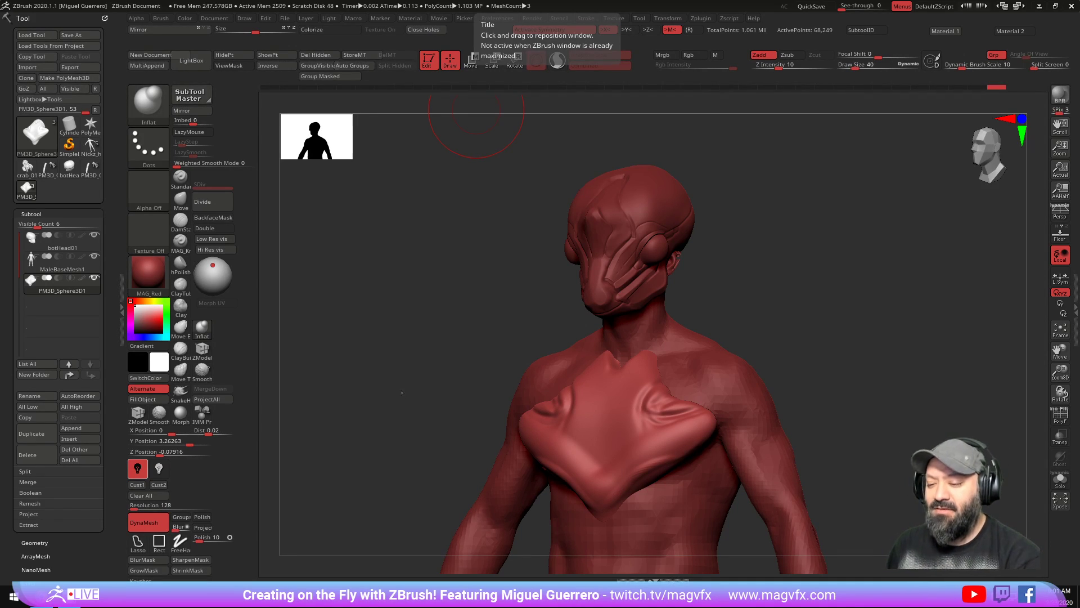
{"action": "left_click_drag", "start_coordinate": [385, 388], "coordinate": [389, 399]}
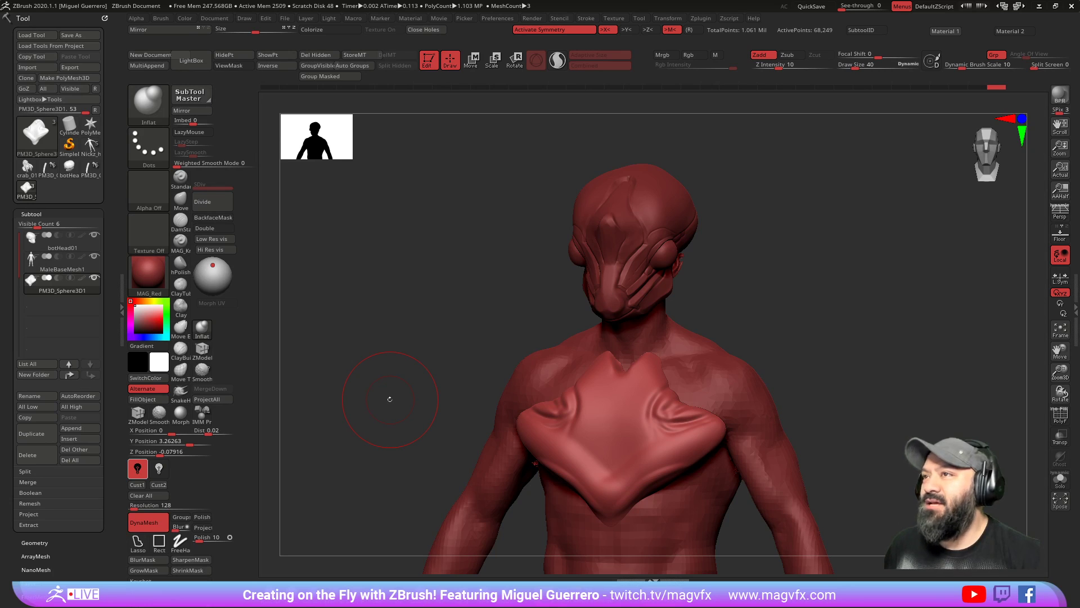
{"action": "mouse_move", "coordinate": [358, 373]}
{"action": "left_mouse_down"}
{"action": "mouse_move", "coordinate": [356, 384]}
{"action": "mouse_move", "coordinate": [396, 373]}
{"action": "left_mouse_up"}
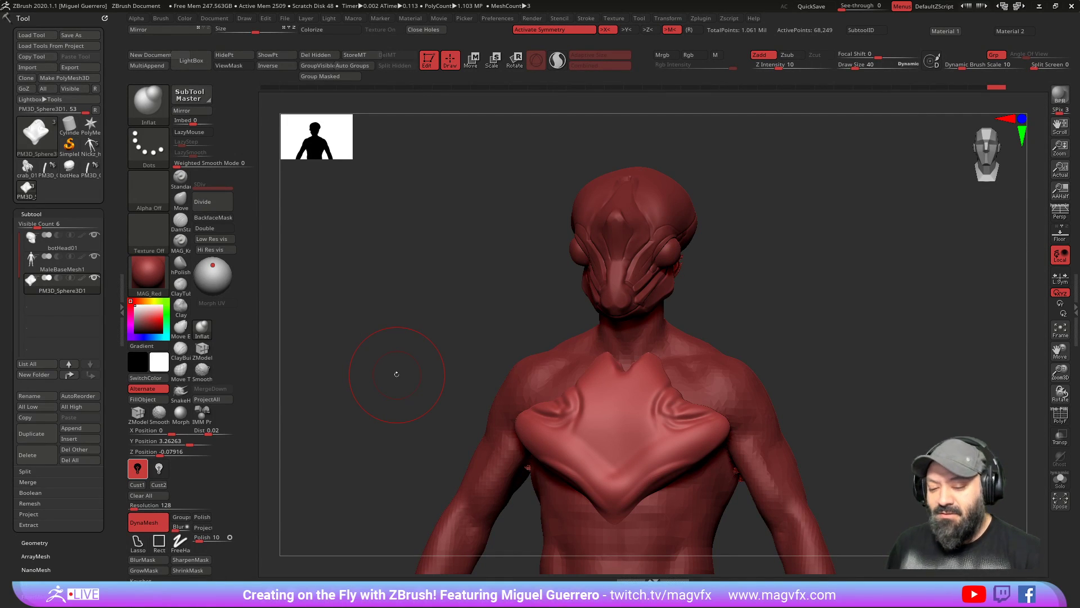
{"action": "left_click_drag", "start_coordinate": [406, 414], "coordinate": [408, 412]}
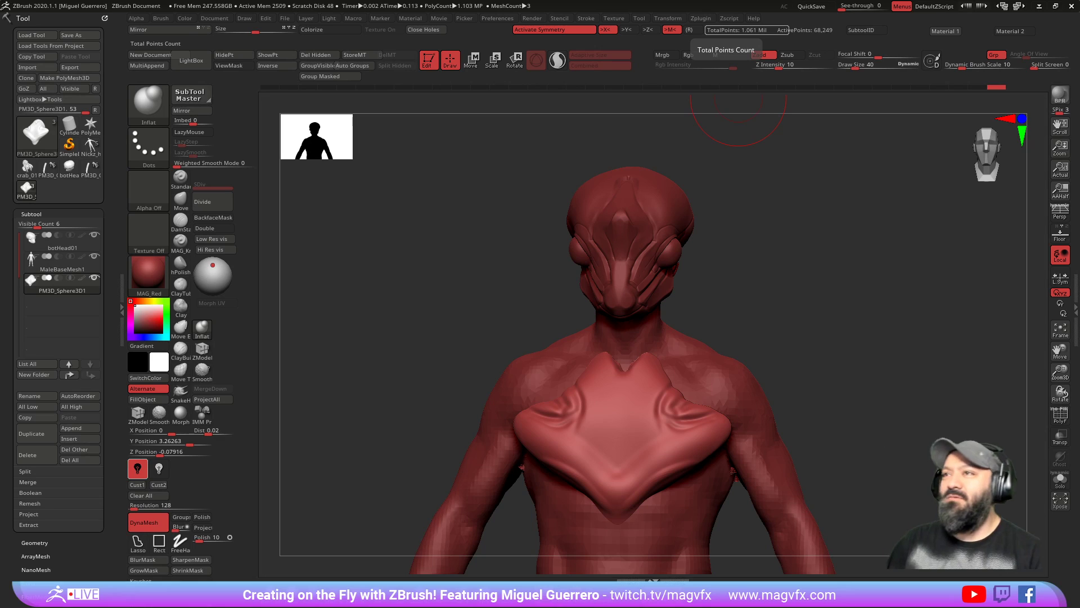
{"action": "left_click_drag", "start_coordinate": [479, 301], "coordinate": [400, 309]}
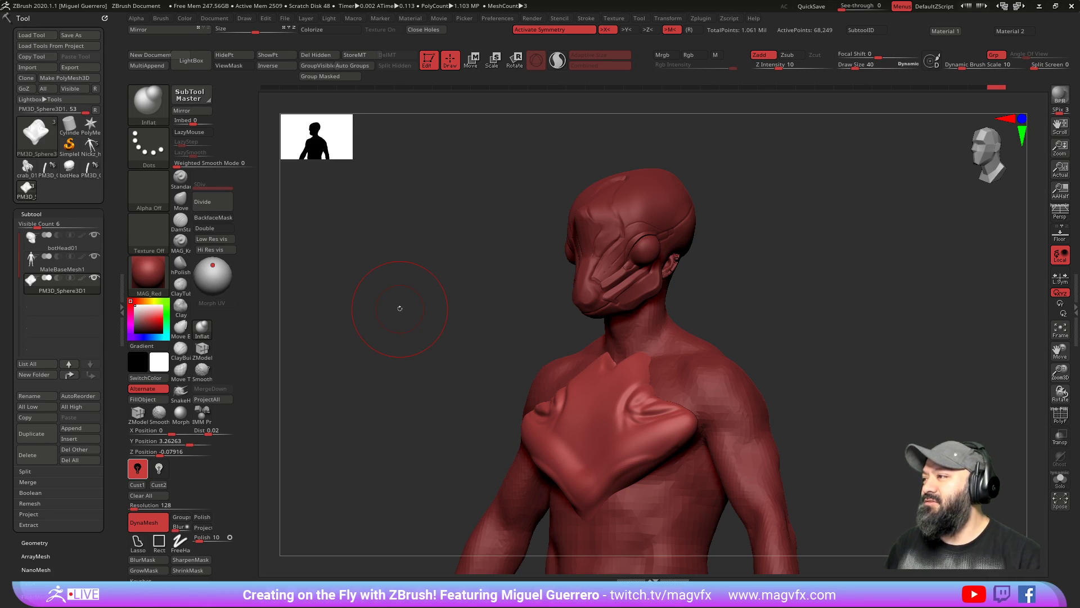
{"action": "mouse_move", "coordinate": [399, 308]}
{"action": "left_mouse_down"}
{"action": "mouse_move", "coordinate": [386, 379]}
{"action": "mouse_move", "coordinate": [417, 377]}
{"action": "mouse_move", "coordinate": [389, 378]}
{"action": "mouse_move", "coordinate": [397, 387]}
{"action": "left_mouse_up"}
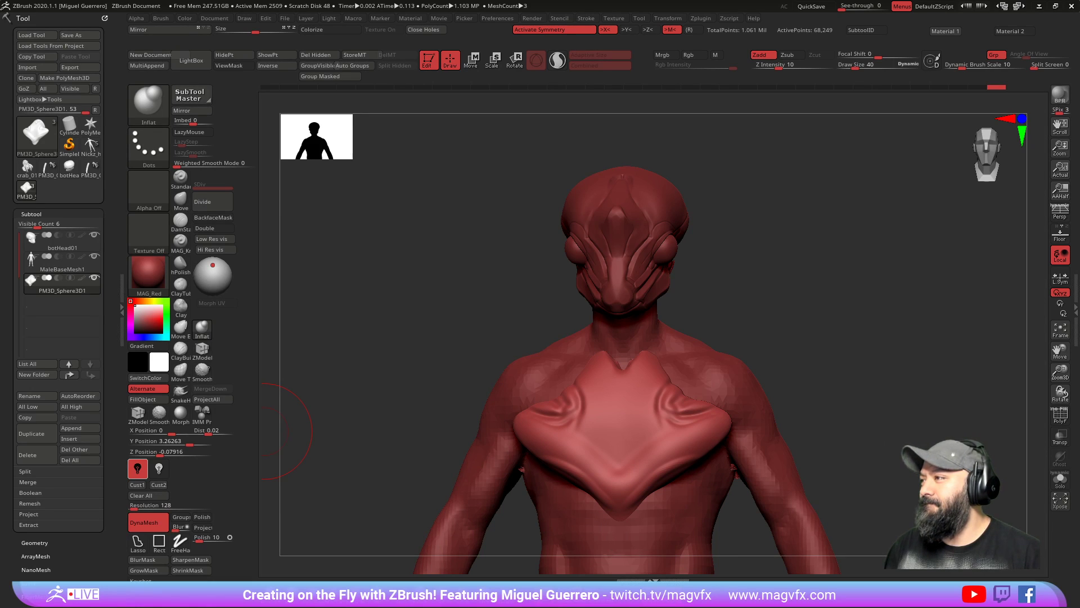
{"action": "left_click_drag", "start_coordinate": [315, 405], "coordinate": [388, 369]}
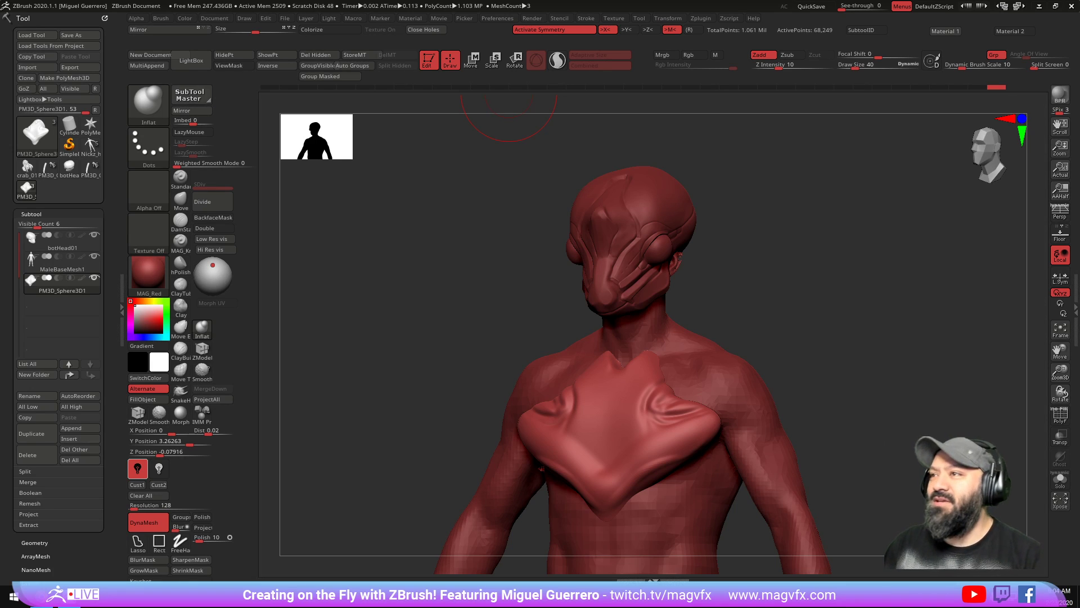
Step: Switch to the crab_01 model and inspect the whole creature from the front and the side
{"action": "left_click", "coordinate": [27, 167]}
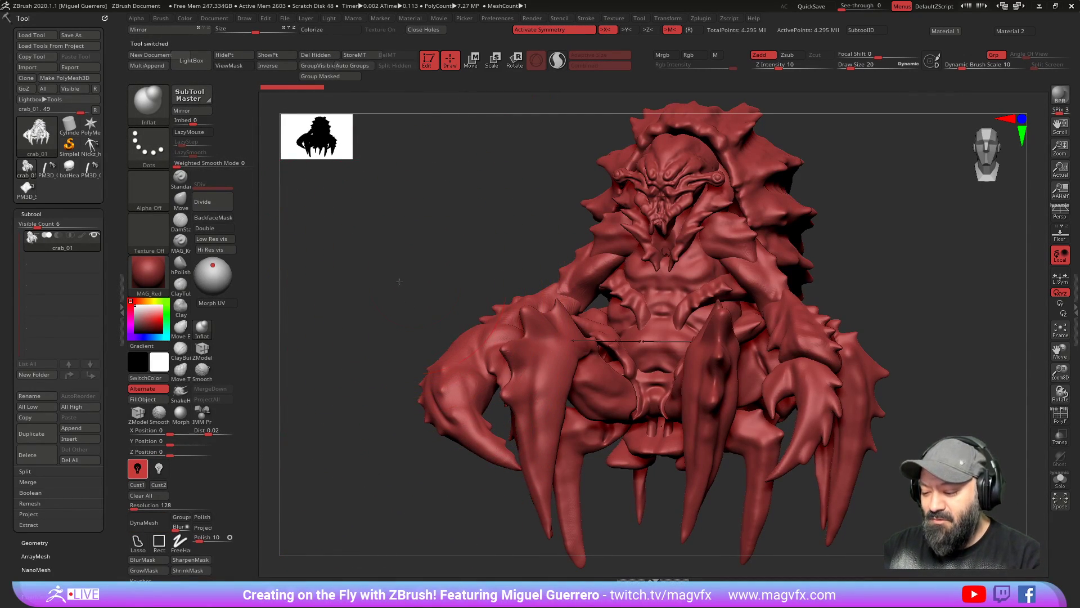
{"action": "left_click_drag", "start_coordinate": [408, 299], "coordinate": [379, 289]}
{"action": "key", "text": "bracketleft"}
{"action": "key", "text": "bracketleft"}
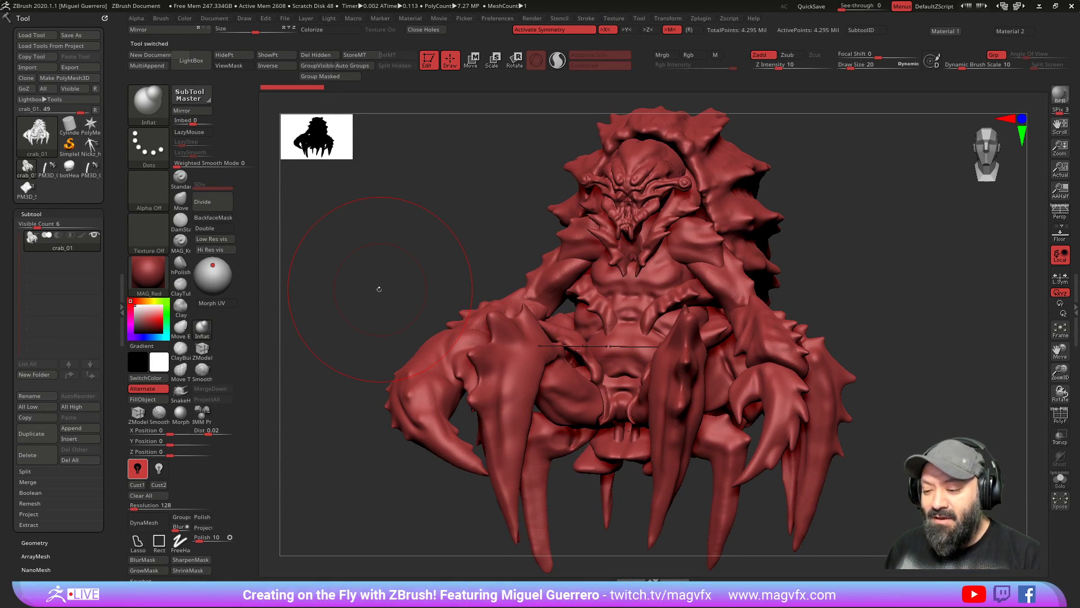
{"action": "mouse_move", "coordinate": [390, 242]}
{"action": "left_mouse_down"}
{"action": "mouse_move", "coordinate": [416, 252]}
{"action": "mouse_move", "coordinate": [391, 251]}
{"action": "left_mouse_up"}
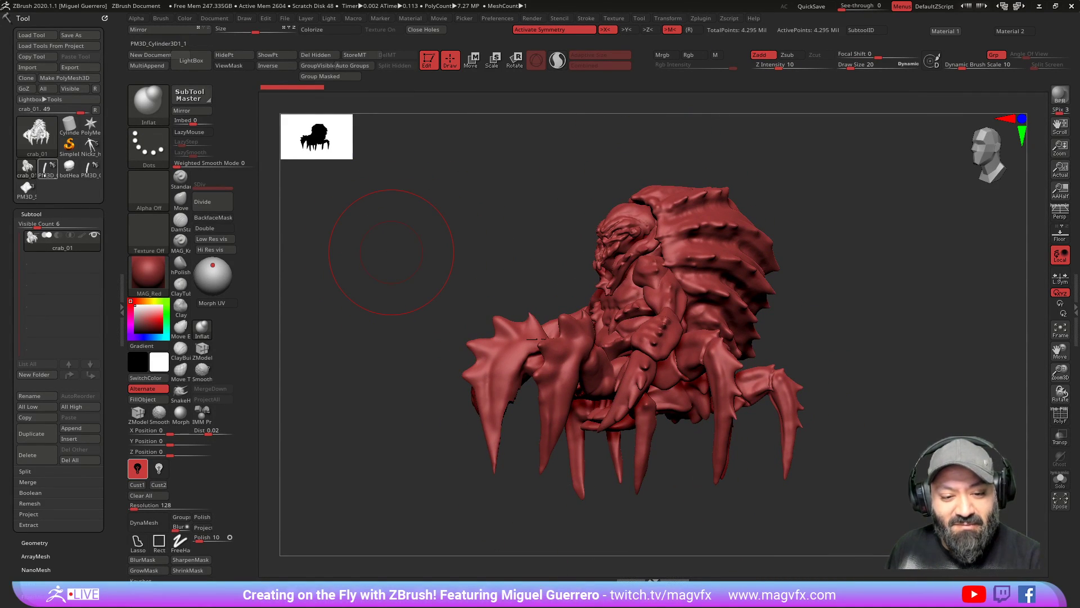
Step: Switch to the PM3D_Cylinder3D1_1 model and view the armoured, masked character's head and torso
{"action": "mouse_move", "coordinate": [47, 170]}
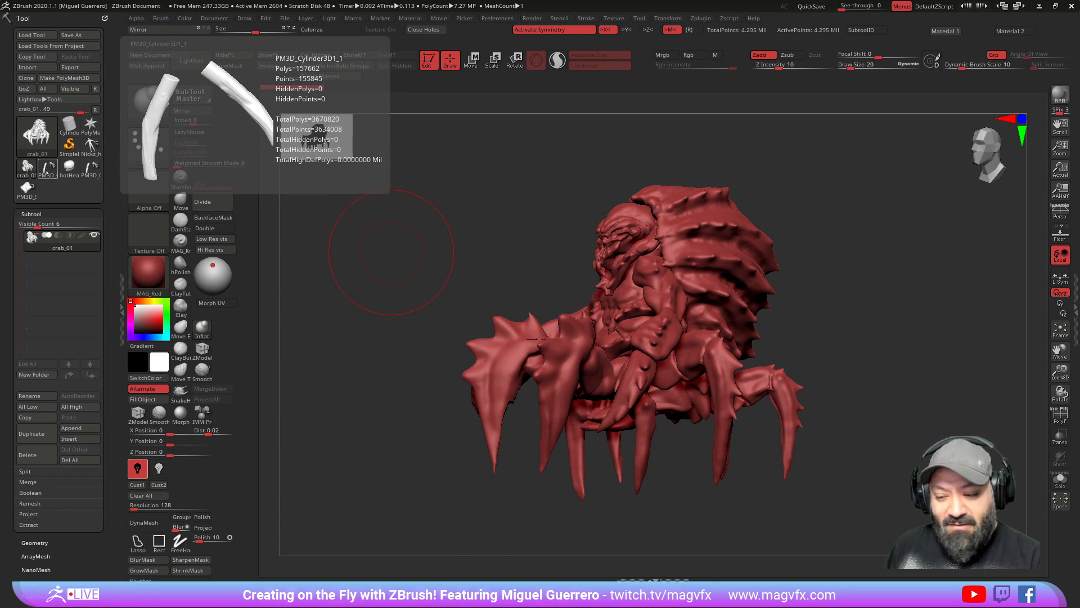
{"action": "left_click", "coordinate": [47, 170]}
{"action": "mouse_move", "coordinate": [392, 402]}
{"action": "left_mouse_down"}
{"action": "mouse_move", "coordinate": [441, 304]}
{"action": "mouse_move", "coordinate": [379, 345]}
{"action": "mouse_move", "coordinate": [410, 349]}
{"action": "mouse_move", "coordinate": [356, 309]}
{"action": "mouse_move", "coordinate": [400, 313]}
{"action": "mouse_move", "coordinate": [384, 345]}
{"action": "mouse_move", "coordinate": [419, 296]}
{"action": "left_mouse_up"}
{"action": "key", "text": "ctrl"}
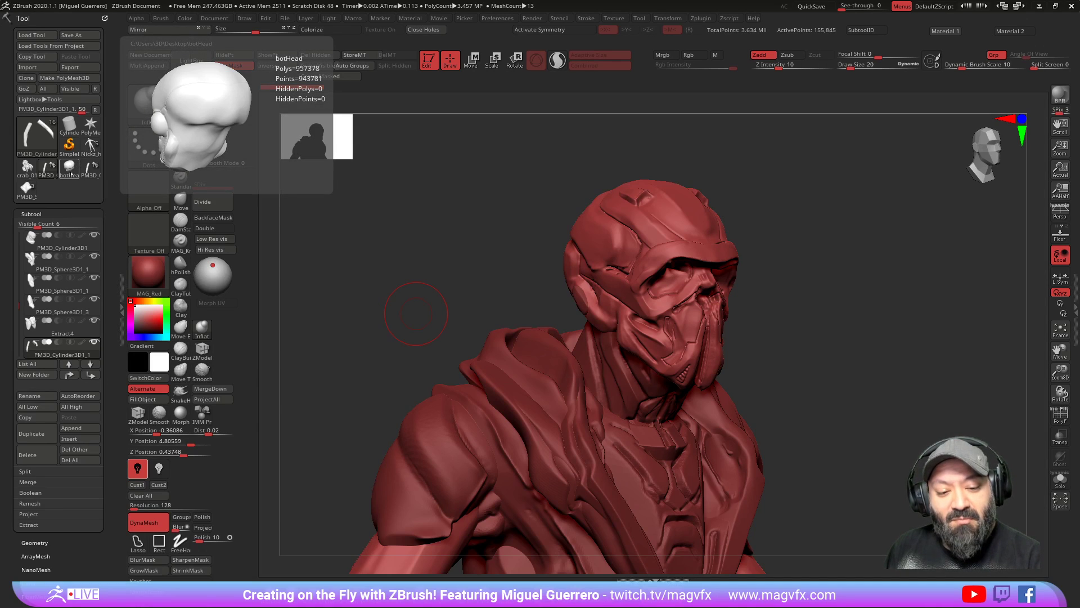
Step: View the botHead model briefly and return to the PM3D_Sphere3D1 bust, examining its head and chest plate from several angles
{"action": "left_click", "coordinate": [70, 167]}
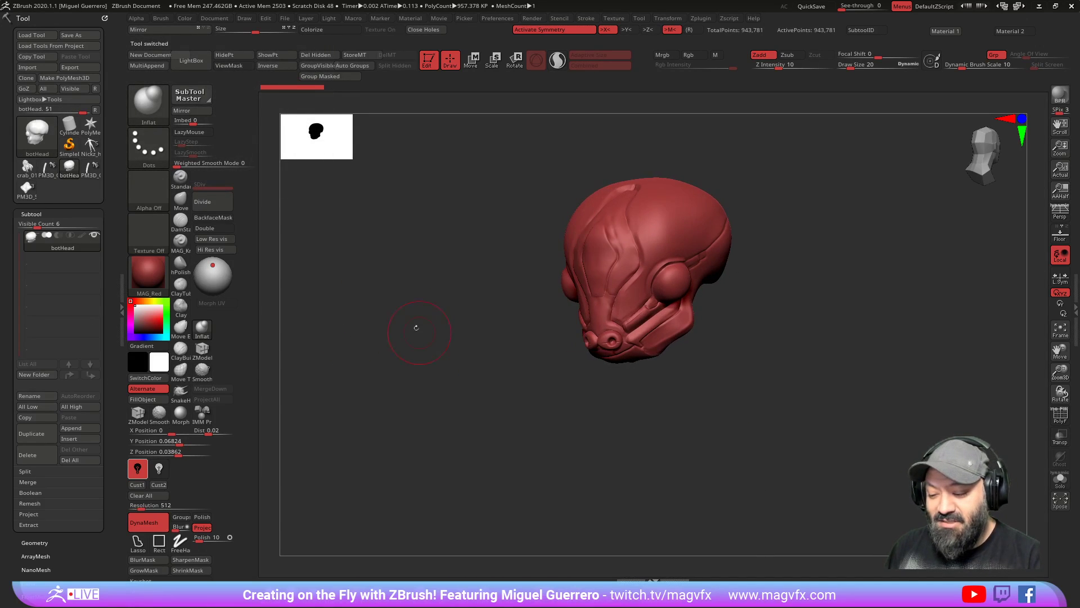
{"action": "left_click", "coordinate": [26, 187]}
{"action": "left_click_drag", "start_coordinate": [390, 349], "coordinate": [644, 389]}
{"action": "left_click_drag", "start_coordinate": [484, 376], "coordinate": [508, 264]}
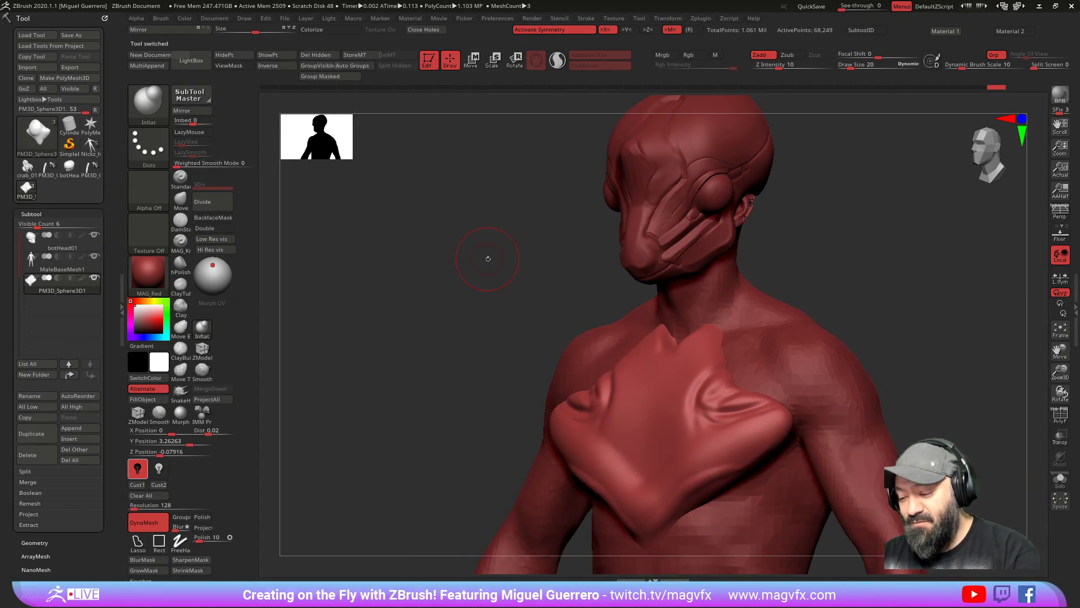
{"action": "left_click_drag", "start_coordinate": [624, 299], "coordinate": [601, 186]}
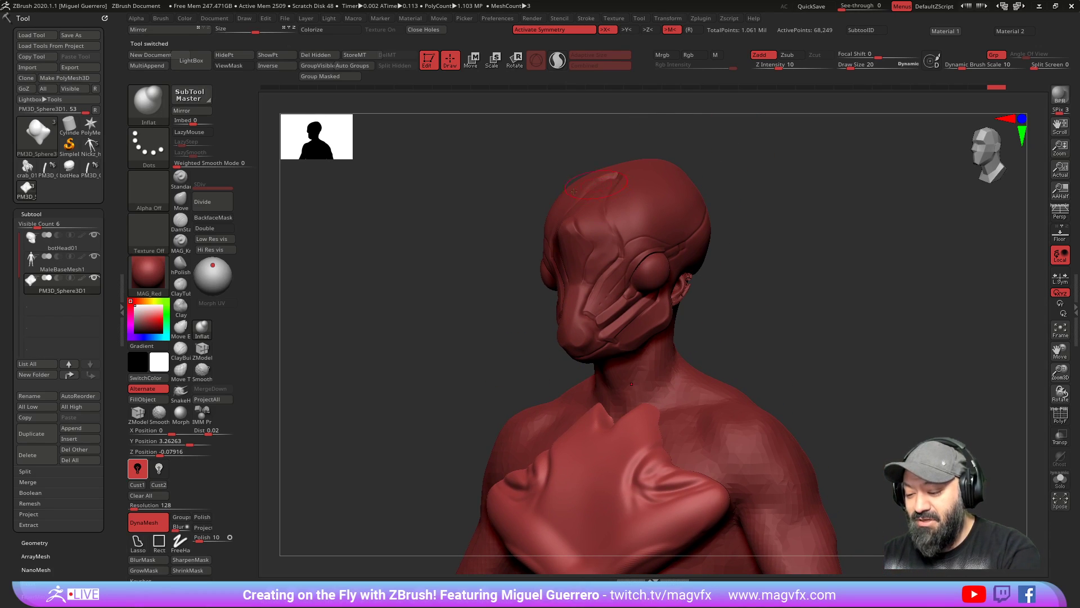
{"action": "left_click_drag", "start_coordinate": [538, 291], "coordinate": [422, 366]}
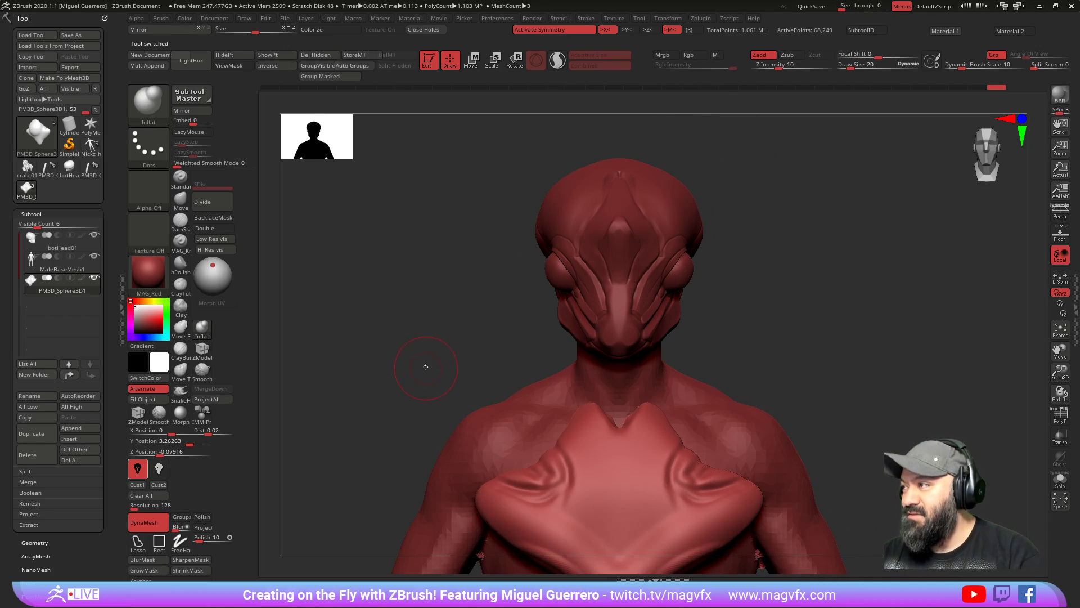
{"action": "mouse_move", "coordinate": [396, 354]}
{"action": "left_mouse_down"}
{"action": "mouse_move", "coordinate": [478, 360]}
{"action": "mouse_move", "coordinate": [394, 349]}
{"action": "left_mouse_up"}
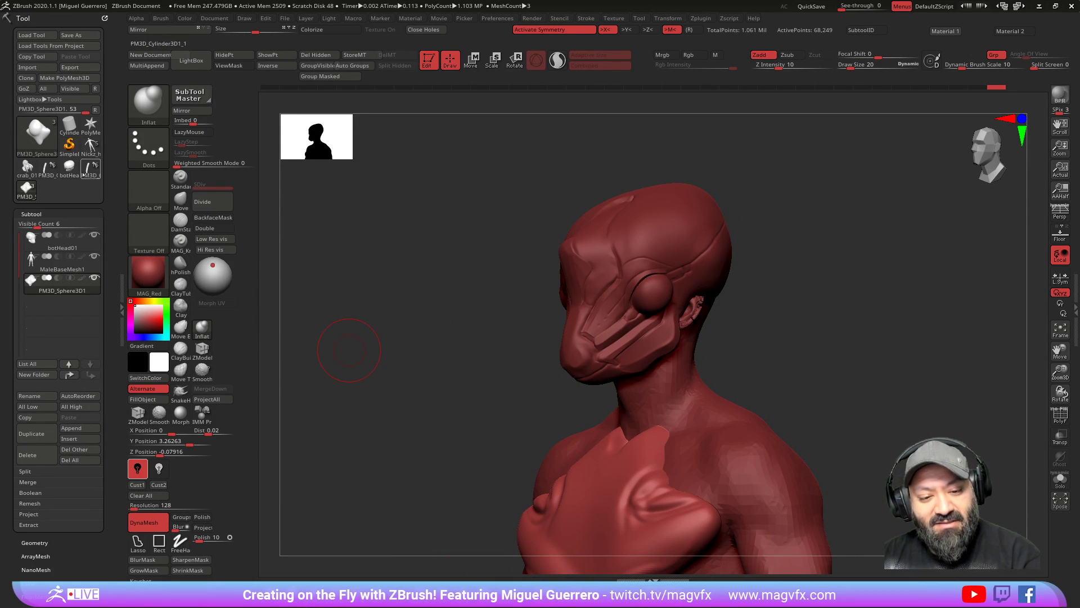
Step: Review the botHead model again and the cat-headed Nickz_humanMaleAverage1 character
{"action": "left_click", "coordinate": [69, 168]}
{"action": "mouse_move", "coordinate": [451, 408]}
{"action": "left_mouse_down"}
{"action": "mouse_move", "coordinate": [517, 408]}
{"action": "mouse_move", "coordinate": [600, 355]}
{"action": "left_mouse_up"}
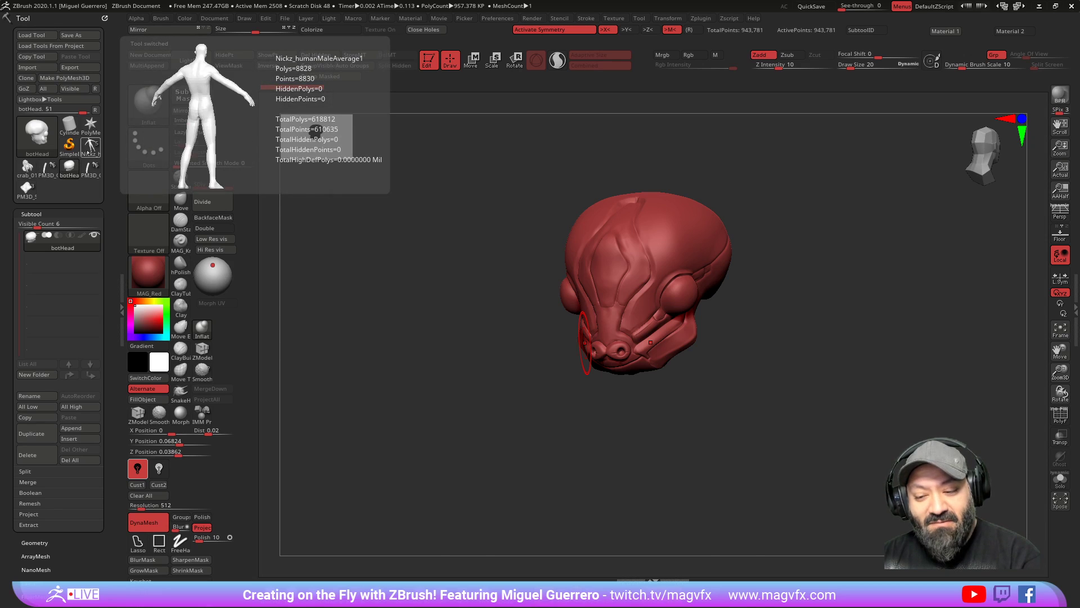
{"action": "left_click", "coordinate": [89, 147]}
{"action": "left_click_drag", "start_coordinate": [397, 331], "coordinate": [349, 307]}
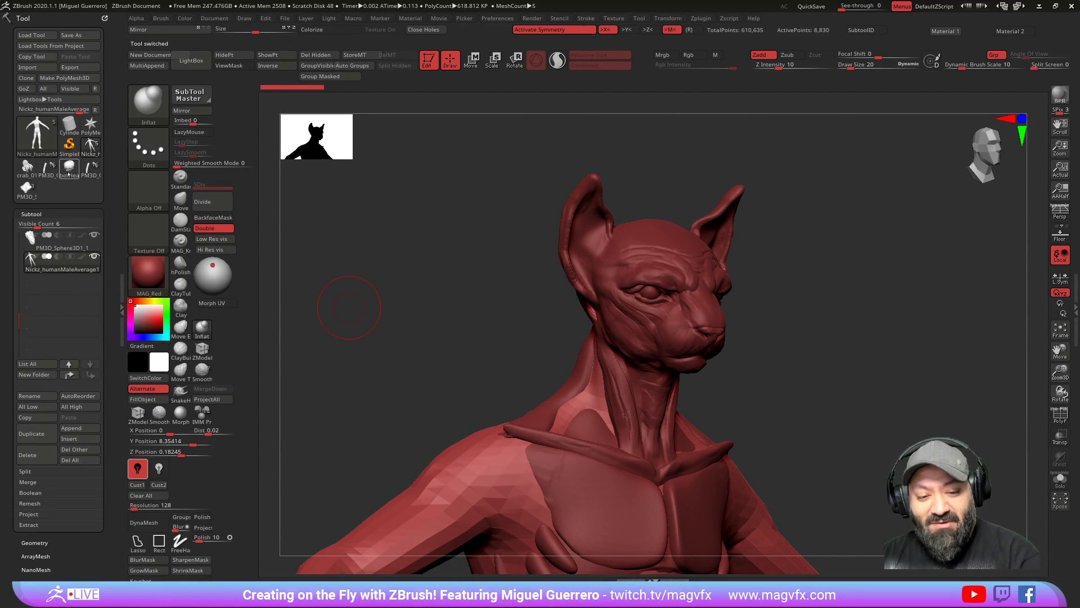
Step: Compare the two PM3D_Cylinder3D1_1 armoured character tools and return to the PM3D_Sphere3D1 bust
{"action": "left_click", "coordinate": [70, 167]}
{"action": "left_click", "coordinate": [48, 166]}
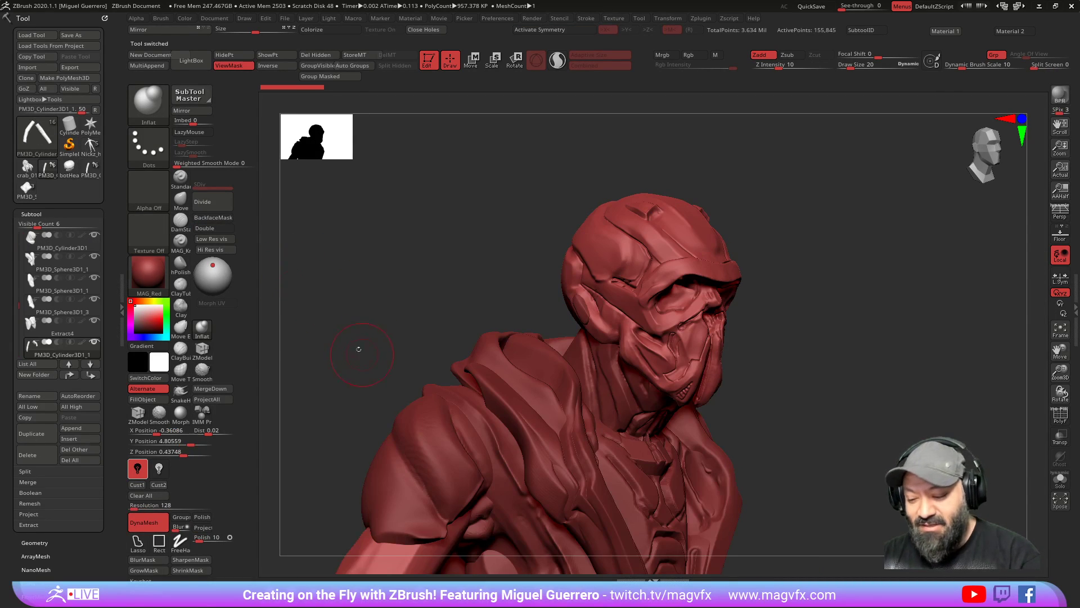
{"action": "left_click", "coordinate": [90, 166]}
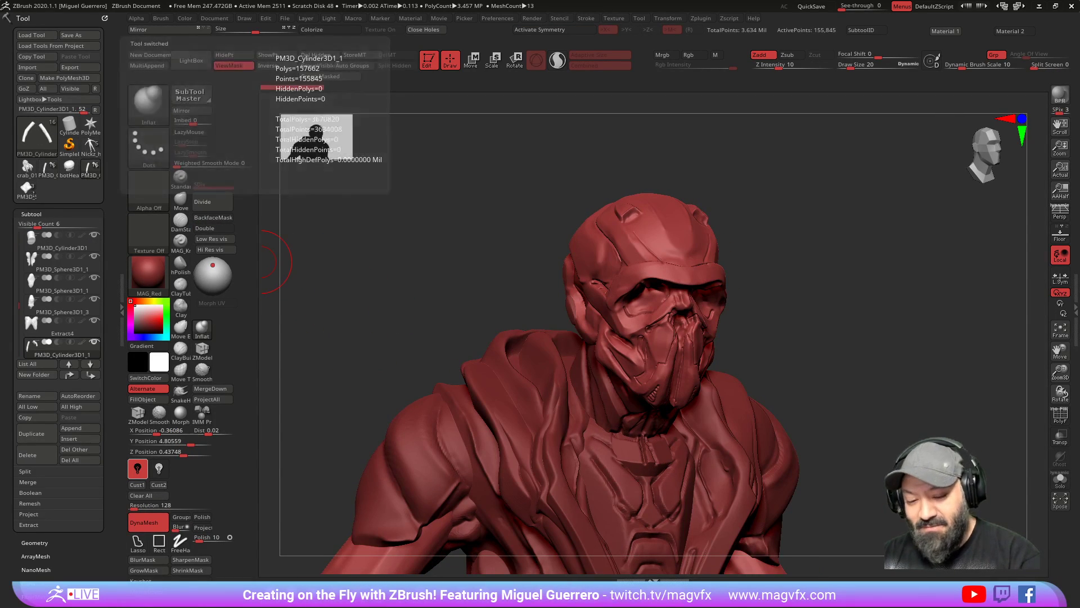
{"action": "left_click", "coordinate": [26, 188]}
{"action": "left_click_drag", "start_coordinate": [439, 369], "coordinate": [422, 337]}
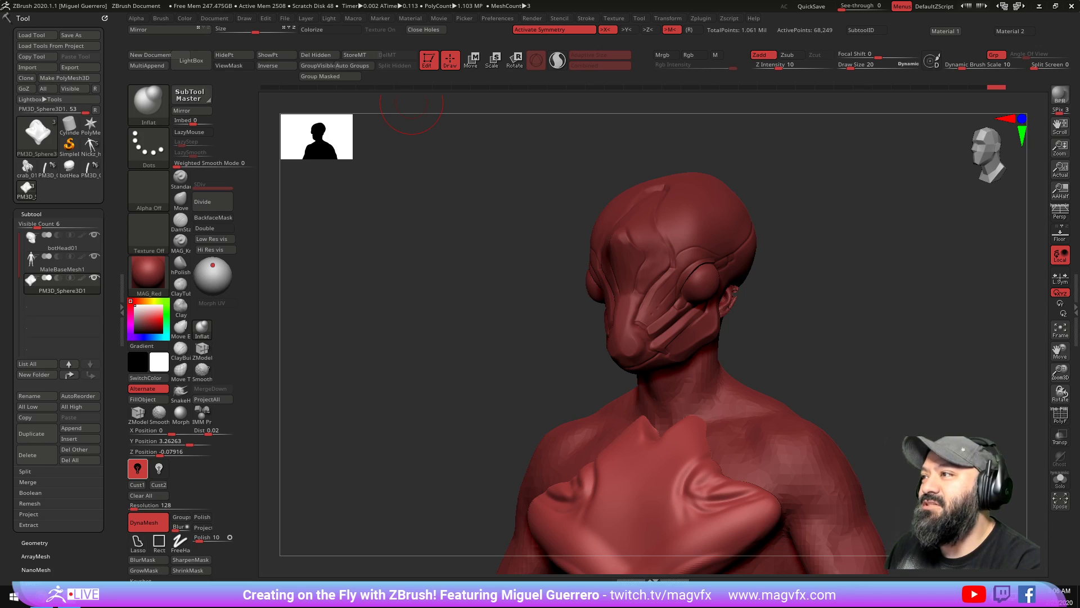
Step: Show the frog1_openwide1.jpg image over the canvas and move its window away again
{"action": "left_click_drag", "start_coordinate": [915, 2], "coordinate": [748, 123]}
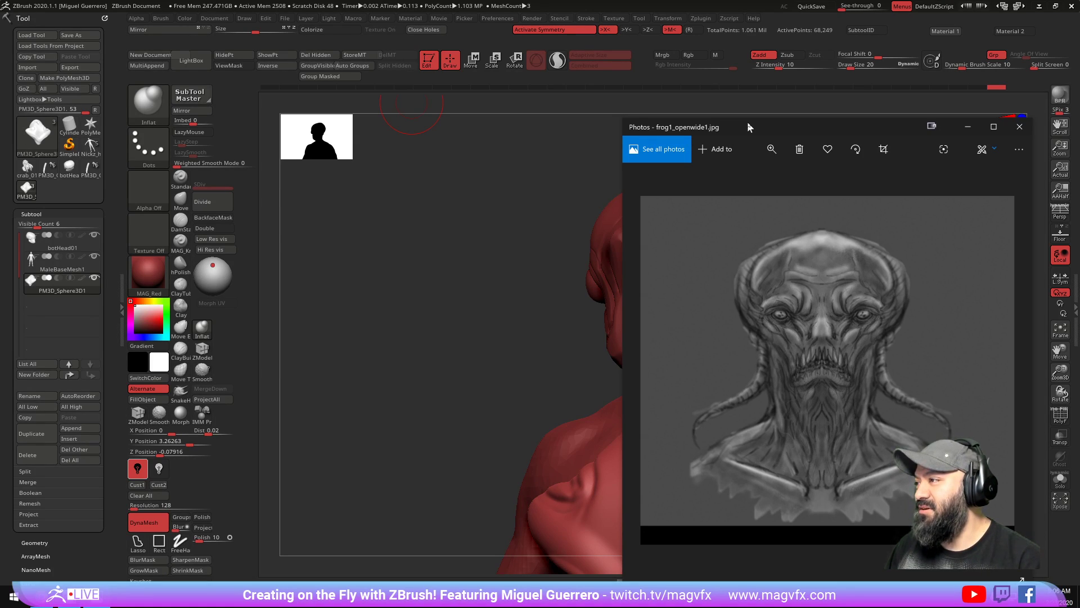
{"action": "left_click_drag", "start_coordinate": [748, 122], "coordinate": [766, 0]}
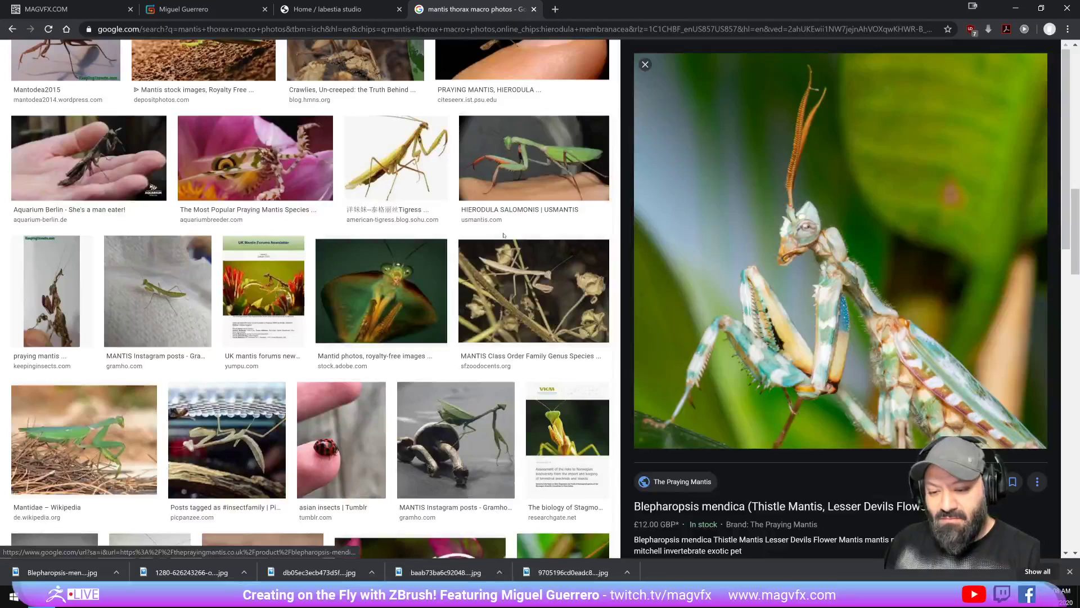
Step: In the browser, show the magvfx.com portfolio and the gumroad.com/mag store, dismissing the MAG! Zbrush UI 2020 product overlay
{"action": "left_click", "coordinate": [49, 10]}
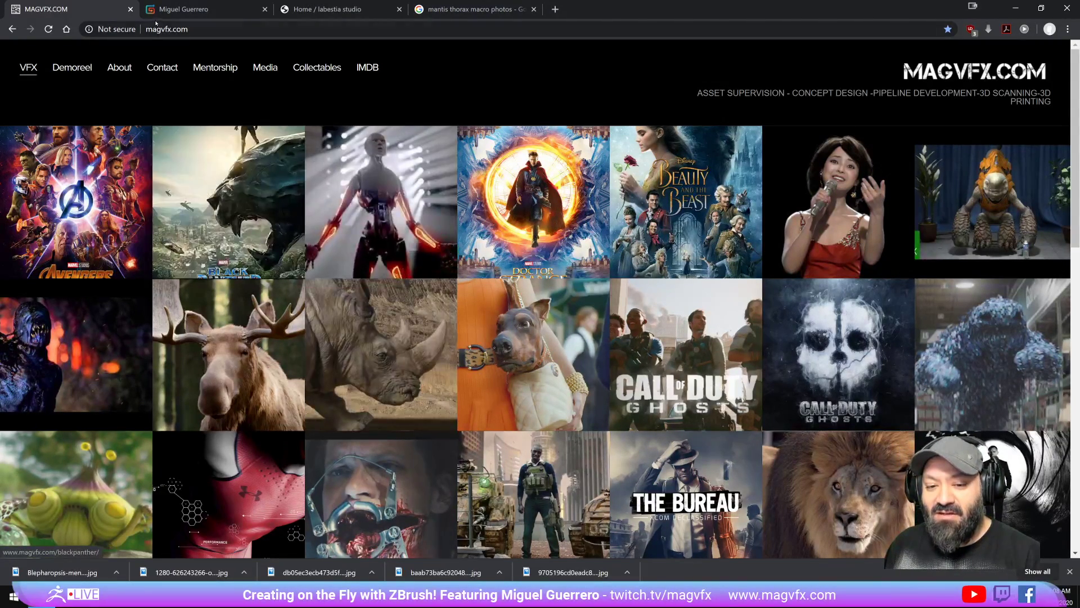
{"action": "left_click", "coordinate": [196, 29]}
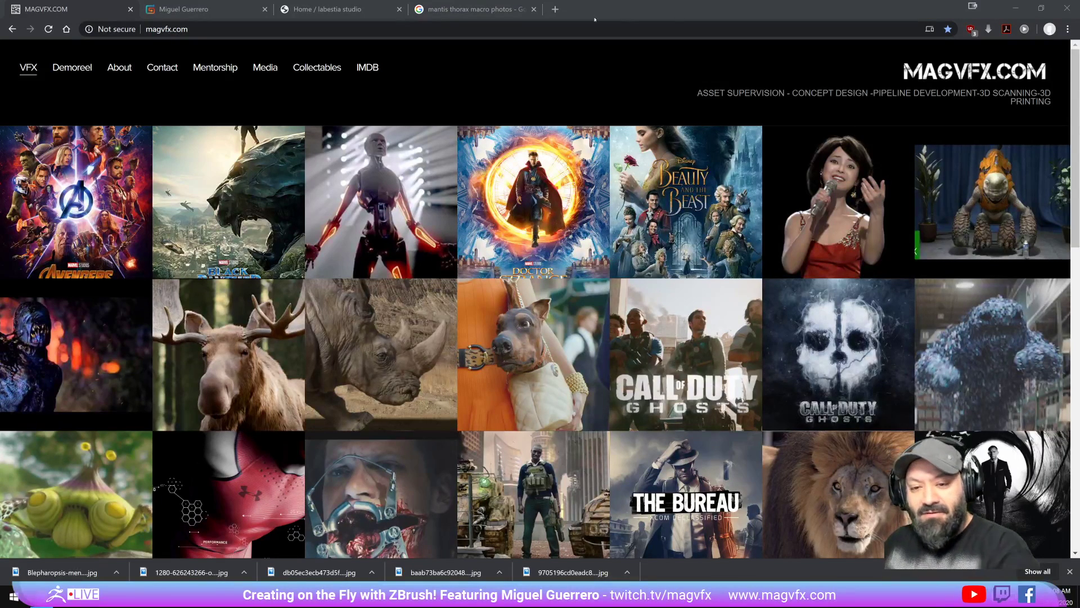
{"action": "left_click", "coordinate": [175, 14]}
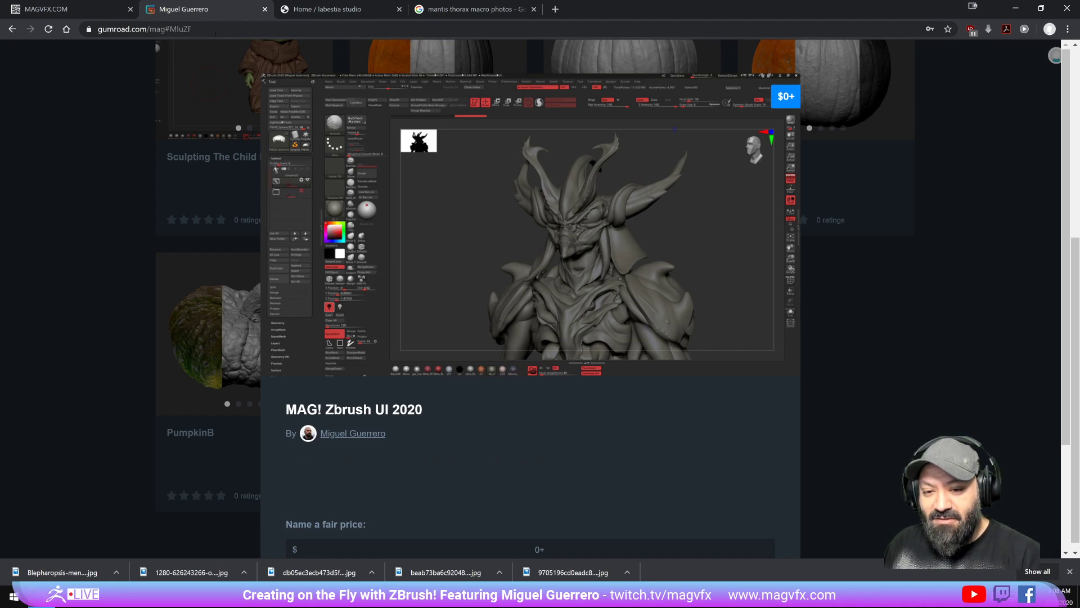
{"action": "left_click", "coordinate": [85, 113]}
{"action": "left_click", "coordinate": [201, 29]}
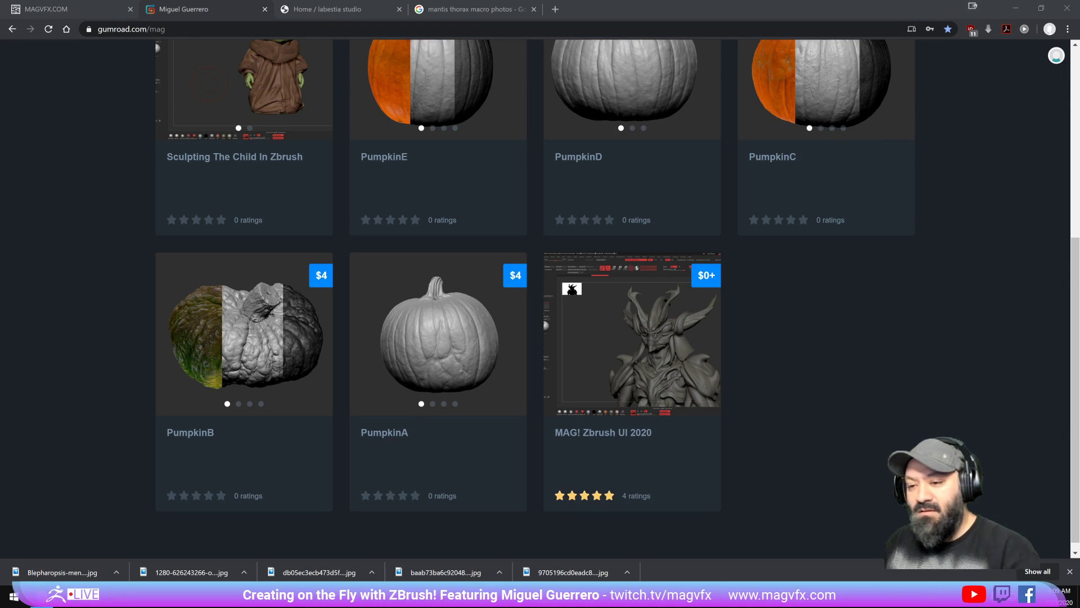
Step: Show the labestiastudio.bigcartel.com store and look through its sculpture listings and web address
{"action": "left_click", "coordinate": [338, 9]}
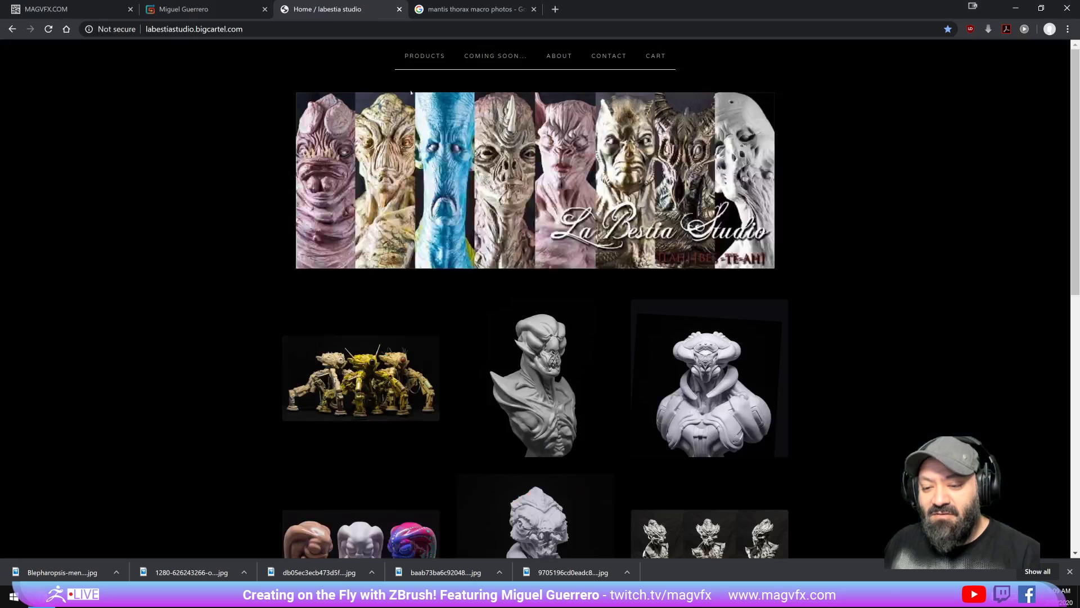
{"action": "scroll", "coordinate": [834, 374], "scroll_direction": "down", "scroll_amount": 8}
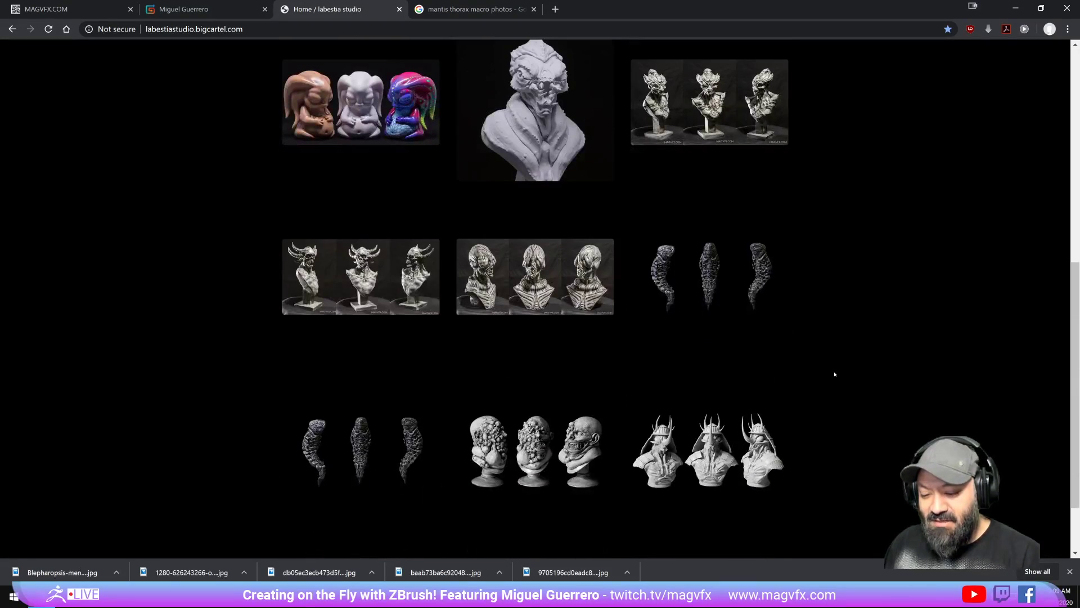
{"action": "scroll", "coordinate": [834, 374], "scroll_direction": "down", "scroll_amount": 2}
{"action": "scroll", "coordinate": [834, 372], "scroll_direction": "up", "scroll_amount": 10}
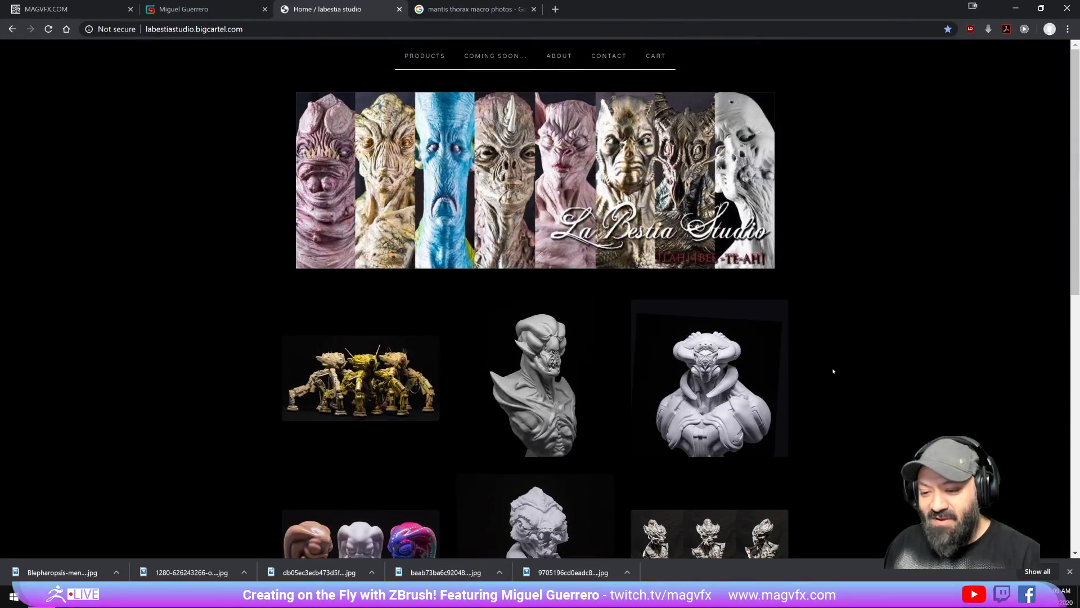
{"action": "left_click", "coordinate": [273, 28]}
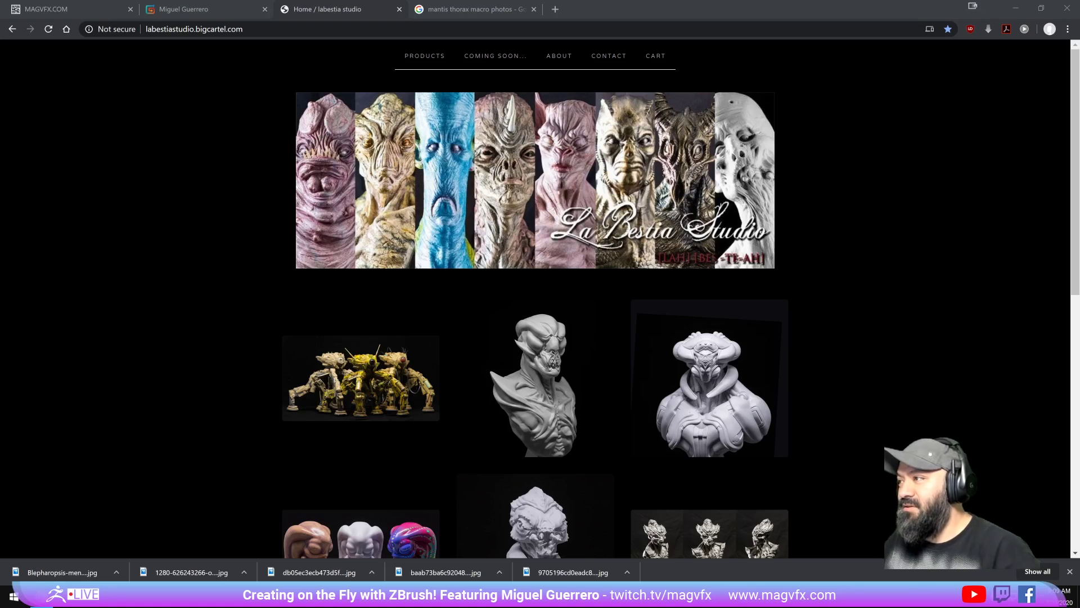
Step: Return to the start of the "mantis thorax macro photos" image results and bring ZBrush back over the browser, filling the screen
{"action": "left_click", "coordinate": [470, 9]}
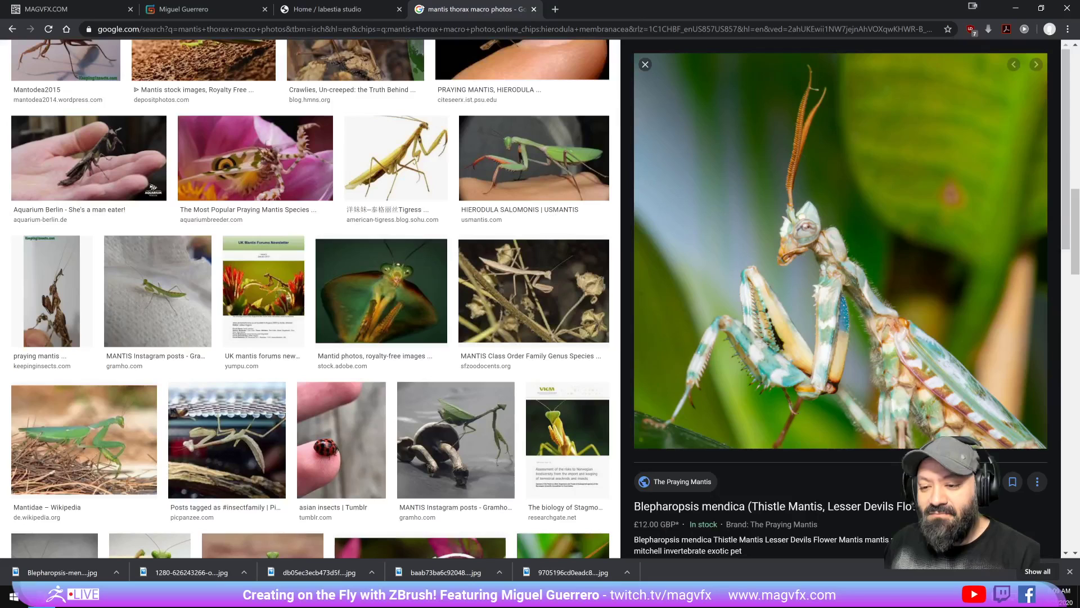
{"action": "scroll", "coordinate": [518, 263], "scroll_direction": "up", "scroll_amount": 10}
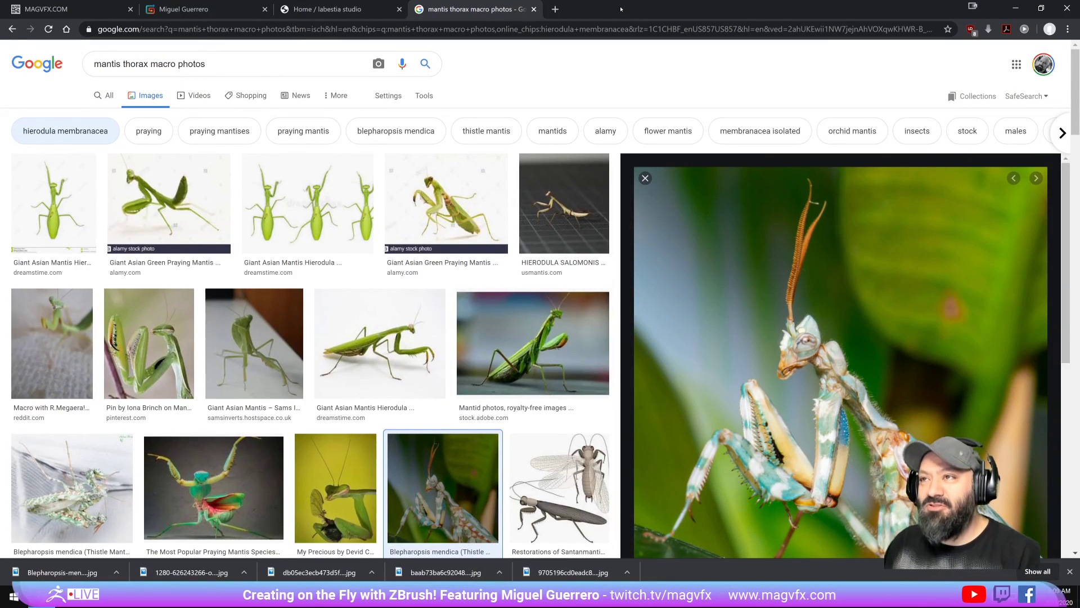
{"action": "left_click_drag", "start_coordinate": [495, 3], "coordinate": [332, 78]}
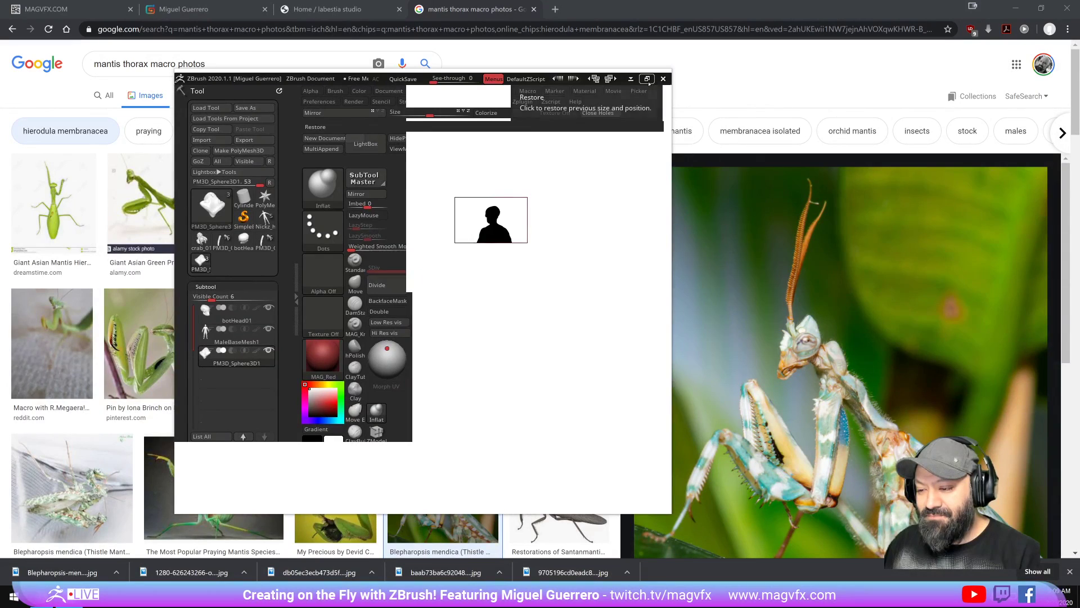
{"action": "left_click", "coordinate": [647, 78]}
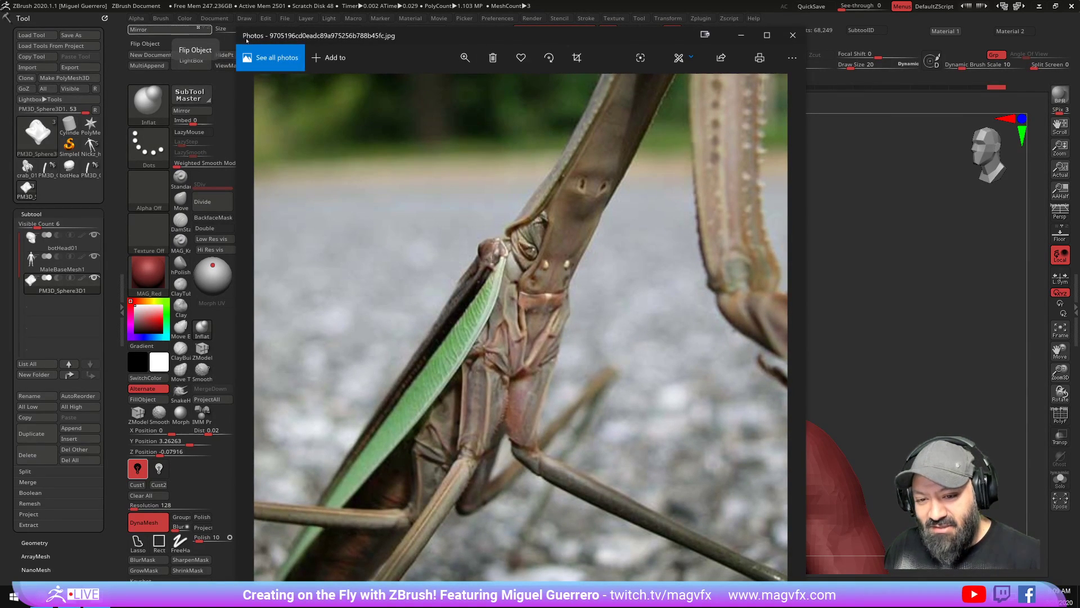
Step: Show the mantis thorax photo 9705196cd0eadc89a975256b788b45fc.jpg in a smaller window over the canvas and put it away again
{"action": "left_click_drag", "start_coordinate": [237, 26], "coordinate": [321, 79]}
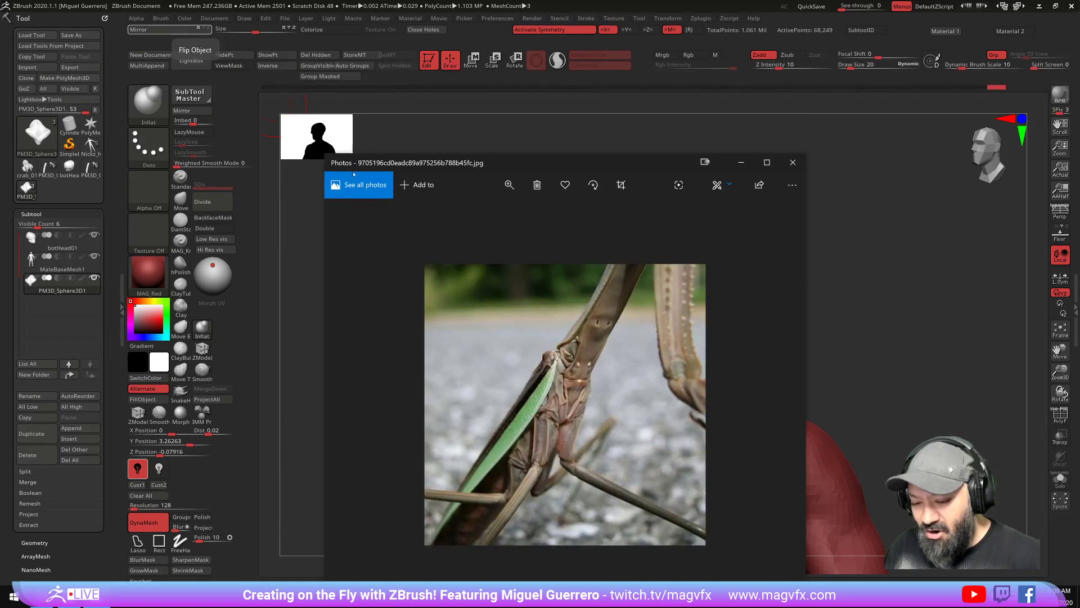
{"action": "left_click_drag", "start_coordinate": [427, 92], "coordinate": [370, 68]}
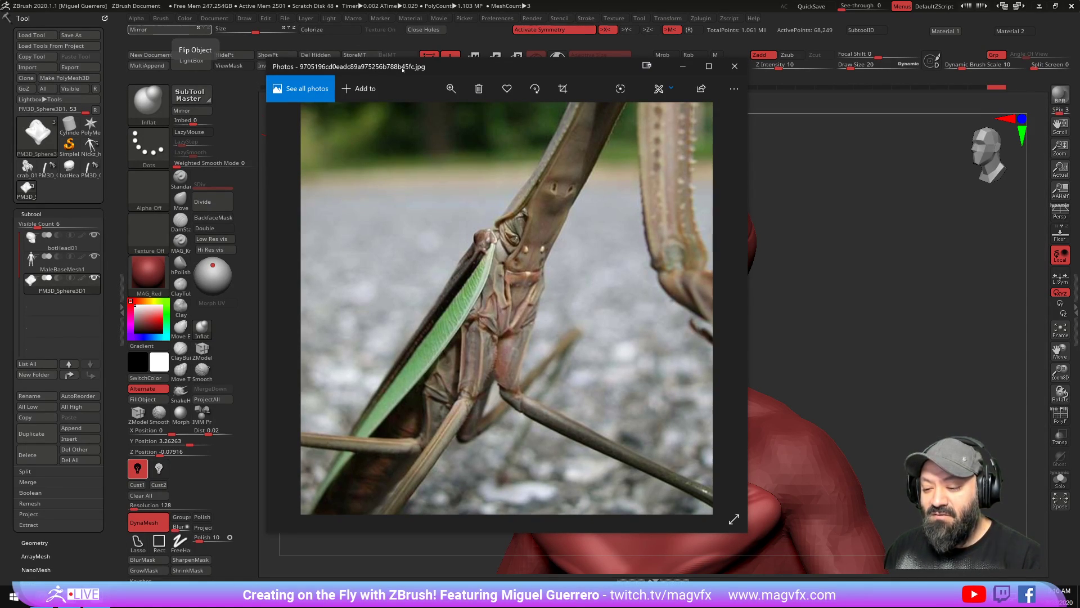
{"action": "left_click", "coordinate": [683, 66]}
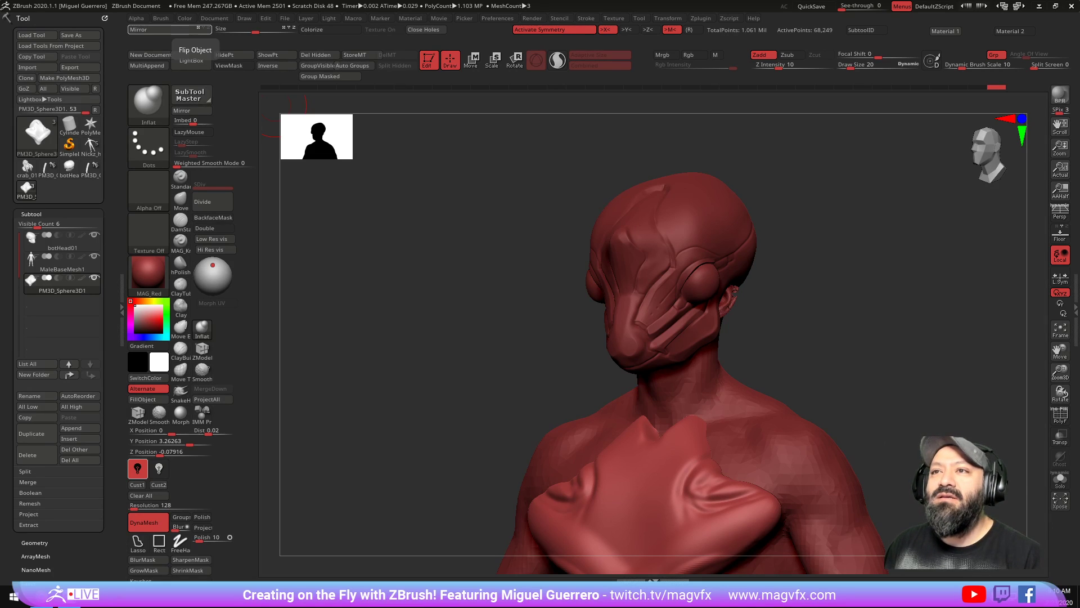
{"action": "left_click_drag", "start_coordinate": [510, 0], "coordinate": [461, 0]}
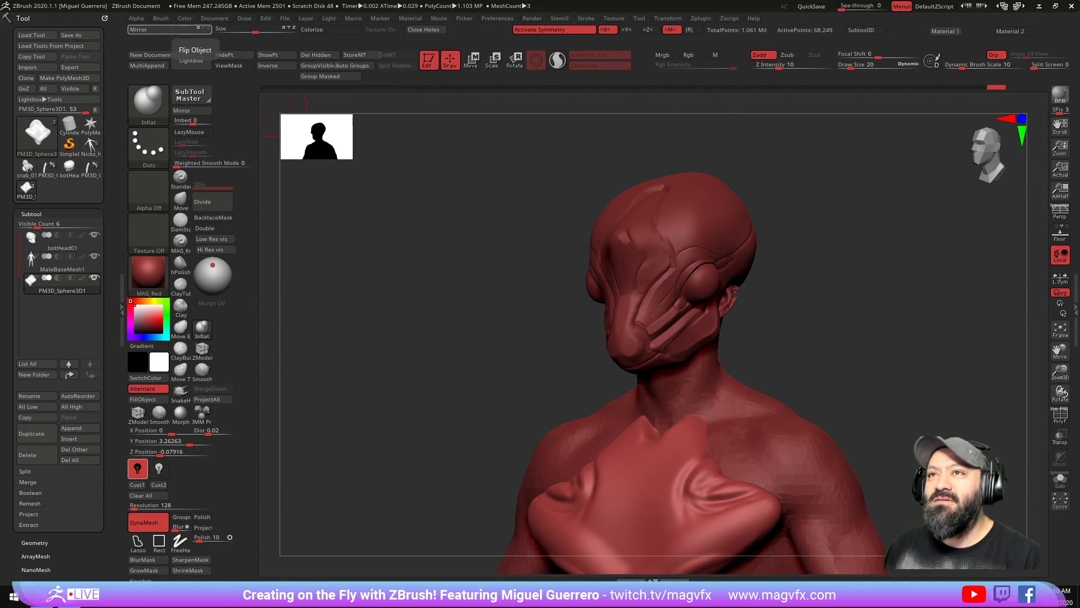
Step: Place mantis head photo 02240fadb2e572306e6bd87c2c945d6e.jpg beside the bust and go through the following references up to the Madagascar hissing cockroach
{"action": "left_click_drag", "start_coordinate": [555, 334], "coordinate": [541, 49]}
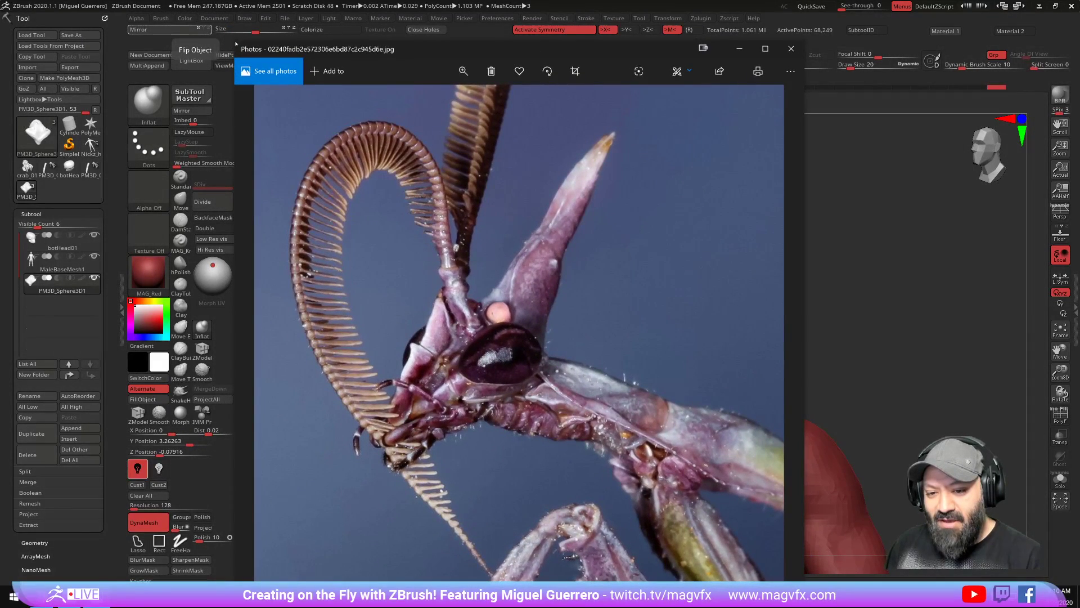
{"action": "left_click_drag", "start_coordinate": [232, 42], "coordinate": [350, 181]}
{"action": "left_click_drag", "start_coordinate": [426, 185], "coordinate": [240, 52]}
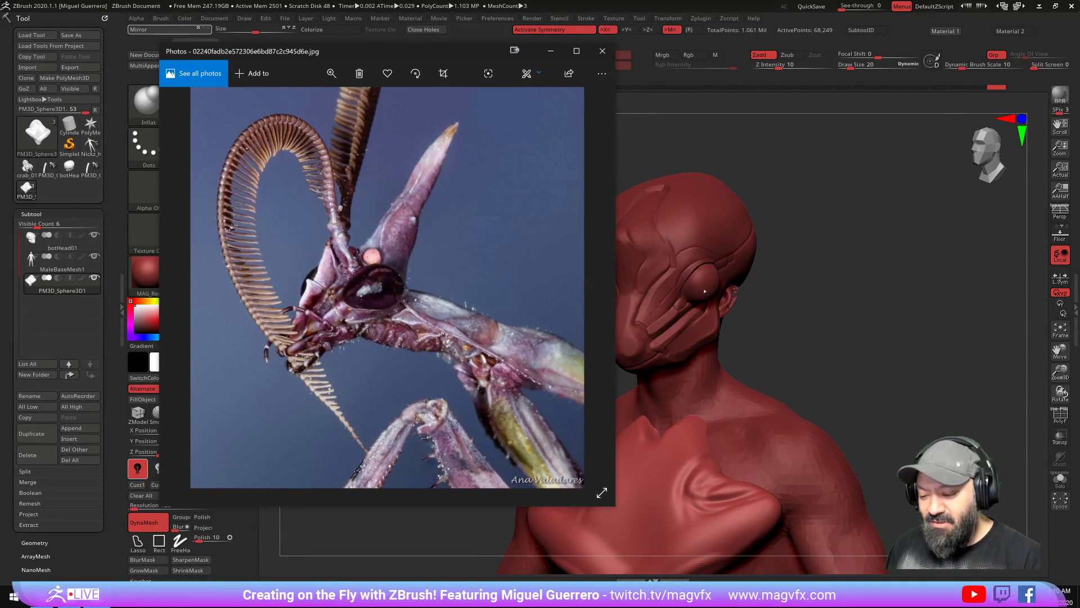
{"action": "left_click", "coordinate": [588, 289]}
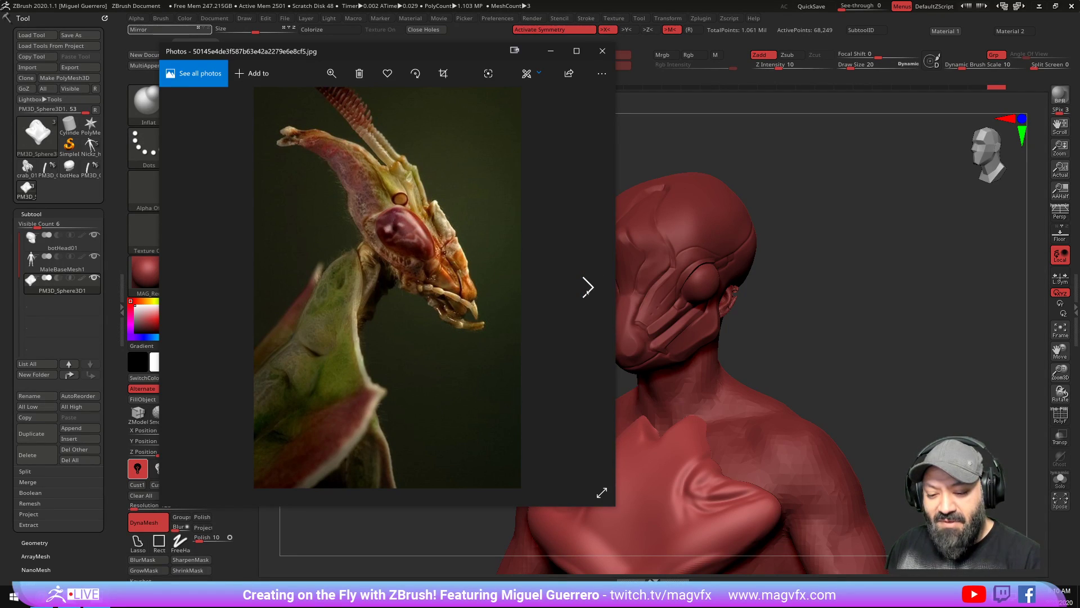
{"action": "left_click", "coordinate": [587, 288]}
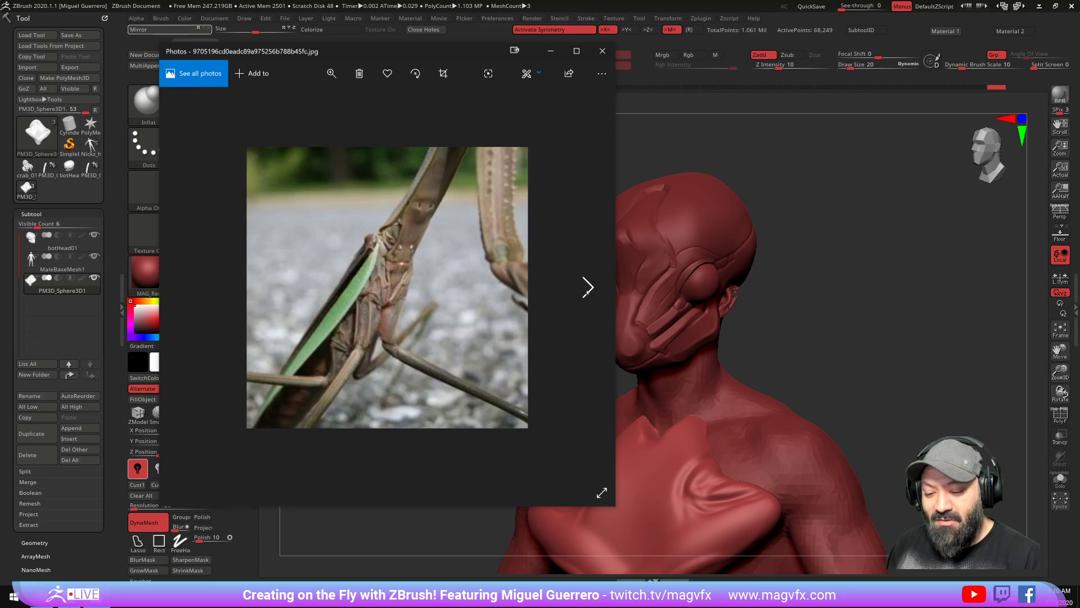
{"action": "left_click", "coordinate": [587, 288]}
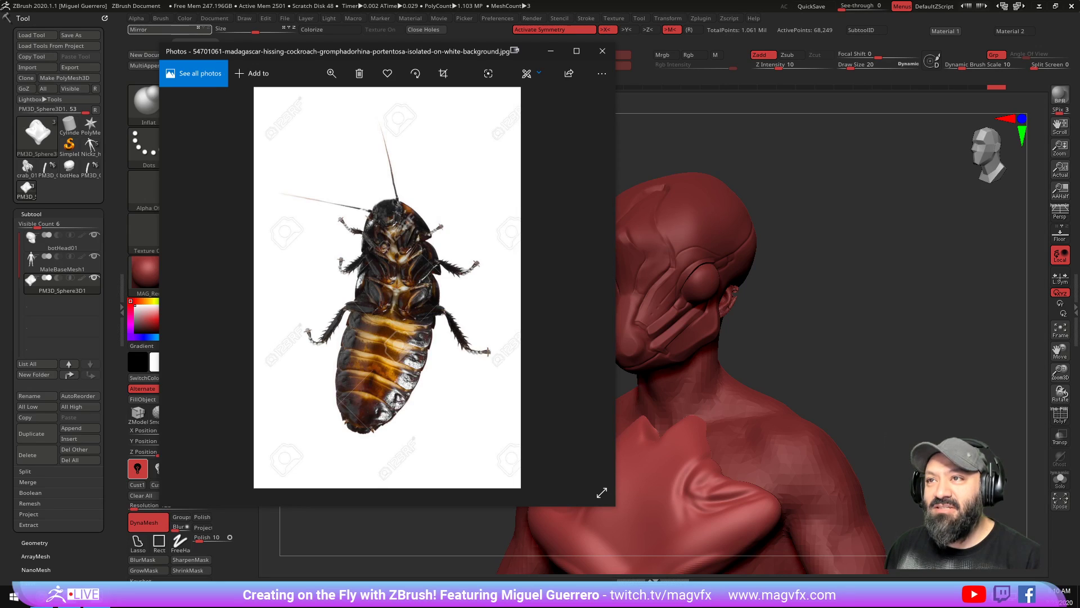
Step: Continue through the mantis and dragonfly references up to drawing-insects-praying-mantis-12.png, and move the photo window off the canvas
{"action": "left_click", "coordinate": [586, 282]}
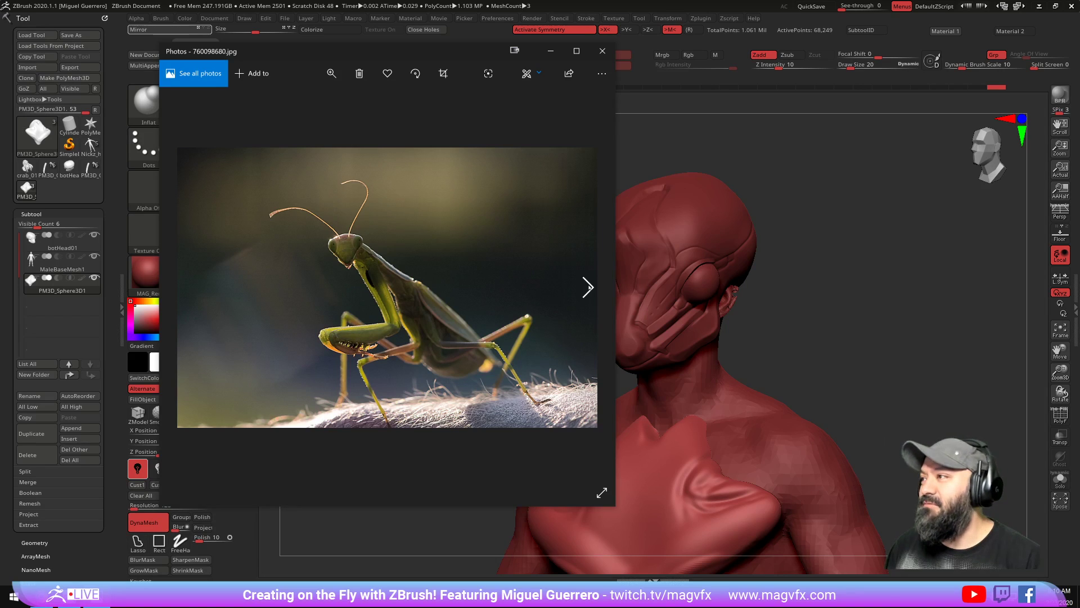
{"action": "left_click", "coordinate": [587, 288]}
{"action": "left_click", "coordinate": [588, 288]}
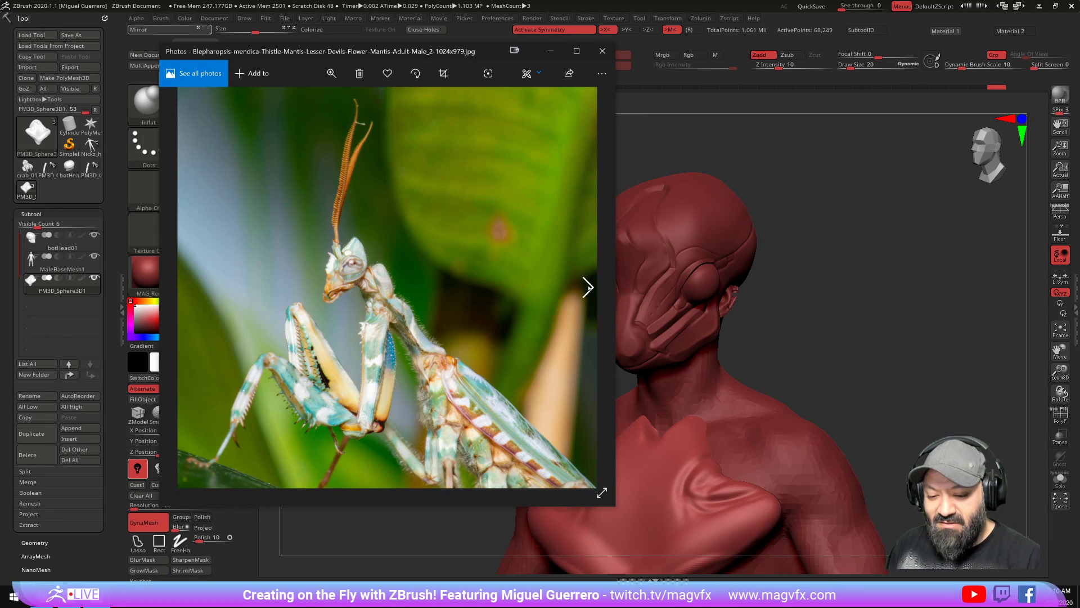
{"action": "left_click", "coordinate": [588, 288]}
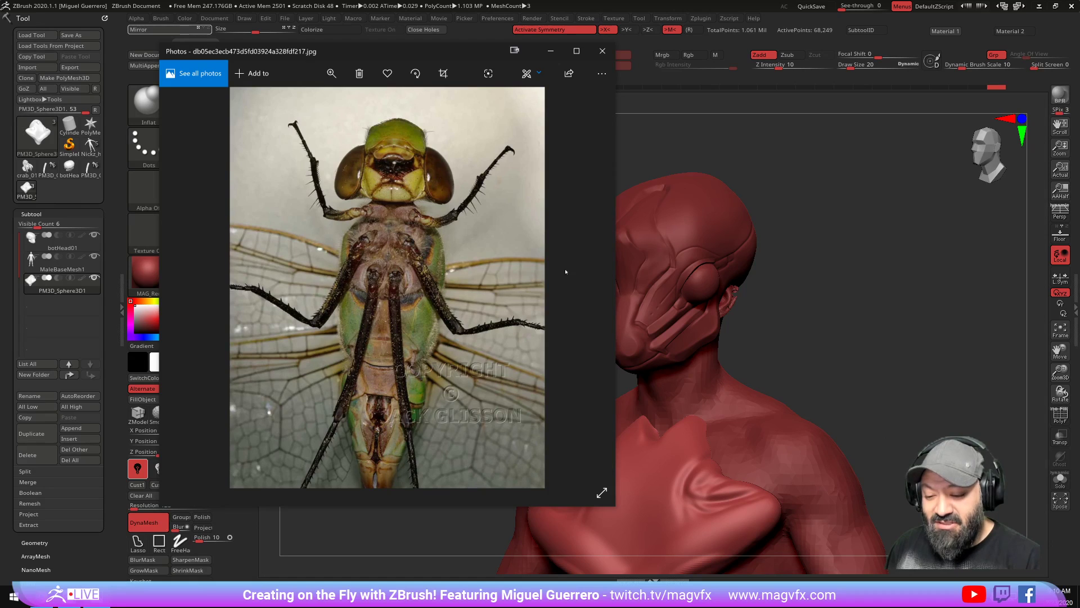
{"action": "left_click", "coordinate": [588, 288]}
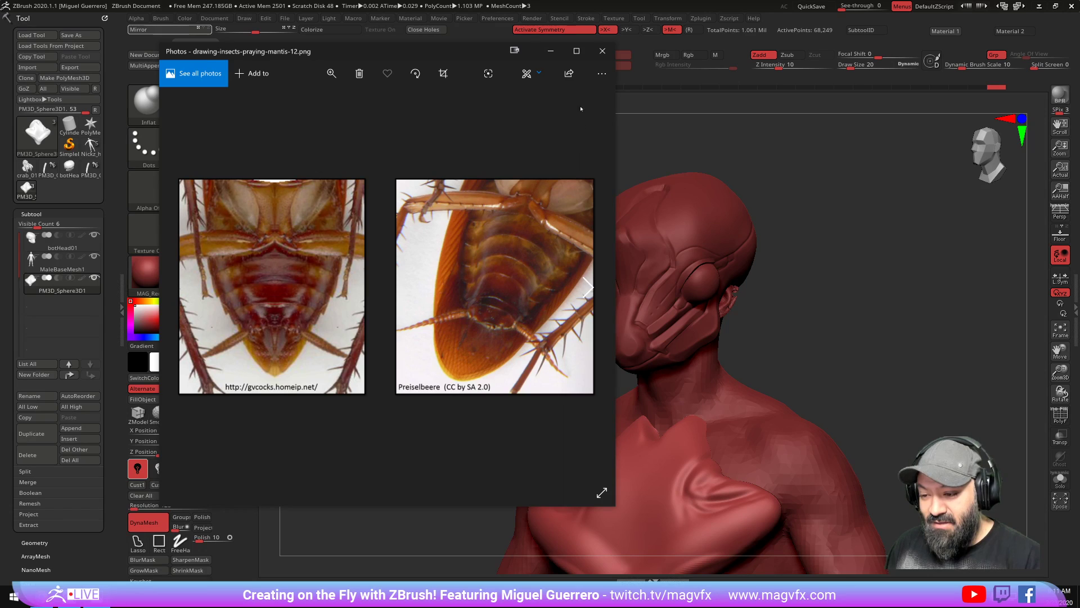
{"action": "left_click_drag", "start_coordinate": [471, 50], "coordinate": [425, 0]}
Step: Show 0.jpg over the canvas, go through the human mutation reference photos that follow it, and close the viewer
{"action": "key", "text": "alt+Tab"}
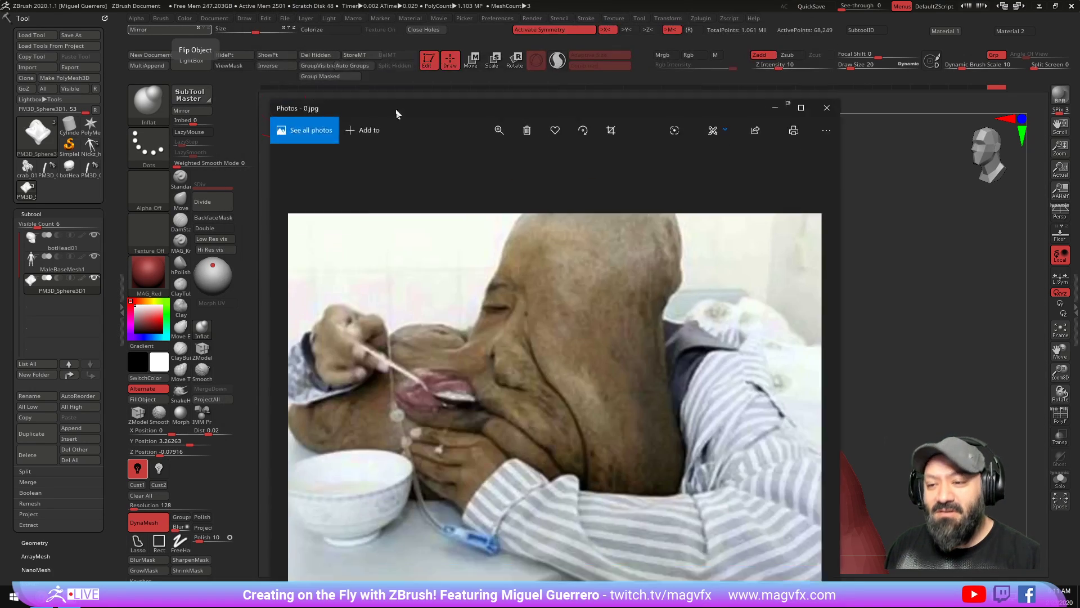
{"action": "left_click_drag", "start_coordinate": [396, 109], "coordinate": [339, 68]}
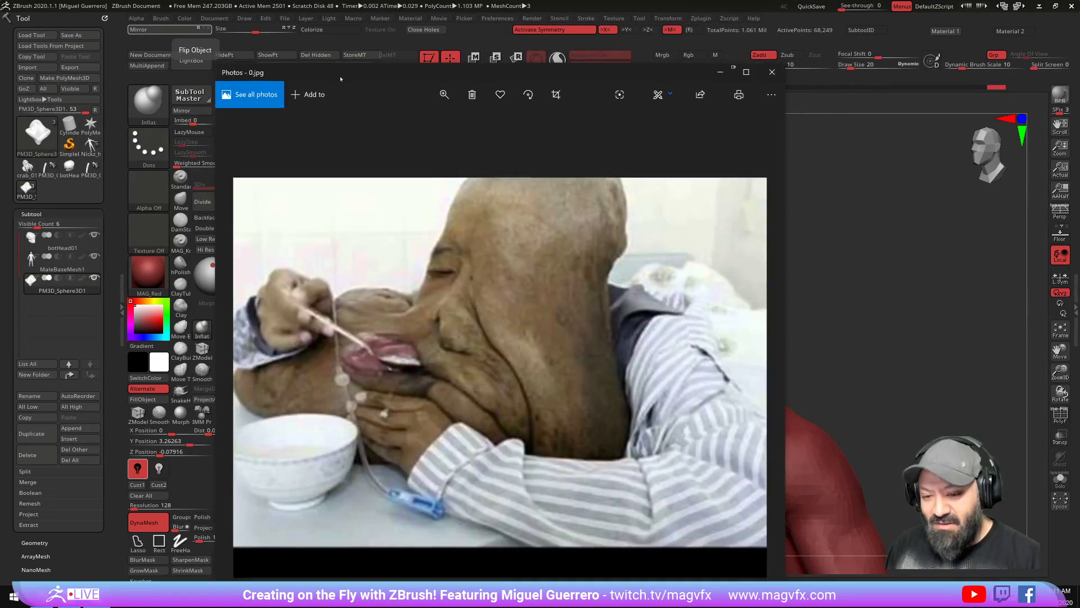
{"action": "left_click", "coordinate": [755, 385]}
{"action": "left_click", "coordinate": [754, 386]}
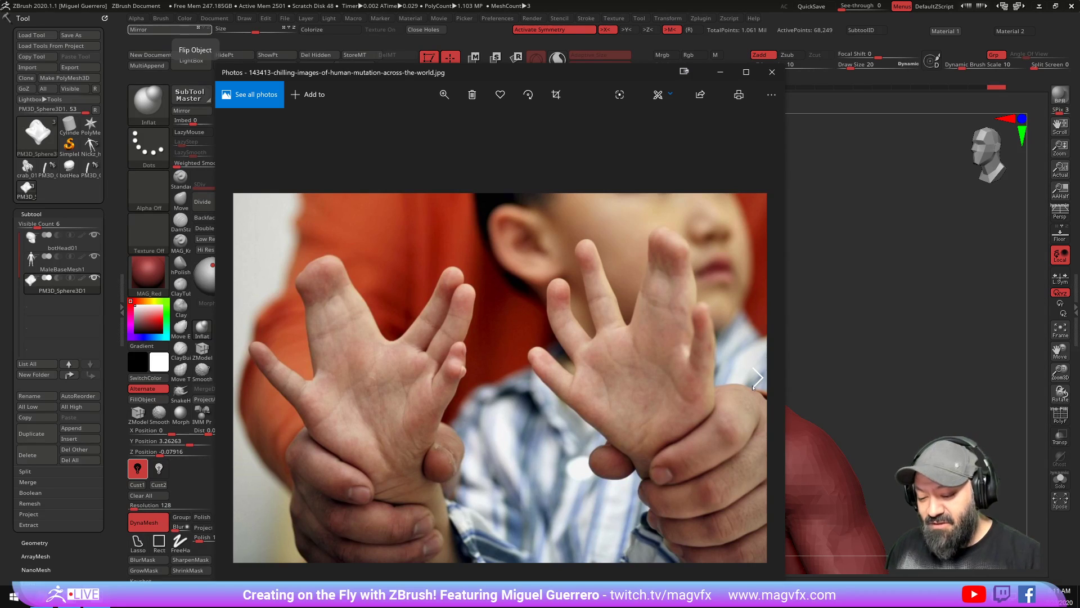
{"action": "left_click", "coordinate": [754, 387]}
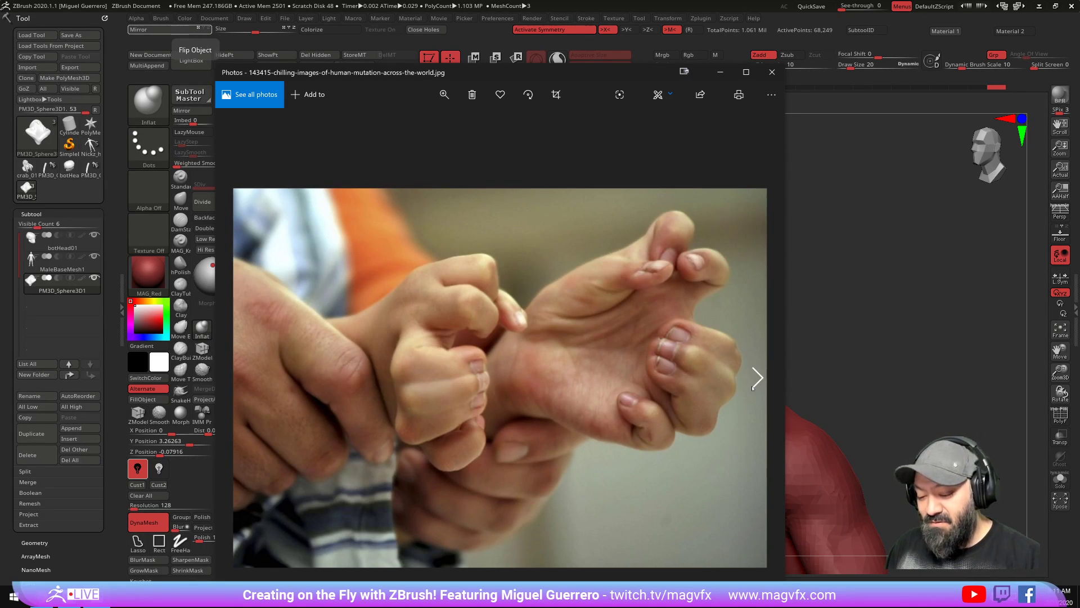
{"action": "left_click", "coordinate": [754, 387]}
{"action": "left_click", "coordinate": [754, 387]}
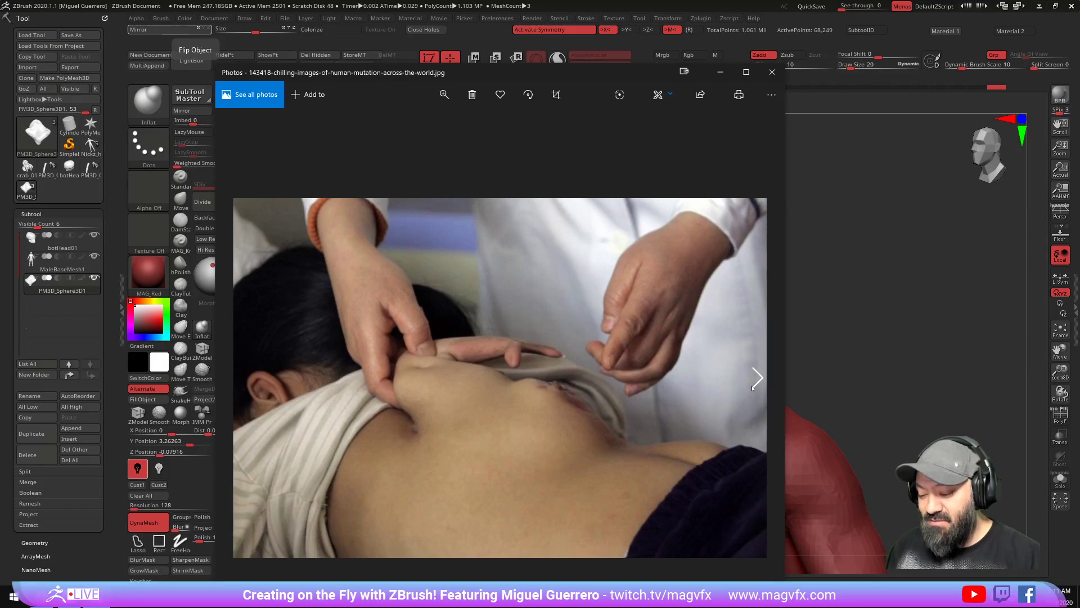
{"action": "left_click", "coordinate": [772, 72]}
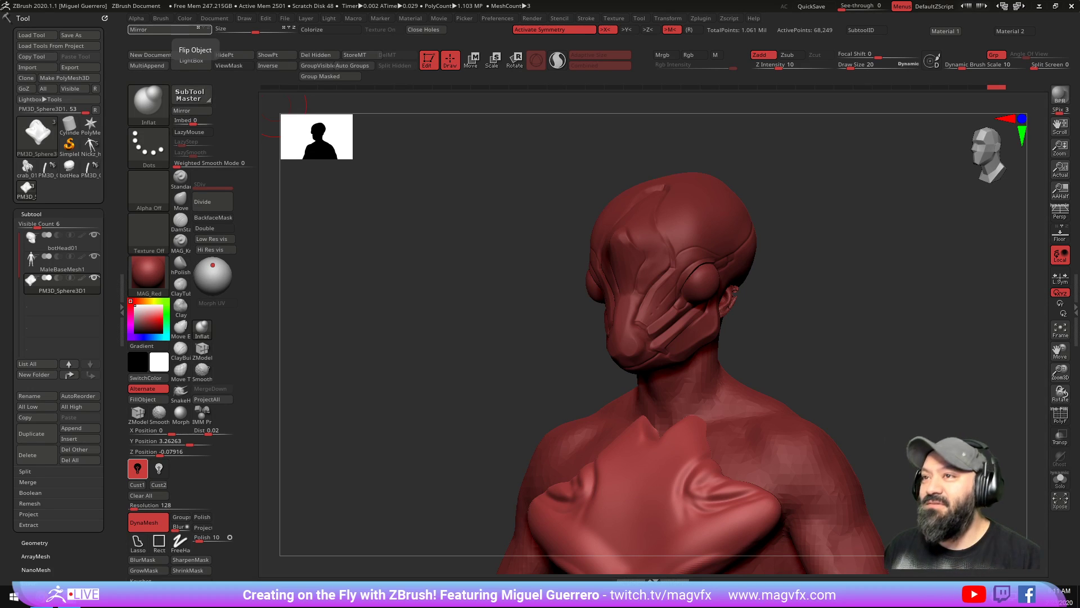
Step: Make the botHead01 subtool active in side view and turn on Transparency with Ghost to reveal the body beneath it
{"action": "mouse_move", "coordinate": [425, 348]}
{"action": "left_mouse_down"}
{"action": "mouse_move", "coordinate": [441, 318]}
{"action": "mouse_move", "coordinate": [369, 320]}
{"action": "mouse_move", "coordinate": [375, 312]}
{"action": "mouse_move", "coordinate": [408, 318]}
{"action": "mouse_move", "coordinate": [495, 363]}
{"action": "left_mouse_up"}
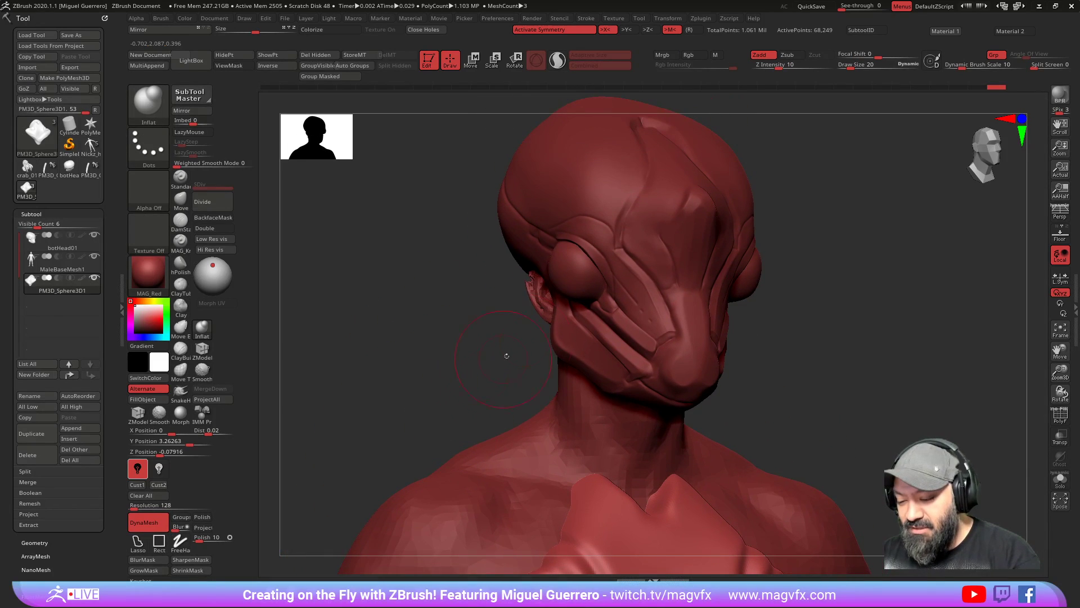
{"action": "left_click", "coordinate": [550, 235], "text": "alt"}
{"action": "left_click_drag", "start_coordinate": [429, 301], "coordinate": [452, 325]}
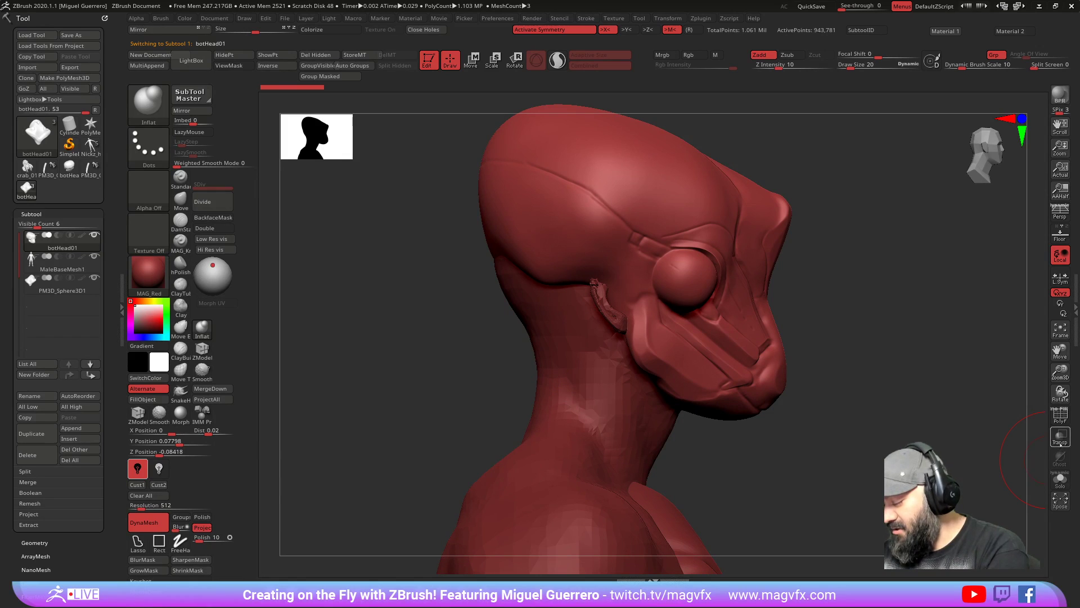
{"action": "key", "text": "shift+f"}
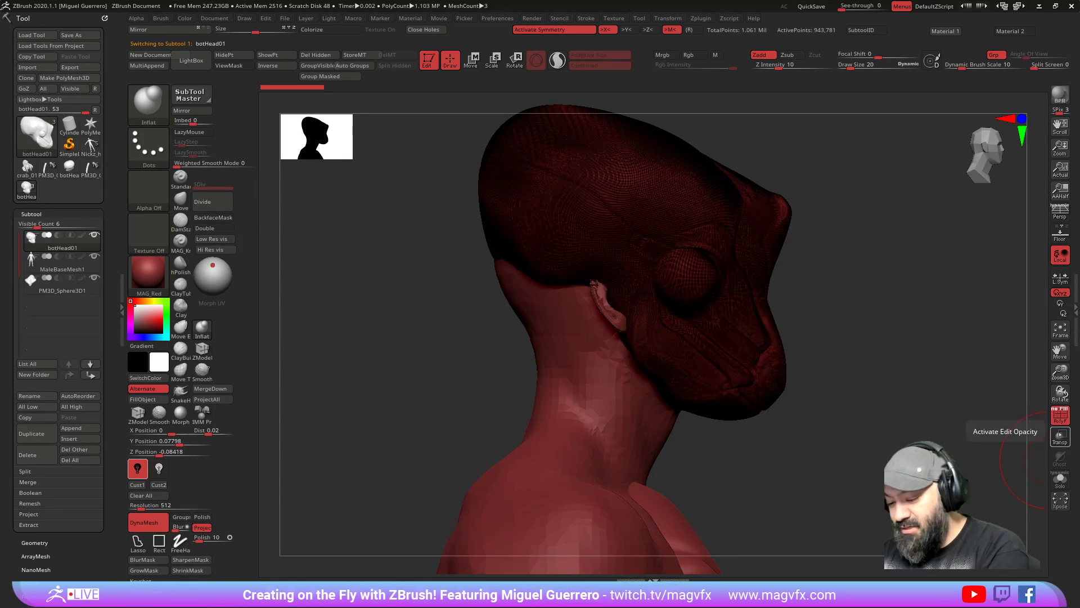
{"action": "left_click", "coordinate": [1060, 415]}
{"action": "left_click", "coordinate": [1060, 437]}
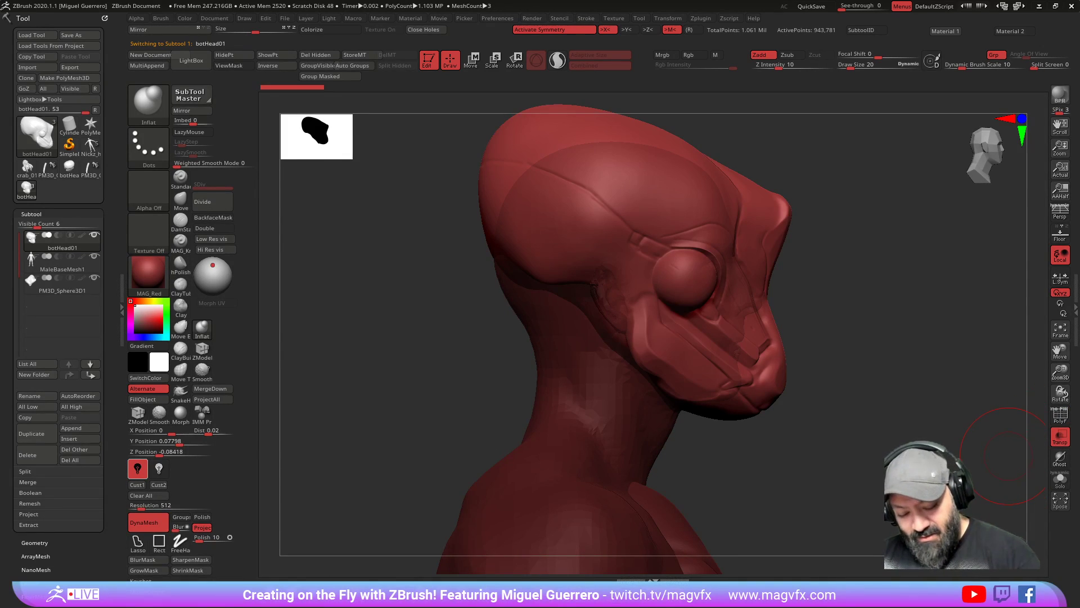
{"action": "left_click", "coordinate": [1060, 458]}
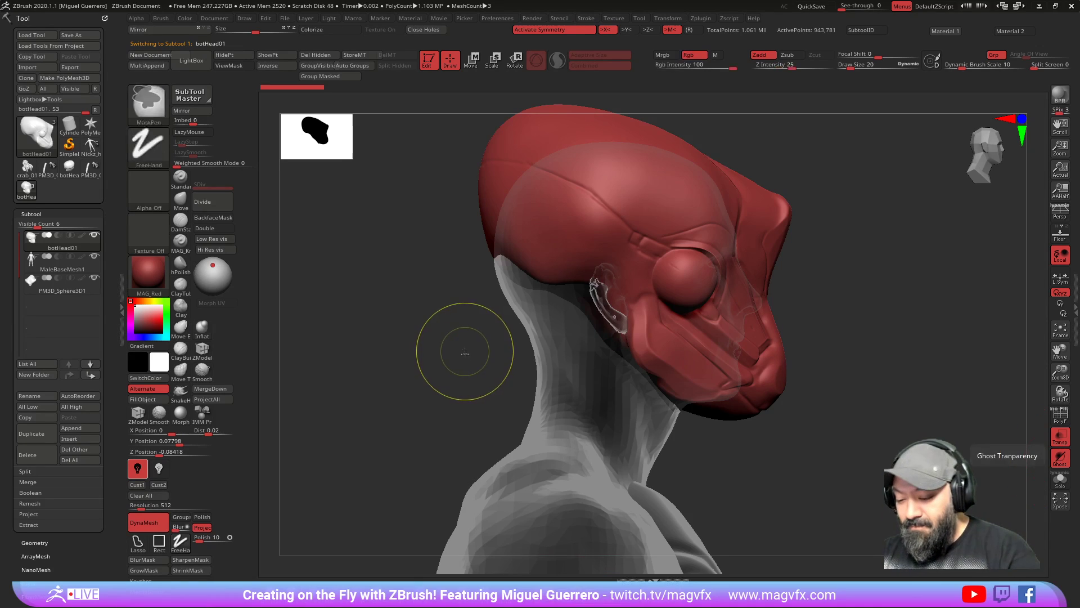
{"action": "left_click_drag", "start_coordinate": [470, 371], "coordinate": [495, 372]}
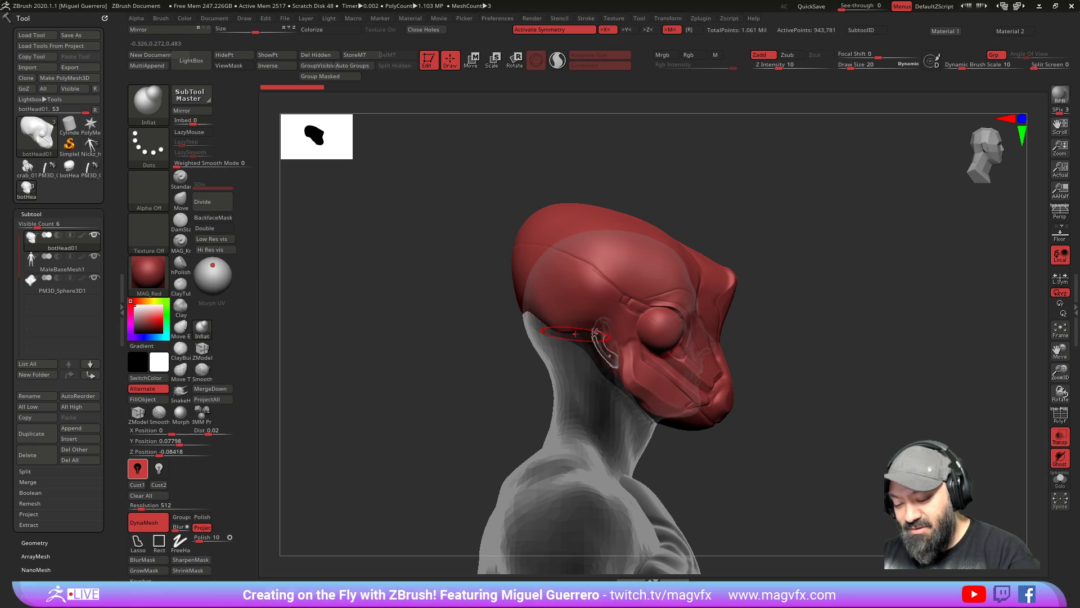
Step: Reshape the lower rear edge of the head over the neck with the Move brush, reducing its Z Intensity to 12
{"action": "left_click", "coordinate": [181, 198]}
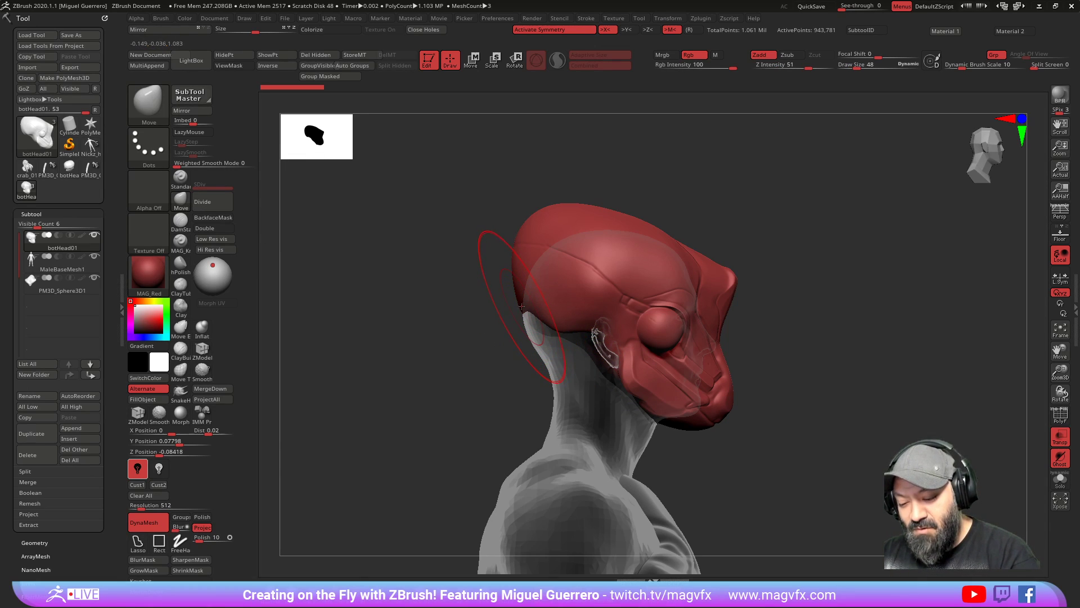
{"action": "left_click_drag", "start_coordinate": [510, 309], "coordinate": [504, 320]}
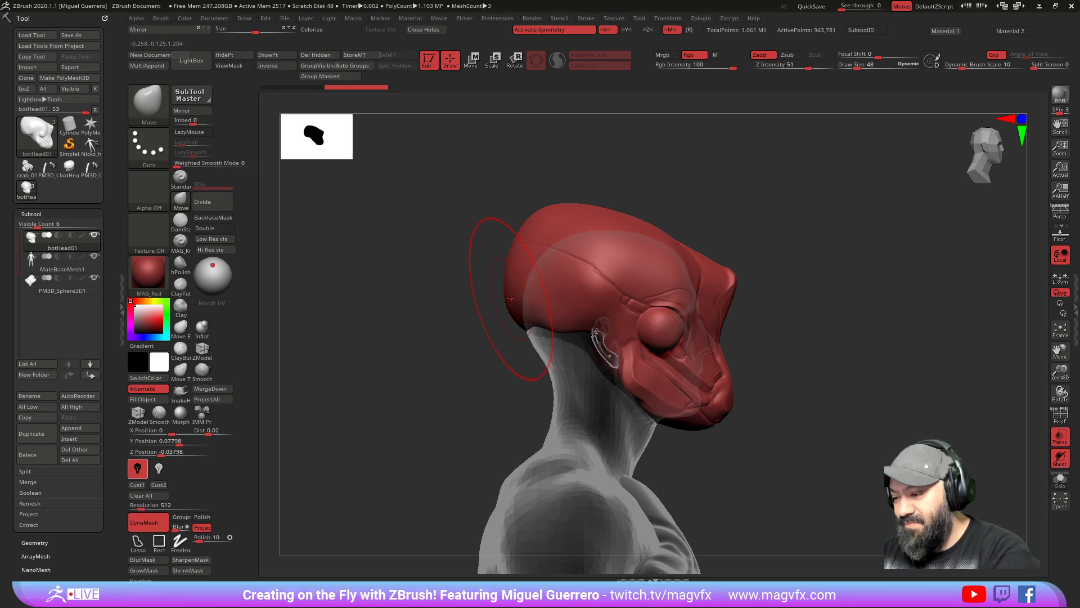
{"action": "type", "text": "12"}
{"action": "key", "text": "Return"}
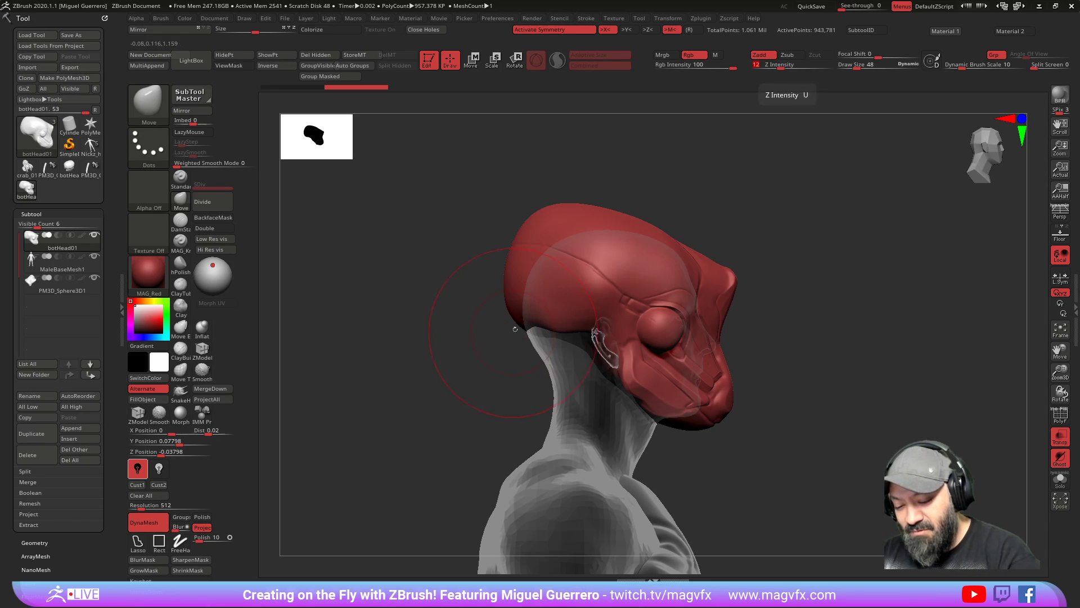
{"action": "left_click_drag", "start_coordinate": [514, 318], "coordinate": [524, 323]}
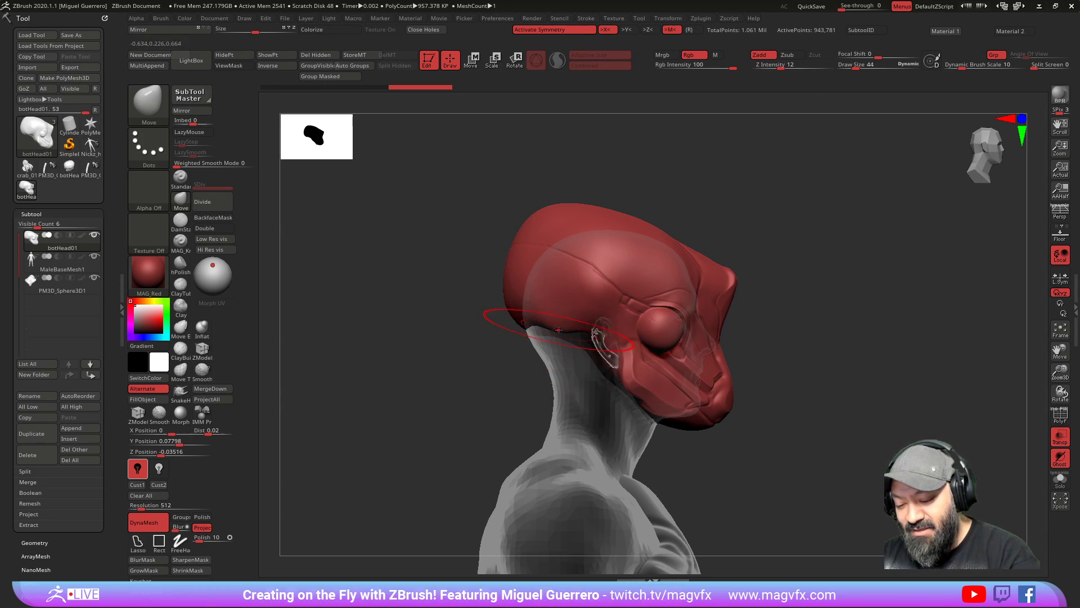
{"action": "left_click_drag", "start_coordinate": [559, 303], "coordinate": [563, 301]}
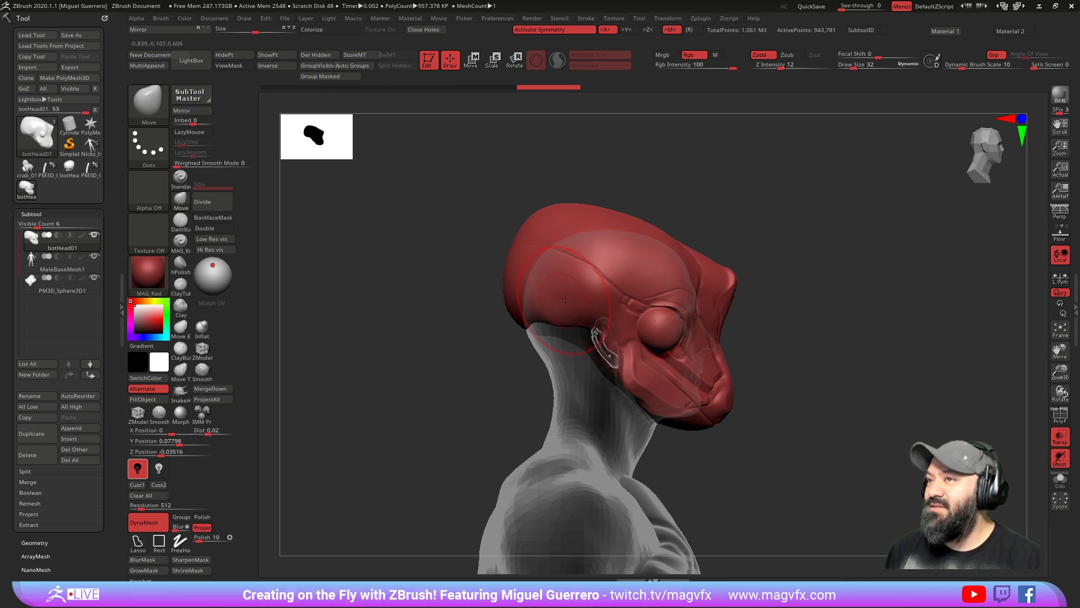
Step: Turn off Ghost and Transparency, and smooth the lower rear edge of the head where it meets the neck
{"action": "left_click_drag", "start_coordinate": [418, 373], "coordinate": [381, 374]}
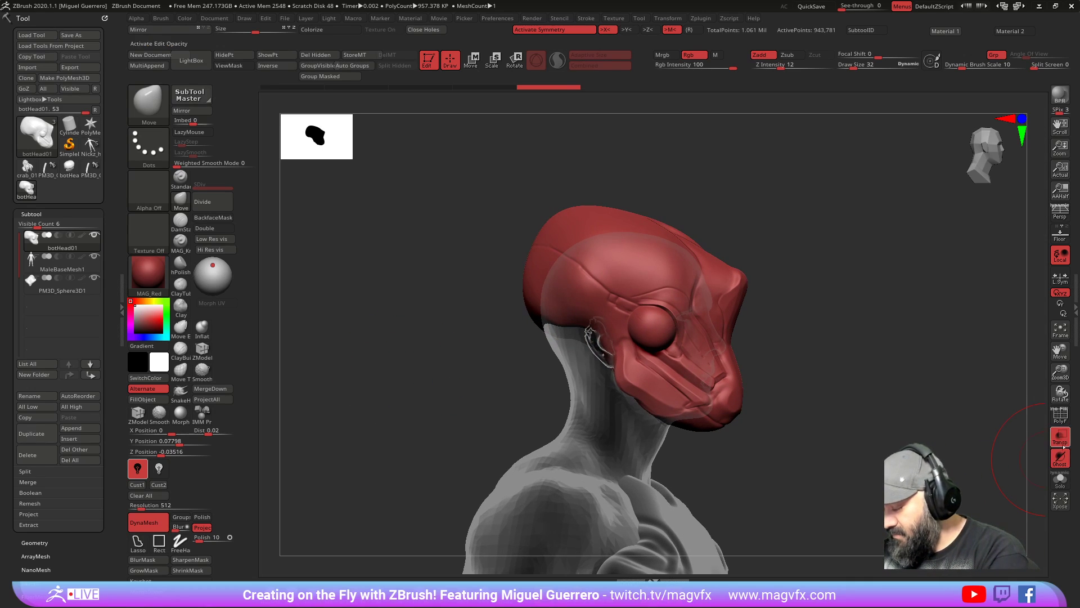
{"action": "left_click", "coordinate": [1054, 459]}
{"action": "left_click", "coordinate": [1055, 438]}
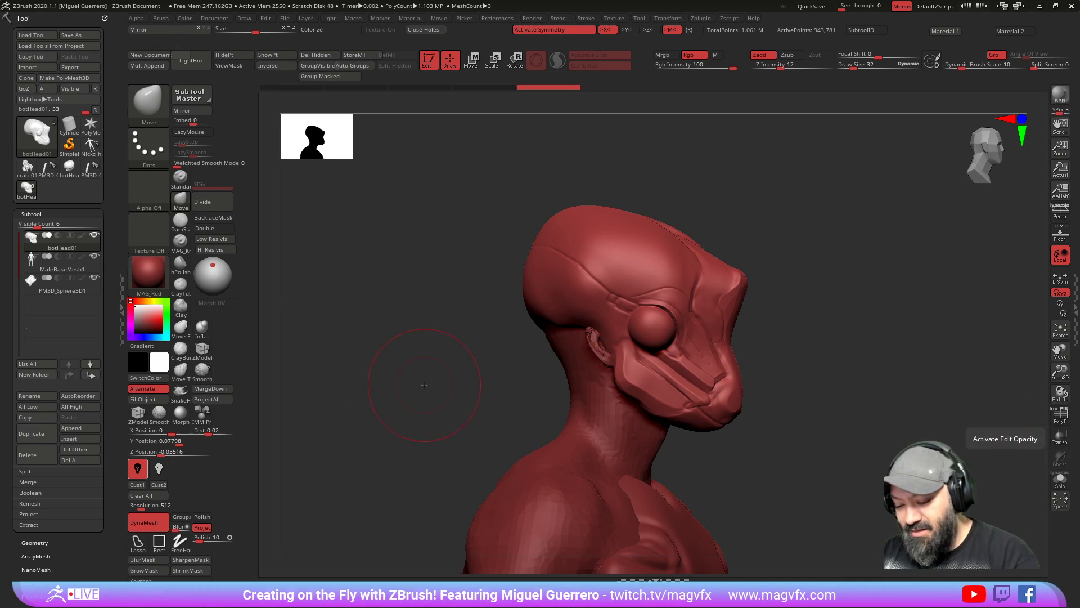
{"action": "left_click_drag", "start_coordinate": [441, 375], "coordinate": [468, 374]}
{"action": "key", "text": "bracketleft"}
{"action": "mouse_move", "coordinate": [454, 337]}
{"action": "left_mouse_down"}
{"action": "mouse_move", "coordinate": [482, 341]}
{"action": "mouse_move", "coordinate": [472, 326]}
{"action": "left_mouse_up"}
{"action": "key", "text": "shift"}
{"action": "left_click_drag", "start_coordinate": [554, 322], "coordinate": [544, 331], "text": "shift"}
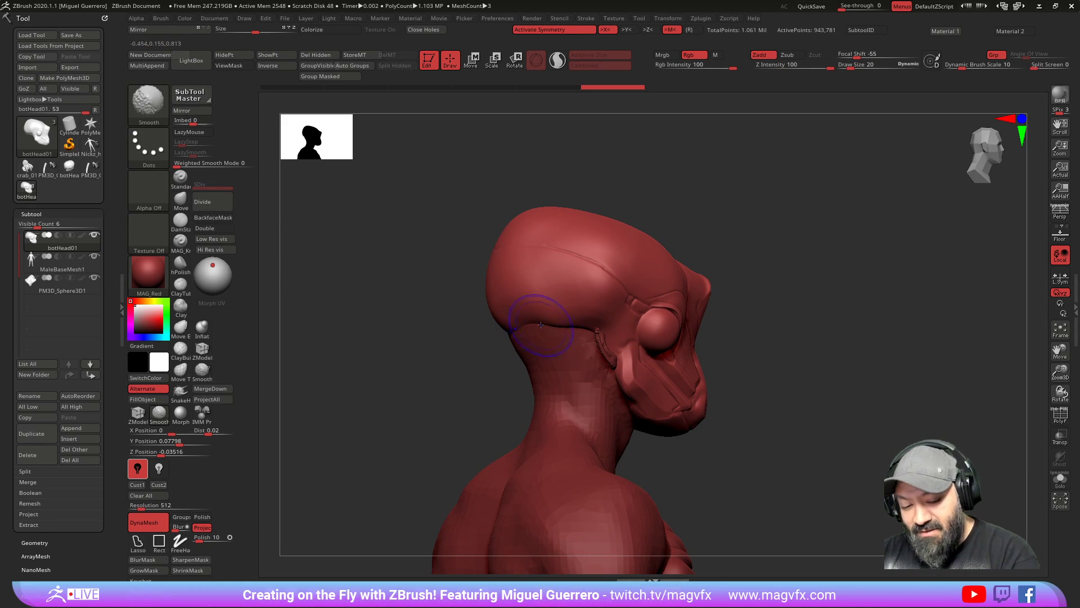
Step: Enlarge the Move brush to draw size 28 and display the head's polyframe to check the mesh at its back
{"action": "left_click_drag", "start_coordinate": [415, 339], "coordinate": [397, 337]}
{"action": "right_click_drag", "start_coordinate": [444, 370], "coordinate": [446, 358], "text": "ctrl"}
{"action": "left_click_drag", "start_coordinate": [446, 354], "coordinate": [484, 343]}
{"action": "key", "text": "bracketright"}
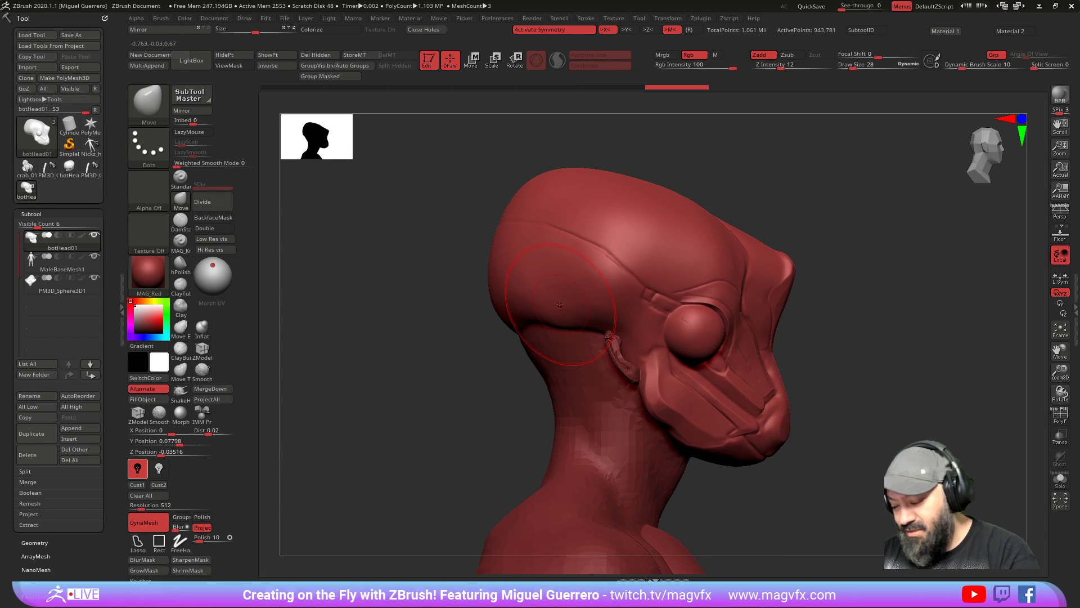
{"action": "left_click", "coordinate": [1061, 416]}
{"action": "mouse_move", "coordinate": [589, 311]}
{"action": "right_mouse_down", "text": "ctrl"}
{"action": "mouse_move", "coordinate": [600, 301]}
{"action": "mouse_move", "coordinate": [510, 258]}
{"action": "right_mouse_up", "text": "ctrl"}
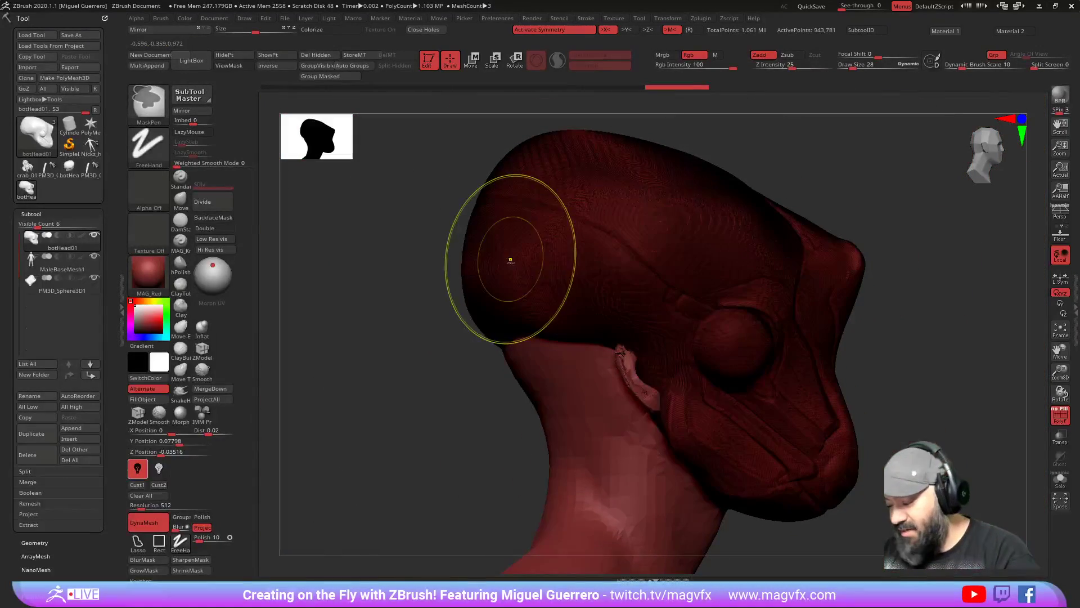
Step: Hide the polyframe and pull the head's cheek and jaw edge forward from the ear with the Move brush, enlarging it to draw size 48
{"action": "key", "text": "shift+f"}
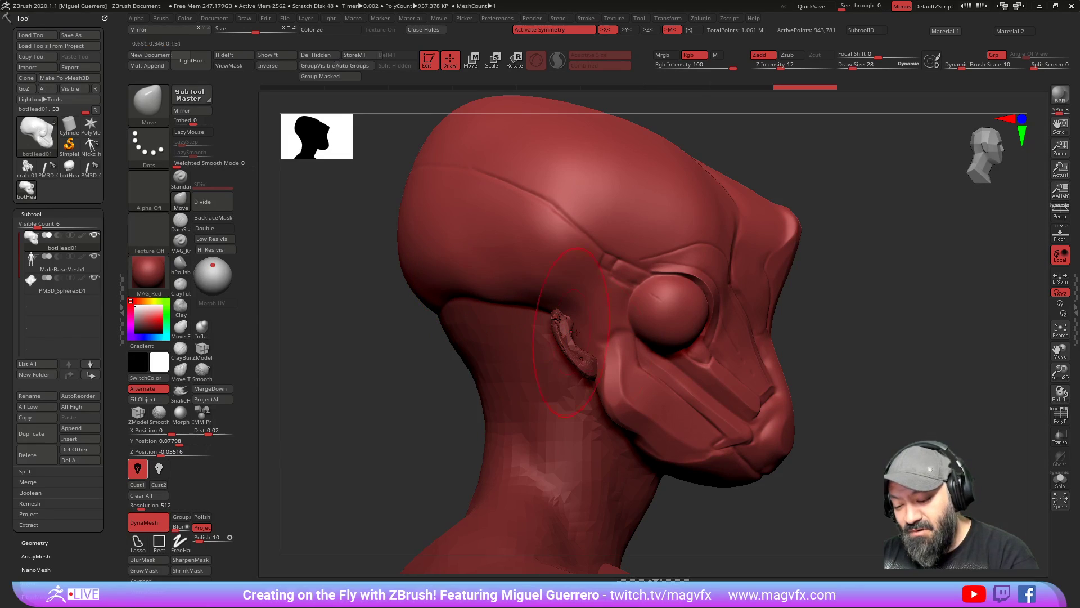
{"action": "key", "text": "bracketleft"}
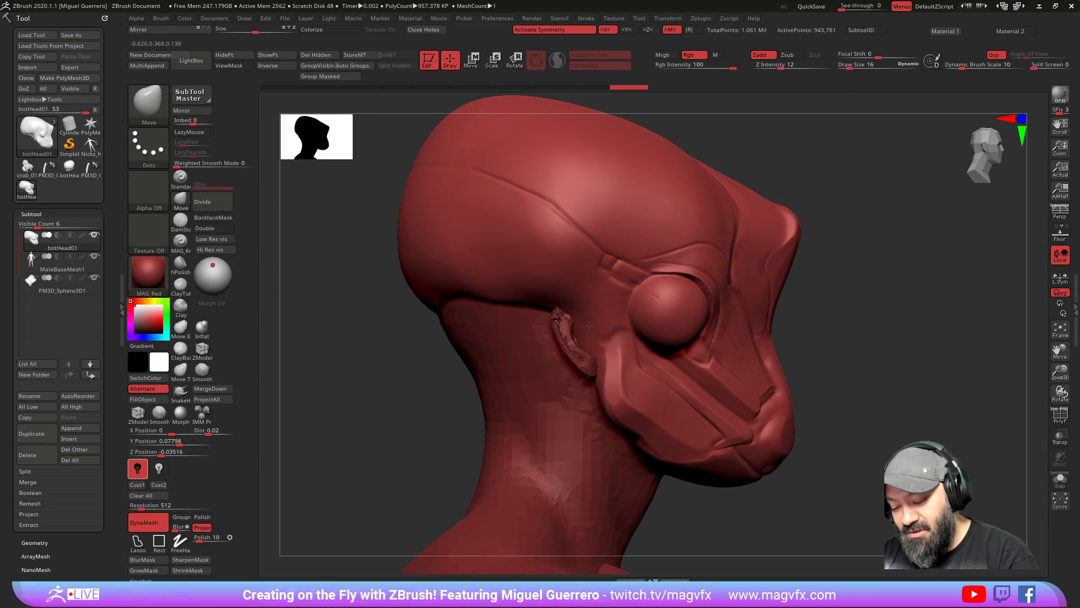
{"action": "key", "text": "bracketright"}
{"action": "left_click_drag", "start_coordinate": [605, 330], "coordinate": [610, 331]}
{"action": "left_click_drag", "start_coordinate": [616, 415], "coordinate": [625, 418]}
{"action": "key", "text": "bracketright"}
{"action": "key", "text": "bracketright"}
{"action": "left_click_drag", "start_coordinate": [636, 465], "coordinate": [754, 467]}
{"action": "left_click_drag", "start_coordinate": [650, 432], "coordinate": [655, 431]}
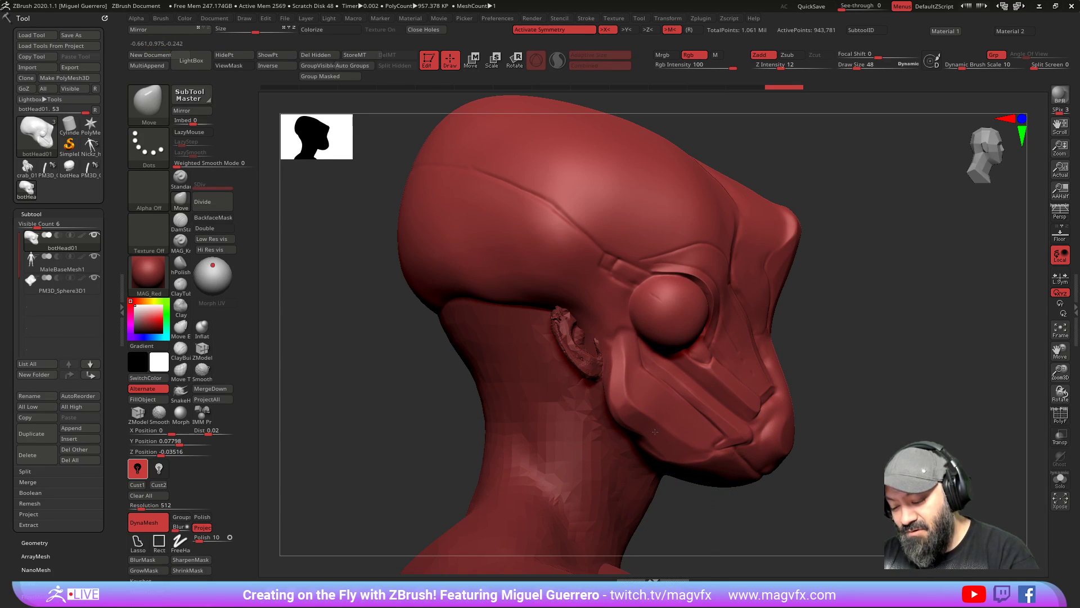
Step: Try to shift the whole head forward over the body with a horizontal transpose line, and undo the move
{"action": "left_click", "coordinate": [471, 58]}
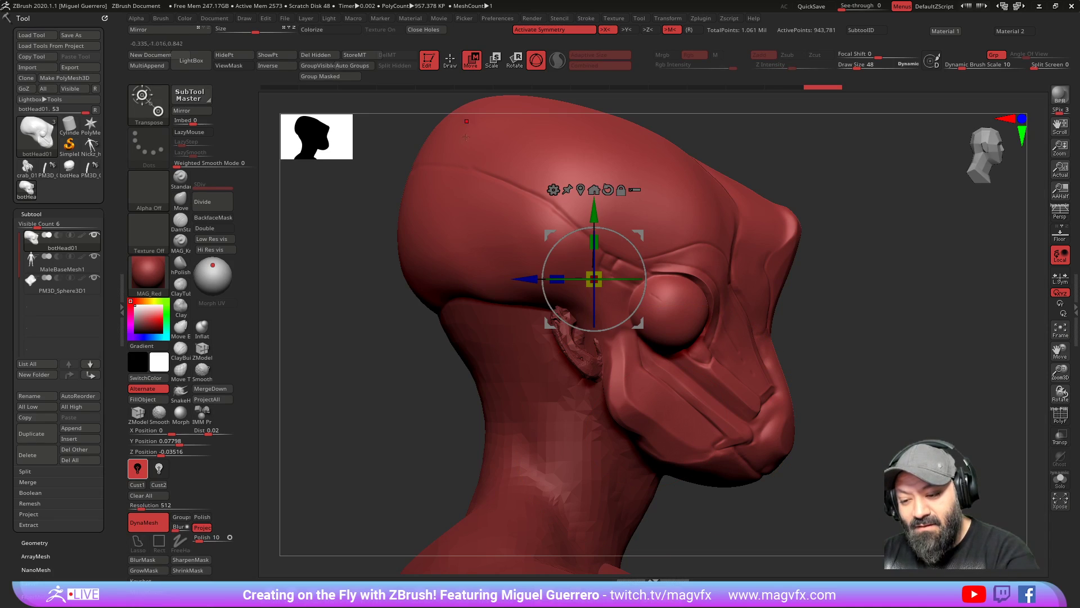
{"action": "left_click", "coordinate": [449, 206]}
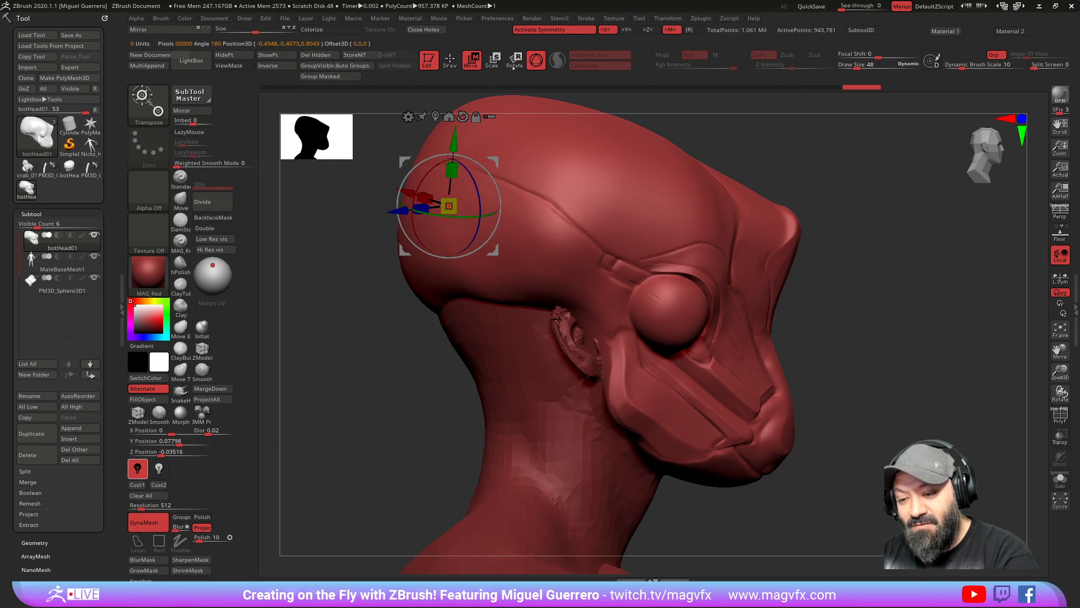
{"action": "left_click", "coordinate": [536, 60]}
{"action": "left_click_drag", "start_coordinate": [372, 181], "coordinate": [350, 156]}
{"action": "left_click_drag", "start_coordinate": [433, 157], "coordinate": [449, 156]}
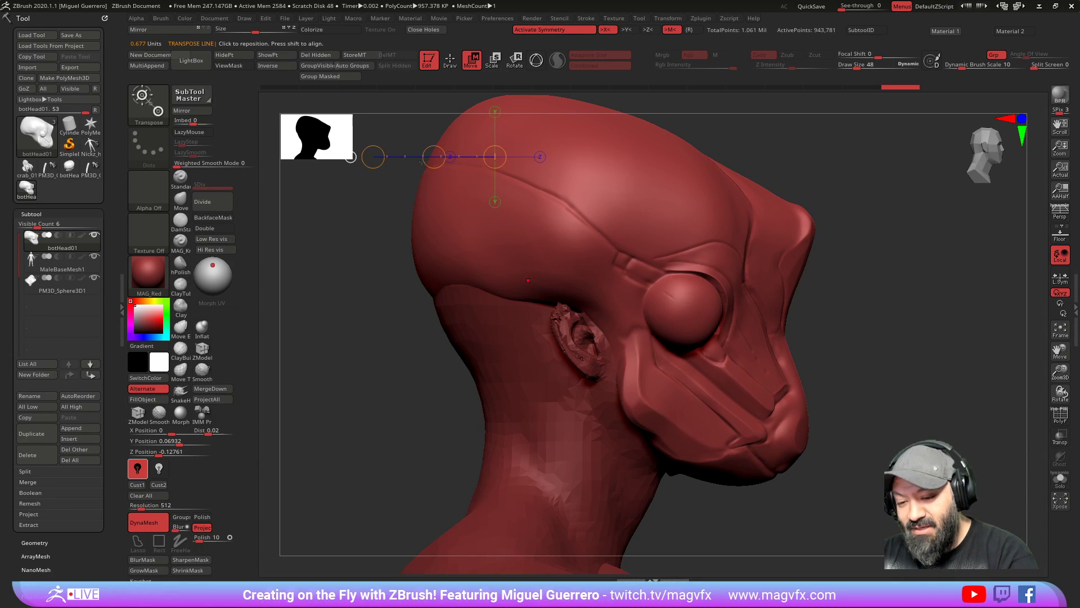
{"action": "key", "text": "ctrl+z"}
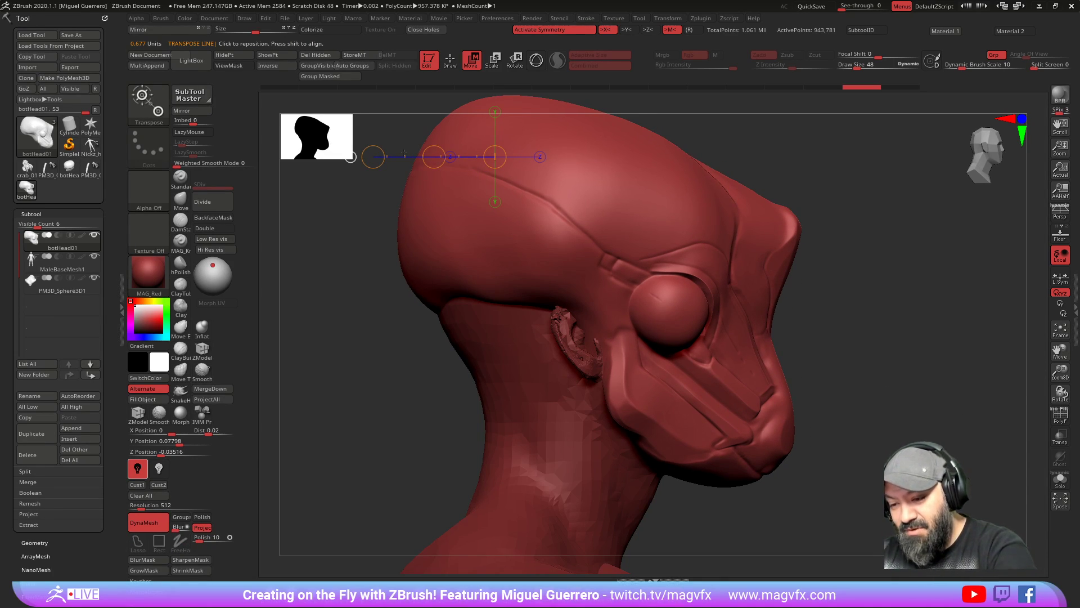
Step: Shift the whole head slightly forward with the Gizmo and return to Draw mode
{"action": "key", "text": "y"}
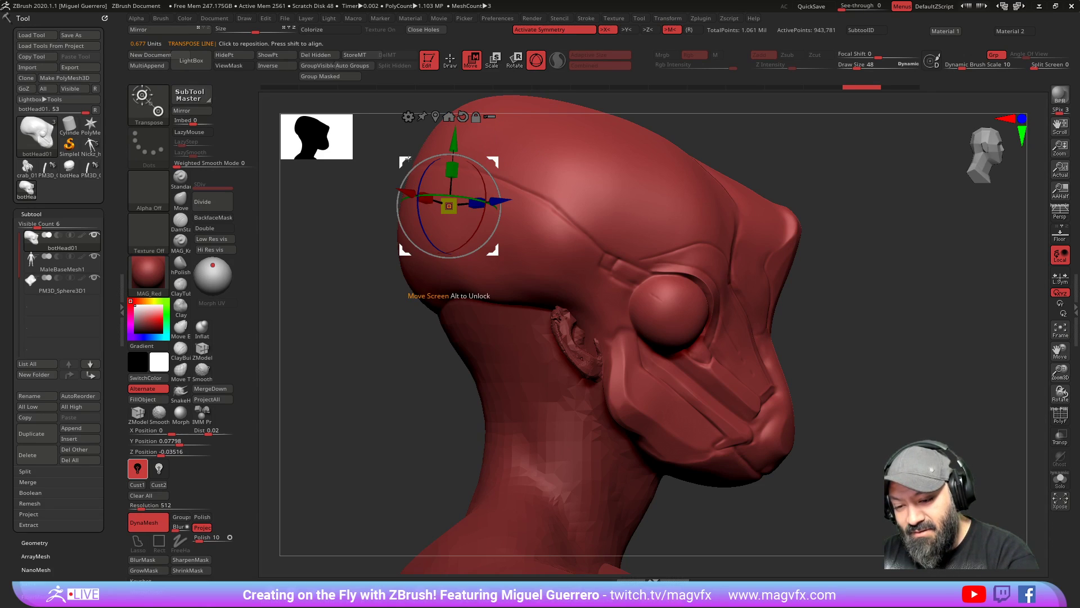
{"action": "left_click_drag", "start_coordinate": [495, 162], "coordinate": [493, 162]}
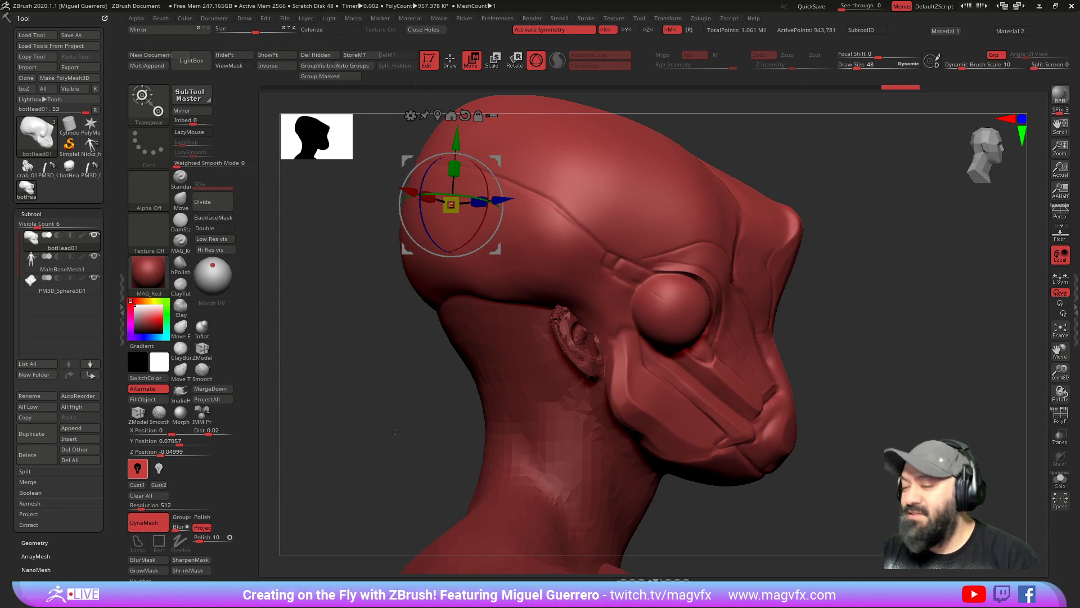
{"action": "left_click", "coordinate": [450, 59]}
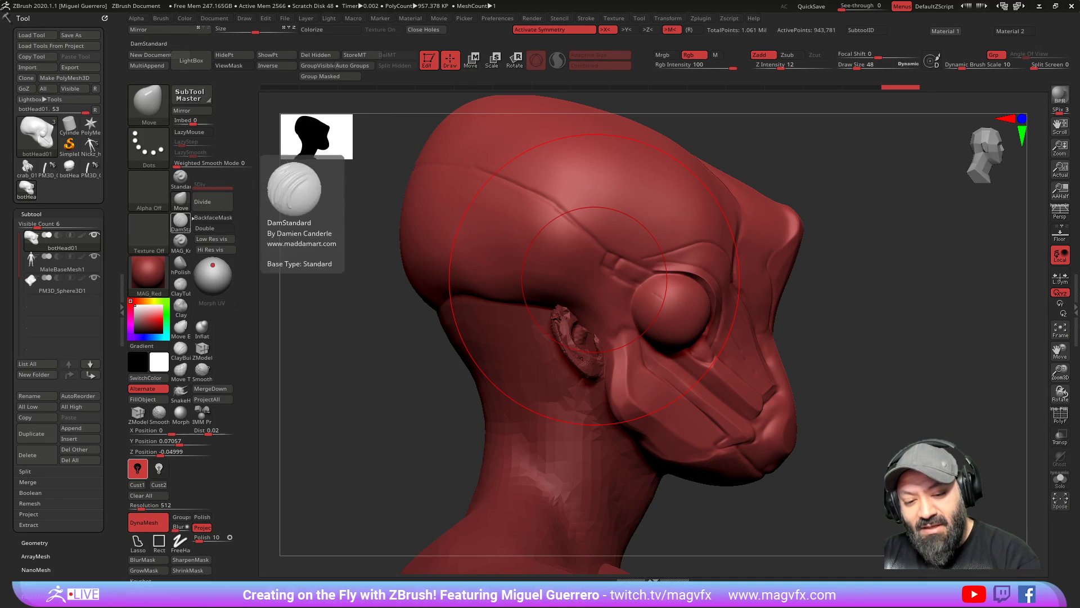
Step: Refine the head's lower edge around the ear with the Move brush at draw size 28
{"action": "key", "text": "bracketleft"}
{"action": "key", "text": "bracketleft"}
{"action": "left_click_drag", "start_coordinate": [503, 287], "coordinate": [511, 286]}
{"action": "mouse_move", "coordinate": [569, 323]}
{"action": "left_mouse_down"}
{"action": "mouse_move", "coordinate": [575, 314]}
{"action": "mouse_move", "coordinate": [520, 290]}
{"action": "mouse_move", "coordinate": [597, 319]}
{"action": "left_mouse_up"}
{"action": "left_click_drag", "start_coordinate": [559, 350], "coordinate": [562, 344]}
Step: Append a Cylinder3D subtool, make it active and lower it from the head to the neck
{"action": "mouse_move", "coordinate": [441, 342]}
{"action": "left_mouse_down"}
{"action": "mouse_move", "coordinate": [371, 340]}
{"action": "mouse_move", "coordinate": [397, 376]}
{"action": "left_mouse_up"}
{"action": "mouse_move", "coordinate": [272, 372]}
{"action": "left_mouse_down"}
{"action": "mouse_move", "coordinate": [422, 386]}
{"action": "mouse_move", "coordinate": [415, 379]}
{"action": "mouse_move", "coordinate": [434, 334]}
{"action": "left_mouse_up"}
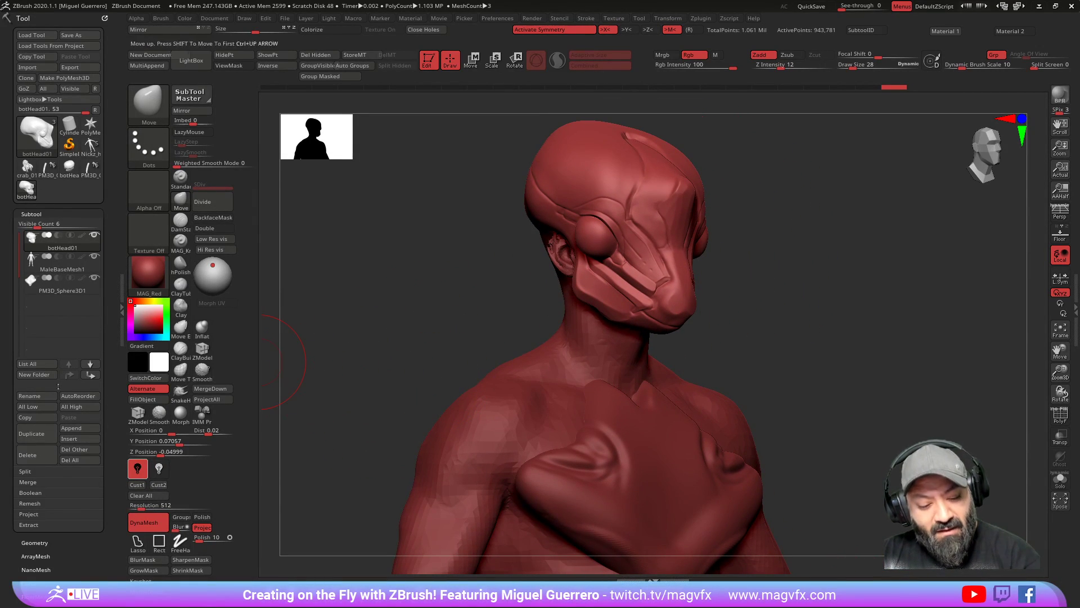
{"action": "left_click", "coordinate": [63, 428]}
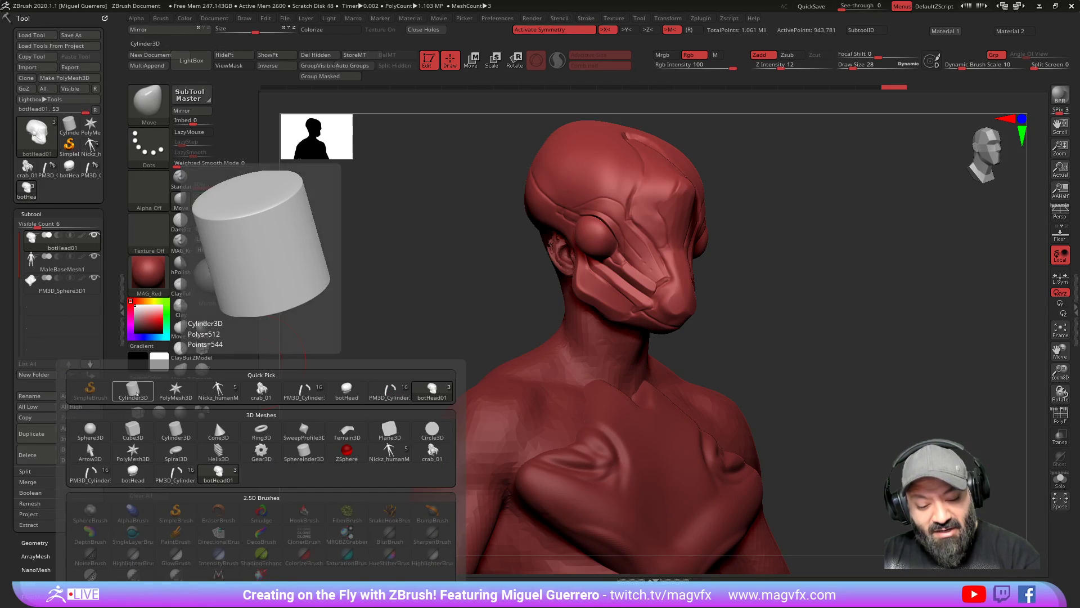
{"action": "left_click", "coordinate": [197, 401]}
{"action": "left_click", "coordinate": [538, 289], "text": "alt"}
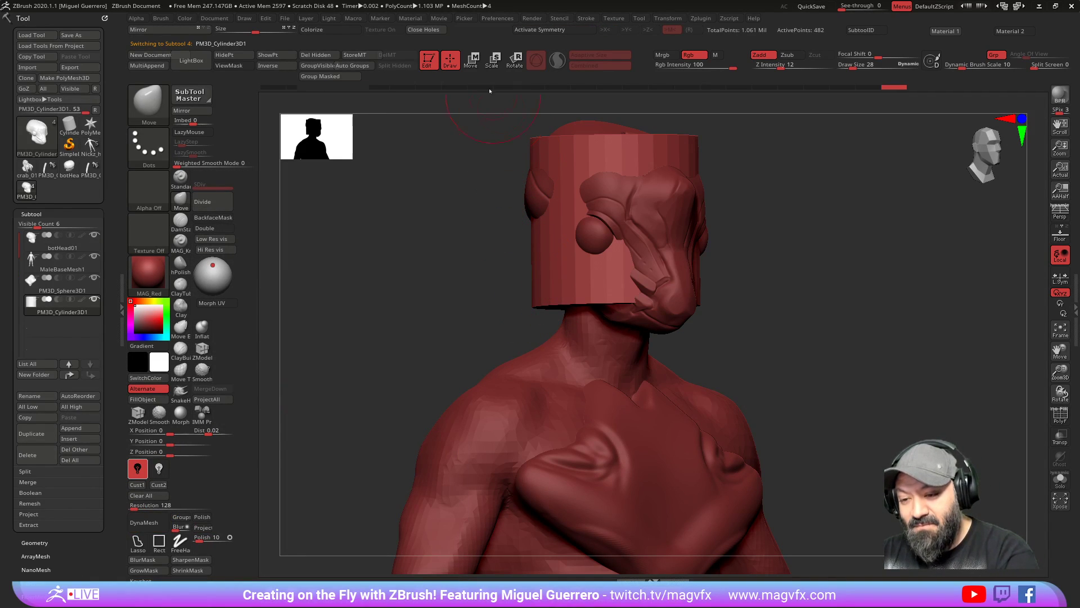
{"action": "key", "text": "w"}
{"action": "left_click_drag", "start_coordinate": [617, 155], "coordinate": [617, 271]}
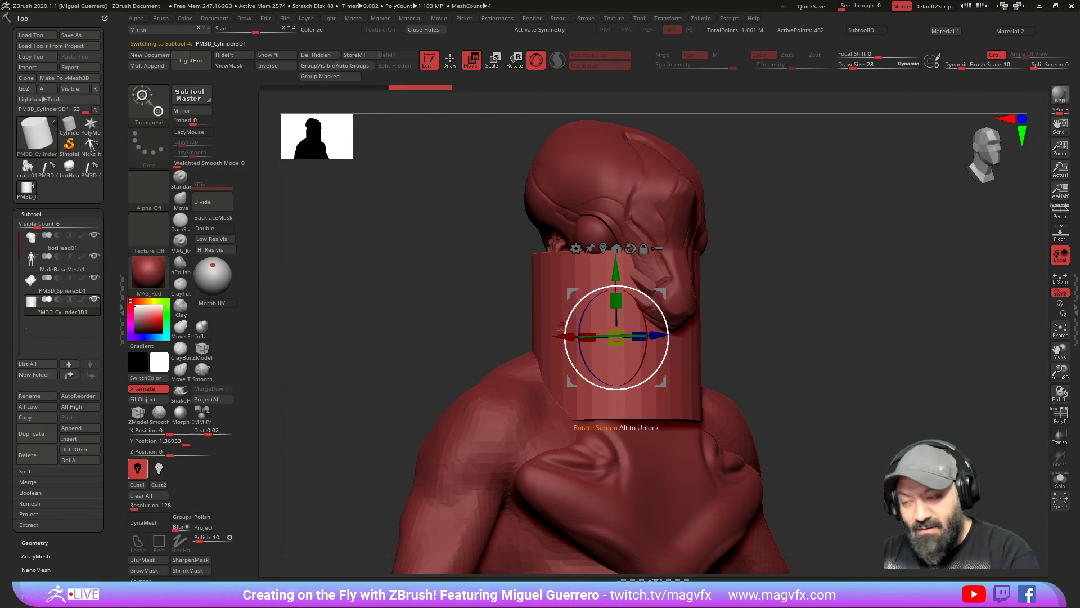
Step: Turn on X symmetry and tilt the cylinder in side view to run from the shoulders forward to the jaw
{"action": "key", "text": "x"}
{"action": "left_click_drag", "start_coordinate": [464, 323], "coordinate": [503, 203]}
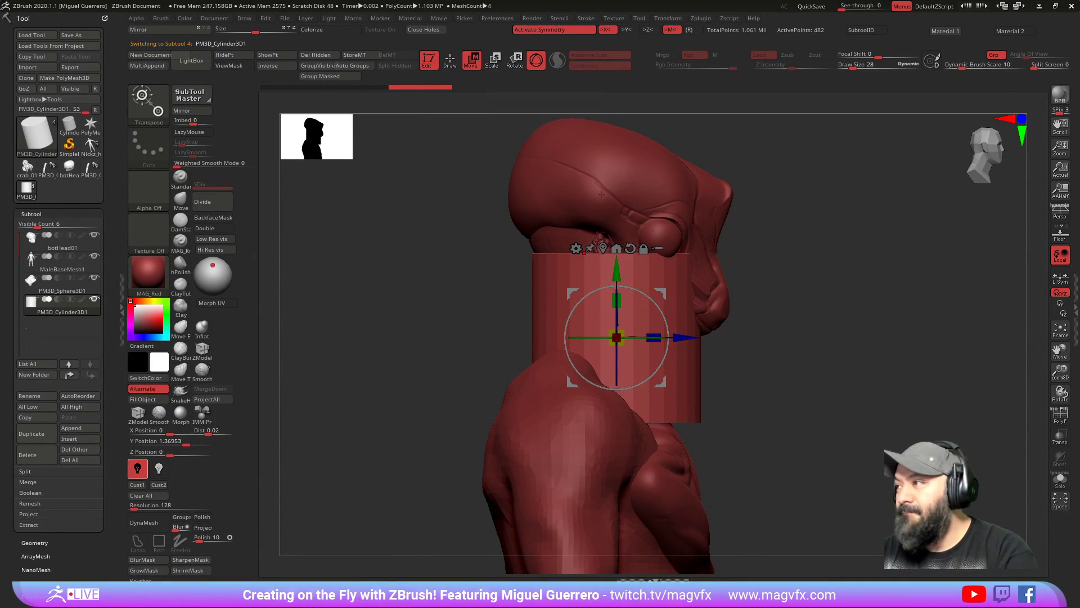
{"action": "mouse_move", "coordinate": [654, 301]}
{"action": "left_mouse_down"}
{"action": "mouse_move", "coordinate": [666, 323]}
{"action": "mouse_move", "coordinate": [617, 338]}
{"action": "left_mouse_up"}
{"action": "key", "text": "q"}
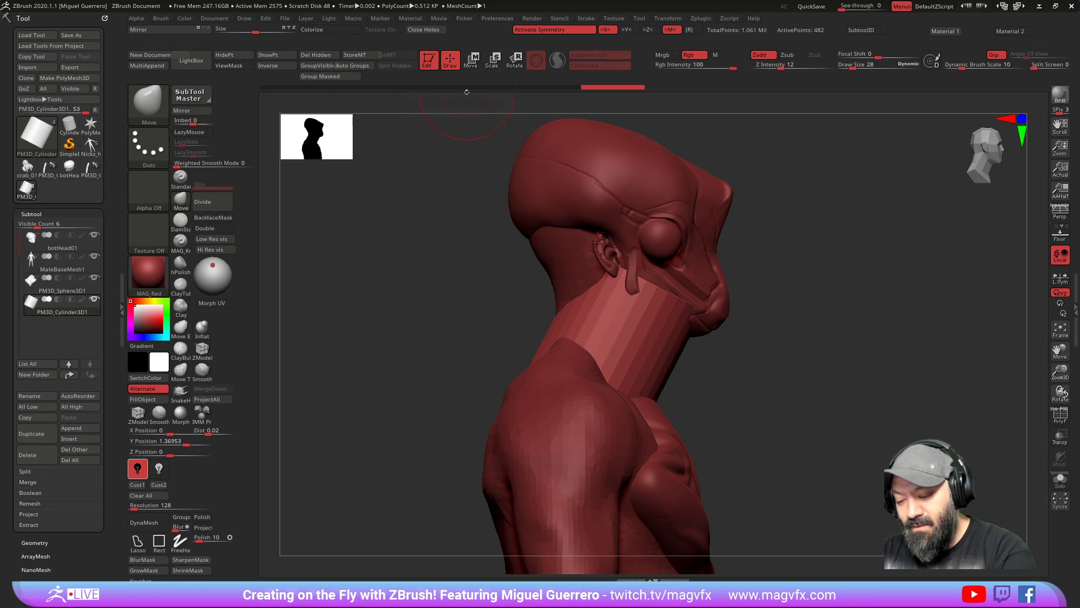
{"action": "left_click_drag", "start_coordinate": [538, 303], "coordinate": [436, 316]}
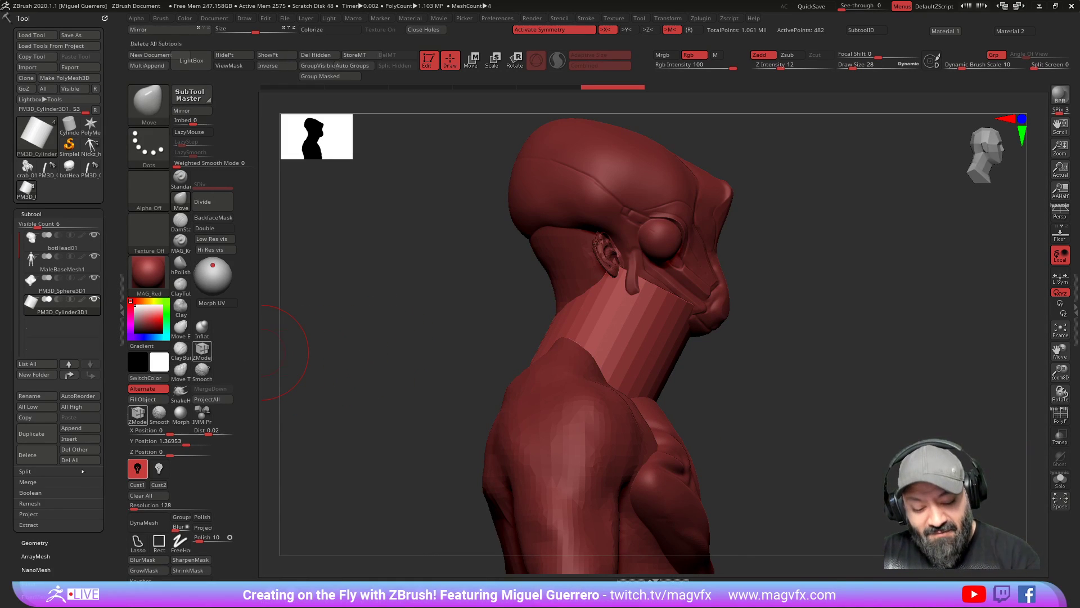
Step: Convert the neck cylinder to DynaMesh at resolution 128 and smooth its surface and rims
{"action": "left_click", "coordinate": [144, 522]}
{"action": "mouse_move", "coordinate": [414, 413]}
{"action": "left_mouse_down"}
{"action": "mouse_move", "coordinate": [555, 352]}
{"action": "mouse_move", "coordinate": [555, 332]}
{"action": "left_mouse_up"}
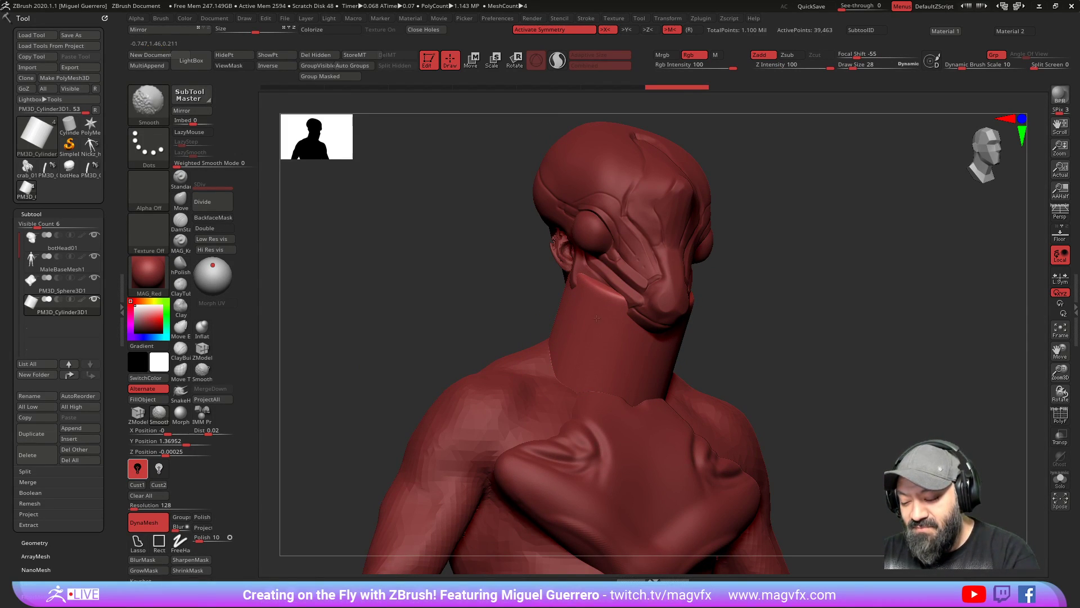
{"action": "right_click_drag", "start_coordinate": [563, 307], "coordinate": [453, 323]}
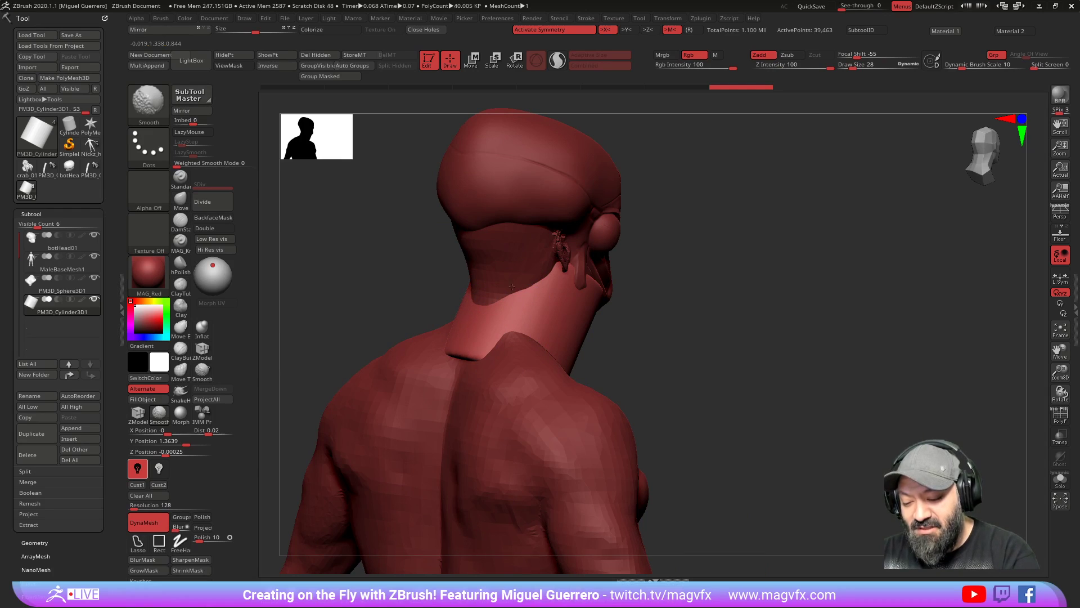
{"action": "left_click_drag", "start_coordinate": [515, 296], "coordinate": [509, 315], "text": "shift"}
Step: Re-mesh the neck cylinder at DynaMesh resolution 64 and smooth its surface and edges
{"action": "left_click", "coordinate": [150, 506]}
{"action": "type", "text": "64"}
{"action": "key", "text": "Return"}
{"action": "right_click_drag", "start_coordinate": [449, 461], "coordinate": [433, 328]}
{"action": "left_click_drag", "start_coordinate": [384, 320], "coordinate": [422, 332], "text": "ctrl"}
{"action": "right_click_drag", "start_coordinate": [432, 332], "coordinate": [394, 331]}
{"action": "left_click_drag", "start_coordinate": [487, 321], "coordinate": [546, 286], "text": "shift"}
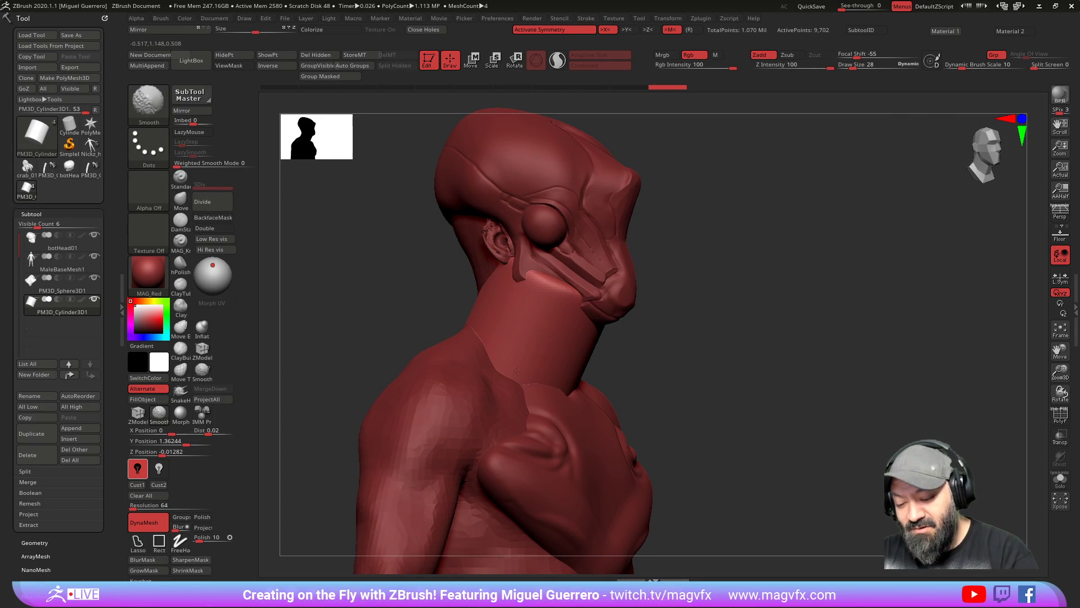
{"action": "right_click_drag", "start_coordinate": [373, 326], "coordinate": [391, 321]}
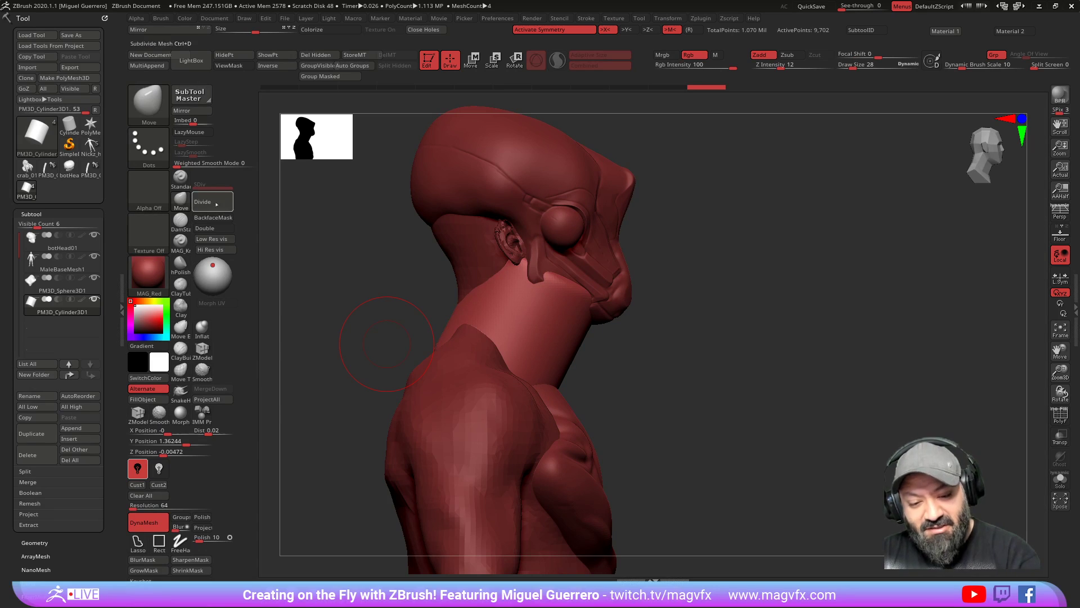
Step: Enlarge the Move brush to draw size 56 and push the lower back of the neck cylinder forward
{"action": "key", "text": "bracketright"}
{"action": "key", "text": "bracketright"}
{"action": "key", "text": "bracketright"}
{"action": "mouse_move", "coordinate": [458, 319]}
{"action": "left_mouse_down"}
{"action": "mouse_move", "coordinate": [487, 326]}
{"action": "mouse_move", "coordinate": [480, 318]}
{"action": "left_mouse_up"}
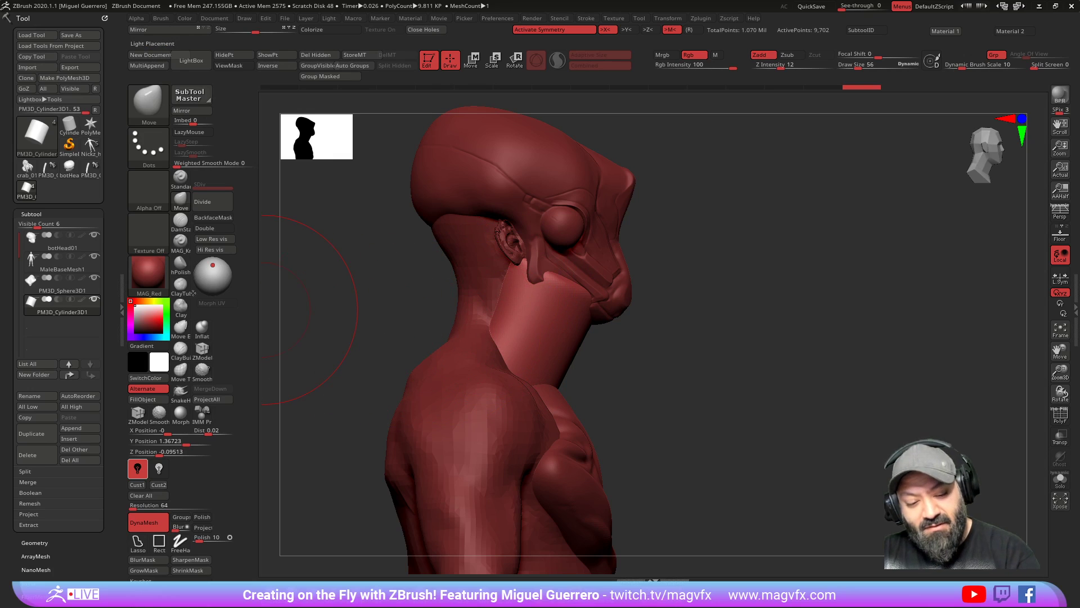
Step: Duplicate the neck cylinder, then move and rotate the copy upright against the back of the neck
{"action": "left_click", "coordinate": [47, 427]}
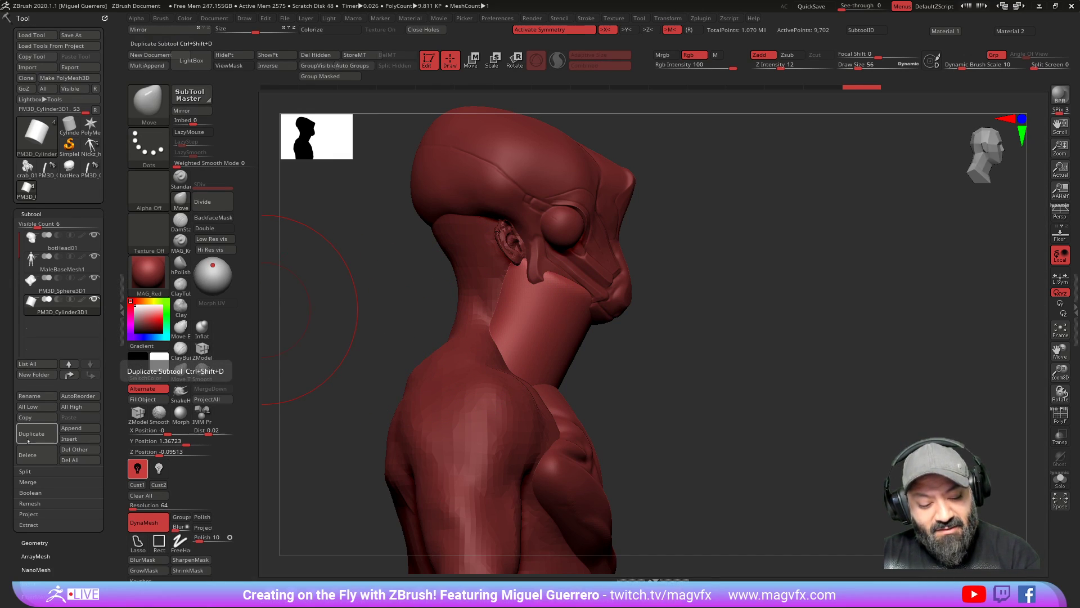
{"action": "key", "text": "w"}
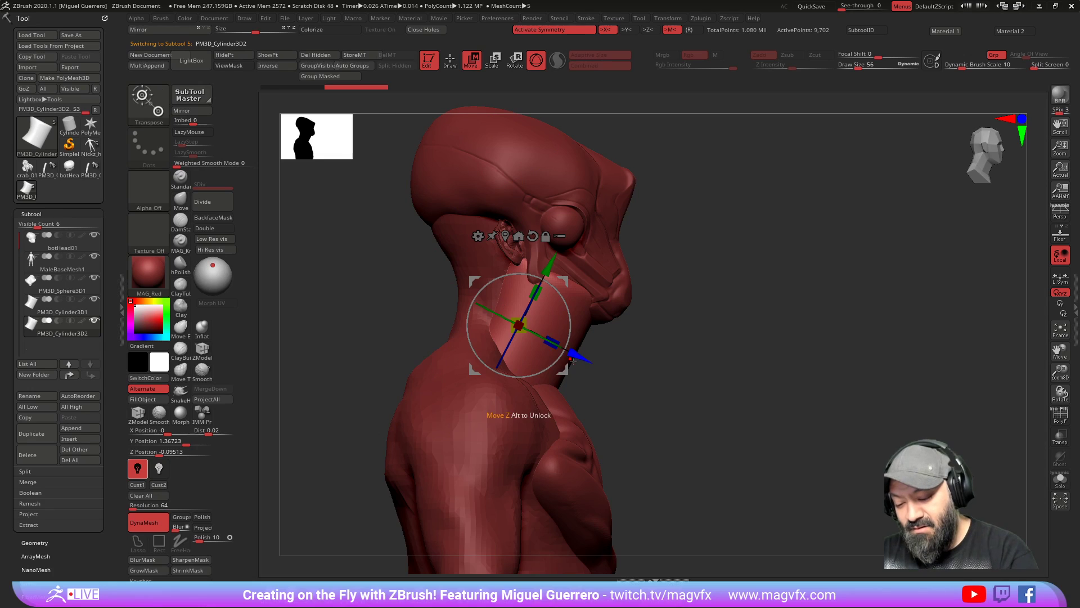
{"action": "left_click_drag", "start_coordinate": [517, 324], "coordinate": [481, 306]}
{"action": "left_click_drag", "start_coordinate": [520, 276], "coordinate": [501, 259]}
{"action": "left_click_drag", "start_coordinate": [547, 303], "coordinate": [535, 302]}
{"action": "left_click_drag", "start_coordinate": [465, 243], "coordinate": [465, 231]}
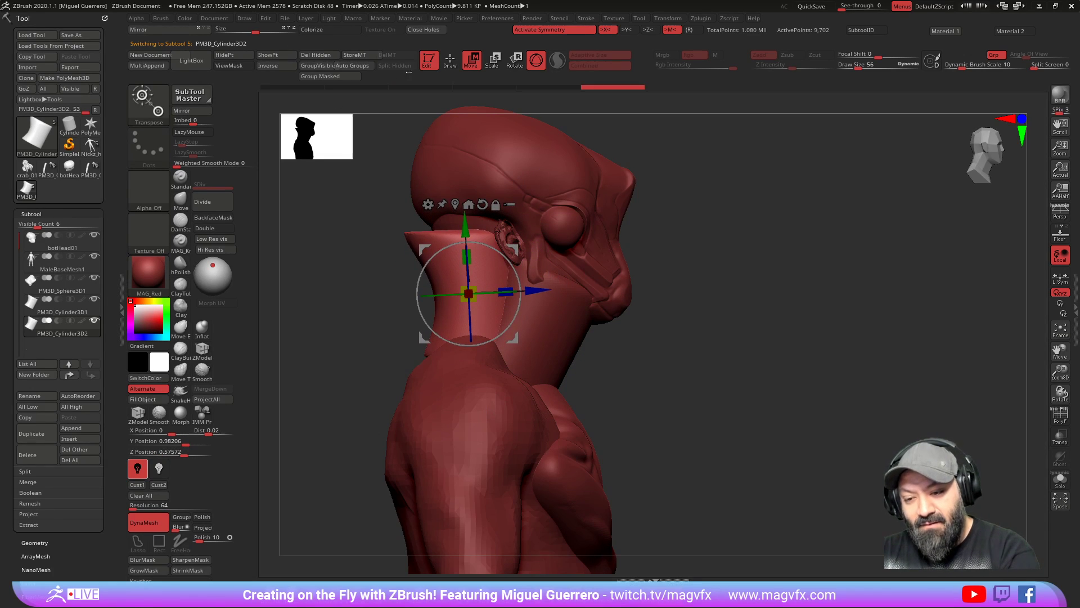
{"action": "left_click", "coordinate": [450, 61]}
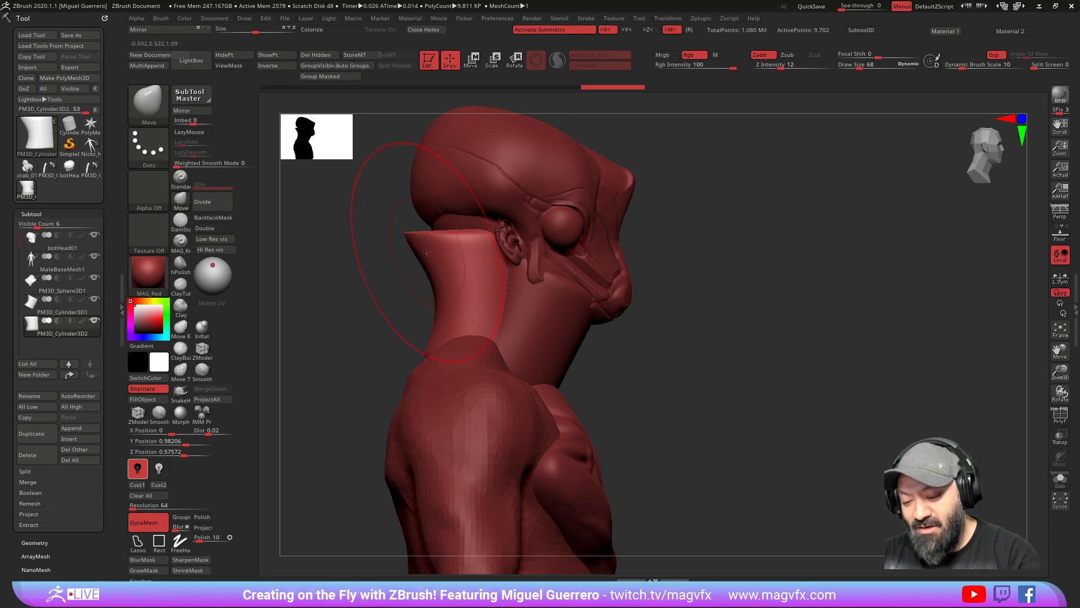
Step: Reshape the upper rear rim of the duplicated cylinder with the Move brush to fit under the back of the head
{"action": "key", "text": "bracketright"}
{"action": "key", "text": "bracketleft"}
{"action": "mouse_move", "coordinate": [417, 236]}
{"action": "left_mouse_down"}
{"action": "mouse_move", "coordinate": [444, 237]}
{"action": "mouse_move", "coordinate": [469, 217]}
{"action": "left_mouse_up"}
{"action": "right_click_drag", "start_coordinate": [468, 217], "coordinate": [414, 214]}
{"action": "left_click_drag", "start_coordinate": [414, 214], "coordinate": [417, 226]}
{"action": "right_click_drag", "start_coordinate": [418, 226], "coordinate": [392, 235]}
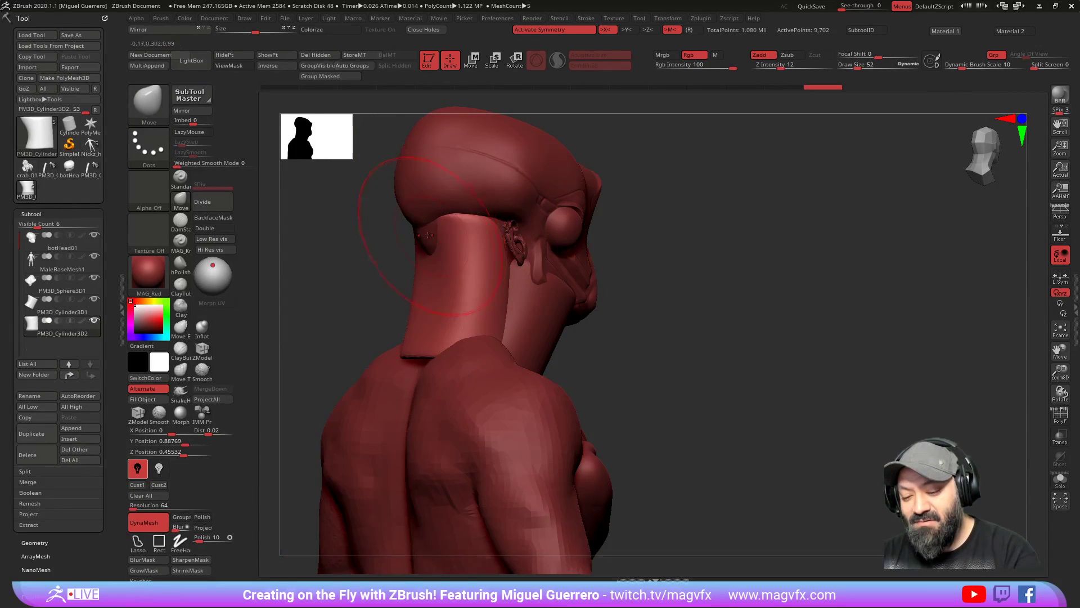
{"action": "key", "text": "bracketleft"}
{"action": "left_click_drag", "start_coordinate": [416, 221], "coordinate": [426, 226]}
{"action": "right_click_drag", "start_coordinate": [427, 226], "coordinate": [405, 321]}
Step: Push the back of the duplicated cylinder inward along the nape with the Move brush at draw size 76
{"action": "key", "text": "bracketright"}
{"action": "key", "text": "bracketright"}
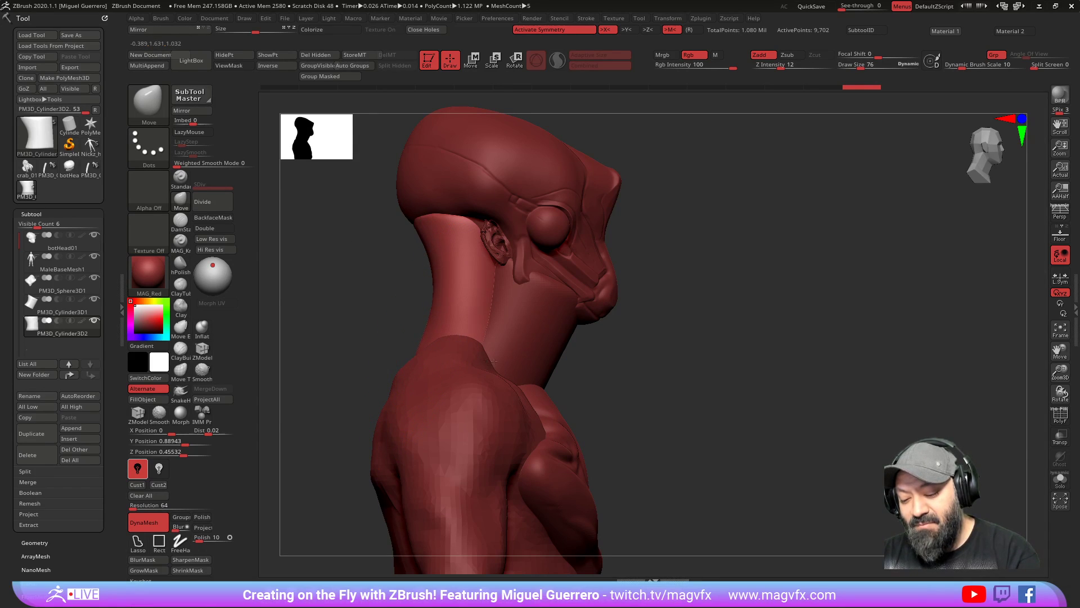
{"action": "left_click_drag", "start_coordinate": [431, 332], "coordinate": [444, 324]}
{"action": "left_click_drag", "start_coordinate": [436, 282], "coordinate": [442, 279]}
{"action": "left_click_drag", "start_coordinate": [419, 225], "coordinate": [423, 226]}
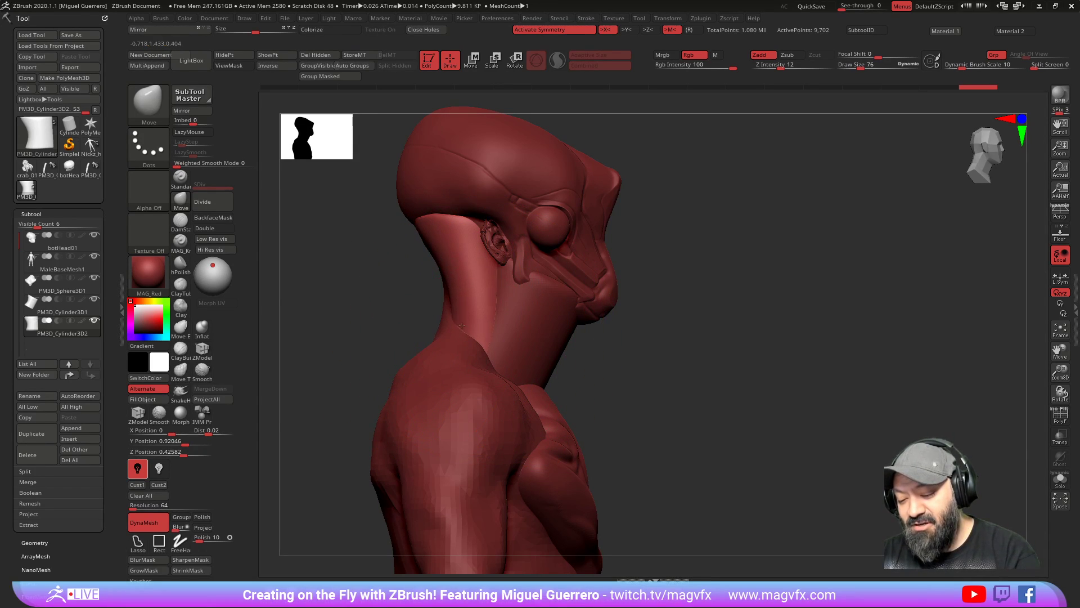
{"action": "left_click_drag", "start_coordinate": [444, 319], "coordinate": [450, 316]}
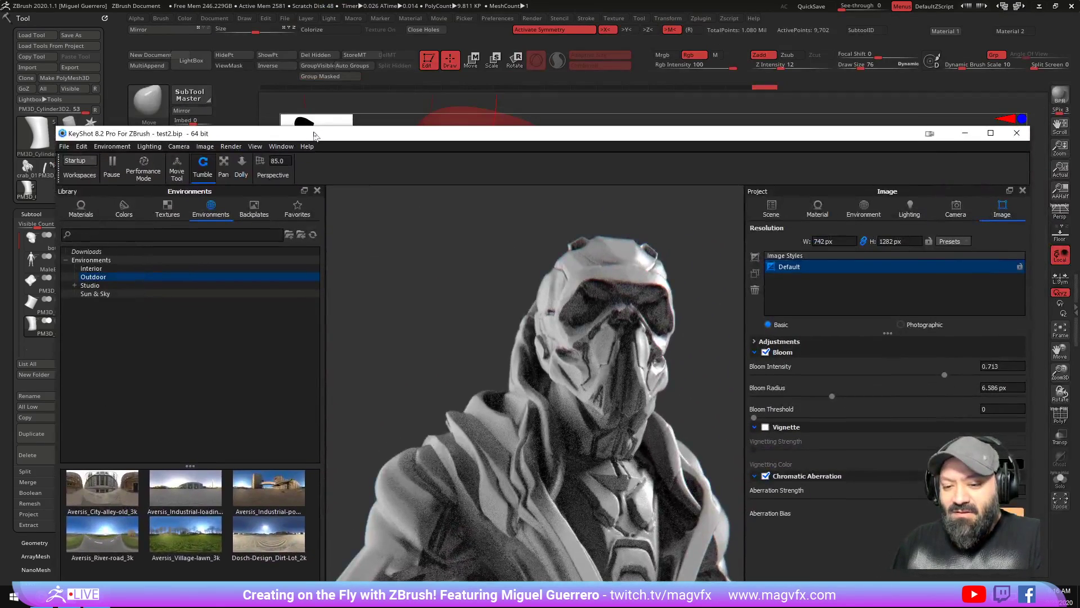
Step: Switch to KeyShot, maximize its window and examine the test2.bip character render from the side and front
{"action": "double_click", "coordinate": [319, 128]}
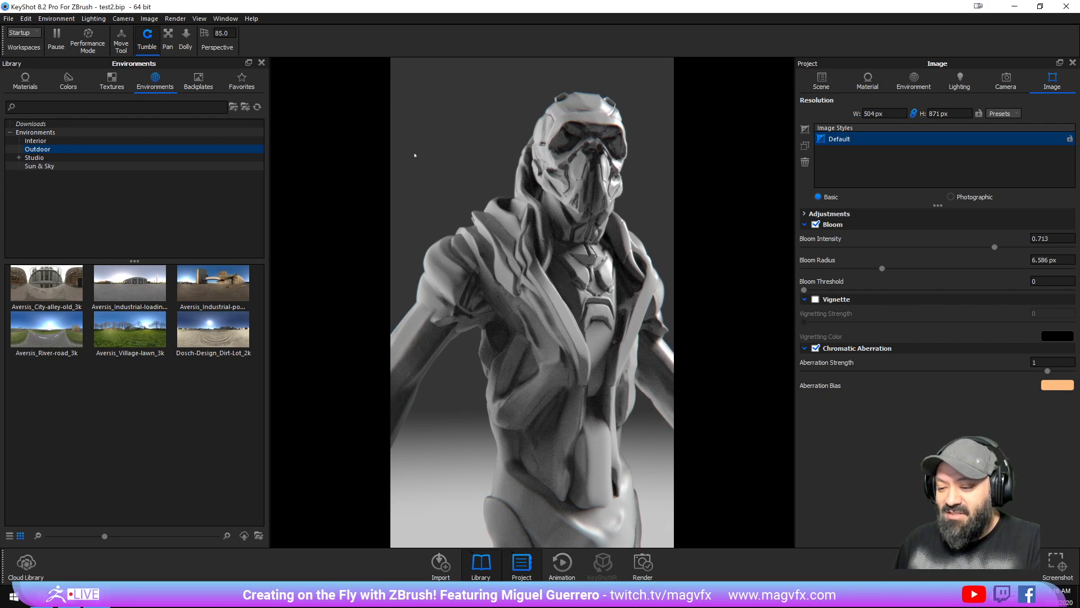
{"action": "left_click_drag", "start_coordinate": [526, 120], "coordinate": [404, 181]}
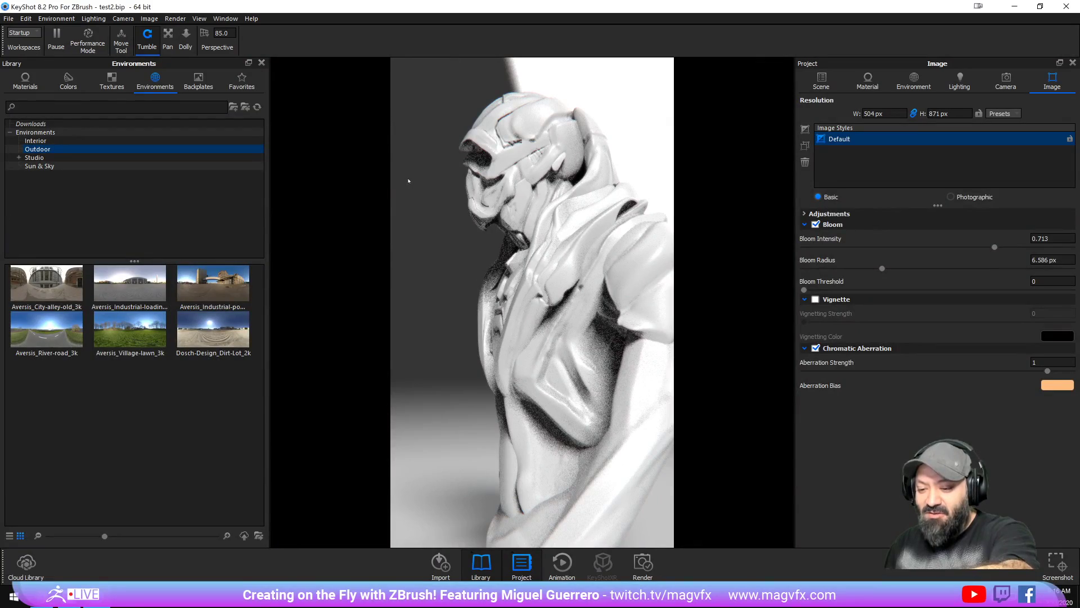
{"action": "left_click_drag", "start_coordinate": [409, 181], "coordinate": [523, 196]}
Step: Frame the character's helmet closely and turn off the camera's Depth of Field
{"action": "scroll", "coordinate": [653, 249], "scroll_direction": "up", "scroll_amount": 3}
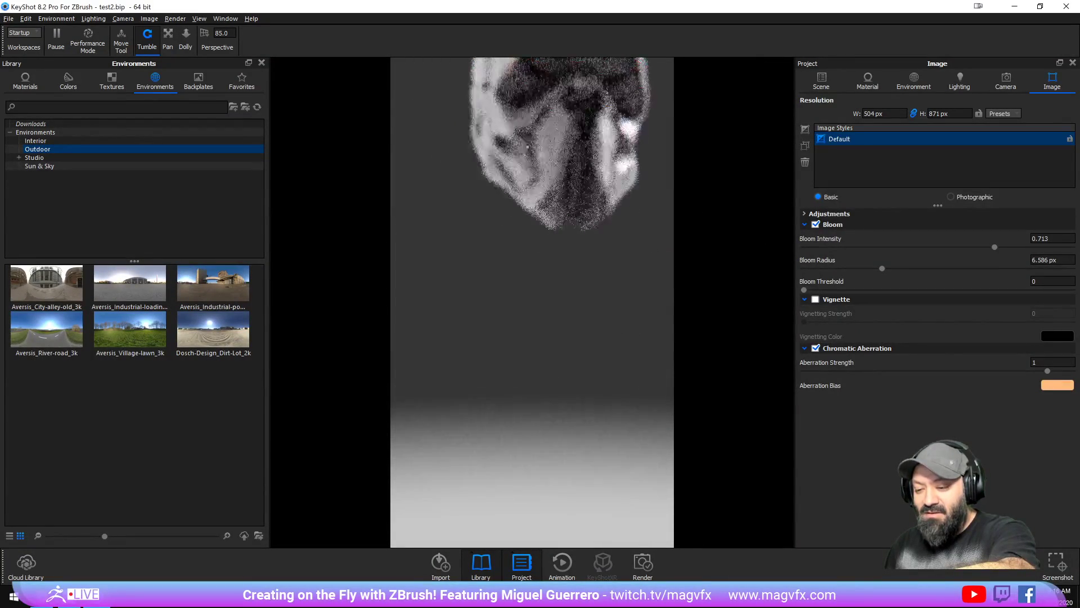
{"action": "scroll", "coordinate": [487, 450], "scroll_direction": "down", "scroll_amount": 1}
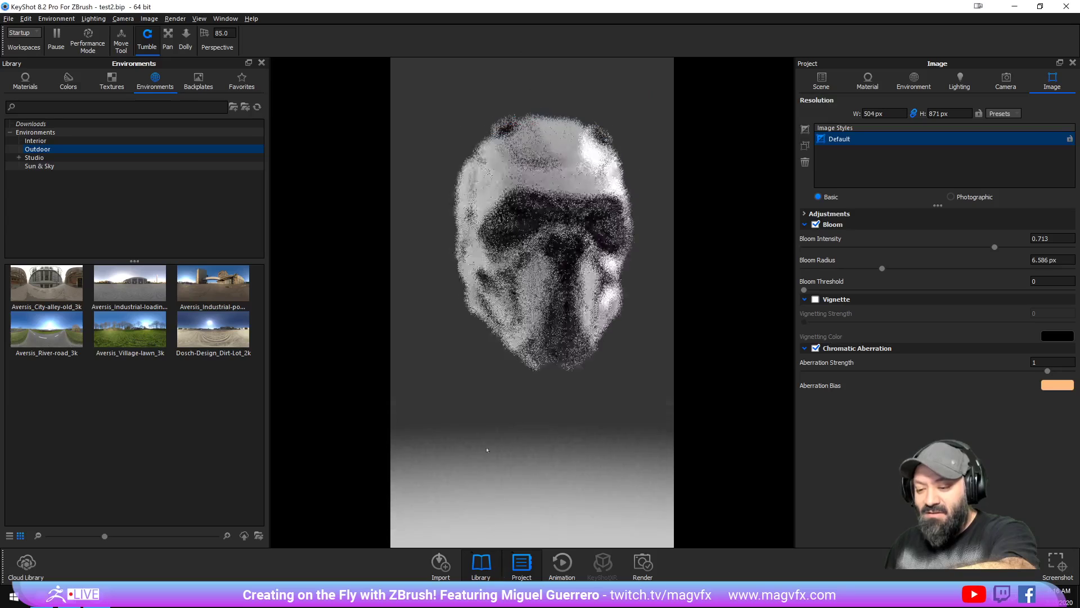
{"action": "left_click", "coordinate": [1006, 82]}
{"action": "left_click", "coordinate": [815, 347]}
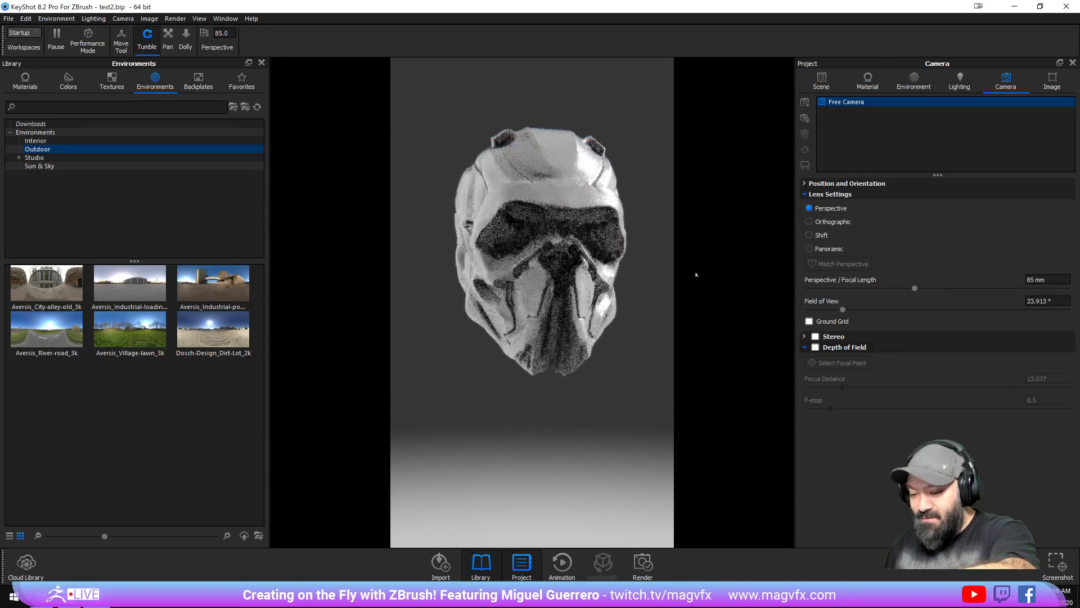
Step: Show all parts of the ZBrush model again in the KeyShot scene and switch back to ZBrush
{"action": "left_click_drag", "start_coordinate": [704, 278], "coordinate": [624, 255]}
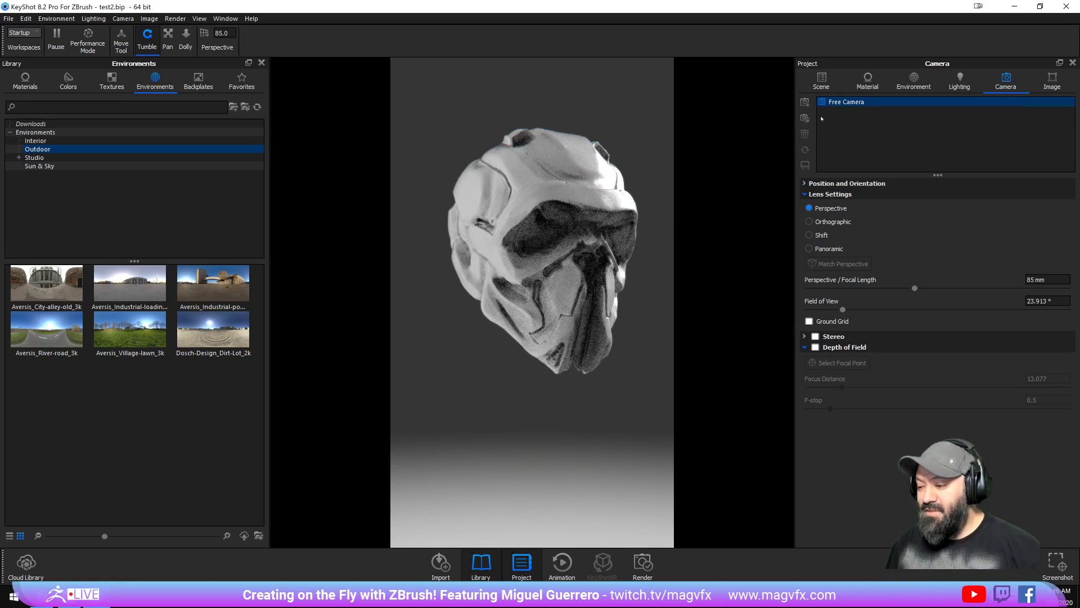
{"action": "left_click", "coordinate": [868, 82]}
{"action": "left_click", "coordinate": [822, 82]}
{"action": "left_click", "coordinate": [835, 136]}
{"action": "left_click", "coordinate": [835, 136]}
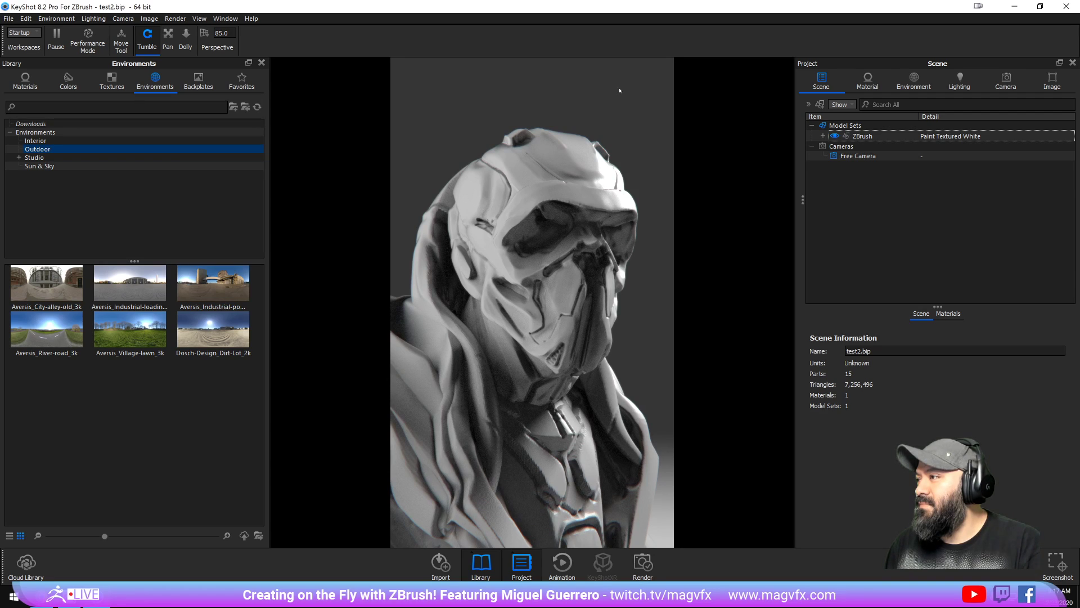
{"action": "double_click", "coordinate": [624, 12]}
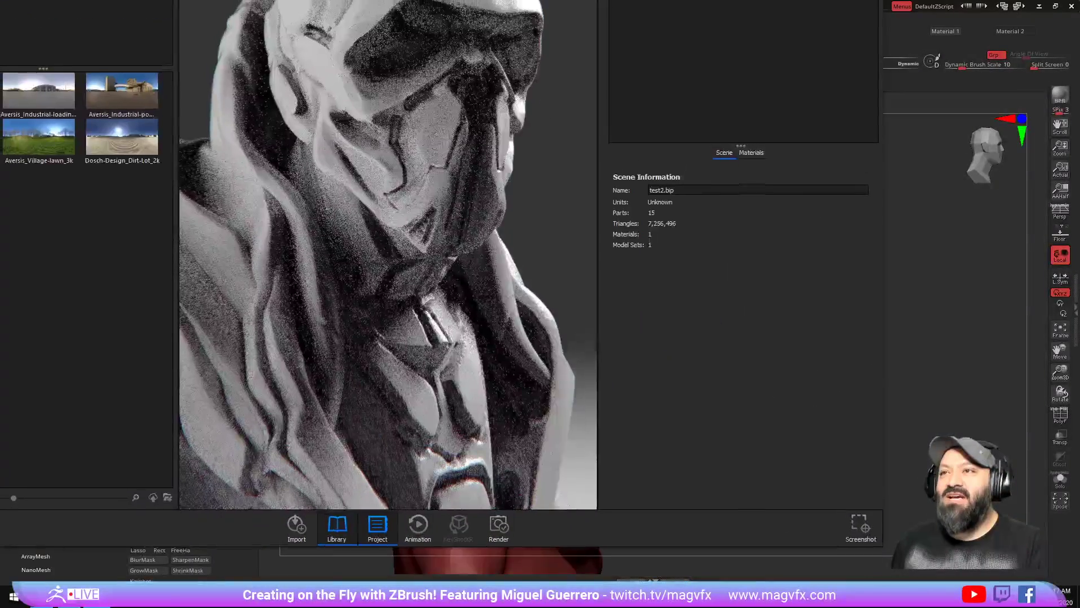
{"action": "left_click_drag", "start_coordinate": [624, 0], "coordinate": [624, 0]}
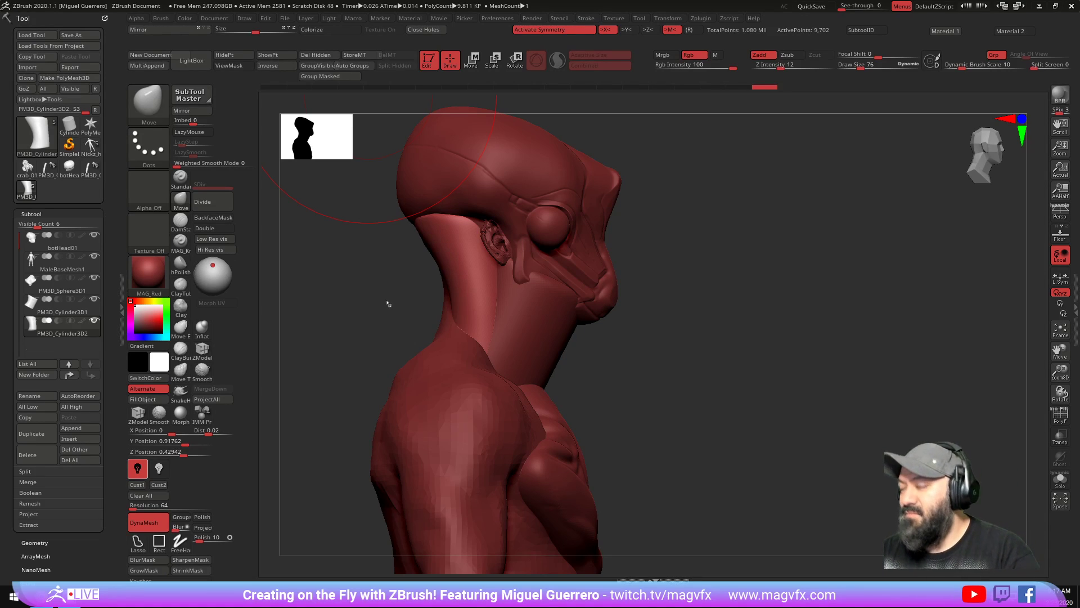
Step: Select the front neck cylinder and reshape its sides beneath the jaw and ears with the Move brush
{"action": "mouse_move", "coordinate": [377, 316]}
{"action": "left_mouse_down"}
{"action": "mouse_move", "coordinate": [434, 319]}
{"action": "mouse_move", "coordinate": [398, 309]}
{"action": "mouse_move", "coordinate": [427, 287]}
{"action": "left_mouse_up"}
{"action": "key", "text": "alt+Up"}
{"action": "left_click", "coordinate": [180, 201]}
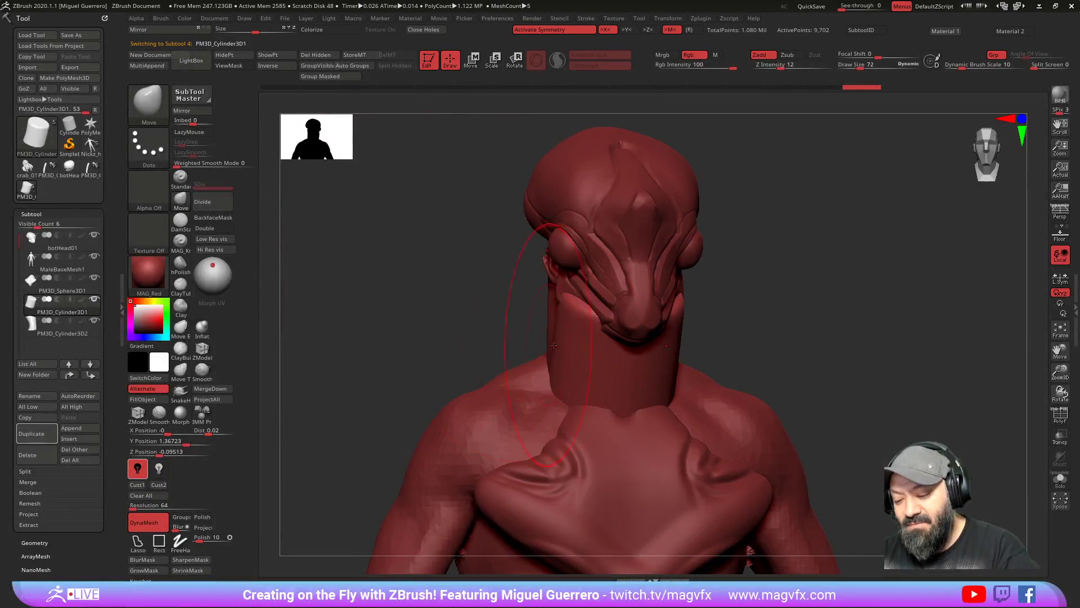
{"action": "left_click_drag", "start_coordinate": [576, 401], "coordinate": [576, 360]}
{"action": "left_click_drag", "start_coordinate": [580, 324], "coordinate": [586, 327]}
{"action": "left_click_drag", "start_coordinate": [419, 306], "coordinate": [492, 306]}
{"action": "left_click_drag", "start_coordinate": [616, 350], "coordinate": [605, 348]}
{"action": "left_click_drag", "start_coordinate": [489, 287], "coordinate": [434, 290]}
{"action": "left_click_drag", "start_coordinate": [596, 361], "coordinate": [607, 359]}
{"action": "left_click_drag", "start_coordinate": [608, 319], "coordinate": [617, 314]}
{"action": "left_click_drag", "start_coordinate": [397, 307], "coordinate": [461, 312]}
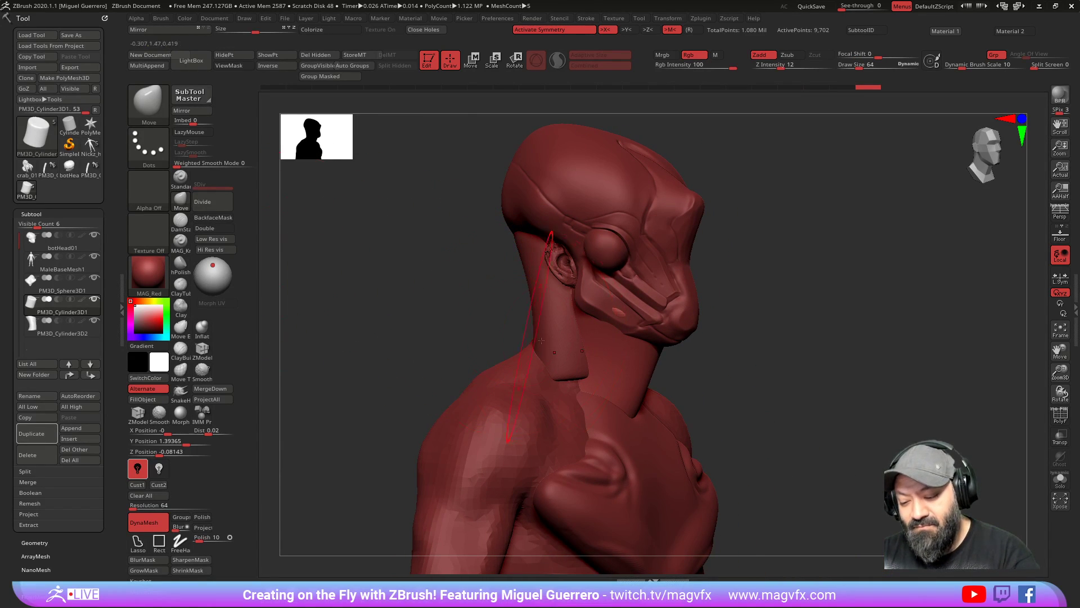
Step: Select the rear neck cylinder and flare its lower sides outward toward the shoulders with the Move brush at draw size 52
{"action": "left_click", "coordinate": [548, 415], "text": "alt"}
{"action": "mouse_move", "coordinate": [452, 334]}
{"action": "left_mouse_down"}
{"action": "mouse_move", "coordinate": [497, 338]}
{"action": "mouse_move", "coordinate": [521, 362]}
{"action": "mouse_move", "coordinate": [489, 356]}
{"action": "left_mouse_up"}
{"action": "key", "text": "bracketright"}
{"action": "key", "text": "bracketright"}
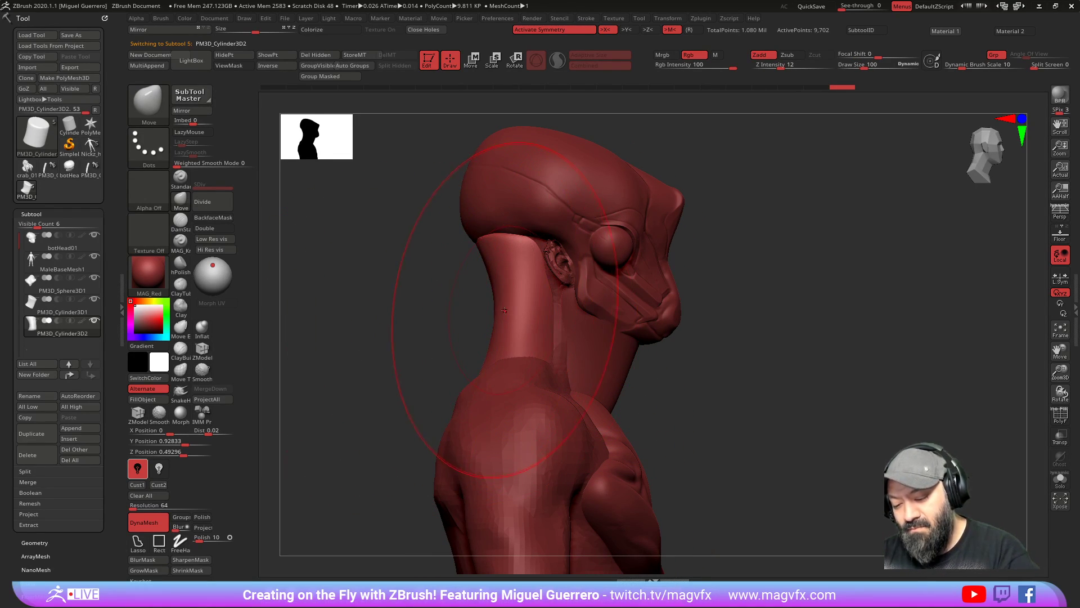
{"action": "key", "text": "bracketleft"}
{"action": "key", "text": "bracketleft"}
{"action": "key", "text": "bracketleft"}
{"action": "mouse_move", "coordinate": [507, 293]}
{"action": "left_mouse_down"}
{"action": "mouse_move", "coordinate": [570, 319]}
{"action": "mouse_move", "coordinate": [520, 332]}
{"action": "mouse_move", "coordinate": [526, 315]}
{"action": "left_mouse_up"}
{"action": "mouse_move", "coordinate": [497, 259]}
{"action": "right_mouse_down"}
{"action": "mouse_move", "coordinate": [591, 265]}
{"action": "mouse_move", "coordinate": [474, 249]}
{"action": "right_mouse_up"}
{"action": "mouse_move", "coordinate": [491, 250]}
{"action": "left_mouse_down"}
{"action": "mouse_move", "coordinate": [474, 247]}
{"action": "mouse_move", "coordinate": [352, 313]}
{"action": "mouse_move", "coordinate": [444, 321]}
{"action": "mouse_move", "coordinate": [537, 369]}
{"action": "left_mouse_up"}
{"action": "left_click_drag", "start_coordinate": [675, 411], "coordinate": [731, 431]}
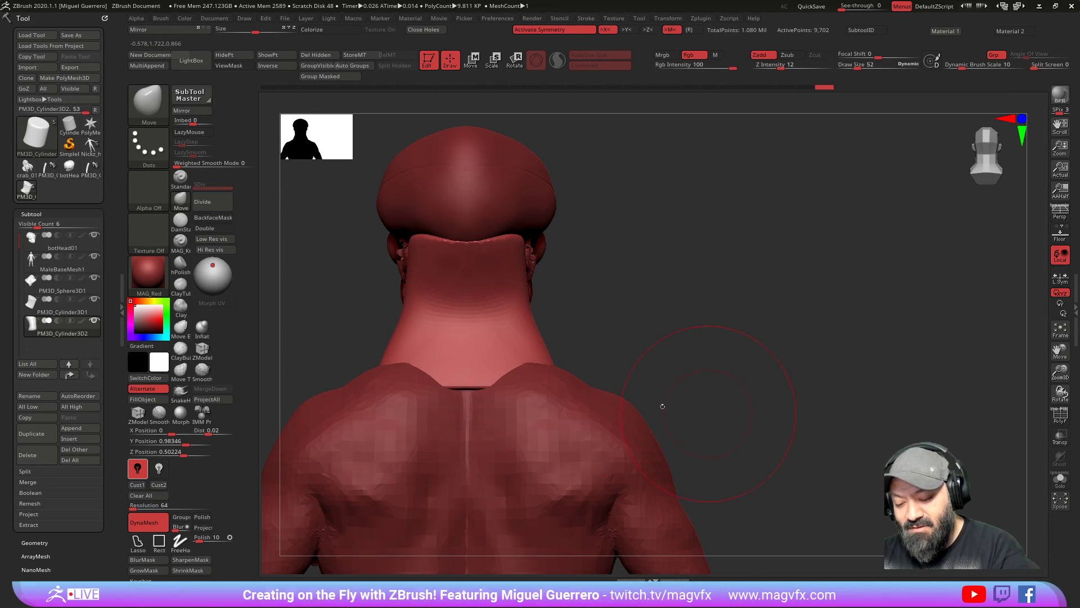
Step: Pull the rear neck piece's lower corners out over the shoulders with the Move brush and remesh it with DynaMesh
{"action": "left_click_drag", "start_coordinate": [552, 372], "coordinate": [726, 436]}
{"action": "left_click_drag", "start_coordinate": [563, 392], "coordinate": [751, 450]}
{"action": "left_click_drag", "start_coordinate": [563, 369], "coordinate": [597, 403]}
{"action": "right_click_drag", "start_coordinate": [501, 398], "coordinate": [521, 383]}
{"action": "left_click_drag", "start_coordinate": [505, 406], "coordinate": [518, 391]}
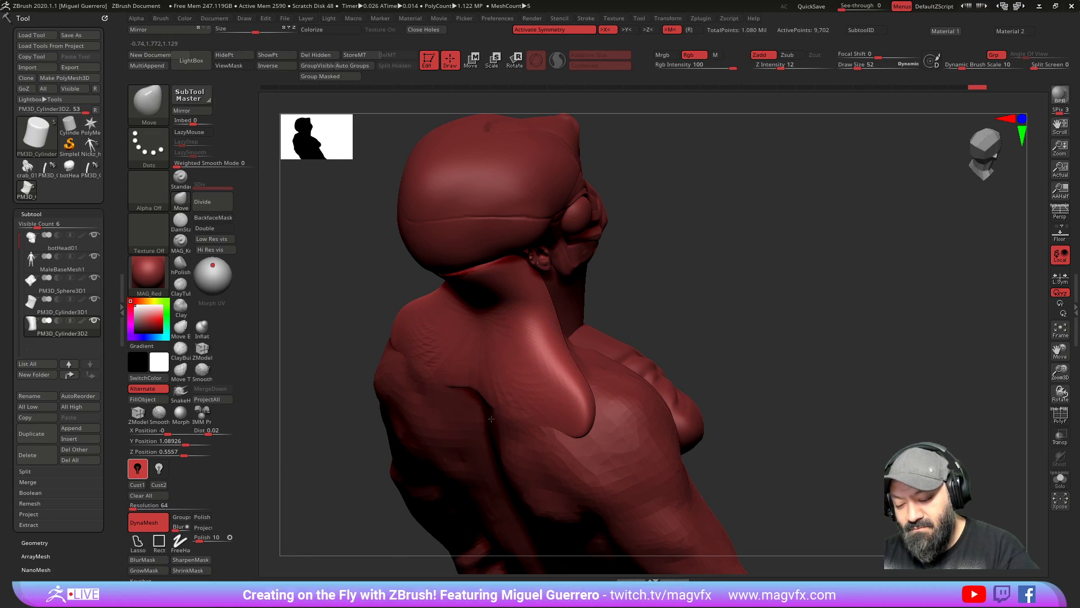
{"action": "mouse_move", "coordinate": [416, 286]}
{"action": "left_mouse_down"}
{"action": "mouse_move", "coordinate": [391, 310]}
{"action": "mouse_move", "coordinate": [369, 309]}
{"action": "mouse_move", "coordinate": [398, 355]}
{"action": "left_mouse_up"}
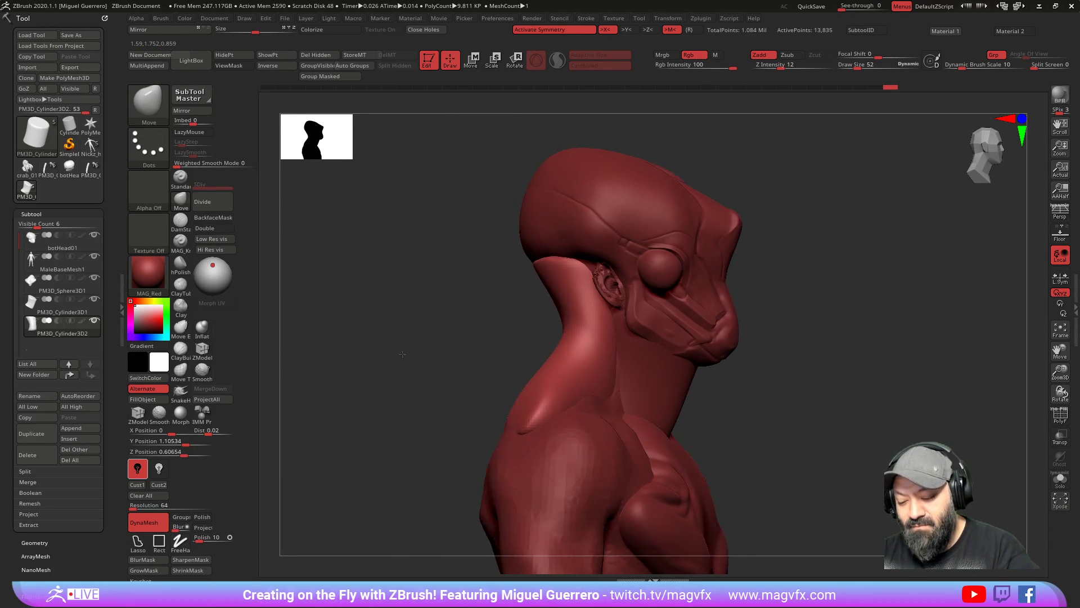
Step: Shape the remeshed neck piece's lower edge across the shoulders and upper back with the Move brush
{"action": "left_click_drag", "start_coordinate": [447, 419], "coordinate": [396, 326], "text": "alt"}
{"action": "left_click_drag", "start_coordinate": [498, 303], "coordinate": [491, 294]}
{"action": "left_click_drag", "start_coordinate": [349, 322], "coordinate": [440, 325]}
{"action": "left_click_drag", "start_coordinate": [489, 298], "coordinate": [476, 299]}
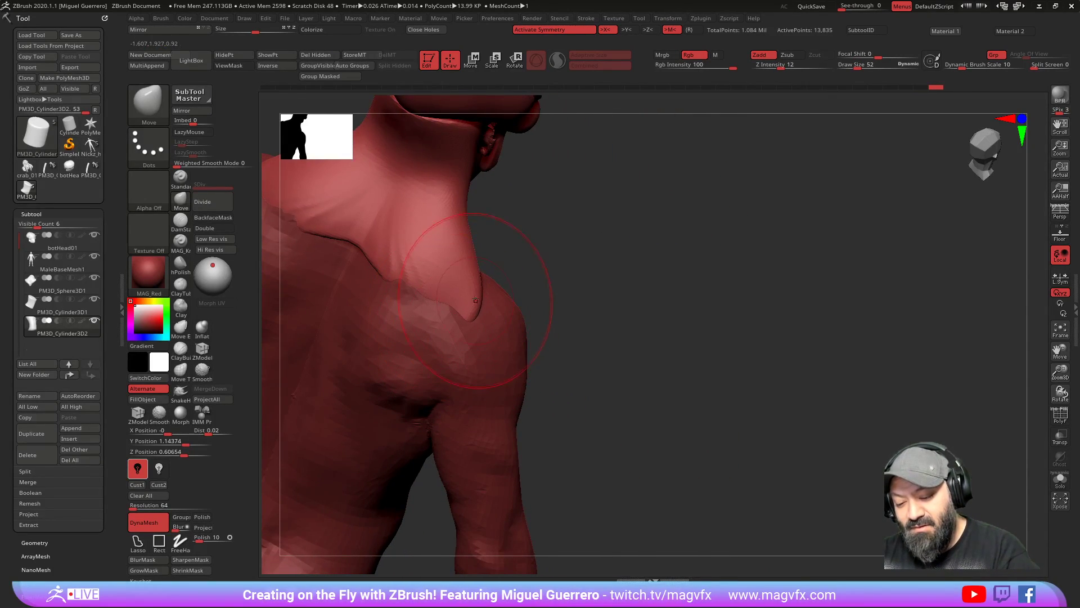
{"action": "left_click_drag", "start_coordinate": [359, 251], "coordinate": [350, 256]}
{"action": "mouse_move", "coordinate": [599, 361]}
{"action": "left_mouse_down"}
{"action": "mouse_move", "coordinate": [579, 325]}
{"action": "mouse_move", "coordinate": [581, 387]}
{"action": "left_mouse_up"}
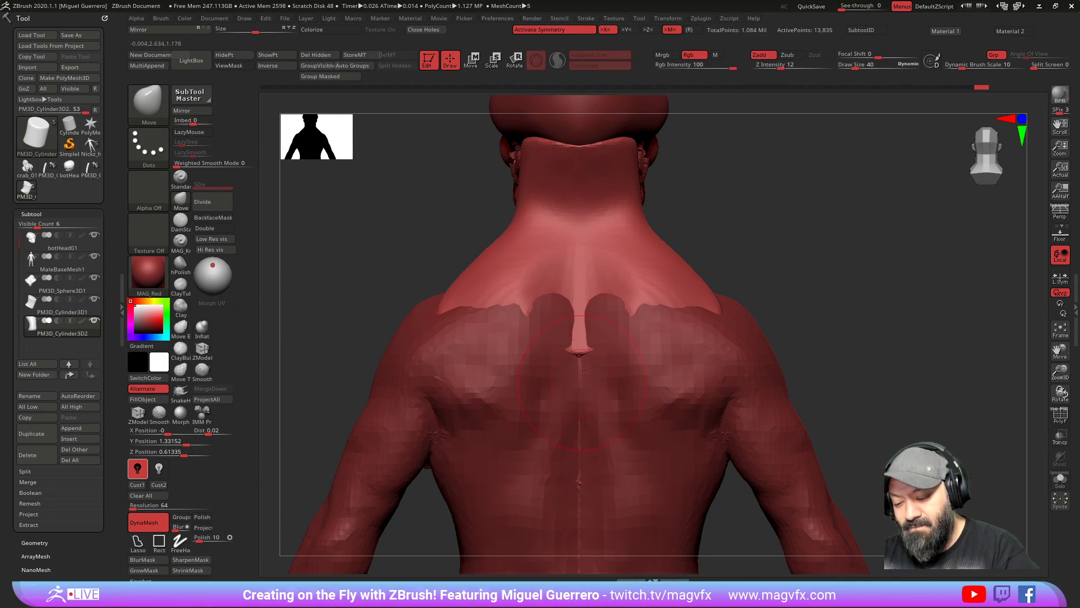
Step: Refine the rear neck piece's lower edge around the spine and shoulder blades at draw size 48
{"action": "key", "text": "bracketright"}
{"action": "left_click_drag", "start_coordinate": [579, 332], "coordinate": [597, 332], "text": "alt"}
{"action": "mouse_move", "coordinate": [416, 230]}
{"action": "left_mouse_down"}
{"action": "mouse_move", "coordinate": [404, 231]}
{"action": "mouse_move", "coordinate": [437, 315]}
{"action": "mouse_move", "coordinate": [427, 316]}
{"action": "left_mouse_up"}
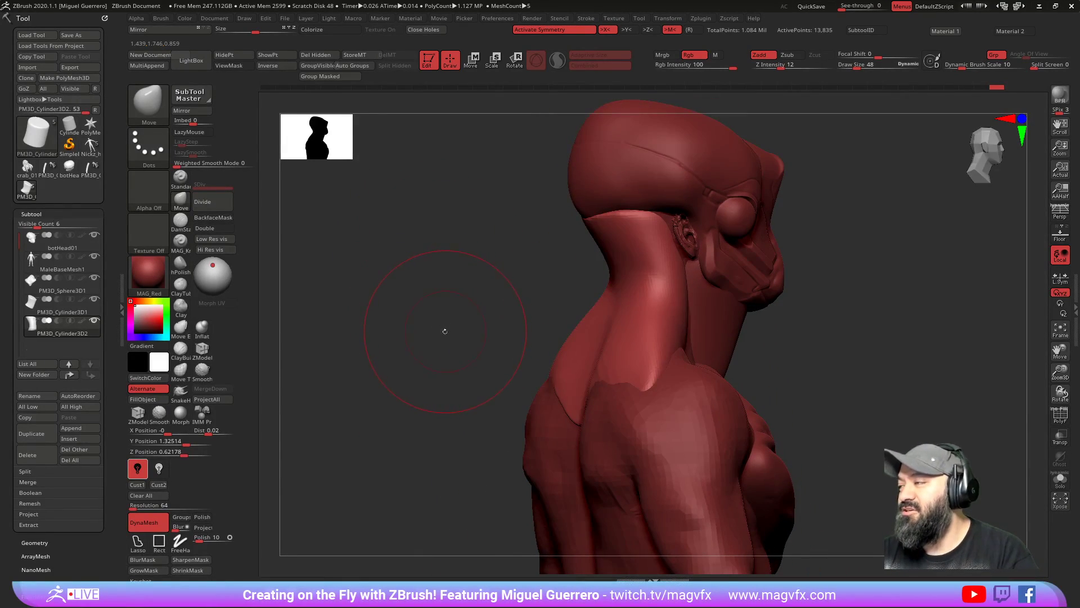
{"action": "left_click_drag", "start_coordinate": [449, 335], "coordinate": [618, 414]}
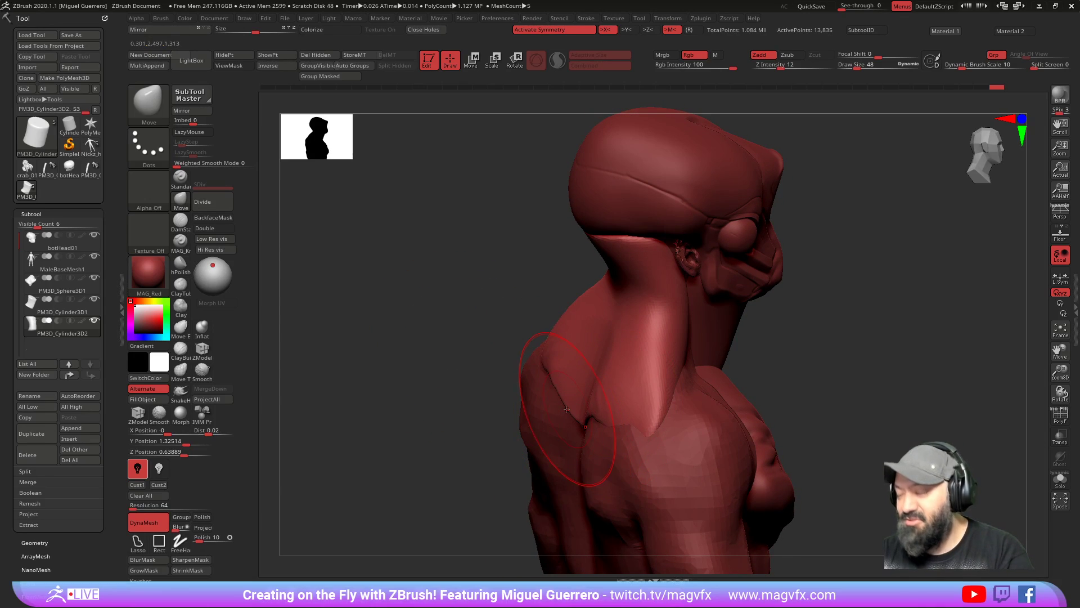
{"action": "key", "text": "shift"}
{"action": "left_click_drag", "start_coordinate": [587, 415], "coordinate": [549, 369], "text": "shift"}
{"action": "mouse_move", "coordinate": [525, 222]}
{"action": "left_mouse_down", "text": "shift"}
{"action": "mouse_move", "coordinate": [436, 273]}
{"action": "mouse_move", "coordinate": [475, 322]}
{"action": "left_mouse_up", "text": "shift"}
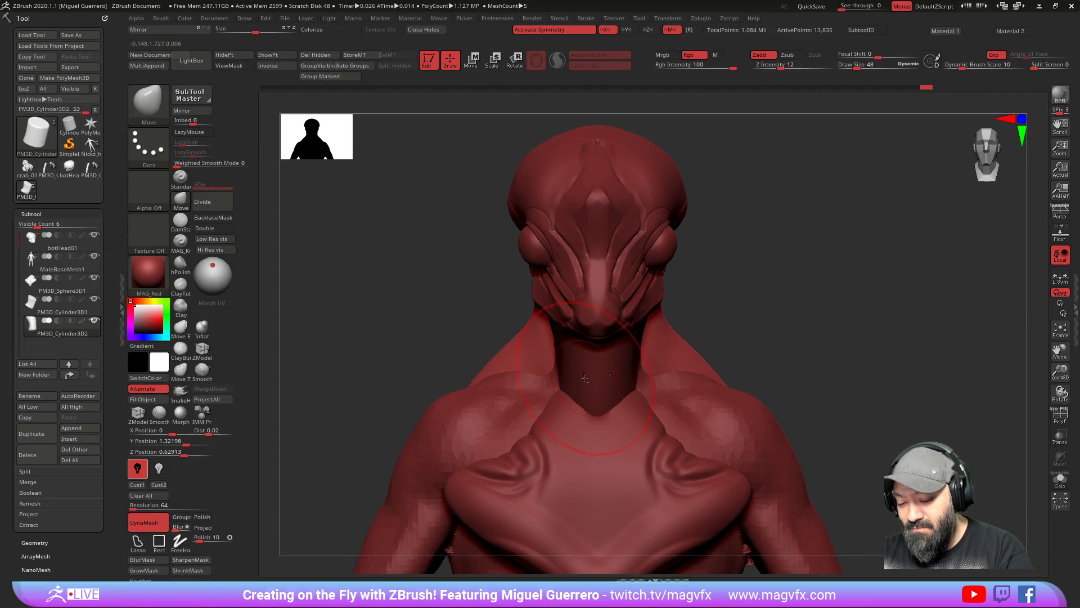
Step: Try to pull the rear neck piece over the top of the shoulders at draw size 56, and undo the last strokes
{"action": "right_click_drag", "start_coordinate": [457, 311], "coordinate": [458, 354]}
{"action": "key", "text": "]"}
{"action": "mouse_move", "coordinate": [468, 328]}
{"action": "left_mouse_down"}
{"action": "mouse_move", "coordinate": [478, 343]}
{"action": "mouse_move", "coordinate": [434, 322]}
{"action": "left_mouse_up"}
{"action": "key", "text": "["}
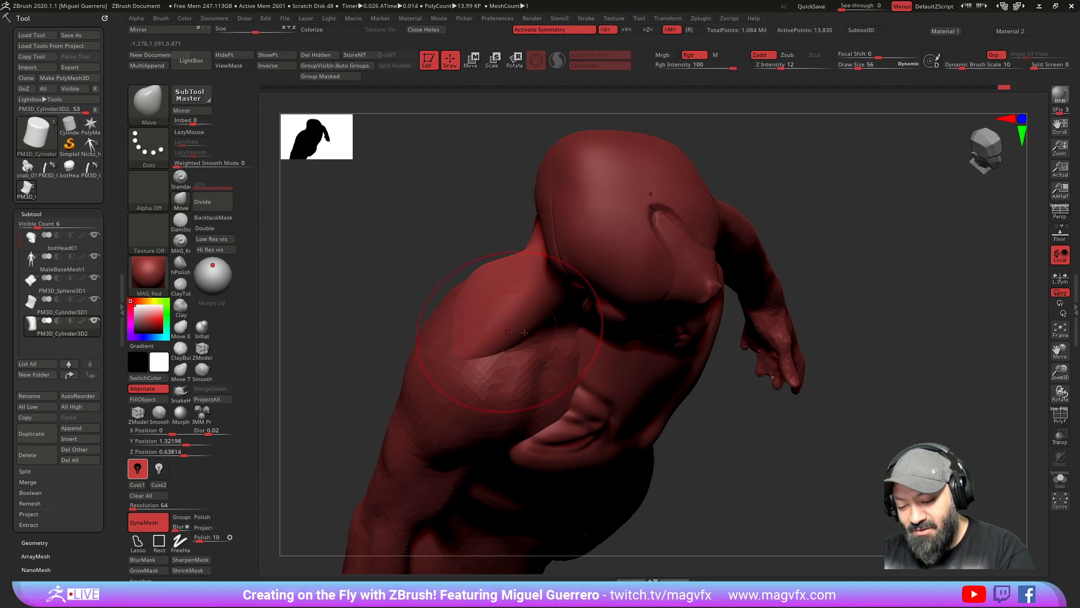
{"action": "right_click_drag", "start_coordinate": [465, 336], "coordinate": [551, 311]}
{"action": "key", "text": "ctrl+z"}
{"action": "key", "text": "ctrl+z"}
{"action": "key", "text": "ctrl+z"}
{"action": "key", "text": "ctrl+z"}
{"action": "key", "text": "ctrl+z"}
{"action": "key", "text": "ctrl+z"}
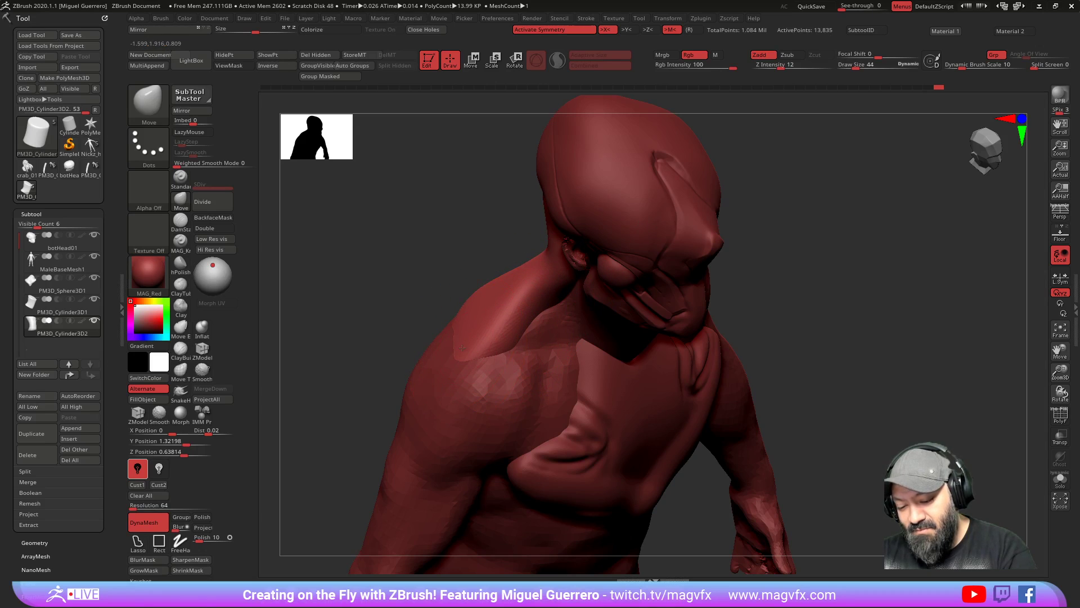
Step: Undo the last strokes and push the rear neck piece's sides inward to curve into the shoulders with the Move brush at draw size 44
{"action": "right_click_drag", "start_coordinate": [405, 294], "coordinate": [521, 315]}
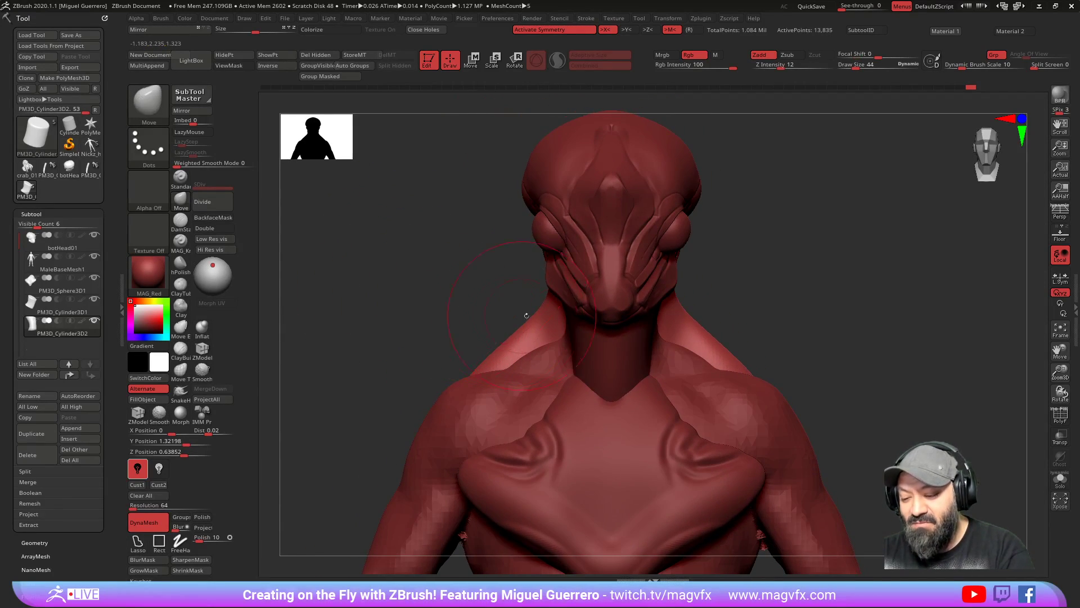
{"action": "key", "text": "ctrl+z"}
{"action": "key", "text": "ctrl+z"}
{"action": "key", "text": "ctrl+z"}
{"action": "key", "text": "ctrl+z"}
{"action": "key", "text": "ctrl+z"}
{"action": "key", "text": "ctrl+z"}
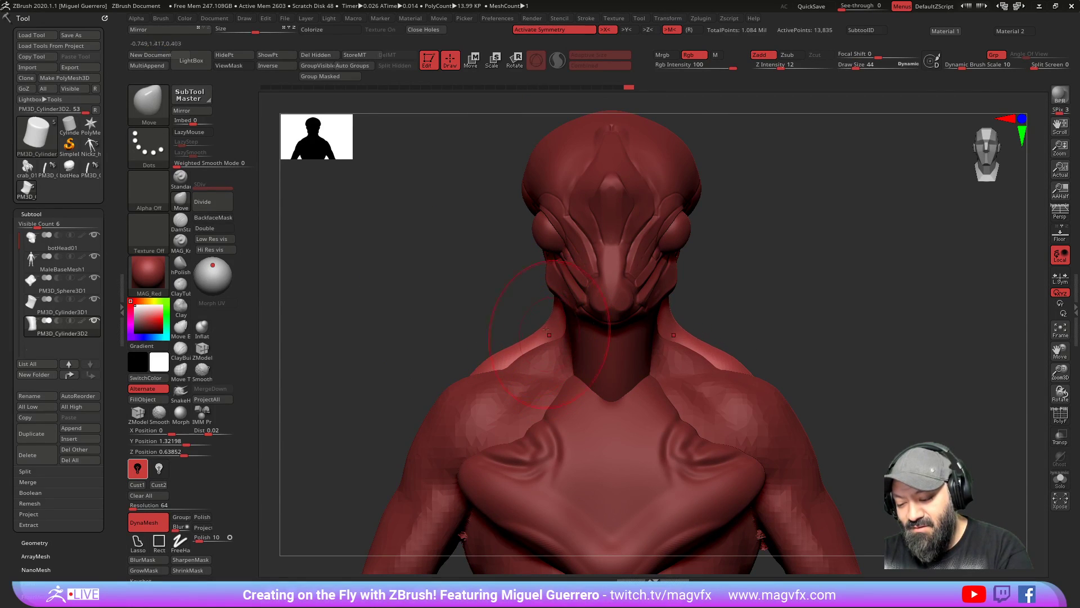
{"action": "right_click_drag", "start_coordinate": [429, 302], "coordinate": [468, 308]}
{"action": "left_click_drag", "start_coordinate": [495, 354], "coordinate": [500, 363]}
{"action": "mouse_move", "coordinate": [454, 323]}
{"action": "right_mouse_down"}
{"action": "mouse_move", "coordinate": [427, 321]}
{"action": "mouse_move", "coordinate": [521, 318]}
{"action": "right_mouse_up"}
Step: Select the front neck cylinder and push its throat inward beneath the jaw with the Move brush
{"action": "left_click", "coordinate": [601, 347], "text": "alt"}
{"action": "left_click_drag", "start_coordinate": [651, 380], "coordinate": [637, 372]}
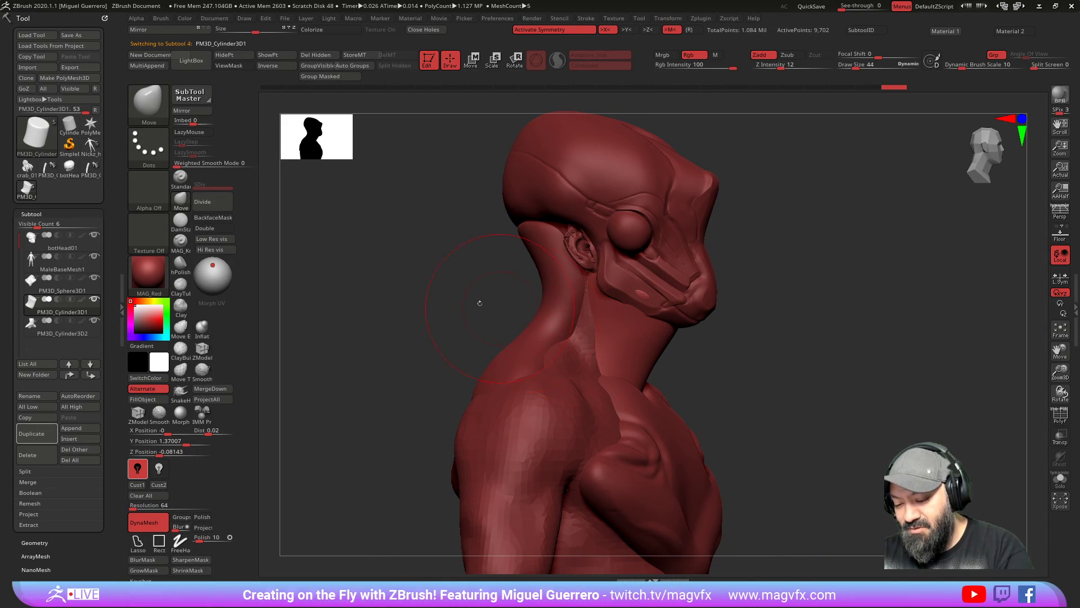
{"action": "right_click_drag", "start_coordinate": [484, 304], "coordinate": [509, 306]}
{"action": "left_click_drag", "start_coordinate": [596, 337], "coordinate": [606, 328]}
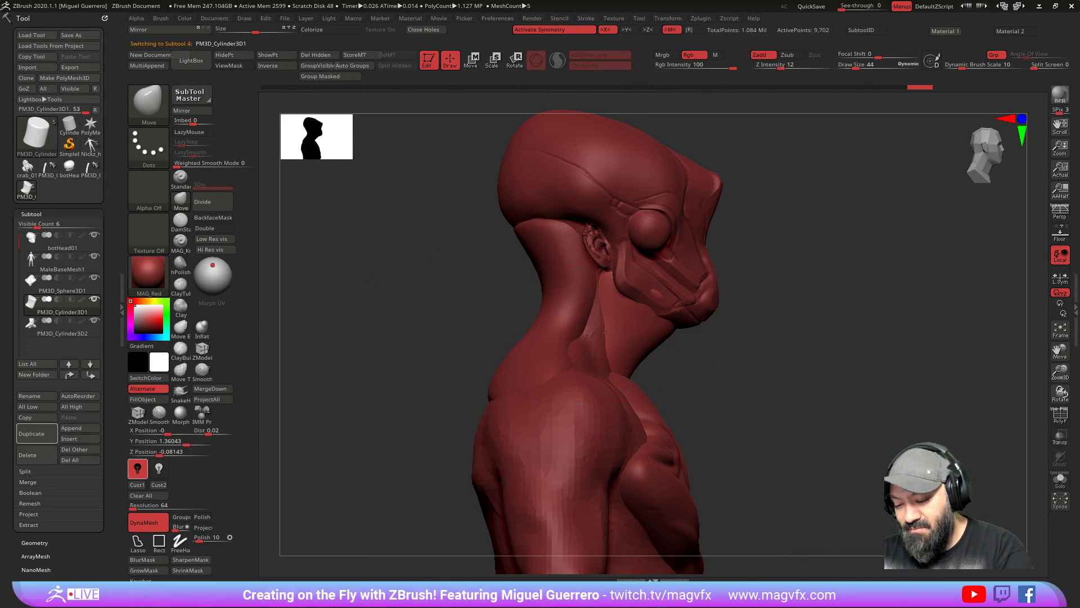
{"action": "mouse_move", "coordinate": [482, 293]}
{"action": "left_mouse_down"}
{"action": "mouse_move", "coordinate": [430, 303]}
{"action": "mouse_move", "coordinate": [472, 304]}
{"action": "left_mouse_up"}
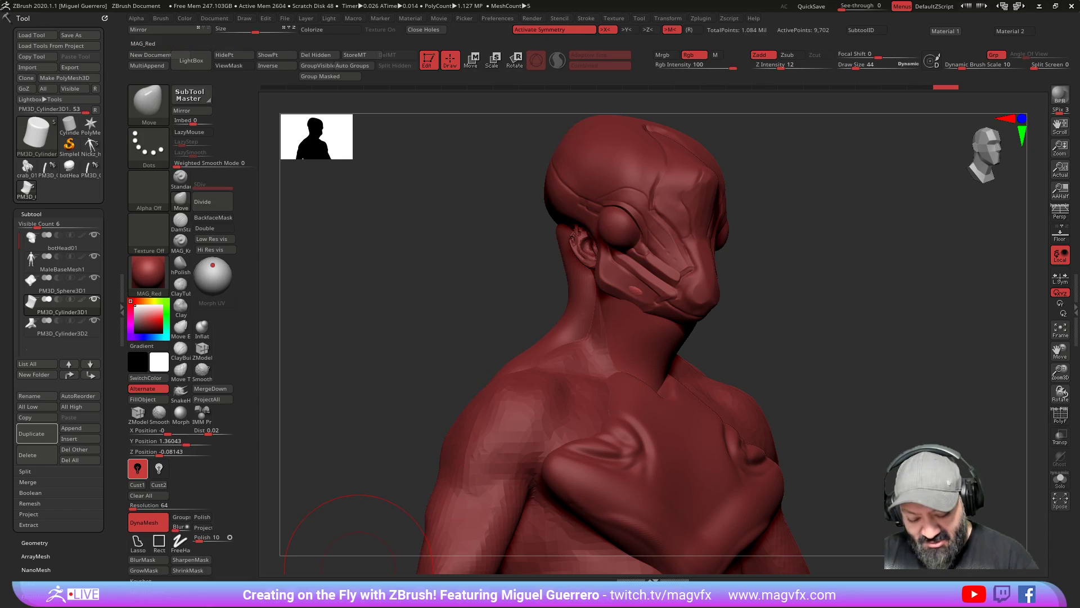
Step: Change the model's material to the neutral grey Realtime material and check the bust from the front and three-quarter view
{"action": "left_click", "coordinate": [376, 591]}
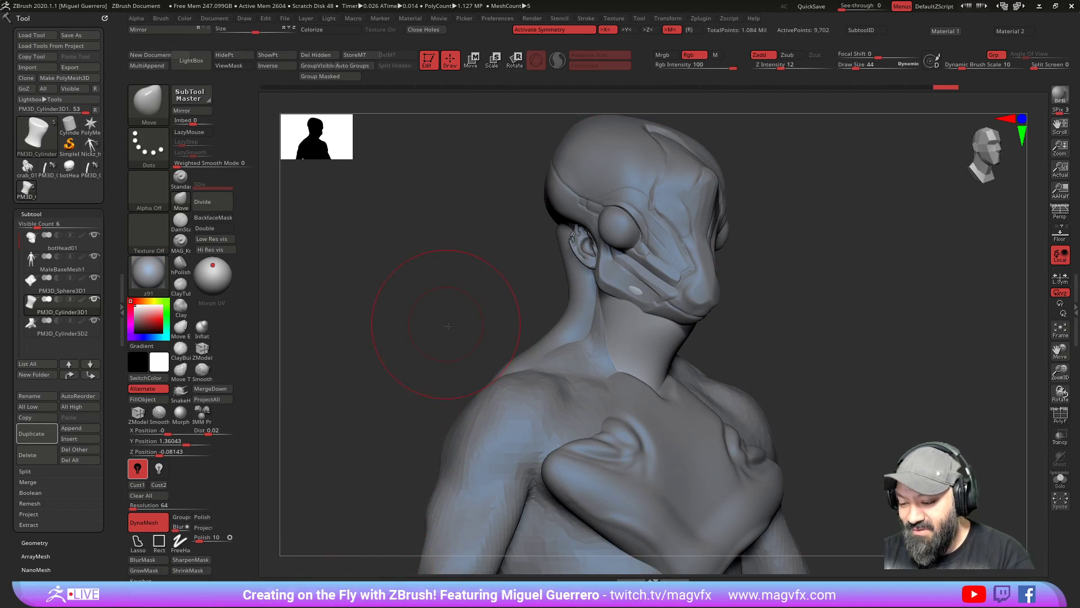
{"action": "left_click_drag", "start_coordinate": [446, 320], "coordinate": [450, 372], "text": "alt"}
{"action": "left_click", "coordinate": [440, 591]}
{"action": "left_click_drag", "start_coordinate": [414, 545], "coordinate": [416, 428], "text": "shift"}
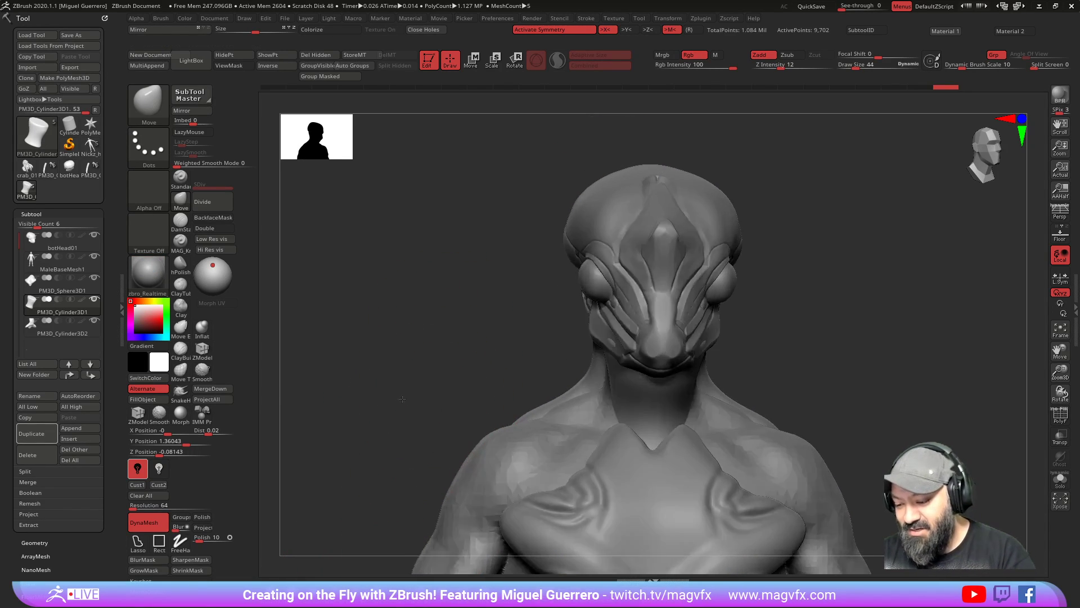
{"action": "left_click_drag", "start_coordinate": [443, 365], "coordinate": [411, 354]}
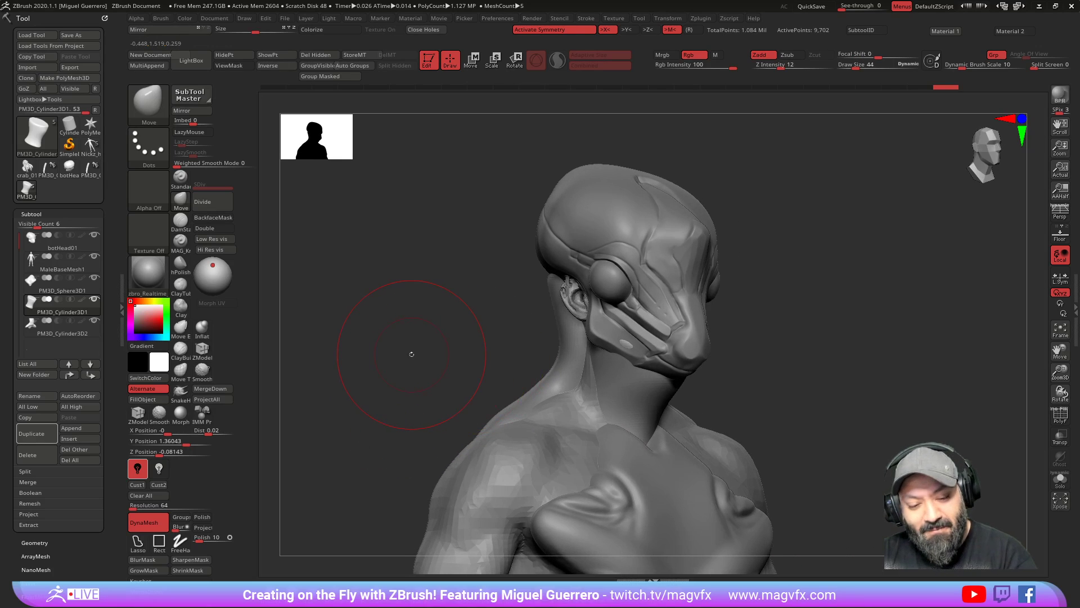
Step: Append a Cylinder3D as a new subtool
{"action": "left_click", "coordinate": [71, 428]}
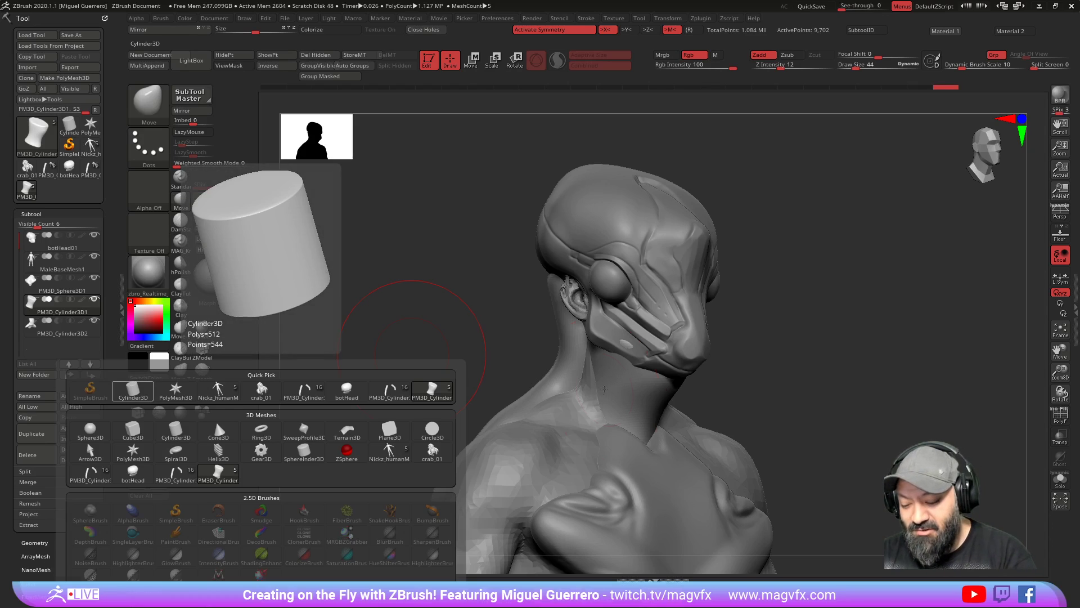
{"action": "left_click", "coordinate": [71, 431]}
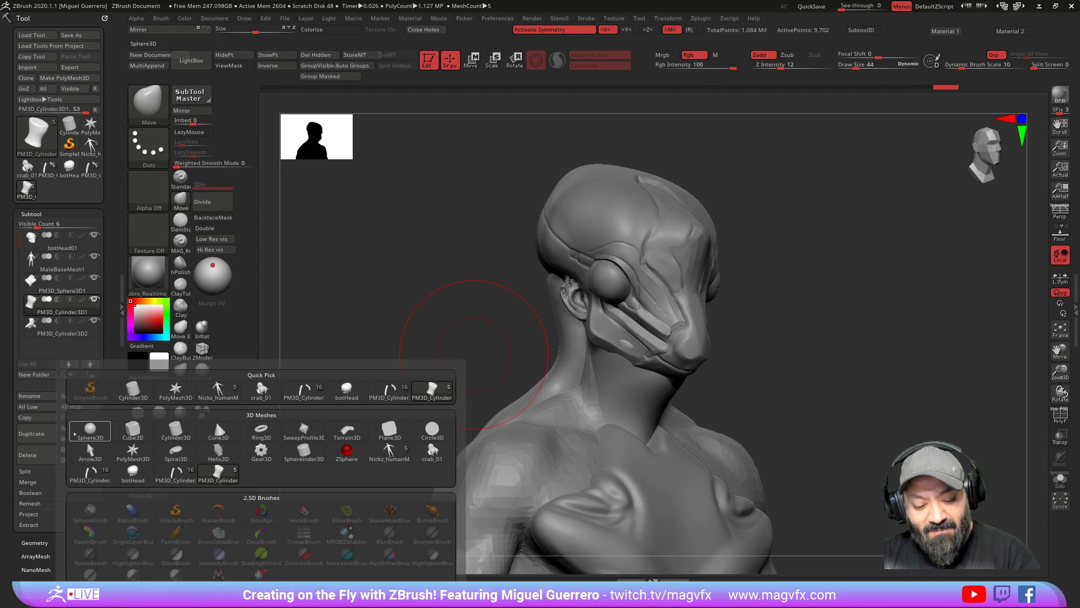
{"action": "left_click", "coordinate": [128, 392]}
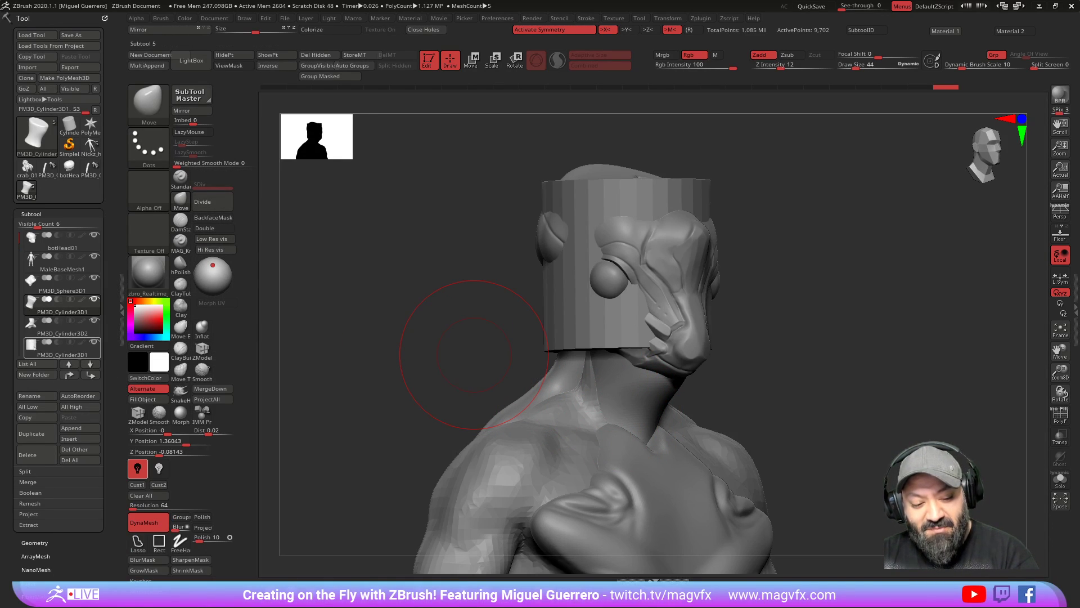
Step: Scale the appended cylinder down to a thin column and move it to the side of the neck below the ear
{"action": "key", "text": "w"}
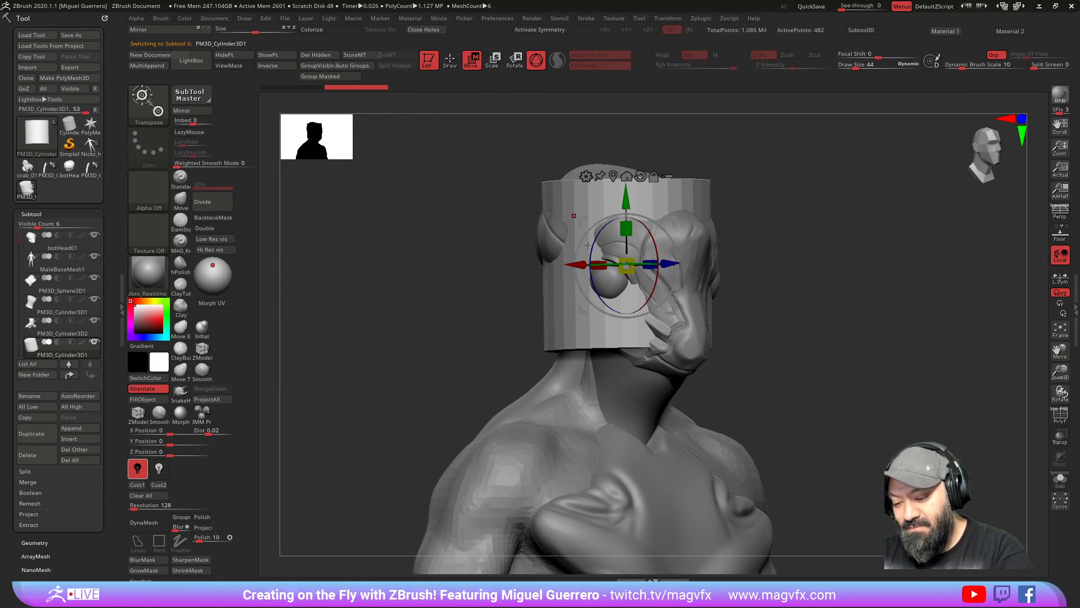
{"action": "mouse_move", "coordinate": [627, 265]}
{"action": "left_mouse_down"}
{"action": "mouse_move", "coordinate": [647, 247]}
{"action": "mouse_move", "coordinate": [614, 216]}
{"action": "left_mouse_up"}
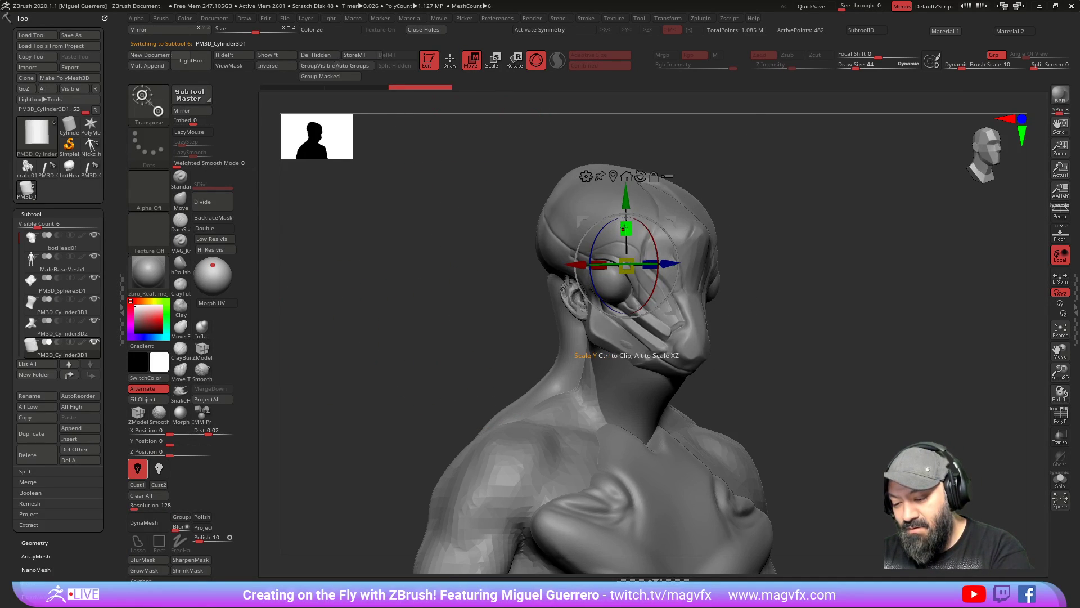
{"action": "left_click_drag", "start_coordinate": [627, 266], "coordinate": [641, 281]}
{"action": "left_click_drag", "start_coordinate": [568, 217], "coordinate": [508, 217], "text": "shift"}
{"action": "left_click_drag", "start_coordinate": [626, 266], "coordinate": [563, 378]}
{"action": "left_click_drag", "start_coordinate": [484, 338], "coordinate": [433, 350], "text": "shift"}
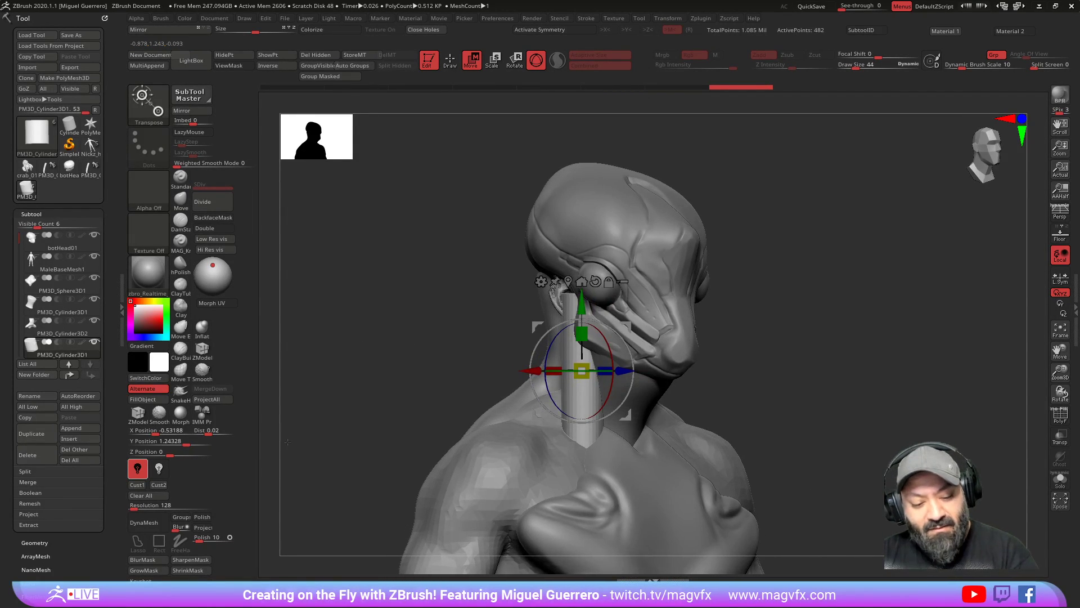
Step: Convert the thin cylinder to a DynaMesh at resolution 40
{"action": "left_click", "coordinate": [148, 505]}
{"action": "type", "text": "256"}
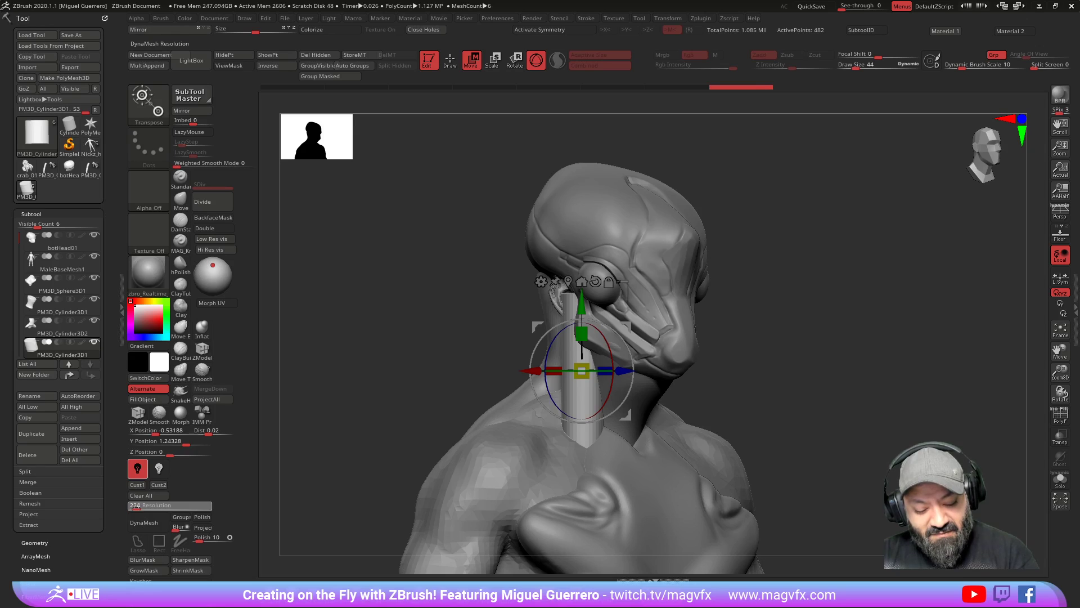
{"action": "key", "text": "Return"}
{"action": "left_click", "coordinate": [144, 522]}
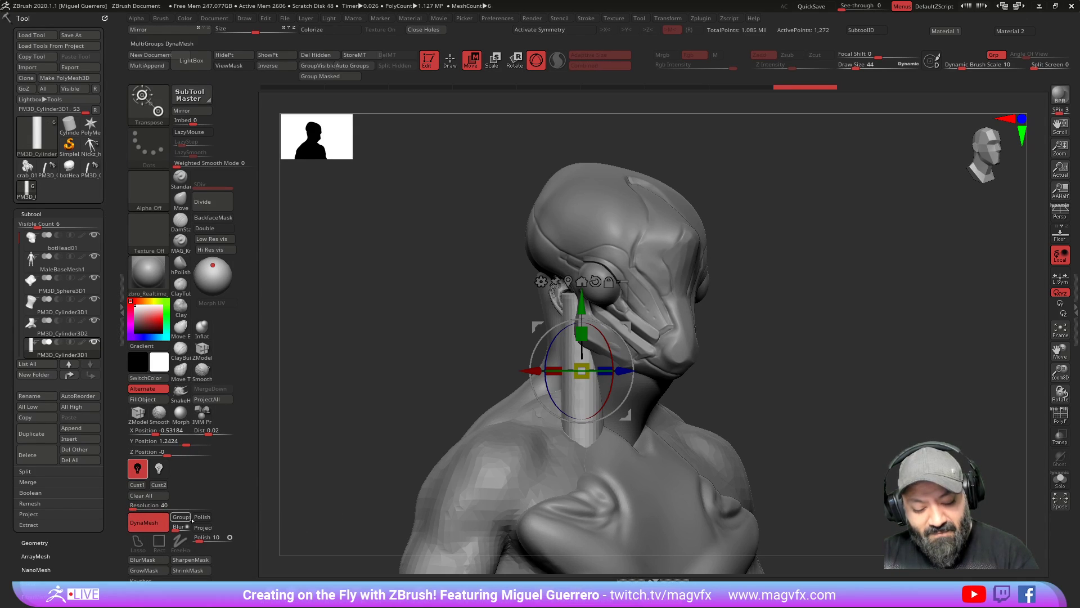
Step: Slant the side neck cylinder in against the neck with the Move brush, angling it from below the ear toward the collarbone
{"action": "left_click_drag", "start_coordinate": [394, 237], "coordinate": [438, 150], "text": "shift"}
{"action": "key", "text": "q"}
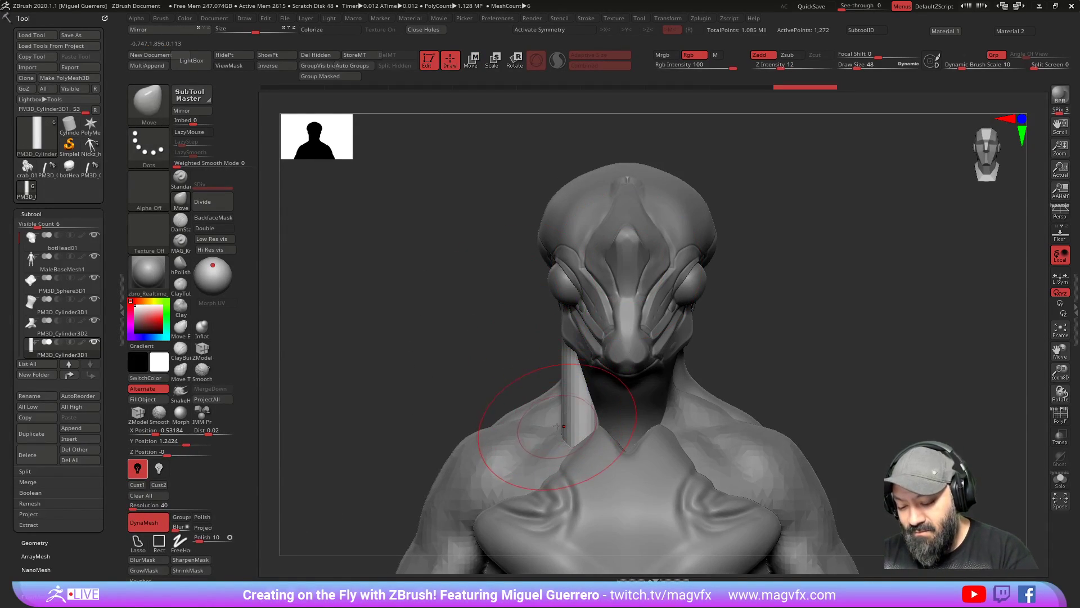
{"action": "left_click_drag", "start_coordinate": [595, 433], "coordinate": [595, 416]}
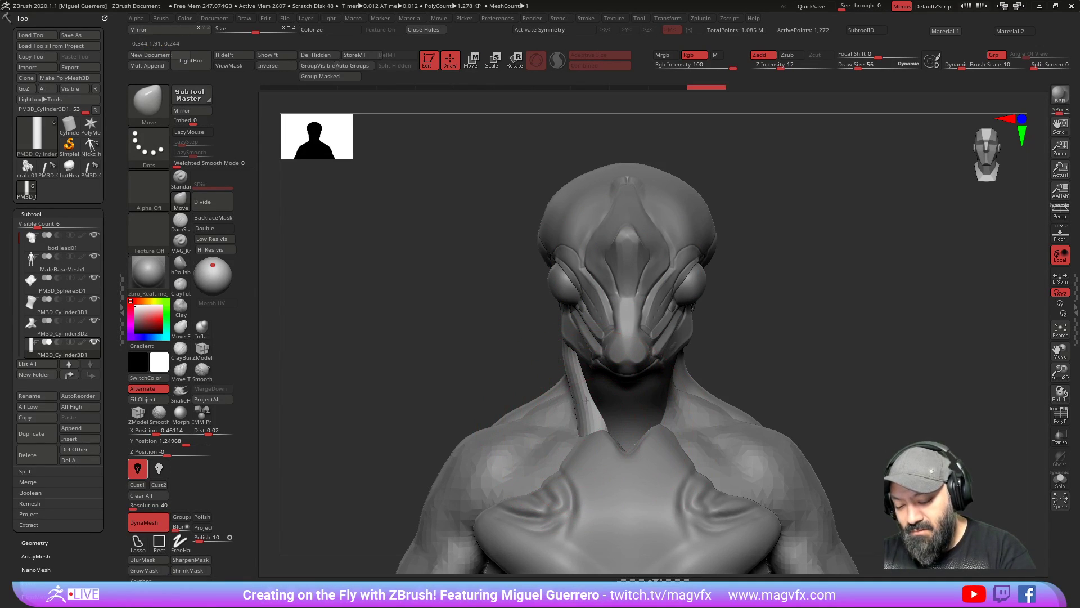
{"action": "left_click_drag", "start_coordinate": [504, 386], "coordinate": [568, 388]}
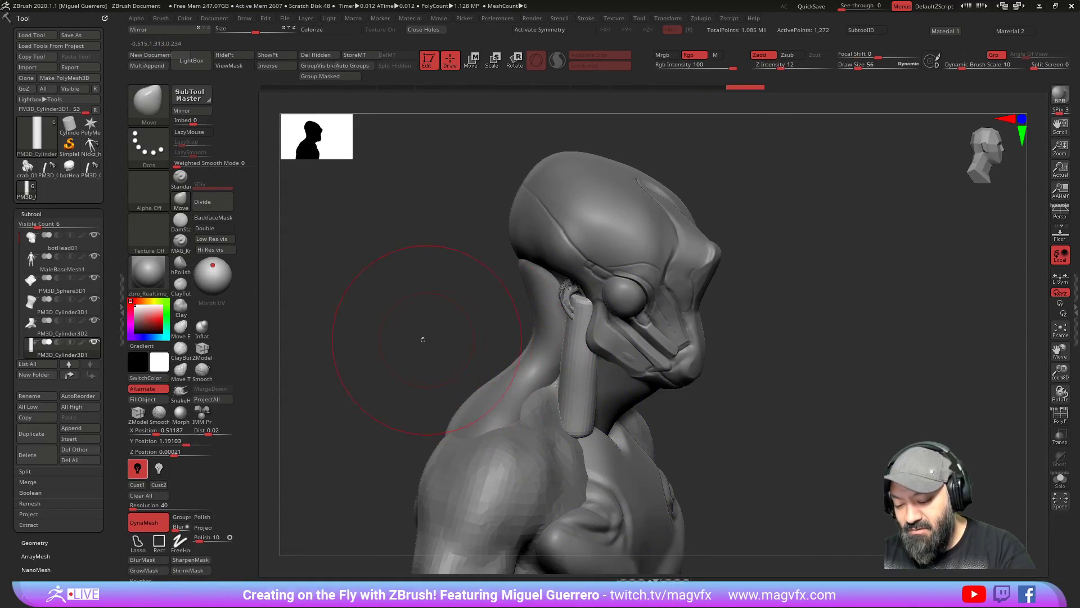
{"action": "mouse_move", "coordinate": [495, 374]}
{"action": "left_mouse_down"}
{"action": "mouse_move", "coordinate": [574, 305]}
{"action": "mouse_move", "coordinate": [558, 303]}
{"action": "mouse_move", "coordinate": [552, 344]}
{"action": "mouse_move", "coordinate": [560, 327]}
{"action": "left_mouse_up"}
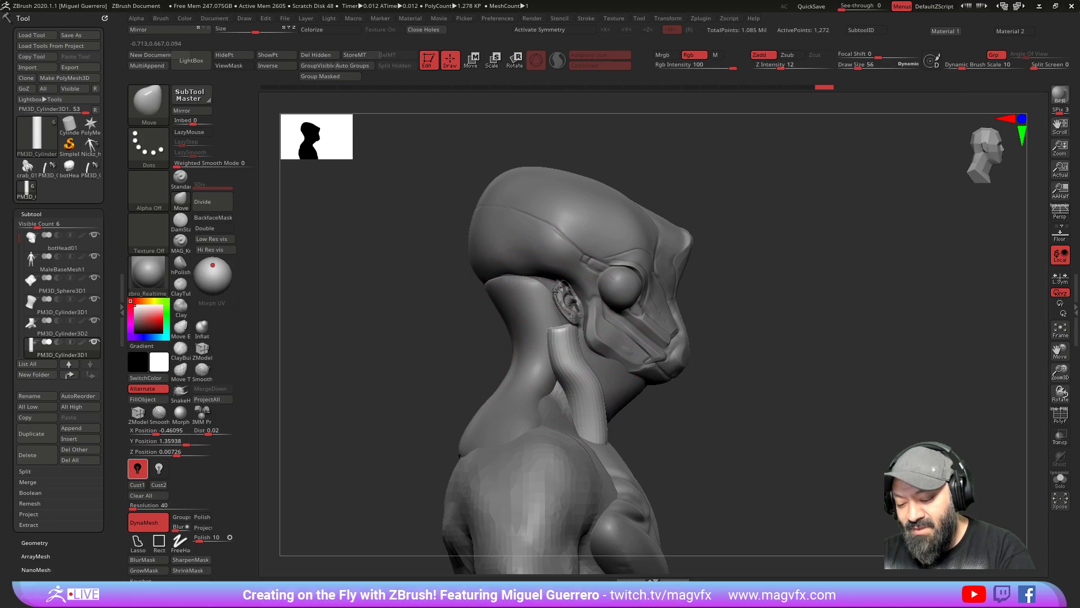
Step: Shape the lower half of the cylinder with a smaller Move brush so it runs forward to the base of the neck
{"action": "left_click_drag", "start_coordinate": [561, 409], "coordinate": [570, 402]}
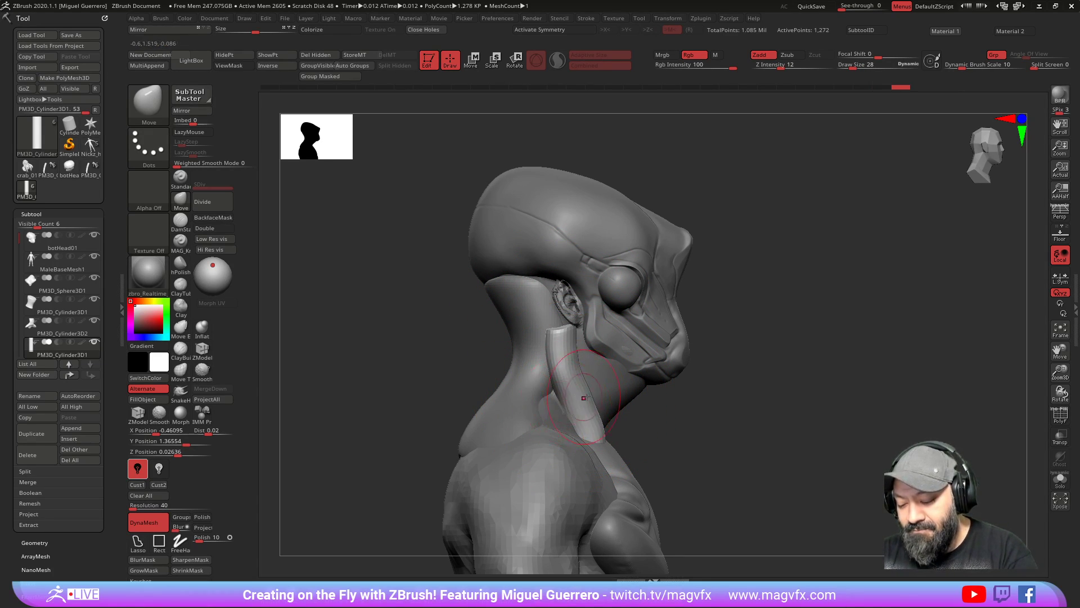
{"action": "left_click_drag", "start_coordinate": [574, 417], "coordinate": [580, 414]}
{"action": "left_click_drag", "start_coordinate": [787, 365], "coordinate": [697, 368]}
{"action": "left_click_drag", "start_coordinate": [583, 419], "coordinate": [588, 416]}
{"action": "left_click_drag", "start_coordinate": [805, 360], "coordinate": [742, 360]}
{"action": "left_click_drag", "start_coordinate": [597, 438], "coordinate": [608, 438]}
{"action": "left_click_drag", "start_coordinate": [429, 361], "coordinate": [544, 377]}
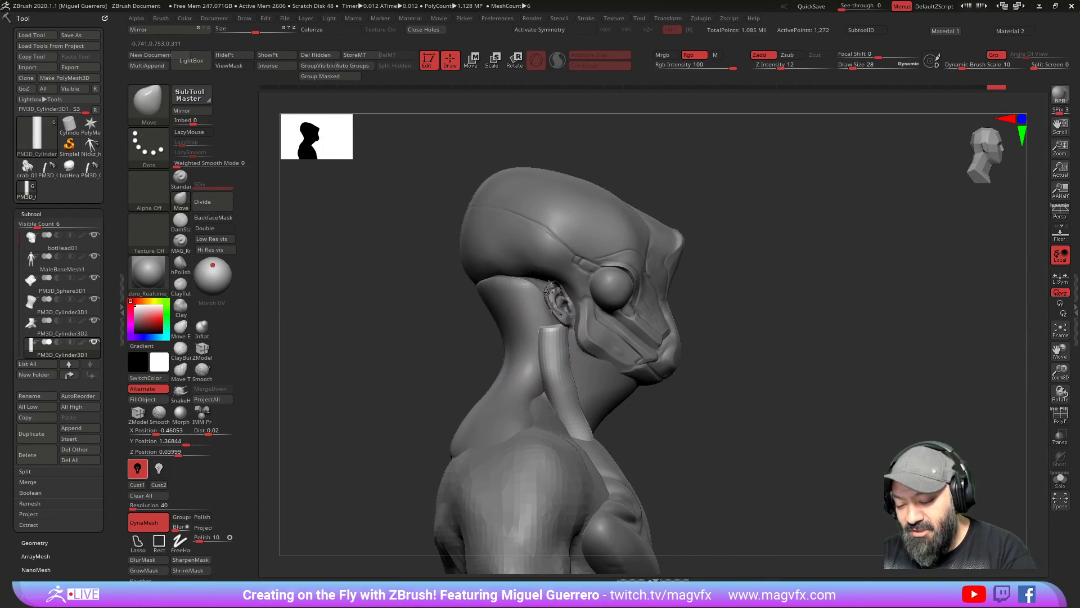
Step: Refine the cylinder's bend with the Move brush so the muscle hugs the side of the neck, undoing the last unwanted adjustment
{"action": "mouse_move", "coordinate": [586, 423]}
{"action": "left_mouse_down"}
{"action": "mouse_move", "coordinate": [557, 407]}
{"action": "mouse_move", "coordinate": [557, 378]}
{"action": "left_mouse_up"}
{"action": "key", "text": "["}
{"action": "left_click_drag", "start_coordinate": [514, 322], "coordinate": [542, 322]}
{"action": "key", "text": "ctrl+z"}
{"action": "mouse_move", "coordinate": [451, 320]}
{"action": "left_mouse_down", "text": "shift"}
{"action": "mouse_move", "coordinate": [471, 338]}
{"action": "mouse_move", "coordinate": [506, 341]}
{"action": "left_mouse_up", "text": "shift"}
{"action": "mouse_move", "coordinate": [560, 315]}
{"action": "left_mouse_down", "text": "shift"}
{"action": "mouse_move", "coordinate": [555, 360]}
{"action": "mouse_move", "coordinate": [572, 398]}
{"action": "mouse_move", "coordinate": [560, 360]}
{"action": "left_mouse_up", "text": "shift"}
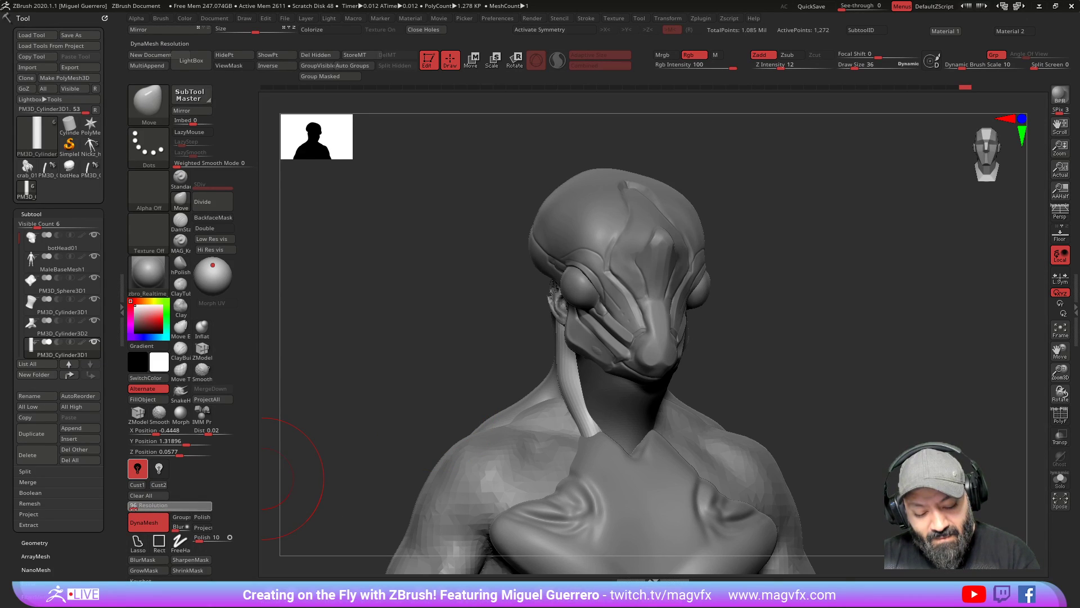
Step: Remesh the side neck muscle with DynaMesh at resolution 96 and smooth its lower end
{"action": "mouse_move", "coordinate": [337, 393]}
{"action": "left_mouse_down", "text": "ctrl"}
{"action": "mouse_move", "coordinate": [386, 362]}
{"action": "mouse_move", "coordinate": [470, 362]}
{"action": "left_mouse_up", "text": "ctrl"}
{"action": "left_click_drag", "start_coordinate": [584, 407], "coordinate": [594, 433], "text": "shift"}
{"action": "left_click_drag", "start_coordinate": [383, 311], "coordinate": [416, 309]}
{"action": "left_click_drag", "start_coordinate": [441, 389], "coordinate": [468, 403], "text": "alt"}
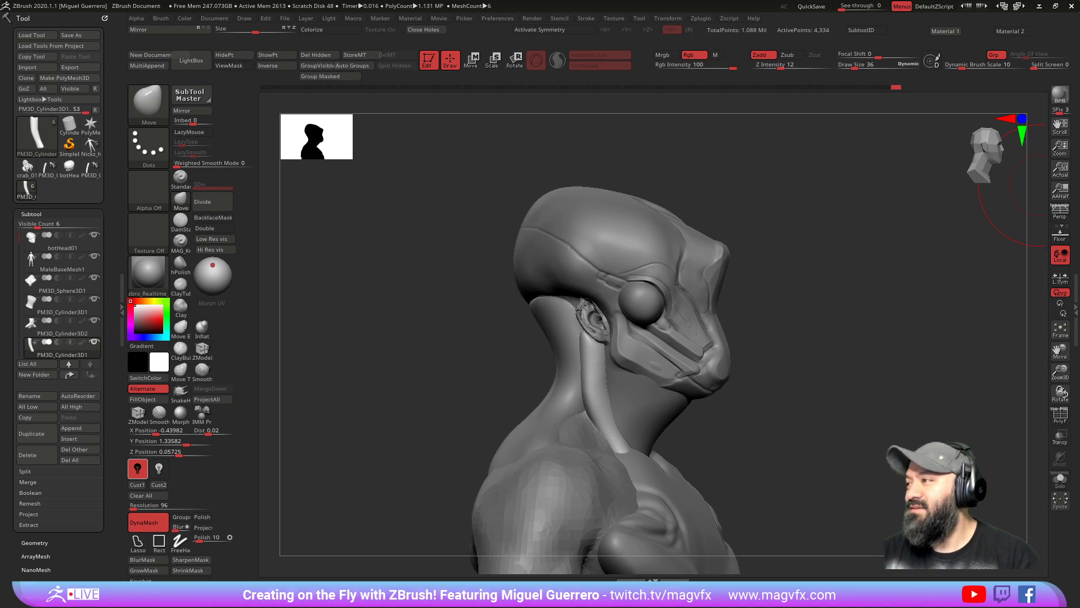
Step: Mirror the side neck muscle across the X axis, merged into one subtool, and turn on X symmetry
{"action": "left_click_drag", "start_coordinate": [417, 337], "coordinate": [454, 326]}
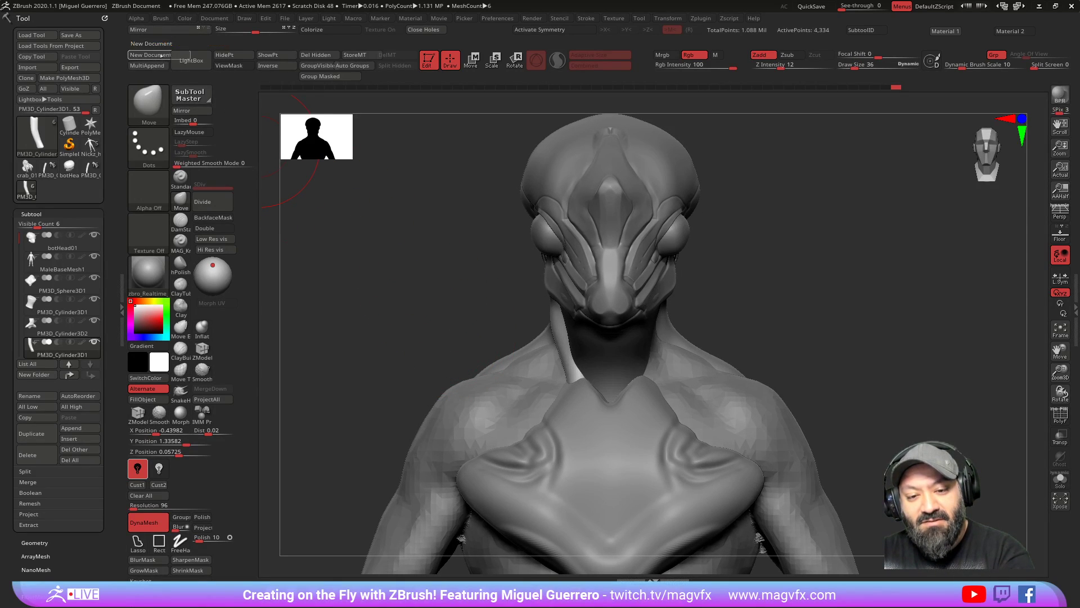
{"action": "left_click", "coordinate": [192, 110]}
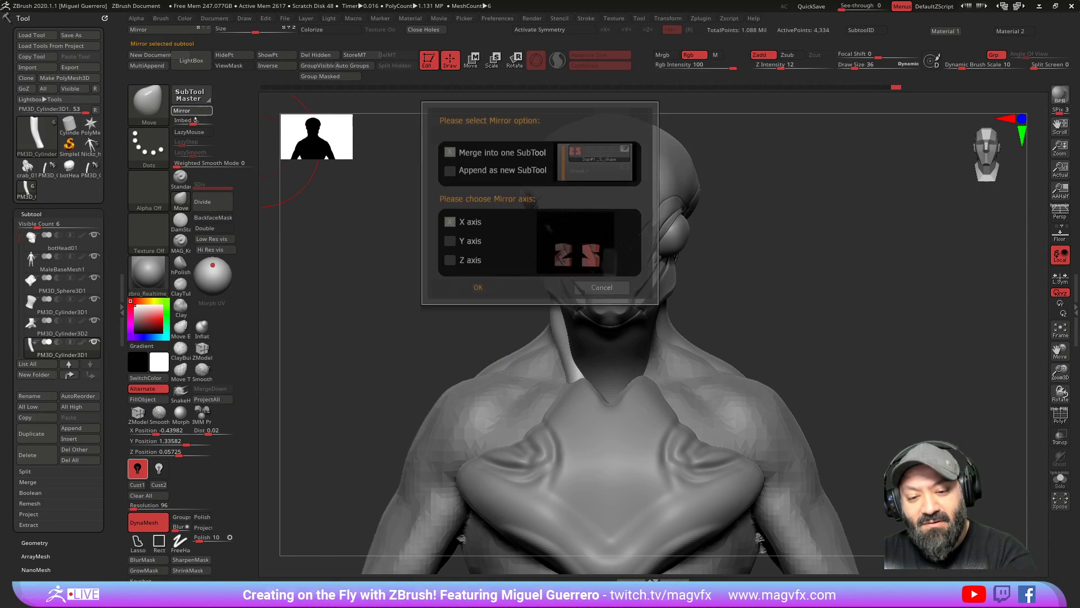
{"action": "left_click", "coordinate": [478, 287]}
{"action": "key", "text": "x"}
Step: Select the main neck subtool and paint a mask strip down its side, just in front of the side muscle
{"action": "left_click_drag", "start_coordinate": [495, 360], "coordinate": [569, 343]}
{"action": "left_click", "coordinate": [580, 338], "text": "alt"}
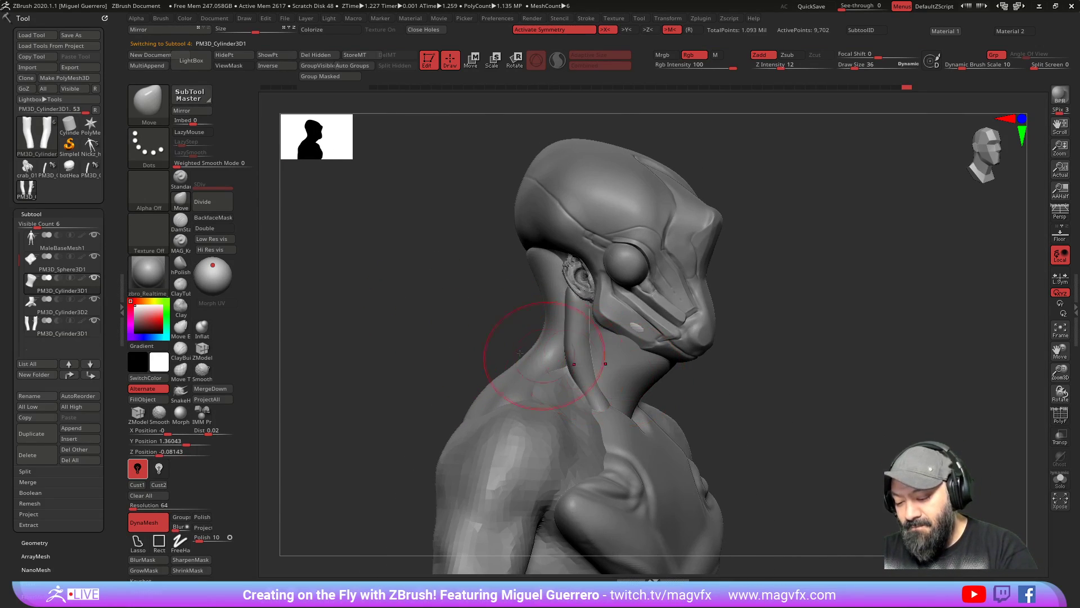
{"action": "mouse_move", "coordinate": [437, 336]}
{"action": "left_mouse_down"}
{"action": "mouse_move", "coordinate": [444, 304]}
{"action": "mouse_move", "coordinate": [450, 316]}
{"action": "left_mouse_up"}
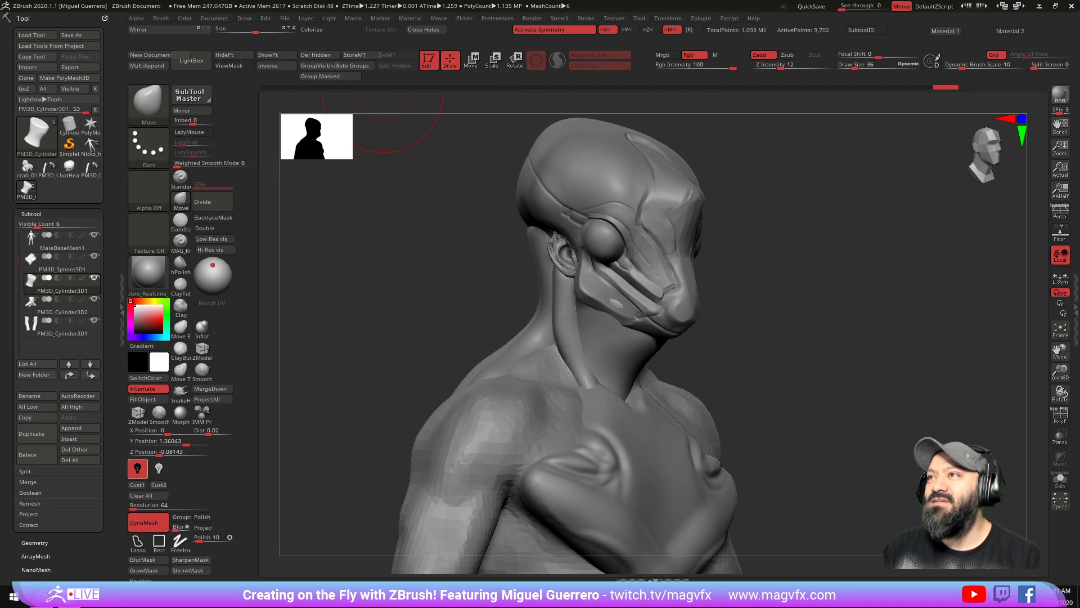
{"action": "mouse_move", "coordinate": [459, 293]}
{"action": "left_mouse_down"}
{"action": "mouse_move", "coordinate": [401, 300]}
{"action": "mouse_move", "coordinate": [436, 289]}
{"action": "mouse_move", "coordinate": [422, 292]}
{"action": "left_mouse_up"}
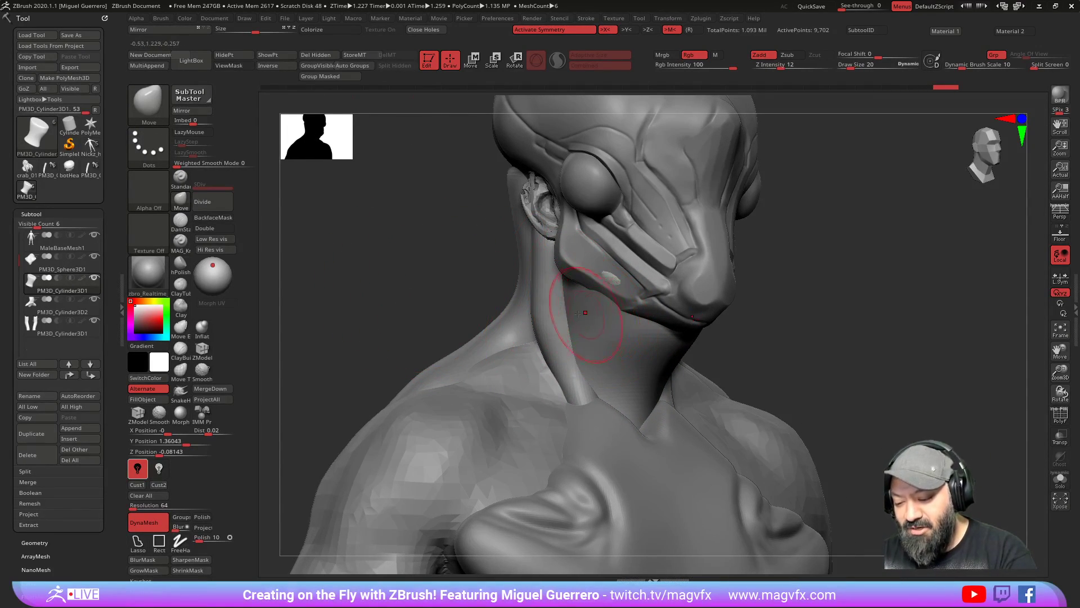
{"action": "key", "text": "b"}
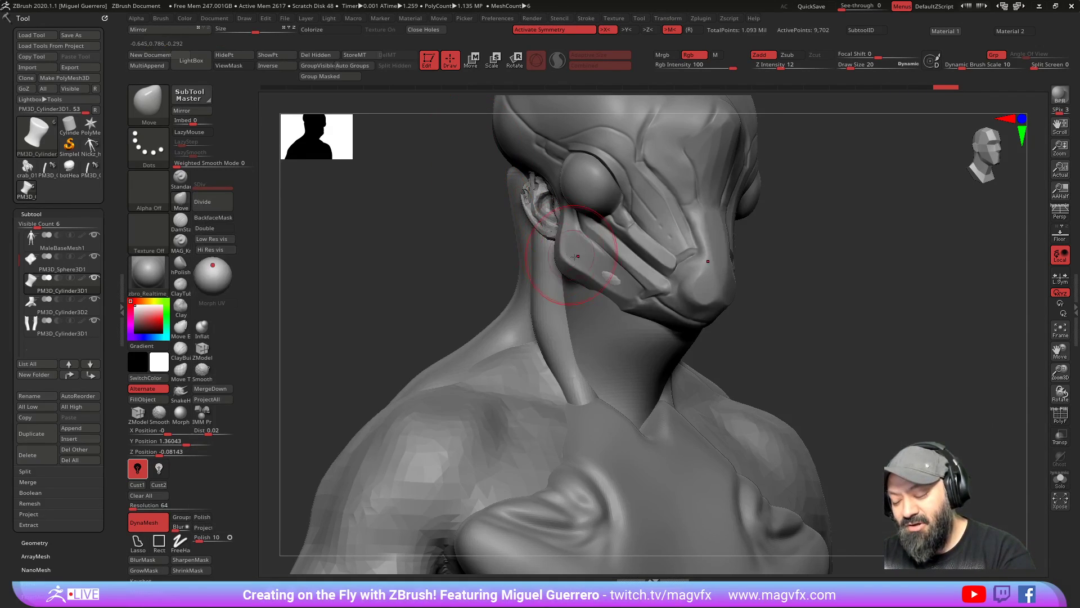
{"action": "key", "text": "bracketleft"}
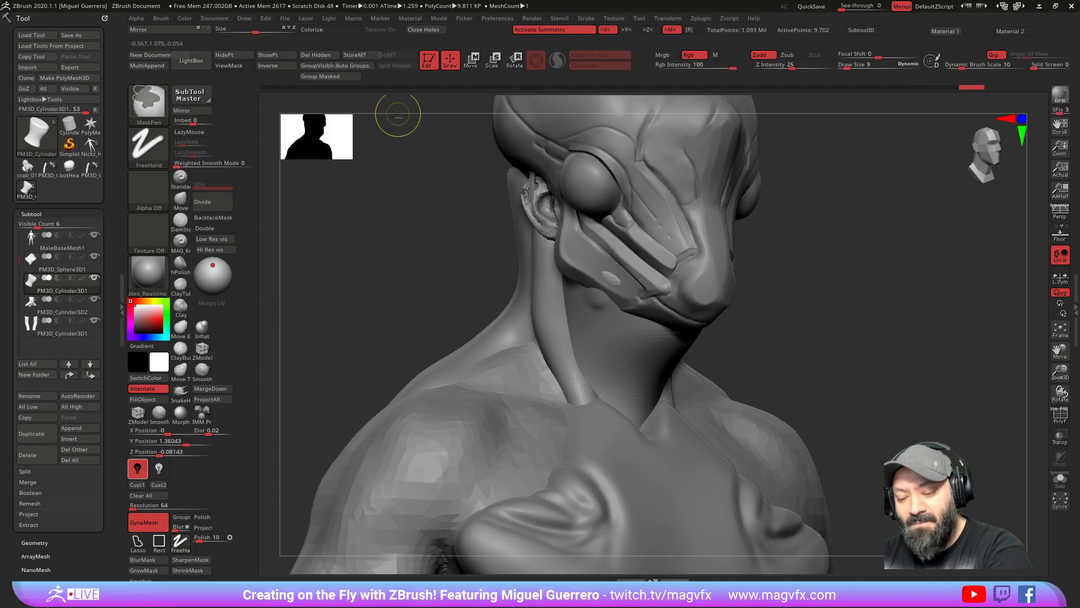
{"action": "left_click", "coordinate": [181, 241]}
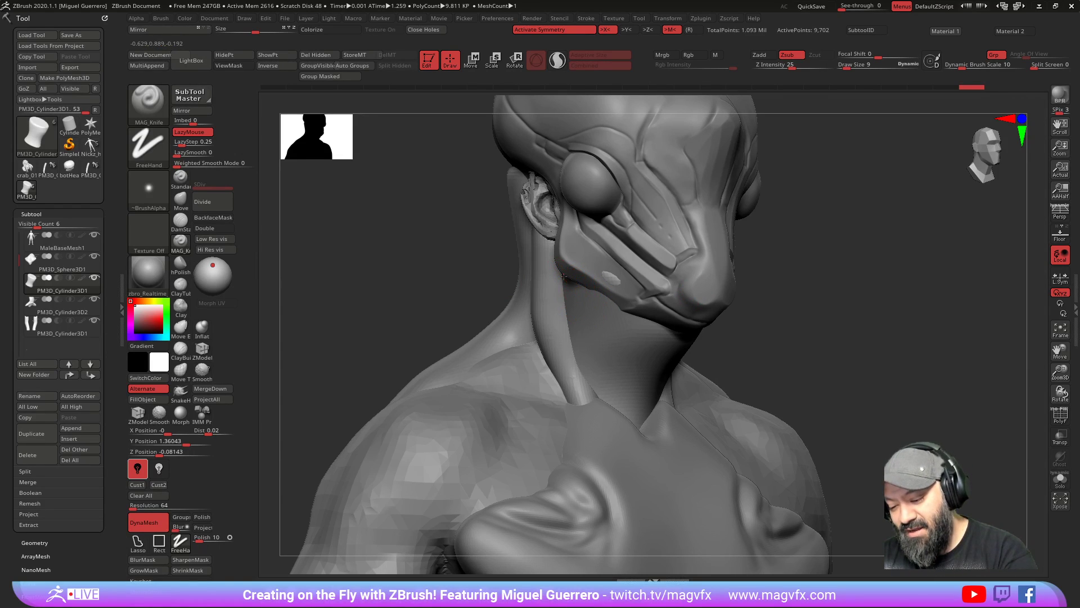
{"action": "left_click_drag", "start_coordinate": [581, 320], "coordinate": [594, 344]}
{"action": "left_click_drag", "start_coordinate": [602, 409], "coordinate": [601, 412]}
{"action": "left_click_drag", "start_coordinate": [567, 292], "coordinate": [594, 350]}
{"action": "mouse_move", "coordinate": [574, 313]}
{"action": "left_mouse_down"}
{"action": "mouse_move", "coordinate": [593, 352]}
{"action": "mouse_move", "coordinate": [563, 303]}
{"action": "mouse_move", "coordinate": [588, 372]}
{"action": "left_mouse_up"}
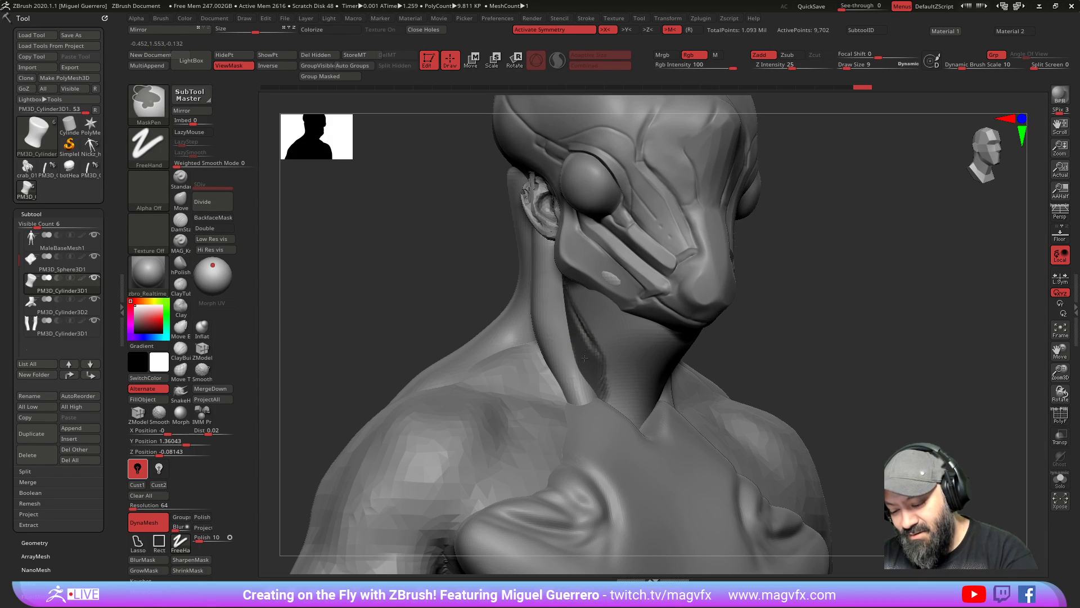
Step: Invert the neck mask, pull the unmasked strip outward with the Move brush, and clear the mask
{"action": "left_click_drag", "start_coordinate": [479, 280], "coordinate": [402, 280]}
{"action": "mouse_move", "coordinate": [450, 304]}
{"action": "left_mouse_down"}
{"action": "mouse_move", "coordinate": [495, 295]}
{"action": "mouse_move", "coordinate": [439, 304]}
{"action": "left_mouse_up"}
{"action": "key", "text": "ctrl+shift+z"}
{"action": "mouse_move", "coordinate": [349, 301]}
{"action": "left_mouse_down"}
{"action": "mouse_move", "coordinate": [394, 292]}
{"action": "mouse_move", "coordinate": [360, 296]}
{"action": "left_mouse_up"}
{"action": "key", "text": "b"}
{"action": "key", "text": "m"}
{"action": "key", "text": "v"}
{"action": "mouse_move", "coordinate": [462, 299]}
{"action": "left_mouse_down"}
{"action": "mouse_move", "coordinate": [569, 343]}
{"action": "mouse_move", "coordinate": [568, 315]}
{"action": "left_mouse_up"}
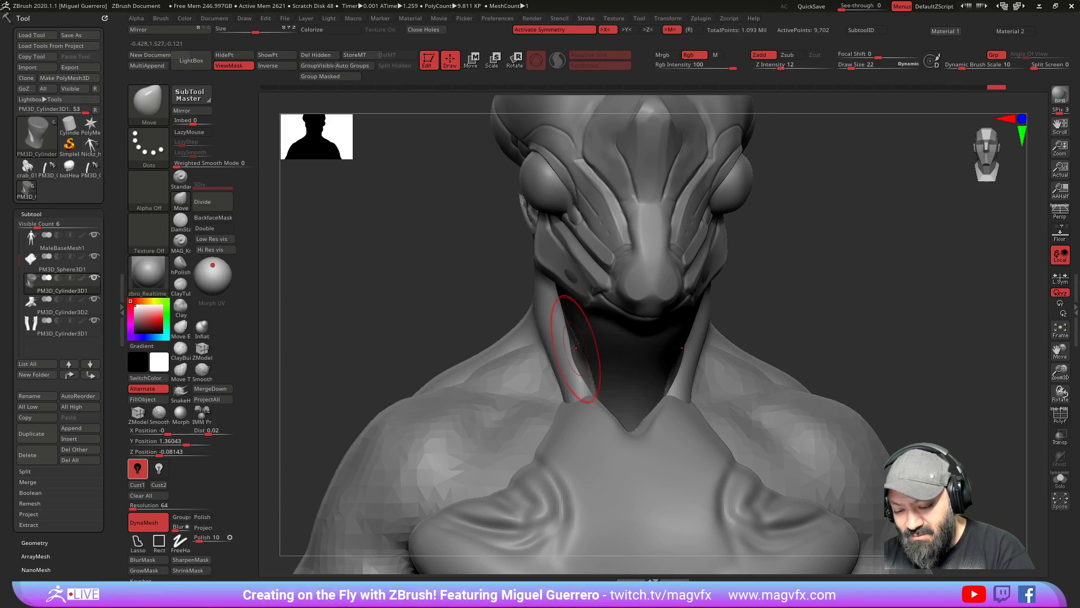
{"action": "mouse_move", "coordinate": [388, 242]}
{"action": "left_mouse_down"}
{"action": "mouse_move", "coordinate": [422, 302]}
{"action": "mouse_move", "coordinate": [455, 307]}
{"action": "mouse_move", "coordinate": [439, 312]}
{"action": "mouse_move", "coordinate": [428, 294]}
{"action": "mouse_move", "coordinate": [446, 289]}
{"action": "mouse_move", "coordinate": [421, 319]}
{"action": "mouse_move", "coordinate": [431, 325]}
{"action": "mouse_move", "coordinate": [406, 321]}
{"action": "mouse_move", "coordinate": [427, 309]}
{"action": "mouse_move", "coordinate": [440, 318]}
{"action": "left_mouse_up"}
{"action": "key", "text": "["}
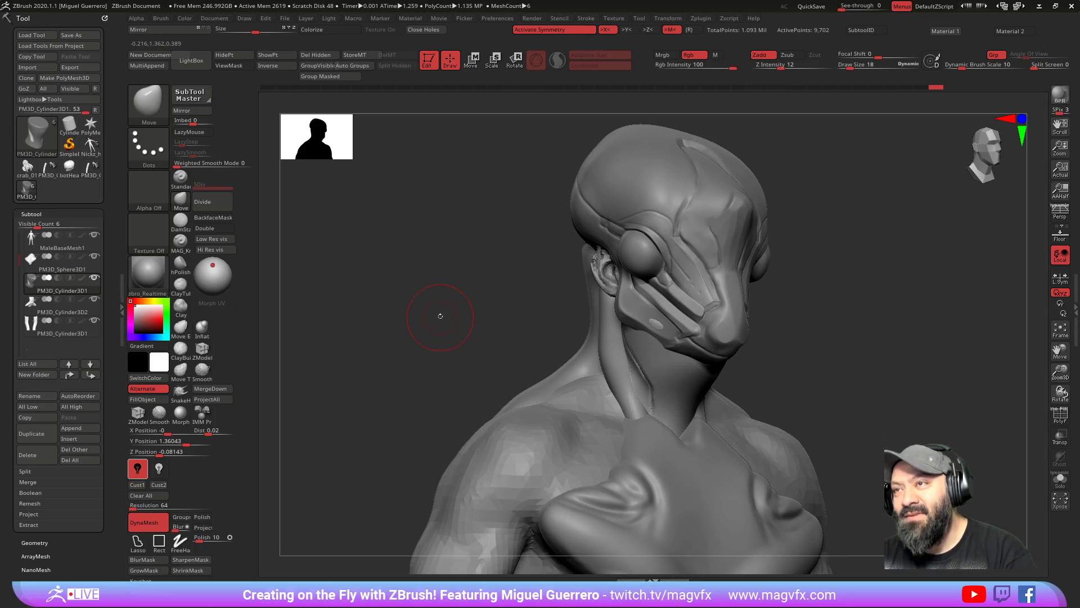
Step: Undo the low-resolution remesh of the neck and remesh it with DynaMesh at resolution 96
{"action": "left_click", "coordinate": [180, 220]}
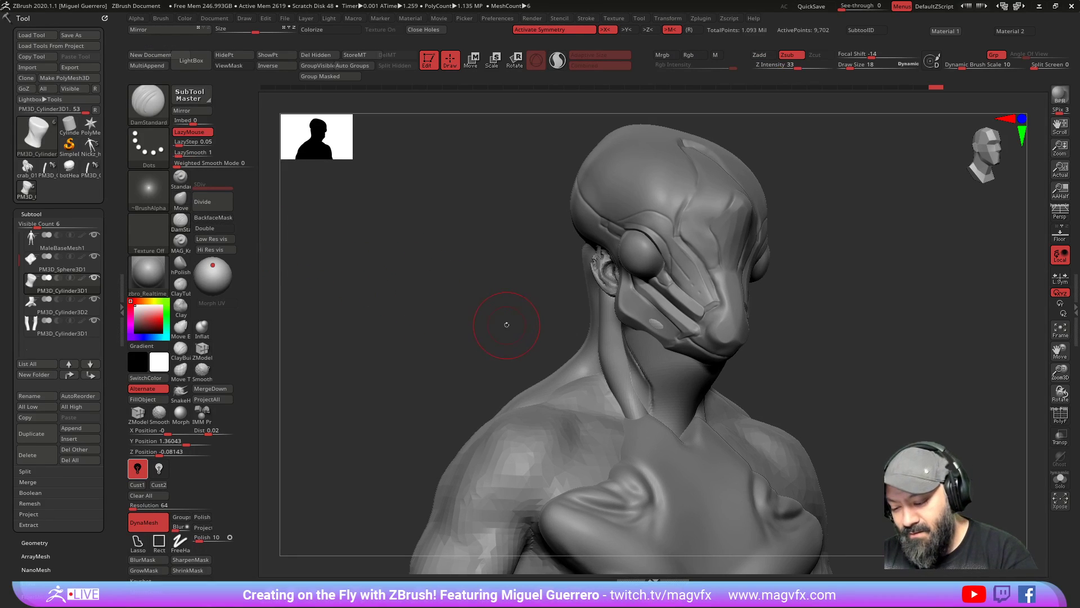
{"action": "left_click_drag", "start_coordinate": [480, 331], "coordinate": [495, 318]}
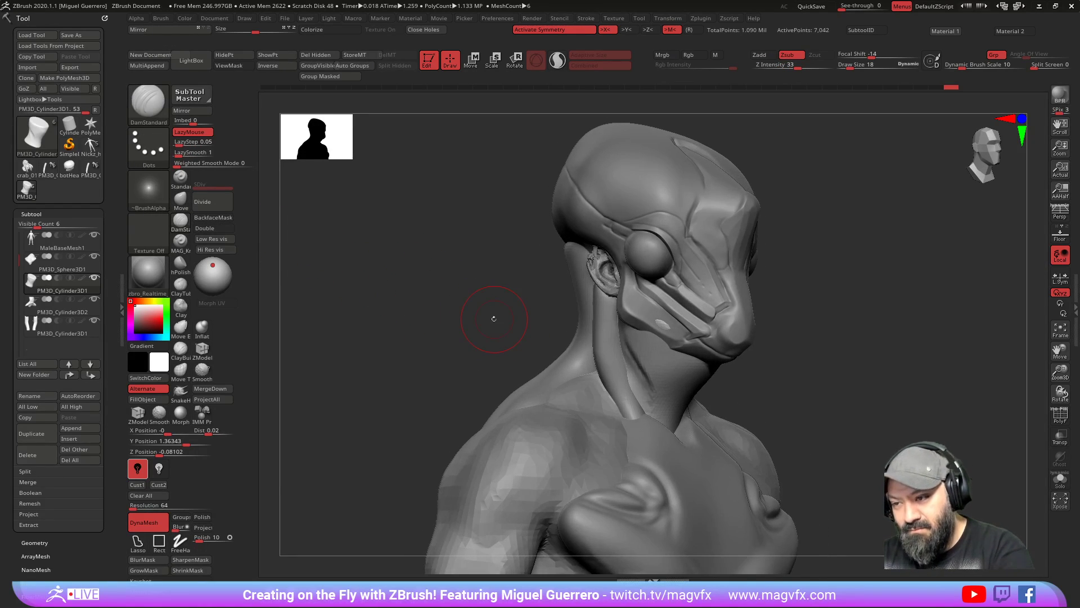
{"action": "key", "text": "ctrl+z"}
{"action": "left_click", "coordinate": [147, 505]}
{"action": "type", "text": "256"}
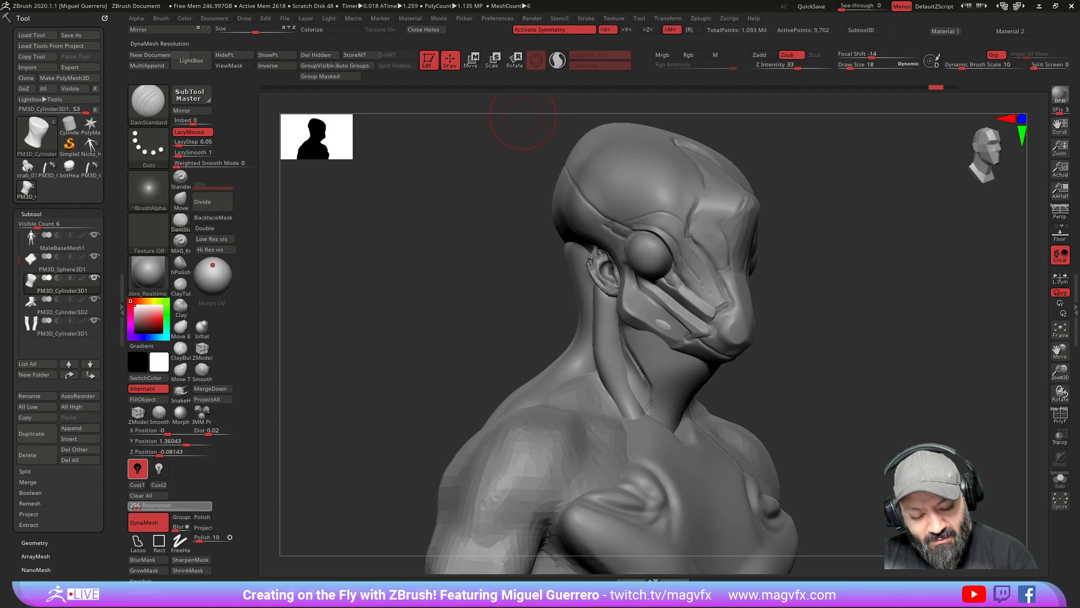
{"action": "left_click", "coordinate": [135, 507]}
{"action": "left_click", "coordinate": [135, 507]}
{"action": "type", "text": "96"}
{"action": "key", "text": "Return"}
{"action": "left_click_drag", "start_coordinate": [329, 450], "coordinate": [423, 399], "text": "ctrl"}
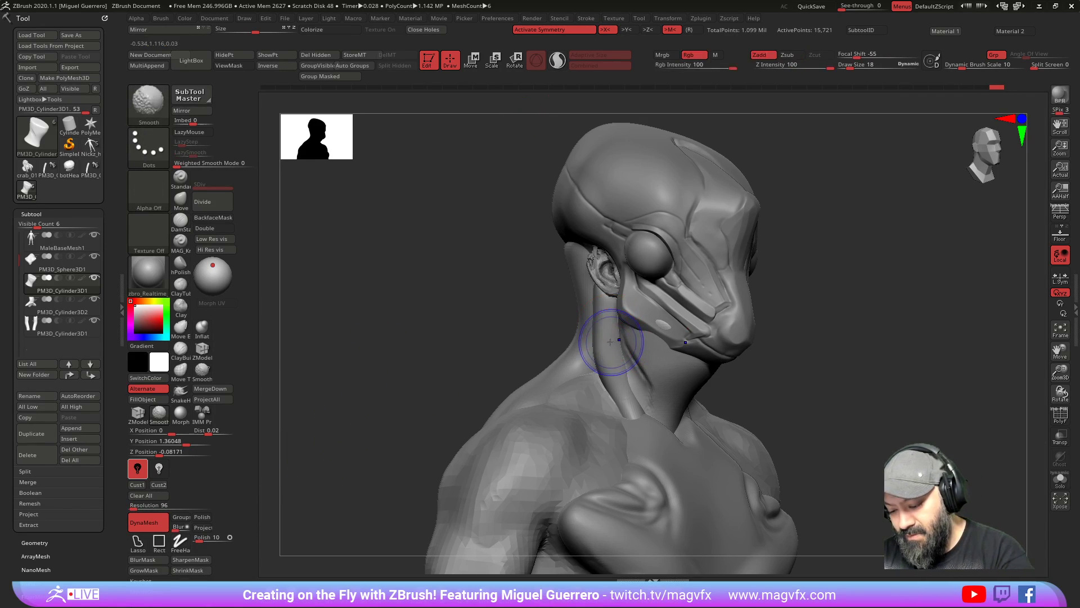
Step: Smooth the raised neck strip and carve a crease along it with the DamStandard brush
{"action": "left_click_drag", "start_coordinate": [622, 394], "coordinate": [621, 332]}
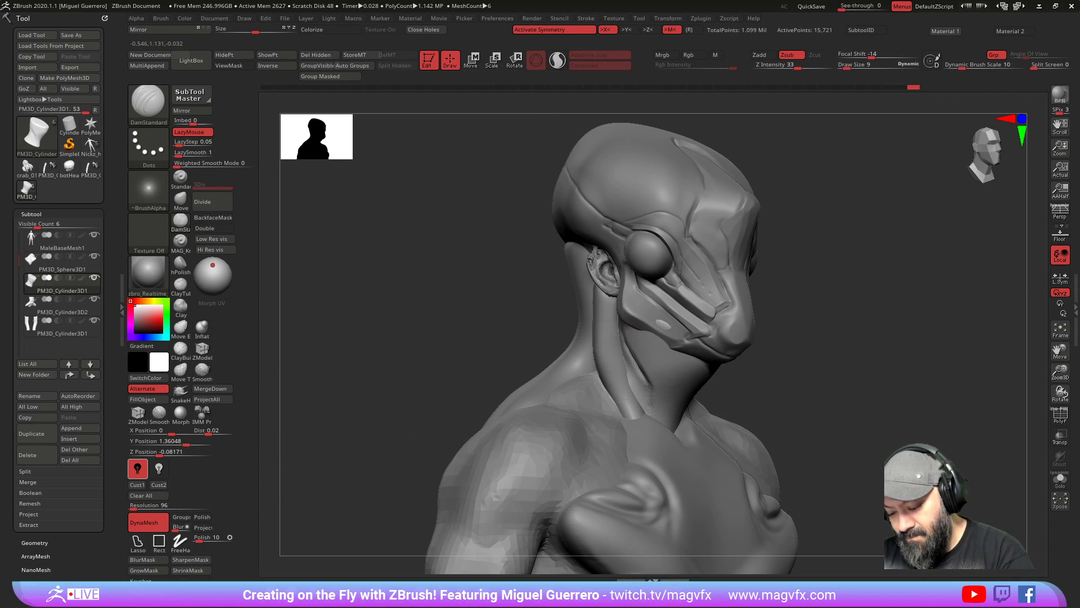
{"action": "left_click_drag", "start_coordinate": [633, 394], "coordinate": [637, 405]}
{"action": "mouse_move", "coordinate": [539, 303]}
{"action": "left_mouse_down"}
{"action": "mouse_move", "coordinate": [518, 297]}
{"action": "mouse_move", "coordinate": [591, 313]}
{"action": "left_mouse_up"}
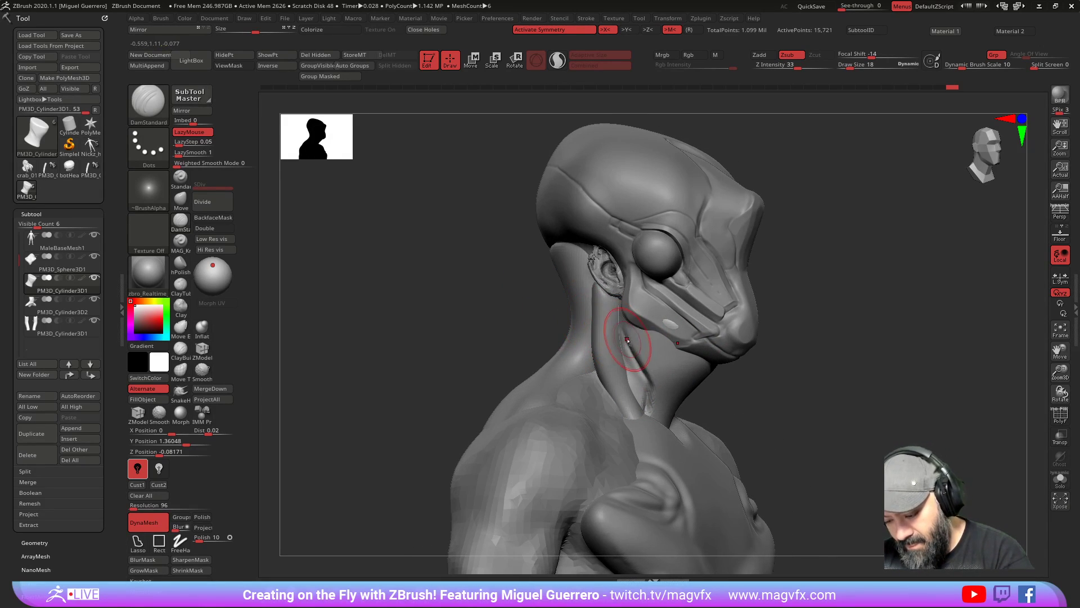
Step: Build a thin tendon ridge along the neck strip using the Inflate brush at Z Intensity 31, and remesh the neck
{"action": "left_click", "coordinate": [202, 326]}
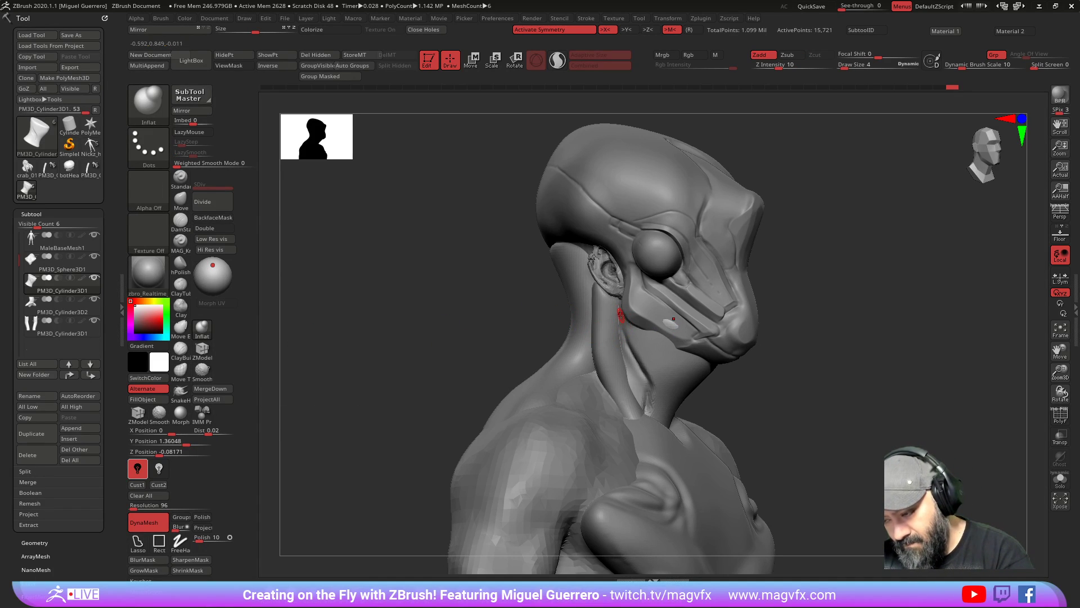
{"action": "left_click_drag", "start_coordinate": [780, 66], "coordinate": [797, 66]}
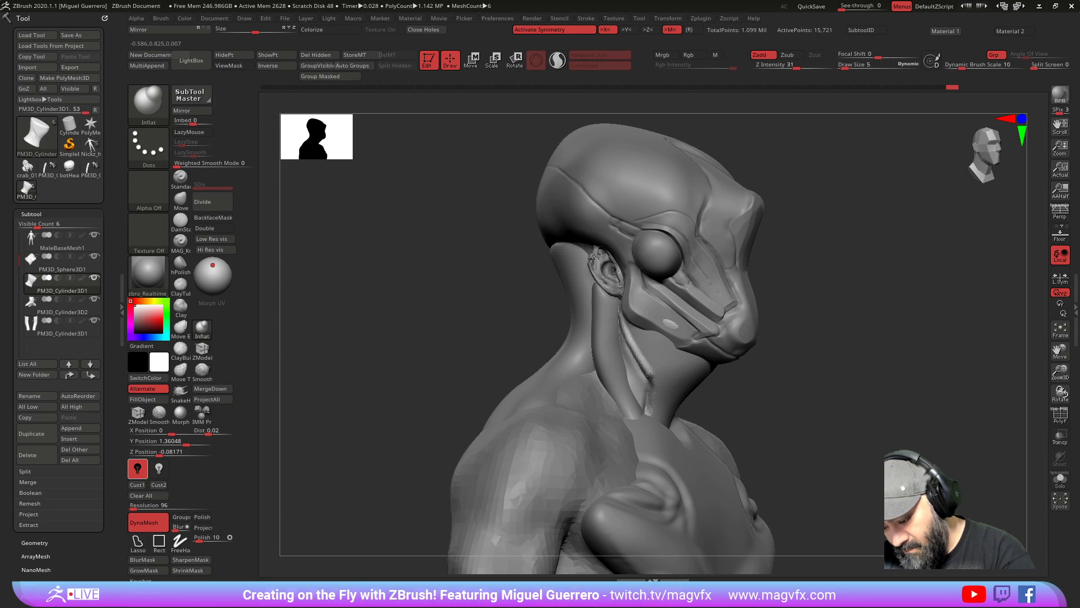
{"action": "left_click_drag", "start_coordinate": [647, 425], "coordinate": [648, 427]}
{"action": "mouse_move", "coordinate": [492, 320]}
{"action": "left_mouse_down"}
{"action": "mouse_move", "coordinate": [438, 323]}
{"action": "mouse_move", "coordinate": [621, 331]}
{"action": "left_mouse_up"}
{"action": "key", "text": "ctrl+z"}
{"action": "key", "text": "["}
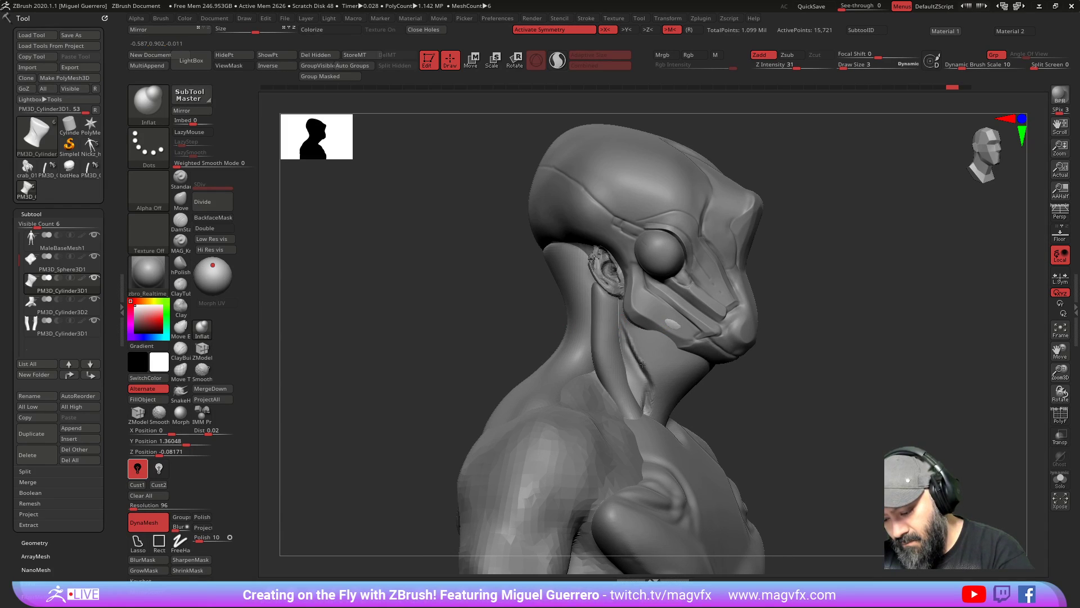
{"action": "left_click_drag", "start_coordinate": [654, 383], "coordinate": [648, 414]}
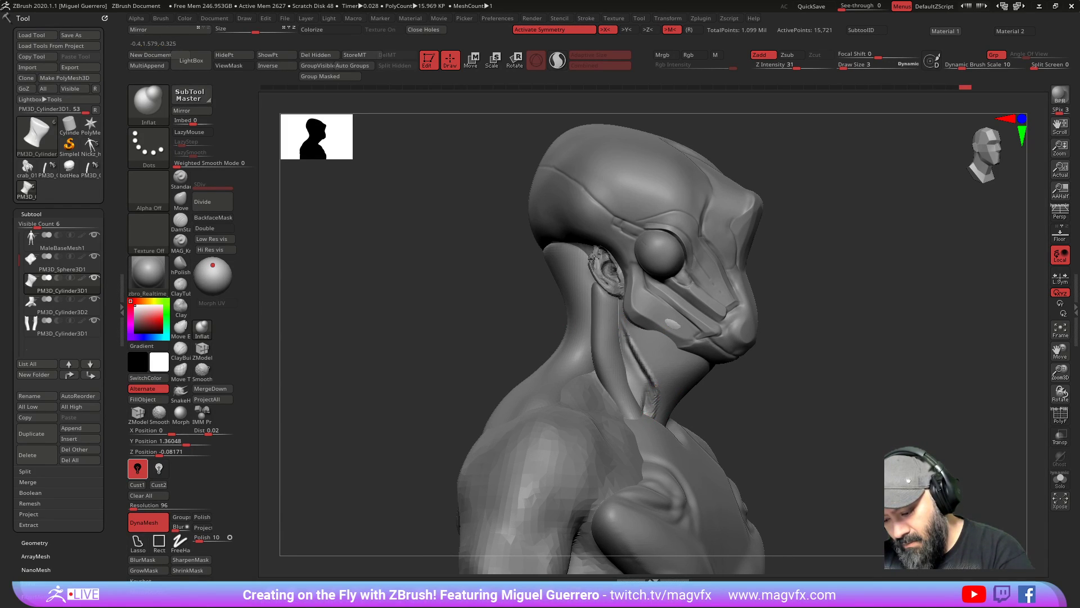
{"action": "mouse_move", "coordinate": [509, 304]}
{"action": "left_mouse_down", "text": "ctrl"}
{"action": "mouse_move", "coordinate": [492, 324]}
{"action": "mouse_move", "coordinate": [439, 333]}
{"action": "mouse_move", "coordinate": [510, 338]}
{"action": "left_mouse_up", "text": "ctrl"}
{"action": "left_click", "coordinate": [615, 353], "text": "alt"}
{"action": "left_click_drag", "start_coordinate": [448, 321], "coordinate": [454, 357], "text": "alt"}
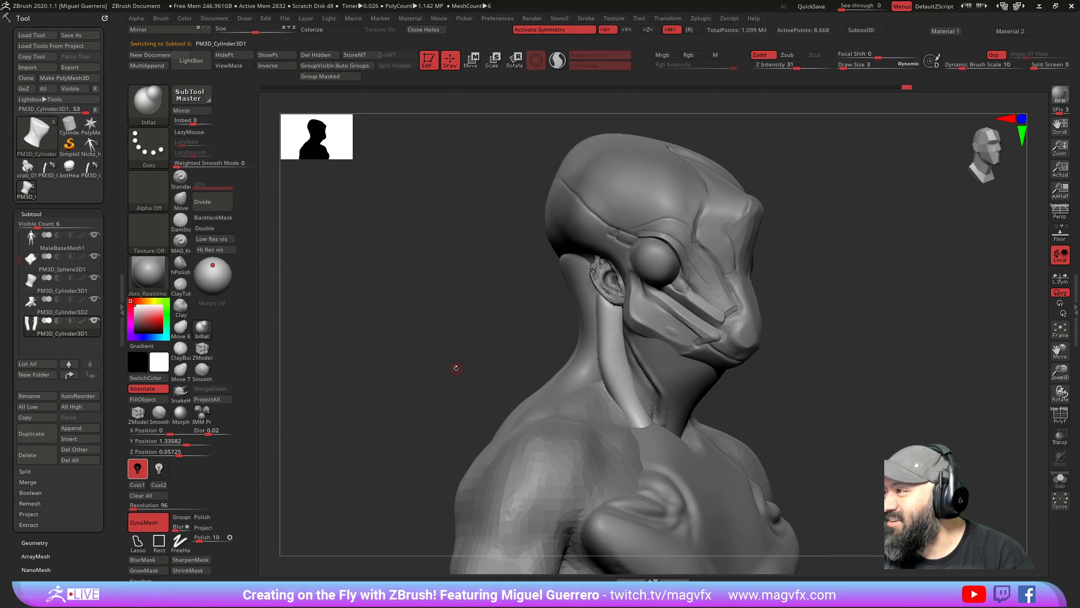
{"action": "left_click_drag", "start_coordinate": [441, 352], "coordinate": [405, 348]}
{"action": "left_click", "coordinate": [180, 201]}
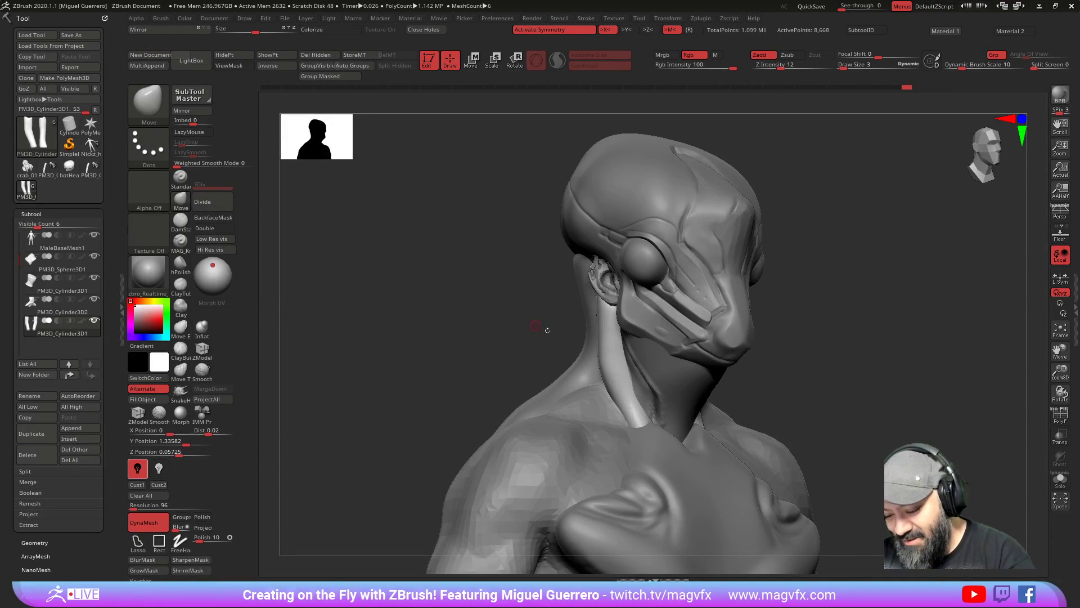
Step: Carve diagonal skin folds across the main neck piece below the jaw with the DamStandard brush, and smooth their lower area
{"action": "left_click", "coordinate": [655, 369], "text": "alt"}
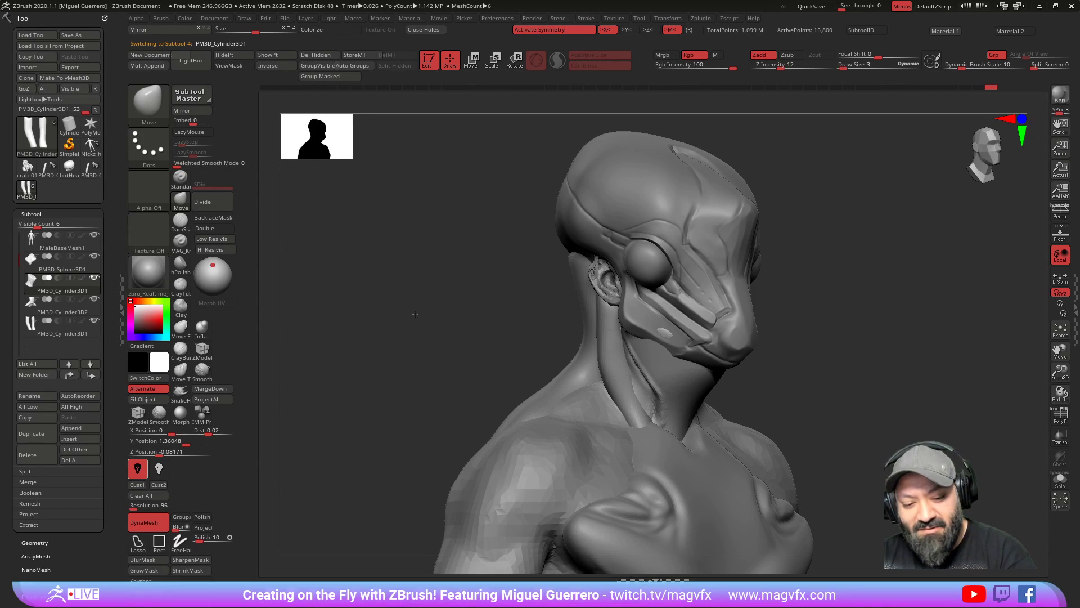
{"action": "left_click", "coordinate": [181, 220]}
{"action": "left_click_drag", "start_coordinate": [446, 313], "coordinate": [624, 344]}
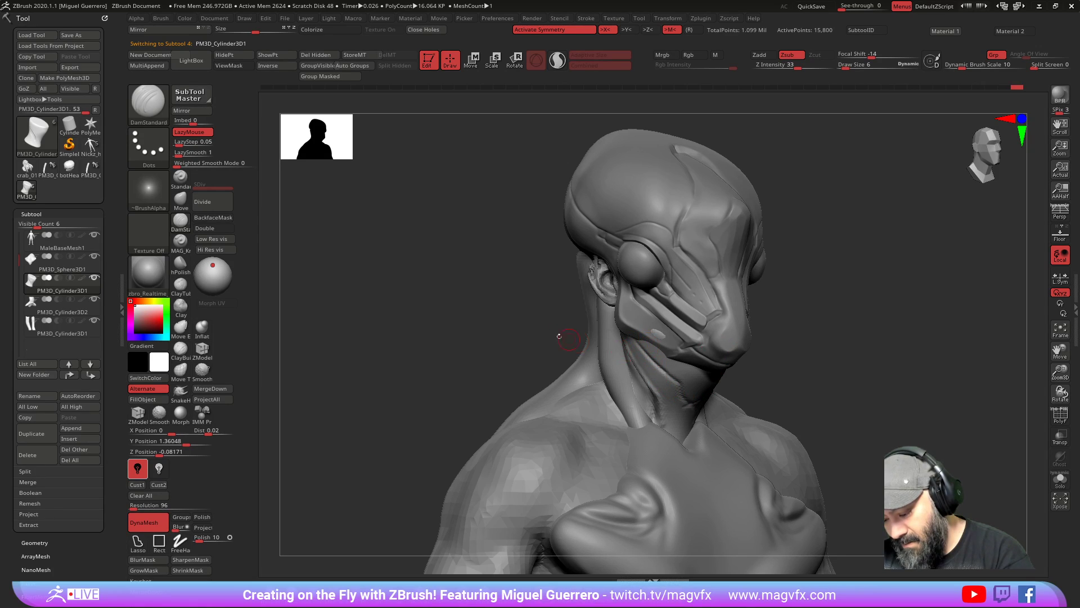
{"action": "left_click_drag", "start_coordinate": [567, 338], "coordinate": [638, 344]}
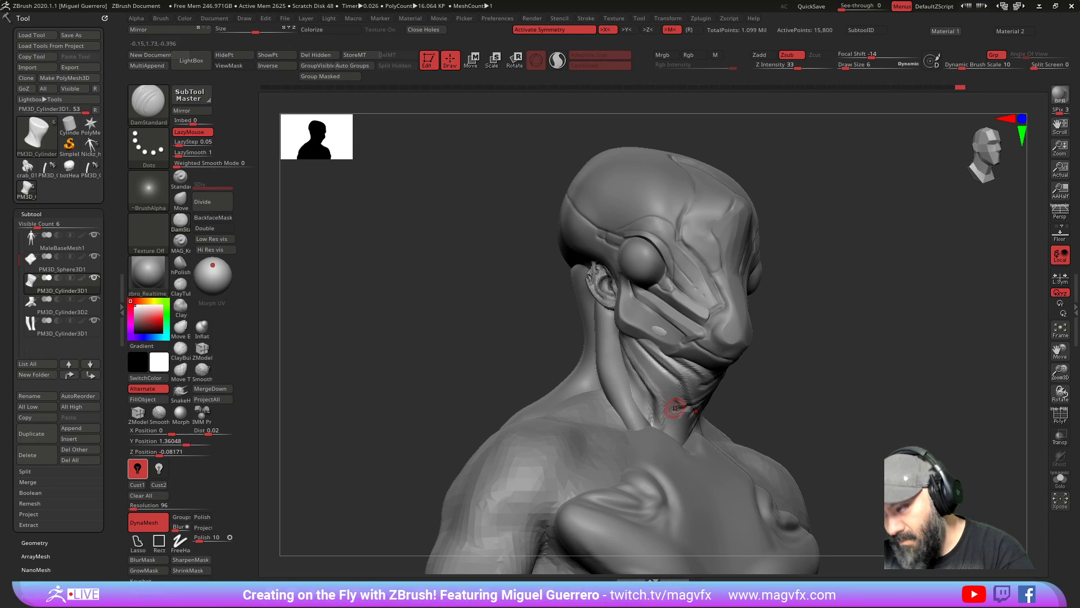
{"action": "key", "text": "shift"}
{"action": "left_click_drag", "start_coordinate": [680, 413], "coordinate": [682, 398], "text": "shift"}
Step: Select the side neck muscle strips and carve a lengthwise groove from below the ear to the collarbone with the DamStandard brush
{"action": "mouse_move", "coordinate": [394, 337]}
{"action": "left_mouse_down"}
{"action": "mouse_move", "coordinate": [479, 341]}
{"action": "mouse_move", "coordinate": [495, 354]}
{"action": "mouse_move", "coordinate": [470, 319]}
{"action": "left_mouse_up"}
{"action": "left_click", "coordinate": [628, 379], "text": "alt"}
{"action": "left_click", "coordinate": [181, 199]}
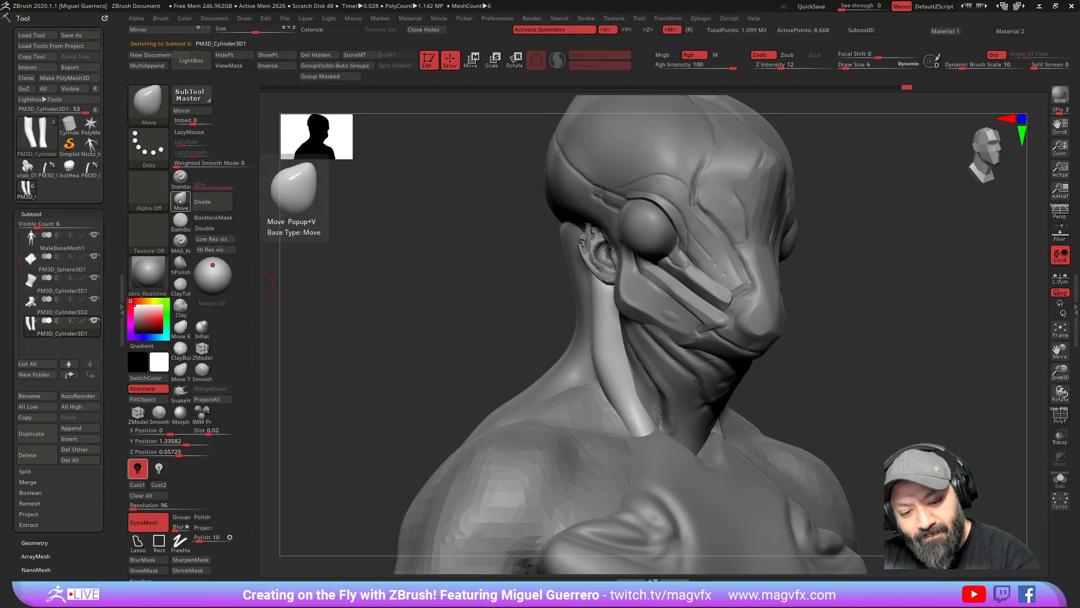
{"action": "left_click", "coordinate": [181, 221]}
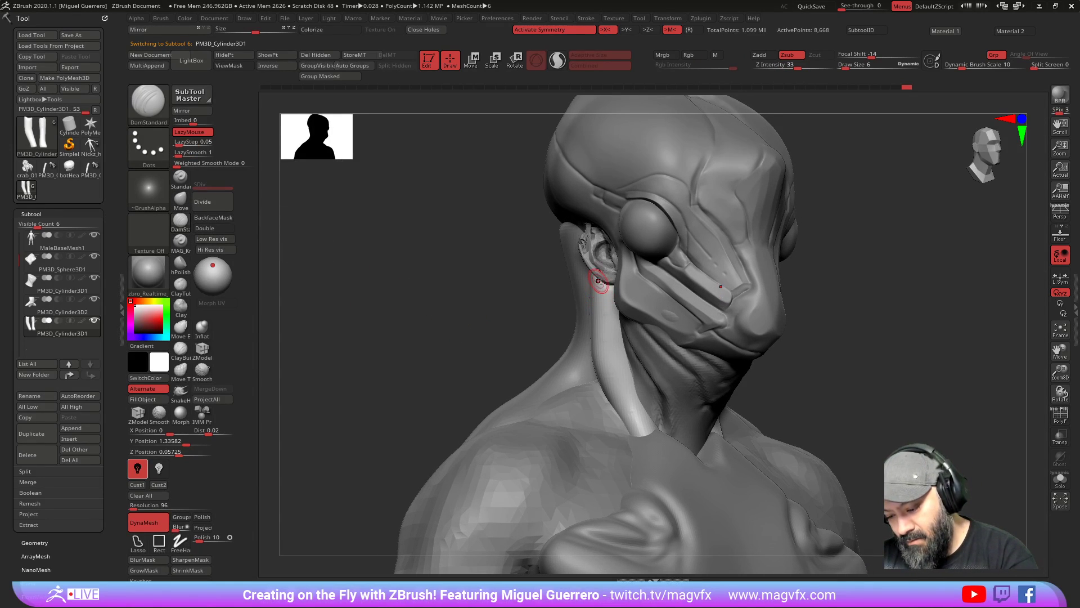
{"action": "left_click_drag", "start_coordinate": [604, 332], "coordinate": [647, 436]}
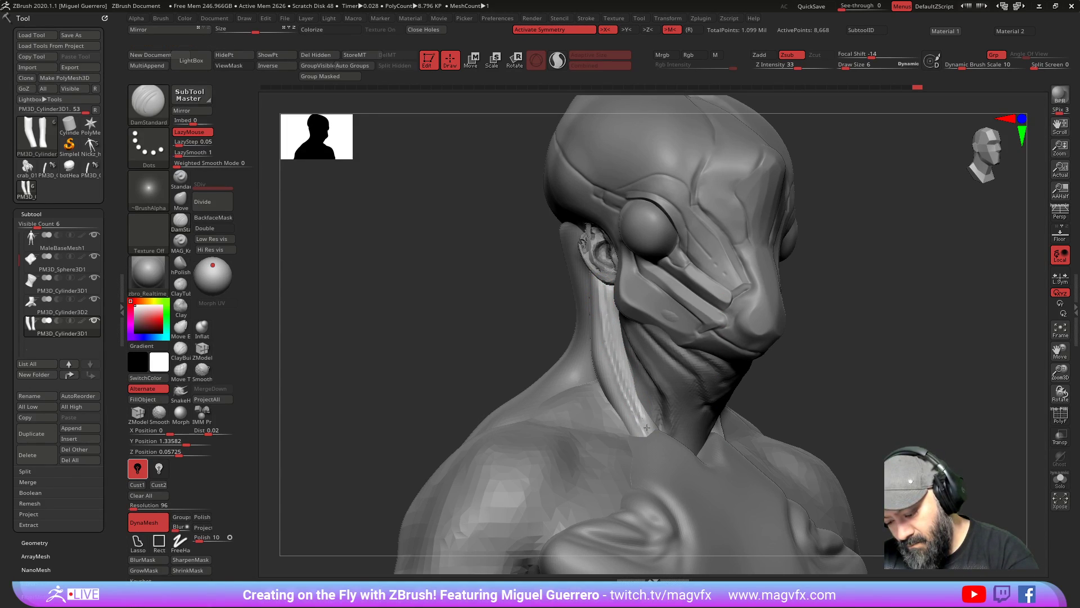
Step: Set the DynaMesh resolution of the side neck muscle strips to 192 and remesh them
{"action": "left_click_drag", "start_coordinate": [340, 460], "coordinate": [485, 345]}
{"action": "type", "text": "3122"}
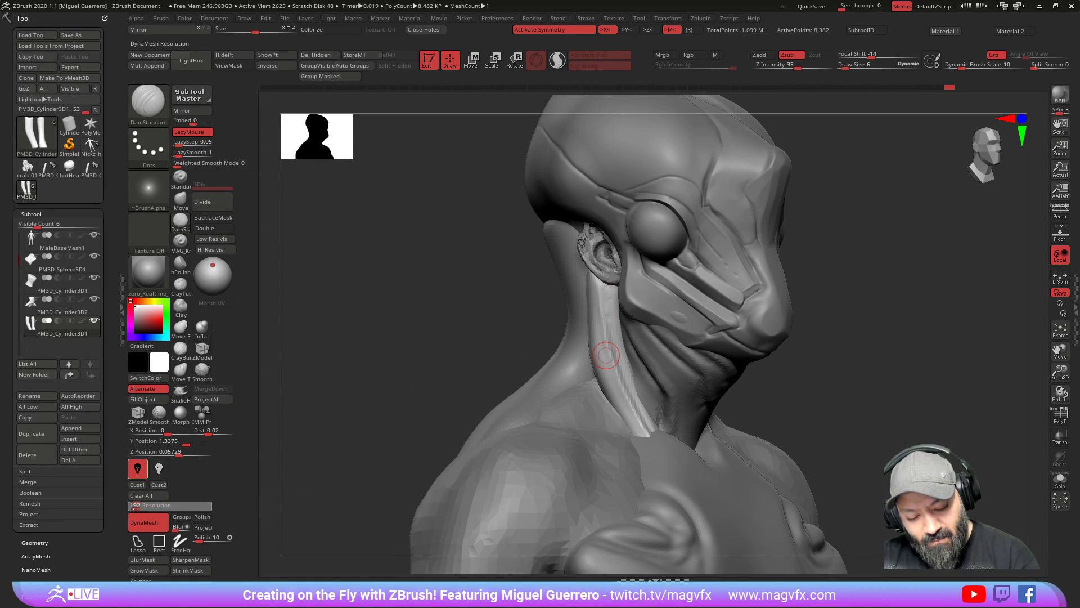
{"action": "type", "text": "24192"}
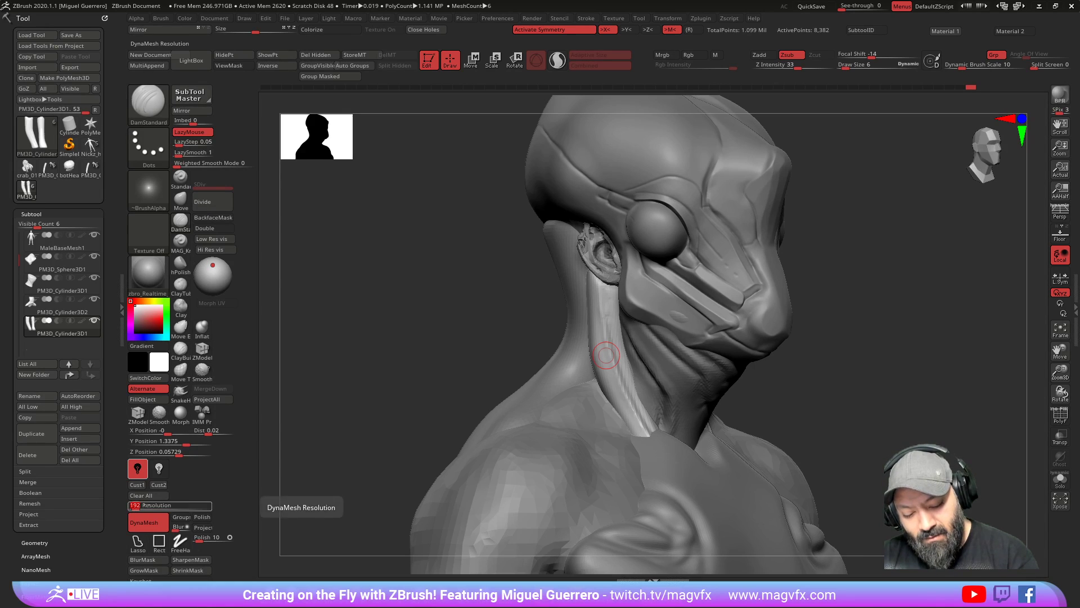
{"action": "left_click_drag", "start_coordinate": [410, 297], "coordinate": [443, 368], "text": "ctrl"}
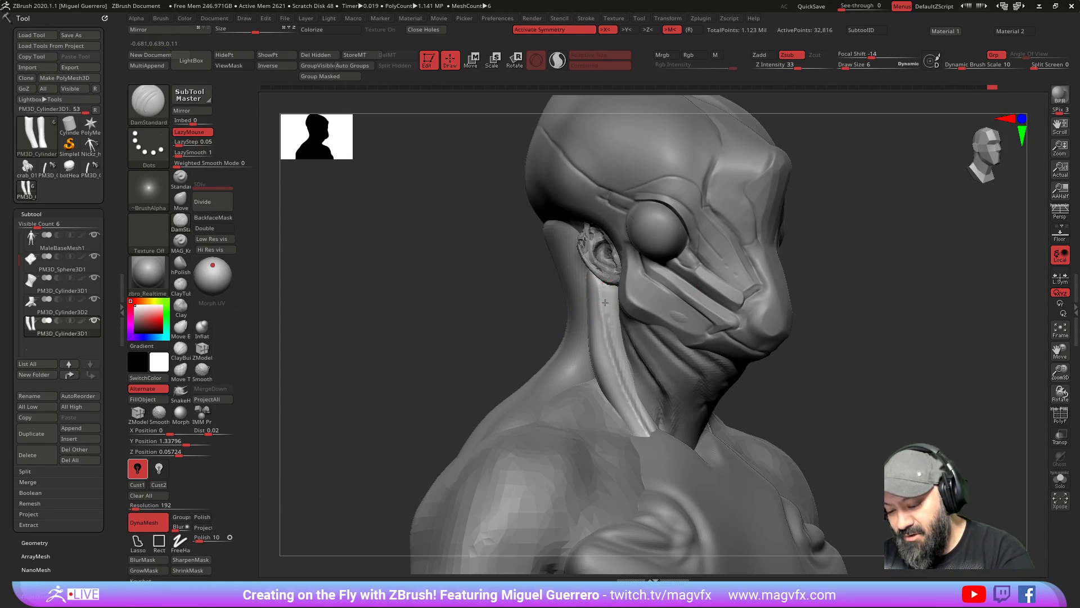
Step: Select the back neck piece, set its DynaMesh resolution to 224, and remesh it
{"action": "mouse_move", "coordinate": [501, 315]}
{"action": "left_mouse_down", "text": "shift"}
{"action": "mouse_move", "coordinate": [438, 315]}
{"action": "mouse_move", "coordinate": [475, 333]}
{"action": "mouse_move", "coordinate": [460, 316]}
{"action": "left_mouse_up", "text": "shift"}
{"action": "right_click_drag", "start_coordinate": [460, 316], "coordinate": [441, 296], "text": "ctrl"}
{"action": "left_click_drag", "start_coordinate": [441, 297], "coordinate": [511, 289]}
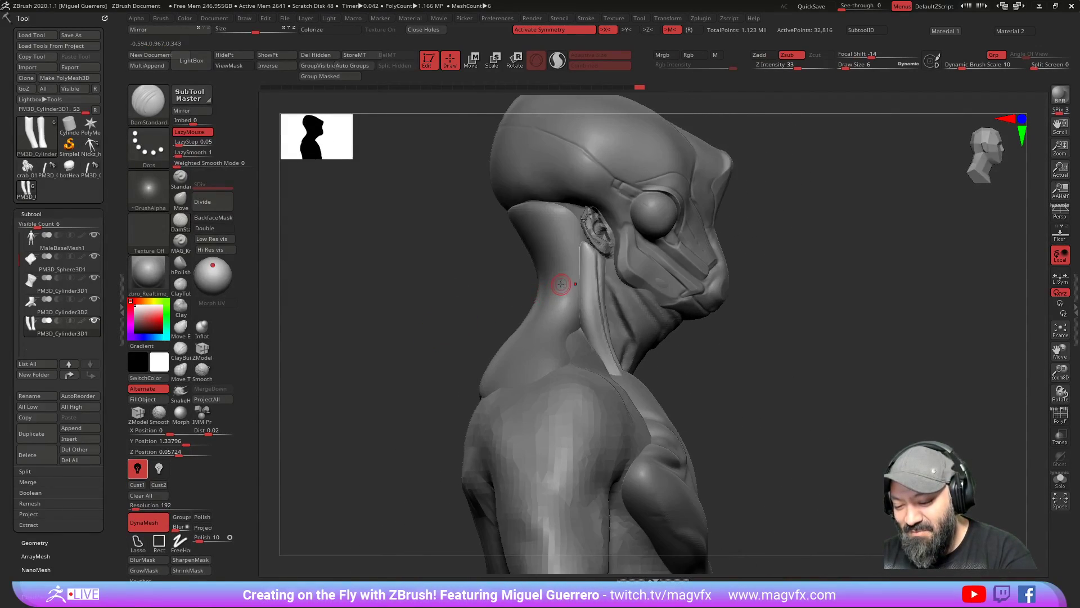
{"action": "left_click", "coordinate": [557, 280], "text": "alt"}
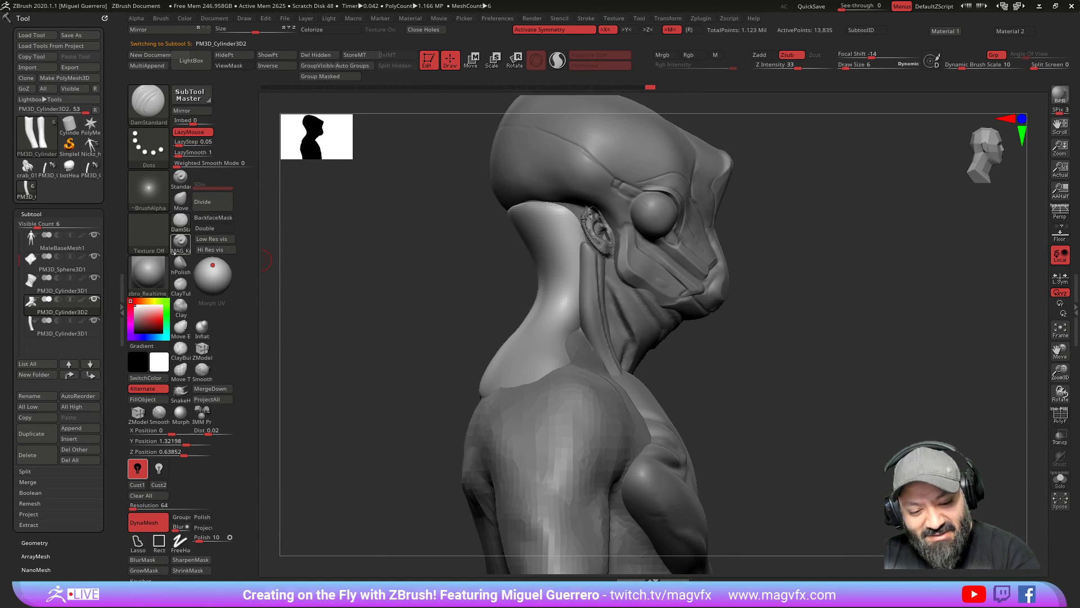
{"action": "left_click", "coordinate": [180, 306]}
{"action": "left_click_drag", "start_coordinate": [394, 253], "coordinate": [517, 242]}
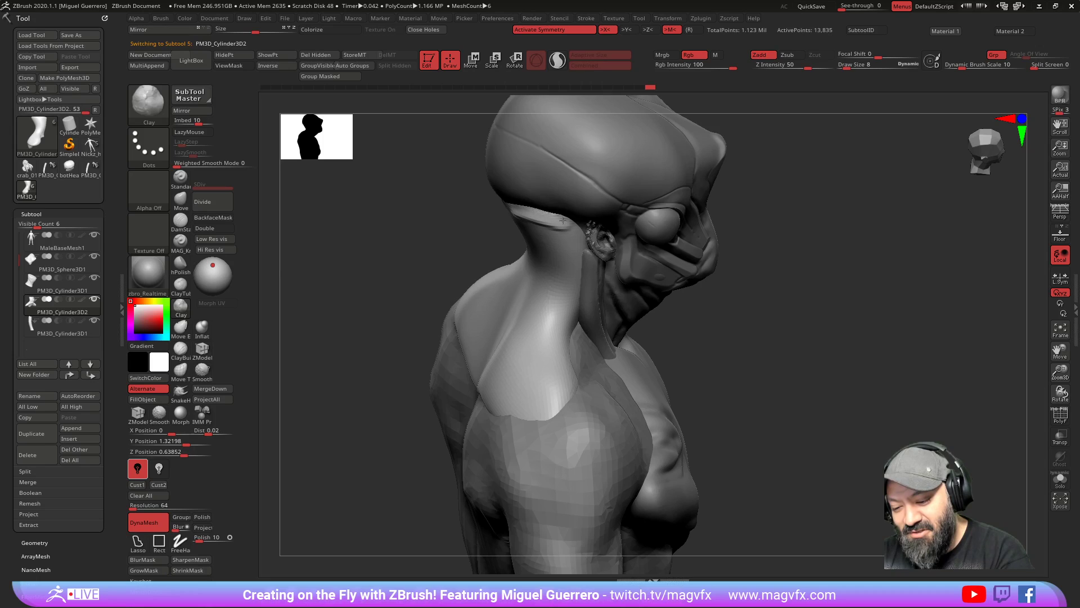
{"action": "mouse_move", "coordinate": [478, 248]}
{"action": "left_mouse_down"}
{"action": "mouse_move", "coordinate": [346, 317]}
{"action": "mouse_move", "coordinate": [390, 285]}
{"action": "left_mouse_up"}
{"action": "left_click", "coordinate": [180, 241]}
{"action": "left_click", "coordinate": [149, 505]}
{"action": "type", "text": "224"}
{"action": "key", "text": "Return"}
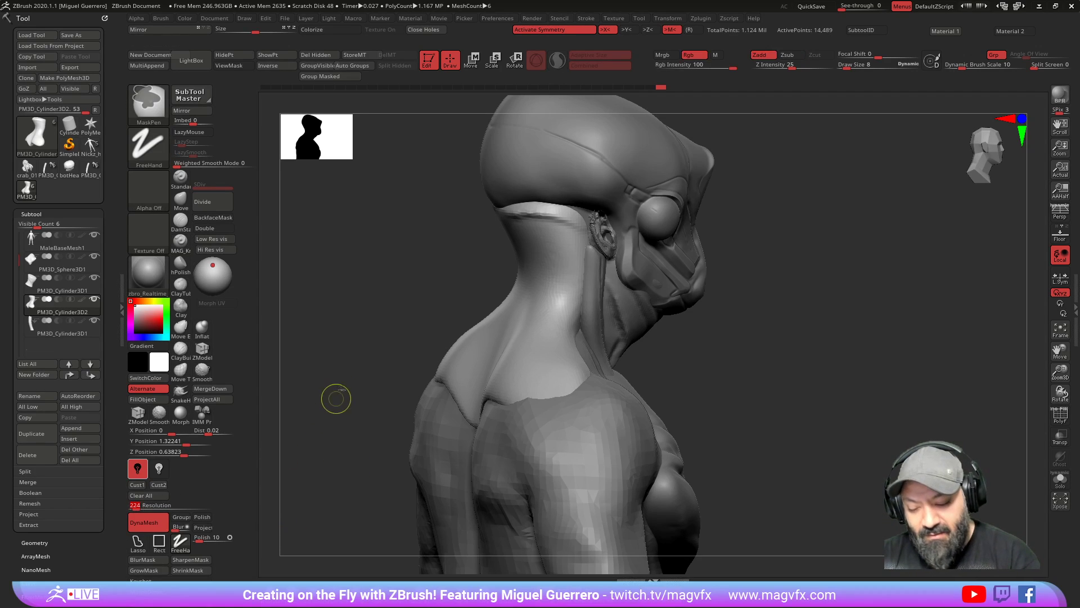
{"action": "left_click_drag", "start_coordinate": [356, 362], "coordinate": [443, 292]}
{"action": "left_click_drag", "start_coordinate": [541, 215], "coordinate": [499, 209], "text": "shift"}
{"action": "left_click_drag", "start_coordinate": [380, 229], "coordinate": [367, 264], "text": "ctrl"}
Step: Carve a long vertical crease down the side of the back neck piece with the DamStandard brush at Draw Size 8
{"action": "mouse_move", "coordinate": [439, 282]}
{"action": "left_mouse_down", "text": "alt"}
{"action": "mouse_move", "coordinate": [471, 293]}
{"action": "mouse_move", "coordinate": [410, 278]}
{"action": "left_mouse_up", "text": "alt"}
{"action": "key", "text": "space"}
{"action": "left_click_drag", "start_coordinate": [459, 334], "coordinate": [422, 332]}
{"action": "mouse_move", "coordinate": [392, 295]}
{"action": "left_mouse_down"}
{"action": "mouse_move", "coordinate": [433, 293]}
{"action": "mouse_move", "coordinate": [394, 284]}
{"action": "left_mouse_up"}
{"action": "left_click", "coordinate": [181, 221]}
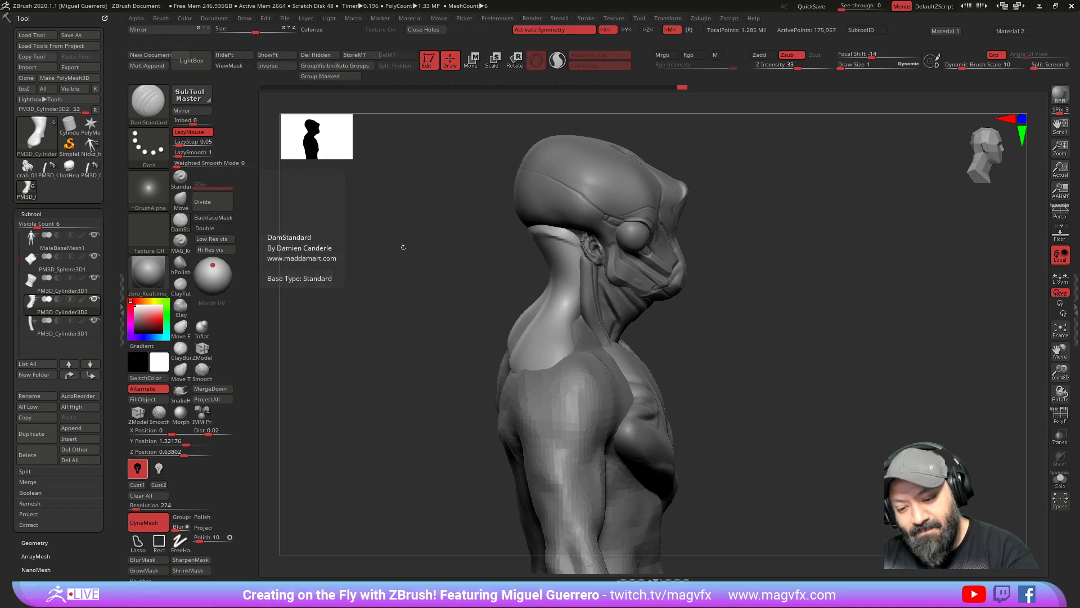
{"action": "left_click_drag", "start_coordinate": [501, 264], "coordinate": [534, 260]}
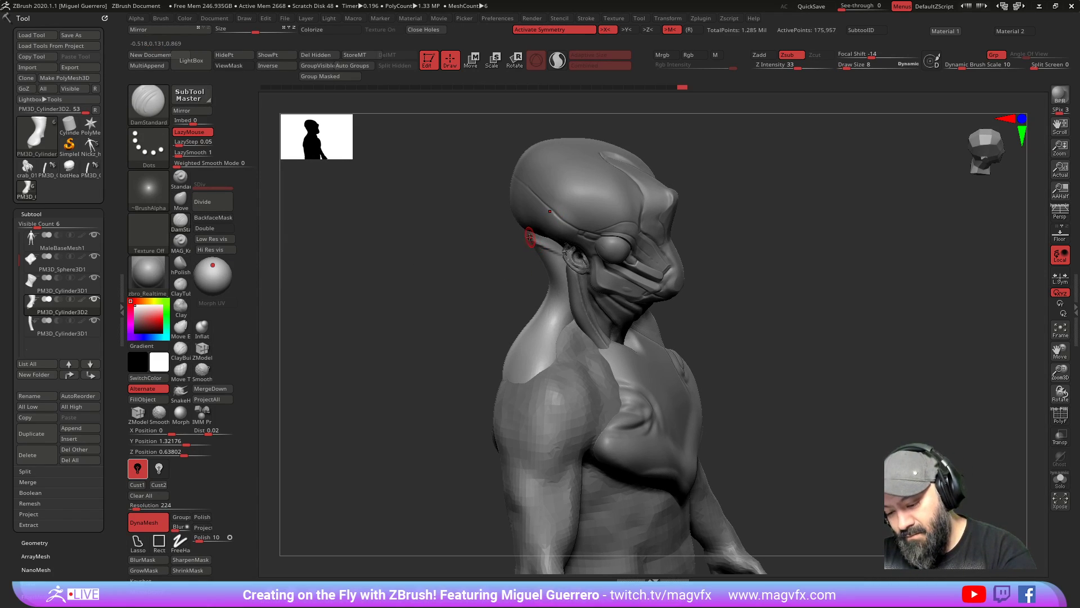
{"action": "left_click_drag", "start_coordinate": [444, 321], "coordinate": [473, 289]}
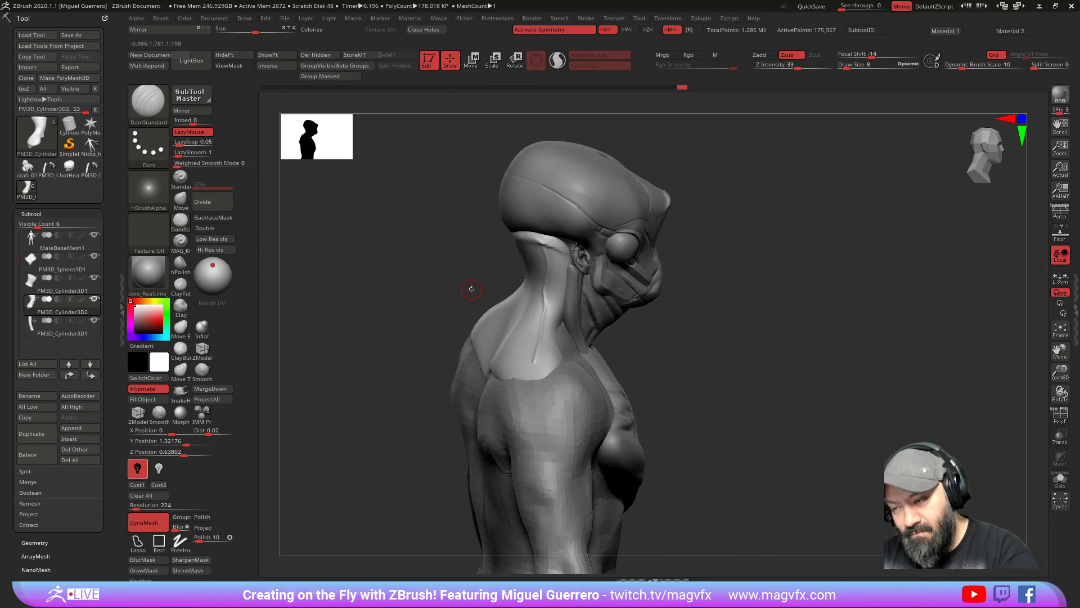
Step: Deepen and extend the creases behind the ear on the back neck piece with the DamStandard brush at Draw Size 10
{"action": "key", "text": "bracketright"}
{"action": "key", "text": "bracketright"}
{"action": "key", "text": "bracketright"}
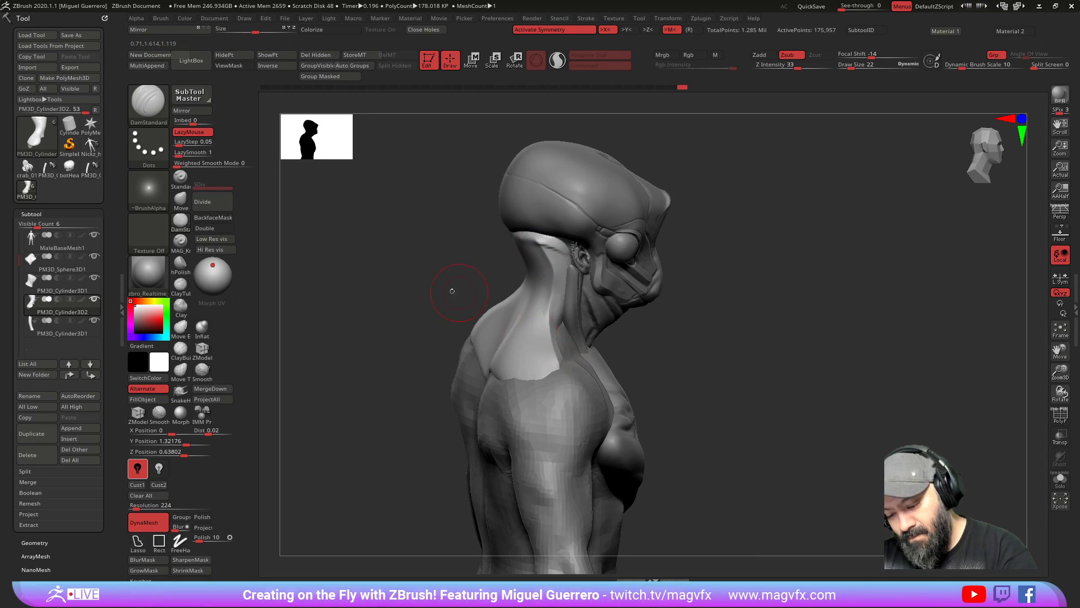
{"action": "left_click_drag", "start_coordinate": [458, 289], "coordinate": [451, 269]}
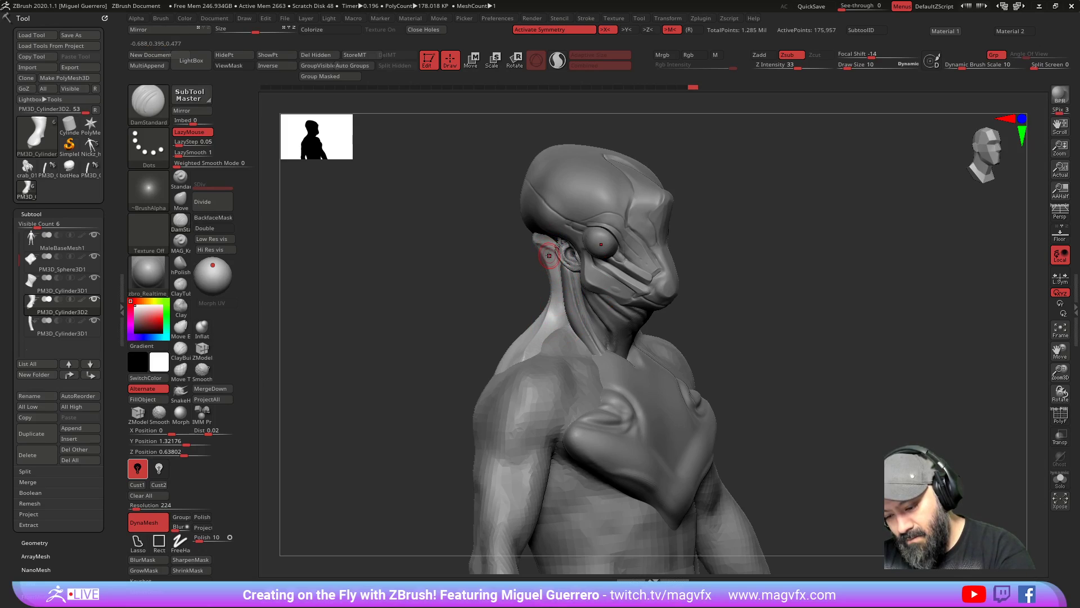
{"action": "left_click_drag", "start_coordinate": [554, 323], "coordinate": [557, 313]}
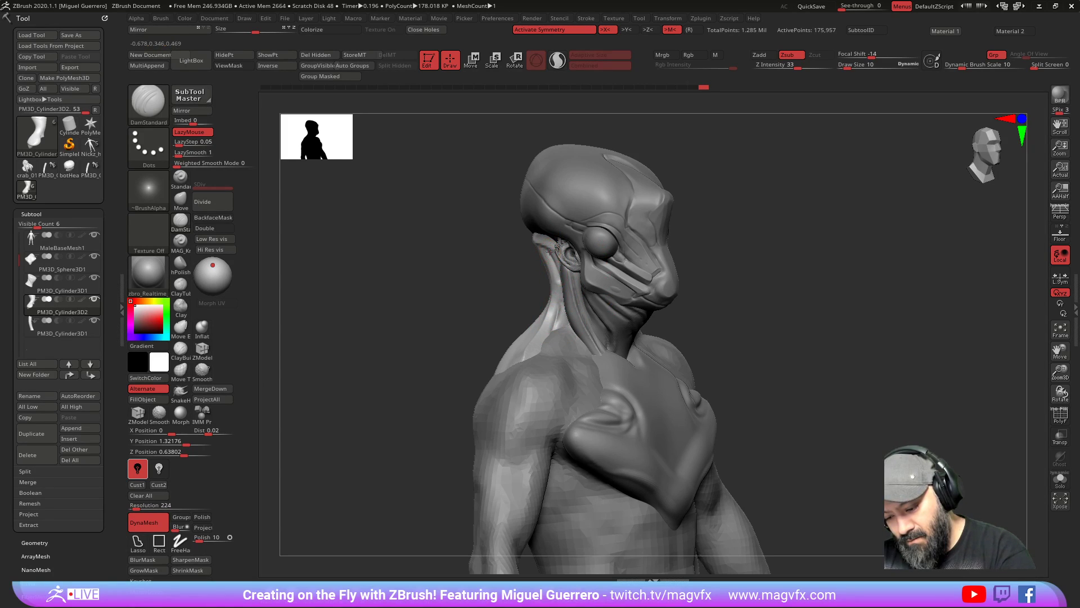
Step: Isolate the back neck piece, undo the last crease strokes, redo one of them, and show all subtools again
{"action": "left_click", "coordinate": [1060, 479]}
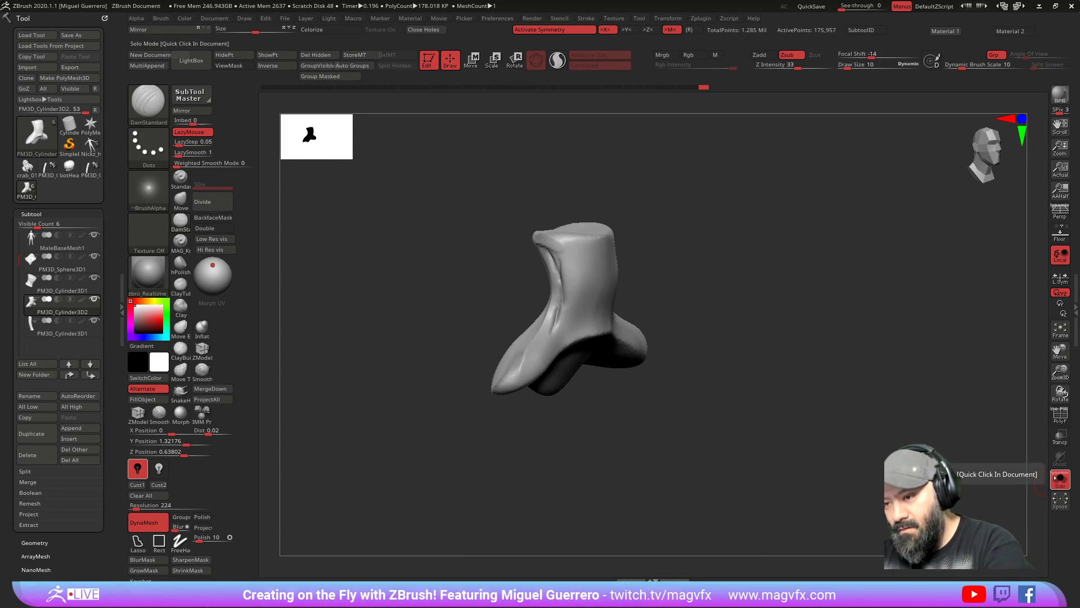
{"action": "key", "text": "ctrl+z"}
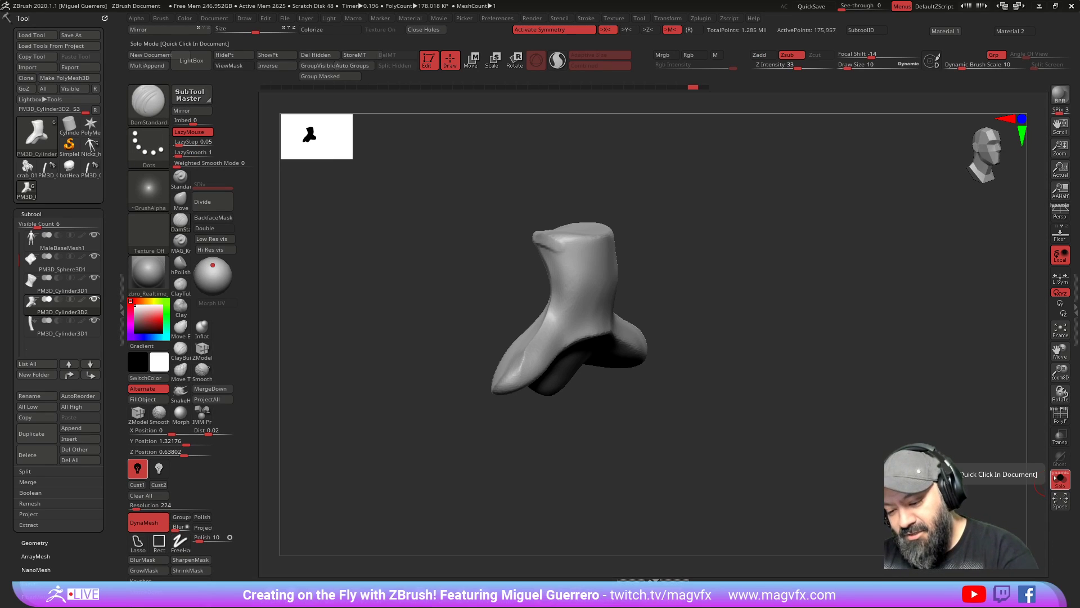
{"action": "key", "text": "ctrl+z"}
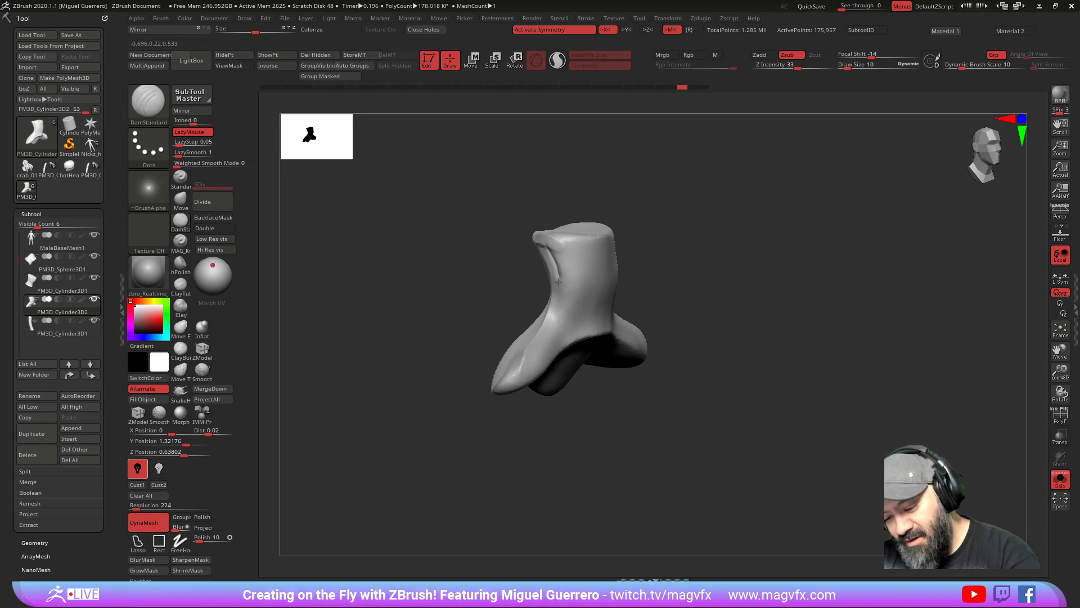
{"action": "right_click_drag", "start_coordinate": [550, 327], "coordinate": [494, 420]}
{"action": "key", "text": "ctrl+shift+z"}
{"action": "left_click", "coordinate": [1060, 478]}
{"action": "mouse_move", "coordinate": [472, 332]}
{"action": "right_mouse_down"}
{"action": "mouse_move", "coordinate": [401, 347]}
{"action": "mouse_move", "coordinate": [439, 372]}
{"action": "mouse_move", "coordinate": [453, 345]}
{"action": "mouse_move", "coordinate": [533, 309]}
{"action": "mouse_move", "coordinate": [468, 303]}
{"action": "right_mouse_up"}
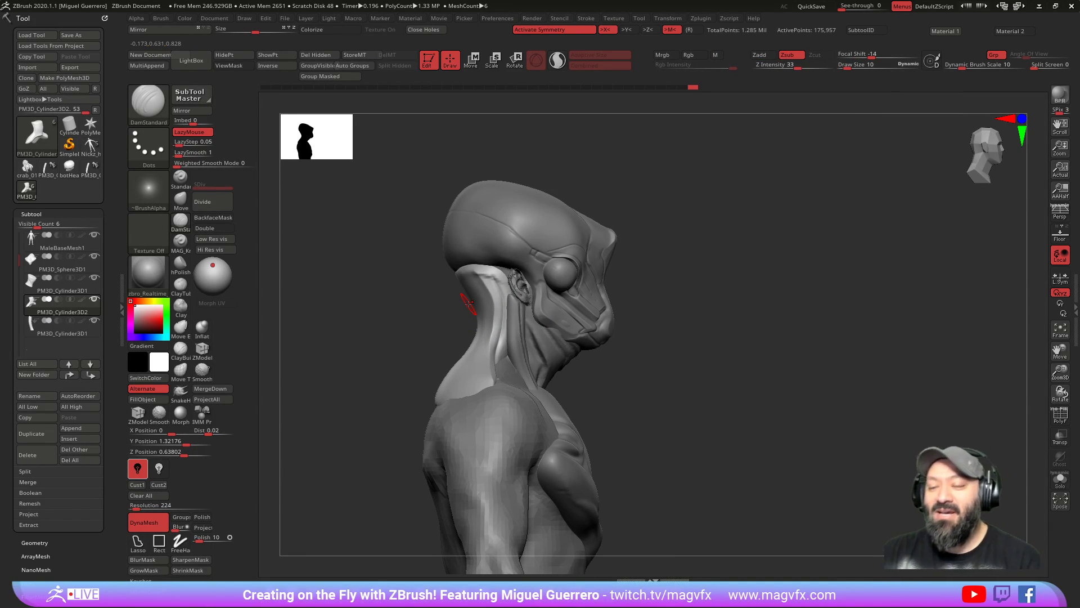
Step: Append a sphere as a new subtool to the body and select it for moving
{"action": "mouse_move", "coordinate": [468, 303]}
{"action": "right_mouse_down"}
{"action": "mouse_move", "coordinate": [361, 333]}
{"action": "mouse_move", "coordinate": [422, 345]}
{"action": "mouse_move", "coordinate": [541, 304]}
{"action": "right_mouse_up"}
{"action": "left_click", "coordinate": [540, 307], "text": "alt"}
{"action": "right_click_drag", "start_coordinate": [441, 319], "coordinate": [450, 341], "text": "alt"}
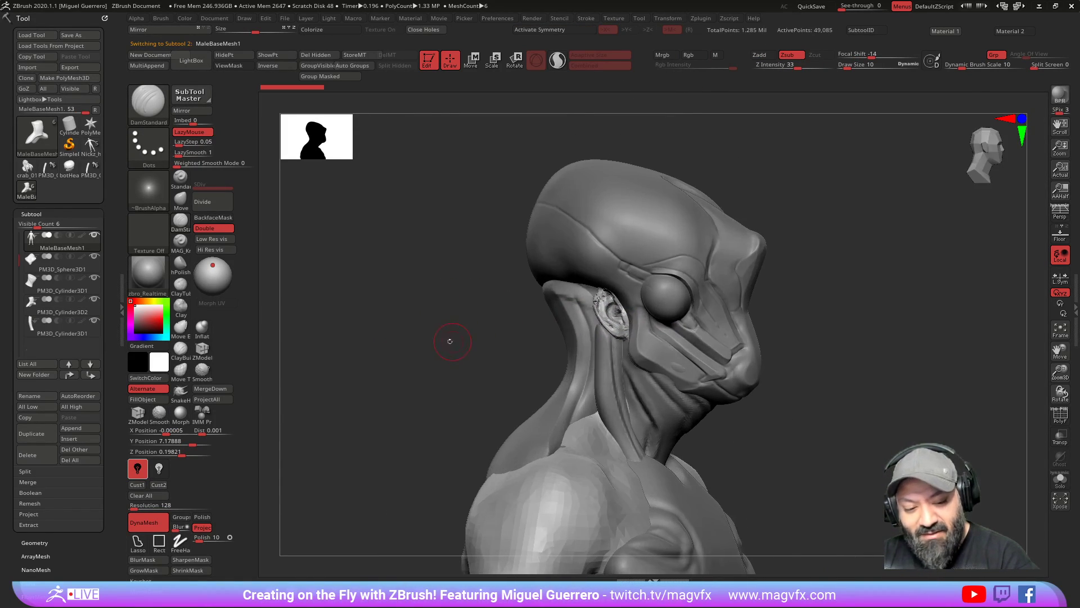
{"action": "left_click", "coordinate": [72, 428]}
{"action": "left_click", "coordinate": [90, 431]}
{"action": "right_click_drag", "start_coordinate": [546, 316], "coordinate": [558, 283]}
{"action": "key", "text": "w"}
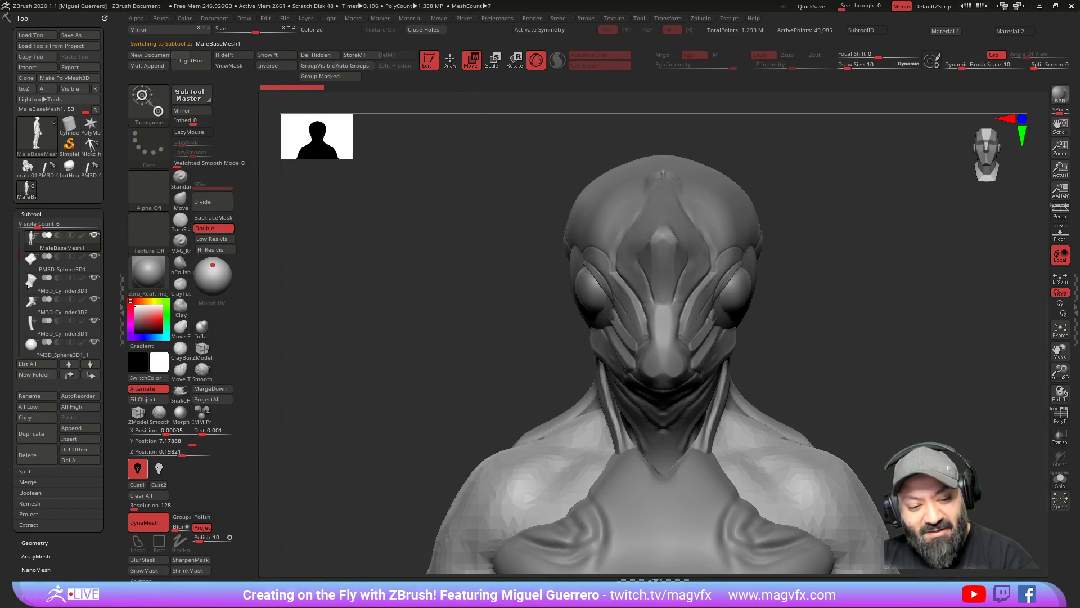
{"action": "left_click", "coordinate": [62, 349]}
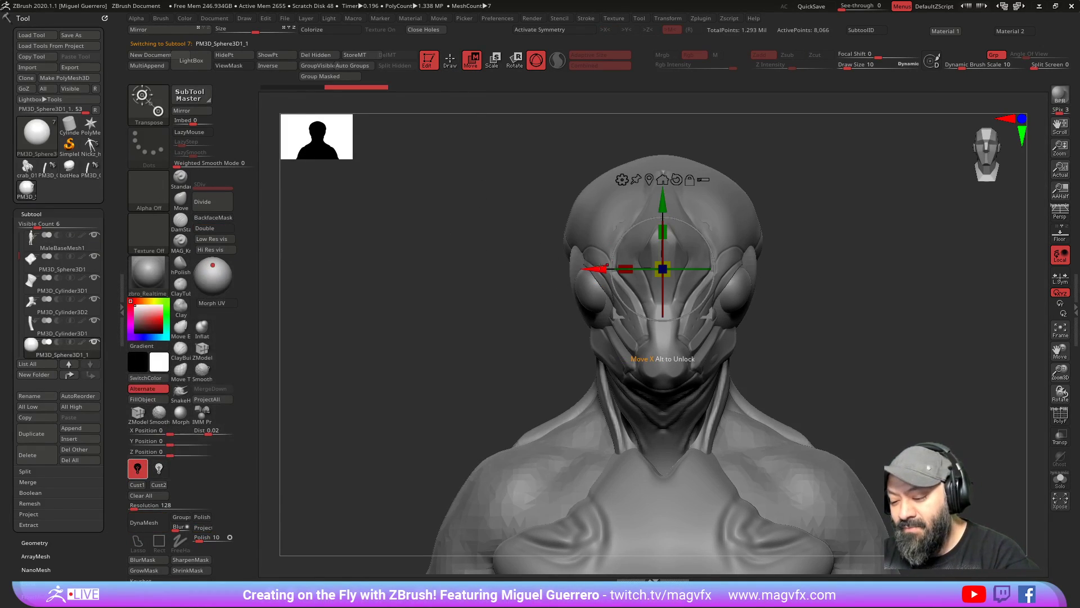
Step: Move the new sphere out to the side of the head so it sits over the ear, behind the eye
{"action": "left_click_drag", "start_coordinate": [600, 268], "coordinate": [519, 269]}
{"action": "left_click_drag", "start_coordinate": [601, 332], "coordinate": [604, 344]}
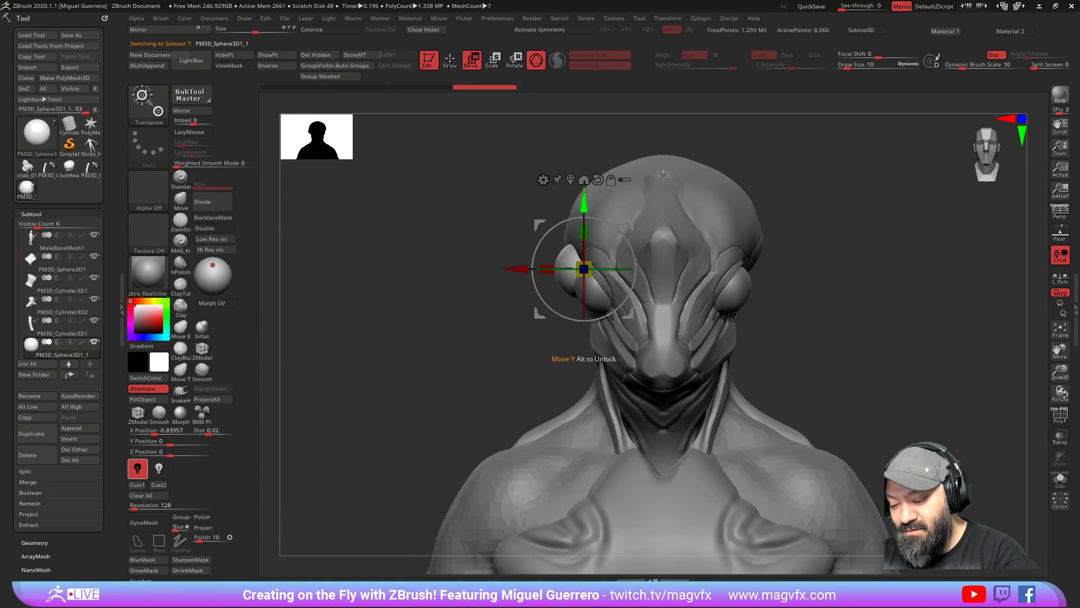
{"action": "left_click_drag", "start_coordinate": [584, 198], "coordinate": [584, 226]}
{"action": "left_click_drag", "start_coordinate": [506, 192], "coordinate": [568, 191], "text": "shift"}
{"action": "left_click_drag", "start_coordinate": [646, 294], "coordinate": [631, 289]}
{"action": "left_click_drag", "start_coordinate": [771, 315], "coordinate": [703, 320]}
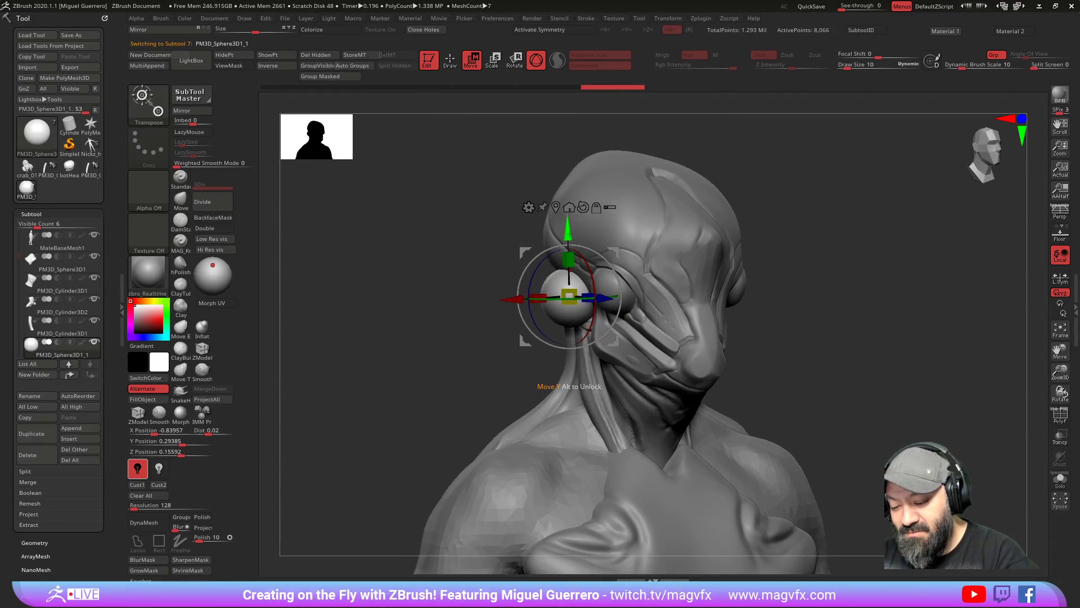
{"action": "left_click_drag", "start_coordinate": [569, 226], "coordinate": [570, 237]}
{"action": "left_click_drag", "start_coordinate": [780, 315], "coordinate": [838, 315]}
Step: Reshape the sphere over the ear into a tilted, flattened oval with the Move brush
{"action": "left_click", "coordinate": [450, 60]}
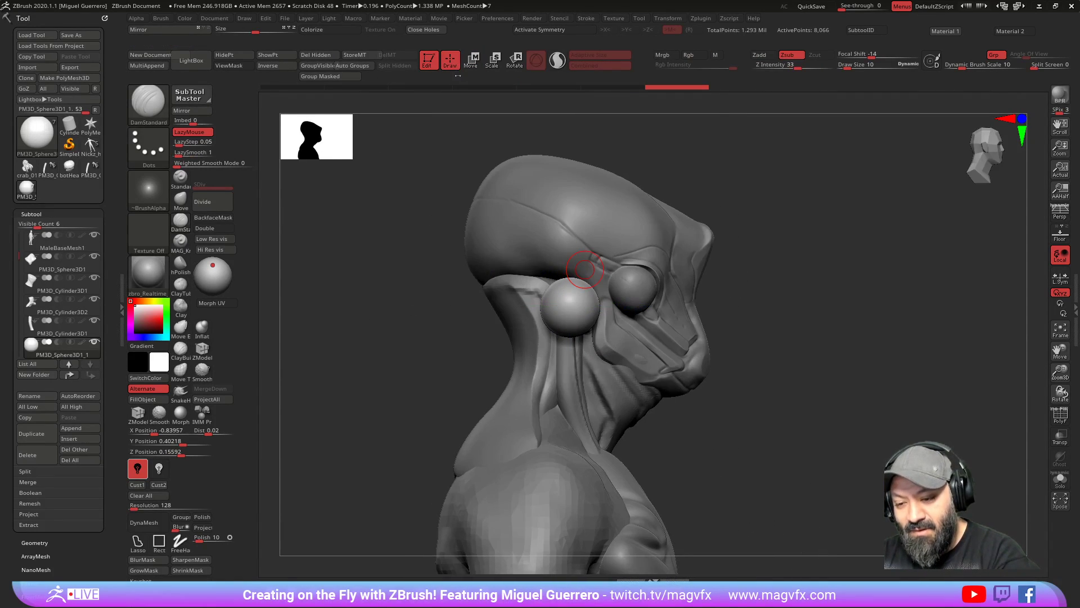
{"action": "left_click", "coordinate": [181, 200]}
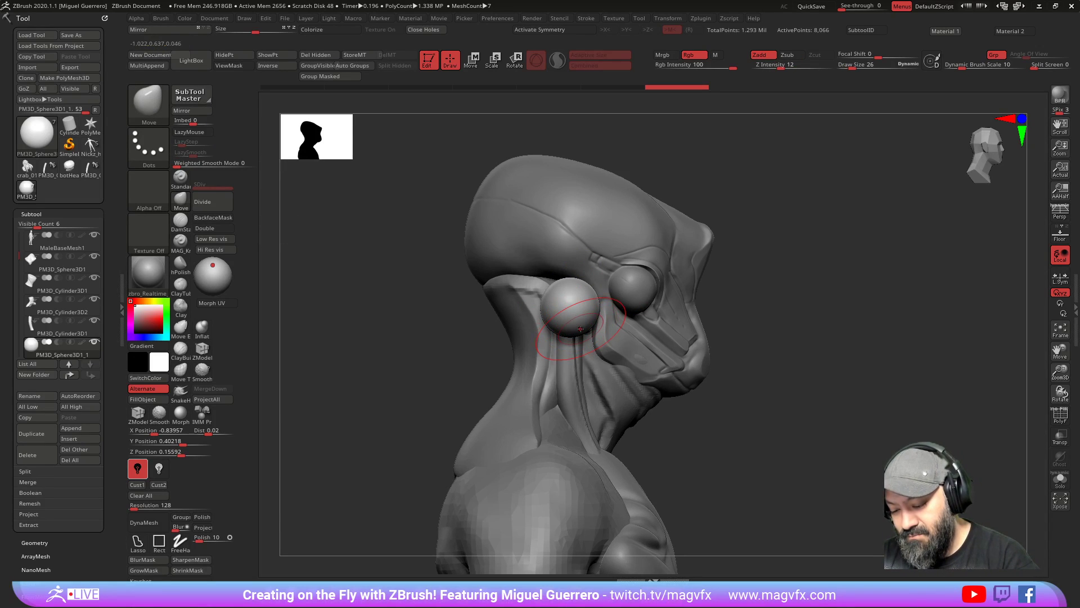
{"action": "left_click_drag", "start_coordinate": [591, 342], "coordinate": [575, 325]}
{"action": "left_click_drag", "start_coordinate": [526, 258], "coordinate": [525, 255]}
{"action": "left_click_drag", "start_coordinate": [567, 296], "coordinate": [562, 289]}
{"action": "left_click_drag", "start_coordinate": [450, 296], "coordinate": [403, 297]}
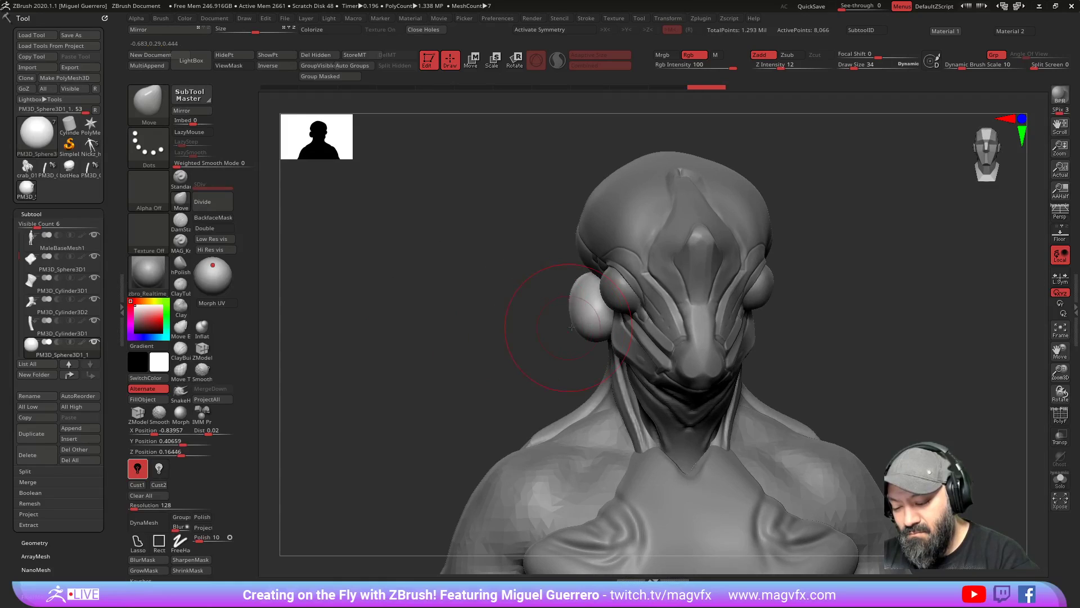
{"action": "left_click_drag", "start_coordinate": [589, 333], "coordinate": [596, 311]}
Step: Refine the oval's outline against the jaw and skull with the Move brush at Draw Size 26
{"action": "left_click_drag", "start_coordinate": [490, 323], "coordinate": [621, 316]}
{"action": "key", "text": "["}
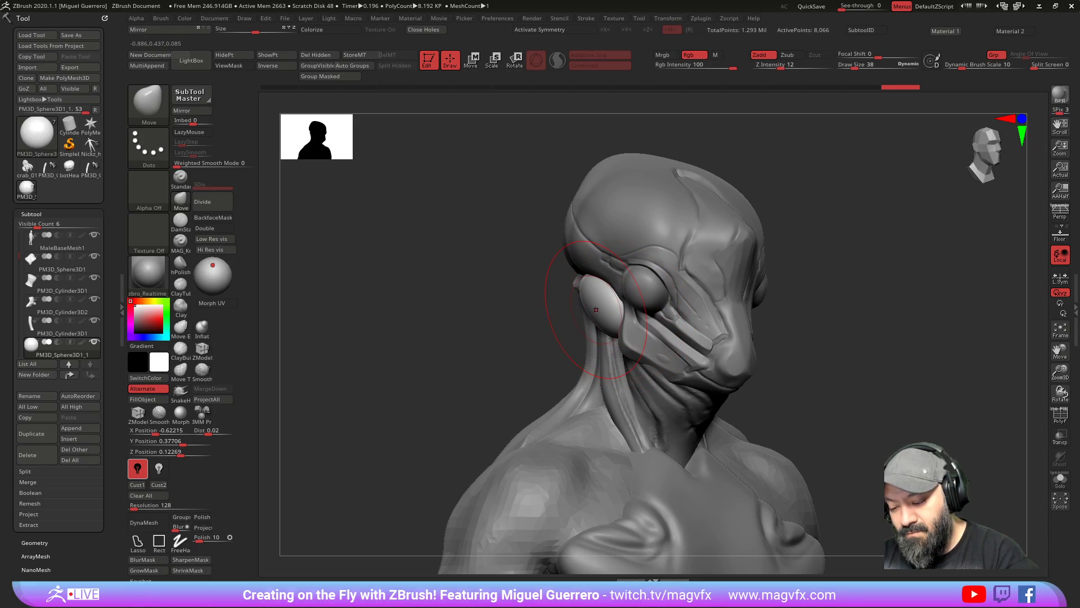
{"action": "right_click_drag", "start_coordinate": [568, 311], "coordinate": [611, 311]}
{"action": "key", "text": "["}
{"action": "left_click_drag", "start_coordinate": [618, 311], "coordinate": [615, 306]}
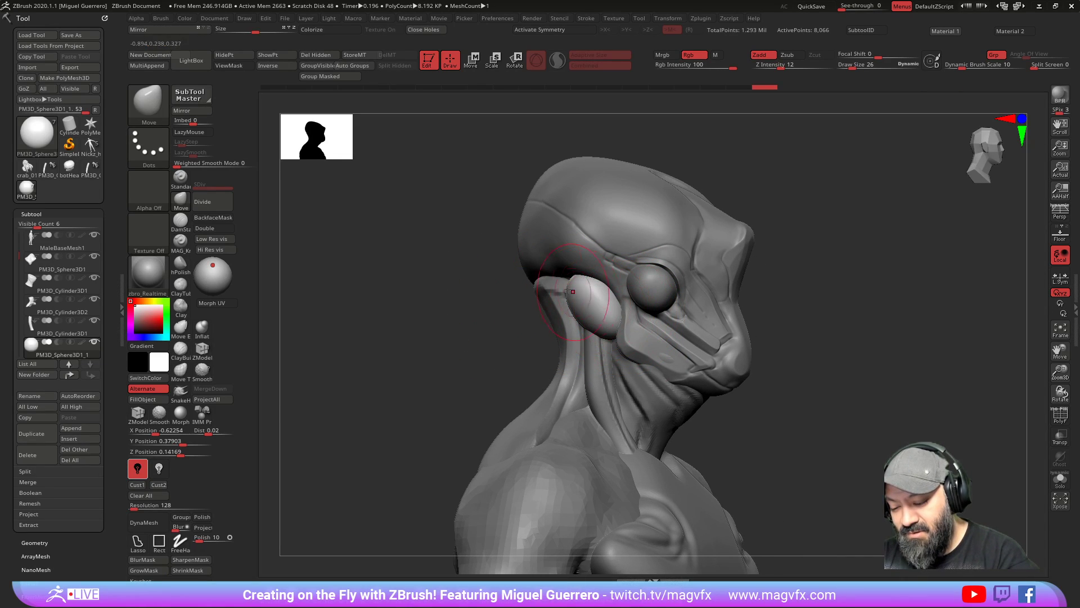
{"action": "mouse_move", "coordinate": [507, 264]}
{"action": "right_mouse_down"}
{"action": "mouse_move", "coordinate": [434, 283]}
{"action": "mouse_move", "coordinate": [388, 230]}
{"action": "right_mouse_up"}
Step: Switch the model's material to MAG_Red and frame the head from the side
{"action": "mouse_move", "coordinate": [473, 338]}
{"action": "right_mouse_down", "text": "alt"}
{"action": "mouse_move", "coordinate": [541, 373]}
{"action": "mouse_move", "coordinate": [427, 298]}
{"action": "mouse_move", "coordinate": [483, 343]}
{"action": "right_mouse_up", "text": "alt"}
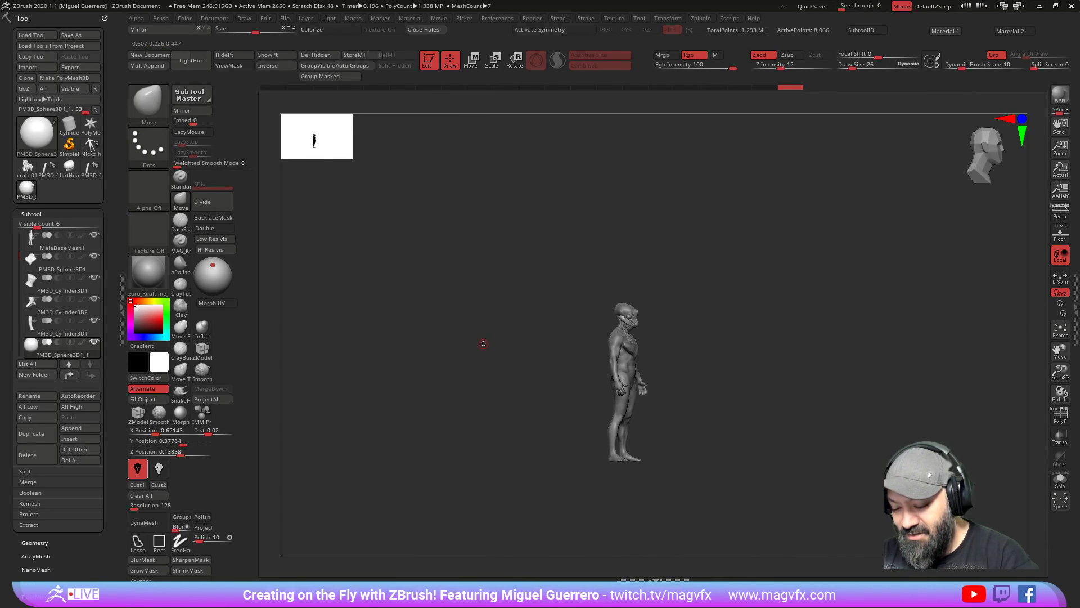
{"action": "left_click", "coordinate": [362, 593]}
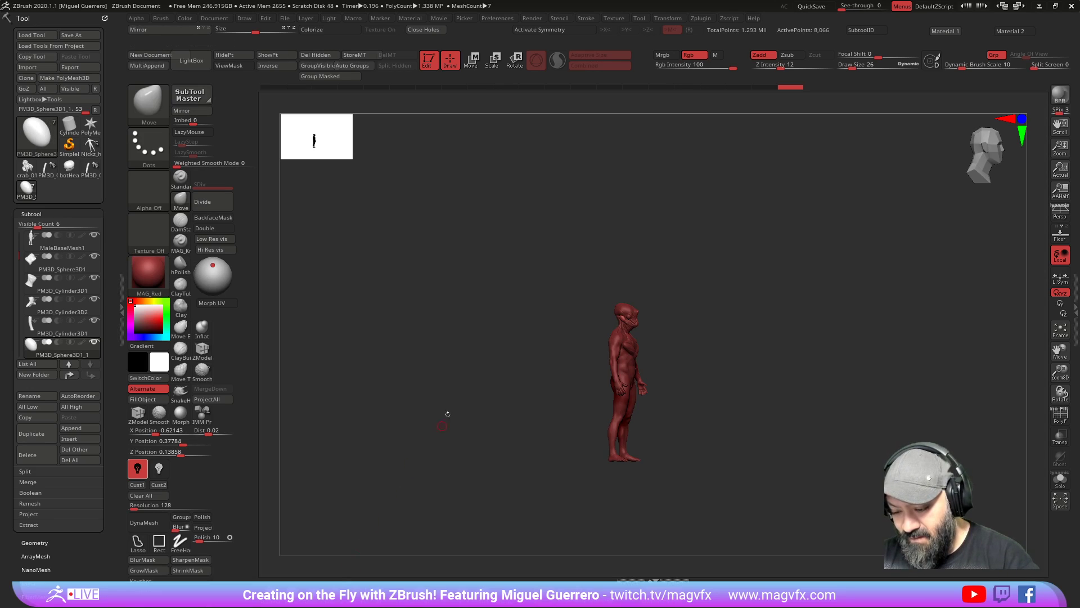
{"action": "mouse_move", "coordinate": [489, 316]}
{"action": "right_mouse_down", "text": "ctrl"}
{"action": "mouse_move", "coordinate": [492, 333]}
{"action": "mouse_move", "coordinate": [519, 332]}
{"action": "mouse_move", "coordinate": [603, 399]}
{"action": "right_mouse_up", "text": "ctrl"}
{"action": "mouse_move", "coordinate": [535, 314]}
{"action": "right_mouse_down", "text": "ctrl"}
{"action": "mouse_move", "coordinate": [569, 345]}
{"action": "mouse_move", "coordinate": [473, 337]}
{"action": "mouse_move", "coordinate": [457, 348]}
{"action": "mouse_move", "coordinate": [566, 343]}
{"action": "right_mouse_up", "text": "ctrl"}
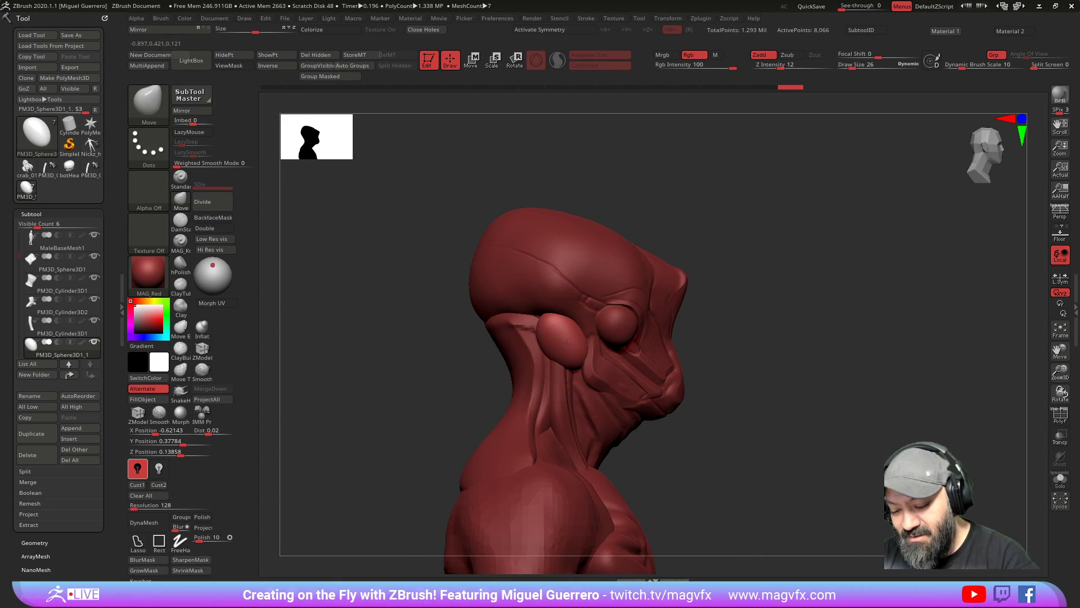
Step: Shift the oval over the ear slightly outward from the head, and return to sculpting with the Move brush
{"action": "right_click_drag", "start_coordinate": [412, 322], "coordinate": [441, 323]}
{"action": "key", "text": "w"}
{"action": "left_click_drag", "start_coordinate": [565, 340], "coordinate": [556, 326]}
{"action": "key", "text": "q"}
{"action": "right_click_drag", "start_coordinate": [556, 325], "coordinate": [394, 321]}
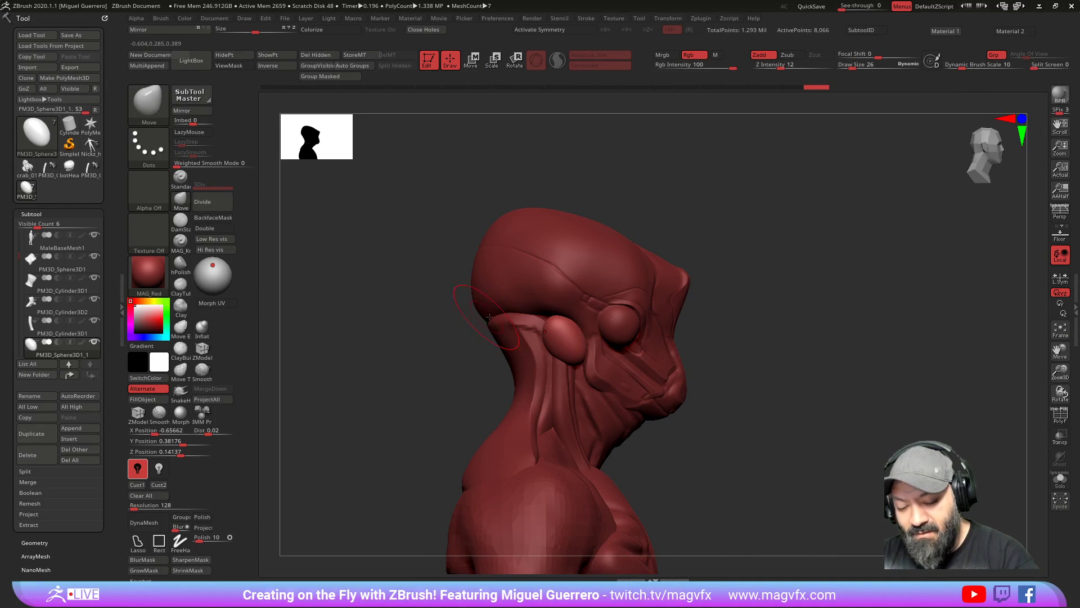
{"action": "left_click", "coordinate": [172, 217]}
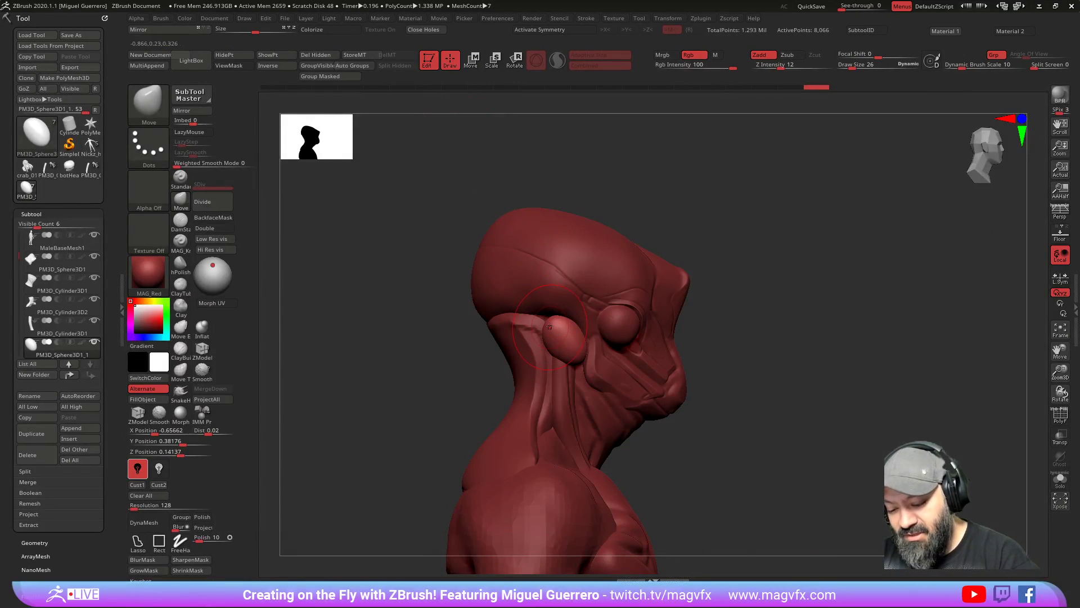
Step: Stretch the oval over the ear up and back beneath the skull with the Move brush, reducing Draw Size to 22, and smooth its lower end
{"action": "left_click_drag", "start_coordinate": [539, 318], "coordinate": [534, 310]}
{"action": "mouse_move", "coordinate": [577, 360]}
{"action": "left_mouse_down"}
{"action": "mouse_move", "coordinate": [566, 344]}
{"action": "mouse_move", "coordinate": [555, 353]}
{"action": "mouse_move", "coordinate": [529, 313]}
{"action": "left_mouse_up"}
{"action": "key", "text": "bracketleft"}
{"action": "right_click_drag", "start_coordinate": [501, 360], "coordinate": [546, 281]}
{"action": "mouse_move", "coordinate": [527, 312]}
{"action": "left_mouse_down"}
{"action": "mouse_move", "coordinate": [519, 304]}
{"action": "mouse_move", "coordinate": [523, 323]}
{"action": "mouse_move", "coordinate": [527, 314]}
{"action": "left_mouse_up"}
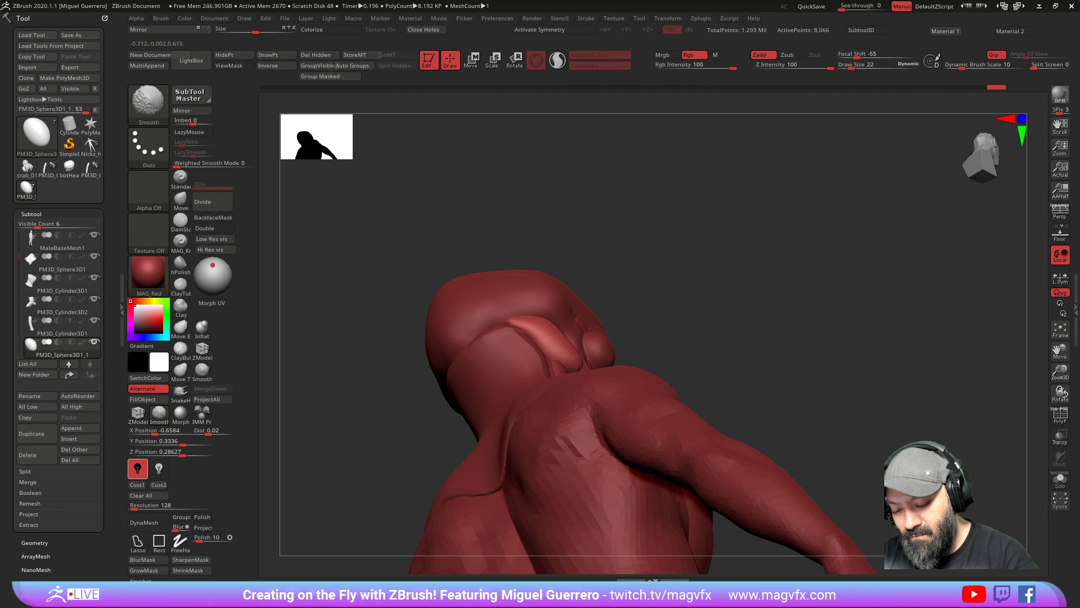
{"action": "left_click_drag", "start_coordinate": [573, 362], "coordinate": [575, 376], "text": "shift"}
{"action": "left_click_drag", "start_coordinate": [400, 293], "coordinate": [407, 333]}
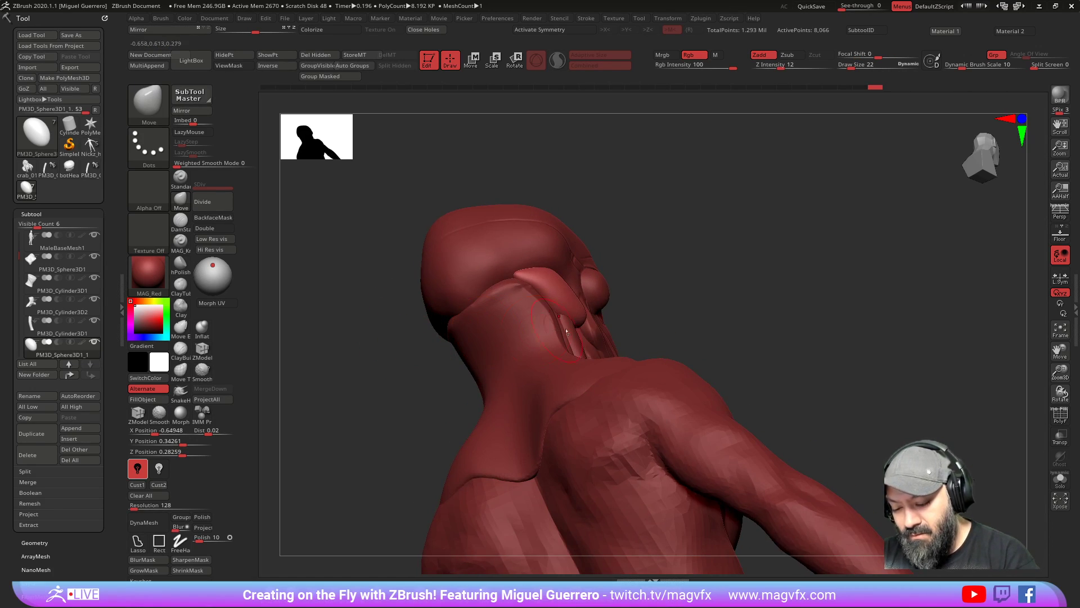
Step: Adjust the lower end of the ear oval with the Move brush at Draw Size 22 and smooth its surface from the side
{"action": "left_click_drag", "start_coordinate": [587, 355], "coordinate": [575, 317]}
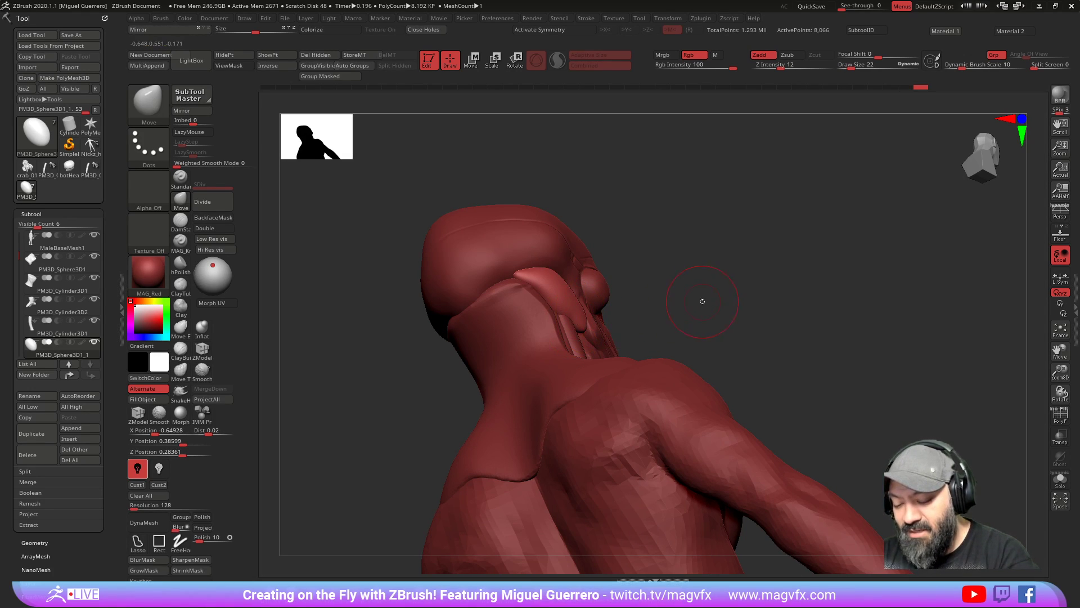
{"action": "left_click_drag", "start_coordinate": [702, 301], "coordinate": [427, 363]}
{"action": "key", "text": "shift"}
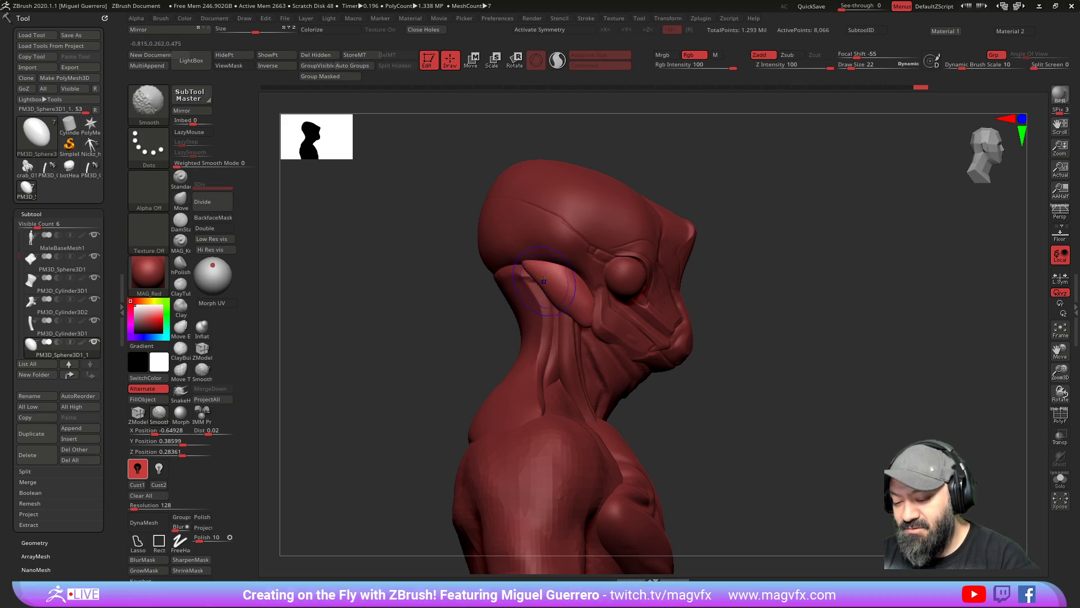
{"action": "left_click_drag", "start_coordinate": [578, 315], "coordinate": [580, 319], "text": "shift"}
{"action": "mouse_move", "coordinate": [449, 340]}
{"action": "left_mouse_down", "text": "shift"}
{"action": "mouse_move", "coordinate": [417, 340]}
{"action": "mouse_move", "coordinate": [462, 369]}
{"action": "mouse_move", "coordinate": [422, 345]}
{"action": "mouse_move", "coordinate": [445, 316]}
{"action": "mouse_move", "coordinate": [437, 309]}
{"action": "mouse_move", "coordinate": [495, 248]}
{"action": "mouse_move", "coordinate": [447, 276]}
{"action": "mouse_move", "coordinate": [474, 400]}
{"action": "left_mouse_up", "text": "shift"}
Step: Select the botHead01 subtool and reshape the skull's side contour above the eyes with the Move brush, working down to Draw Size 30
{"action": "left_click", "coordinate": [517, 226], "text": "alt"}
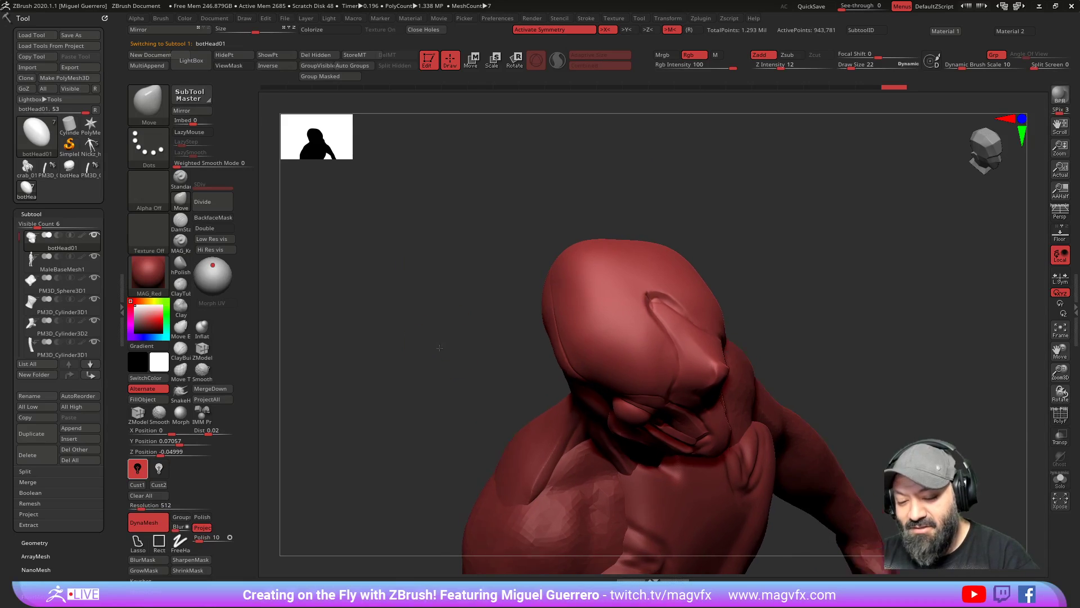
{"action": "left_click", "coordinate": [183, 202]}
{"action": "key", "text": "bracketright"}
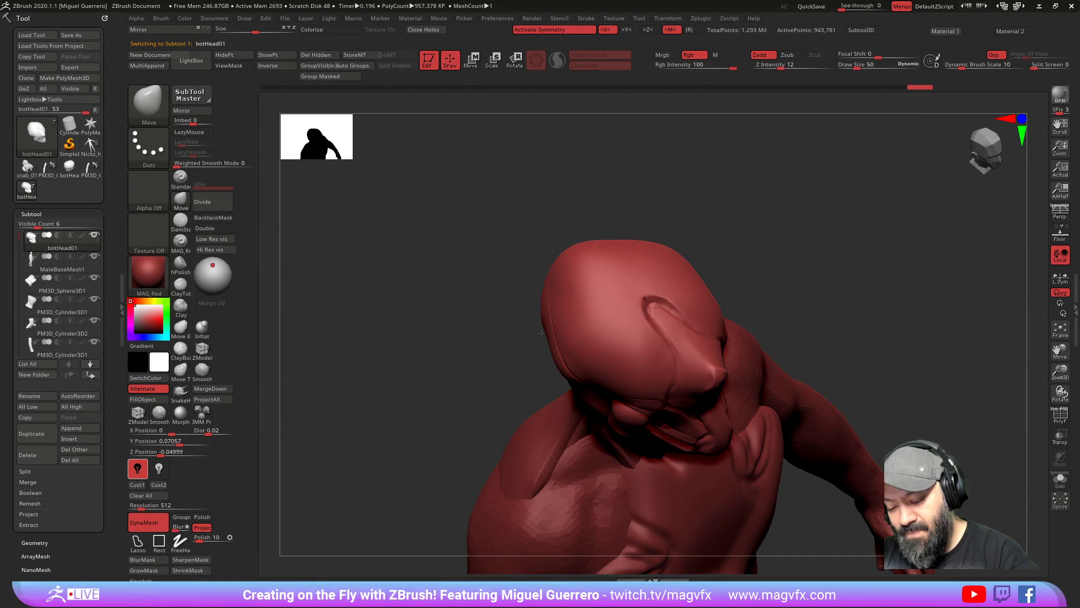
{"action": "mouse_move", "coordinate": [535, 338]}
{"action": "left_mouse_down"}
{"action": "mouse_move", "coordinate": [456, 308]}
{"action": "mouse_move", "coordinate": [362, 374]}
{"action": "mouse_move", "coordinate": [414, 351]}
{"action": "mouse_move", "coordinate": [457, 282]}
{"action": "mouse_move", "coordinate": [453, 399]}
{"action": "mouse_move", "coordinate": [453, 363]}
{"action": "mouse_move", "coordinate": [418, 380]}
{"action": "mouse_move", "coordinate": [421, 364]}
{"action": "left_mouse_up"}
{"action": "key", "text": "bracketleft"}
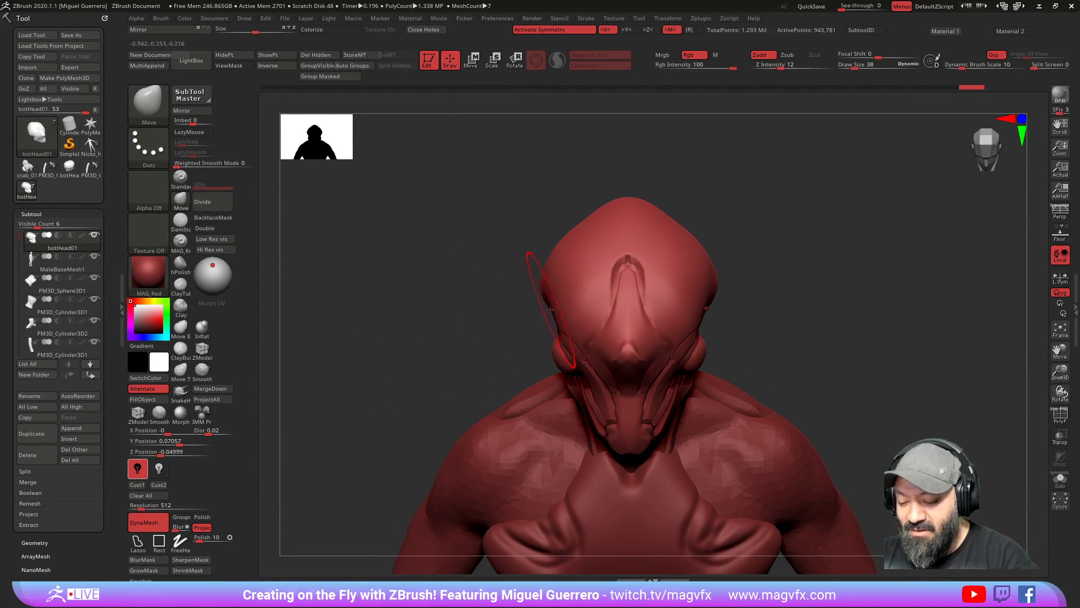
{"action": "left_click_drag", "start_coordinate": [525, 317], "coordinate": [556, 323]}
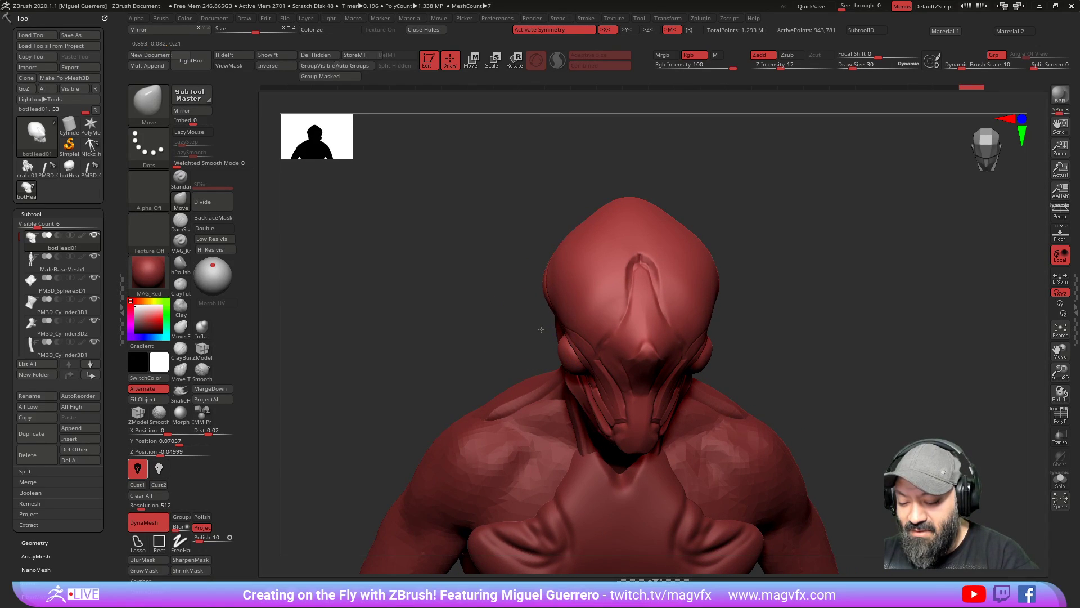
{"action": "left_click_drag", "start_coordinate": [542, 325], "coordinate": [541, 322]}
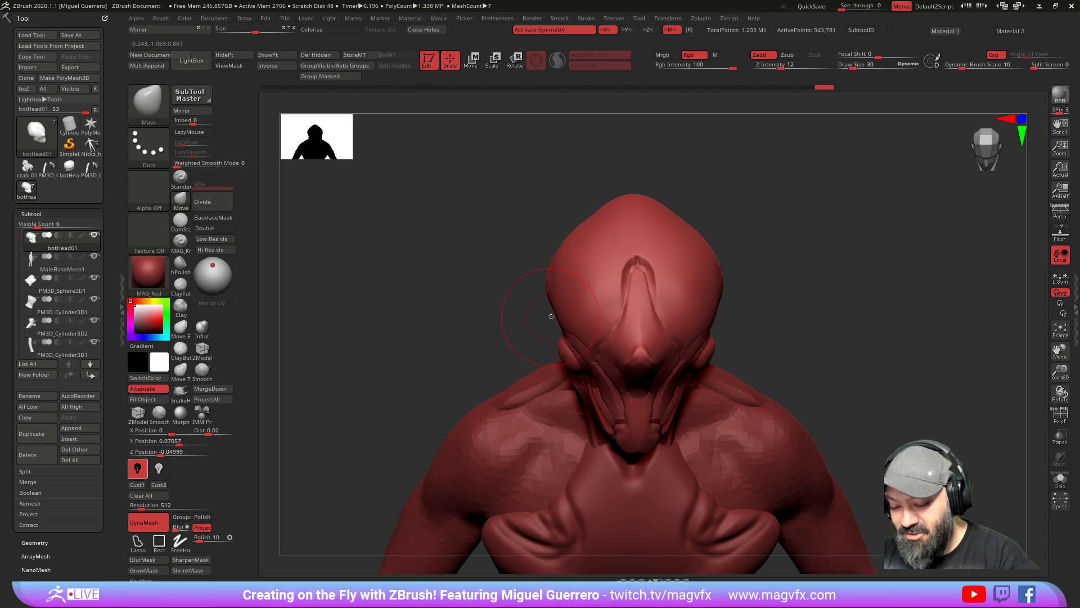
Step: Refine the skull edge and crease behind the eye with the Move brush, reducing Draw Size from 22 to 5
{"action": "left_click_drag", "start_coordinate": [550, 310], "coordinate": [552, 316]}
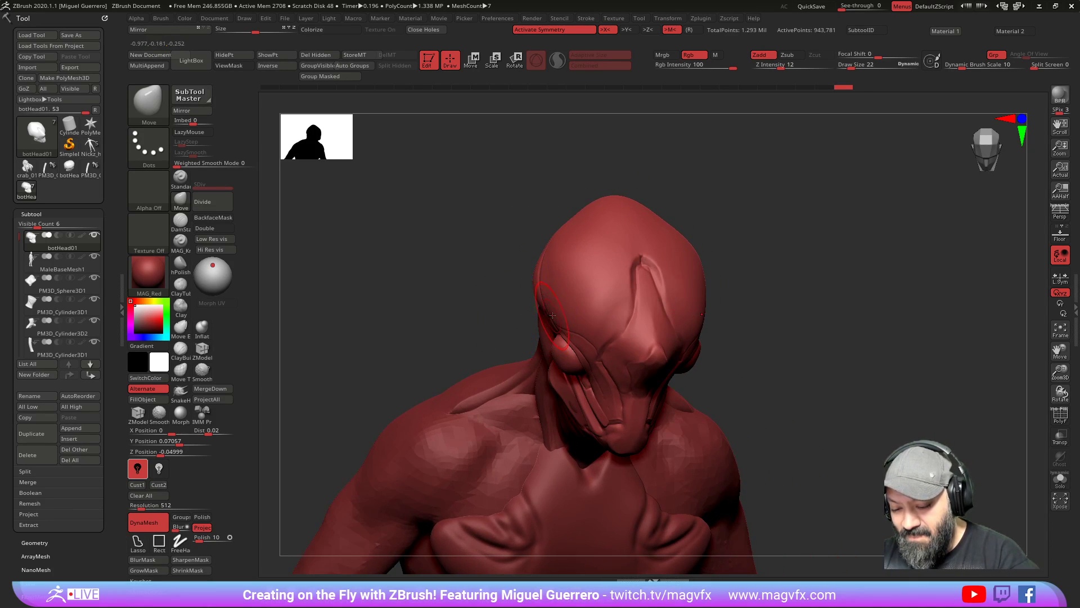
{"action": "left_click_drag", "start_coordinate": [522, 279], "coordinate": [577, 313]}
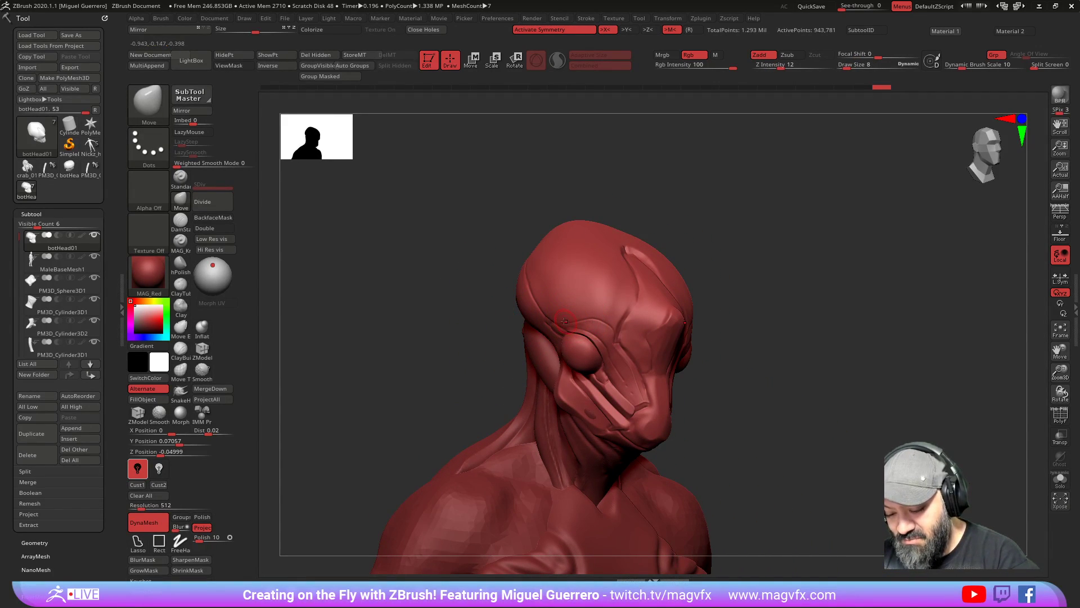
{"action": "key", "text": "shift"}
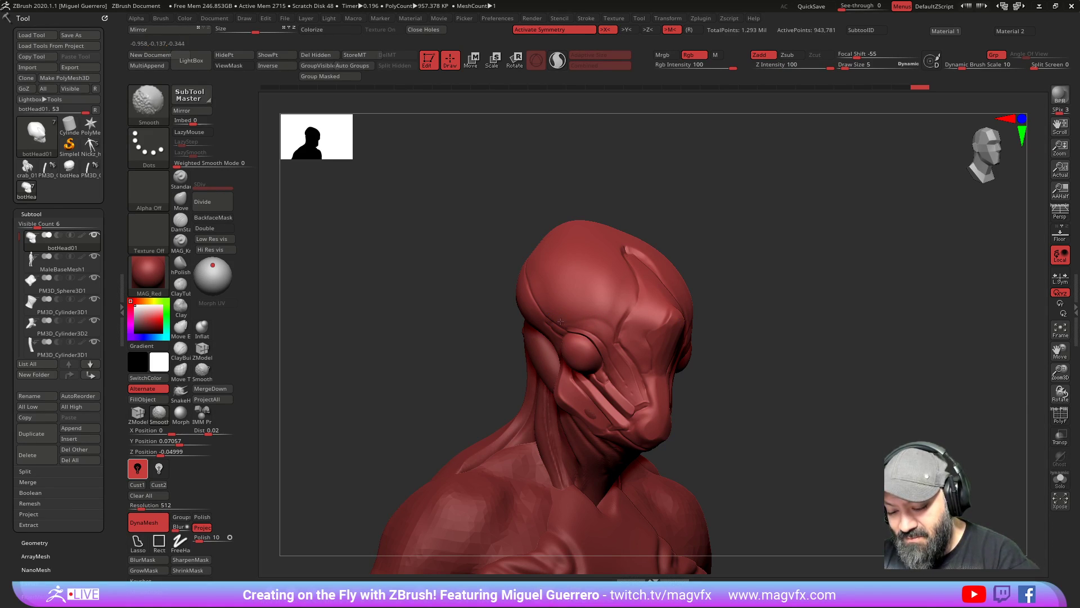
{"action": "mouse_move", "coordinate": [428, 337]}
{"action": "left_mouse_down", "text": "shift"}
{"action": "mouse_move", "coordinate": [415, 335]}
{"action": "mouse_move", "coordinate": [416, 373]}
{"action": "mouse_move", "coordinate": [436, 321]}
{"action": "mouse_move", "coordinate": [422, 354]}
{"action": "mouse_move", "coordinate": [427, 323]}
{"action": "mouse_move", "coordinate": [445, 356]}
{"action": "mouse_move", "coordinate": [398, 359]}
{"action": "left_mouse_up", "text": "shift"}
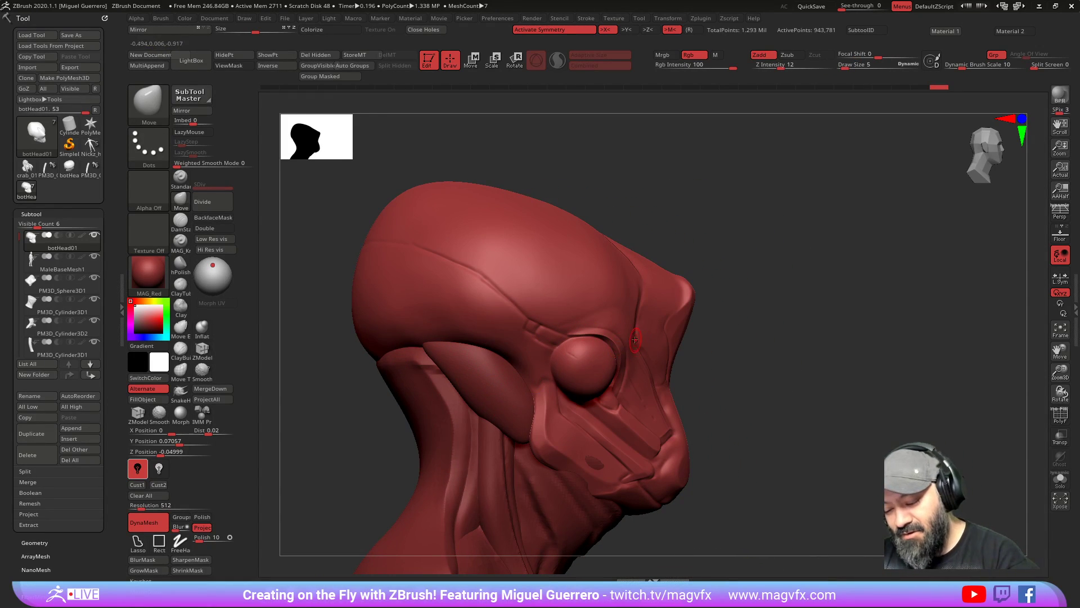
Step: Paint a tapered mask on the temple from the skull crease over the eye to its front corner, refining the tips at Draw Size 3
{"action": "key", "text": "ctrl"}
{"action": "left_click_drag", "start_coordinate": [608, 314], "coordinate": [495, 273], "text": "ctrl"}
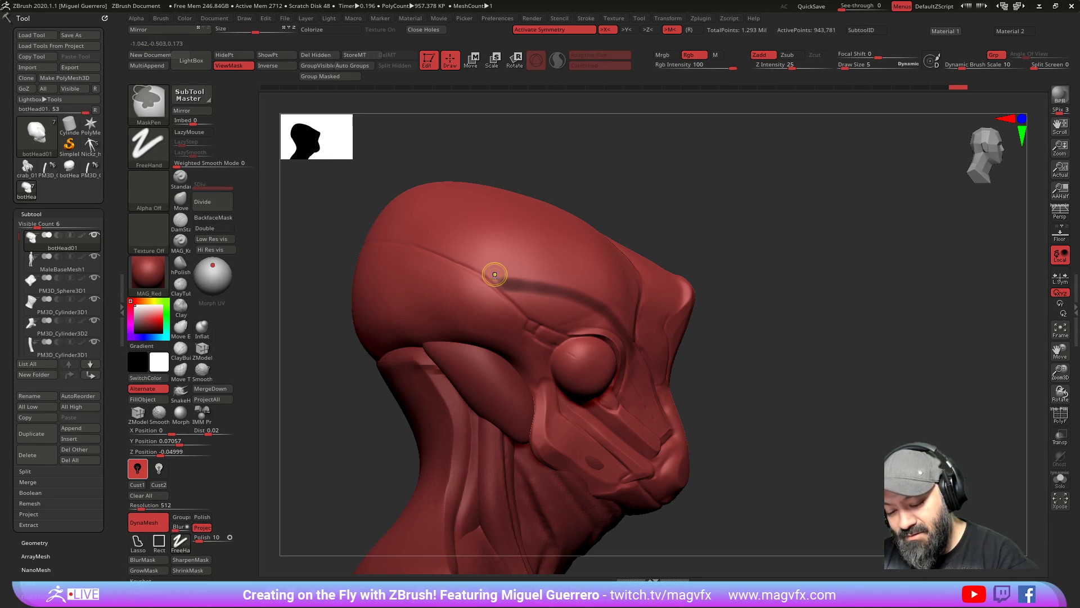
{"action": "mouse_move", "coordinate": [533, 310]}
{"action": "left_mouse_down", "text": "ctrl"}
{"action": "mouse_move", "coordinate": [562, 328]}
{"action": "mouse_move", "coordinate": [604, 325]}
{"action": "mouse_move", "coordinate": [543, 304]}
{"action": "mouse_move", "coordinate": [562, 298]}
{"action": "mouse_move", "coordinate": [531, 300]}
{"action": "left_mouse_up", "text": "ctrl"}
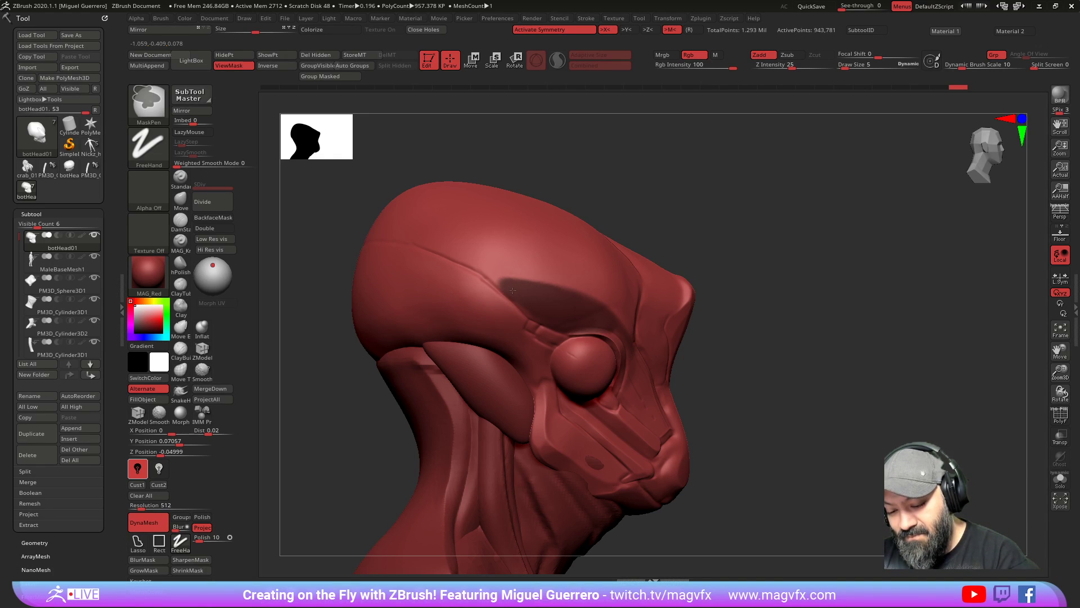
{"action": "left_click_drag", "start_coordinate": [350, 357], "coordinate": [601, 321]}
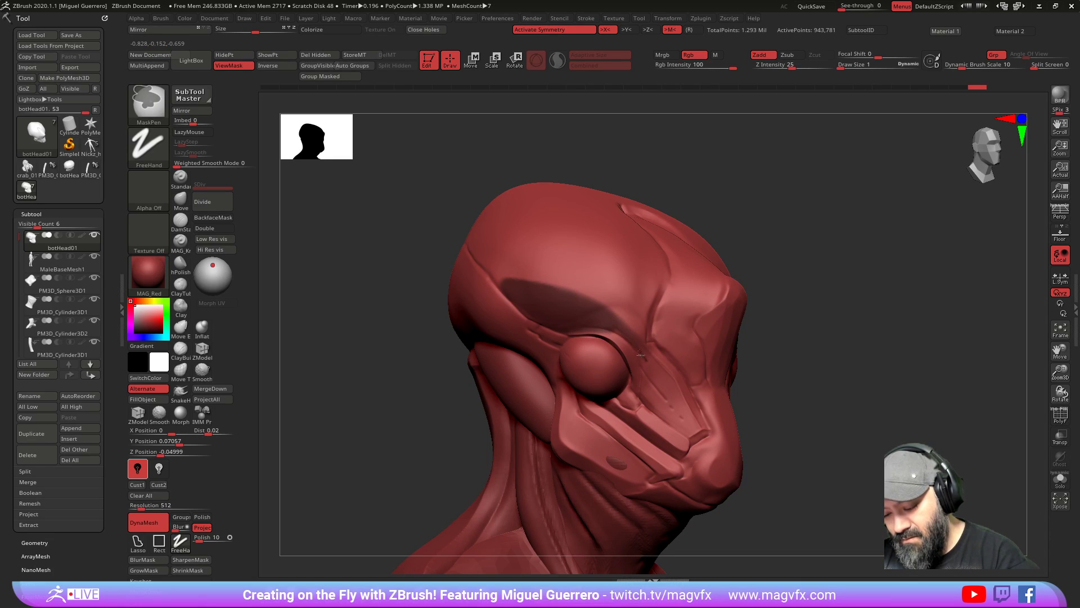
{"action": "key", "text": "]"}
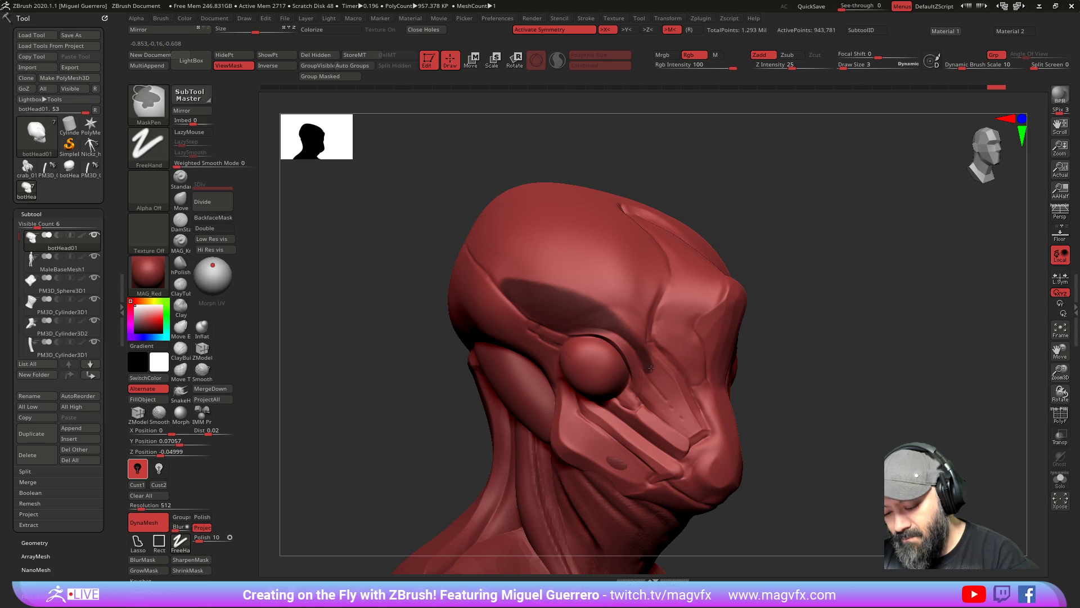
{"action": "left_click_drag", "start_coordinate": [504, 284], "coordinate": [499, 281], "text": "ctrl"}
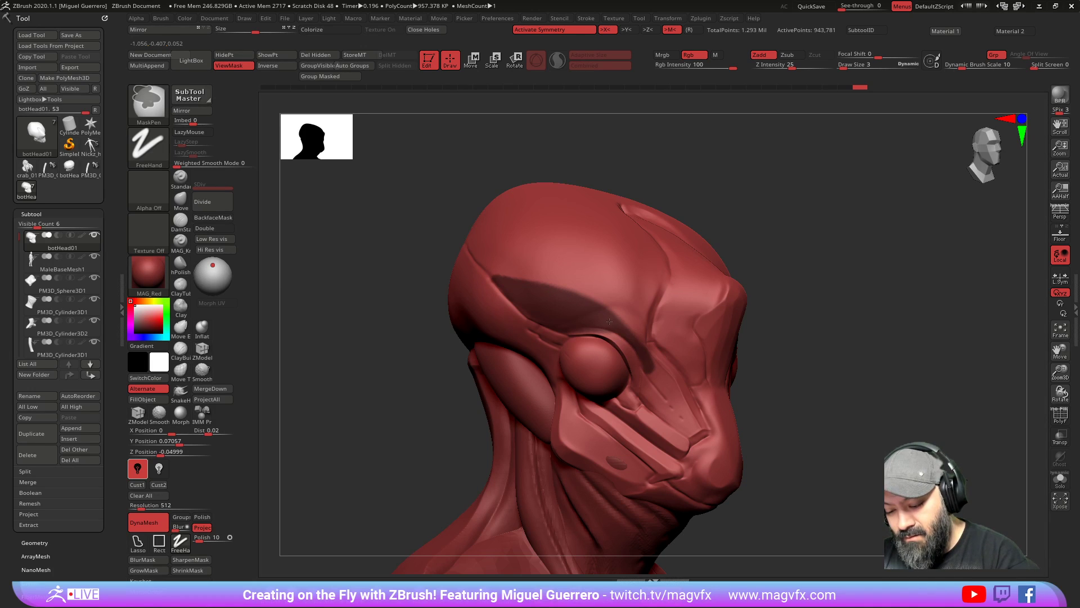
{"action": "left_click_drag", "start_coordinate": [379, 369], "coordinate": [375, 390]}
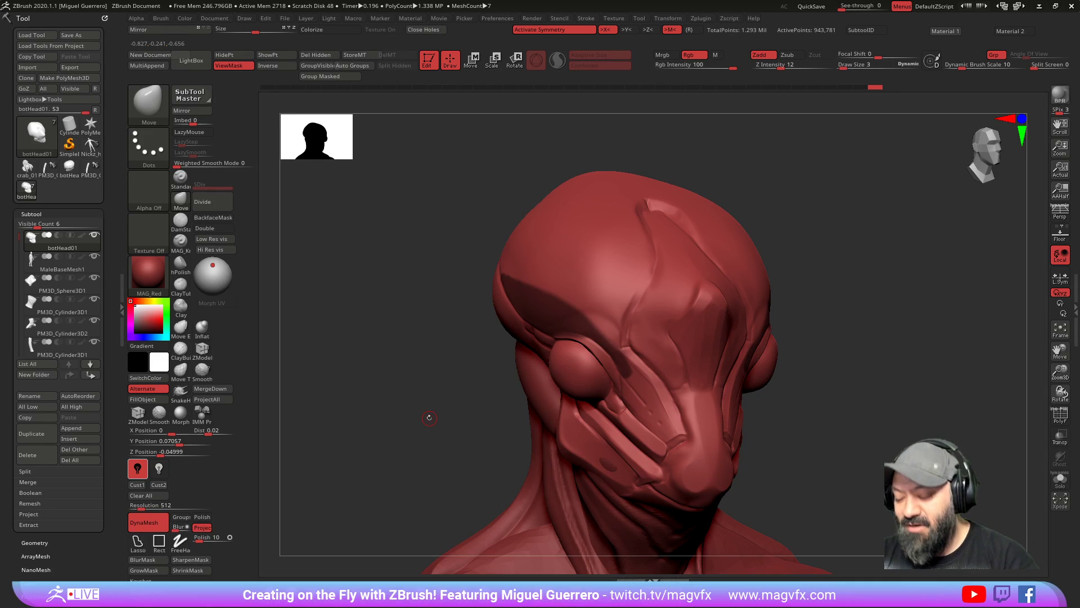
Step: Invert the mask to isolate the tapered band above the eye, and clean up its edges along the eye rim and skull crease
{"action": "left_click_drag", "start_coordinate": [430, 417], "coordinate": [395, 417]}
{"action": "left_click", "coordinate": [406, 414], "text": "ctrl"}
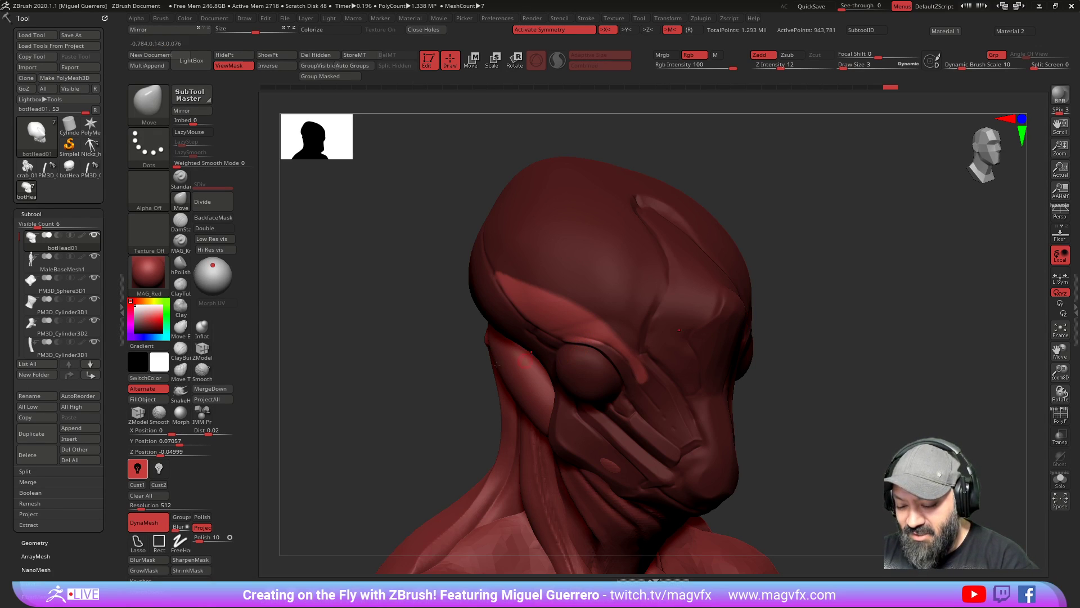
{"action": "left_click_drag", "start_coordinate": [451, 368], "coordinate": [476, 367]}
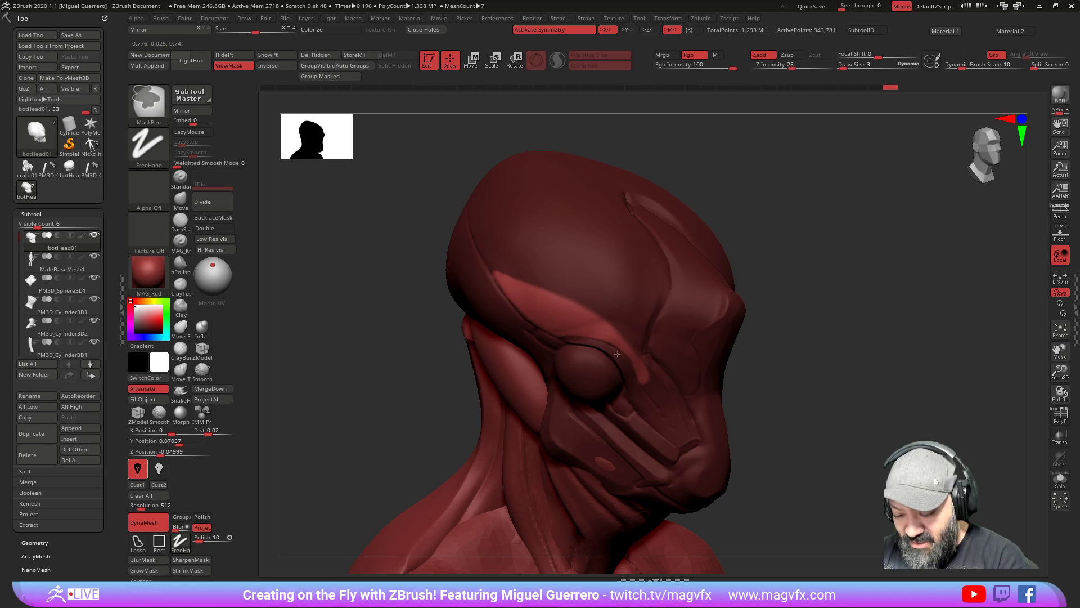
{"action": "left_click_drag", "start_coordinate": [396, 376], "coordinate": [422, 352]}
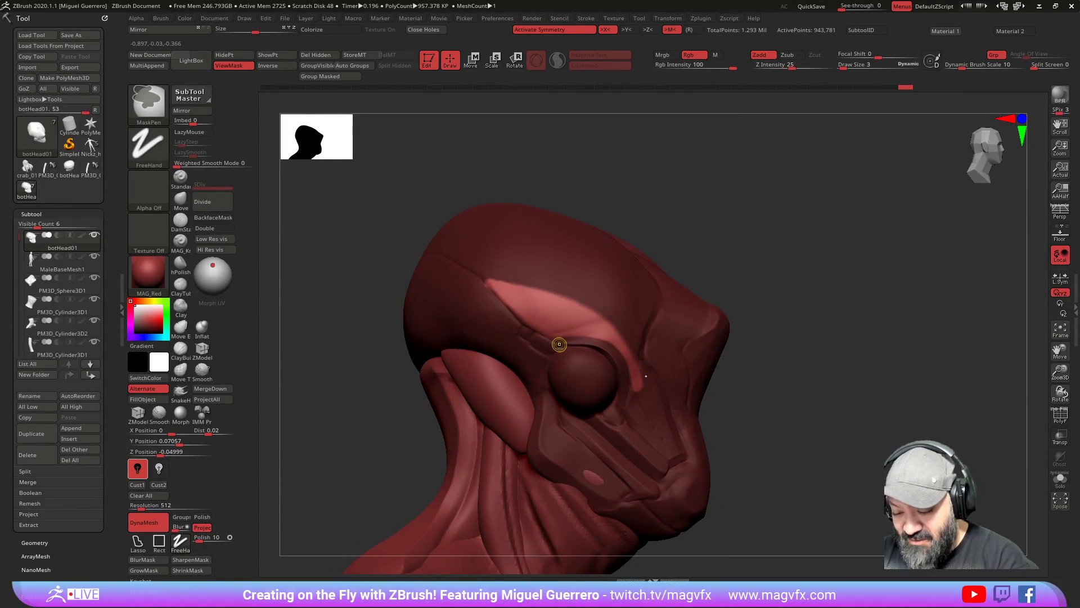
{"action": "right_click_drag", "start_coordinate": [586, 386], "coordinate": [476, 294]}
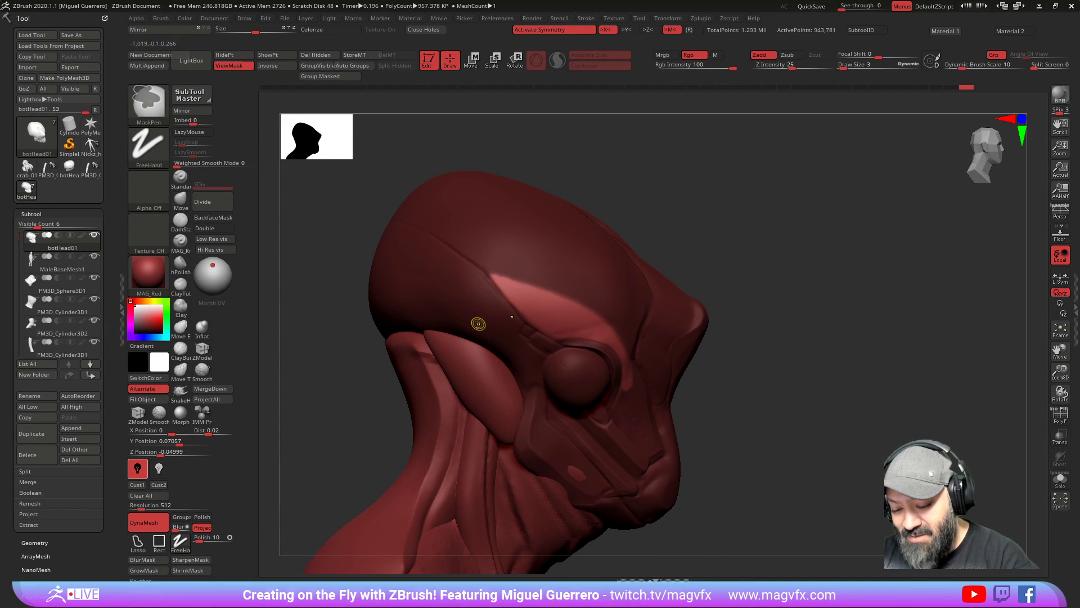
{"action": "key", "text": "ctrl"}
{"action": "mouse_move", "coordinate": [360, 378]}
{"action": "right_mouse_down"}
{"action": "mouse_move", "coordinate": [337, 373]}
{"action": "mouse_move", "coordinate": [381, 386]}
{"action": "right_mouse_up"}
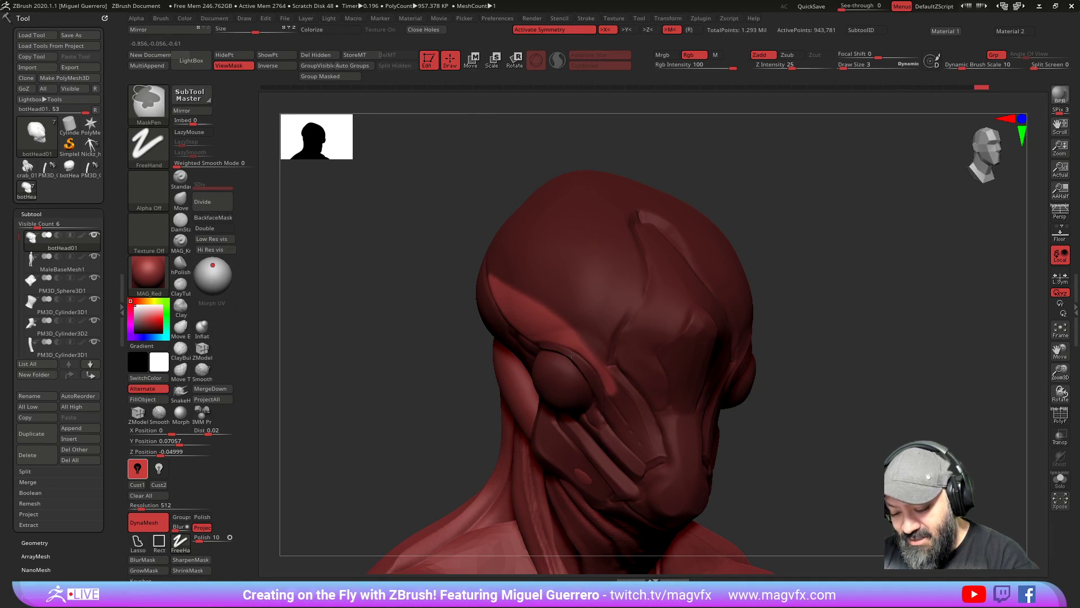
{"action": "left_click_drag", "start_coordinate": [367, 360], "coordinate": [403, 363]}
{"action": "key", "text": "ctrl"}
{"action": "left_click_drag", "start_coordinate": [472, 385], "coordinate": [374, 386]}
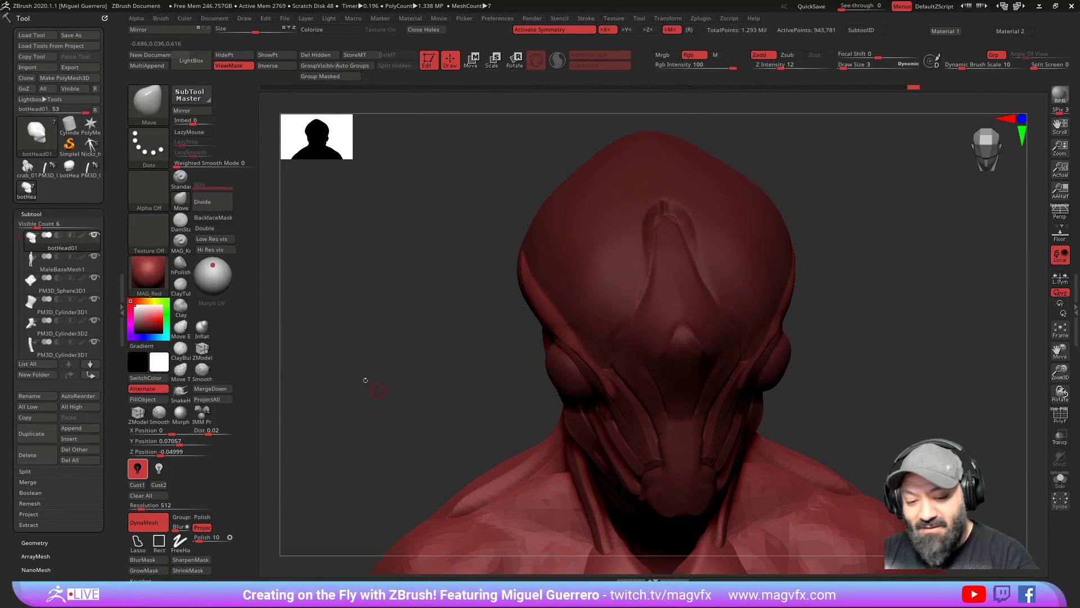
Step: Pull the unmasked band above the eye outward from the head with the Move brush at Draw Size 22
{"action": "key", "text": "b"}
{"action": "left_click", "coordinate": [484, 221]}
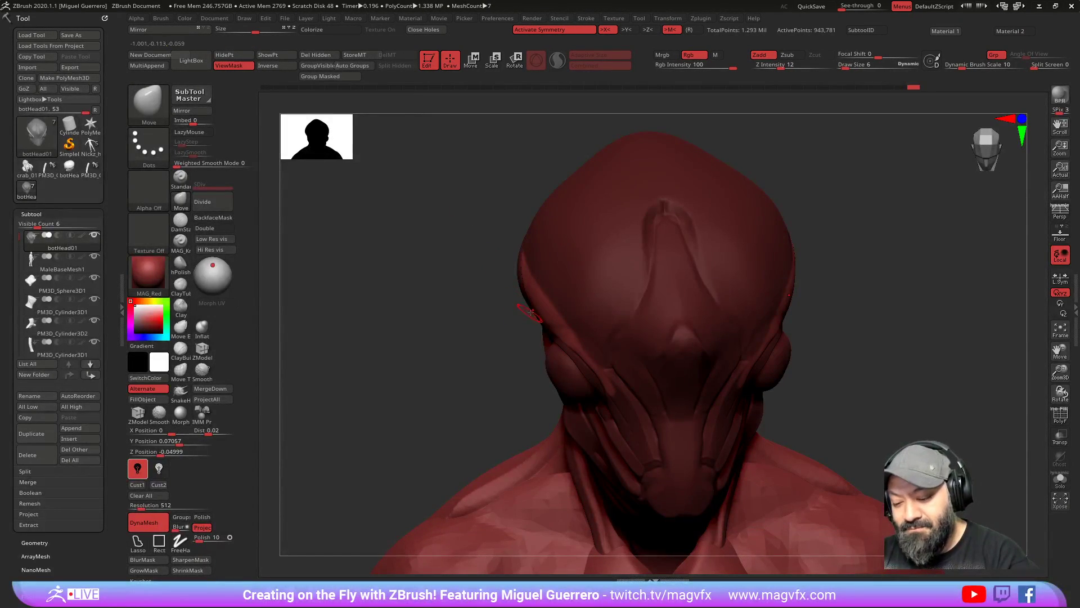
{"action": "key", "text": "]"}
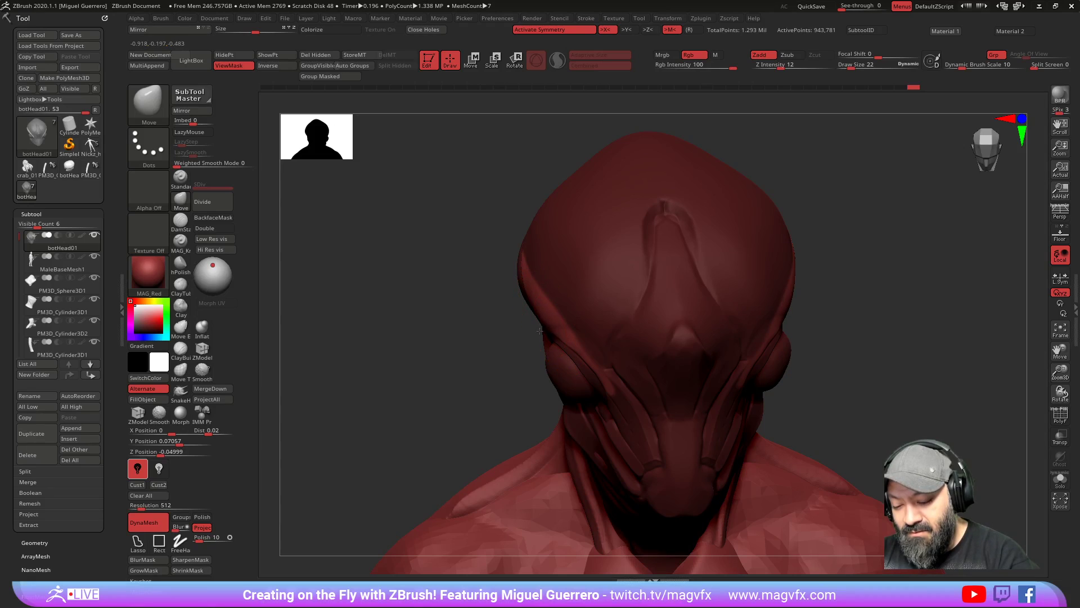
{"action": "left_click_drag", "start_coordinate": [519, 343], "coordinate": [553, 359]}
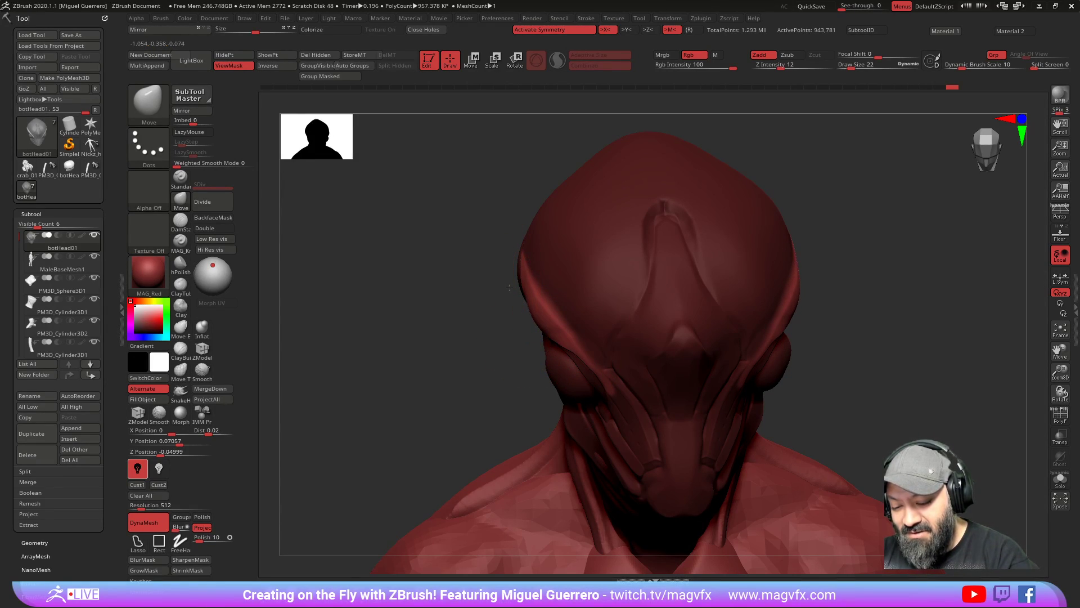
{"action": "mouse_move", "coordinate": [453, 324]}
{"action": "left_mouse_down"}
{"action": "mouse_move", "coordinate": [444, 334]}
{"action": "mouse_move", "coordinate": [440, 322]}
{"action": "left_mouse_up"}
{"action": "mouse_move", "coordinate": [411, 368]}
{"action": "left_mouse_down"}
{"action": "mouse_move", "coordinate": [554, 333]}
{"action": "mouse_move", "coordinate": [489, 309]}
{"action": "mouse_move", "coordinate": [396, 314]}
{"action": "left_mouse_up"}
Step: Inflate the unmasked band above the eye with the Inflat brush at Draw Size 14 and Z Intensity 16
{"action": "key", "text": "shift"}
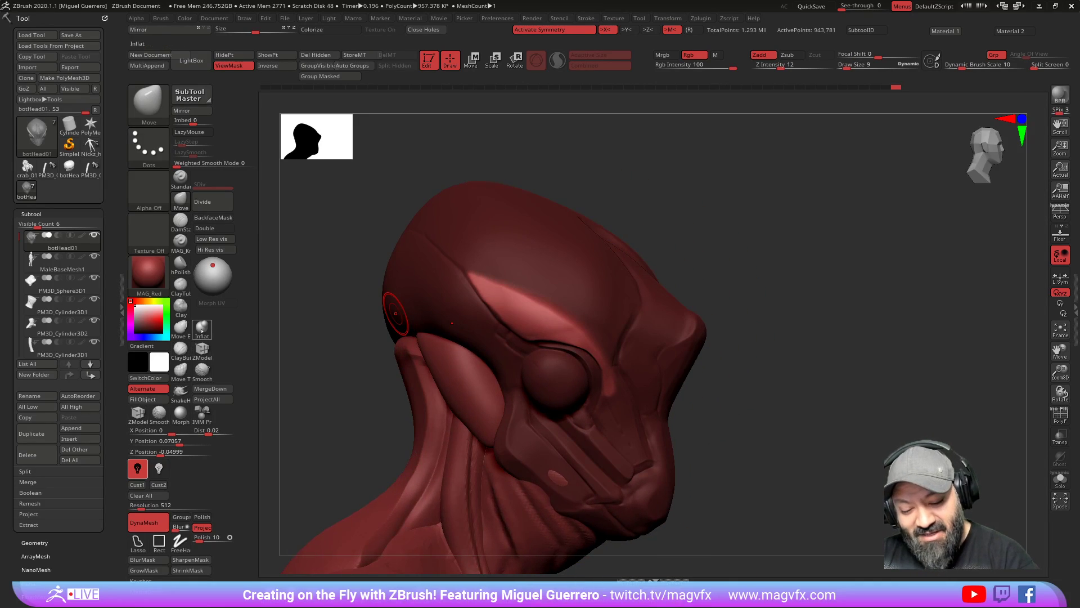
{"action": "left_click", "coordinate": [202, 330]}
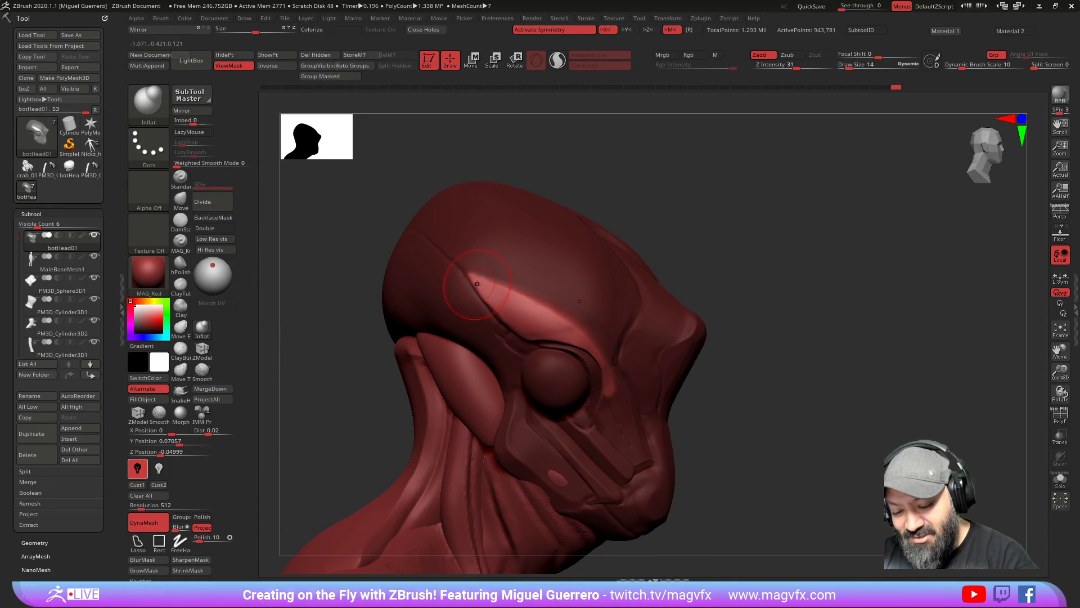
{"action": "left_click_drag", "start_coordinate": [477, 283], "coordinate": [490, 295]}
{"action": "key", "text": "ctrl+z"}
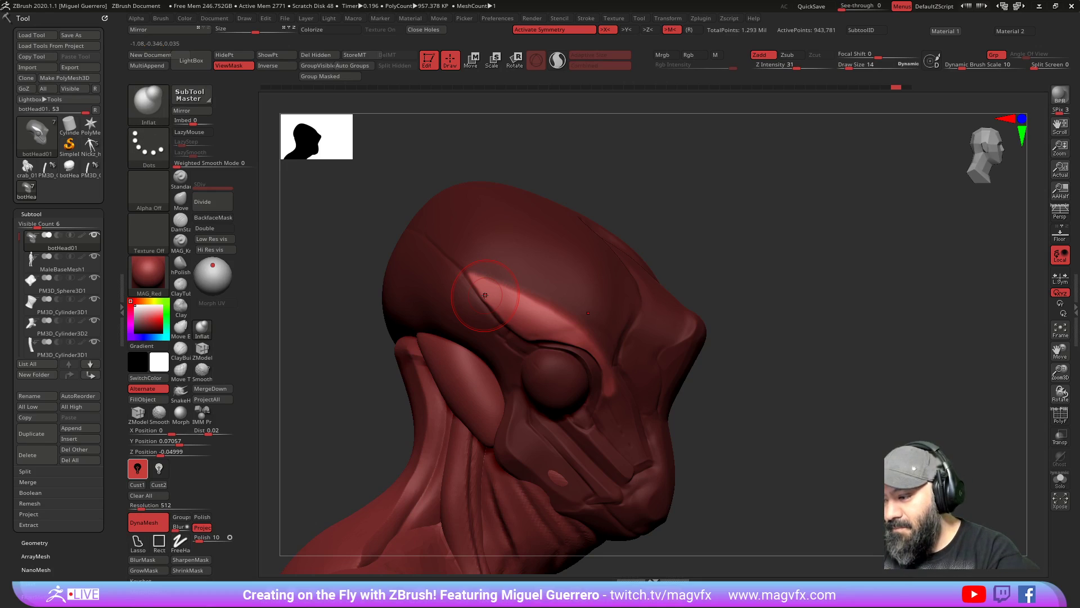
{"action": "left_click", "coordinate": [785, 66]}
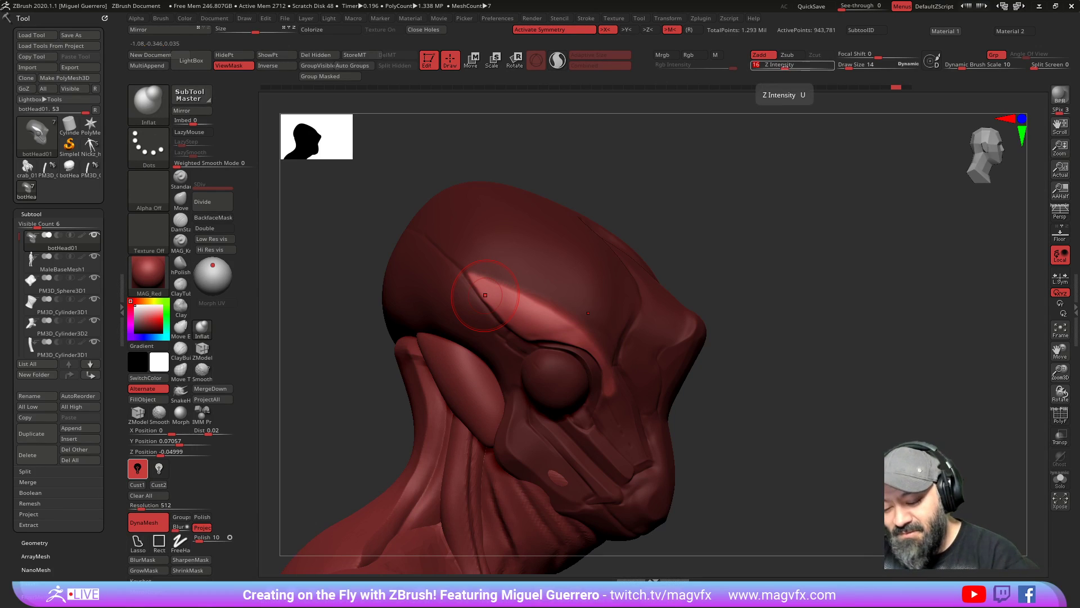
{"action": "left_click_drag", "start_coordinate": [478, 283], "coordinate": [546, 333]}
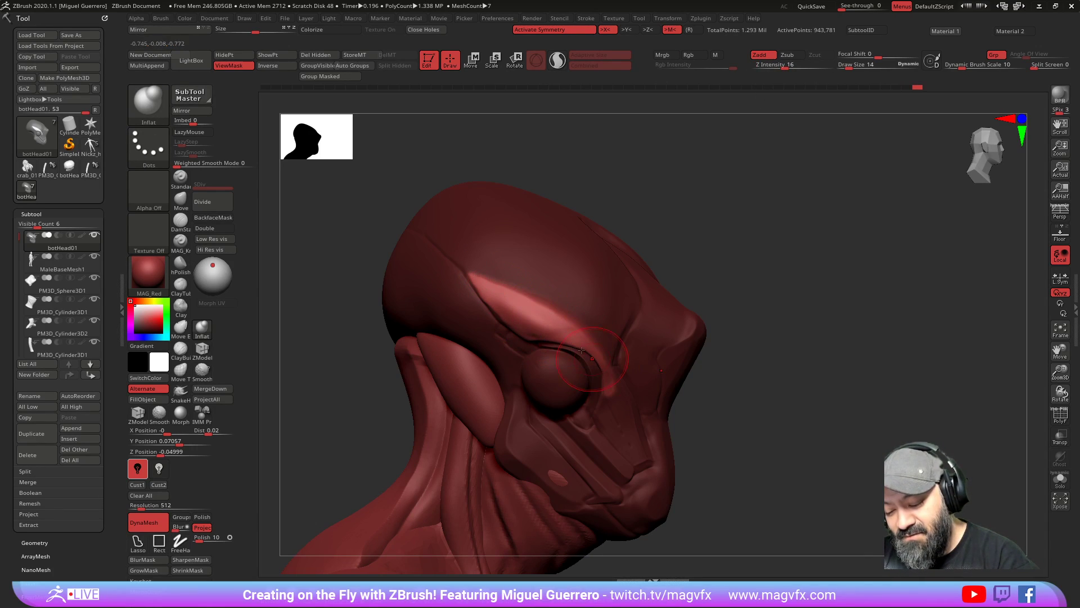
Step: Flatten and sharpen the unmasked band above the eye with the hPolish brush at Draw Size 14 and Z Intensity 37
{"action": "left_click_drag", "start_coordinate": [315, 315], "coordinate": [257, 310]}
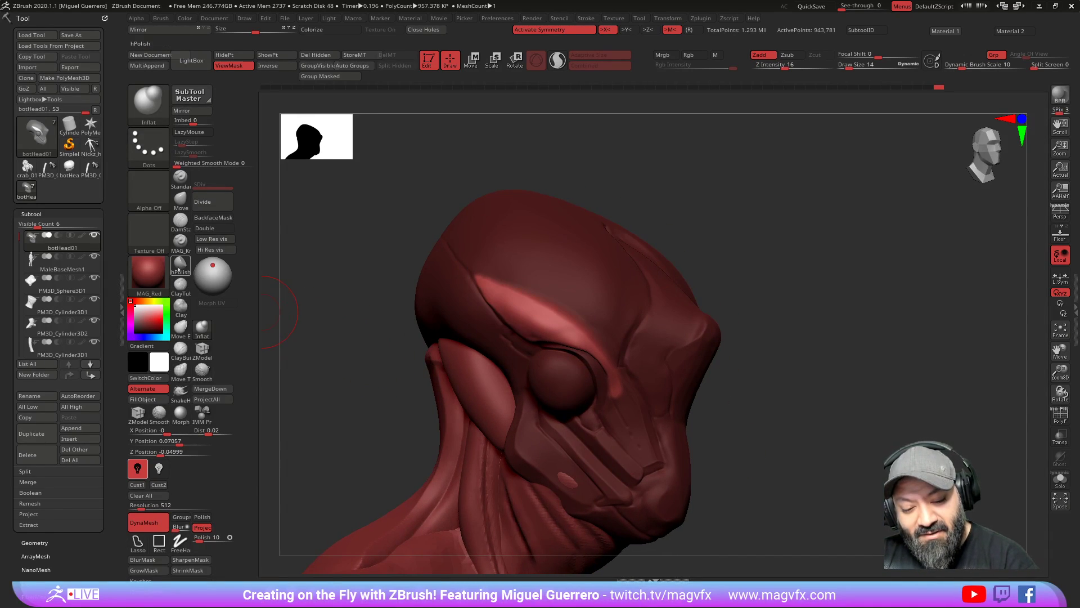
{"action": "left_click", "coordinate": [181, 262]}
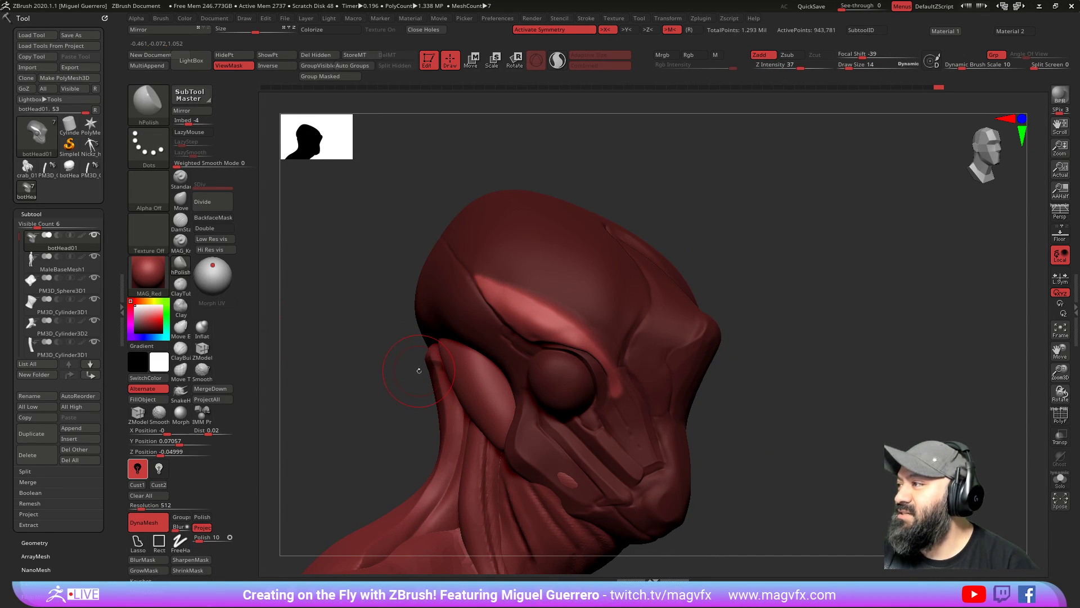
{"action": "left_click_drag", "start_coordinate": [406, 358], "coordinate": [450, 346]}
{"action": "left_click_drag", "start_coordinate": [525, 329], "coordinate": [489, 294]}
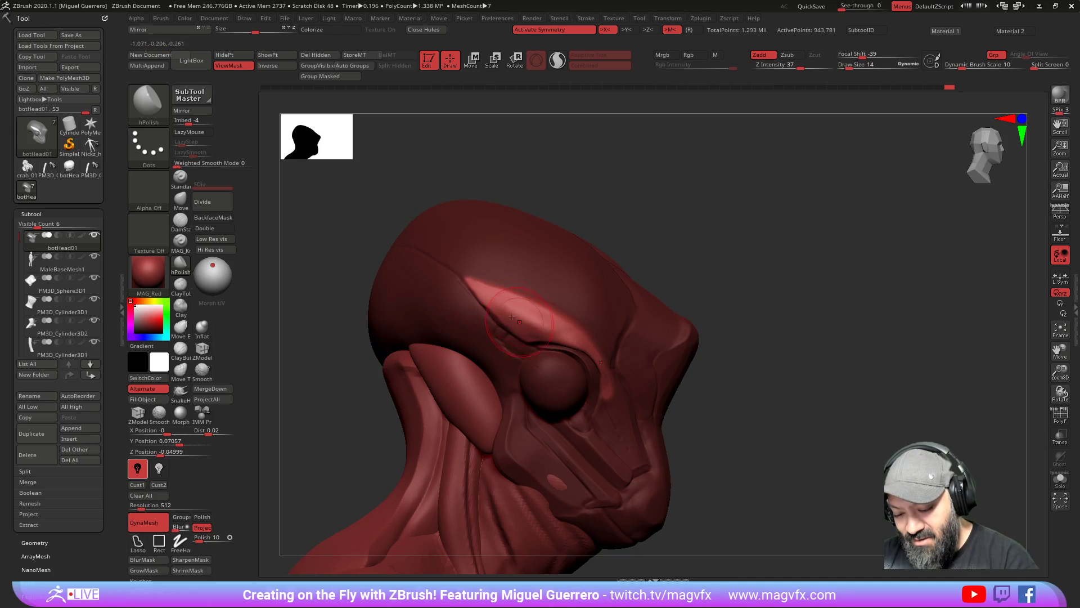
{"action": "mouse_move", "coordinate": [472, 332]}
{"action": "left_mouse_down"}
{"action": "mouse_move", "coordinate": [511, 313]}
{"action": "mouse_move", "coordinate": [529, 324]}
{"action": "left_mouse_up"}
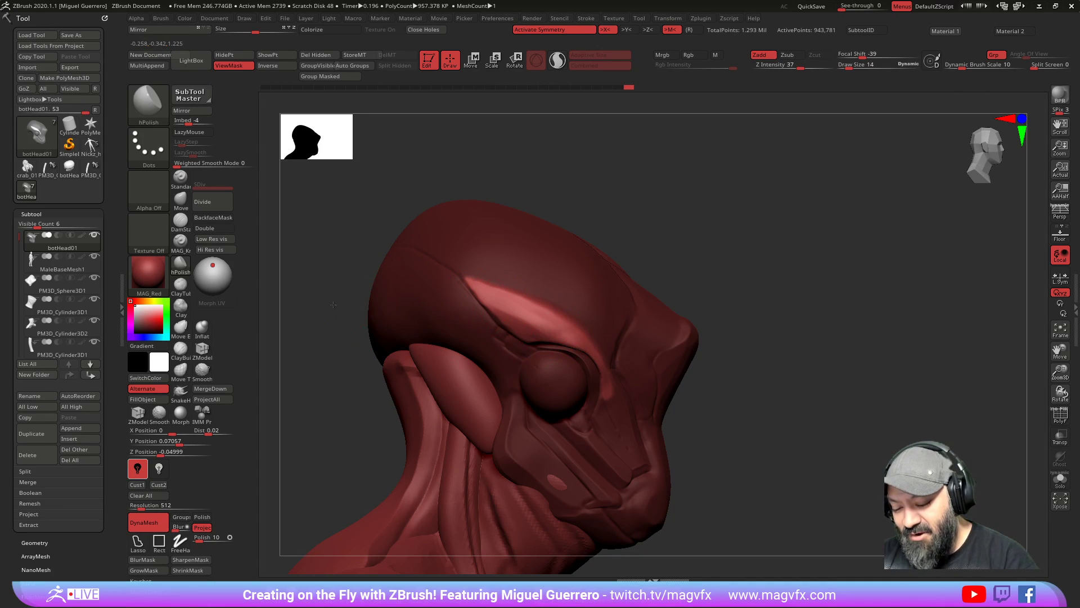
{"action": "right_click_drag", "start_coordinate": [524, 318], "coordinate": [472, 307]}
{"action": "left_click_drag", "start_coordinate": [476, 289], "coordinate": [507, 315]}
{"action": "mouse_move", "coordinate": [541, 328]}
{"action": "right_mouse_down", "text": "shift"}
{"action": "mouse_move", "coordinate": [357, 367]}
{"action": "mouse_move", "coordinate": [444, 321]}
{"action": "right_mouse_up", "text": "shift"}
Step: Adjust the unmasked band around the eye's front corner with the Move brush at Draw Size 26, and clear the mask
{"action": "left_click", "coordinate": [180, 200]}
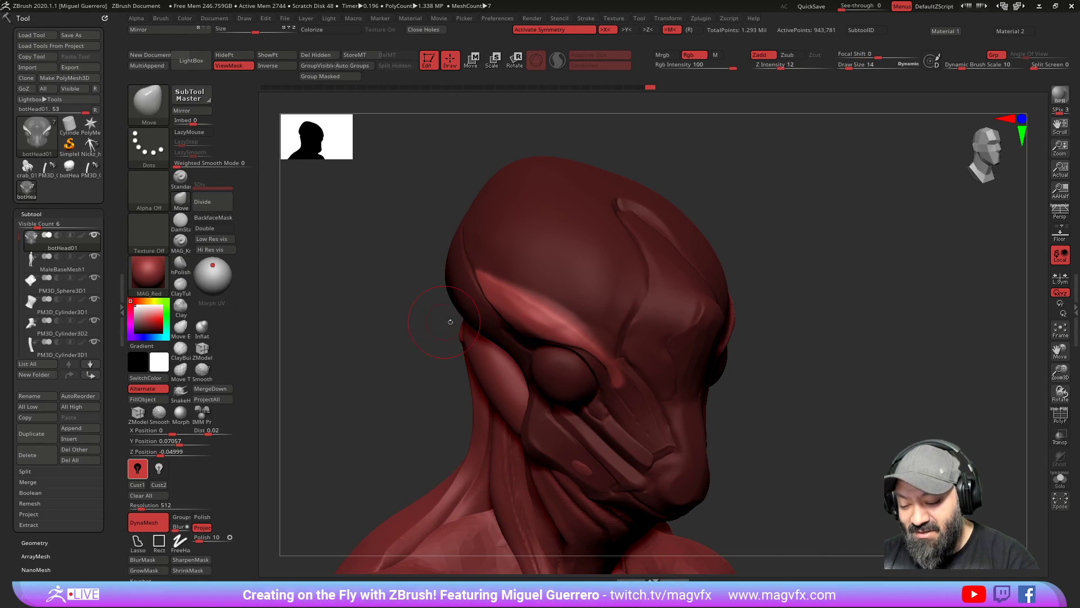
{"action": "mouse_move", "coordinate": [483, 304]}
{"action": "left_mouse_down", "text": "shift"}
{"action": "mouse_move", "coordinate": [470, 294]}
{"action": "mouse_move", "coordinate": [484, 301]}
{"action": "left_mouse_up", "text": "shift"}
{"action": "mouse_move", "coordinate": [385, 324]}
{"action": "right_mouse_down", "text": "shift"}
{"action": "mouse_move", "coordinate": [357, 313]}
{"action": "mouse_move", "coordinate": [479, 332]}
{"action": "mouse_move", "coordinate": [388, 279]}
{"action": "mouse_move", "coordinate": [389, 290]}
{"action": "right_mouse_up", "text": "shift"}
{"action": "right_click_drag", "start_coordinate": [424, 369], "coordinate": [698, 343]}
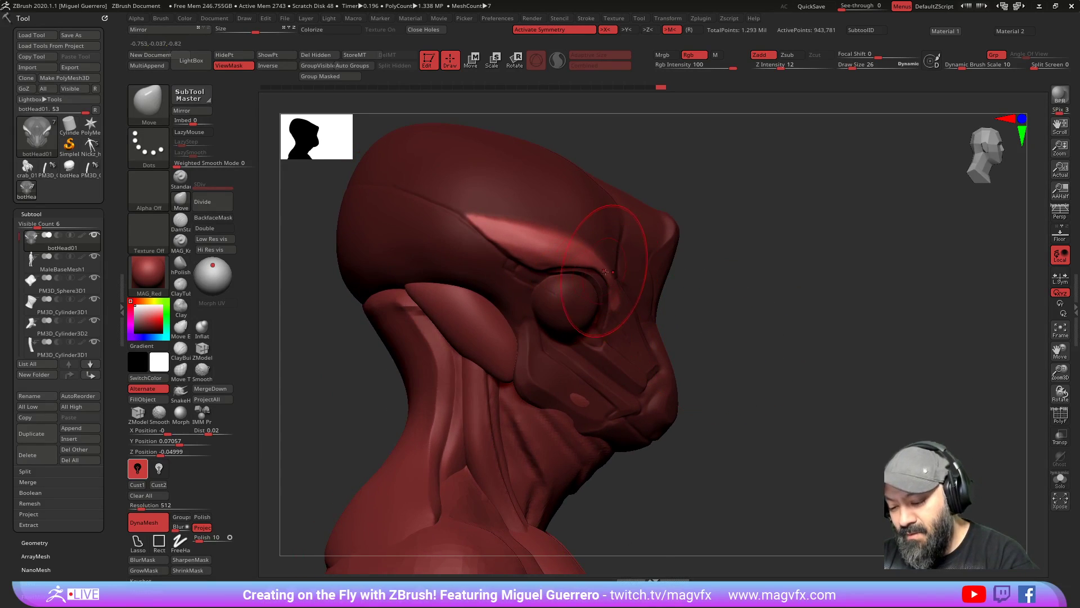
{"action": "left_click_drag", "start_coordinate": [615, 263], "coordinate": [613, 281]}
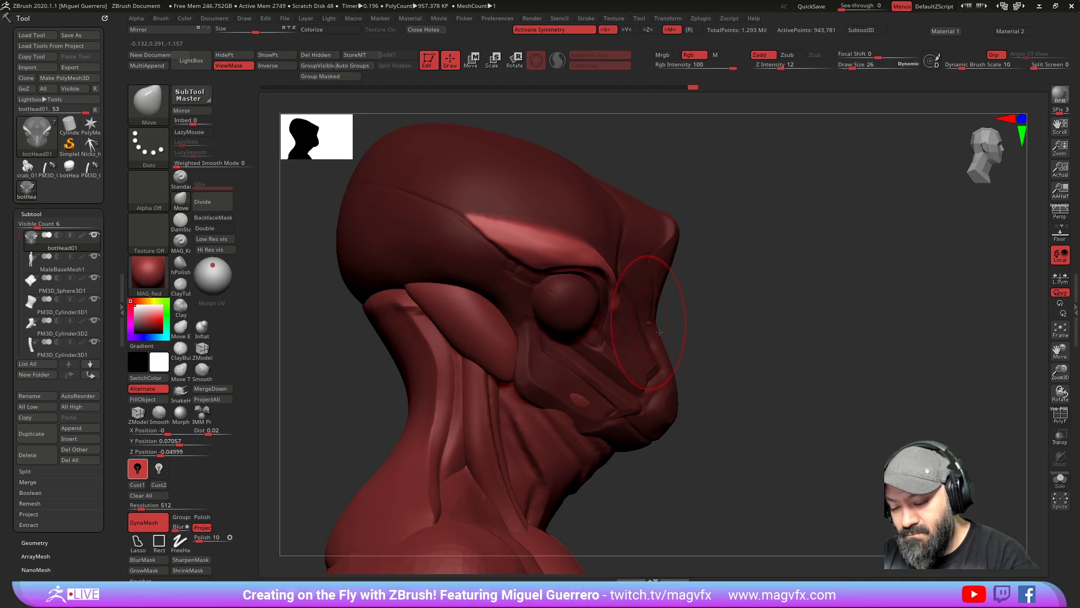
{"action": "mouse_move", "coordinate": [740, 376]}
{"action": "left_mouse_down", "text": "ctrl"}
{"action": "mouse_move", "coordinate": [759, 419]}
{"action": "mouse_move", "coordinate": [743, 372]}
{"action": "mouse_move", "coordinate": [391, 394]}
{"action": "mouse_move", "coordinate": [430, 365]}
{"action": "mouse_move", "coordinate": [398, 362]}
{"action": "mouse_move", "coordinate": [401, 337]}
{"action": "left_mouse_up", "text": "ctrl"}
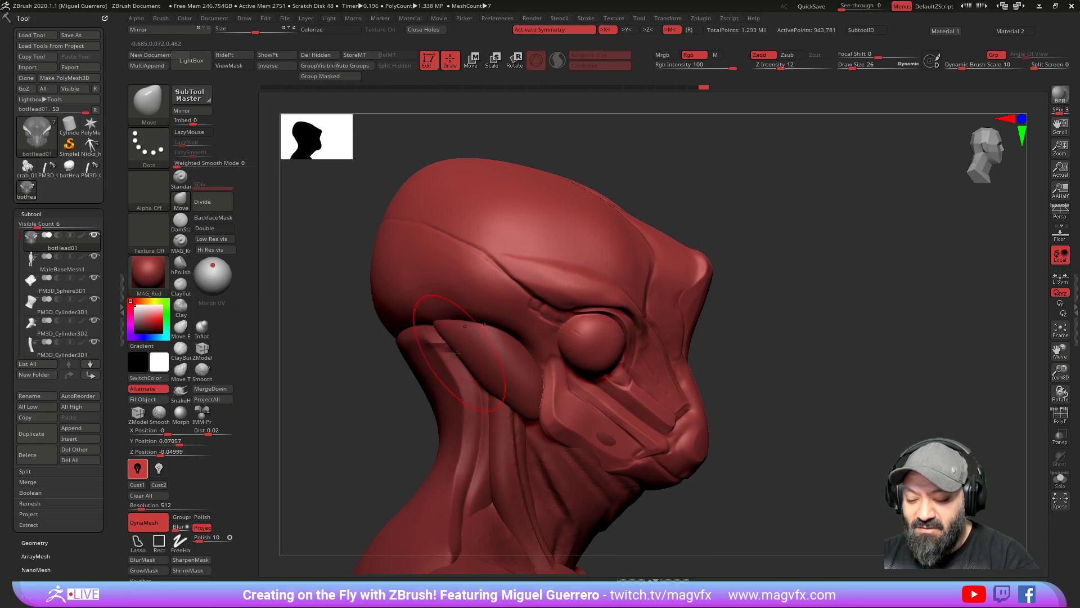
Step: Compare the head before and after the raised eye bands by stepping back through the undo history and returning to the latest state
{"action": "mouse_move", "coordinate": [350, 414]}
{"action": "left_mouse_down"}
{"action": "mouse_move", "coordinate": [366, 423]}
{"action": "mouse_move", "coordinate": [355, 428]}
{"action": "left_mouse_up"}
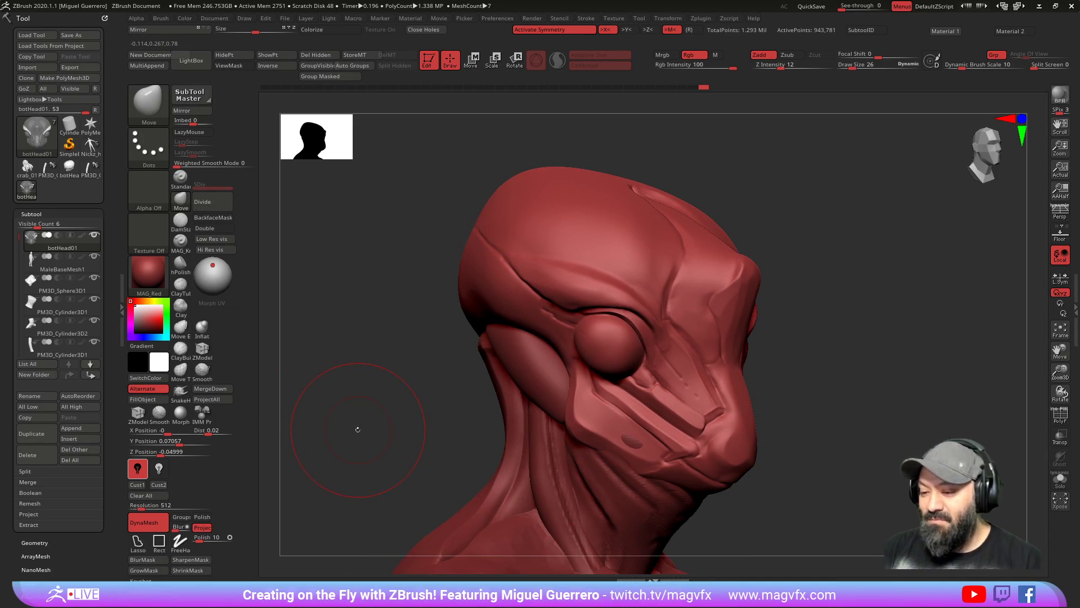
{"action": "left_click", "coordinate": [628, 88]}
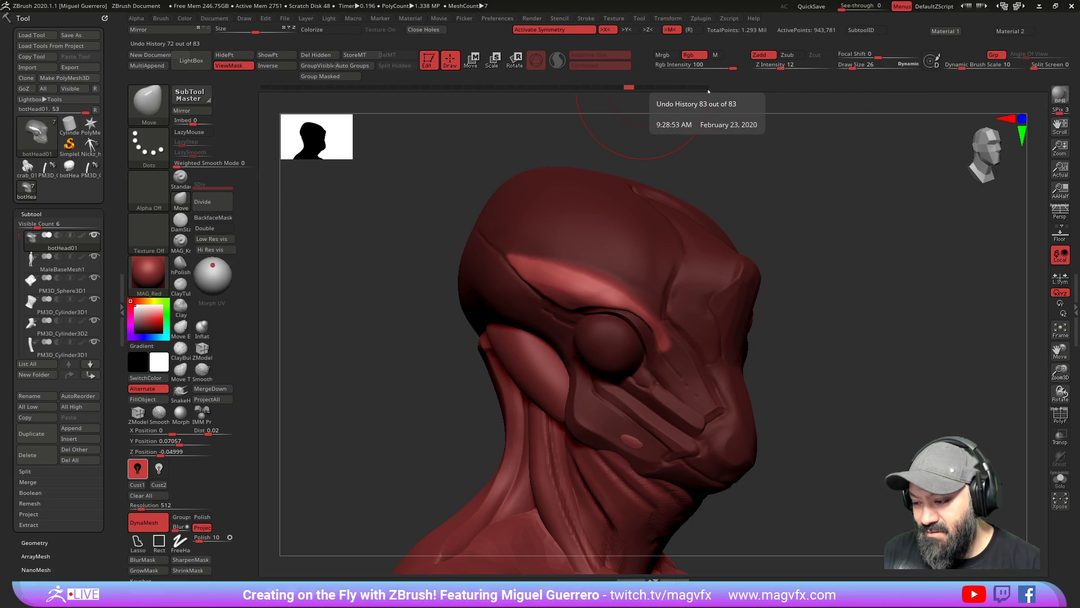
{"action": "left_click", "coordinate": [704, 88]}
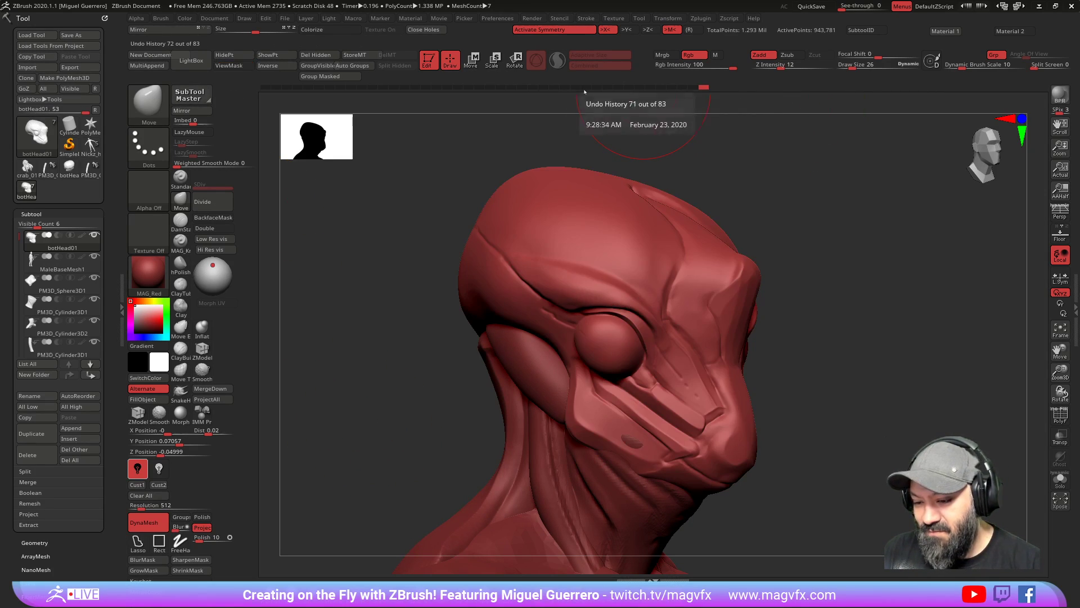
{"action": "left_click", "coordinate": [458, 88]}
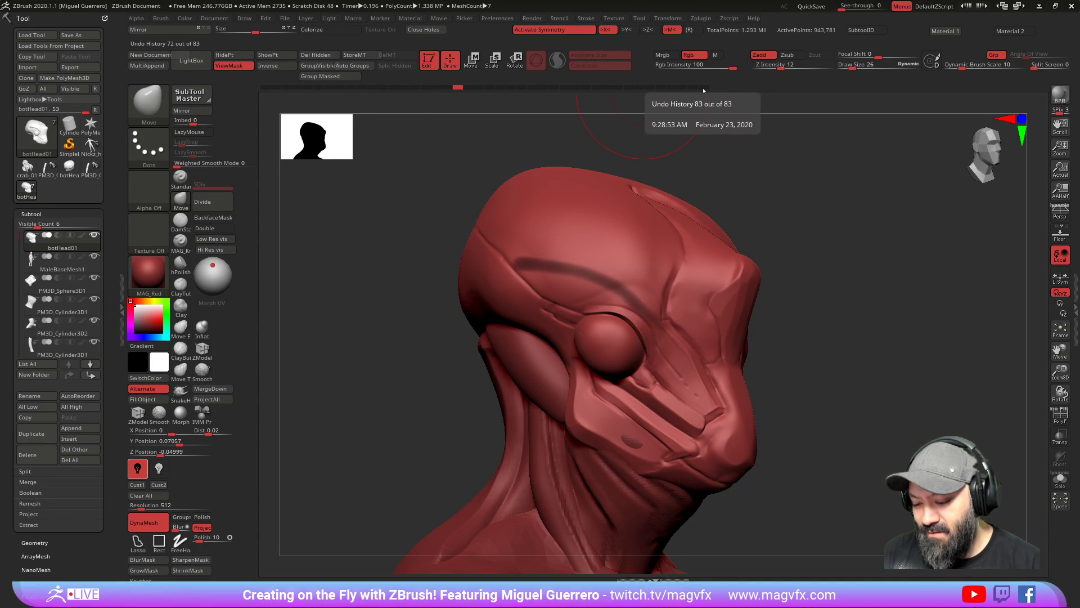
{"action": "left_click", "coordinate": [702, 88]}
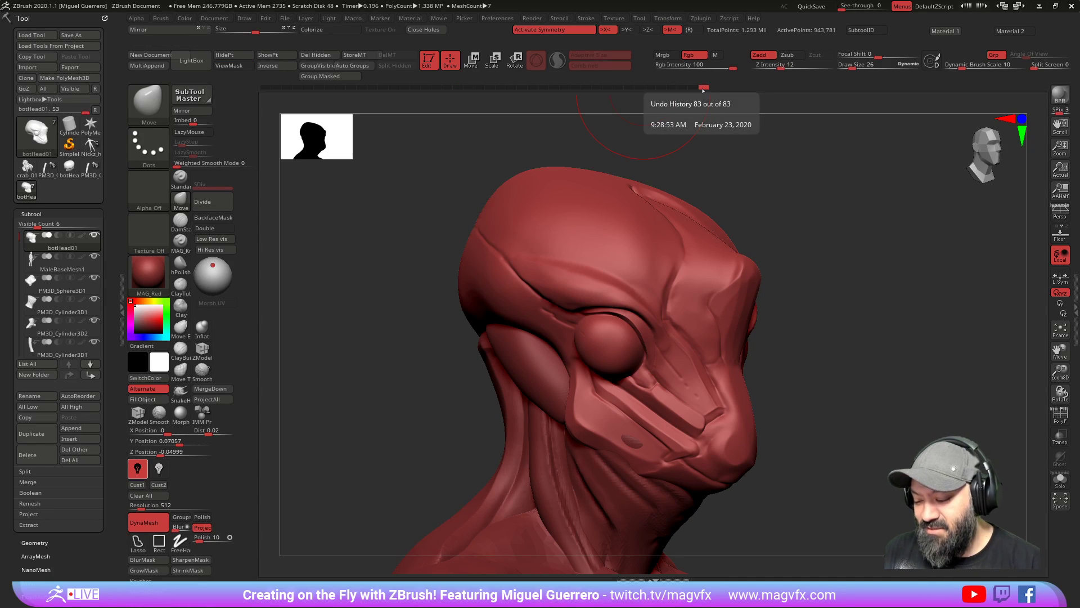
{"action": "left_click_drag", "start_coordinate": [884, 340], "coordinate": [846, 311]}
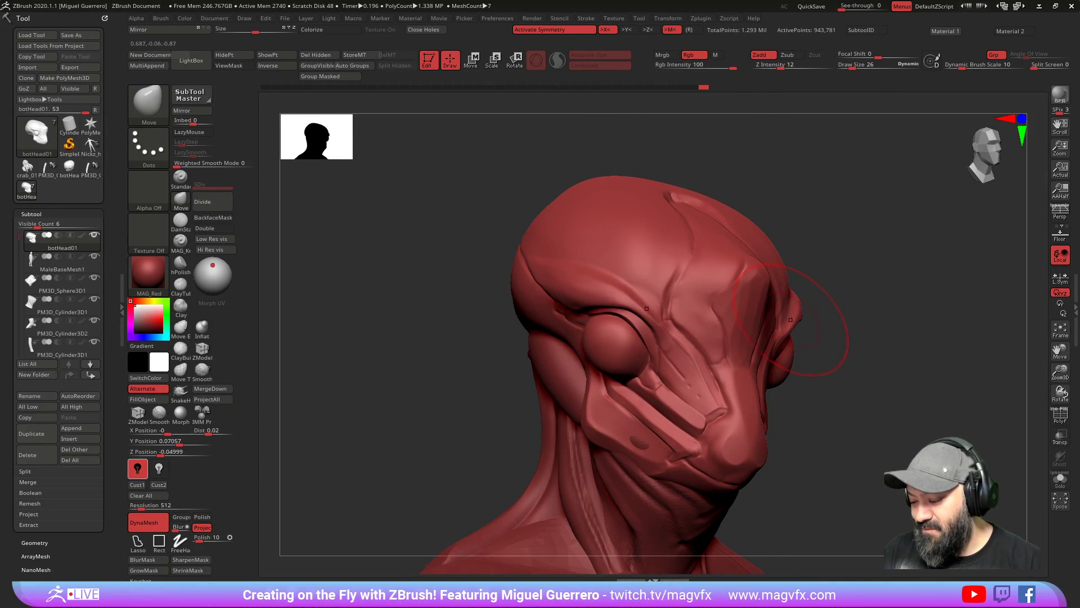
{"action": "left_click", "coordinate": [416, 88]}
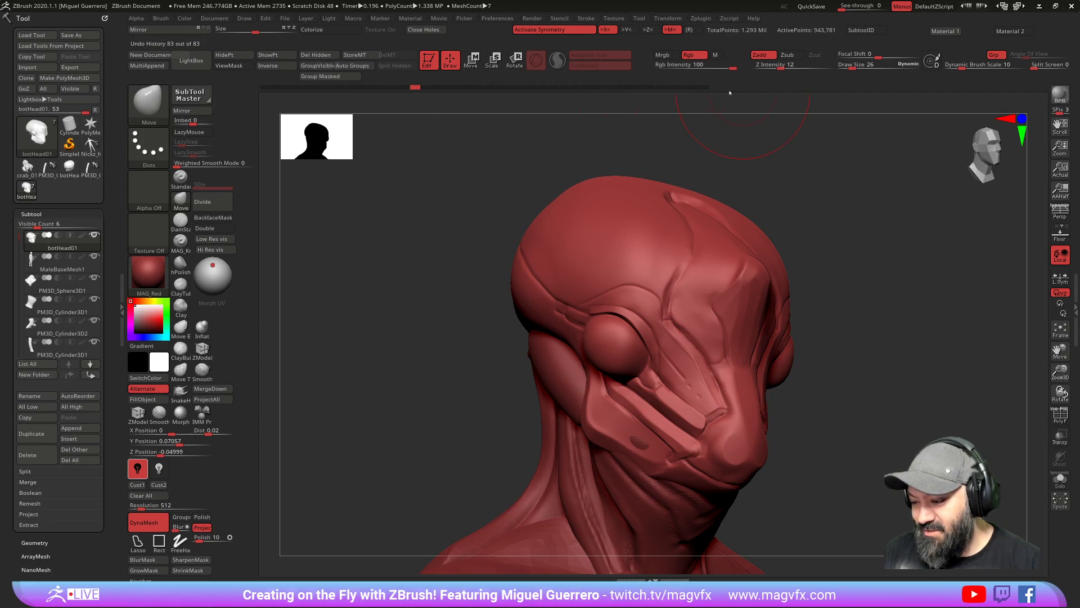
{"action": "left_click", "coordinate": [704, 88]}
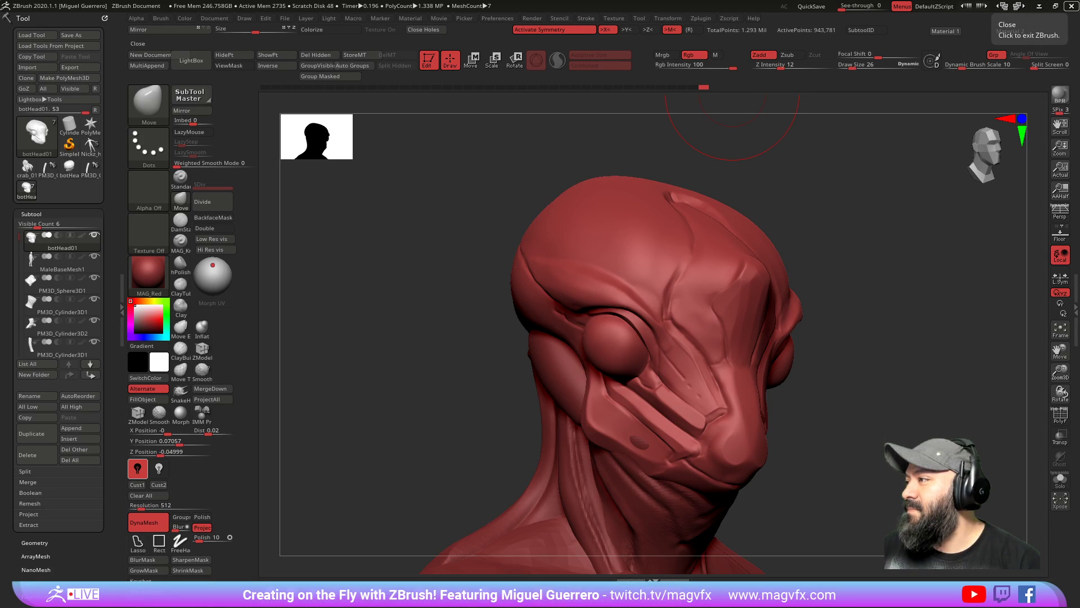
Step: Save the tool to the Desktop as a new ZTool version named botHead02
{"action": "mouse_move", "coordinate": [410, 398]}
{"action": "left_mouse_down"}
{"action": "mouse_move", "coordinate": [400, 397]}
{"action": "mouse_move", "coordinate": [407, 389]}
{"action": "left_mouse_up"}
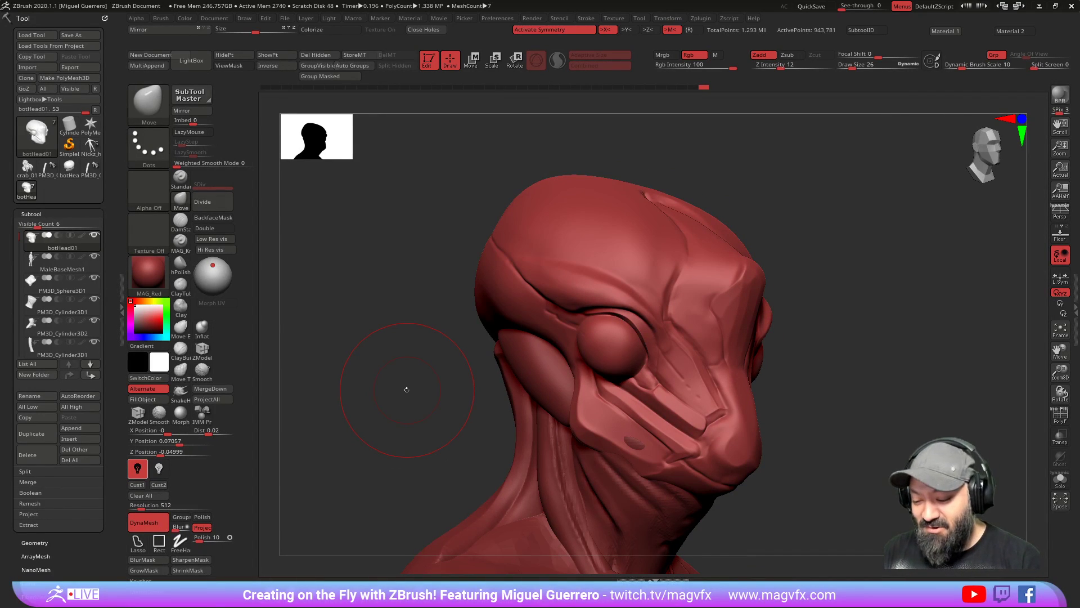
{"action": "left_click", "coordinate": [68, 34]}
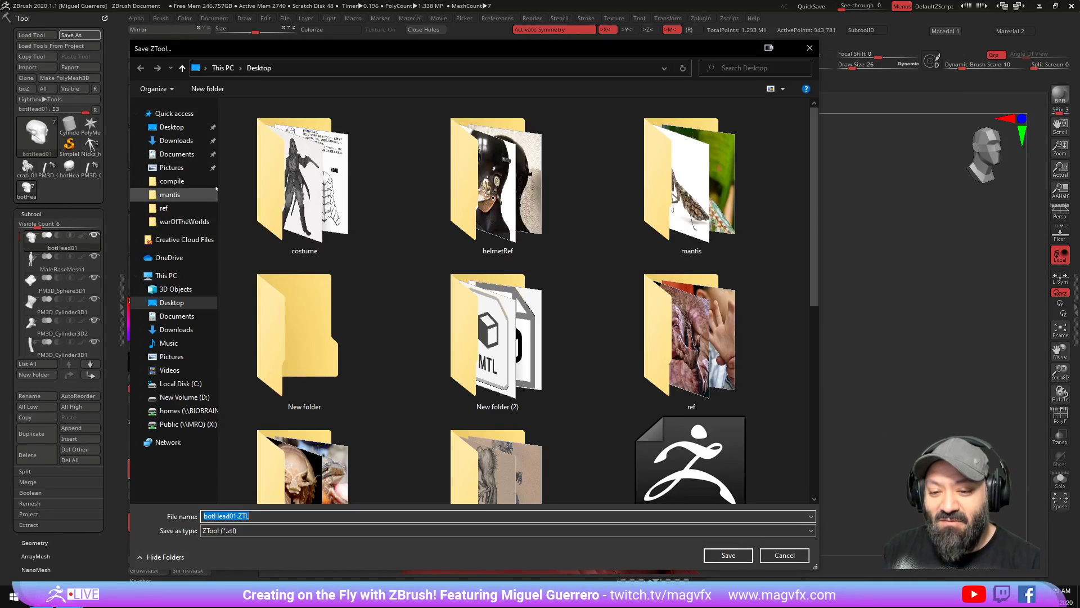
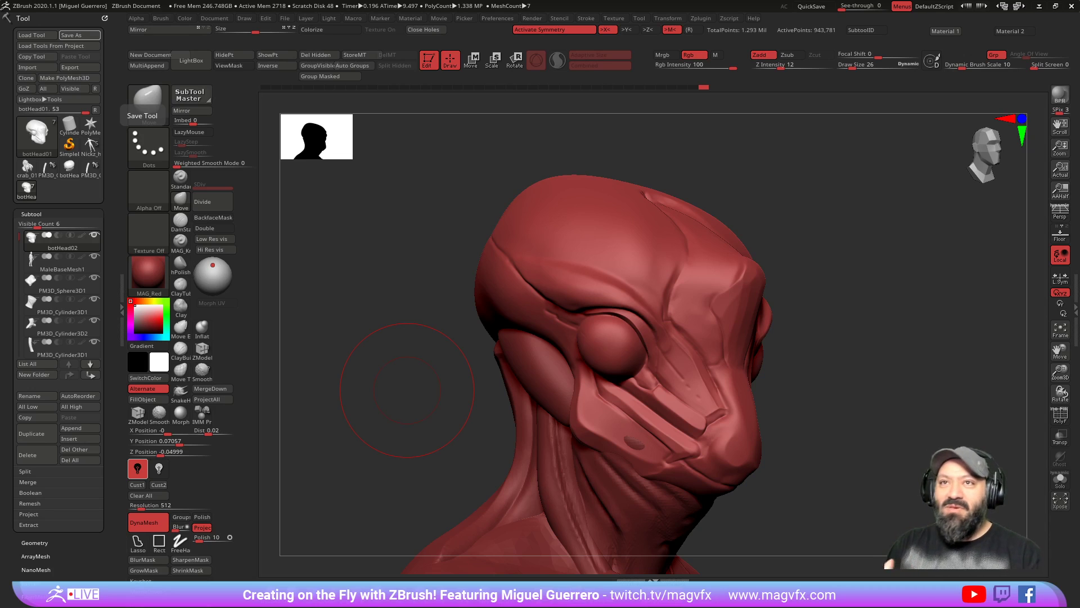
Step: Examine the bust and the crab_01 tool from several angles and distances, and return to the botHead02 tool
{"action": "mouse_move", "coordinate": [407, 390]}
{"action": "left_mouse_down"}
{"action": "mouse_move", "coordinate": [371, 406]}
{"action": "mouse_move", "coordinate": [379, 412]}
{"action": "left_mouse_up"}
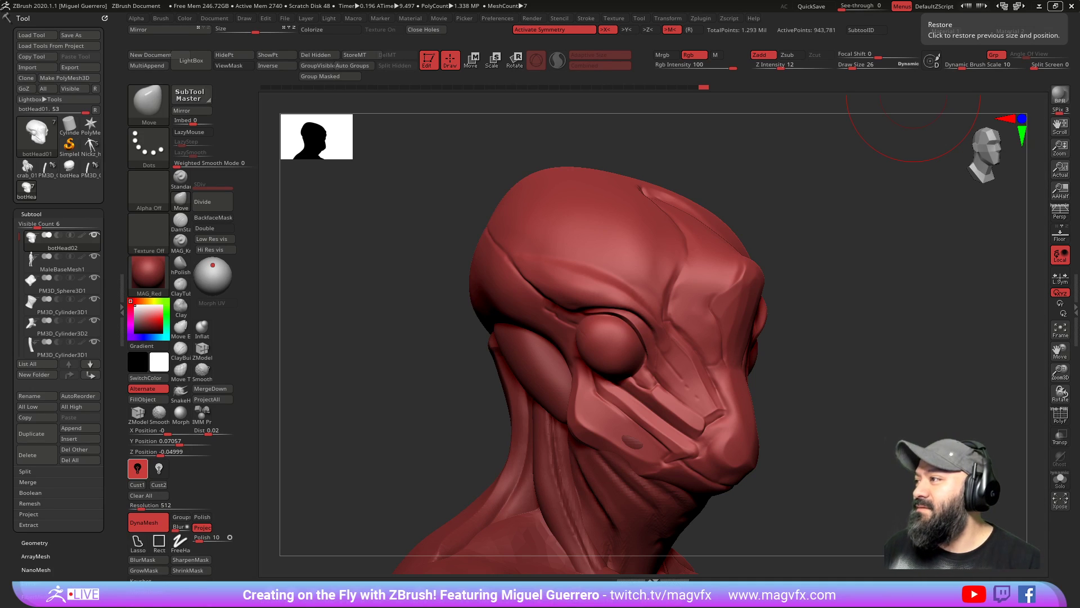
{"action": "mouse_move", "coordinate": [378, 422]}
{"action": "left_mouse_down"}
{"action": "mouse_move", "coordinate": [389, 434]}
{"action": "mouse_move", "coordinate": [425, 427]}
{"action": "left_mouse_up"}
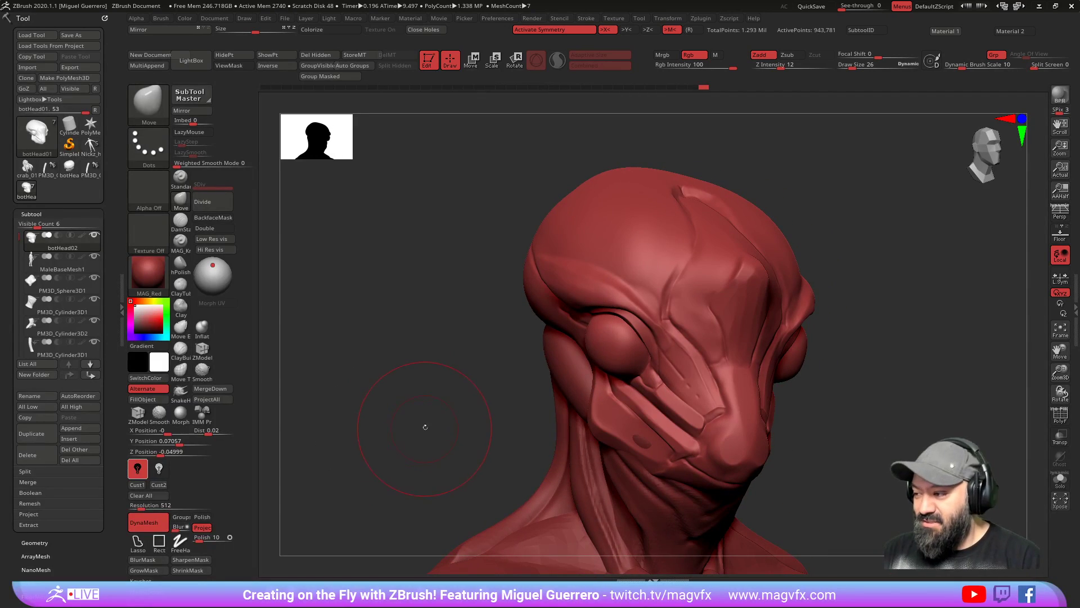
{"action": "right_click_drag", "start_coordinate": [449, 407], "coordinate": [425, 393], "text": "ctrl"}
{"action": "mouse_move", "coordinate": [424, 393]}
{"action": "left_mouse_down", "text": "alt"}
{"action": "mouse_move", "coordinate": [421, 357]}
{"action": "mouse_move", "coordinate": [401, 341]}
{"action": "mouse_move", "coordinate": [410, 320]}
{"action": "mouse_move", "coordinate": [482, 342]}
{"action": "left_mouse_up", "text": "alt"}
{"action": "mouse_move", "coordinate": [482, 343]}
{"action": "right_mouse_down", "text": "ctrl"}
{"action": "mouse_move", "coordinate": [393, 292]}
{"action": "mouse_move", "coordinate": [448, 331]}
{"action": "mouse_move", "coordinate": [467, 315]}
{"action": "right_mouse_up", "text": "ctrl"}
{"action": "left_click_drag", "start_coordinate": [468, 315], "coordinate": [506, 309]}
{"action": "right_click_drag", "start_coordinate": [506, 309], "coordinate": [494, 332], "text": "ctrl"}
{"action": "mouse_move", "coordinate": [417, 279]}
{"action": "left_mouse_down"}
{"action": "mouse_move", "coordinate": [439, 315]}
{"action": "mouse_move", "coordinate": [487, 299]}
{"action": "left_mouse_up"}
{"action": "right_click_drag", "start_coordinate": [487, 299], "coordinate": [467, 312], "text": "ctrl"}
{"action": "mouse_move", "coordinate": [467, 312]}
{"action": "left_mouse_down"}
{"action": "mouse_move", "coordinate": [449, 321]}
{"action": "mouse_move", "coordinate": [507, 320]}
{"action": "mouse_move", "coordinate": [438, 318]}
{"action": "mouse_move", "coordinate": [479, 323]}
{"action": "left_mouse_up"}
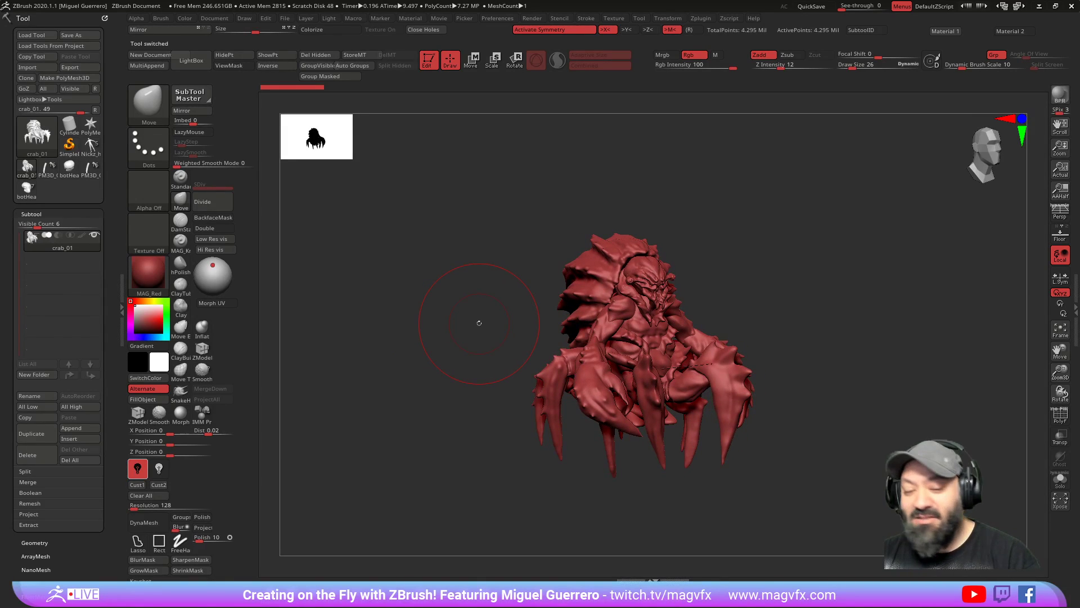
{"action": "left_click", "coordinate": [26, 190]}
Step: Make the chest plate subtool PM3D_Sphere3D1 active on the character's torso
{"action": "mouse_move", "coordinate": [402, 382]}
{"action": "left_mouse_down"}
{"action": "mouse_move", "coordinate": [443, 318]}
{"action": "mouse_move", "coordinate": [427, 352]}
{"action": "left_mouse_up"}
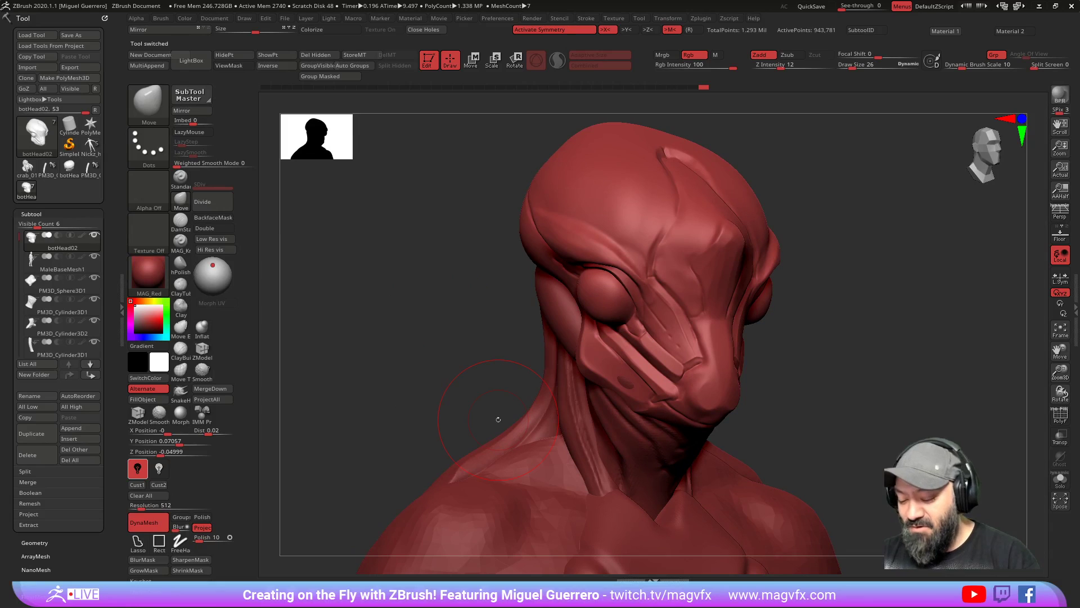
{"action": "mouse_move", "coordinate": [438, 402]}
{"action": "left_mouse_down", "text": "alt"}
{"action": "mouse_move", "coordinate": [426, 342]}
{"action": "mouse_move", "coordinate": [366, 322]}
{"action": "mouse_move", "coordinate": [397, 309]}
{"action": "left_mouse_up", "text": "alt"}
{"action": "left_click", "coordinate": [641, 416], "text": "alt"}
{"action": "left_click_drag", "start_coordinate": [455, 341], "coordinate": [422, 333]}
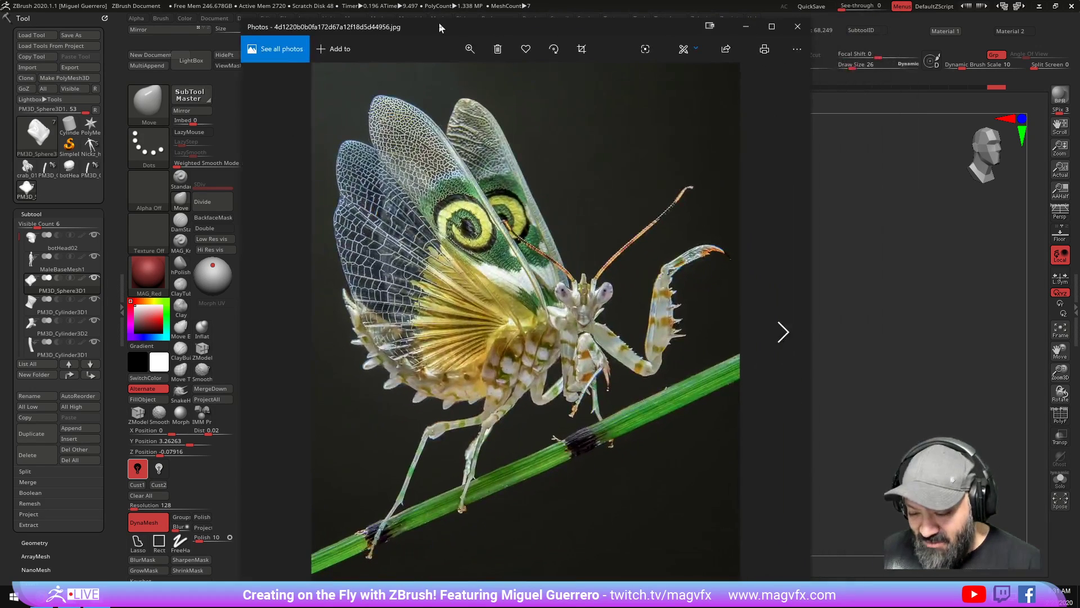
Step: Switch to the Photos viewer and browse the mantis, cockroach and dragonfly reference pictures for body and thorax shapes
{"action": "left_click", "coordinate": [782, 332]}
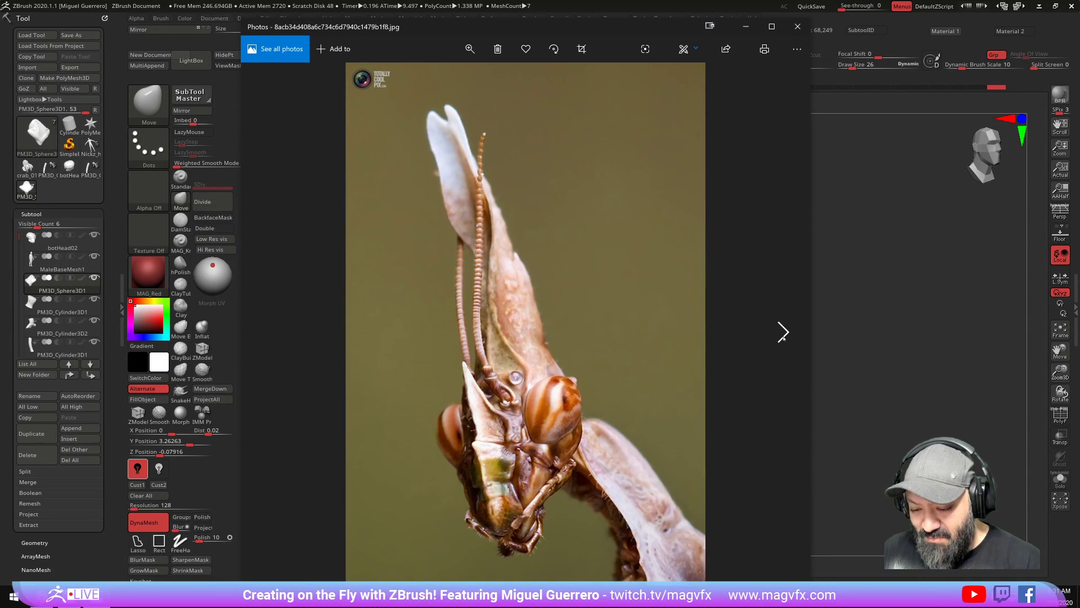
{"action": "left_click", "coordinate": [783, 332]}
{"action": "left_click", "coordinate": [784, 333]}
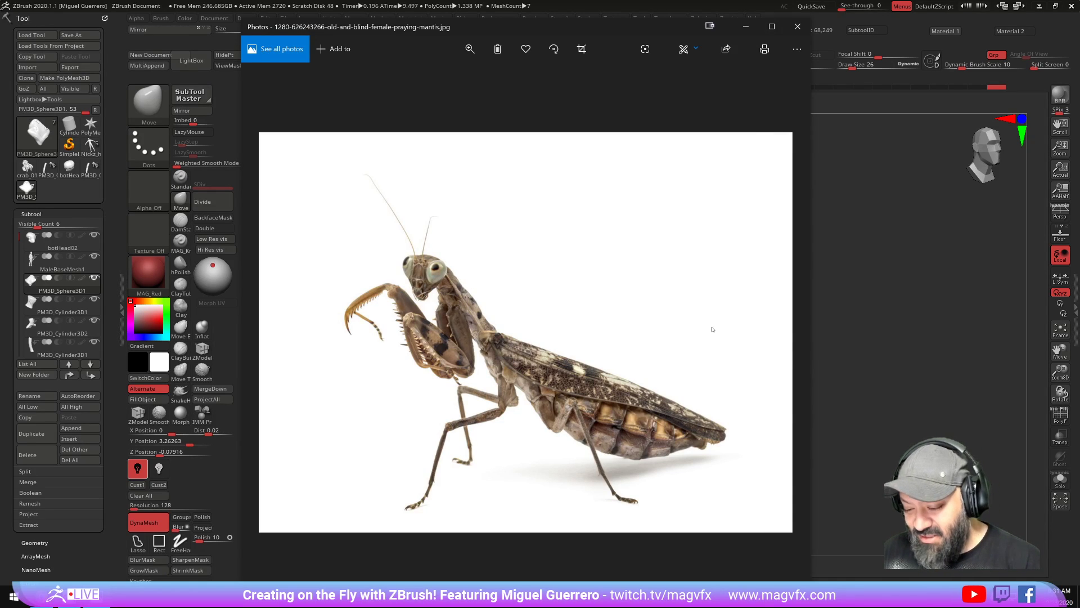
{"action": "left_click", "coordinate": [783, 332]}
{"action": "left_click", "coordinate": [782, 332]}
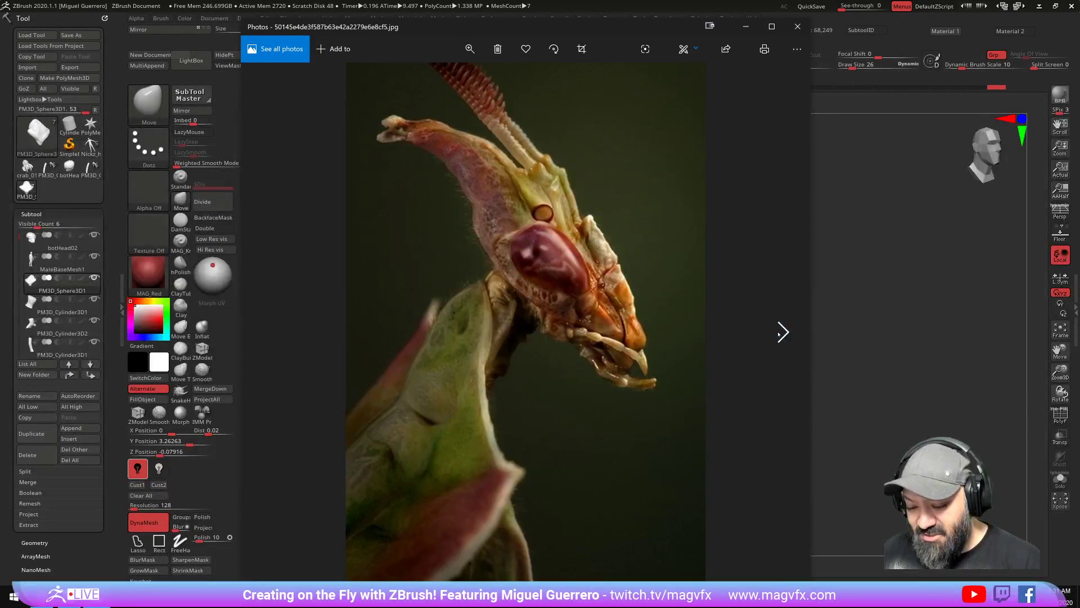
{"action": "left_click", "coordinate": [781, 333]}
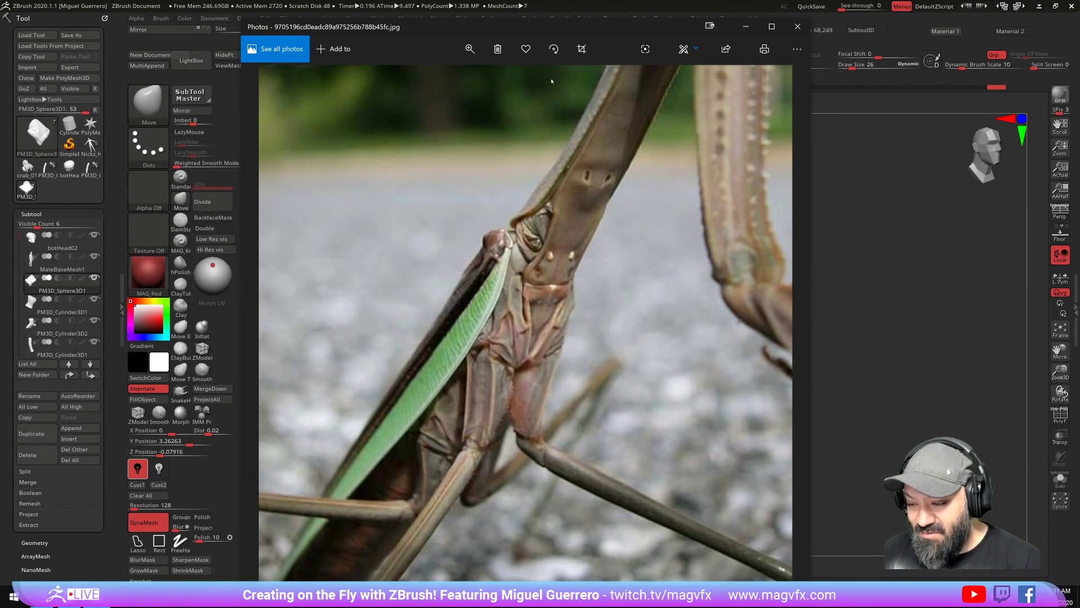
{"action": "left_click", "coordinate": [783, 333]}
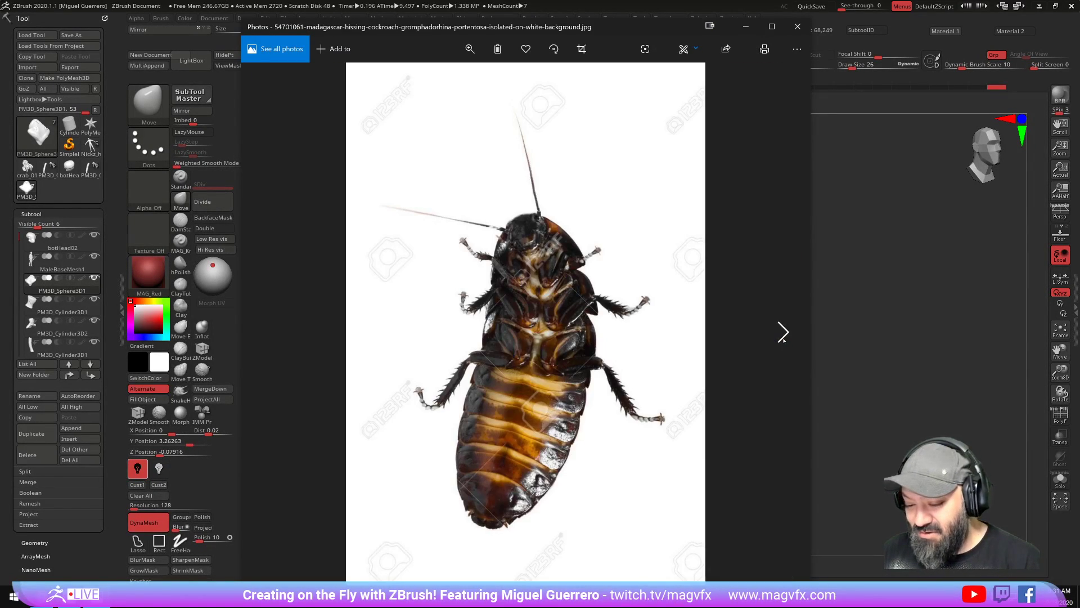
{"action": "left_click", "coordinate": [782, 333]}
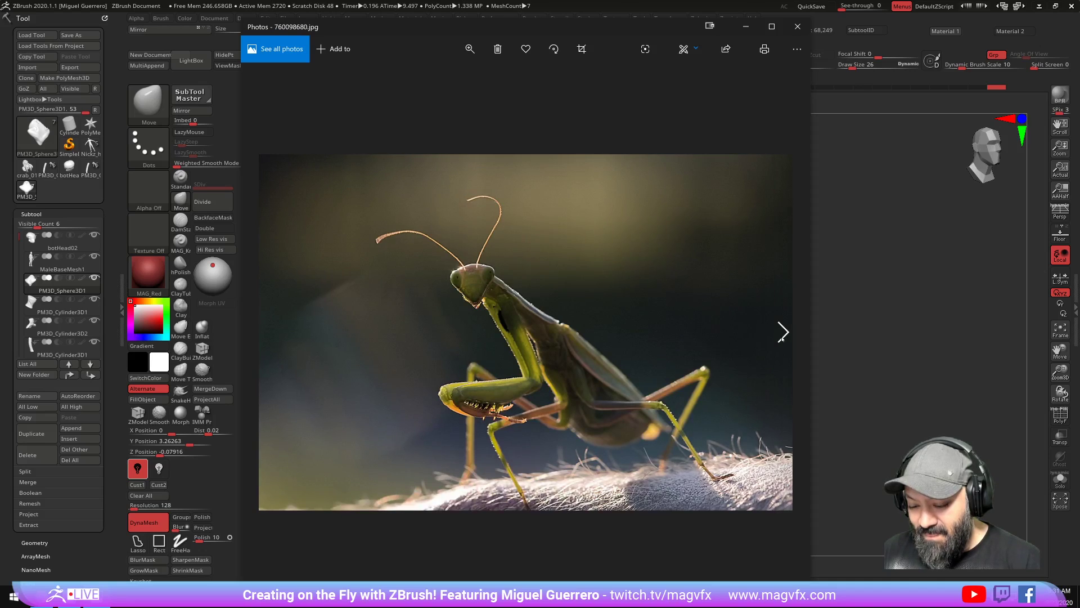
{"action": "left_click", "coordinate": [783, 333]}
{"action": "left_click", "coordinate": [781, 334]}
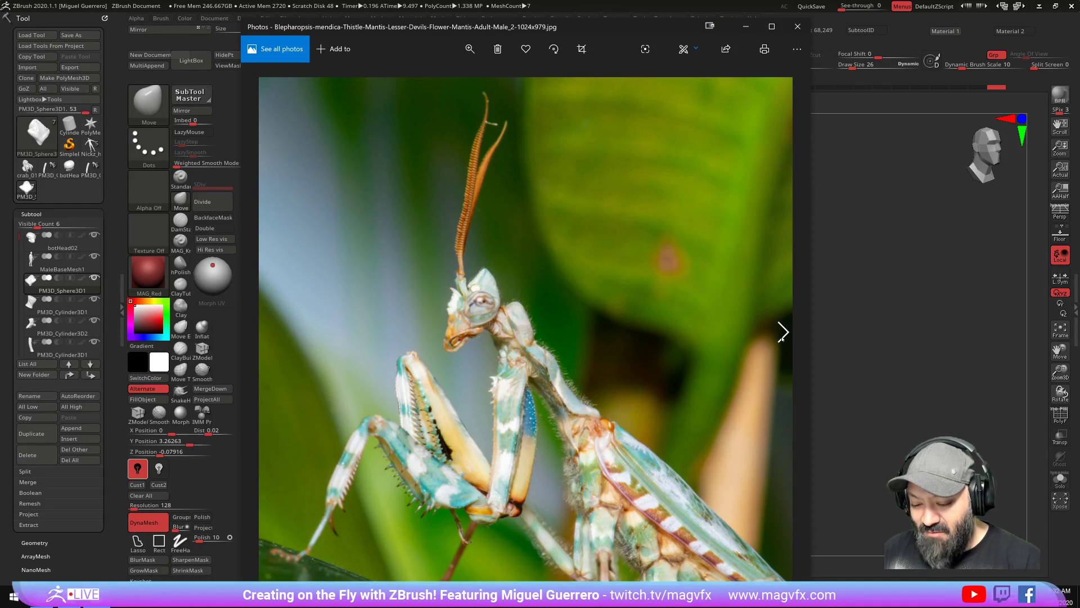
{"action": "left_click", "coordinate": [781, 334]}
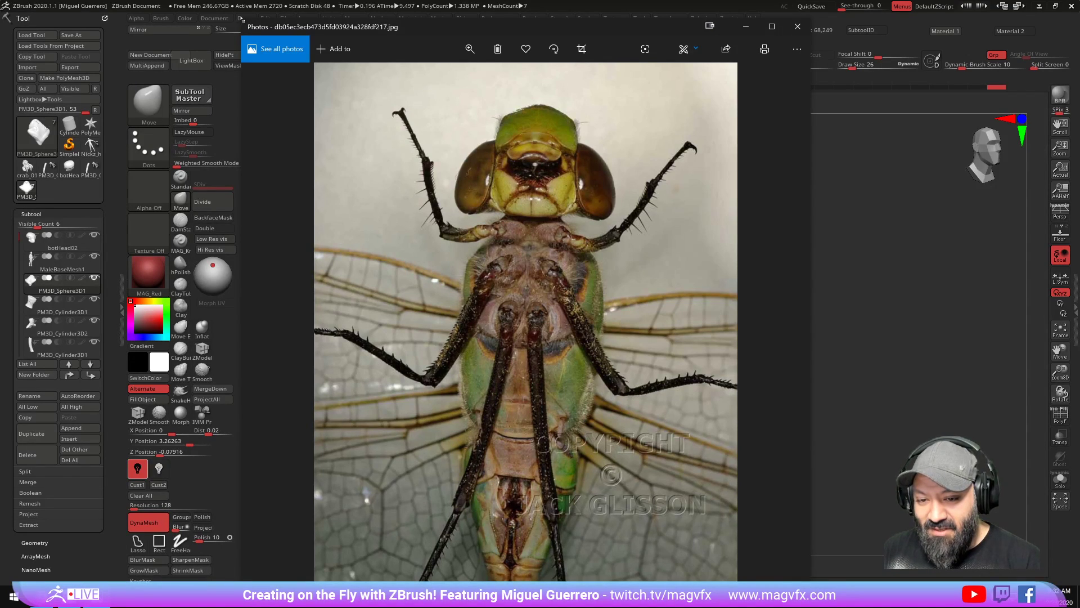
{"action": "left_click_drag", "start_coordinate": [247, 26], "coordinate": [248, 0]}
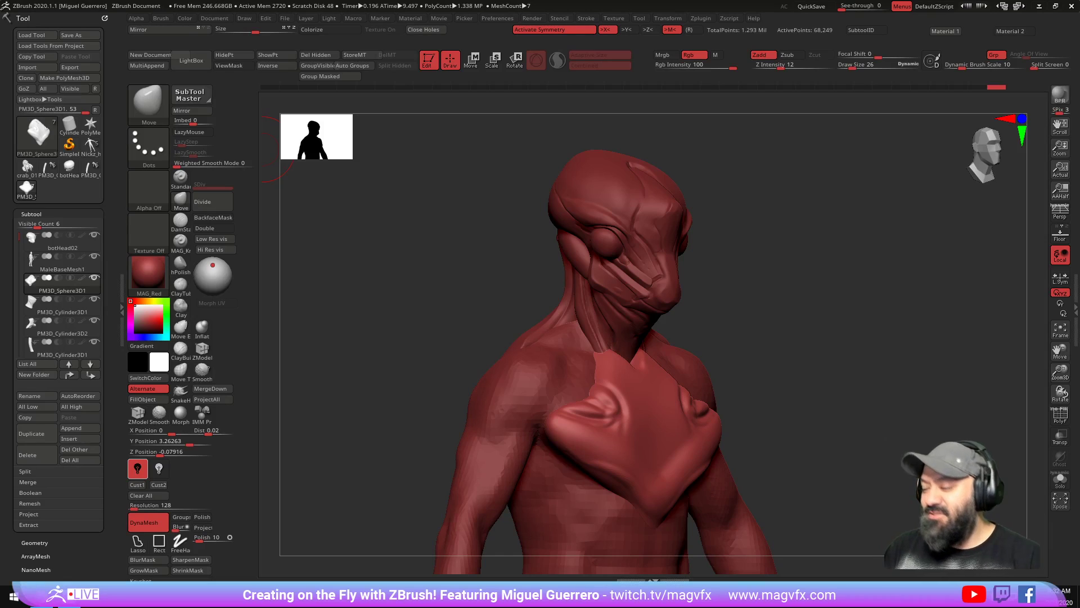
Step: Mask the rounded lobes at both shoulder corners of the chest plate and invert the mask to isolate them
{"action": "left_click_drag", "start_coordinate": [395, 323], "coordinate": [425, 338], "text": "shift"}
{"action": "mouse_move", "coordinate": [555, 406]}
{"action": "left_mouse_down"}
{"action": "mouse_move", "coordinate": [574, 417]}
{"action": "mouse_move", "coordinate": [591, 400]}
{"action": "mouse_move", "coordinate": [550, 386]}
{"action": "left_mouse_up"}
{"action": "left_click", "coordinate": [422, 363], "text": "ctrl"}
{"action": "left_click_drag", "start_coordinate": [420, 364], "coordinate": [374, 354], "text": "shift"}
Step: Inflate the unmasked corner lobes of the chest plate with the Inflat brush at Z Intensity 16, and clear the mask
{"action": "left_click", "coordinate": [181, 329]}
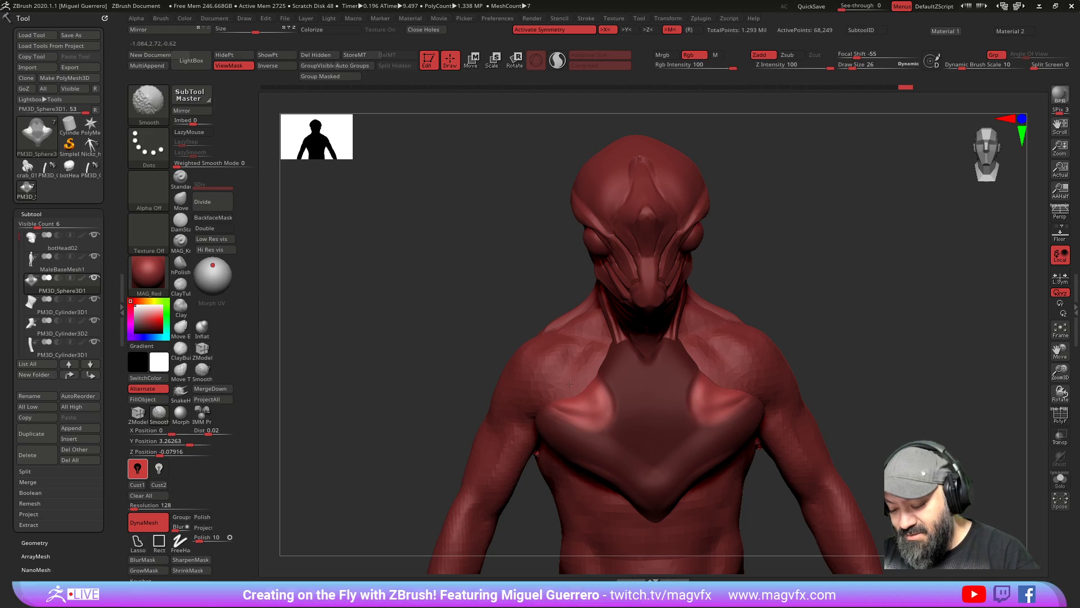
{"action": "left_click", "coordinate": [202, 329]}
{"action": "left_click", "coordinate": [402, 353], "text": "ctrl"}
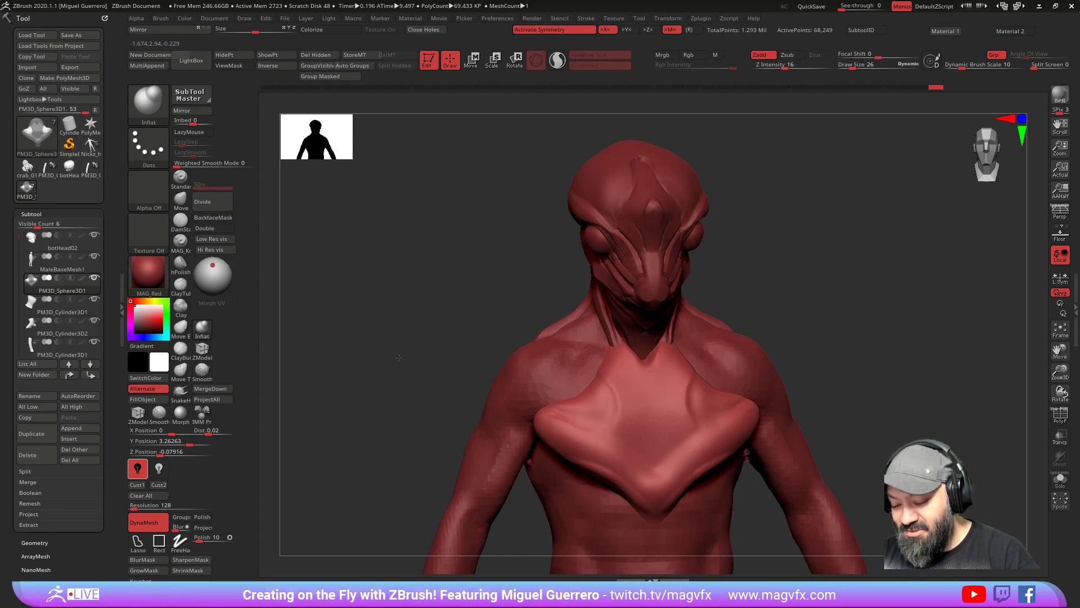
Step: Reshape the outer corners of the chest plate with the Move brush
{"action": "left_click", "coordinate": [181, 201]}
{"action": "mouse_move", "coordinate": [444, 328]}
{"action": "left_mouse_down"}
{"action": "mouse_move", "coordinate": [624, 349]}
{"action": "mouse_move", "coordinate": [596, 346]}
{"action": "left_mouse_up"}
{"action": "key", "text": "bracketright"}
{"action": "left_click_drag", "start_coordinate": [484, 340], "coordinate": [554, 341]}
Step: Refine the chest plate's neckline with a small DamStandard brush at Z Intensity 33
{"action": "left_click", "coordinate": [180, 222]}
{"action": "left_click_drag", "start_coordinate": [383, 338], "coordinate": [442, 341]}
{"action": "key", "text": "bracketleft"}
{"action": "key", "text": "bracketleft"}
{"action": "key", "text": "bracketleft"}
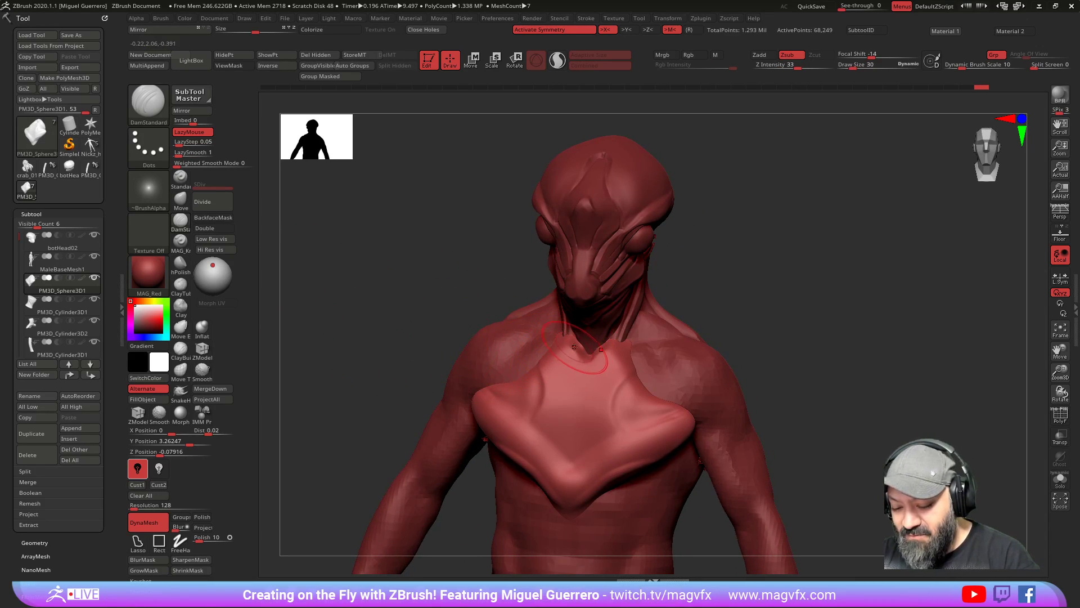
{"action": "left_click_drag", "start_coordinate": [558, 329], "coordinate": [553, 336]}
{"action": "left_click_drag", "start_coordinate": [442, 325], "coordinate": [479, 334]}
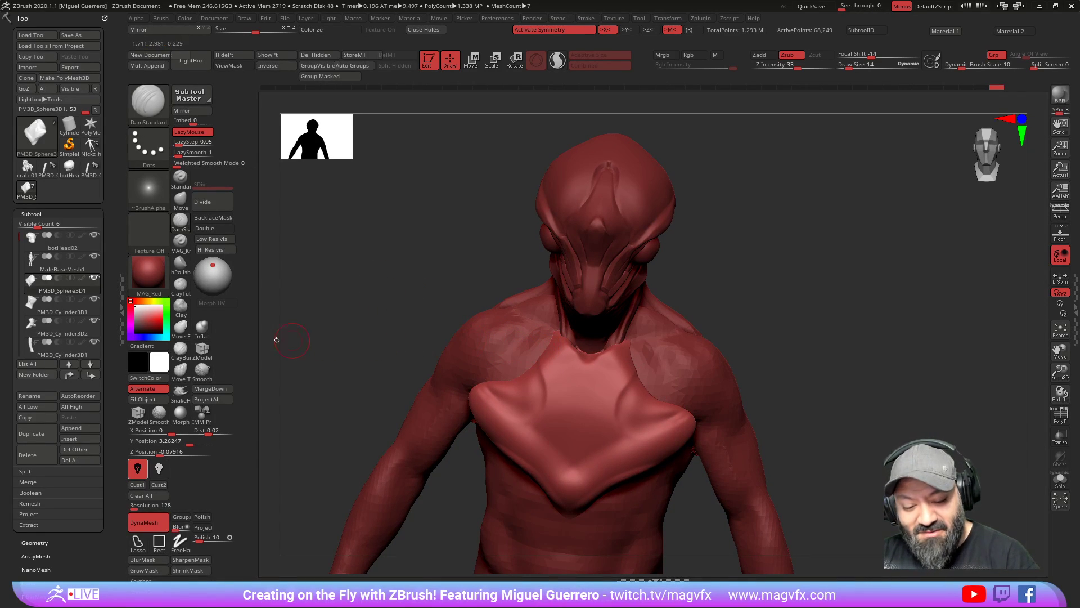
Step: Pull the upper corners of the chest plate outward into long pointed prongs along the collarbones with the SnakeHook brush
{"action": "left_click", "coordinate": [180, 391]}
{"action": "left_click_drag", "start_coordinate": [443, 288], "coordinate": [458, 286], "text": "shift"}
{"action": "left_click_drag", "start_coordinate": [554, 348], "coordinate": [474, 340]}
{"action": "left_click_drag", "start_coordinate": [381, 320], "coordinate": [403, 352]}
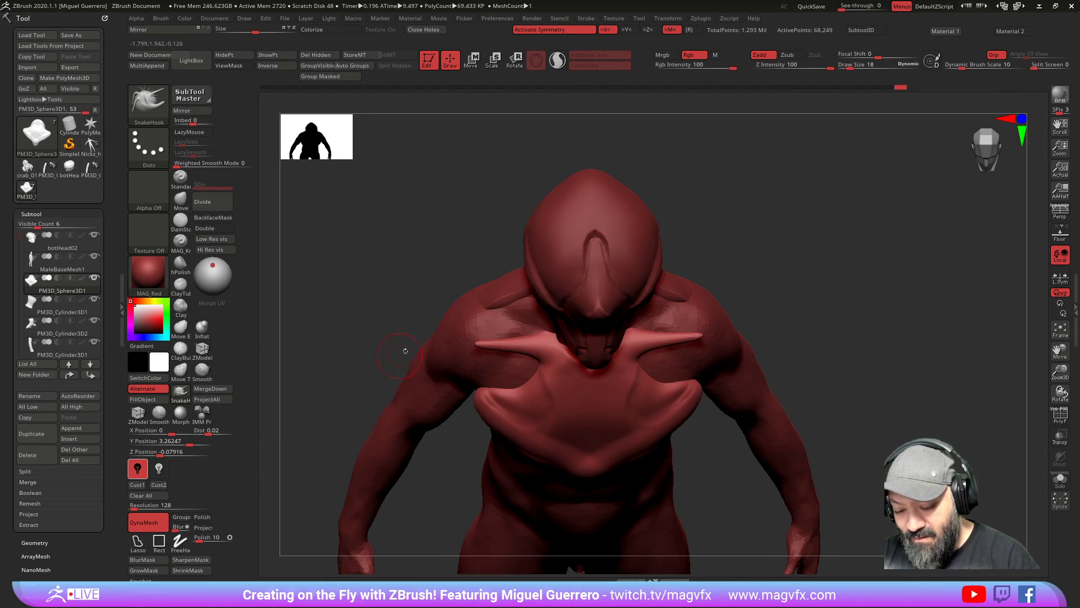
{"action": "left_click_drag", "start_coordinate": [385, 300], "coordinate": [388, 360]}
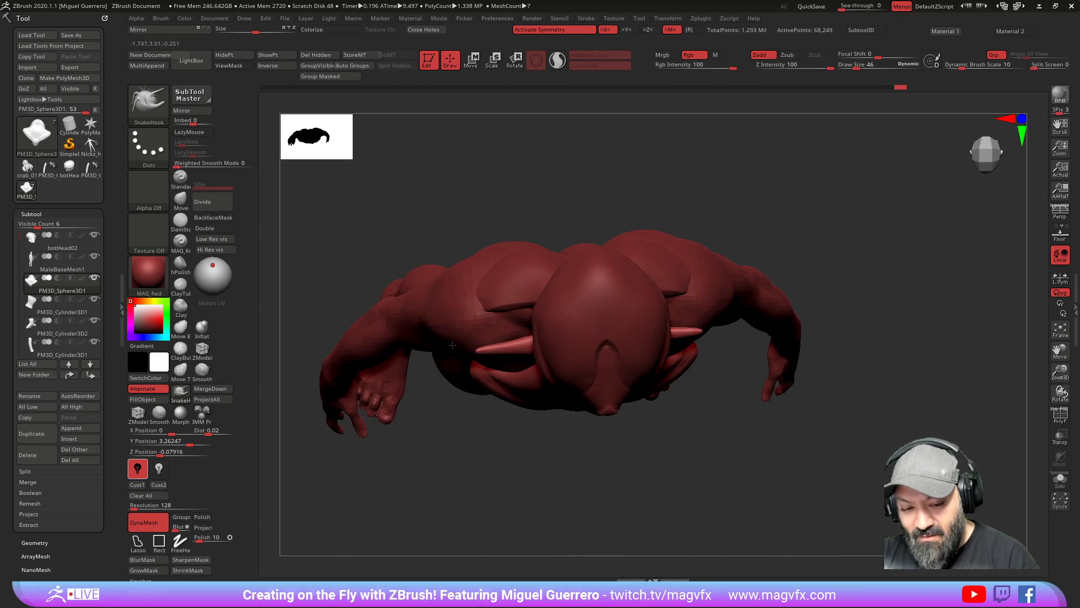
Step: Adjust the collarbone prongs with the Move brush so they wrap back over the shoulders
{"action": "left_click", "coordinate": [181, 199]}
{"action": "mouse_move", "coordinate": [506, 347]}
{"action": "left_mouse_down"}
{"action": "mouse_move", "coordinate": [487, 325]}
{"action": "mouse_move", "coordinate": [444, 323]}
{"action": "mouse_move", "coordinate": [506, 350]}
{"action": "left_mouse_up"}
{"action": "mouse_move", "coordinate": [418, 393]}
{"action": "left_mouse_down"}
{"action": "mouse_move", "coordinate": [397, 312]}
{"action": "mouse_move", "coordinate": [453, 336]}
{"action": "mouse_move", "coordinate": [467, 321]}
{"action": "mouse_move", "coordinate": [478, 343]}
{"action": "mouse_move", "coordinate": [487, 327]}
{"action": "left_mouse_up"}
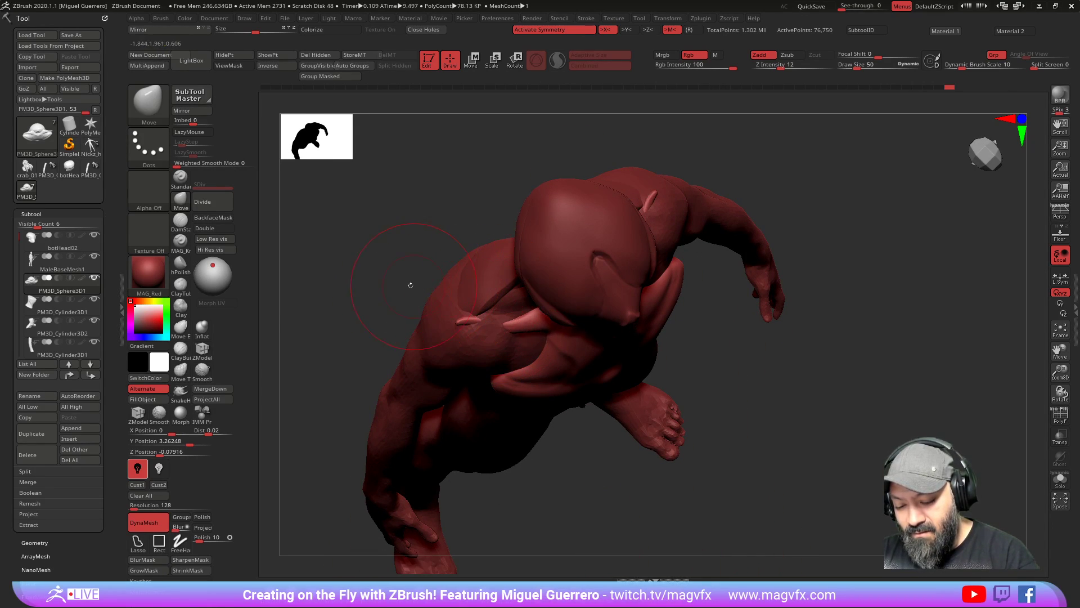
{"action": "left_click_drag", "start_coordinate": [402, 289], "coordinate": [411, 326]}
{"action": "mouse_move", "coordinate": [495, 325]}
{"action": "left_mouse_down"}
{"action": "mouse_move", "coordinate": [456, 321]}
{"action": "mouse_move", "coordinate": [543, 301]}
{"action": "mouse_move", "coordinate": [557, 315]}
{"action": "mouse_move", "coordinate": [460, 298]}
{"action": "mouse_move", "coordinate": [438, 347]}
{"action": "mouse_move", "coordinate": [462, 317]}
{"action": "left_mouse_up"}
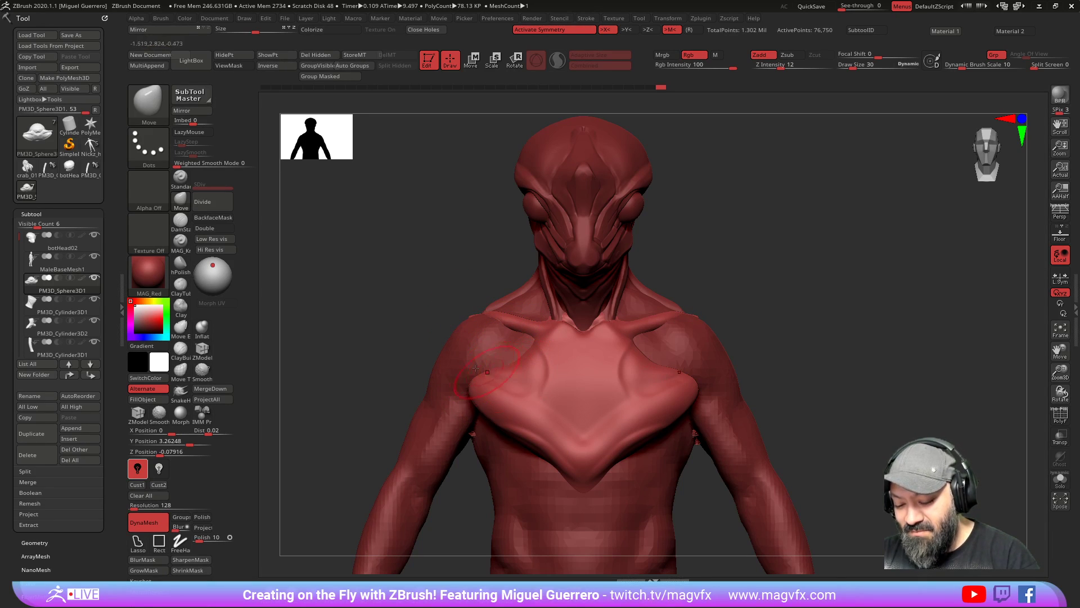
Step: Carve a V-shaped groove at the centre of the chest plate's neckline with the DamStandard brush at Draw Size 22
{"action": "left_click", "coordinate": [179, 220]}
{"action": "mouse_move", "coordinate": [374, 294]}
{"action": "left_mouse_down"}
{"action": "mouse_move", "coordinate": [393, 338]}
{"action": "mouse_move", "coordinate": [410, 348]}
{"action": "mouse_move", "coordinate": [405, 333]}
{"action": "left_mouse_up"}
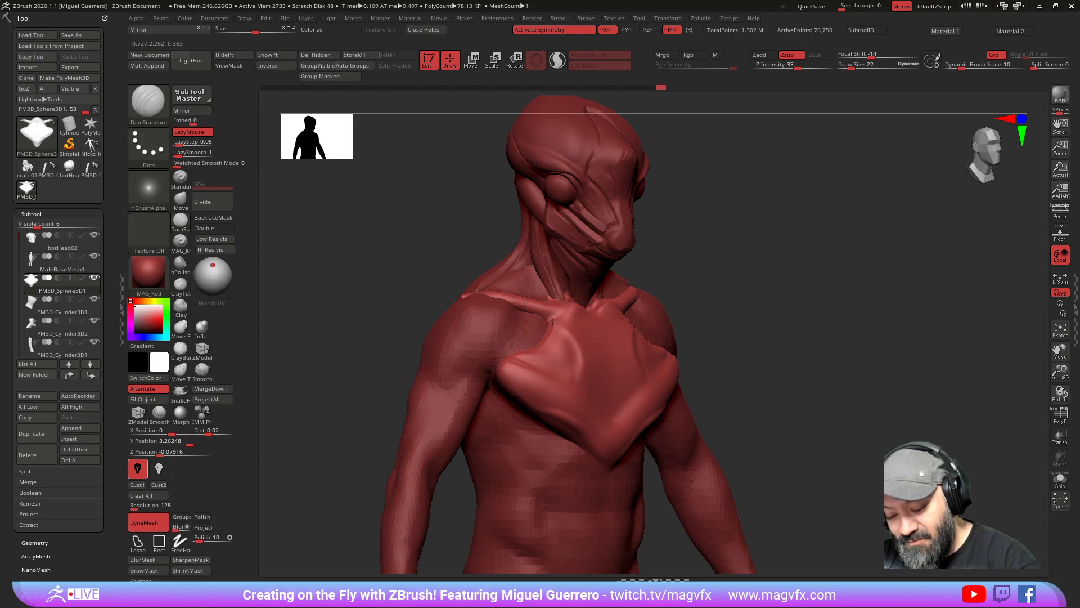
{"action": "left_click_drag", "start_coordinate": [413, 278], "coordinate": [577, 323], "text": "shift"}
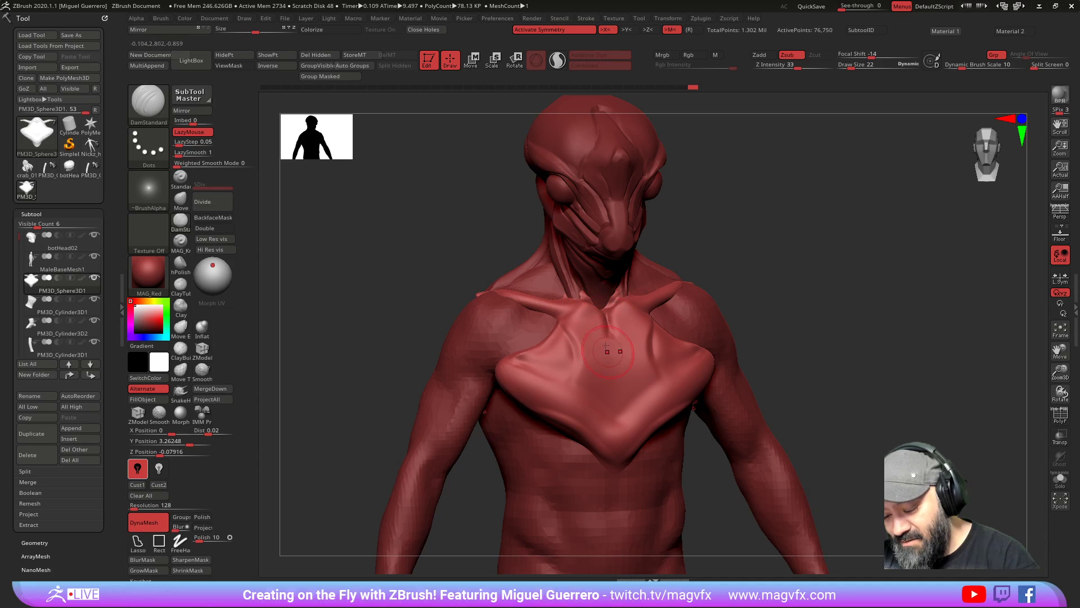
{"action": "left_click_drag", "start_coordinate": [451, 258], "coordinate": [422, 292]}
{"action": "mouse_move", "coordinate": [588, 310]}
{"action": "left_mouse_down"}
{"action": "mouse_move", "coordinate": [596, 304]}
{"action": "mouse_move", "coordinate": [554, 294]}
{"action": "left_mouse_up"}
{"action": "left_click_drag", "start_coordinate": [405, 272], "coordinate": [507, 338], "text": "shift"}
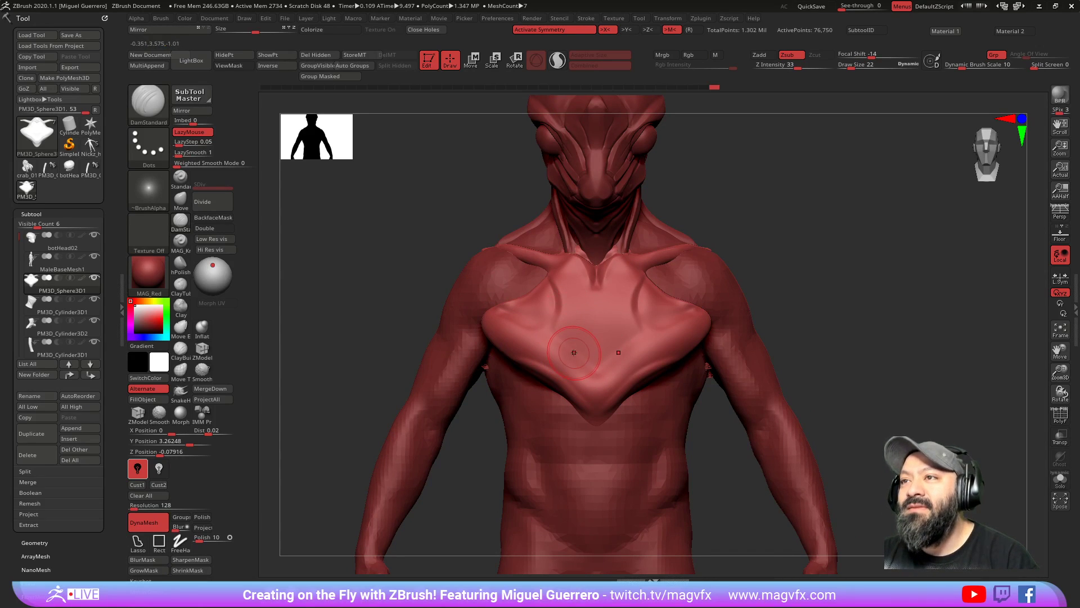
Step: Carve an arched crease across the lower chest plate with DamStandard to separate its bottom tip
{"action": "mouse_move", "coordinate": [515, 361]}
{"action": "left_mouse_down"}
{"action": "mouse_move", "coordinate": [570, 364]}
{"action": "mouse_move", "coordinate": [597, 350]}
{"action": "left_mouse_up"}
{"action": "left_click_drag", "start_coordinate": [369, 336], "coordinate": [428, 345]}
{"action": "left_click_drag", "start_coordinate": [709, 438], "coordinate": [647, 394], "text": "shift"}
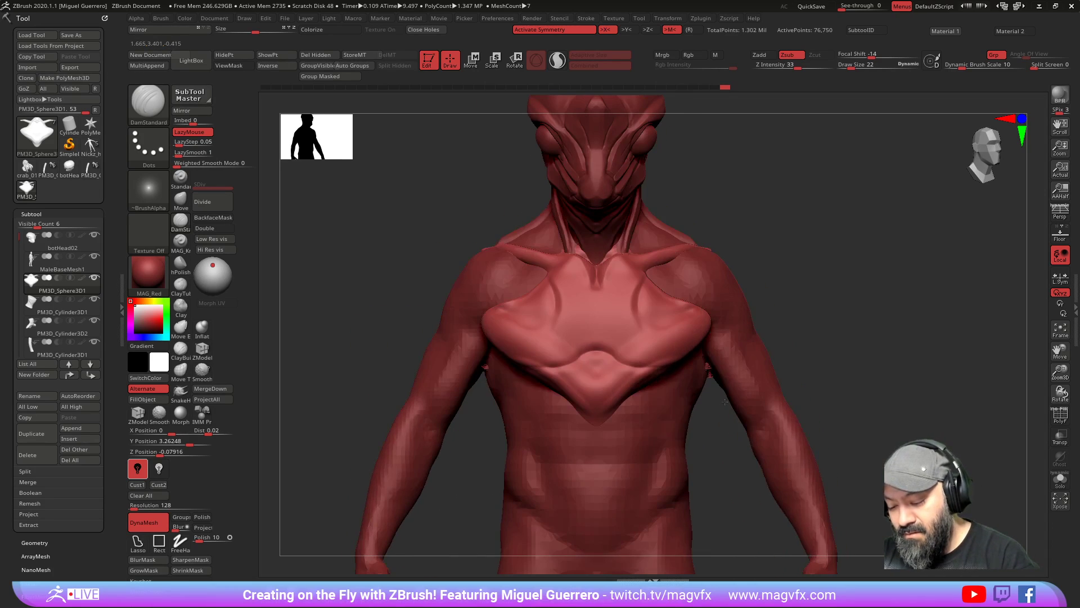
Step: Mask the bottom tip of the chest plate below the arched crease and invert the mask to isolate it
{"action": "mouse_move", "coordinate": [574, 383]}
{"action": "left_mouse_down", "text": "ctrl"}
{"action": "mouse_move", "coordinate": [540, 374]}
{"action": "mouse_move", "coordinate": [613, 373]}
{"action": "mouse_move", "coordinate": [600, 353]}
{"action": "mouse_move", "coordinate": [583, 409]}
{"action": "left_mouse_up", "text": "ctrl"}
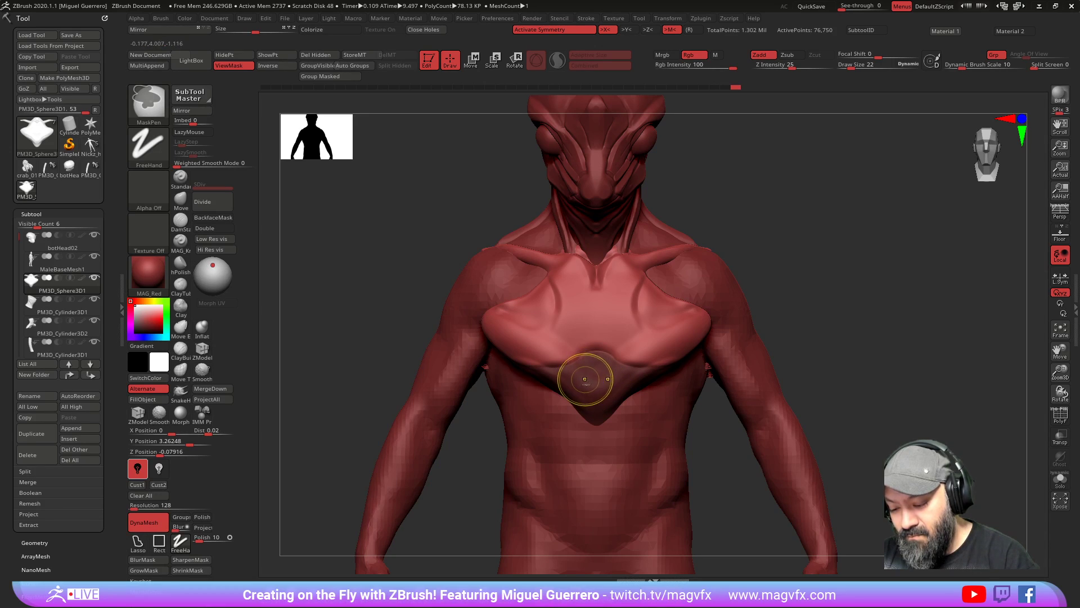
{"action": "left_click", "coordinate": [388, 313], "text": "ctrl"}
{"action": "key", "text": "b"}
{"action": "key", "text": "d"}
{"action": "key", "text": "s"}
Step: Reshape the isolated bottom tip with the Move brush at Draw Size 70, checking front and side profiles, and clear the mask
{"action": "left_click_drag", "start_coordinate": [362, 314], "coordinate": [344, 315], "text": "shift"}
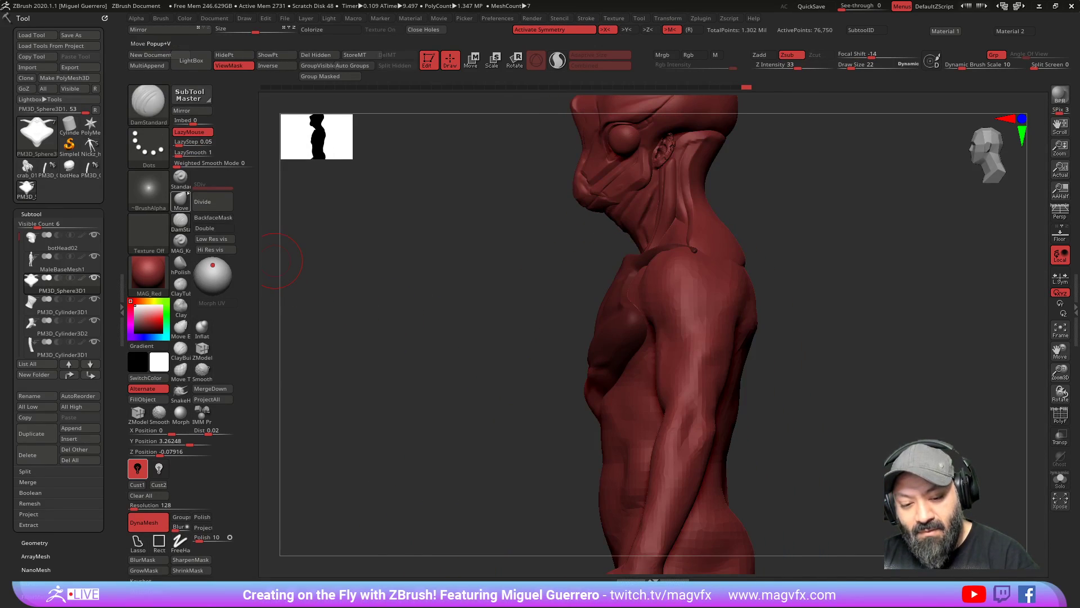
{"action": "key", "text": "b"}
{"action": "key", "text": "m"}
{"action": "key", "text": "v"}
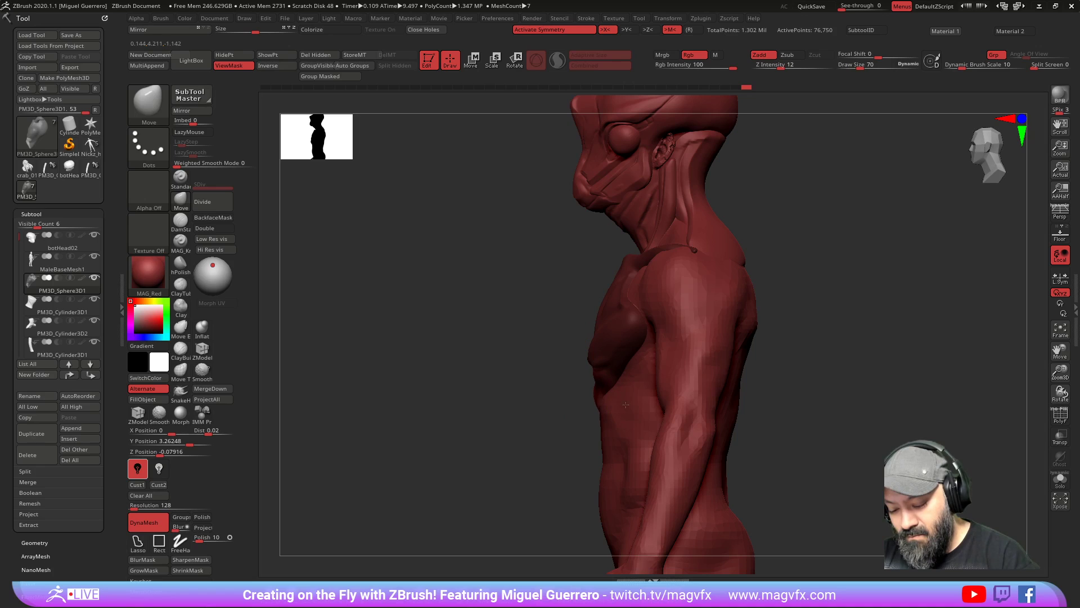
{"action": "left_click_drag", "start_coordinate": [582, 392], "coordinate": [498, 354], "text": "shift"}
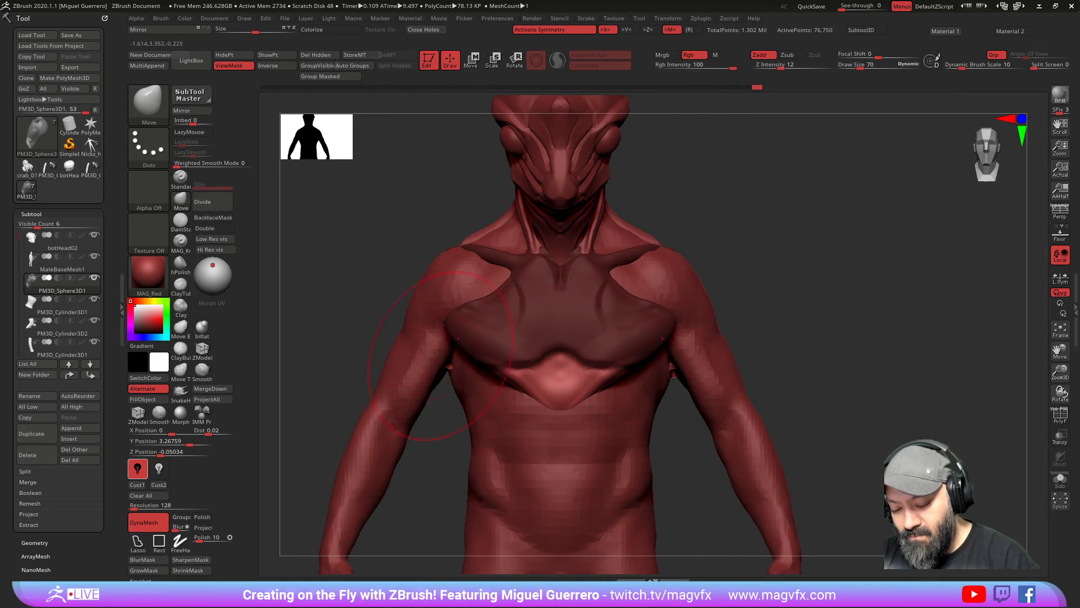
{"action": "right_click_drag", "start_coordinate": [452, 369], "coordinate": [495, 373]}
{"action": "mouse_move", "coordinate": [497, 375]}
{"action": "left_mouse_down"}
{"action": "mouse_move", "coordinate": [477, 377]}
{"action": "mouse_move", "coordinate": [486, 380]}
{"action": "left_mouse_up"}
{"action": "right_click_drag", "start_coordinate": [478, 374], "coordinate": [377, 365]}
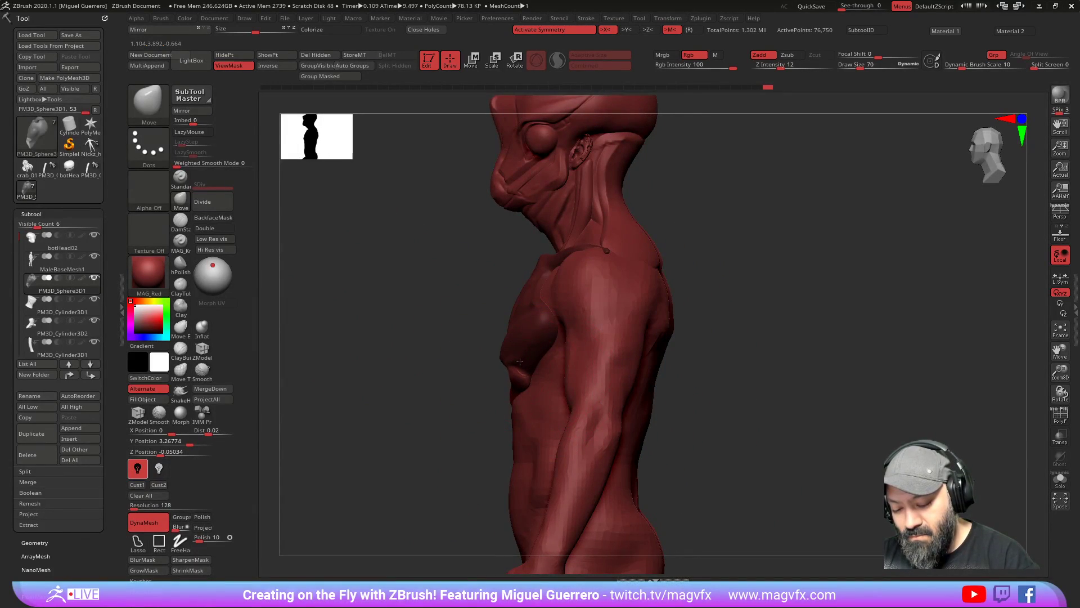
{"action": "right_click_drag", "start_coordinate": [532, 366], "coordinate": [597, 365]}
{"action": "right_click_drag", "start_coordinate": [335, 267], "coordinate": [429, 307], "text": "alt"}
{"action": "left_click_drag", "start_coordinate": [385, 297], "coordinate": [399, 312], "text": "ctrl"}
Step: Reshape the chest plate's collarbone prongs and side corners with the Move brush, tapering the corners to upturned points
{"action": "right_click_drag", "start_coordinate": [399, 312], "coordinate": [441, 415]}
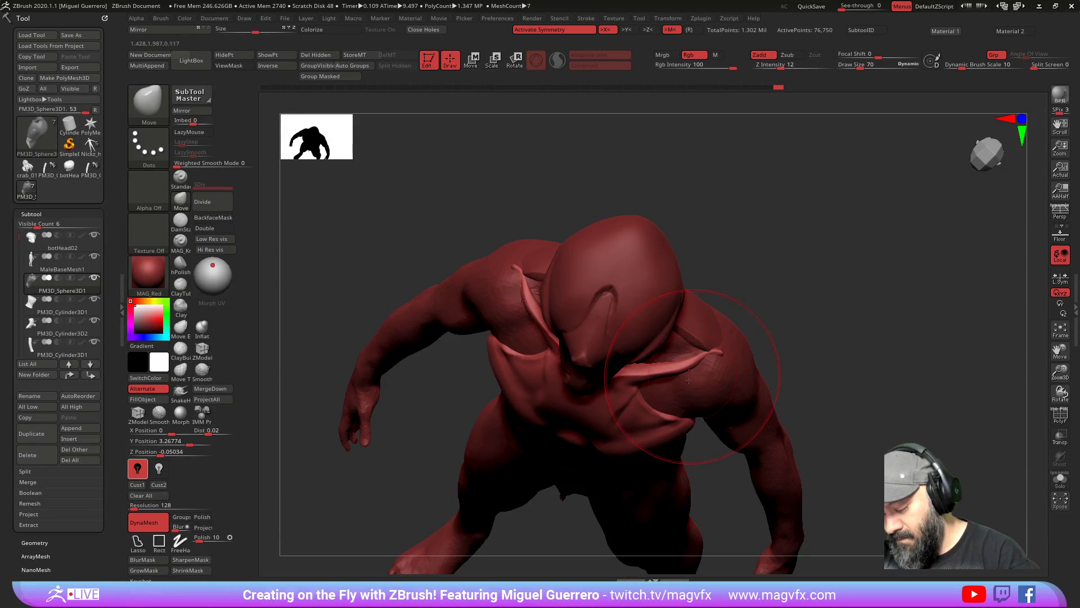
{"action": "mouse_move", "coordinate": [716, 499]}
{"action": "right_mouse_down", "text": "shift"}
{"action": "mouse_move", "coordinate": [698, 407]}
{"action": "mouse_move", "coordinate": [719, 319]}
{"action": "right_mouse_up", "text": "shift"}
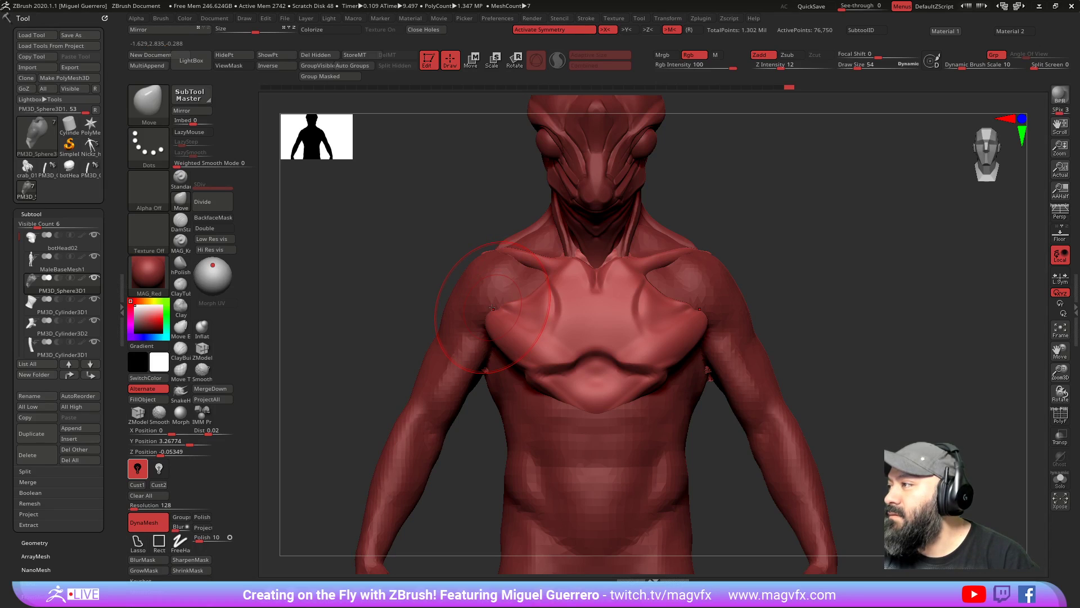
{"action": "mouse_move", "coordinate": [490, 309]}
{"action": "left_mouse_down"}
{"action": "mouse_move", "coordinate": [514, 319]}
{"action": "mouse_move", "coordinate": [501, 317]}
{"action": "left_mouse_up"}
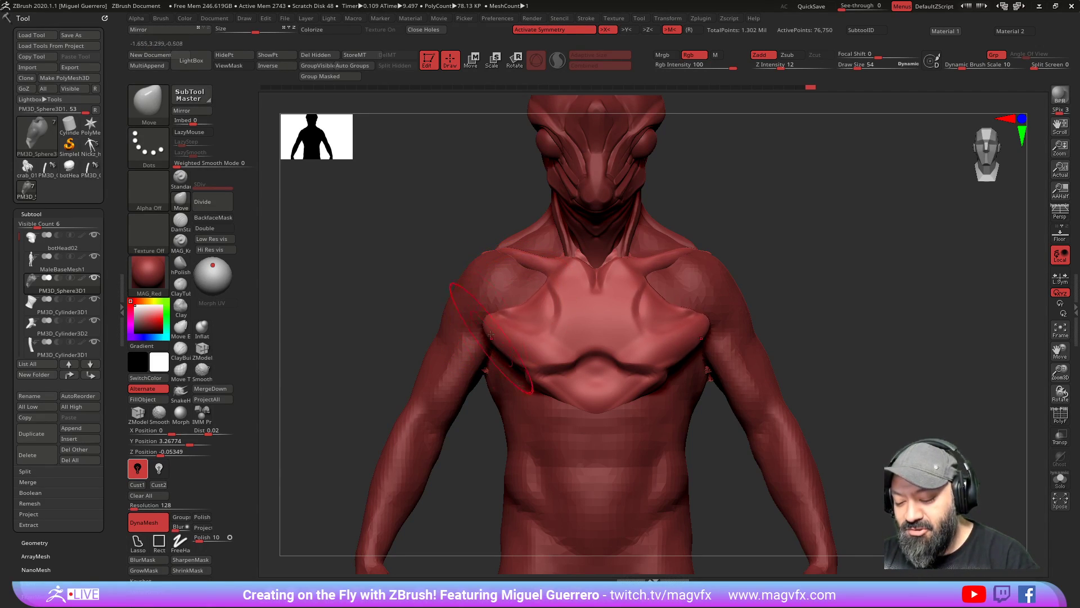
{"action": "left_click_drag", "start_coordinate": [461, 241], "coordinate": [488, 253]}
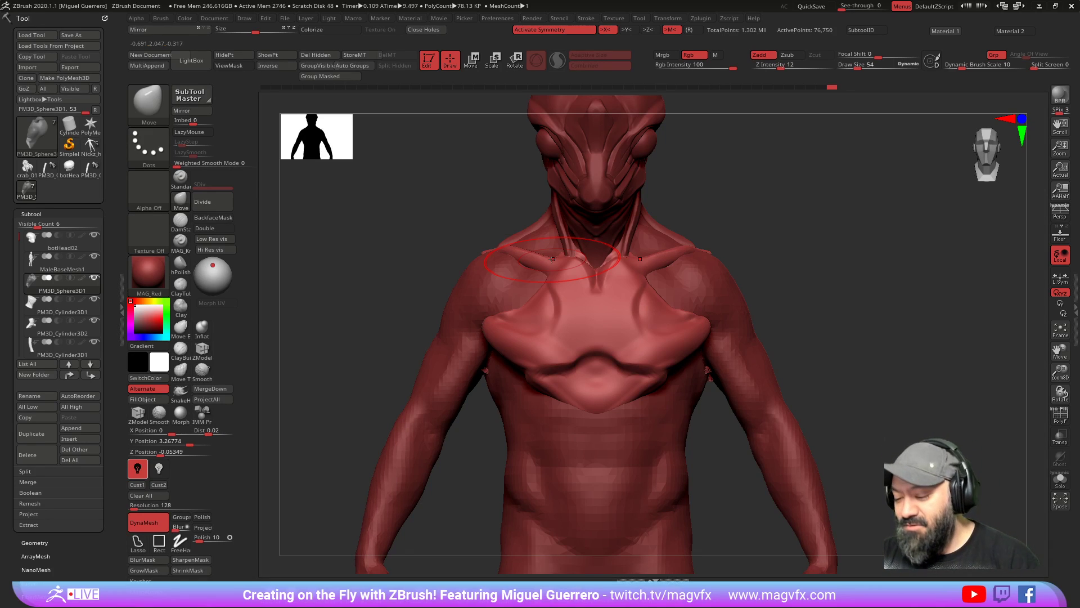
{"action": "left_click_drag", "start_coordinate": [390, 289], "coordinate": [430, 283]}
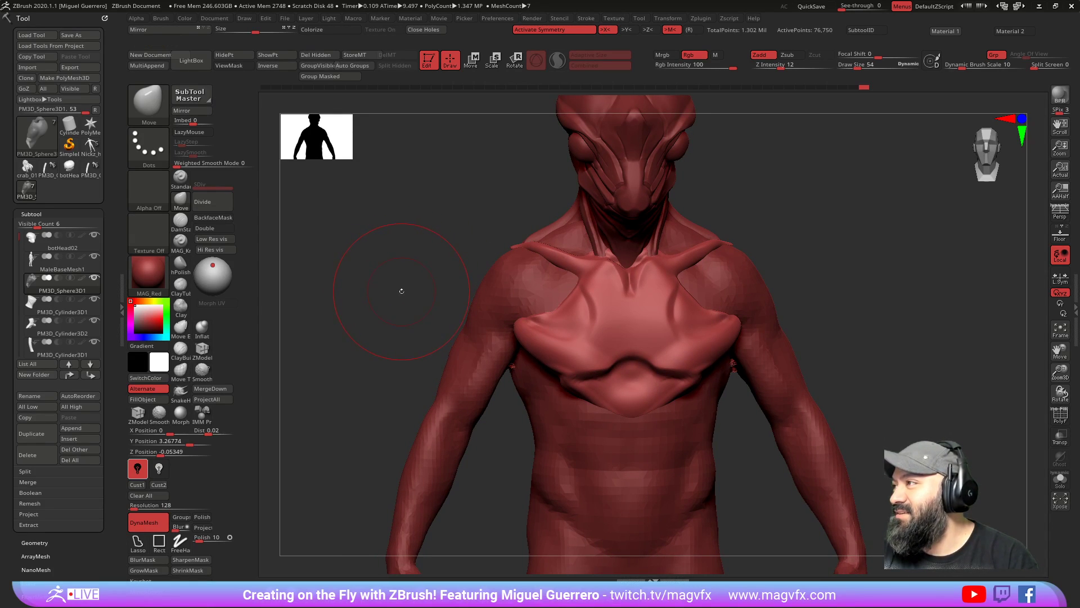
{"action": "left_click_drag", "start_coordinate": [399, 290], "coordinate": [410, 282], "text": "shift"}
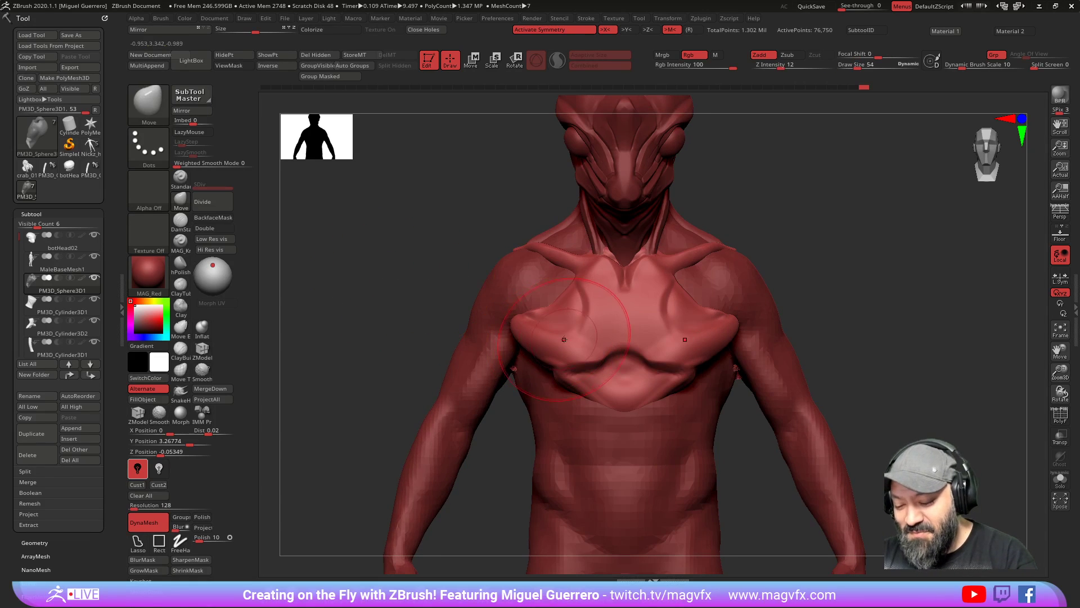
Step: Deepen the crease above the chest plate's bottom tip and cut a notch at its centre with a small DamStandard brush
{"action": "left_click", "coordinate": [188, 226]}
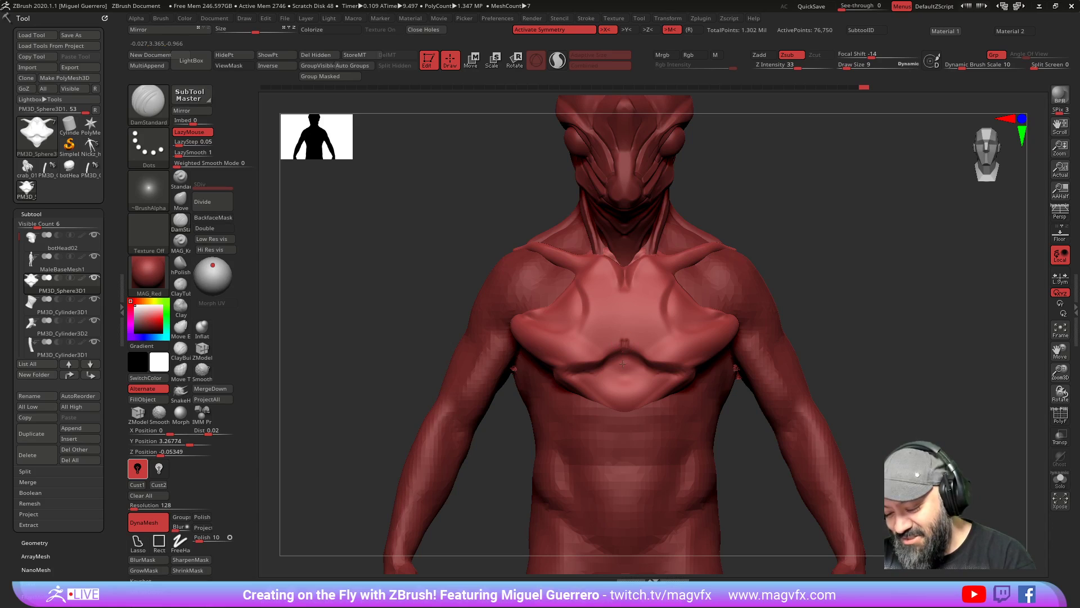
{"action": "mouse_move", "coordinate": [619, 366]}
{"action": "left_mouse_down"}
{"action": "mouse_move", "coordinate": [560, 373]}
{"action": "mouse_move", "coordinate": [614, 359]}
{"action": "left_mouse_up"}
{"action": "mouse_move", "coordinate": [425, 334]}
{"action": "left_mouse_down"}
{"action": "mouse_move", "coordinate": [417, 309]}
{"action": "mouse_move", "coordinate": [497, 318]}
{"action": "left_mouse_up"}
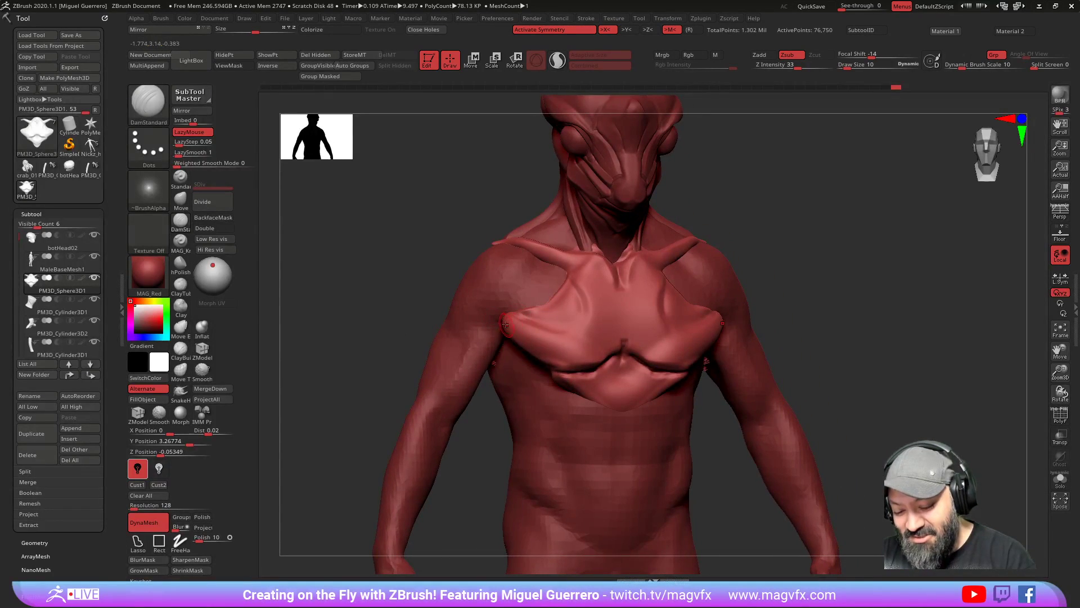
{"action": "left_click_drag", "start_coordinate": [561, 363], "coordinate": [623, 349]}
{"action": "left_click_drag", "start_coordinate": [428, 333], "coordinate": [406, 333]}
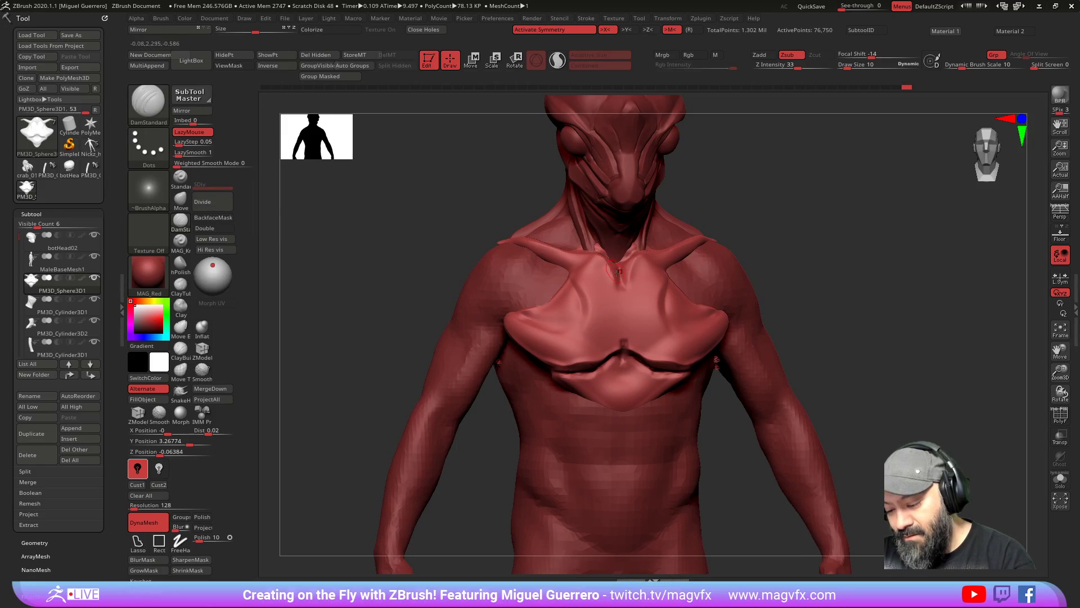
Step: Sharpen the V-shaped neckline groove and the inner edges of the side lobes with DamStandard at Draw Size 10
{"action": "left_click_drag", "start_coordinate": [622, 294], "coordinate": [621, 278]}
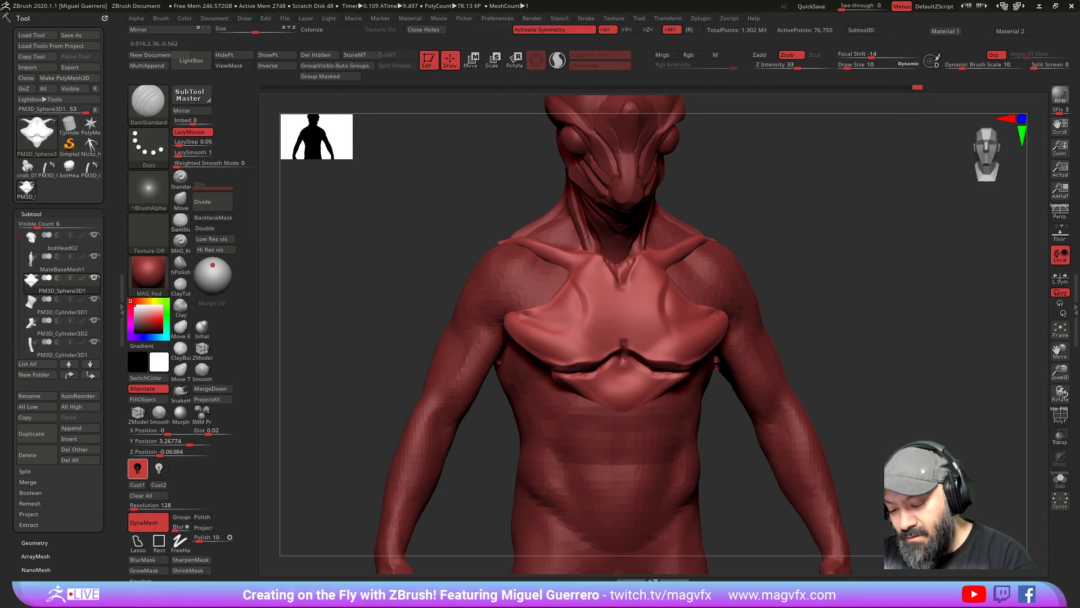
{"action": "left_click_drag", "start_coordinate": [437, 237], "coordinate": [427, 236], "text": "shift"}
{"action": "left_click_drag", "start_coordinate": [546, 301], "coordinate": [546, 297]}
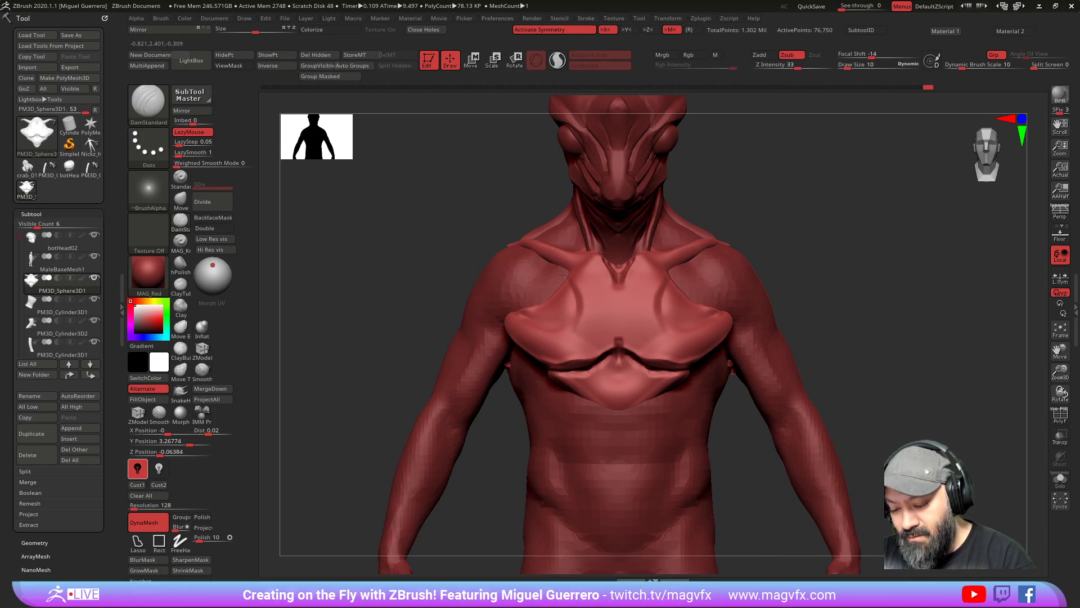
Step: Flatten the surfaces of the chest plate's side lobes with the hPolish brush at Z Intensity 37
{"action": "left_click_drag", "start_coordinate": [371, 315], "coordinate": [201, 235]}
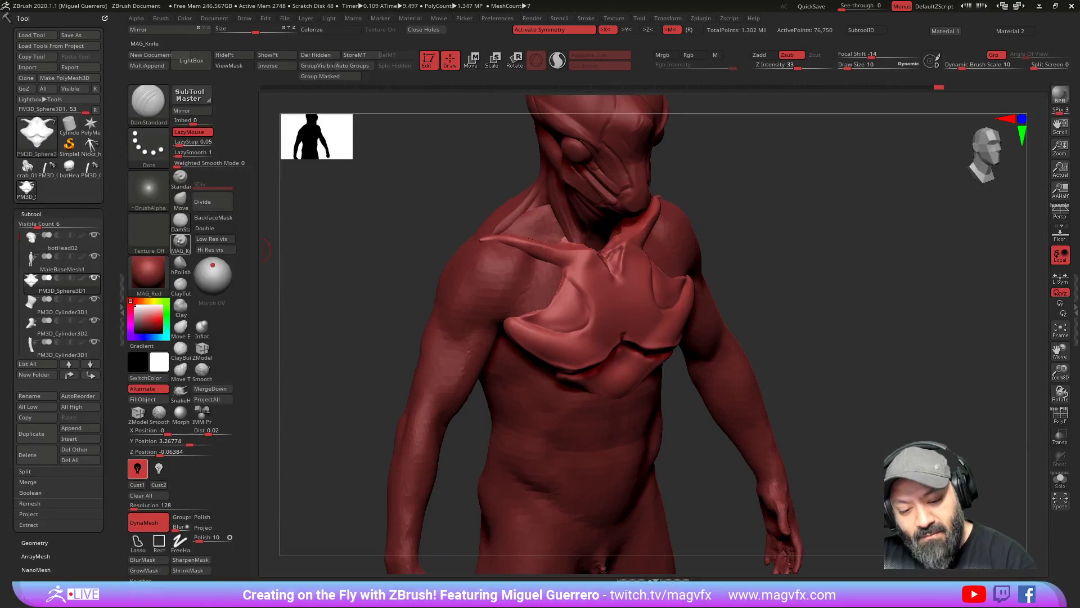
{"action": "left_click", "coordinate": [180, 263]}
{"action": "left_click_drag", "start_coordinate": [304, 260], "coordinate": [387, 270]}
{"action": "left_click_drag", "start_coordinate": [537, 310], "coordinate": [553, 302]}
{"action": "right_click_drag", "start_coordinate": [540, 310], "coordinate": [546, 305], "text": "shift"}
{"action": "mouse_move", "coordinate": [475, 280]}
{"action": "right_mouse_down"}
{"action": "mouse_move", "coordinate": [395, 259]}
{"action": "mouse_move", "coordinate": [393, 243]}
{"action": "right_mouse_up"}
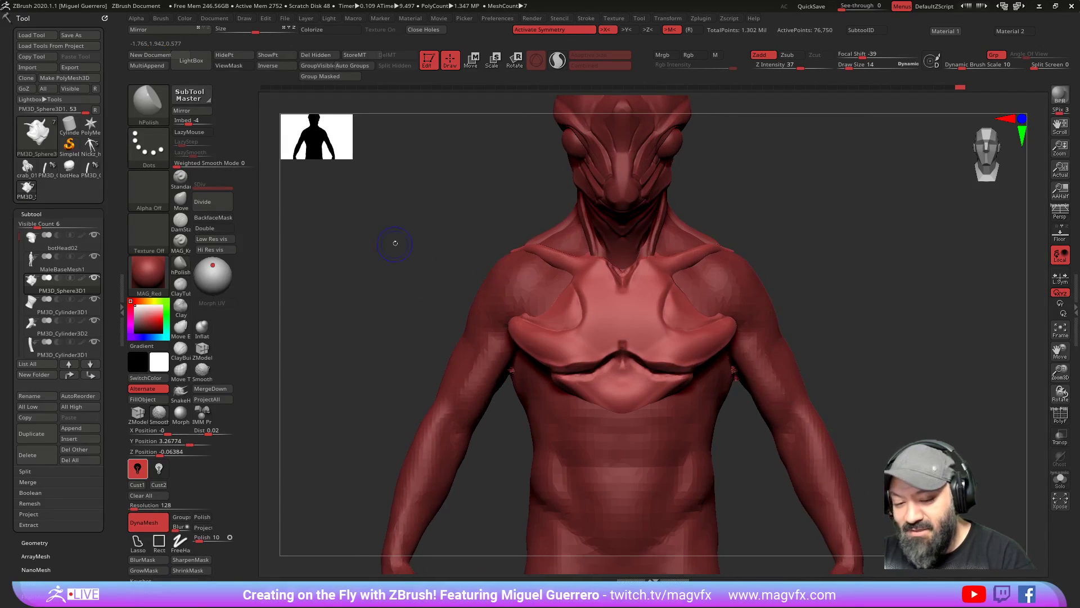
Step: Insert a Sphere3D as a new subtool, make it active and position it over the centre of the chest
{"action": "left_click", "coordinate": [75, 438]}
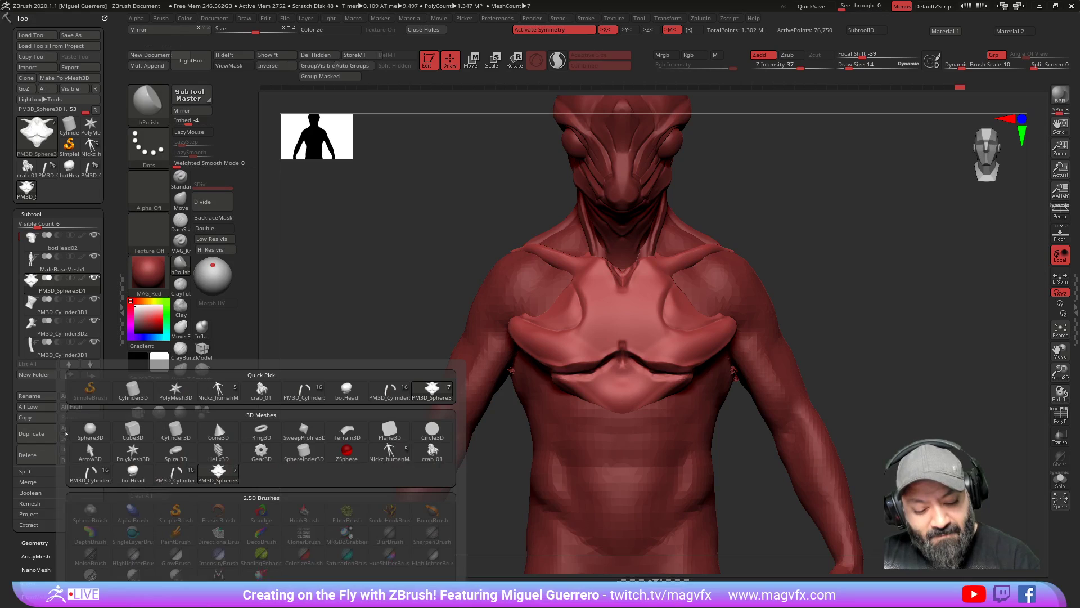
{"action": "left_click", "coordinate": [87, 442]}
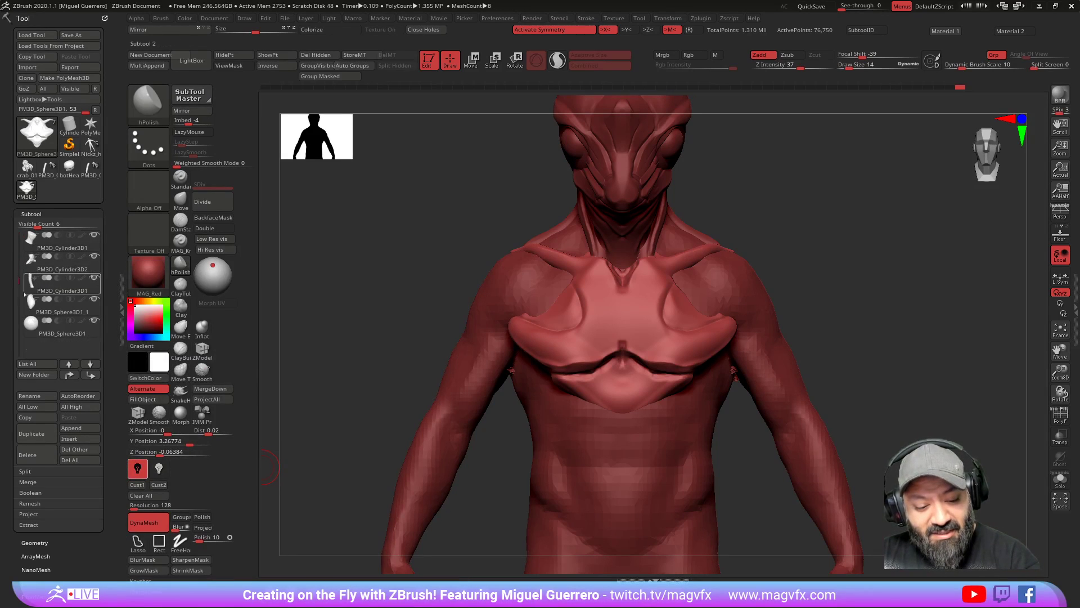
{"action": "left_click", "coordinate": [471, 60]}
{"action": "right_click_drag", "start_coordinate": [495, 121], "coordinate": [470, 199], "text": "alt"}
{"action": "left_click_drag", "start_coordinate": [591, 140], "coordinate": [591, 311]}
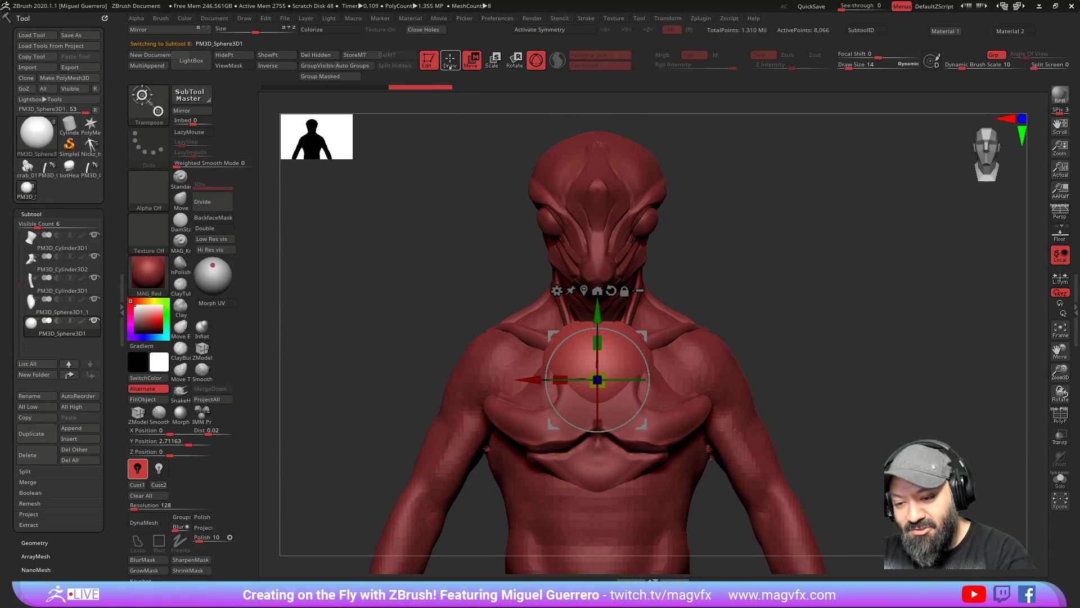
Step: Move the sphere sideways over one side of the chest, mirror it to the other side and activate X symmetry
{"action": "left_click_drag", "start_coordinate": [526, 379], "coordinate": [450, 380]}
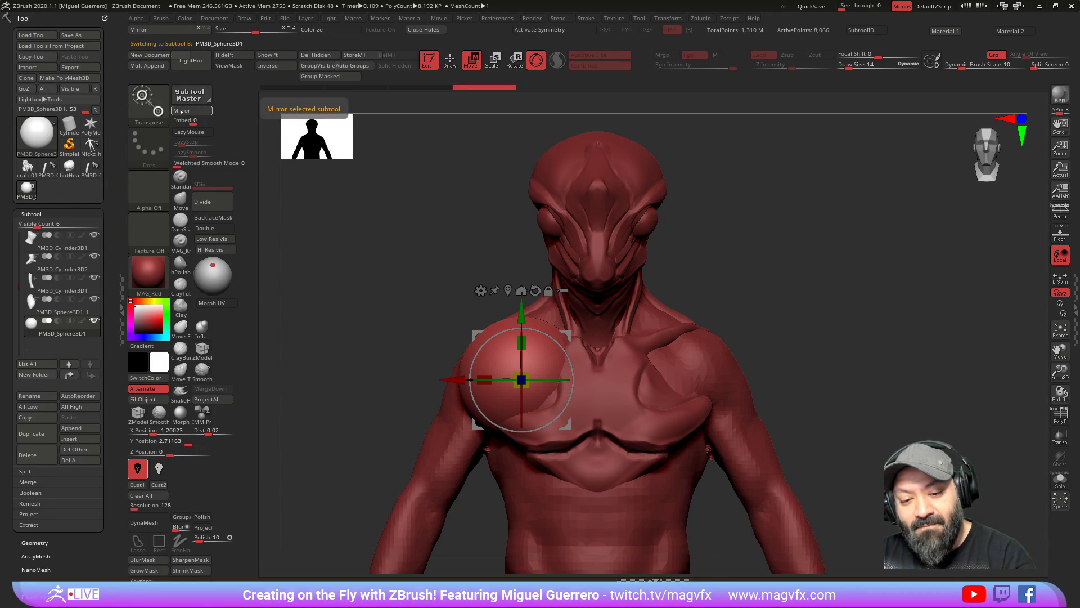
{"action": "left_click", "coordinate": [192, 111]}
{"action": "left_click", "coordinate": [478, 287]}
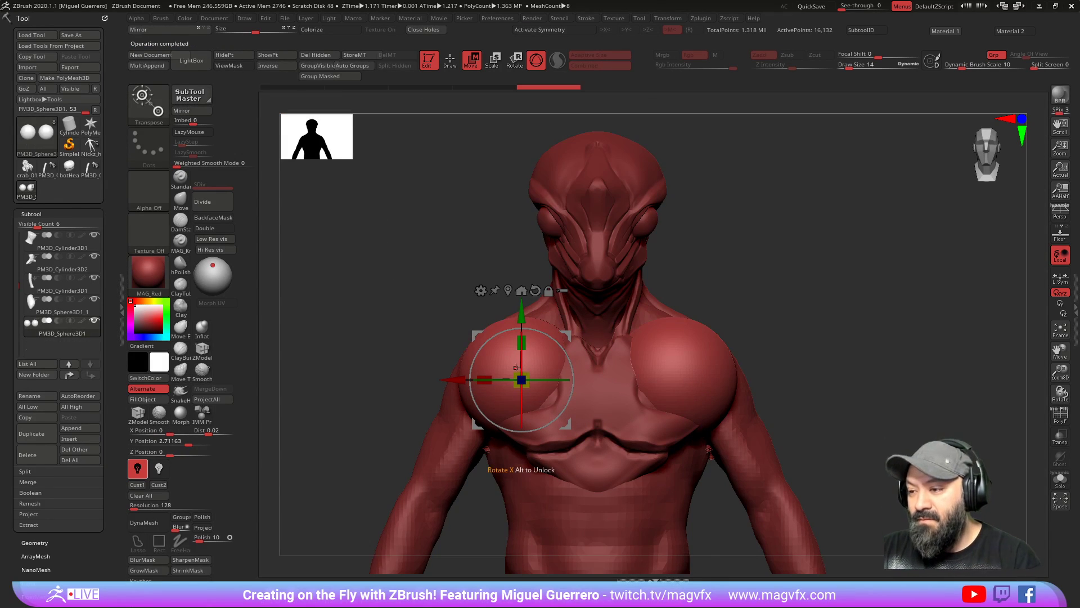
{"action": "key", "text": "x"}
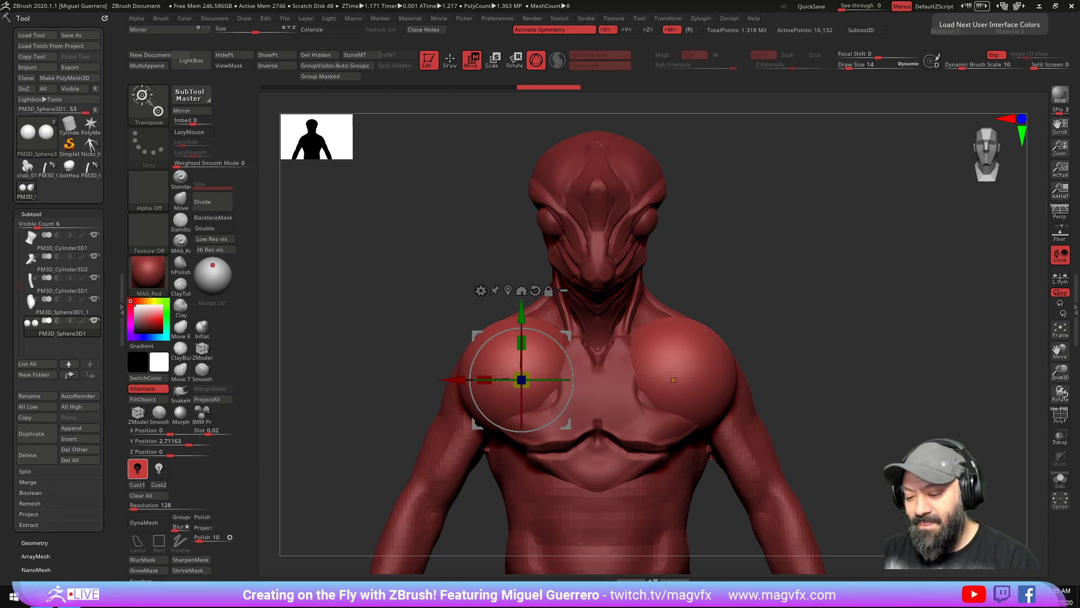
{"action": "left_click_drag", "start_coordinate": [385, 276], "coordinate": [414, 281]}
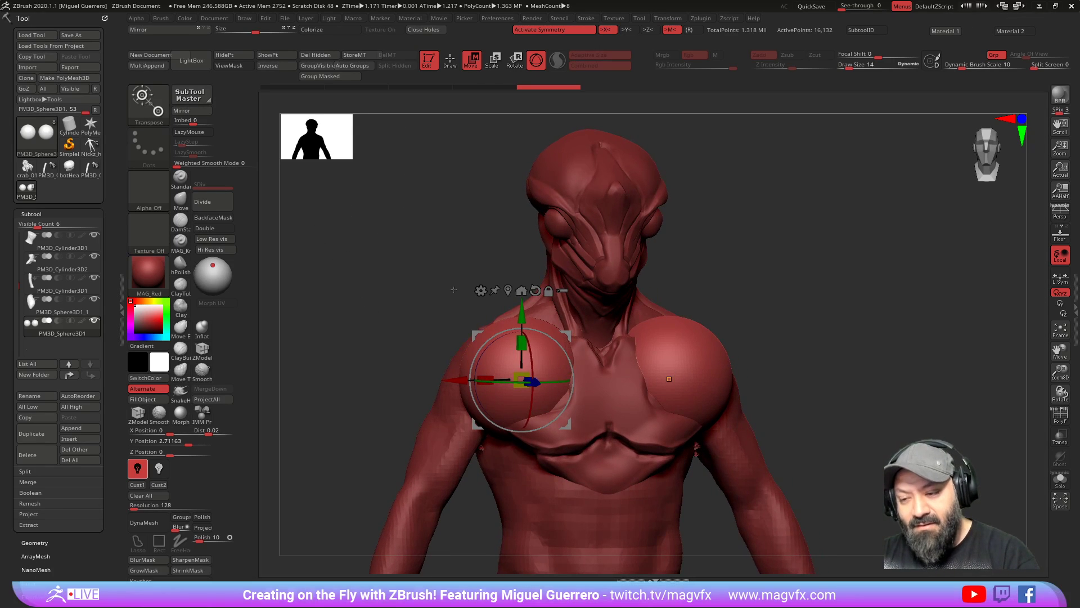
Step: DynaMesh the mirrored chest spheres at Resolution 128 and flatten their outer faces with a large hPolish brush
{"action": "key", "text": "x"}
{"action": "key", "text": "x"}
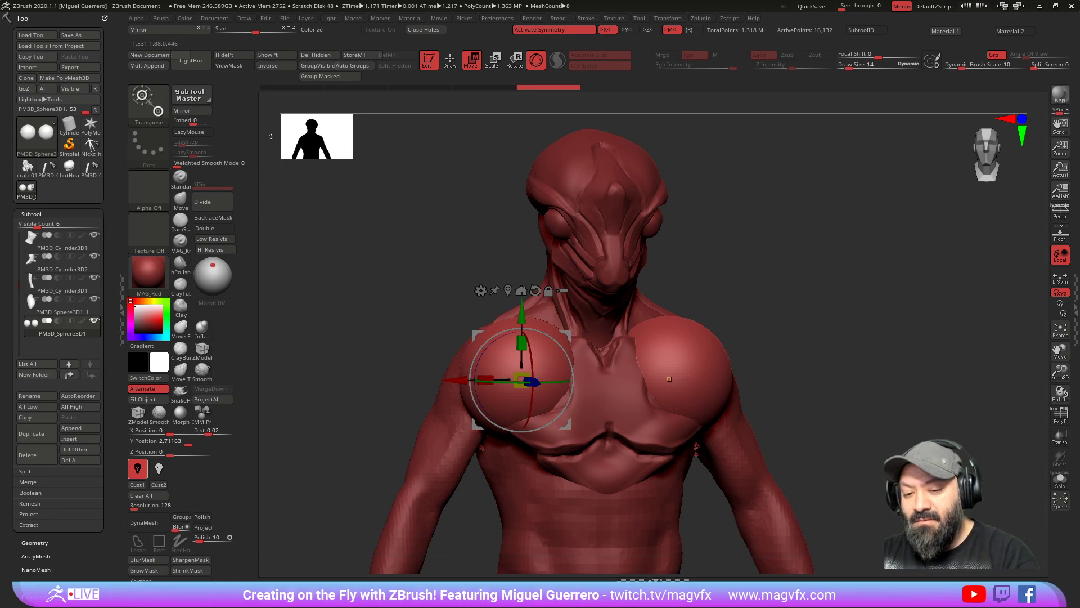
{"action": "left_click", "coordinate": [146, 522]}
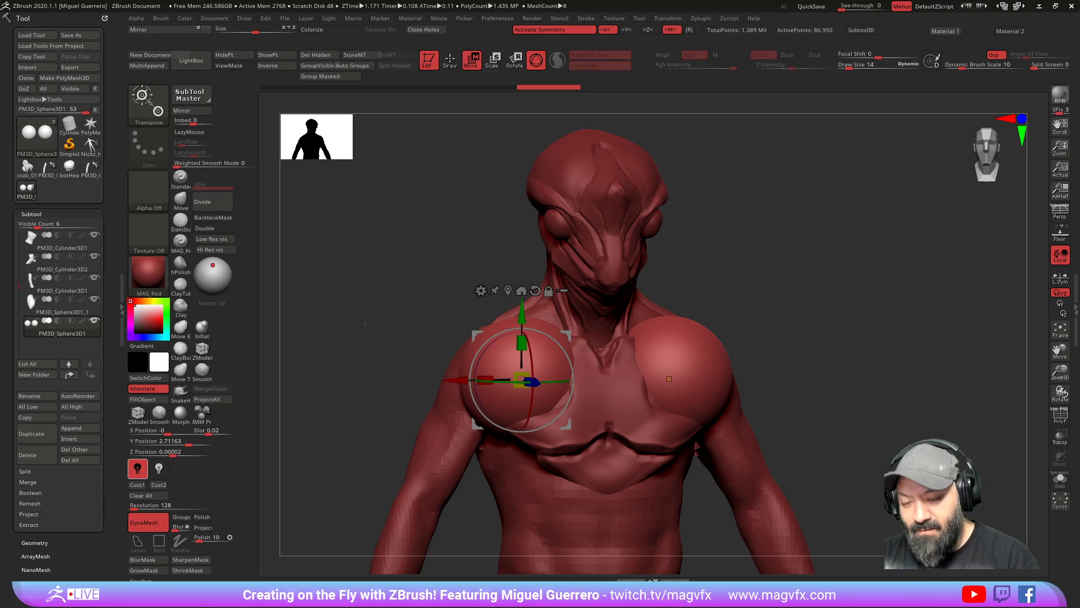
{"action": "left_click", "coordinate": [450, 61]}
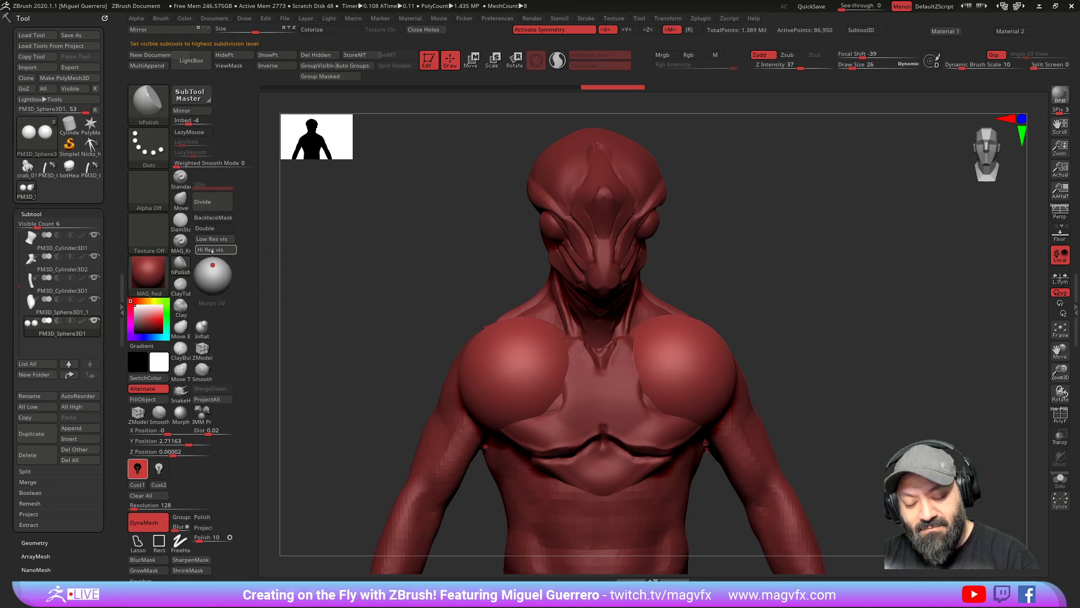
{"action": "left_click_drag", "start_coordinate": [345, 224], "coordinate": [398, 248]}
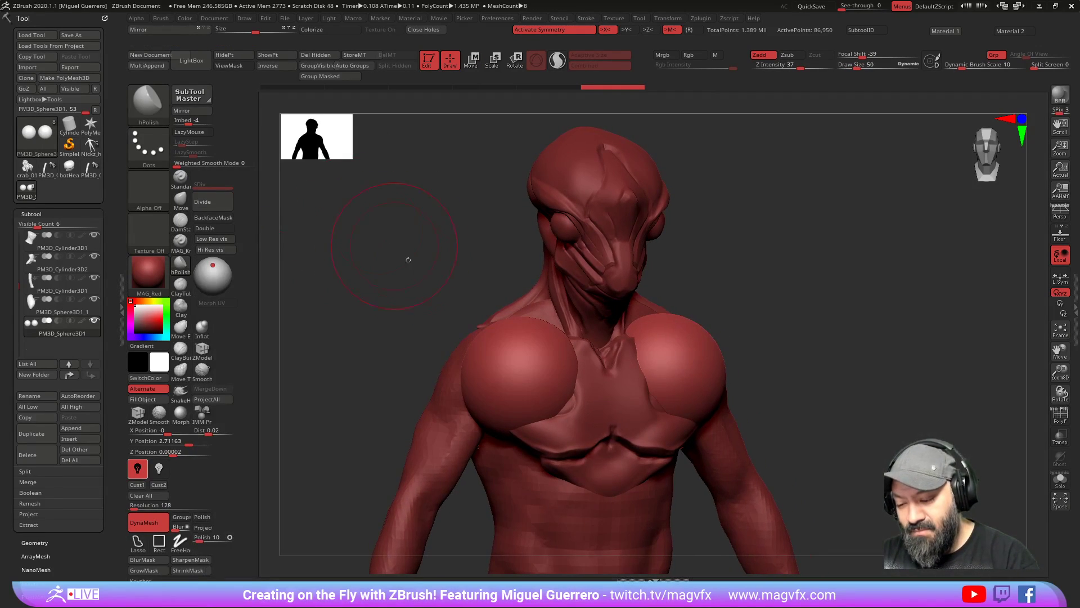
{"action": "left_click_drag", "start_coordinate": [503, 355], "coordinate": [520, 382]}
{"action": "left_click_drag", "start_coordinate": [388, 298], "coordinate": [496, 284]}
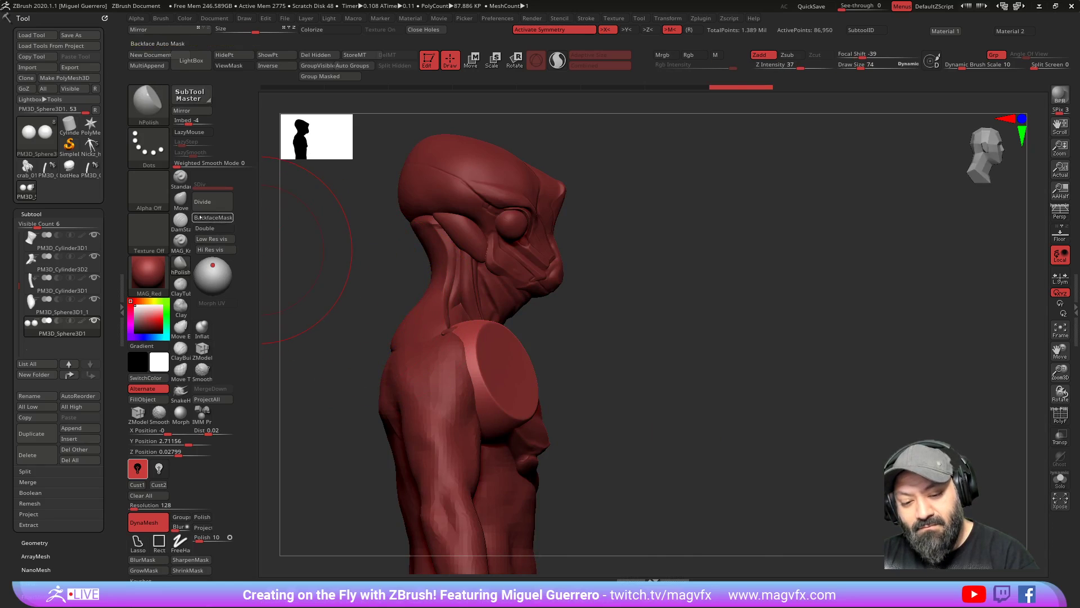
Step: Push the flattened spheres back into the chest with a large Move brush
{"action": "left_click", "coordinate": [181, 199]}
{"action": "key", "text": "bracketright"}
{"action": "key", "text": "bracketright"}
{"action": "key", "text": "bracketright"}
{"action": "key", "text": "bracketright"}
{"action": "left_click_drag", "start_coordinate": [467, 327], "coordinate": [443, 336]}
{"action": "mouse_move", "coordinate": [521, 366]}
{"action": "left_mouse_down"}
{"action": "mouse_move", "coordinate": [498, 373]}
{"action": "mouse_move", "coordinate": [496, 388]}
{"action": "mouse_move", "coordinate": [492, 379]}
{"action": "left_mouse_up"}
Step: Fit the upper and front edges of the sphere plates closer to the shoulder and chest with Move at Draw Size 54
{"action": "key", "text": "bracketleft"}
{"action": "key", "text": "bracketleft"}
{"action": "key", "text": "bracketleft"}
{"action": "key", "text": "bracketleft"}
{"action": "key", "text": "bracketleft"}
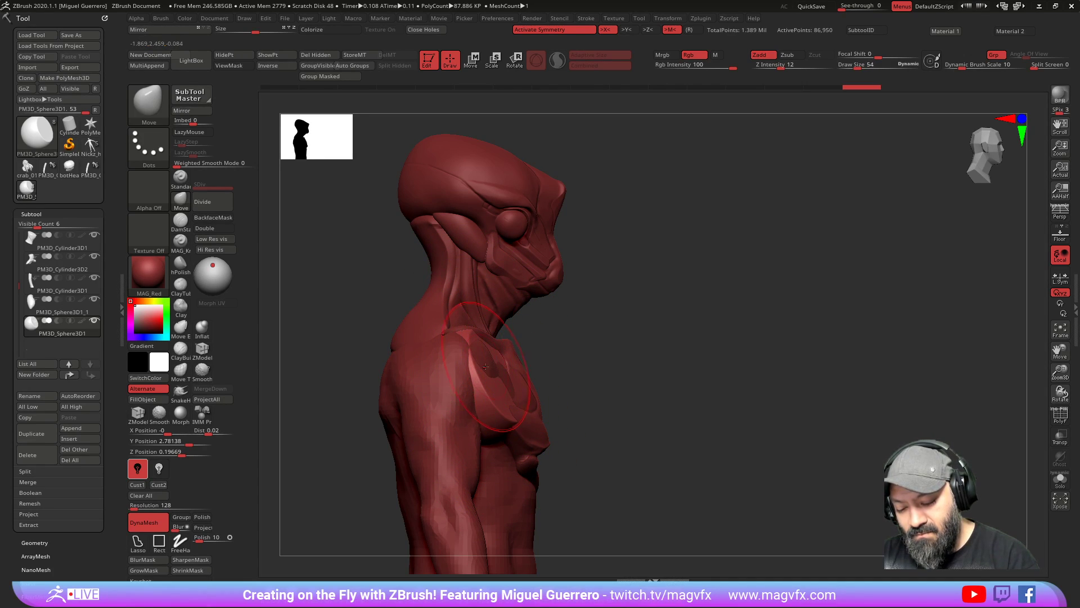
{"action": "mouse_move", "coordinate": [440, 337]}
{"action": "left_mouse_down"}
{"action": "mouse_move", "coordinate": [485, 355]}
{"action": "mouse_move", "coordinate": [505, 383]}
{"action": "left_mouse_up"}
{"action": "left_click_drag", "start_coordinate": [461, 338], "coordinate": [463, 332]}
{"action": "key", "text": "["}
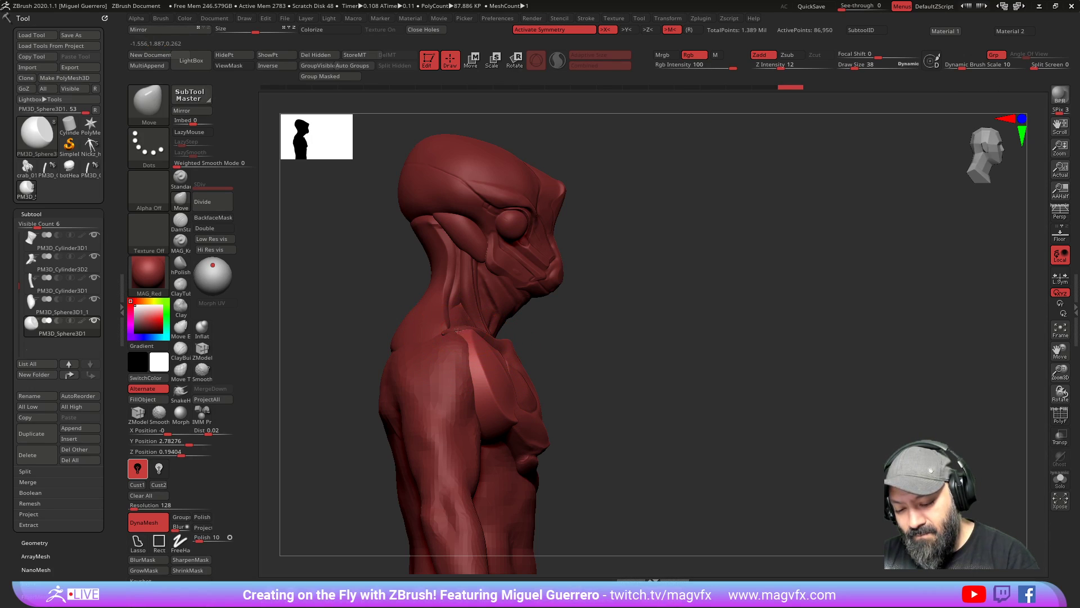
Step: Adjust the sphere plates from the side and front with Move at Draw Size 38 so they follow the chest
{"action": "mouse_move", "coordinate": [399, 336]}
{"action": "left_mouse_down"}
{"action": "mouse_move", "coordinate": [478, 348]}
{"action": "mouse_move", "coordinate": [498, 338]}
{"action": "left_mouse_up"}
{"action": "left_click_drag", "start_coordinate": [664, 428], "coordinate": [592, 447]}
{"action": "mouse_move", "coordinate": [403, 341]}
{"action": "left_mouse_down"}
{"action": "mouse_move", "coordinate": [350, 346]}
{"action": "mouse_move", "coordinate": [433, 343]}
{"action": "left_mouse_up"}
{"action": "mouse_move", "coordinate": [595, 393]}
{"action": "left_mouse_down"}
{"action": "mouse_move", "coordinate": [604, 390]}
{"action": "mouse_move", "coordinate": [601, 367]}
{"action": "left_mouse_up"}
{"action": "mouse_move", "coordinate": [447, 350]}
{"action": "left_mouse_down"}
{"action": "mouse_move", "coordinate": [408, 335]}
{"action": "mouse_move", "coordinate": [350, 345]}
{"action": "left_mouse_up"}
Step: Carve a crease along the lower outer edge of the side plates with DamStandard at Draw Size 22
{"action": "left_click", "coordinate": [179, 221]}
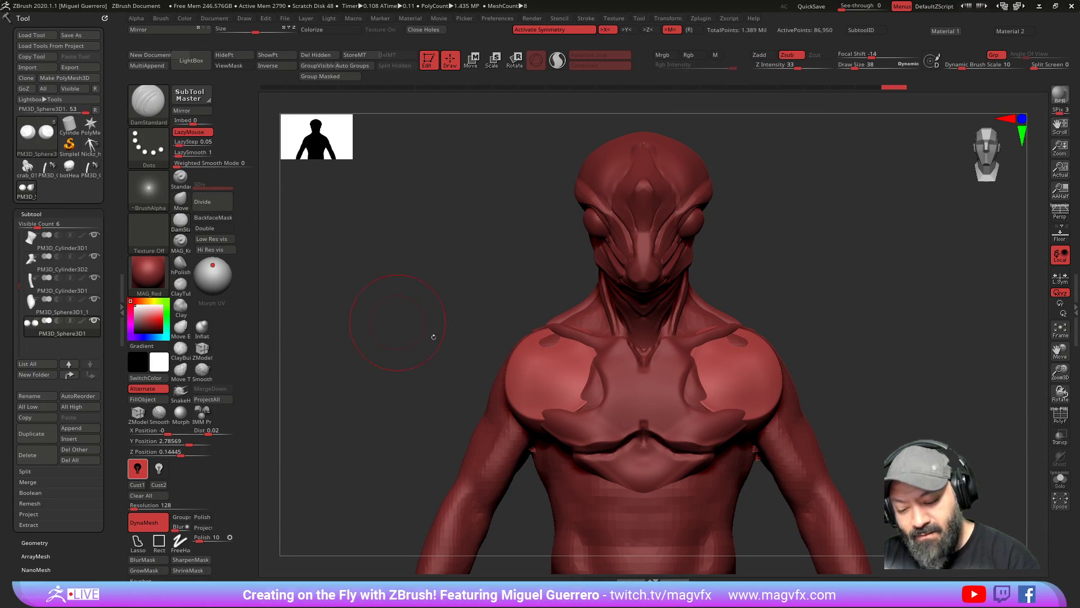
{"action": "key", "text": "["}
{"action": "mouse_move", "coordinate": [552, 412]}
{"action": "left_mouse_down"}
{"action": "mouse_move", "coordinate": [511, 390]}
{"action": "mouse_move", "coordinate": [538, 411]}
{"action": "mouse_move", "coordinate": [519, 403]}
{"action": "mouse_move", "coordinate": [536, 428]}
{"action": "left_mouse_up"}
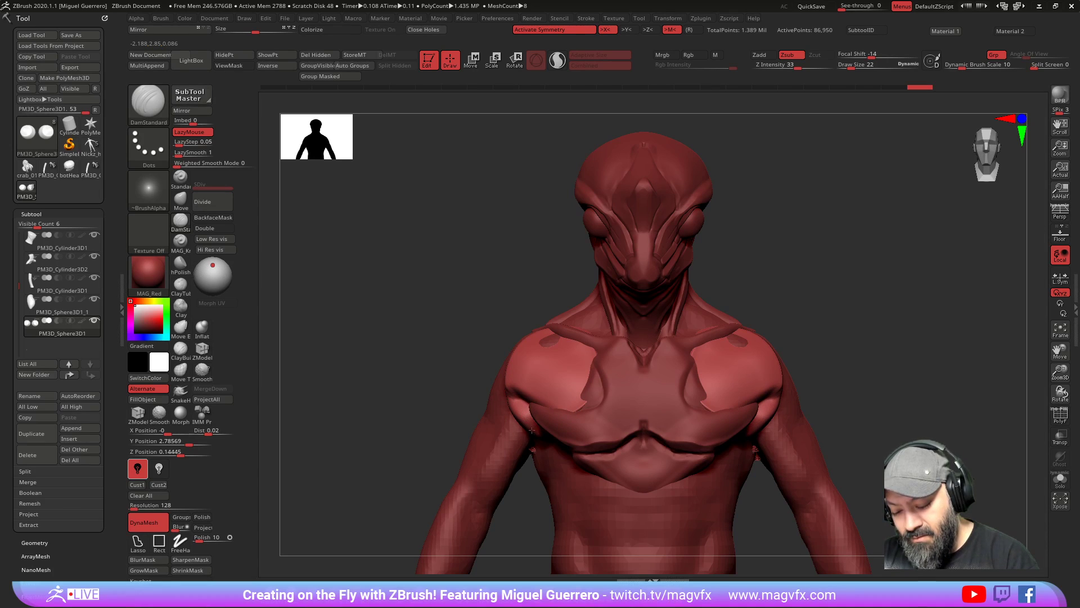
{"action": "key", "text": "ctrl+z"}
{"action": "key", "text": "ctrl+z"}
{"action": "key", "text": "ctrl+shift+z"}
{"action": "key", "text": "ctrl+shift+z"}
Step: Smooth the top of the side plates and refine their upper edge with Move at Draw Size 30
{"action": "left_click_drag", "start_coordinate": [569, 350], "coordinate": [561, 343], "text": "shift"}
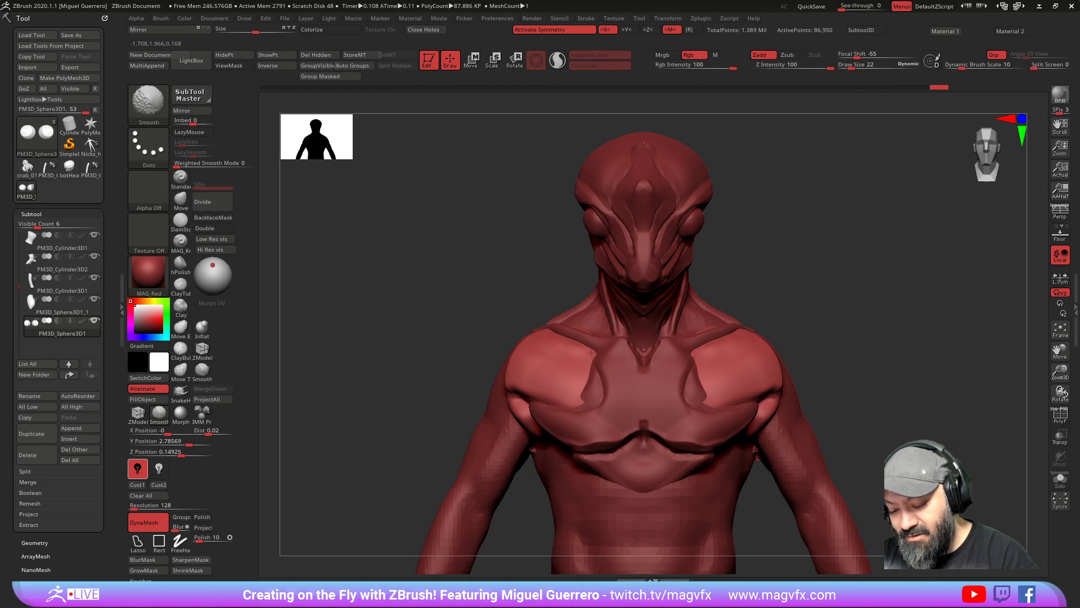
{"action": "key", "text": "ctrl+z"}
{"action": "key", "text": "ctrl+z"}
{"action": "key", "text": "ctrl+z"}
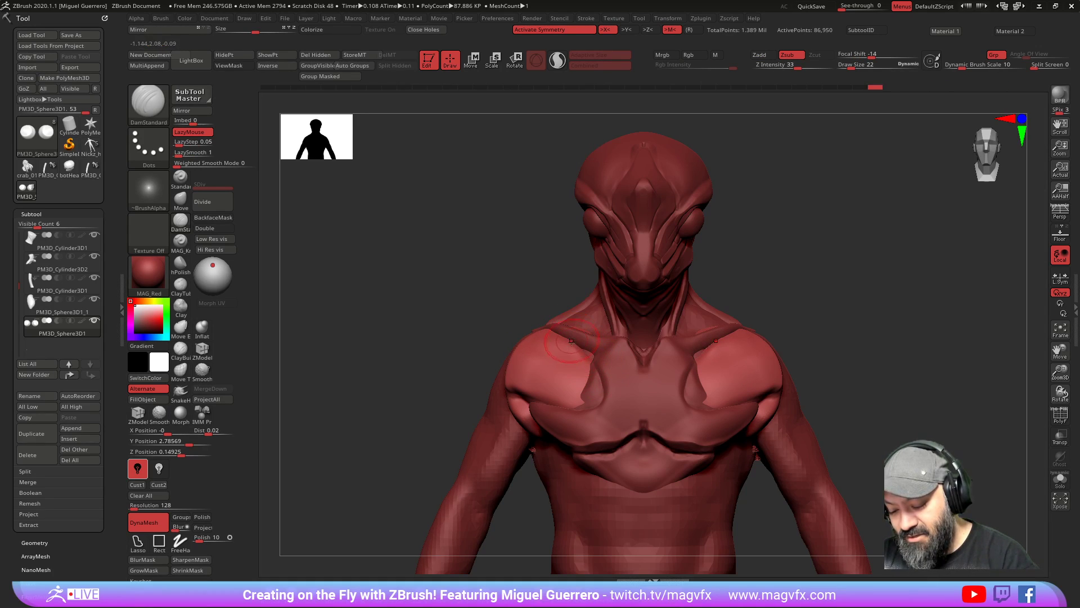
{"action": "left_click", "coordinate": [180, 198]}
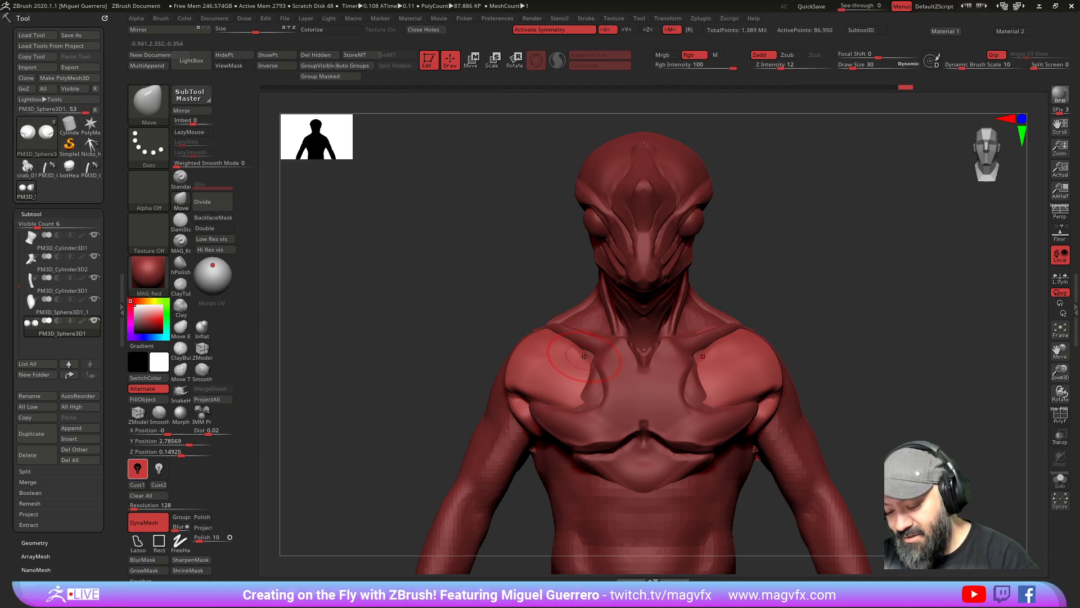
{"action": "mouse_move", "coordinate": [439, 342]}
{"action": "left_mouse_down"}
{"action": "mouse_move", "coordinate": [422, 338]}
{"action": "mouse_move", "coordinate": [402, 353]}
{"action": "mouse_move", "coordinate": [405, 327]}
{"action": "left_mouse_up"}
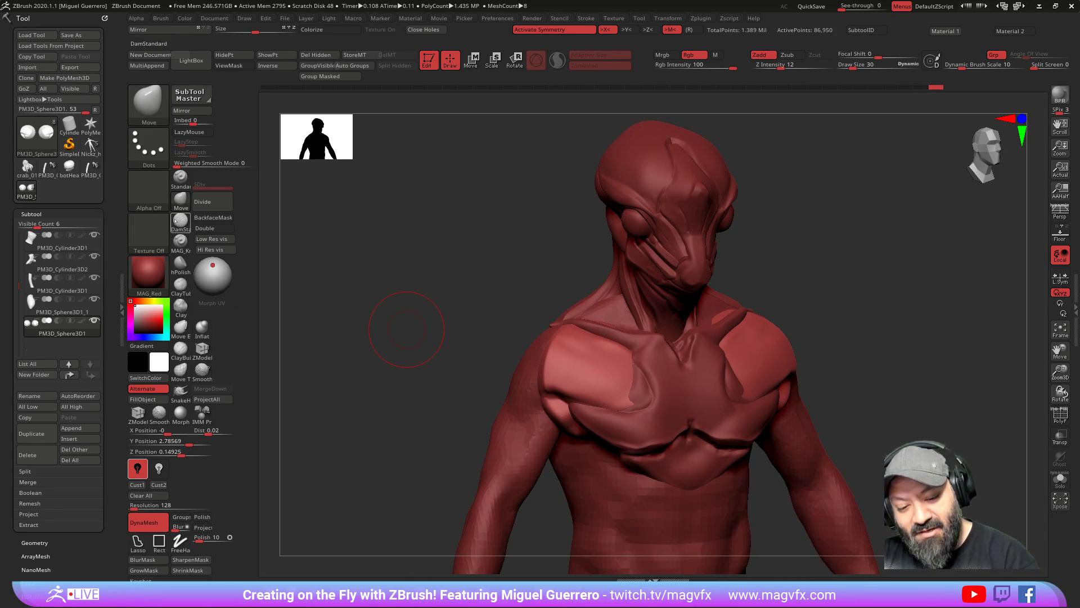
Step: Cut back the outer edges of the side plates with DamStandard and smooth away the leftover lumps near the armpits
{"action": "left_click", "coordinate": [181, 221]}
{"action": "mouse_move", "coordinate": [597, 380]}
{"action": "left_mouse_down"}
{"action": "mouse_move", "coordinate": [557, 352]}
{"action": "mouse_move", "coordinate": [557, 389]}
{"action": "left_mouse_up"}
{"action": "mouse_move", "coordinate": [585, 338]}
{"action": "left_mouse_down"}
{"action": "mouse_move", "coordinate": [538, 400]}
{"action": "mouse_move", "coordinate": [571, 340]}
{"action": "mouse_move", "coordinate": [543, 389]}
{"action": "mouse_move", "coordinate": [549, 365]}
{"action": "mouse_move", "coordinate": [581, 342]}
{"action": "left_mouse_up"}
{"action": "key", "text": "bracketleft"}
{"action": "key", "text": "bracketleft"}
{"action": "key", "text": "bracketleft"}
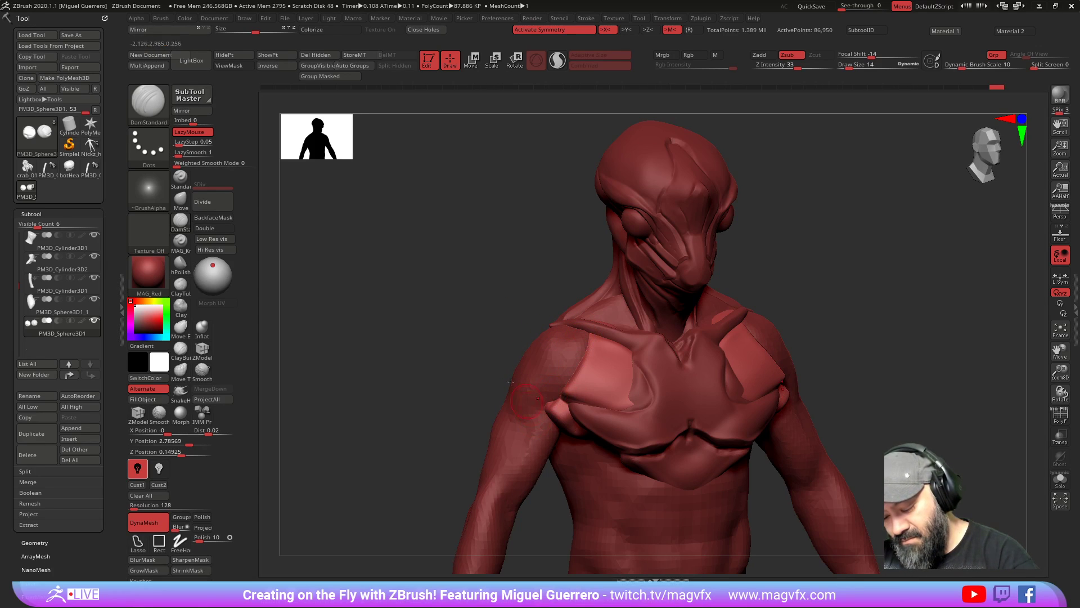
{"action": "right_click_drag", "start_coordinate": [529, 407], "coordinate": [557, 413]}
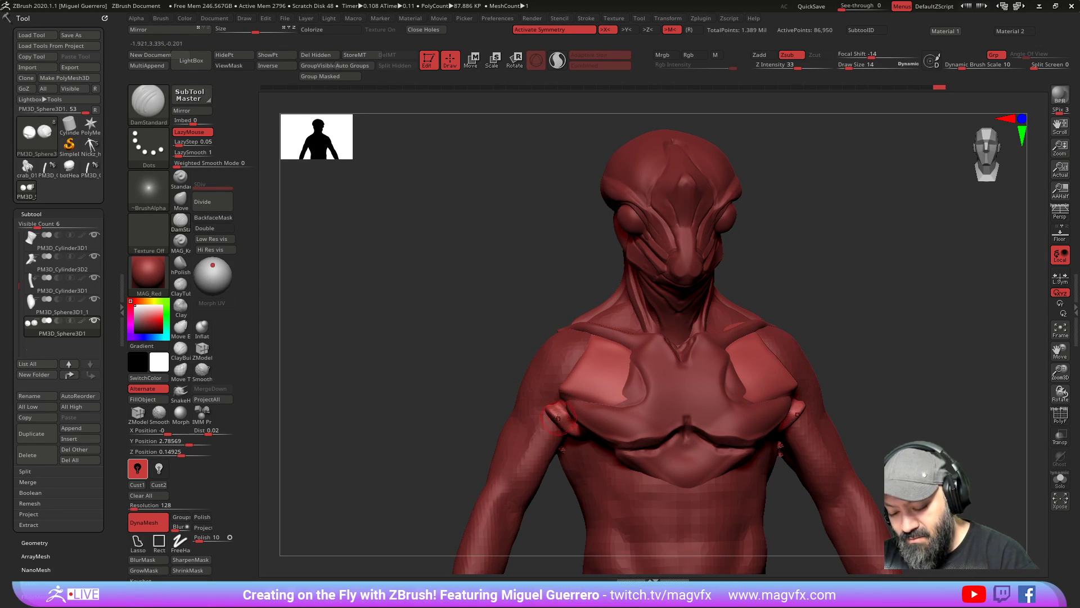
{"action": "left_click_drag", "start_coordinate": [551, 413], "coordinate": [578, 431], "text": "shift"}
{"action": "key", "text": "d"}
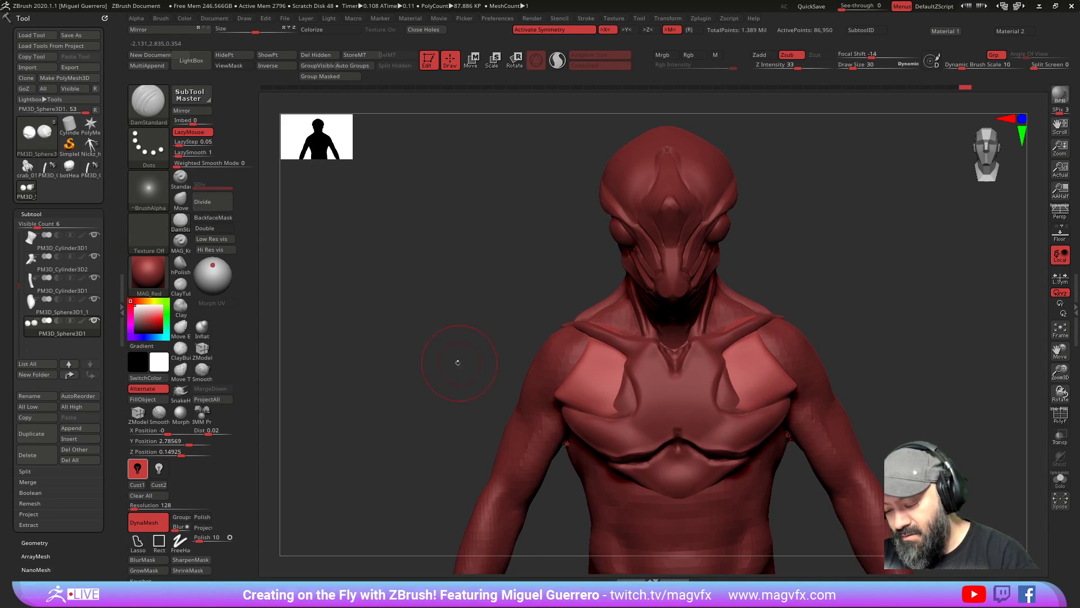
Step: Inspect the head and chest plates on their own by temporarily hiding the MaleBaseMesh1 subtool
{"action": "mouse_move", "coordinate": [449, 355]}
{"action": "left_mouse_down"}
{"action": "mouse_move", "coordinate": [441, 373]}
{"action": "mouse_move", "coordinate": [430, 343]}
{"action": "mouse_move", "coordinate": [469, 360]}
{"action": "left_mouse_up"}
{"action": "mouse_move", "coordinate": [481, 287]}
{"action": "left_mouse_down"}
{"action": "mouse_move", "coordinate": [505, 263]}
{"action": "mouse_move", "coordinate": [439, 275]}
{"action": "mouse_move", "coordinate": [456, 280]}
{"action": "mouse_move", "coordinate": [430, 298]}
{"action": "left_mouse_up"}
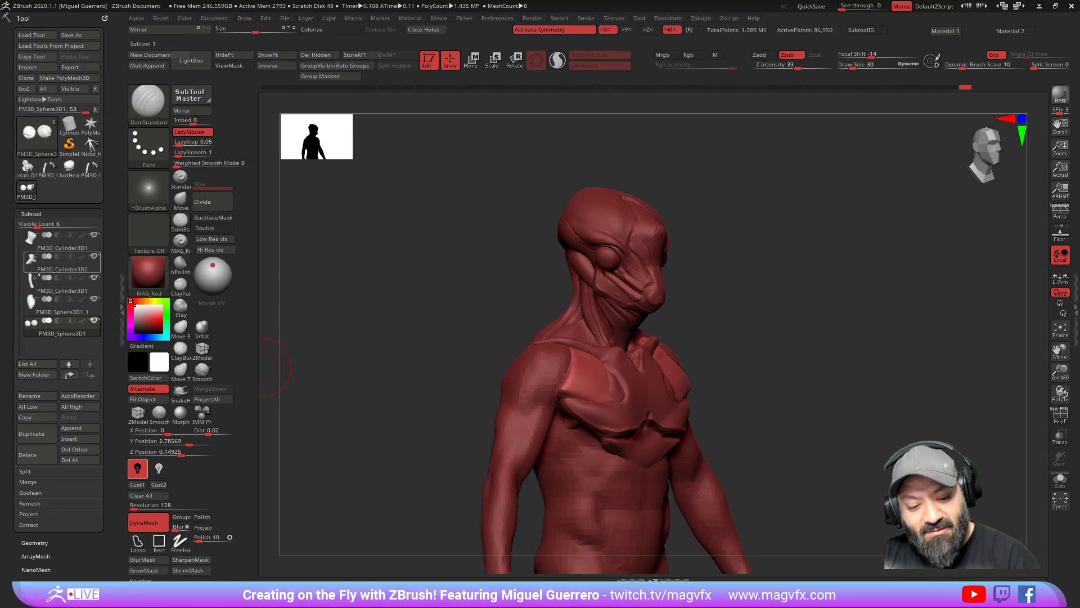
{"action": "left_click_drag", "start_coordinate": [17, 277], "coordinate": [19, 226]}
{"action": "left_click", "coordinate": [95, 256]}
{"action": "mouse_move", "coordinate": [372, 360]}
{"action": "left_mouse_down"}
{"action": "mouse_move", "coordinate": [407, 407]}
{"action": "mouse_move", "coordinate": [430, 409]}
{"action": "left_mouse_up"}
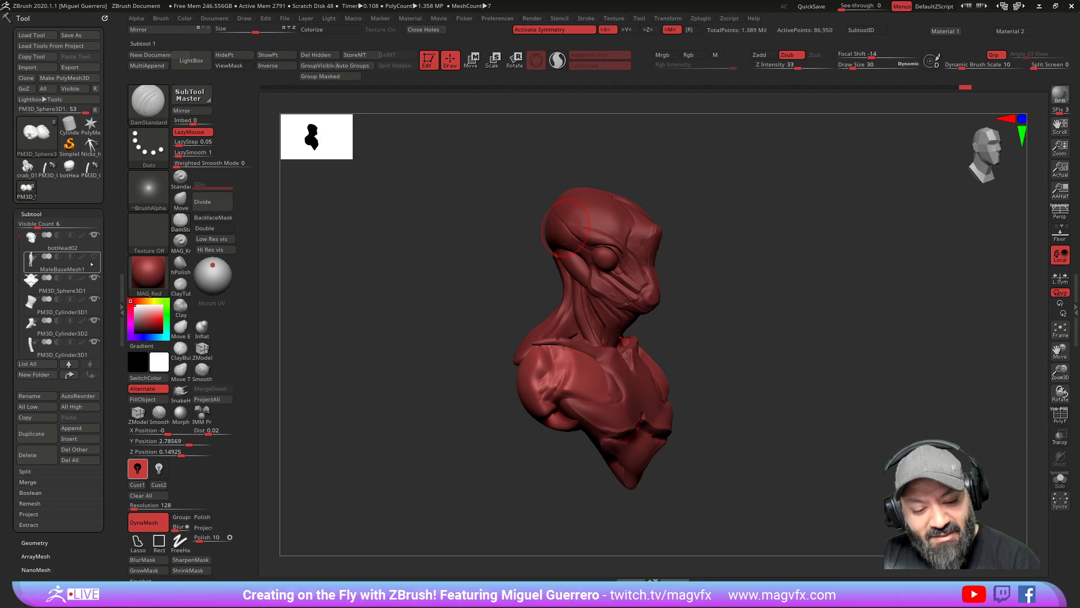
{"action": "left_click", "coordinate": [95, 256]}
{"action": "left_click_drag", "start_coordinate": [396, 337], "coordinate": [431, 335], "text": "shift"}
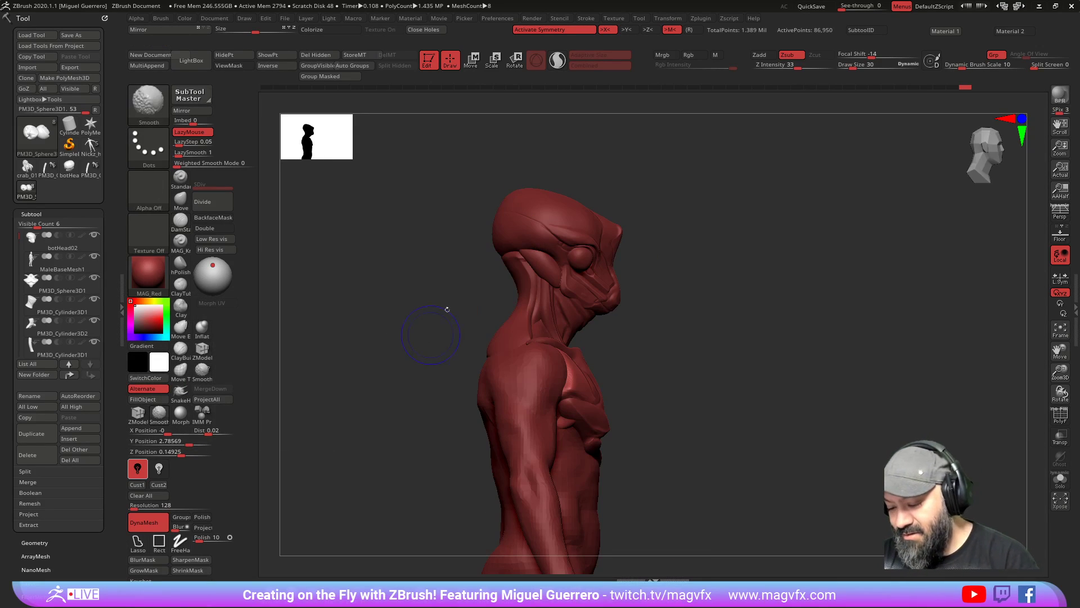
Step: Duplicate the botHead02 subtool as a backup and make the original head active for the Move brush
{"action": "left_click", "coordinate": [515, 228], "text": "alt"}
{"action": "left_click", "coordinate": [181, 198]}
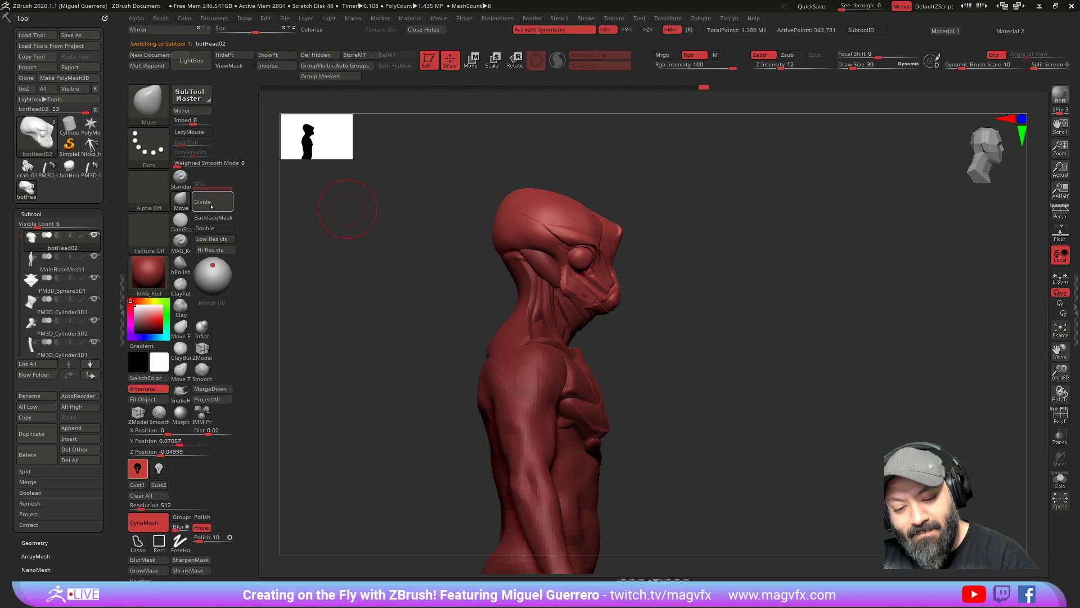
{"action": "left_click_drag", "start_coordinate": [330, 297], "coordinate": [355, 299]}
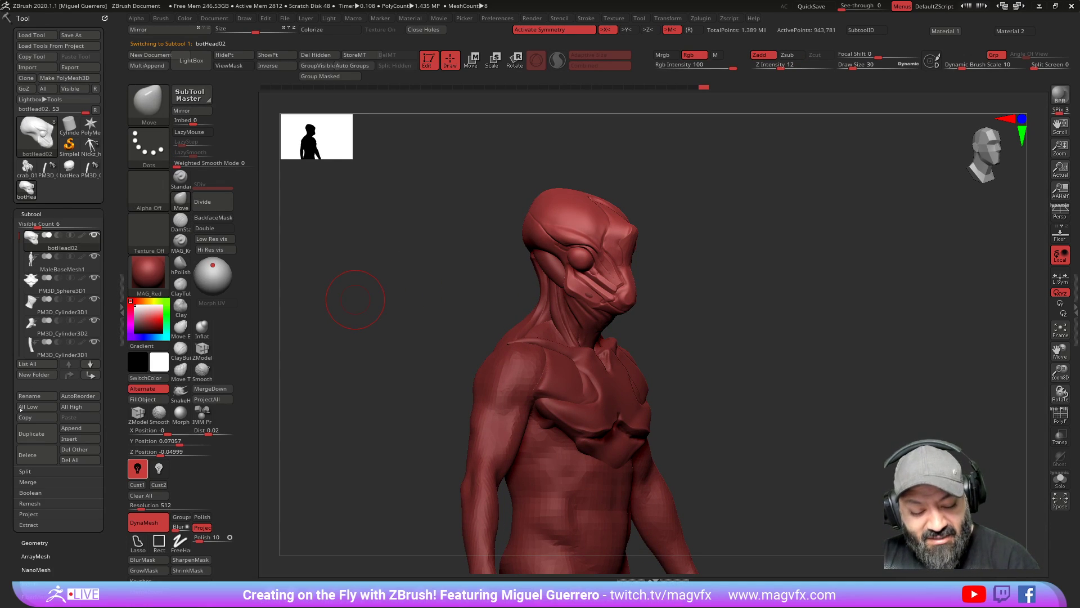
{"action": "left_click", "coordinate": [31, 434]}
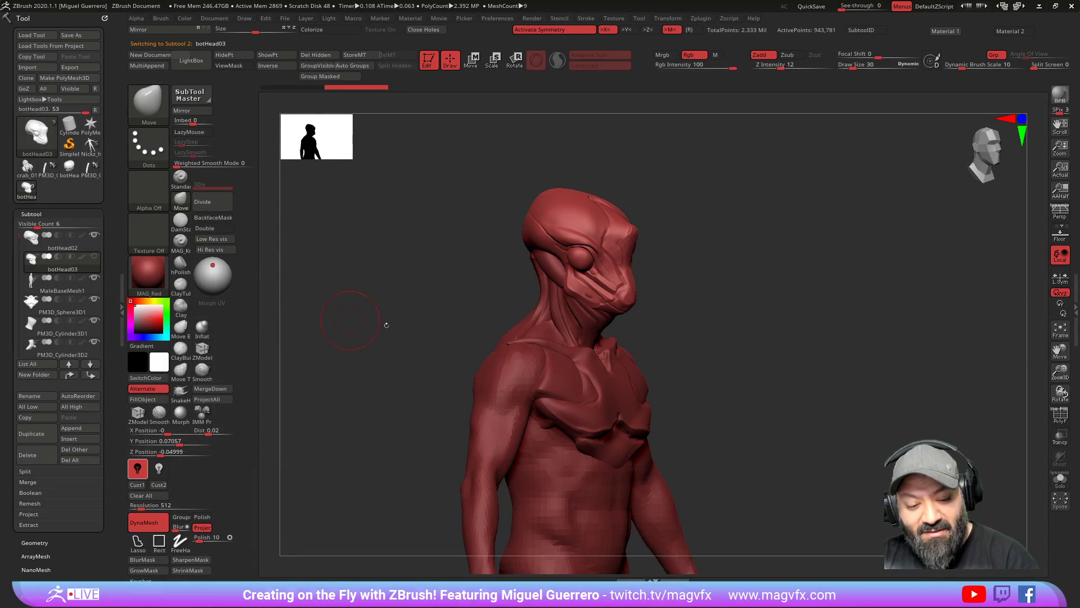
{"action": "left_click", "coordinate": [41, 244]}
Step: Pull the back of the head outward with Move at Draw Sizes 66 and 54 to elongate the skull
{"action": "left_click_drag", "start_coordinate": [349, 292], "coordinate": [434, 290]}
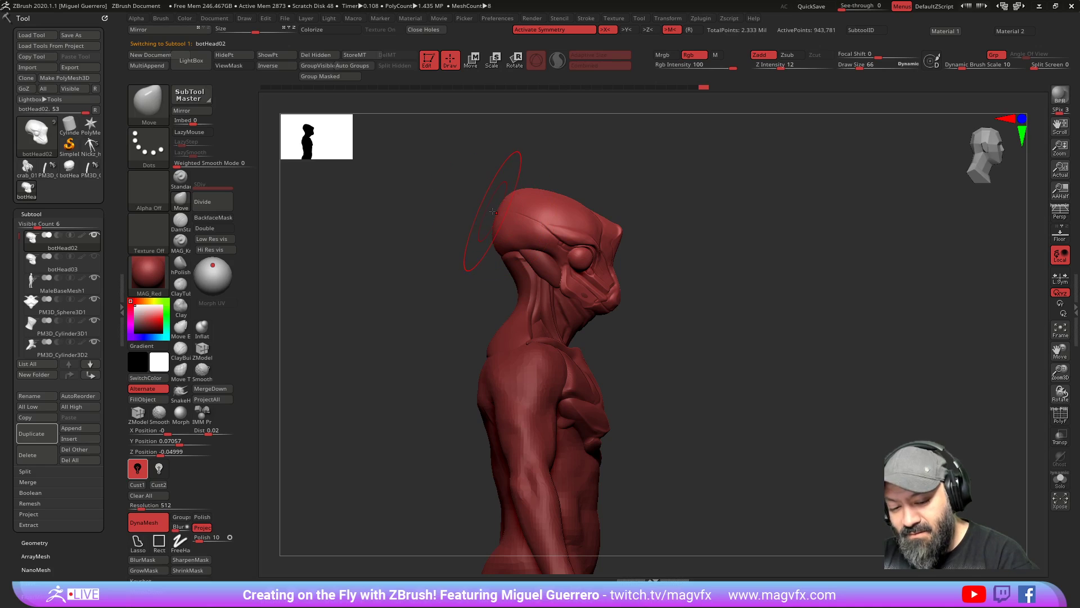
{"action": "left_click_drag", "start_coordinate": [487, 202], "coordinate": [420, 185]}
{"action": "mouse_move", "coordinate": [464, 222]}
{"action": "left_mouse_down"}
{"action": "mouse_move", "coordinate": [465, 286]}
{"action": "mouse_move", "coordinate": [429, 218]}
{"action": "mouse_move", "coordinate": [422, 309]}
{"action": "mouse_move", "coordinate": [443, 307]}
{"action": "left_mouse_up"}
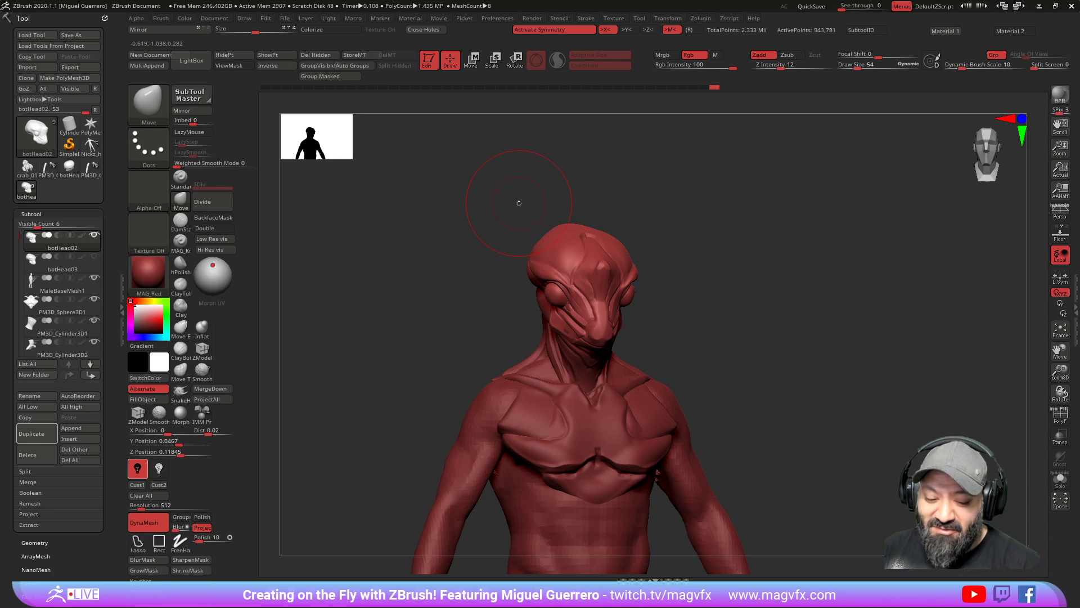
{"action": "left_click_drag", "start_coordinate": [405, 371], "coordinate": [421, 339]}
{"action": "mouse_move", "coordinate": [478, 312]}
{"action": "left_mouse_down"}
{"action": "mouse_move", "coordinate": [446, 337]}
{"action": "mouse_move", "coordinate": [472, 342]}
{"action": "mouse_move", "coordinate": [462, 346]}
{"action": "left_mouse_up"}
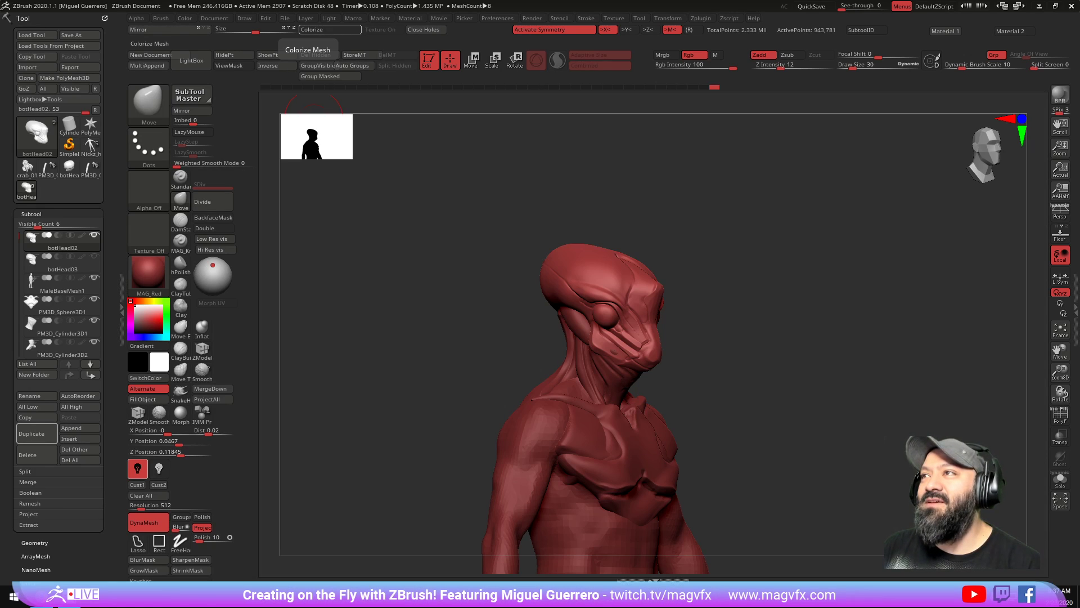
{"action": "left_click_drag", "start_coordinate": [669, 0], "coordinate": [678, 0]}
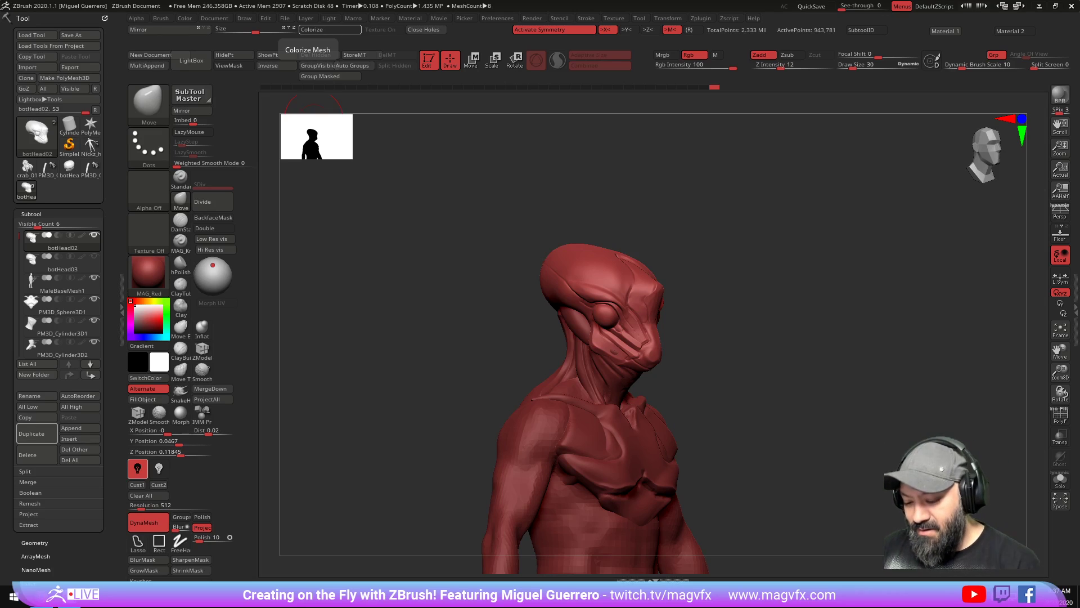
Step: Refine the back of the skull and extend the tip of the snout downward with Move at Draw Size 26
{"action": "left_click_drag", "start_coordinate": [427, 347], "coordinate": [459, 260]}
{"action": "key", "text": "bracketright"}
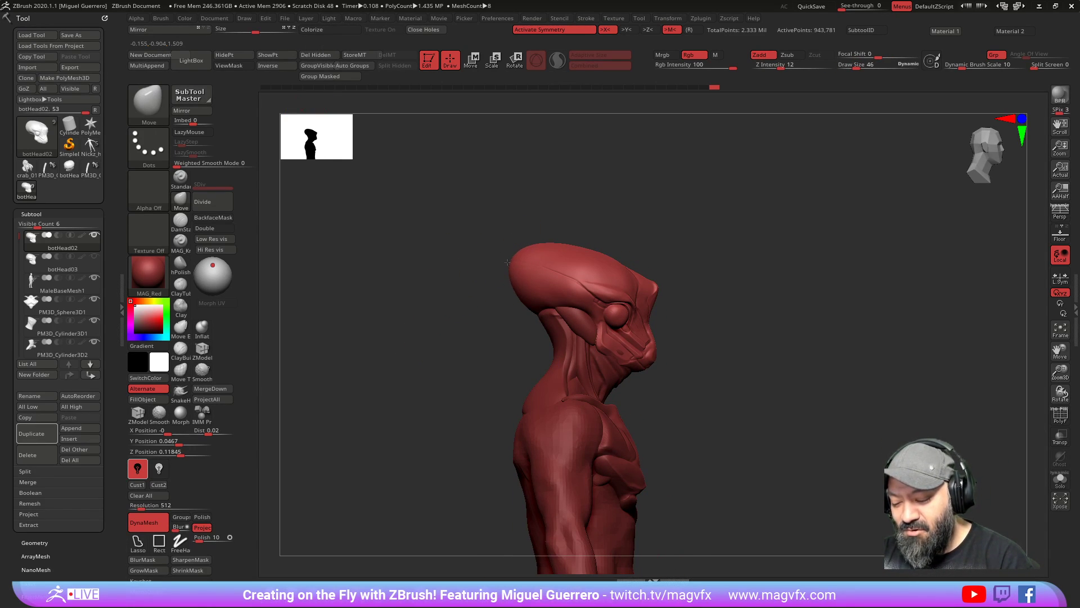
{"action": "key", "text": "bracketleft"}
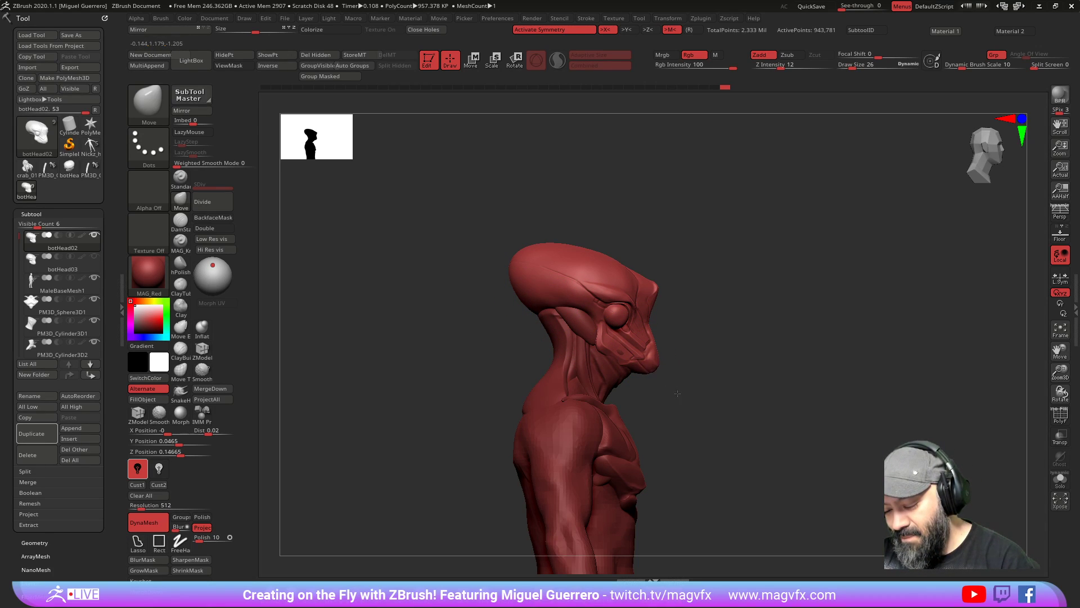
{"action": "left_click_drag", "start_coordinate": [676, 390], "coordinate": [625, 393]}
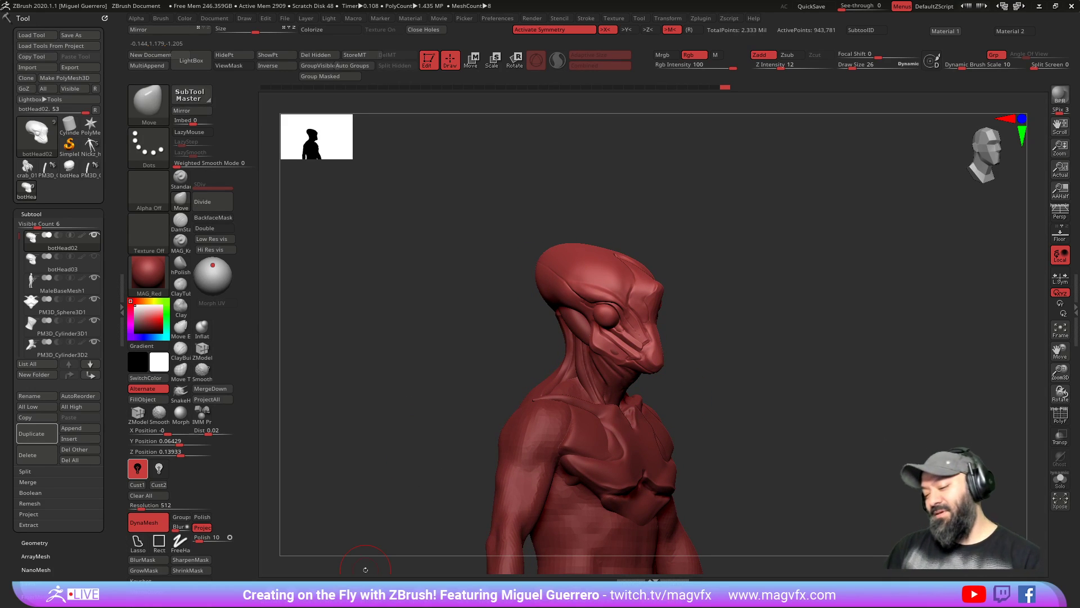
Step: Adjust the back of the neck subtool where it meets the skull with Move at Draw Size 42, and reselect the head
{"action": "left_click_drag", "start_coordinate": [442, 355], "coordinate": [423, 365]}
{"action": "left_click_drag", "start_coordinate": [524, 303], "coordinate": [555, 270]}
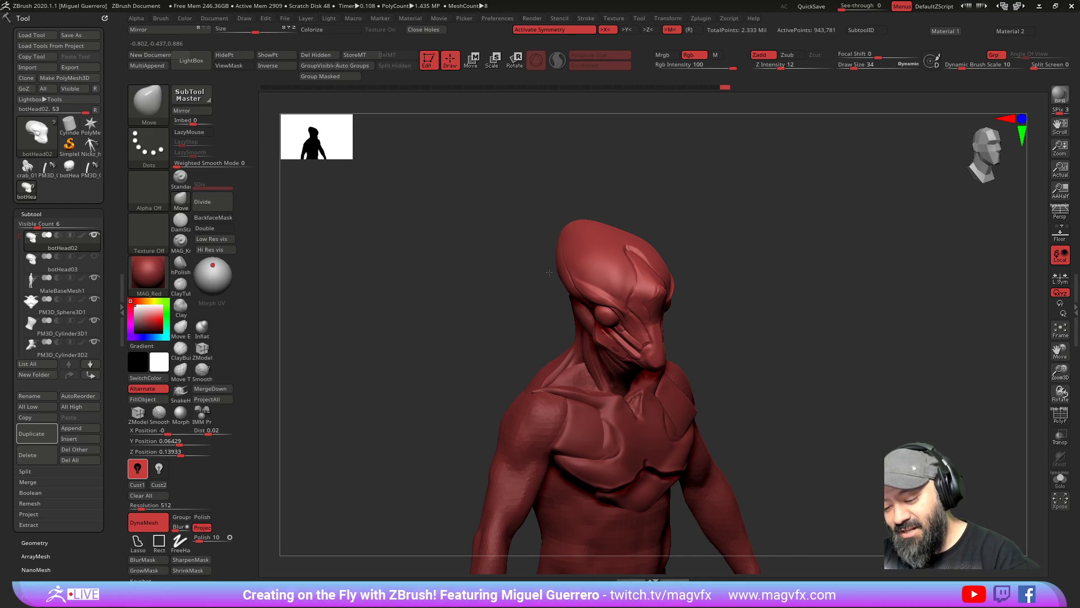
{"action": "left_click_drag", "start_coordinate": [547, 254], "coordinate": [572, 308]}
{"action": "left_click", "coordinate": [572, 308], "text": "alt"}
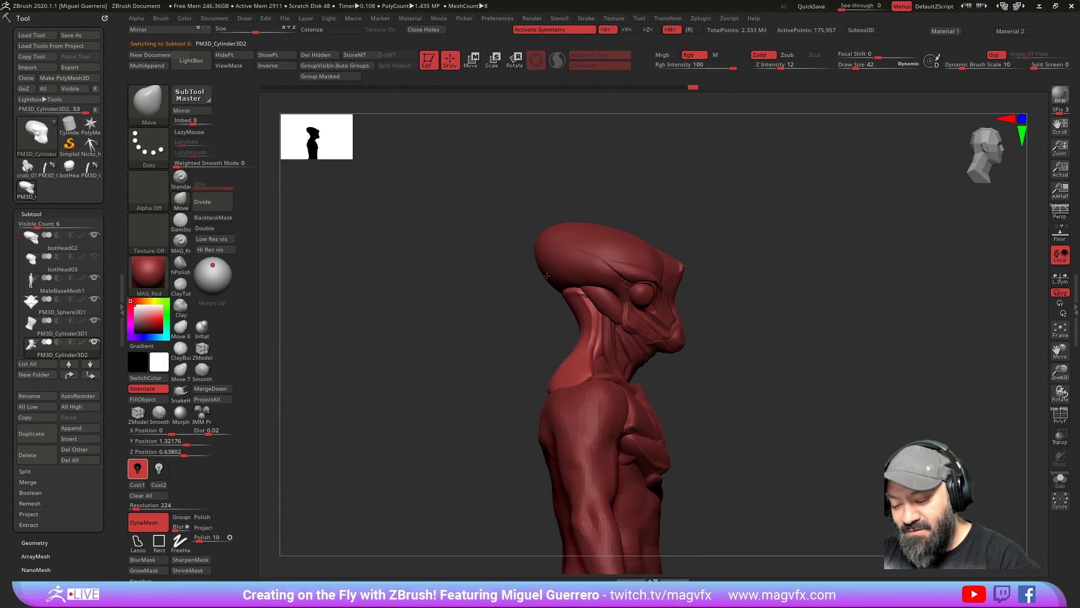
{"action": "left_click_drag", "start_coordinate": [533, 289], "coordinate": [565, 286]}
{"action": "left_click", "coordinate": [554, 256], "text": "alt"}
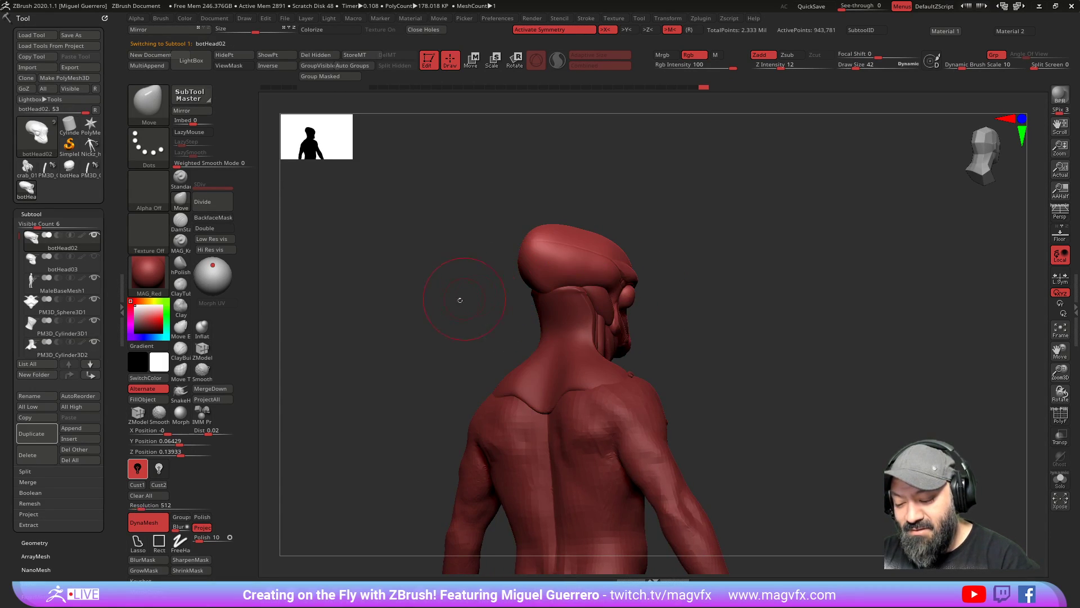
Step: Carve a crease along the lower back edge of the skull above the neck with MAG_Knife at Draw Size 8
{"action": "left_click_drag", "start_coordinate": [465, 299], "coordinate": [478, 293]}
{"action": "right_click_drag", "start_coordinate": [489, 304], "coordinate": [502, 345], "text": "ctrl"}
{"action": "left_click_drag", "start_coordinate": [487, 363], "coordinate": [479, 413], "text": "alt"}
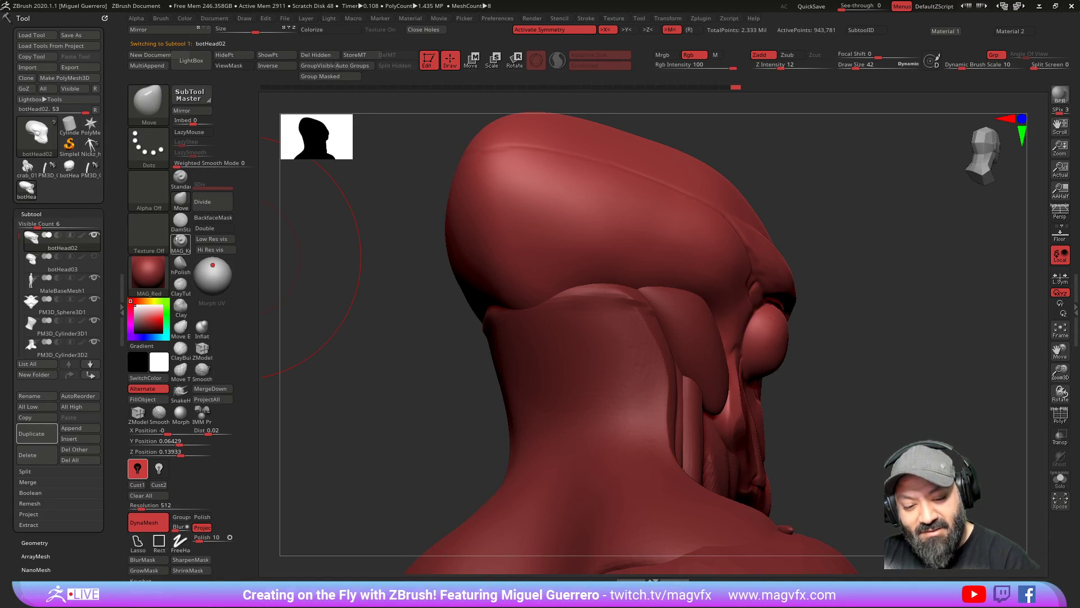
{"action": "left_click", "coordinate": [180, 242]}
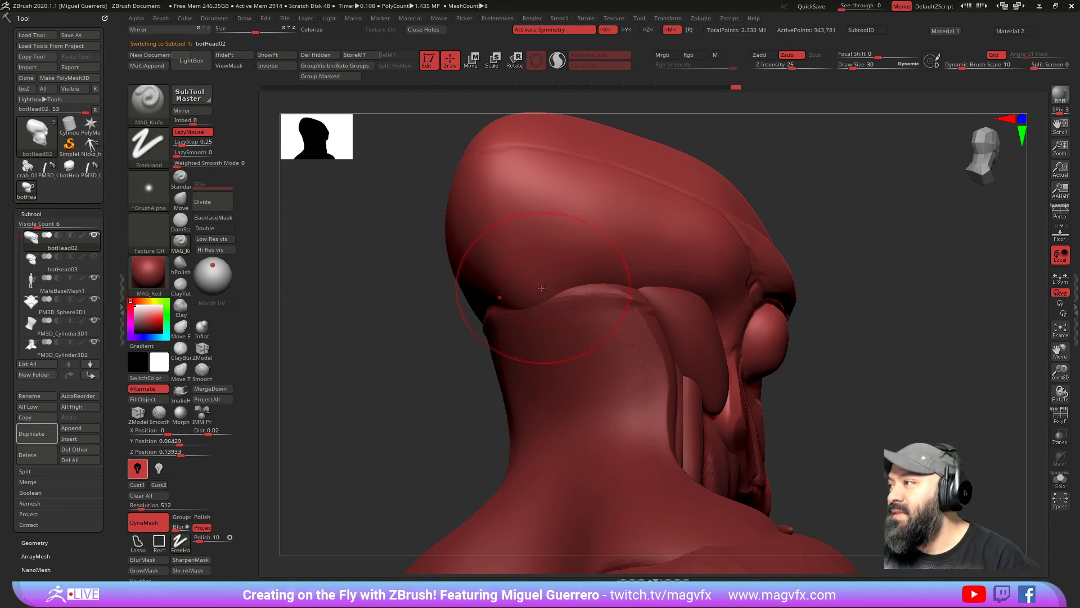
{"action": "left_click_drag", "start_coordinate": [457, 332], "coordinate": [419, 328]}
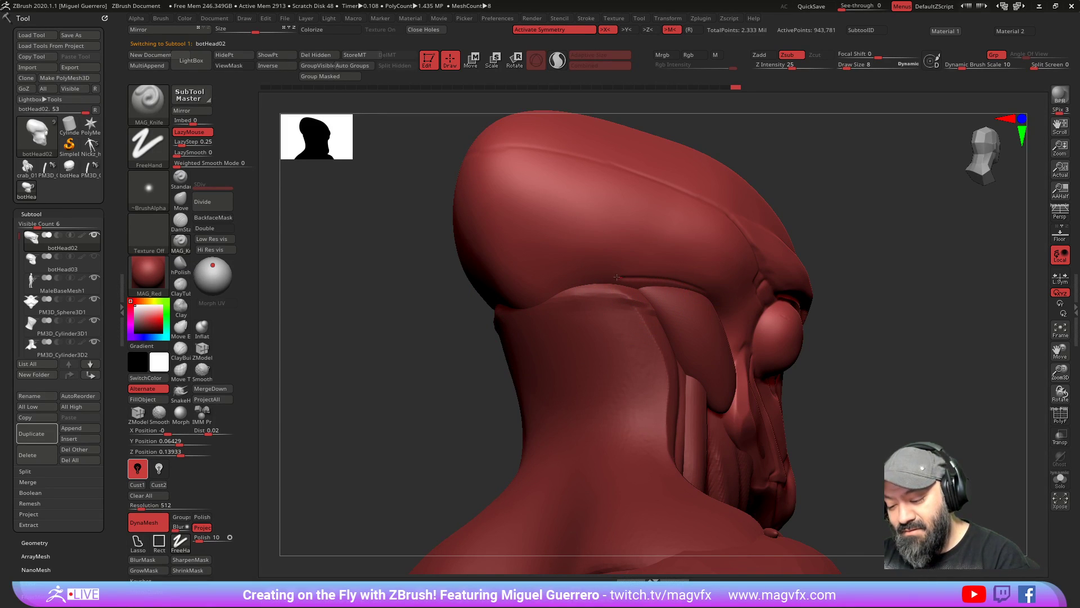
{"action": "left_click_drag", "start_coordinate": [572, 269], "coordinate": [497, 287]}
{"action": "left_click_drag", "start_coordinate": [415, 315], "coordinate": [448, 314]}
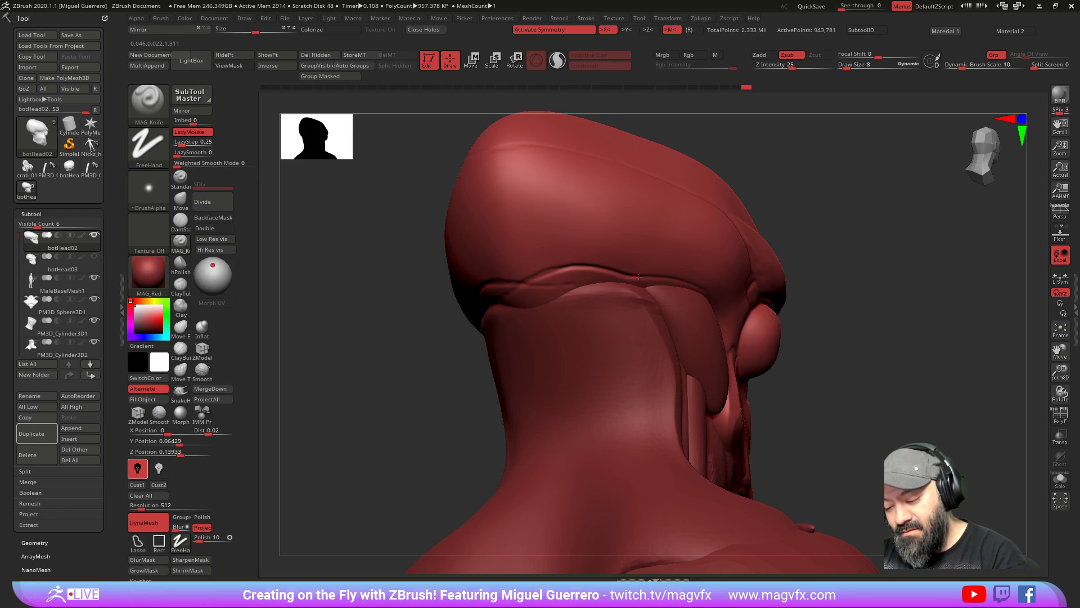
Step: Add further wrinkle lines beneath the crease around the back and side of the skull with MAG_Knife at Draw Size 8
{"action": "left_click_drag", "start_coordinate": [459, 316], "coordinate": [394, 317]}
{"action": "left_click_drag", "start_coordinate": [511, 307], "coordinate": [693, 296]}
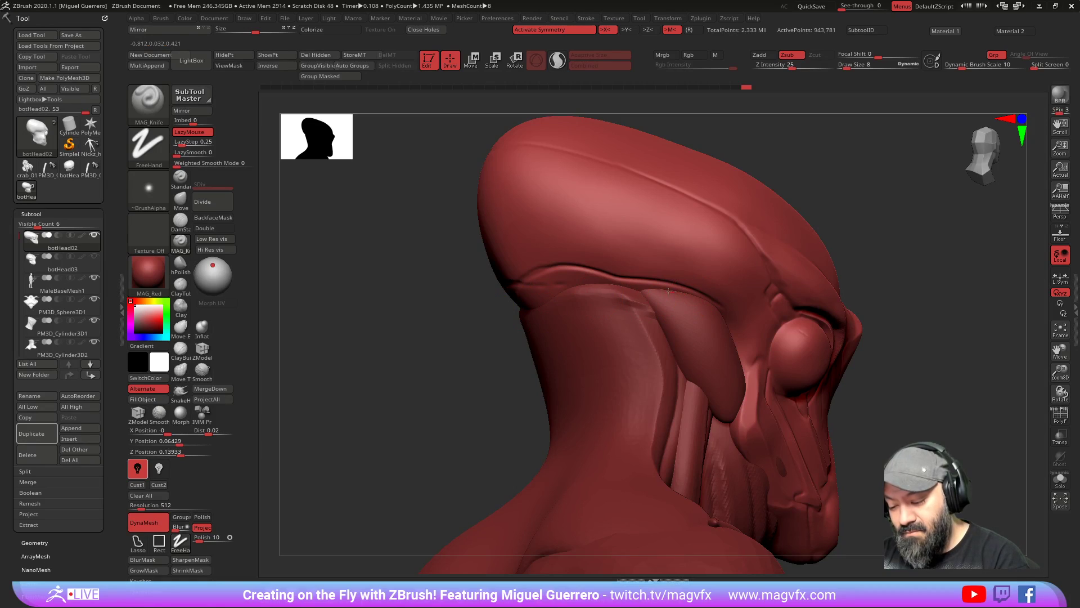
{"action": "mouse_move", "coordinate": [541, 287]}
{"action": "left_mouse_down"}
{"action": "mouse_move", "coordinate": [518, 297]}
{"action": "mouse_move", "coordinate": [543, 297]}
{"action": "left_mouse_up"}
{"action": "mouse_move", "coordinate": [460, 301]}
{"action": "left_mouse_down"}
{"action": "mouse_move", "coordinate": [501, 279]}
{"action": "mouse_move", "coordinate": [532, 280]}
{"action": "left_mouse_up"}
{"action": "mouse_move", "coordinate": [360, 299]}
{"action": "left_mouse_down"}
{"action": "mouse_move", "coordinate": [413, 294]}
{"action": "mouse_move", "coordinate": [386, 313]}
{"action": "mouse_move", "coordinate": [344, 305]}
{"action": "left_mouse_up"}
Step: Select the neck subtool and raise its upper back corners toward the skull with Move at Draw Size 18
{"action": "left_click", "coordinate": [566, 337], "text": "alt"}
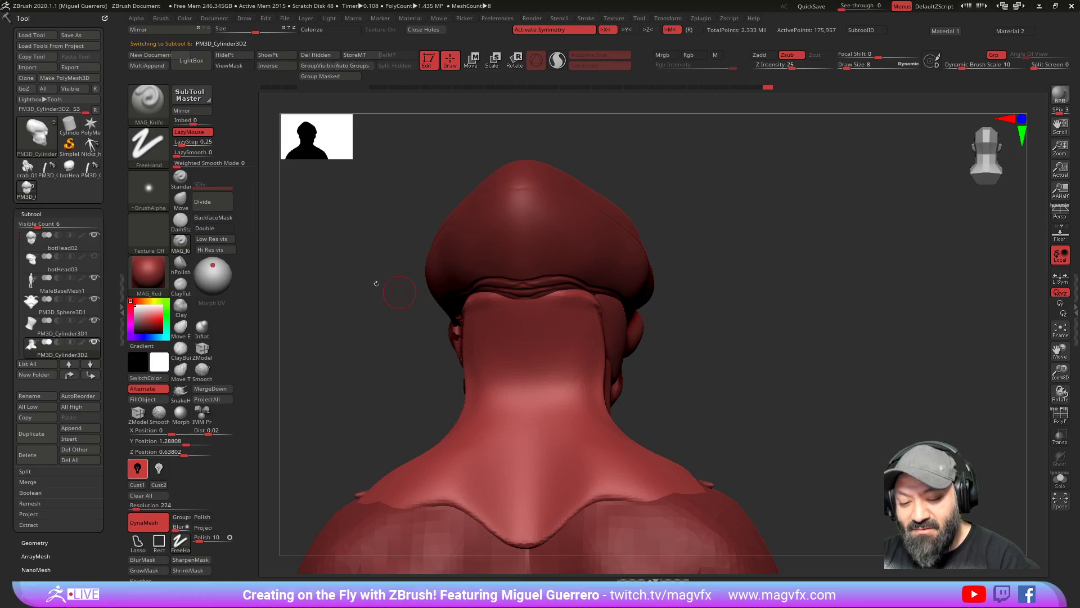
{"action": "left_click", "coordinate": [181, 200]}
{"action": "key", "text": "bracketright"}
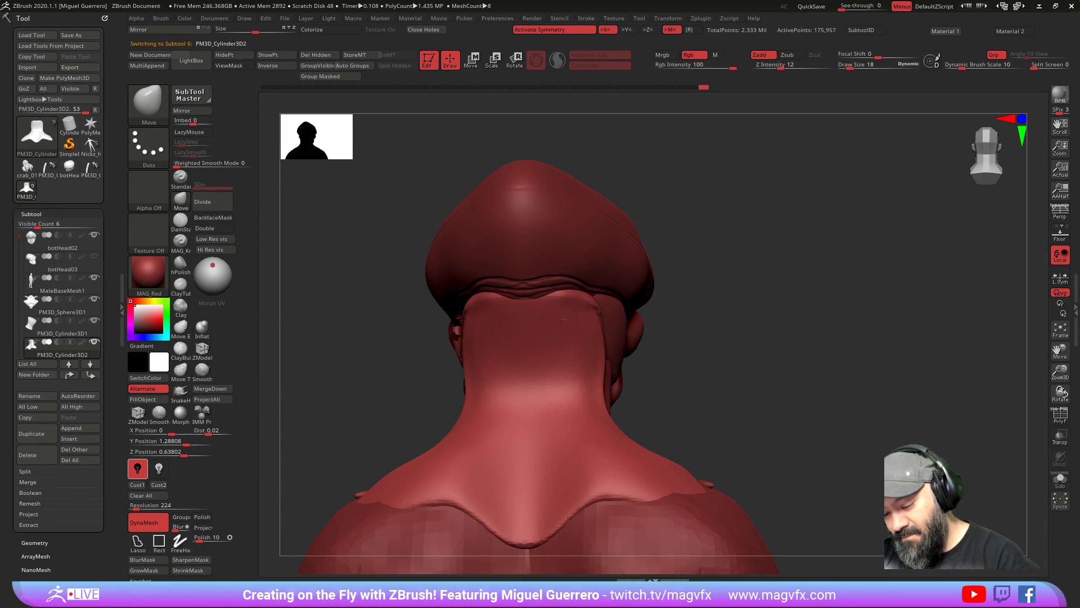
{"action": "left_click_drag", "start_coordinate": [588, 299], "coordinate": [595, 285]}
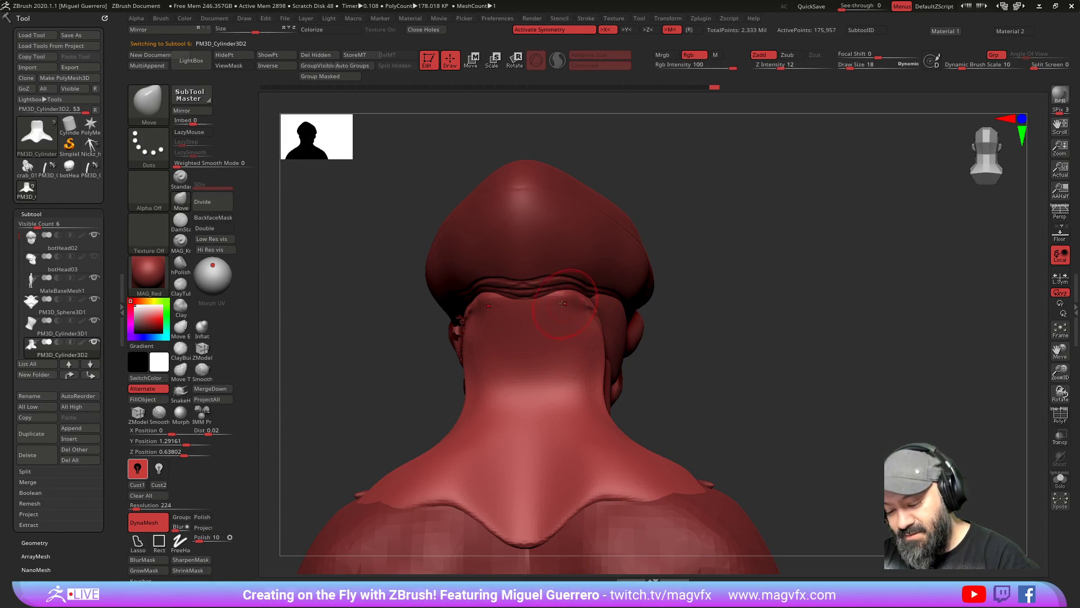
{"action": "mouse_move", "coordinate": [709, 371]}
{"action": "left_mouse_down"}
{"action": "mouse_move", "coordinate": [568, 293]}
{"action": "mouse_move", "coordinate": [547, 298]}
{"action": "left_mouse_up"}
{"action": "left_click_drag", "start_coordinate": [383, 323], "coordinate": [332, 333]}
{"action": "mouse_move", "coordinate": [422, 360]}
{"action": "left_mouse_down", "text": "alt"}
{"action": "mouse_move", "coordinate": [436, 335]}
{"action": "mouse_move", "coordinate": [423, 334]}
{"action": "mouse_move", "coordinate": [465, 337]}
{"action": "mouse_move", "coordinate": [437, 309]}
{"action": "mouse_move", "coordinate": [414, 328]}
{"action": "mouse_move", "coordinate": [423, 324]}
{"action": "left_mouse_up", "text": "alt"}
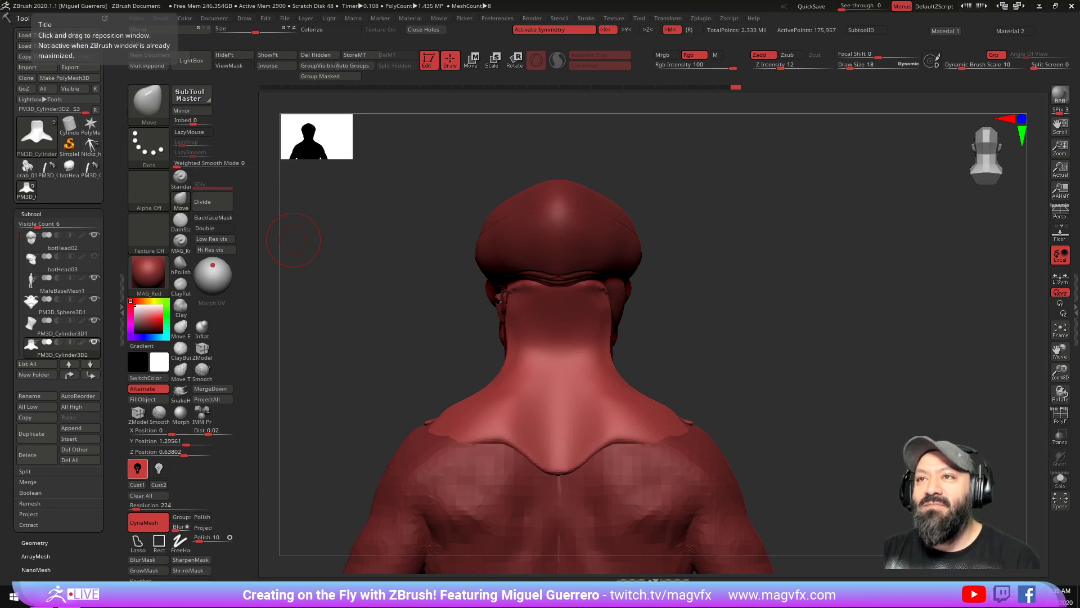
Step: Carve curved creases down the back and sides of the neck toward the shoulders with DamStandard at Draw Size 18
{"action": "key", "text": "b"}
{"action": "key", "text": "d"}
{"action": "key", "text": "s"}
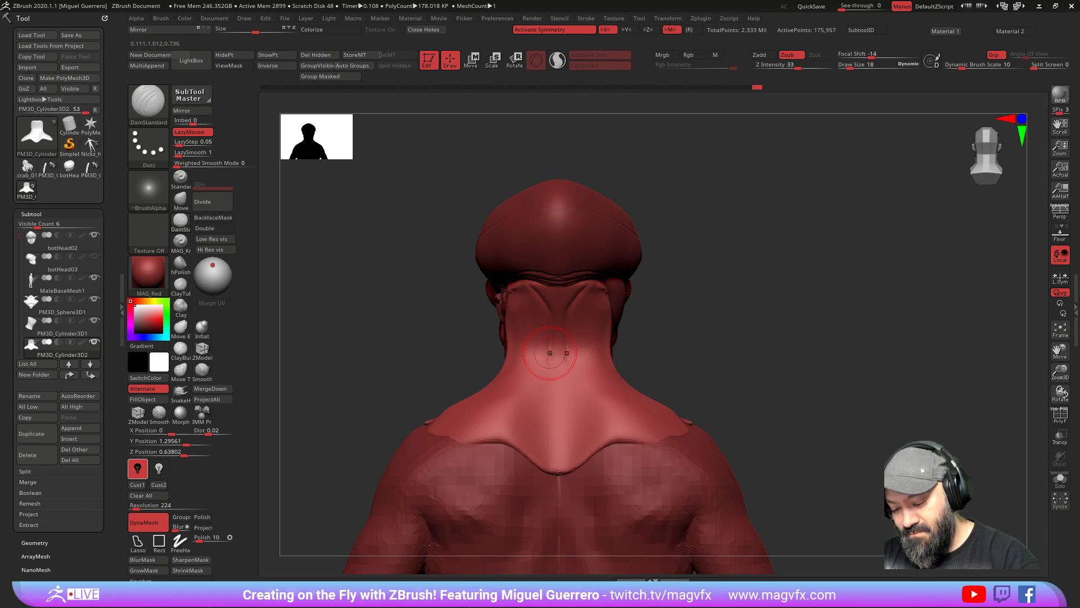
{"action": "left_click_drag", "start_coordinate": [398, 375], "coordinate": [535, 315]}
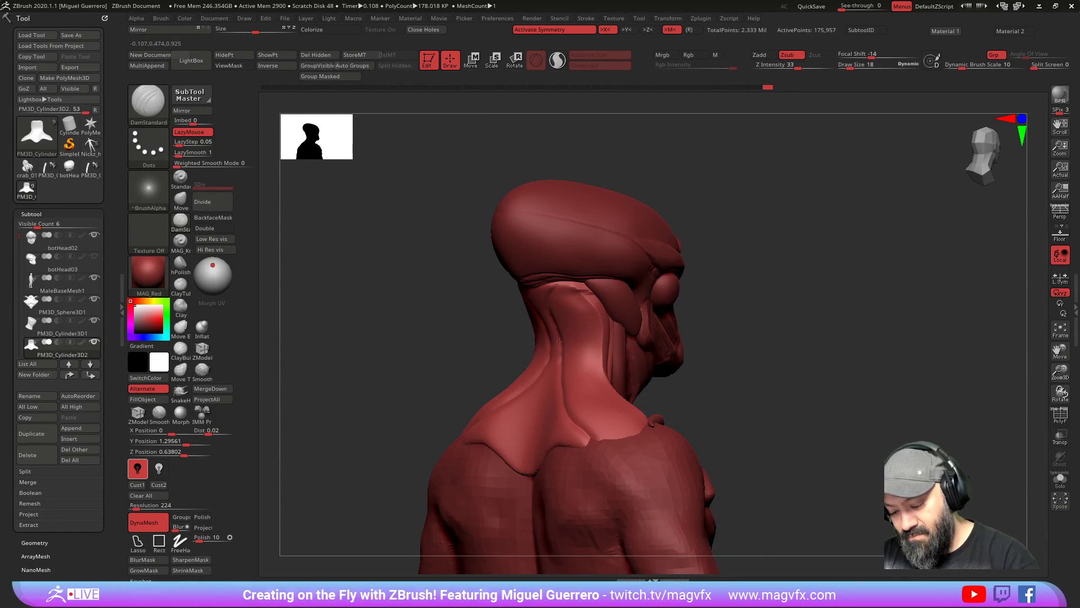
{"action": "mouse_move", "coordinate": [568, 412]}
{"action": "left_mouse_down"}
{"action": "mouse_move", "coordinate": [591, 438]}
{"action": "mouse_move", "coordinate": [580, 431]}
{"action": "left_mouse_up"}
{"action": "mouse_move", "coordinate": [467, 349]}
{"action": "left_mouse_down"}
{"action": "mouse_move", "coordinate": [391, 316]}
{"action": "mouse_move", "coordinate": [403, 312]}
{"action": "mouse_move", "coordinate": [374, 319]}
{"action": "left_mouse_up"}
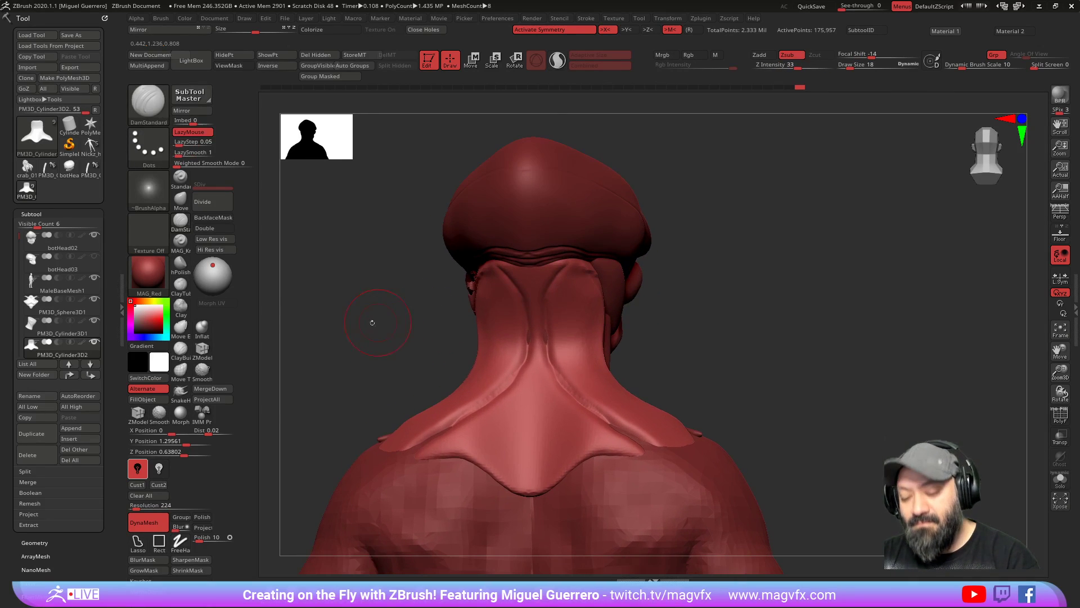
Step: Remesh the neck with DynaMesh and refine its creases down to the shoulders with DamStandard at Draw Size 10
{"action": "left_click_drag", "start_coordinate": [365, 375], "coordinate": [366, 371], "text": "ctrl"}
{"action": "key", "text": "bracketleft"}
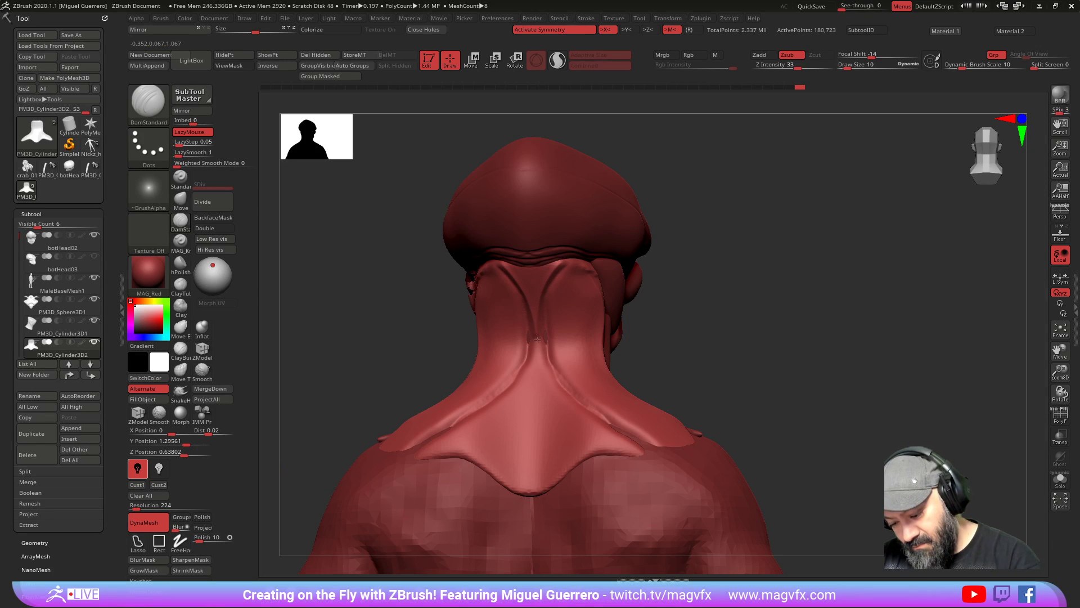
{"action": "mouse_move", "coordinate": [451, 338]}
{"action": "left_mouse_down"}
{"action": "mouse_move", "coordinate": [521, 307]}
{"action": "mouse_move", "coordinate": [579, 367]}
{"action": "left_mouse_up"}
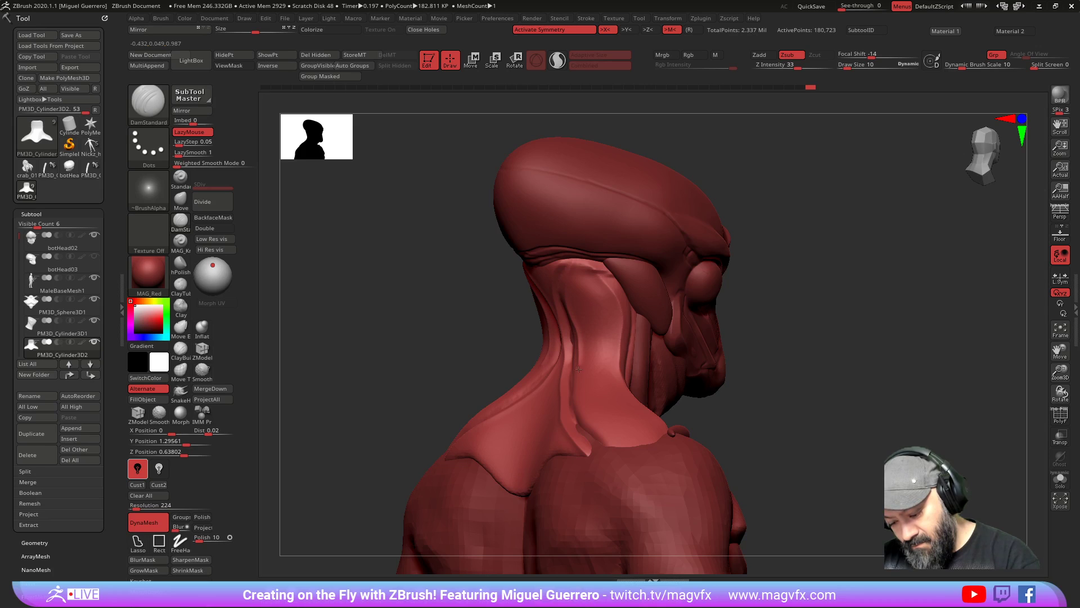
{"action": "mouse_move", "coordinate": [337, 323]}
{"action": "left_mouse_down"}
{"action": "mouse_move", "coordinate": [394, 325]}
{"action": "mouse_move", "coordinate": [451, 368]}
{"action": "mouse_move", "coordinate": [453, 350]}
{"action": "left_mouse_up"}
{"action": "left_click_drag", "start_coordinate": [556, 438], "coordinate": [596, 472]}
{"action": "mouse_move", "coordinate": [596, 473]}
{"action": "right_mouse_down"}
{"action": "mouse_move", "coordinate": [586, 484]}
{"action": "mouse_move", "coordinate": [682, 428]}
{"action": "mouse_move", "coordinate": [599, 398]}
{"action": "right_mouse_up"}
{"action": "key", "text": "space"}
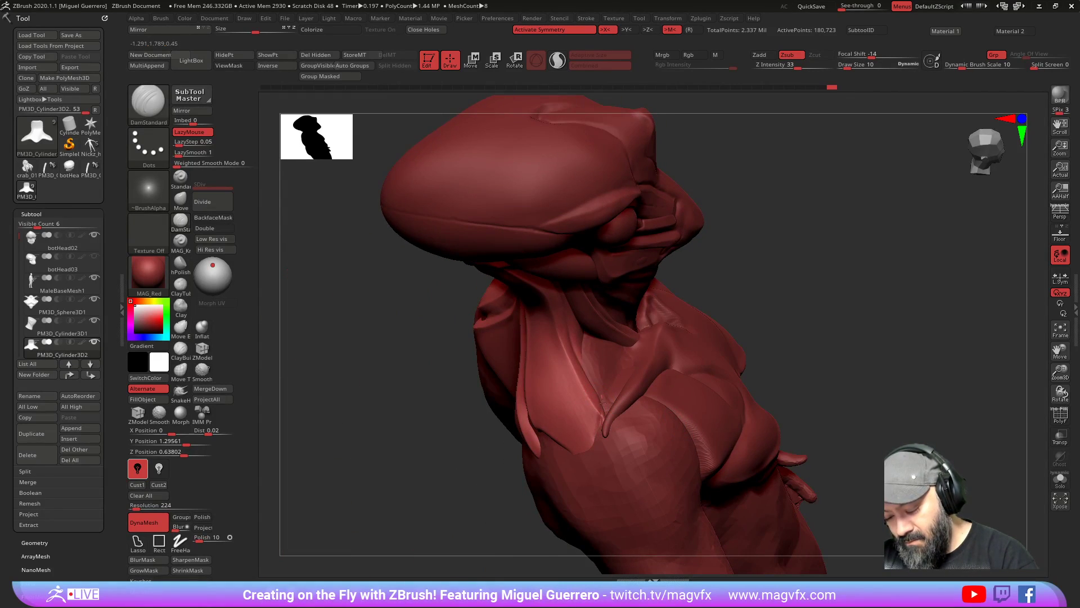
{"action": "mouse_move", "coordinate": [598, 451]}
{"action": "right_mouse_down"}
{"action": "mouse_move", "coordinate": [350, 391]}
{"action": "mouse_move", "coordinate": [490, 413]}
{"action": "right_mouse_up"}
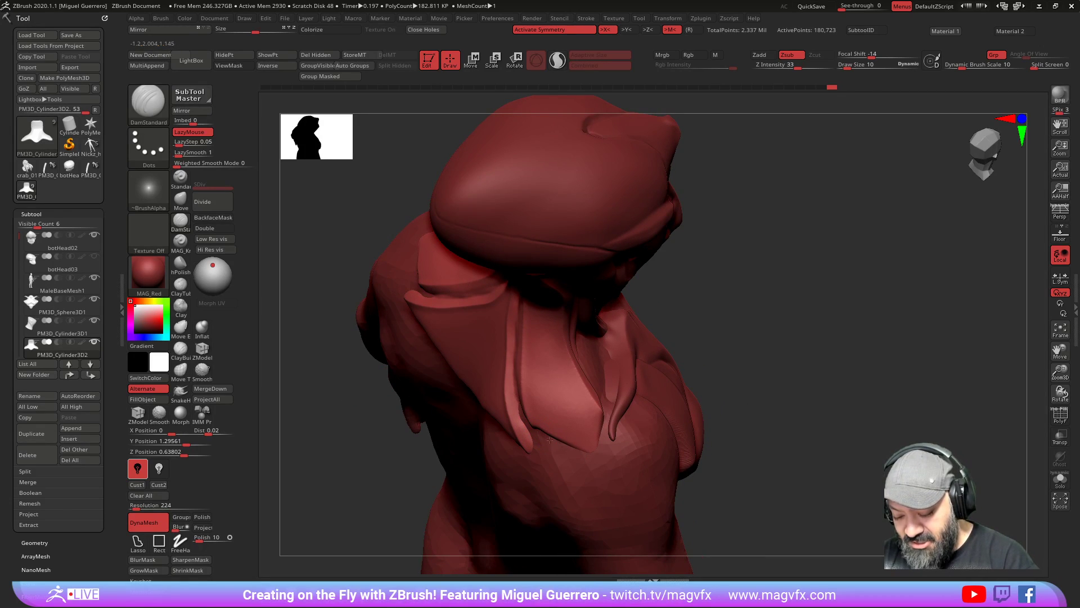
Step: Adjust the lower corners of the neck piece over the shoulder with Move at Draw Sizes 22 and 30
{"action": "key", "text": "b"}
{"action": "key", "text": "m"}
{"action": "key", "text": "v"}
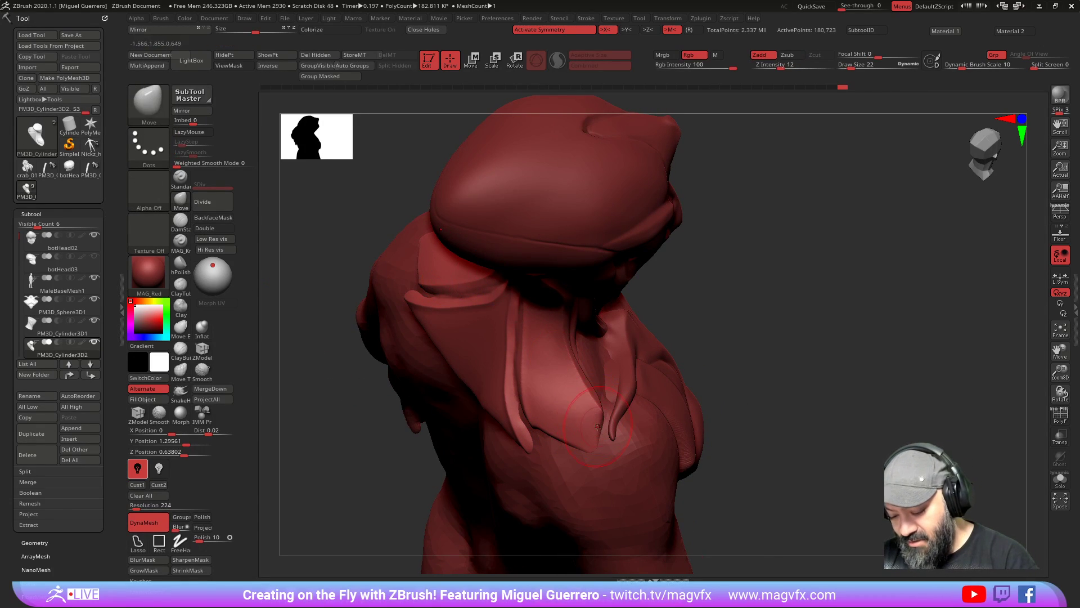
{"action": "left_click_drag", "start_coordinate": [606, 440], "coordinate": [613, 438]}
{"action": "key", "text": "["}
{"action": "left_click_drag", "start_coordinate": [543, 442], "coordinate": [547, 446]}
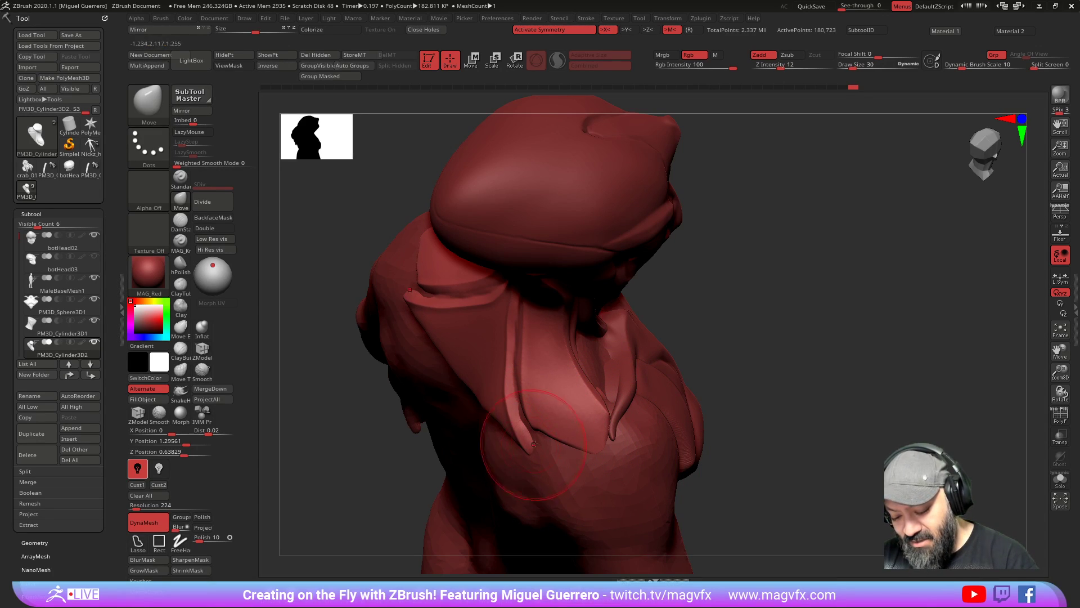
Step: Mask the outer shoulder flaps of the neck piece at Draw Size 22 and invert the mask
{"action": "right_click_drag", "start_coordinate": [450, 445], "coordinate": [422, 449]}
{"action": "key", "text": "["}
{"action": "key", "text": "["}
{"action": "key", "text": "["}
{"action": "key", "text": "["}
{"action": "mouse_move", "coordinate": [527, 450]}
{"action": "left_mouse_down", "text": "shift"}
{"action": "mouse_move", "coordinate": [522, 434]}
{"action": "mouse_move", "coordinate": [535, 420]}
{"action": "mouse_move", "coordinate": [524, 443]}
{"action": "mouse_move", "coordinate": [518, 410]}
{"action": "mouse_move", "coordinate": [534, 391]}
{"action": "mouse_move", "coordinate": [591, 419]}
{"action": "mouse_move", "coordinate": [562, 450]}
{"action": "mouse_move", "coordinate": [622, 470]}
{"action": "mouse_move", "coordinate": [636, 431]}
{"action": "mouse_move", "coordinate": [560, 408]}
{"action": "left_mouse_up", "text": "shift"}
{"action": "key", "text": "ctrl"}
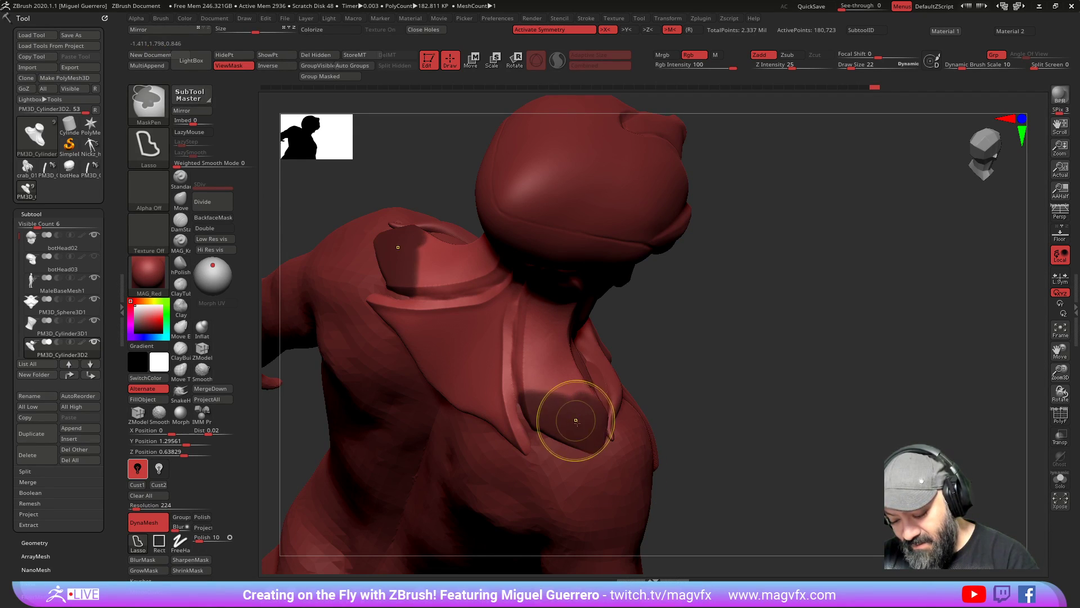
{"action": "left_click", "coordinate": [738, 467], "text": "ctrl"}
{"action": "left_click_drag", "start_coordinate": [740, 458], "coordinate": [731, 477]}
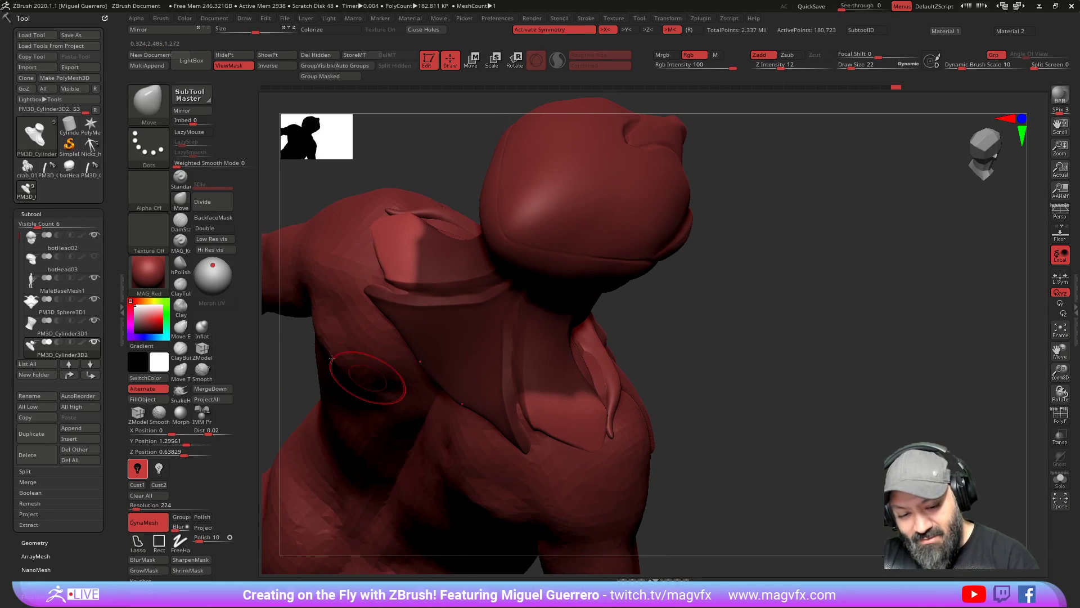
Step: Pull the edges of the unmasked shoulder flaps outward with Move at Draw Size 30, and switch back to DamStandard
{"action": "left_click", "coordinate": [181, 220]}
{"action": "left_click", "coordinate": [181, 200]}
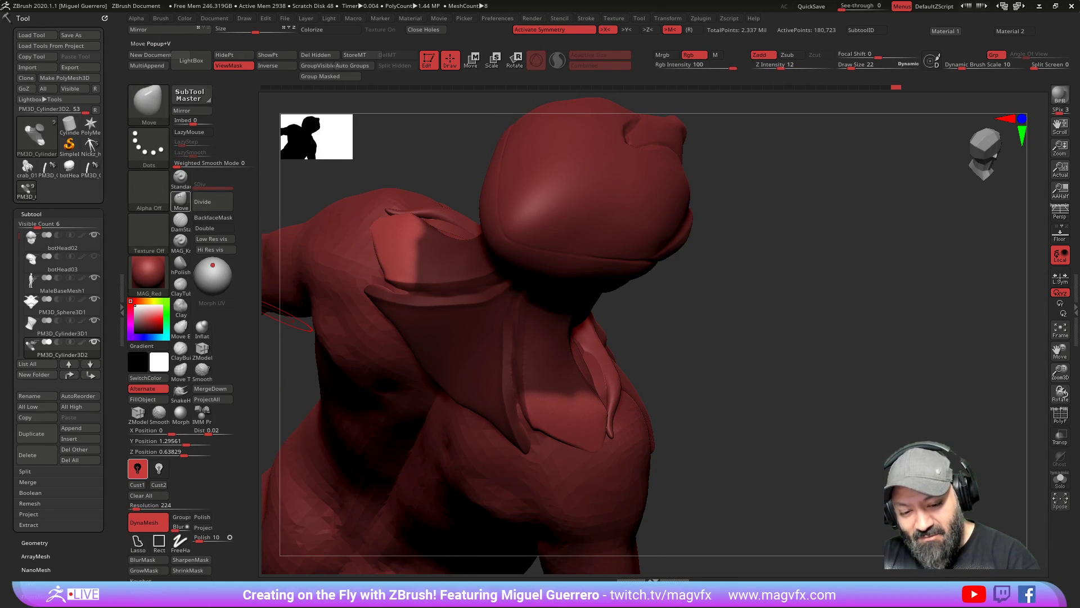
{"action": "mouse_move", "coordinate": [549, 458]}
{"action": "left_mouse_down"}
{"action": "mouse_move", "coordinate": [550, 472]}
{"action": "mouse_move", "coordinate": [585, 474]}
{"action": "mouse_move", "coordinate": [588, 453]}
{"action": "left_mouse_up"}
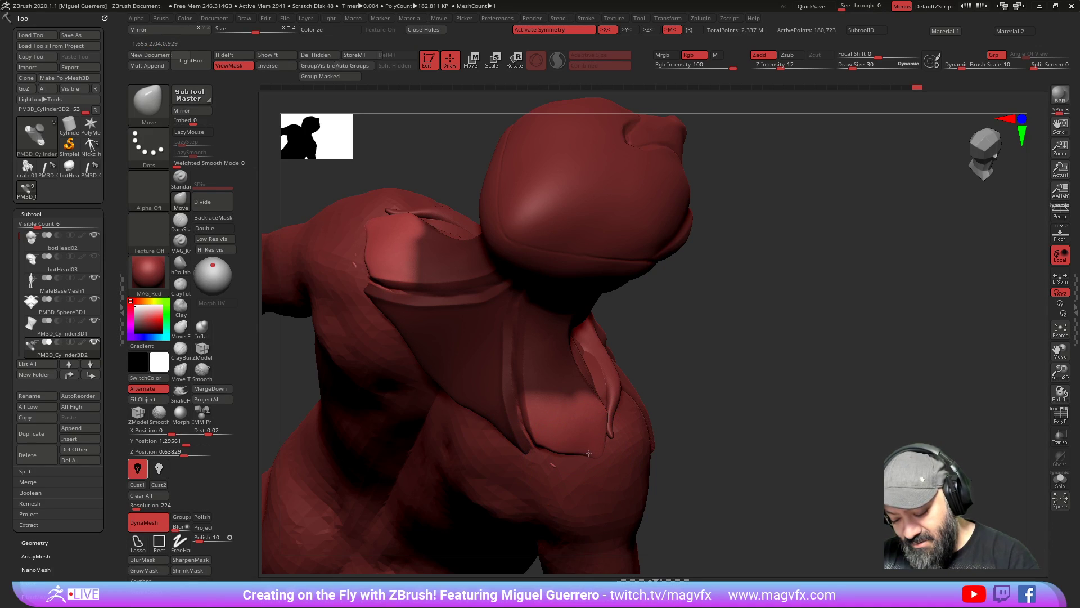
{"action": "left_click", "coordinate": [180, 220]}
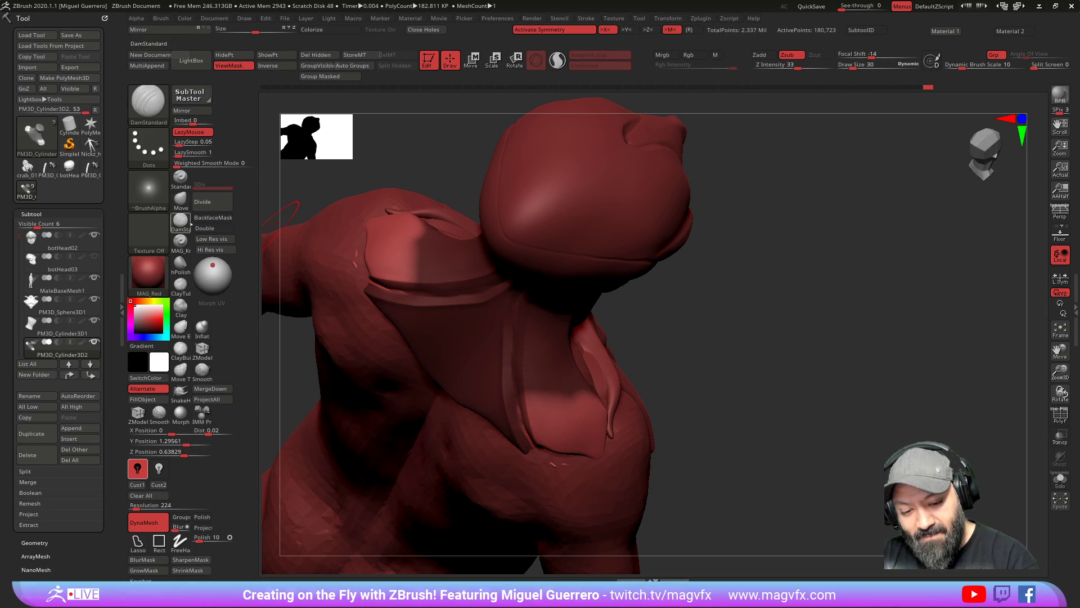
{"action": "left_click_drag", "start_coordinate": [746, 490], "coordinate": [720, 444]}
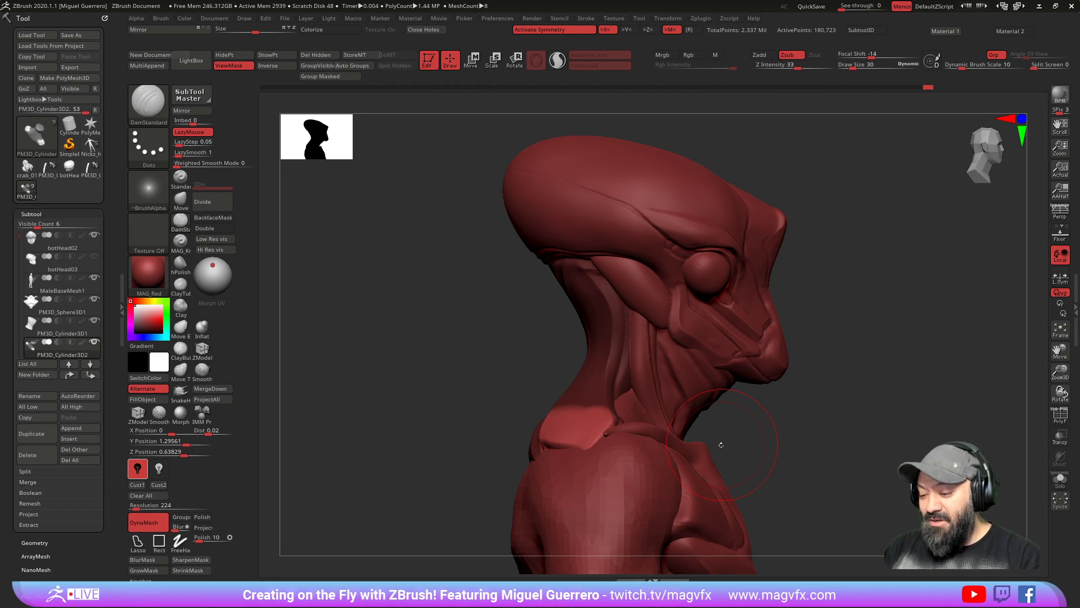
{"action": "mouse_move", "coordinate": [455, 309]}
{"action": "left_mouse_down"}
{"action": "mouse_move", "coordinate": [422, 319]}
{"action": "mouse_move", "coordinate": [450, 316]}
{"action": "mouse_move", "coordinate": [466, 276]}
{"action": "left_mouse_up"}
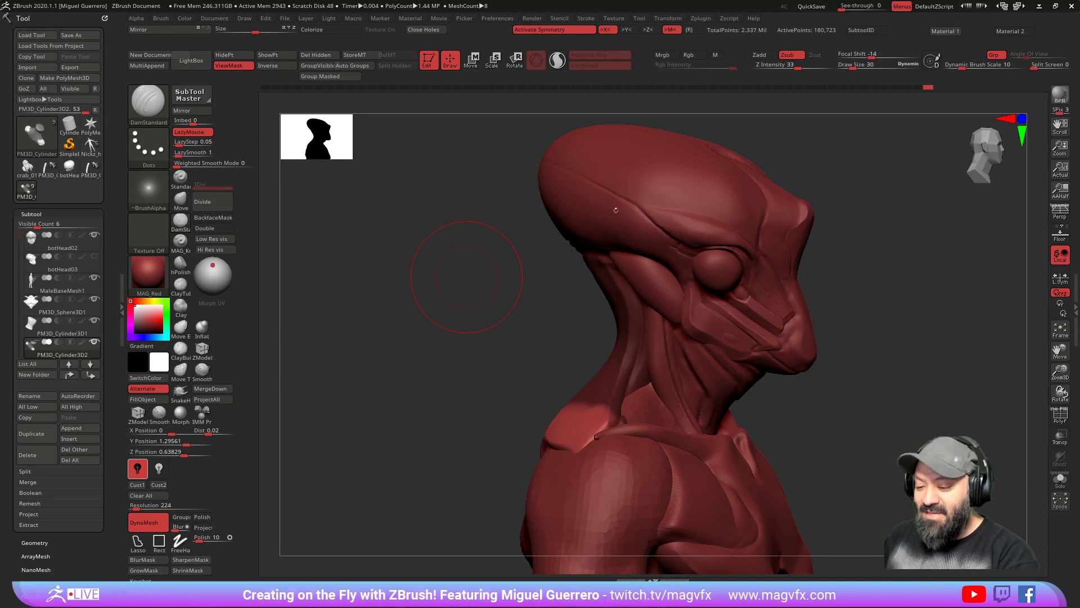
{"action": "left_click_drag", "start_coordinate": [471, 275], "coordinate": [479, 271]}
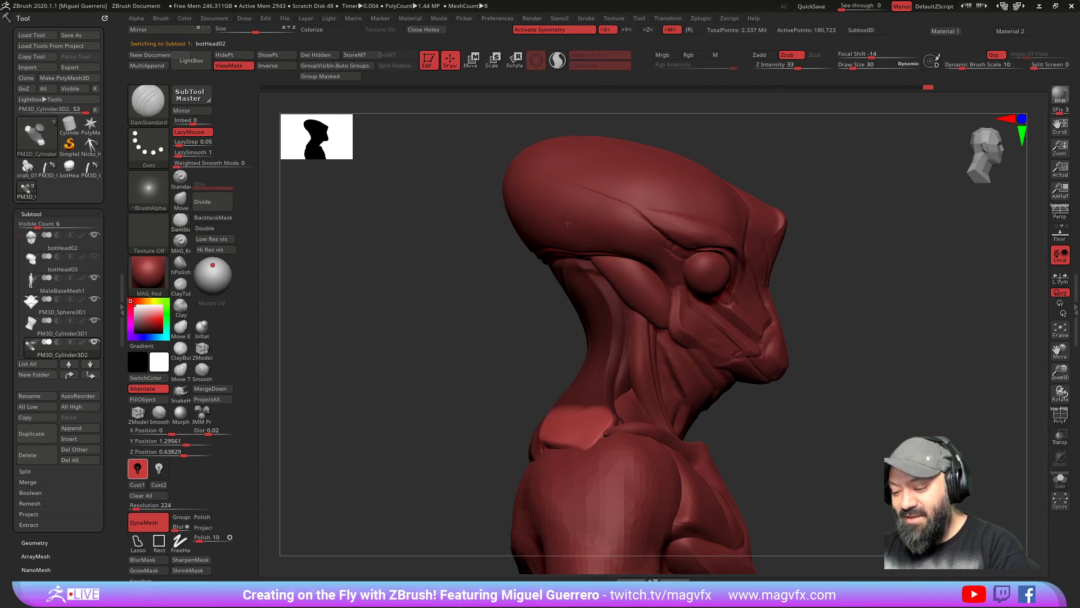
Step: Select the head and try lasso masks over the side of the skull, the eye area and the back of the head
{"action": "left_click", "coordinate": [574, 248], "text": "alt"}
{"action": "mouse_move", "coordinate": [541, 175]}
{"action": "left_mouse_down", "text": "ctrl"}
{"action": "mouse_move", "coordinate": [635, 208]}
{"action": "mouse_move", "coordinate": [684, 251]}
{"action": "mouse_move", "coordinate": [656, 289]}
{"action": "mouse_move", "coordinate": [619, 287]}
{"action": "left_mouse_up", "text": "ctrl"}
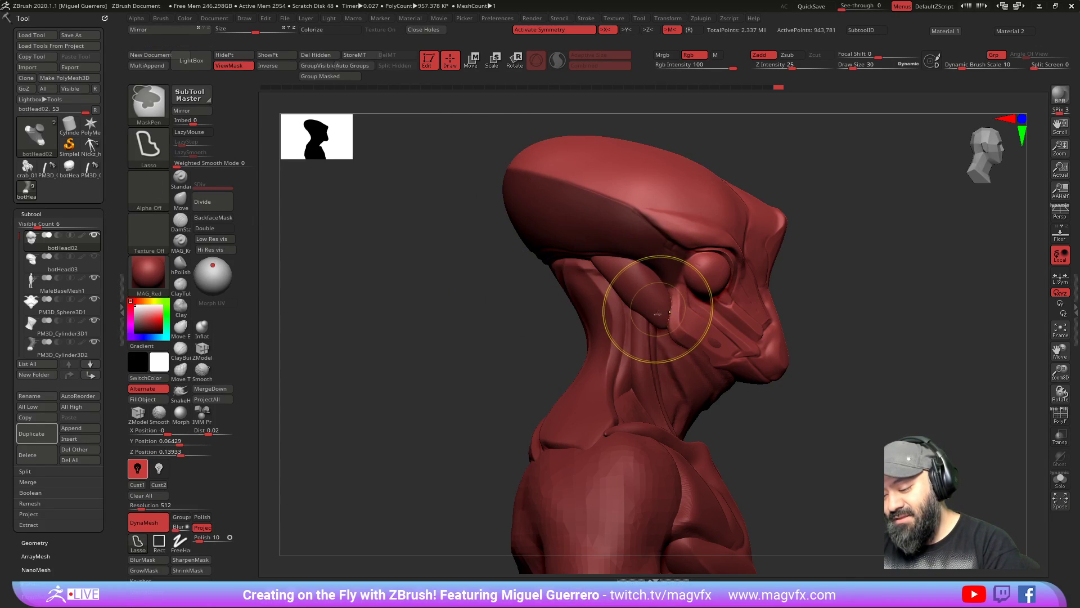
{"action": "left_click", "coordinate": [507, 272], "text": "ctrl"}
{"action": "mouse_move", "coordinate": [668, 249]}
{"action": "left_mouse_down", "text": "ctrl"}
{"action": "mouse_move", "coordinate": [712, 282]}
{"action": "mouse_move", "coordinate": [757, 281]}
{"action": "mouse_move", "coordinate": [788, 439]}
{"action": "mouse_move", "coordinate": [732, 302]}
{"action": "left_mouse_up", "text": "ctrl"}
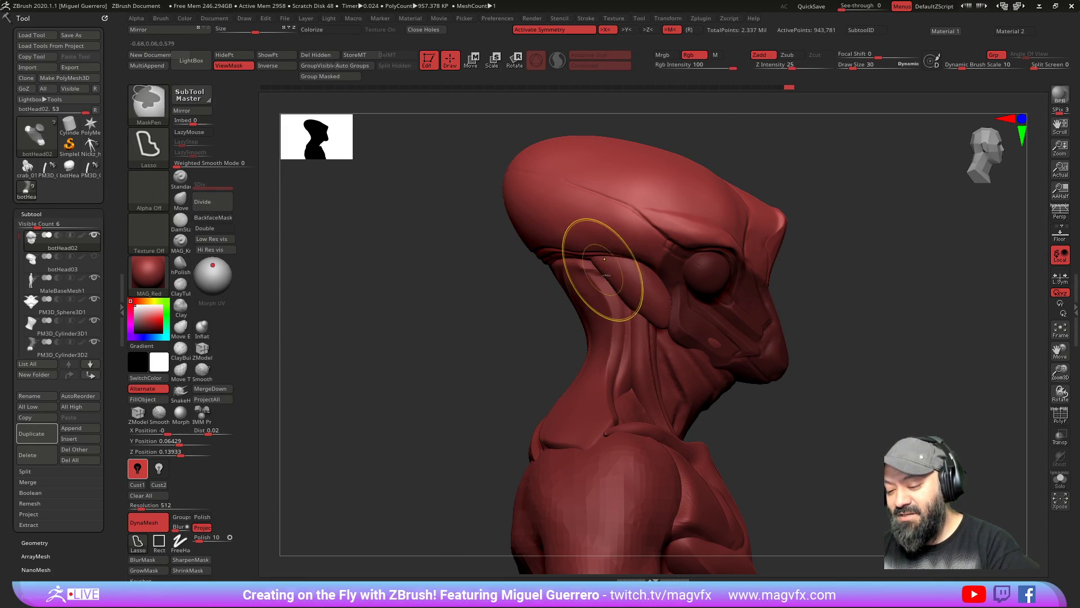
{"action": "mouse_move", "coordinate": [528, 309]}
{"action": "left_mouse_down", "text": "ctrl"}
{"action": "mouse_move", "coordinate": [639, 157]}
{"action": "mouse_move", "coordinate": [588, 97]}
{"action": "left_mouse_up", "text": "ctrl"}
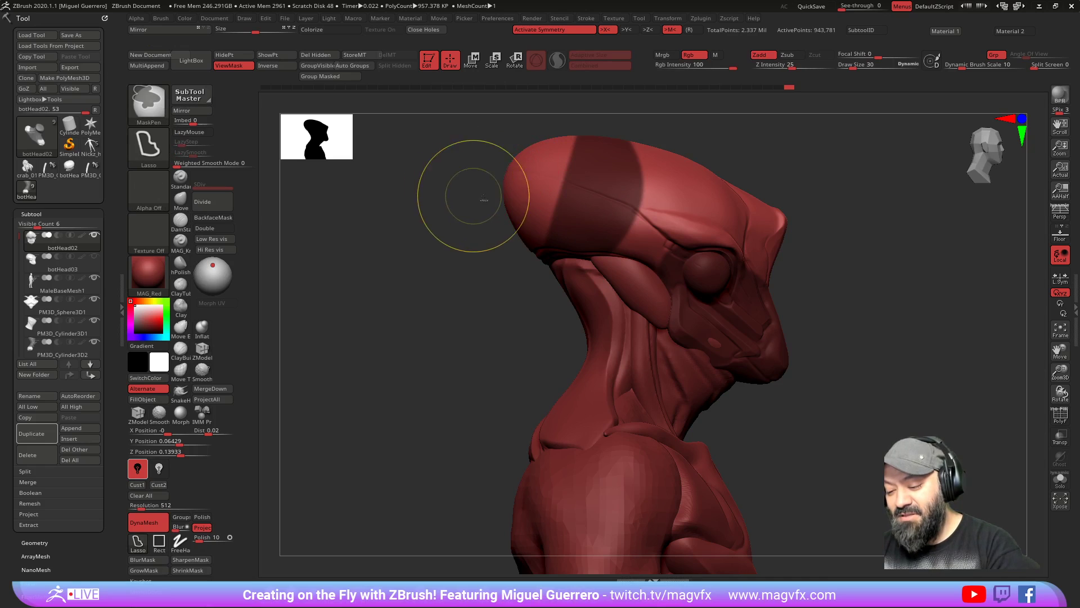
{"action": "left_click_drag", "start_coordinate": [458, 144], "coordinate": [660, 228], "text": "ctrl"}
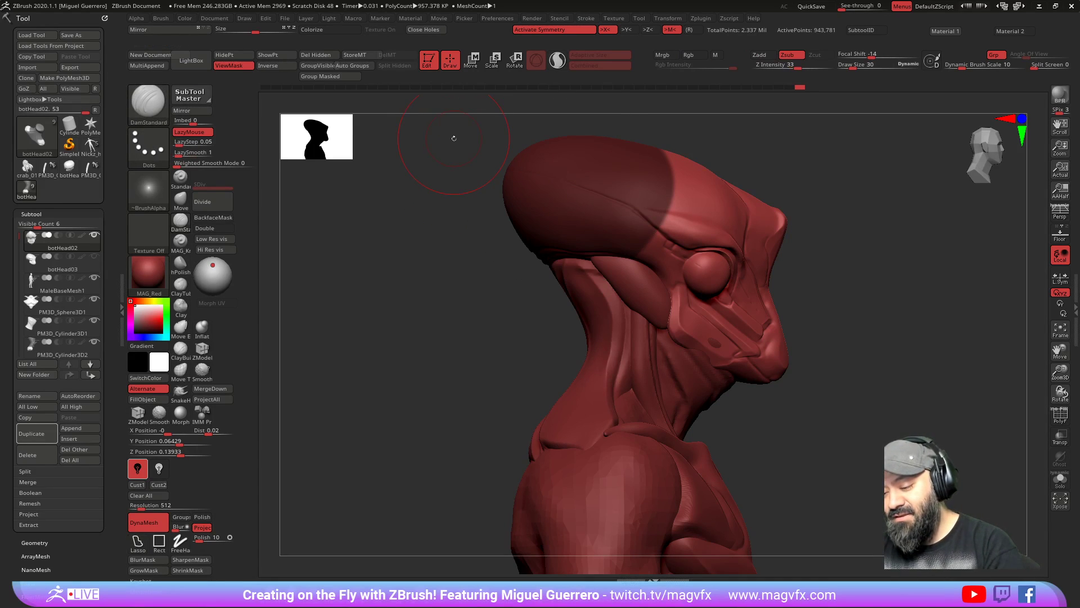
{"action": "mouse_move", "coordinate": [444, 322]}
{"action": "left_mouse_down"}
{"action": "mouse_move", "coordinate": [391, 325]}
{"action": "mouse_move", "coordinate": [465, 319]}
{"action": "left_mouse_up"}
{"action": "key", "text": "ctrl+h"}
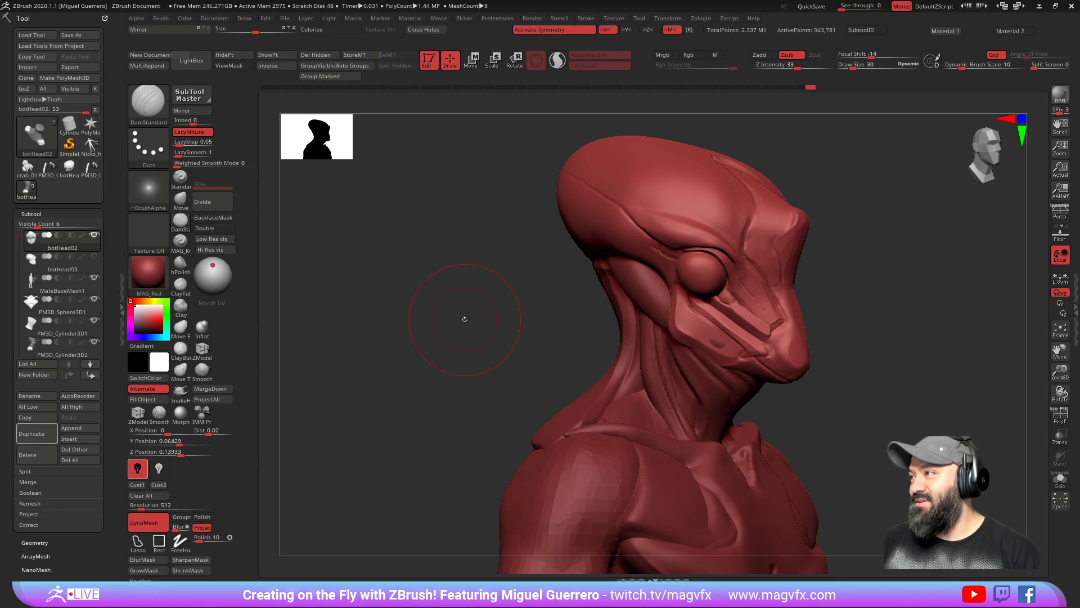
Step: Append a Sphere3D as a new subtool
{"action": "mouse_move", "coordinate": [460, 320]}
{"action": "left_mouse_down"}
{"action": "mouse_move", "coordinate": [434, 304]}
{"action": "mouse_move", "coordinate": [405, 352]}
{"action": "mouse_move", "coordinate": [437, 357]}
{"action": "mouse_move", "coordinate": [437, 345]}
{"action": "mouse_move", "coordinate": [397, 334]}
{"action": "mouse_move", "coordinate": [434, 350]}
{"action": "left_mouse_up"}
{"action": "right_click_drag", "start_coordinate": [436, 345], "coordinate": [384, 320], "text": "ctrl"}
{"action": "right_click_drag", "start_coordinate": [429, 350], "coordinate": [440, 354], "text": "ctrl"}
{"action": "left_click_drag", "start_coordinate": [440, 354], "coordinate": [613, 376]}
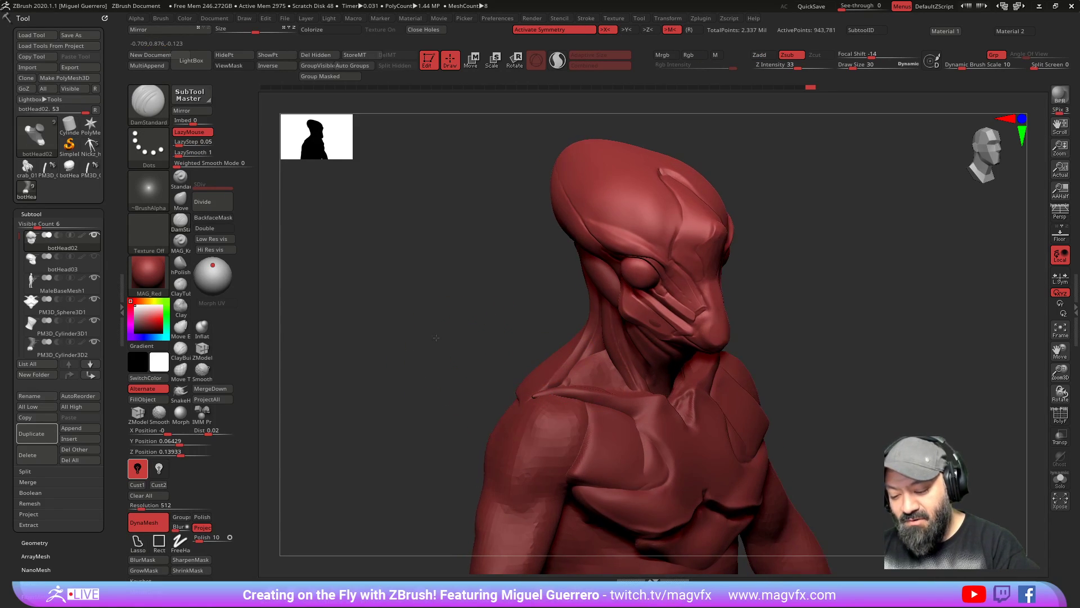
{"action": "left_click", "coordinate": [66, 429]}
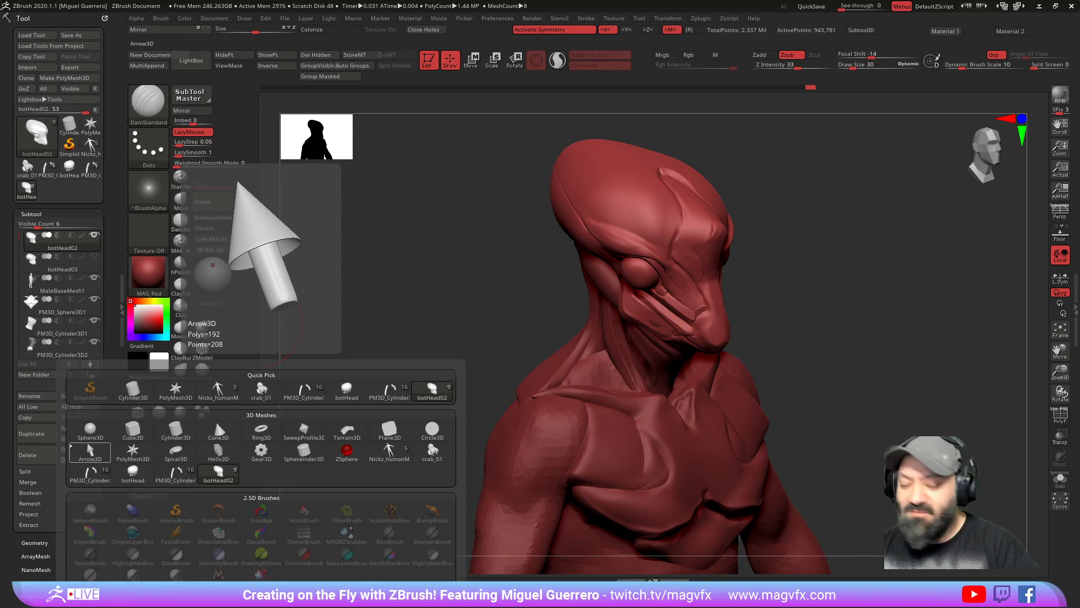
{"action": "left_click", "coordinate": [90, 450]}
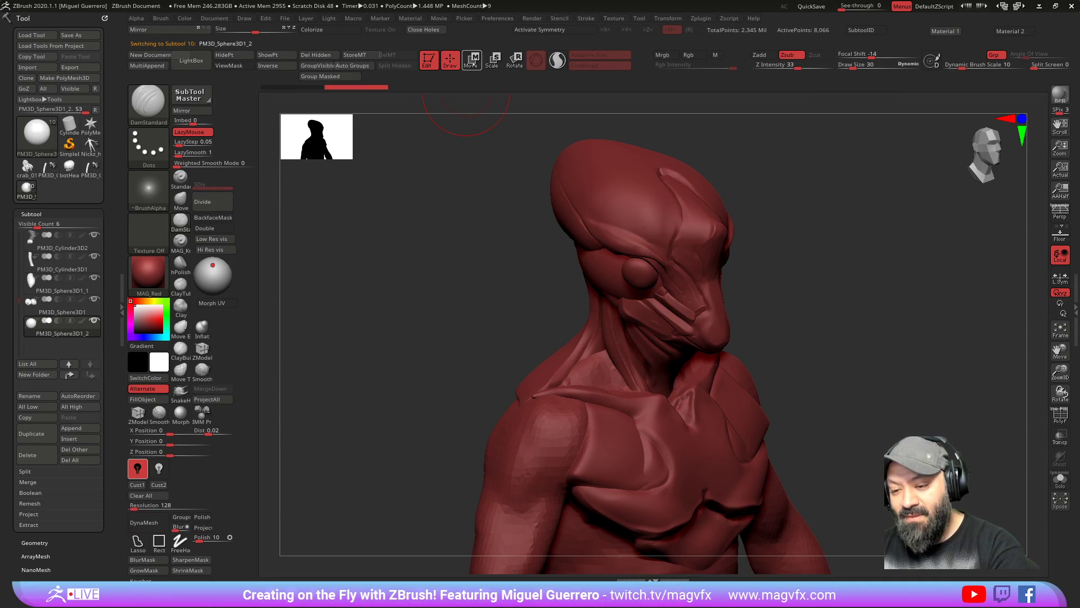
Step: Move the new sphere up and sideways onto one side of the upper chest, at about X -1.24 and Y 2.38
{"action": "left_click", "coordinate": [473, 61]}
{"action": "left_click_drag", "start_coordinate": [462, 281], "coordinate": [497, 287], "text": "shift"}
{"action": "left_click_drag", "start_coordinate": [577, 239], "coordinate": [534, 432]}
{"action": "left_click_drag", "start_coordinate": [462, 338], "coordinate": [521, 340], "text": "shift"}
{"action": "left_click_drag", "start_coordinate": [467, 388], "coordinate": [417, 318], "text": "alt"}
{"action": "left_click_drag", "start_coordinate": [520, 362], "coordinate": [495, 363]}
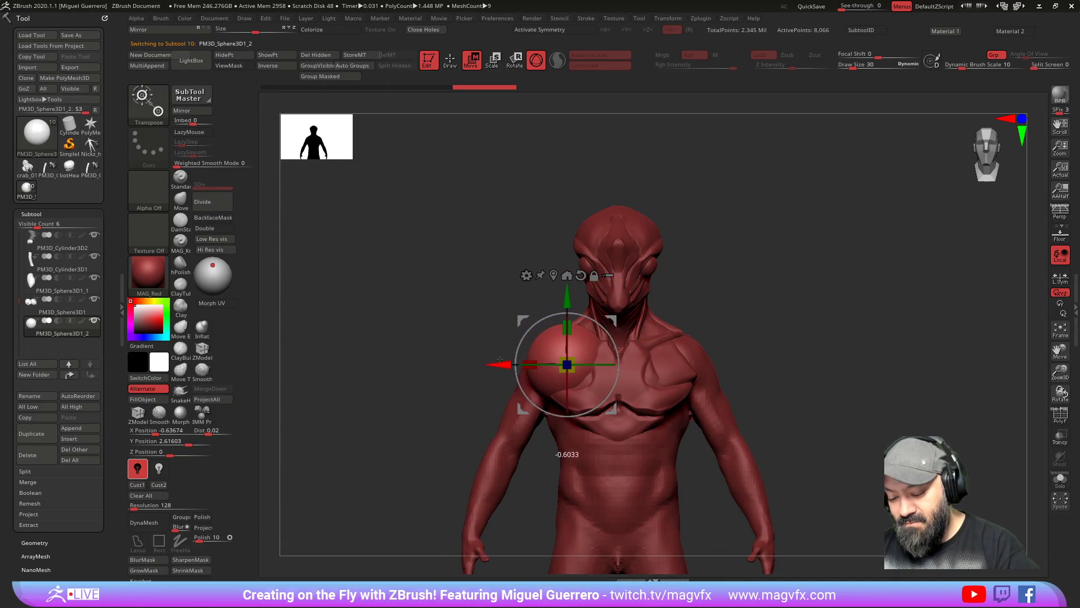
{"action": "left_click_drag", "start_coordinate": [567, 297], "coordinate": [567, 291]}
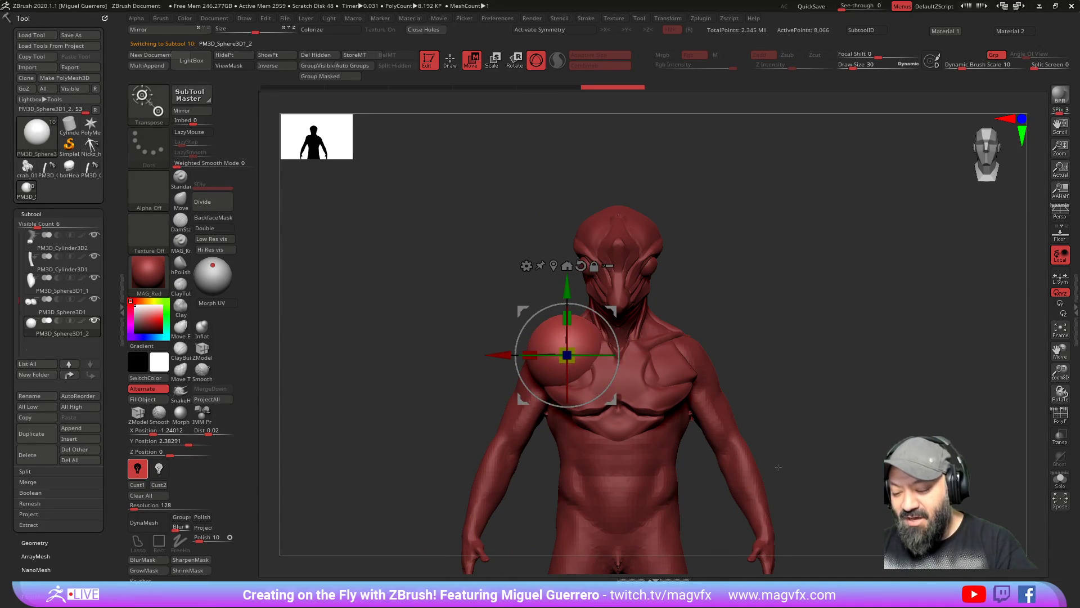
{"action": "left_click_drag", "start_coordinate": [420, 421], "coordinate": [520, 359], "text": "alt"}
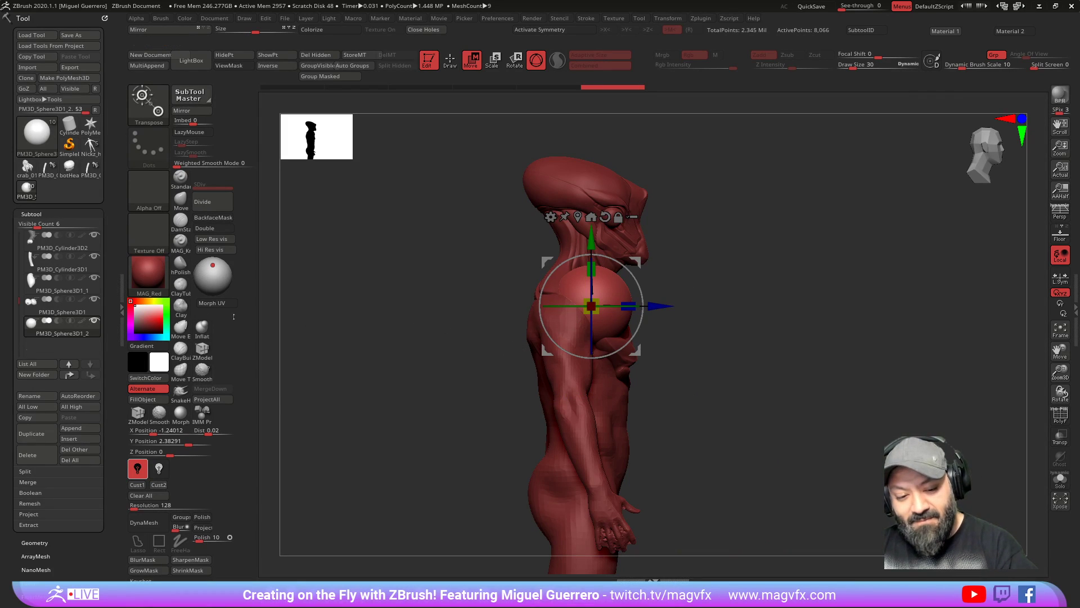
Step: Mirror the sphere to the opposite side of the chest with SubTool Master and return to Draw mode
{"action": "left_click", "coordinate": [147, 66]}
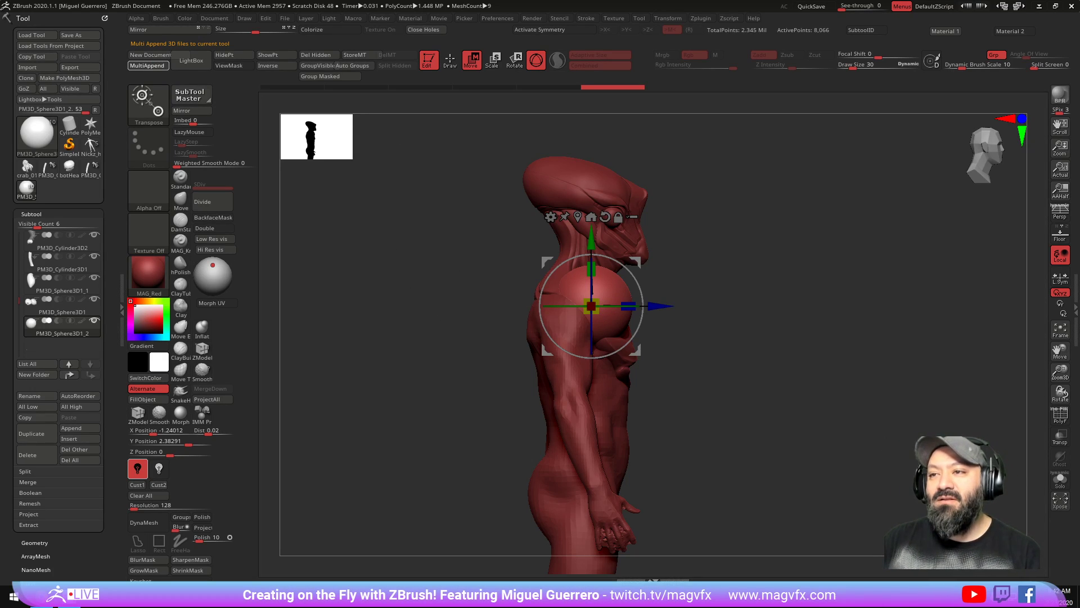
{"action": "left_click", "coordinate": [181, 111]}
{"action": "left_click", "coordinate": [478, 288]}
{"action": "mouse_move", "coordinate": [488, 292]}
{"action": "left_mouse_down"}
{"action": "mouse_move", "coordinate": [415, 359]}
{"action": "mouse_move", "coordinate": [503, 288]}
{"action": "left_mouse_up"}
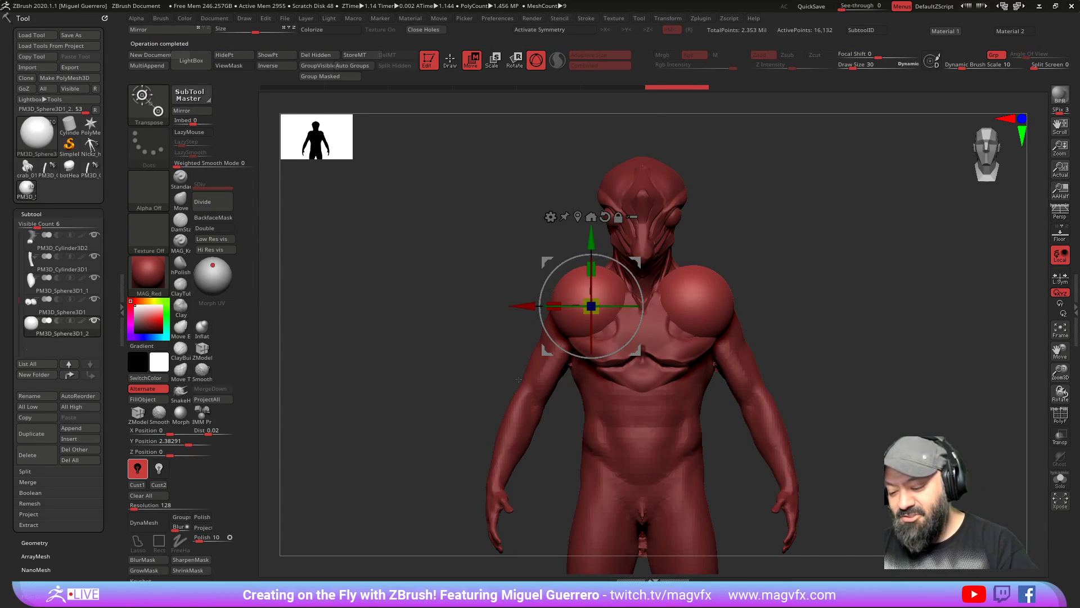
{"action": "left_click_drag", "start_coordinate": [519, 379], "coordinate": [678, 381]}
{"action": "key", "text": "q"}
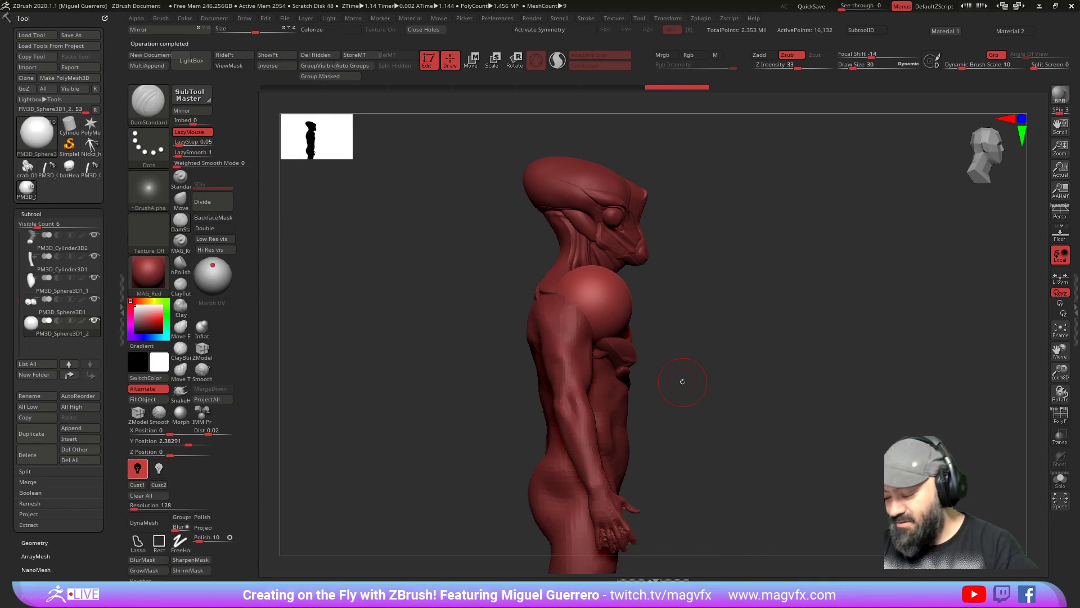
Step: Select the botHead02 head subtool and turn on transparency with Ghost display, leaving Solo and PolyFrame off
{"action": "left_click", "coordinate": [1060, 479]}
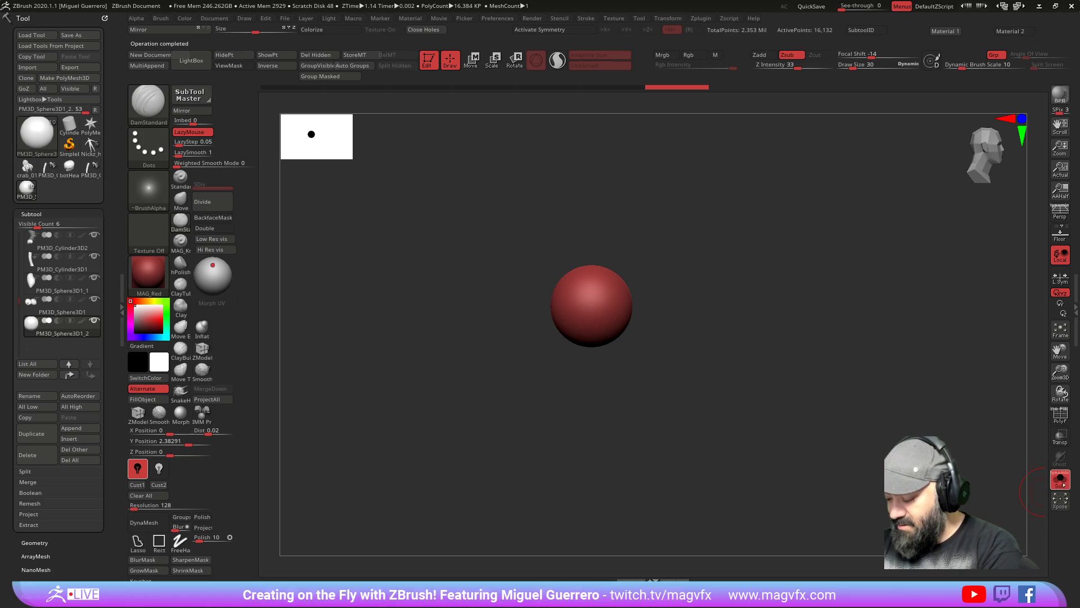
{"action": "left_click", "coordinate": [1061, 480]}
{"action": "left_click", "coordinate": [1061, 420]}
{"action": "left_click", "coordinate": [1060, 436]}
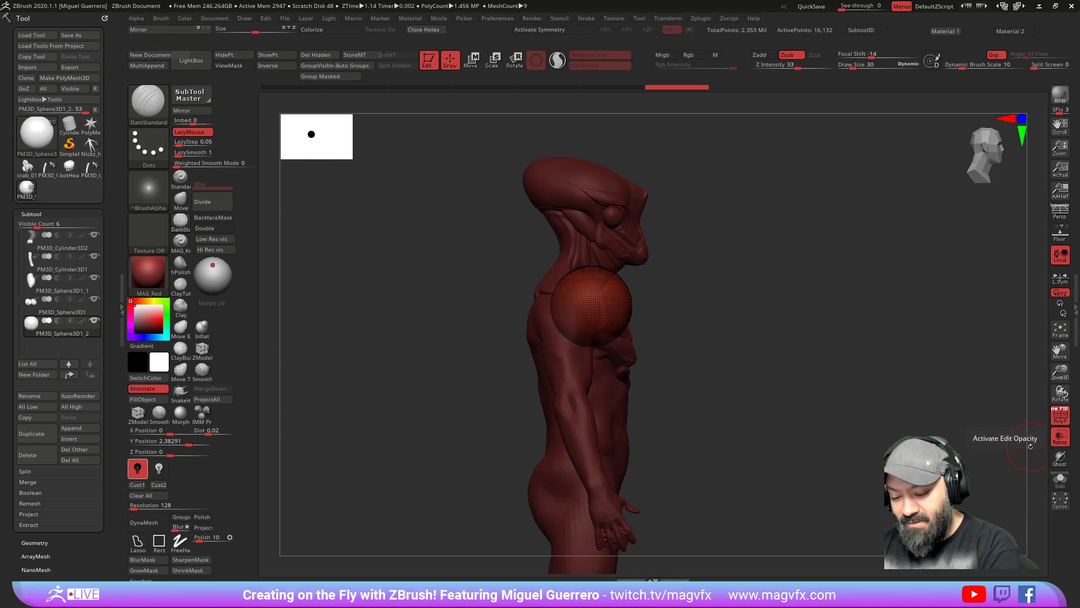
{"action": "left_click", "coordinate": [570, 406], "text": "alt"}
{"action": "right_click_drag", "start_coordinate": [463, 352], "coordinate": [477, 387], "text": "alt"}
{"action": "mouse_move", "coordinate": [470, 333]}
{"action": "right_mouse_down", "text": "ctrl"}
{"action": "mouse_move", "coordinate": [489, 282]}
{"action": "mouse_move", "coordinate": [509, 369]}
{"action": "mouse_move", "coordinate": [550, 345]}
{"action": "right_mouse_up", "text": "ctrl"}
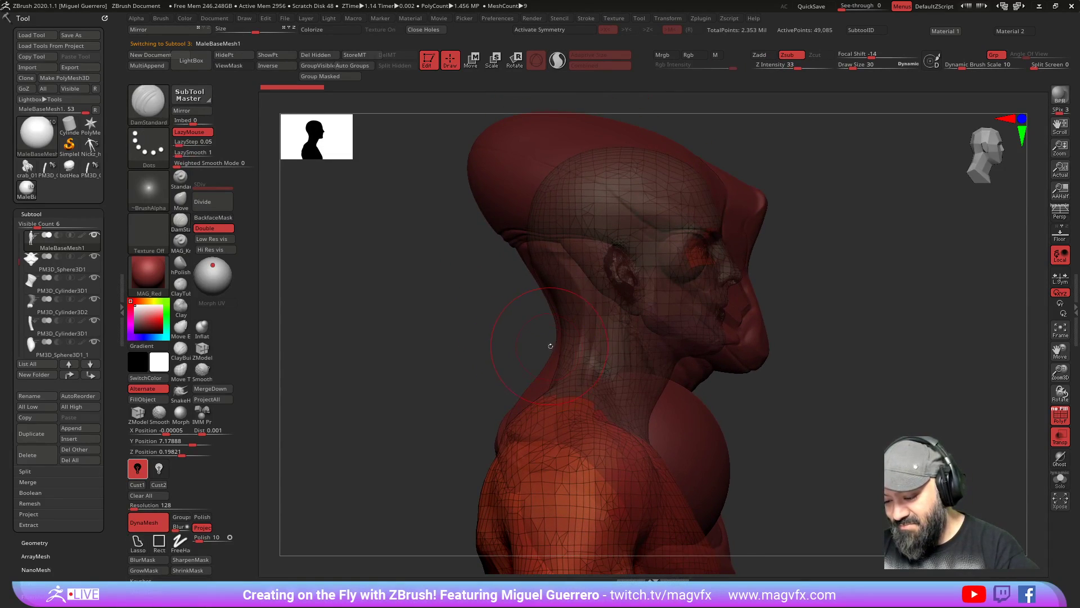
{"action": "left_click", "coordinate": [507, 223], "text": "alt"}
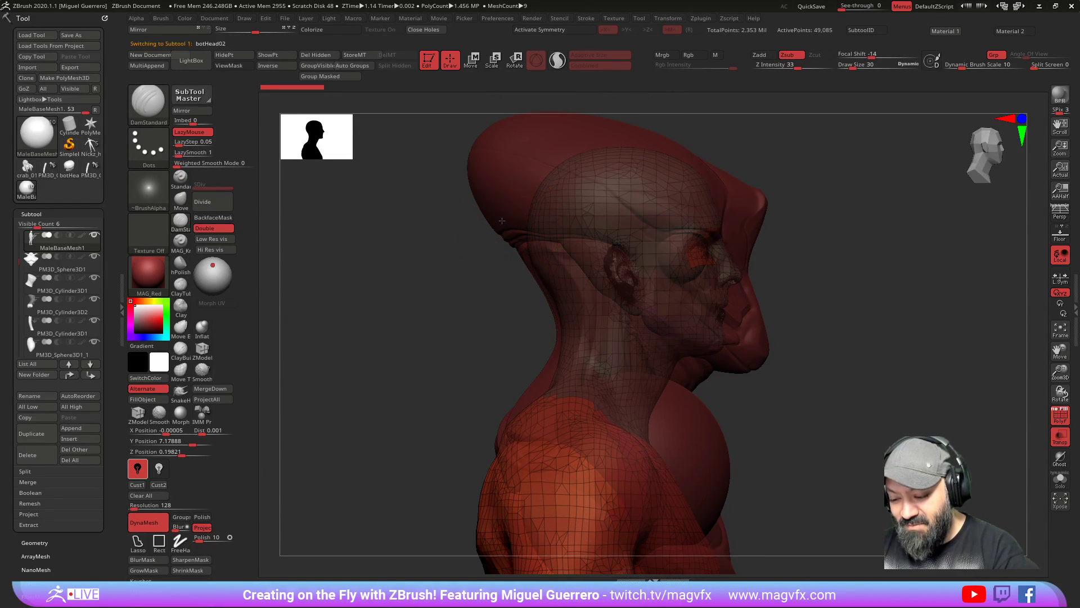
{"action": "left_click", "coordinate": [1060, 415]}
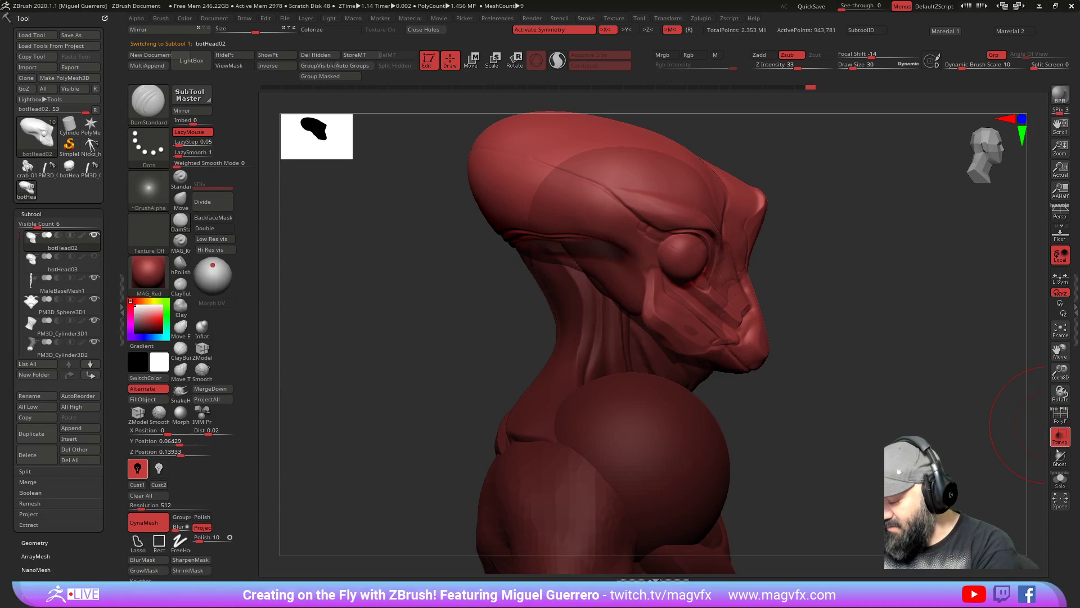
{"action": "left_click", "coordinate": [1060, 457]}
Step: Pull the back of the skull slightly outward with the Move brush at Draw Size 58
{"action": "key", "text": "bracketright"}
{"action": "key", "text": "bracketright"}
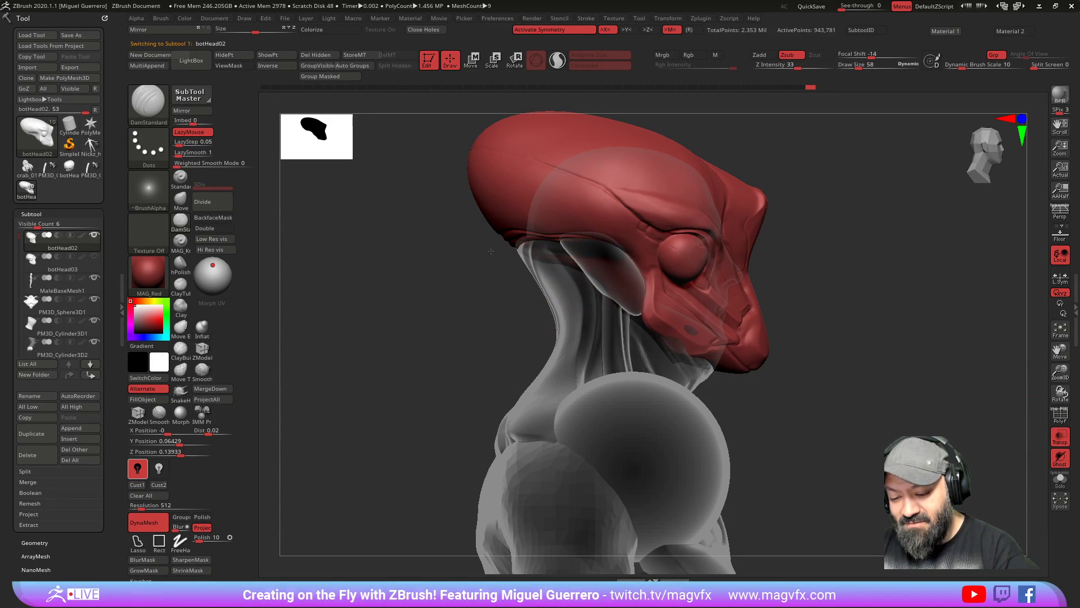
{"action": "key", "text": "b"}
{"action": "key", "text": "m"}
{"action": "key", "text": "v"}
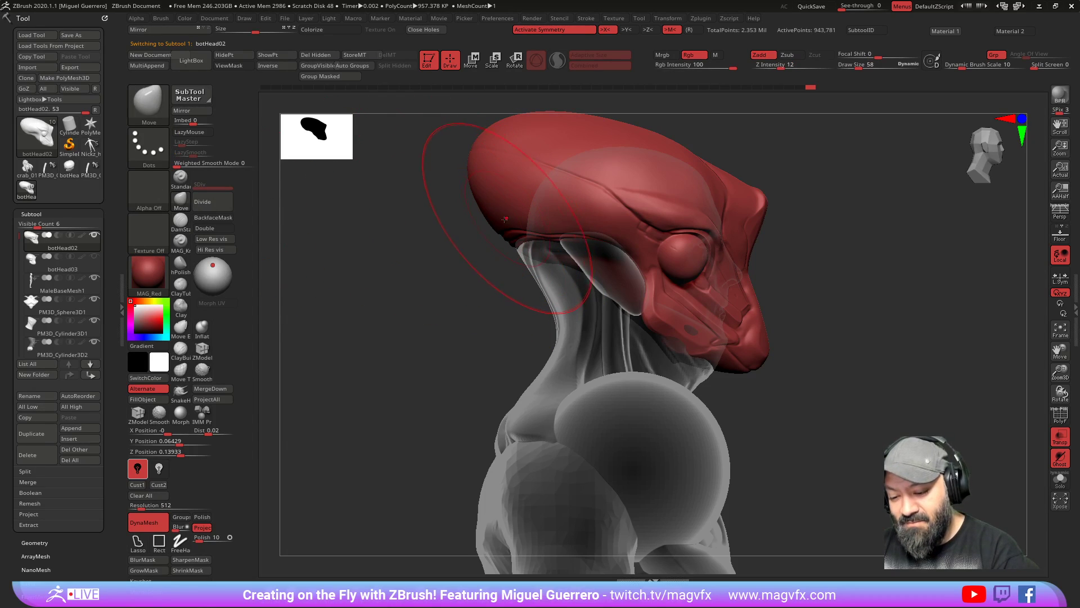
Step: Select the neck piece, clear its mask and pull its upper back edge outward under the skull
{"action": "left_click", "coordinate": [529, 260], "text": "alt"}
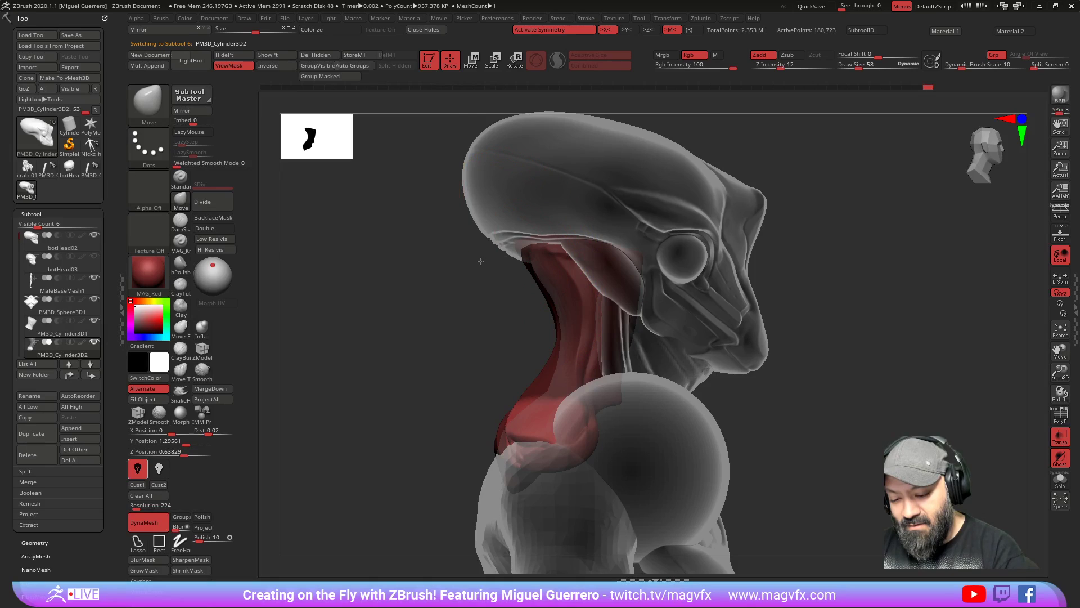
{"action": "left_click_drag", "start_coordinate": [498, 281], "coordinate": [487, 312], "text": "ctrl"}
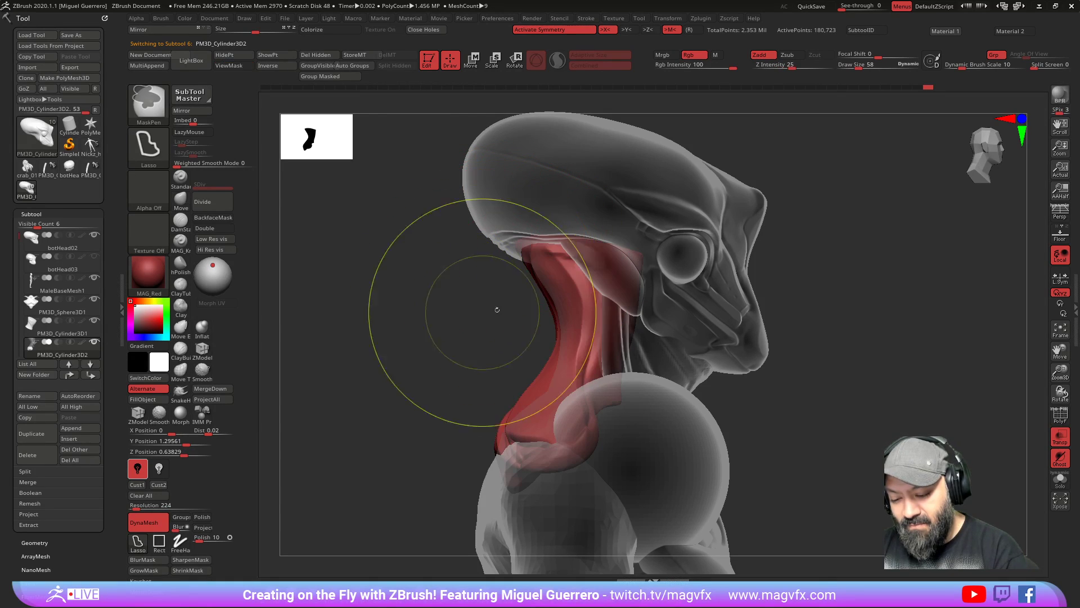
{"action": "left_click_drag", "start_coordinate": [548, 256], "coordinate": [524, 258]}
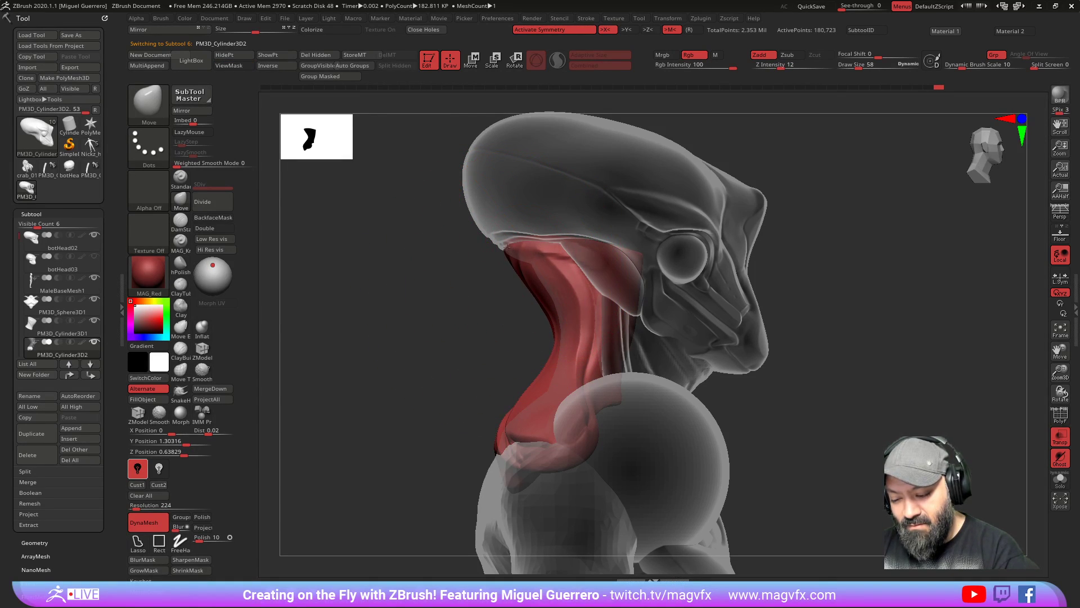
Step: Hide the two large shoulder spheres and make the back-of-neck piece the active subtool
{"action": "left_click", "coordinate": [545, 519], "text": "alt"}
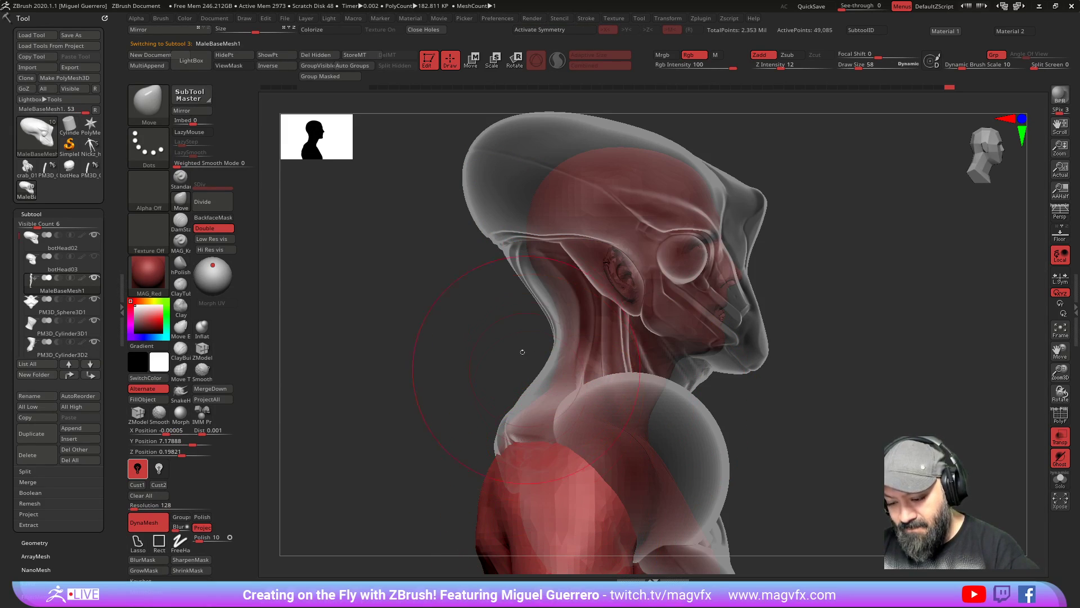
{"action": "left_click", "coordinate": [555, 353], "text": "alt"}
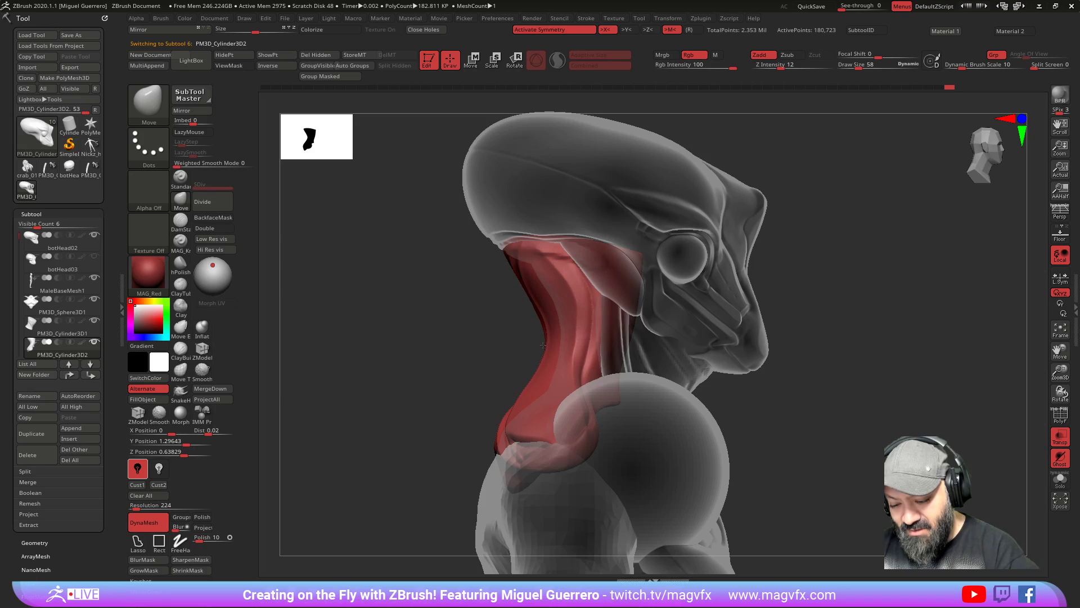
{"action": "left_click", "coordinate": [552, 509], "text": "alt"}
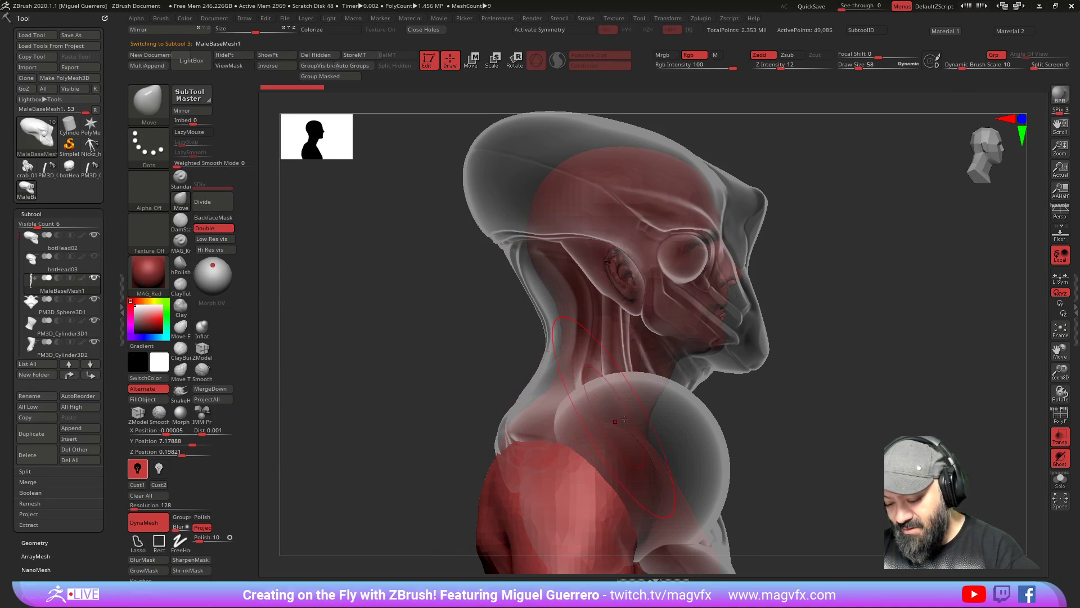
{"action": "left_click_drag", "start_coordinate": [798, 445], "coordinate": [703, 447]}
{"action": "left_click", "coordinate": [584, 449], "text": "alt"}
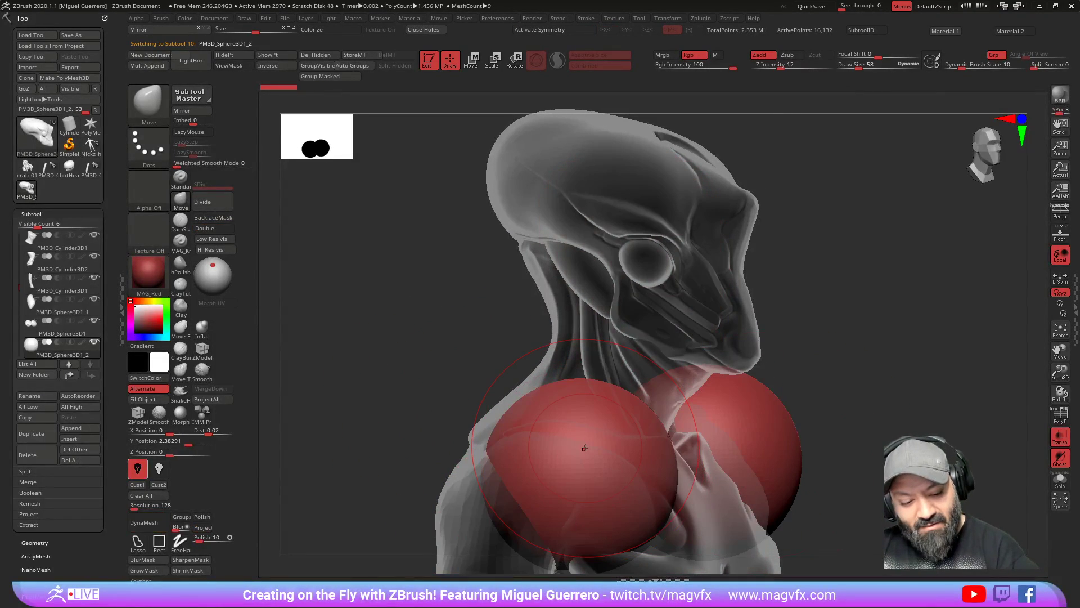
{"action": "left_click_drag", "start_coordinate": [394, 384], "coordinate": [386, 362], "text": "shift"}
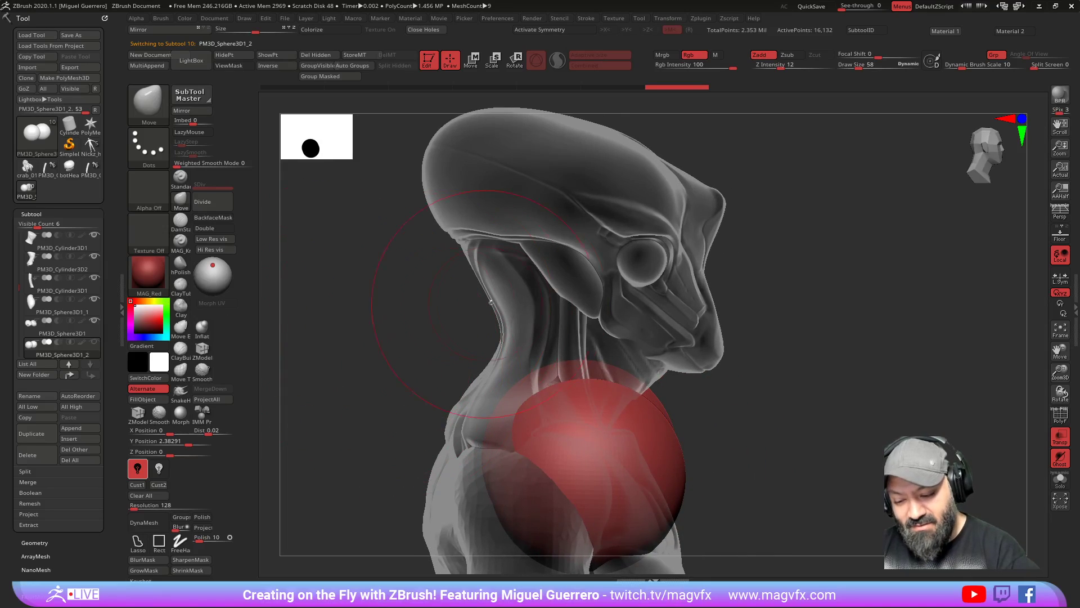
{"action": "left_click", "coordinate": [515, 308], "text": "alt"}
{"action": "left_click_drag", "start_coordinate": [416, 313], "coordinate": [422, 330]}
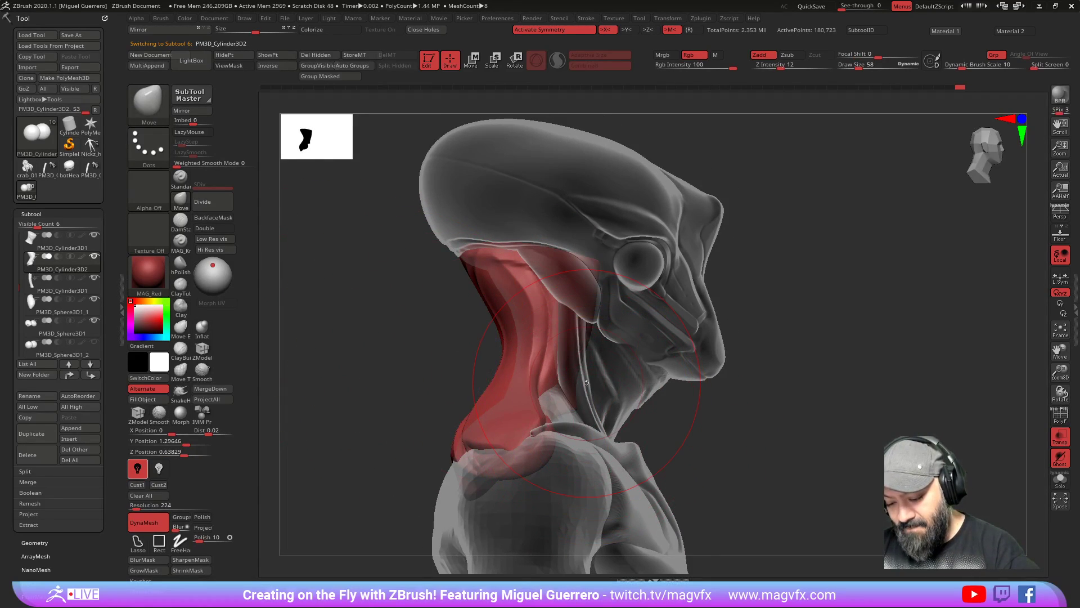
Step: Examine the head and chest forms against the male base mesh from the side and front
{"action": "left_click", "coordinate": [625, 450], "text": "alt"}
{"action": "right_click_drag", "start_coordinate": [626, 460], "coordinate": [633, 397], "text": "alt"}
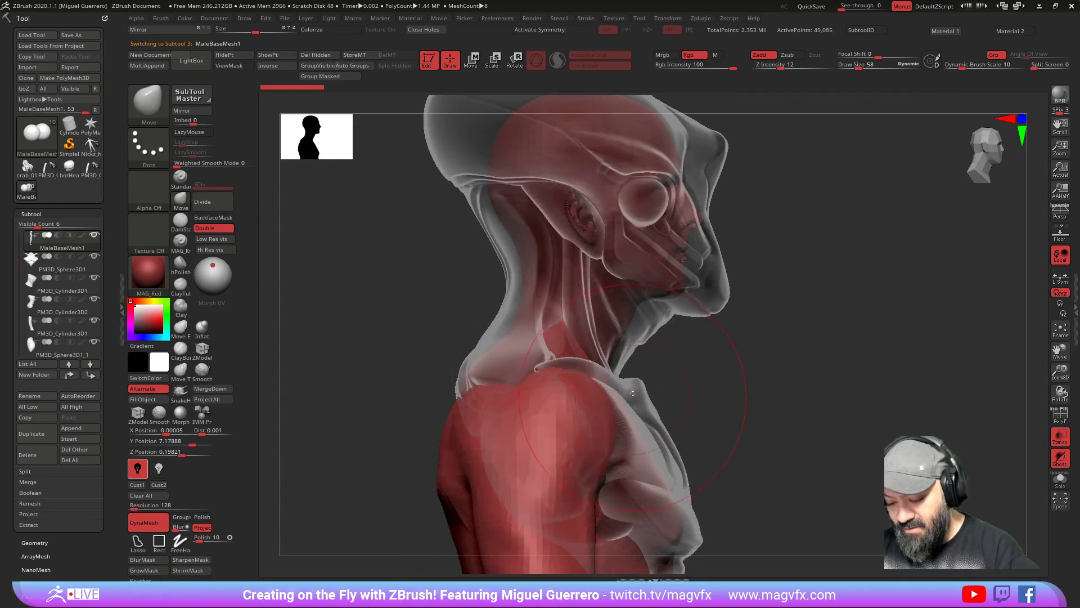
{"action": "mouse_move", "coordinate": [730, 442]}
{"action": "left_mouse_down"}
{"action": "mouse_move", "coordinate": [398, 295]}
{"action": "mouse_move", "coordinate": [431, 321]}
{"action": "left_mouse_up"}
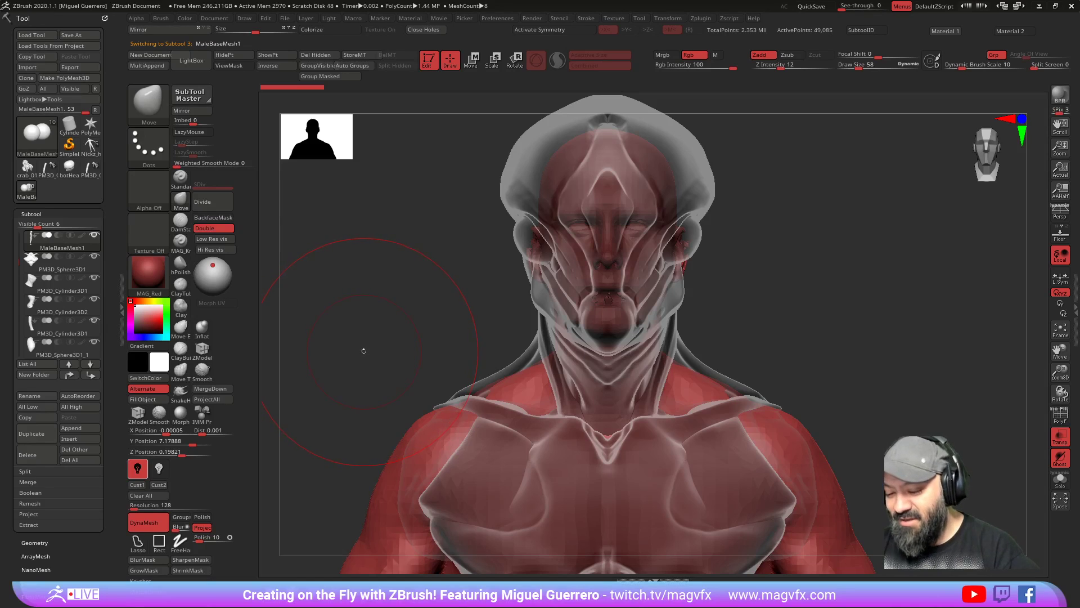
{"action": "mouse_move", "coordinate": [363, 344]}
{"action": "left_mouse_down"}
{"action": "mouse_move", "coordinate": [397, 377]}
{"action": "mouse_move", "coordinate": [385, 330]}
{"action": "mouse_move", "coordinate": [394, 334]}
{"action": "mouse_move", "coordinate": [357, 315]}
{"action": "mouse_move", "coordinate": [372, 307]}
{"action": "mouse_move", "coordinate": [394, 321]}
{"action": "mouse_move", "coordinate": [405, 294]}
{"action": "mouse_move", "coordinate": [395, 304]}
{"action": "left_mouse_up"}
{"action": "left_click", "coordinate": [624, 258], "text": "alt"}
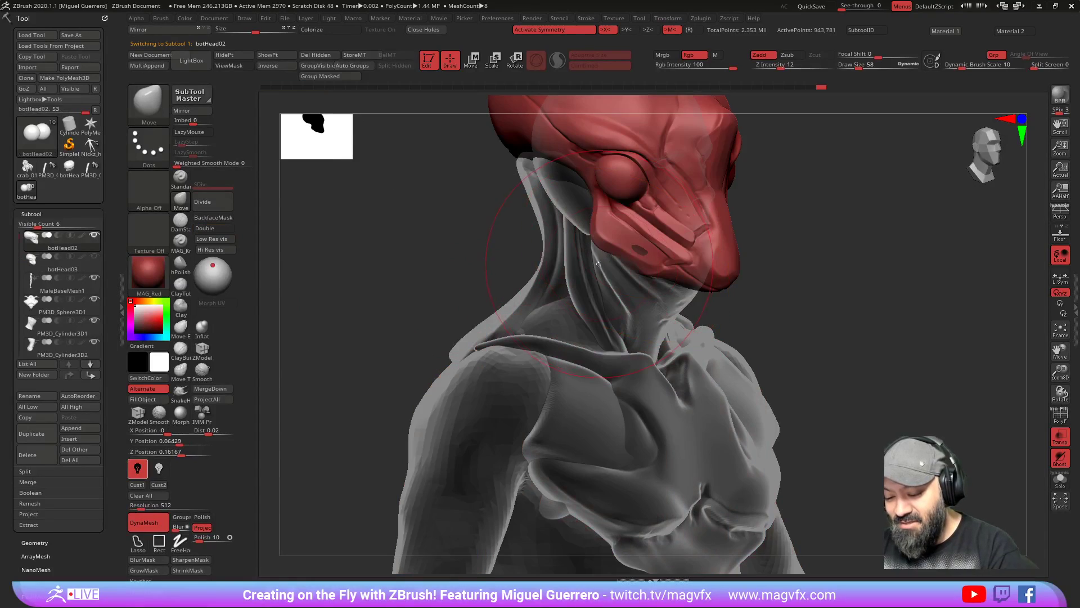
{"action": "left_click_drag", "start_coordinate": [546, 253], "coordinate": [618, 272]}
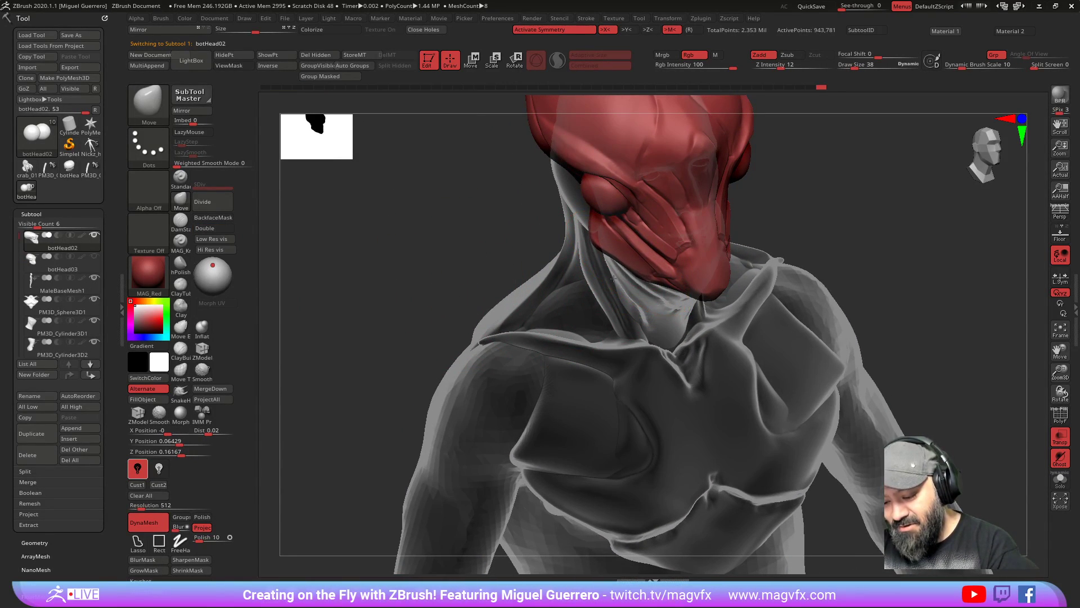
{"action": "mouse_move", "coordinate": [494, 241]}
{"action": "left_mouse_down", "text": "shift"}
{"action": "mouse_move", "coordinate": [439, 236]}
{"action": "mouse_move", "coordinate": [457, 281]}
{"action": "mouse_move", "coordinate": [594, 230]}
{"action": "left_mouse_up", "text": "shift"}
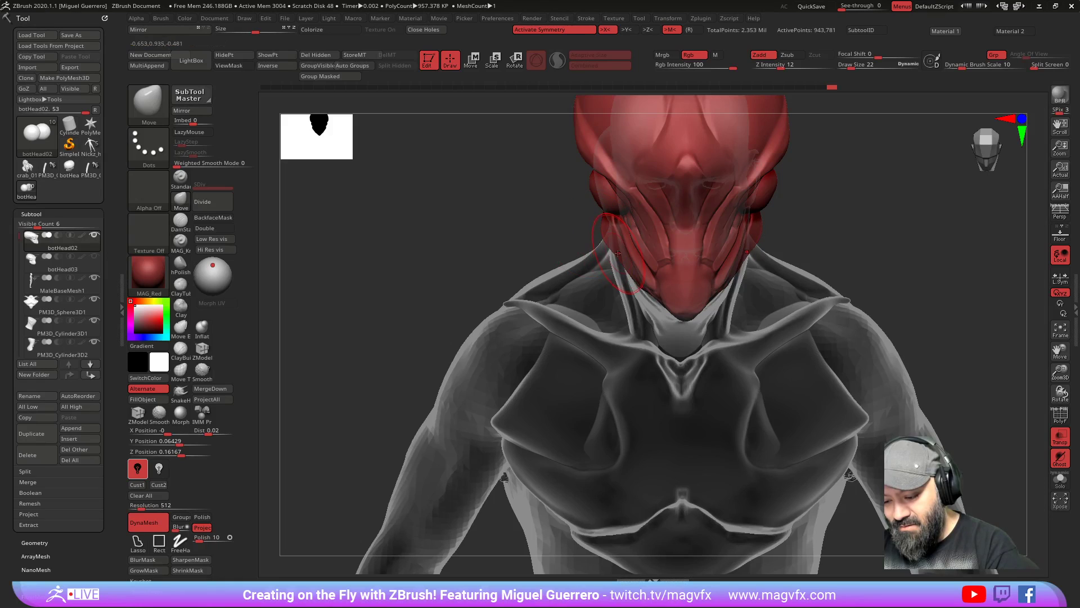
{"action": "mouse_move", "coordinate": [496, 241]}
{"action": "left_mouse_down"}
{"action": "mouse_move", "coordinate": [458, 206]}
{"action": "mouse_move", "coordinate": [475, 253]}
{"action": "mouse_move", "coordinate": [579, 304]}
{"action": "left_mouse_up"}
Step: Examine how the neck pieces meet the shoulders of the male base mesh from side, front and three-quarter views
{"action": "left_click", "coordinate": [610, 323], "text": "alt"}
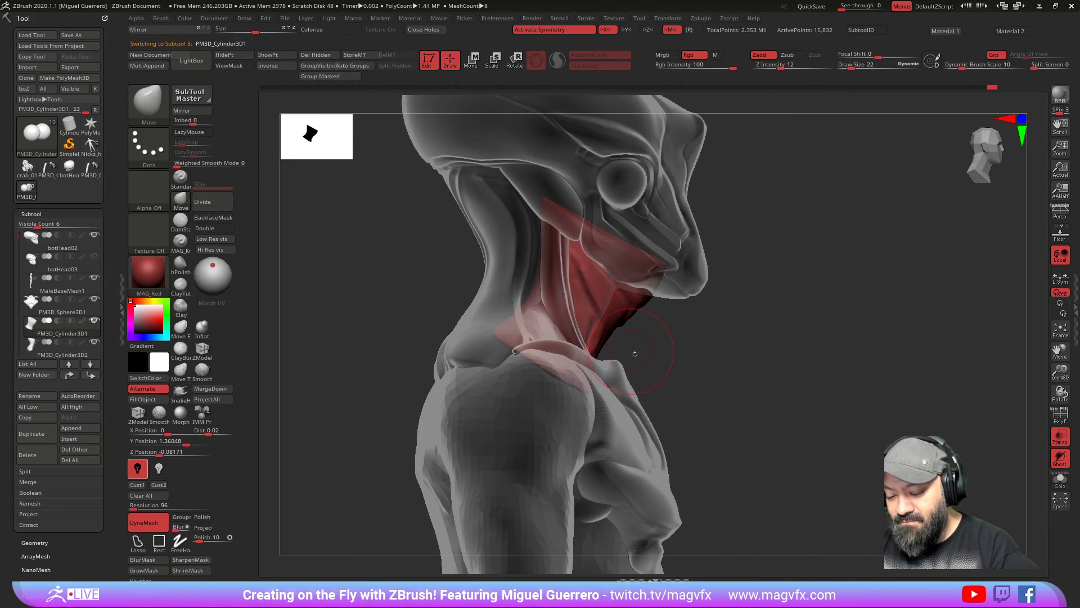
{"action": "left_click", "coordinate": [495, 399], "text": "alt"}
{"action": "left_click_drag", "start_coordinate": [386, 386], "coordinate": [459, 441], "text": "alt"}
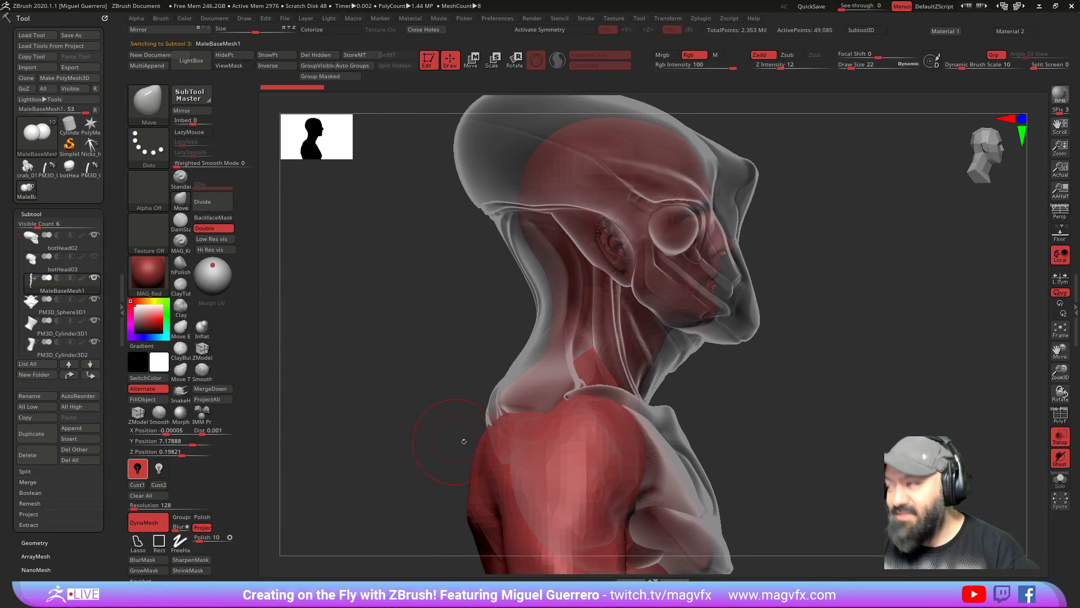
{"action": "left_click_drag", "start_coordinate": [417, 366], "coordinate": [489, 254]}
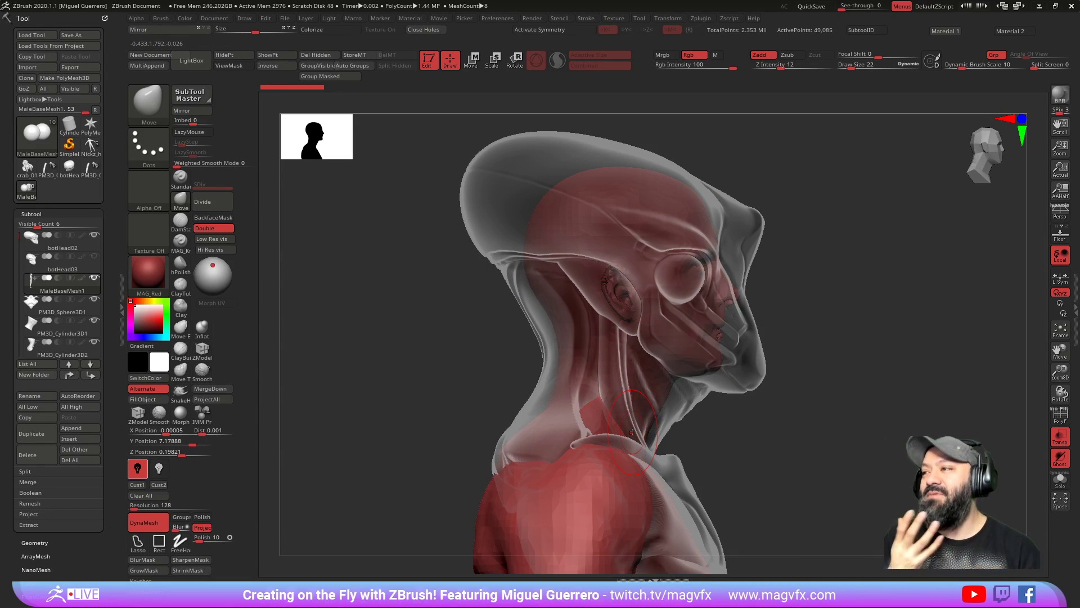
{"action": "right_click_drag", "start_coordinate": [632, 432], "coordinate": [442, 404]}
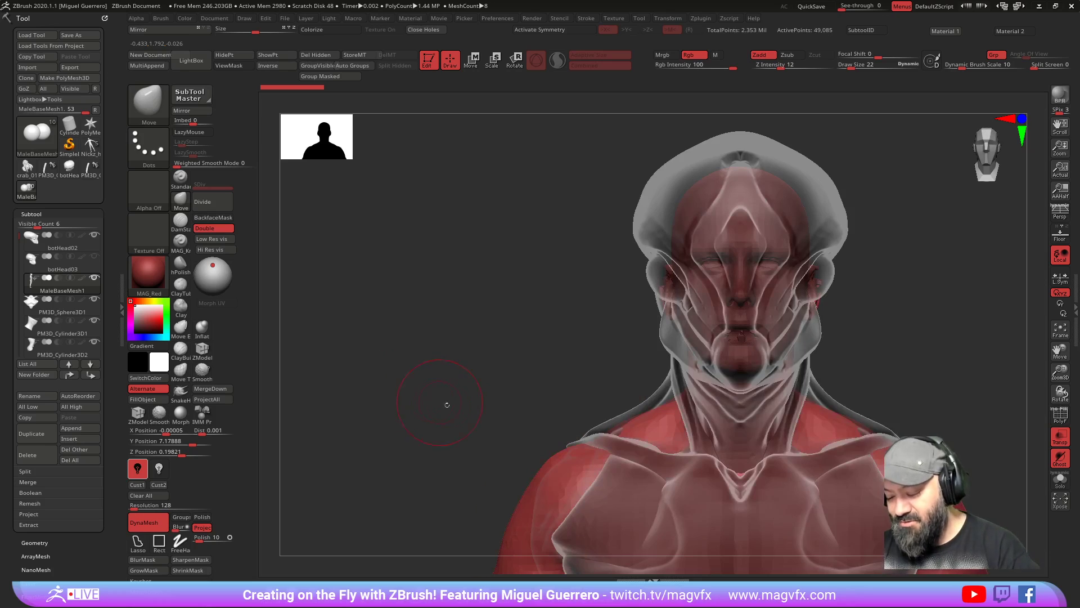
{"action": "right_click_drag", "start_coordinate": [519, 429], "coordinate": [536, 435]}
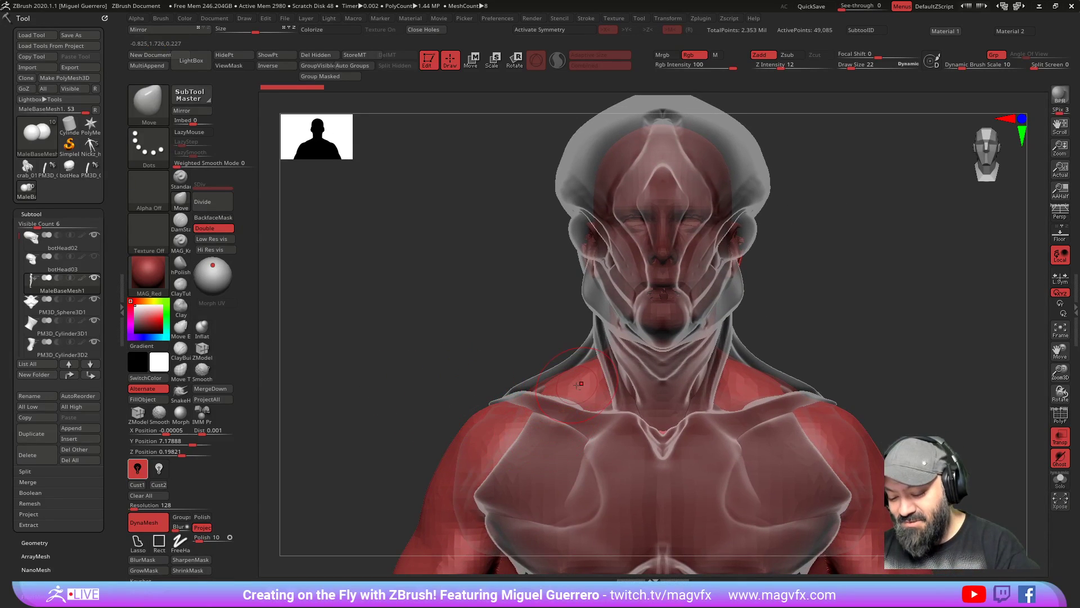
{"action": "right_click_drag", "start_coordinate": [443, 369], "coordinate": [298, 349]}
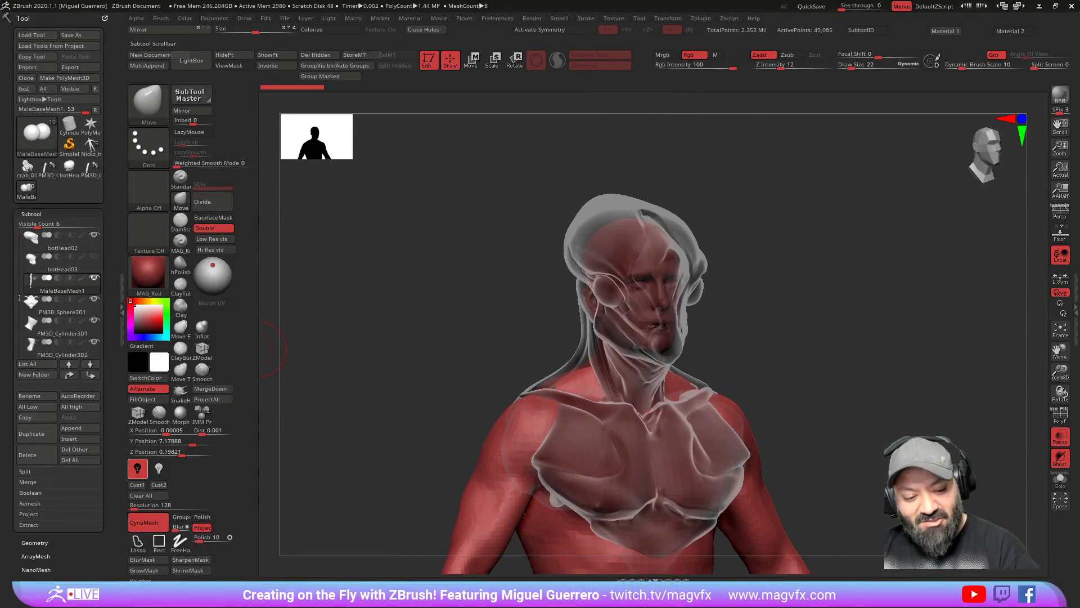
Step: Duplicate the PM3D_Sphere3D1_2 subtool of paired spheres
{"action": "left_click_drag", "start_coordinate": [18, 231], "coordinate": [18, 313]}
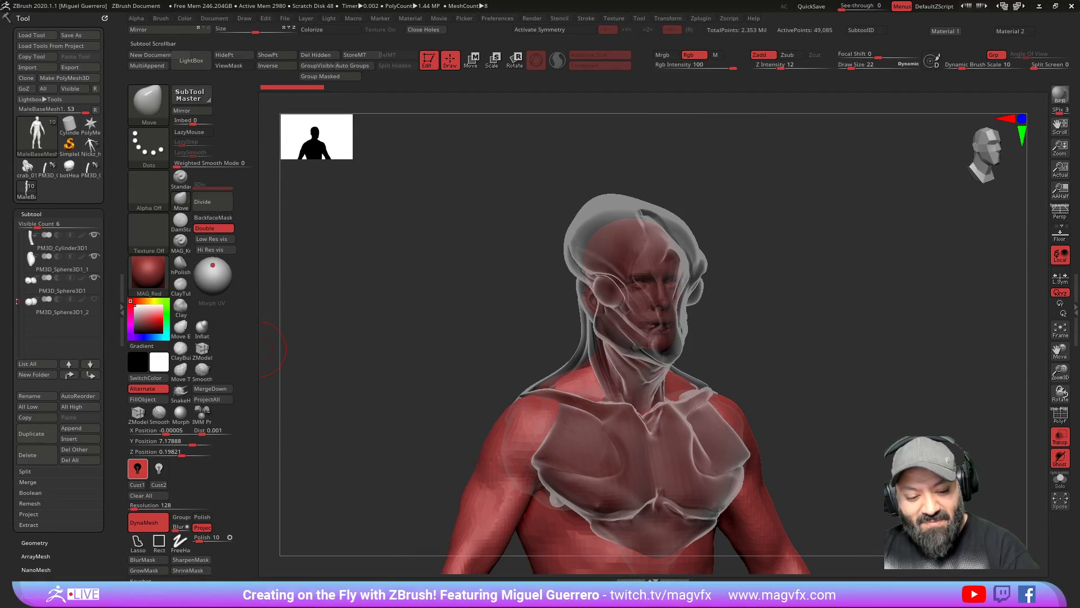
{"action": "left_click", "coordinate": [46, 308]}
{"action": "left_click", "coordinate": [31, 434]}
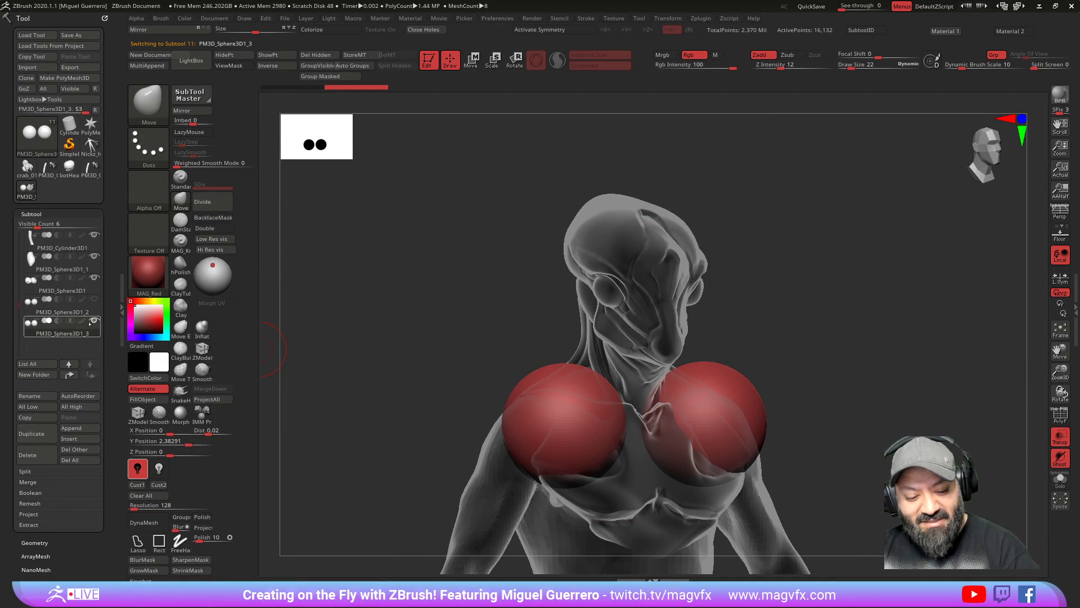
{"action": "right_click_drag", "start_coordinate": [470, 398], "coordinate": [441, 380], "text": "shift"}
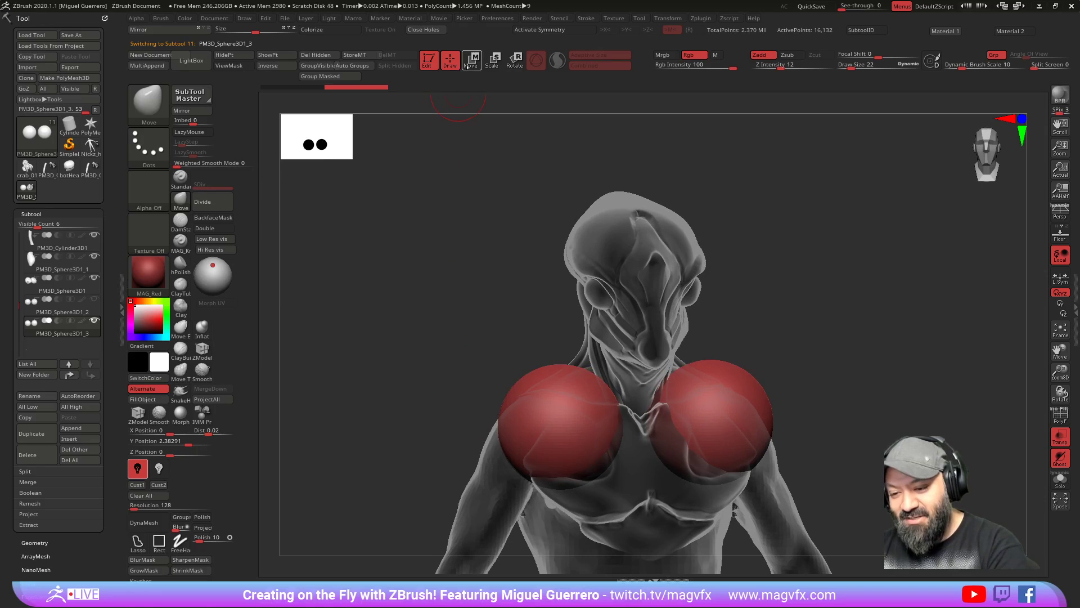
Step: Shrink the duplicated spheres and, with X symmetry activated, raise them to the area between neck and shoulders
{"action": "key", "text": "w"}
{"action": "left_click_drag", "start_coordinate": [560, 426], "coordinate": [527, 450]}
{"action": "left_click_drag", "start_coordinate": [414, 332], "coordinate": [380, 323], "text": "shift"}
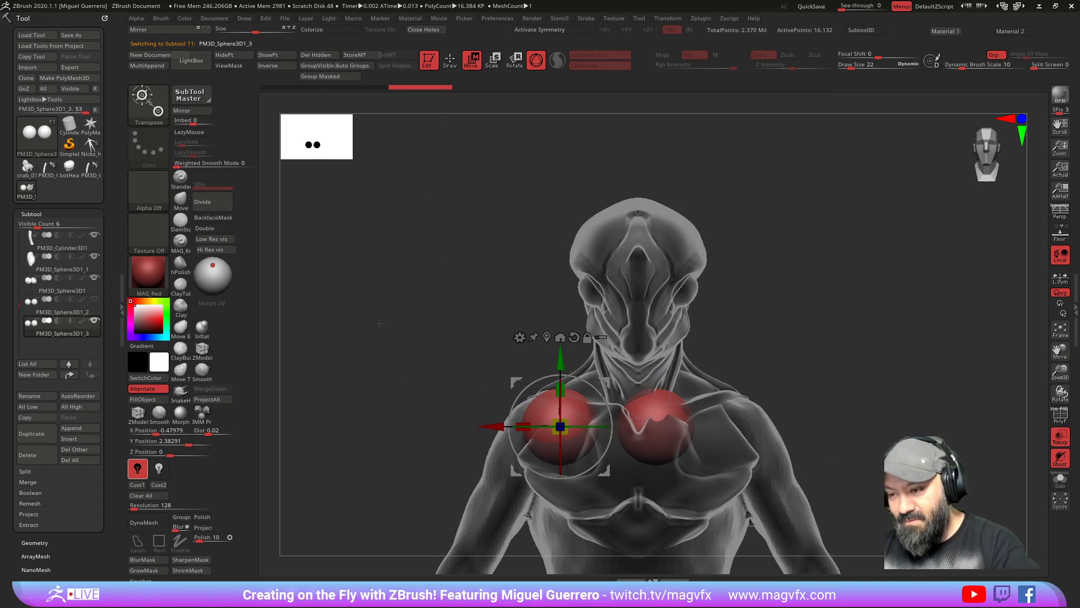
{"action": "key", "text": "ctrl+z"}
{"action": "key", "text": "x"}
{"action": "left_click_drag", "start_coordinate": [560, 426], "coordinate": [545, 480]}
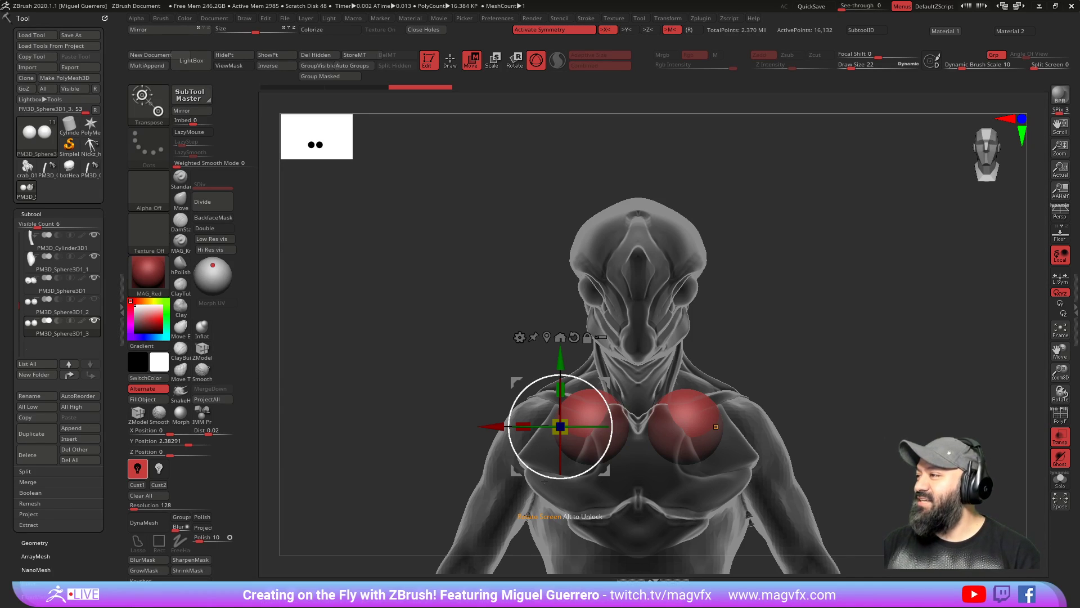
{"action": "left_click_drag", "start_coordinate": [545, 480], "coordinate": [545, 432]}
{"action": "left_click_drag", "start_coordinate": [563, 295], "coordinate": [452, 295], "text": "shift"}
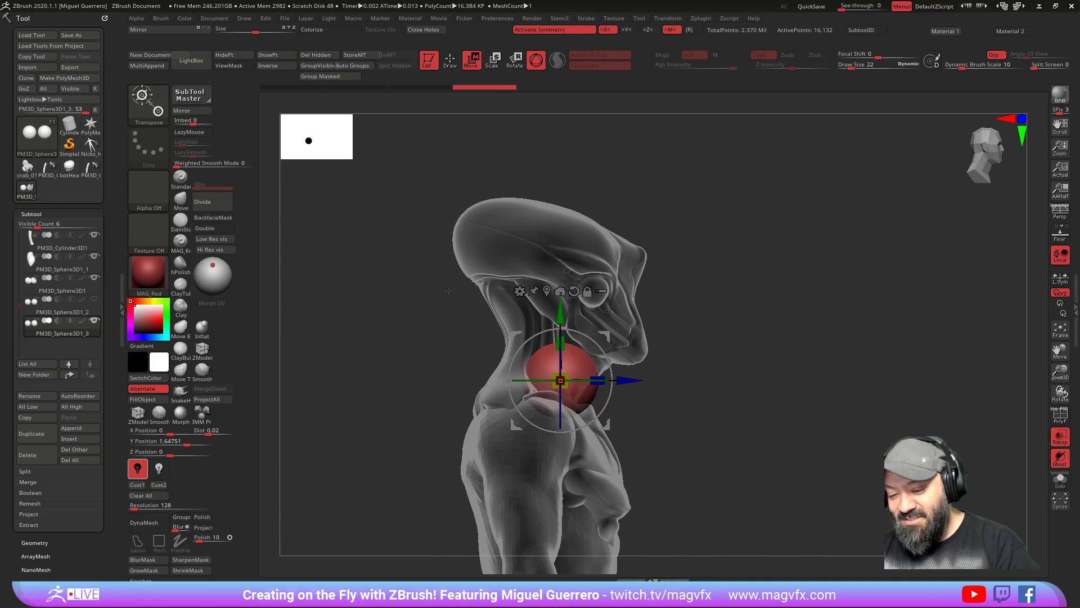
Step: Turn off transparency and reshape the spheres with the Move brush into trapezius masses sloping from neck to shoulders
{"action": "left_click", "coordinate": [1061, 436]}
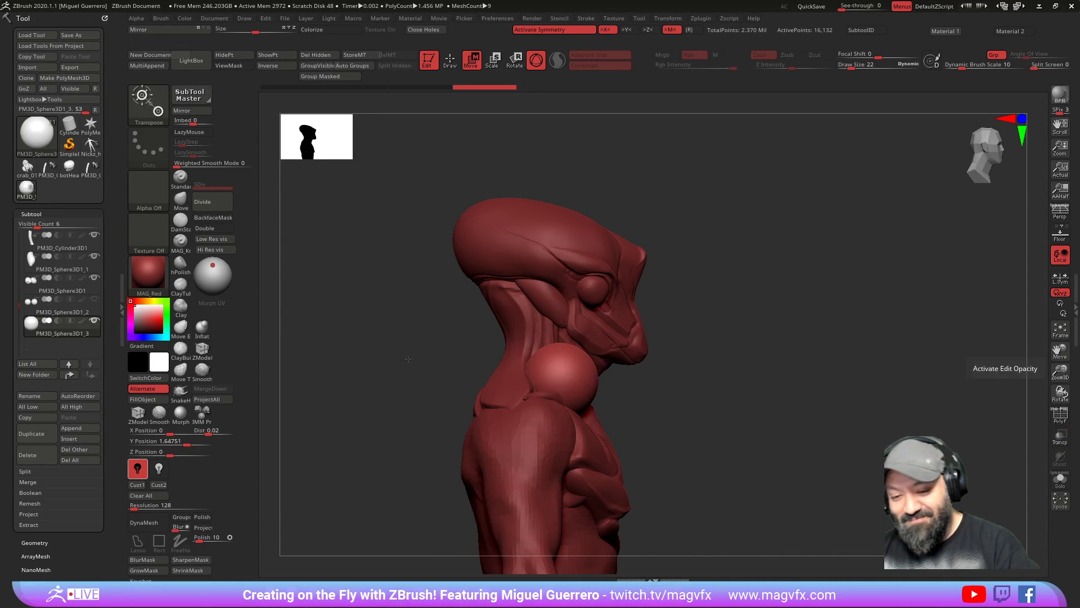
{"action": "left_click_drag", "start_coordinate": [376, 100], "coordinate": [450, 98], "text": "alt"}
{"action": "left_click", "coordinate": [450, 59]}
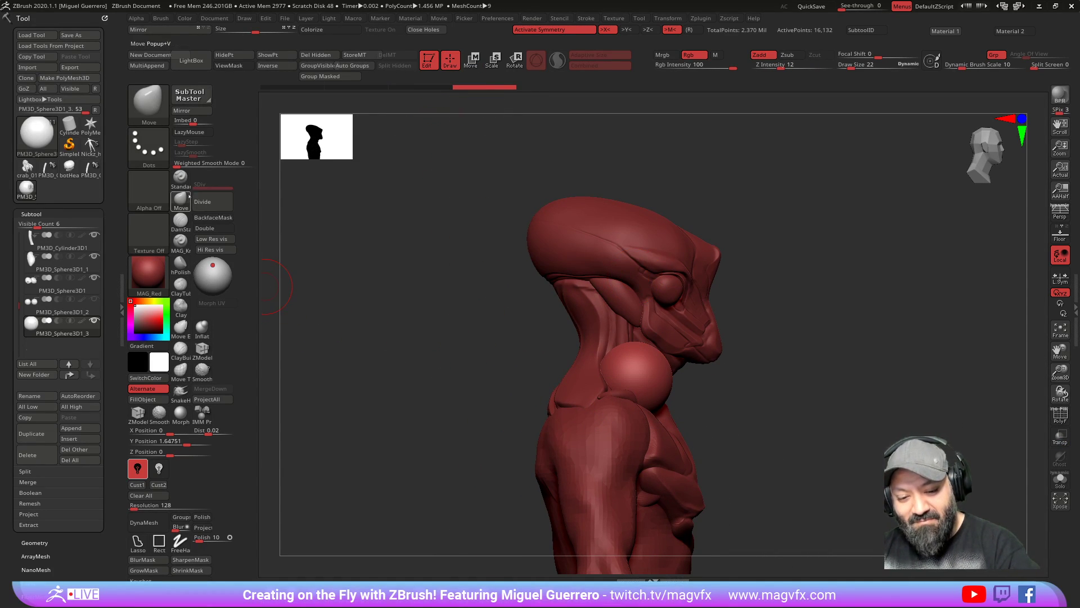
{"action": "left_click", "coordinate": [181, 198]}
{"action": "key", "text": "Escape"}
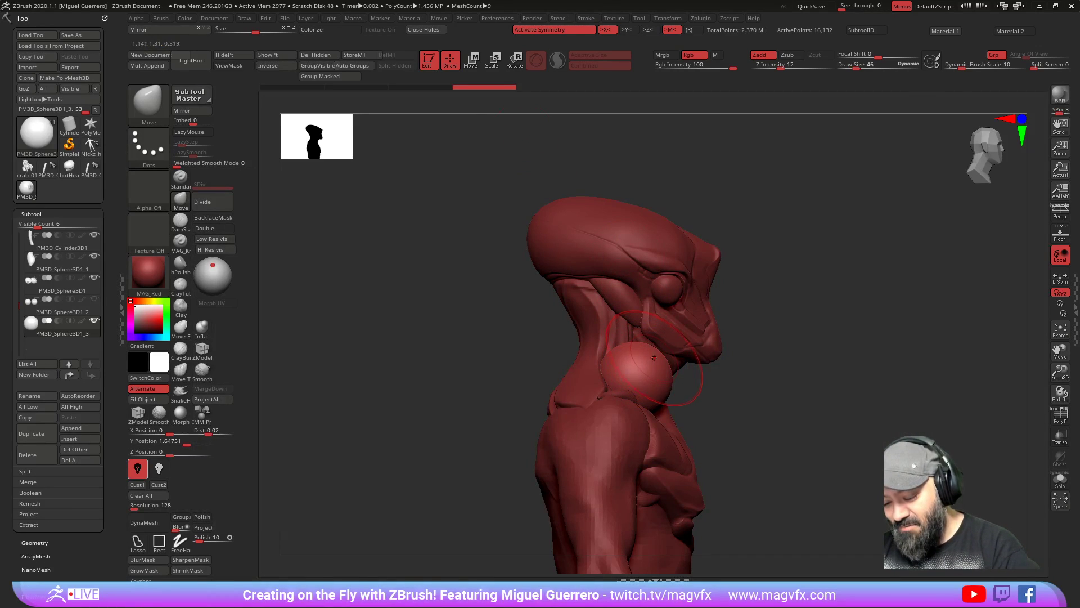
{"action": "left_click_drag", "start_coordinate": [575, 408], "coordinate": [581, 406]}
{"action": "left_click_drag", "start_coordinate": [500, 409], "coordinate": [439, 411], "text": "shift"}
{"action": "mouse_move", "coordinate": [623, 385]}
{"action": "left_mouse_down"}
{"action": "mouse_move", "coordinate": [605, 377]}
{"action": "mouse_move", "coordinate": [632, 369]}
{"action": "mouse_move", "coordinate": [623, 384]}
{"action": "left_mouse_up"}
{"action": "left_click_drag", "start_coordinate": [469, 379], "coordinate": [569, 378]}
{"action": "left_click_drag", "start_coordinate": [653, 382], "coordinate": [630, 402]}
{"action": "mouse_move", "coordinate": [507, 394]}
{"action": "left_mouse_down"}
{"action": "mouse_move", "coordinate": [437, 394]}
{"action": "mouse_move", "coordinate": [507, 391]}
{"action": "left_mouse_up"}
{"action": "left_click_drag", "start_coordinate": [619, 376], "coordinate": [608, 374]}
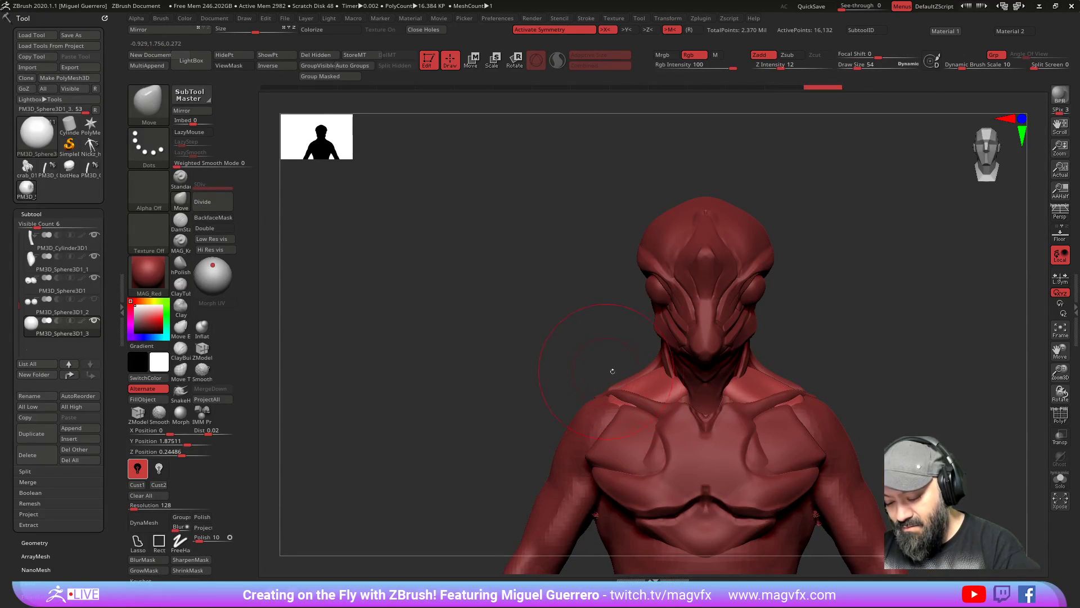
Step: Refine the trapezius masses beside the neck with a smaller Move brush and smooth their surface
{"action": "left_click_drag", "start_coordinate": [562, 338], "coordinate": [610, 354]}
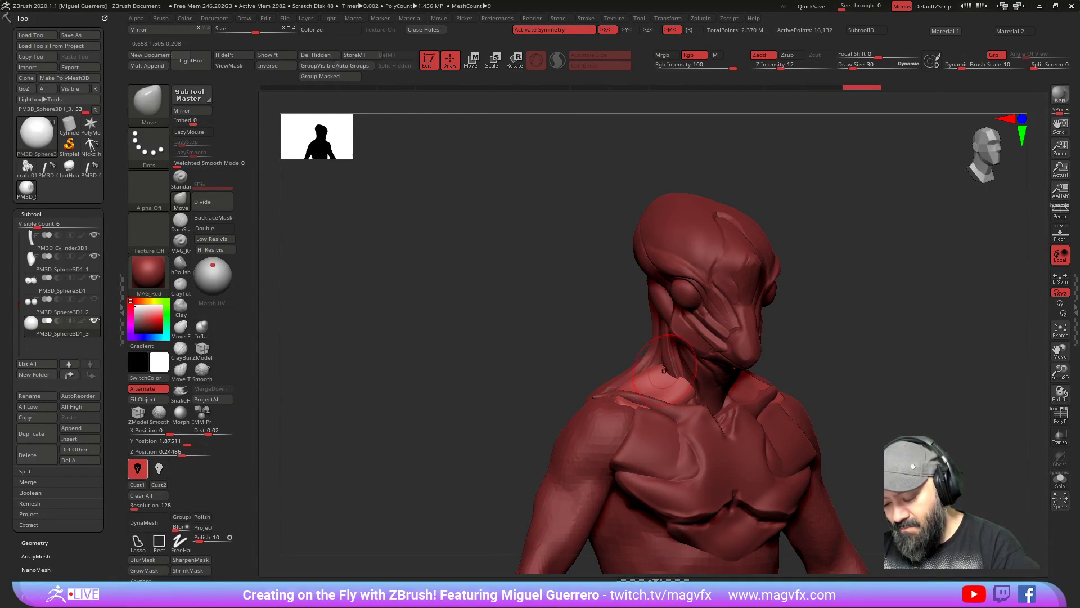
{"action": "left_click_drag", "start_coordinate": [667, 375], "coordinate": [665, 345]}
{"action": "left_click_drag", "start_coordinate": [596, 329], "coordinate": [545, 331]}
{"action": "mouse_move", "coordinate": [683, 381]}
{"action": "left_mouse_down"}
{"action": "mouse_move", "coordinate": [680, 368]}
{"action": "mouse_move", "coordinate": [670, 378]}
{"action": "left_mouse_up"}
{"action": "left_click_drag", "start_coordinate": [551, 332], "coordinate": [601, 335]}
{"action": "left_click_drag", "start_coordinate": [647, 380], "coordinate": [635, 342], "text": "shift"}
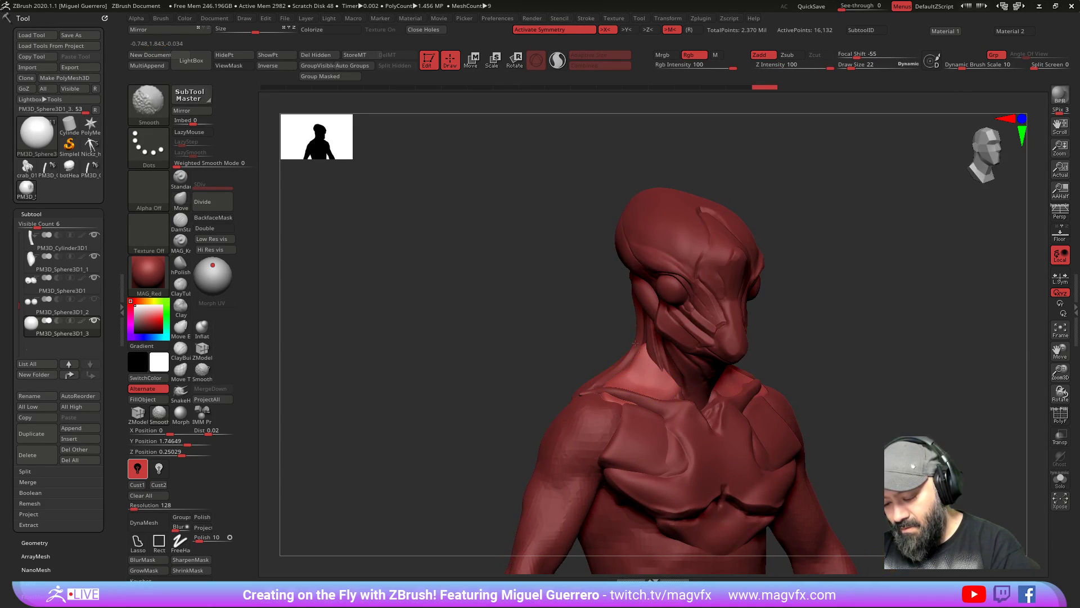
{"action": "left_click_drag", "start_coordinate": [633, 383], "coordinate": [631, 368], "text": "shift"}
Step: DynaMesh the trapezius subtool at resolution 128
{"action": "left_click_drag", "start_coordinate": [463, 340], "coordinate": [460, 405], "text": "ctrl"}
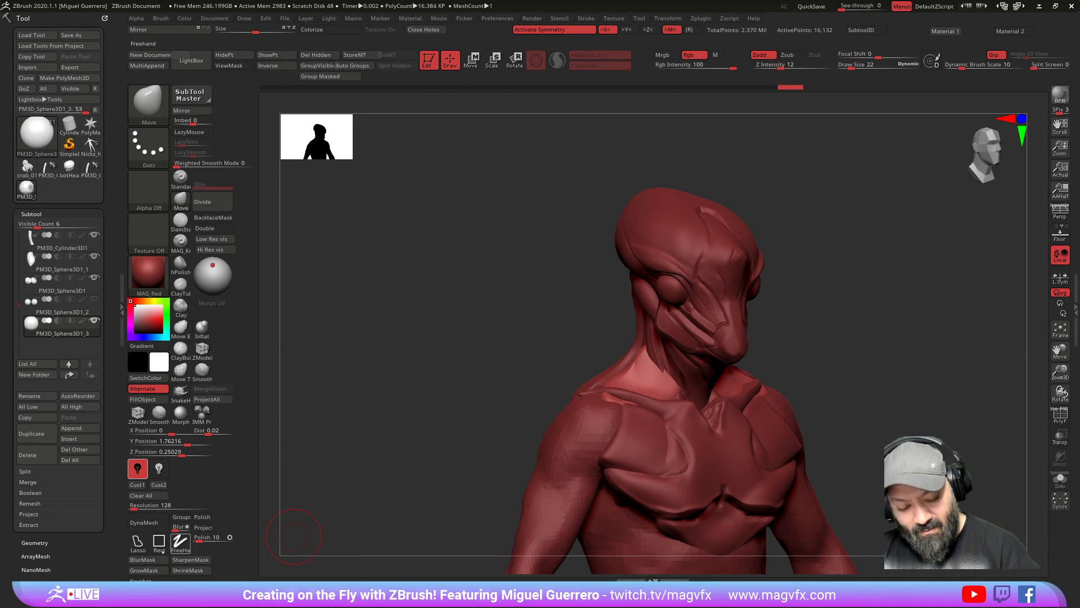
{"action": "left_click", "coordinate": [144, 522]}
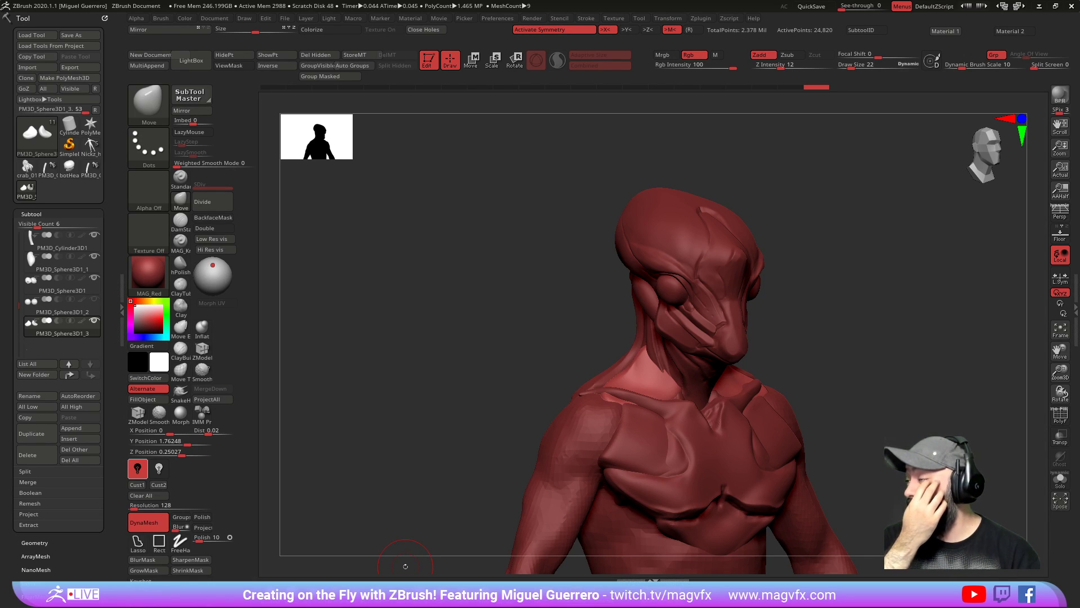
{"action": "mouse_move", "coordinate": [453, 362]}
{"action": "left_mouse_down"}
{"action": "mouse_move", "coordinate": [407, 352]}
{"action": "mouse_move", "coordinate": [423, 338]}
{"action": "left_mouse_up"}
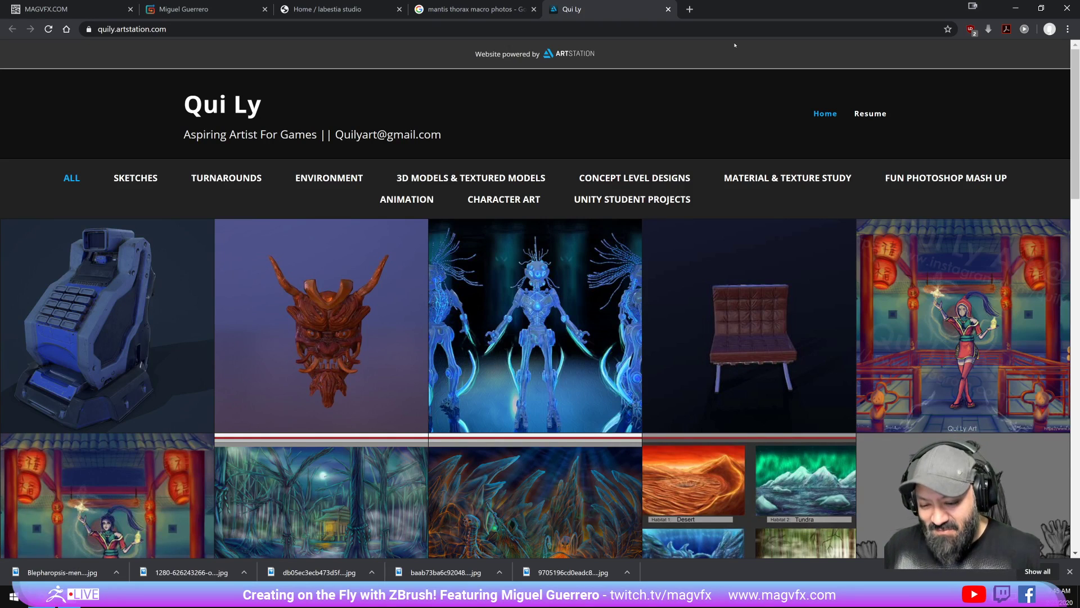
Step: Look through the entire artwork gallery of the ArtStation portfolio open in the browser, from first to last row and back
{"action": "scroll", "coordinate": [535, 272], "scroll_direction": "down", "scroll_amount": 1}
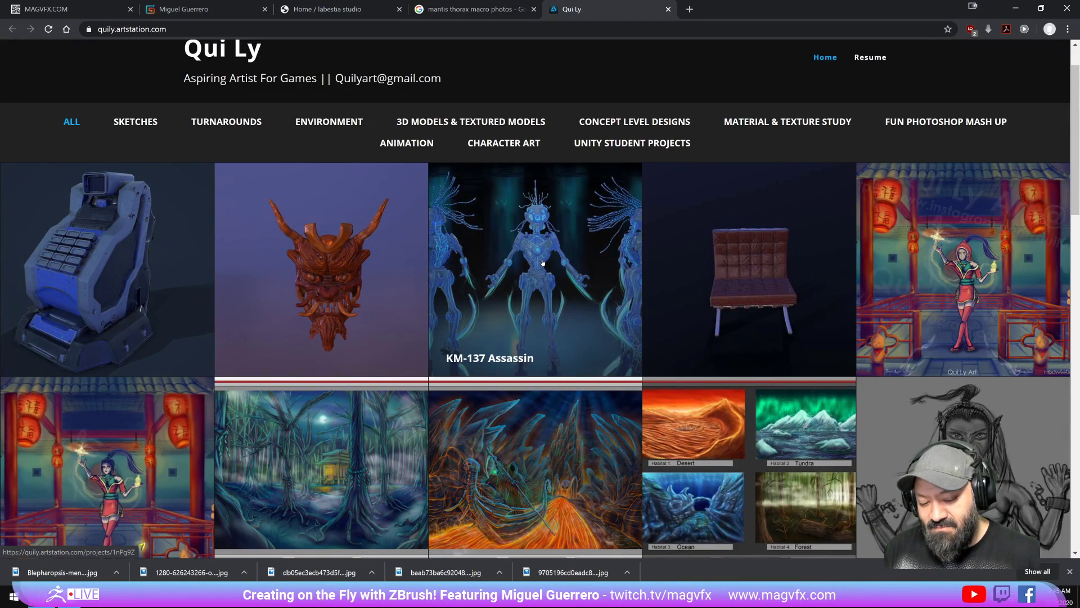
{"action": "scroll", "coordinate": [543, 263], "scroll_direction": "down", "scroll_amount": 1}
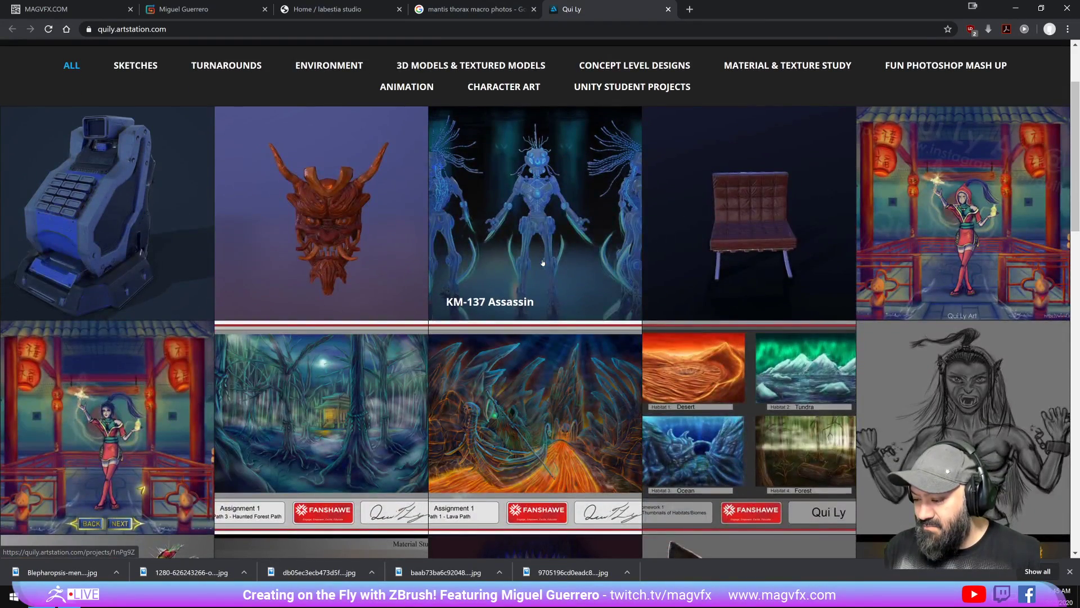
{"action": "scroll", "coordinate": [543, 263], "scroll_direction": "down", "scroll_amount": 3}
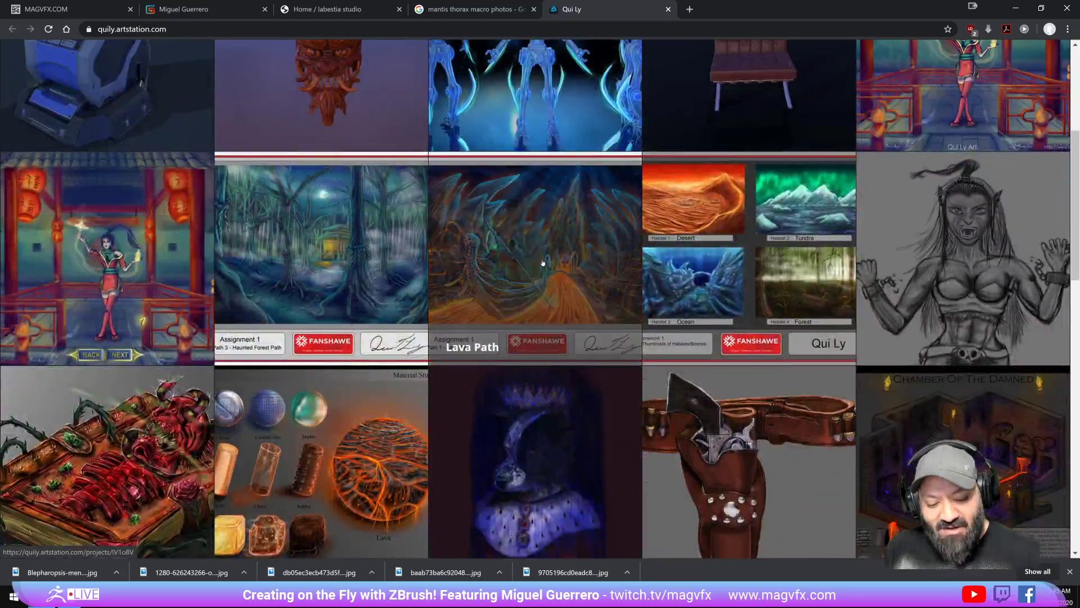
{"action": "scroll", "coordinate": [543, 262], "scroll_direction": "down", "scroll_amount": 2}
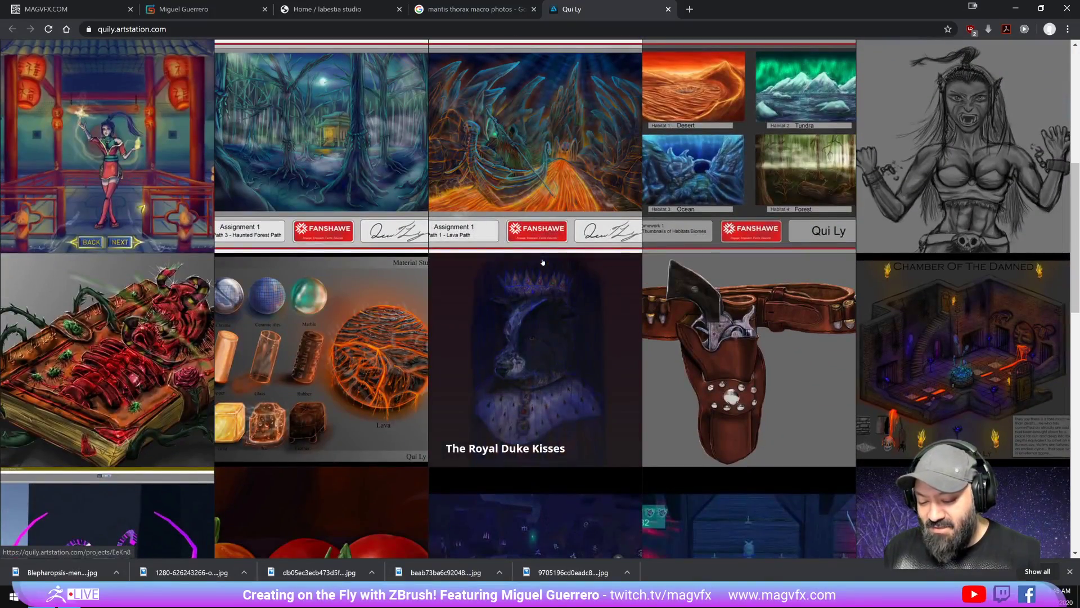
{"action": "scroll", "coordinate": [543, 263], "scroll_direction": "down", "scroll_amount": 3}
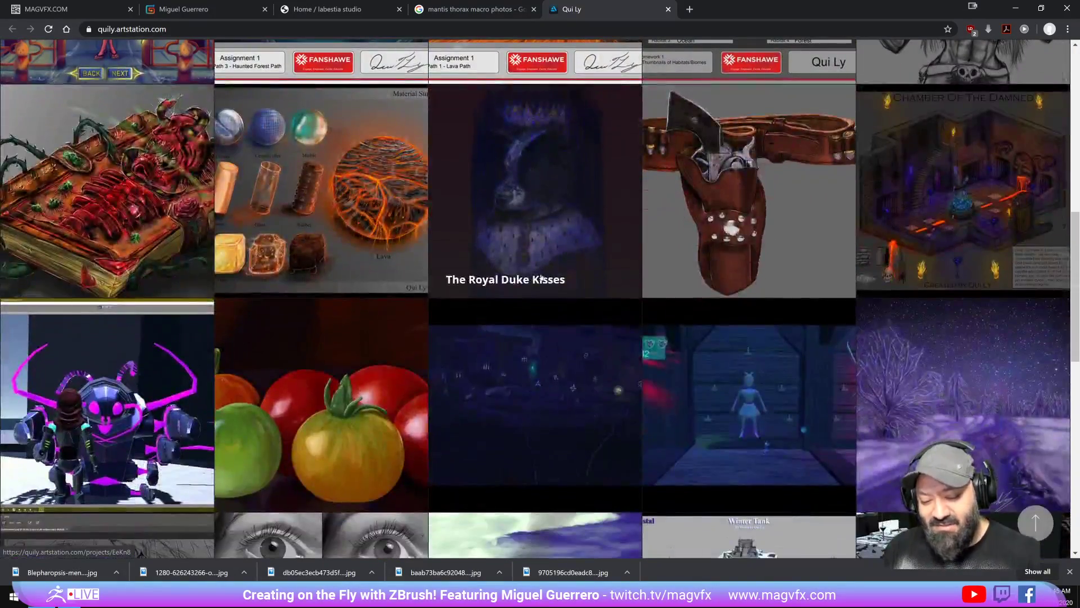
{"action": "scroll", "coordinate": [541, 278], "scroll_direction": "down", "scroll_amount": 2}
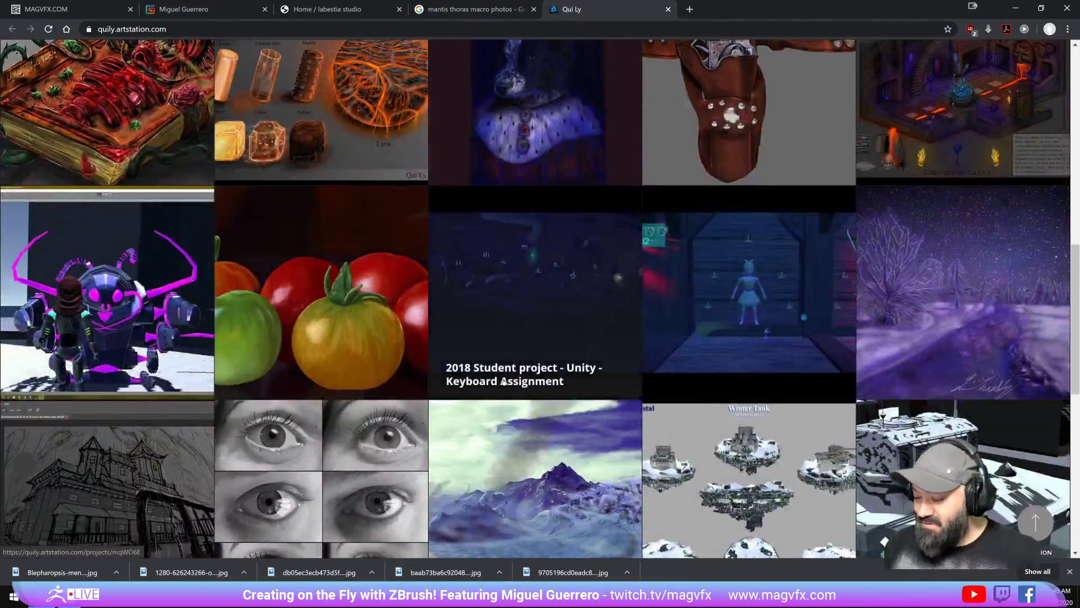
{"action": "scroll", "coordinate": [504, 373], "scroll_direction": "down", "scroll_amount": 3}
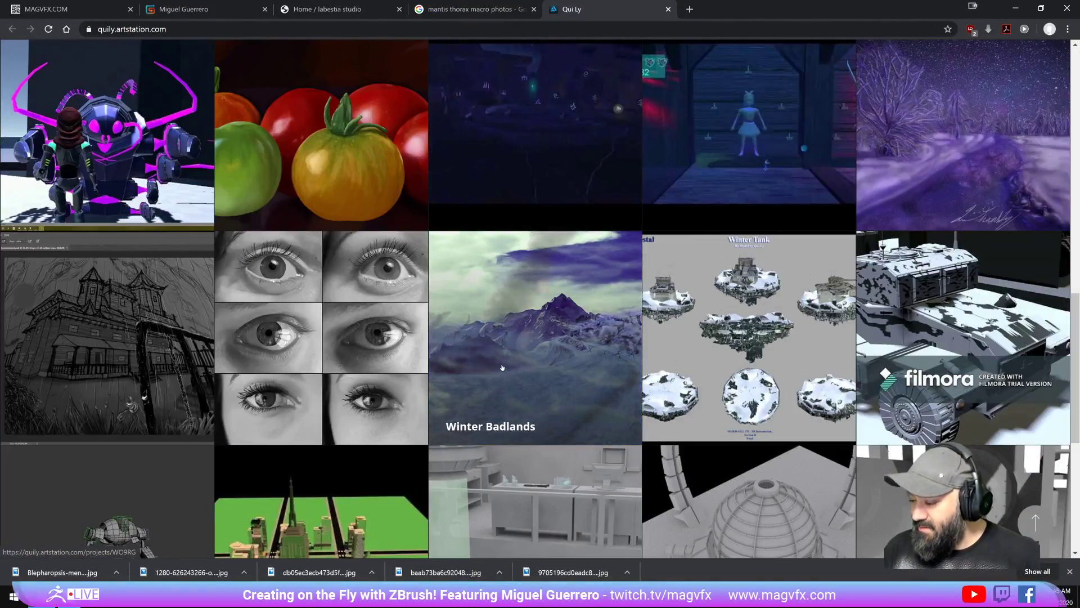
{"action": "scroll", "coordinate": [503, 368], "scroll_direction": "down", "scroll_amount": 1}
{"action": "scroll", "coordinate": [503, 368], "scroll_direction": "down", "scroll_amount": 4}
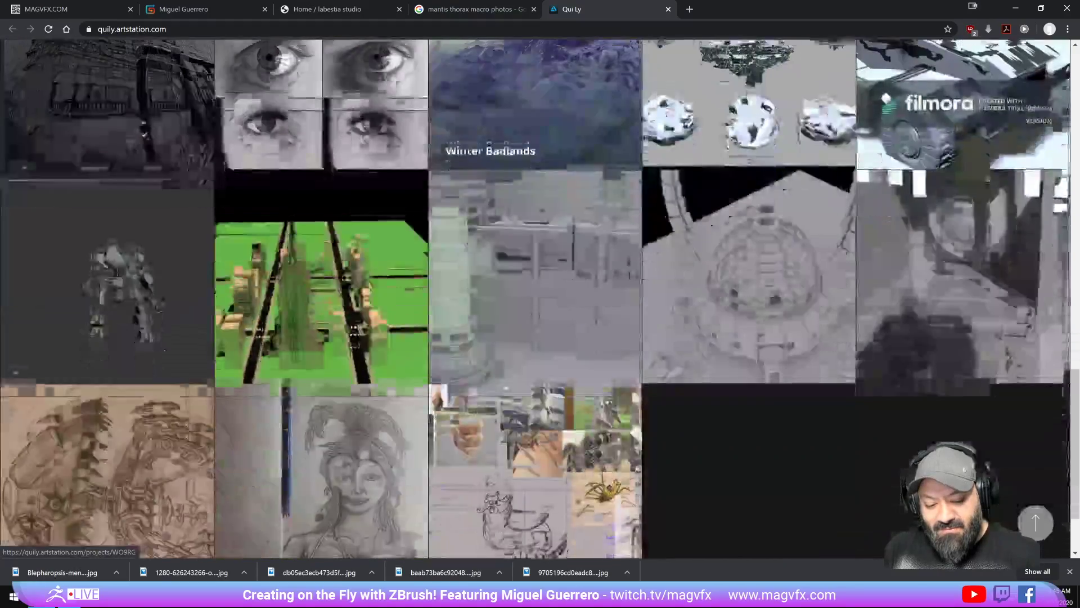
{"action": "scroll", "coordinate": [502, 368], "scroll_direction": "down", "scroll_amount": 2}
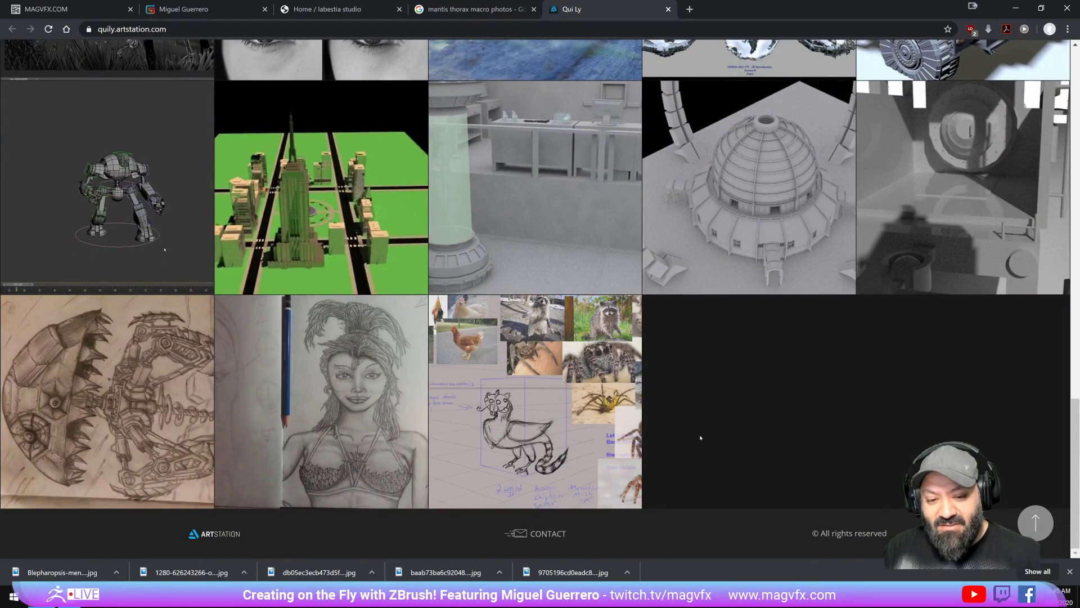
{"action": "scroll", "coordinate": [700, 437], "scroll_direction": "up", "scroll_amount": 6}
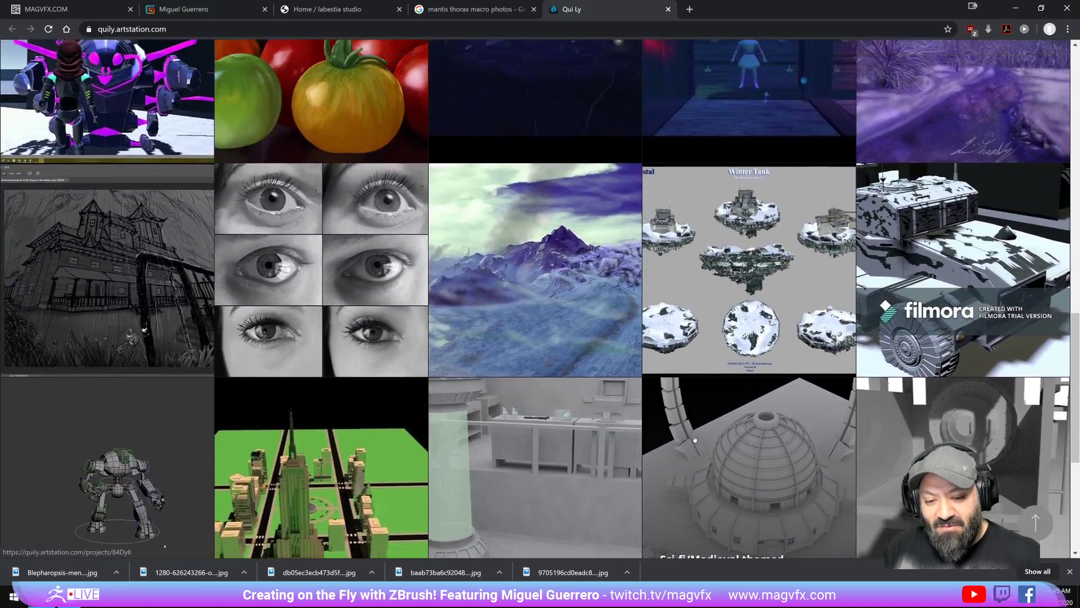
{"action": "scroll", "coordinate": [695, 439], "scroll_direction": "up", "scroll_amount": 10}
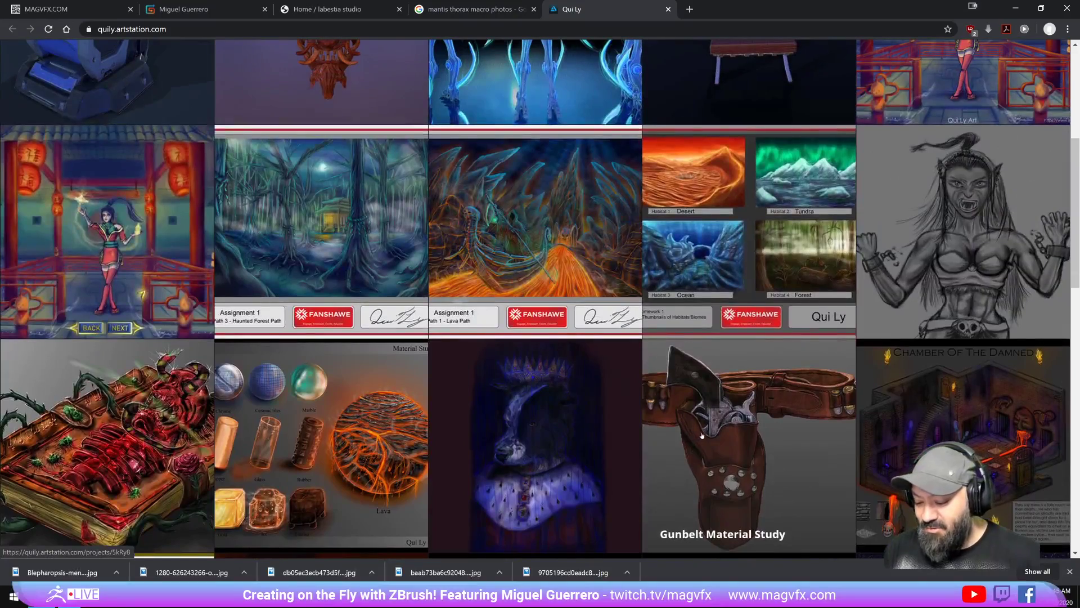
{"action": "scroll", "coordinate": [701, 435], "scroll_direction": "up", "scroll_amount": 5}
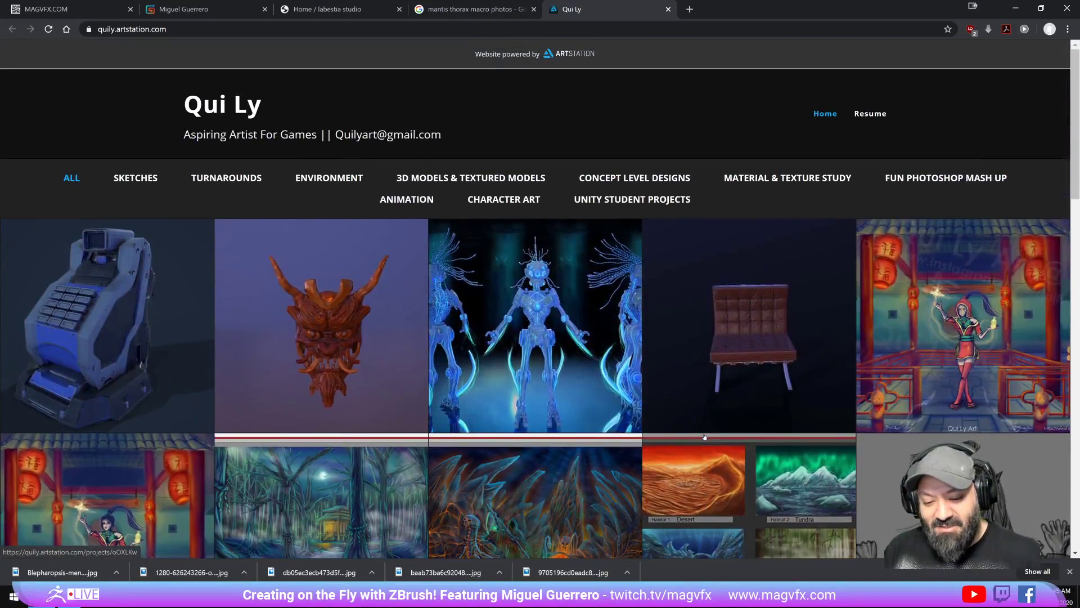
Step: Open the Oni Mask project and examine its description, high-poly ZBrush sculpt views and Marmoset render shots
{"action": "scroll", "coordinate": [704, 437], "scroll_direction": "down", "scroll_amount": 2}
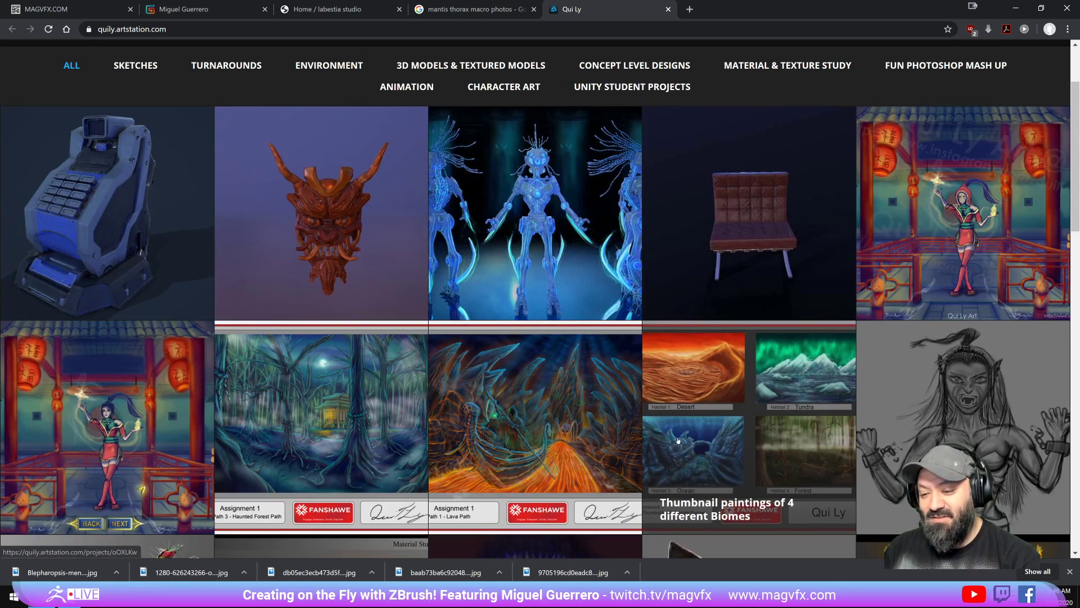
{"action": "scroll", "coordinate": [495, 377], "scroll_direction": "up", "scroll_amount": 1}
{"action": "left_click", "coordinate": [312, 313]}
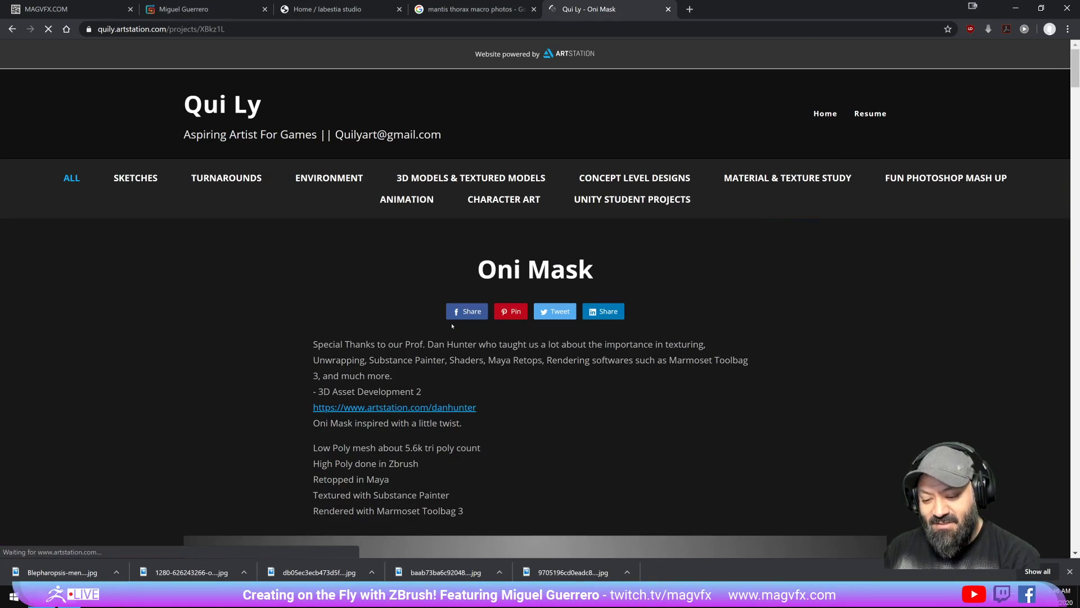
{"action": "scroll", "coordinate": [556, 402], "scroll_direction": "down", "scroll_amount": 4}
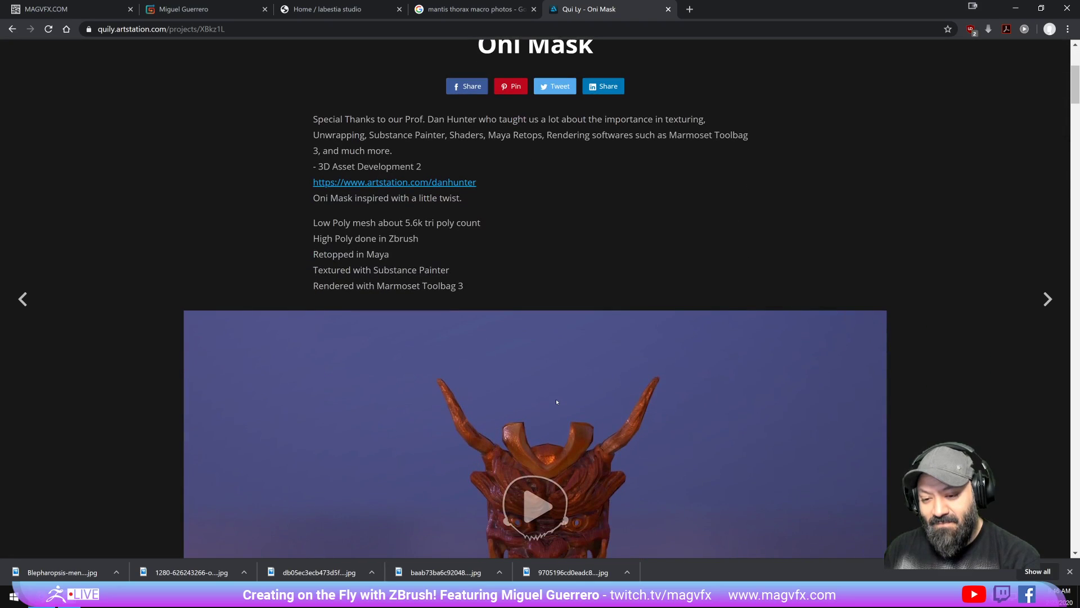
{"action": "scroll", "coordinate": [556, 402], "scroll_direction": "down", "scroll_amount": 3}
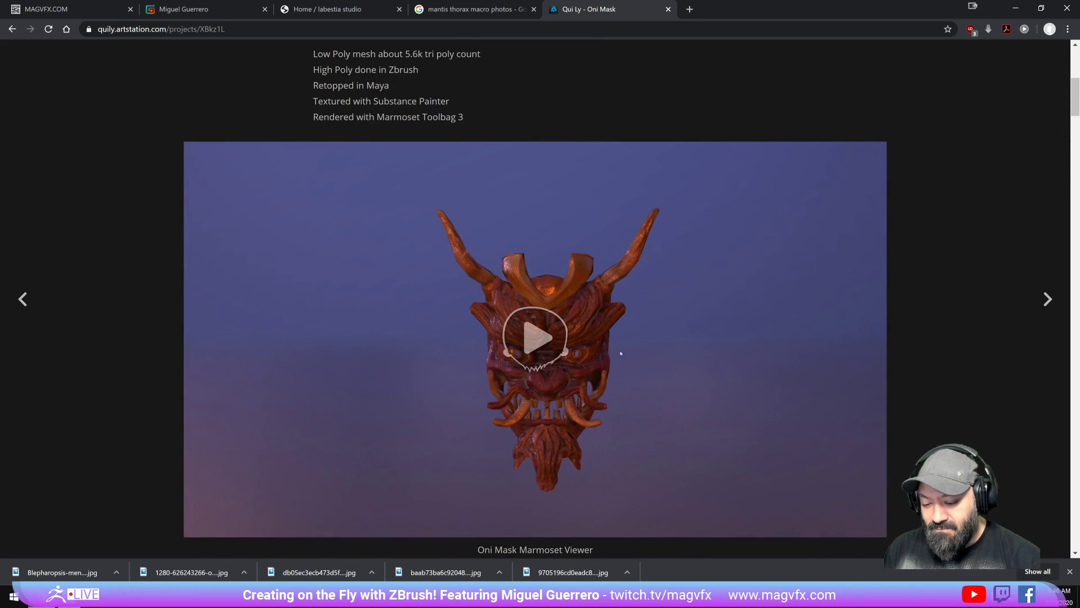
{"action": "scroll", "coordinate": [624, 362], "scroll_direction": "down", "scroll_amount": 9}
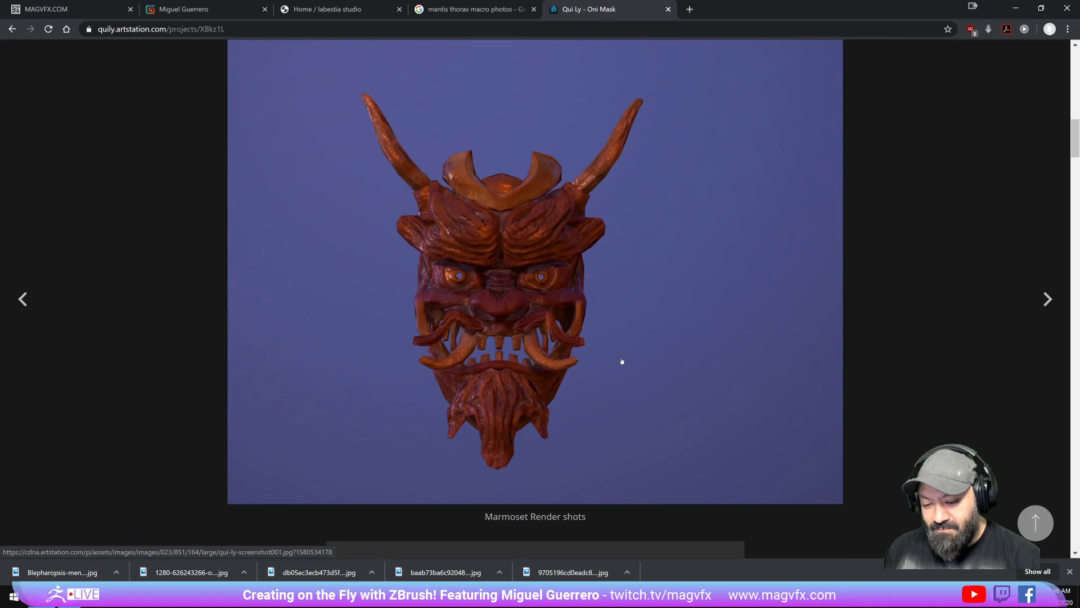
{"action": "scroll", "coordinate": [622, 361], "scroll_direction": "down", "scroll_amount": 9}
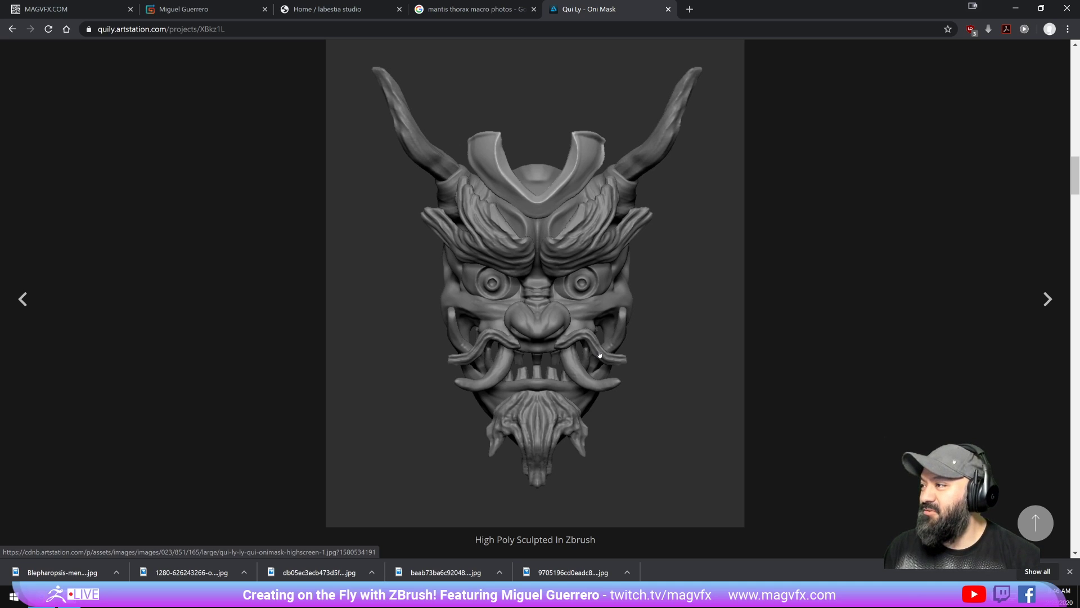
{"action": "scroll", "coordinate": [600, 355], "scroll_direction": "down", "scroll_amount": 9}
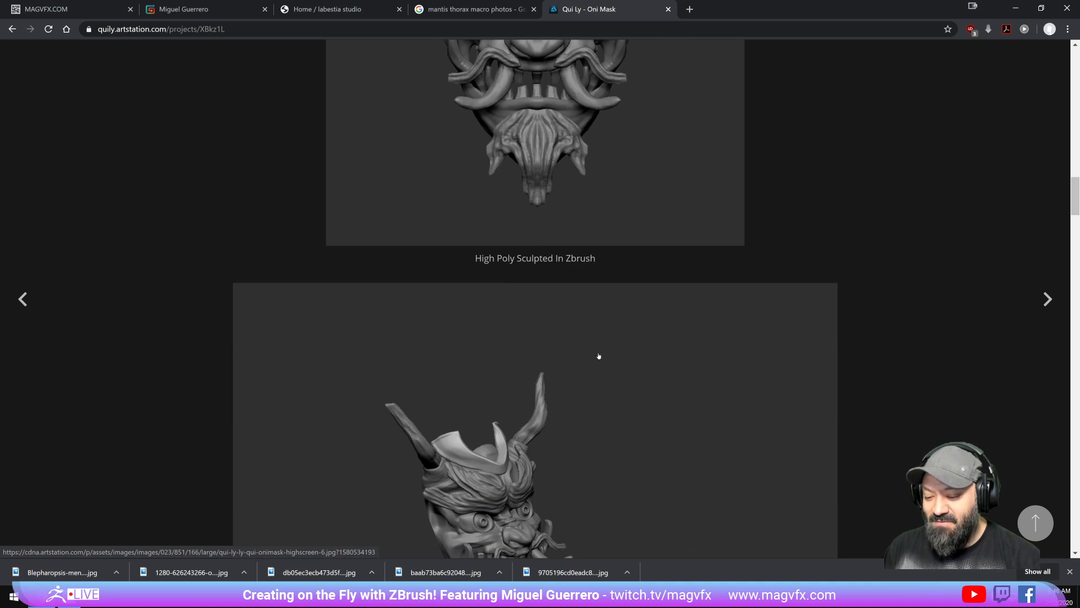
{"action": "scroll", "coordinate": [595, 351], "scroll_direction": "down", "scroll_amount": 10}
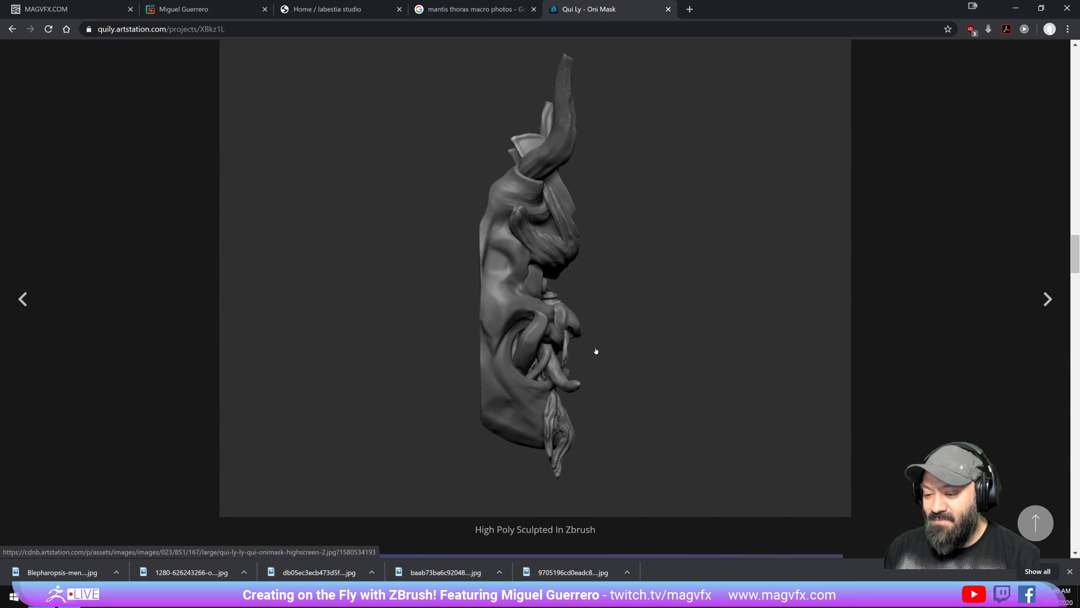
{"action": "scroll", "coordinate": [596, 351], "scroll_direction": "down", "scroll_amount": 9}
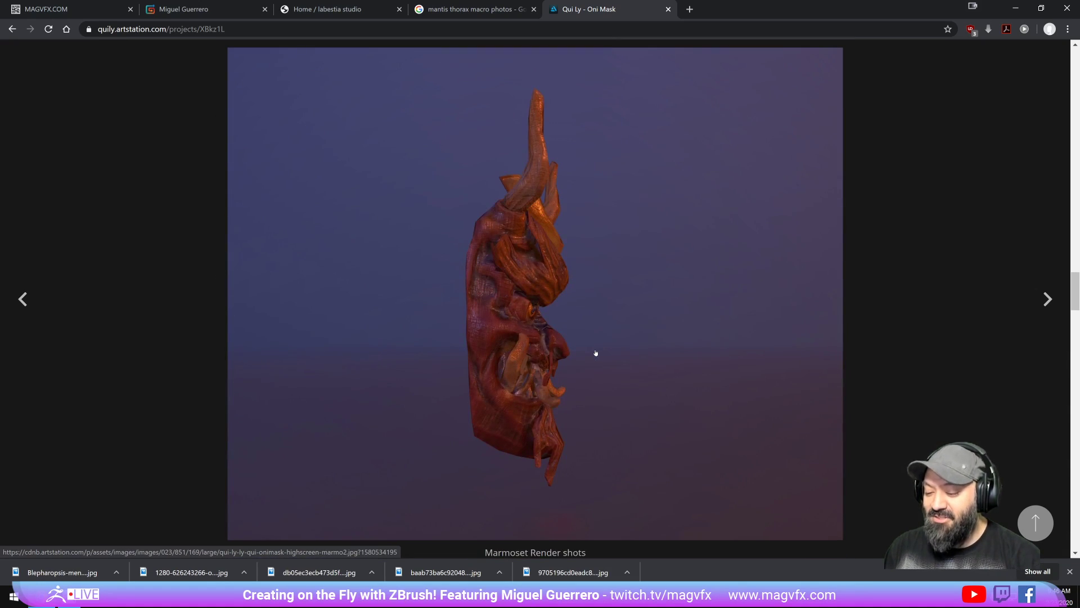
{"action": "scroll", "coordinate": [596, 352], "scroll_direction": "down", "scroll_amount": 10}
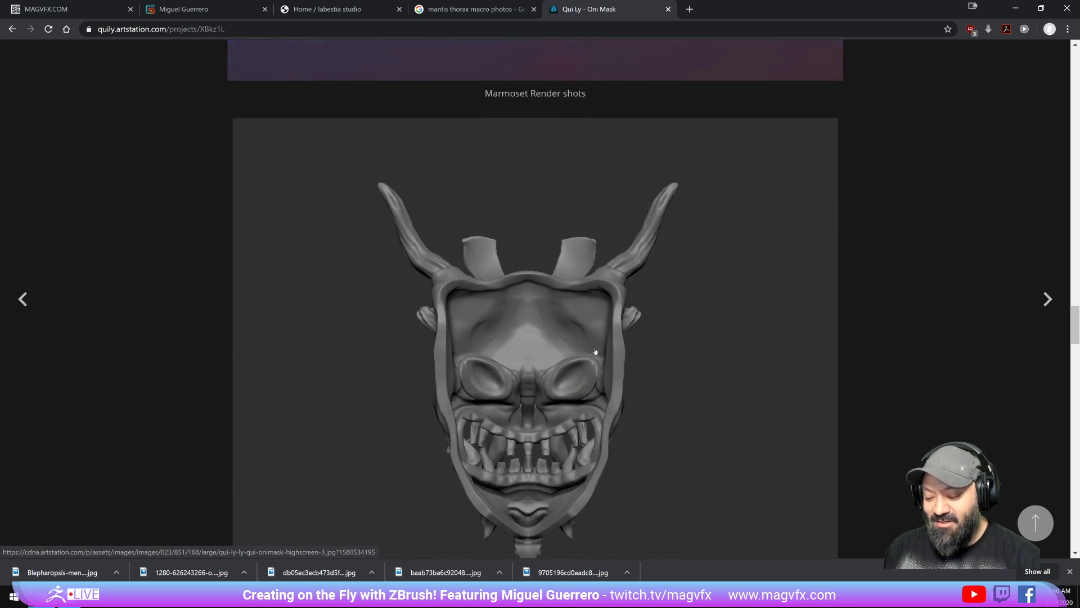
{"action": "scroll", "coordinate": [596, 351], "scroll_direction": "down", "scroll_amount": 8}
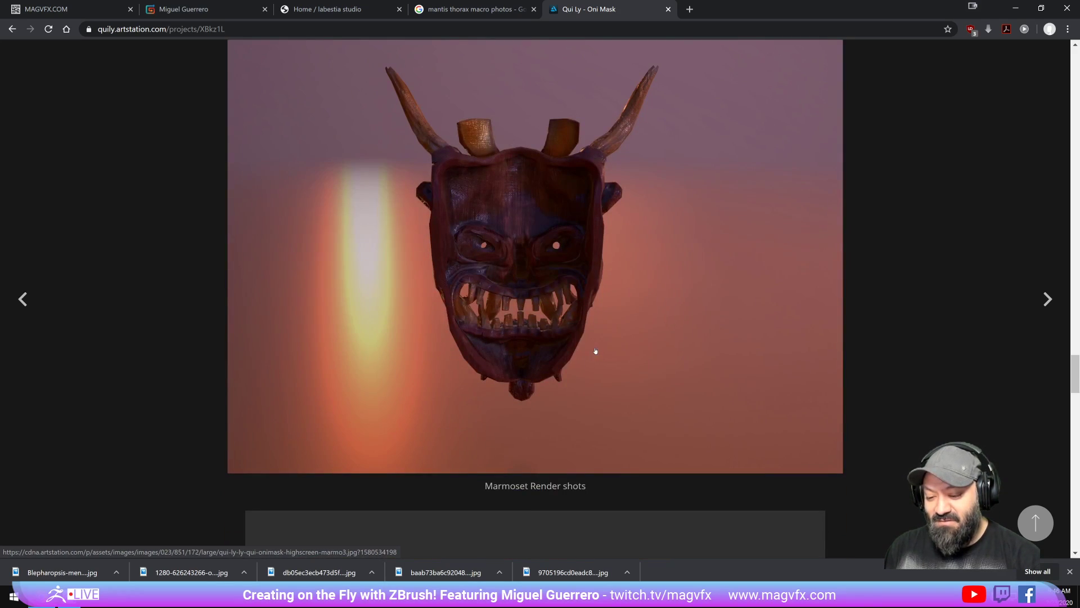
{"action": "scroll", "coordinate": [596, 351], "scroll_direction": "down", "scroll_amount": 9}
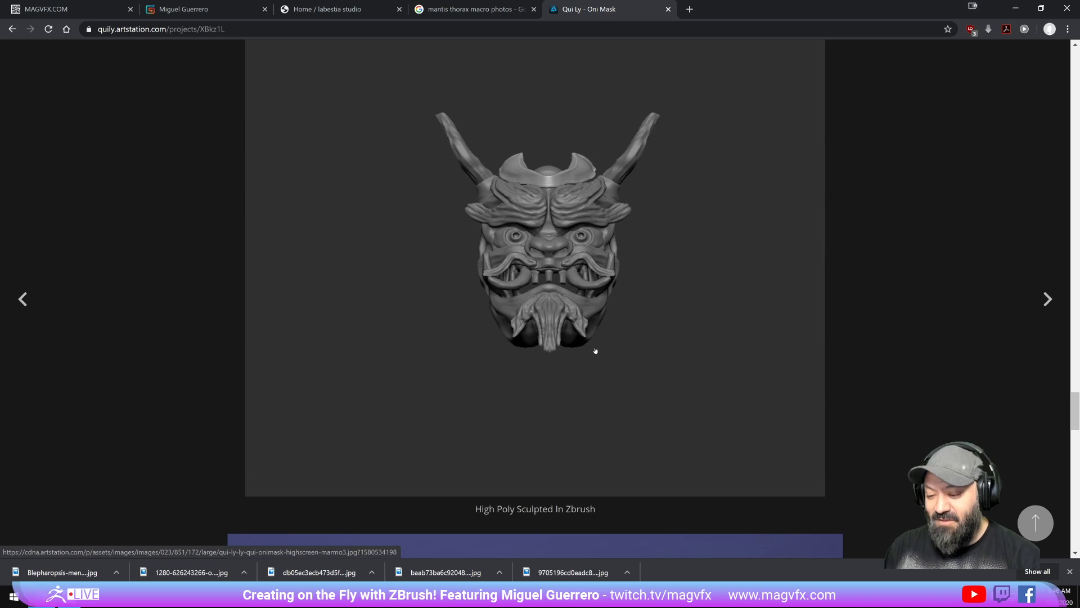
{"action": "scroll", "coordinate": [595, 352], "scroll_direction": "down", "scroll_amount": 5}
{"action": "scroll", "coordinate": [595, 351], "scroll_direction": "down", "scroll_amount": 6}
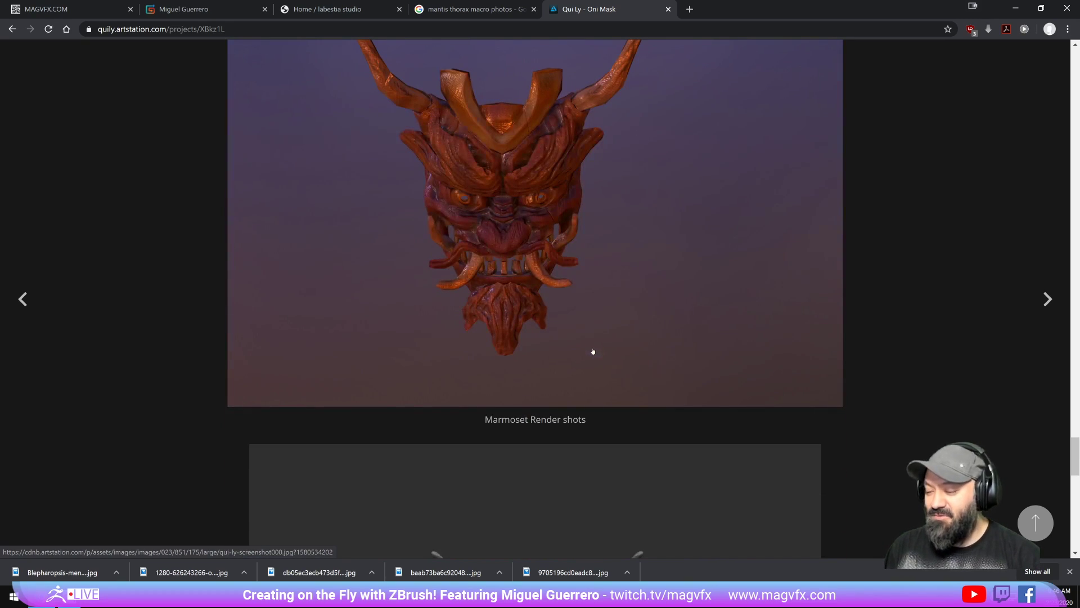
{"action": "scroll", "coordinate": [591, 349], "scroll_direction": "down", "scroll_amount": 9}
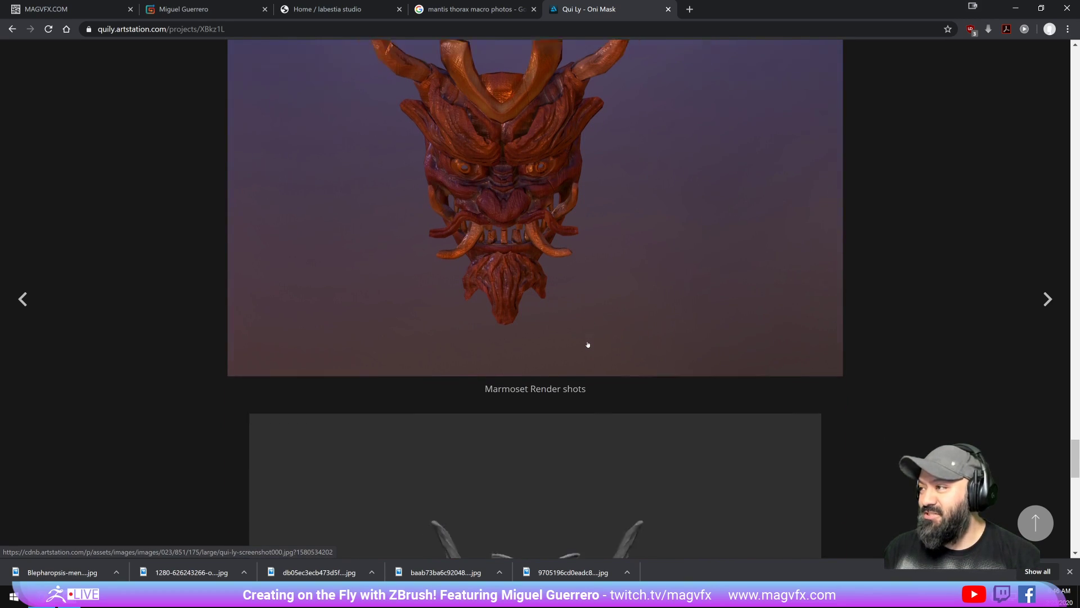
{"action": "scroll", "coordinate": [587, 345], "scroll_direction": "down", "scroll_amount": 9}
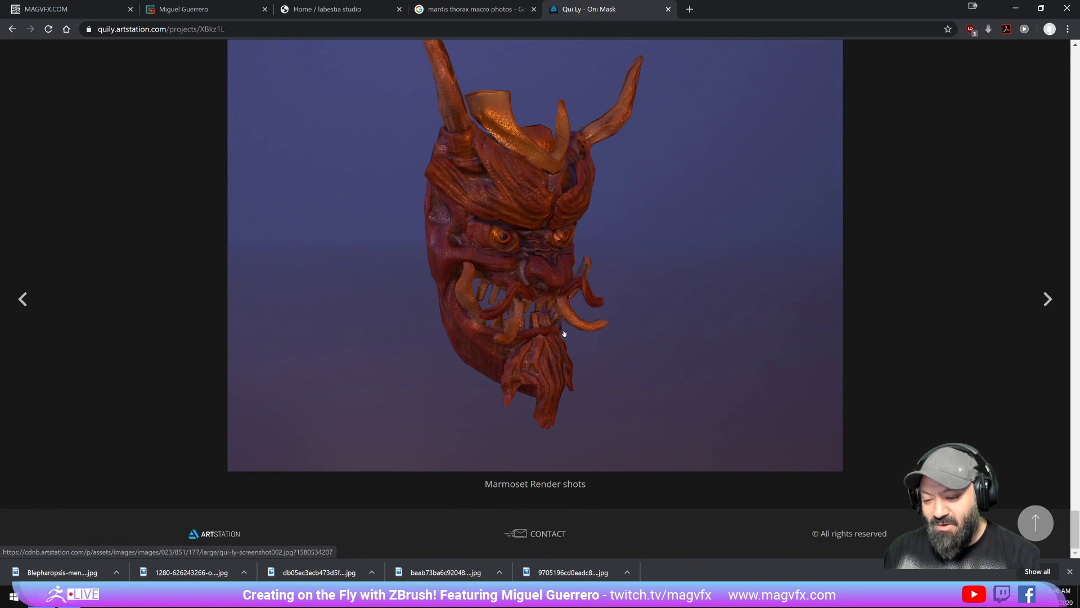
{"action": "scroll", "coordinate": [564, 332], "scroll_direction": "up", "scroll_amount": 1}
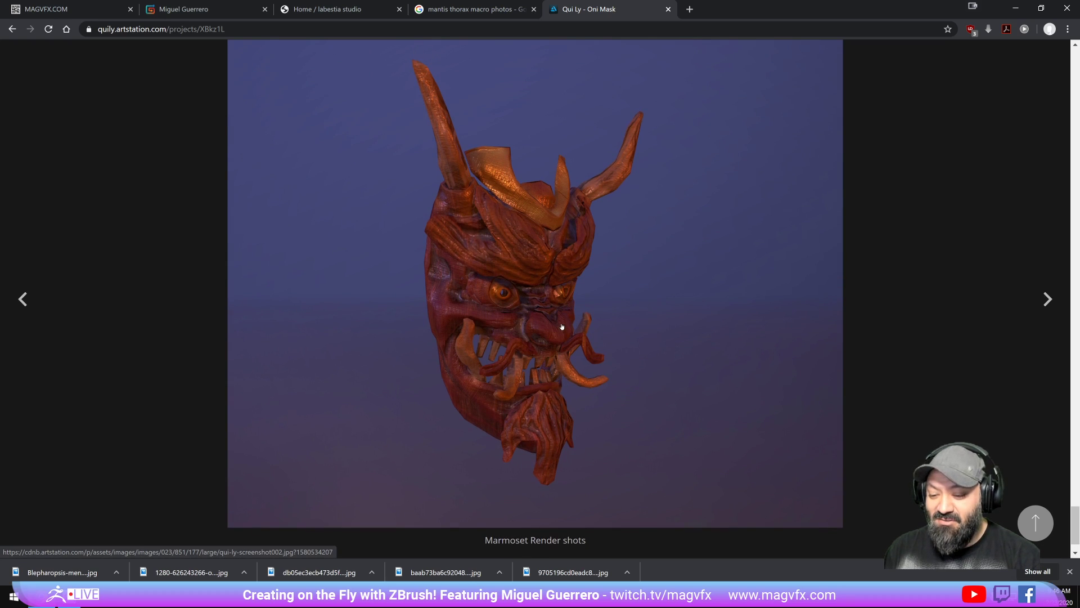
{"action": "scroll", "coordinate": [666, 360], "scroll_direction": "up", "scroll_amount": 3}
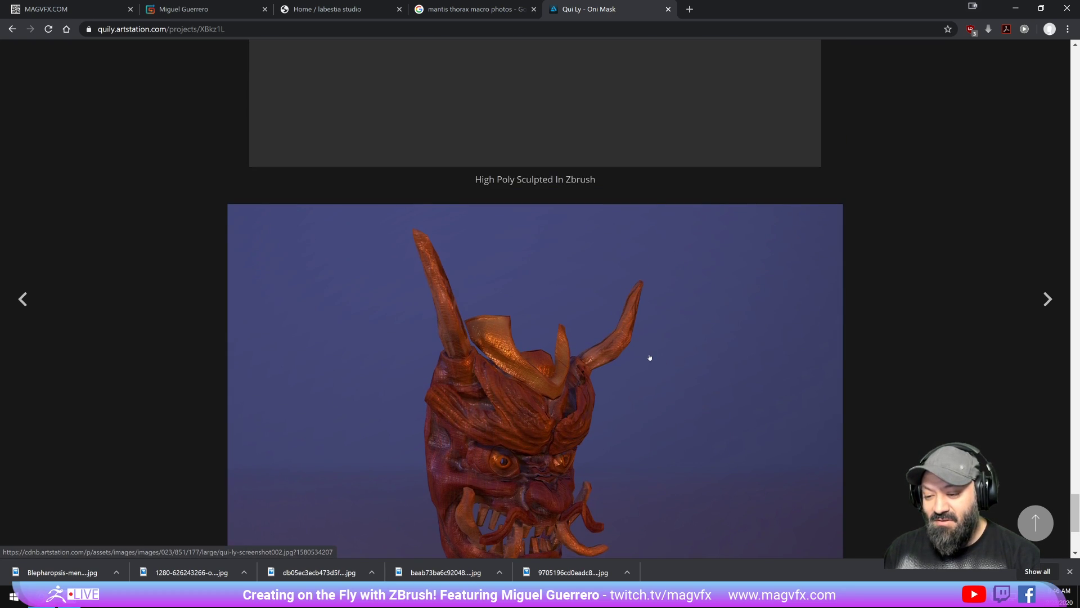
Step: Open the KM-137 Assassin project from the portfolio gallery and examine its description, turnaround video and render variants down to the Marmoset viewer
{"action": "key", "text": "alt+Left"}
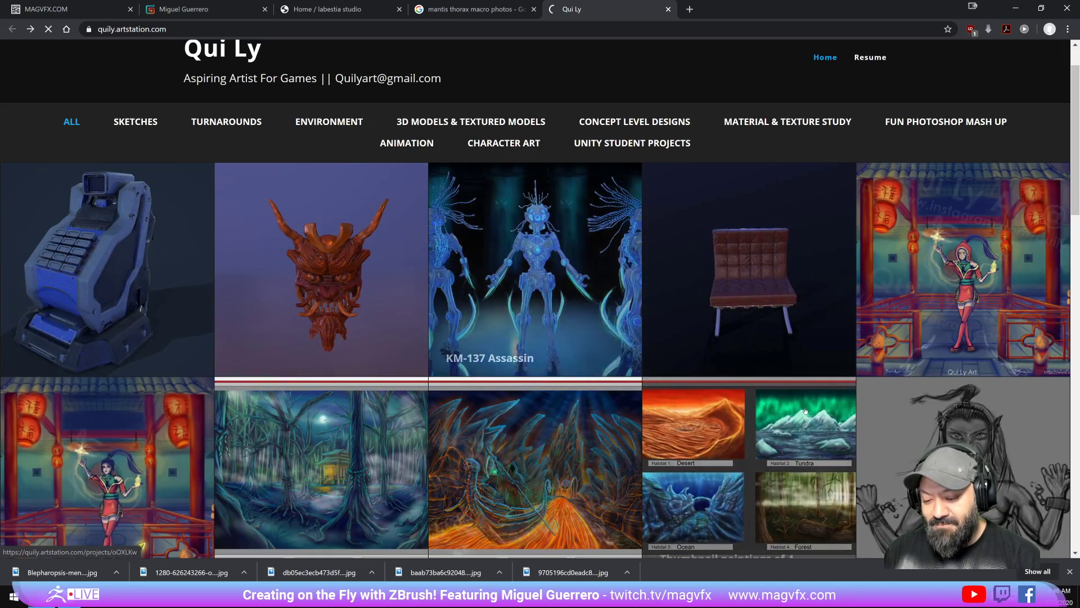
{"action": "left_click", "coordinate": [532, 290]}
{"action": "scroll", "coordinate": [793, 407], "scroll_direction": "down", "scroll_amount": 6}
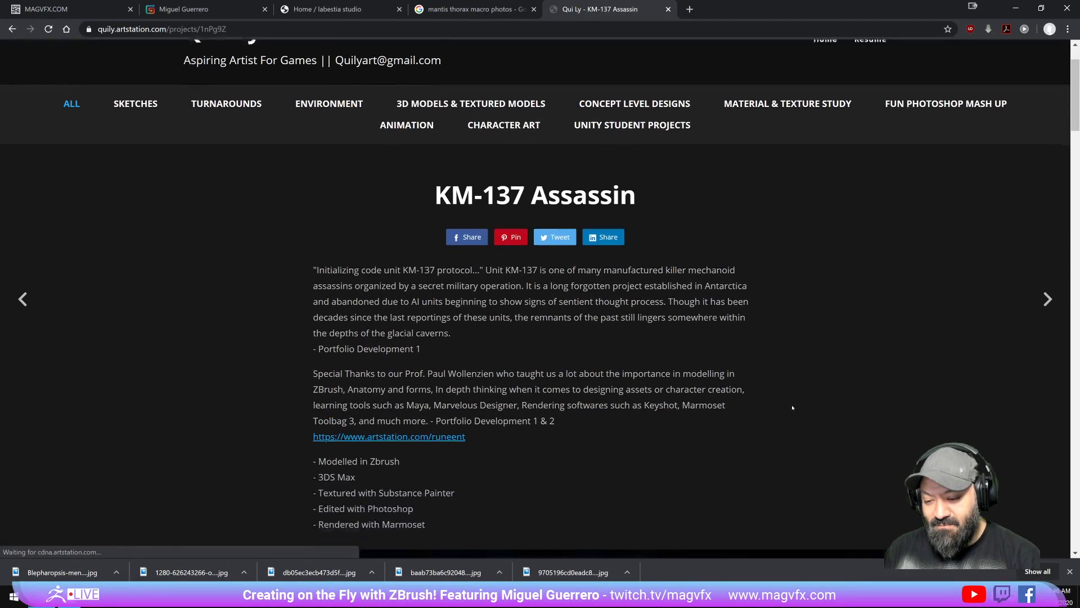
{"action": "scroll", "coordinate": [791, 406], "scroll_direction": "down", "scroll_amount": 4}
{"action": "scroll", "coordinate": [791, 406], "scroll_direction": "up", "scroll_amount": 1}
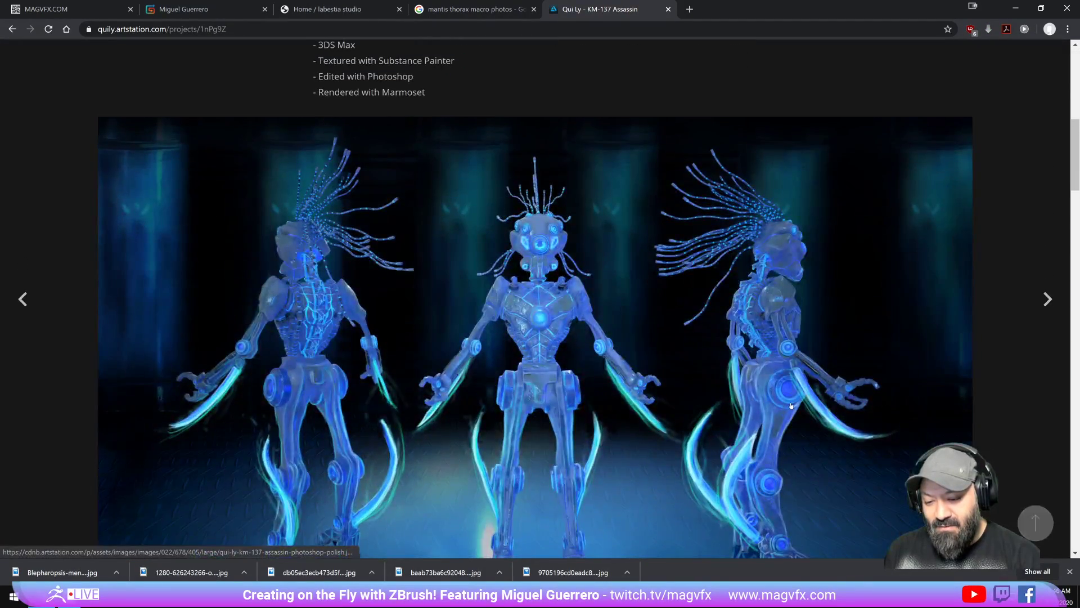
{"action": "scroll", "coordinate": [791, 406], "scroll_direction": "down", "scroll_amount": 1}
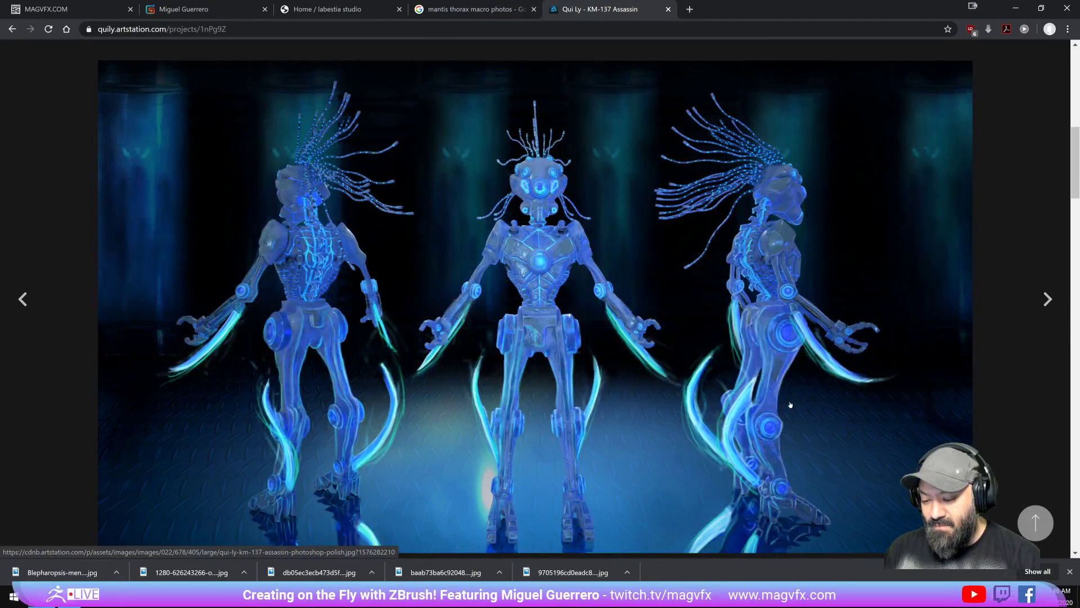
{"action": "scroll", "coordinate": [790, 404], "scroll_direction": "down", "scroll_amount": 1}
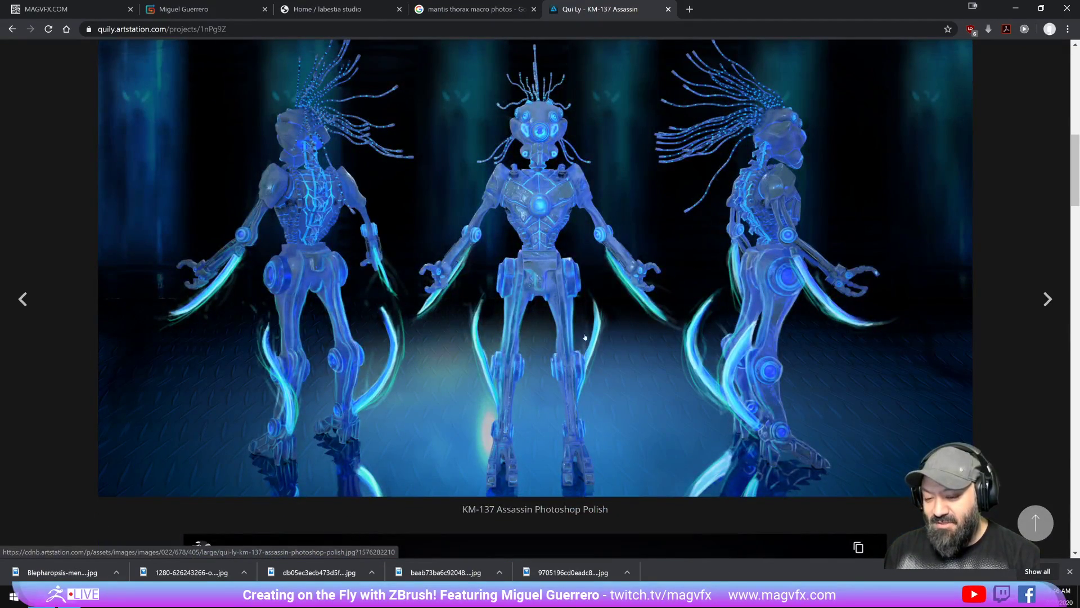
{"action": "scroll", "coordinate": [514, 342], "scroll_direction": "down", "scroll_amount": 8}
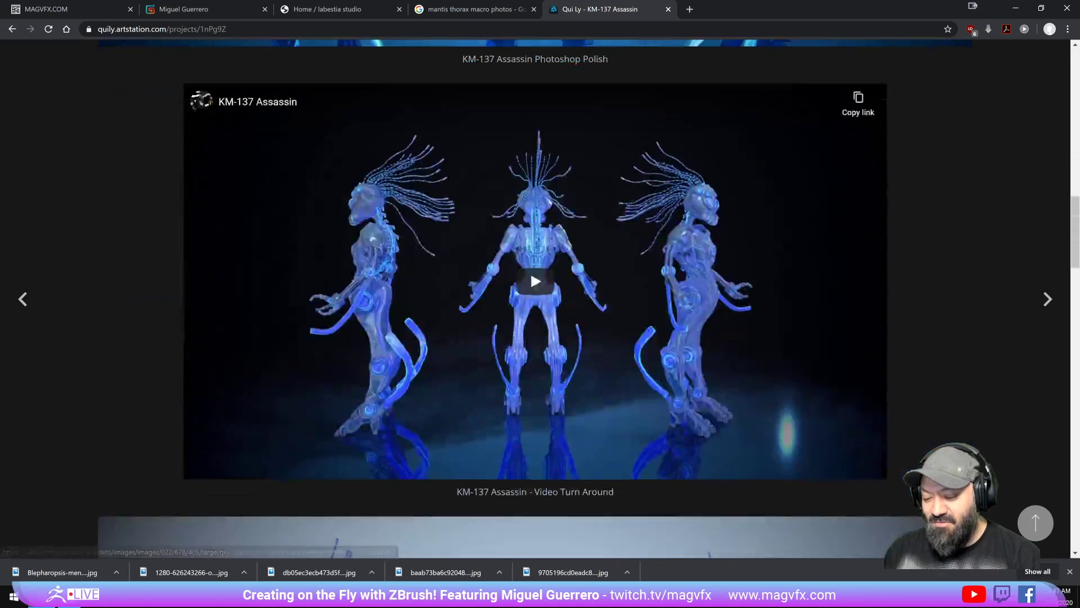
{"action": "scroll", "coordinate": [514, 341], "scroll_direction": "down", "scroll_amount": 1}
{"action": "scroll", "coordinate": [513, 338], "scroll_direction": "down", "scroll_amount": 7}
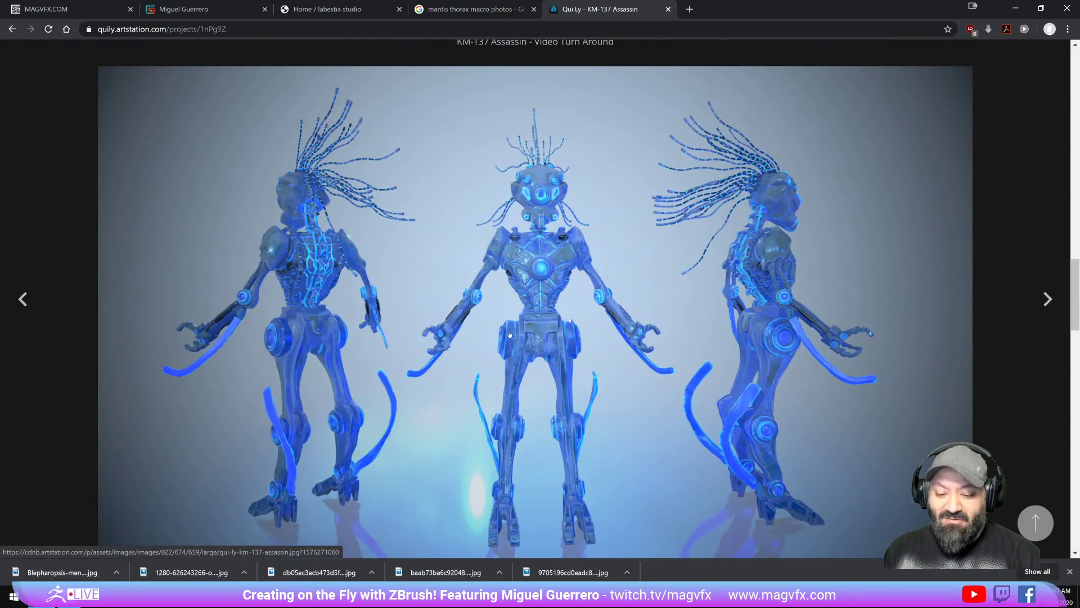
{"action": "scroll", "coordinate": [510, 335], "scroll_direction": "down", "scroll_amount": 10}
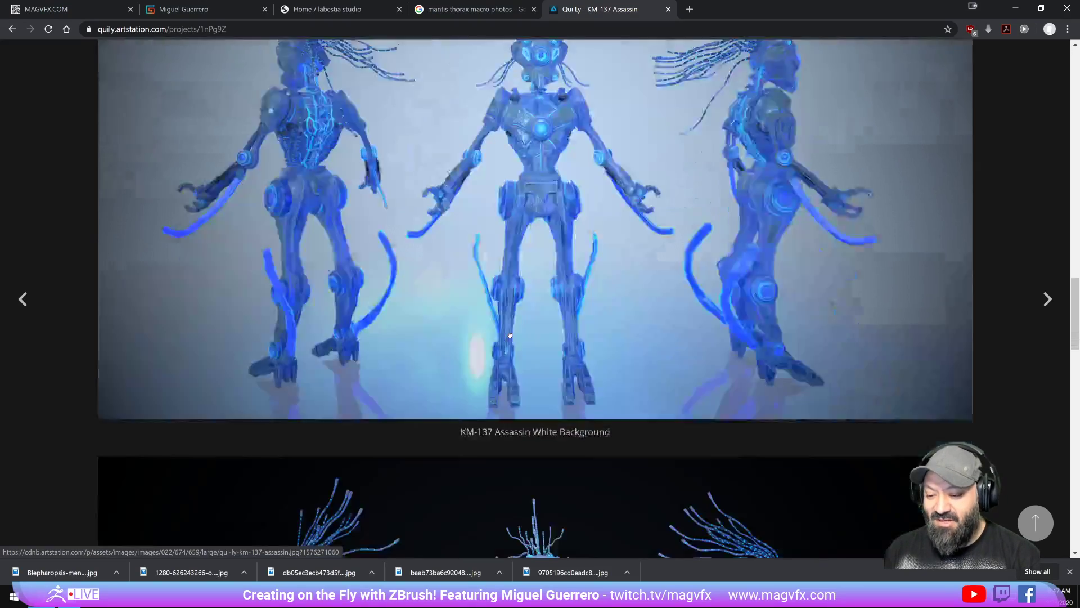
{"action": "scroll", "coordinate": [510, 334], "scroll_direction": "down", "scroll_amount": 9}
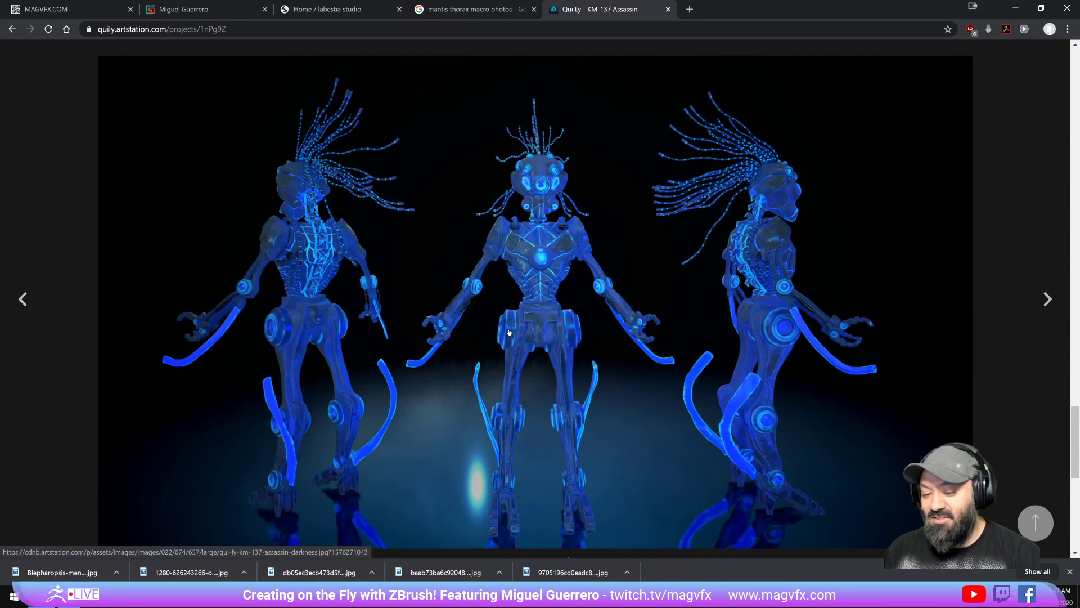
{"action": "scroll", "coordinate": [508, 332], "scroll_direction": "down", "scroll_amount": 9}
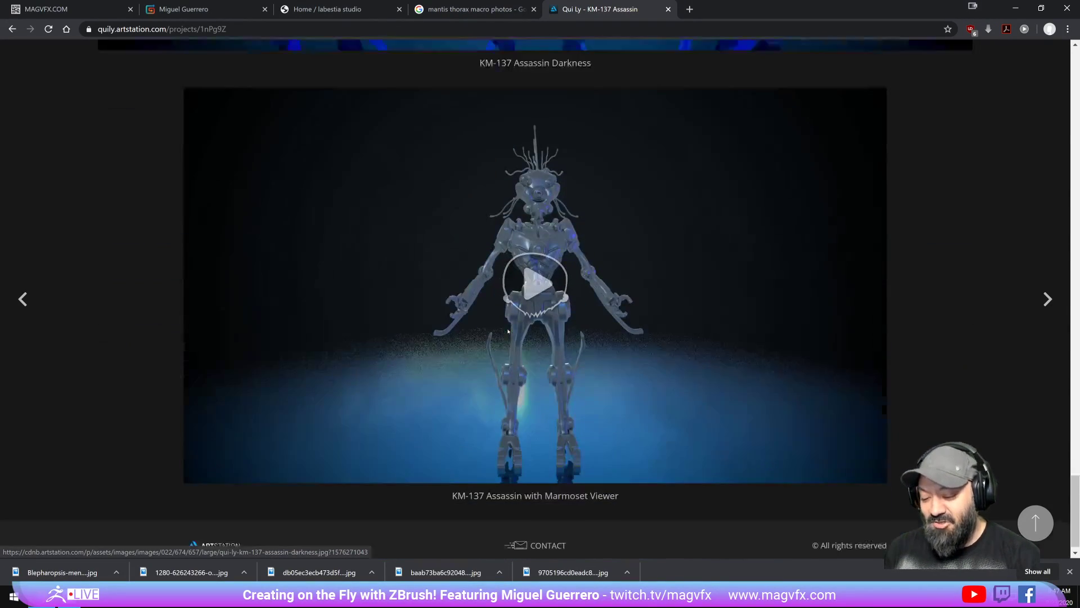
Step: Review the KM-137 Assassin Darkness and Dark Background renders again, going back up to the project description
{"action": "scroll", "coordinate": [513, 353], "scroll_direction": "up", "scroll_amount": 8}
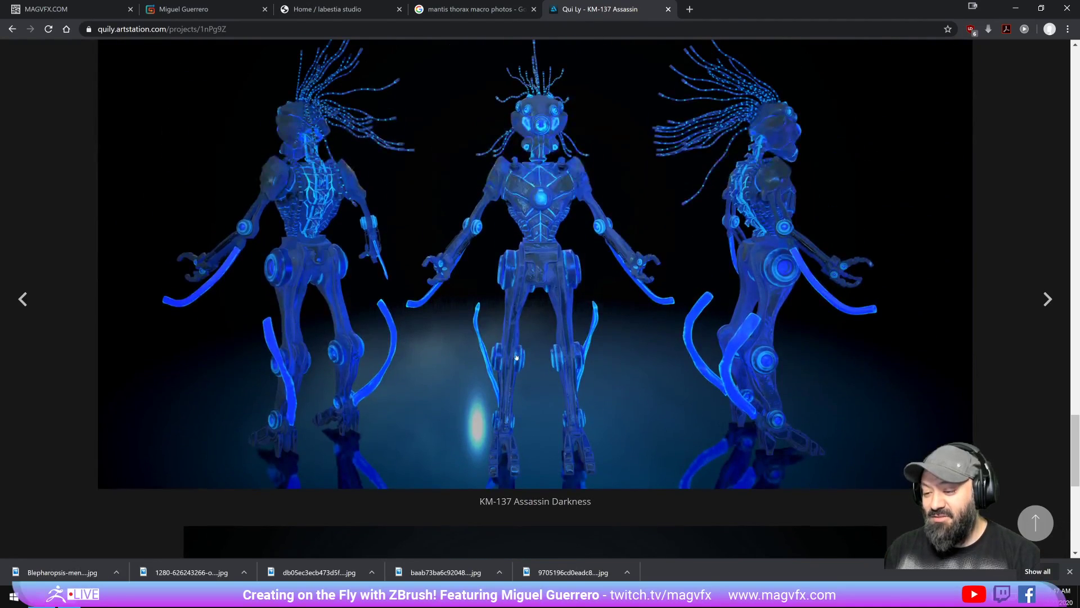
{"action": "scroll", "coordinate": [516, 354], "scroll_direction": "up", "scroll_amount": 1}
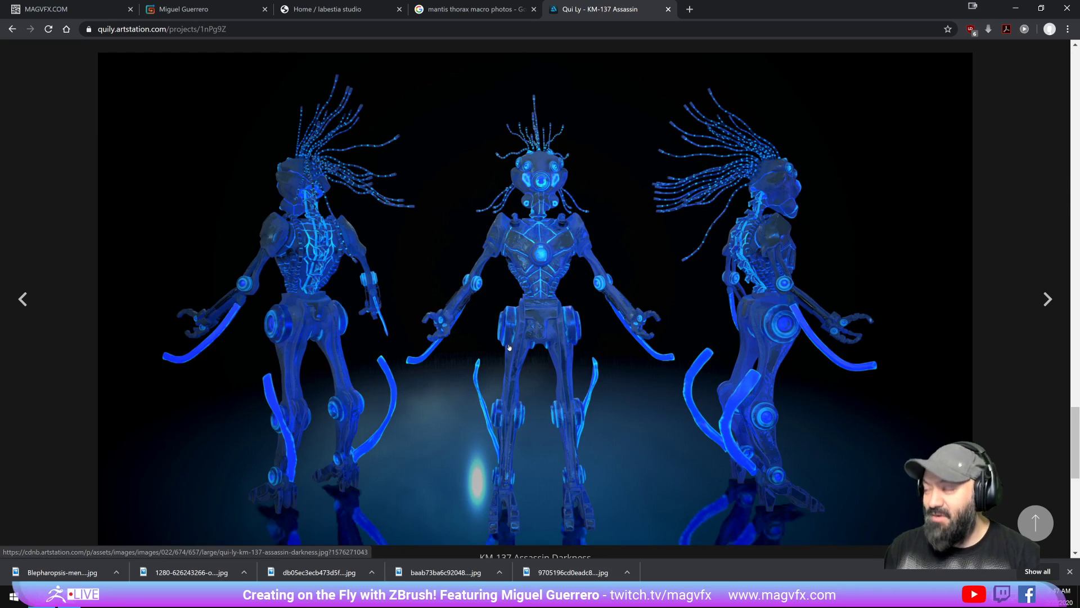
{"action": "scroll", "coordinate": [509, 347], "scroll_direction": "up", "scroll_amount": 1}
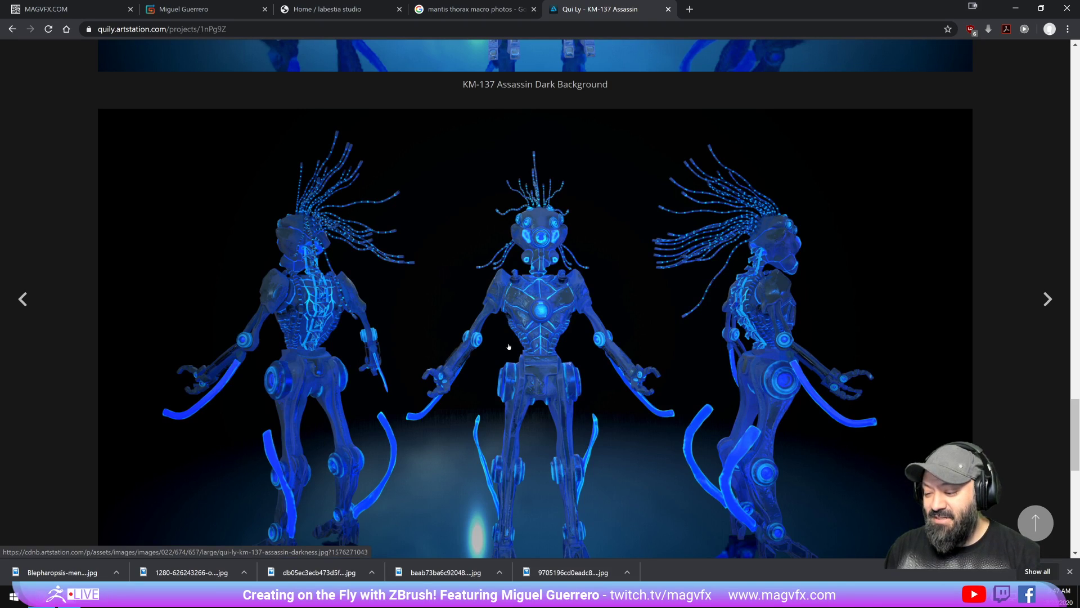
{"action": "scroll", "coordinate": [509, 347], "scroll_direction": "down", "scroll_amount": 1}
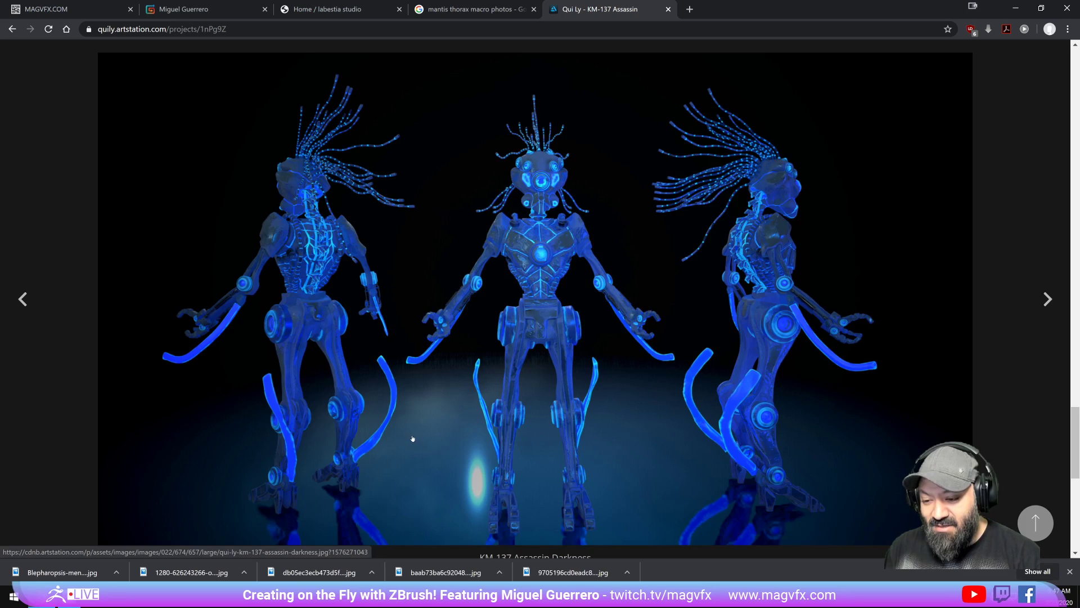
{"action": "scroll", "coordinate": [413, 442], "scroll_direction": "down", "scroll_amount": 4}
{"action": "scroll", "coordinate": [412, 436], "scroll_direction": "up", "scroll_amount": 2}
{"action": "scroll", "coordinate": [412, 436], "scroll_direction": "up", "scroll_amount": 11}
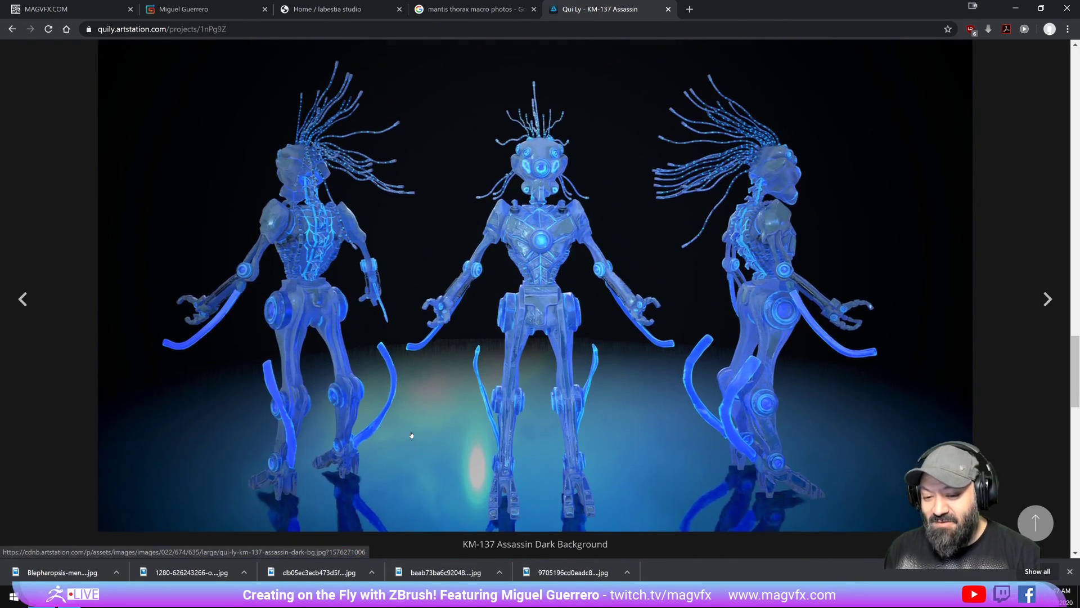
{"action": "scroll", "coordinate": [412, 435], "scroll_direction": "up", "scroll_amount": 20}
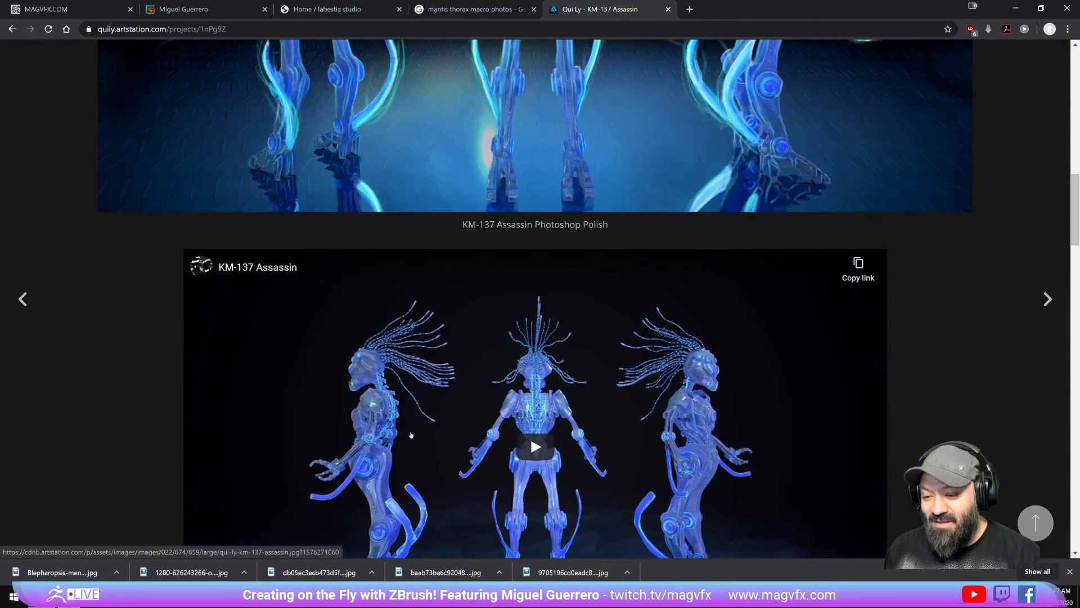
{"action": "scroll", "coordinate": [412, 435], "scroll_direction": "up", "scroll_amount": 7}
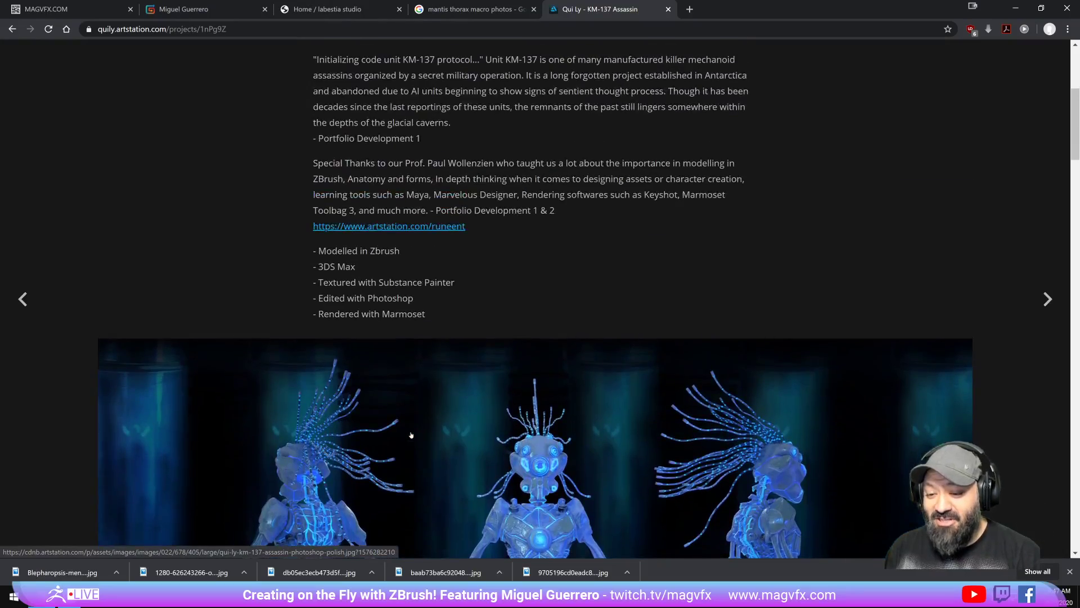
Step: Return to the portfolio gallery and look through the environment paintings, material studies and lower artwork rows
{"action": "key", "text": "alt+Left"}
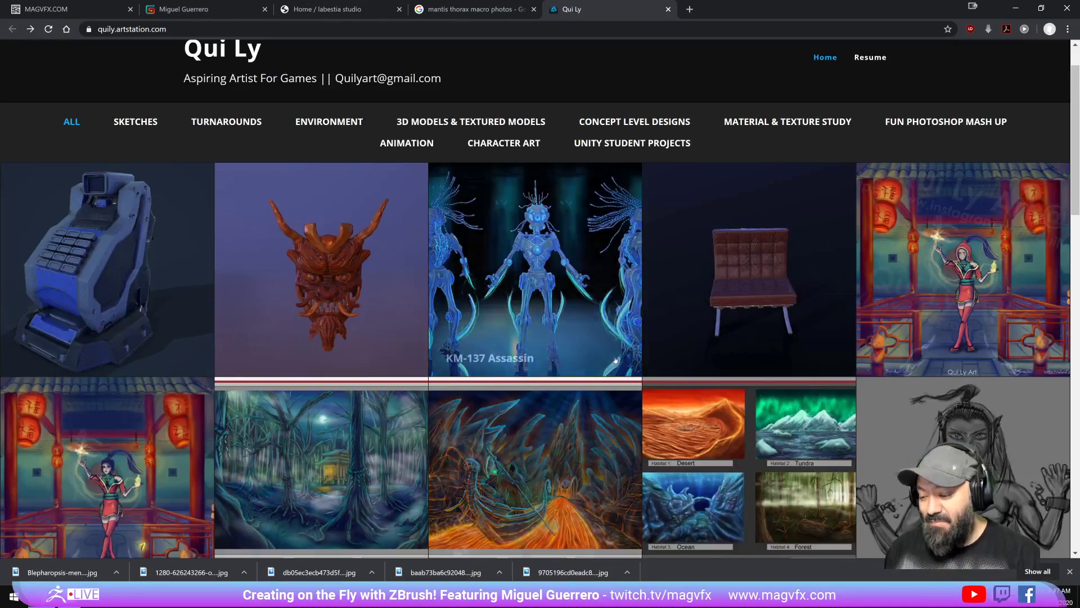
{"action": "scroll", "coordinate": [717, 351], "scroll_direction": "down", "scroll_amount": 2}
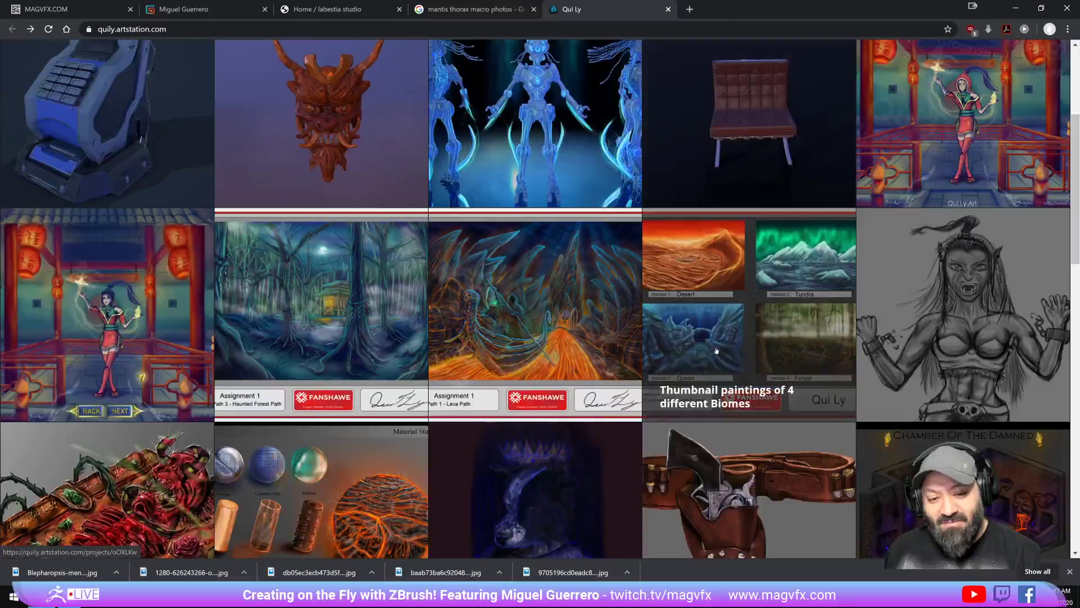
{"action": "scroll", "coordinate": [717, 350], "scroll_direction": "down", "scroll_amount": 2}
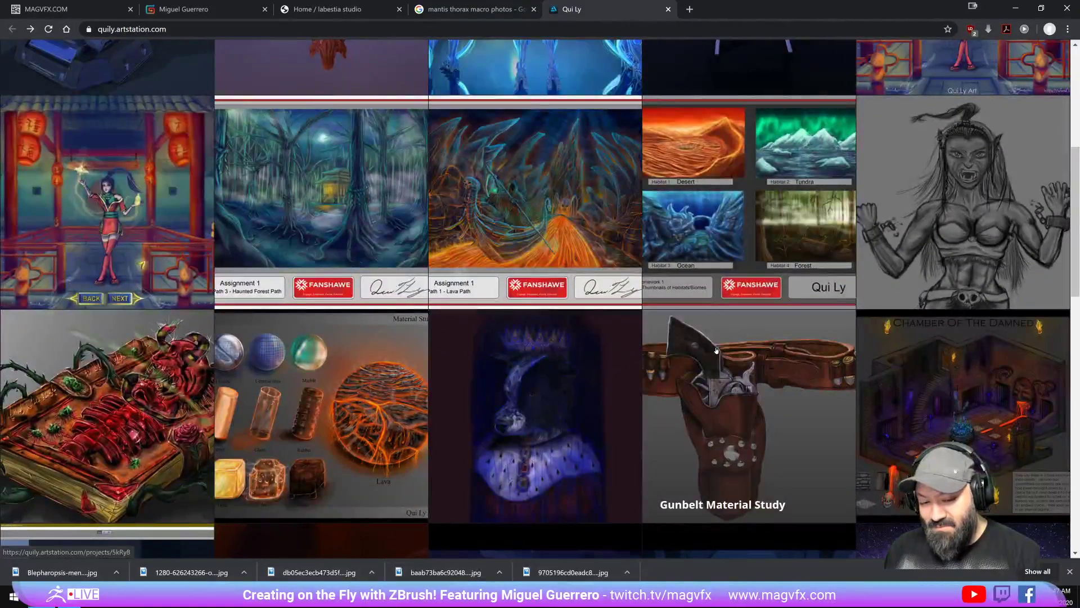
{"action": "scroll", "coordinate": [716, 351], "scroll_direction": "down", "scroll_amount": 8}
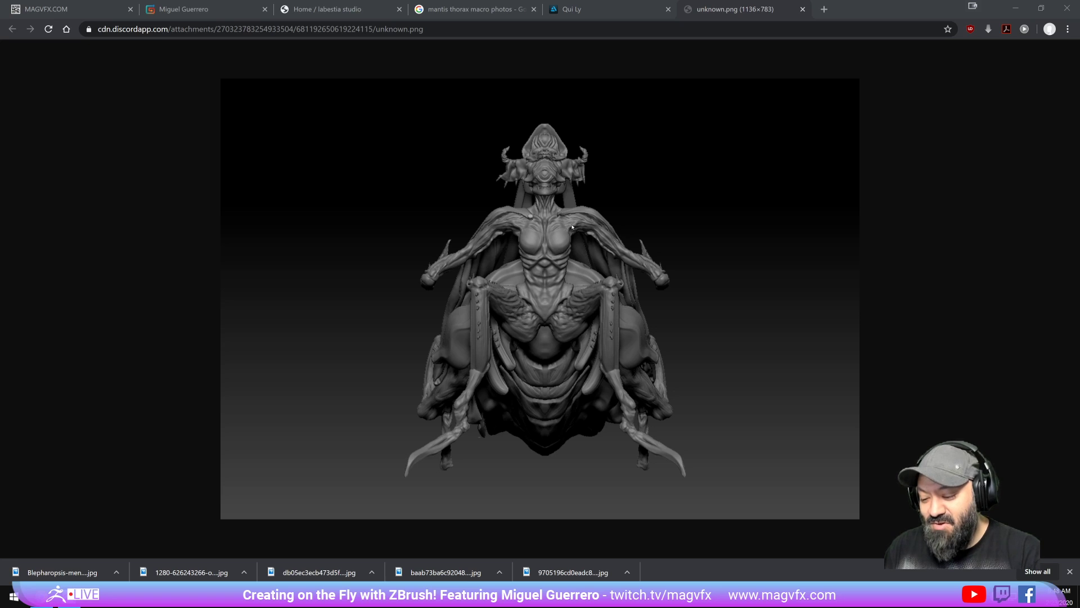
Step: Switch back to ZBrush and change the model's material from MAG_Red to z6_2, trying zbro_Realtime_Gray on the way
{"action": "left_click", "coordinate": [1015, 8]}
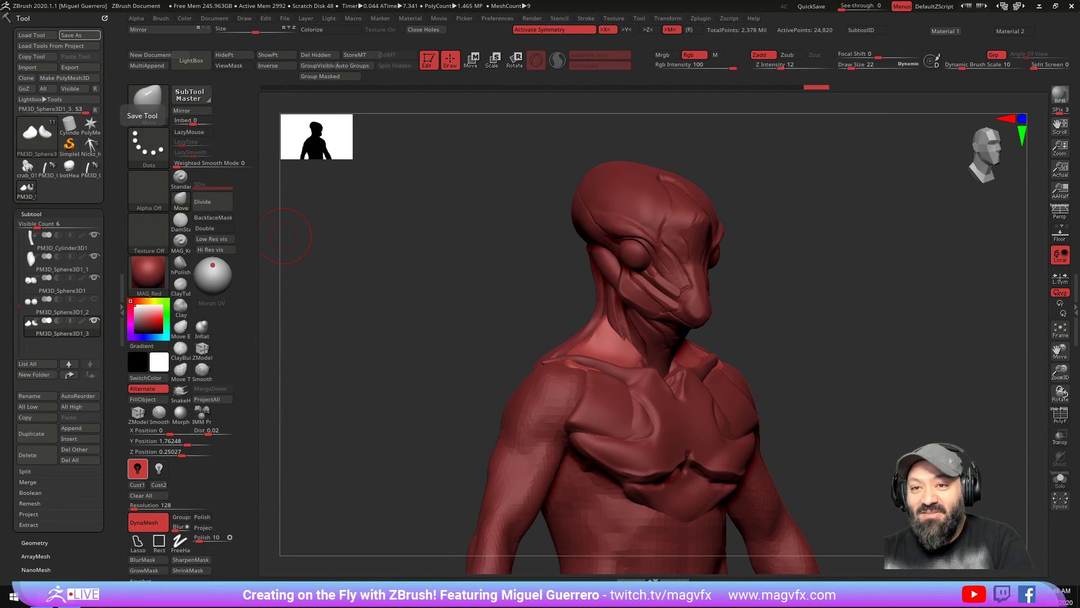
{"action": "mouse_move", "coordinate": [450, 316]}
{"action": "right_mouse_down"}
{"action": "mouse_move", "coordinate": [495, 343]}
{"action": "mouse_move", "coordinate": [426, 405]}
{"action": "mouse_move", "coordinate": [343, 346]}
{"action": "mouse_move", "coordinate": [413, 360]}
{"action": "mouse_move", "coordinate": [437, 387]}
{"action": "mouse_move", "coordinate": [423, 393]}
{"action": "mouse_move", "coordinate": [475, 441]}
{"action": "right_mouse_up"}
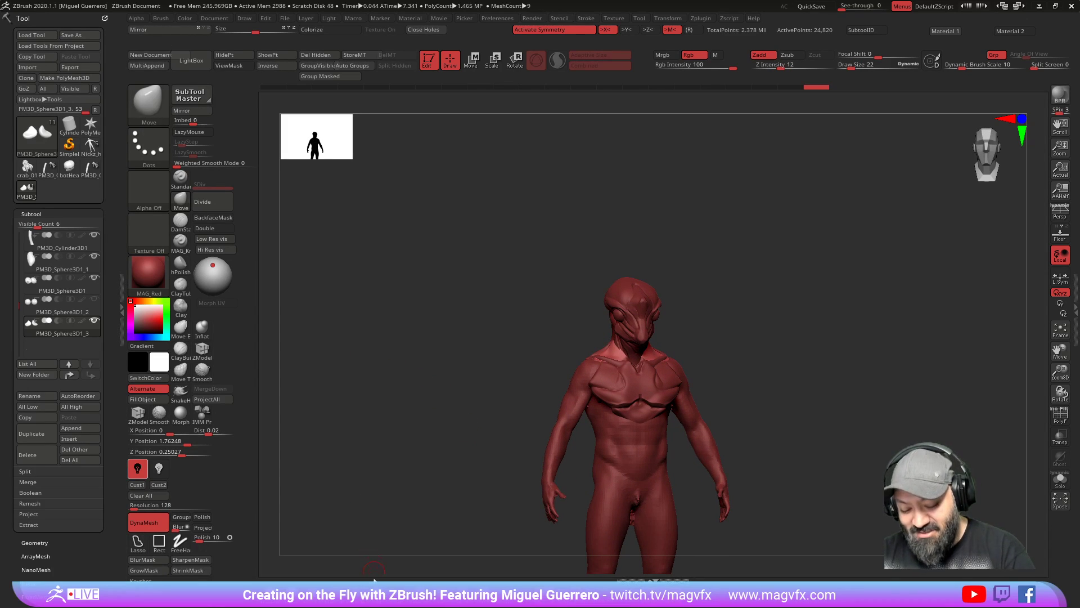
{"action": "key", "text": "1"}
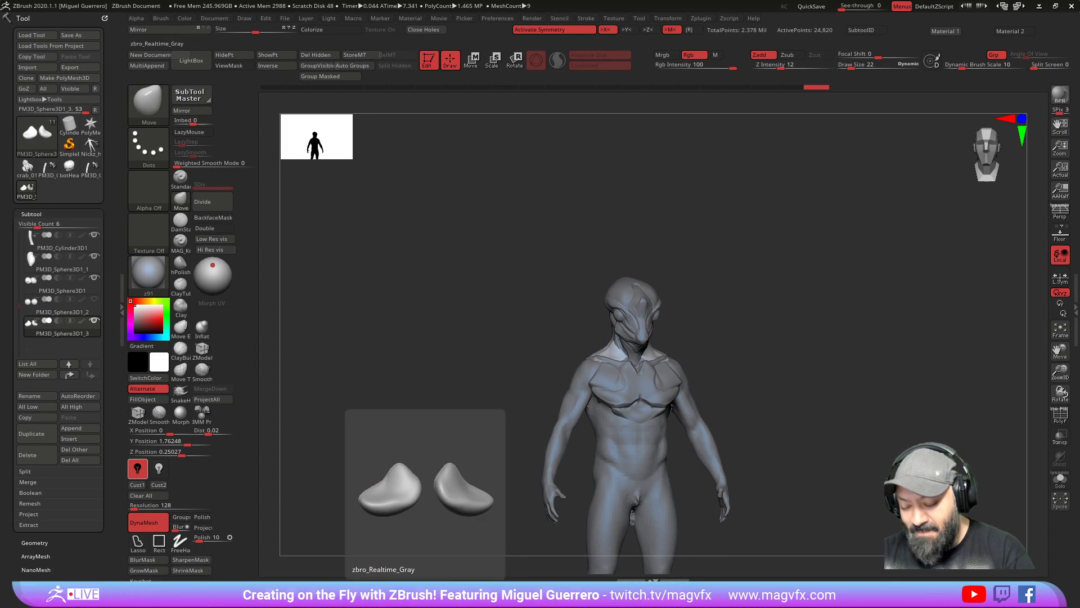
{"action": "left_click", "coordinate": [426, 591]}
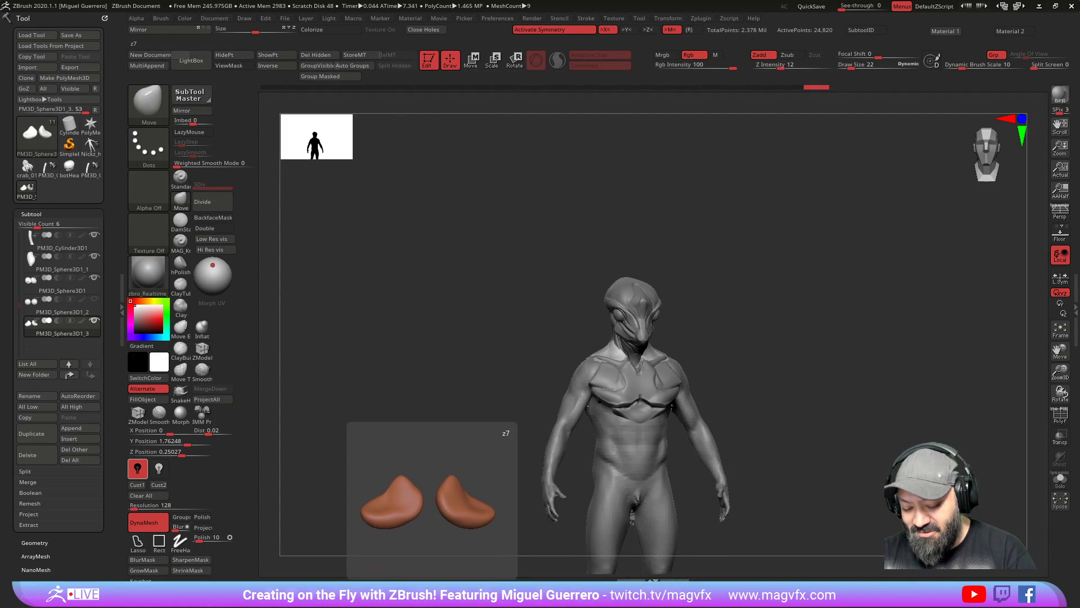
{"action": "left_click", "coordinate": [453, 590]}
{"action": "right_click_drag", "start_coordinate": [423, 423], "coordinate": [494, 460]}
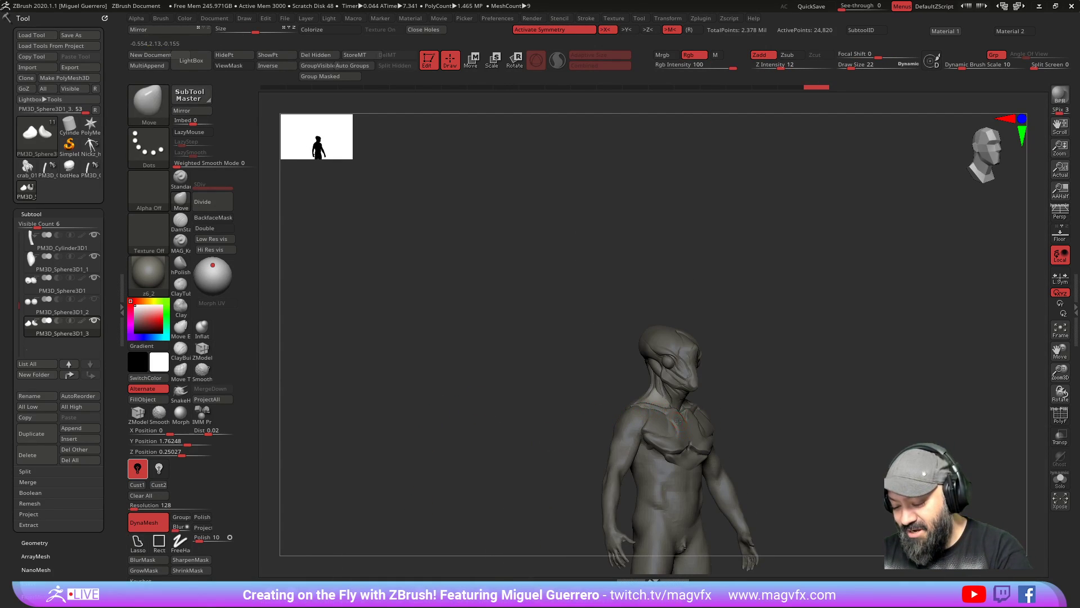
Step: Select the chest plate subtool, carve curved grooves along the inner pectoral edges with the MAG_Knife brush and smooth them
{"action": "left_click", "coordinate": [678, 421], "text": "alt"}
{"action": "mouse_move", "coordinate": [516, 393]}
{"action": "right_mouse_down", "text": "shift"}
{"action": "mouse_move", "coordinate": [571, 444]}
{"action": "mouse_move", "coordinate": [489, 385]}
{"action": "mouse_move", "coordinate": [518, 401]}
{"action": "right_mouse_up", "text": "shift"}
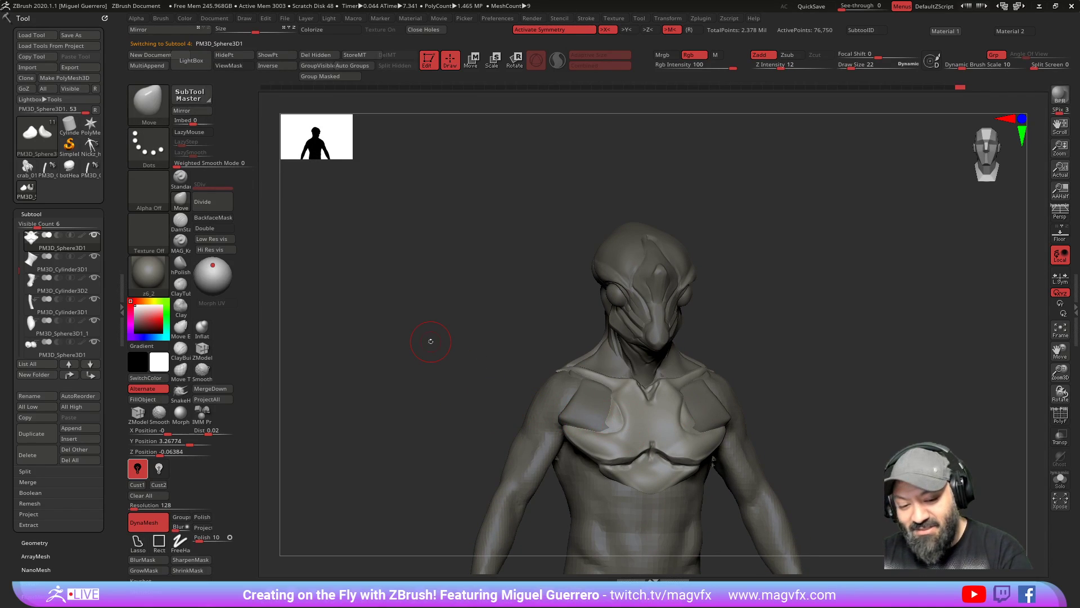
{"action": "left_click", "coordinate": [180, 240]}
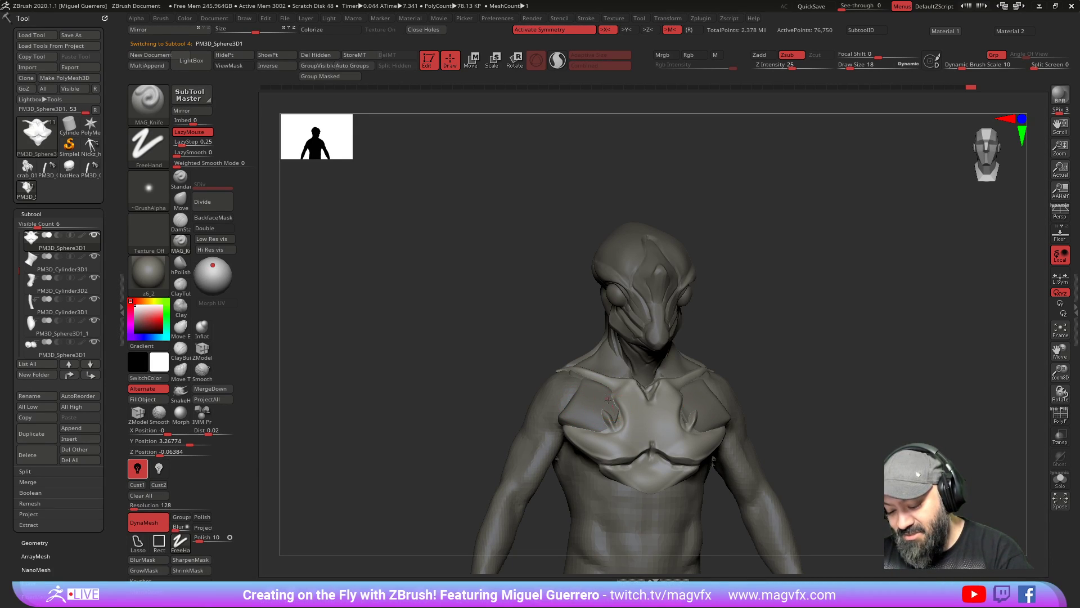
{"action": "key", "text": "shift"}
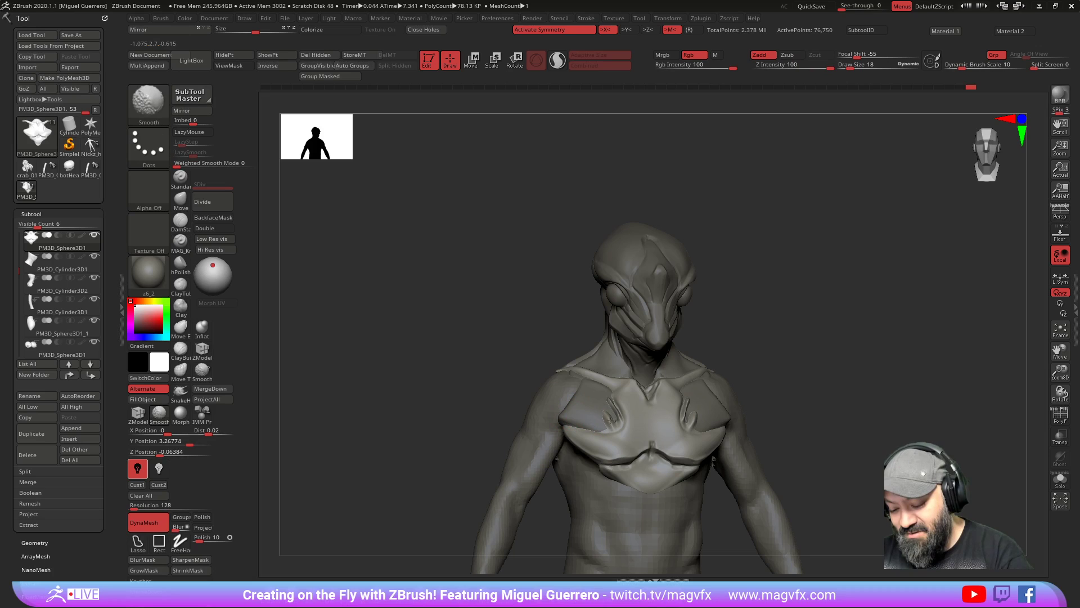
{"action": "left_click_drag", "start_coordinate": [429, 391], "coordinate": [555, 443]}
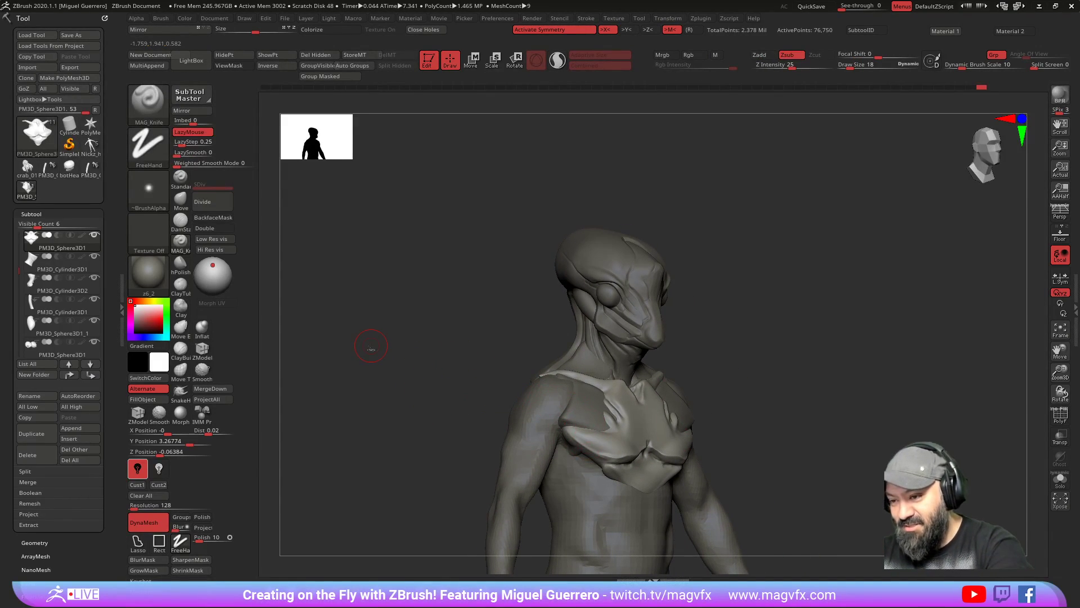
{"action": "key", "text": "ctrl"}
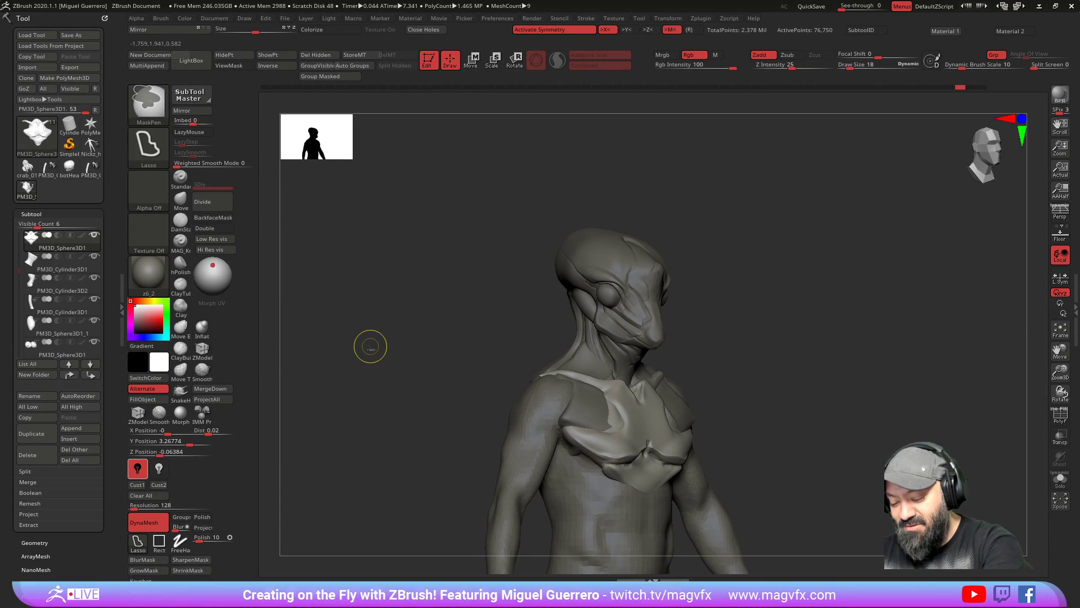
{"action": "left_click_drag", "start_coordinate": [369, 345], "coordinate": [484, 391]}
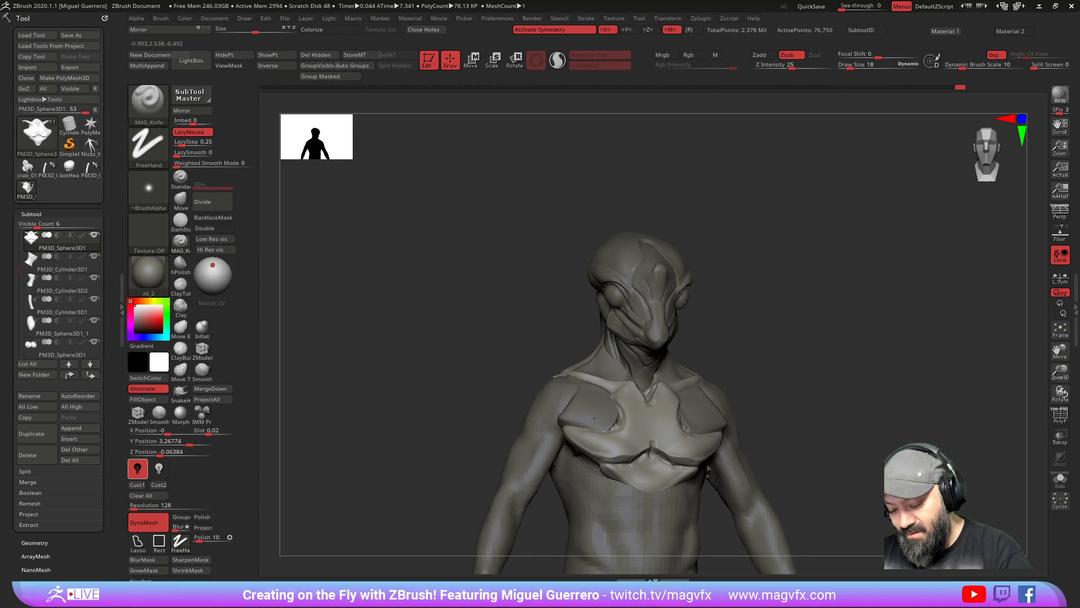
Step: Carve a vertical groove down the centre of the chest plate along the sternum with the MAG_Knife brush
{"action": "left_click_drag", "start_coordinate": [539, 384], "coordinate": [518, 390]}
{"action": "left_click_drag", "start_coordinate": [649, 401], "coordinate": [649, 444]}
{"action": "mouse_move", "coordinate": [458, 405]}
{"action": "left_mouse_down"}
{"action": "mouse_move", "coordinate": [514, 412]}
{"action": "mouse_move", "coordinate": [451, 405]}
{"action": "mouse_move", "coordinate": [385, 355]}
{"action": "left_mouse_up"}
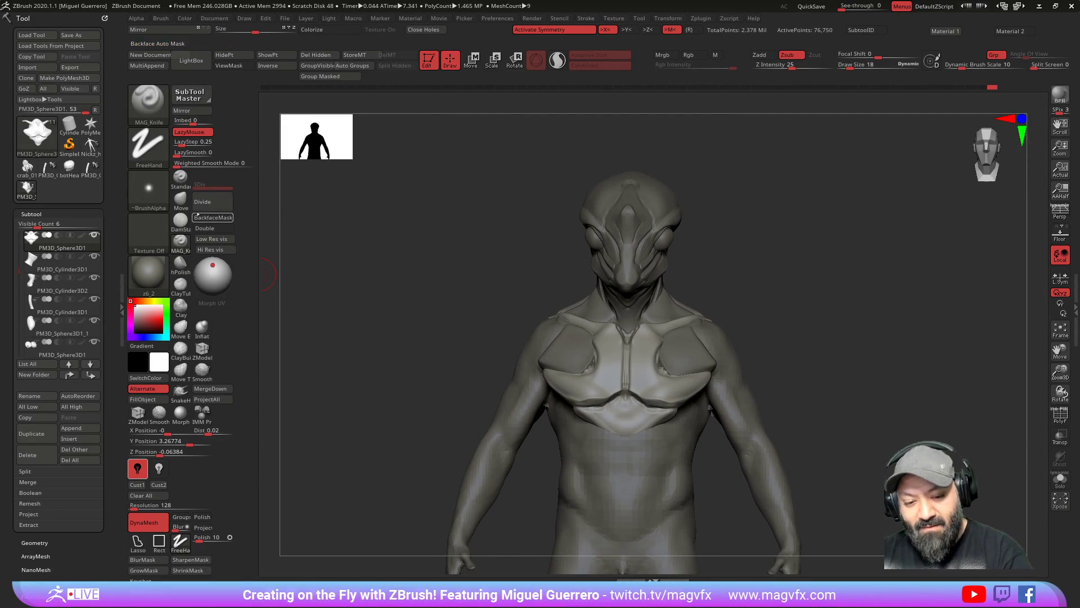
Step: Widen and round the lower section of the chest plate beneath the pectorals with a large Move brush
{"action": "left_click", "coordinate": [180, 198]}
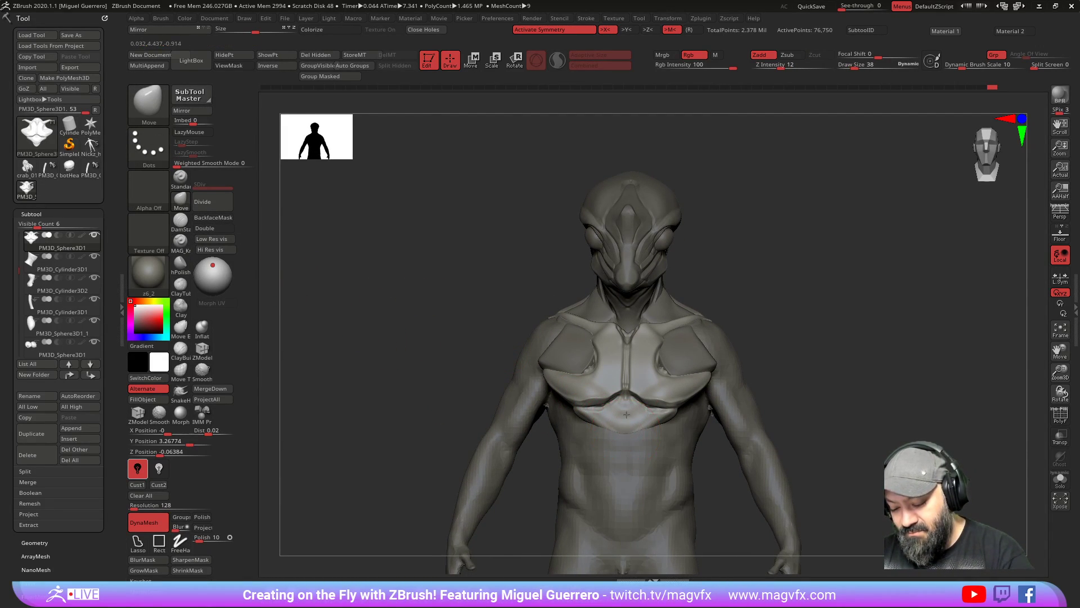
{"action": "left_click_drag", "start_coordinate": [494, 411], "coordinate": [573, 410]}
{"action": "left_click_drag", "start_coordinate": [478, 389], "coordinate": [432, 385], "text": "shift"}
{"action": "mouse_move", "coordinate": [548, 431]}
{"action": "left_mouse_down", "text": "ctrl"}
{"action": "mouse_move", "coordinate": [563, 408]}
{"action": "mouse_move", "coordinate": [624, 395]}
{"action": "mouse_move", "coordinate": [549, 444]}
{"action": "left_mouse_up", "text": "ctrl"}
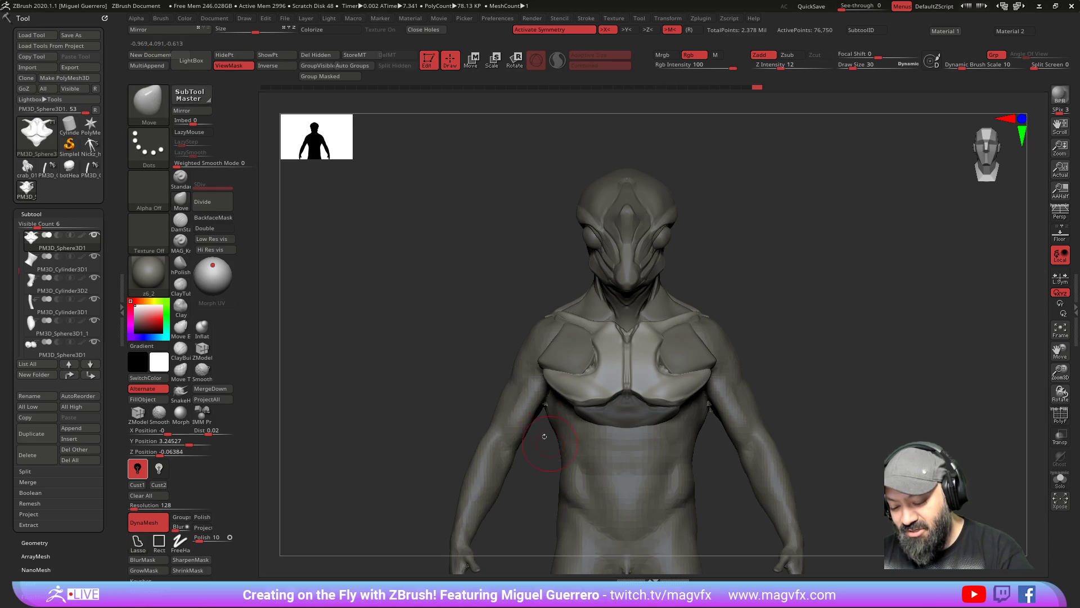
Step: Reshape the unmasked lower section of the chest plate beneath the pectorals with the Move brush and smooth its edge
{"action": "left_click_drag", "start_coordinate": [495, 374], "coordinate": [383, 356]}
{"action": "key", "text": "b"}
{"action": "left_click", "coordinate": [496, 311]}
{"action": "right_click_drag", "start_coordinate": [526, 426], "coordinate": [624, 426]}
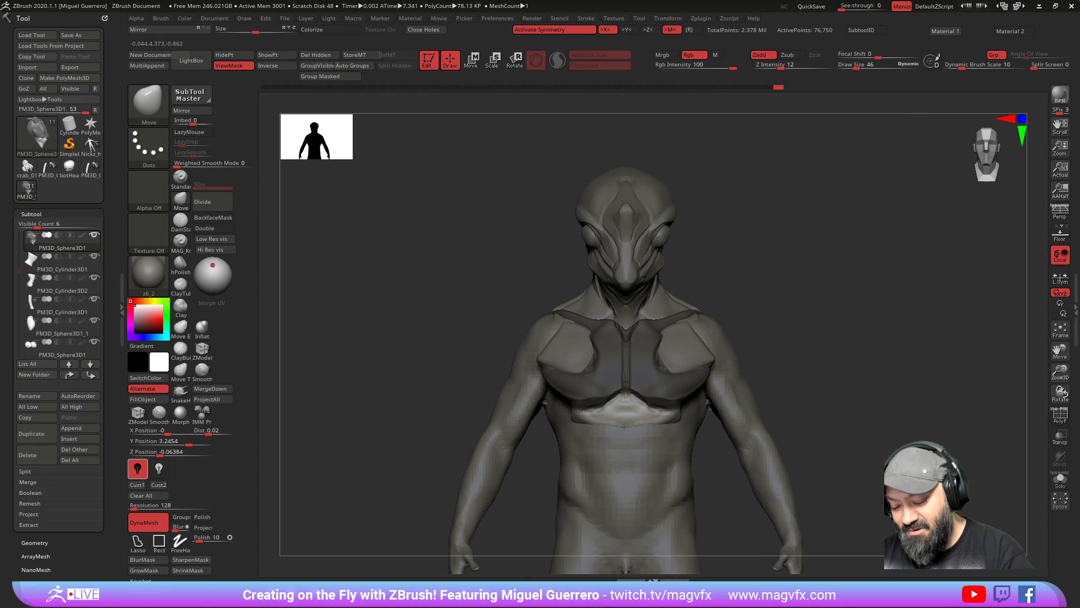
{"action": "left_click_drag", "start_coordinate": [625, 425], "coordinate": [575, 427]}
{"action": "left_click_drag", "start_coordinate": [441, 388], "coordinate": [568, 405]}
{"action": "mouse_move", "coordinate": [494, 381]}
{"action": "left_mouse_down", "text": "shift"}
{"action": "mouse_move", "coordinate": [569, 386]}
{"action": "mouse_move", "coordinate": [436, 383]}
{"action": "mouse_move", "coordinate": [557, 414]}
{"action": "left_mouse_up", "text": "shift"}
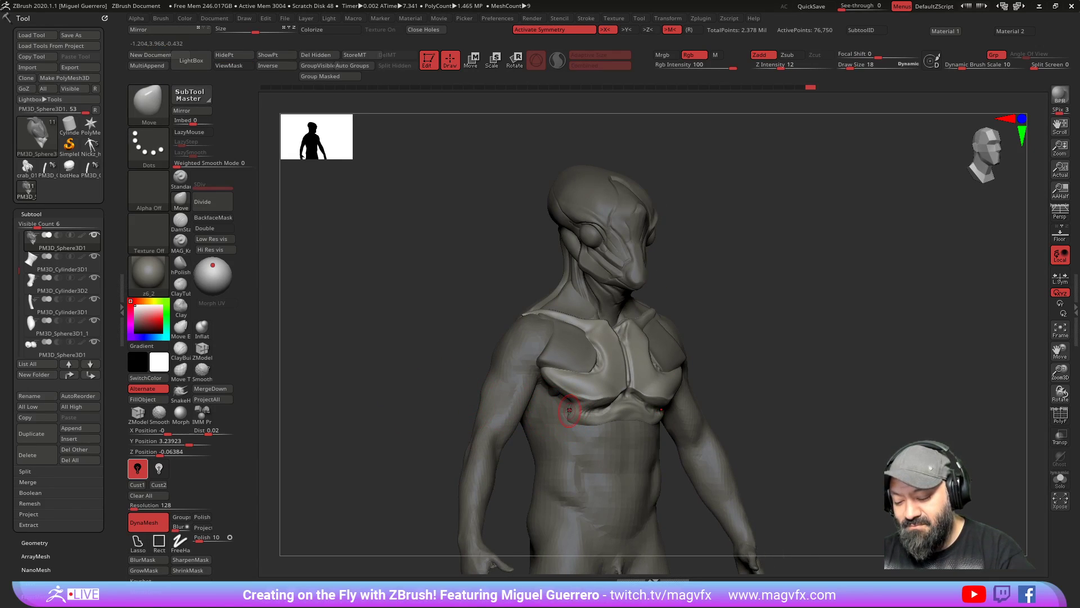
{"action": "left_click_drag", "start_coordinate": [417, 365], "coordinate": [441, 364]}
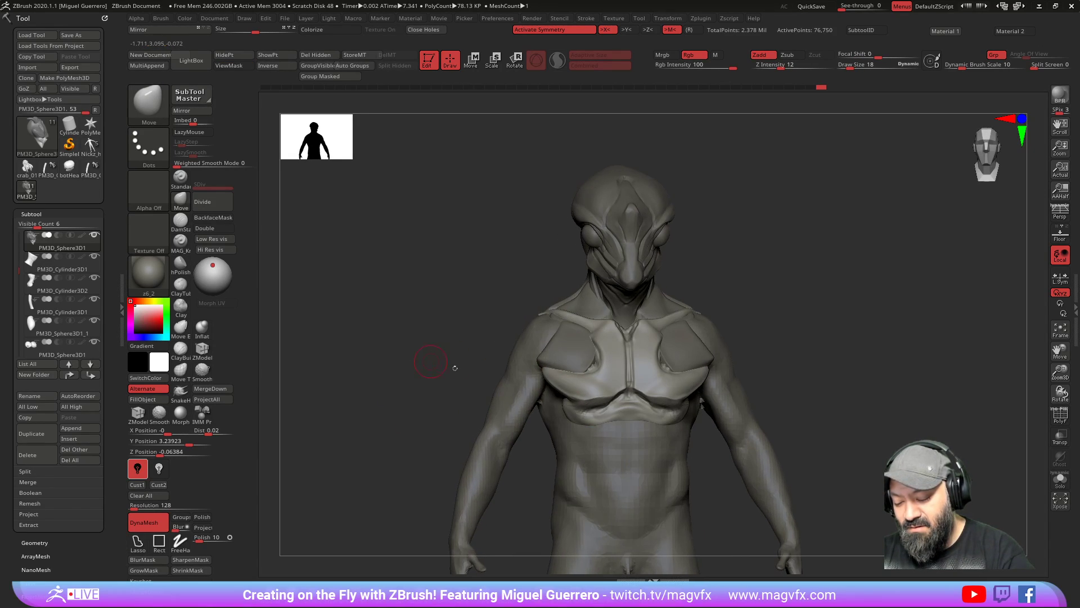
Step: Thicken the rim of the chest plate's lower section beneath the pectorals with the Inflat brush
{"action": "key", "text": "b"}
{"action": "key", "text": "i"}
{"action": "key", "text": "n"}
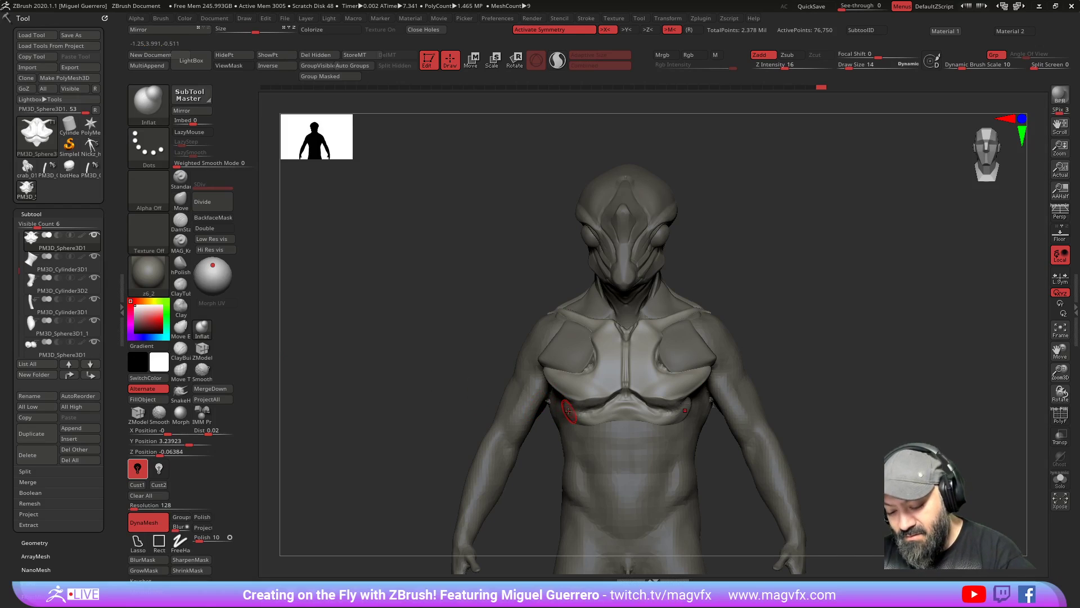
{"action": "mouse_move", "coordinate": [453, 391]}
{"action": "left_mouse_down"}
{"action": "mouse_move", "coordinate": [428, 394]}
{"action": "mouse_move", "coordinate": [506, 406]}
{"action": "left_mouse_up"}
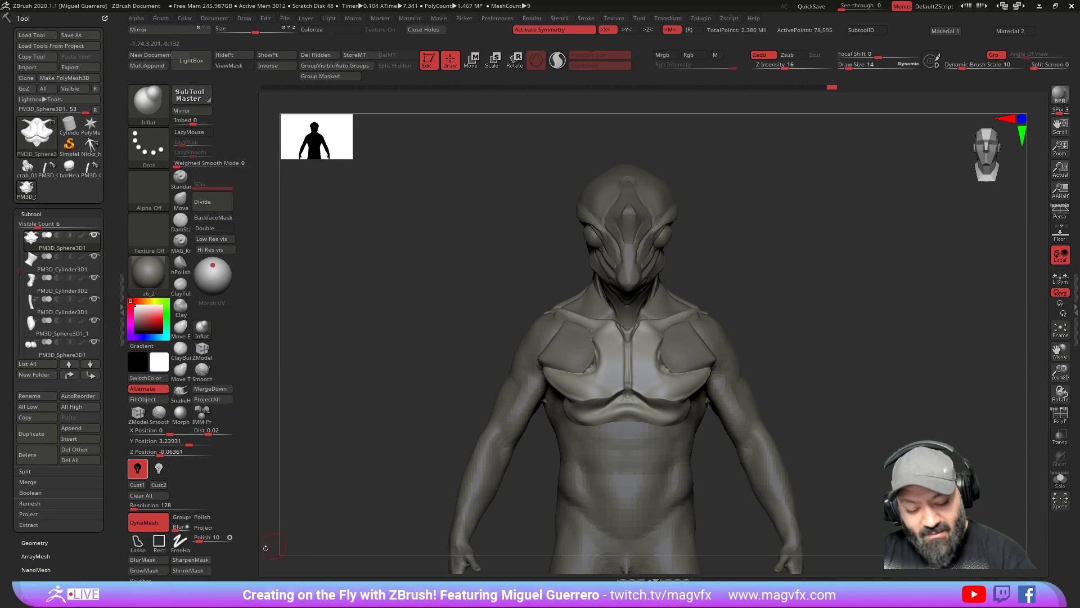
Step: Change the model's material to zbro_Realtime_Gray and view the bust from the front and at a three-quarter angle
{"action": "mouse_move", "coordinate": [276, 540]}
{"action": "left_mouse_down"}
{"action": "mouse_move", "coordinate": [477, 401]}
{"action": "mouse_move", "coordinate": [401, 397]}
{"action": "mouse_move", "coordinate": [392, 385]}
{"action": "mouse_move", "coordinate": [405, 391]}
{"action": "mouse_move", "coordinate": [425, 371]}
{"action": "mouse_move", "coordinate": [417, 374]}
{"action": "mouse_move", "coordinate": [456, 385]}
{"action": "left_mouse_up"}
{"action": "key", "text": "ctrl"}
{"action": "mouse_move", "coordinate": [455, 385]}
{"action": "right_mouse_down", "text": "ctrl"}
{"action": "mouse_move", "coordinate": [471, 376]}
{"action": "mouse_move", "coordinate": [459, 426]}
{"action": "right_mouse_up", "text": "ctrl"}
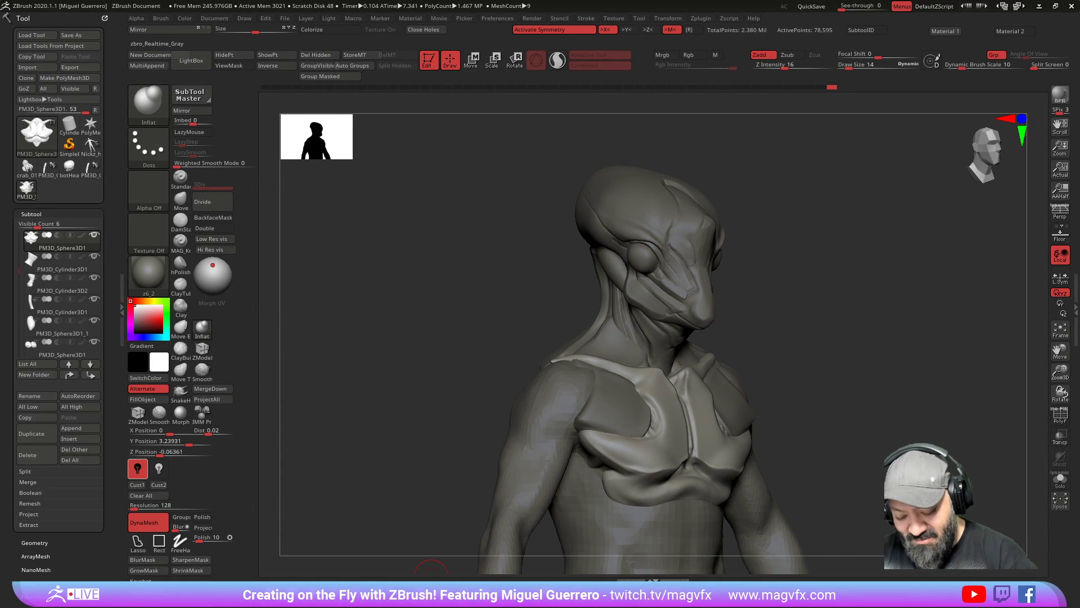
{"action": "left_click_drag", "start_coordinate": [428, 403], "coordinate": [392, 404]}
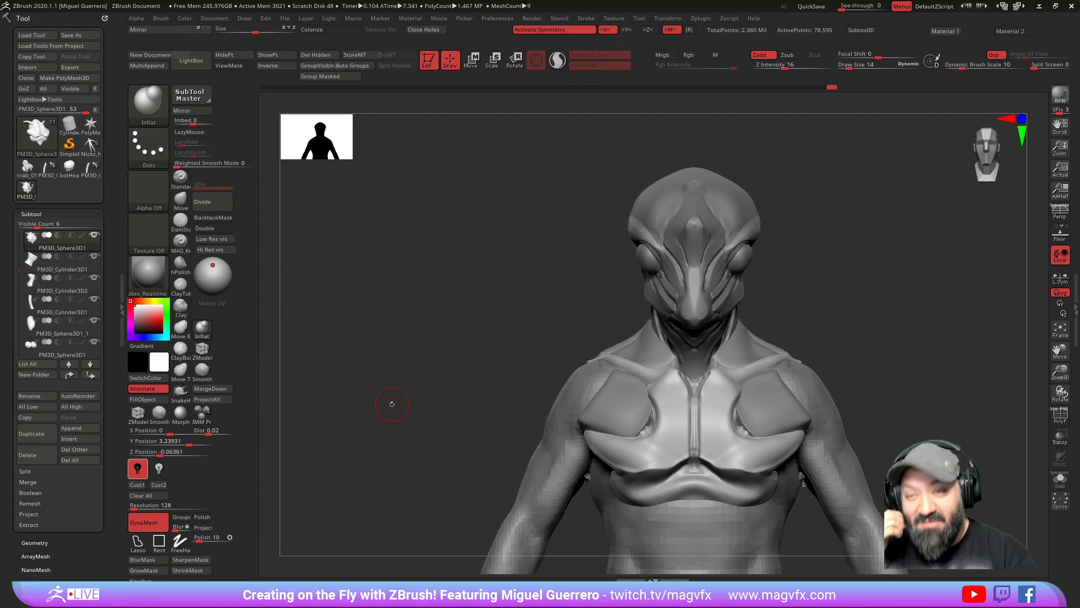
{"action": "mouse_move", "coordinate": [430, 430]}
{"action": "left_mouse_down"}
{"action": "mouse_move", "coordinate": [449, 429]}
{"action": "mouse_move", "coordinate": [424, 405]}
{"action": "mouse_move", "coordinate": [475, 395]}
{"action": "left_mouse_up"}
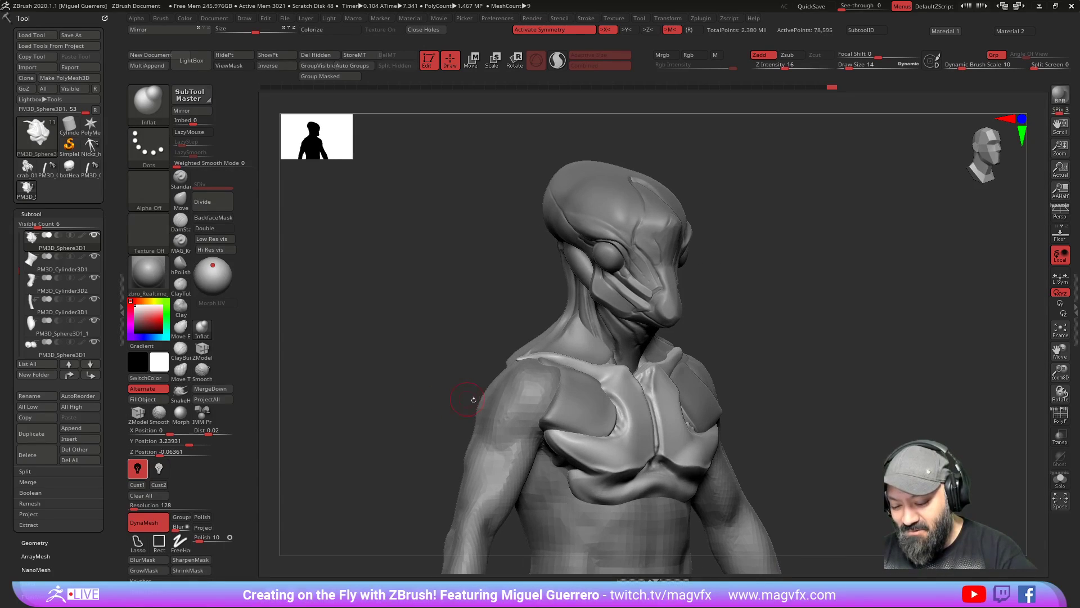
Step: Select the hidden sphere-pair subtool PM3D_Sphere3D1_2 and duplicate it
{"action": "left_click", "coordinate": [524, 403], "text": "alt"}
{"action": "left_click_drag", "start_coordinate": [410, 386], "coordinate": [405, 374]}
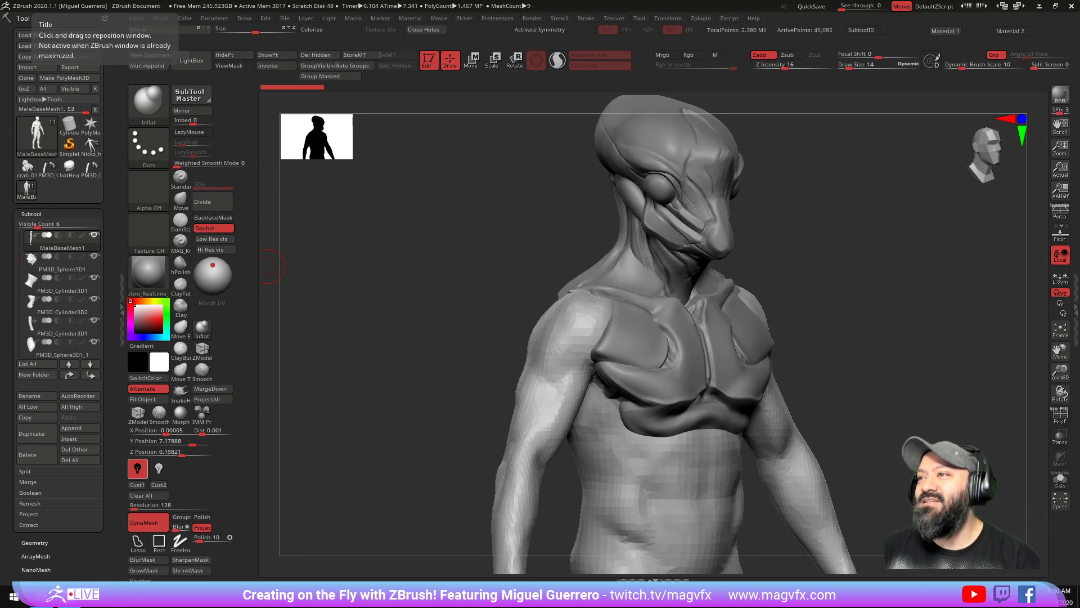
{"action": "left_click_drag", "start_coordinate": [378, 315], "coordinate": [380, 378]}
{"action": "left_click", "coordinate": [22, 307]}
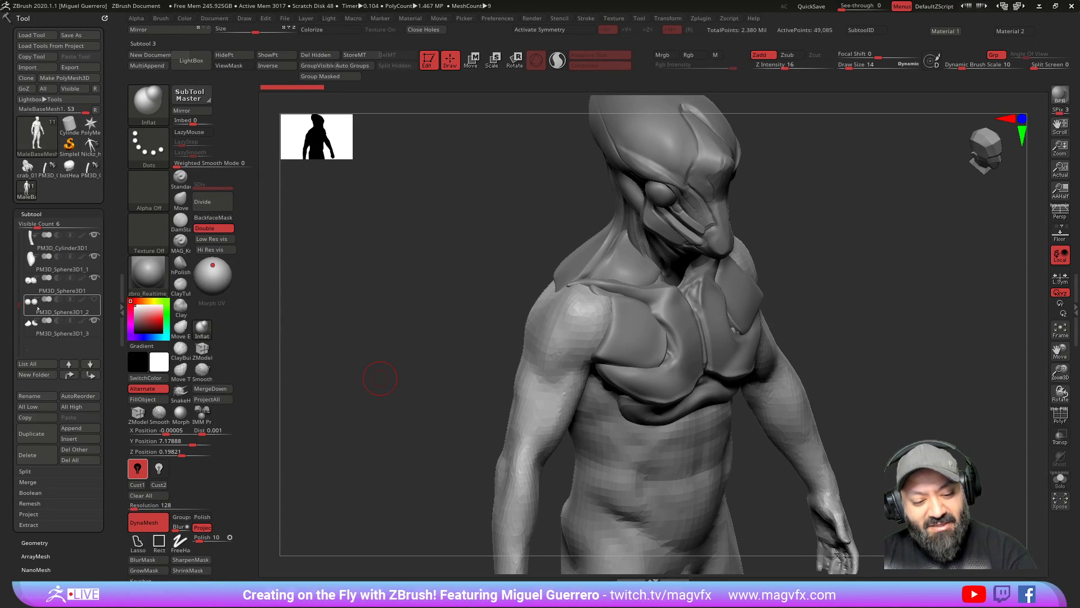
{"action": "left_click", "coordinate": [39, 311]}
{"action": "left_click_drag", "start_coordinate": [393, 379], "coordinate": [474, 398], "text": "shift"}
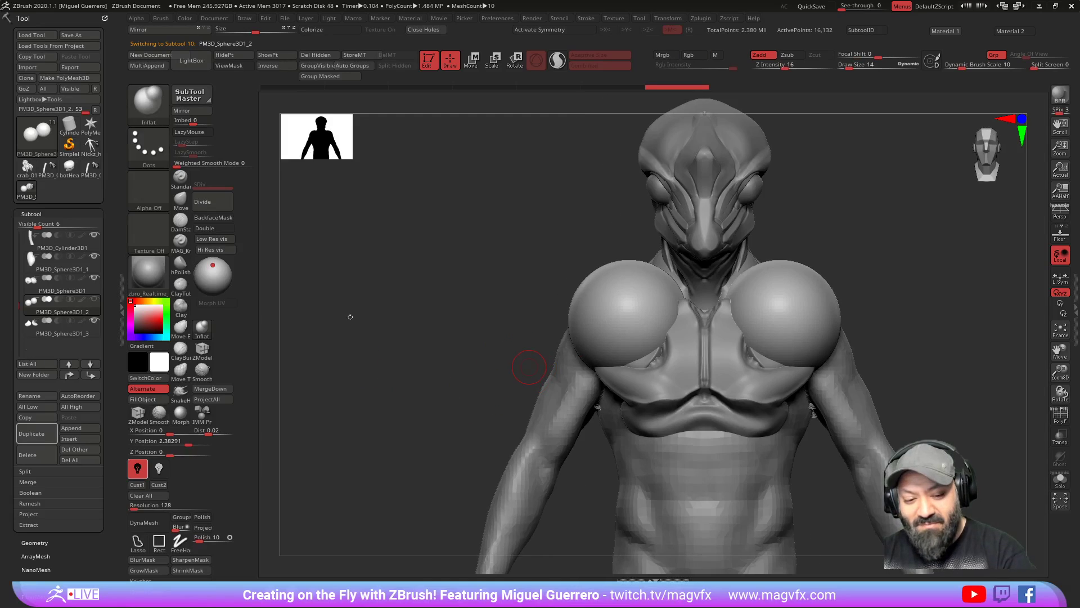
{"action": "left_click", "coordinate": [27, 457]}
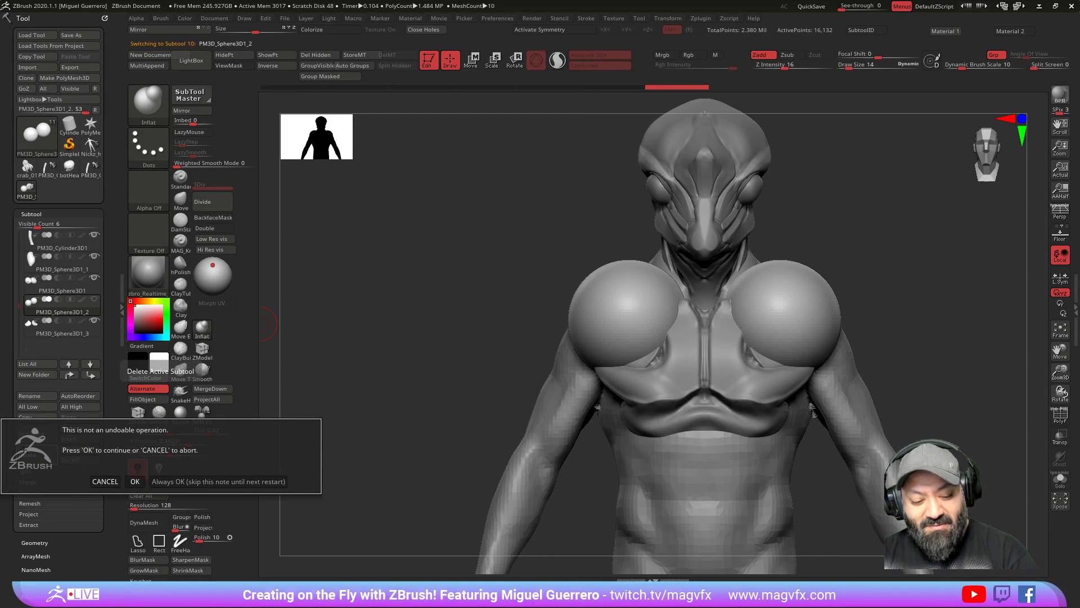
{"action": "left_click", "coordinate": [239, 486]}
{"action": "left_click", "coordinate": [32, 433]}
{"action": "mouse_move", "coordinate": [93, 325]}
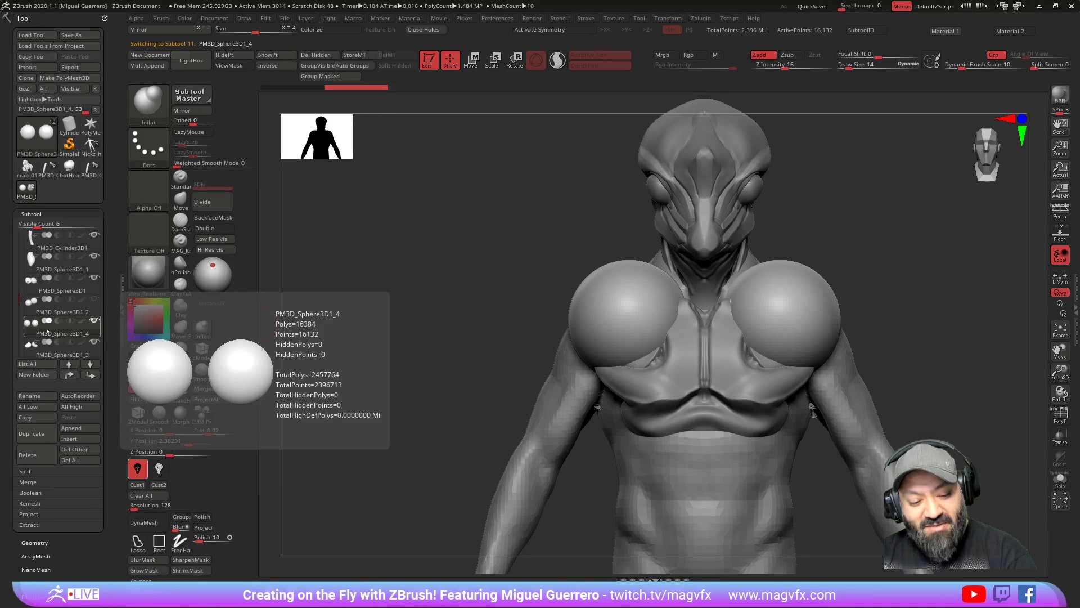
Step: Move the duplicated spheres backward from the chest onto the shoulders and turn on X symmetry
{"action": "key", "text": "w"}
{"action": "mouse_move", "coordinate": [349, 270]}
{"action": "left_mouse_down"}
{"action": "mouse_move", "coordinate": [433, 264]}
{"action": "mouse_move", "coordinate": [476, 229]}
{"action": "mouse_move", "coordinate": [551, 239]}
{"action": "left_mouse_up"}
{"action": "left_click_drag", "start_coordinate": [658, 319], "coordinate": [609, 320]}
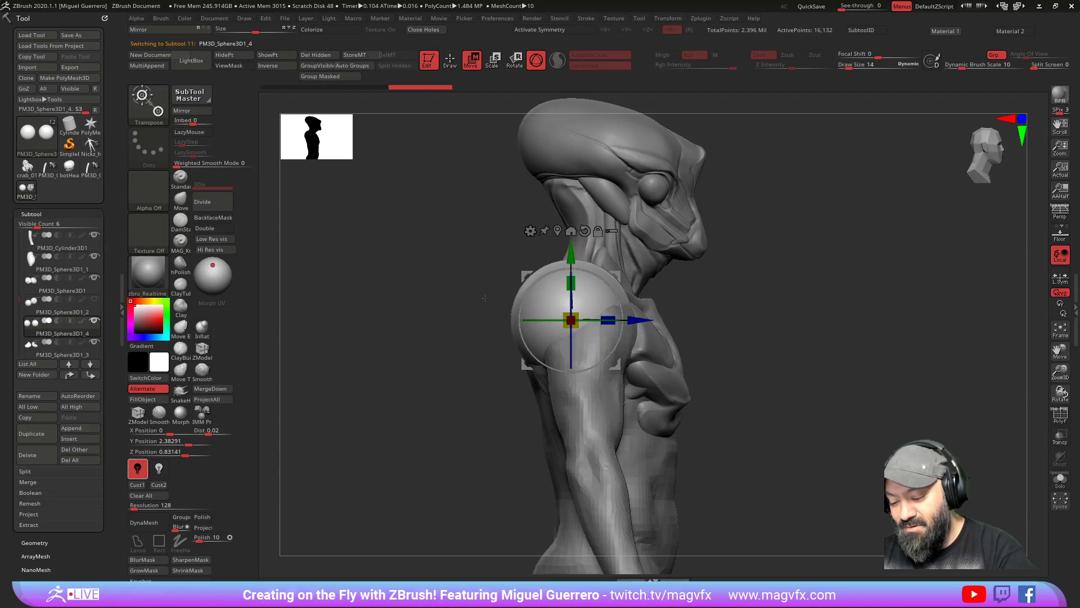
{"action": "left_click_drag", "start_coordinate": [799, 408], "coordinate": [754, 408], "text": "shift"}
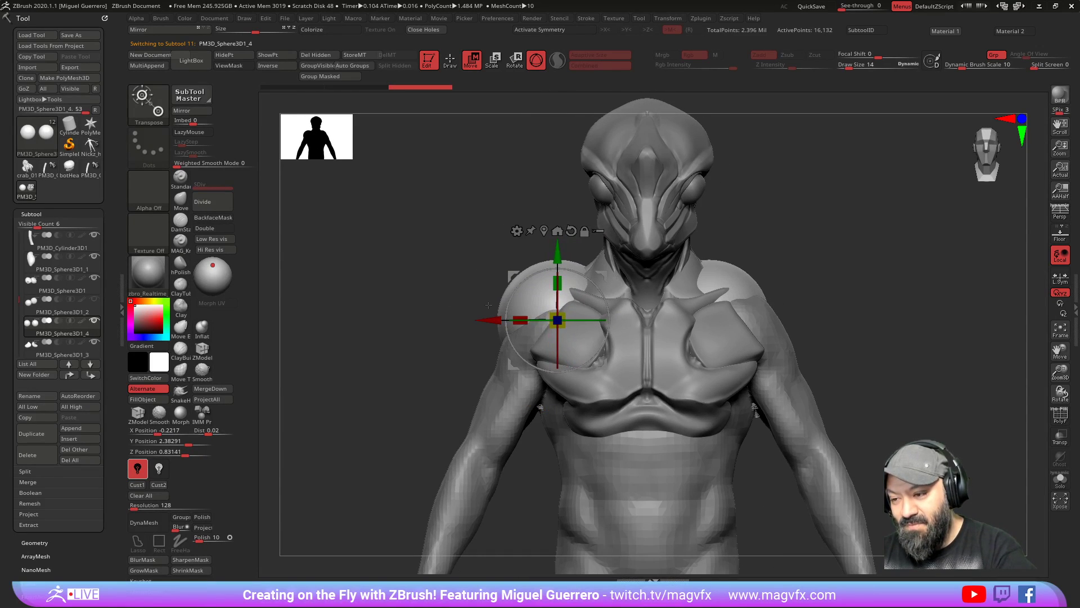
{"action": "key", "text": "x"}
{"action": "key", "text": "ctrl+z"}
{"action": "left_click_drag", "start_coordinate": [502, 320], "coordinate": [500, 320]}
{"action": "key", "text": "q"}
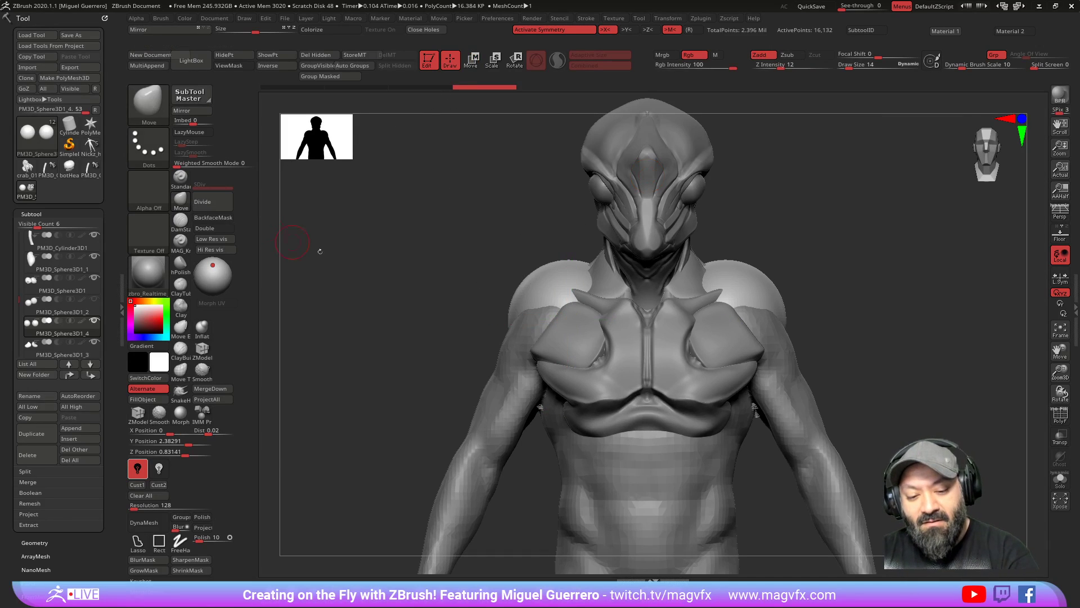
Step: Pull the shoulder spheres up over the deltoids with the Move brush at a draw size of 90
{"action": "key", "text": "bracketright"}
{"action": "key", "text": "bracketright"}
{"action": "key", "text": "bracketright"}
{"action": "key", "text": "bracketright"}
{"action": "key", "text": "bracketright"}
{"action": "key", "text": "bracketright"}
{"action": "key", "text": "bracketright"}
{"action": "key", "text": "bracketright"}
{"action": "mouse_move", "coordinate": [516, 321]}
{"action": "left_mouse_down"}
{"action": "mouse_move", "coordinate": [481, 380]}
{"action": "mouse_move", "coordinate": [524, 282]}
{"action": "left_mouse_up"}
{"action": "mouse_move", "coordinate": [509, 315]}
{"action": "left_mouse_down"}
{"action": "mouse_move", "coordinate": [536, 271]}
{"action": "mouse_move", "coordinate": [491, 358]}
{"action": "mouse_move", "coordinate": [507, 332]}
{"action": "mouse_move", "coordinate": [579, 305]}
{"action": "left_mouse_up"}
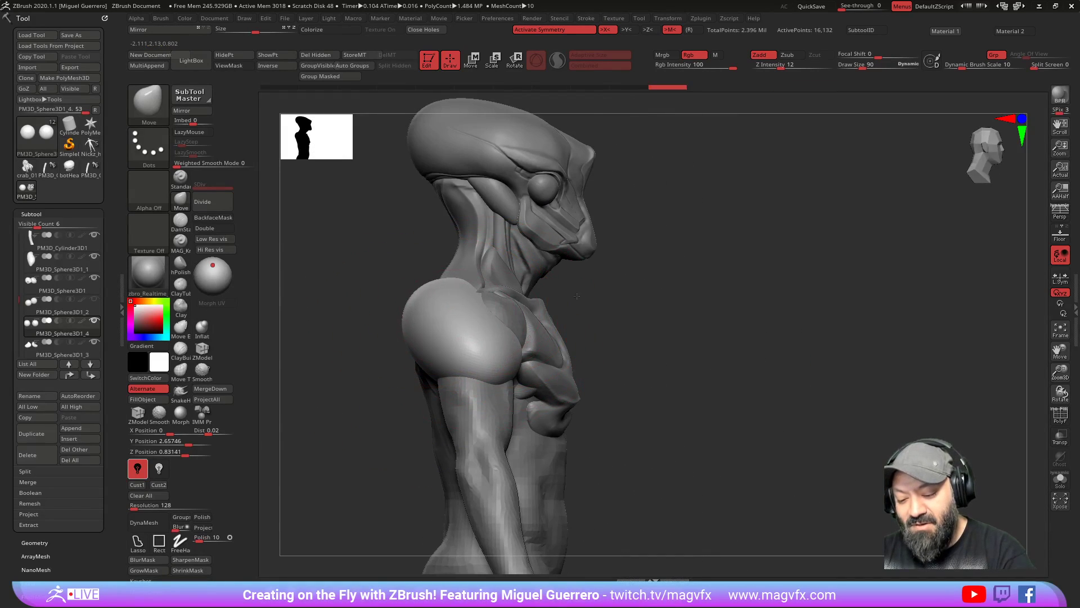
Step: Push in the sides, tops and lower edges of the shoulder spheres with the Move brush to follow the deltoids
{"action": "left_click_drag", "start_coordinate": [423, 289], "coordinate": [447, 301]}
{"action": "mouse_move", "coordinate": [419, 316]}
{"action": "left_mouse_down"}
{"action": "mouse_move", "coordinate": [450, 316]}
{"action": "mouse_move", "coordinate": [448, 332]}
{"action": "mouse_move", "coordinate": [455, 315]}
{"action": "left_mouse_up"}
{"action": "left_click_drag", "start_coordinate": [378, 309], "coordinate": [317, 318]}
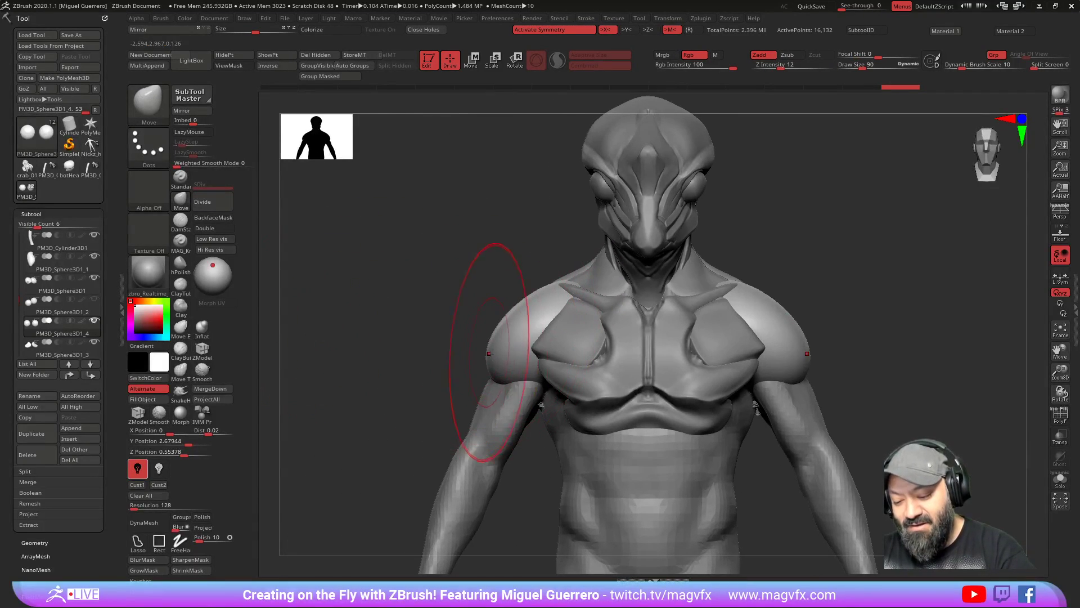
{"action": "left_click_drag", "start_coordinate": [488, 379], "coordinate": [494, 373]}
{"action": "mouse_move", "coordinate": [524, 300]}
{"action": "left_mouse_down"}
{"action": "mouse_move", "coordinate": [531, 307]}
{"action": "mouse_move", "coordinate": [567, 291]}
{"action": "mouse_move", "coordinate": [536, 295]}
{"action": "mouse_move", "coordinate": [575, 287]}
{"action": "mouse_move", "coordinate": [521, 310]}
{"action": "mouse_move", "coordinate": [446, 310]}
{"action": "left_mouse_up"}
{"action": "left_click_drag", "start_coordinate": [518, 338], "coordinate": [535, 301]}
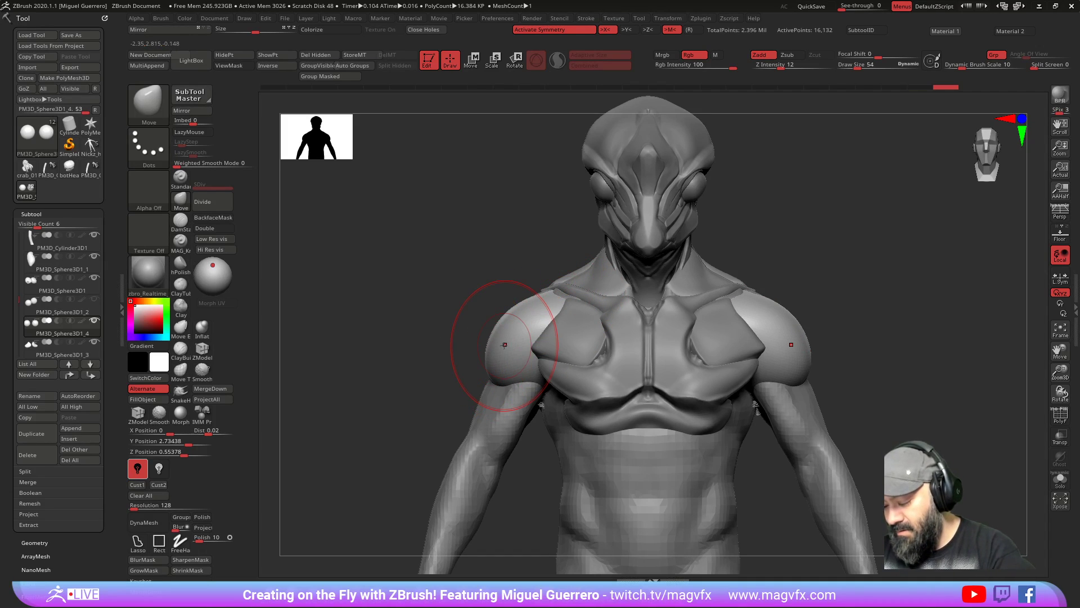
{"action": "left_click", "coordinate": [686, 480], "text": "alt"}
{"action": "left_click", "coordinate": [1061, 480]}
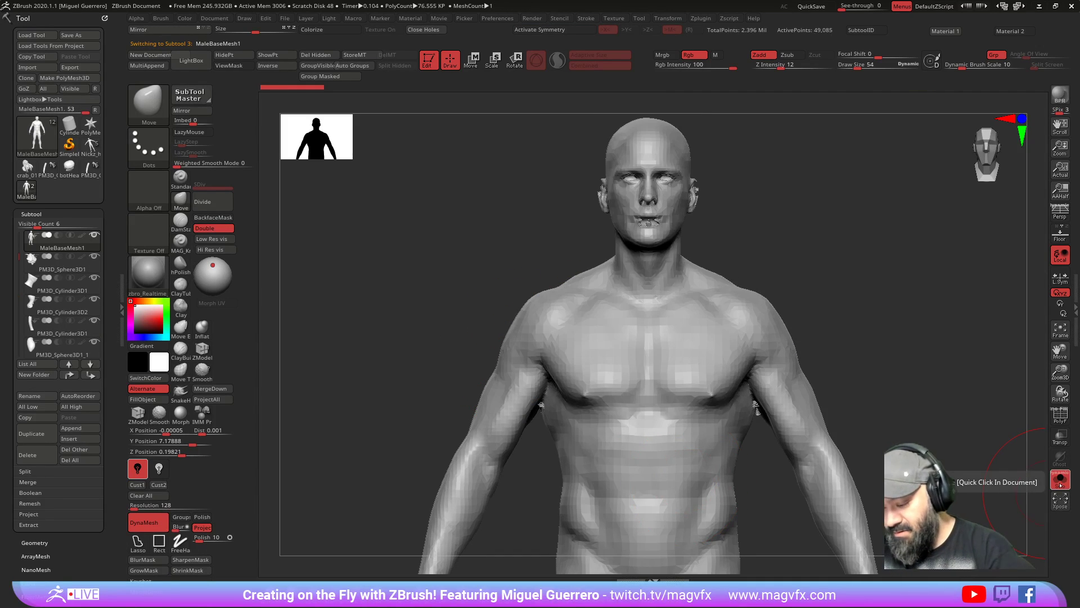
{"action": "left_click", "coordinate": [1060, 500]}
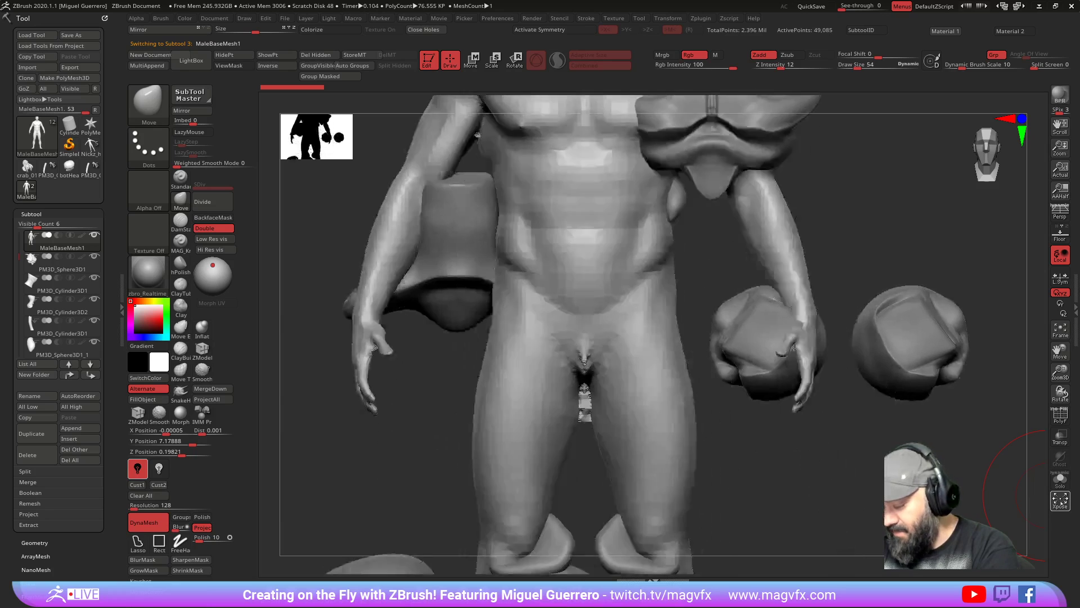
{"action": "left_click", "coordinate": [1060, 500]}
Step: Turn on transparency, select the shoulder sphere subtool and show the other subtools in Ghost mode
{"action": "left_click", "coordinate": [1060, 436]}
{"action": "left_click", "coordinate": [1060, 459]}
{"action": "left_click", "coordinate": [1060, 459]}
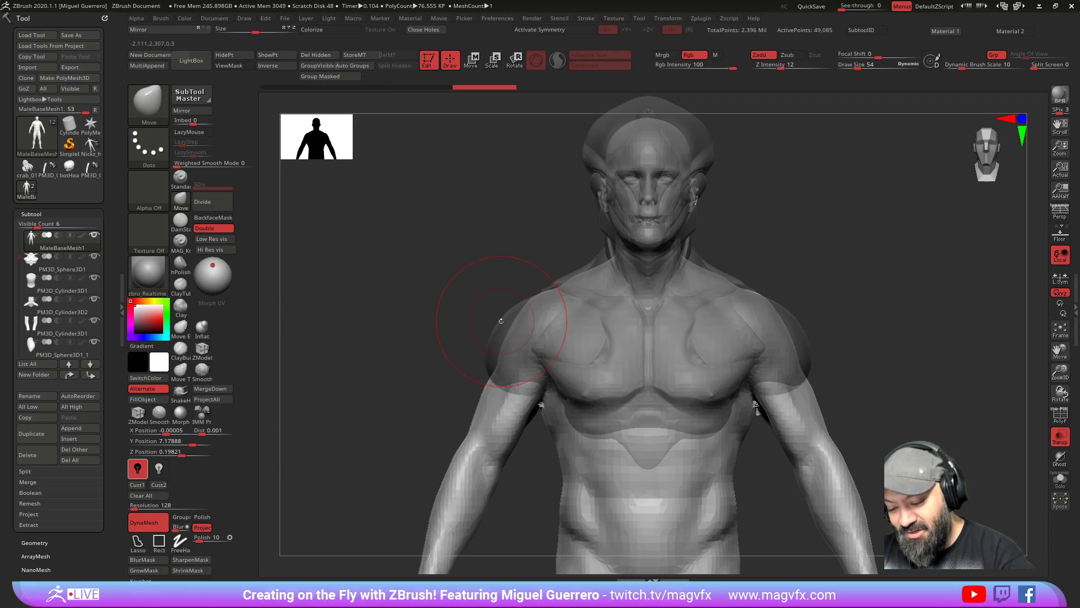
{"action": "left_click", "coordinate": [523, 307], "text": "alt"}
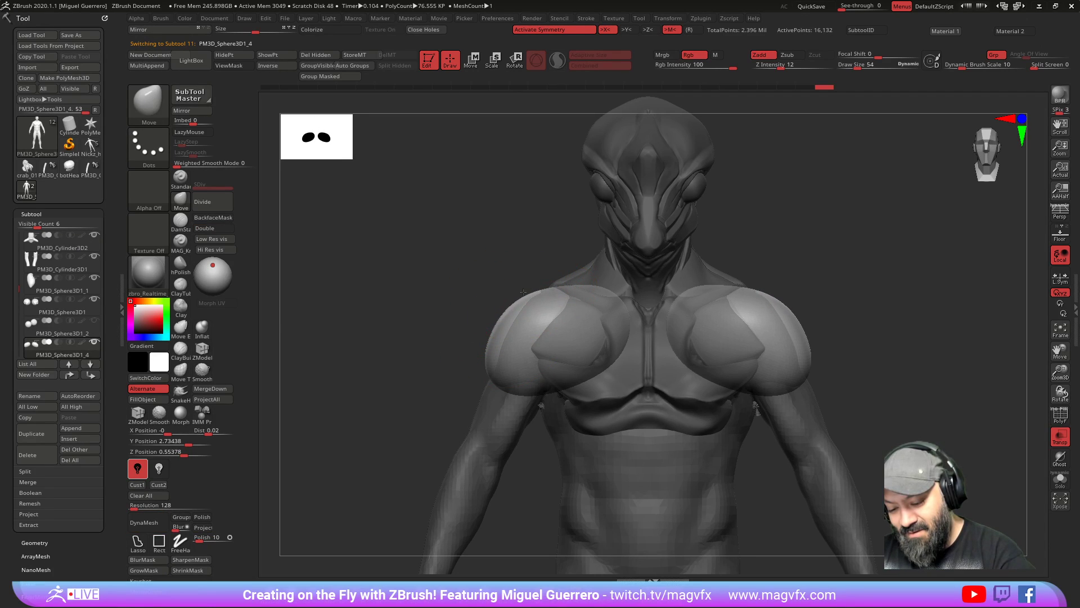
{"action": "left_click", "coordinate": [1060, 460]}
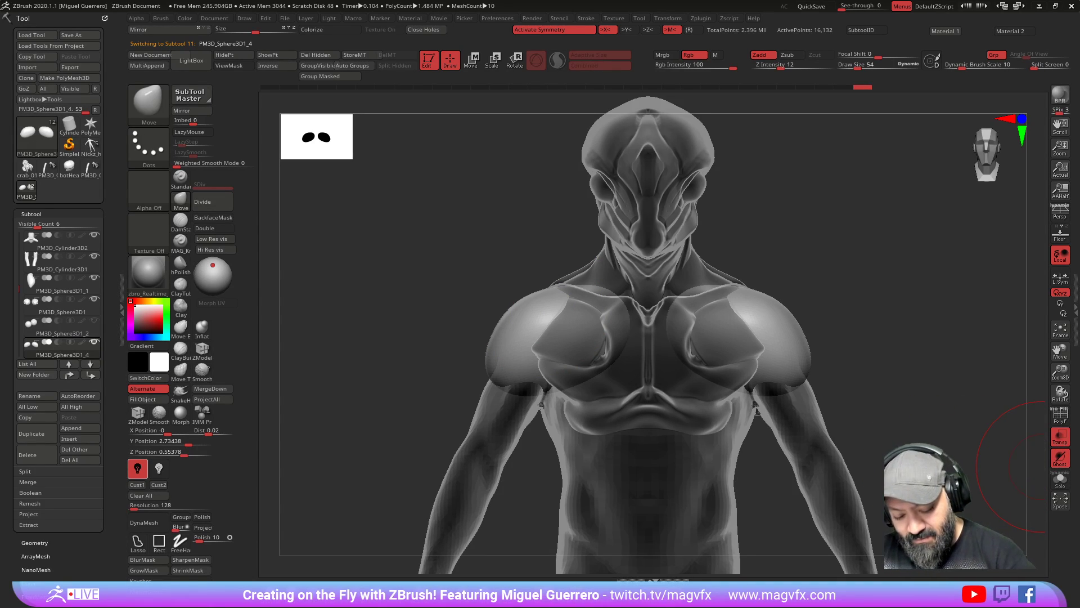
Step: Change the material to MAG_Red, trying gw_maya_blinn on the way
{"action": "left_click", "coordinate": [356, 591]}
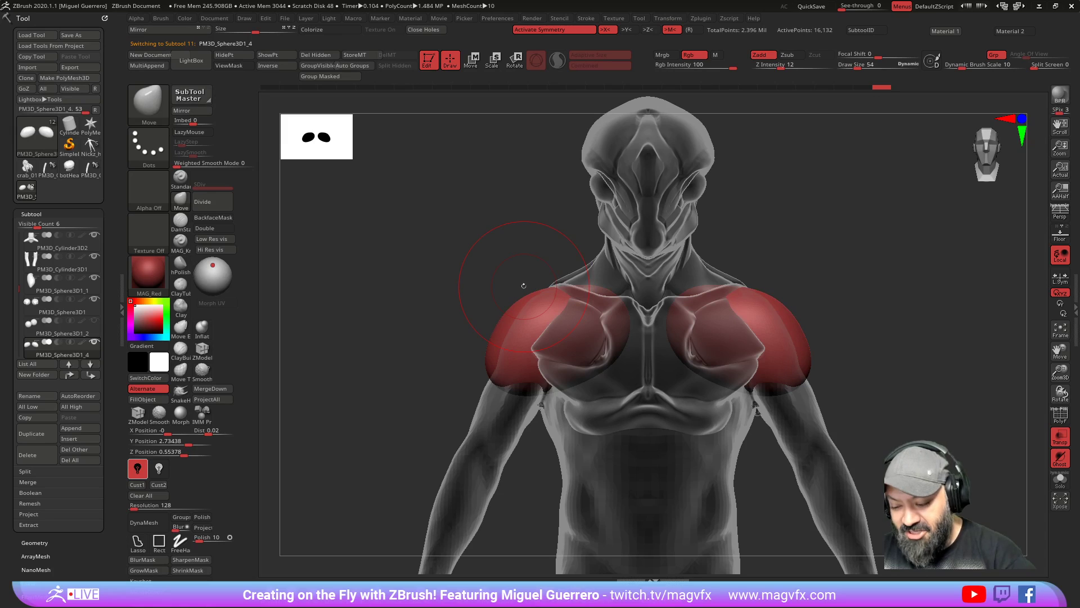
{"action": "left_click", "coordinate": [304, 591]}
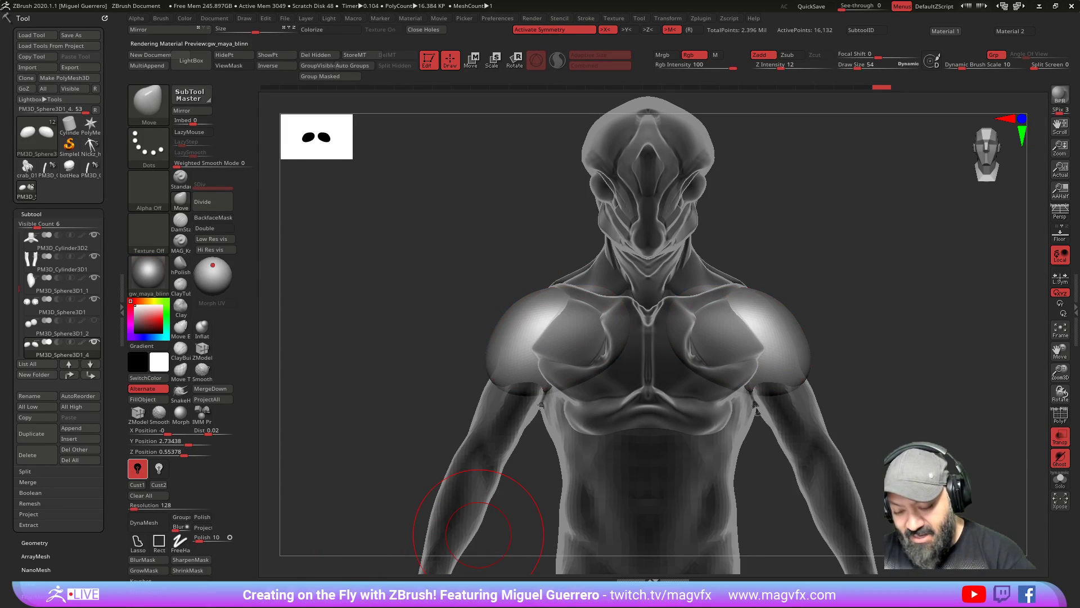
{"action": "right_click_drag", "start_coordinate": [508, 308], "coordinate": [554, 352], "text": "ctrl"}
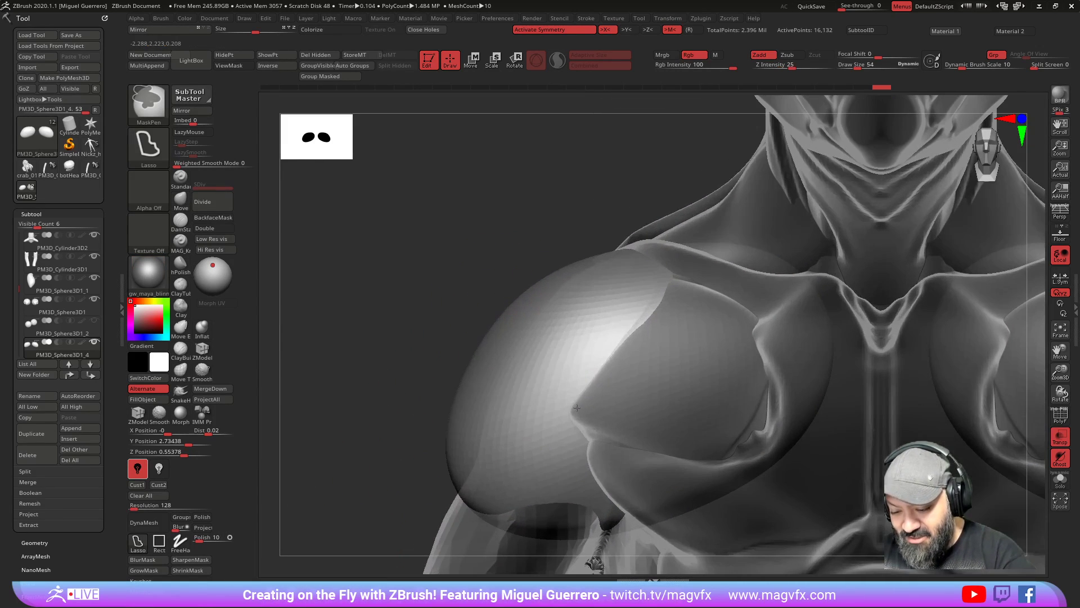
{"action": "mouse_move", "coordinate": [502, 350]}
{"action": "right_mouse_down", "text": "ctrl"}
{"action": "mouse_move", "coordinate": [441, 330]}
{"action": "mouse_move", "coordinate": [470, 278]}
{"action": "right_mouse_up", "text": "ctrl"}
{"action": "left_click", "coordinate": [370, 590]}
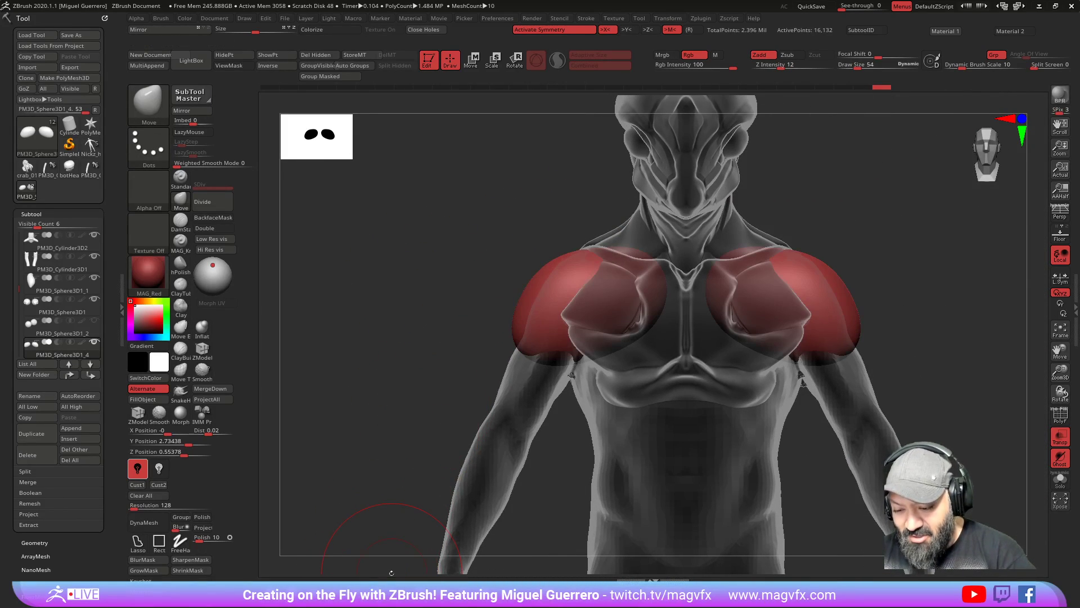
Step: Slim and reshape the shoulder forms with the Move brush at draw size 54 to fit the ghosted arms and chest plate
{"action": "mouse_move", "coordinate": [518, 321]}
{"action": "left_mouse_down"}
{"action": "mouse_move", "coordinate": [525, 315]}
{"action": "mouse_move", "coordinate": [519, 349]}
{"action": "mouse_move", "coordinate": [531, 354]}
{"action": "left_mouse_up"}
{"action": "key", "text": "ctrl+z"}
{"action": "key", "text": "ctrl+z"}
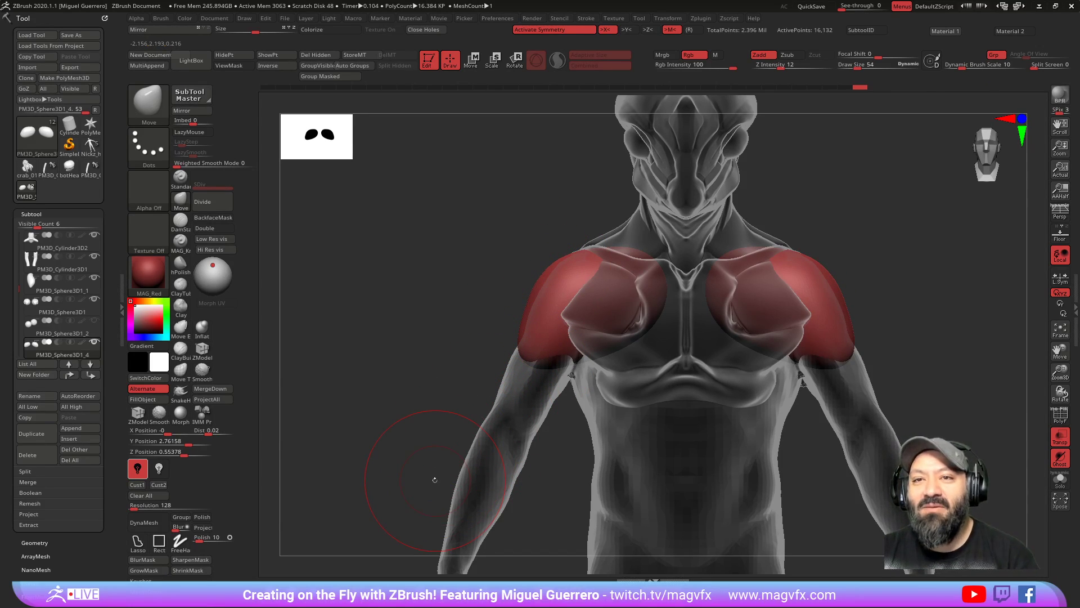
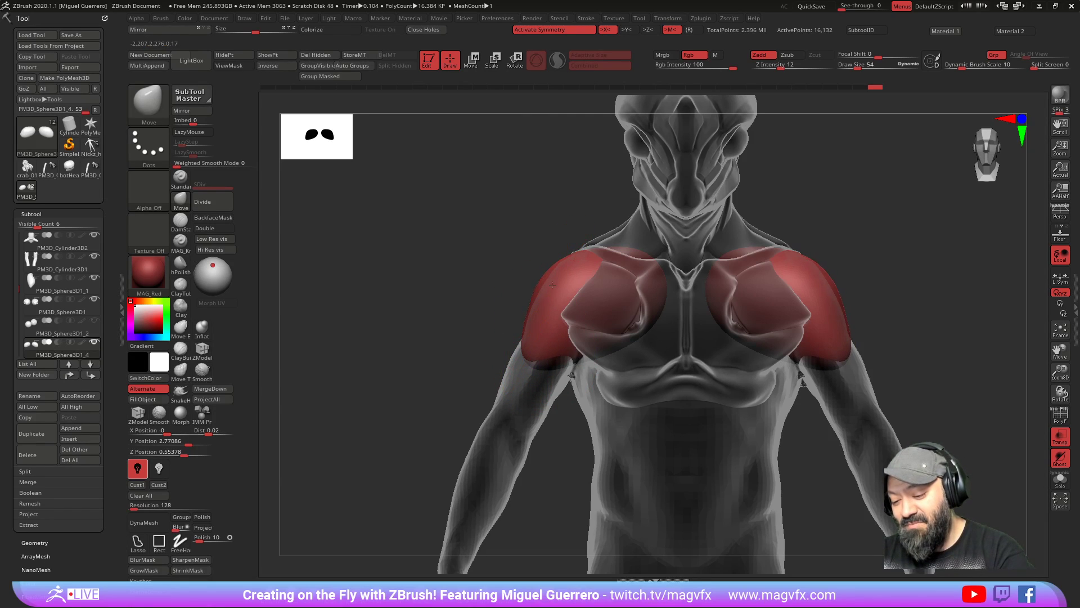
{"action": "left_click_drag", "start_coordinate": [444, 243], "coordinate": [429, 298]}
{"action": "mouse_move", "coordinate": [526, 291]}
{"action": "left_mouse_down"}
{"action": "mouse_move", "coordinate": [505, 310]}
{"action": "mouse_move", "coordinate": [504, 280]}
{"action": "left_mouse_up"}
{"action": "left_click_drag", "start_coordinate": [523, 340], "coordinate": [515, 342]}
{"action": "left_click_drag", "start_coordinate": [633, 360], "coordinate": [569, 335]}
{"action": "left_click_drag", "start_coordinate": [551, 284], "coordinate": [547, 294]}
{"action": "left_click_drag", "start_coordinate": [474, 298], "coordinate": [495, 285]}
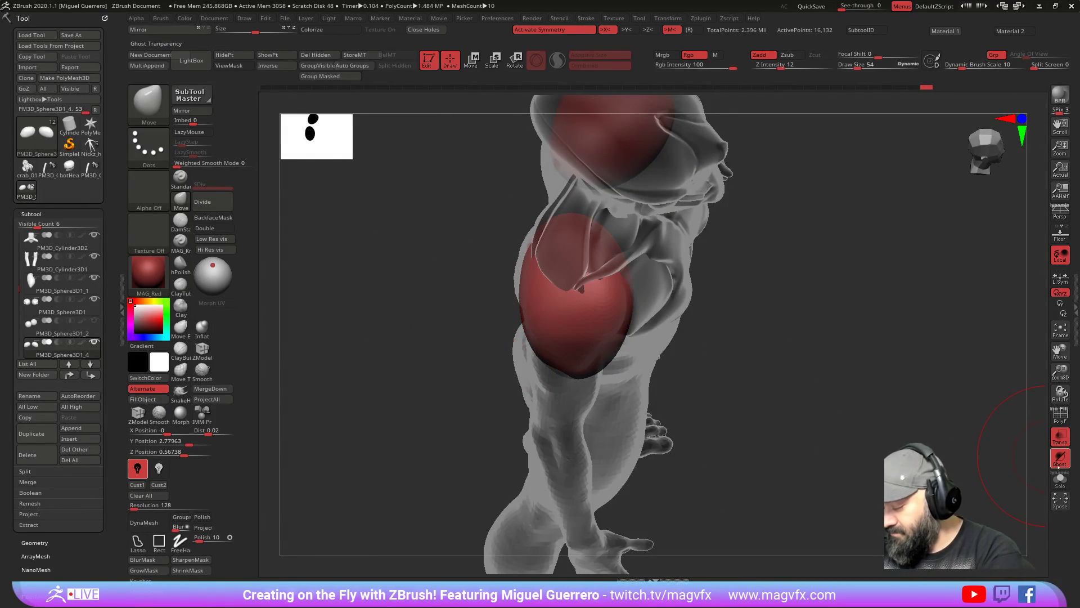
Step: Turn off transparency and convert the shoulder subtool to DynaMesh at resolution 128
{"action": "left_click", "coordinate": [1060, 436]}
{"action": "left_click_drag", "start_coordinate": [529, 377], "coordinate": [505, 376]}
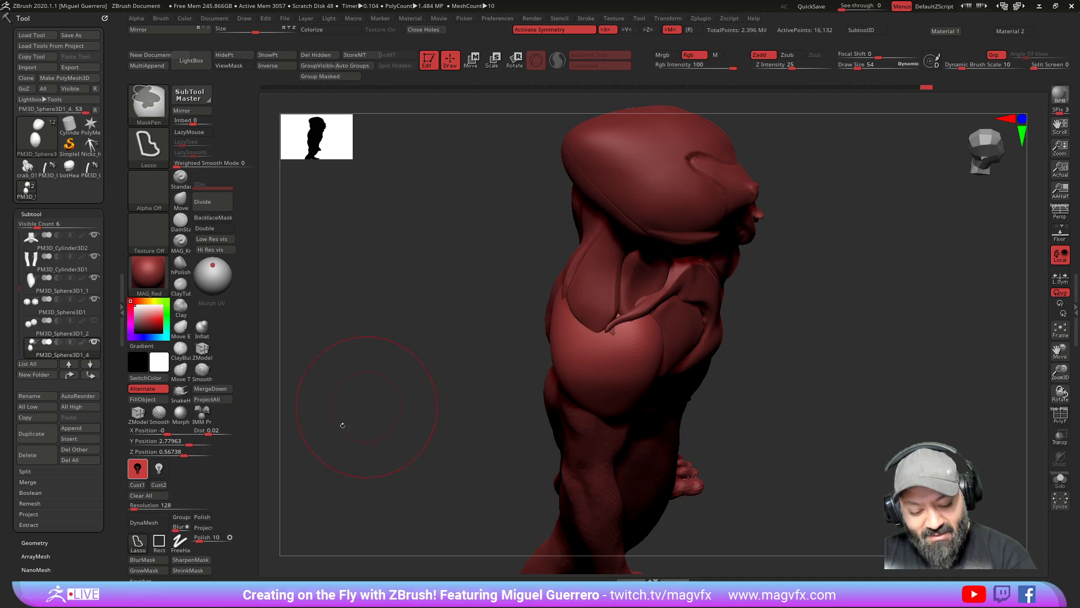
{"action": "left_click", "coordinate": [148, 522]}
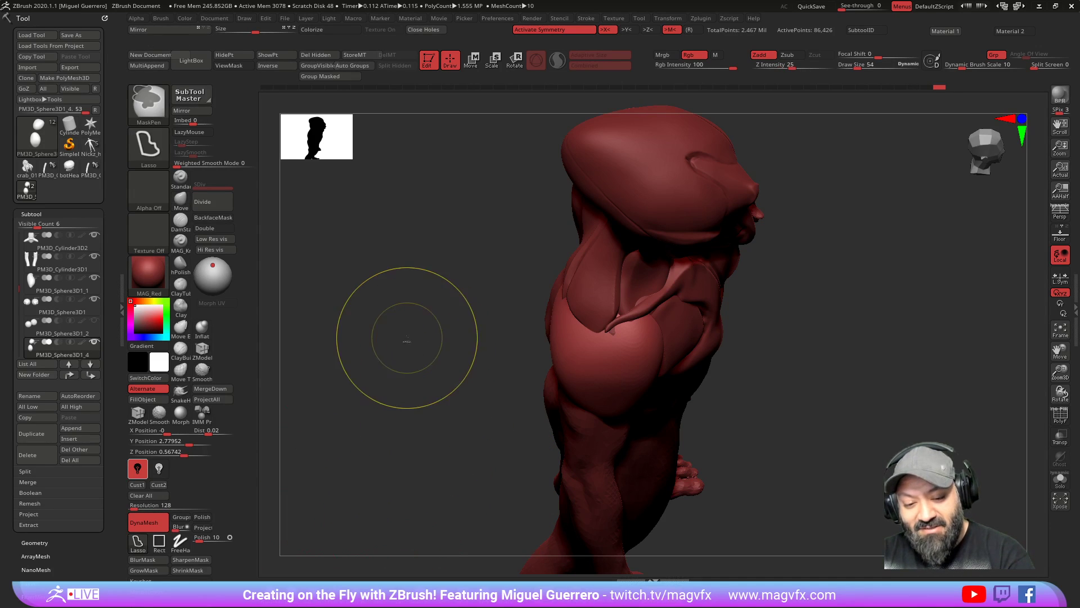
Step: Try to carve a crease along the upper edge of the shoulder form with the DamStandard brush at draw sizes 26 and 14
{"action": "left_click", "coordinate": [180, 221]}
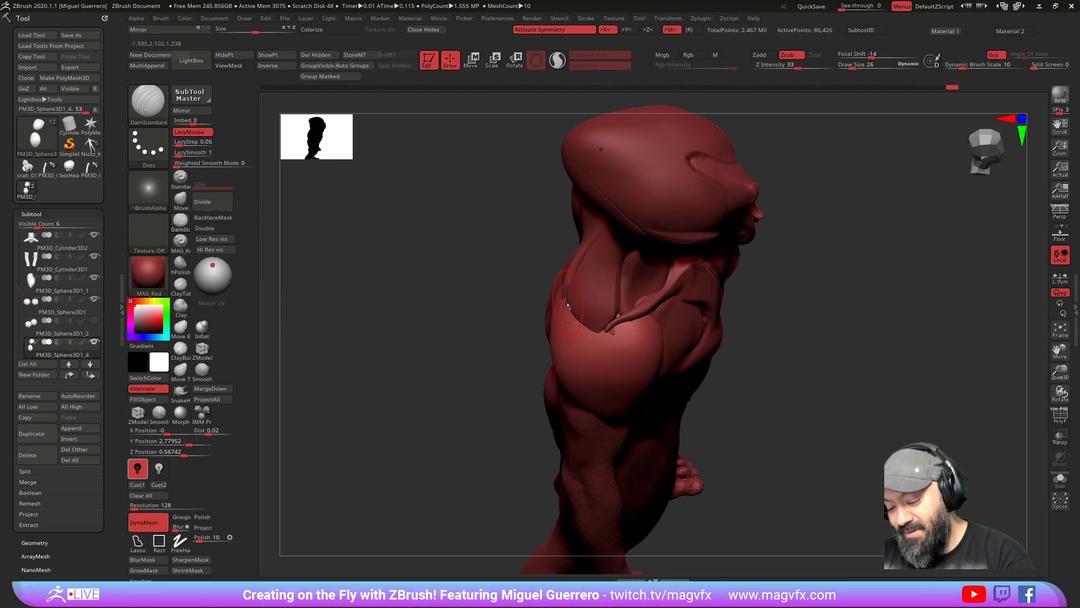
{"action": "mouse_move", "coordinate": [593, 339]}
{"action": "left_mouse_down"}
{"action": "mouse_move", "coordinate": [585, 332]}
{"action": "mouse_move", "coordinate": [614, 337]}
{"action": "mouse_move", "coordinate": [591, 339]}
{"action": "mouse_move", "coordinate": [634, 323]}
{"action": "left_mouse_up"}
{"action": "key", "text": "ctrl+z"}
{"action": "key", "text": "ctrl+z"}
{"action": "key", "text": "ctrl+z"}
{"action": "key", "text": "ctrl+z"}
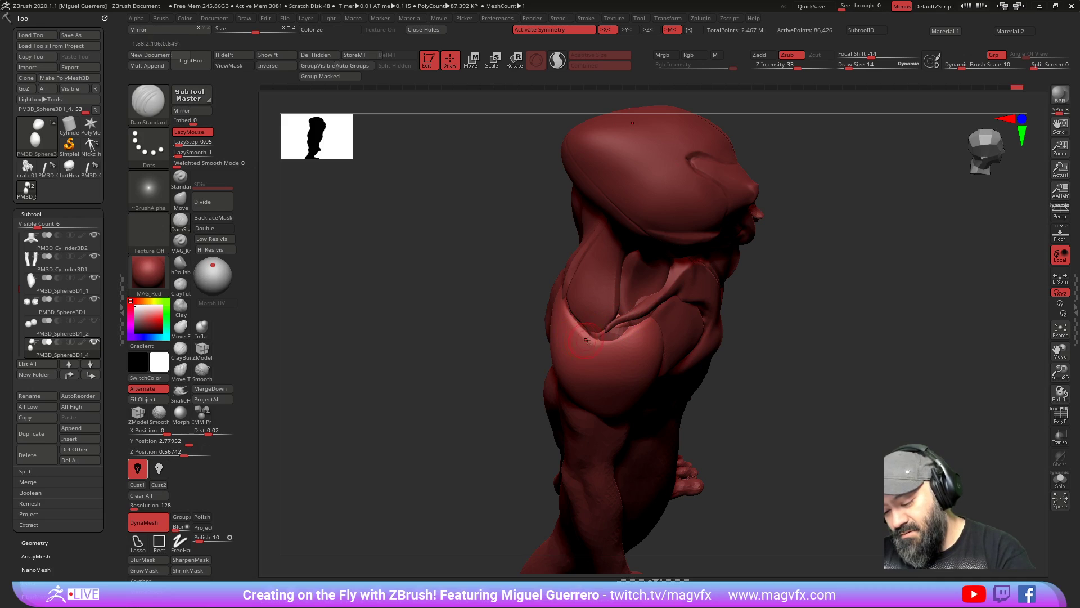
{"action": "left_click_drag", "start_coordinate": [486, 299], "coordinate": [605, 339]}
{"action": "mouse_move", "coordinate": [391, 265]}
{"action": "left_mouse_down"}
{"action": "mouse_move", "coordinate": [387, 227]}
{"action": "mouse_move", "coordinate": [402, 329]}
{"action": "mouse_move", "coordinate": [430, 304]}
{"action": "mouse_move", "coordinate": [389, 302]}
{"action": "left_mouse_up"}
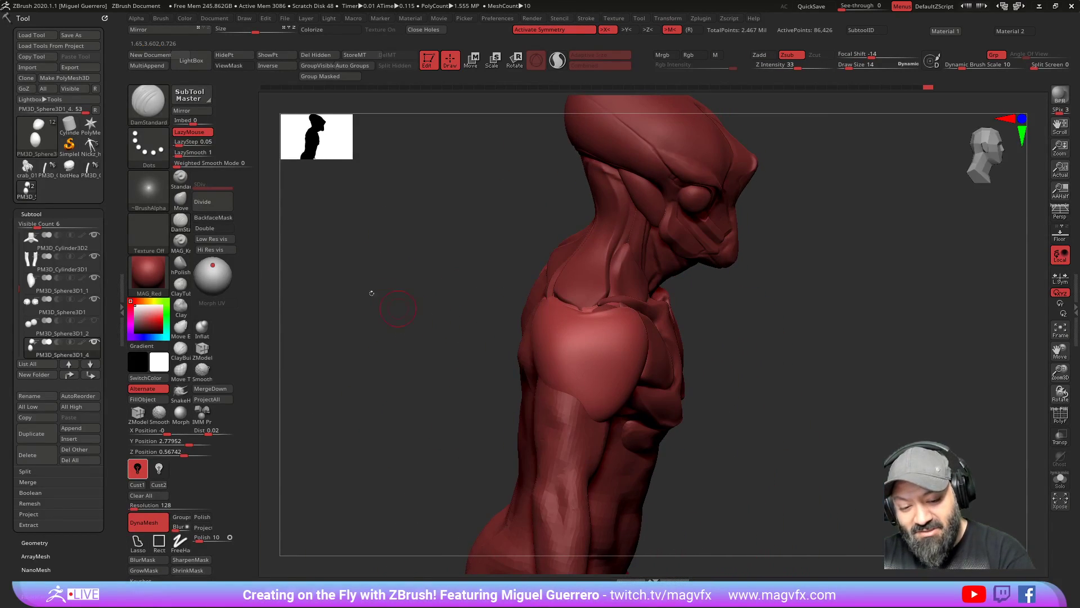
Step: Reshape the rounded top and front of the shoulder forms with the Move brush at draw size 42
{"action": "left_click", "coordinate": [180, 201]}
{"action": "left_click_drag", "start_coordinate": [619, 270], "coordinate": [631, 354]}
{"action": "left_click_drag", "start_coordinate": [529, 327], "coordinate": [524, 327]}
{"action": "left_click_drag", "start_coordinate": [501, 332], "coordinate": [428, 348]}
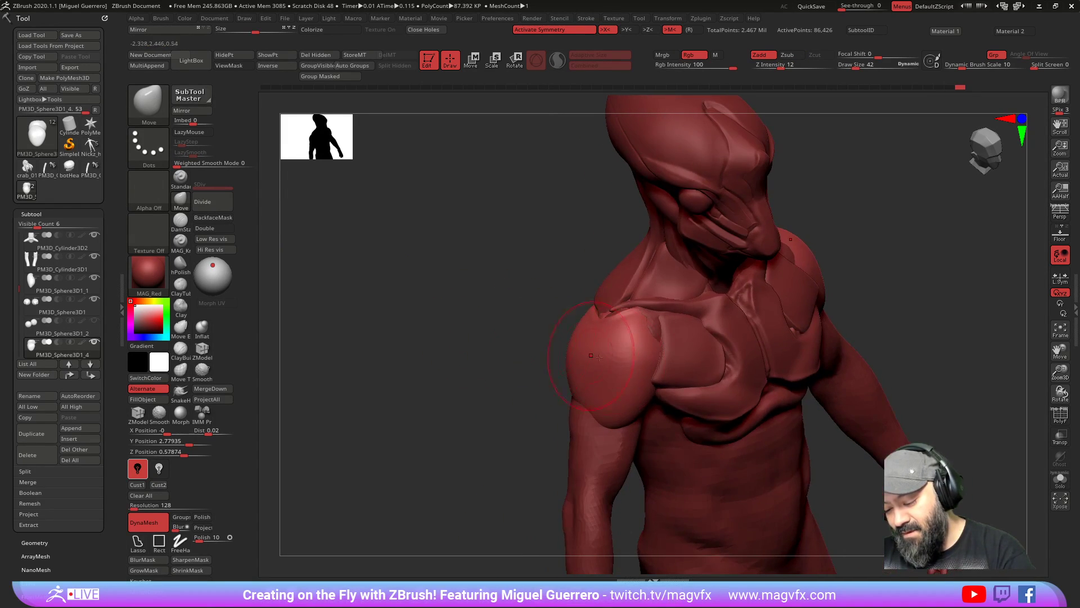
{"action": "mouse_move", "coordinate": [614, 329]}
{"action": "left_mouse_down"}
{"action": "mouse_move", "coordinate": [608, 337]}
{"action": "mouse_move", "coordinate": [617, 326]}
{"action": "left_mouse_up"}
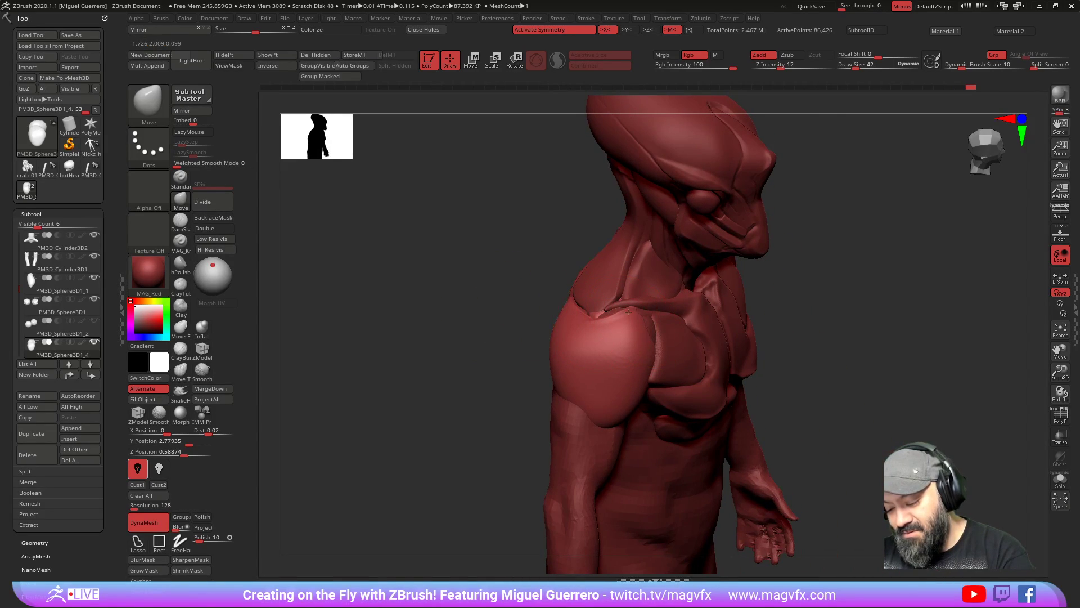
{"action": "mouse_move", "coordinate": [523, 360]}
{"action": "left_mouse_down"}
{"action": "mouse_move", "coordinate": [507, 371]}
{"action": "mouse_move", "coordinate": [566, 338]}
{"action": "left_mouse_up"}
Step: Check the shoulder against the MaleBaseMesh1 subtool, reselect the shoulder form and adjust its lower tip over the upper arm with the Move brush
{"action": "left_click_drag", "start_coordinate": [337, 360], "coordinate": [609, 322]}
{"action": "left_click", "coordinate": [608, 322], "text": "alt"}
{"action": "mouse_move", "coordinate": [349, 315]}
{"action": "left_mouse_down"}
{"action": "mouse_move", "coordinate": [393, 313]}
{"action": "mouse_move", "coordinate": [426, 294]}
{"action": "left_mouse_up"}
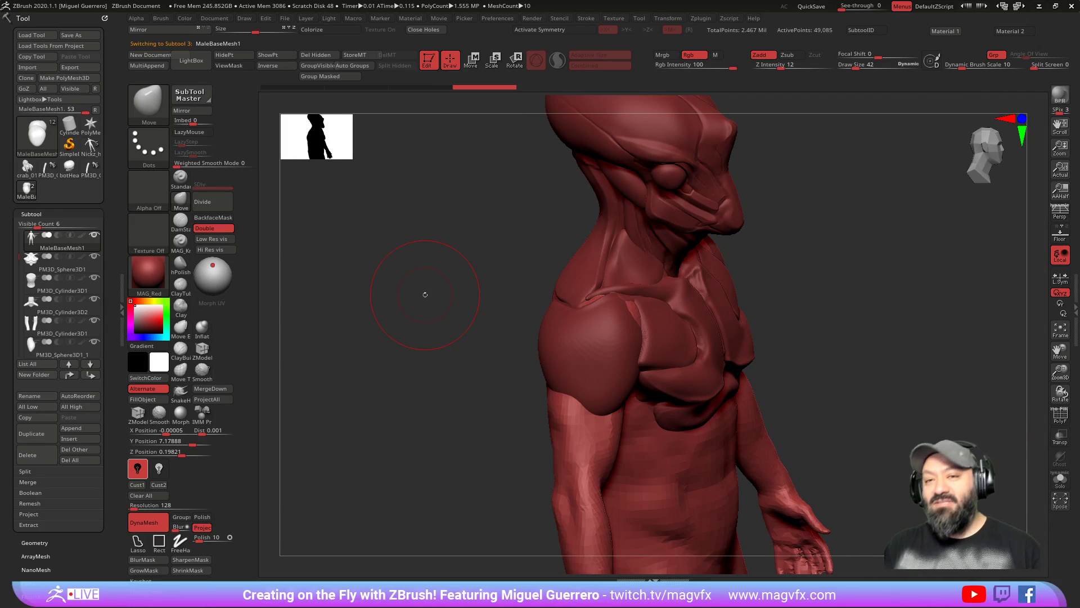
{"action": "left_click_drag", "start_coordinate": [426, 383], "coordinate": [450, 387]}
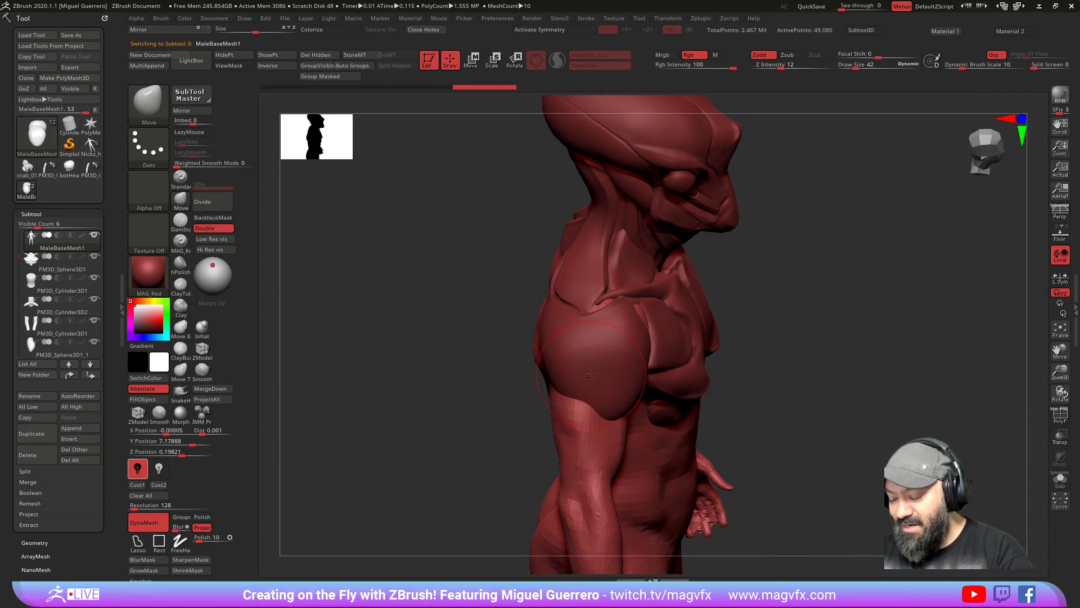
{"action": "left_click_drag", "start_coordinate": [529, 389], "coordinate": [474, 366]}
{"action": "left_click", "coordinate": [620, 408], "text": "alt"}
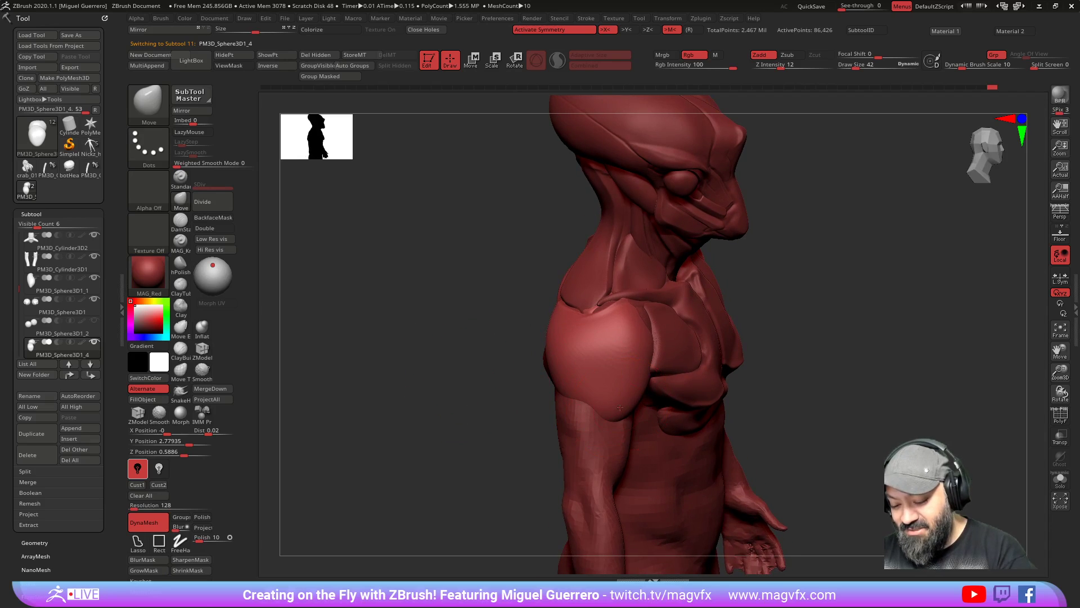
{"action": "left_click_drag", "start_coordinate": [621, 414], "coordinate": [609, 417]}
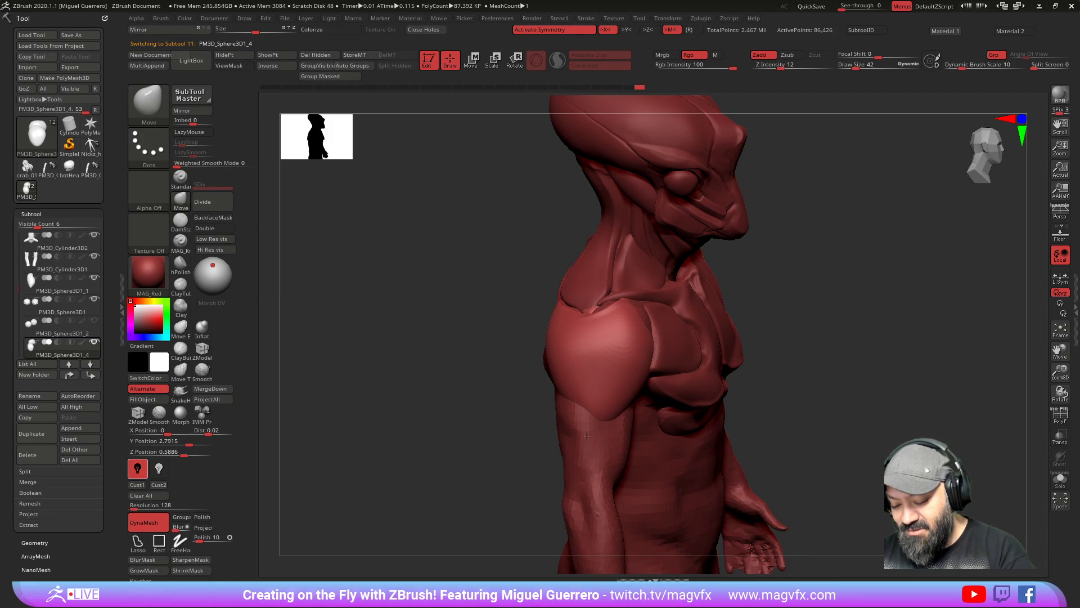
{"action": "left_click_drag", "start_coordinate": [540, 389], "coordinate": [351, 336]}
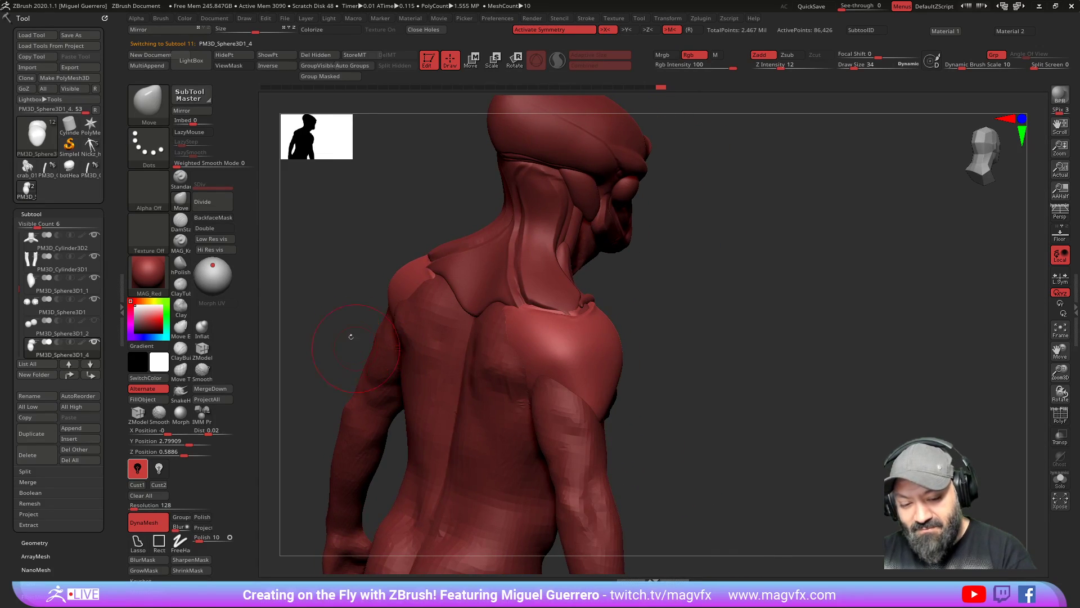
Step: Carve along the lower front edge of the shoulder form with the DamStandard brush at draw size 18
{"action": "left_click", "coordinate": [181, 221]}
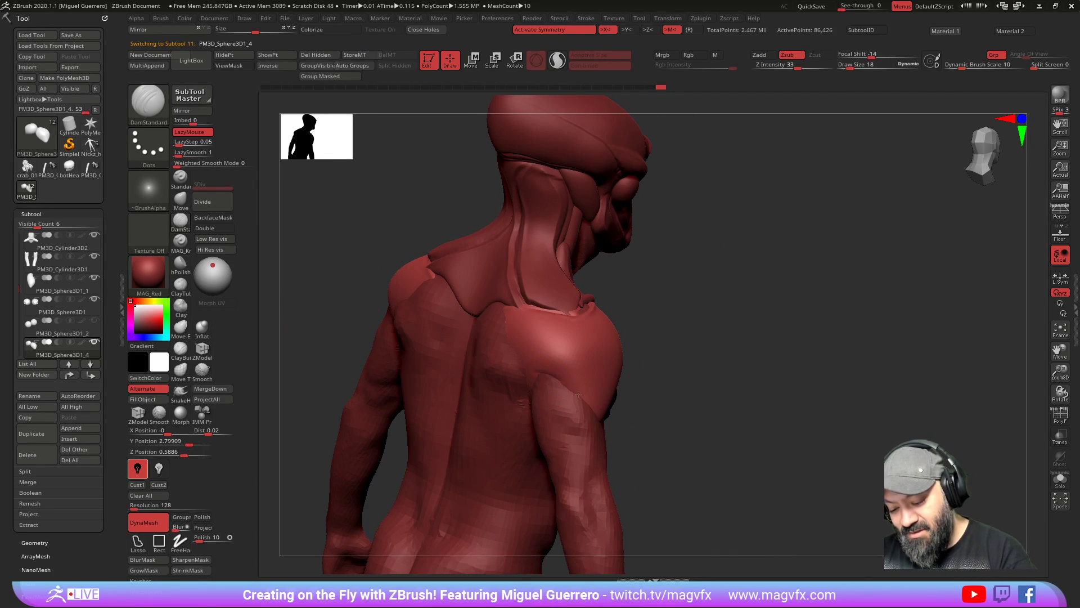
{"action": "mouse_move", "coordinate": [588, 402]}
{"action": "right_mouse_down"}
{"action": "mouse_move", "coordinate": [630, 397]}
{"action": "mouse_move", "coordinate": [579, 414]}
{"action": "mouse_move", "coordinate": [550, 379]}
{"action": "right_mouse_up"}
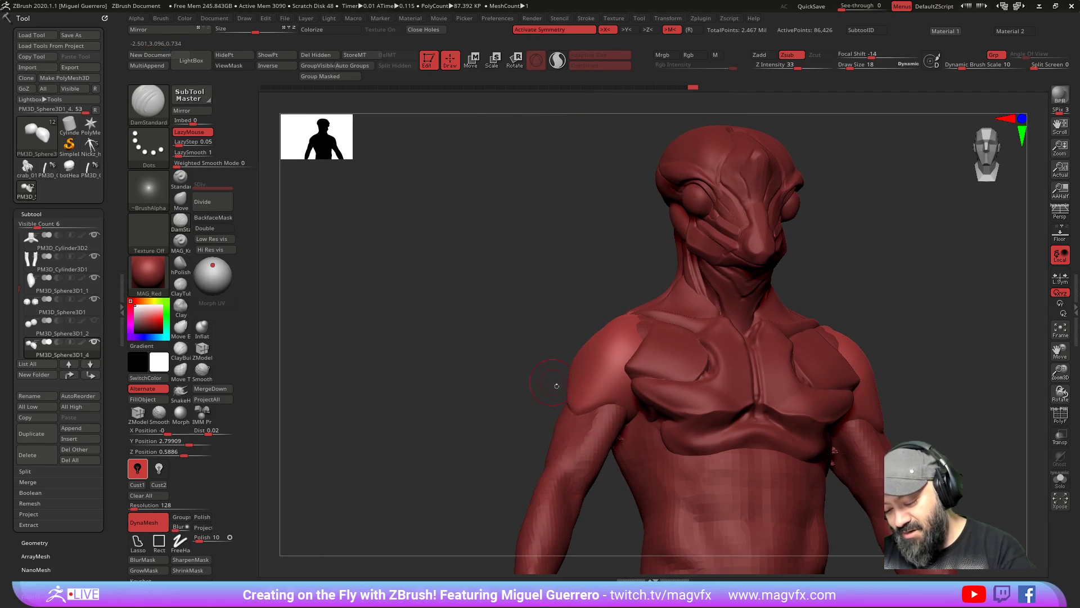
{"action": "left_click_drag", "start_coordinate": [606, 404], "coordinate": [630, 387]}
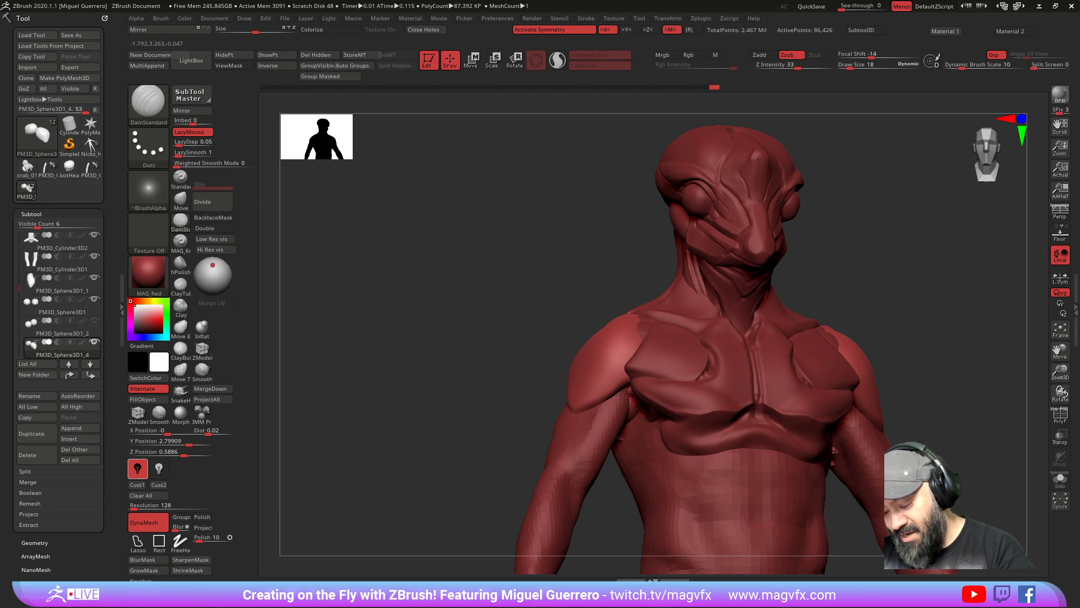
Step: Duplicate the hidden PM3D_Sphere3D1_2 subtool and, with X symmetry on, move the copied spheres down and outward to the upper arms
{"action": "mouse_move", "coordinate": [618, 444]}
{"action": "right_mouse_down"}
{"action": "mouse_move", "coordinate": [460, 411]}
{"action": "mouse_move", "coordinate": [410, 349]}
{"action": "mouse_move", "coordinate": [413, 336]}
{"action": "mouse_move", "coordinate": [373, 437]}
{"action": "mouse_move", "coordinate": [338, 397]}
{"action": "right_mouse_up"}
{"action": "left_click", "coordinate": [38, 328]}
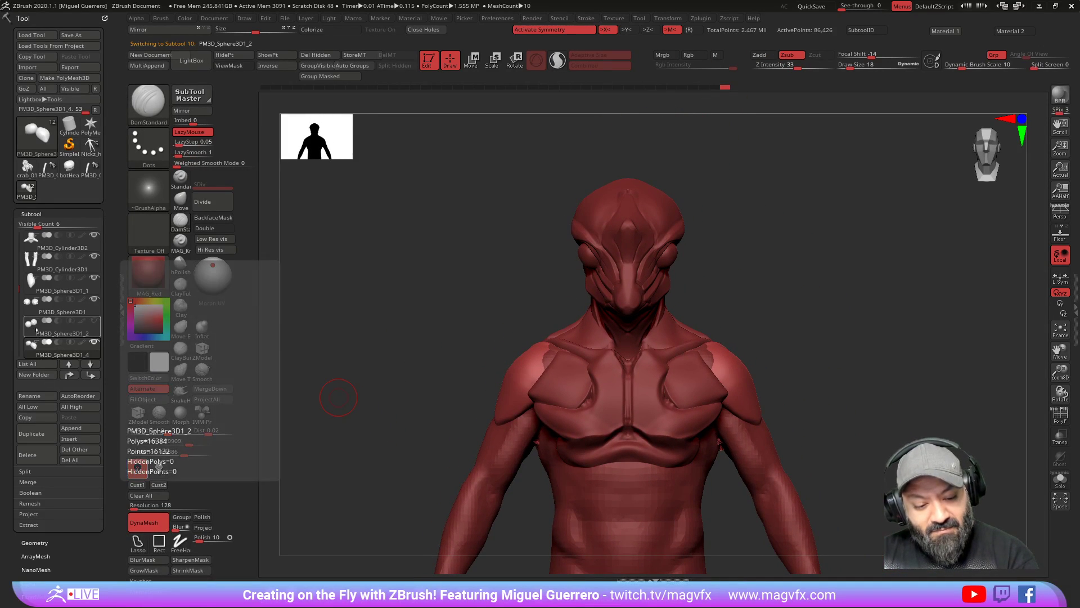
{"action": "left_click", "coordinate": [33, 434]}
{"action": "key", "text": "w"}
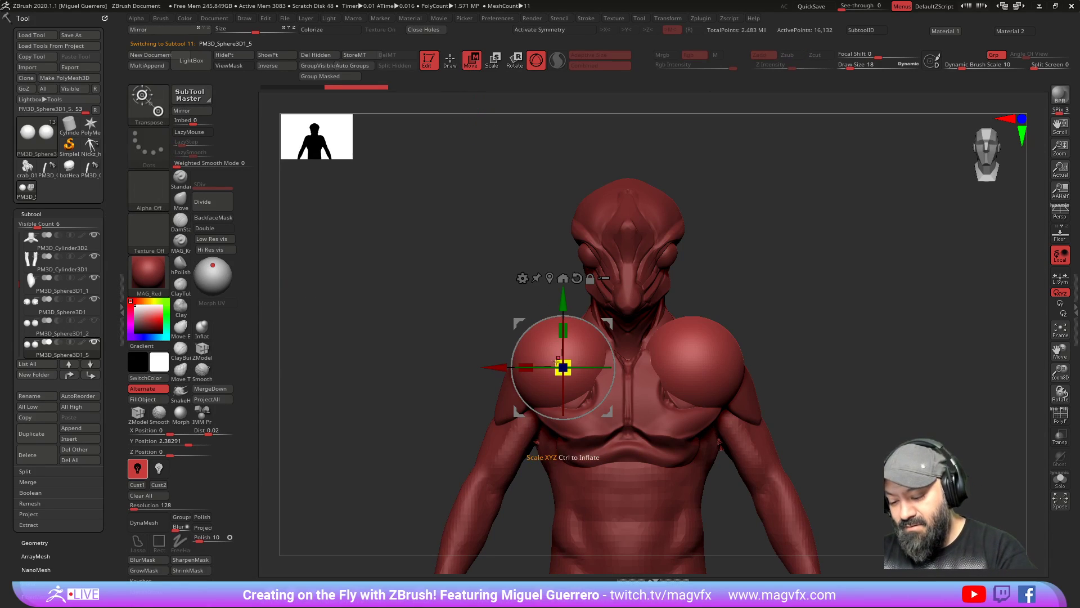
{"action": "key", "text": "x"}
{"action": "left_click_drag", "start_coordinate": [562, 297], "coordinate": [563, 384]}
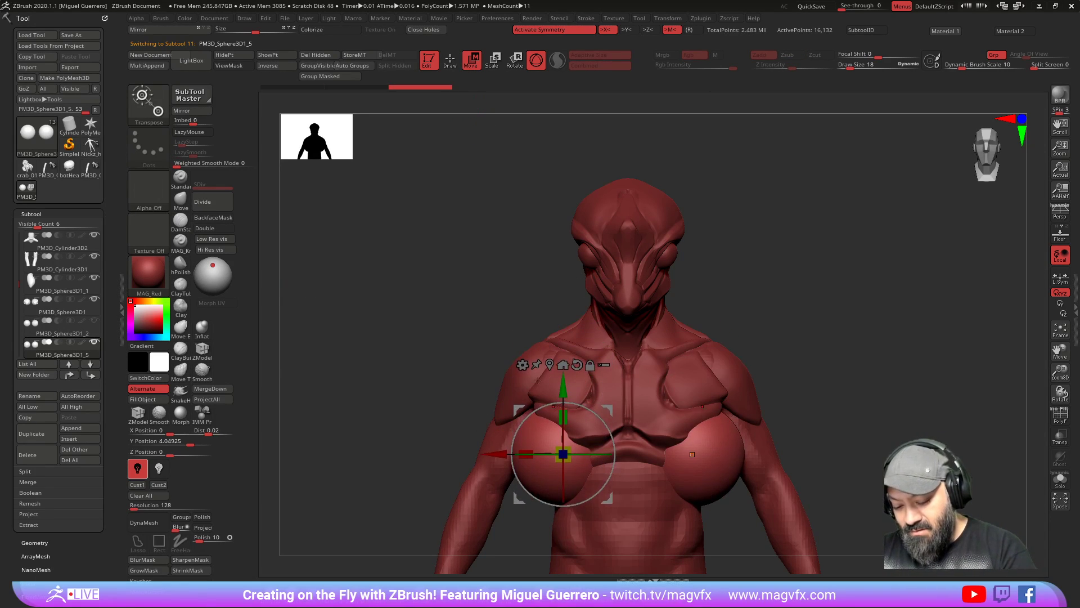
{"action": "right_click_drag", "start_coordinate": [591, 365], "coordinate": [573, 298], "text": "alt"}
{"action": "left_click_drag", "start_coordinate": [477, 387], "coordinate": [429, 387]}
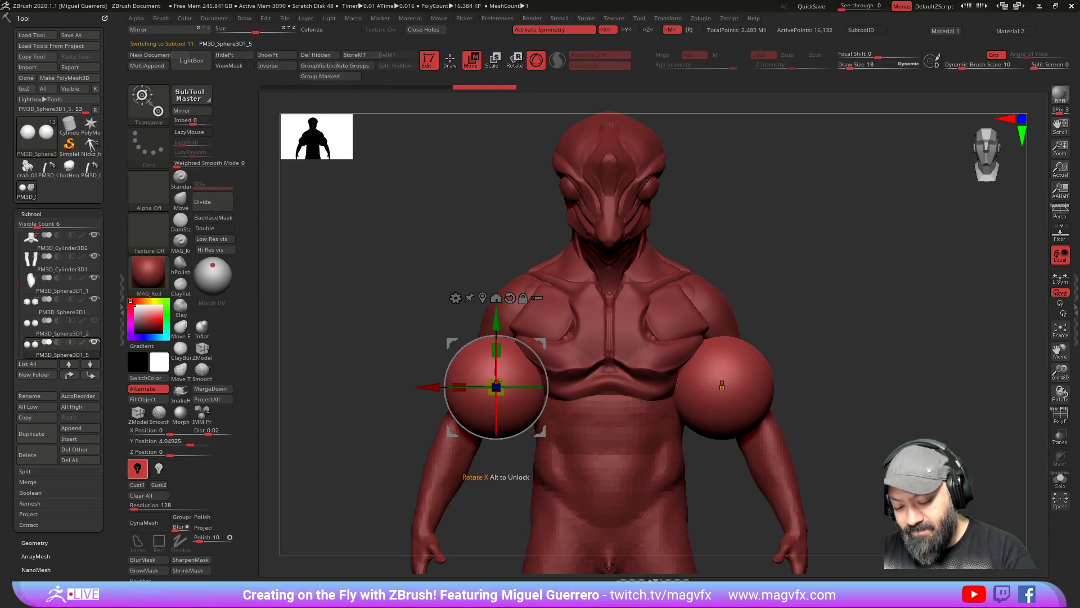
Step: Stretch the copied spheres into long ovals, scale and tilt them, and position them inside the upper arms
{"action": "left_click_drag", "start_coordinate": [496, 350], "coordinate": [481, 217]}
{"action": "left_click_drag", "start_coordinate": [496, 387], "coordinate": [493, 438]}
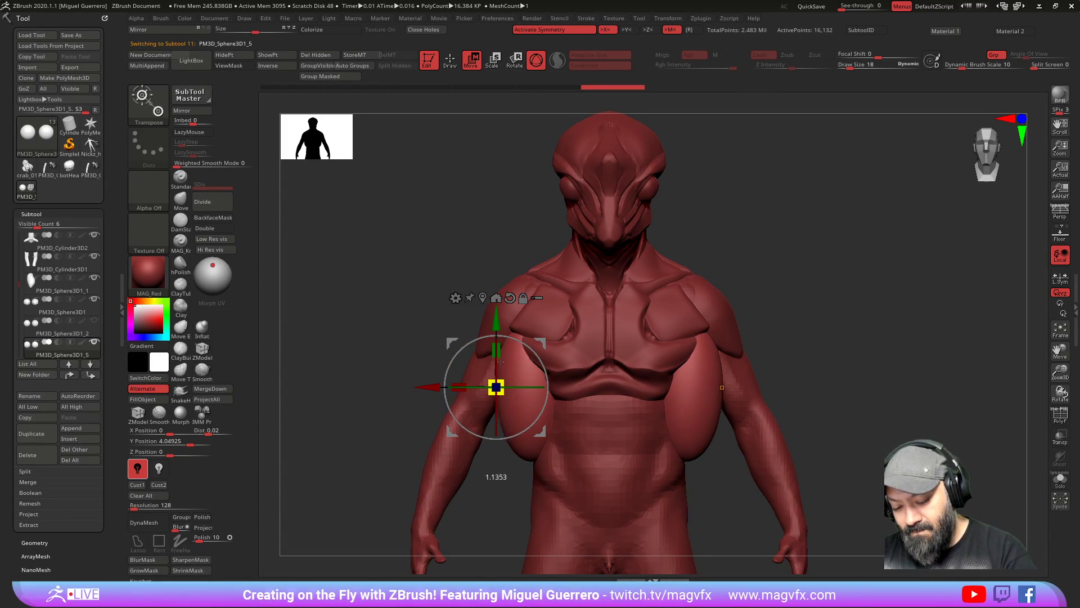
{"action": "left_click_drag", "start_coordinate": [429, 387], "coordinate": [394, 387]}
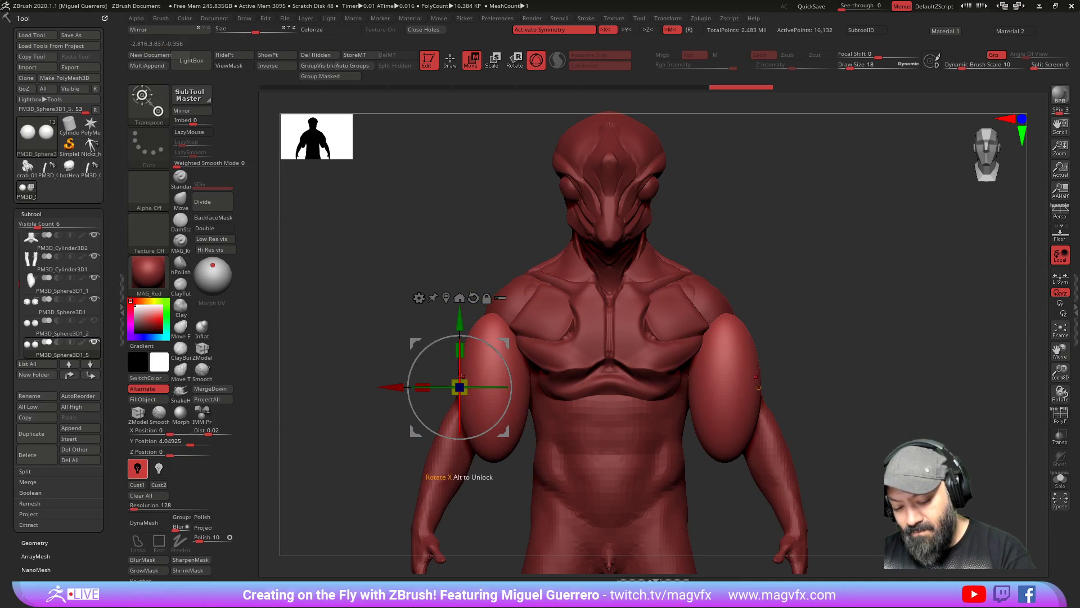
{"action": "left_click_drag", "start_coordinate": [529, 441], "coordinate": [447, 313]}
{"action": "left_click_drag", "start_coordinate": [394, 388], "coordinate": [356, 387]}
{"action": "left_click_drag", "start_coordinate": [440, 367], "coordinate": [394, 299]}
{"action": "left_click_drag", "start_coordinate": [780, 343], "coordinate": [491, 295]}
{"action": "left_click_drag", "start_coordinate": [428, 360], "coordinate": [540, 394], "text": "shift"}
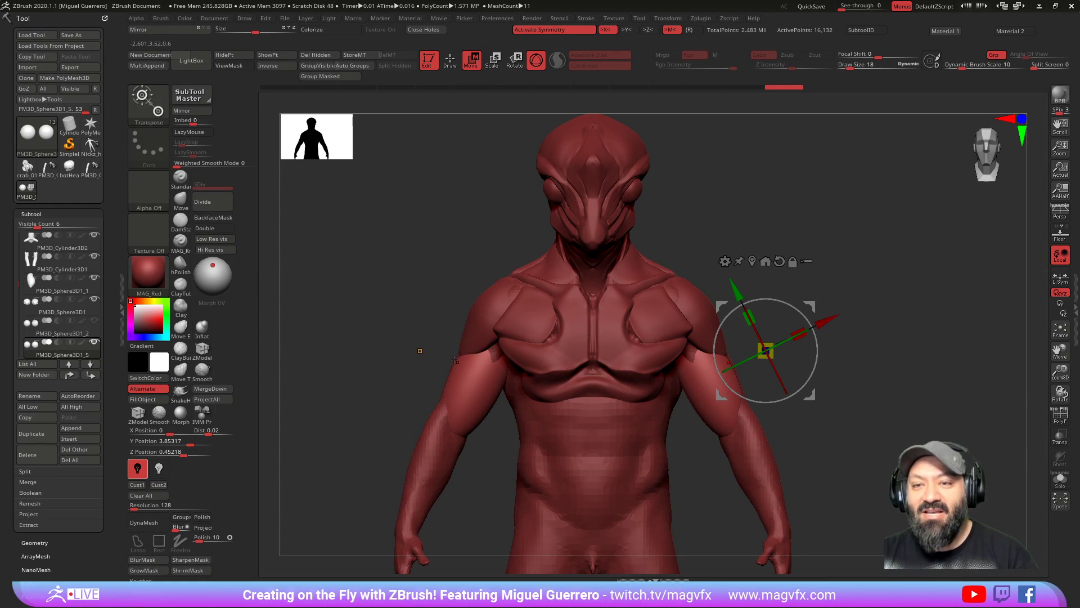
Step: Return to Draw mode and reshape the upper-arm ovals to the arms with the Move brush at draw size 54, undoing trial strokes
{"action": "left_click", "coordinate": [450, 59]}
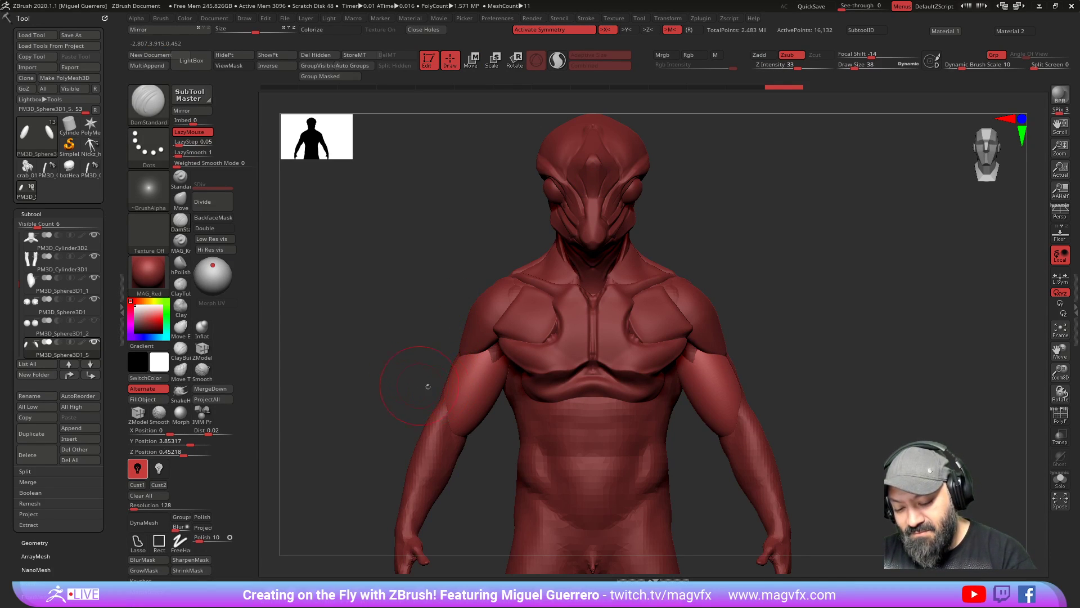
{"action": "left_click_drag", "start_coordinate": [434, 374], "coordinate": [404, 360]}
{"action": "left_click_drag", "start_coordinate": [502, 397], "coordinate": [471, 382]}
{"action": "key", "text": "ctrl+z"}
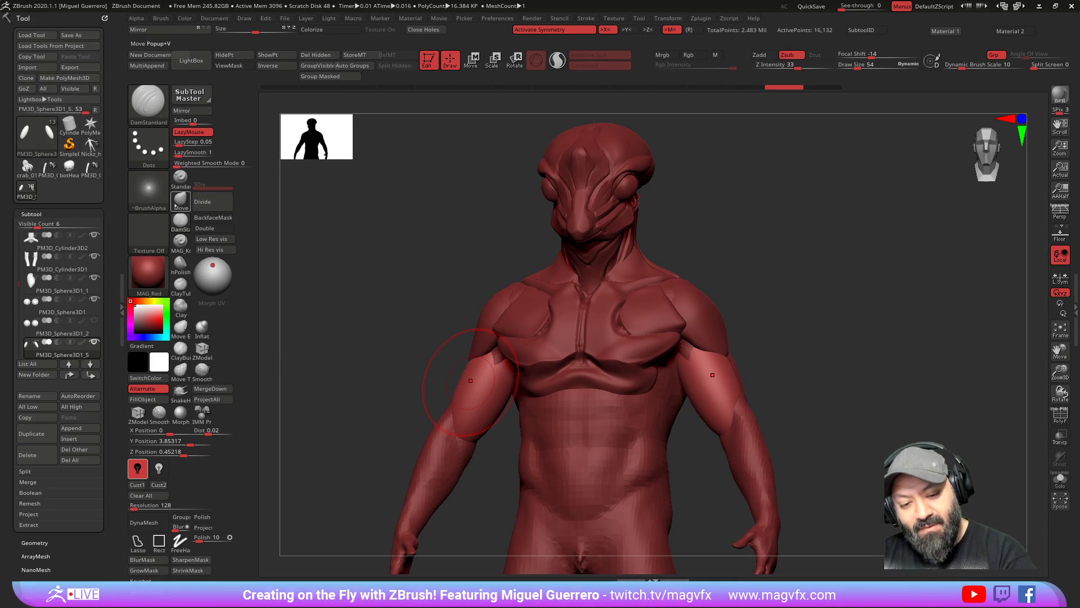
{"action": "key", "text": "b"}
{"action": "key", "text": "m"}
{"action": "key", "text": "v"}
{"action": "key", "text": "bracketright"}
{"action": "left_click_drag", "start_coordinate": [491, 401], "coordinate": [488, 400]}
{"action": "mouse_move", "coordinate": [497, 405]}
{"action": "left_mouse_down"}
{"action": "mouse_move", "coordinate": [474, 384]}
{"action": "mouse_move", "coordinate": [488, 391]}
{"action": "left_mouse_up"}
{"action": "key", "text": "bracketleft"}
{"action": "key", "text": "bracketleft"}
{"action": "key", "text": "ctrl+z"}
{"action": "key", "text": "ctrl+z"}
{"action": "left_click_drag", "start_coordinate": [428, 352], "coordinate": [484, 360]}
{"action": "left_click_drag", "start_coordinate": [490, 406], "coordinate": [492, 404]}
{"action": "mouse_move", "coordinate": [410, 330]}
{"action": "left_mouse_down", "text": "shift"}
{"action": "mouse_move", "coordinate": [435, 397]}
{"action": "mouse_move", "coordinate": [470, 415]}
{"action": "mouse_move", "coordinate": [509, 393]}
{"action": "left_mouse_up", "text": "shift"}
Step: Select the MaleBaseMesh1 subtool and hide it
{"action": "left_click", "coordinate": [533, 394], "text": "alt"}
{"action": "mouse_move", "coordinate": [368, 360]}
{"action": "left_mouse_down"}
{"action": "mouse_move", "coordinate": [394, 368]}
{"action": "mouse_move", "coordinate": [259, 361]}
{"action": "left_mouse_up"}
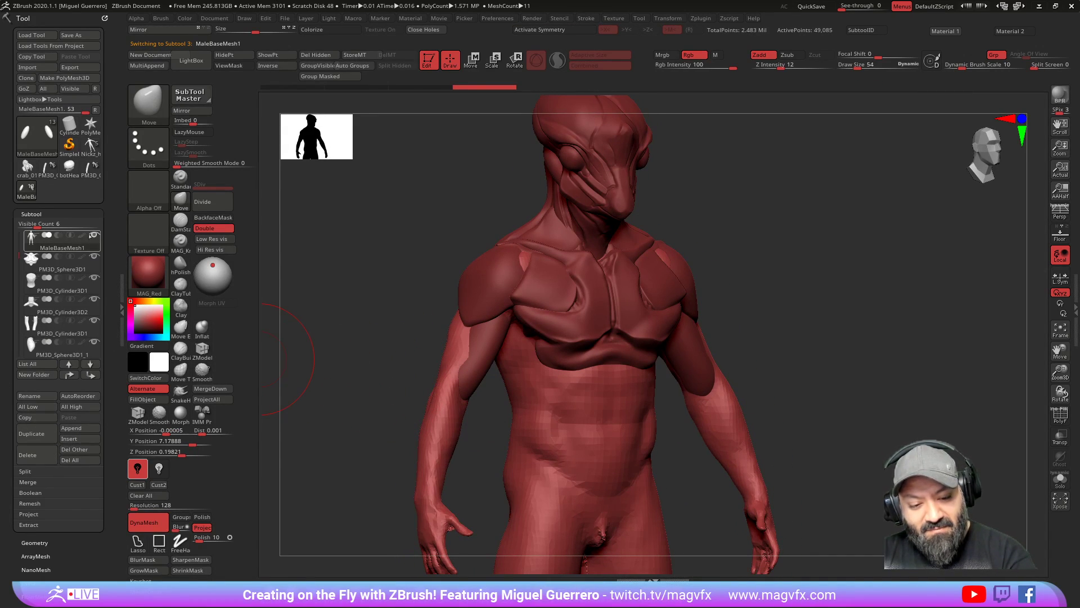
{"action": "left_click", "coordinate": [61, 269]}
{"action": "left_click_drag", "start_coordinate": [369, 366], "coordinate": [664, 428]}
Step: Select the shoulder form and carve a deep fold across its back with the DamStandard brush at draw size 54
{"action": "left_click", "coordinate": [571, 349], "text": "alt"}
{"action": "left_click_drag", "start_coordinate": [387, 329], "coordinate": [360, 270]}
{"action": "key", "text": "b"}
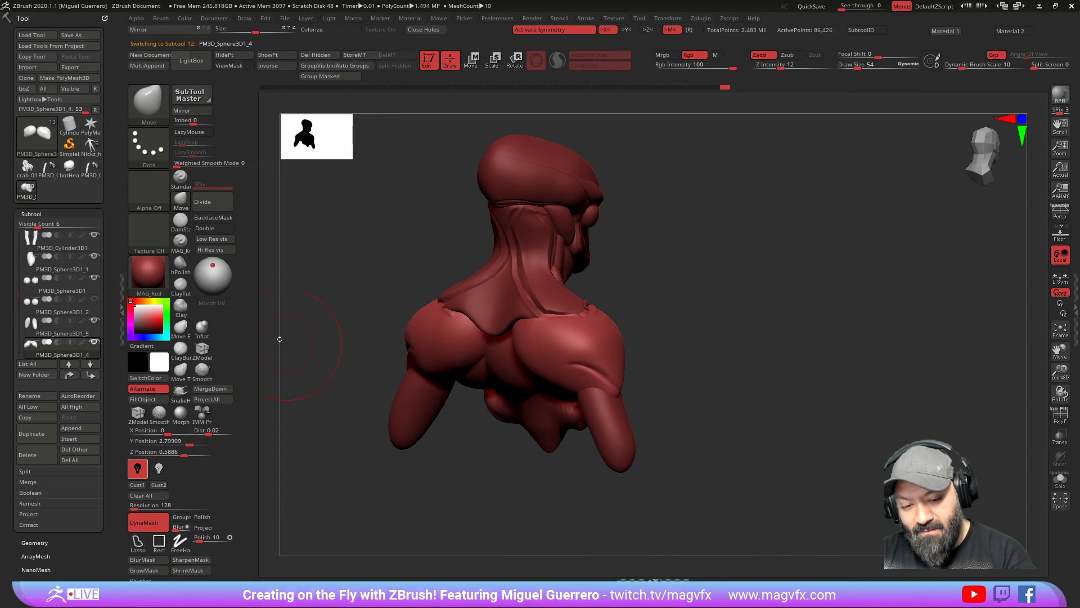
{"action": "left_click", "coordinate": [180, 221]}
{"action": "mouse_move", "coordinate": [606, 388]}
{"action": "left_mouse_down"}
{"action": "mouse_move", "coordinate": [545, 374]}
{"action": "mouse_move", "coordinate": [537, 382]}
{"action": "mouse_move", "coordinate": [562, 376]}
{"action": "mouse_move", "coordinate": [596, 388]}
{"action": "mouse_move", "coordinate": [553, 381]}
{"action": "left_mouse_up"}
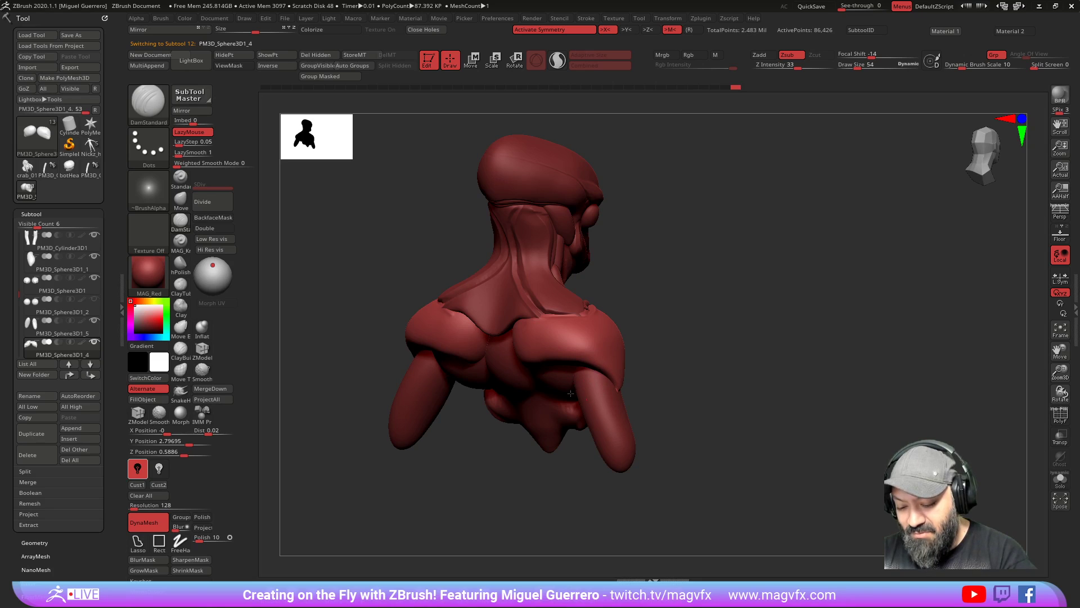
{"action": "mouse_move", "coordinate": [648, 473]}
{"action": "left_mouse_down"}
{"action": "mouse_move", "coordinate": [654, 460]}
{"action": "mouse_move", "coordinate": [534, 400]}
{"action": "mouse_move", "coordinate": [403, 370]}
{"action": "mouse_move", "coordinate": [373, 387]}
{"action": "left_mouse_up"}
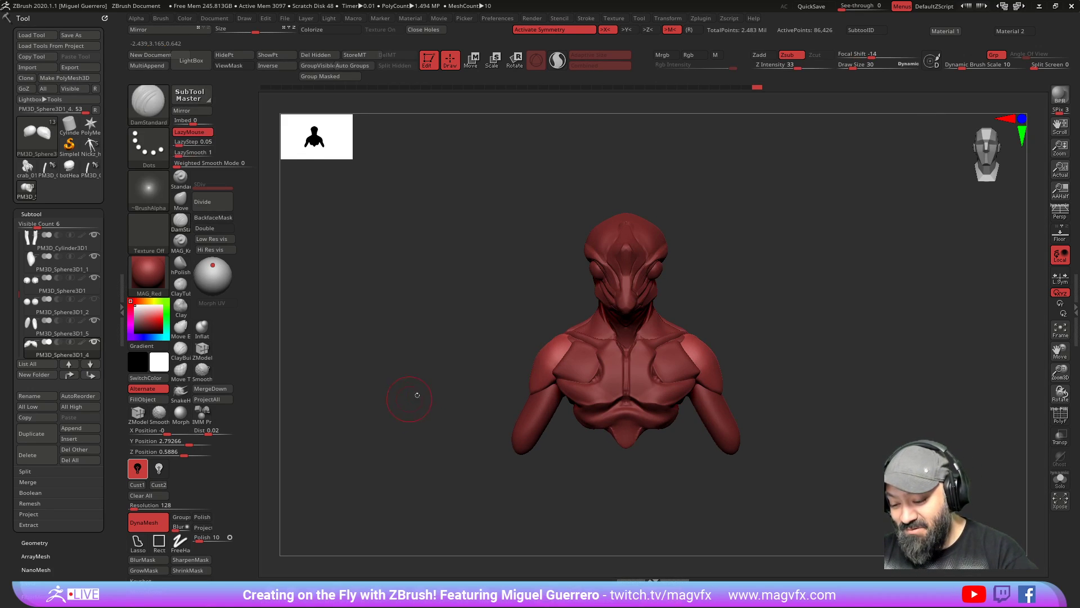
Step: Duplicate the upper-arm oval subtool and move the copy backward so it sits behind the original
{"action": "key", "text": "f"}
{"action": "left_click_drag", "start_coordinate": [418, 402], "coordinate": [499, 410], "text": "shift"}
{"action": "left_click", "coordinate": [524, 421], "text": "alt"}
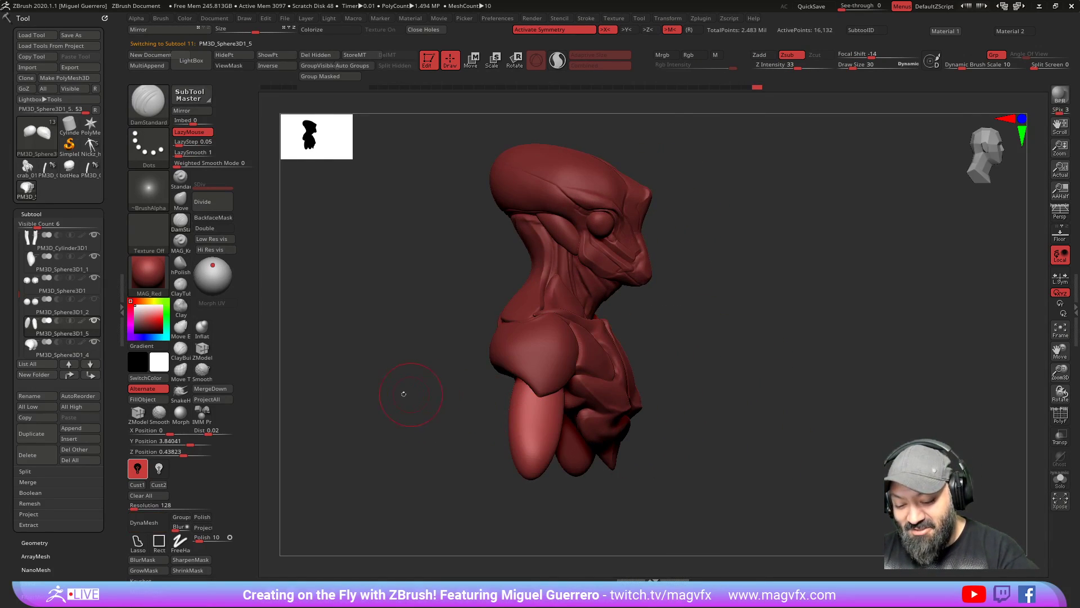
{"action": "left_click_drag", "start_coordinate": [407, 394], "coordinate": [388, 416]}
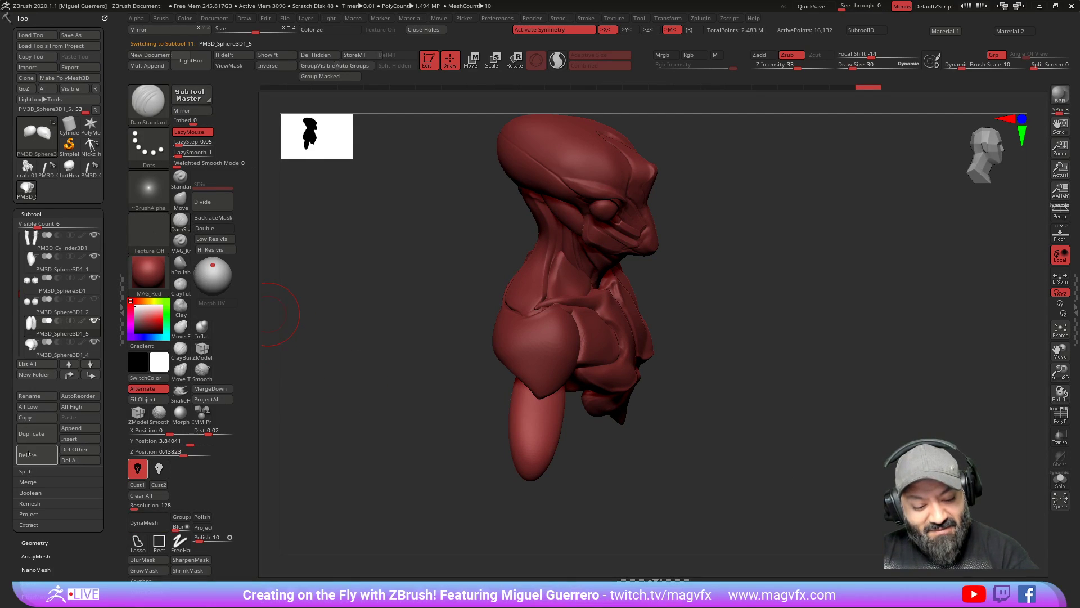
{"action": "key", "text": "w"}
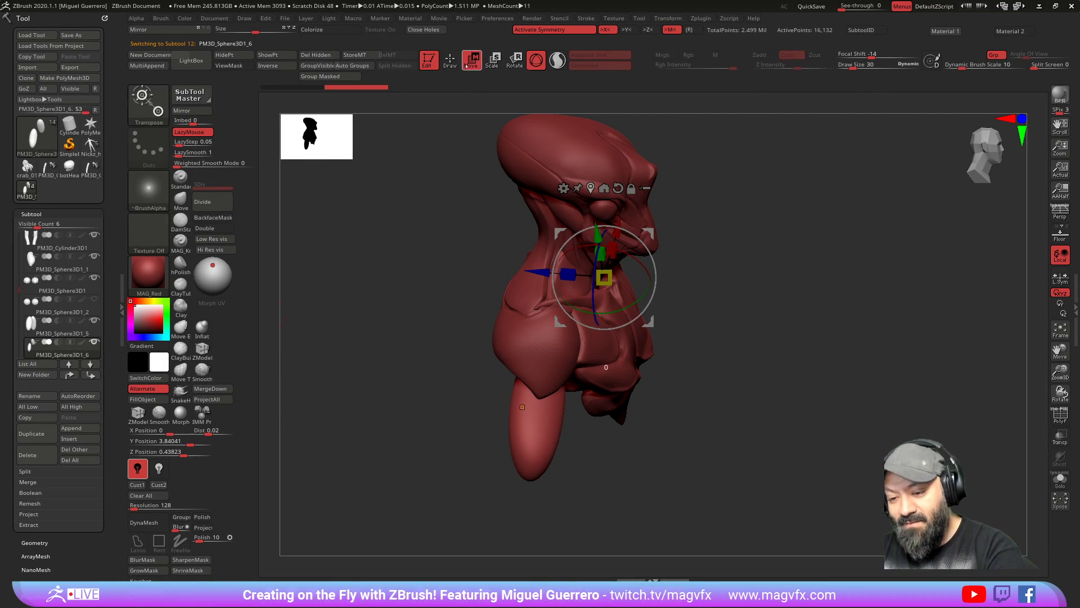
{"action": "left_click_drag", "start_coordinate": [523, 269], "coordinate": [510, 267]}
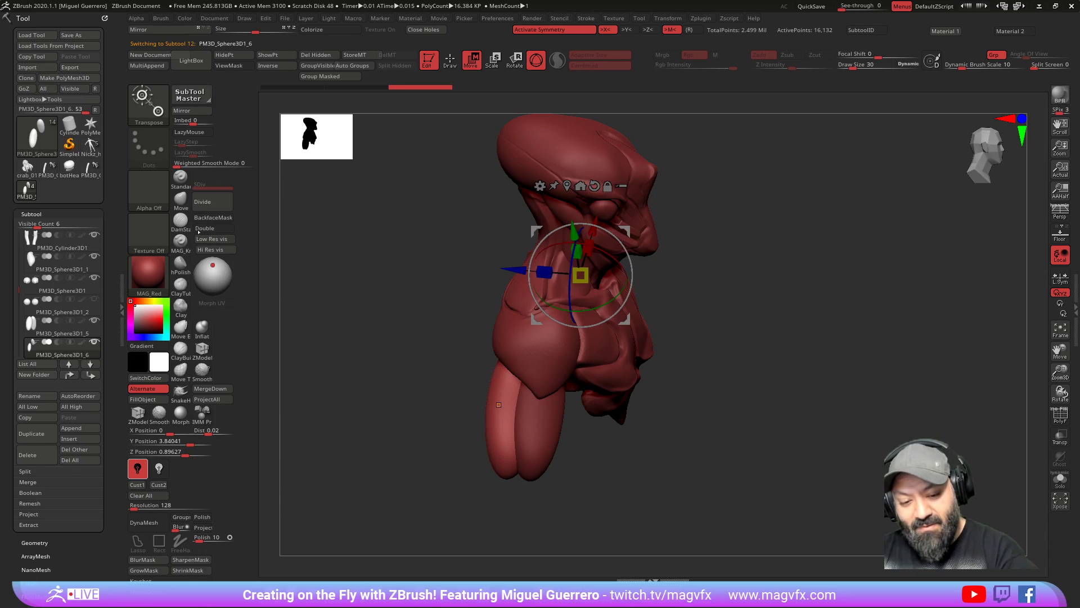
Step: Reshape the duplicated rear upper-arm ovals with the Move brush, starting at draw size 46
{"action": "left_click", "coordinate": [181, 201]}
{"action": "left_click_drag", "start_coordinate": [478, 442], "coordinate": [557, 477]}
{"action": "key", "text": "]"}
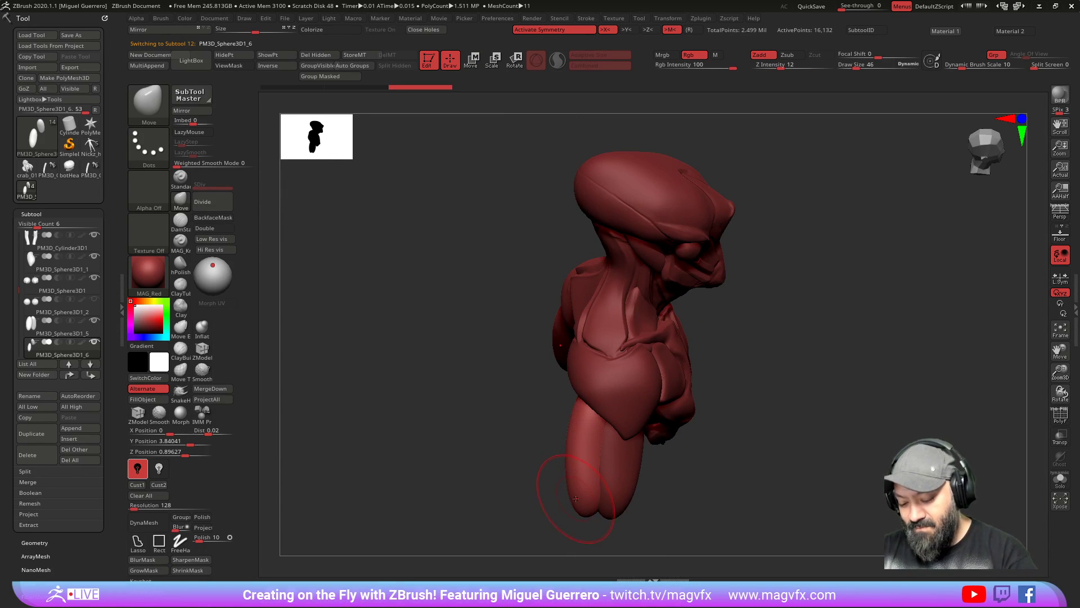
{"action": "left_click_drag", "start_coordinate": [615, 519], "coordinate": [599, 516]}
{"action": "left_click_drag", "start_coordinate": [433, 450], "coordinate": [552, 445]}
{"action": "mouse_move", "coordinate": [563, 408]}
{"action": "left_mouse_down"}
{"action": "mouse_move", "coordinate": [501, 368]}
{"action": "mouse_move", "coordinate": [543, 394]}
{"action": "mouse_move", "coordinate": [506, 377]}
{"action": "mouse_move", "coordinate": [591, 399]}
{"action": "mouse_move", "coordinate": [543, 391]}
{"action": "left_mouse_up"}
Step: Undo the last Move strokes, rework the rear upper-arm forms at draw size 66 and check them in Solo mode
{"action": "key", "text": "ctrl+z"}
{"action": "key", "text": "ctrl+z"}
{"action": "key", "text": "ctrl+z"}
{"action": "key", "text": "ctrl+z"}
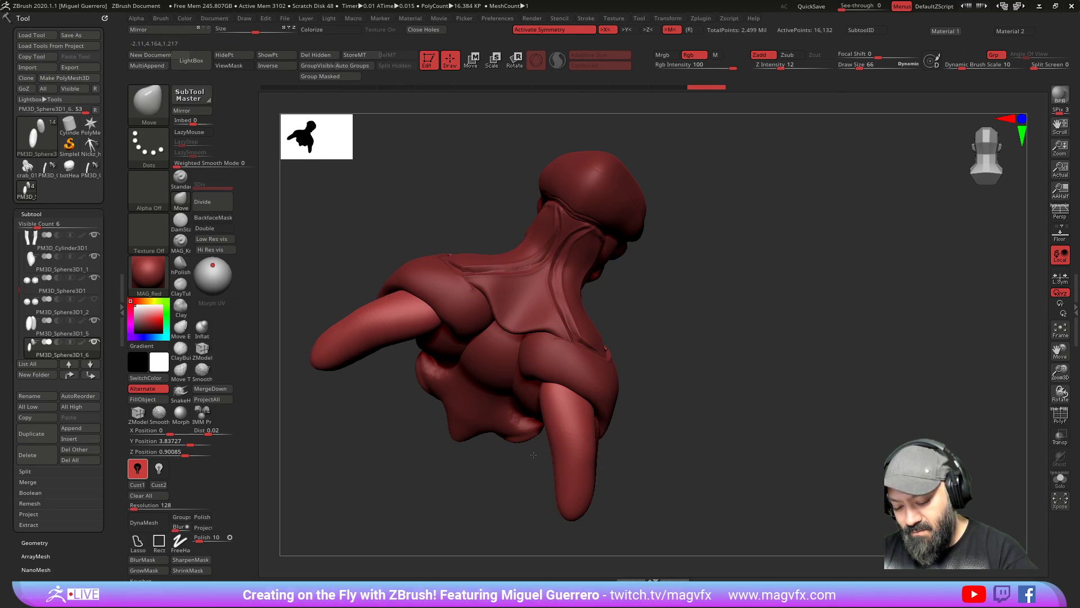
{"action": "left_click_drag", "start_coordinate": [651, 429], "coordinate": [505, 415]}
{"action": "left_click_drag", "start_coordinate": [410, 369], "coordinate": [402, 406]}
{"action": "left_click", "coordinate": [1055, 479]}
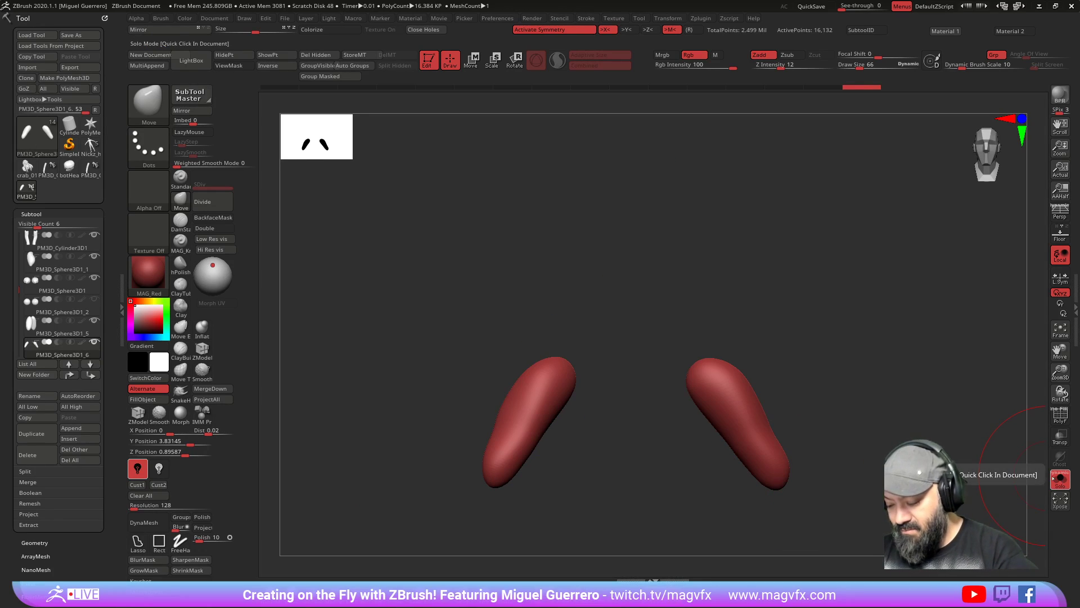
{"action": "left_click", "coordinate": [1058, 478]}
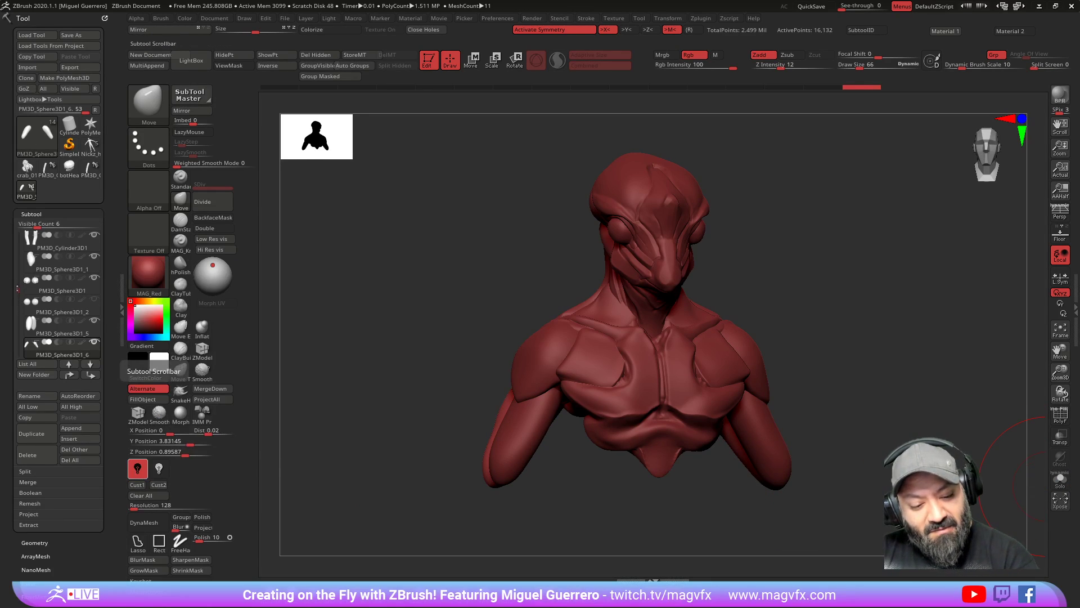
Step: Make the MaleBaseMesh1 subtool visible again and frame the whole torso and arms
{"action": "scroll", "coordinate": [62, 276], "scroll_direction": "up", "scroll_amount": 3}
{"action": "left_click", "coordinate": [94, 280]}
{"action": "mouse_move", "coordinate": [388, 376]}
{"action": "right_mouse_down", "text": "ctrl"}
{"action": "mouse_move", "coordinate": [390, 350]}
{"action": "mouse_move", "coordinate": [394, 378]}
{"action": "right_mouse_up", "text": "ctrl"}
{"action": "right_click_drag", "start_coordinate": [393, 379], "coordinate": [395, 321], "text": "alt"}
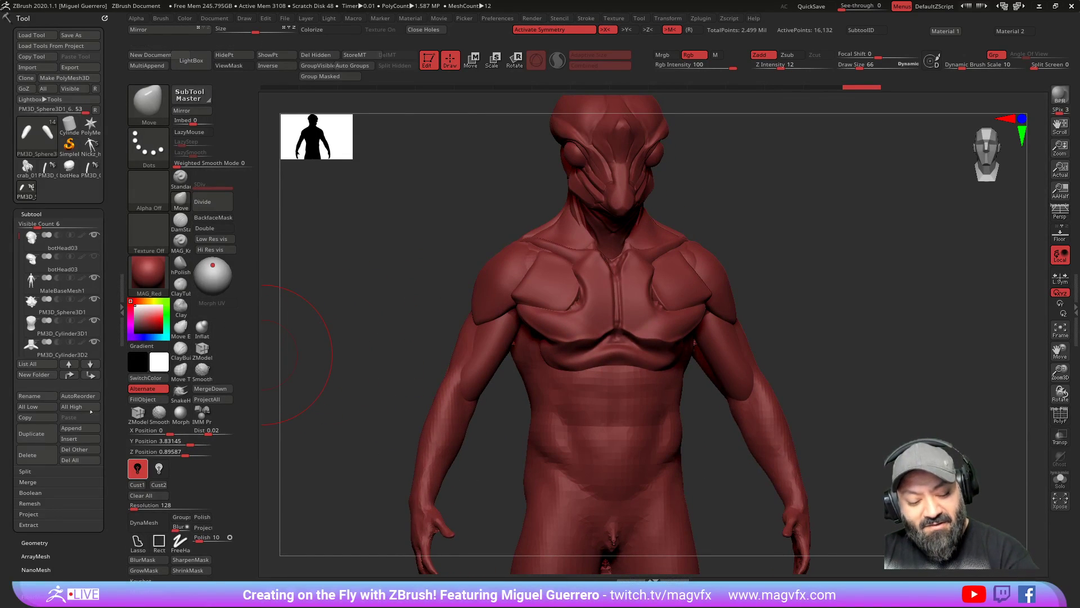
Step: Append a sphere as a new subtool and make it the active subtool
{"action": "left_click", "coordinate": [71, 427]}
{"action": "left_click", "coordinate": [120, 432]}
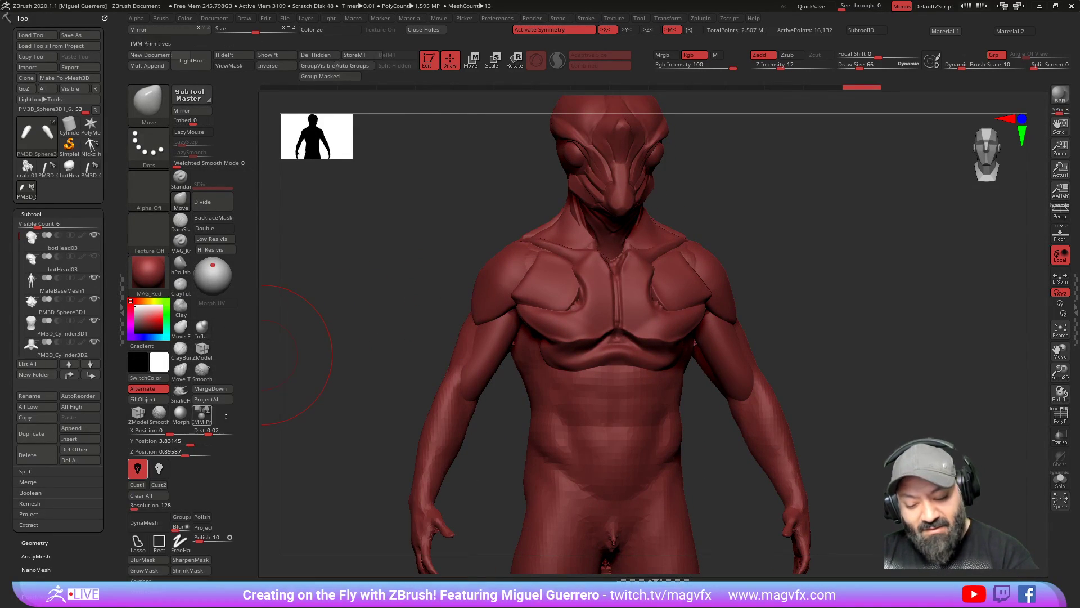
{"action": "left_click_drag", "start_coordinate": [10, 299], "coordinate": [9, 331]}
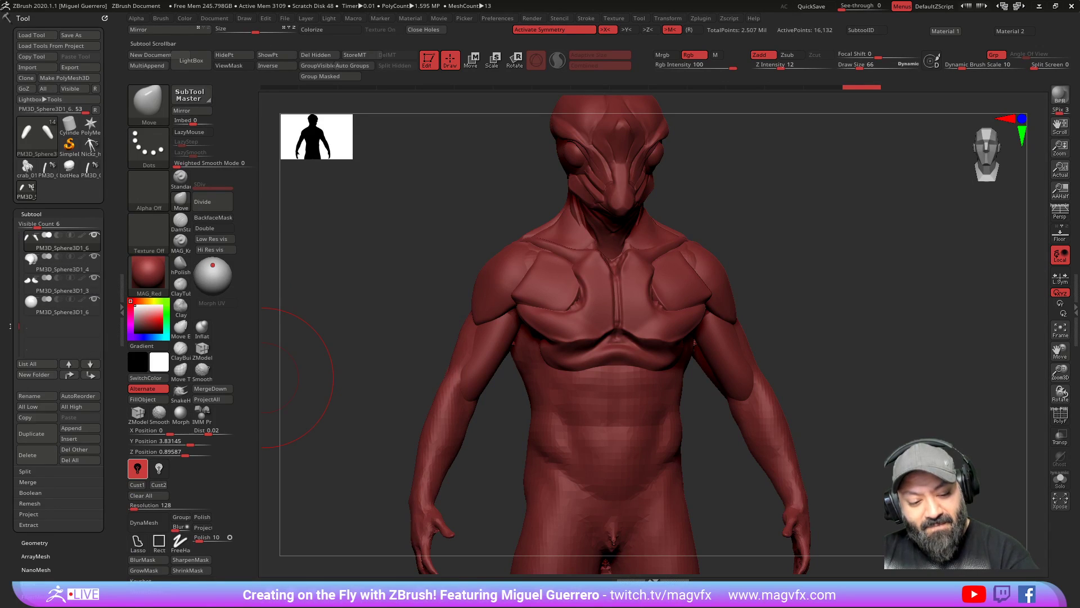
{"action": "left_click", "coordinate": [42, 305]}
Step: Move the new sphere down from the head area to the upper abdomen and resize it to torso width
{"action": "mouse_move", "coordinate": [415, 371]}
{"action": "right_mouse_down", "text": "ctrl"}
{"action": "mouse_move", "coordinate": [368, 289]}
{"action": "mouse_move", "coordinate": [395, 318]}
{"action": "mouse_move", "coordinate": [413, 371]}
{"action": "right_mouse_up", "text": "ctrl"}
{"action": "key", "text": "w"}
{"action": "left_click_drag", "start_coordinate": [537, 173], "coordinate": [539, 396]}
{"action": "right_click_drag", "start_coordinate": [538, 396], "coordinate": [428, 304], "text": "ctrl"}
{"action": "left_click_drag", "start_coordinate": [576, 312], "coordinate": [541, 286]}
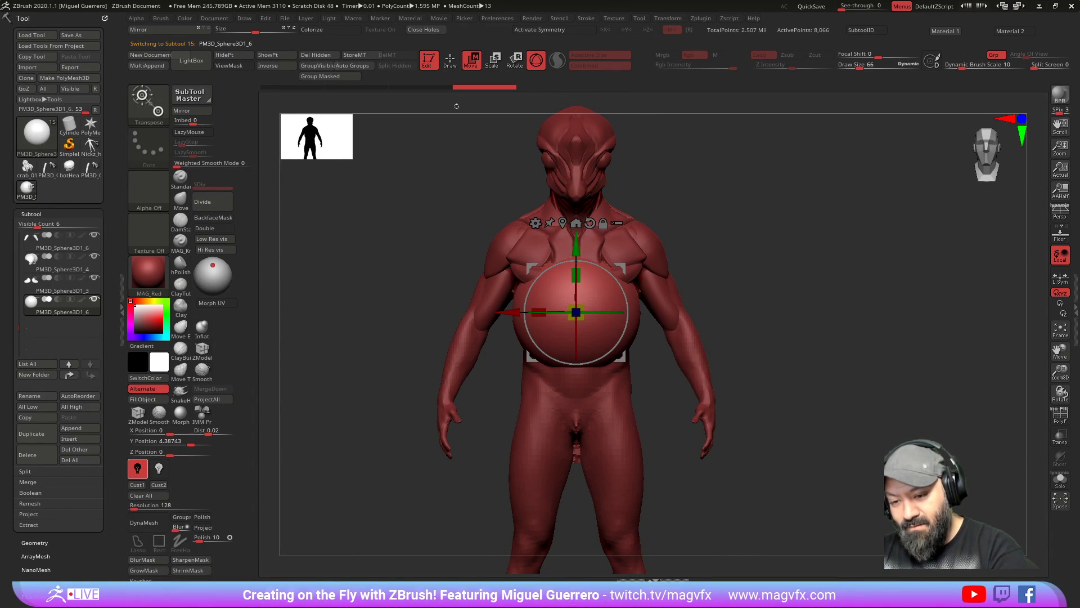
Step: Flatten the front of the abdomen sphere with the hPolish brush, using X symmetry, and smooth the form
{"action": "key", "text": "q"}
{"action": "left_click", "coordinate": [178, 263]}
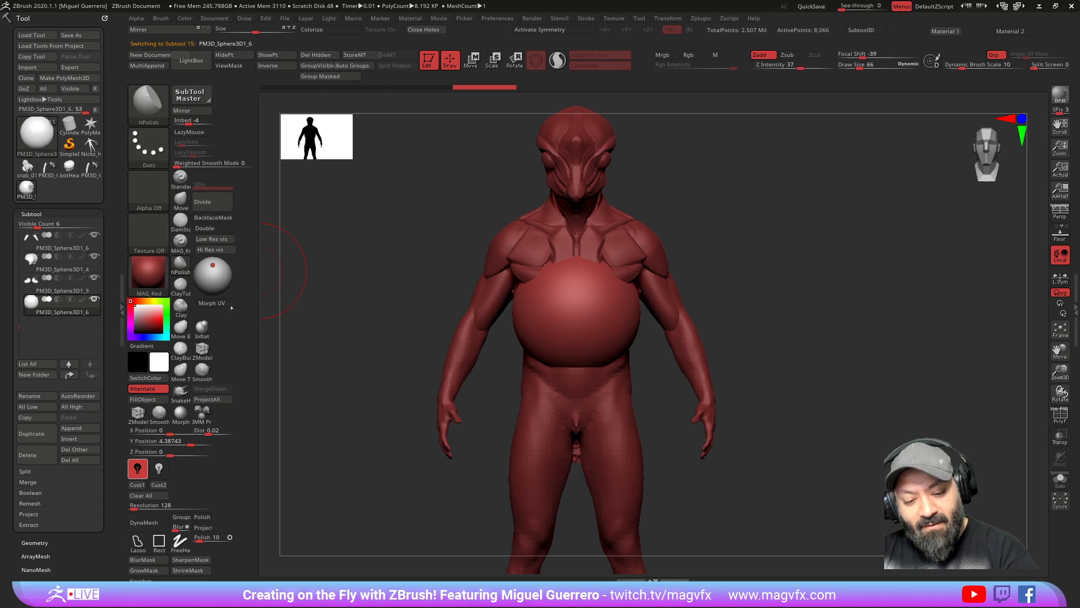
{"action": "mouse_move", "coordinate": [576, 324]}
{"action": "left_mouse_down"}
{"action": "mouse_move", "coordinate": [575, 268]}
{"action": "mouse_move", "coordinate": [564, 320]}
{"action": "left_mouse_up"}
{"action": "key", "text": "x"}
{"action": "mouse_move", "coordinate": [393, 314]}
{"action": "left_mouse_down"}
{"action": "mouse_move", "coordinate": [512, 327]}
{"action": "mouse_move", "coordinate": [569, 307]}
{"action": "mouse_move", "coordinate": [566, 332]}
{"action": "mouse_move", "coordinate": [562, 304]}
{"action": "left_mouse_up"}
{"action": "right_click_drag", "start_coordinate": [563, 304], "coordinate": [564, 287]}
{"action": "left_click_drag", "start_coordinate": [569, 334], "coordinate": [566, 304]}
{"action": "mouse_move", "coordinate": [565, 304]}
{"action": "right_mouse_down", "text": "shift"}
{"action": "mouse_move", "coordinate": [378, 261]}
{"action": "mouse_move", "coordinate": [394, 298]}
{"action": "mouse_move", "coordinate": [495, 366]}
{"action": "right_mouse_up", "text": "shift"}
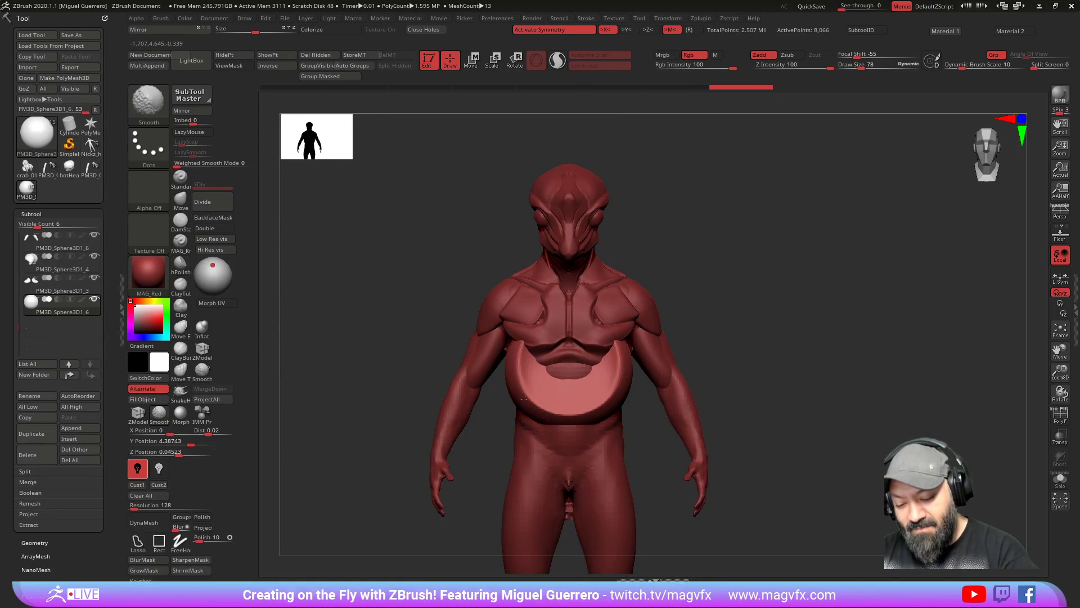
Step: Shape the sphere into an abdomen beneath the chest plates with the Move brush at draw size 78, stepping through its undo history
{"action": "key", "text": "b"}
{"action": "key", "text": "m"}
{"action": "key", "text": "v"}
{"action": "key", "text": "ctrl+z"}
{"action": "key", "text": "ctrl+z"}
{"action": "key", "text": "ctrl+z"}
{"action": "key", "text": "ctrl+z"}
{"action": "key", "text": "ctrl+shift+z"}
{"action": "key", "text": "ctrl+shift+z"}
{"action": "key", "text": "ctrl+shift+z"}
{"action": "key", "text": "ctrl+shift+z"}
{"action": "mouse_move", "coordinate": [464, 343]}
{"action": "right_mouse_down", "text": "shift"}
{"action": "mouse_move", "coordinate": [501, 360]}
{"action": "mouse_move", "coordinate": [458, 415]}
{"action": "mouse_move", "coordinate": [469, 375]}
{"action": "right_mouse_up", "text": "shift"}
{"action": "key", "text": "ctrl+shift+z"}
{"action": "key", "text": "ctrl+shift+z"}
{"action": "key", "text": "ctrl+shift+z"}
{"action": "key", "text": "ctrl+z"}
{"action": "right_click_drag", "start_coordinate": [527, 395], "coordinate": [568, 388]}
{"action": "key", "text": "ctrl+shift+z"}
Step: Hide the MaleBaseMesh1 subtool and refine the abdomen into a tapered shape, checking it from the side and front
{"action": "left_click_drag", "start_coordinate": [14, 327], "coordinate": [15, 208]}
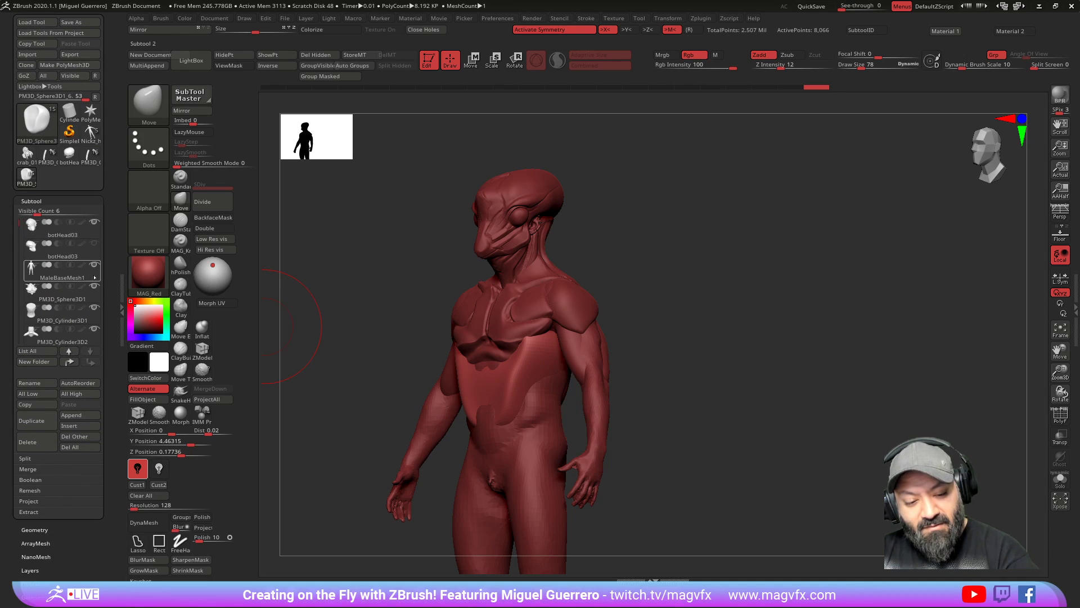
{"action": "left_click", "coordinate": [95, 266]}
{"action": "left_click_drag", "start_coordinate": [367, 352], "coordinate": [473, 380]}
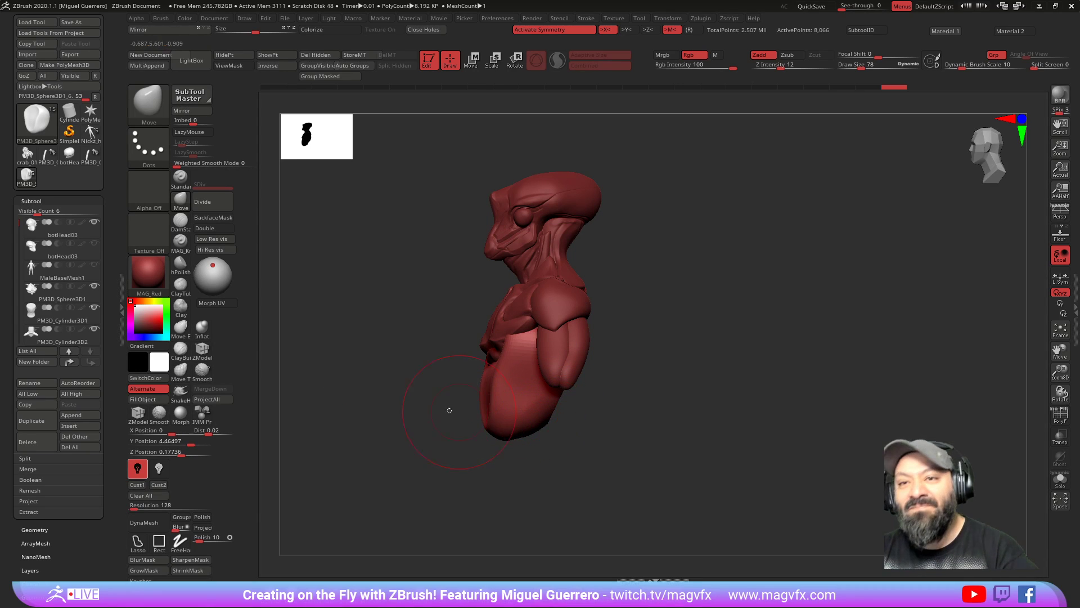
{"action": "left_click_drag", "start_coordinate": [458, 410], "coordinate": [408, 422]}
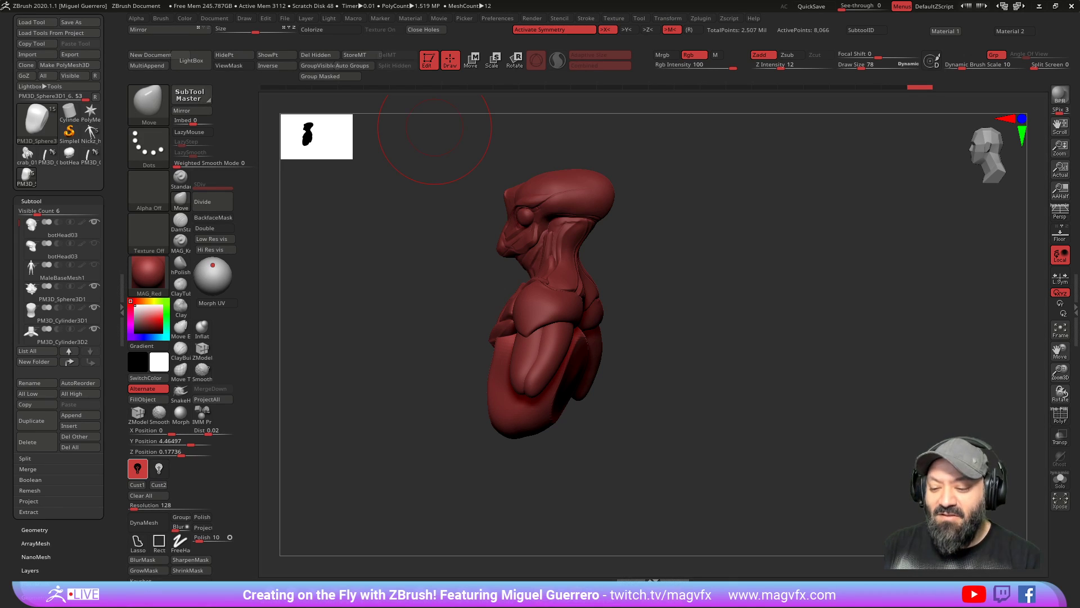
{"action": "mouse_move", "coordinate": [434, 127]}
{"action": "left_mouse_down"}
{"action": "mouse_move", "coordinate": [394, 338]}
{"action": "mouse_move", "coordinate": [362, 397]}
{"action": "mouse_move", "coordinate": [380, 416]}
{"action": "mouse_move", "coordinate": [467, 394]}
{"action": "left_mouse_up"}
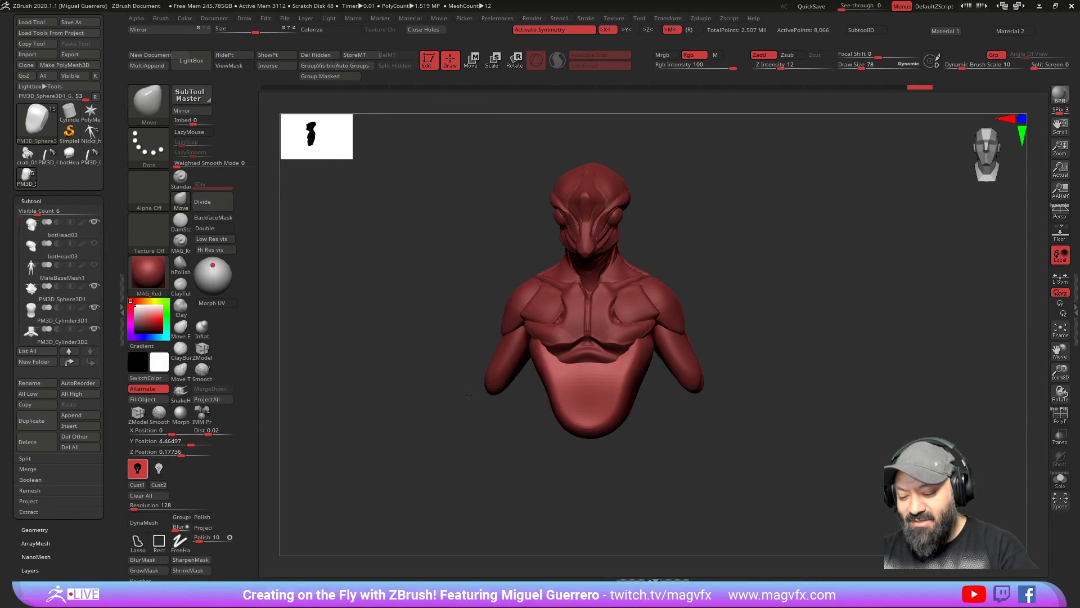
{"action": "right_click_drag", "start_coordinate": [480, 394], "coordinate": [470, 415], "text": "ctrl"}
{"action": "right_click_drag", "start_coordinate": [409, 375], "coordinate": [442, 410], "text": "alt"}
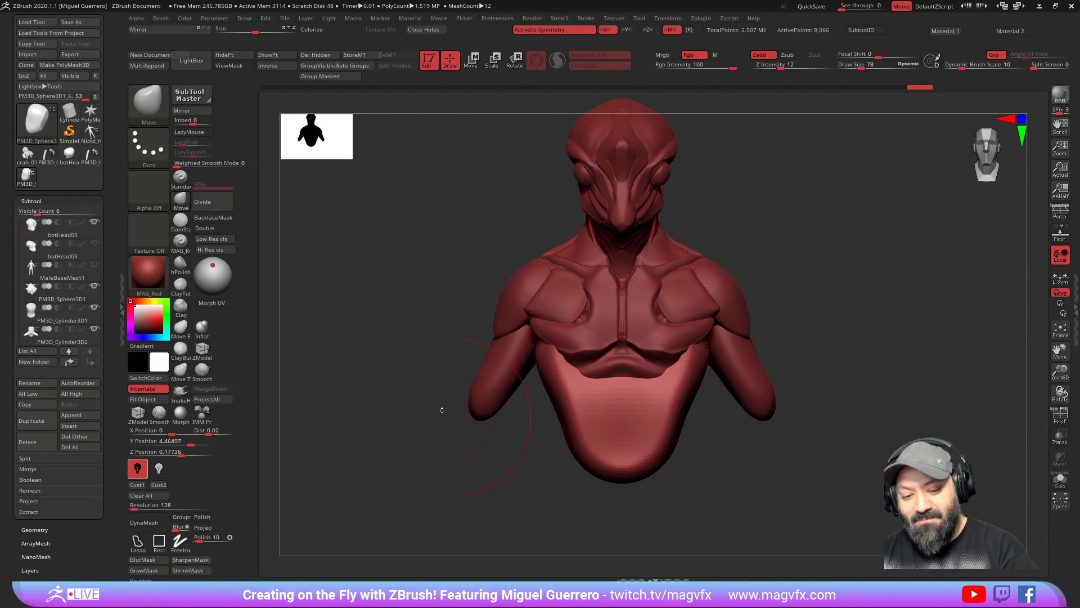
Step: Carve creases for a central panel and side forms into the abdomen with the DamStandard brush, starting at draw size 50
{"action": "left_click", "coordinate": [181, 222]}
{"action": "key", "text": "bracketleft"}
{"action": "key", "text": "bracketleft"}
{"action": "key", "text": "bracketleft"}
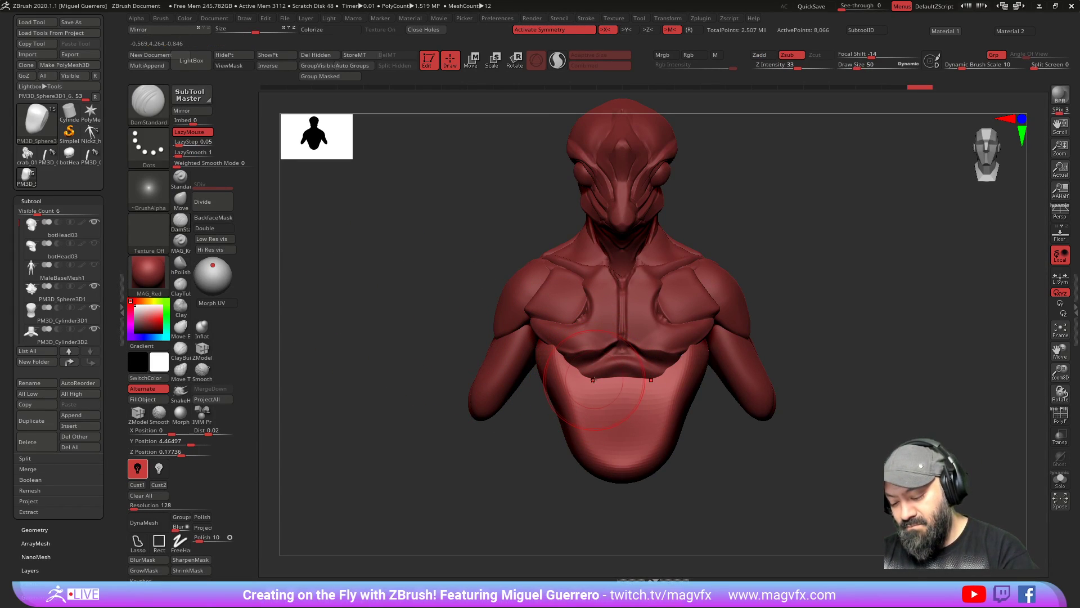
{"action": "mouse_move", "coordinate": [585, 414]}
{"action": "left_mouse_down"}
{"action": "mouse_move", "coordinate": [584, 374]}
{"action": "mouse_move", "coordinate": [588, 461]}
{"action": "left_mouse_up"}
{"action": "left_click_drag", "start_coordinate": [570, 380], "coordinate": [590, 390]}
{"action": "left_click_drag", "start_coordinate": [495, 451], "coordinate": [608, 450]}
{"action": "left_click_drag", "start_coordinate": [508, 407], "coordinate": [569, 402]}
{"action": "left_click_drag", "start_coordinate": [445, 433], "coordinate": [479, 403]}
{"action": "left_click_drag", "start_coordinate": [561, 397], "coordinate": [502, 388]}
{"action": "mouse_move", "coordinate": [415, 369]}
{"action": "left_mouse_down"}
{"action": "mouse_move", "coordinate": [478, 343]}
{"action": "mouse_move", "coordinate": [393, 338]}
{"action": "mouse_move", "coordinate": [289, 308]}
{"action": "left_mouse_up"}
Step: Pull the upper back edge of the abdomen up beneath the shoulder blades with the Move brush, starting at draw size 18
{"action": "left_click", "coordinate": [180, 201]}
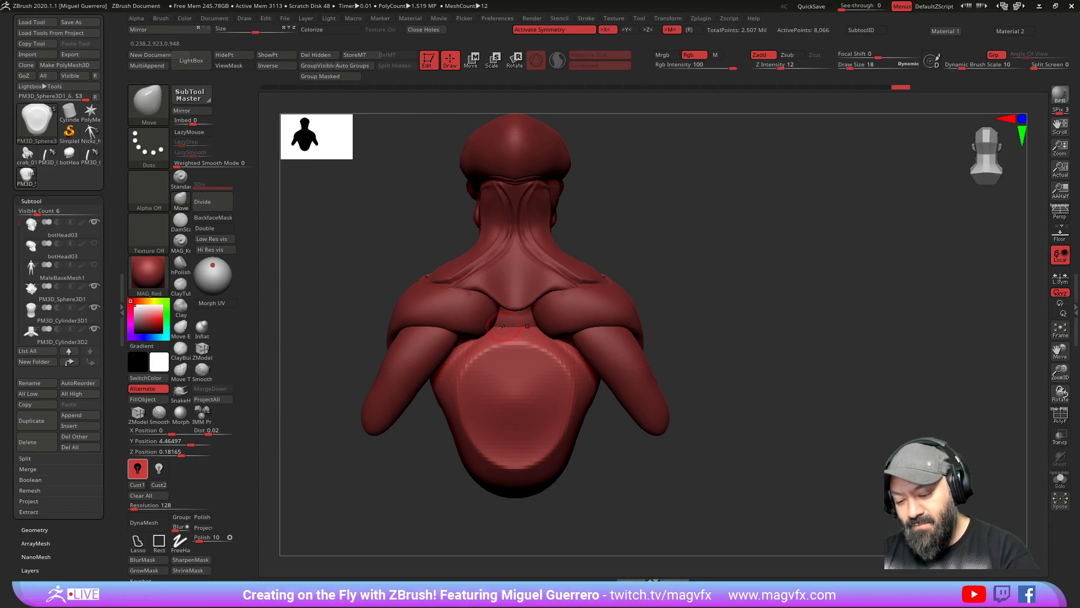
{"action": "mouse_move", "coordinate": [505, 333]}
{"action": "left_mouse_down"}
{"action": "mouse_move", "coordinate": [509, 307]}
{"action": "mouse_move", "coordinate": [495, 309]}
{"action": "left_mouse_up"}
{"action": "left_click_drag", "start_coordinate": [540, 338], "coordinate": [529, 307]}
{"action": "mouse_move", "coordinate": [464, 348]}
{"action": "left_mouse_down"}
{"action": "mouse_move", "coordinate": [457, 338]}
{"action": "mouse_move", "coordinate": [476, 318]}
{"action": "mouse_move", "coordinate": [464, 310]}
{"action": "mouse_move", "coordinate": [511, 278]}
{"action": "mouse_move", "coordinate": [515, 315]}
{"action": "mouse_move", "coordinate": [484, 312]}
{"action": "left_mouse_up"}
{"action": "mouse_move", "coordinate": [373, 254]}
{"action": "left_mouse_down"}
{"action": "mouse_move", "coordinate": [445, 360]}
{"action": "mouse_move", "coordinate": [557, 437]}
{"action": "left_mouse_up"}
{"action": "mouse_move", "coordinate": [434, 307]}
{"action": "left_mouse_down", "text": "alt"}
{"action": "mouse_move", "coordinate": [436, 422]}
{"action": "mouse_move", "coordinate": [442, 239]}
{"action": "left_mouse_up", "text": "alt"}
{"action": "key", "text": "shift"}
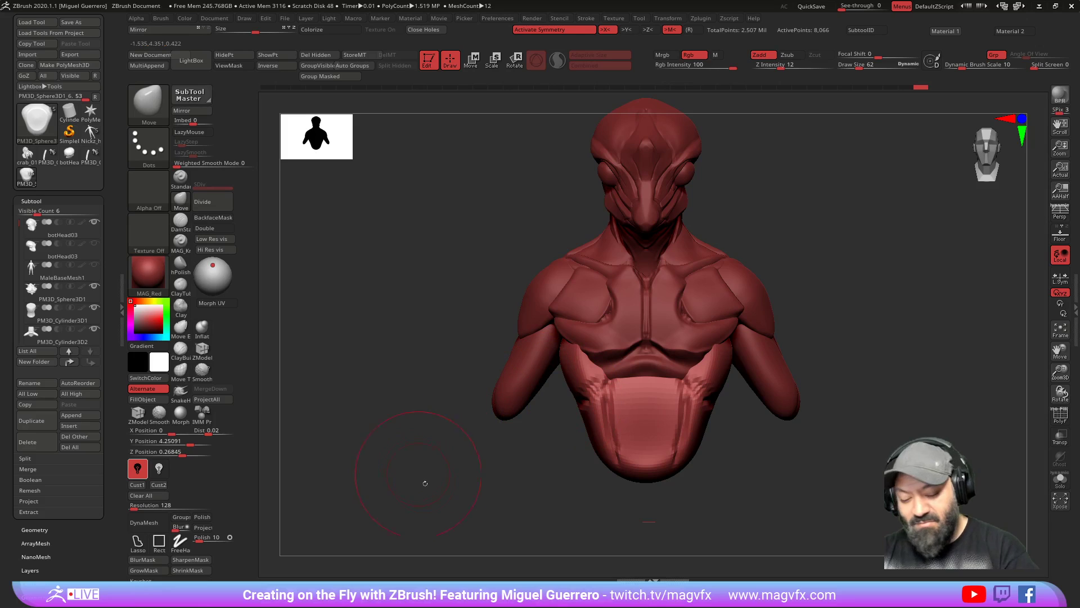
Step: Convert the abdomen to DynaMesh at resolution 128 and check its creases from both sides
{"action": "left_click", "coordinate": [144, 522]}
{"action": "left_click_drag", "start_coordinate": [422, 460], "coordinate": [492, 440]}
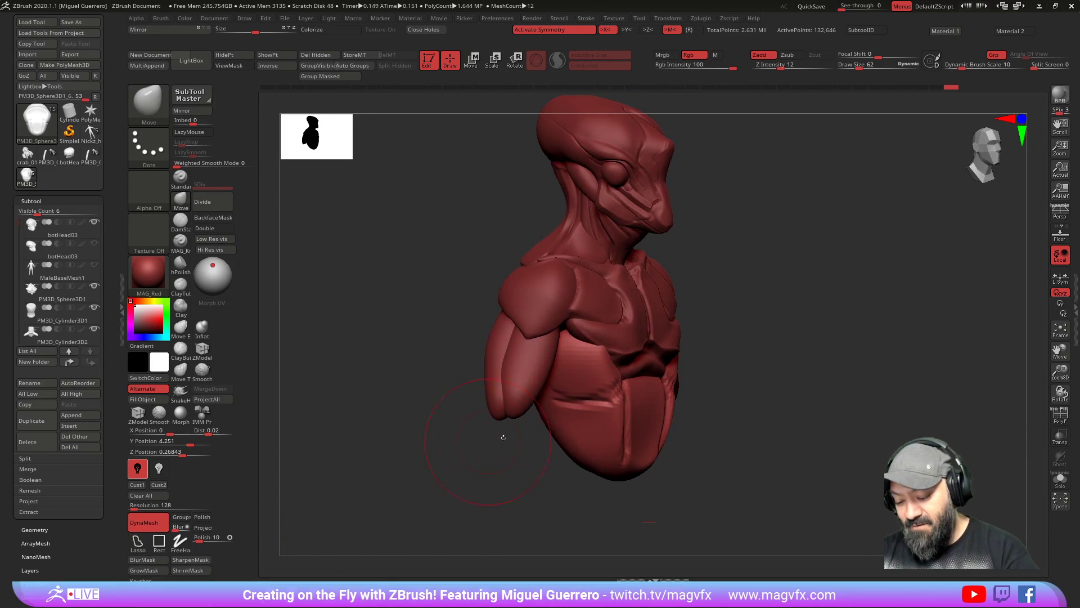
{"action": "left_click_drag", "start_coordinate": [591, 398], "coordinate": [470, 410]}
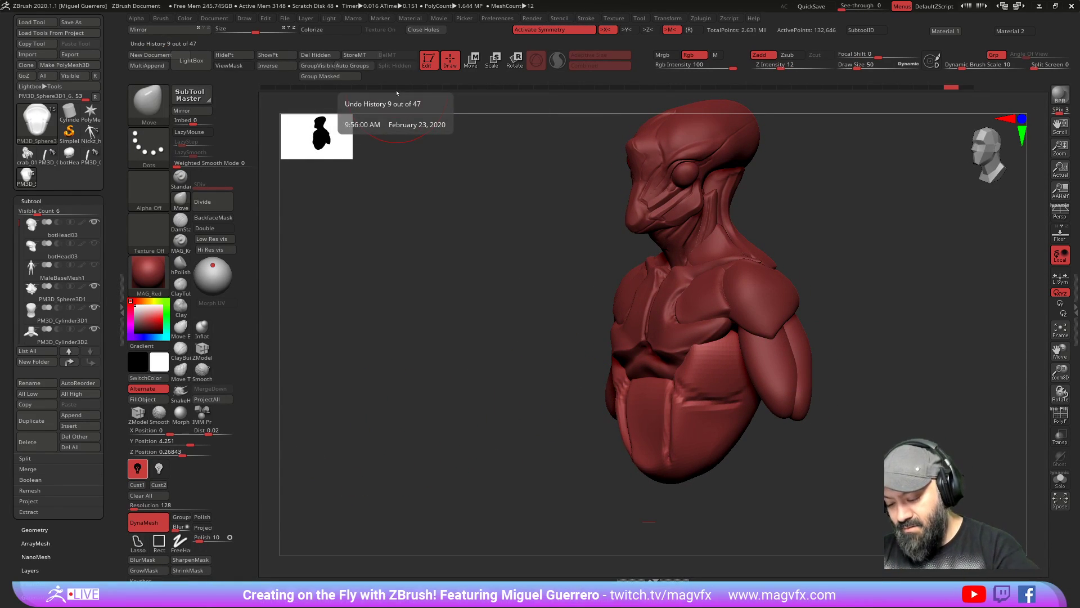
{"action": "left_click_drag", "start_coordinate": [540, 402], "coordinate": [578, 405]}
{"action": "mouse_move", "coordinate": [619, 469]}
{"action": "left_mouse_down", "text": "shift"}
{"action": "mouse_move", "coordinate": [599, 470]}
{"action": "mouse_move", "coordinate": [585, 397]}
{"action": "mouse_move", "coordinate": [686, 402]}
{"action": "mouse_move", "coordinate": [676, 470]}
{"action": "left_mouse_up", "text": "shift"}
Step: Mask the upper abdomen, pull its lower end downward with the Move brush at draw size 126, clear the mask and re-DynaMesh
{"action": "left_click", "coordinate": [572, 426], "text": "ctrl"}
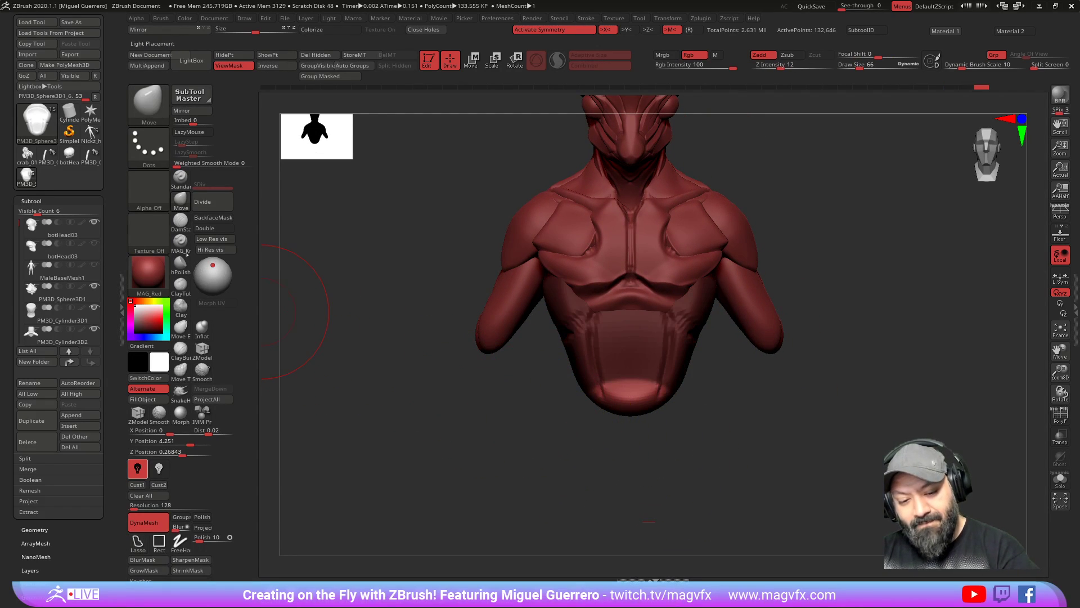
{"action": "left_click", "coordinate": [181, 200]}
{"action": "key", "text": "bracketright"}
{"action": "left_click_drag", "start_coordinate": [630, 409], "coordinate": [630, 457]}
{"action": "left_click_drag", "start_coordinate": [557, 429], "coordinate": [490, 420]}
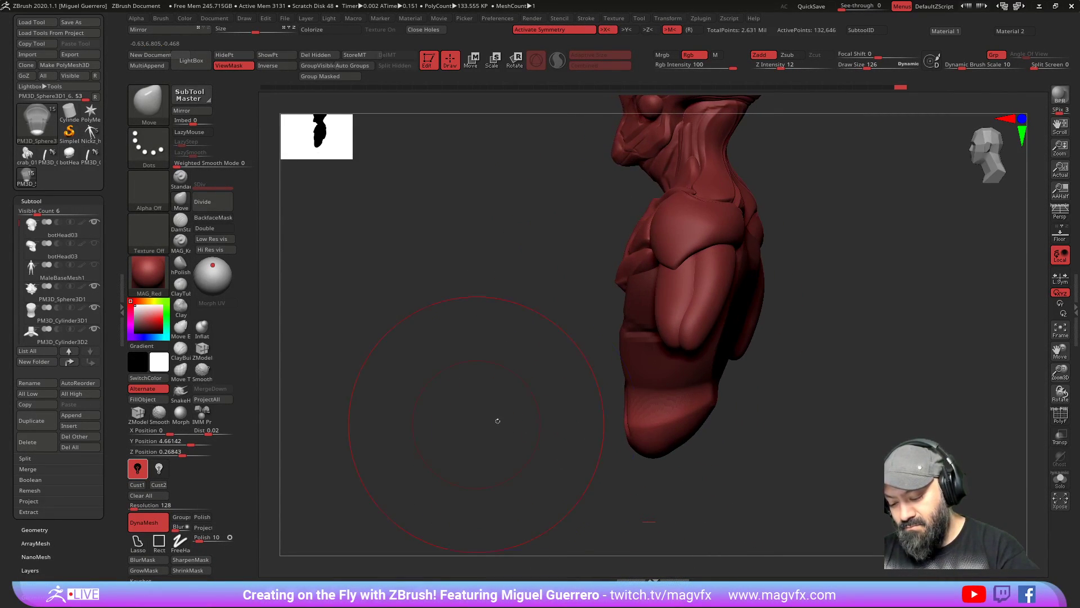
{"action": "mouse_move", "coordinate": [617, 550]}
{"action": "left_mouse_down"}
{"action": "mouse_move", "coordinate": [653, 549]}
{"action": "mouse_move", "coordinate": [617, 549]}
{"action": "left_mouse_up"}
{"action": "mouse_move", "coordinate": [675, 441]}
{"action": "left_mouse_down"}
{"action": "mouse_move", "coordinate": [678, 454]}
{"action": "mouse_move", "coordinate": [631, 437]}
{"action": "left_mouse_up"}
{"action": "left_click_drag", "start_coordinate": [528, 409], "coordinate": [501, 386], "text": "ctrl"}
{"action": "left_click_drag", "start_coordinate": [405, 361], "coordinate": [399, 410]}
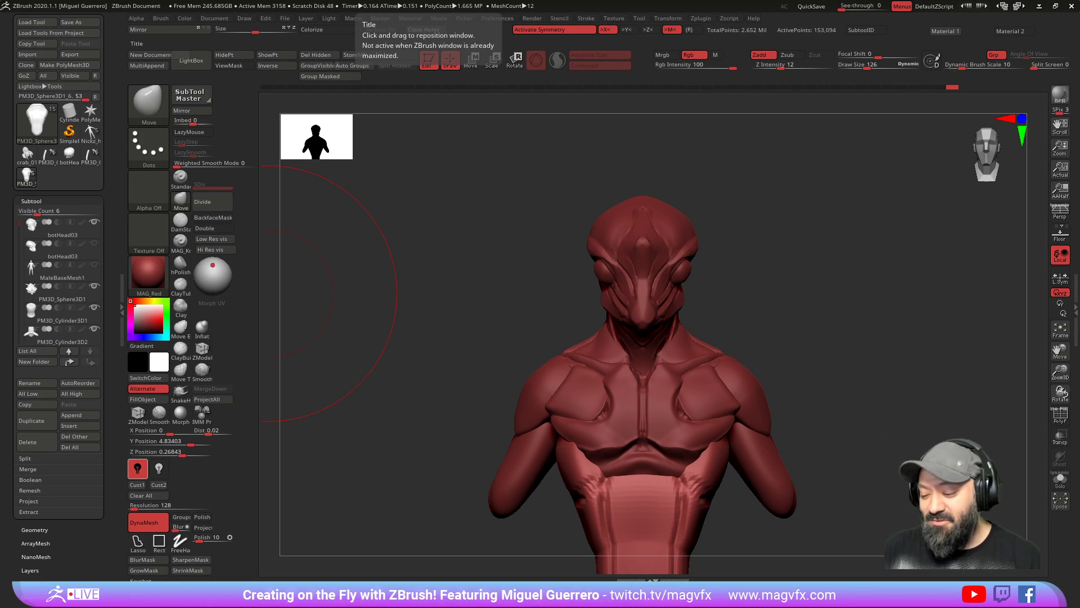
Step: Examine the bust's head, shoulders and torso from front and three-quarter views, making the rear upper-arm ovals the active subtool
{"action": "mouse_move", "coordinate": [264, 292]}
{"action": "left_mouse_down"}
{"action": "mouse_move", "coordinate": [394, 360]}
{"action": "mouse_move", "coordinate": [451, 411]}
{"action": "mouse_move", "coordinate": [422, 369]}
{"action": "mouse_move", "coordinate": [515, 398]}
{"action": "left_mouse_up"}
{"action": "mouse_move", "coordinate": [418, 369]}
{"action": "left_mouse_down"}
{"action": "mouse_move", "coordinate": [394, 369]}
{"action": "mouse_move", "coordinate": [513, 400]}
{"action": "left_mouse_up"}
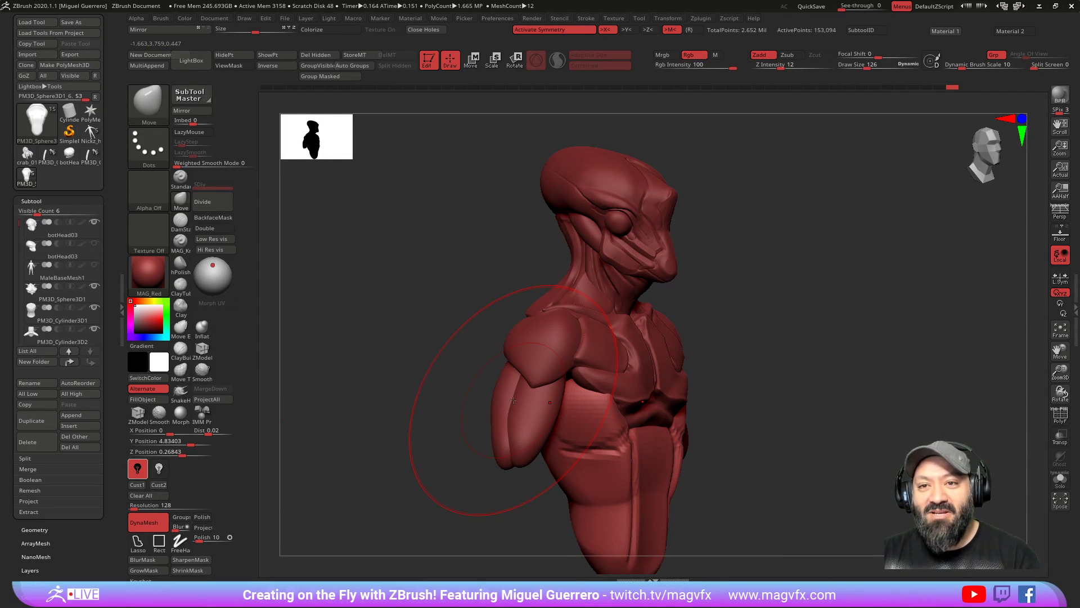
{"action": "mouse_move", "coordinate": [513, 400]}
{"action": "left_mouse_down"}
{"action": "mouse_move", "coordinate": [490, 397]}
{"action": "mouse_move", "coordinate": [403, 445]}
{"action": "mouse_move", "coordinate": [499, 416]}
{"action": "mouse_move", "coordinate": [428, 422]}
{"action": "mouse_move", "coordinate": [367, 460]}
{"action": "left_mouse_up"}
{"action": "left_click", "coordinate": [499, 416], "text": "alt"}
{"action": "right_click_drag", "start_coordinate": [416, 413], "coordinate": [419, 394], "text": "ctrl"}
{"action": "mouse_move", "coordinate": [418, 394]}
{"action": "left_mouse_down"}
{"action": "mouse_move", "coordinate": [429, 393]}
{"action": "mouse_move", "coordinate": [392, 397]}
{"action": "mouse_move", "coordinate": [382, 471]}
{"action": "left_mouse_up"}
{"action": "right_click_drag", "start_coordinate": [384, 405], "coordinate": [386, 433], "text": "ctrl"}
{"action": "left_click_drag", "start_coordinate": [387, 365], "coordinate": [382, 411], "text": "alt"}
{"action": "left_click_drag", "start_coordinate": [382, 412], "coordinate": [430, 405]}
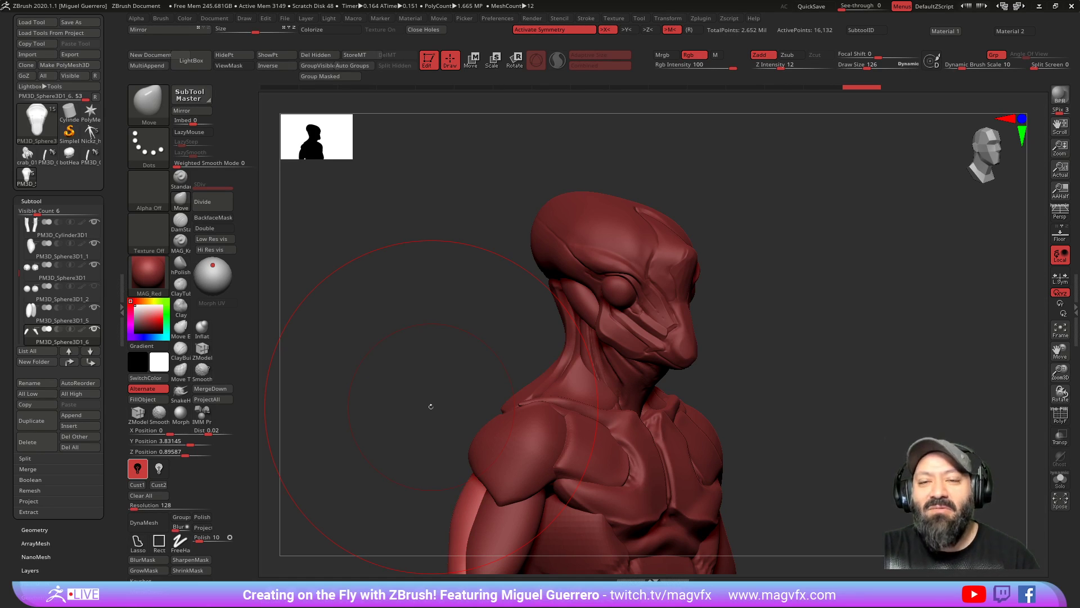
{"action": "left_click_drag", "start_coordinate": [431, 407], "coordinate": [425, 317]}
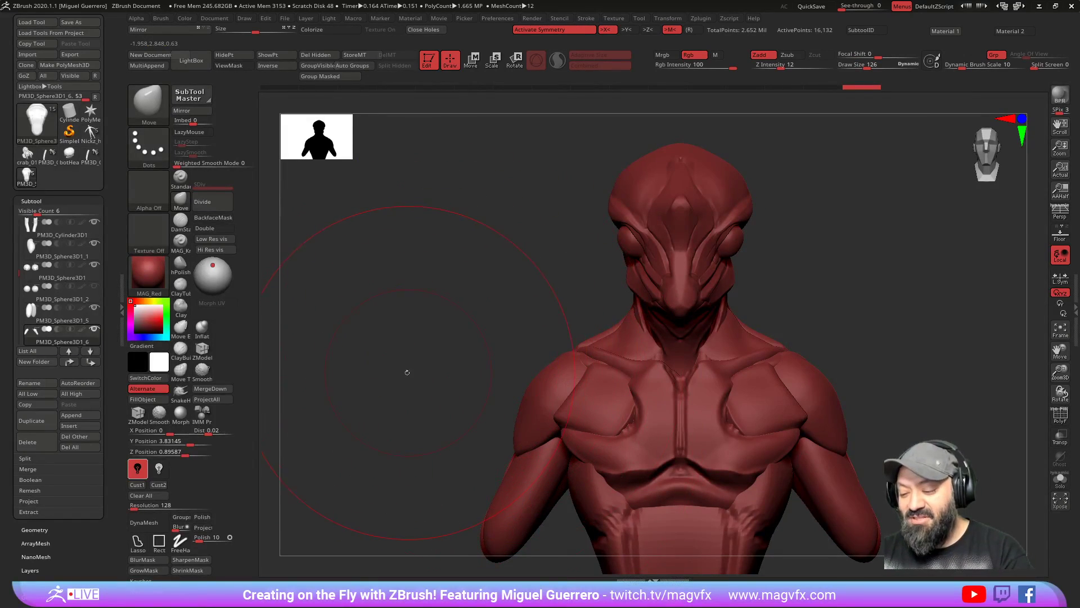
{"action": "left_click_drag", "start_coordinate": [393, 357], "coordinate": [433, 346]}
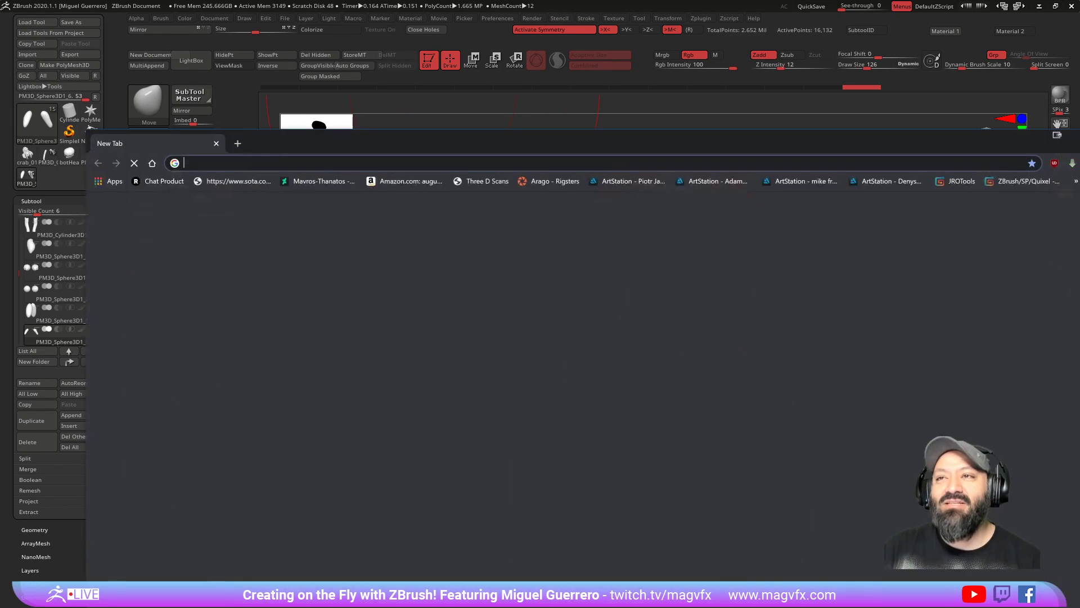
Step: Switch to the browser, close the empty tab, play the Instagram video of the 3D-printed eyeball and move the window away
{"action": "key", "text": "ctrl+w"}
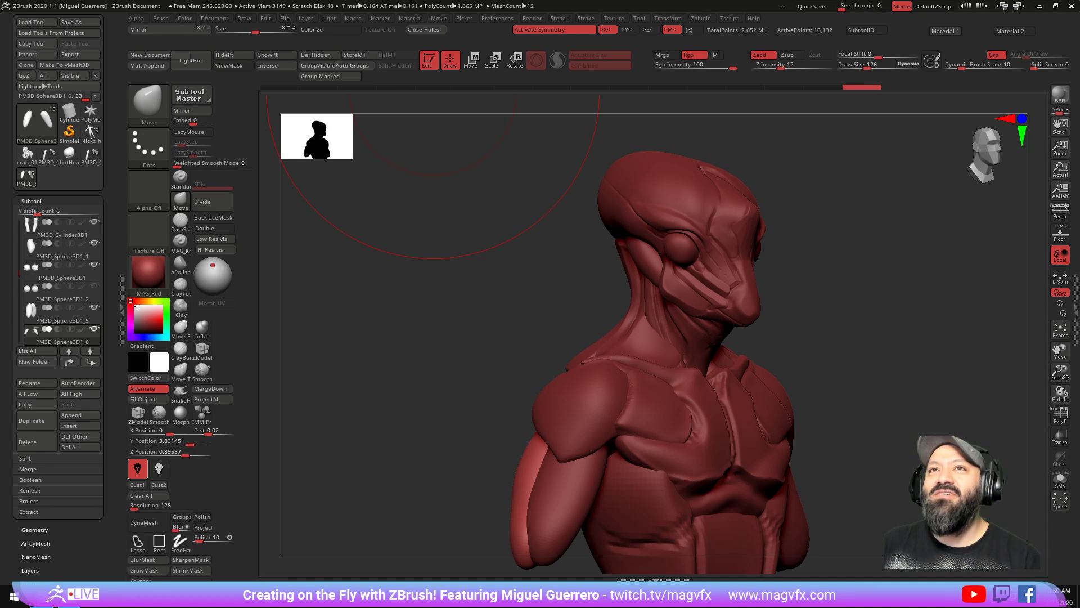
{"action": "left_click_drag", "start_coordinate": [394, 0], "coordinate": [256, 51]}
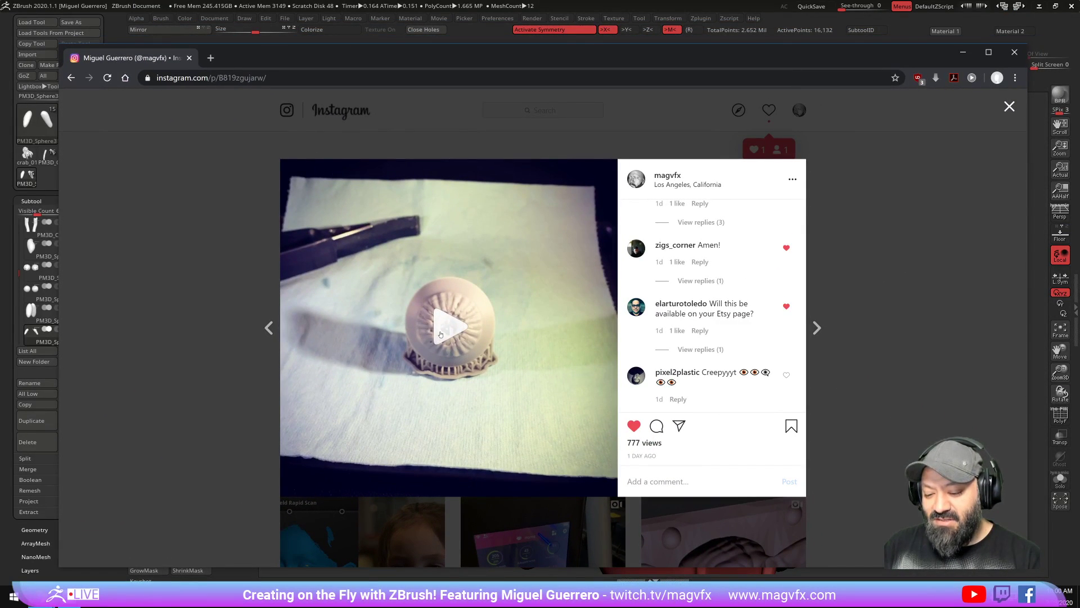
{"action": "left_click", "coordinate": [417, 366]}
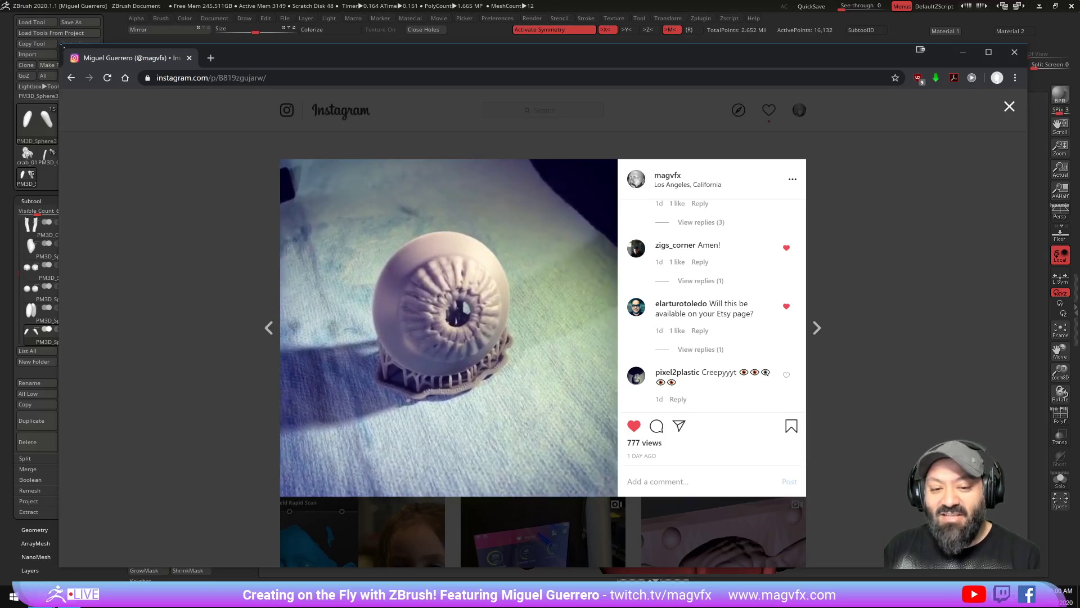
{"action": "left_click_drag", "start_coordinate": [267, 58], "coordinate": [360, 1]}
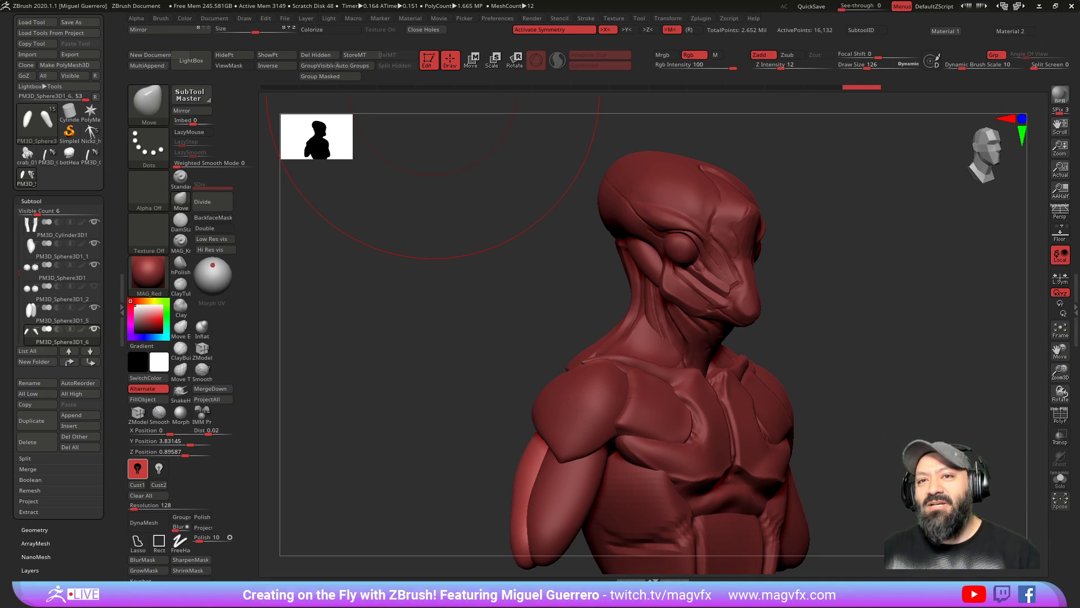
Step: Show the MaleBaseMesh1 subtool, make it active and turn on transparency to see it through the surrounding armour forms
{"action": "mouse_move", "coordinate": [439, 362]}
{"action": "left_mouse_down"}
{"action": "mouse_move", "coordinate": [415, 358]}
{"action": "mouse_move", "coordinate": [386, 374]}
{"action": "left_mouse_up"}
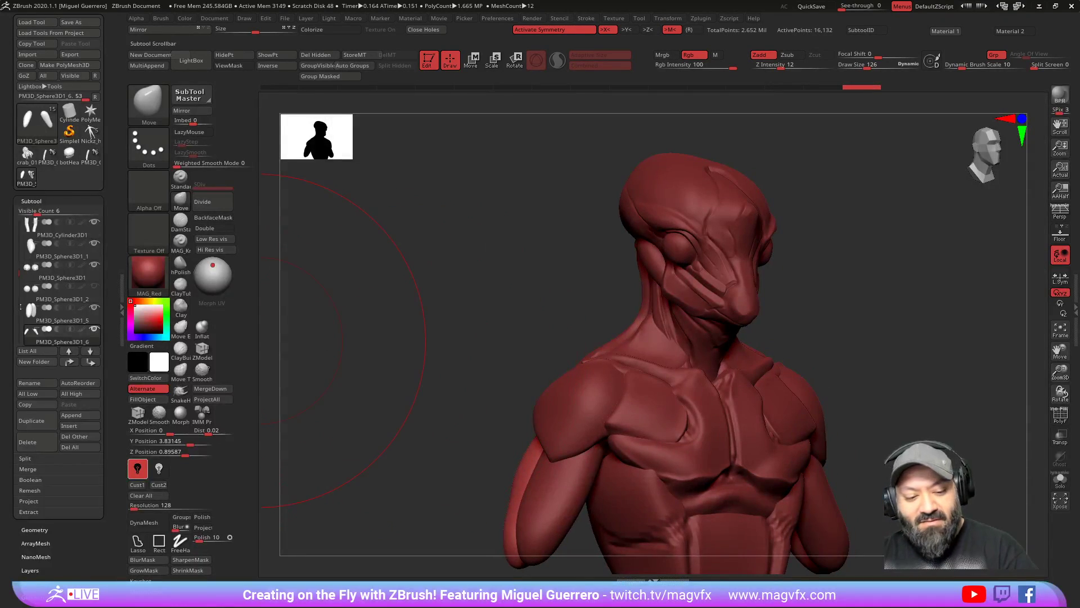
{"action": "left_click_drag", "start_coordinate": [19, 279], "coordinate": [16, 236]}
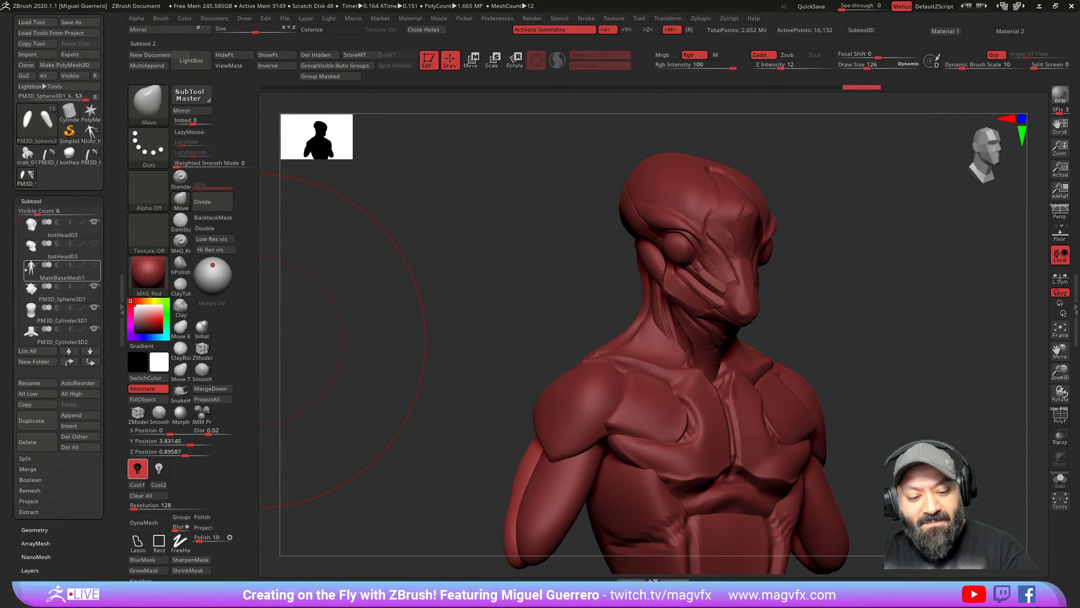
{"action": "left_click", "coordinate": [100, 276]}
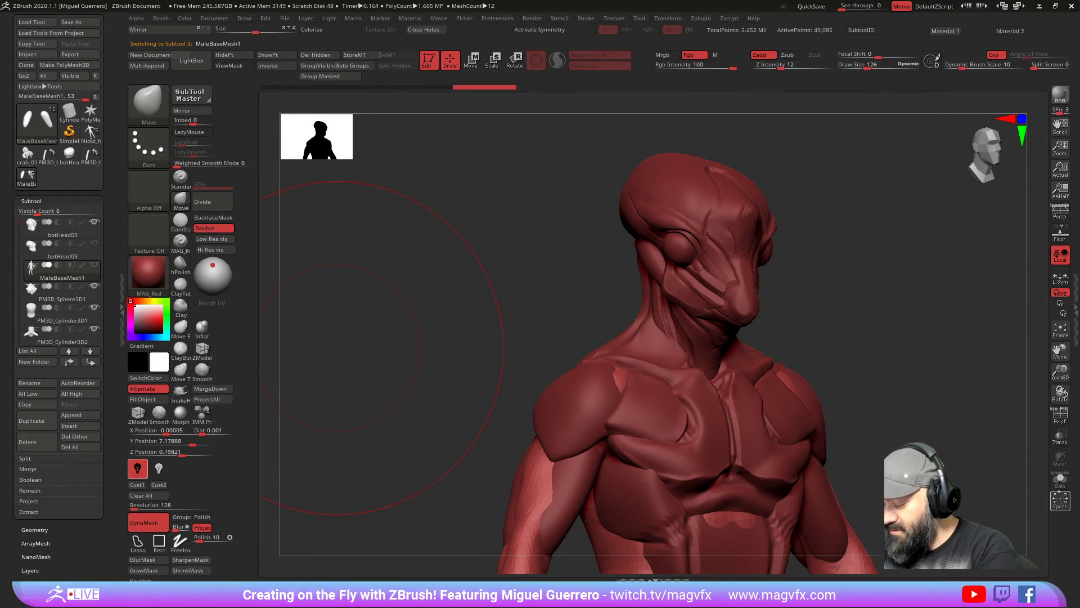
{"action": "left_click", "coordinate": [1061, 437]}
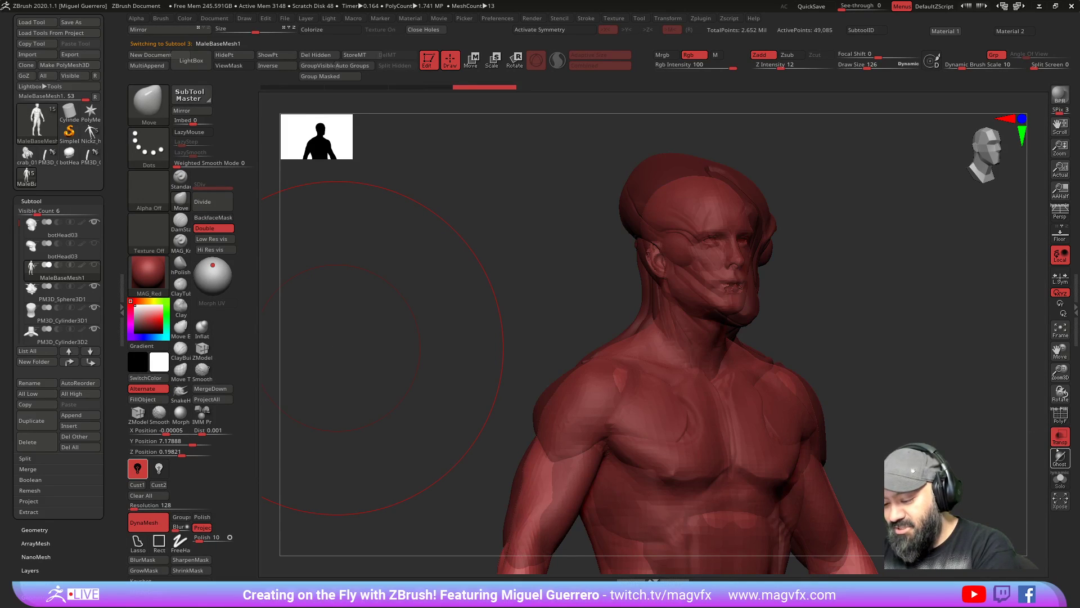
{"action": "mouse_move", "coordinate": [391, 424]}
{"action": "left_mouse_down"}
{"action": "mouse_move", "coordinate": [400, 434]}
{"action": "mouse_move", "coordinate": [382, 434]}
{"action": "left_mouse_up"}
Step: Display the base mesh's polyframe and turn on ghost transparency for the surrounding subtools
{"action": "left_click", "coordinate": [1061, 415]}
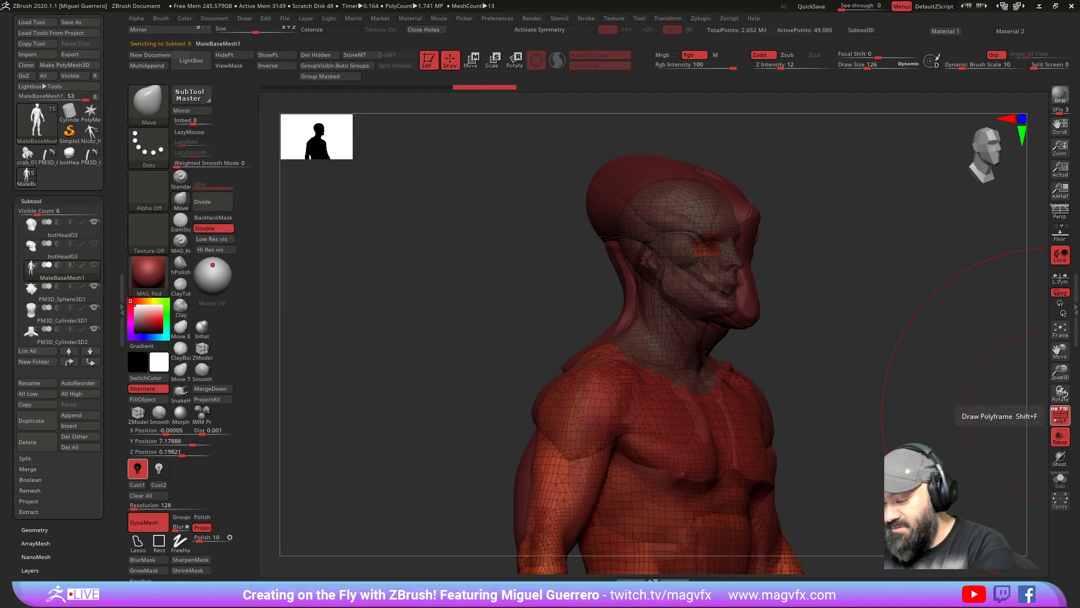
{"action": "left_click_drag", "start_coordinate": [394, 371], "coordinate": [417, 367]}
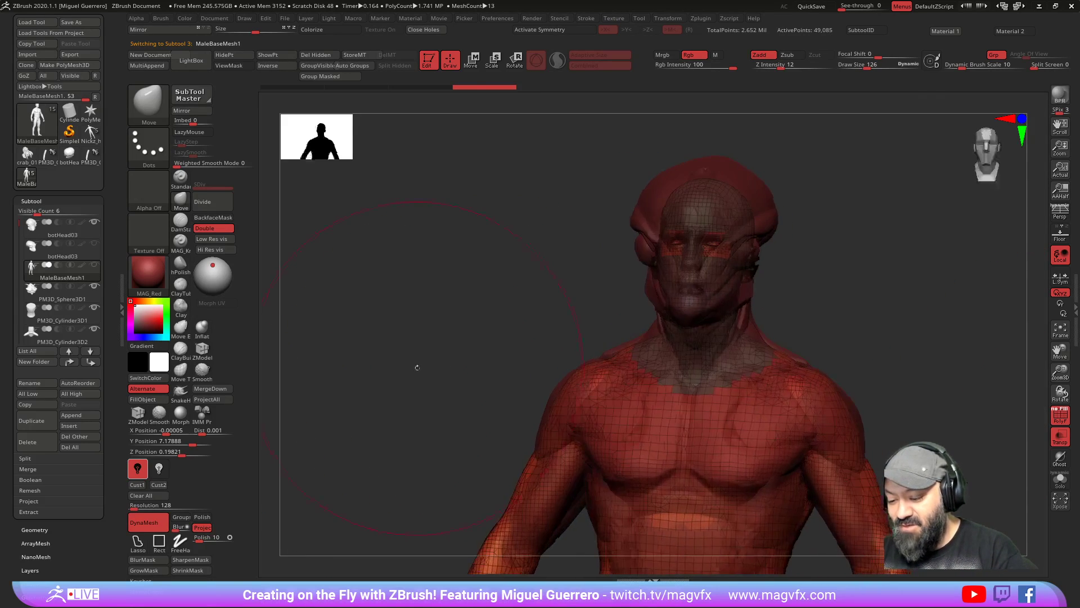
{"action": "left_click", "coordinate": [1060, 416]}
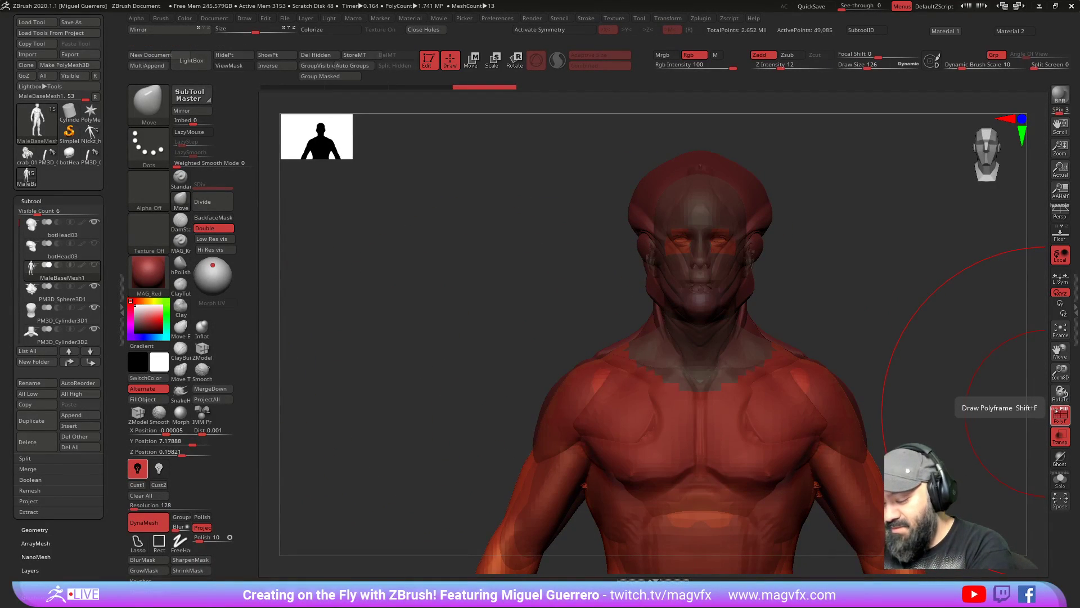
{"action": "left_click", "coordinate": [1061, 415]}
{"action": "left_click", "coordinate": [1064, 410]}
{"action": "left_click_drag", "start_coordinate": [366, 374], "coordinate": [418, 397]}
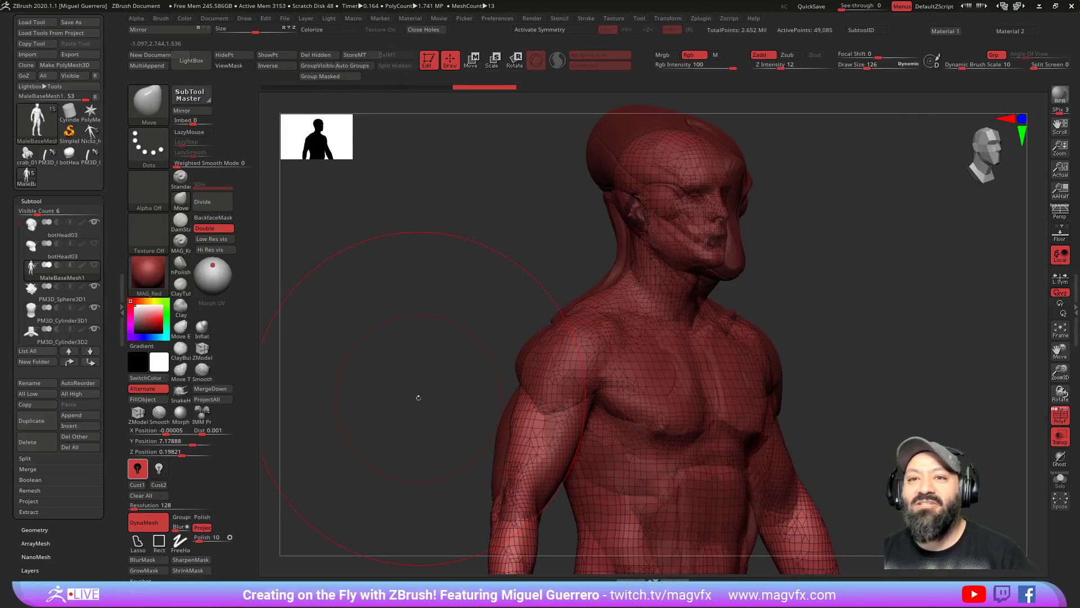
{"action": "left_click", "coordinate": [1060, 459]}
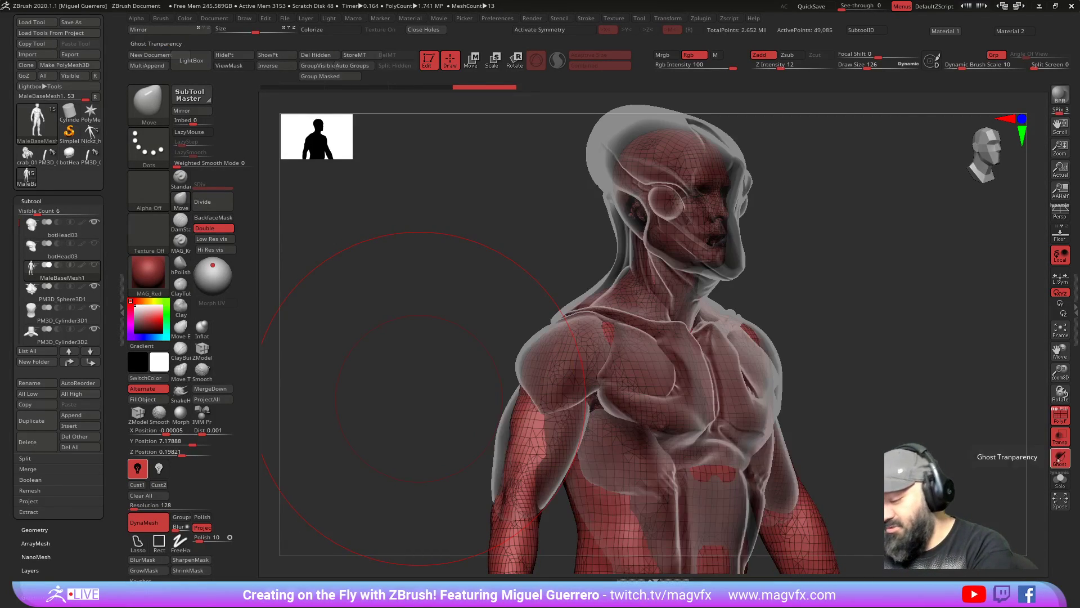
Step: Check the base mesh through the ghosted armour, make the mantis head the active subtool and turn off the polyframe display
{"action": "left_click_drag", "start_coordinate": [911, 433], "coordinate": [962, 435]}
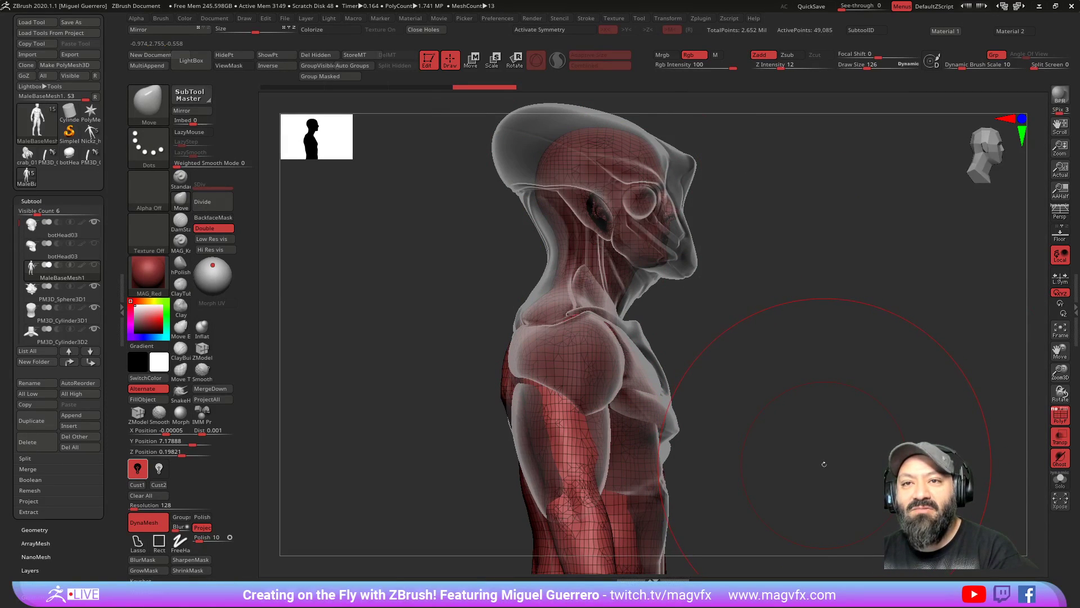
{"action": "left_click_drag", "start_coordinate": [824, 463], "coordinate": [790, 461]}
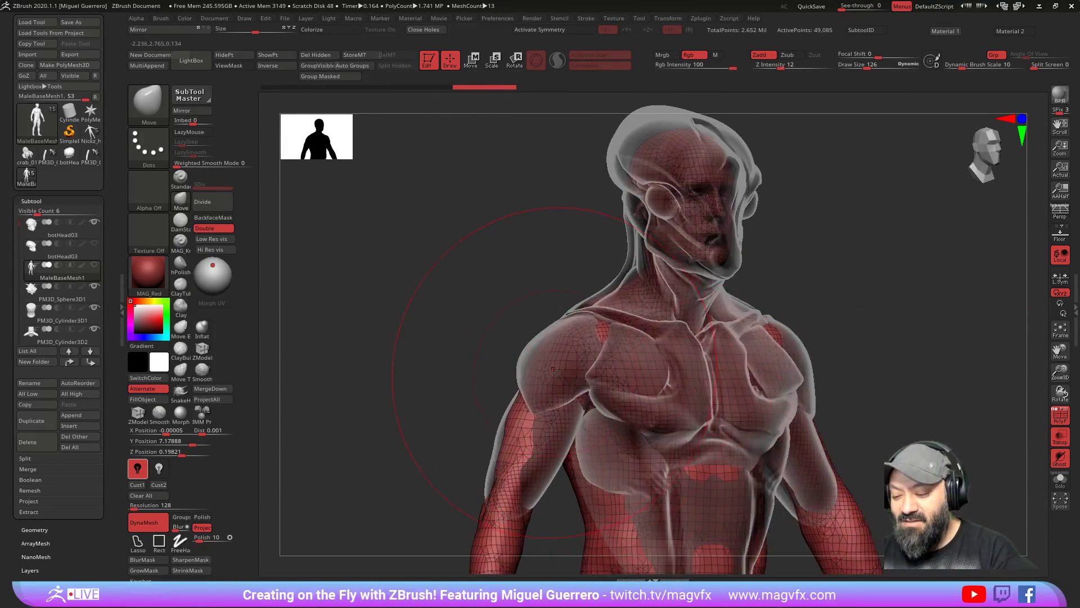
{"action": "left_click", "coordinate": [631, 165], "text": "alt"}
{"action": "left_click_drag", "start_coordinate": [878, 293], "coordinate": [1047, 411]}
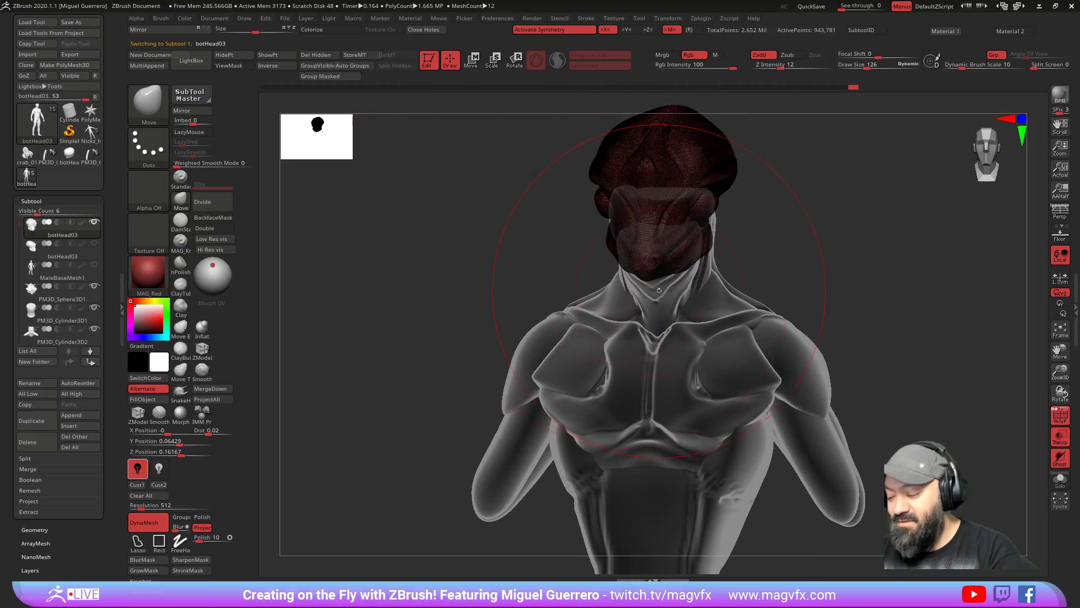
{"action": "left_click", "coordinate": [1059, 419]}
{"action": "left_click_drag", "start_coordinate": [427, 301], "coordinate": [483, 300]}
{"action": "left_click_drag", "start_coordinate": [438, 391], "coordinate": [369, 357]}
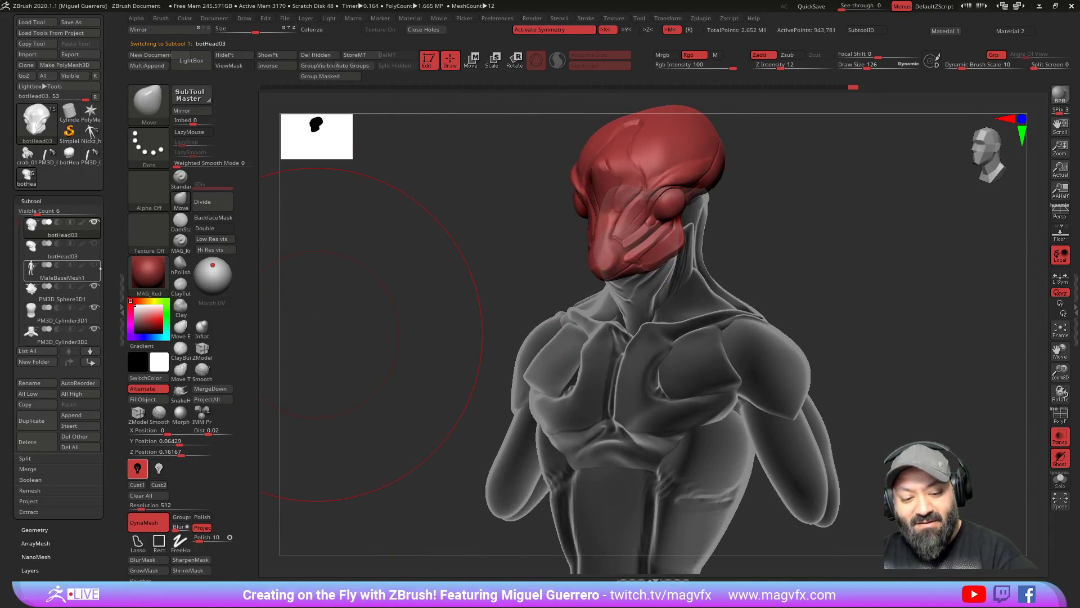
Step: Switch the active subtool between the torso forms and the male base mesh to inspect them through the ghosted armour
{"action": "left_click_drag", "start_coordinate": [429, 327], "coordinate": [647, 512]}
{"action": "left_click", "coordinate": [661, 529], "text": "alt"}
{"action": "left_click", "coordinate": [677, 526], "text": "alt"}
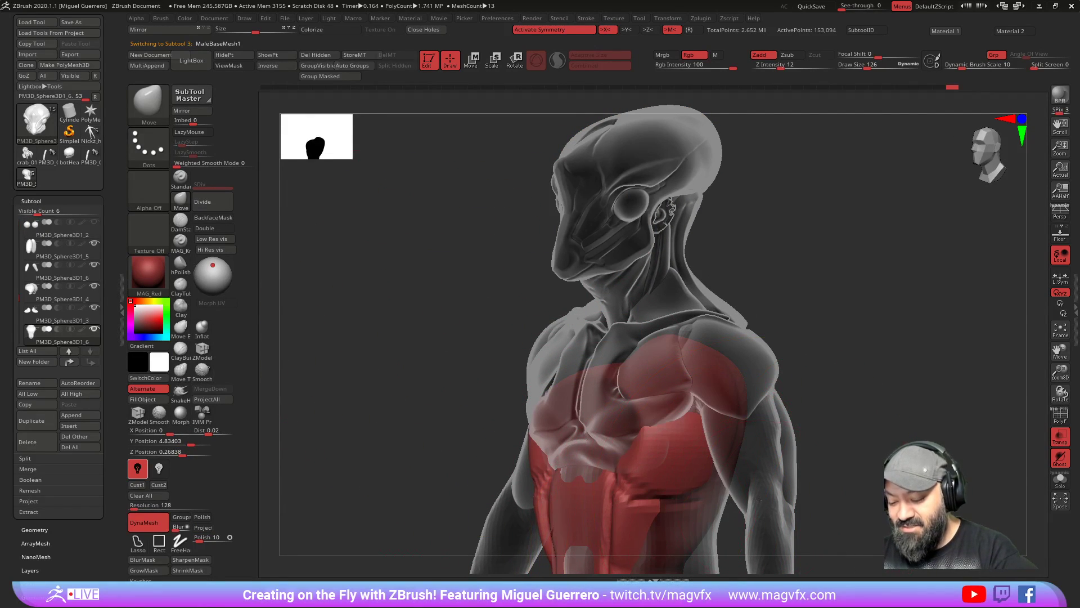
{"action": "mouse_move", "coordinate": [391, 377]}
{"action": "left_mouse_down"}
{"action": "mouse_move", "coordinate": [408, 381]}
{"action": "mouse_move", "coordinate": [381, 391]}
{"action": "mouse_move", "coordinate": [399, 405]}
{"action": "left_mouse_up"}
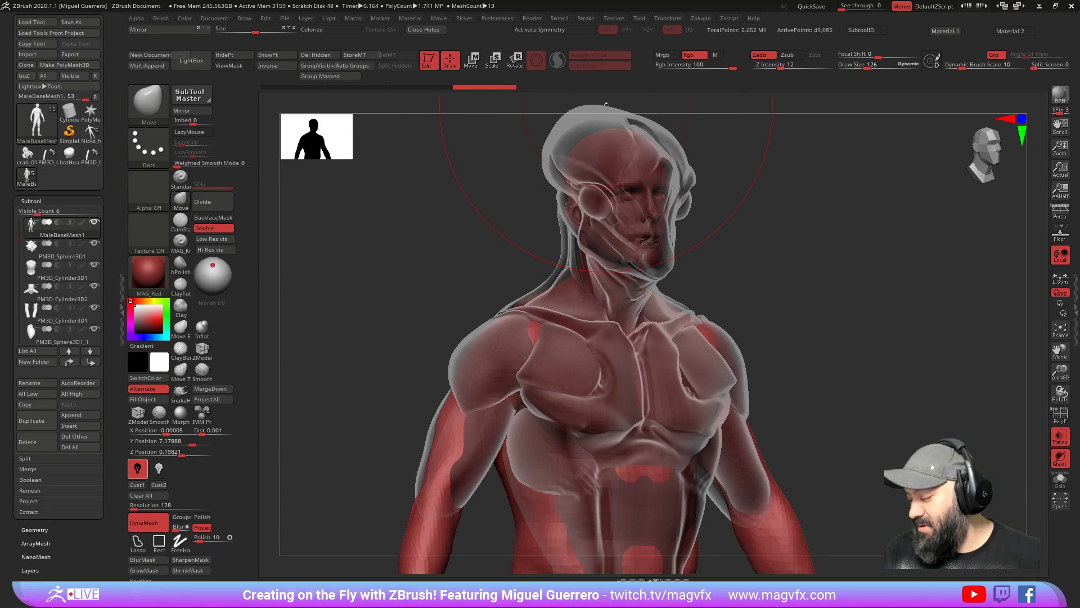
Step: Toggle transparency and ghost transparency to compare how the base mesh shows through the surrounding forms, leaving ghost off
{"action": "left_click", "coordinate": [1062, 436]}
{"action": "left_click", "coordinate": [1061, 437]}
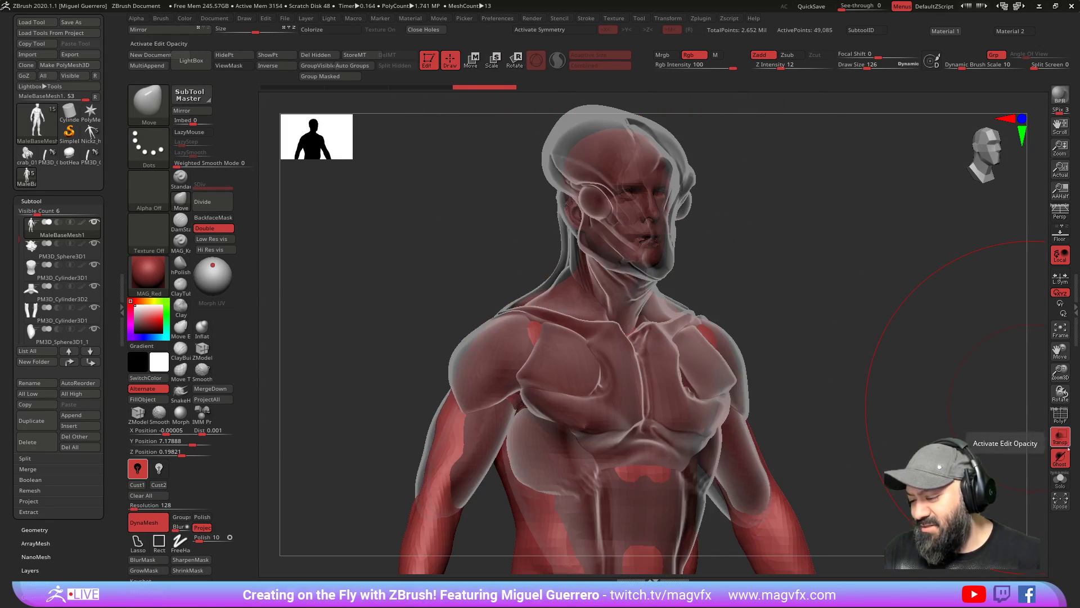
{"action": "left_click", "coordinate": [1061, 457]}
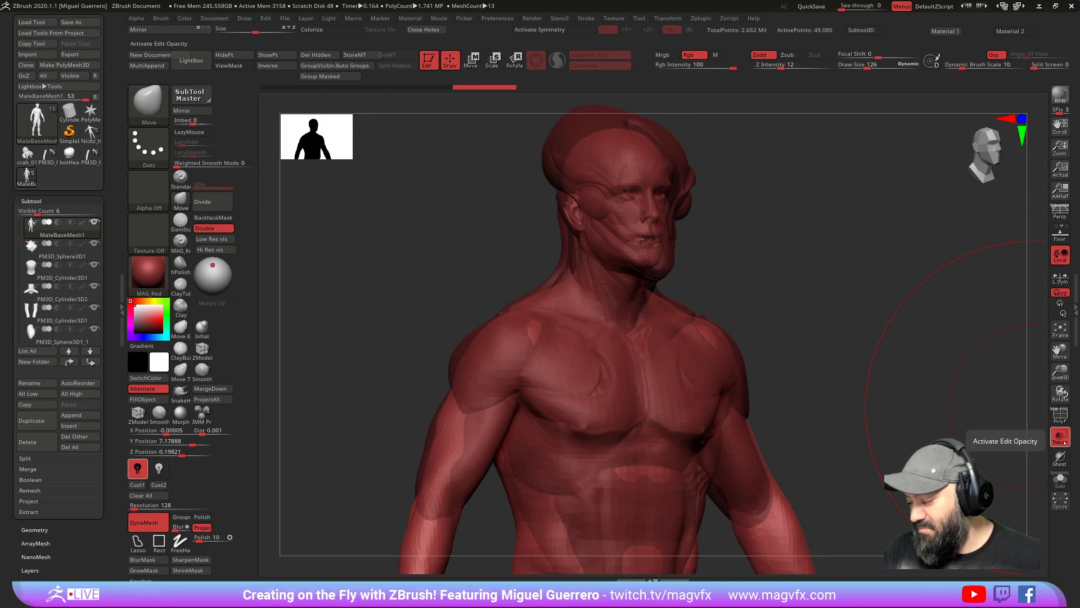
{"action": "left_click", "coordinate": [1061, 459]}
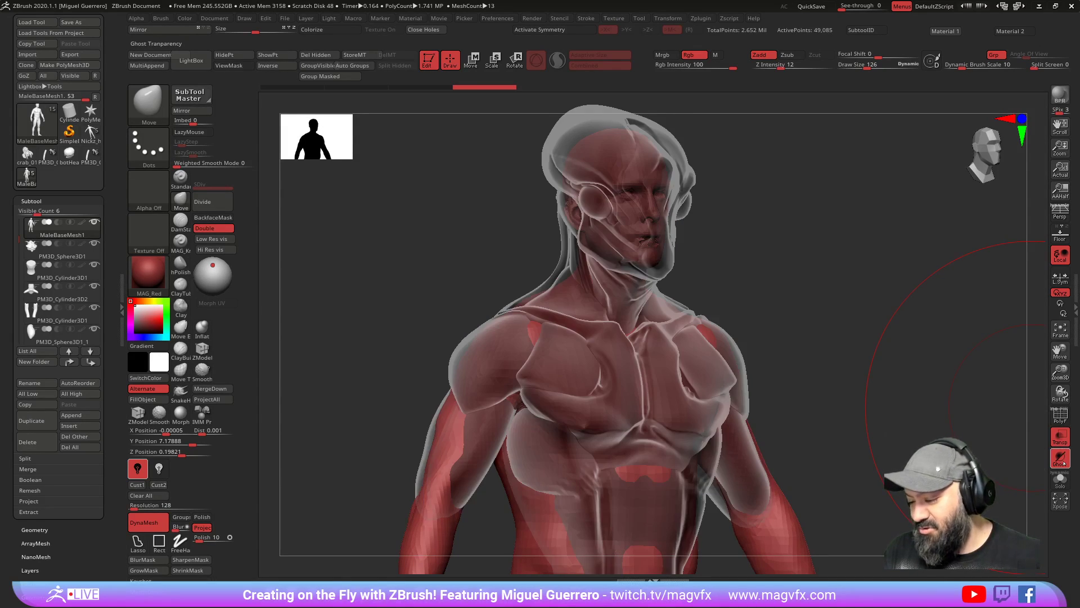
{"action": "left_click", "coordinate": [1061, 458]}
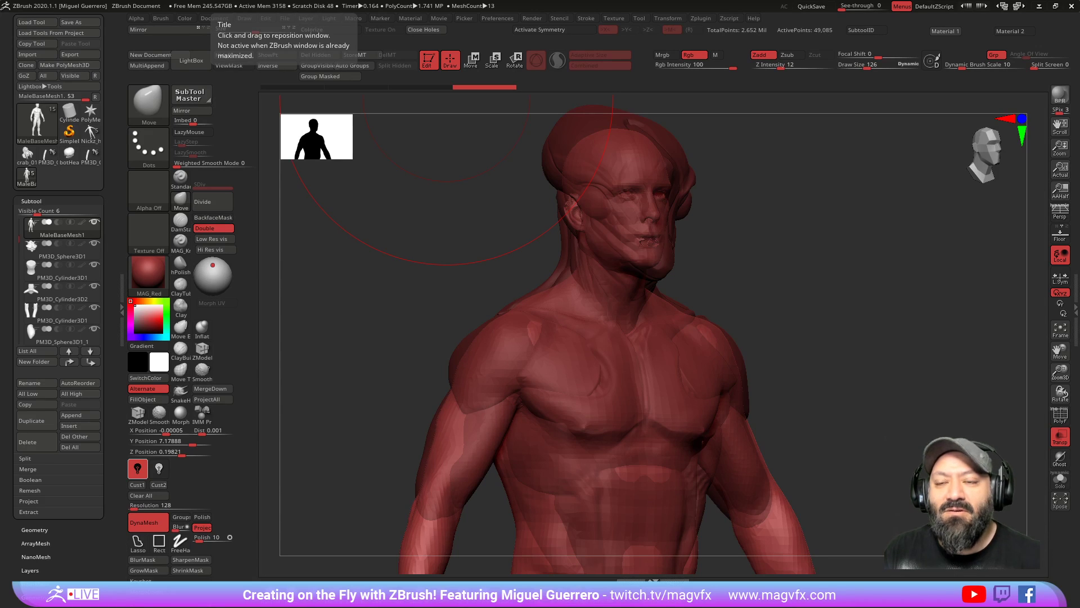
Step: Make the mantis head the active subtool again and turn off transparency for the whole figure
{"action": "left_click_drag", "start_coordinate": [386, 263], "coordinate": [370, 262]}
{"action": "left_click", "coordinate": [610, 235], "text": "alt"}
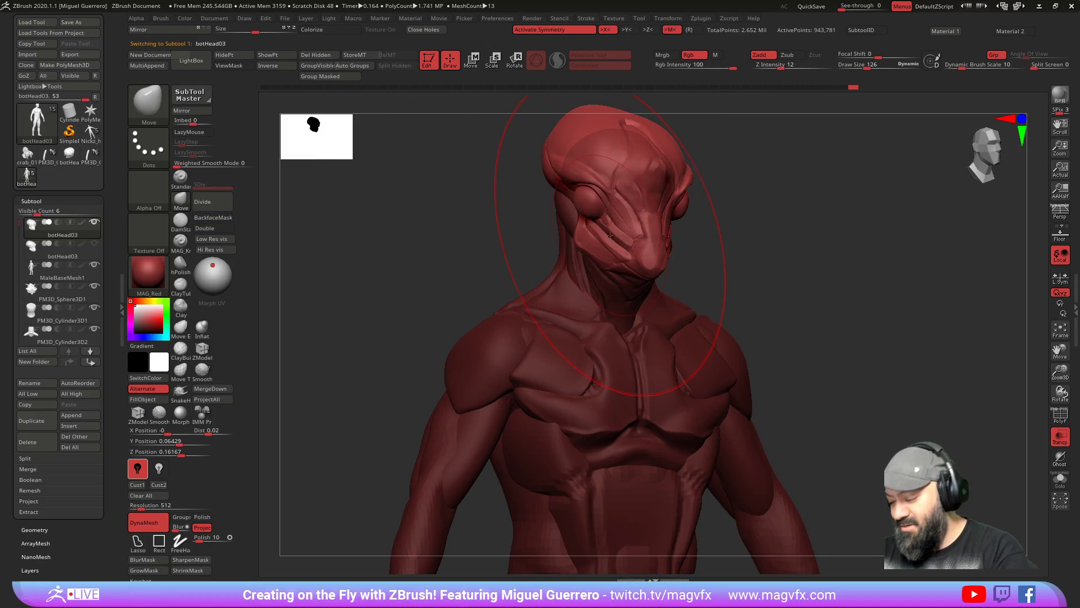
{"action": "left_click", "coordinate": [1059, 441]}
{"action": "mouse_move", "coordinate": [363, 231]}
{"action": "right_mouse_down", "text": "ctrl"}
{"action": "mouse_move", "coordinate": [360, 282]}
{"action": "mouse_move", "coordinate": [360, 197]}
{"action": "mouse_move", "coordinate": [468, 326]}
{"action": "mouse_move", "coordinate": [453, 360]}
{"action": "mouse_move", "coordinate": [398, 357]}
{"action": "mouse_move", "coordinate": [376, 320]}
{"action": "mouse_move", "coordinate": [484, 393]}
{"action": "right_mouse_up", "text": "ctrl"}
Step: Make the rear upper-arm ovals active and reshape them with the Move brush at draw size 70
{"action": "left_click", "coordinate": [509, 391], "text": "alt"}
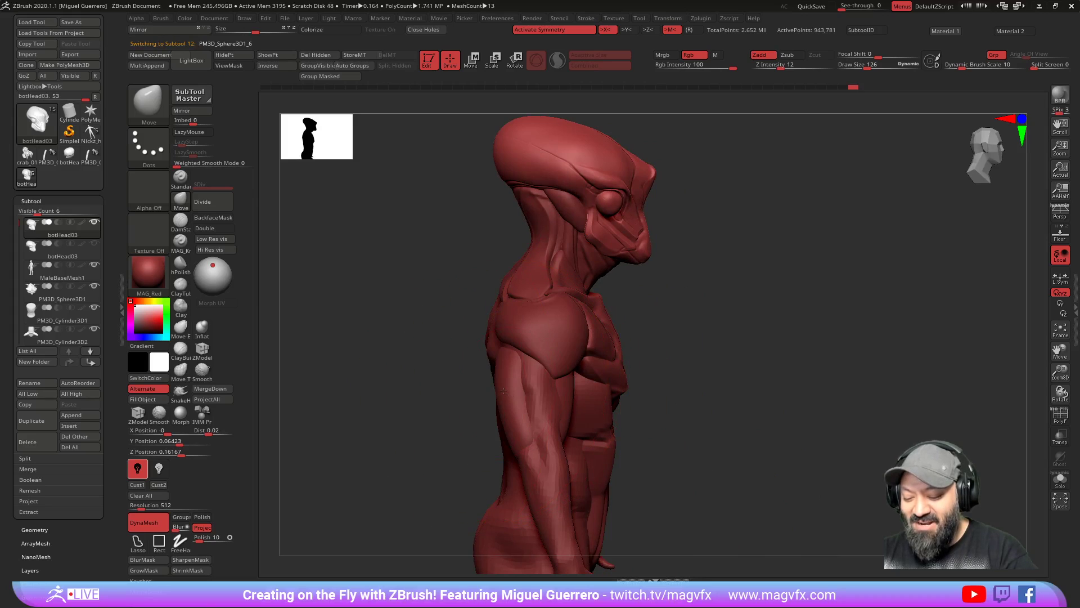
{"action": "right_click_drag", "start_coordinate": [419, 374], "coordinate": [443, 369]}
{"action": "left_click", "coordinate": [181, 201]}
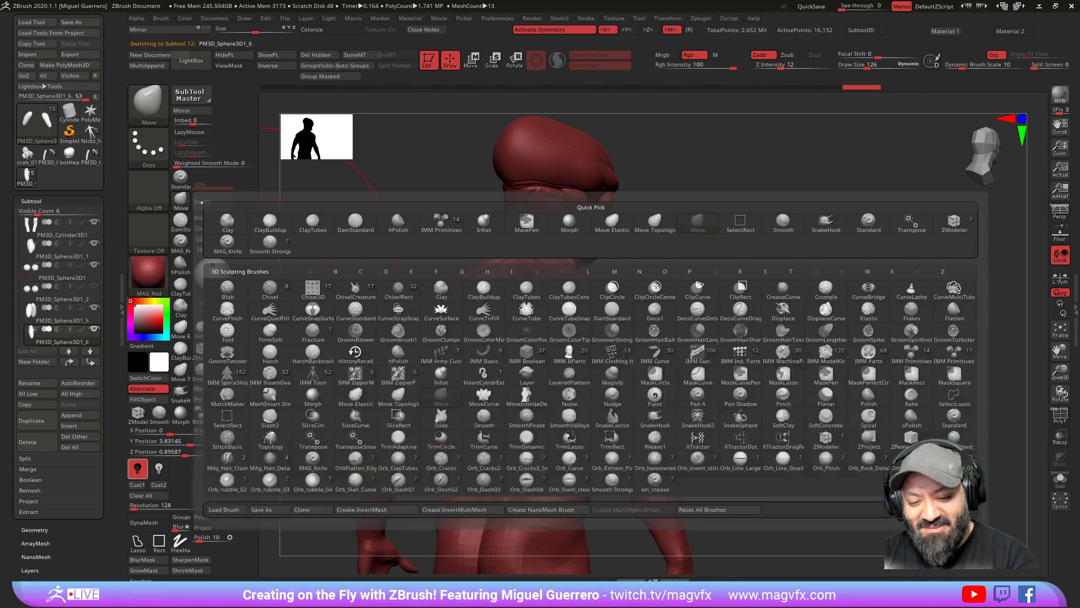
{"action": "right_click_drag", "start_coordinate": [359, 275], "coordinate": [589, 374]}
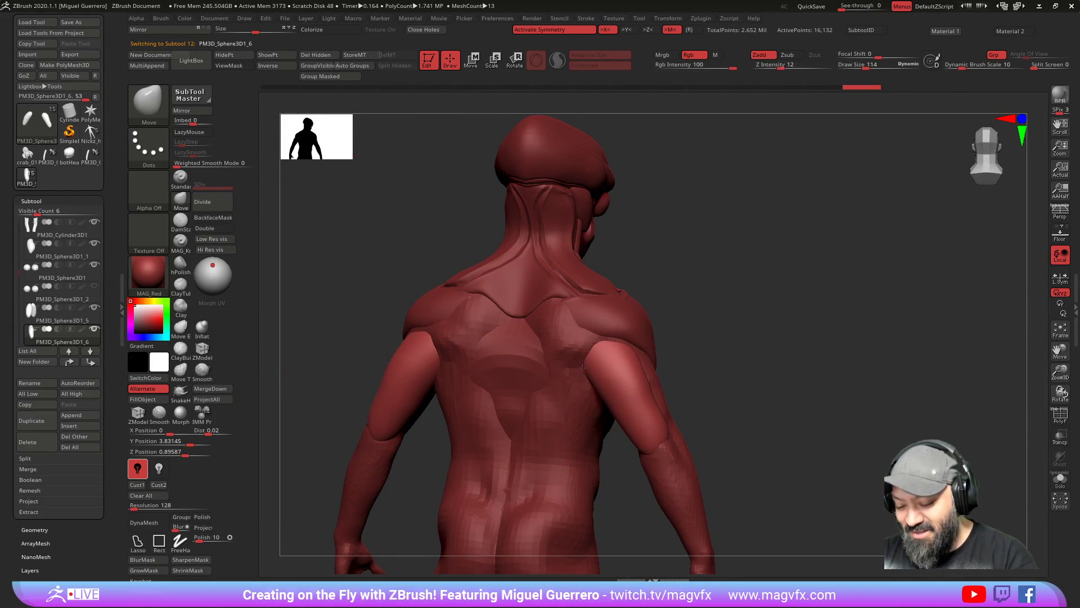
{"action": "key", "text": "["}
{"action": "key", "text": "["}
{"action": "key", "text": "["}
{"action": "key", "text": "["}
{"action": "mouse_move", "coordinate": [653, 381]}
{"action": "left_mouse_down"}
{"action": "mouse_move", "coordinate": [682, 380]}
{"action": "mouse_move", "coordinate": [666, 390]}
{"action": "mouse_move", "coordinate": [374, 357]}
{"action": "mouse_move", "coordinate": [258, 306]}
{"action": "left_mouse_up"}
Step: Hide the MaleBaseMesh1 subtool and make the abdomen form beneath the chest plates active
{"action": "left_click_drag", "start_coordinate": [18, 273], "coordinate": [18, 231]}
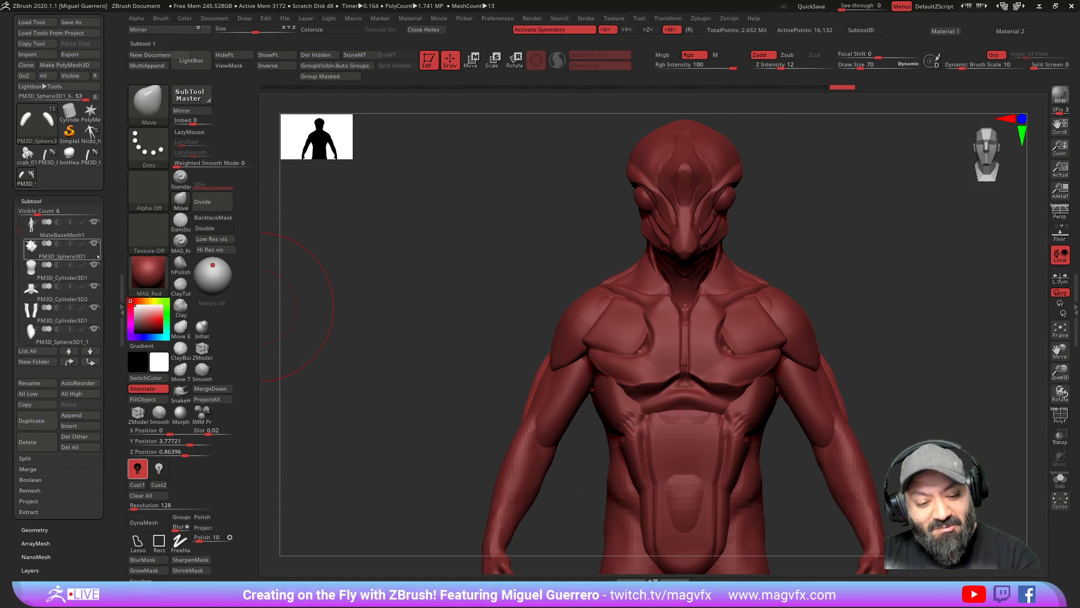
{"action": "left_click", "coordinate": [92, 225]}
{"action": "right_click_drag", "start_coordinate": [424, 281], "coordinate": [363, 353], "text": "alt"}
{"action": "right_click_drag", "start_coordinate": [362, 354], "coordinate": [479, 388]}
{"action": "right_click_drag", "start_coordinate": [478, 388], "coordinate": [452, 289], "text": "alt"}
{"action": "left_click", "coordinate": [580, 455], "text": "alt"}
{"action": "right_click_drag", "start_coordinate": [551, 466], "coordinate": [543, 511]}
{"action": "right_click_drag", "start_coordinate": [557, 225], "coordinate": [569, 333], "text": "alt"}
{"action": "right_click_drag", "start_coordinate": [583, 265], "coordinate": [588, 311], "text": "ctrl"}
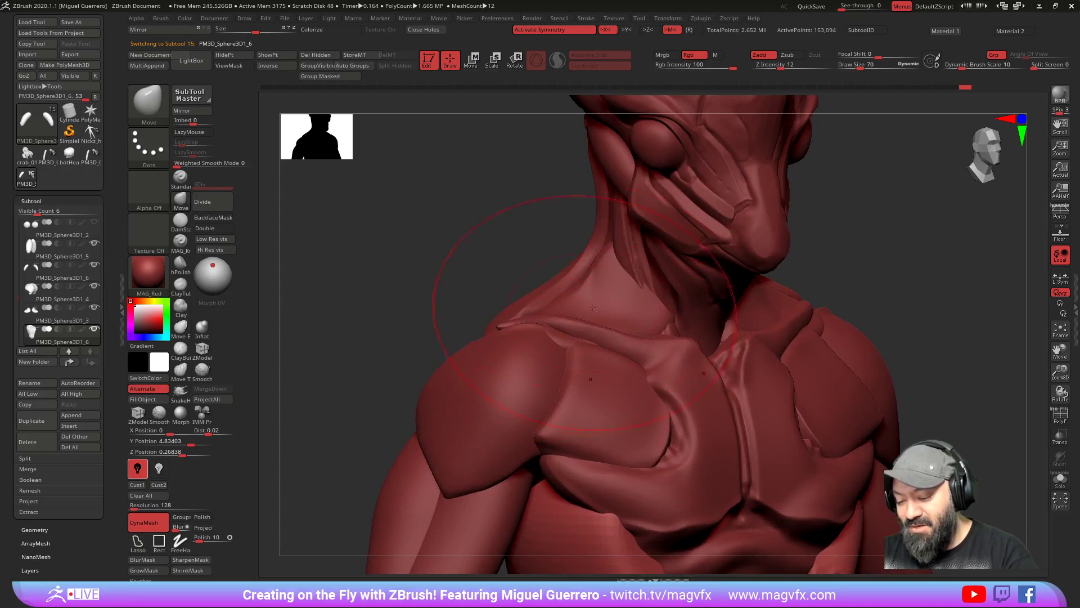
Step: Make the trapezius forms beside the neck active and carve grooves into them with the MAG_Knife brush at draw size 18
{"action": "left_click", "coordinate": [588, 310], "text": "alt"}
{"action": "key", "text": "bracketleft"}
{"action": "right_click_drag", "start_coordinate": [468, 284], "coordinate": [453, 327], "text": "alt"}
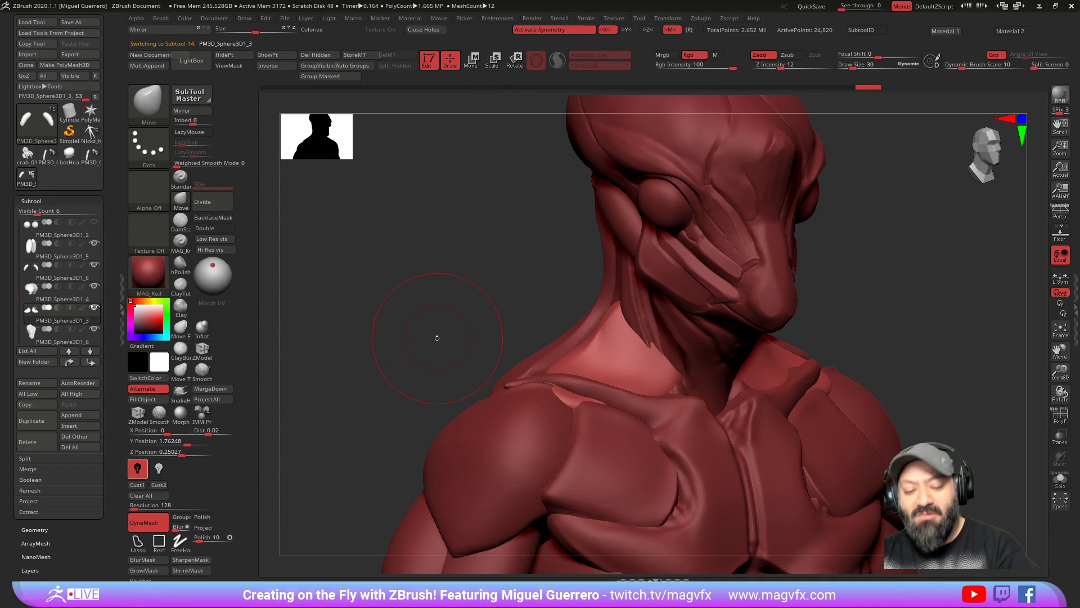
{"action": "left_click", "coordinate": [181, 242]}
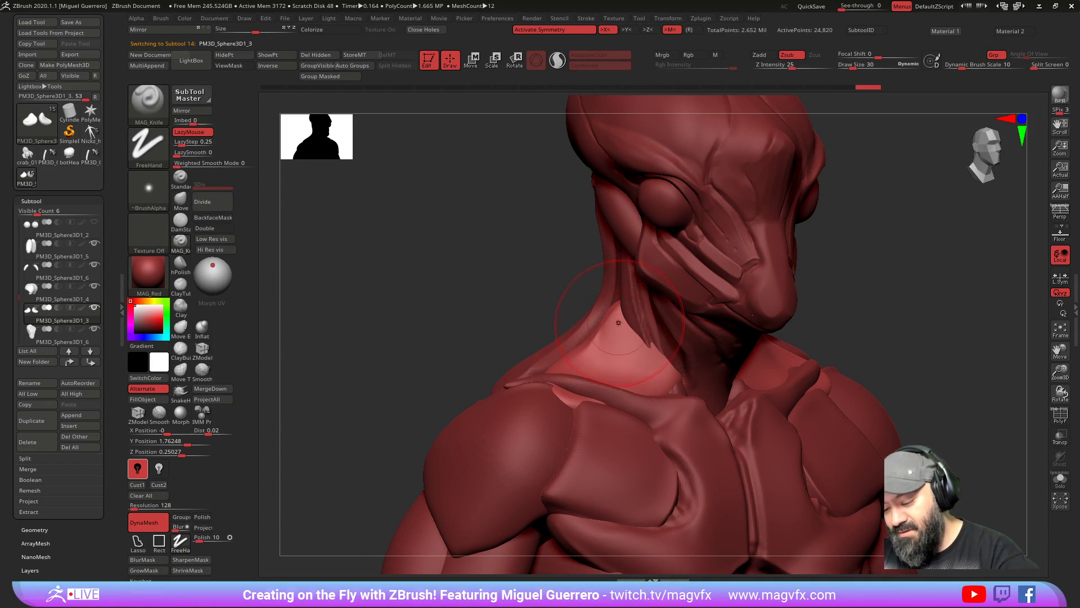
{"action": "key", "text": "bracketleft"}
{"action": "left_click_drag", "start_coordinate": [604, 377], "coordinate": [620, 308]}
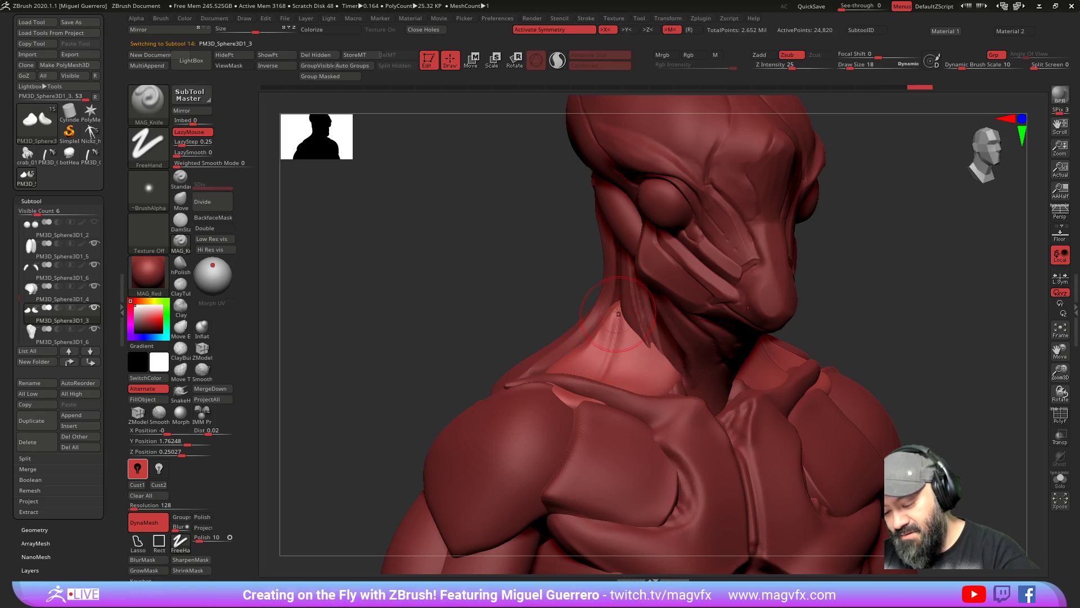
{"action": "right_click_drag", "start_coordinate": [620, 308], "coordinate": [605, 307]}
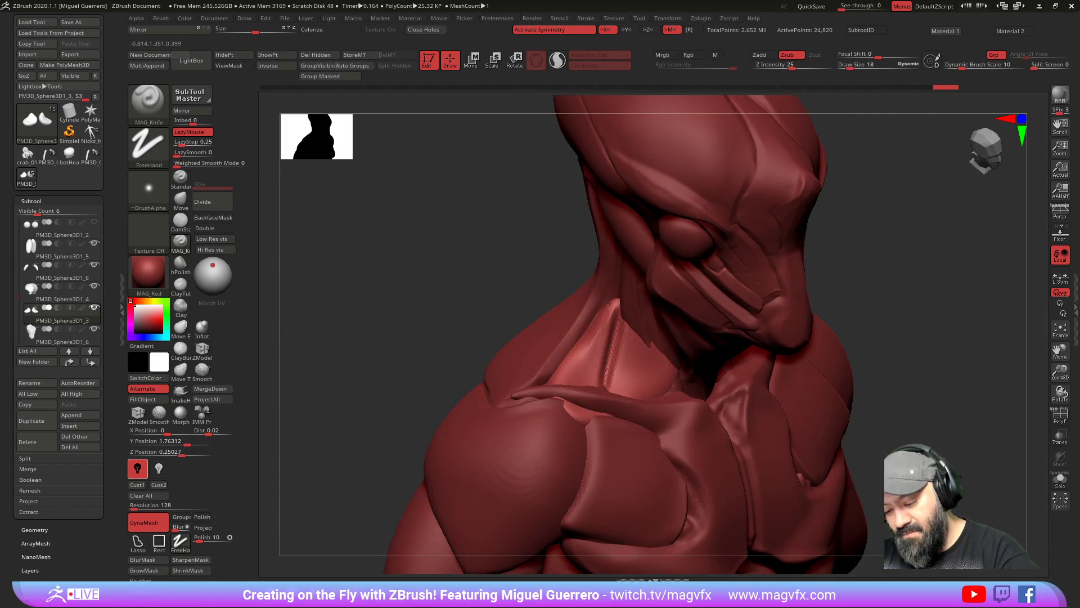
{"action": "mouse_move", "coordinate": [600, 310]}
{"action": "left_mouse_down"}
{"action": "mouse_move", "coordinate": [558, 381]}
{"action": "mouse_move", "coordinate": [599, 314]}
{"action": "left_mouse_up"}
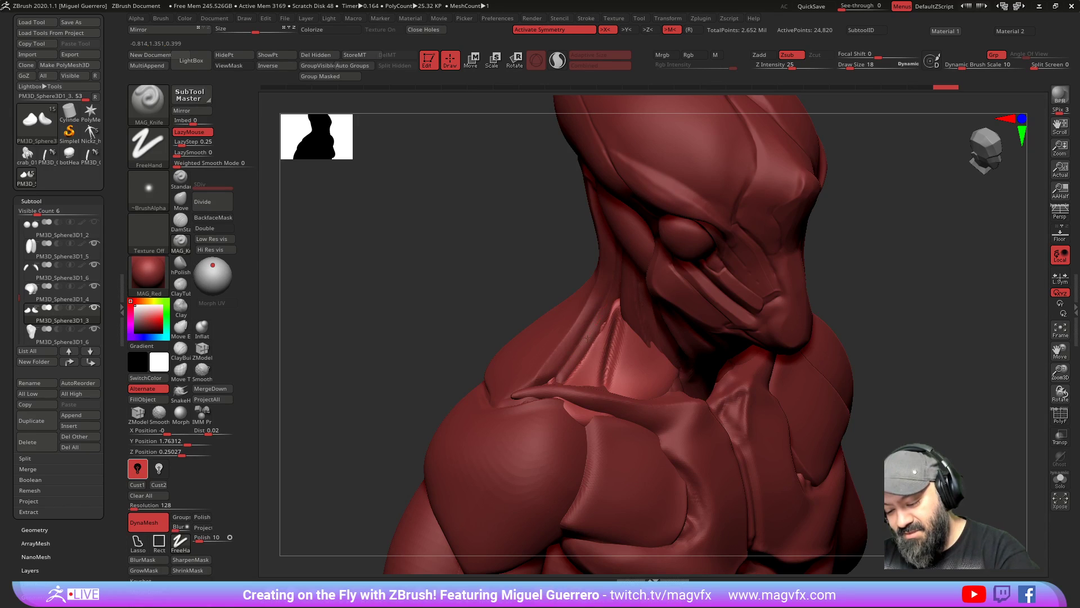
Step: Undo the last three changes to the trapezius forms and redo one of them
{"action": "key", "text": "ctrl+z"}
{"action": "key", "text": "ctrl+z"}
{"action": "key", "text": "ctrl+z"}
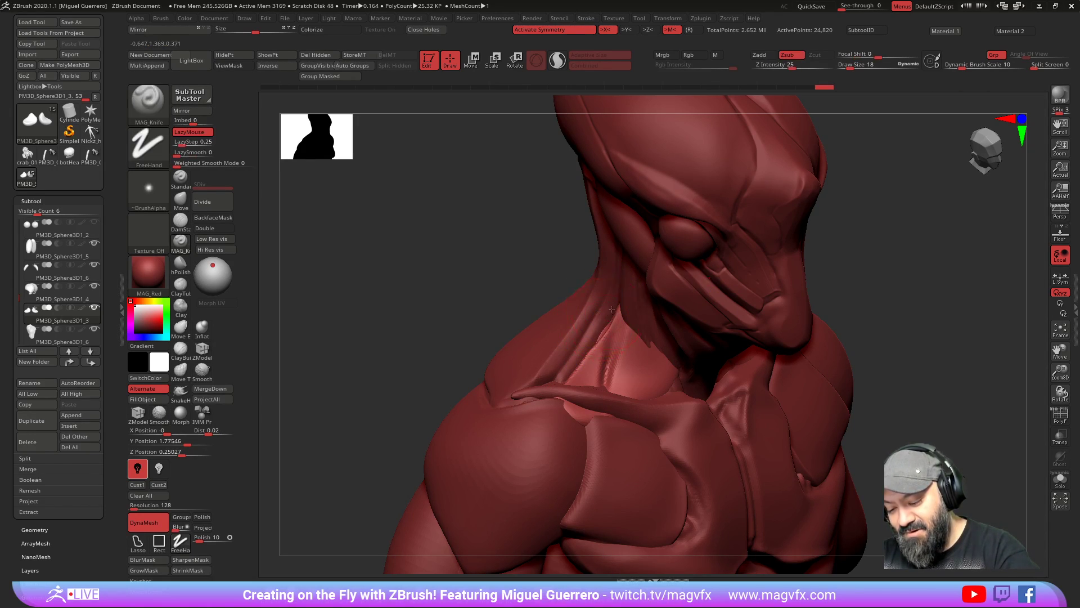
{"action": "key", "text": "ctrl+shift+z"}
Step: Carve further MAG_Knife strokes on the trapezius forms near the neck and above the collarbone ridge
{"action": "right_click_drag", "start_coordinate": [602, 332], "coordinate": [674, 396]}
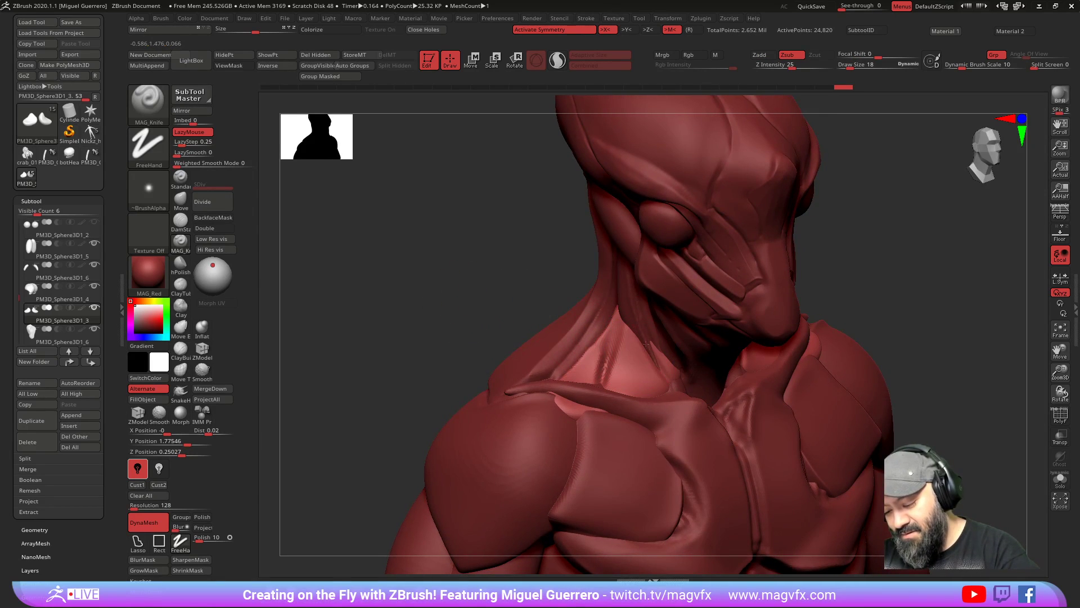
{"action": "mouse_move", "coordinate": [655, 353]}
{"action": "left_mouse_down"}
{"action": "mouse_move", "coordinate": [639, 327]}
{"action": "mouse_move", "coordinate": [653, 377]}
{"action": "mouse_move", "coordinate": [642, 366]}
{"action": "mouse_move", "coordinate": [619, 375]}
{"action": "left_mouse_up"}
{"action": "left_click_drag", "start_coordinate": [474, 296], "coordinate": [506, 337]}
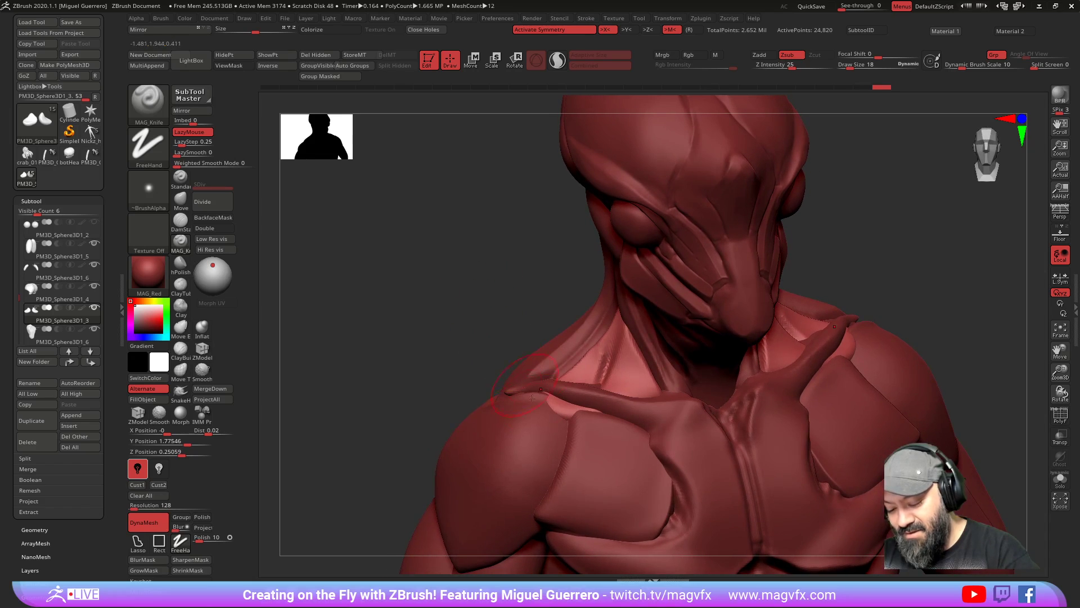
{"action": "left_click_drag", "start_coordinate": [547, 399], "coordinate": [540, 396]}
Step: Make the chest plates the active subtool and cut a MAG_Knife groove across their upper outer corners
{"action": "left_click_drag", "start_coordinate": [473, 394], "coordinate": [441, 362]}
{"action": "left_click", "coordinate": [627, 422], "text": "alt"}
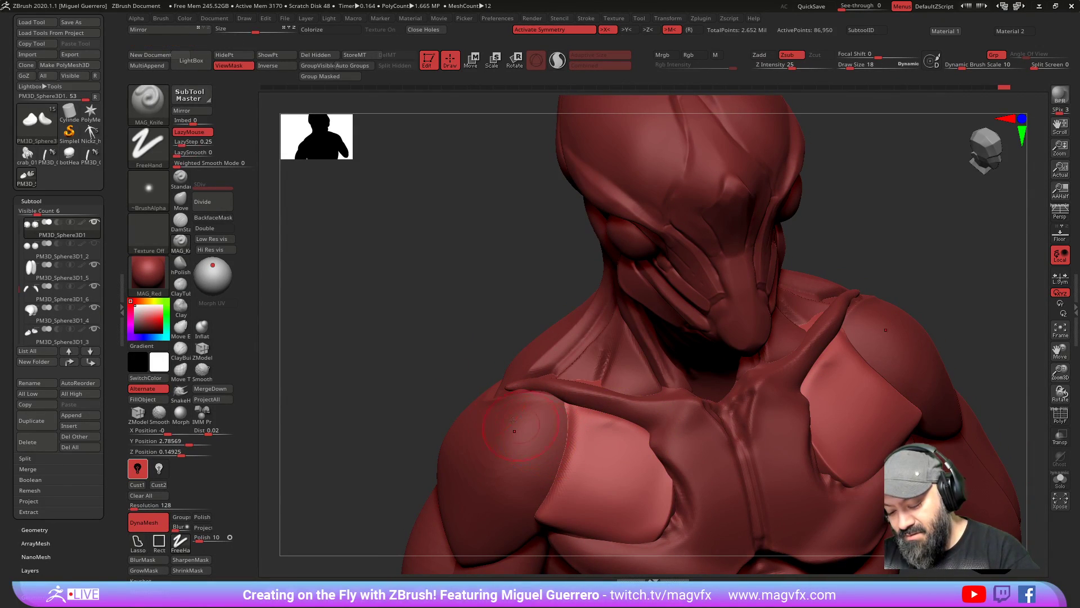
{"action": "mouse_move", "coordinate": [560, 413]}
{"action": "left_mouse_down"}
{"action": "mouse_move", "coordinate": [560, 461]}
{"action": "mouse_move", "coordinate": [566, 447]}
{"action": "left_mouse_up"}
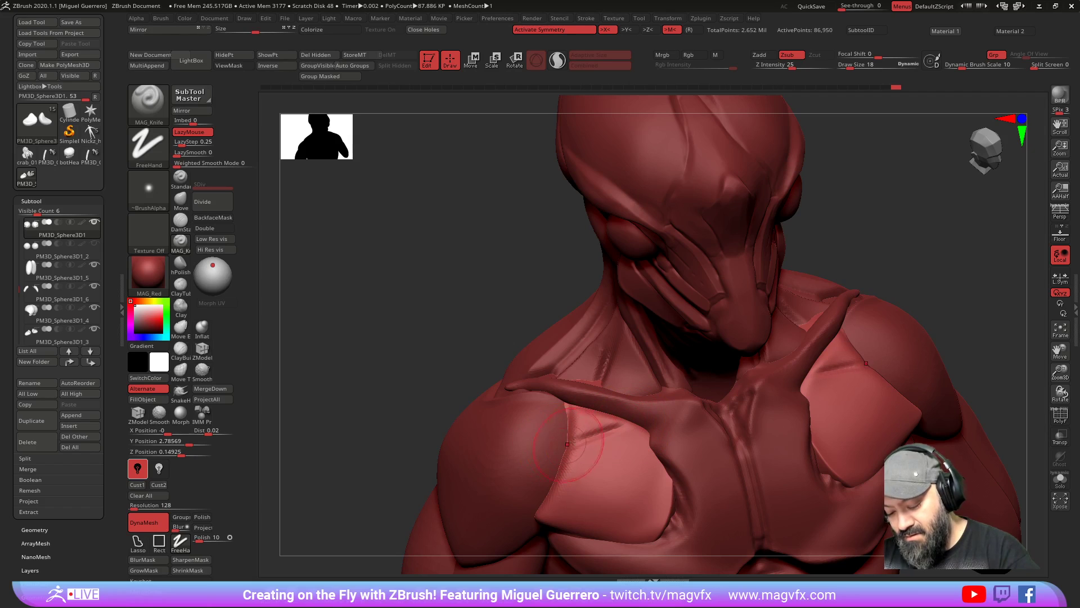
Step: Show masks and set masking to a FreeHand stroke to mask the chest plates below the new groove
{"action": "key", "text": "ctrl"}
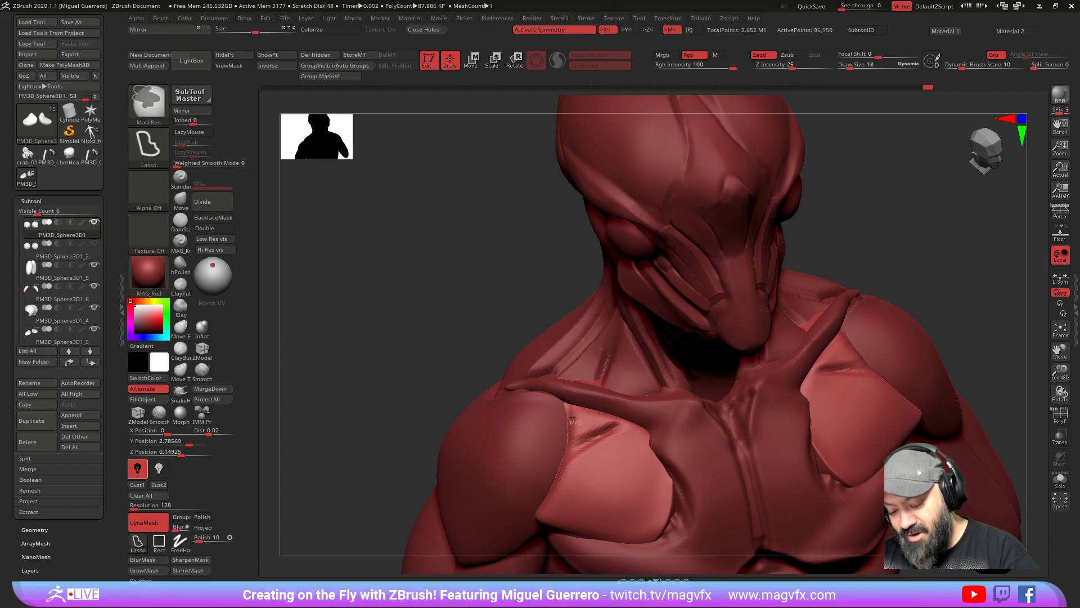
{"action": "key", "text": "ctrl+h"}
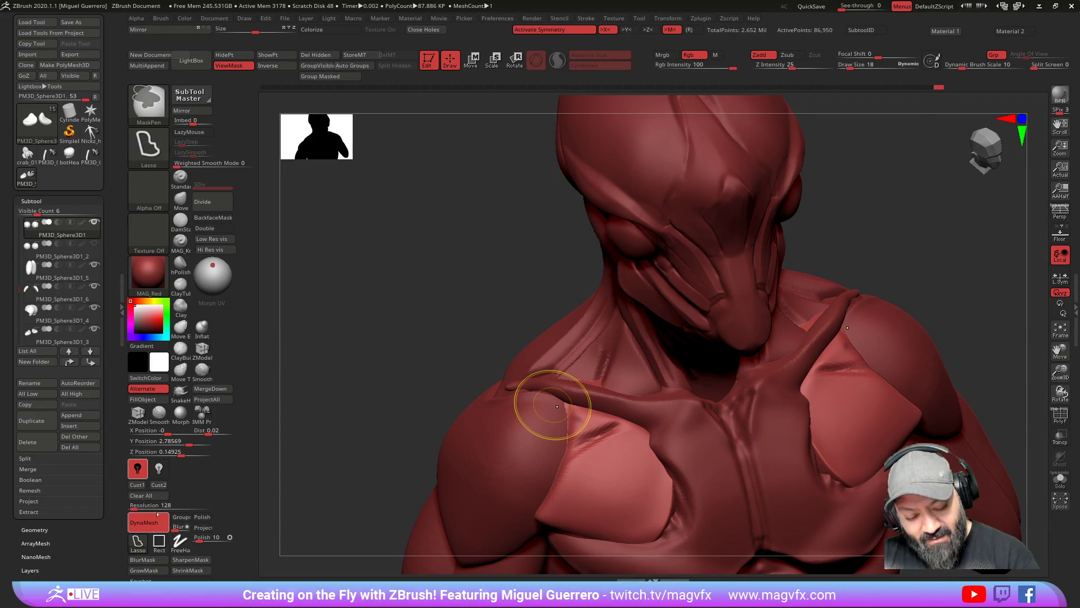
{"action": "left_click", "coordinate": [180, 542]}
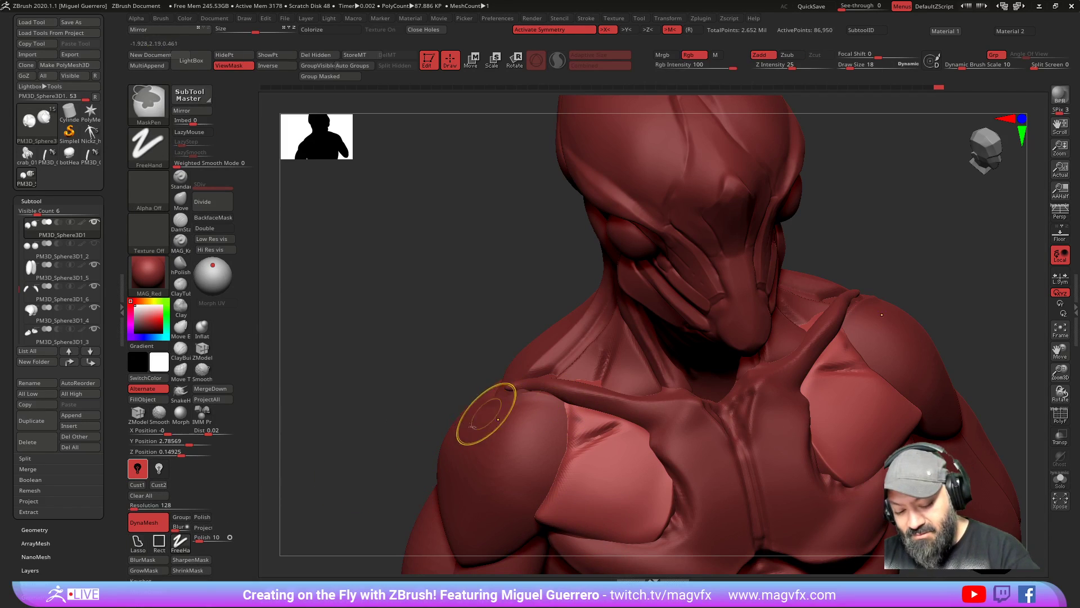
{"action": "left_click", "coordinate": [180, 541]}
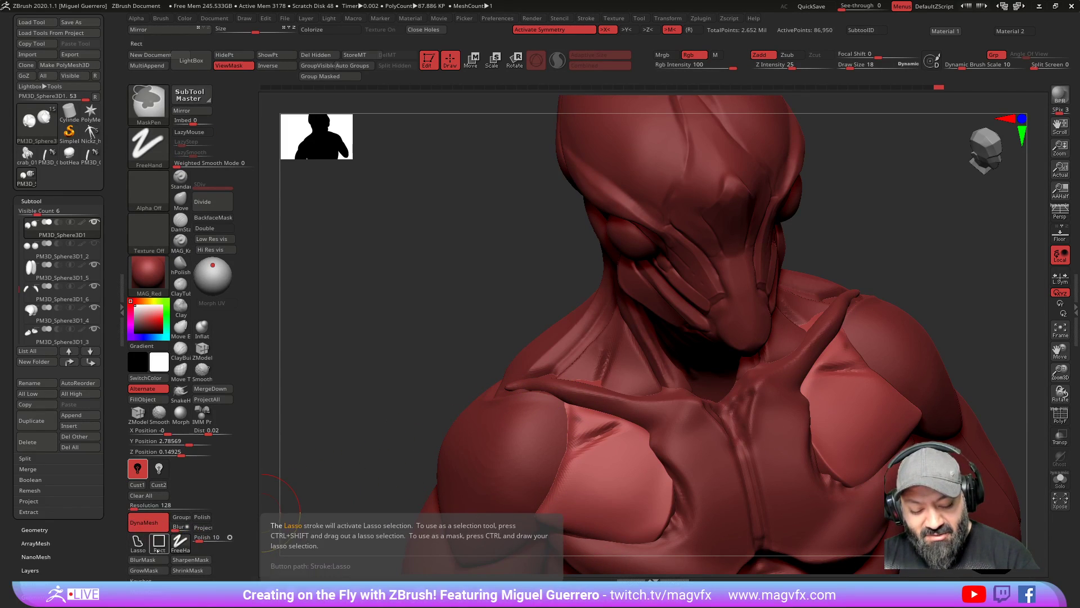
{"action": "mouse_move", "coordinate": [579, 458]}
{"action": "left_mouse_down"}
{"action": "mouse_move", "coordinate": [585, 428]}
{"action": "mouse_move", "coordinate": [608, 434]}
{"action": "mouse_move", "coordinate": [570, 418]}
{"action": "left_mouse_up"}
Step: Adjust the chest plates' unmasked upper corners with the Move brush, and clear the mask and DynaMesh the plates at resolution 128
{"action": "key", "text": "b"}
{"action": "key", "text": "k"}
{"action": "key", "text": "n"}
{"action": "mouse_move", "coordinate": [362, 410]}
{"action": "left_mouse_down"}
{"action": "mouse_move", "coordinate": [370, 386]}
{"action": "mouse_move", "coordinate": [278, 328]}
{"action": "left_mouse_up"}
{"action": "key", "text": "b"}
{"action": "key", "text": "m"}
{"action": "key", "text": "v"}
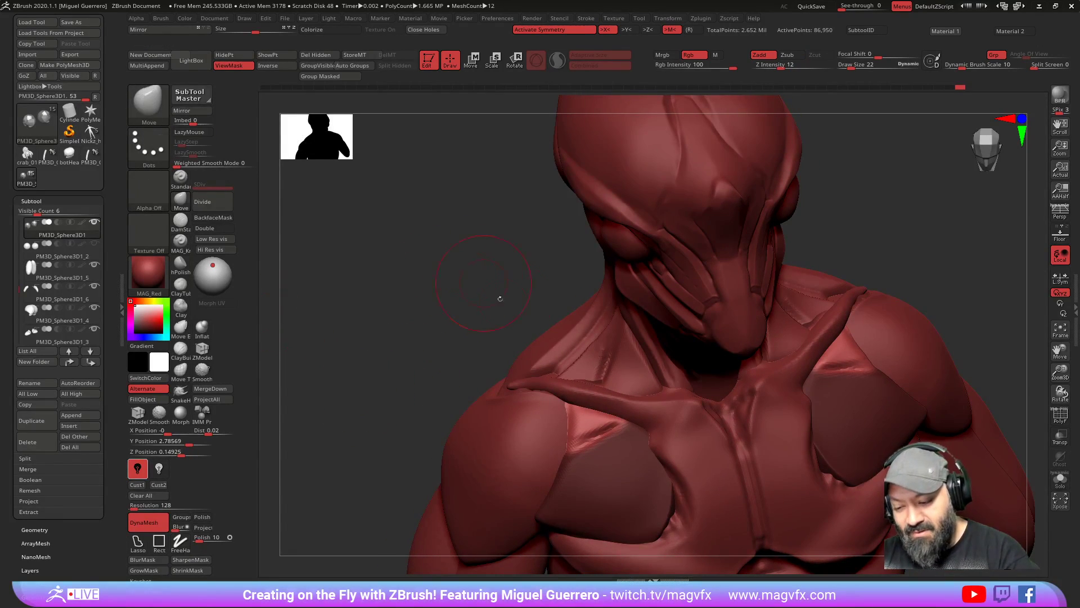
{"action": "right_click_drag", "start_coordinate": [581, 421], "coordinate": [549, 407]}
{"action": "left_click_drag", "start_coordinate": [549, 406], "coordinate": [544, 402]}
{"action": "left_click_drag", "start_coordinate": [436, 352], "coordinate": [399, 367]}
{"action": "mouse_move", "coordinate": [399, 367]}
{"action": "right_mouse_down"}
{"action": "mouse_move", "coordinate": [394, 388]}
{"action": "mouse_move", "coordinate": [374, 388]}
{"action": "right_mouse_up"}
{"action": "left_click_drag", "start_coordinate": [371, 369], "coordinate": [360, 383], "text": "ctrl"}
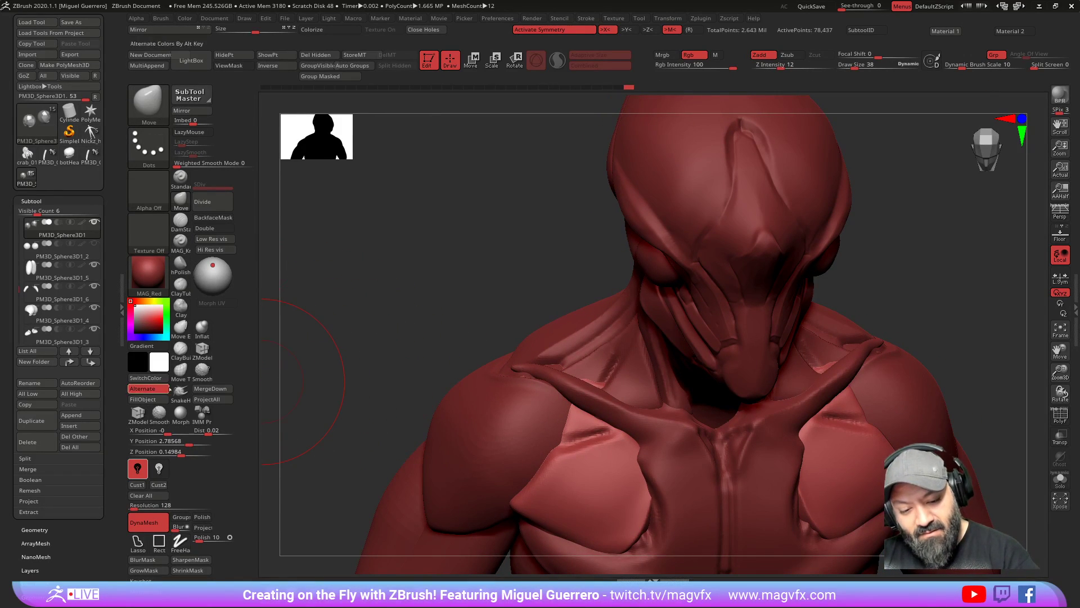
Step: Sharpen the crease along the chest plates' upper edges with the DamStandard brush at draw size 10
{"action": "key", "text": "["}
{"action": "key", "text": "["}
{"action": "mouse_move", "coordinate": [590, 379]}
{"action": "left_mouse_down"}
{"action": "mouse_move", "coordinate": [428, 343]}
{"action": "mouse_move", "coordinate": [405, 330]}
{"action": "mouse_move", "coordinate": [384, 292]}
{"action": "mouse_move", "coordinate": [524, 388]}
{"action": "left_mouse_up"}
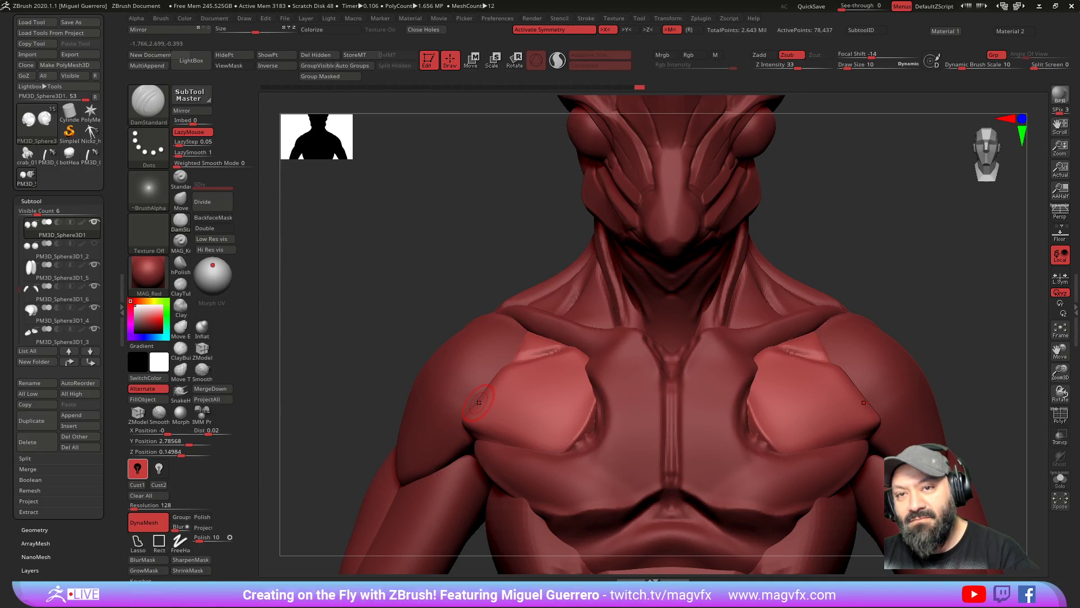
Step: Pull the chest plates' lower inner edges toward the sternum with the Move brush at draw size 34
{"action": "left_click", "coordinate": [181, 198]}
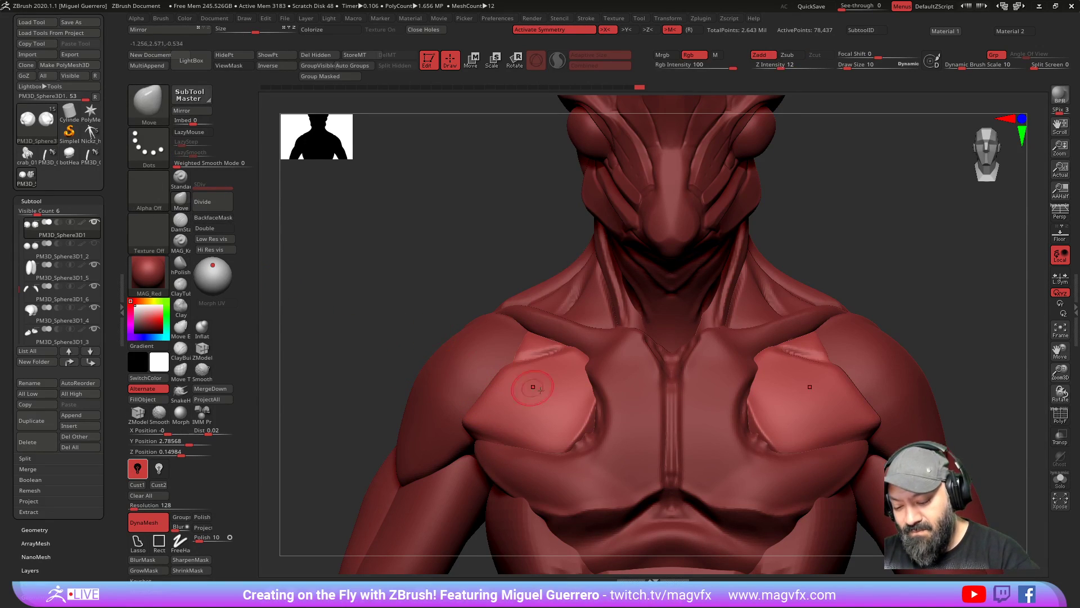
{"action": "left_click_drag", "start_coordinate": [580, 439], "coordinate": [607, 443]}
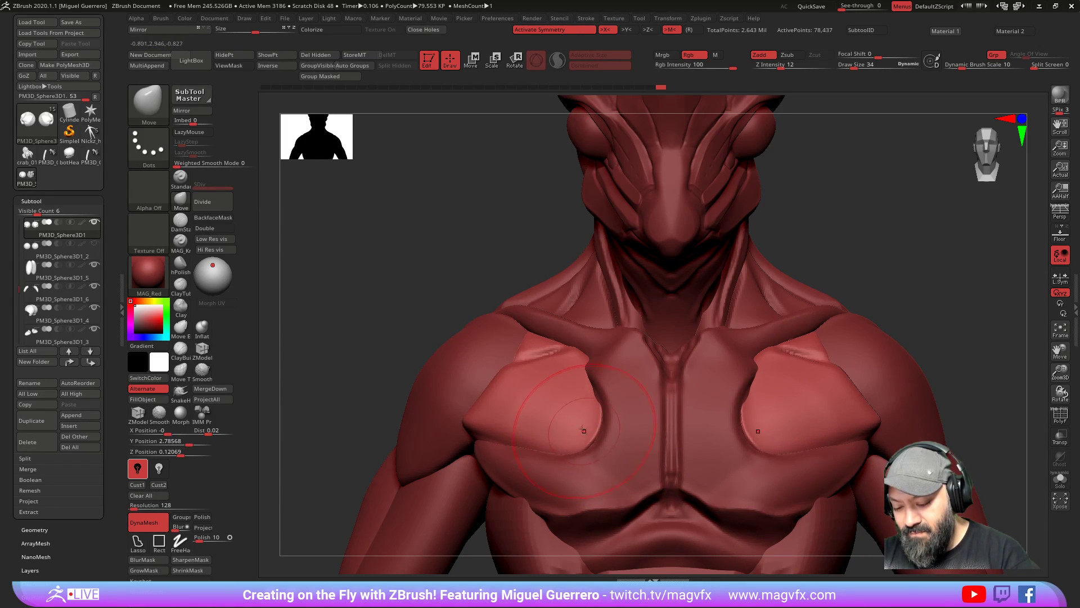
Step: Select the torso piece and carve creases below the inner ends of its collarbones with the DamStandard brush
{"action": "left_click", "coordinate": [611, 419], "text": "alt"}
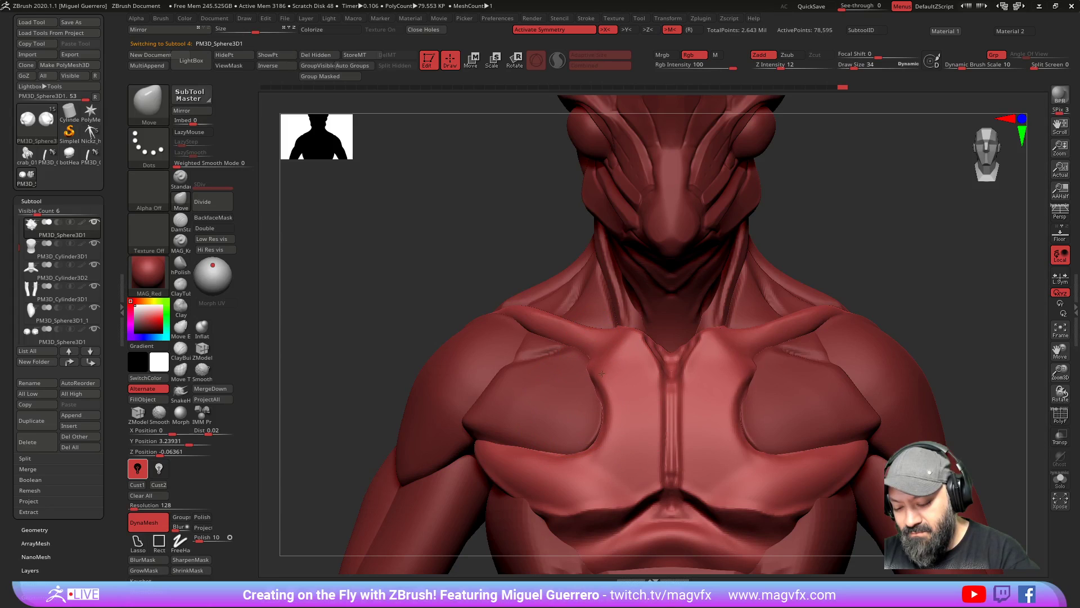
{"action": "key", "text": "["}
{"action": "mouse_move", "coordinate": [337, 366]}
{"action": "left_mouse_down"}
{"action": "mouse_move", "coordinate": [361, 365]}
{"action": "mouse_move", "coordinate": [333, 370]}
{"action": "mouse_move", "coordinate": [360, 388]}
{"action": "left_mouse_up"}
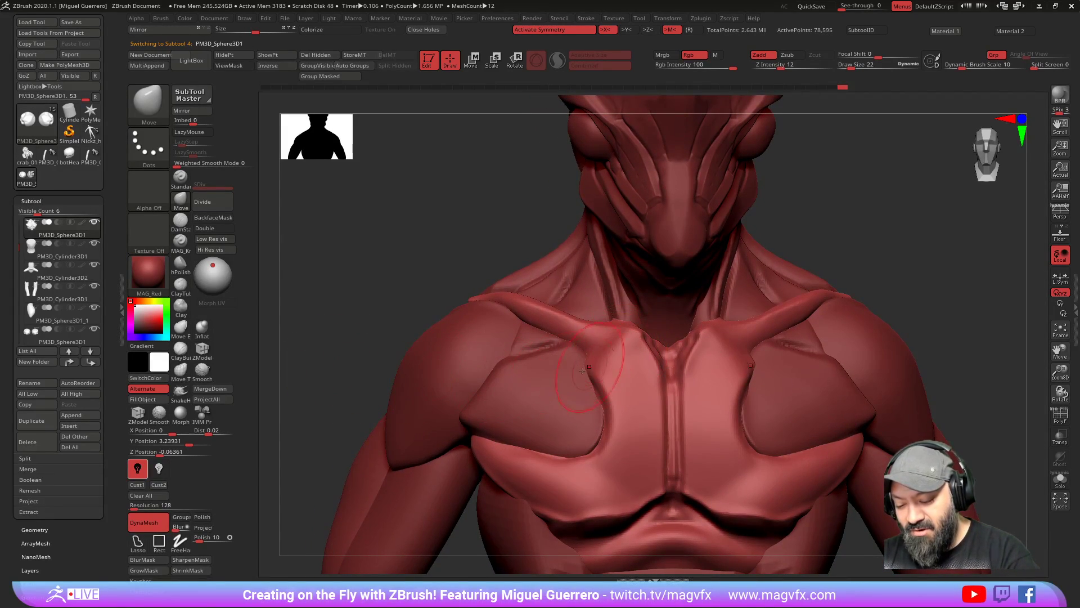
{"action": "left_click", "coordinate": [180, 221]}
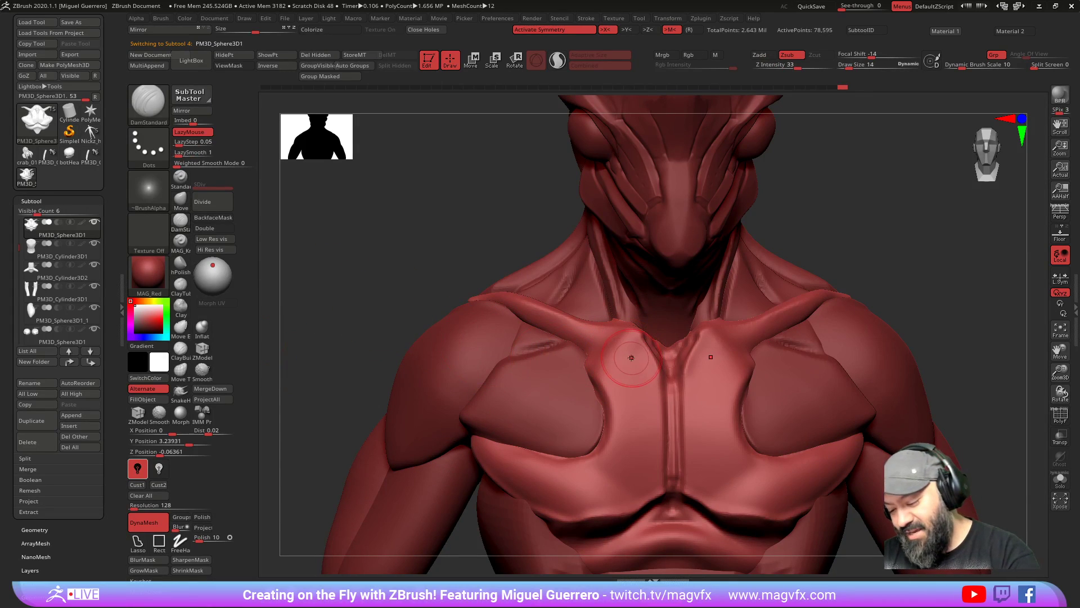
{"action": "mouse_move", "coordinate": [634, 348]}
{"action": "left_mouse_down"}
{"action": "mouse_move", "coordinate": [619, 394]}
{"action": "mouse_move", "coordinate": [625, 341]}
{"action": "mouse_move", "coordinate": [616, 348]}
{"action": "mouse_move", "coordinate": [629, 357]}
{"action": "mouse_move", "coordinate": [605, 385]}
{"action": "left_mouse_up"}
{"action": "left_click_drag", "start_coordinate": [388, 356], "coordinate": [398, 313]}
{"action": "right_click_drag", "start_coordinate": [498, 350], "coordinate": [471, 335]}
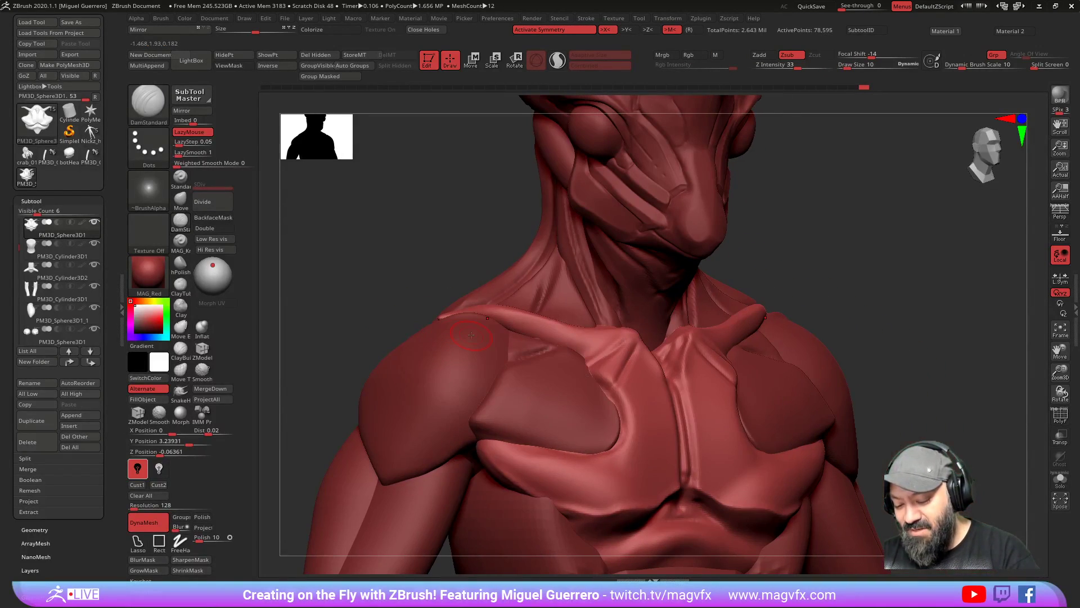
{"action": "left_click_drag", "start_coordinate": [604, 385], "coordinate": [595, 379]}
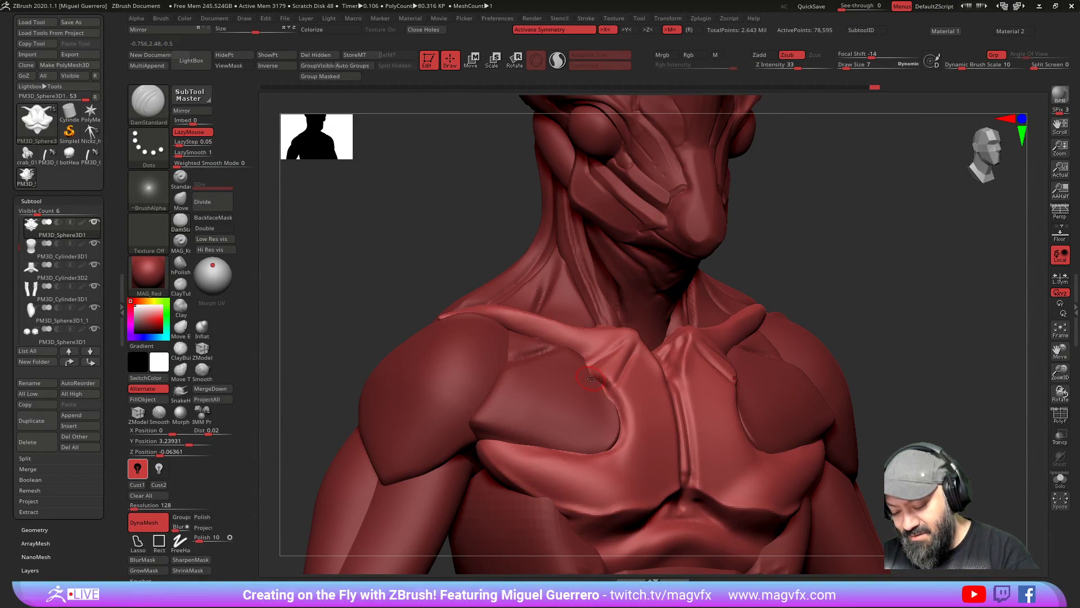
Step: Deepen the fan of creases between the inner collarbones and the chest plates with DamStandard at draw size 6
{"action": "right_click_drag", "start_coordinate": [566, 371], "coordinate": [531, 368]}
{"action": "left_click_drag", "start_coordinate": [608, 383], "coordinate": [643, 345]}
{"action": "mouse_move", "coordinate": [647, 353]}
{"action": "right_mouse_down"}
{"action": "mouse_move", "coordinate": [613, 380]}
{"action": "mouse_move", "coordinate": [689, 346]}
{"action": "right_mouse_up"}
{"action": "left_click_drag", "start_coordinate": [691, 346], "coordinate": [711, 372]}
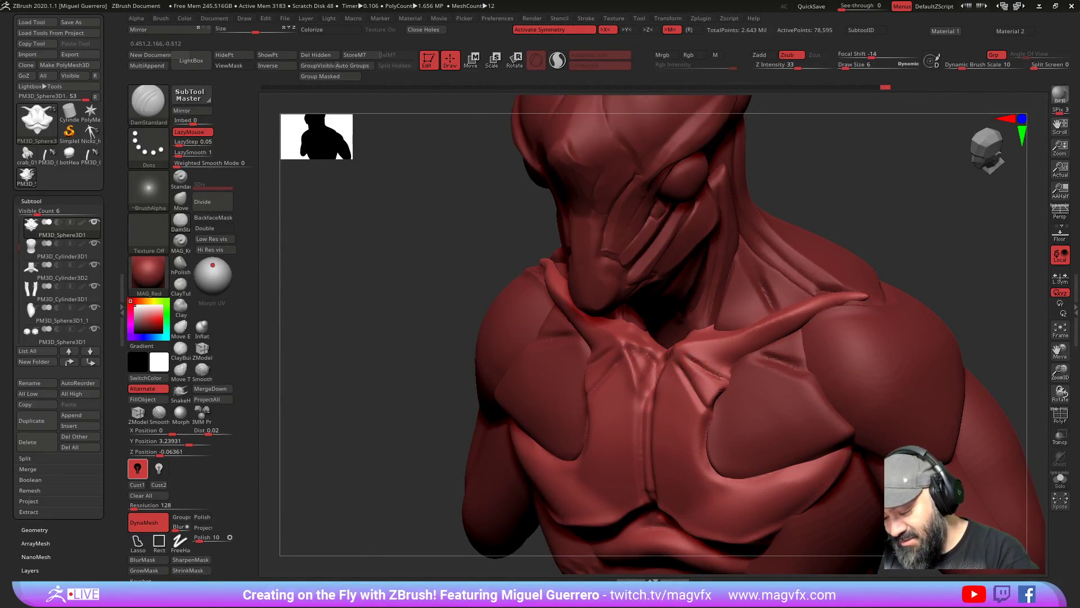
{"action": "right_click_drag", "start_coordinate": [712, 370], "coordinate": [732, 365]}
Step: Swell the ridge beside the collarbone creases with the Inflat brush and DynaMesh the torso piece at resolution 160
{"action": "left_click", "coordinate": [201, 326]}
{"action": "mouse_move", "coordinate": [698, 379]}
{"action": "left_mouse_down"}
{"action": "mouse_move", "coordinate": [710, 391]}
{"action": "mouse_move", "coordinate": [716, 383]}
{"action": "left_mouse_up"}
{"action": "left_click_drag", "start_coordinate": [386, 332], "coordinate": [372, 338], "text": "shift"}
{"action": "left_click", "coordinate": [139, 506]}
{"action": "type", "text": "160"}
{"action": "left_click", "coordinate": [139, 517]}
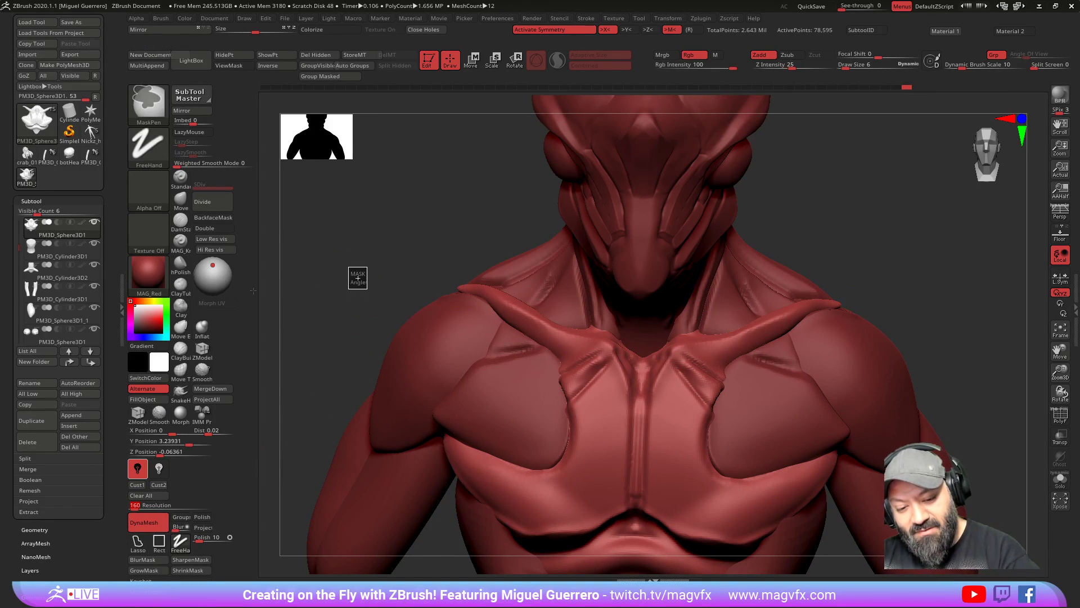
Step: Cut crisp grooves into the creased area below the inner collarbones with the MAG_Knife brush at draw size 6
{"action": "left_click", "coordinate": [180, 240]}
{"action": "mouse_move", "coordinate": [877, 185]}
{"action": "left_mouse_down"}
{"action": "mouse_move", "coordinate": [731, 253]}
{"action": "mouse_move", "coordinate": [612, 343]}
{"action": "left_mouse_up"}
{"action": "left_click_drag", "start_coordinate": [684, 376], "coordinate": [709, 413]}
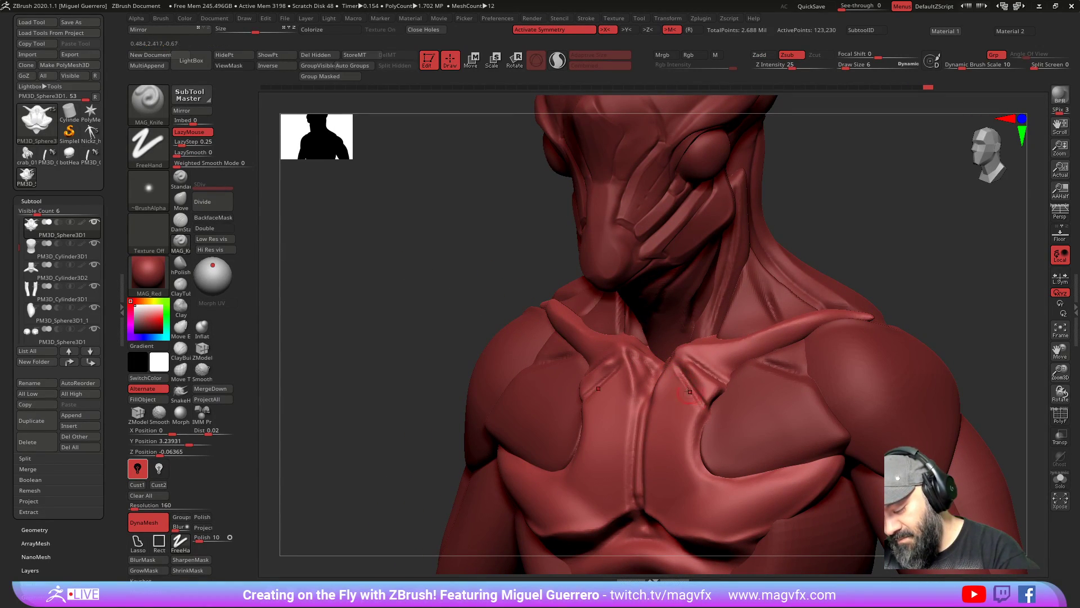
{"action": "left_click_drag", "start_coordinate": [509, 287], "coordinate": [448, 289]}
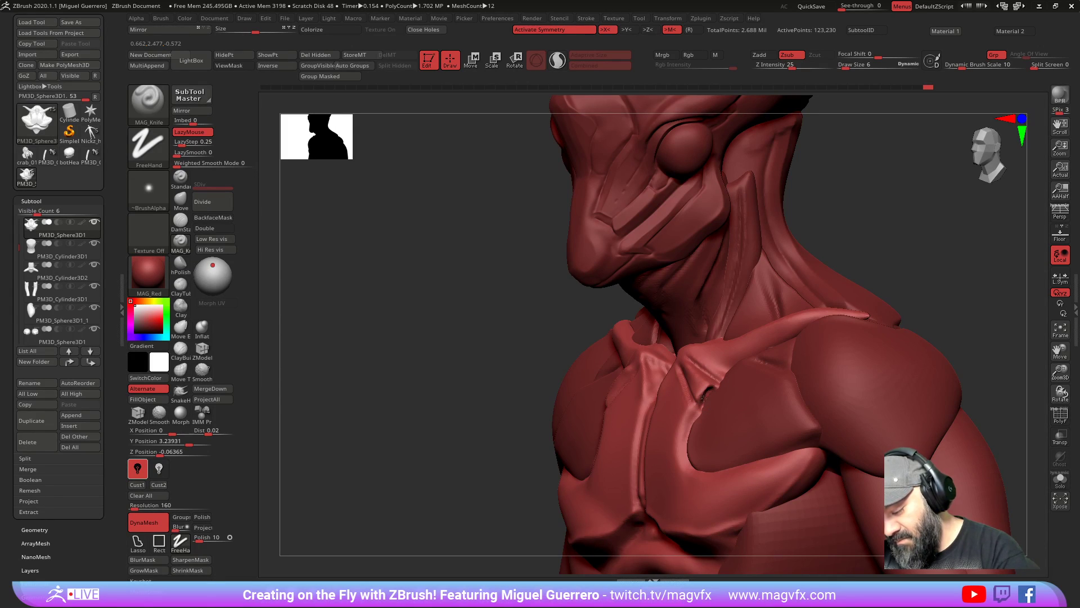
{"action": "left_click_drag", "start_coordinate": [715, 388], "coordinate": [665, 369]}
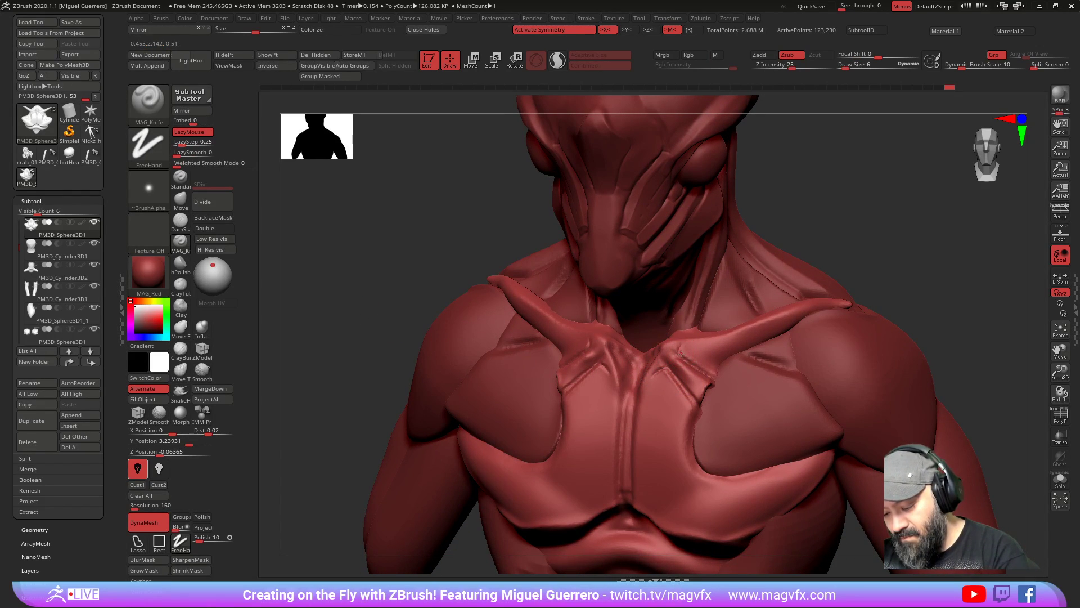
Step: Sharpen the edges of the collarbones and their inner corners with MAG_Knife strokes at draw size 6
{"action": "right_click_drag", "start_coordinate": [653, 338], "coordinate": [576, 340]}
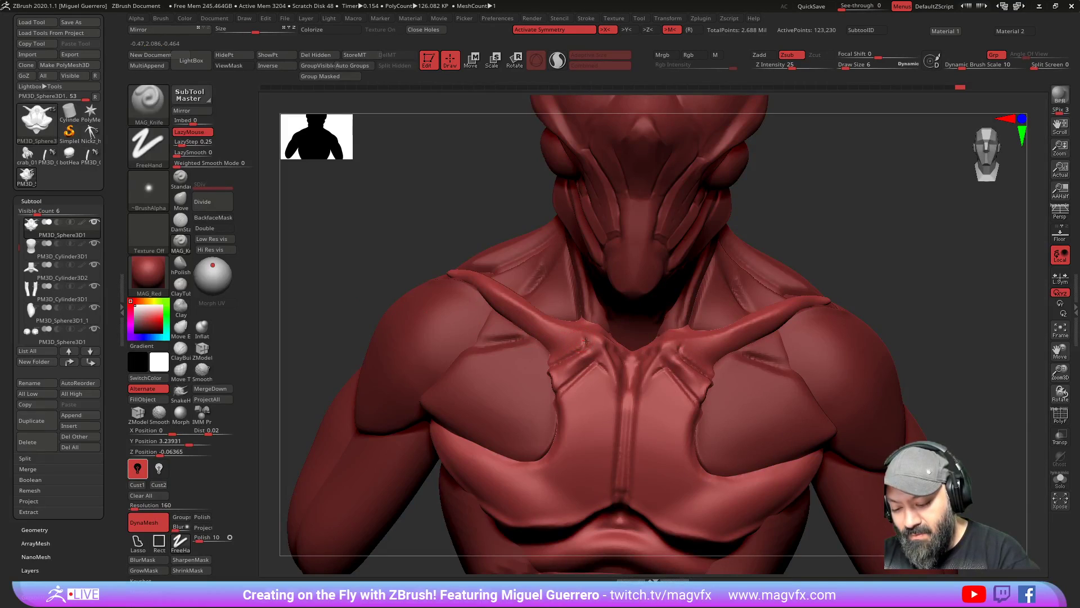
{"action": "right_click_drag", "start_coordinate": [509, 307], "coordinate": [445, 271]}
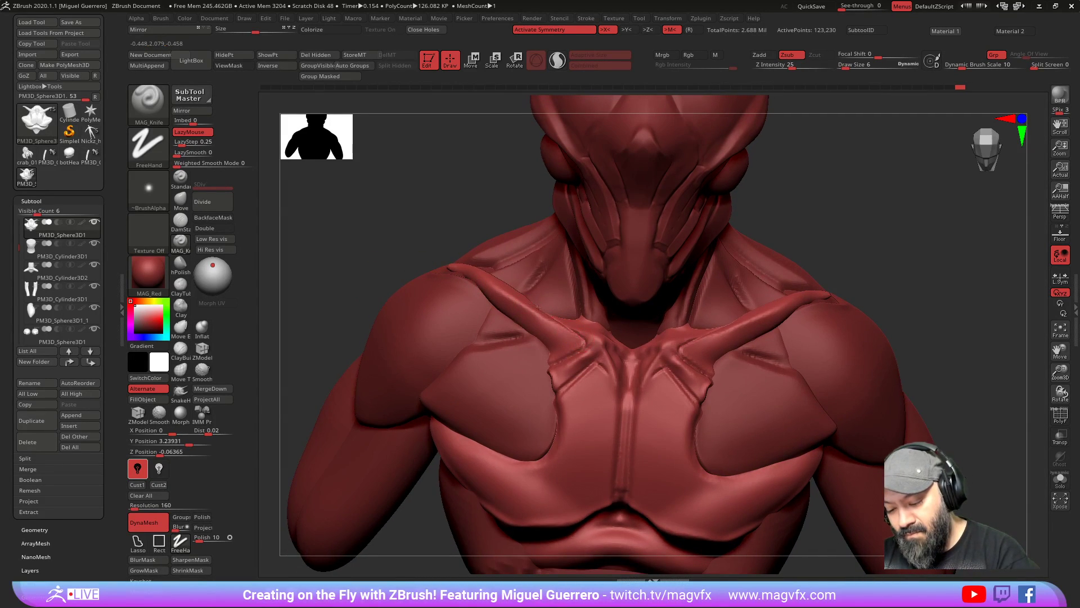
{"action": "left_click_drag", "start_coordinate": [543, 310], "coordinate": [587, 340]}
{"action": "mouse_move", "coordinate": [501, 308]}
{"action": "left_mouse_down"}
{"action": "mouse_move", "coordinate": [544, 339]}
{"action": "mouse_move", "coordinate": [504, 312]}
{"action": "mouse_move", "coordinate": [518, 322]}
{"action": "left_mouse_up"}
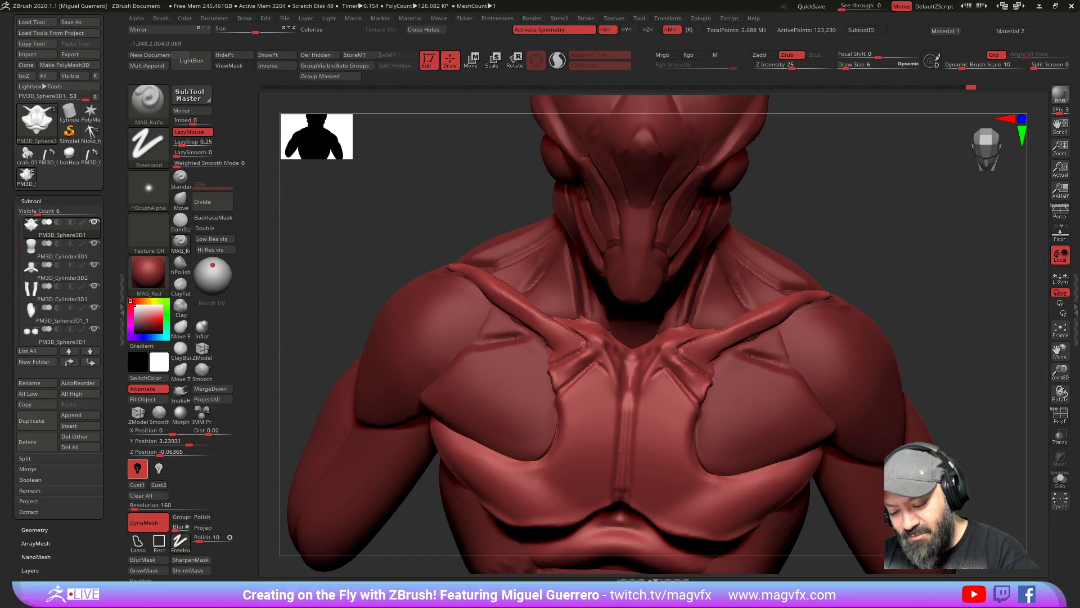
{"action": "left_click_drag", "start_coordinate": [548, 355], "coordinate": [548, 363]}
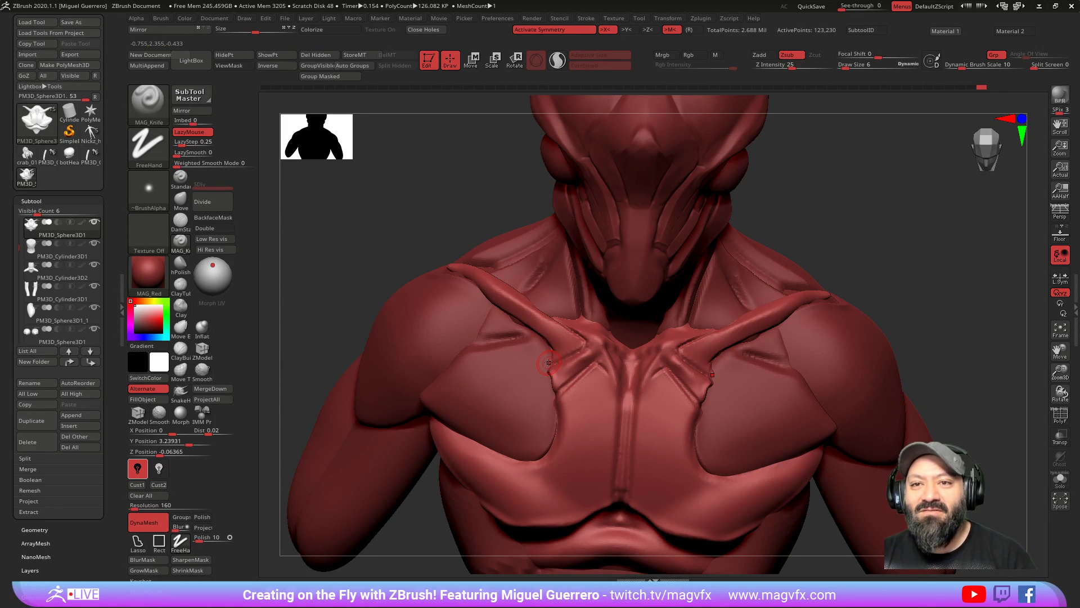
Step: Refine the collarbones along their full length from shoulder to sternum with MAG_Knife, raising the draw size to 9
{"action": "mouse_move", "coordinate": [476, 386]}
{"action": "right_mouse_down", "text": "alt"}
{"action": "mouse_move", "coordinate": [544, 369]}
{"action": "mouse_move", "coordinate": [543, 444]}
{"action": "right_mouse_up", "text": "alt"}
{"action": "mouse_move", "coordinate": [498, 369]}
{"action": "right_mouse_down", "text": "ctrl"}
{"action": "mouse_move", "coordinate": [475, 320]}
{"action": "mouse_move", "coordinate": [368, 245]}
{"action": "right_mouse_up", "text": "ctrl"}
{"action": "right_click_drag", "start_coordinate": [369, 245], "coordinate": [429, 299], "text": "alt"}
{"action": "mouse_move", "coordinate": [473, 259]}
{"action": "right_mouse_down"}
{"action": "mouse_move", "coordinate": [511, 312]}
{"action": "mouse_move", "coordinate": [509, 298]}
{"action": "right_mouse_up"}
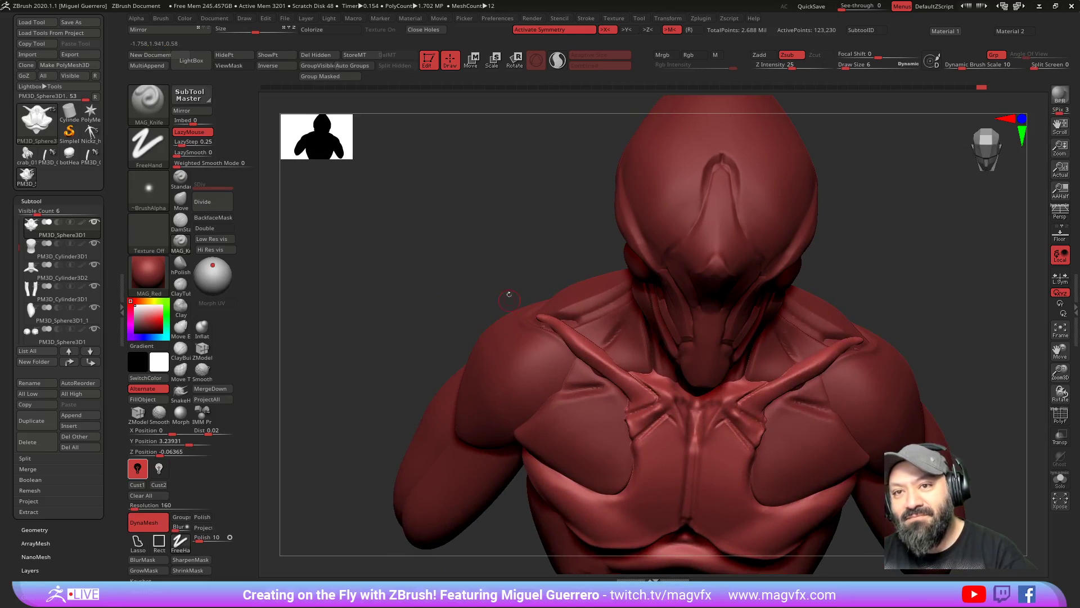
{"action": "left_click_drag", "start_coordinate": [543, 318], "coordinate": [633, 388]}
{"action": "left_click_drag", "start_coordinate": [563, 334], "coordinate": [648, 396]}
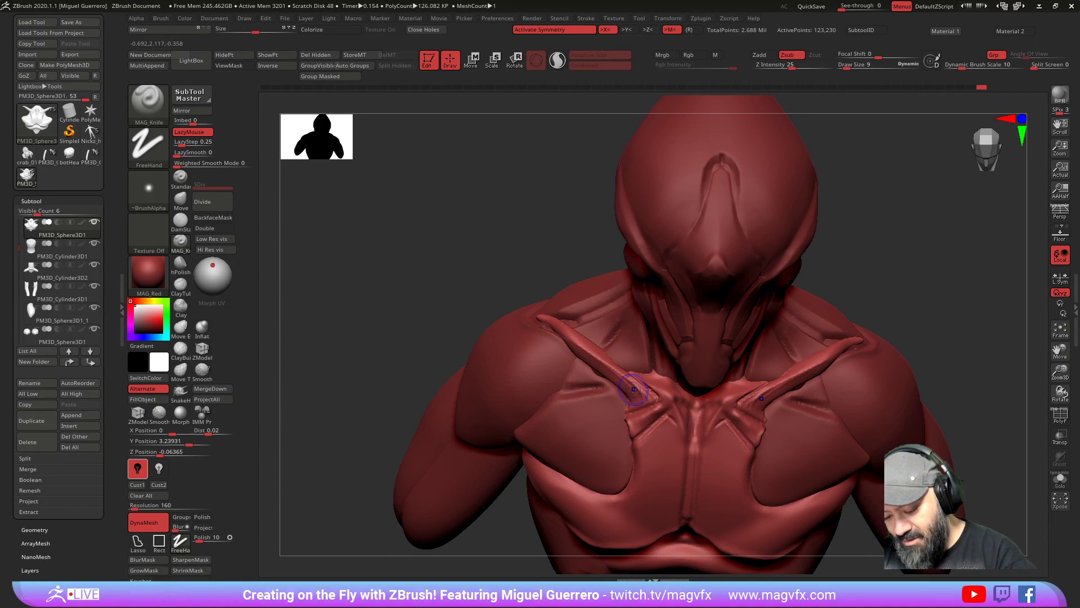
{"action": "mouse_move", "coordinate": [478, 323]}
{"action": "right_mouse_down"}
{"action": "mouse_move", "coordinate": [444, 317]}
{"action": "mouse_move", "coordinate": [647, 367]}
{"action": "right_mouse_up"}
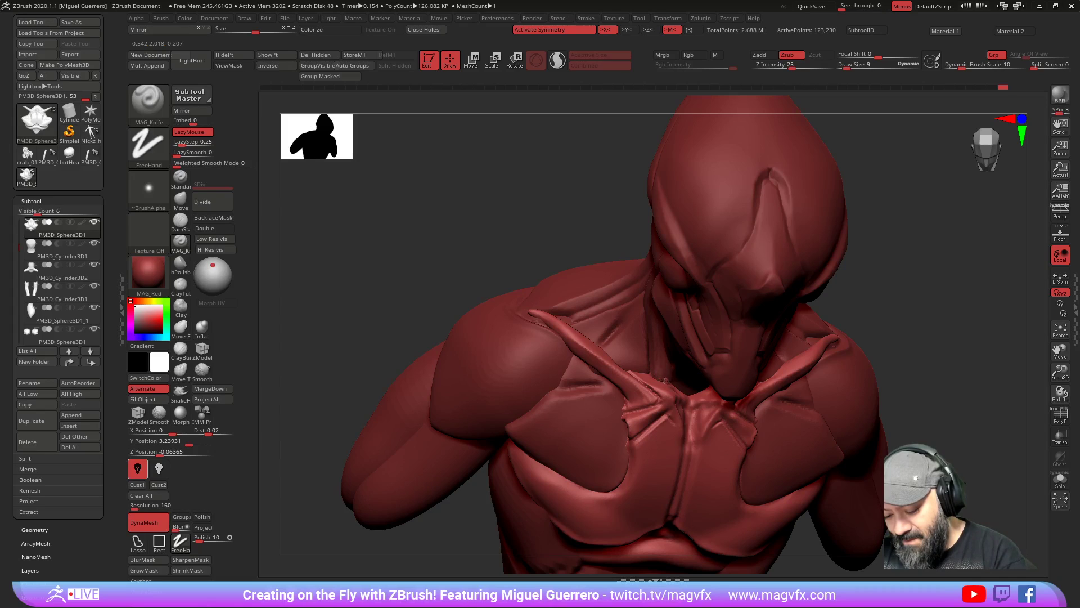
{"action": "right_click_drag", "start_coordinate": [460, 270], "coordinate": [591, 358]}
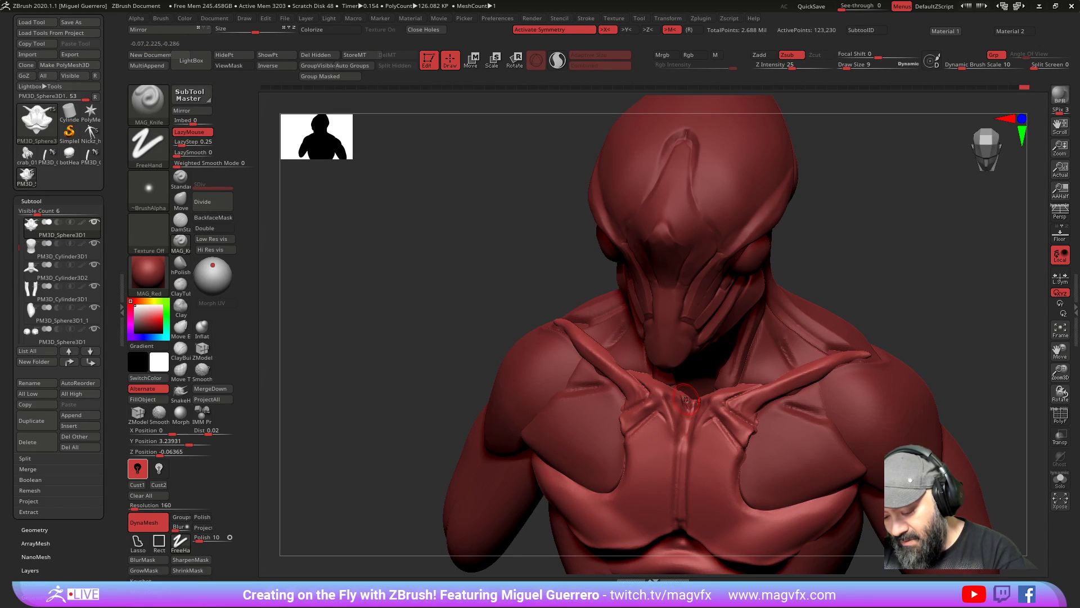
Step: Mask the throat notch of the torso piece, invert the mask and smooth the exposed notch
{"action": "key", "text": "ctrl"}
{"action": "left_click_drag", "start_coordinate": [688, 403], "coordinate": [670, 391], "text": "ctrl"}
{"action": "left_click", "coordinate": [451, 321], "text": "ctrl"}
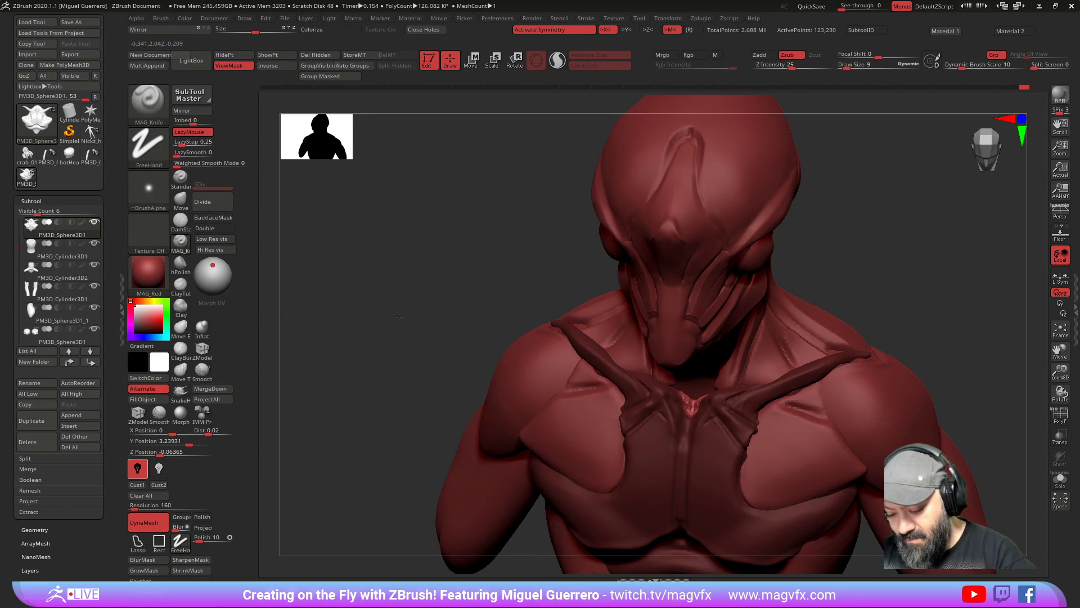
{"action": "left_click_drag", "start_coordinate": [450, 321], "coordinate": [478, 301]}
{"action": "left_click_drag", "start_coordinate": [691, 402], "coordinate": [682, 393], "text": "shift"}
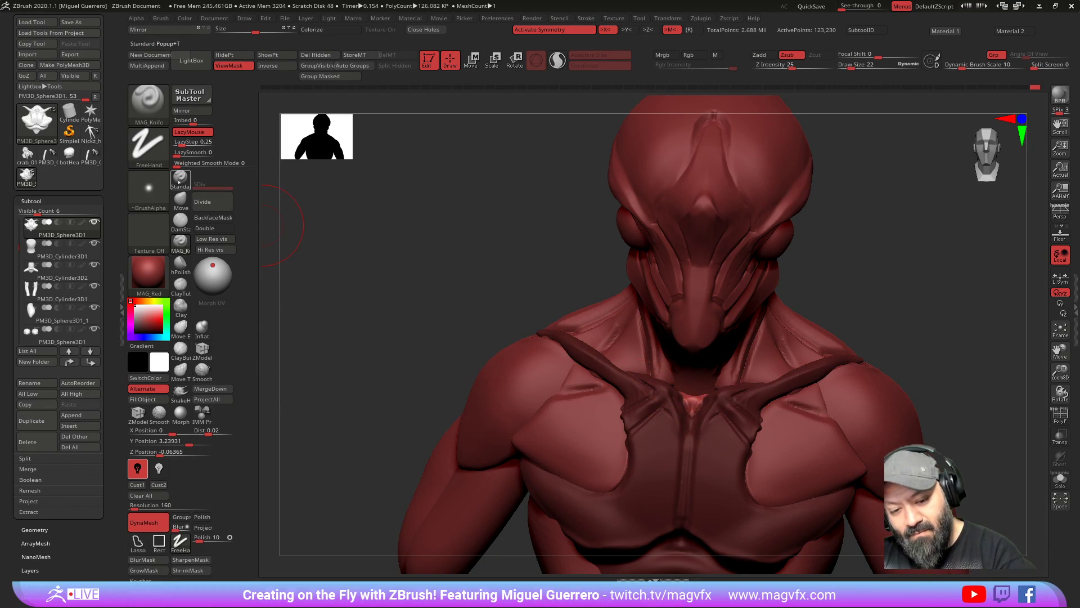
Step: Reshape the throat notch with the Move brush at draw size 30, and clear the mask and DynaMesh the torso piece
{"action": "left_click", "coordinate": [181, 201]}
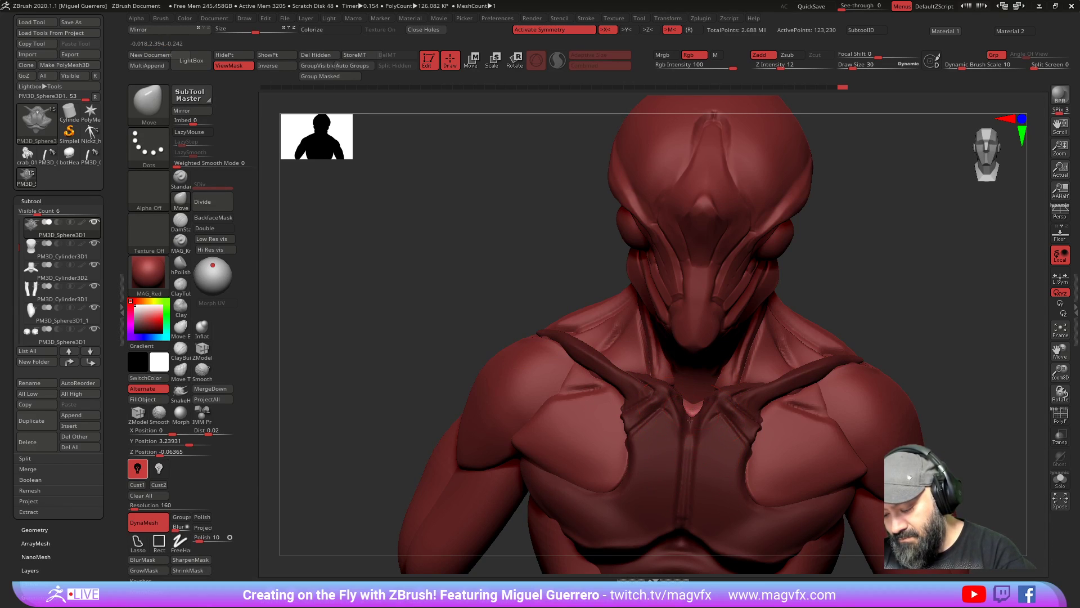
{"action": "left_click_drag", "start_coordinate": [513, 342], "coordinate": [596, 375]}
{"action": "left_click_drag", "start_coordinate": [391, 311], "coordinate": [401, 324], "text": "ctrl"}
{"action": "mouse_move", "coordinate": [383, 309]}
{"action": "left_mouse_down", "text": "ctrl"}
{"action": "mouse_move", "coordinate": [401, 328]}
{"action": "mouse_move", "coordinate": [361, 321]}
{"action": "mouse_move", "coordinate": [451, 283]}
{"action": "mouse_move", "coordinate": [451, 297]}
{"action": "left_mouse_up", "text": "ctrl"}
Step: Select the neck piece and carve grooves along its sides and down its front centre with the MAG_Knife brush
{"action": "left_click", "coordinate": [689, 341], "text": "alt"}
{"action": "left_click", "coordinate": [181, 242]}
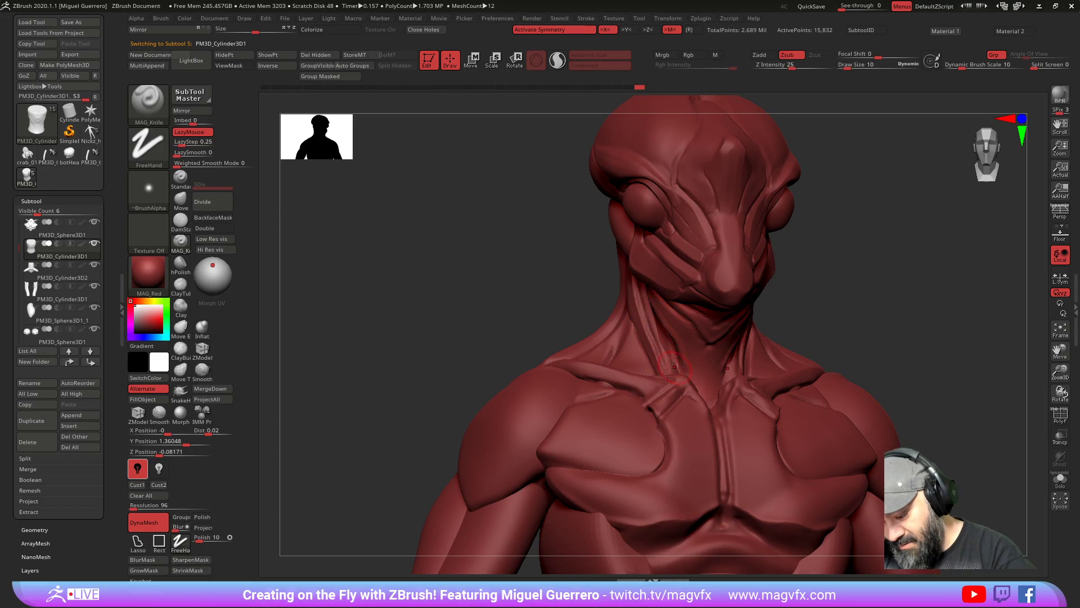
{"action": "left_click_drag", "start_coordinate": [656, 306], "coordinate": [653, 291]}
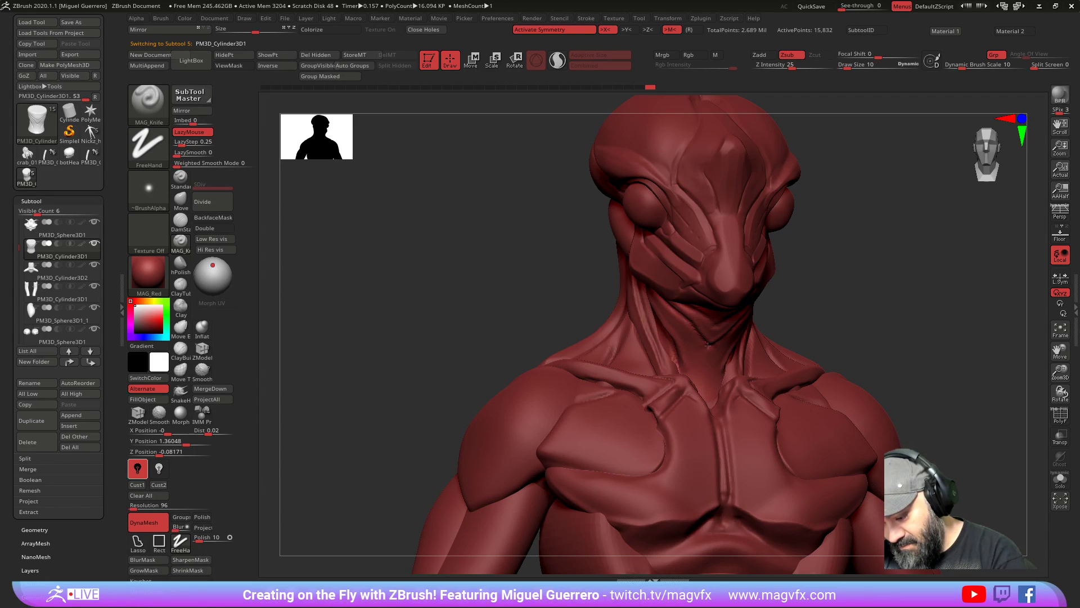
{"action": "right_click_drag", "start_coordinate": [707, 344], "coordinate": [702, 346], "text": "shift"}
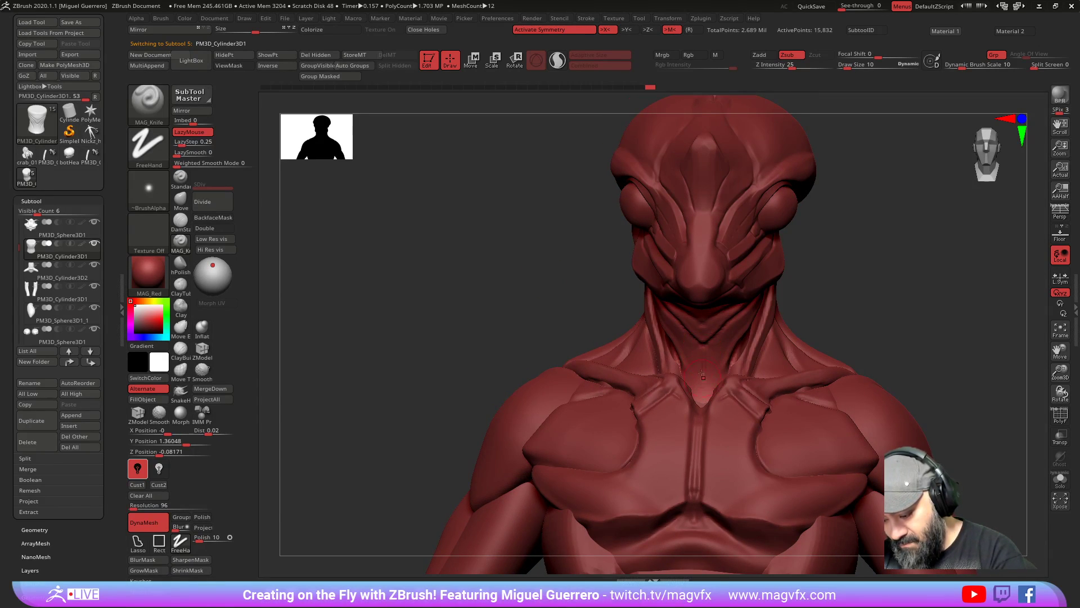
{"action": "left_click_drag", "start_coordinate": [703, 346], "coordinate": [703, 387]}
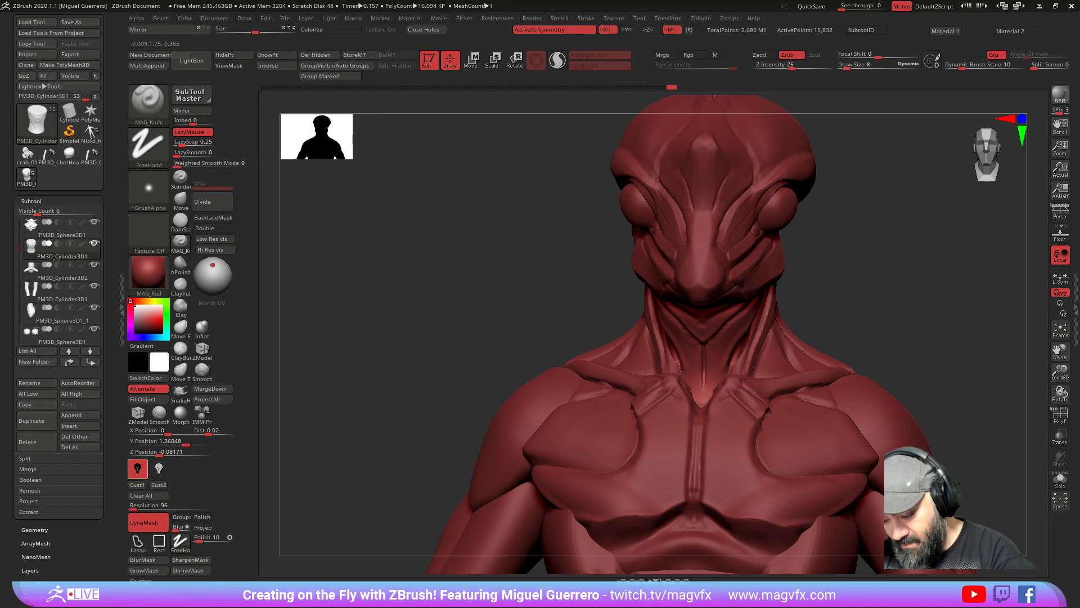
{"action": "right_click_drag", "start_coordinate": [702, 388], "coordinate": [636, 309]}
{"action": "right_click_drag", "start_coordinate": [539, 288], "coordinate": [541, 314]}
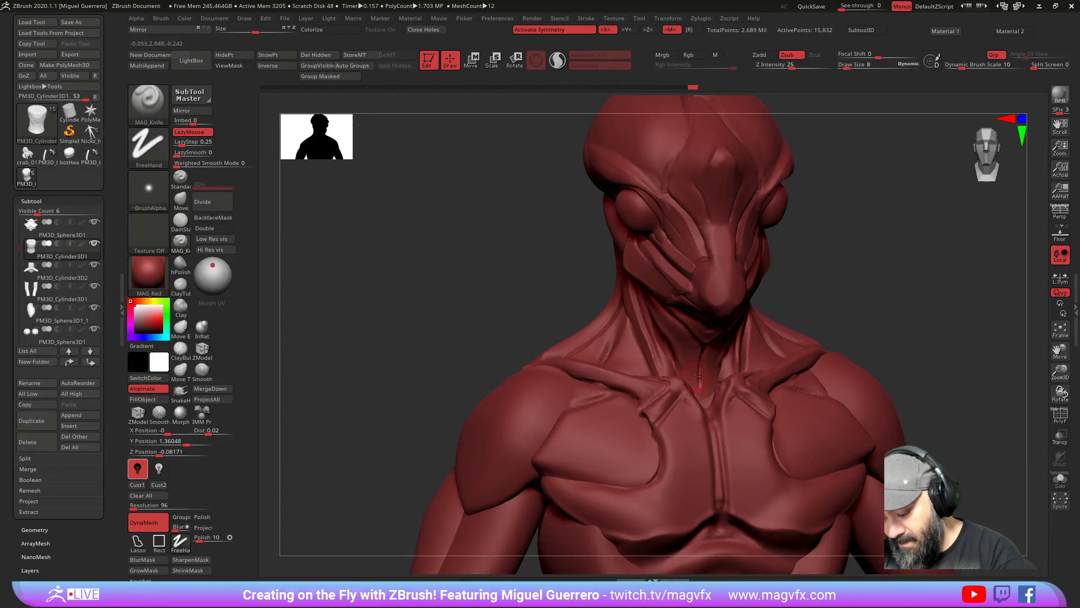
{"action": "left_click_drag", "start_coordinate": [541, 314], "coordinate": [554, 313]}
Step: Select the neck tendons and pull them into shape above the collarbones with the Move brush at draw size 34
{"action": "left_click", "coordinate": [649, 335], "text": "alt"}
{"action": "left_click_drag", "start_coordinate": [467, 296], "coordinate": [468, 316]}
{"action": "left_click", "coordinate": [181, 198]}
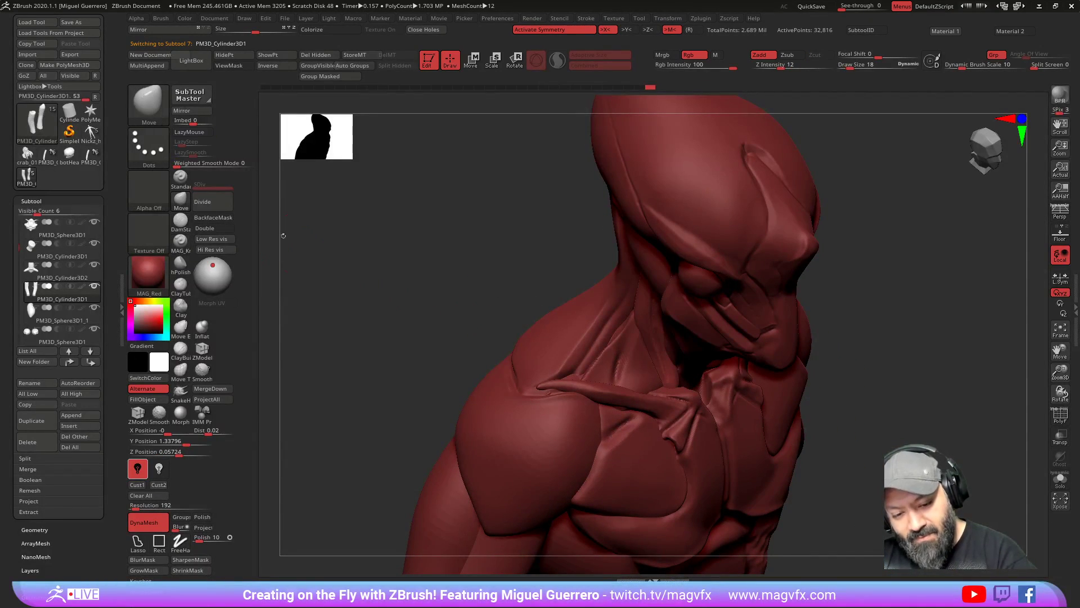
{"action": "left_click_drag", "start_coordinate": [719, 412], "coordinate": [720, 415]}
{"action": "left_click_drag", "start_coordinate": [497, 322], "coordinate": [554, 337]}
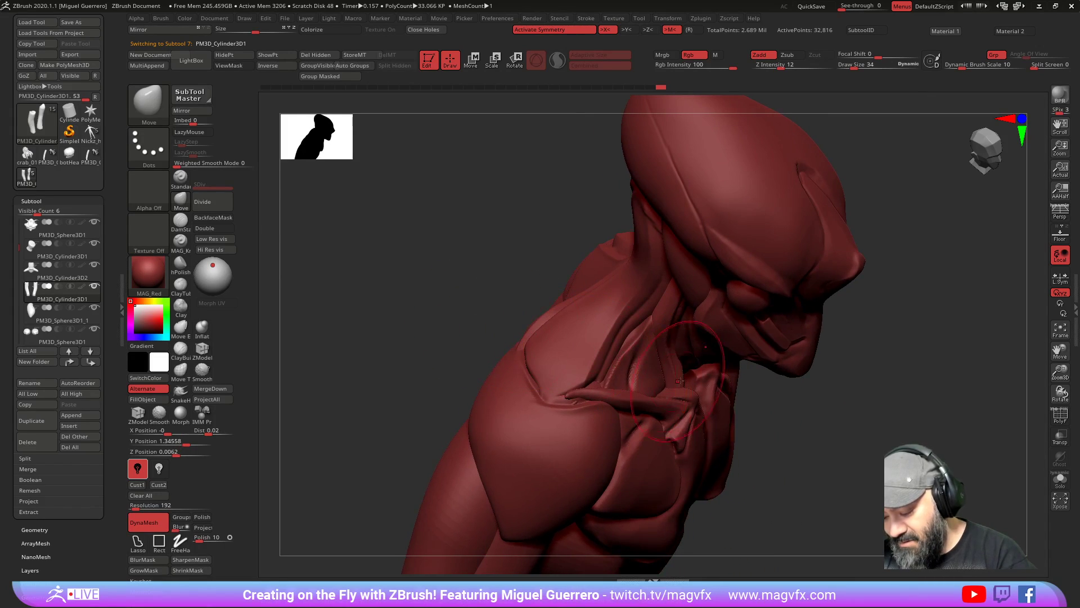
{"action": "left_click_drag", "start_coordinate": [677, 357], "coordinate": [665, 353]}
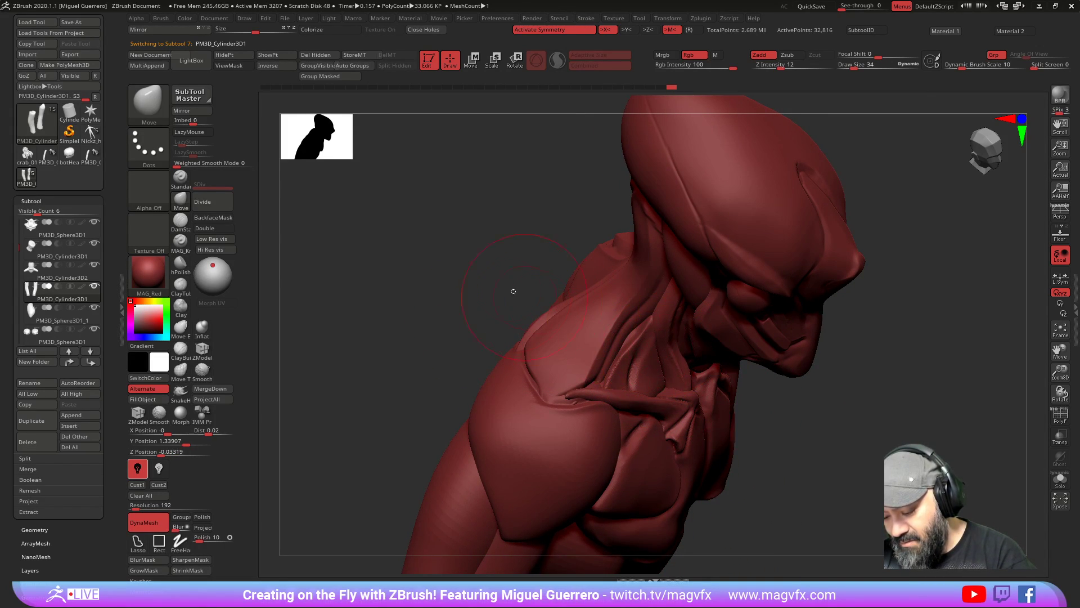
{"action": "left_click_drag", "start_coordinate": [521, 294], "coordinate": [490, 256]}
{"action": "left_click_drag", "start_coordinate": [675, 336], "coordinate": [659, 330]}
{"action": "mouse_move", "coordinate": [528, 326]}
{"action": "left_mouse_down"}
{"action": "mouse_move", "coordinate": [415, 330]}
{"action": "mouse_move", "coordinate": [495, 335]}
{"action": "mouse_move", "coordinate": [372, 313]}
{"action": "mouse_move", "coordinate": [499, 304]}
{"action": "left_mouse_up"}
Step: Crease the lower ends of the neck tendons with DamStandard at draw size 6 and DynaMesh them at resolution 192
{"action": "key", "text": "b"}
{"action": "key", "text": "d"}
{"action": "key", "text": "s"}
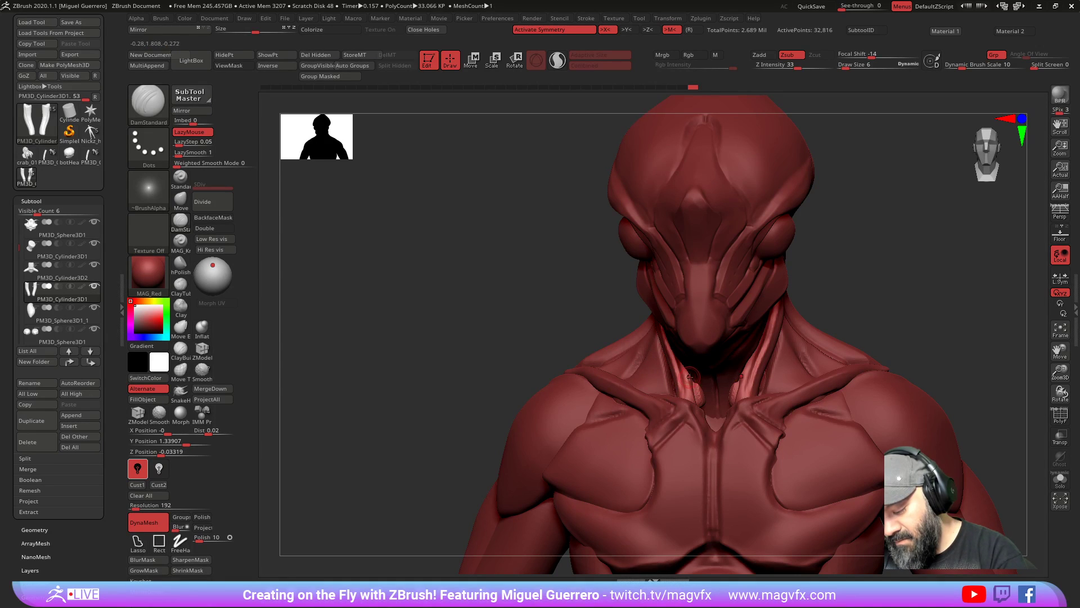
{"action": "left_click_drag", "start_coordinate": [689, 366], "coordinate": [691, 379]}
{"action": "right_click_drag", "start_coordinate": [690, 368], "coordinate": [709, 363]}
{"action": "left_click_drag", "start_coordinate": [496, 272], "coordinate": [513, 294], "text": "ctrl"}
{"action": "left_click_drag", "start_coordinate": [693, 379], "coordinate": [698, 410]}
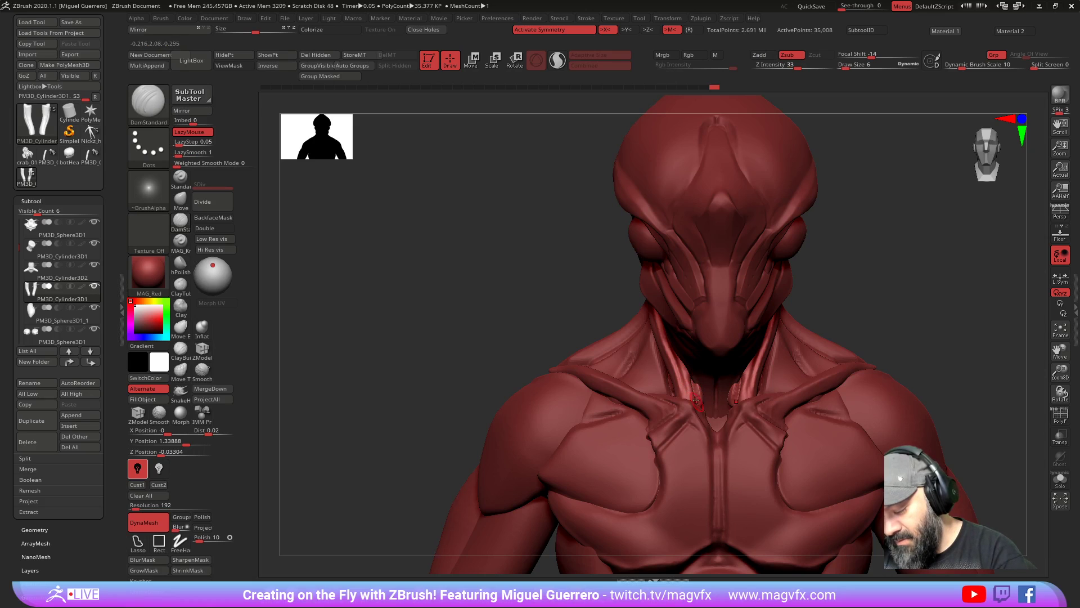
Step: Pull the lower ends of the neck tendons into shape above the collarbones with the Move brush at draw size 14
{"action": "right_click_drag", "start_coordinate": [682, 378], "coordinate": [514, 292]}
{"action": "key", "text": "ctrl"}
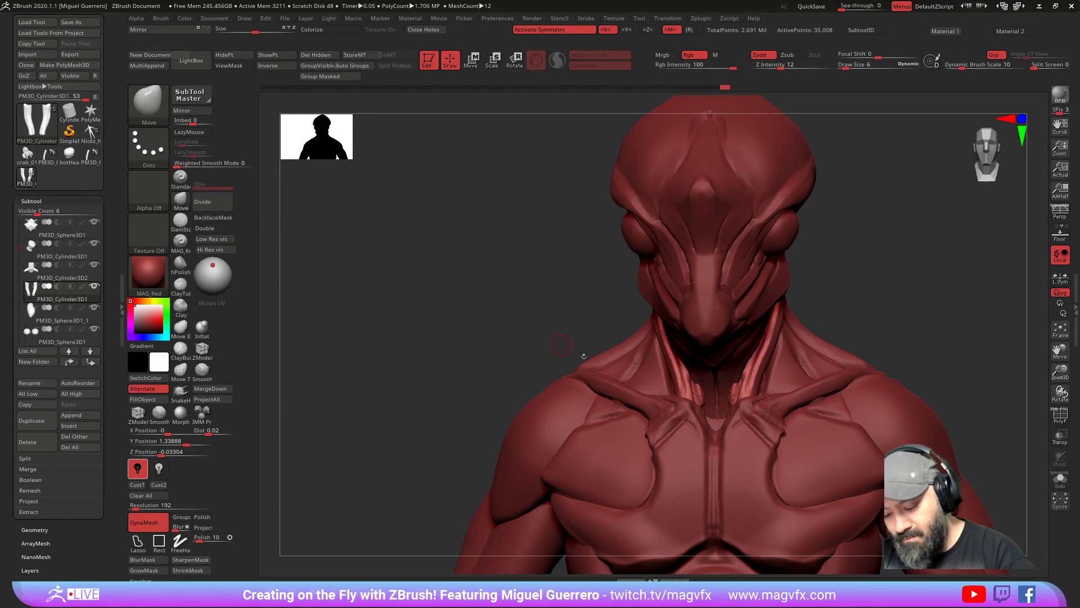
{"action": "key", "text": "ctrl+h"}
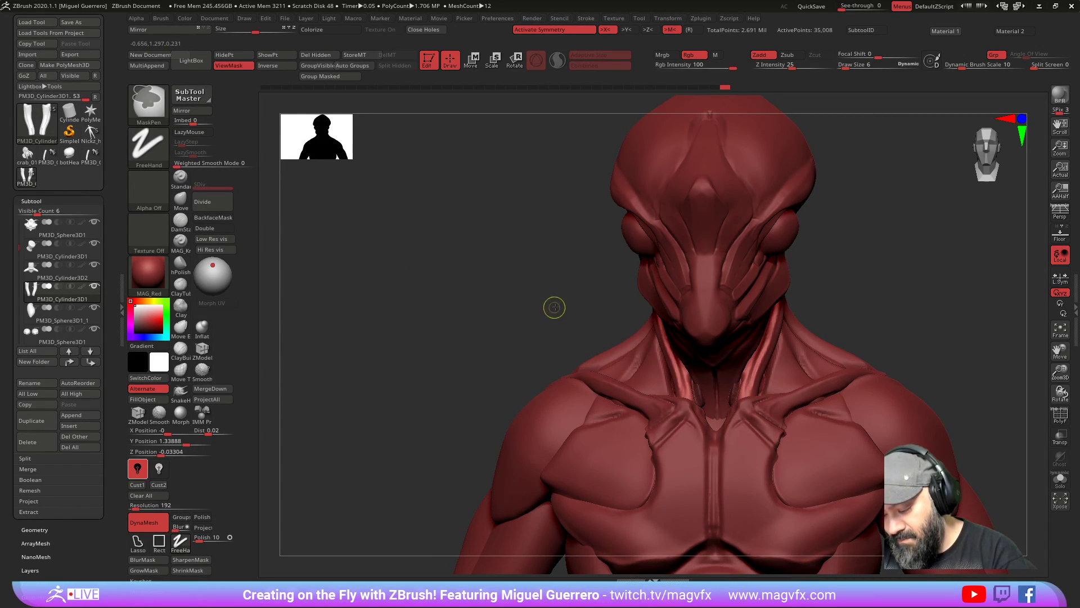
{"action": "key", "text": "ctrl+h"}
{"action": "key", "text": "ctrl+h"}
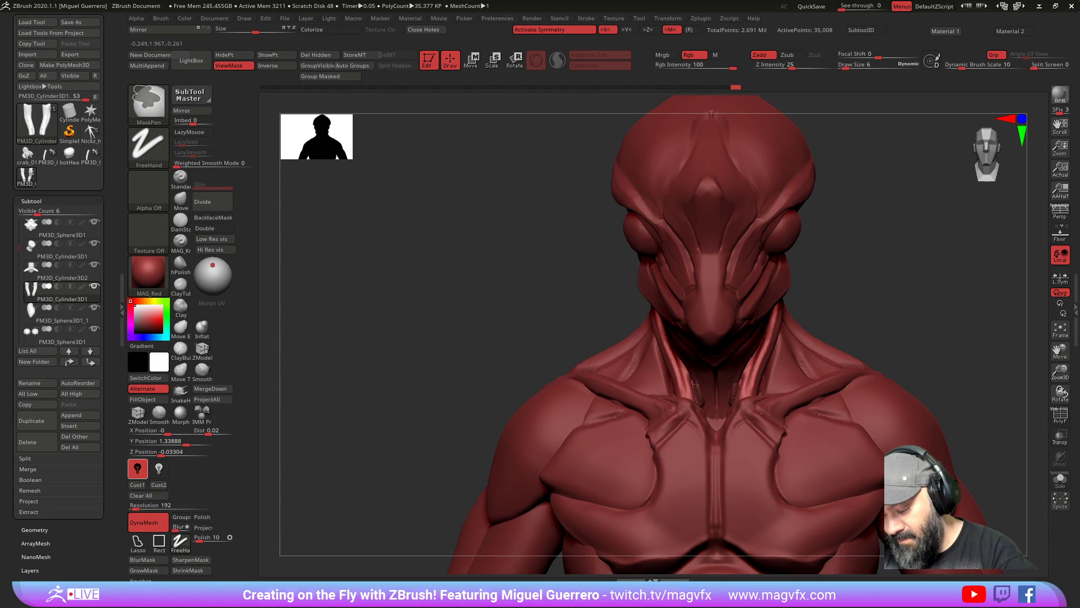
{"action": "left_click", "coordinate": [180, 219]}
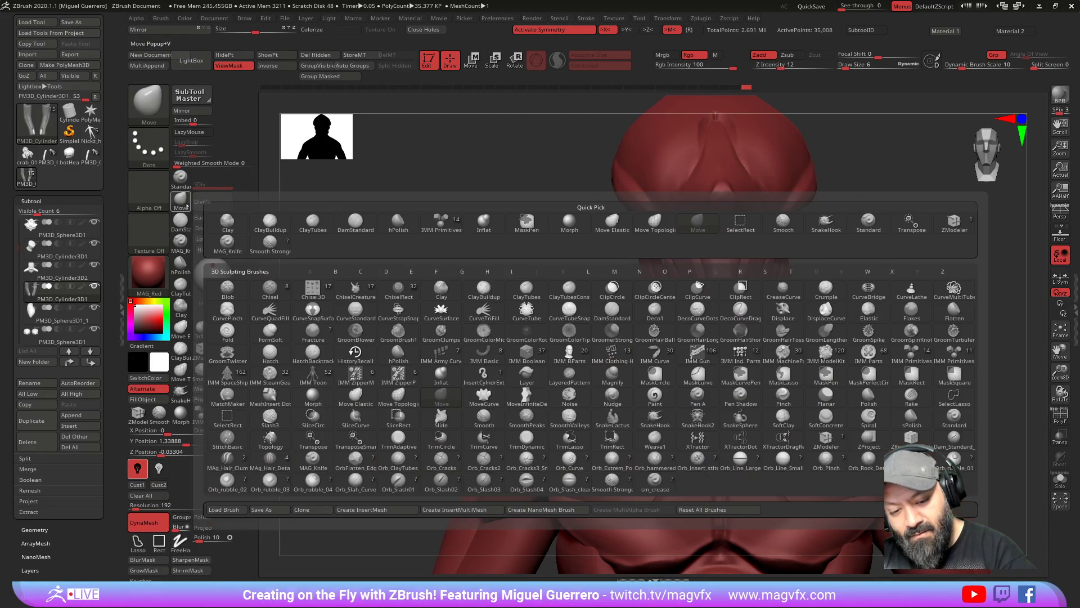
{"action": "mouse_move", "coordinate": [698, 402]}
{"action": "left_mouse_down"}
{"action": "mouse_move", "coordinate": [706, 417]}
{"action": "mouse_move", "coordinate": [732, 393]}
{"action": "left_mouse_up"}
{"action": "mouse_move", "coordinate": [520, 287]}
{"action": "left_mouse_down"}
{"action": "mouse_move", "coordinate": [519, 308]}
{"action": "mouse_move", "coordinate": [581, 313]}
{"action": "mouse_move", "coordinate": [554, 332]}
{"action": "left_mouse_up"}
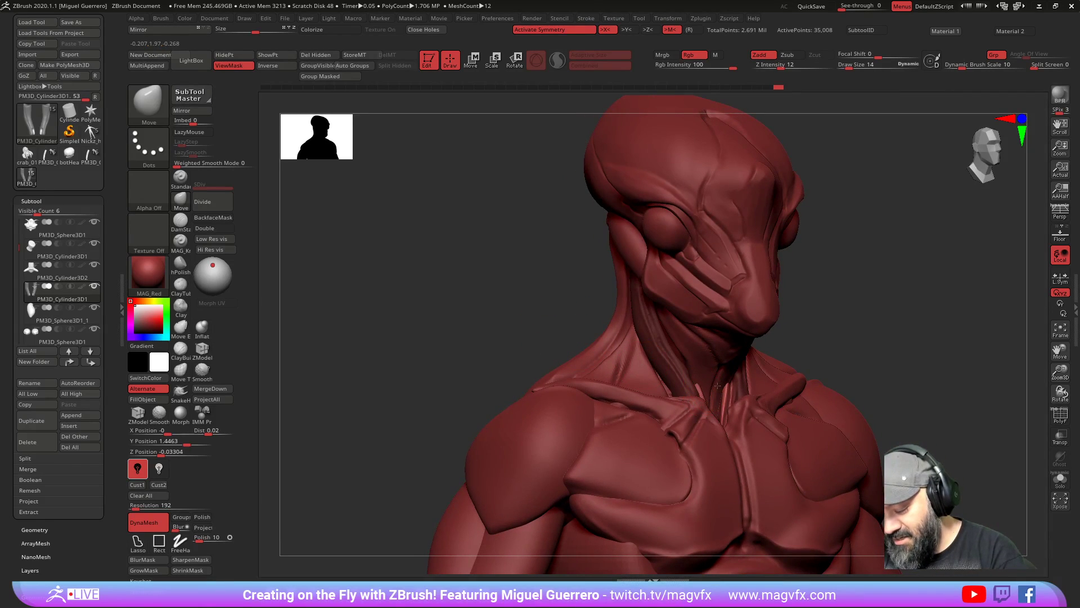
{"action": "left_click_drag", "start_coordinate": [706, 401], "coordinate": [699, 390]}
{"action": "mouse_move", "coordinate": [563, 337]}
{"action": "left_mouse_down"}
{"action": "mouse_move", "coordinate": [499, 331]}
{"action": "mouse_move", "coordinate": [444, 342]}
{"action": "left_mouse_up"}
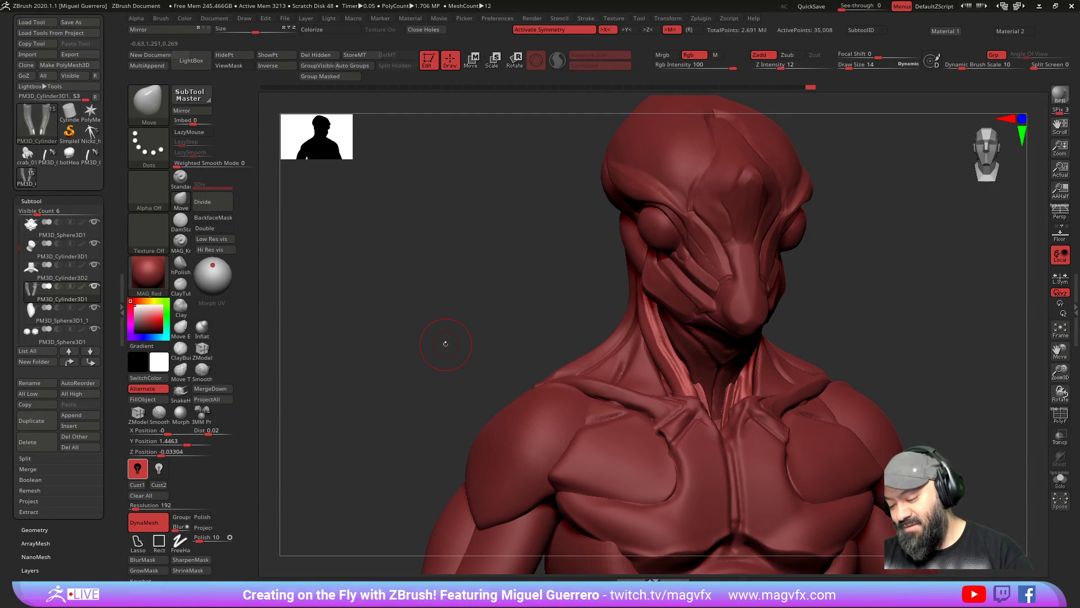
Step: Crease the front and outer side of the neck tendons with DamStandard at a reduced draw size
{"action": "left_click", "coordinate": [181, 221]}
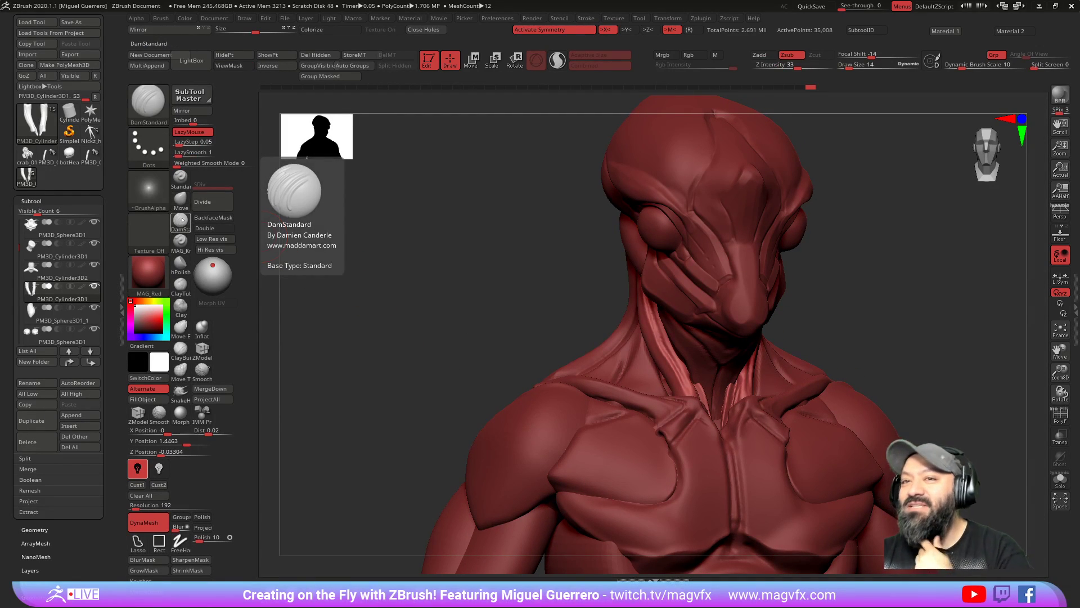
{"action": "left_click_drag", "start_coordinate": [490, 338], "coordinate": [473, 349]}
{"action": "key", "text": "bracketleft"}
{"action": "key", "text": "bracketleft"}
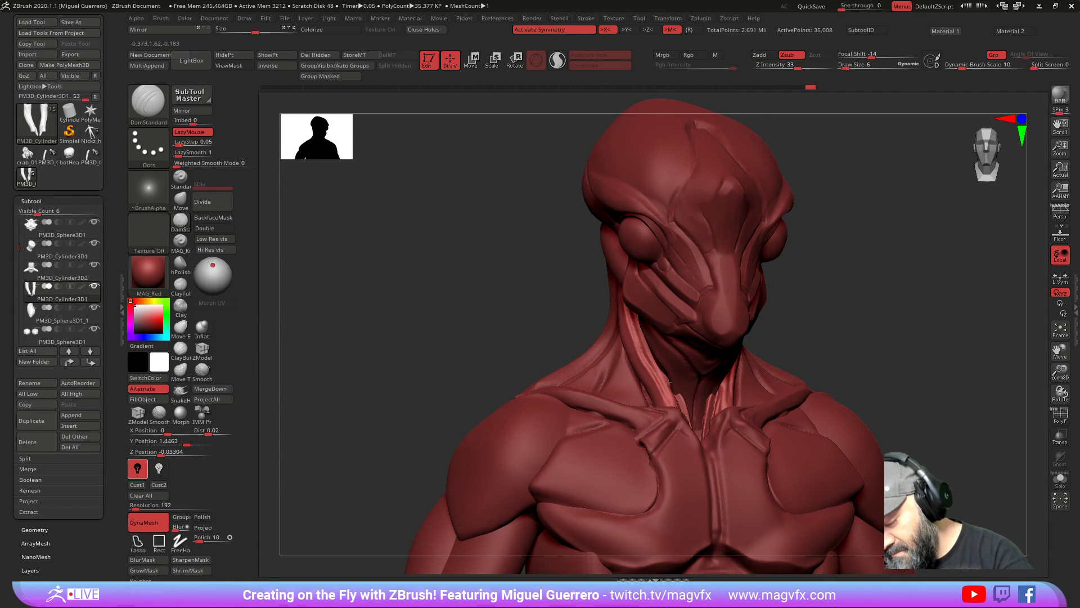
{"action": "left_click_drag", "start_coordinate": [661, 367], "coordinate": [667, 380]}
{"action": "left_click_drag", "start_coordinate": [592, 312], "coordinate": [576, 304]}
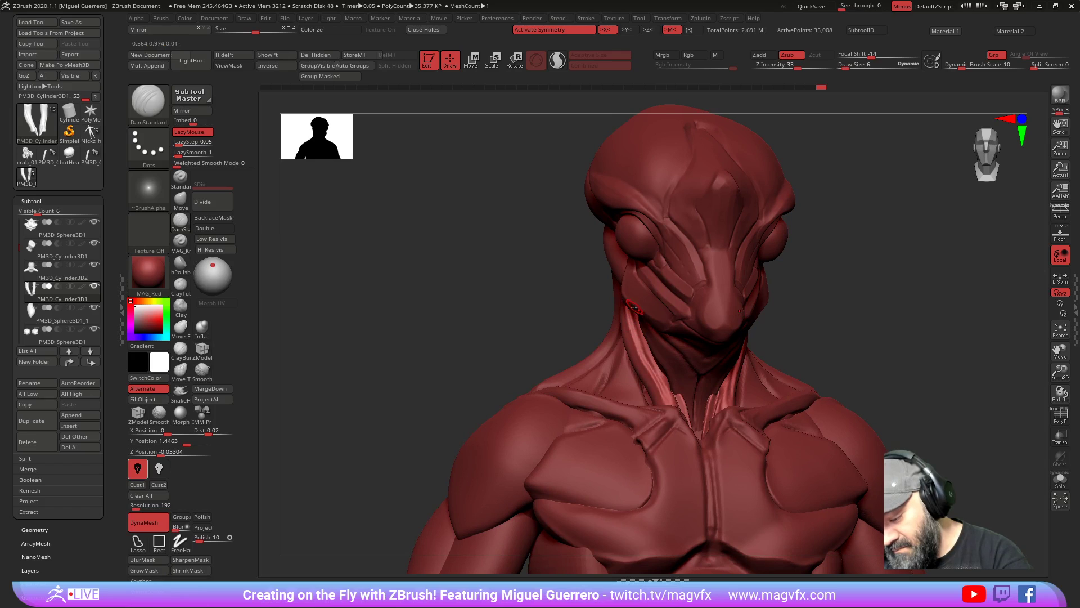
{"action": "mouse_move", "coordinate": [631, 333]}
{"action": "left_mouse_down"}
{"action": "mouse_move", "coordinate": [619, 296]}
{"action": "mouse_move", "coordinate": [667, 394]}
{"action": "left_mouse_up"}
{"action": "left_click_drag", "start_coordinate": [524, 302], "coordinate": [616, 306]}
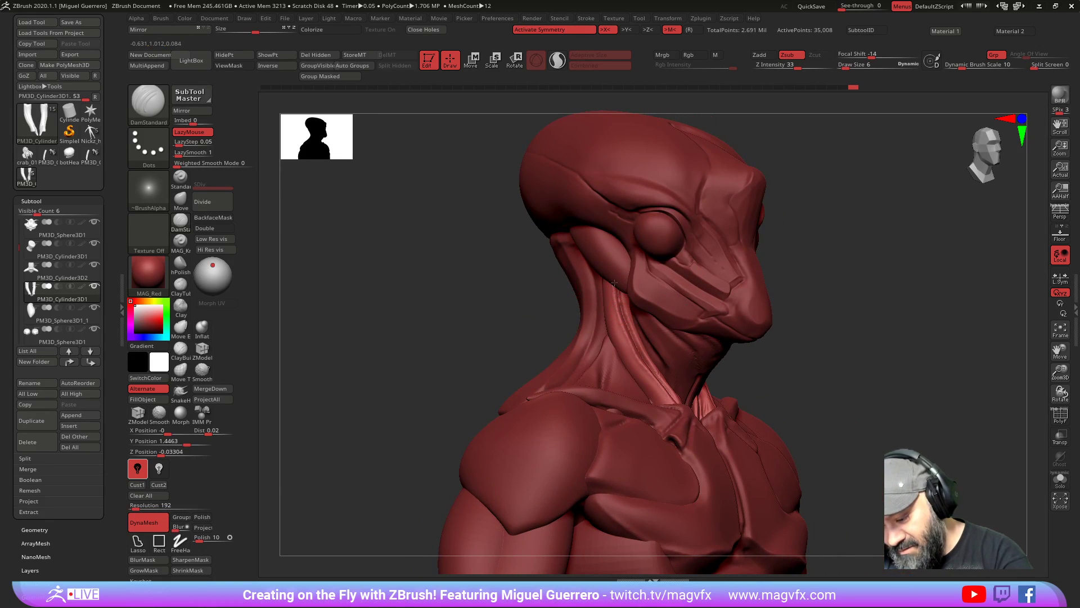
Step: Carve a groove down the length of the neck tendons and DynaMesh them at resolution 312
{"action": "left_click_drag", "start_coordinate": [547, 316], "coordinate": [557, 374]}
{"action": "type", "text": "312"}
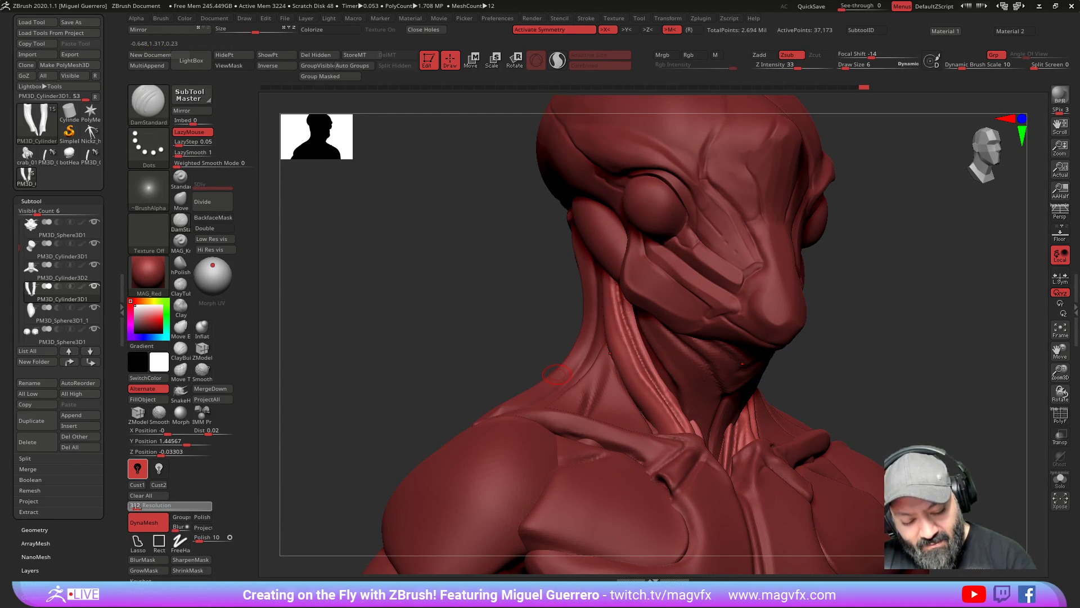
{"action": "key", "text": "Return"}
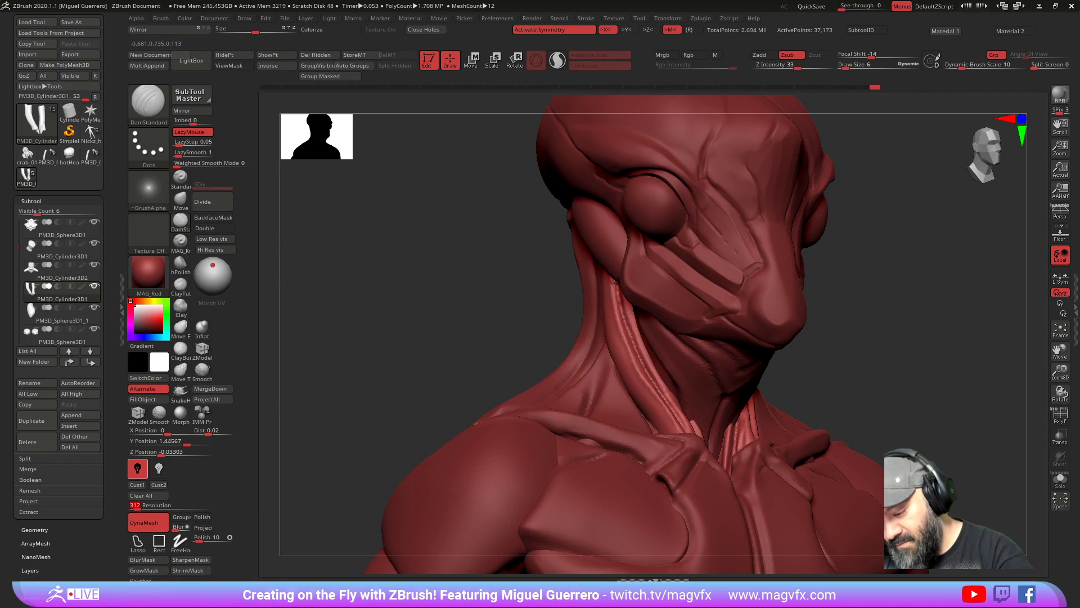
{"action": "mouse_move", "coordinate": [613, 280]}
{"action": "left_mouse_down"}
{"action": "mouse_move", "coordinate": [630, 338]}
{"action": "mouse_move", "coordinate": [684, 430]}
{"action": "left_mouse_up"}
{"action": "key", "text": "ctrl"}
{"action": "left_click_drag", "start_coordinate": [523, 310], "coordinate": [529, 316], "text": "ctrl"}
Step: Smooth the neck tendons and deepen the creases along their sides with DamStandard
{"action": "key", "text": "shift"}
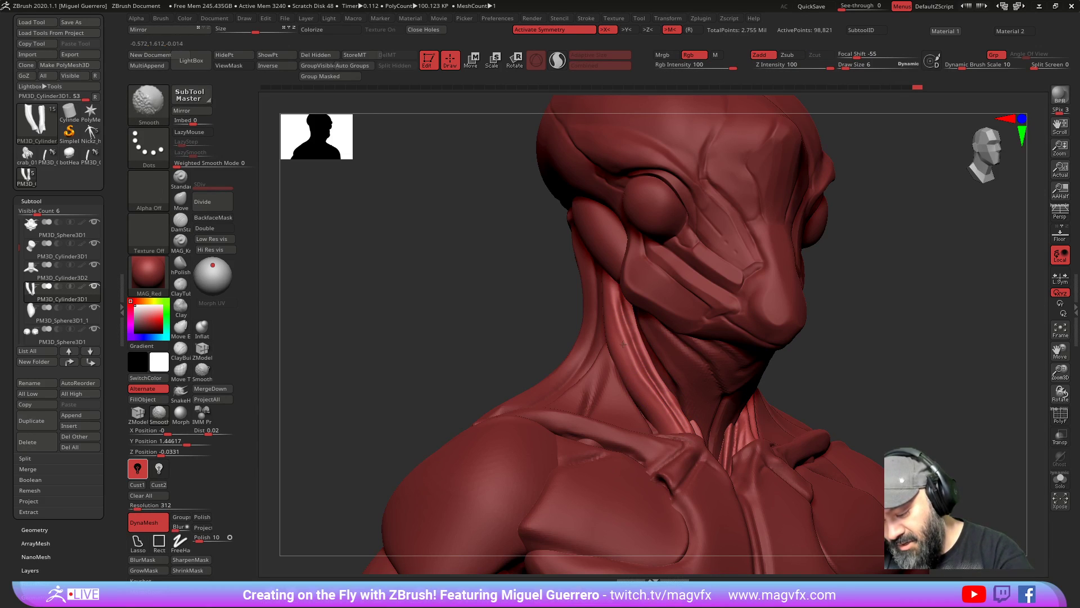
{"action": "mouse_move", "coordinate": [459, 284]}
{"action": "left_mouse_down"}
{"action": "mouse_move", "coordinate": [437, 322]}
{"action": "mouse_move", "coordinate": [609, 351]}
{"action": "mouse_move", "coordinate": [673, 446]}
{"action": "left_mouse_up"}
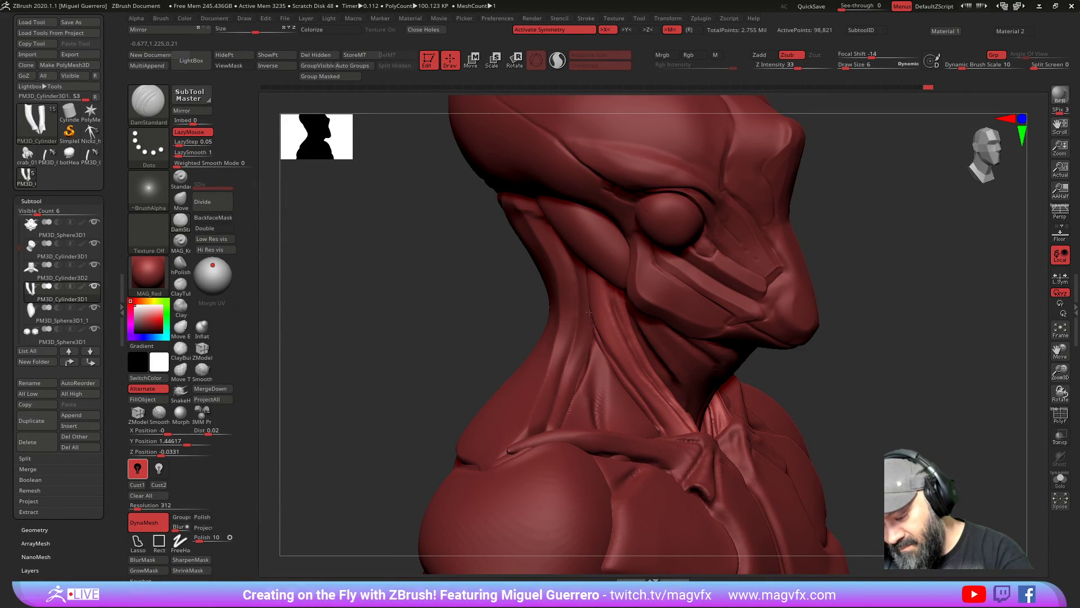
{"action": "left_click_drag", "start_coordinate": [595, 327], "coordinate": [611, 360]}
{"action": "left_click_drag", "start_coordinate": [641, 398], "coordinate": [663, 432]}
{"action": "mouse_move", "coordinate": [472, 322]}
{"action": "left_mouse_down"}
{"action": "mouse_move", "coordinate": [425, 323]}
{"action": "mouse_move", "coordinate": [436, 350]}
{"action": "mouse_move", "coordinate": [424, 350]}
{"action": "left_mouse_up"}
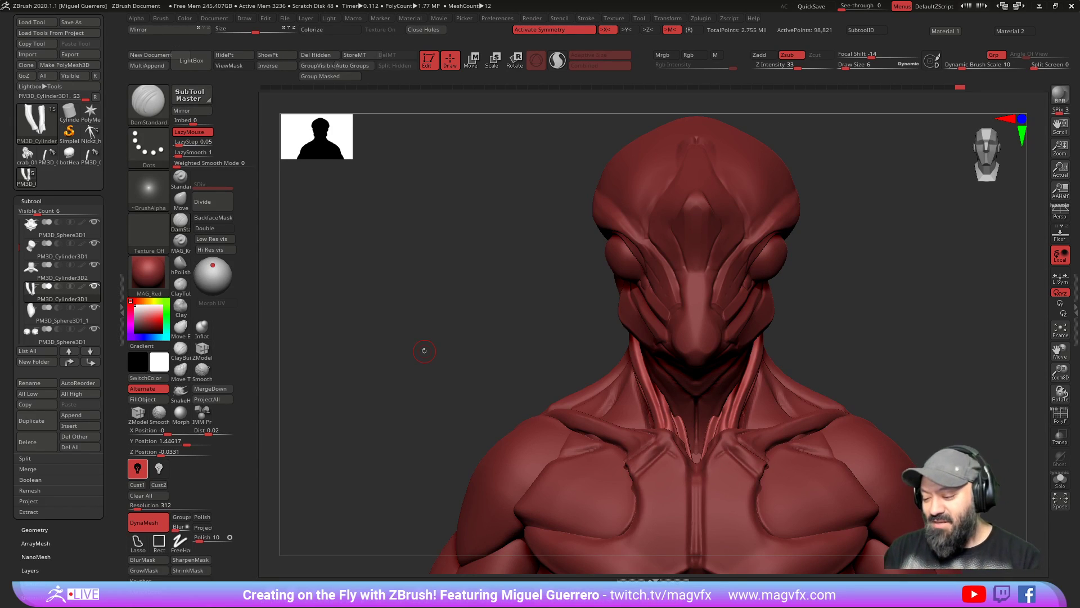
Step: Select the oval cheek piece behind the eye and examine the cockroach face reference in Photos
{"action": "left_click_drag", "start_coordinate": [438, 345], "coordinate": [530, 315]}
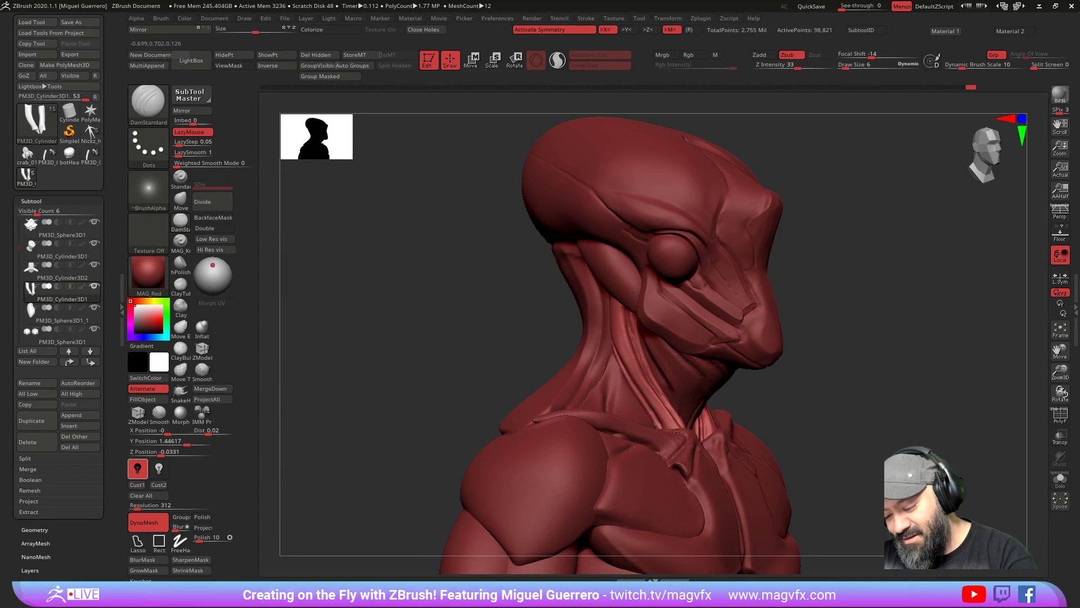
{"action": "mouse_move", "coordinate": [483, 291]}
{"action": "left_mouse_down"}
{"action": "mouse_move", "coordinate": [504, 288]}
{"action": "mouse_move", "coordinate": [455, 363]}
{"action": "left_mouse_up"}
{"action": "left_click", "coordinate": [606, 276], "text": "alt"}
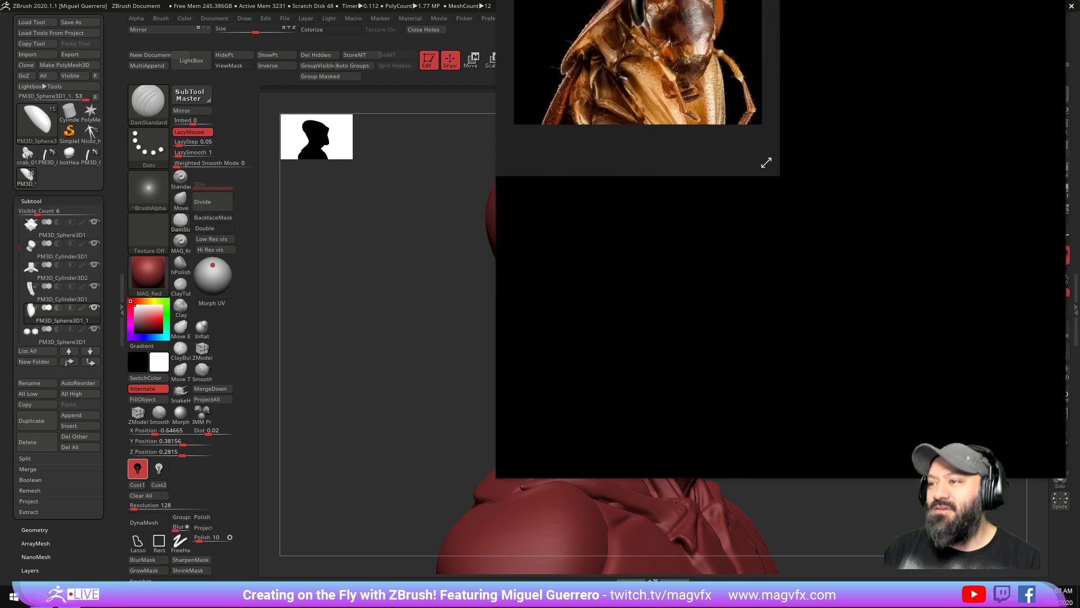
{"action": "mouse_move", "coordinate": [598, 6]}
{"action": "left_mouse_down"}
{"action": "mouse_move", "coordinate": [421, 5]}
{"action": "mouse_move", "coordinate": [382, 44]}
{"action": "left_mouse_up"}
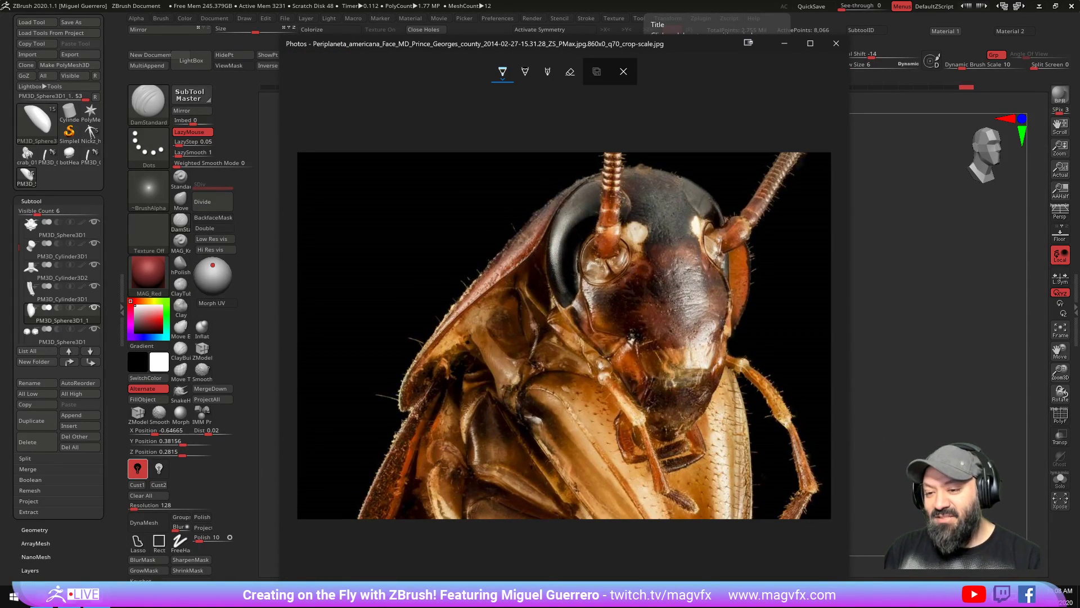
{"action": "left_click_drag", "start_coordinate": [467, 45], "coordinate": [467, 0]}
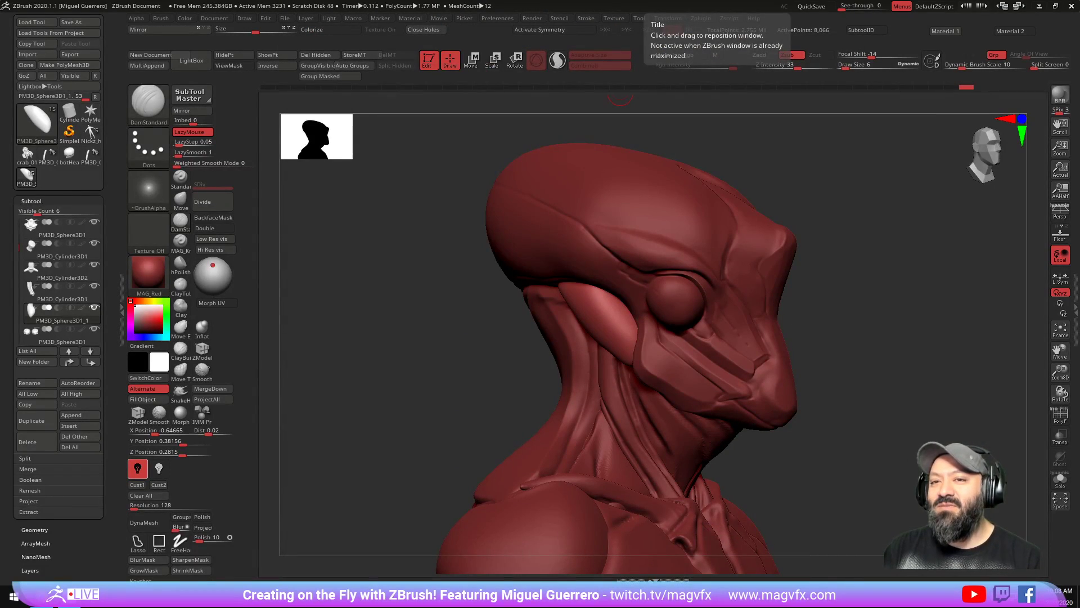
{"action": "mouse_move", "coordinate": [445, 390]}
{"action": "left_mouse_down"}
{"action": "mouse_move", "coordinate": [432, 386]}
{"action": "mouse_move", "coordinate": [439, 402]}
{"action": "left_mouse_up"}
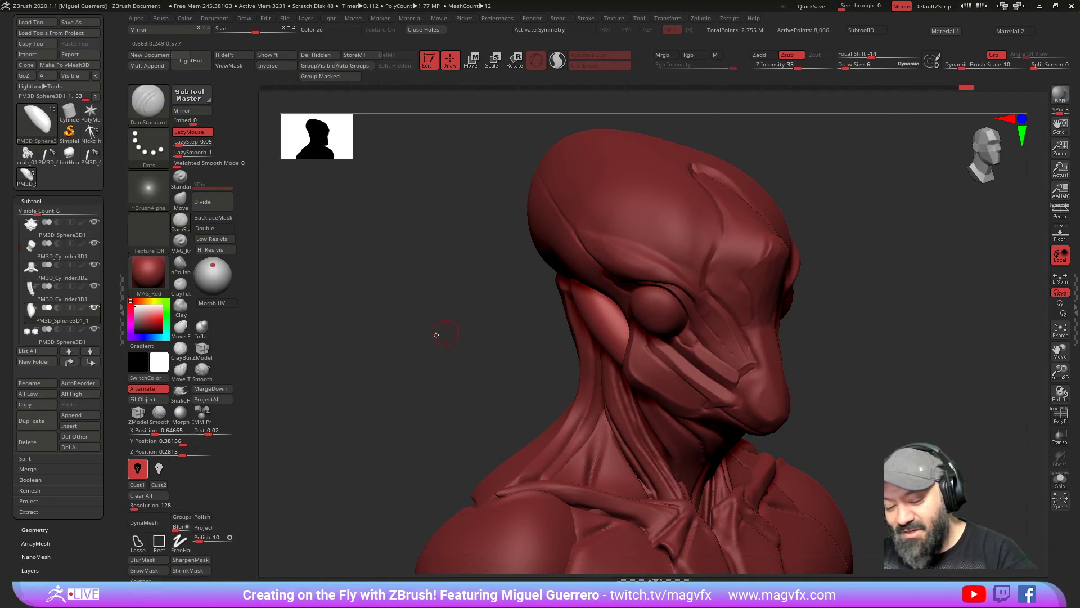
Step: DynaMesh the cheek piece at resolution 128 and mirror it to the other side of the head with SubTool Master
{"action": "left_click_drag", "start_coordinate": [440, 333], "coordinate": [332, 313]}
{"action": "left_click", "coordinate": [144, 522]}
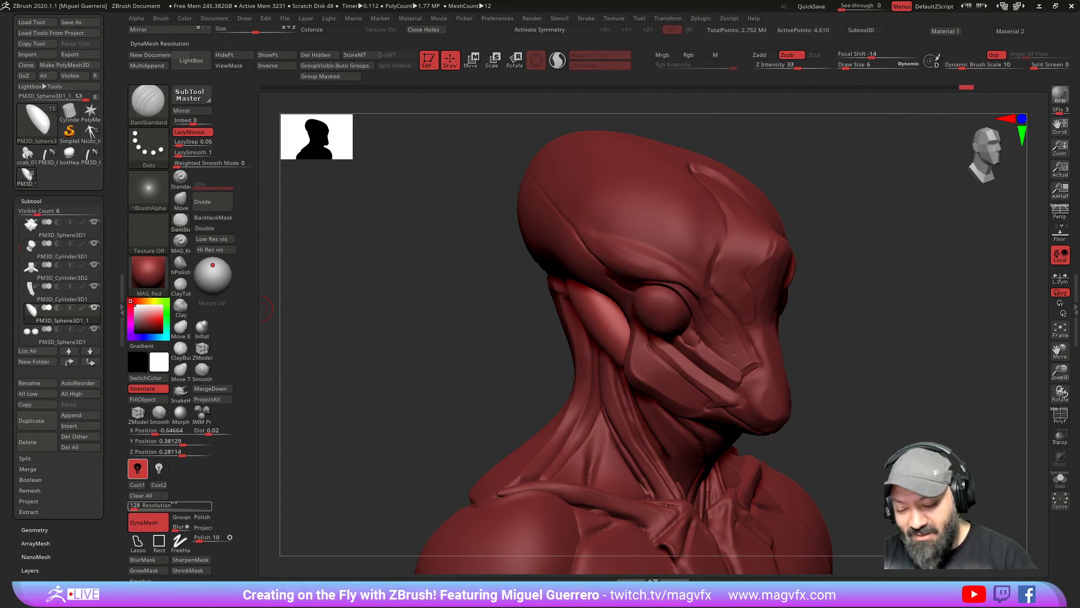
{"action": "key", "text": "b"}
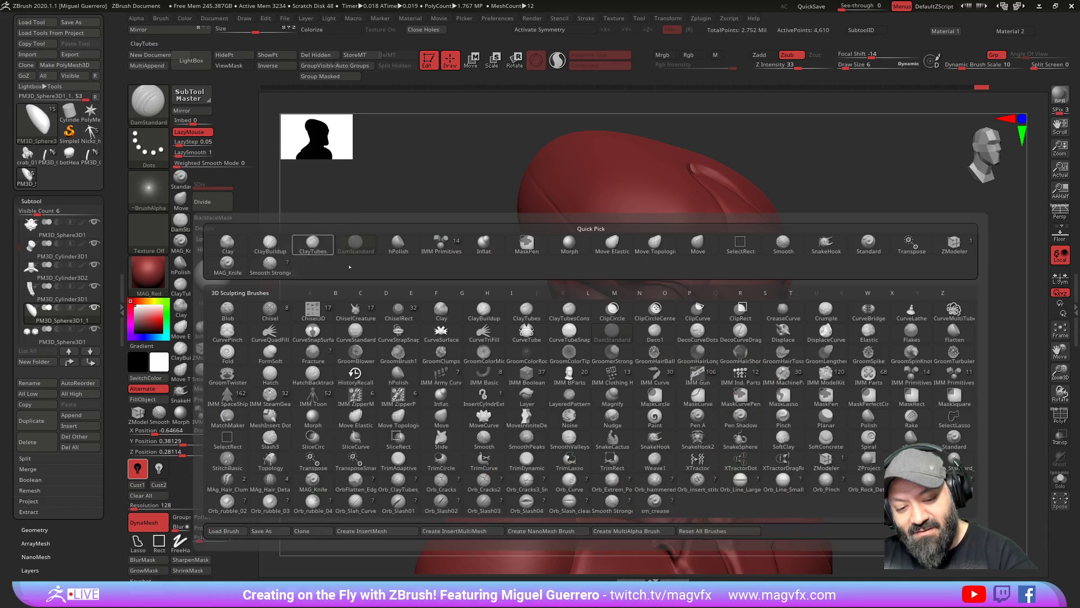
{"action": "mouse_move", "coordinate": [470, 188]}
{"action": "left_mouse_down"}
{"action": "mouse_move", "coordinate": [559, 309]}
{"action": "mouse_move", "coordinate": [601, 331]}
{"action": "mouse_move", "coordinate": [465, 270]}
{"action": "left_mouse_up"}
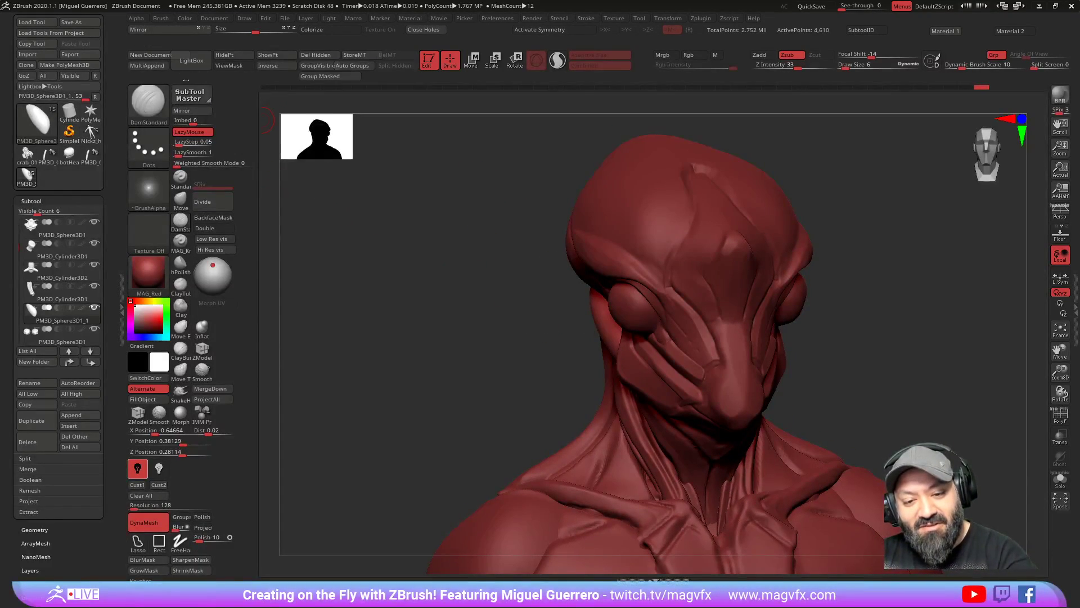
{"action": "left_click", "coordinate": [186, 110]}
{"action": "left_click", "coordinate": [480, 284]}
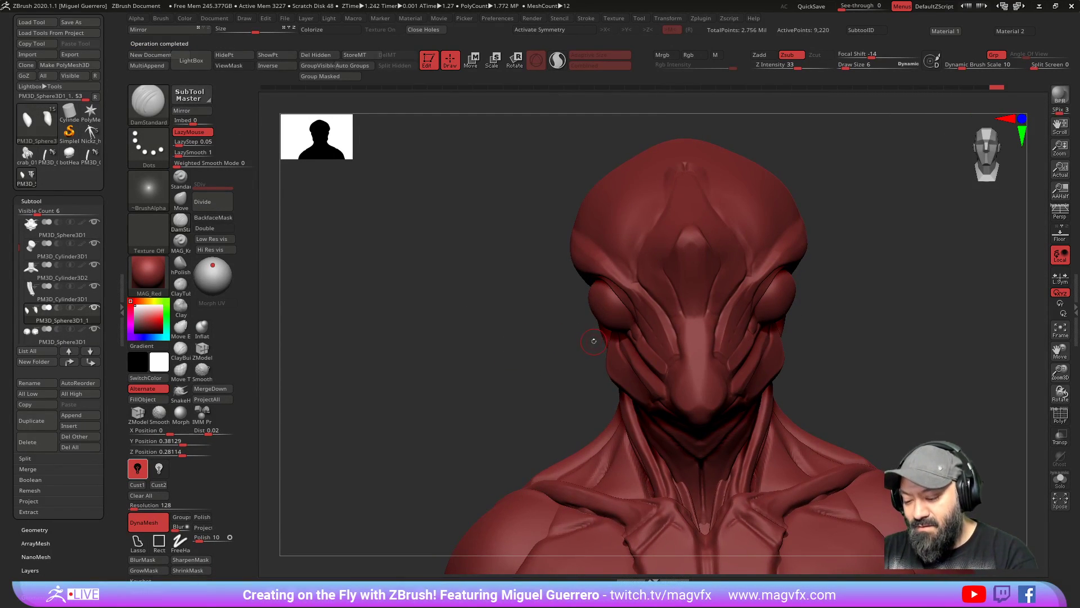
Step: Turn on X symmetry and carve a groove along the upper edge of the cheek pieces with MAG_Knife at draw size 3
{"action": "key", "text": "x"}
{"action": "mouse_move", "coordinate": [428, 338]}
{"action": "right_mouse_down"}
{"action": "mouse_move", "coordinate": [506, 334]}
{"action": "mouse_move", "coordinate": [478, 329]}
{"action": "mouse_move", "coordinate": [471, 355]}
{"action": "mouse_move", "coordinate": [463, 345]}
{"action": "right_mouse_up"}
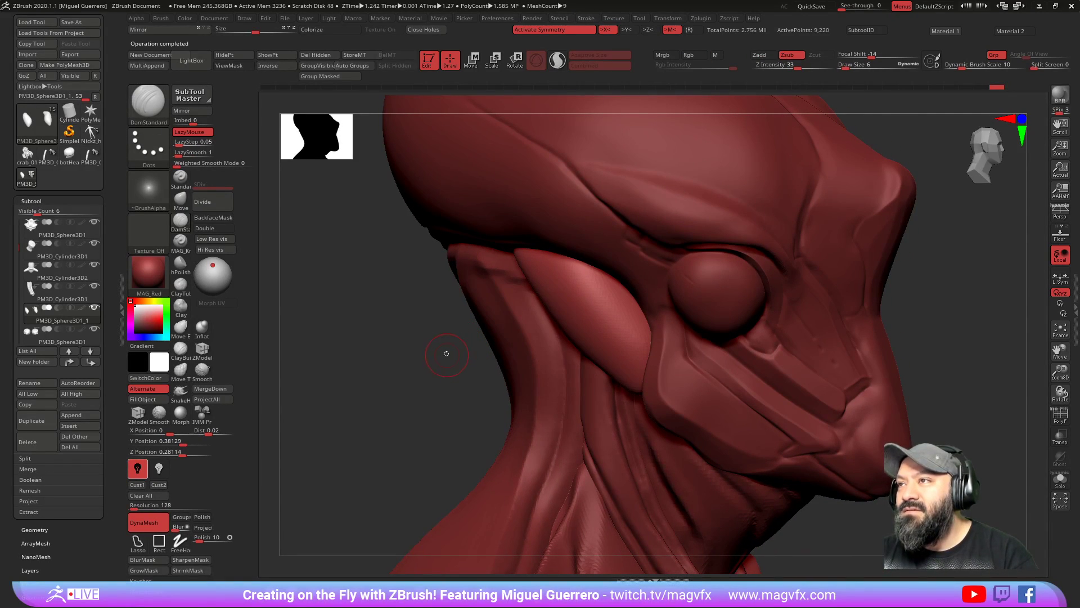
{"action": "left_click", "coordinate": [181, 243]}
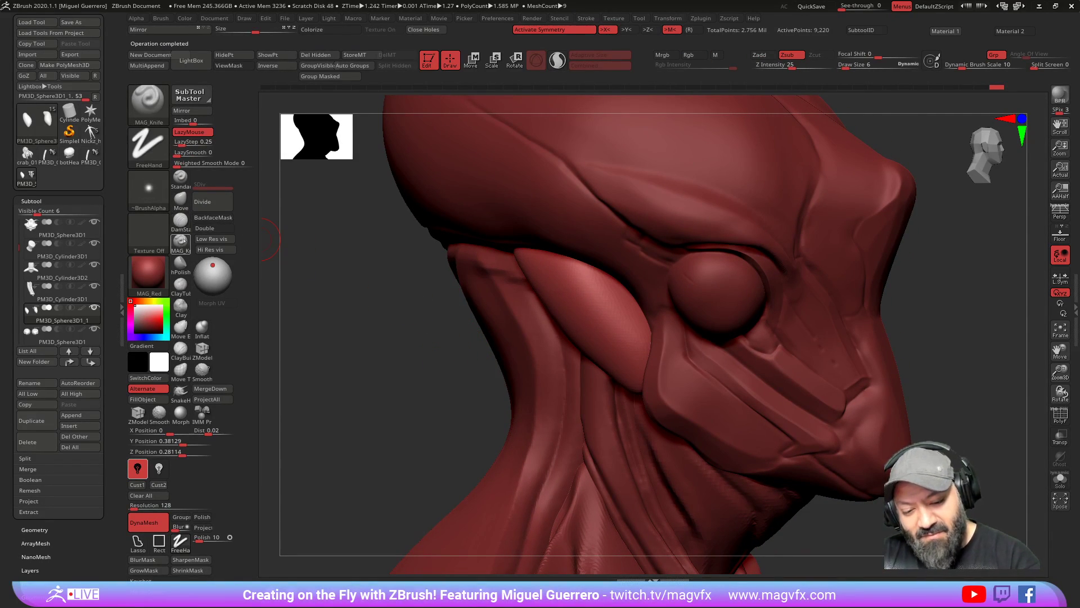
{"action": "key", "text": "bracketleft"}
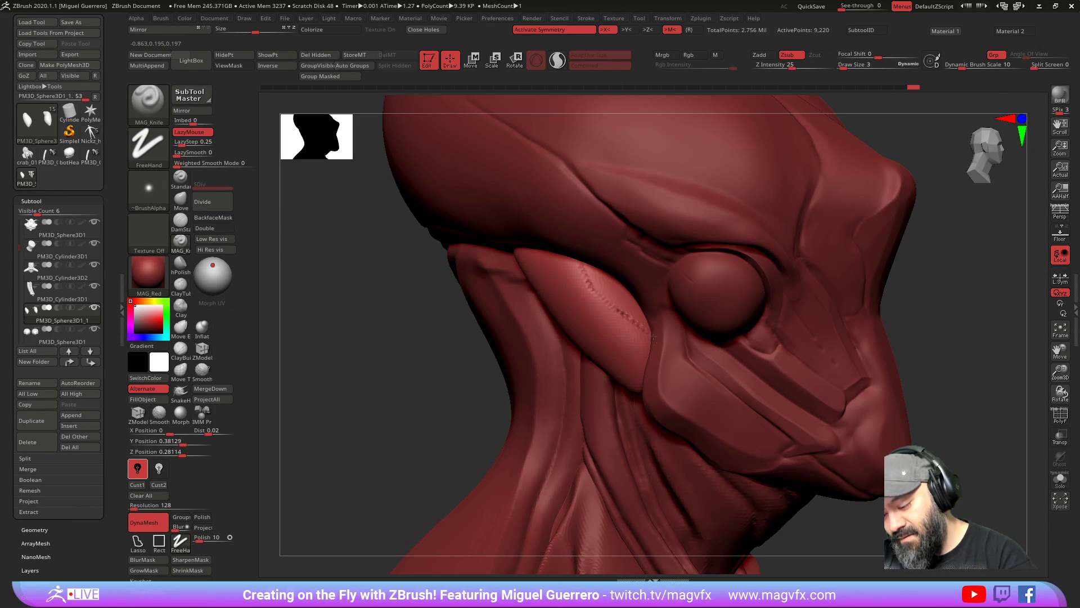
{"action": "left_click_drag", "start_coordinate": [584, 278], "coordinate": [578, 265]}
Step: Raise the cheek pieces' DynaMesh resolution to 432 and remesh them
{"action": "right_click_drag", "start_coordinate": [439, 335], "coordinate": [393, 336], "text": "ctrl"}
{"action": "left_click_drag", "start_coordinate": [394, 336], "coordinate": [443, 385], "text": "ctrl"}
{"action": "right_click_drag", "start_coordinate": [468, 340], "coordinate": [494, 391], "text": "alt"}
{"action": "left_click_drag", "start_coordinate": [134, 507], "coordinate": [139, 507]}
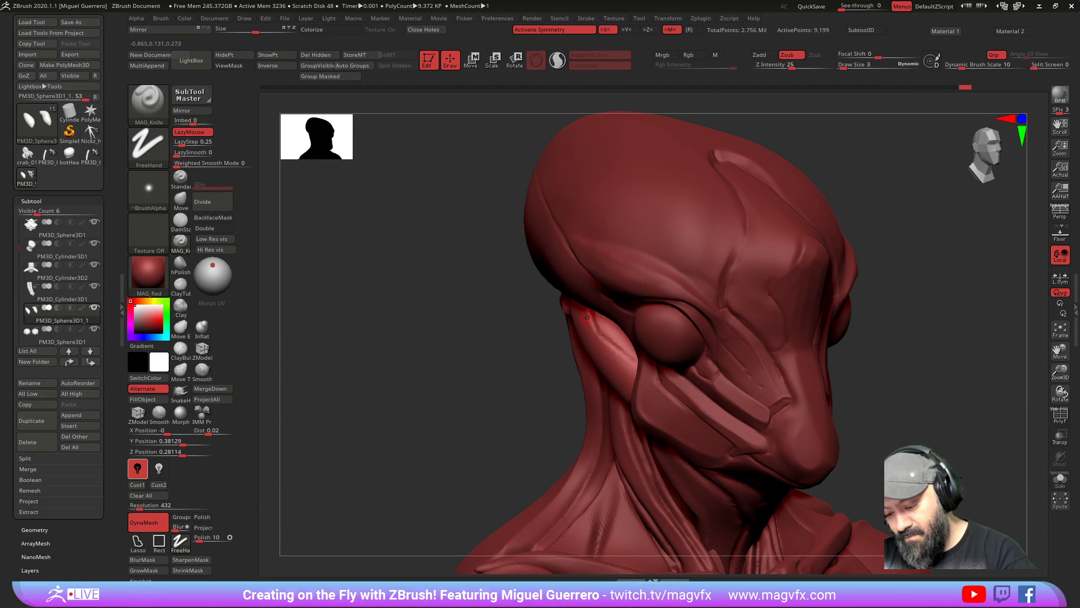
{"action": "left_click_drag", "start_coordinate": [525, 323], "coordinate": [505, 346], "text": "ctrl"}
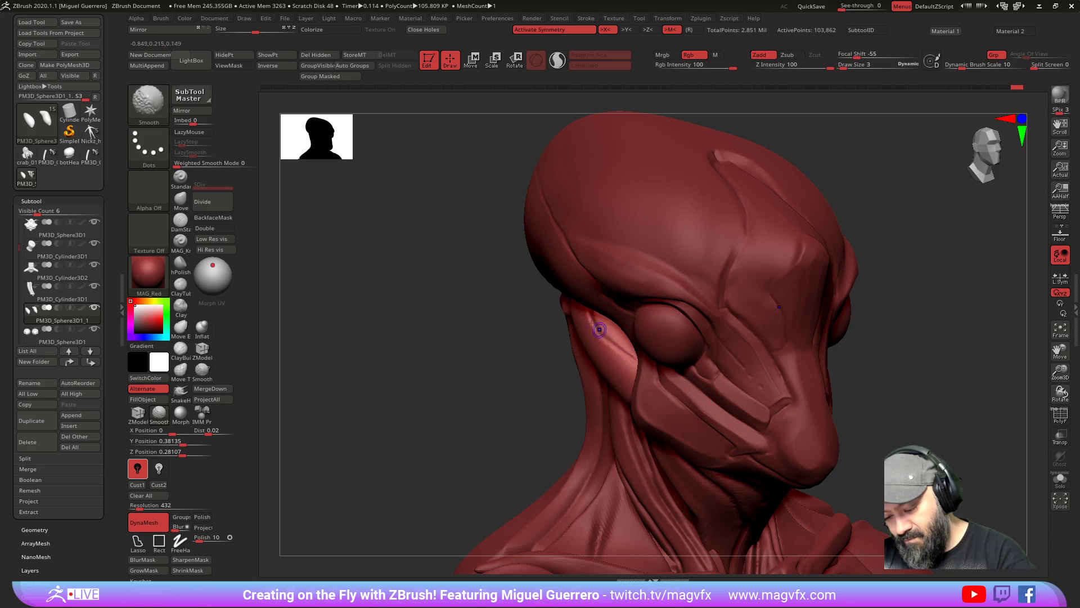
Step: Undo the last stroke and carve a lengthwise groove across the cheek pieces with MAG_Knife at draw size 3
{"action": "key", "text": "ctrl+z"}
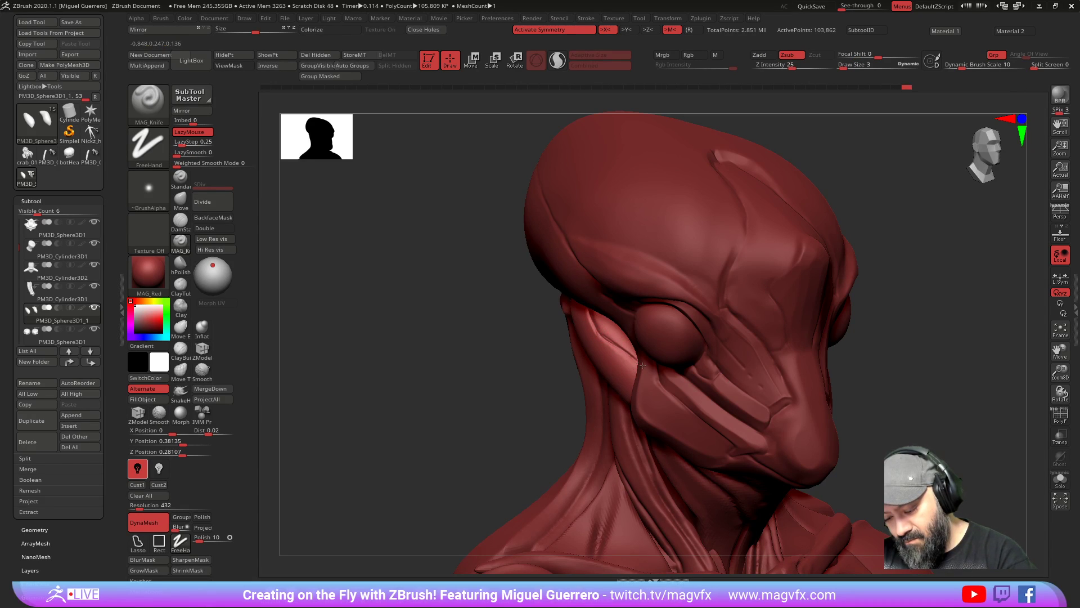
{"action": "left_click_drag", "start_coordinate": [505, 320], "coordinate": [554, 323]}
{"action": "left_click_drag", "start_coordinate": [638, 358], "coordinate": [574, 298]}
{"action": "left_click_drag", "start_coordinate": [445, 322], "coordinate": [501, 327]}
{"action": "mouse_move", "coordinate": [382, 335]}
{"action": "left_mouse_down"}
{"action": "mouse_move", "coordinate": [405, 351]}
{"action": "mouse_move", "coordinate": [539, 308]}
{"action": "left_mouse_up"}
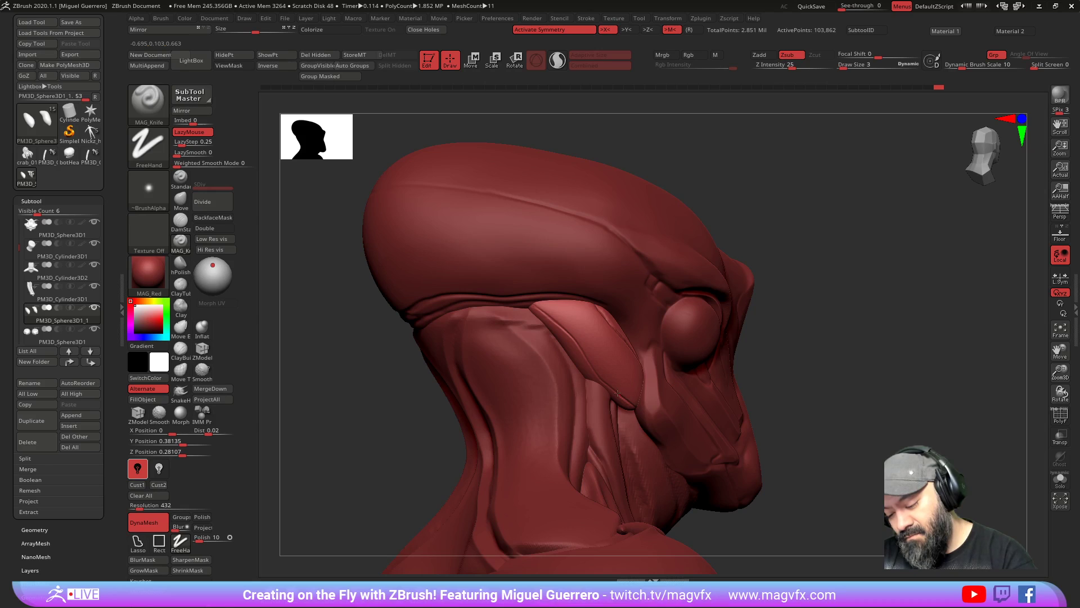
Step: Deepen the cheek pieces' lengthwise groove with MAG_Knife at draw size 5 and DynaMesh them again at resolution 432
{"action": "left_click_drag", "start_coordinate": [526, 304], "coordinate": [531, 302]}
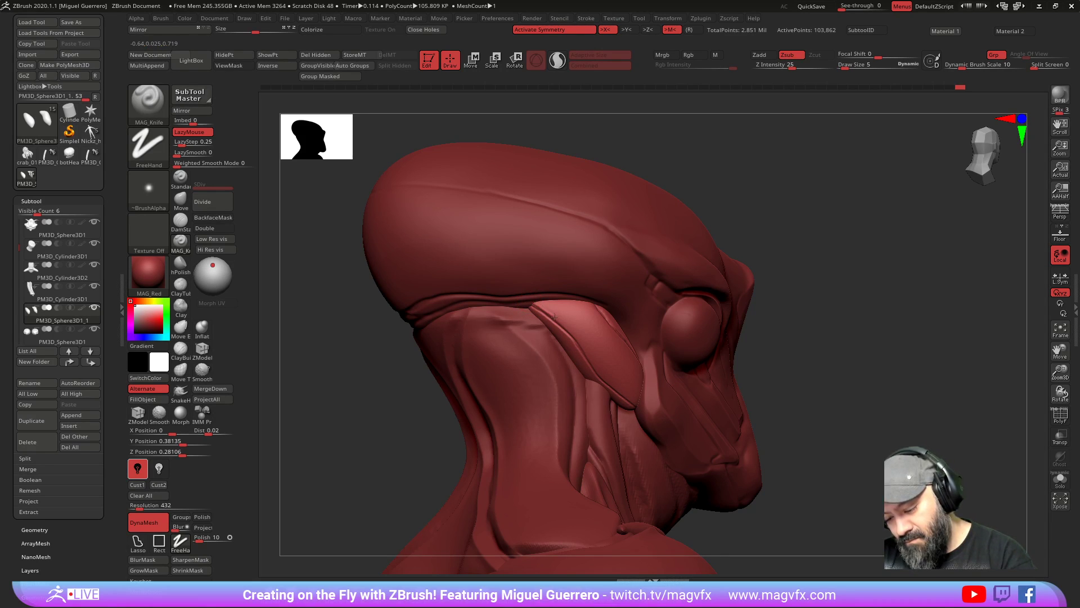
{"action": "left_click_drag", "start_coordinate": [640, 408], "coordinate": [641, 409]}
{"action": "mouse_move", "coordinate": [439, 411]}
{"action": "right_mouse_down"}
{"action": "mouse_move", "coordinate": [374, 424]}
{"action": "mouse_move", "coordinate": [364, 395]}
{"action": "mouse_move", "coordinate": [393, 424]}
{"action": "mouse_move", "coordinate": [373, 424]}
{"action": "mouse_move", "coordinate": [388, 421]}
{"action": "right_mouse_up"}
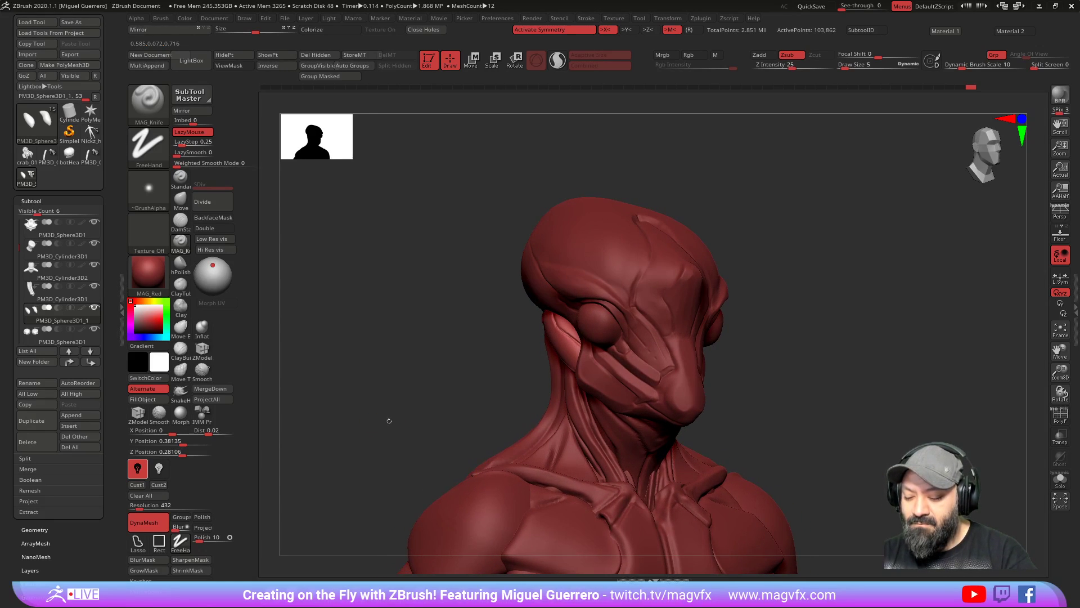
{"action": "left_click_drag", "start_coordinate": [432, 355], "coordinate": [450, 380], "text": "ctrl"}
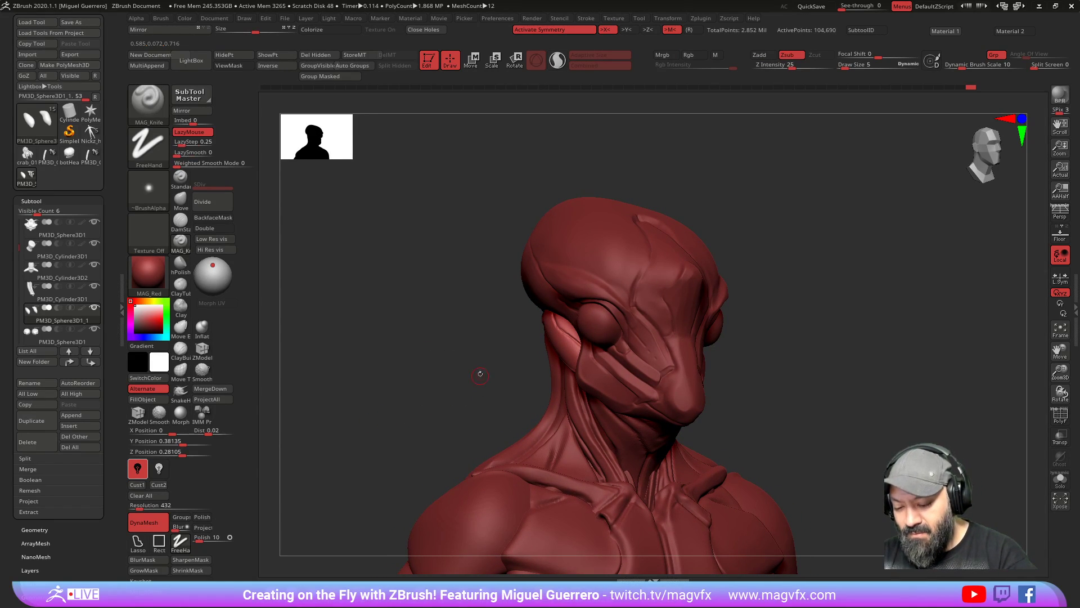
{"action": "right_click_drag", "start_coordinate": [444, 354], "coordinate": [449, 353]}
{"action": "key", "text": "p"}
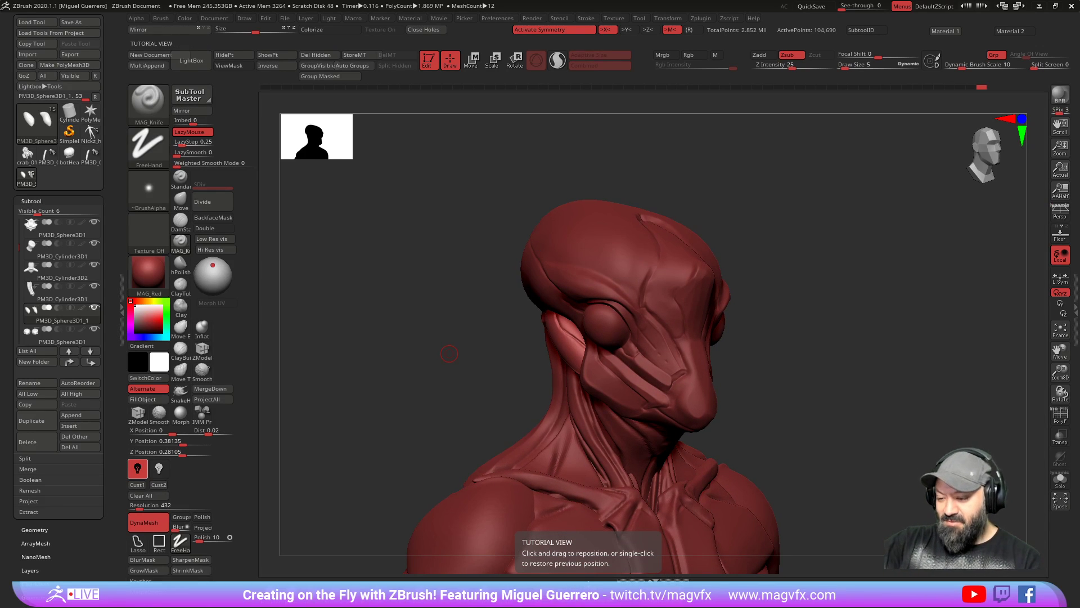
Step: Change the sculpt's material from MAG_Red to z91
{"action": "mouse_move", "coordinate": [388, 411]}
{"action": "left_mouse_down"}
{"action": "mouse_move", "coordinate": [403, 427]}
{"action": "mouse_move", "coordinate": [373, 426]}
{"action": "mouse_move", "coordinate": [377, 440]}
{"action": "left_mouse_up"}
{"action": "left_click_drag", "start_coordinate": [391, 359], "coordinate": [455, 318], "text": "alt"}
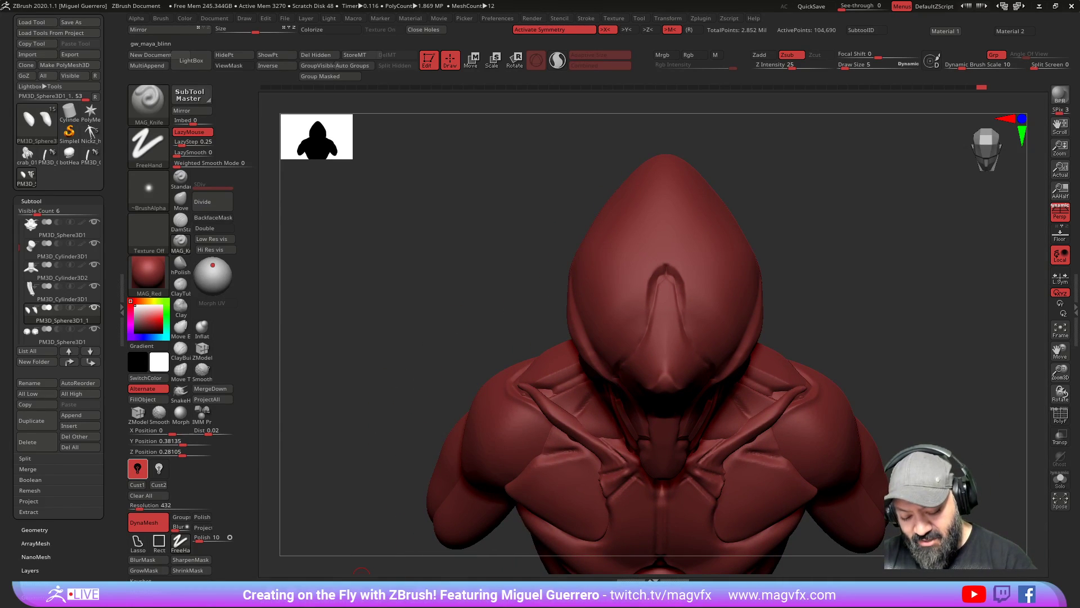
{"action": "left_click", "coordinate": [316, 591]}
{"action": "left_click", "coordinate": [416, 591]}
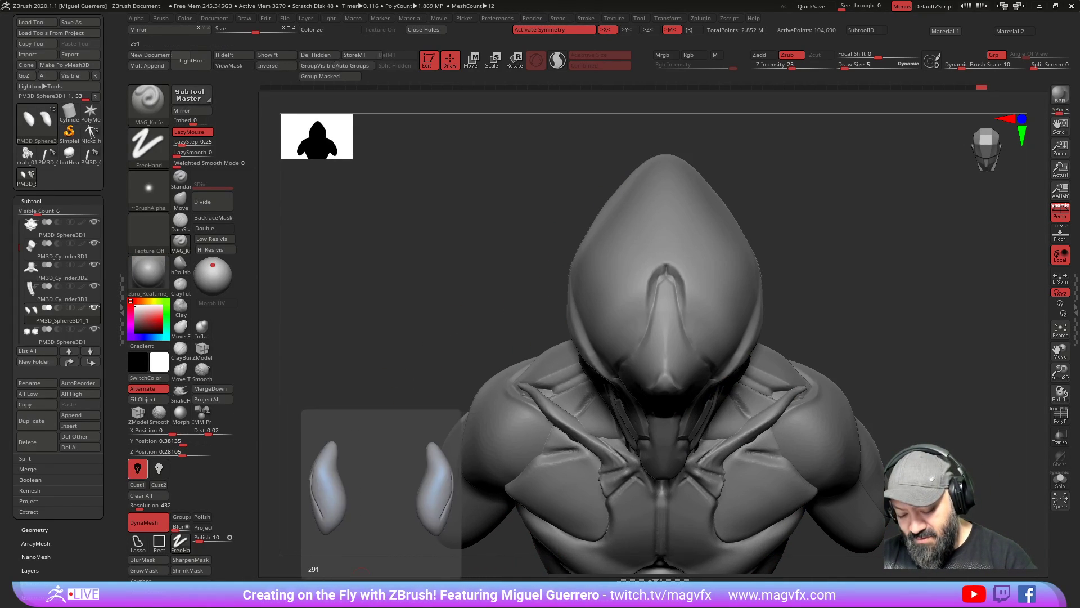
{"action": "left_click", "coordinate": [432, 536]}
{"action": "mouse_move", "coordinate": [474, 325]}
{"action": "left_mouse_down"}
{"action": "mouse_move", "coordinate": [484, 281]}
{"action": "mouse_move", "coordinate": [526, 284]}
{"action": "mouse_move", "coordinate": [536, 323]}
{"action": "mouse_move", "coordinate": [511, 361]}
{"action": "left_mouse_up"}
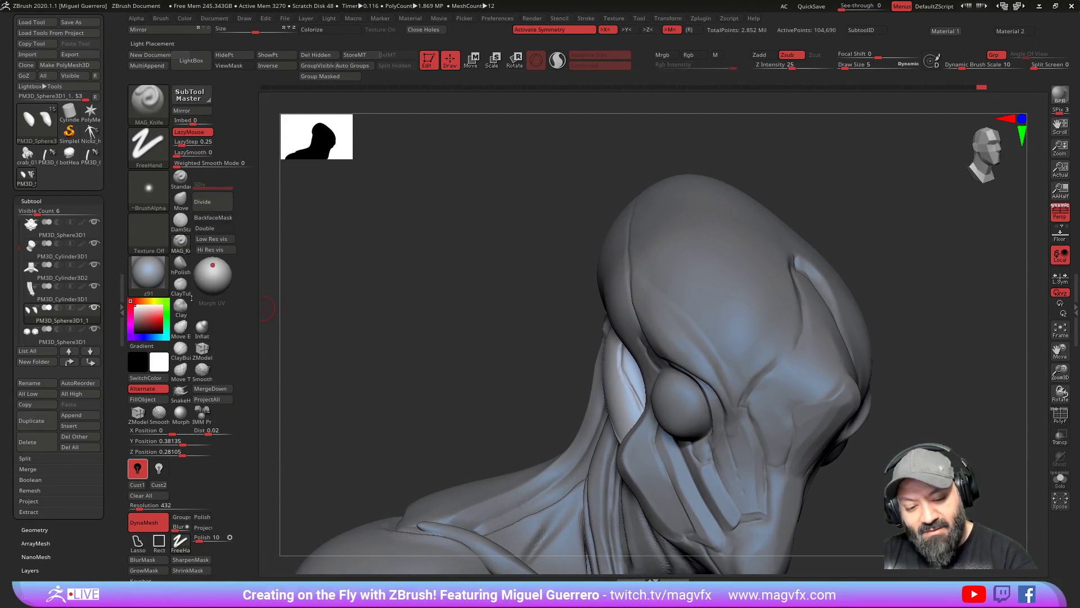
{"action": "left_click", "coordinate": [180, 262]}
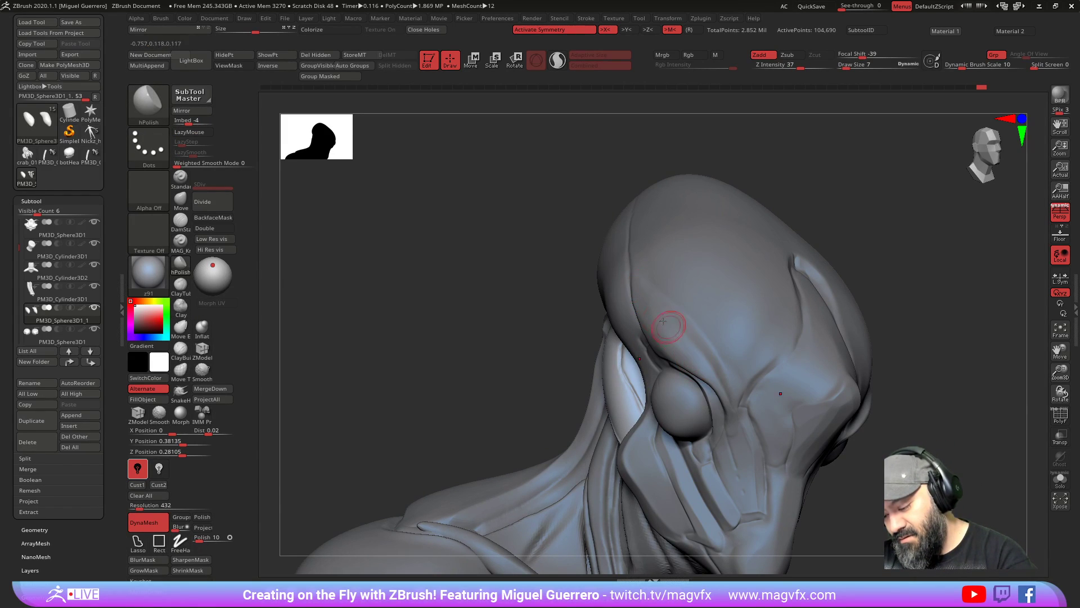
{"action": "right_click_drag", "start_coordinate": [671, 332], "coordinate": [609, 297]}
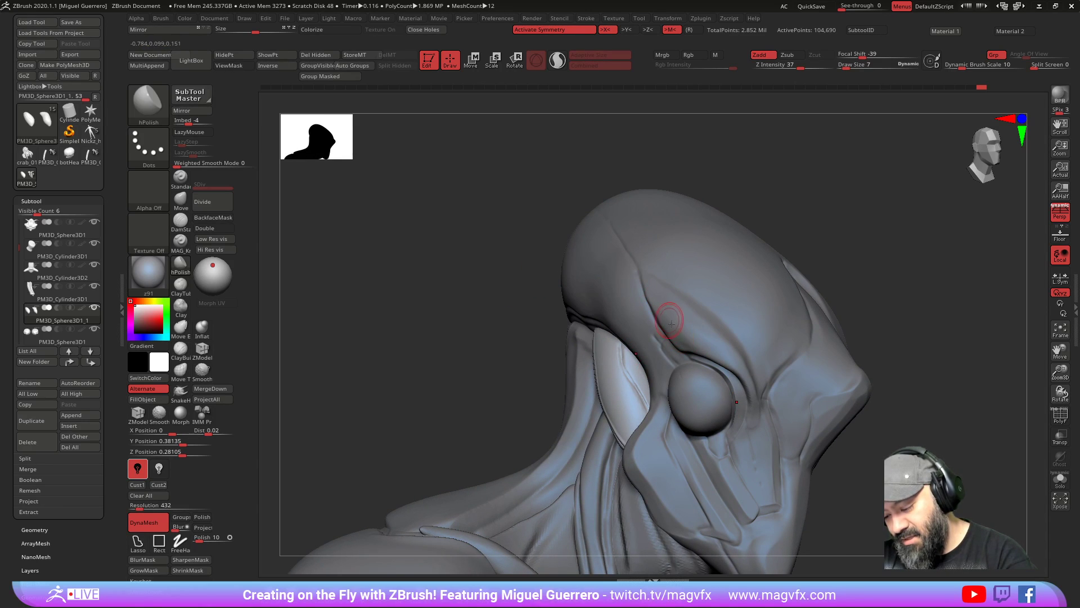
{"action": "mouse_move", "coordinate": [506, 263]}
{"action": "right_mouse_down"}
{"action": "mouse_move", "coordinate": [507, 306]}
{"action": "mouse_move", "coordinate": [483, 328]}
{"action": "mouse_move", "coordinate": [495, 315]}
{"action": "right_mouse_up"}
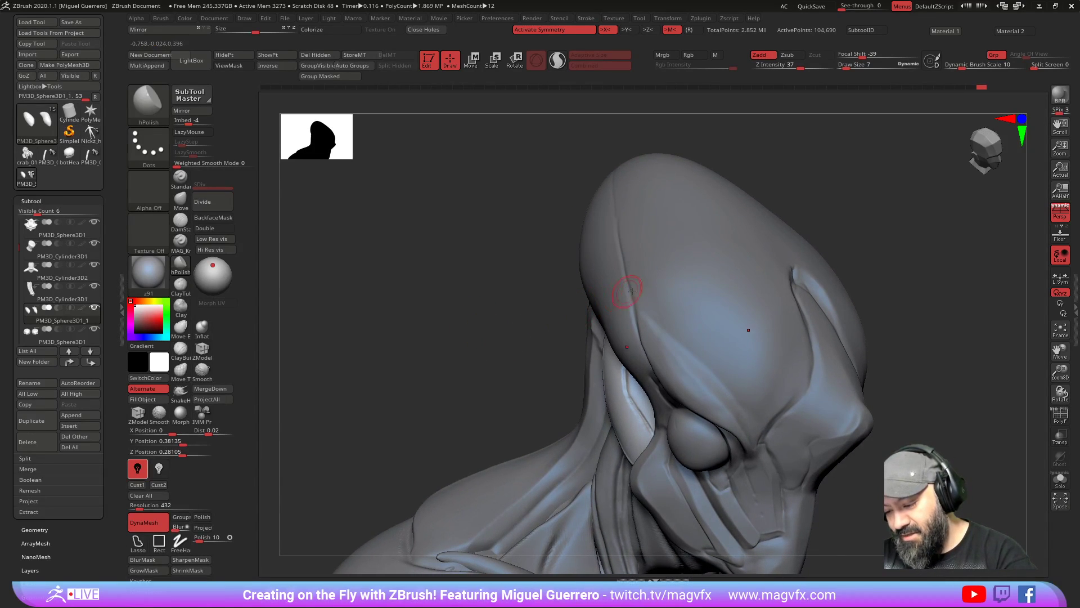
{"action": "right_click_drag", "start_coordinate": [731, 410], "coordinate": [531, 311]}
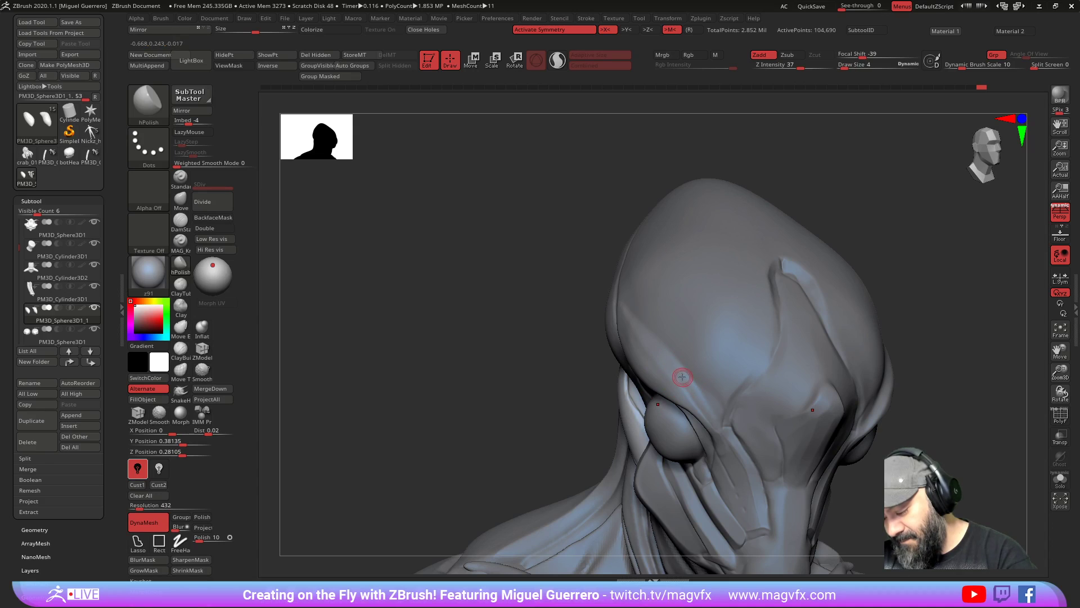
{"action": "mouse_move", "coordinate": [676, 410]}
{"action": "right_mouse_down"}
{"action": "mouse_move", "coordinate": [514, 326]}
{"action": "mouse_move", "coordinate": [475, 326]}
{"action": "right_mouse_up"}
{"action": "key", "text": "shift"}
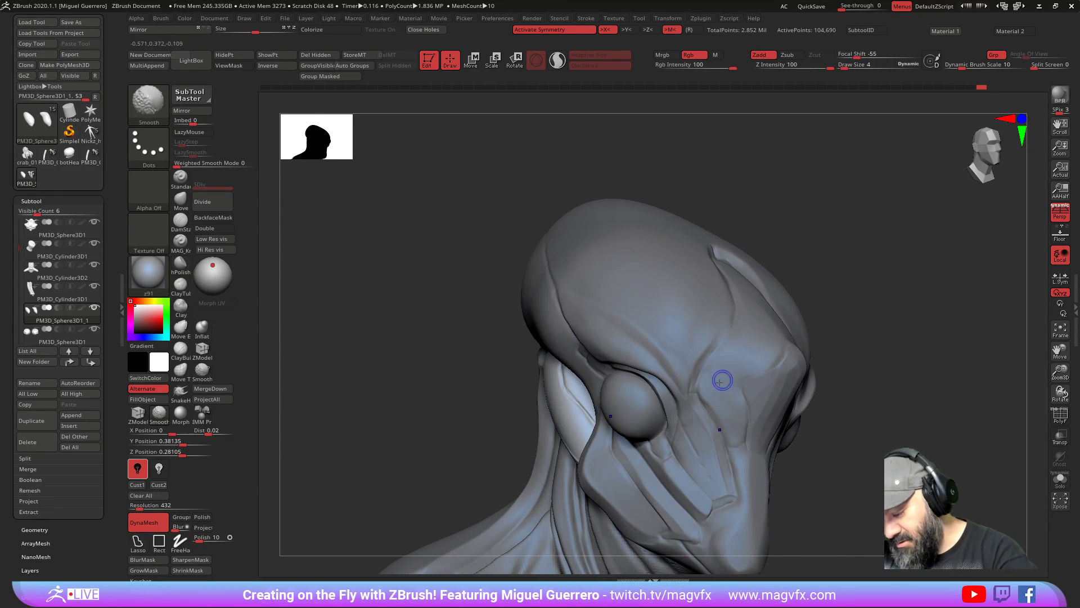
Step: Switch the material to gw_maya_blinn and set the Clay brush's Z Intensity to 4
{"action": "key", "text": "m"}
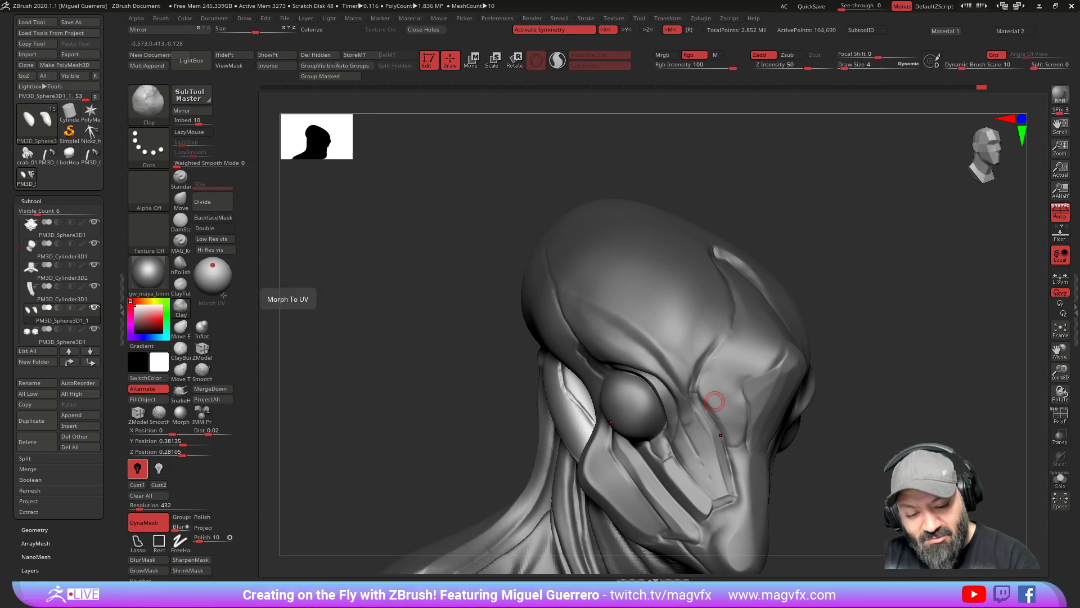
{"action": "type", "text": "11"}
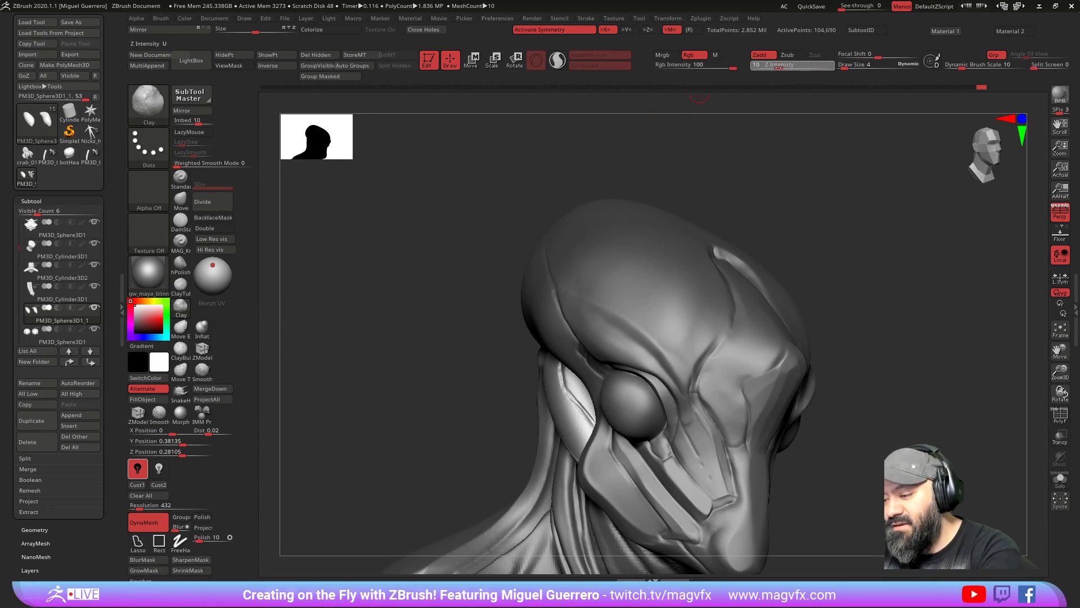
{"action": "key", "text": "BackSpace"}
{"action": "type", "text": "5"}
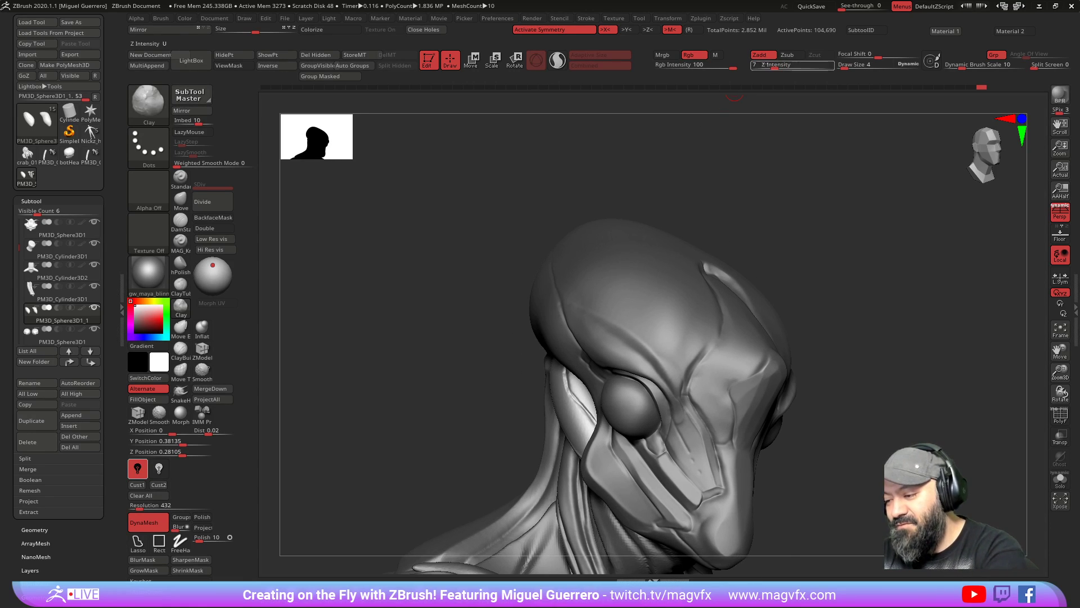
{"action": "key", "text": "Return"}
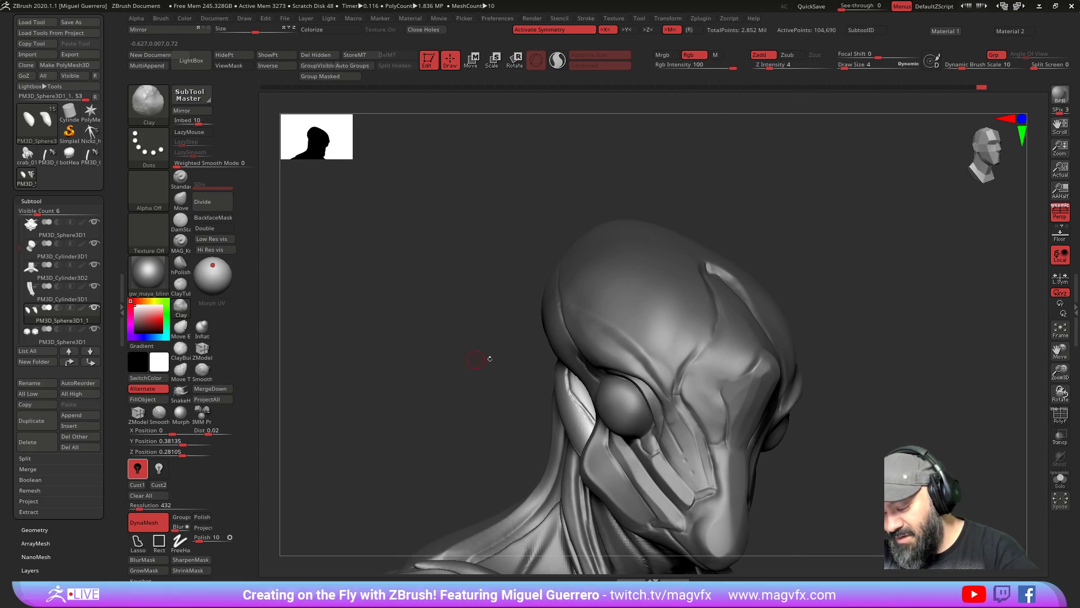
Step: Try to build up the snout, forehead and brow ridge lightly with Clay at draw size 7
{"action": "left_click_drag", "start_coordinate": [714, 427], "coordinate": [717, 434]}
{"action": "left_click_drag", "start_coordinate": [698, 392], "coordinate": [717, 433]}
{"action": "left_click_drag", "start_coordinate": [560, 259], "coordinate": [549, 362]}
{"action": "left_click_drag", "start_coordinate": [723, 368], "coordinate": [718, 378]}
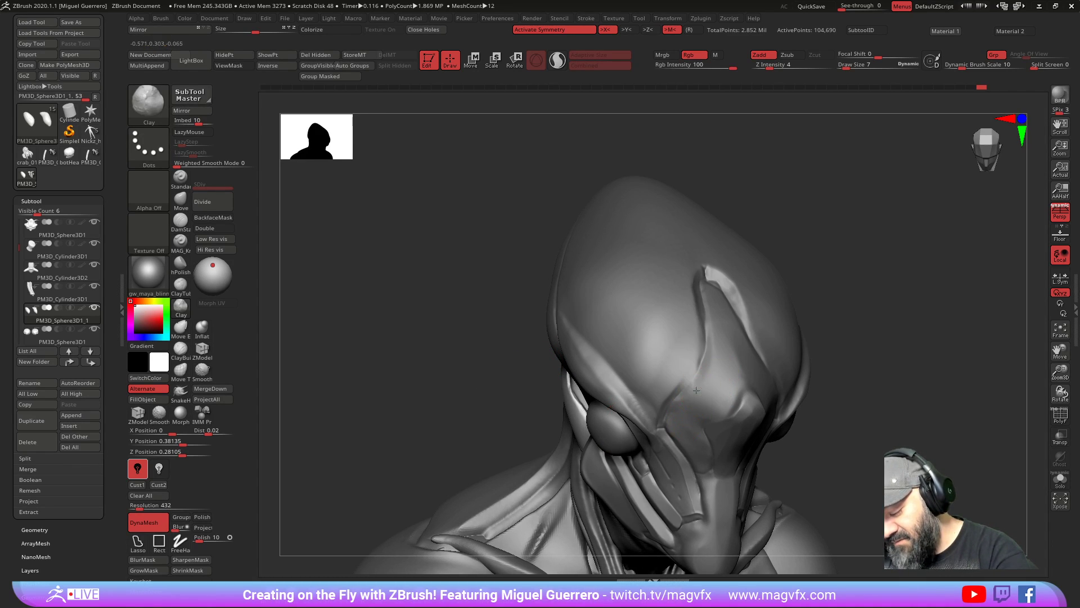
{"action": "left_click_drag", "start_coordinate": [695, 404], "coordinate": [646, 321]}
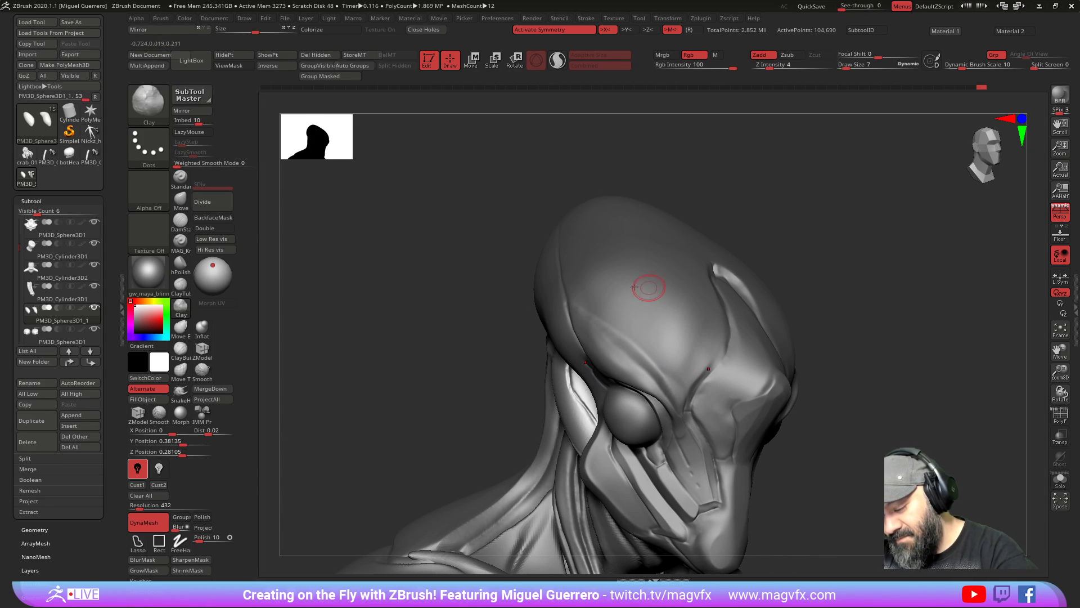
{"action": "mouse_move", "coordinate": [480, 287]}
{"action": "left_mouse_down"}
{"action": "mouse_move", "coordinate": [434, 314]}
{"action": "mouse_move", "coordinate": [436, 379]}
{"action": "mouse_move", "coordinate": [512, 377]}
{"action": "left_mouse_up"}
{"action": "mouse_move", "coordinate": [543, 313]}
{"action": "left_mouse_down"}
{"action": "mouse_move", "coordinate": [489, 338]}
{"action": "mouse_move", "coordinate": [579, 330]}
{"action": "left_mouse_up"}
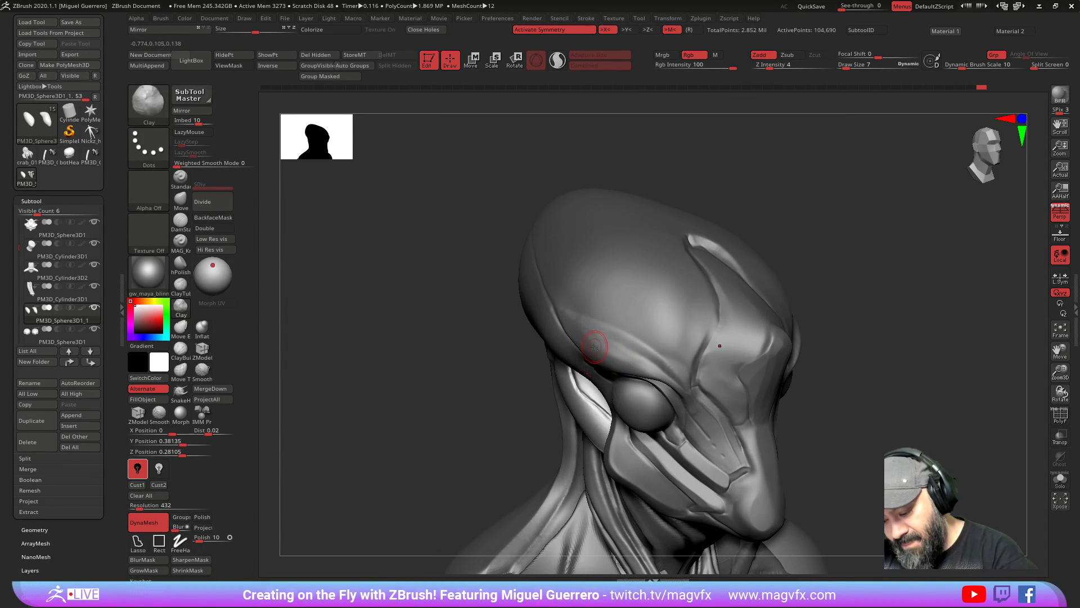
{"action": "left_click_drag", "start_coordinate": [466, 342], "coordinate": [480, 360], "text": "ctrl"}
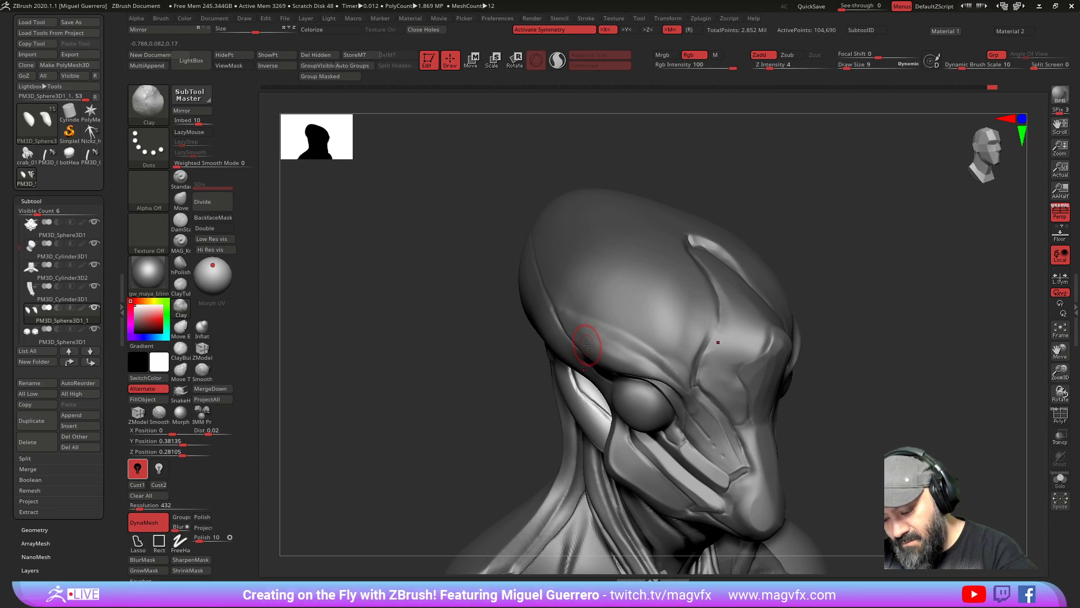
{"action": "right_click_drag", "start_coordinate": [603, 349], "coordinate": [603, 329]}
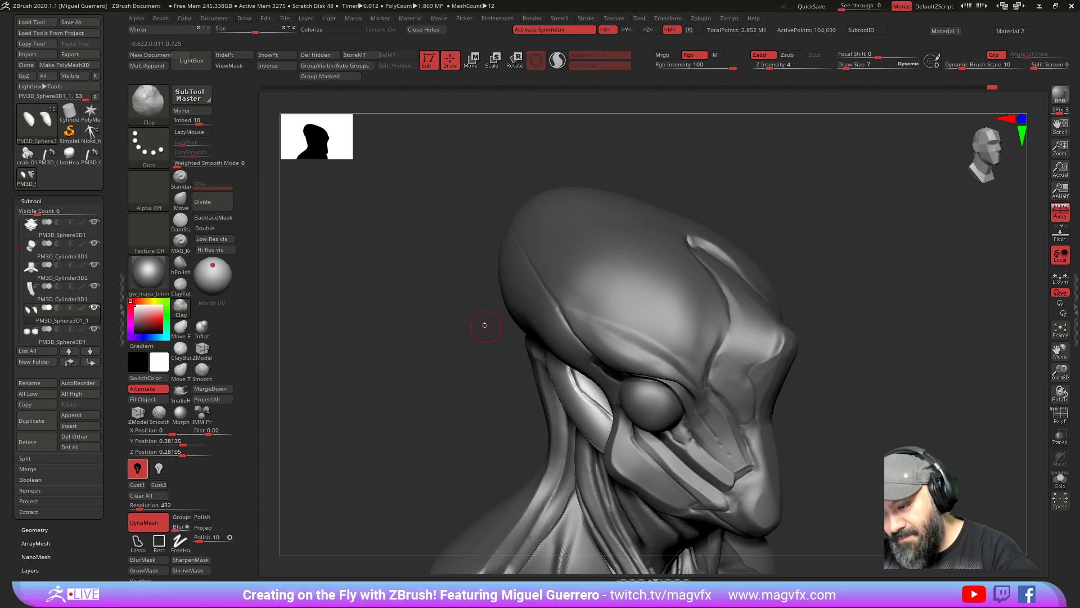
Step: Make the botHead03 head active and build up its brow ridge with Clay at Z Intensity 8 and draw size 7
{"action": "left_click_drag", "start_coordinate": [776, 70], "coordinate": [780, 70]}
{"action": "left_click_drag", "start_coordinate": [726, 157], "coordinate": [632, 366]}
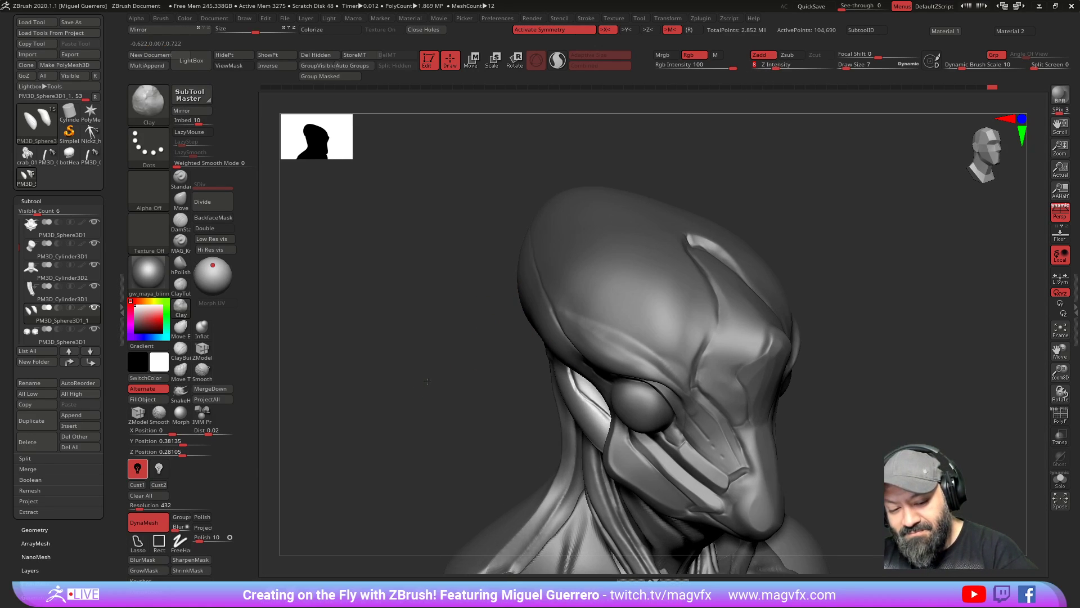
{"action": "left_click", "coordinate": [632, 367], "text": "alt"}
{"action": "right_click_drag", "start_coordinate": [605, 349], "coordinate": [577, 327]}
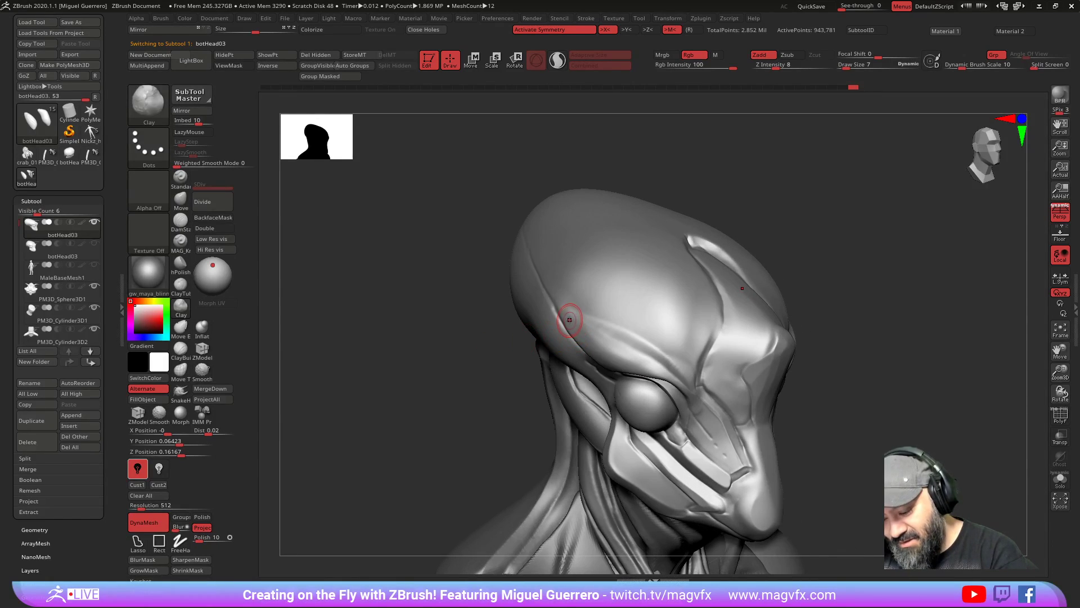
{"action": "left_click_drag", "start_coordinate": [569, 325], "coordinate": [644, 362]}
{"action": "left_click_drag", "start_coordinate": [492, 347], "coordinate": [513, 334]}
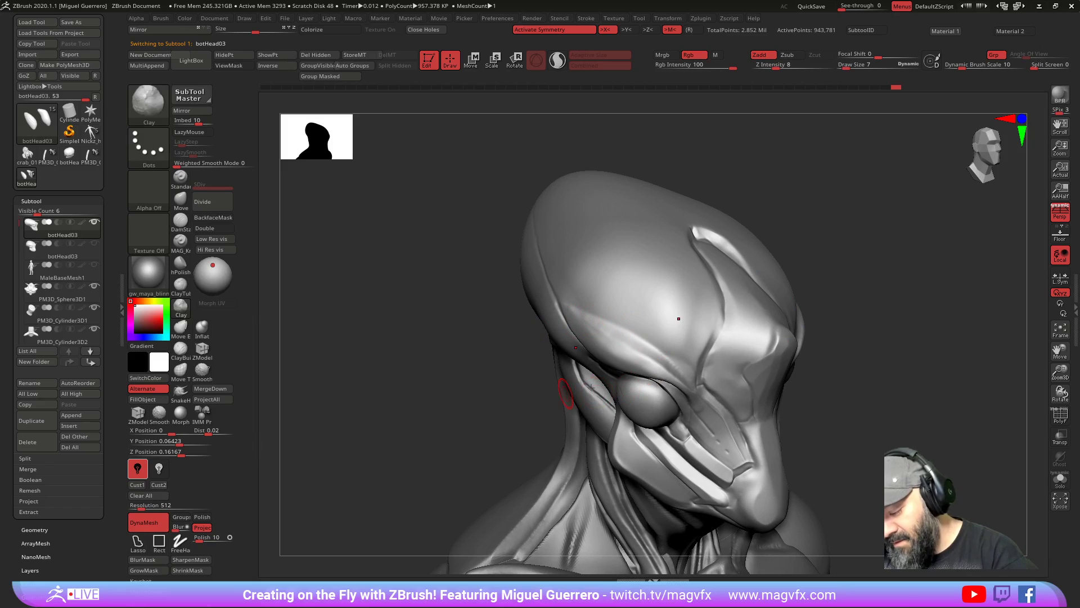
Step: Refine the forehead and brow edges with Clay at draw size 4, and DynaMesh the head again at resolution 512
{"action": "mouse_move", "coordinate": [720, 351]}
{"action": "left_mouse_down"}
{"action": "mouse_move", "coordinate": [715, 372]}
{"action": "mouse_move", "coordinate": [731, 357]}
{"action": "mouse_move", "coordinate": [729, 369]}
{"action": "left_mouse_up"}
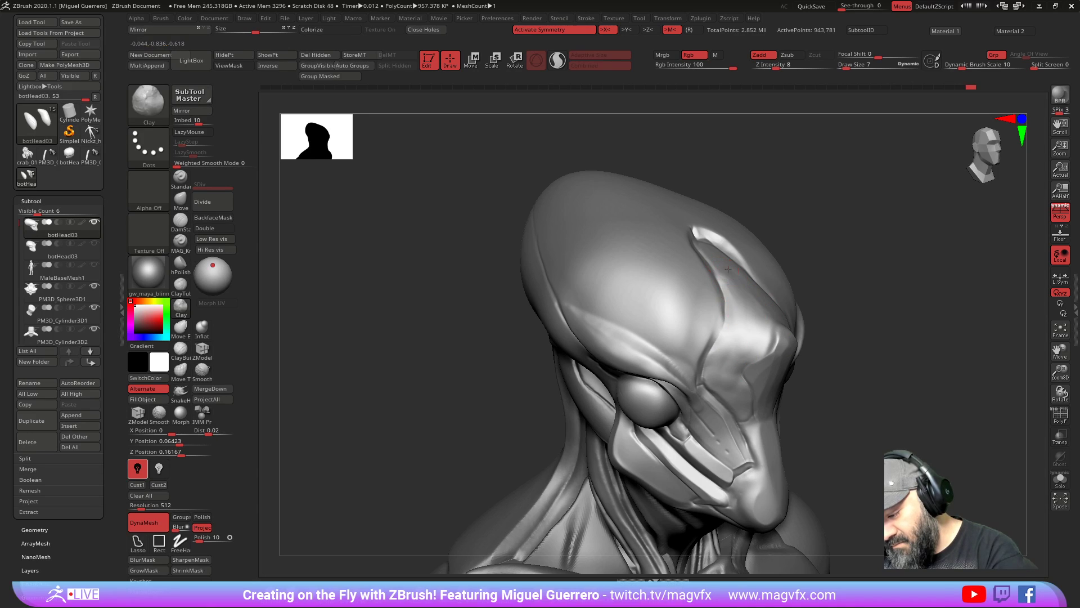
{"action": "mouse_move", "coordinate": [736, 349]}
{"action": "left_mouse_down"}
{"action": "mouse_move", "coordinate": [725, 378]}
{"action": "mouse_move", "coordinate": [475, 367]}
{"action": "mouse_move", "coordinate": [670, 359]}
{"action": "mouse_move", "coordinate": [671, 368]}
{"action": "left_mouse_up"}
{"action": "right_click_drag", "start_coordinate": [668, 367], "coordinate": [679, 358]}
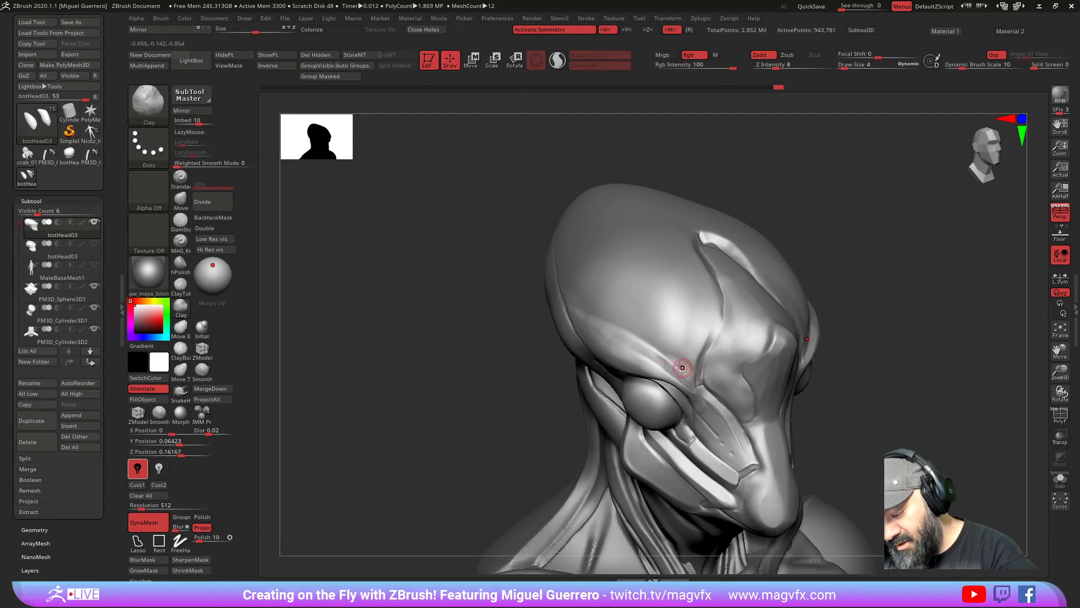
{"action": "right_click_drag", "start_coordinate": [596, 324], "coordinate": [556, 297]}
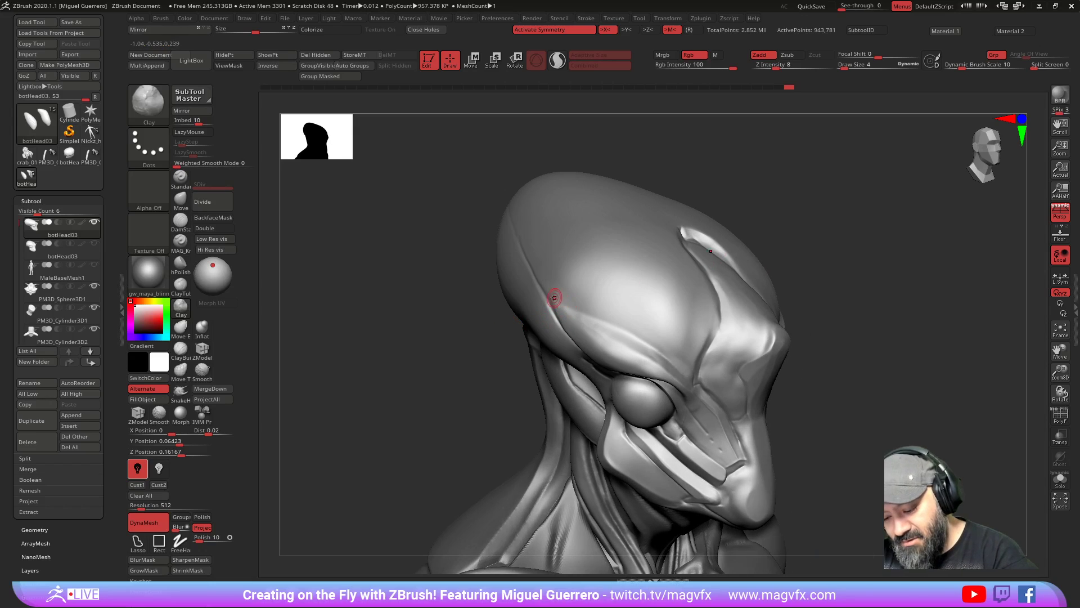
{"action": "key", "text": "ctrl"}
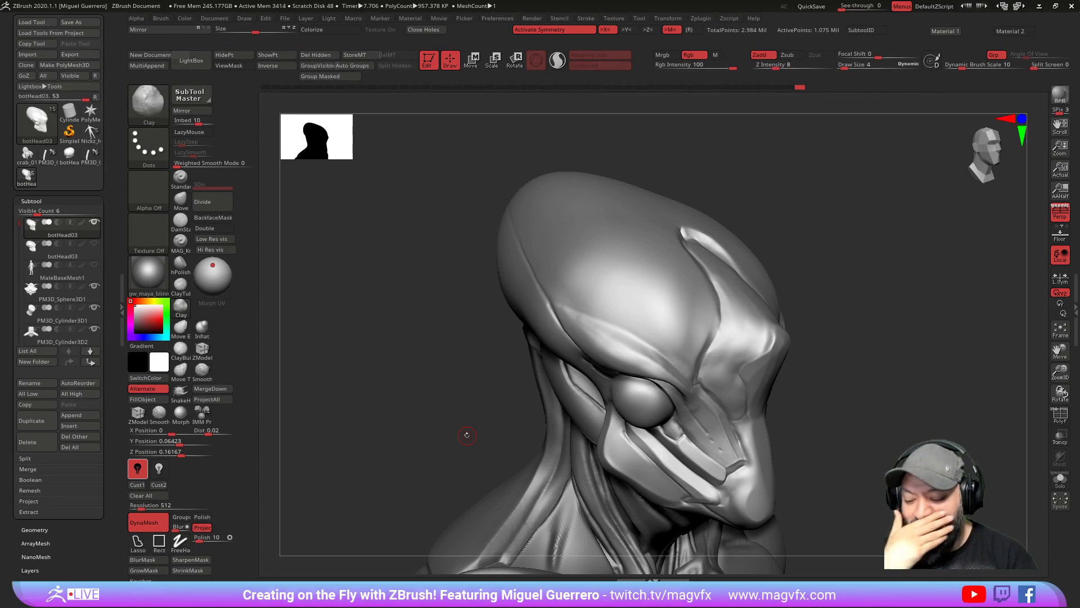
Step: Set Weighted Smooth Mode to 1 and smooth the head's brow ridge and forehead at draw size 4
{"action": "left_click_drag", "start_coordinate": [475, 328], "coordinate": [457, 348], "text": "alt"}
{"action": "key", "text": "shift"}
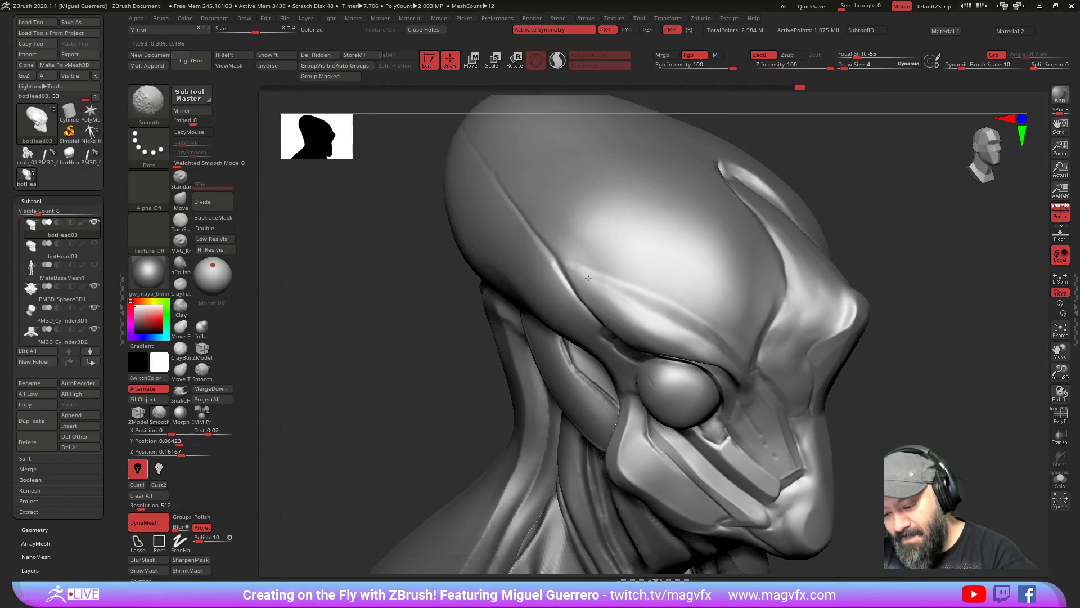
{"action": "left_click", "coordinate": [184, 164], "text": "shift"}
{"action": "key", "text": "shift"}
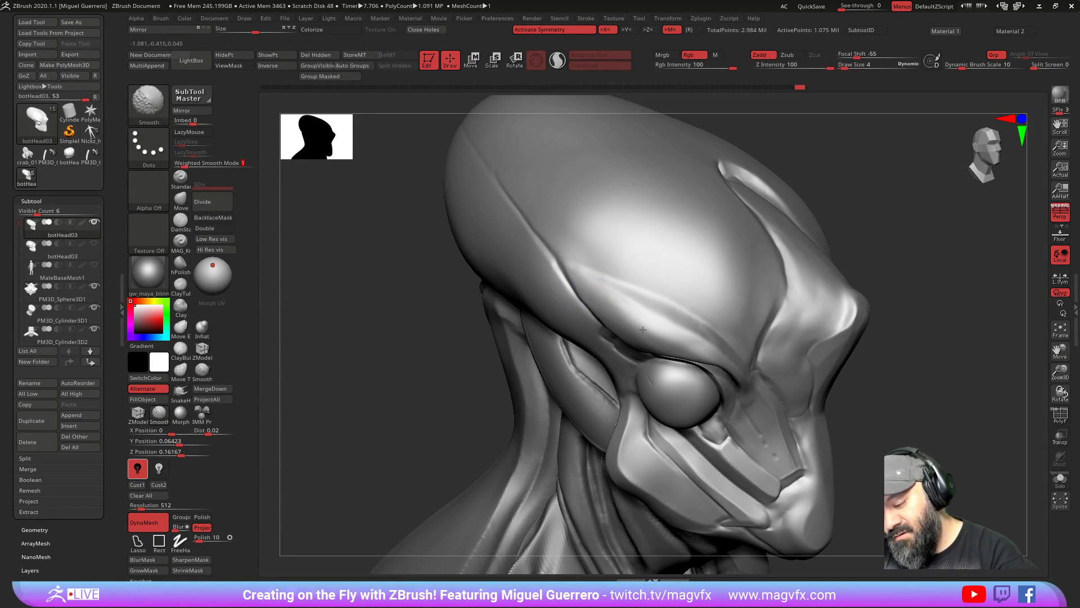
{"action": "left_click_drag", "start_coordinate": [627, 320], "coordinate": [647, 309], "text": "shift"}
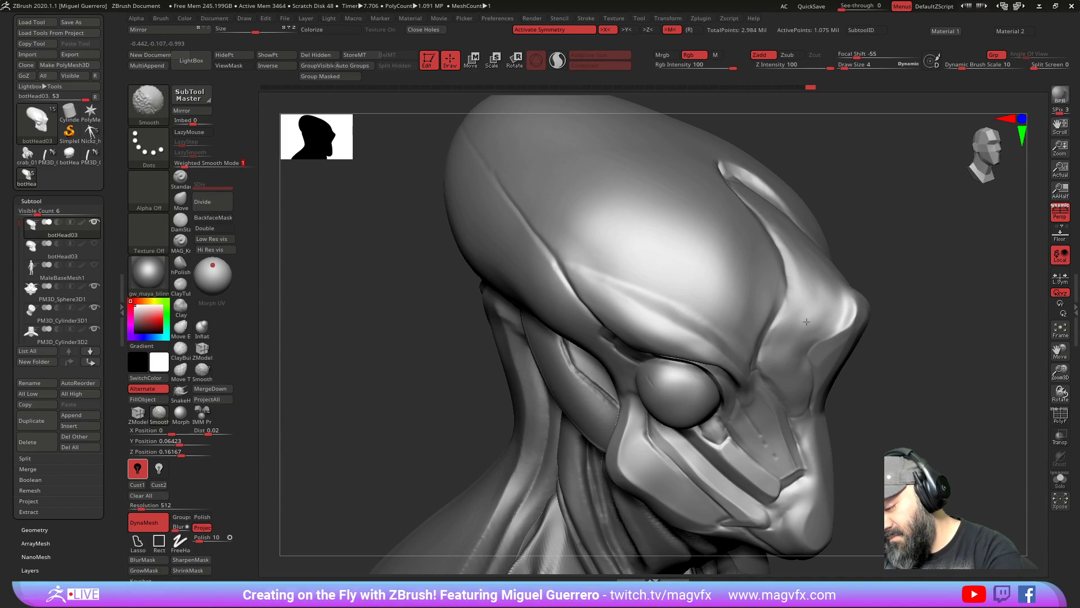
{"action": "right_click_drag", "start_coordinate": [772, 381], "coordinate": [719, 384]}
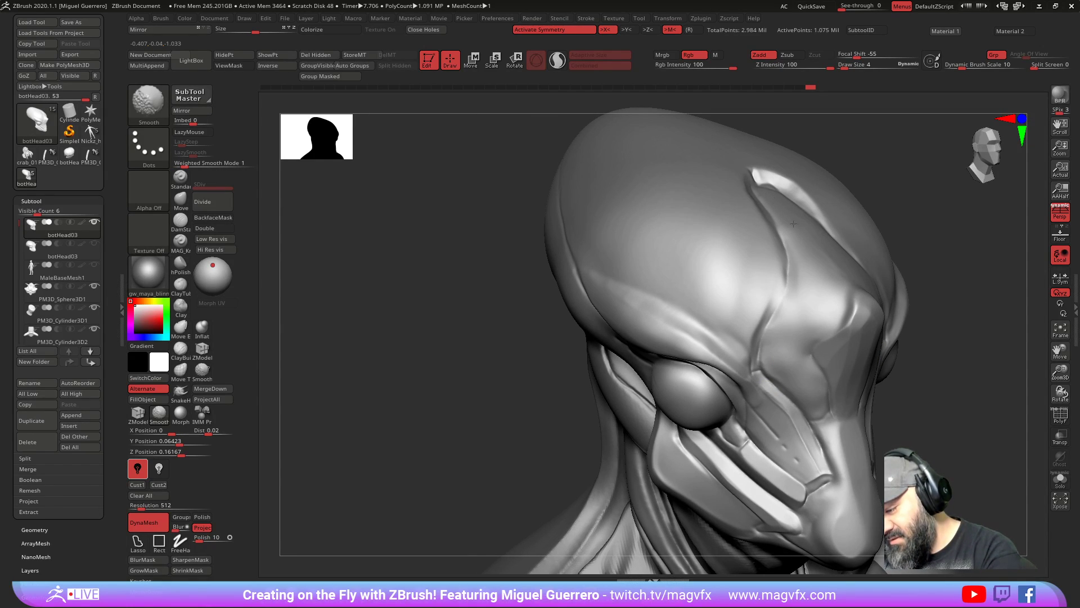
{"action": "mouse_move", "coordinate": [767, 325]}
{"action": "right_mouse_down"}
{"action": "mouse_move", "coordinate": [470, 306]}
{"action": "mouse_move", "coordinate": [374, 401]}
{"action": "mouse_move", "coordinate": [390, 411]}
{"action": "right_mouse_up"}
Step: Raise the draw size to 9 and smooth the skull surface around the outer end of the brow ridge
{"action": "right_click_drag", "start_coordinate": [672, 285], "coordinate": [673, 286], "text": "ctrl"}
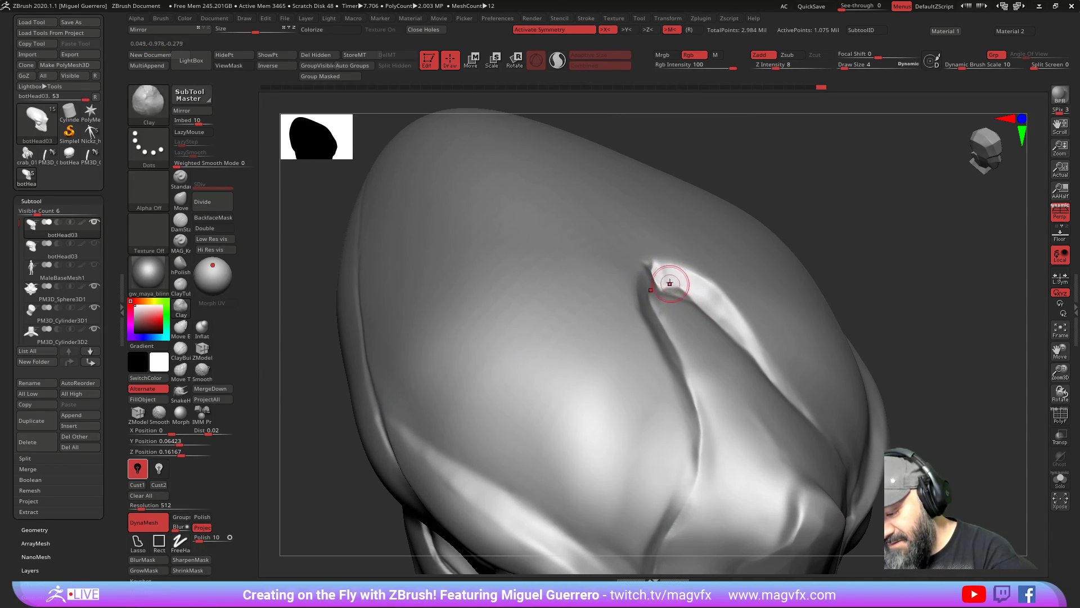
{"action": "key", "text": "bracketright"}
{"action": "key", "text": "bracketright"}
{"action": "key", "text": "bracketright"}
{"action": "key", "text": "bracketright"}
{"action": "key", "text": "bracketright"}
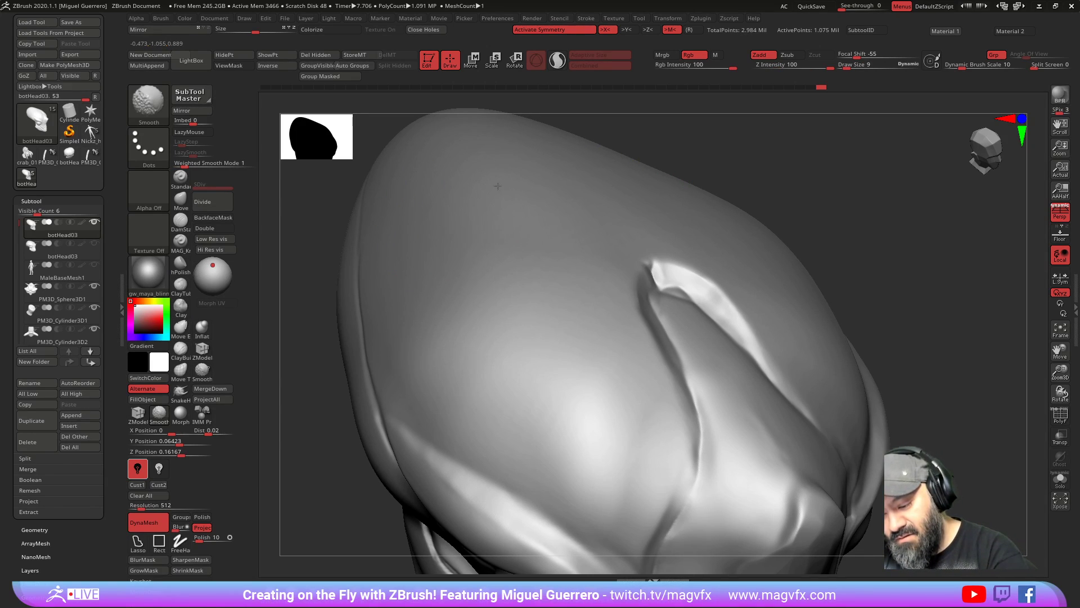
{"action": "left_click_drag", "start_coordinate": [438, 425], "coordinate": [433, 410], "text": "shift"}
{"action": "right_click_drag", "start_coordinate": [427, 367], "coordinate": [400, 376]}
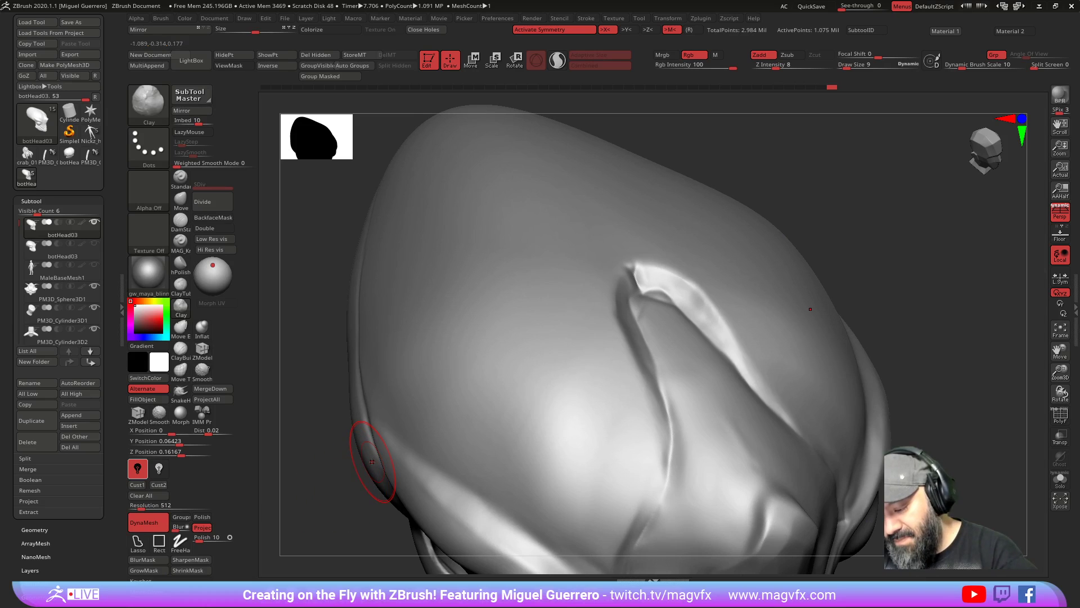
Step: Fill and shape the arched groove around the forehead crest with Clay, reducing the draw size to 5
{"action": "left_click_drag", "start_coordinate": [651, 280], "coordinate": [726, 342]}
{"action": "key", "text": "bracketleft"}
{"action": "key", "text": "bracketleft"}
{"action": "key", "text": "bracketleft"}
{"action": "left_click_drag", "start_coordinate": [660, 277], "coordinate": [690, 287]}
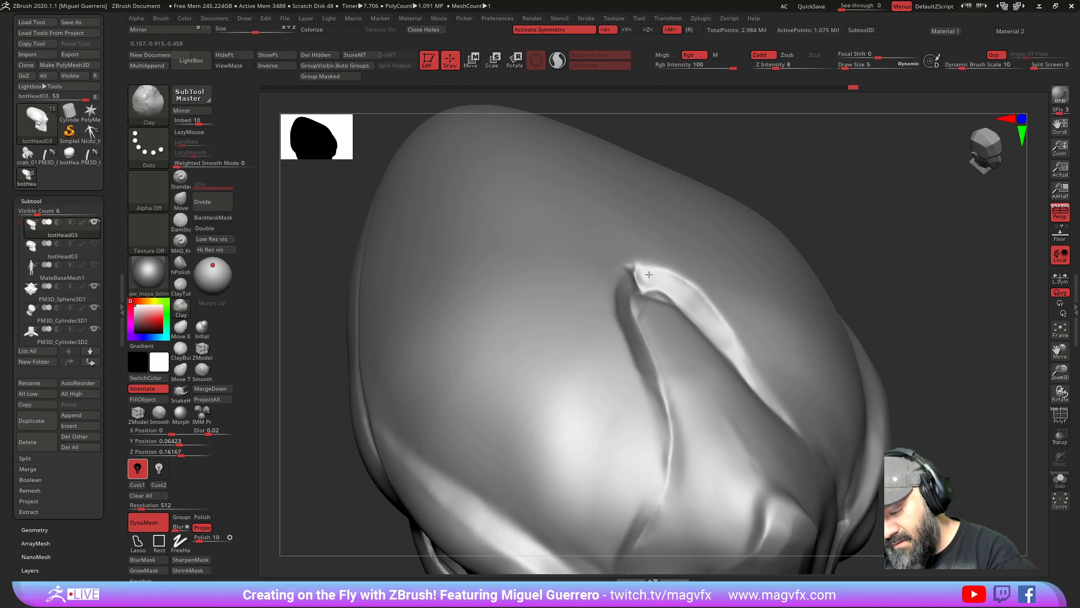
{"action": "left_click_drag", "start_coordinate": [918, 323], "coordinate": [880, 337]}
{"action": "left_click_drag", "start_coordinate": [630, 299], "coordinate": [628, 333]}
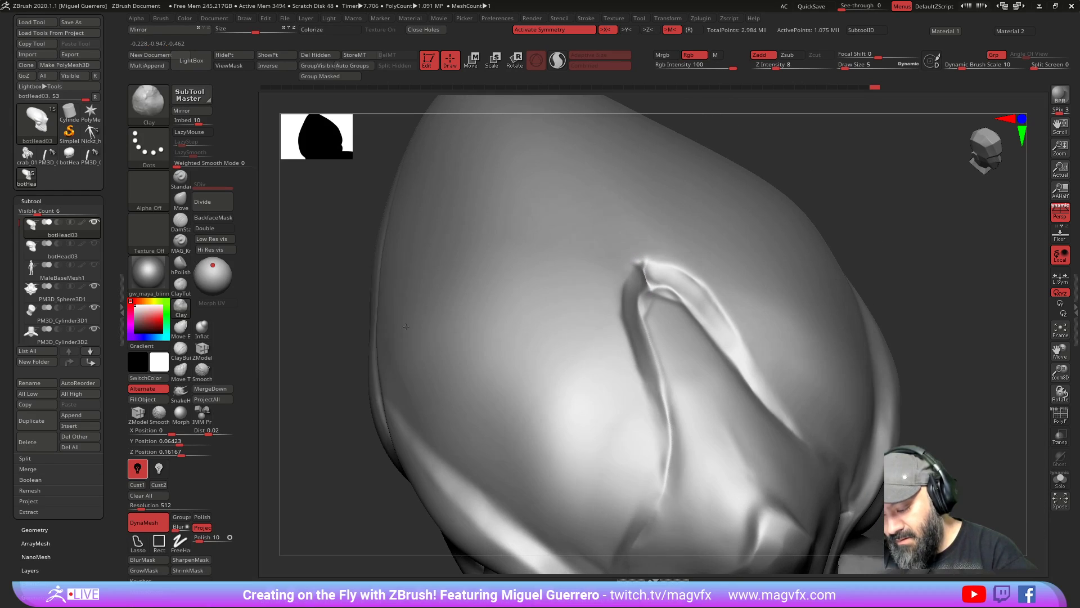
{"action": "mouse_move", "coordinate": [398, 319]}
{"action": "left_mouse_down"}
{"action": "mouse_move", "coordinate": [333, 337]}
{"action": "mouse_move", "coordinate": [415, 325]}
{"action": "left_mouse_up"}
{"action": "left_click_drag", "start_coordinate": [676, 285], "coordinate": [708, 330]}
Step: Change the sculpt's material to the dark blue reflective one and view the forehead groove from the front
{"action": "mouse_move", "coordinate": [389, 338]}
{"action": "left_mouse_down"}
{"action": "mouse_move", "coordinate": [359, 345]}
{"action": "mouse_move", "coordinate": [370, 415]}
{"action": "left_mouse_up"}
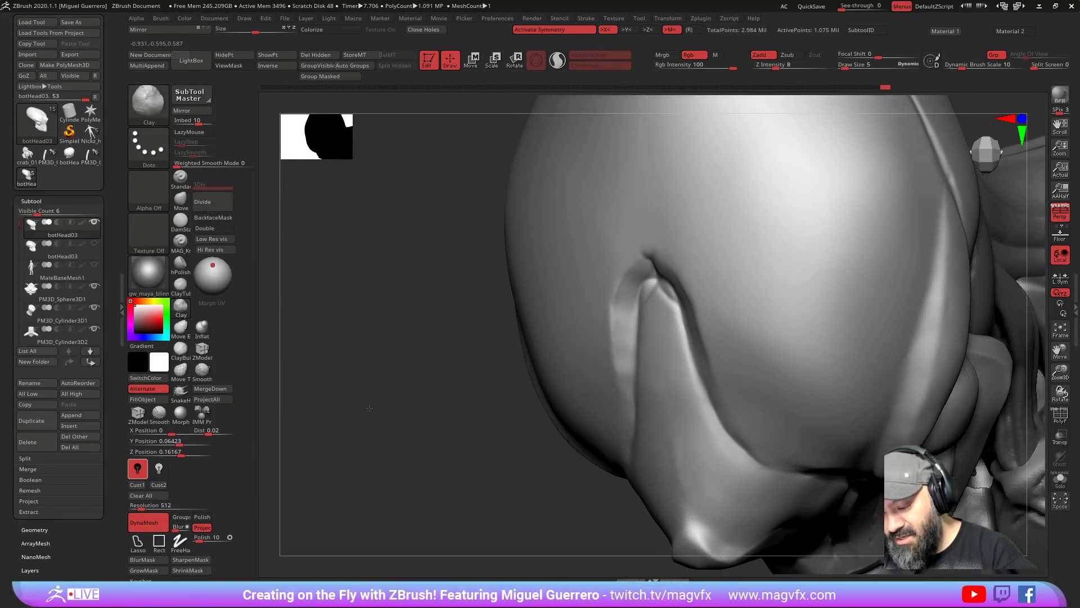
{"action": "left_click", "coordinate": [462, 586]}
{"action": "mouse_move", "coordinate": [418, 473]}
{"action": "left_mouse_down"}
{"action": "mouse_move", "coordinate": [447, 434]}
{"action": "mouse_move", "coordinate": [401, 457]}
{"action": "mouse_move", "coordinate": [411, 472]}
{"action": "mouse_move", "coordinate": [398, 452]}
{"action": "mouse_move", "coordinate": [407, 435]}
{"action": "left_mouse_up"}
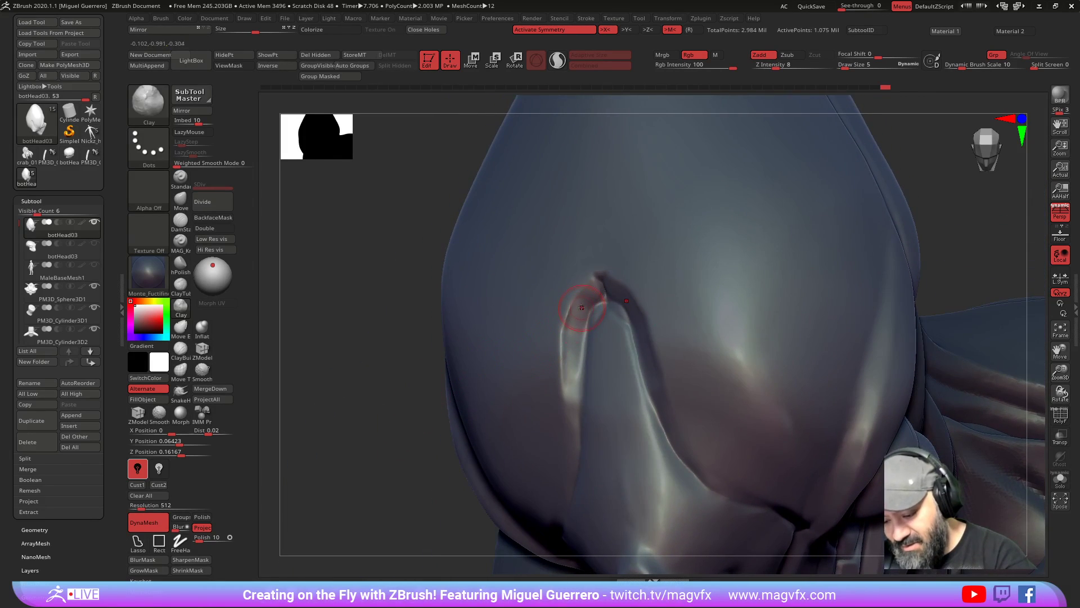
Step: Mask the arched forehead groove with MaskPen at draw size 2 and invert the mask to isolate it
{"action": "key", "text": "ctrl"}
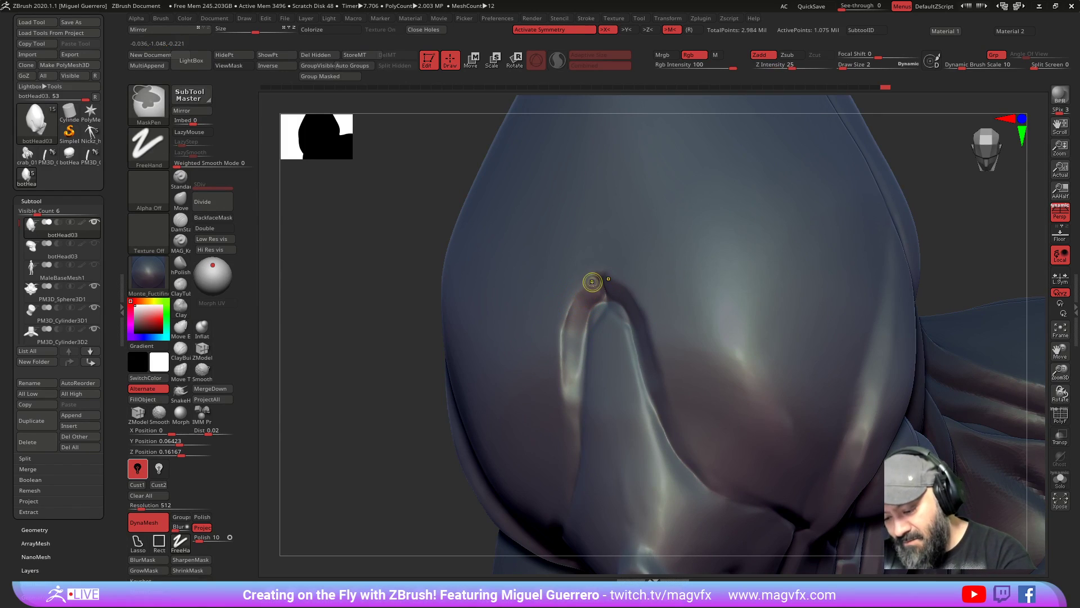
{"action": "mouse_move", "coordinate": [579, 297]}
{"action": "left_mouse_down", "text": "ctrl"}
{"action": "mouse_move", "coordinate": [564, 366]}
{"action": "mouse_move", "coordinate": [577, 444]}
{"action": "mouse_move", "coordinate": [579, 341]}
{"action": "mouse_move", "coordinate": [597, 284]}
{"action": "left_mouse_up", "text": "ctrl"}
{"action": "left_click_drag", "start_coordinate": [577, 320], "coordinate": [571, 379], "text": "ctrl"}
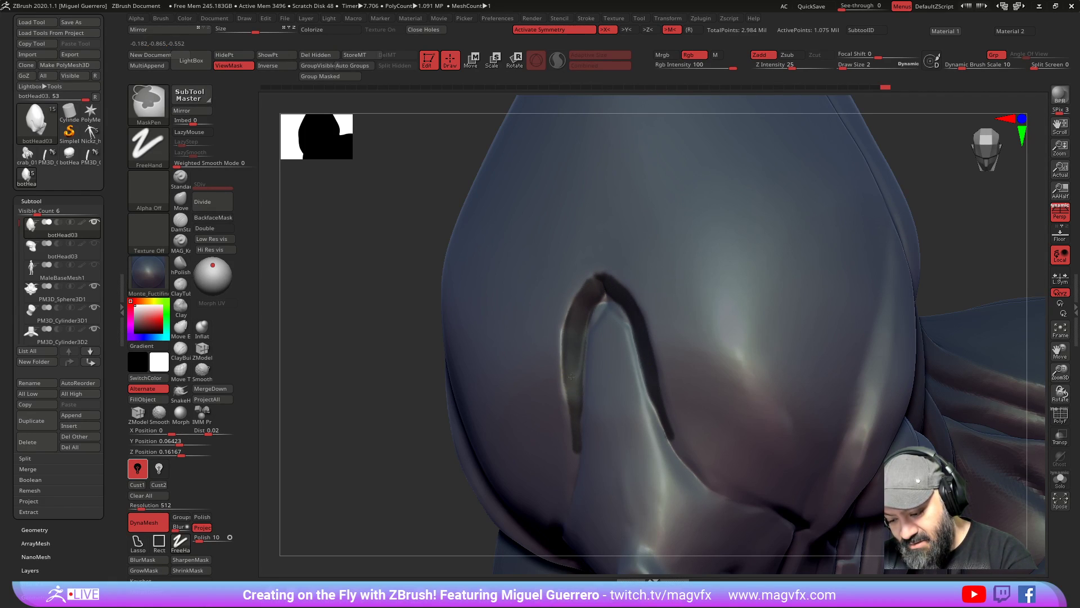
{"action": "left_click_drag", "start_coordinate": [414, 383], "coordinate": [390, 383]}
{"action": "left_click", "coordinate": [521, 391], "text": "ctrl"}
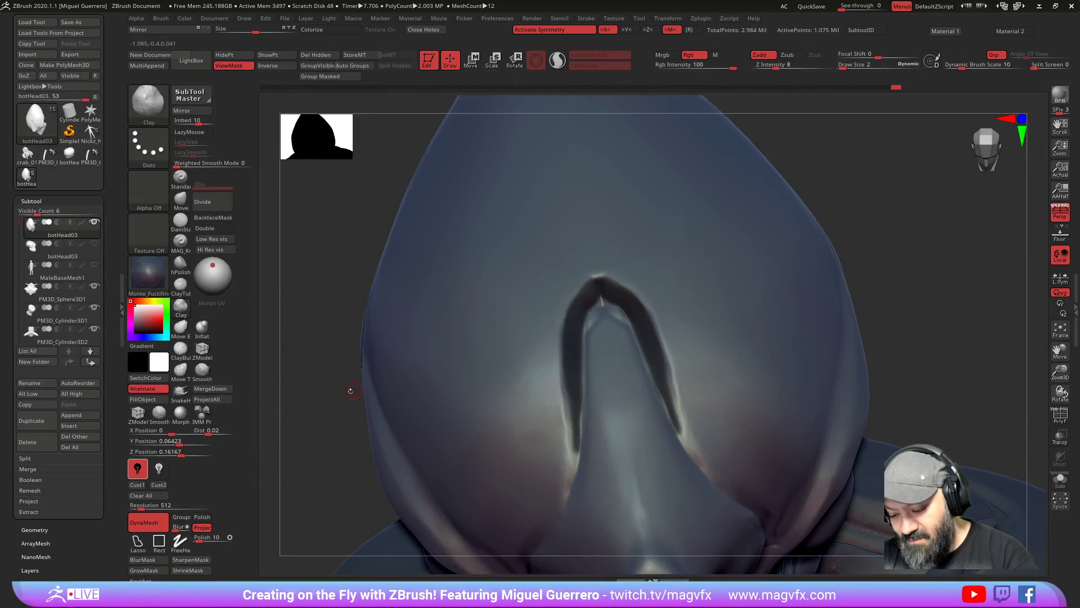
{"action": "left_click", "coordinate": [333, 427], "text": "ctrl"}
{"action": "left_click_drag", "start_coordinate": [333, 426], "coordinate": [341, 418]}
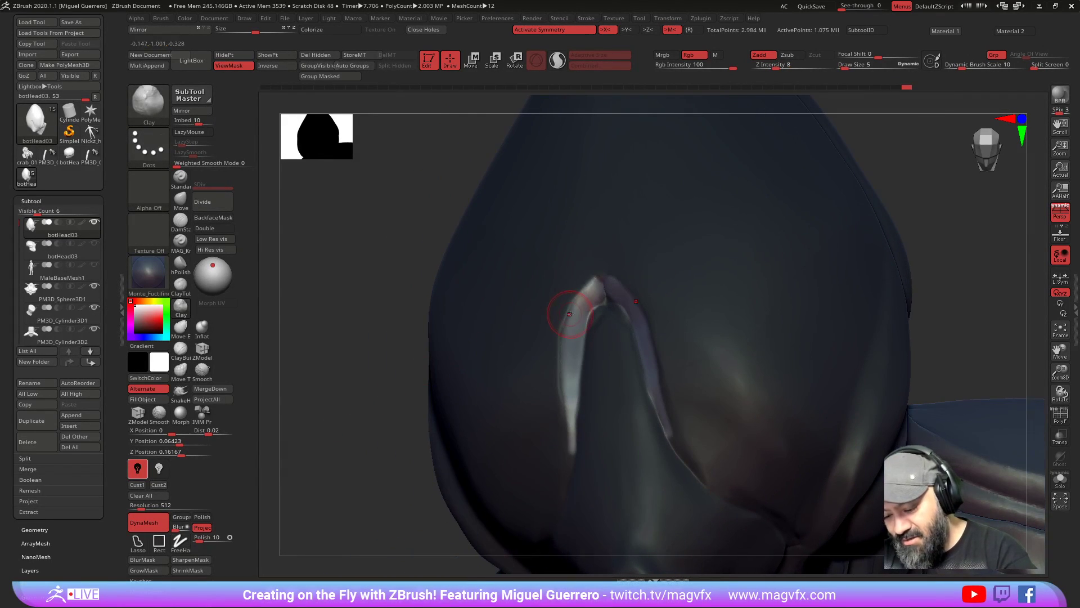
Step: Smooth both arms and the apex of the unmasked forehead groove at draw size 6, with the mask shading hidden
{"action": "left_click_drag", "start_coordinate": [582, 296], "coordinate": [577, 349], "text": "shift"}
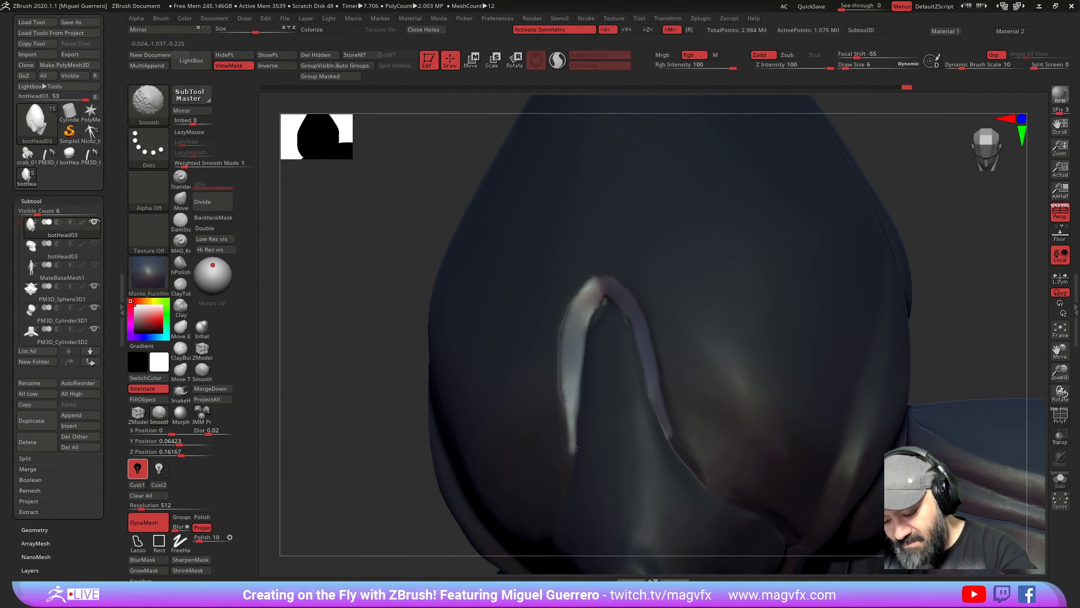
{"action": "left_click_drag", "start_coordinate": [603, 294], "coordinate": [578, 315], "text": "shift"}
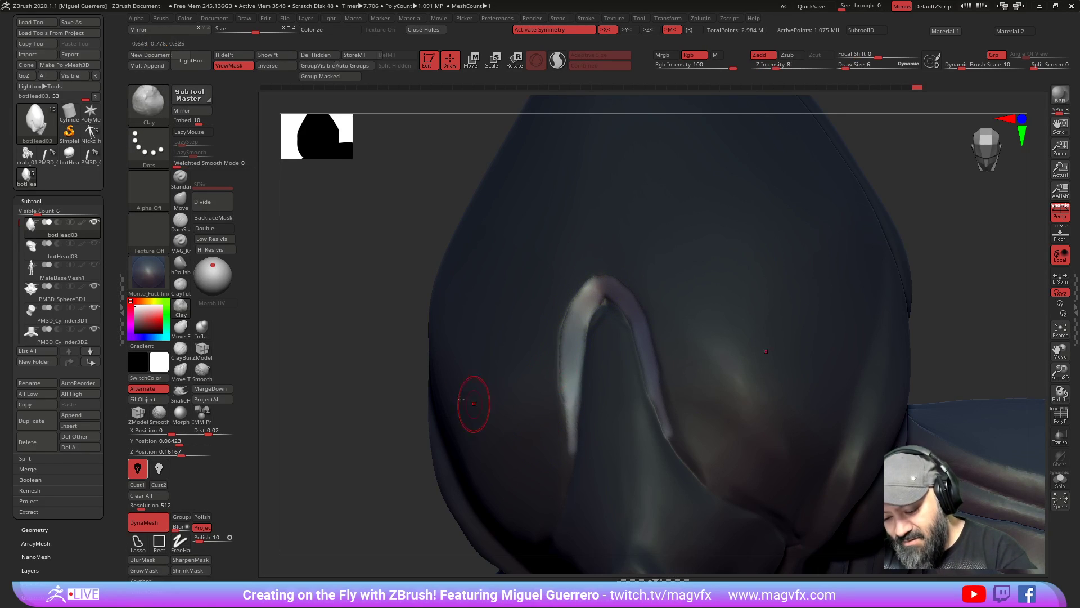
{"action": "left_click_drag", "start_coordinate": [337, 417], "coordinate": [408, 400]}
{"action": "left_click", "coordinate": [232, 67]}
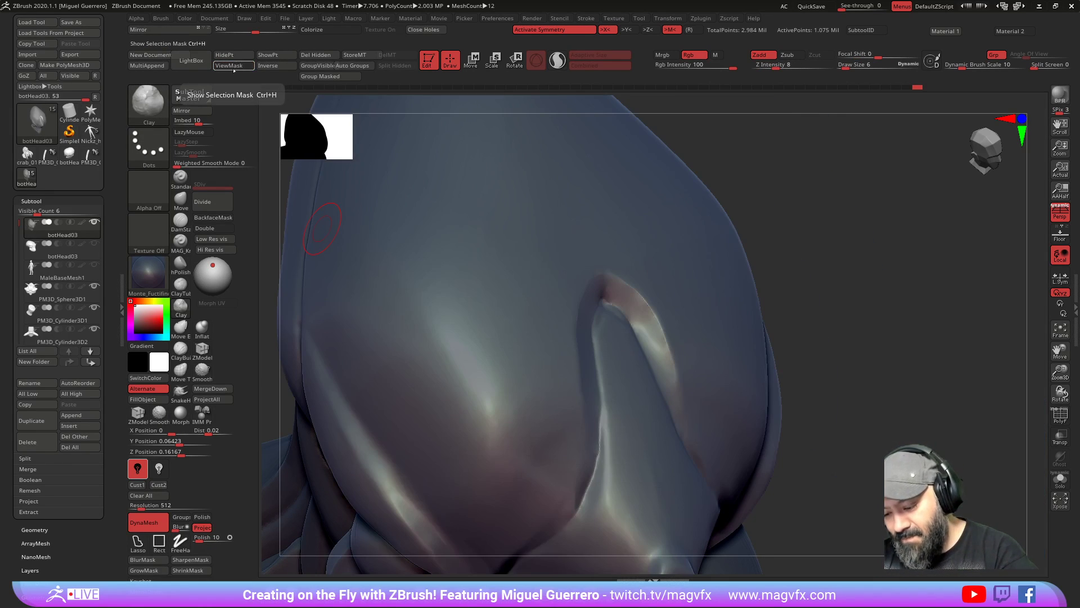
{"action": "mouse_move", "coordinate": [270, 107]}
{"action": "left_mouse_down"}
{"action": "mouse_move", "coordinate": [394, 147]}
{"action": "mouse_move", "coordinate": [506, 225]}
{"action": "left_mouse_up"}
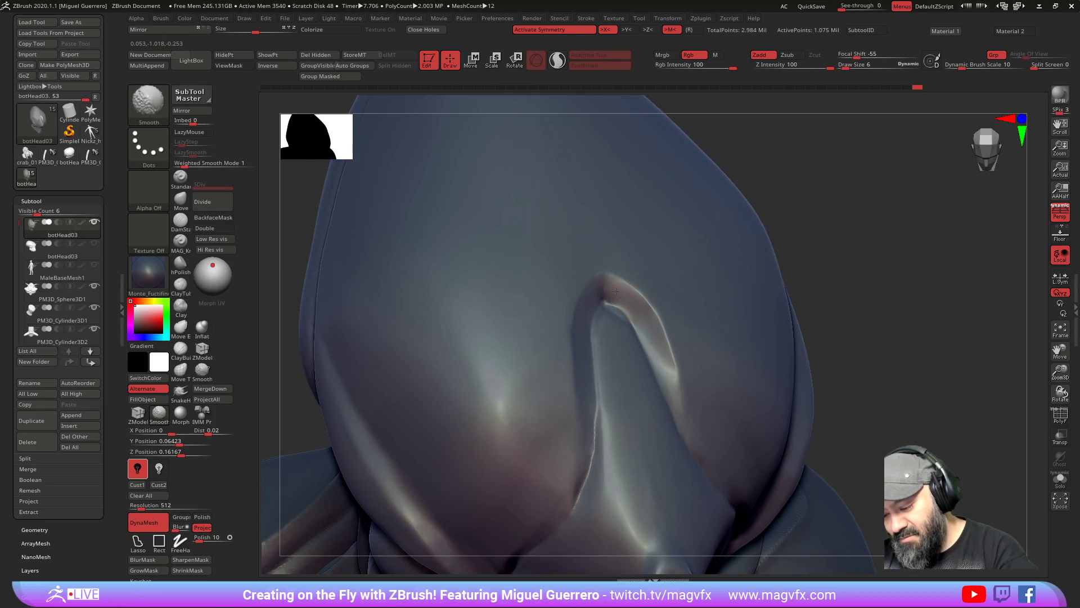
{"action": "right_click_drag", "start_coordinate": [668, 387], "coordinate": [617, 288]}
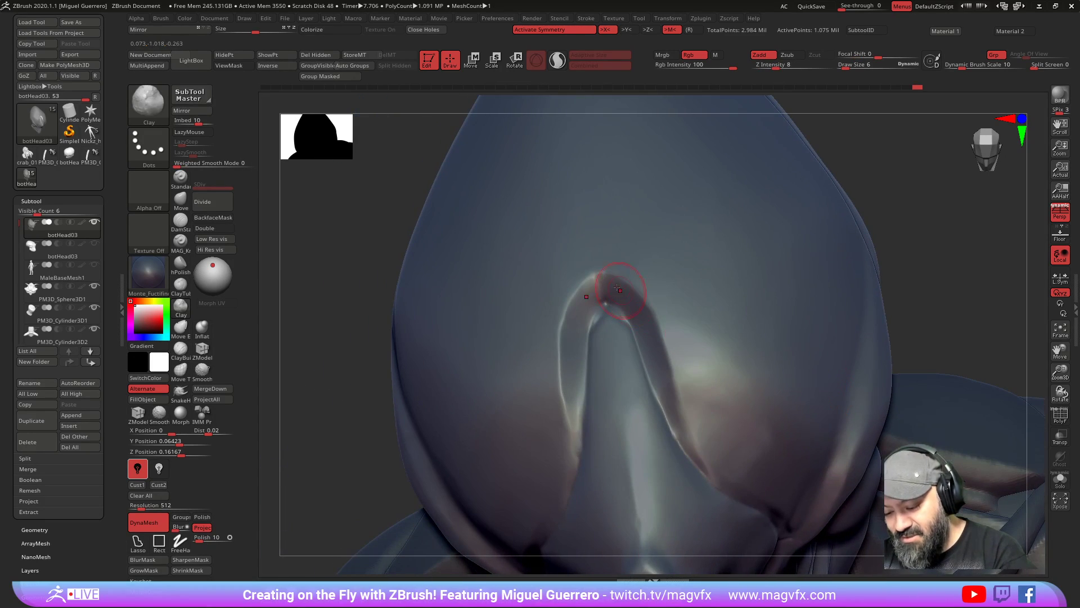
{"action": "left_click_drag", "start_coordinate": [350, 397], "coordinate": [411, 394]}
{"action": "left_click_drag", "start_coordinate": [613, 291], "coordinate": [627, 309], "text": "shift"}
Step: Fill and even out the forehead groove with Clay at draw size 14, working around its arched top
{"action": "left_click", "coordinate": [202, 326]}
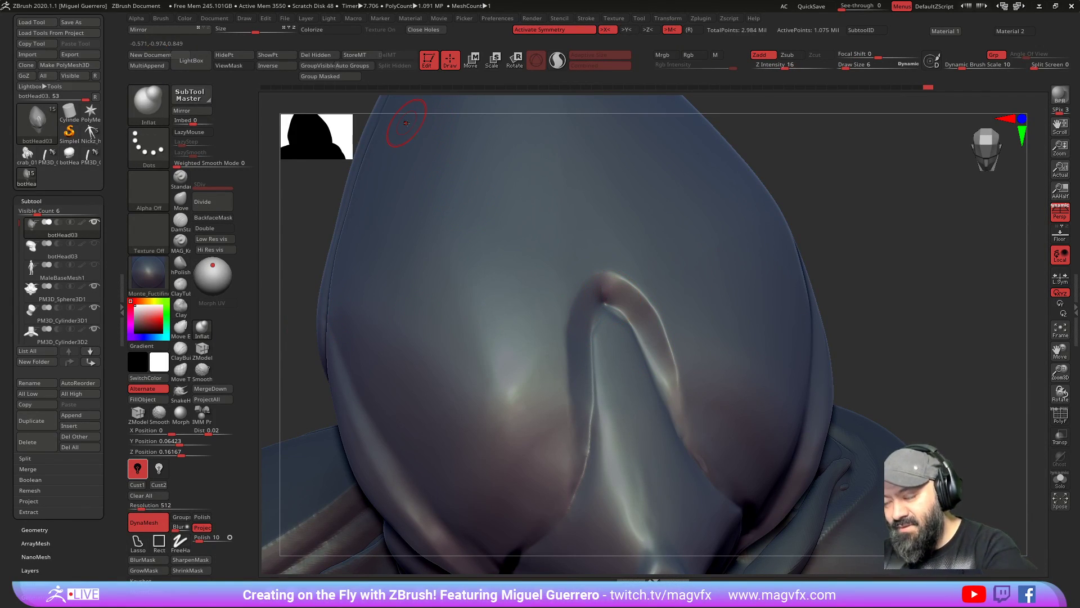
{"action": "left_click", "coordinate": [181, 306]}
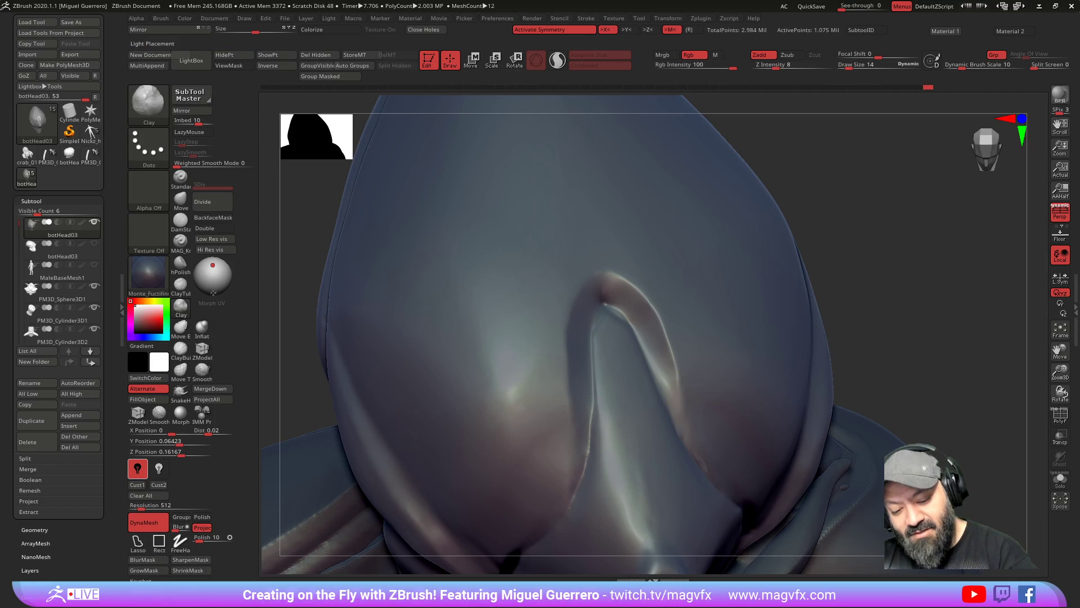
{"action": "mouse_move", "coordinate": [605, 294]}
{"action": "left_mouse_down"}
{"action": "mouse_move", "coordinate": [657, 354]}
{"action": "mouse_move", "coordinate": [625, 312]}
{"action": "mouse_move", "coordinate": [649, 361]}
{"action": "left_mouse_up"}
{"action": "mouse_move", "coordinate": [731, 362]}
{"action": "right_mouse_down"}
{"action": "mouse_move", "coordinate": [409, 320]}
{"action": "mouse_move", "coordinate": [590, 289]}
{"action": "right_mouse_up"}
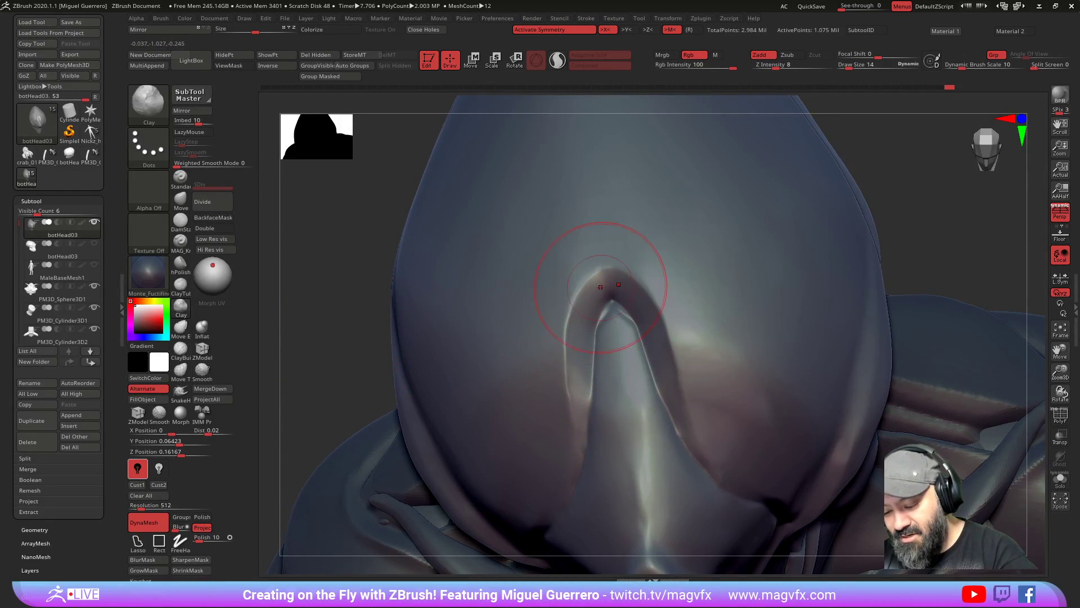
{"action": "mouse_move", "coordinate": [506, 398]}
{"action": "right_mouse_down"}
{"action": "mouse_move", "coordinate": [344, 387]}
{"action": "mouse_move", "coordinate": [321, 403]}
{"action": "mouse_move", "coordinate": [332, 433]}
{"action": "right_mouse_up"}
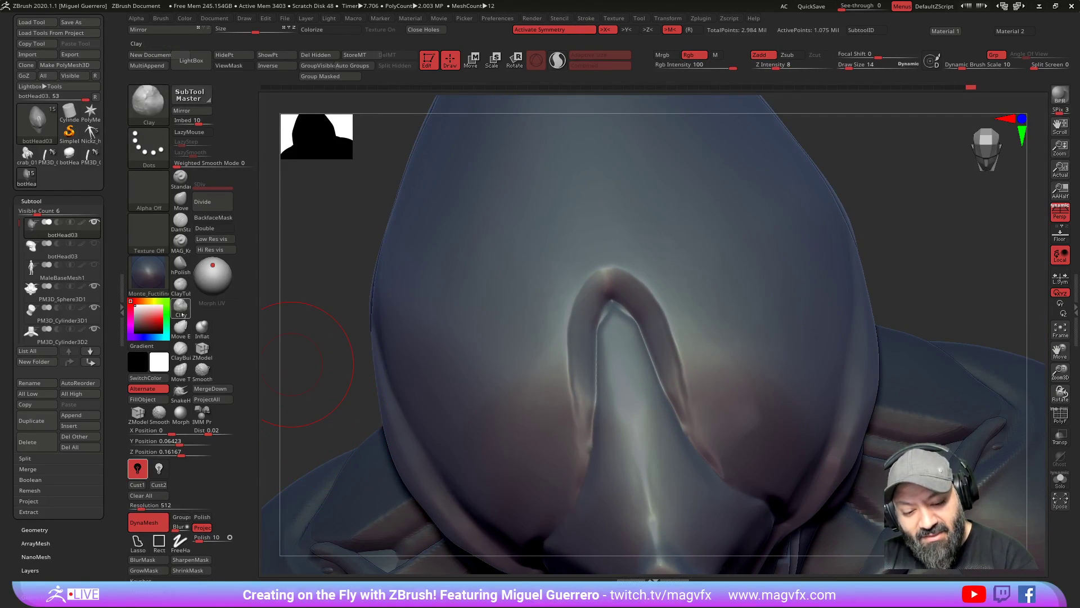
Step: Flatten the groove's arms with hPolish at draw size 7 and smooth their lower ends at draw size 3
{"action": "left_click", "coordinate": [182, 264]}
{"action": "key", "text": "bracketleft"}
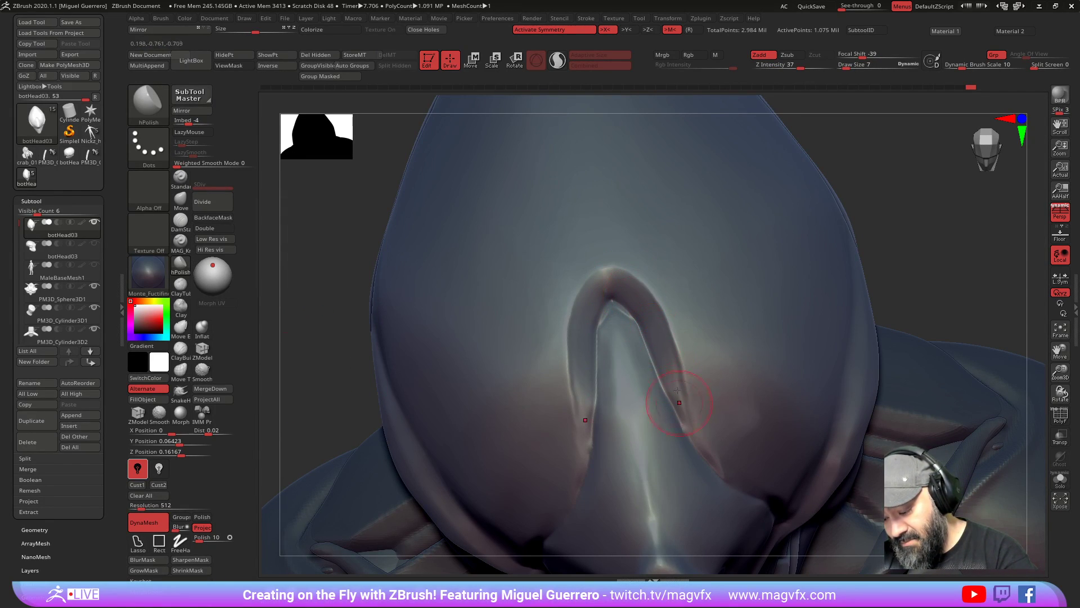
{"action": "left_click_drag", "start_coordinate": [341, 346], "coordinate": [382, 340]}
{"action": "key", "text": "bracketleft"}
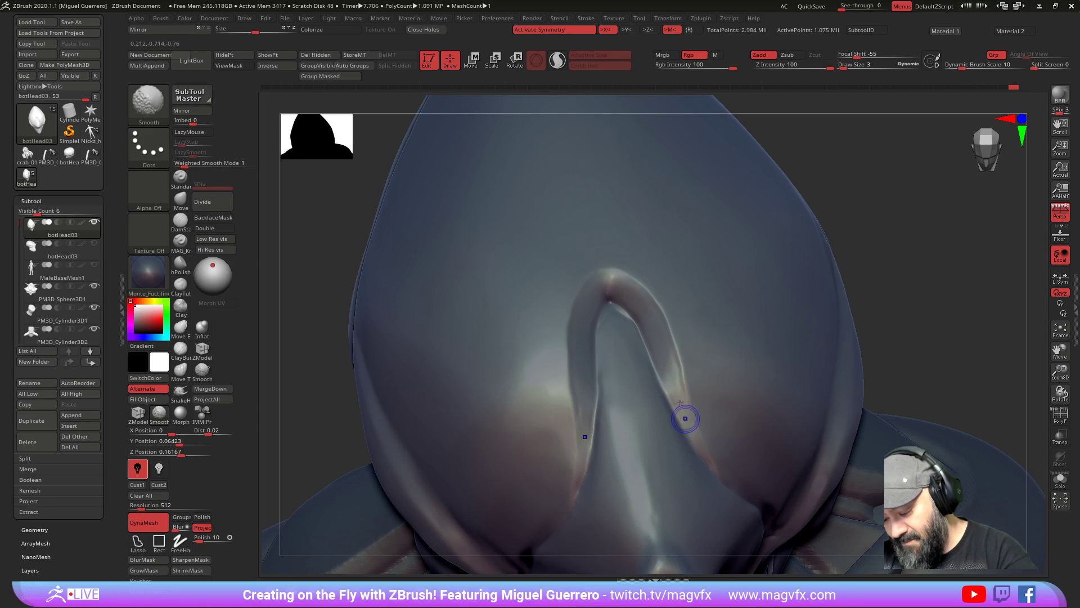
{"action": "left_click_drag", "start_coordinate": [338, 376], "coordinate": [400, 390]}
Step: Carve a fine line along the groove's outer edge with MAG_Knife at draw size 5 and switch to the grey material
{"action": "left_click", "coordinate": [179, 241]}
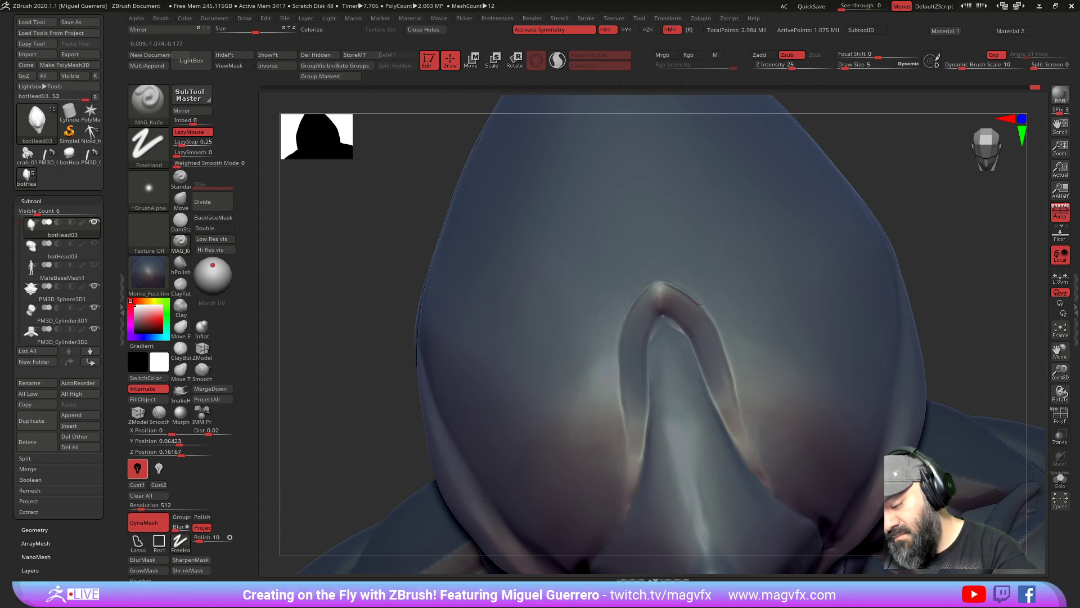
{"action": "left_click_drag", "start_coordinate": [726, 359], "coordinate": [757, 483]}
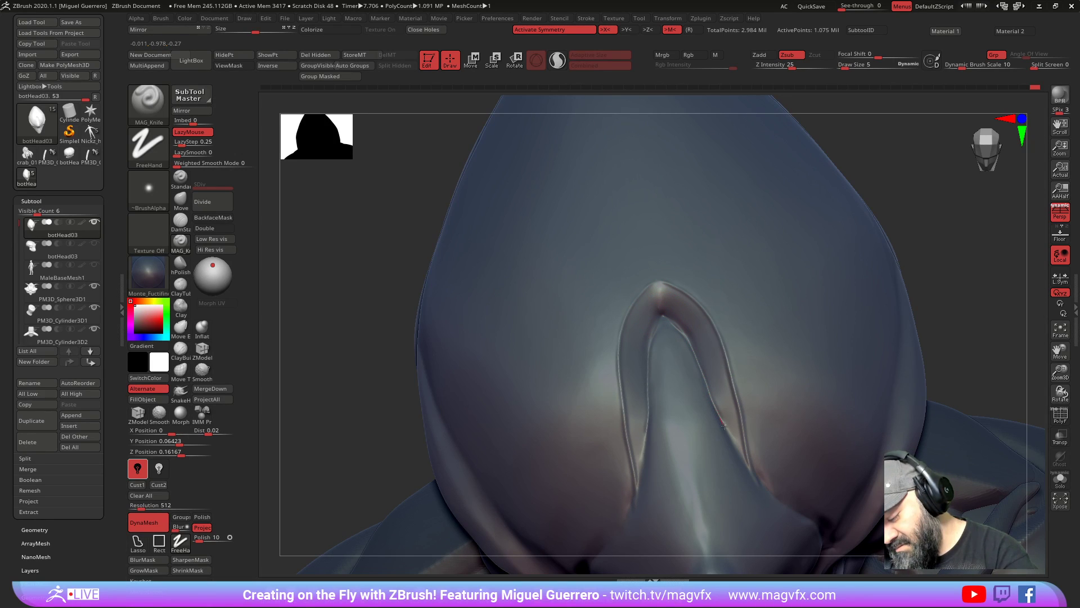
{"action": "right_click_drag", "start_coordinate": [744, 464], "coordinate": [405, 360]}
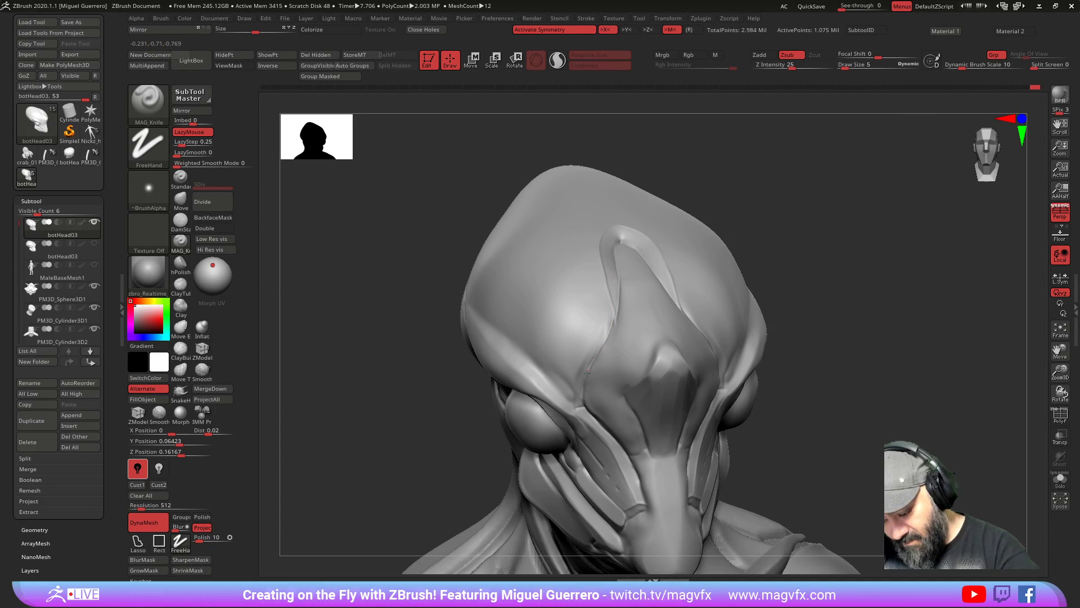
Step: Mask the strips running from the groove's arms to the inner brow with MaskPen at draw size 3, and invert the mask
{"action": "left_click_drag", "start_coordinate": [430, 371], "coordinate": [442, 331], "text": "alt"}
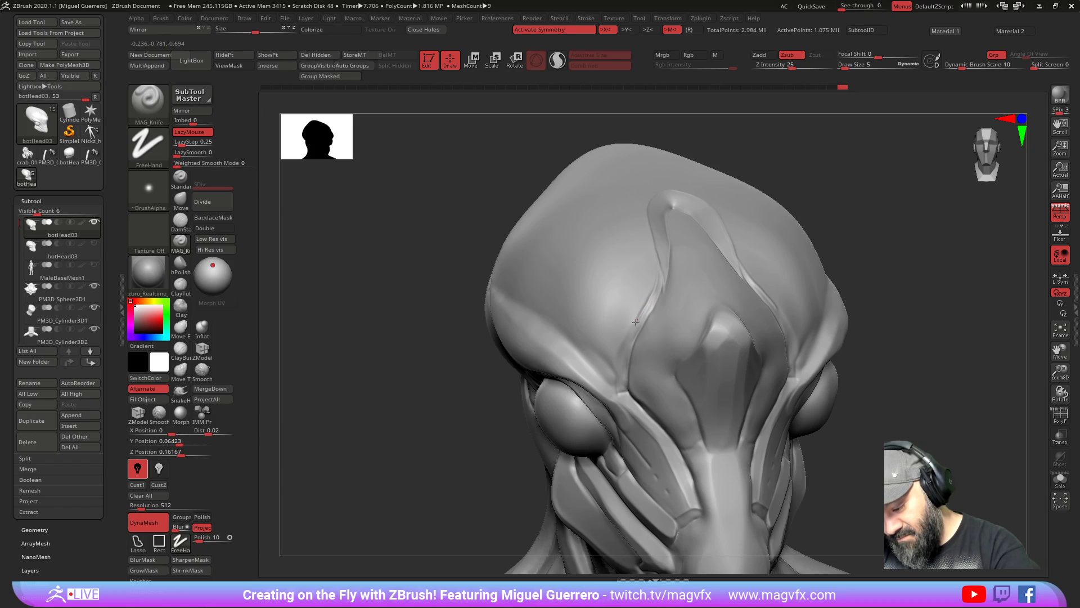
{"action": "mouse_move", "coordinate": [436, 363]}
{"action": "left_mouse_down"}
{"action": "mouse_move", "coordinate": [422, 369]}
{"action": "mouse_move", "coordinate": [434, 373]}
{"action": "left_mouse_up"}
{"action": "left_click_drag", "start_coordinate": [468, 313], "coordinate": [626, 304]}
{"action": "mouse_move", "coordinate": [672, 276]}
{"action": "left_mouse_down", "text": "ctrl"}
{"action": "mouse_move", "coordinate": [630, 383]}
{"action": "mouse_move", "coordinate": [623, 445]}
{"action": "mouse_move", "coordinate": [621, 427]}
{"action": "left_mouse_up", "text": "ctrl"}
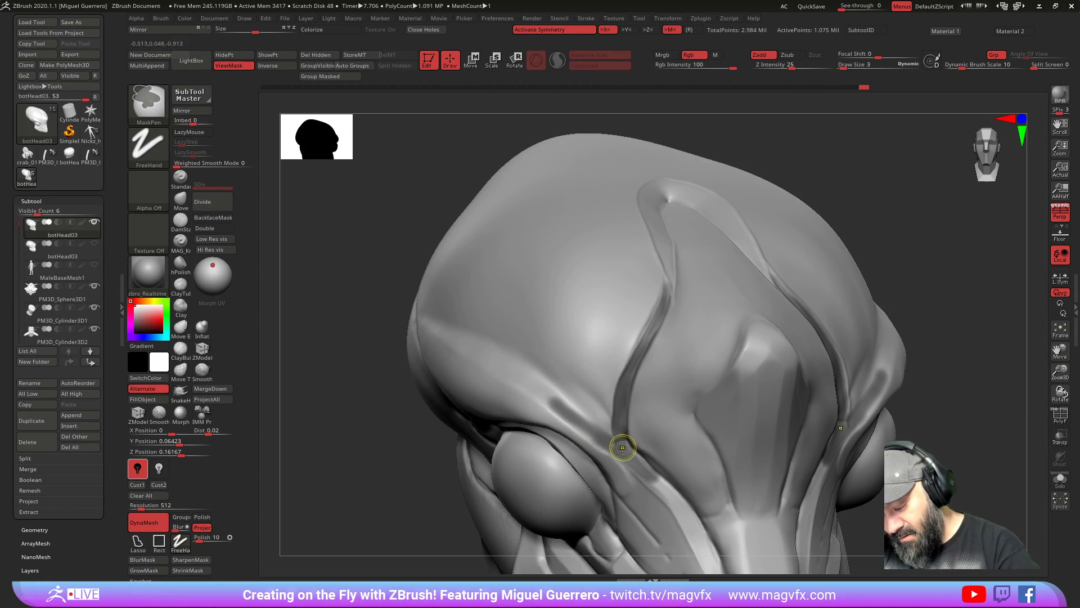
{"action": "left_click", "coordinate": [360, 297], "text": "ctrl"}
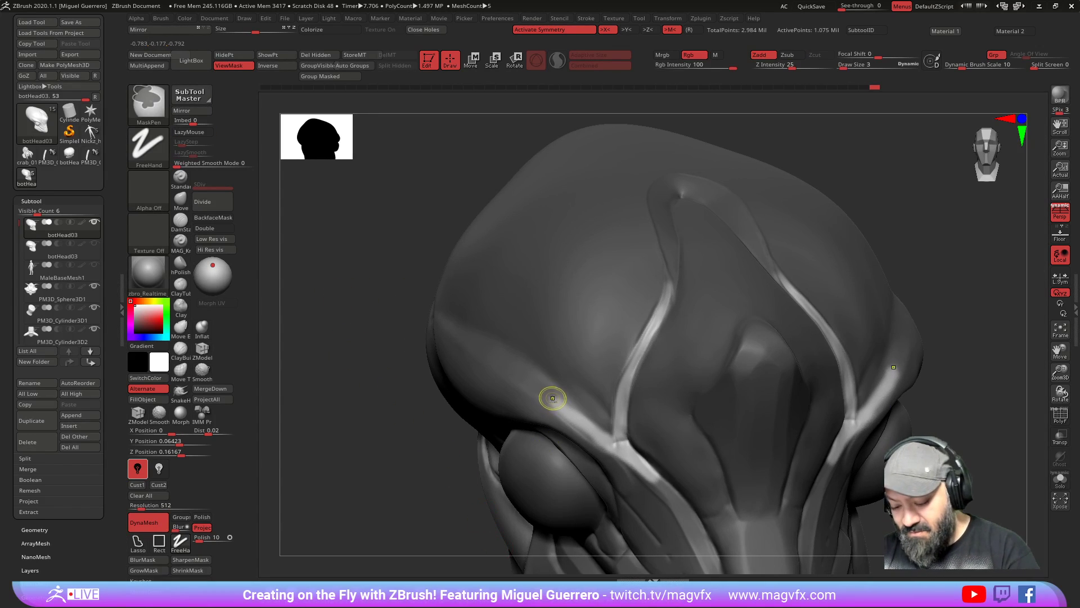
Step: Apply the Polish Crisp Edges deformation to the unmasked strips between the forehead and the brows
{"action": "scroll", "coordinate": [8, 473], "scroll_direction": "down", "scroll_amount": 5}
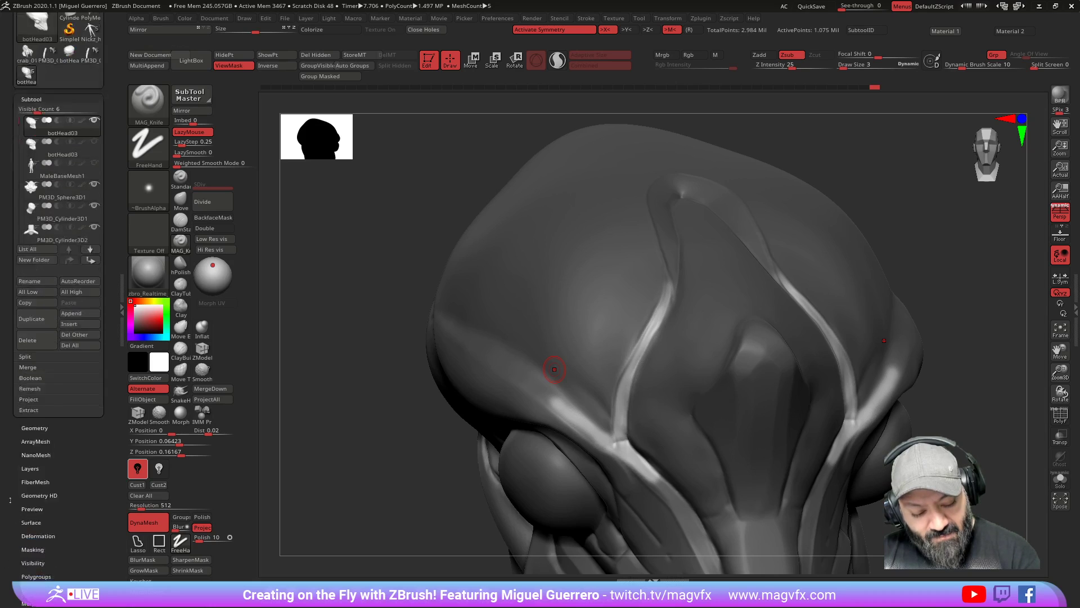
{"action": "left_click", "coordinate": [23, 445]}
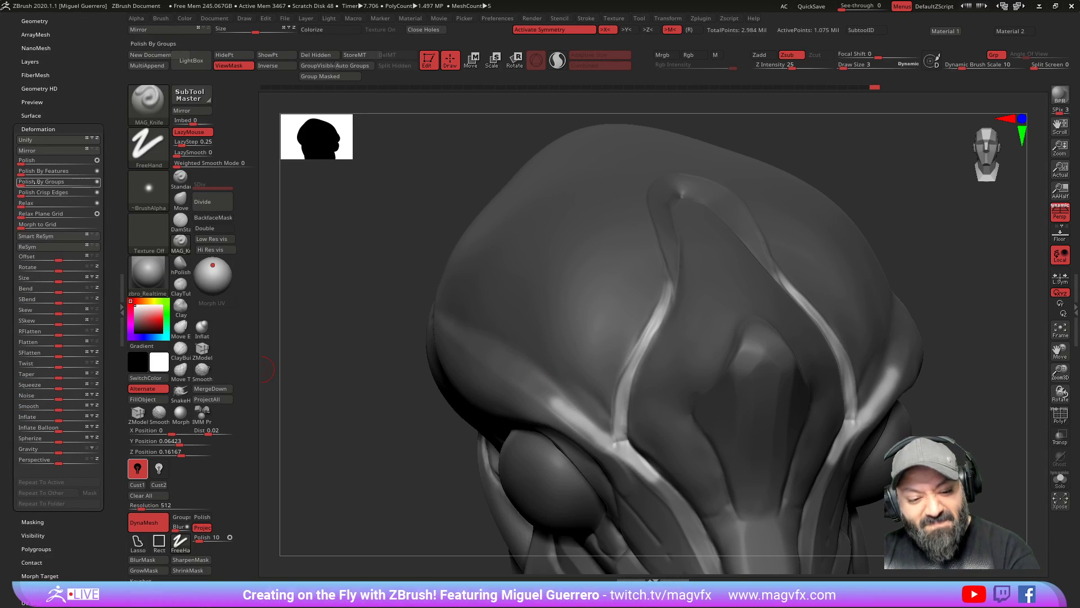
{"action": "left_click_drag", "start_coordinate": [34, 192], "coordinate": [79, 192]}
{"action": "mouse_move", "coordinate": [394, 388]}
{"action": "left_mouse_down"}
{"action": "mouse_move", "coordinate": [374, 386]}
{"action": "mouse_move", "coordinate": [386, 407]}
{"action": "mouse_move", "coordinate": [398, 393]}
{"action": "left_mouse_up"}
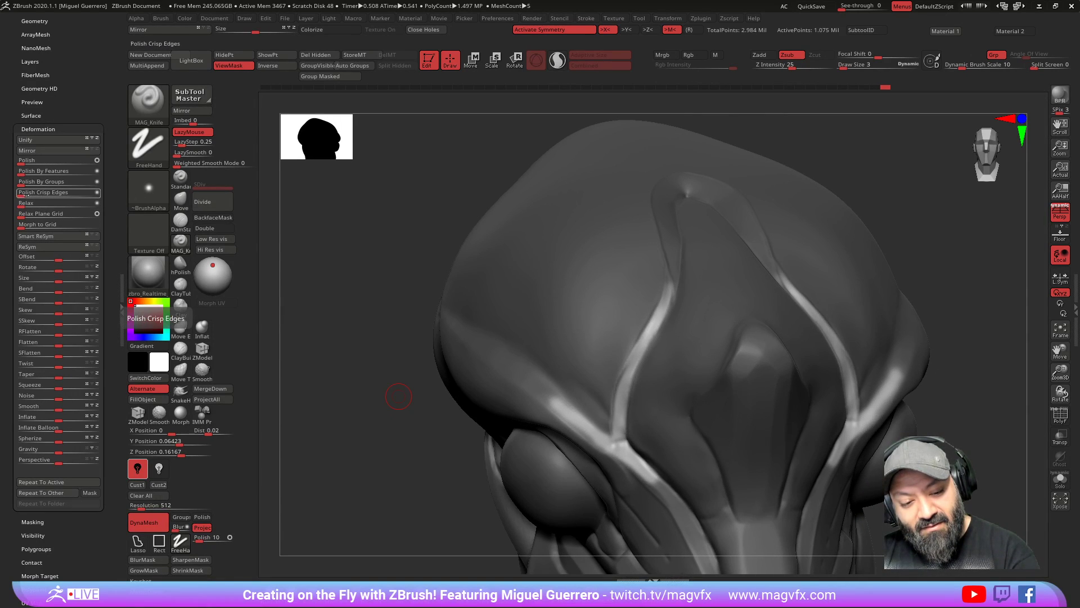
{"action": "left_click", "coordinate": [87, 194]}
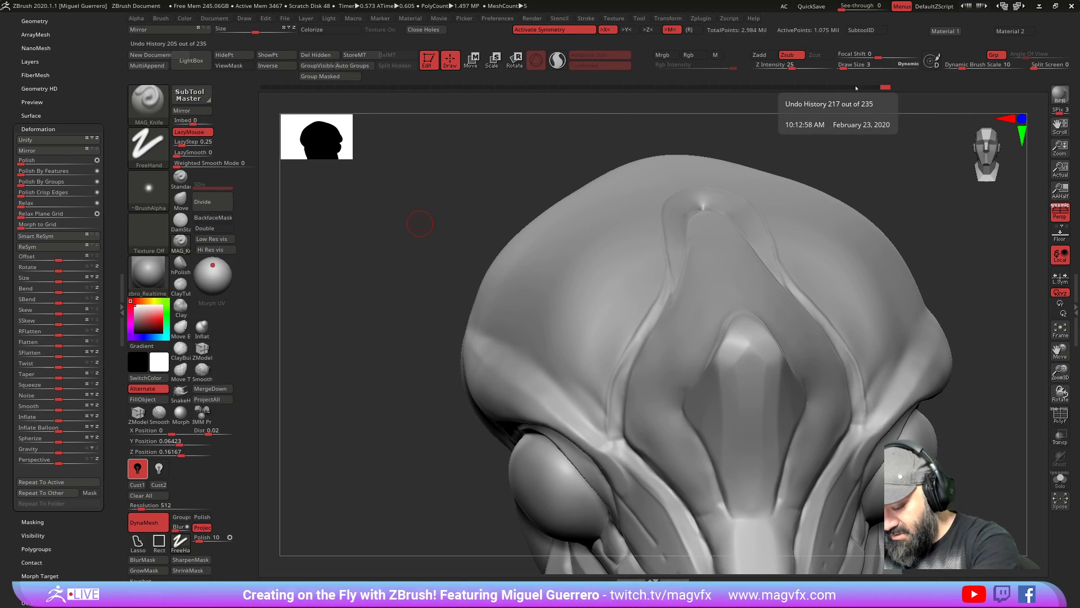
Step: Hide the mask shading, smooth the forehead strips at draw size 2 and review the head from the side
{"action": "key", "text": "ctrl+h"}
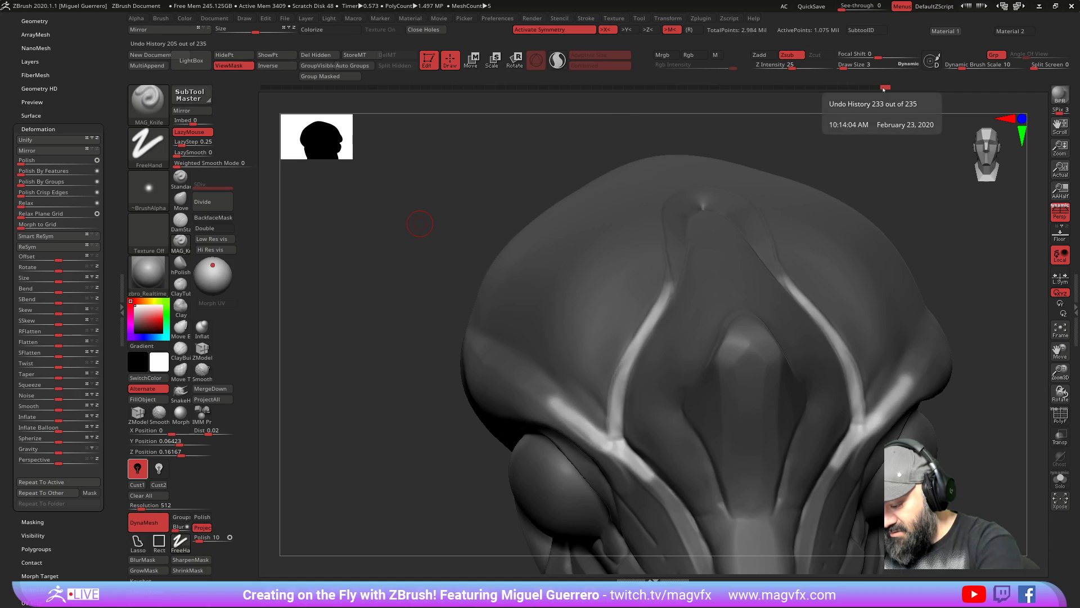
{"action": "key", "text": "ctrl+h"}
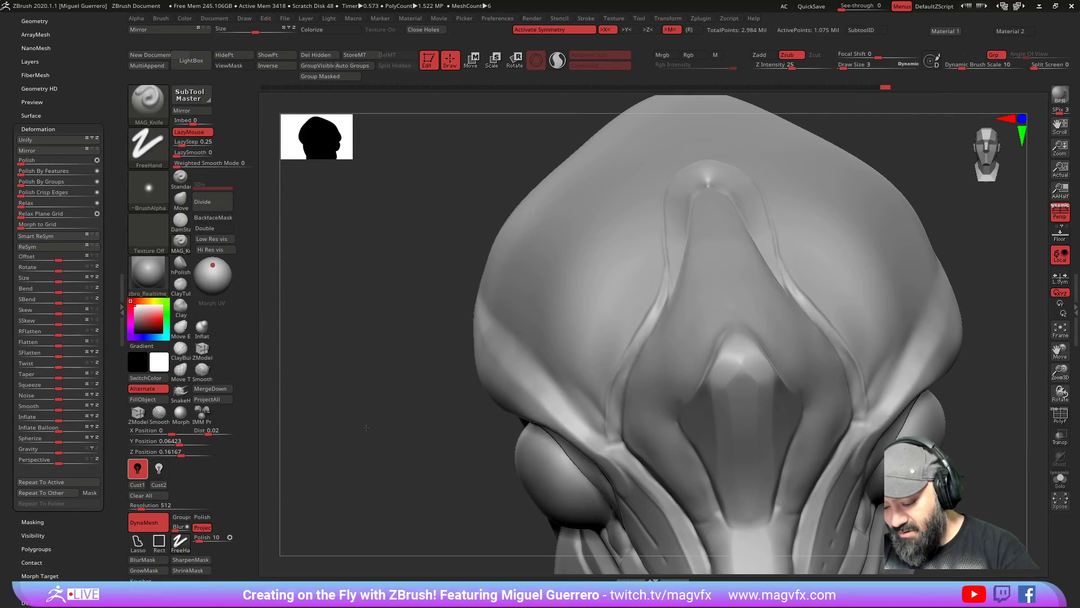
{"action": "key", "text": "shift"}
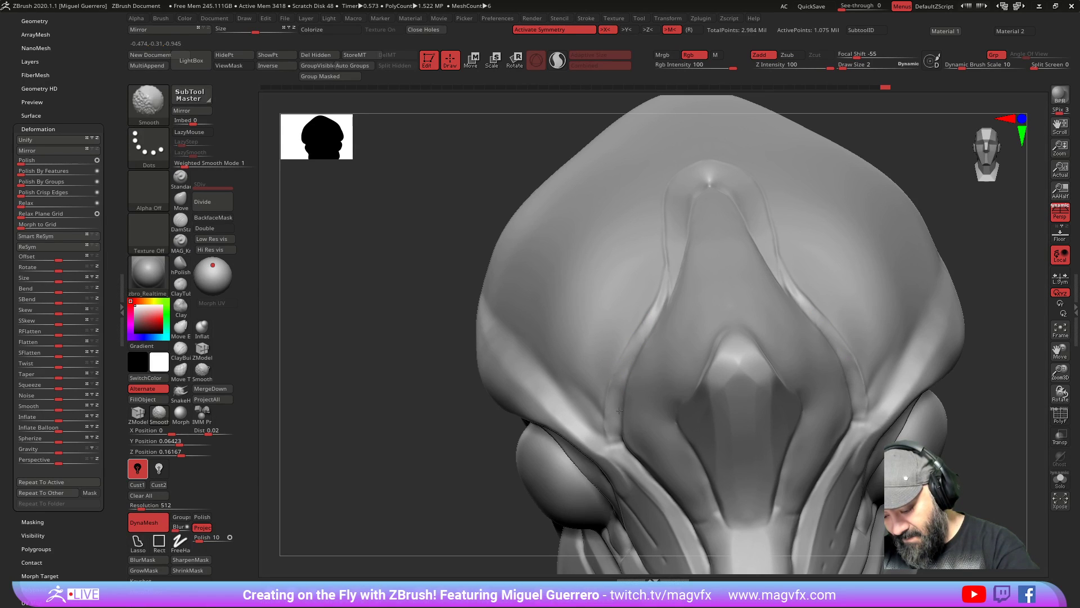
{"action": "mouse_move", "coordinate": [473, 397]}
{"action": "left_mouse_down"}
{"action": "mouse_move", "coordinate": [357, 422]}
{"action": "mouse_move", "coordinate": [373, 415]}
{"action": "mouse_move", "coordinate": [363, 399]}
{"action": "left_mouse_up"}
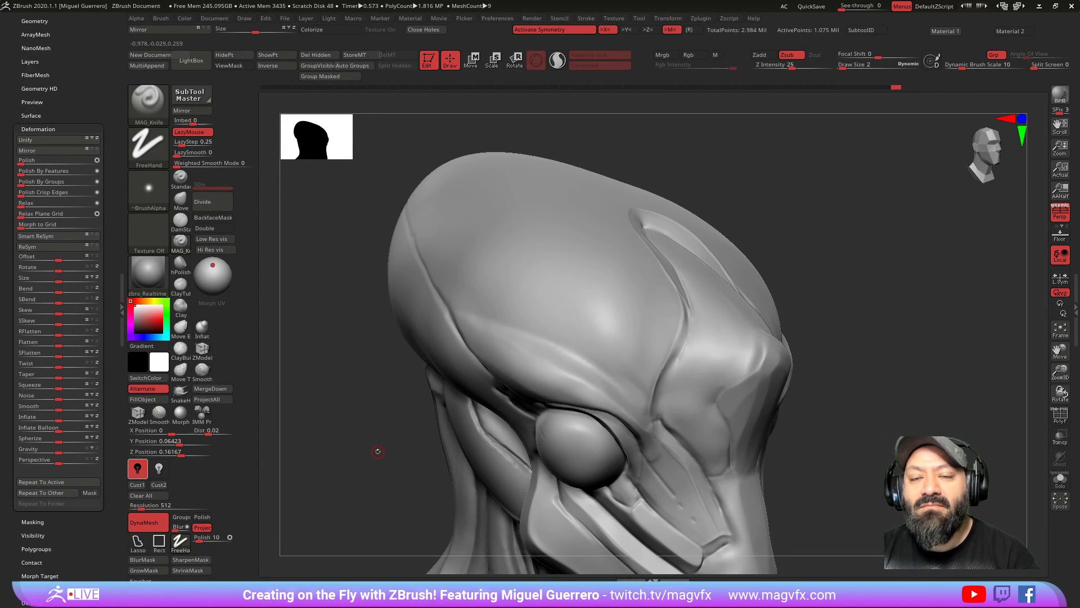
{"action": "left_click_drag", "start_coordinate": [389, 447], "coordinate": [419, 422]}
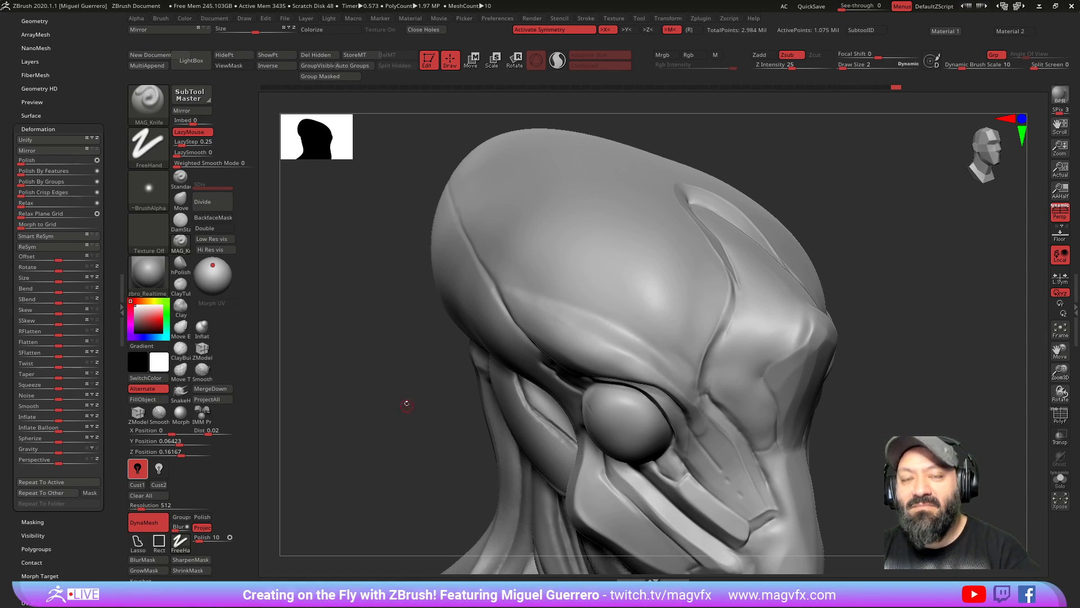
Step: Cut a crease along the upper edge of the brow ridge above the eye with DamStandard at draw size 4
{"action": "left_click", "coordinate": [181, 199]}
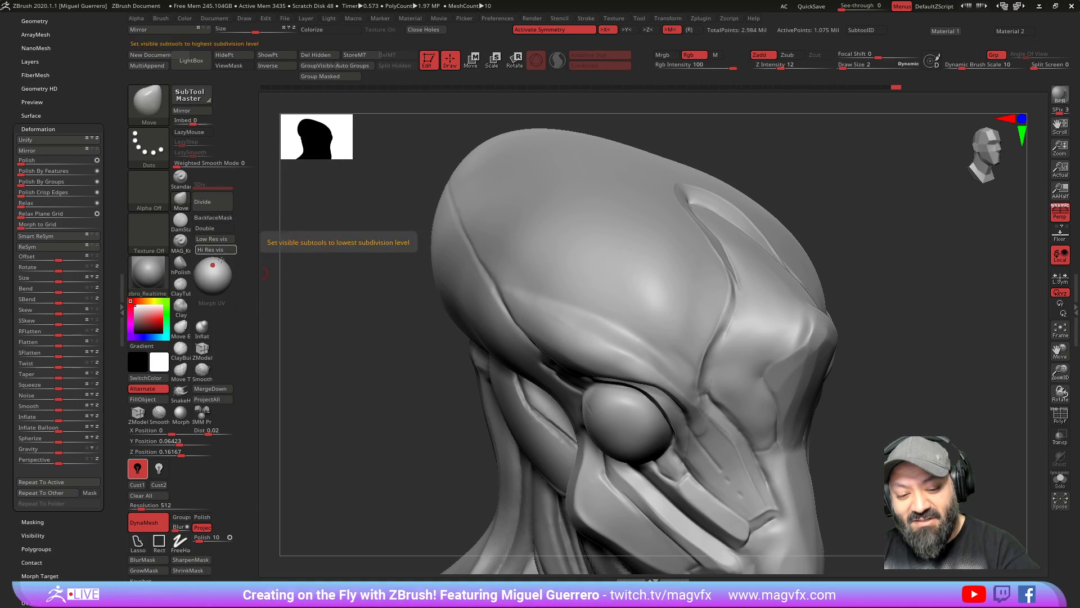
{"action": "left_click", "coordinate": [179, 220]}
{"action": "left_click_drag", "start_coordinate": [393, 377], "coordinate": [484, 293]}
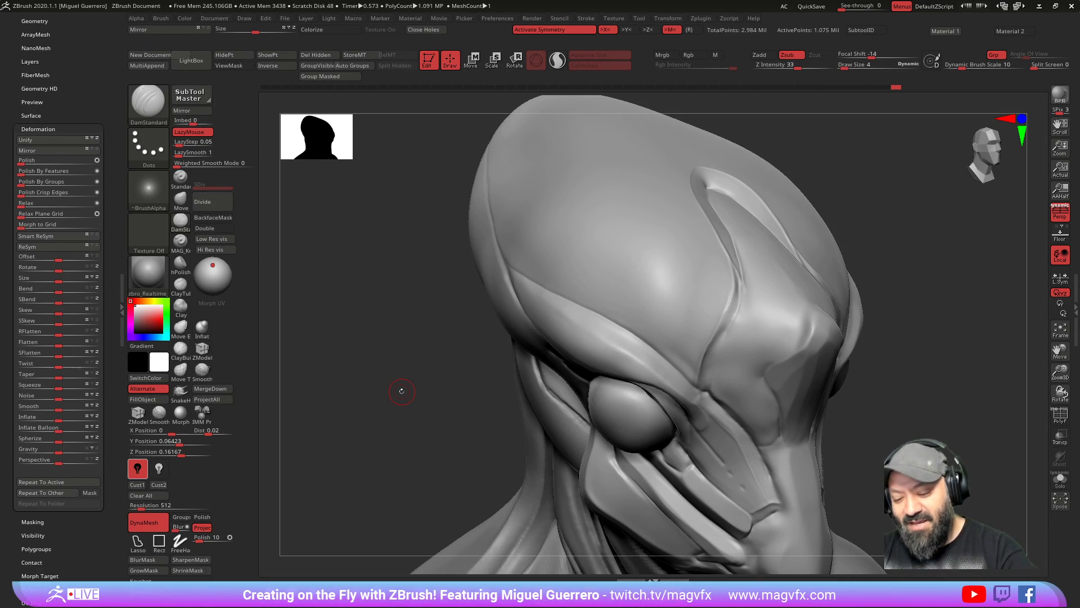
{"action": "left_click_drag", "start_coordinate": [385, 390], "coordinate": [501, 270]}
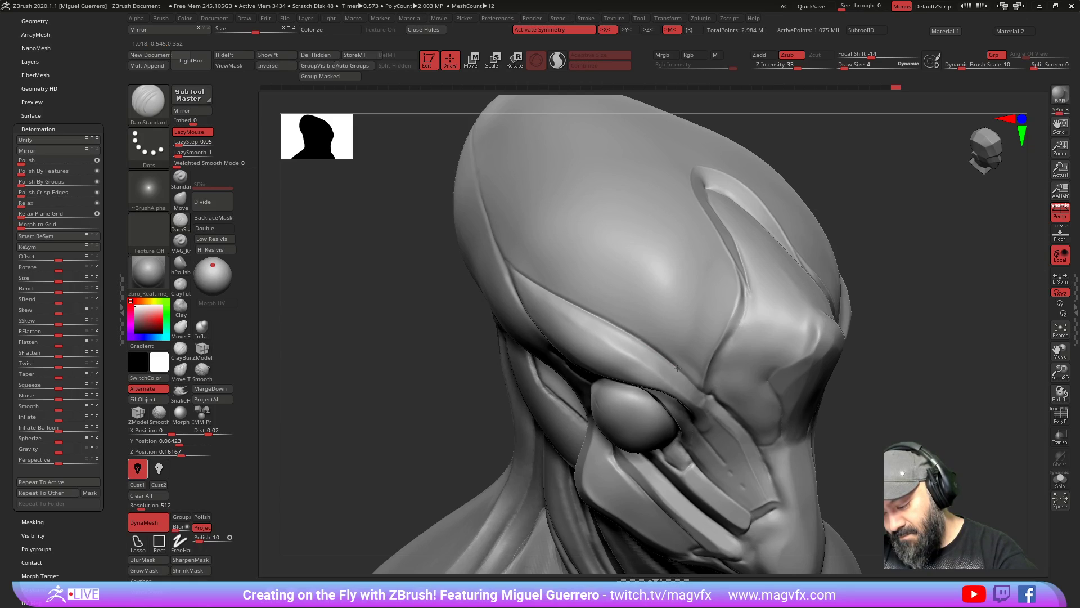
{"action": "left_click_drag", "start_coordinate": [409, 337], "coordinate": [575, 315]}
{"action": "key", "text": "shift"}
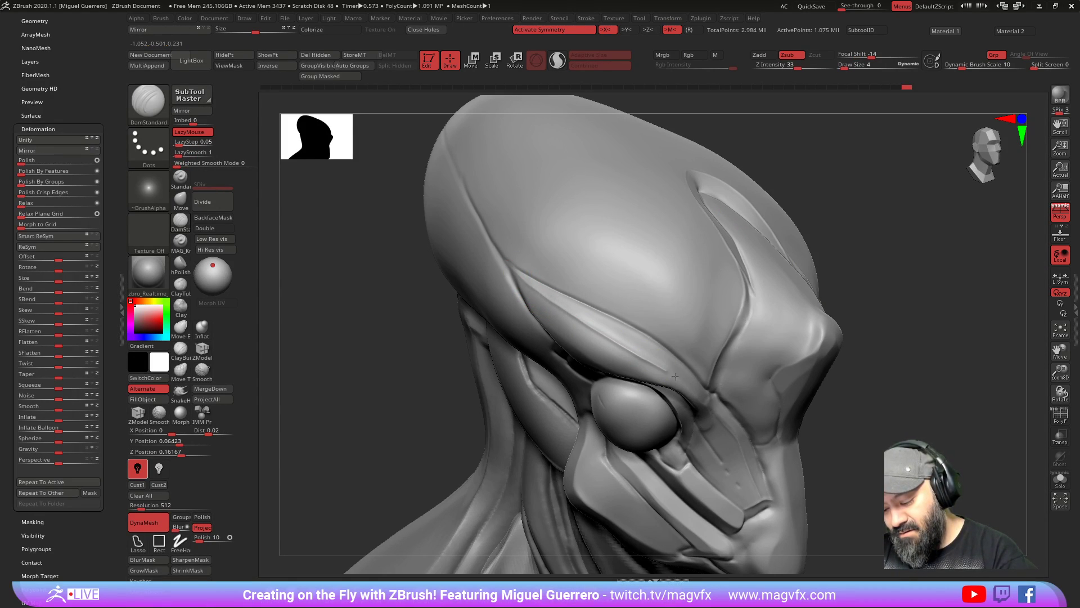
{"action": "mouse_move", "coordinate": [422, 355]}
{"action": "left_mouse_down"}
{"action": "mouse_move", "coordinate": [367, 338]}
{"action": "mouse_move", "coordinate": [383, 350]}
{"action": "mouse_move", "coordinate": [495, 320]}
{"action": "left_mouse_up"}
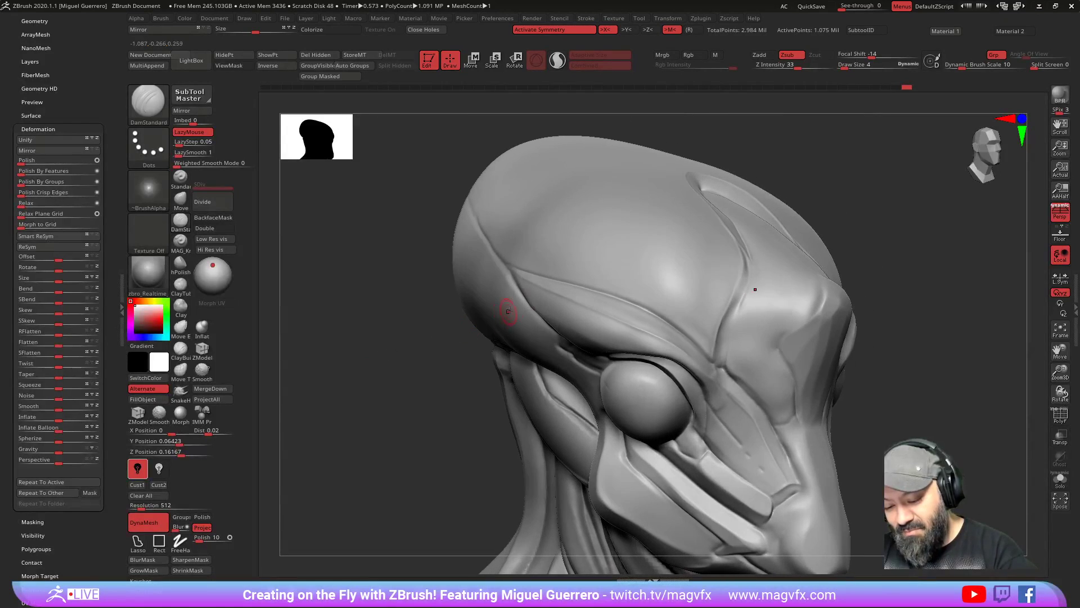
Step: Smooth the crease along the brow ridge at draw size 4 and switch the material to MAG_Red
{"action": "key", "text": "shift"}
{"action": "left_click_drag", "start_coordinate": [566, 301], "coordinate": [641, 331], "text": "shift"}
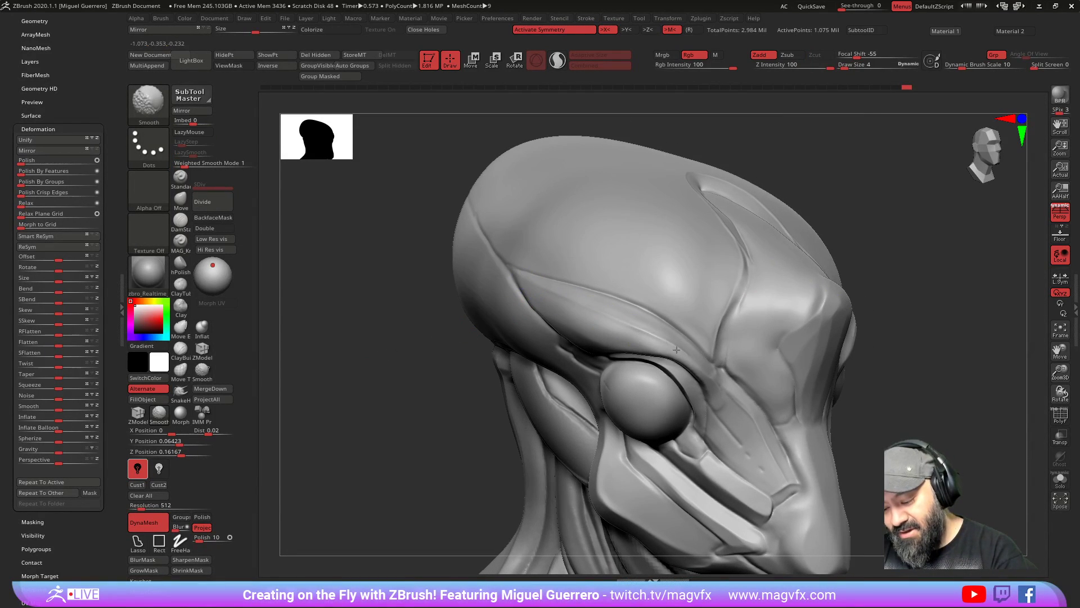
{"action": "mouse_move", "coordinate": [439, 368]}
{"action": "left_mouse_down"}
{"action": "mouse_move", "coordinate": [375, 374]}
{"action": "mouse_move", "coordinate": [434, 357]}
{"action": "mouse_move", "coordinate": [379, 381]}
{"action": "mouse_move", "coordinate": [374, 398]}
{"action": "mouse_move", "coordinate": [393, 427]}
{"action": "left_mouse_up"}
{"action": "key", "text": "shift"}
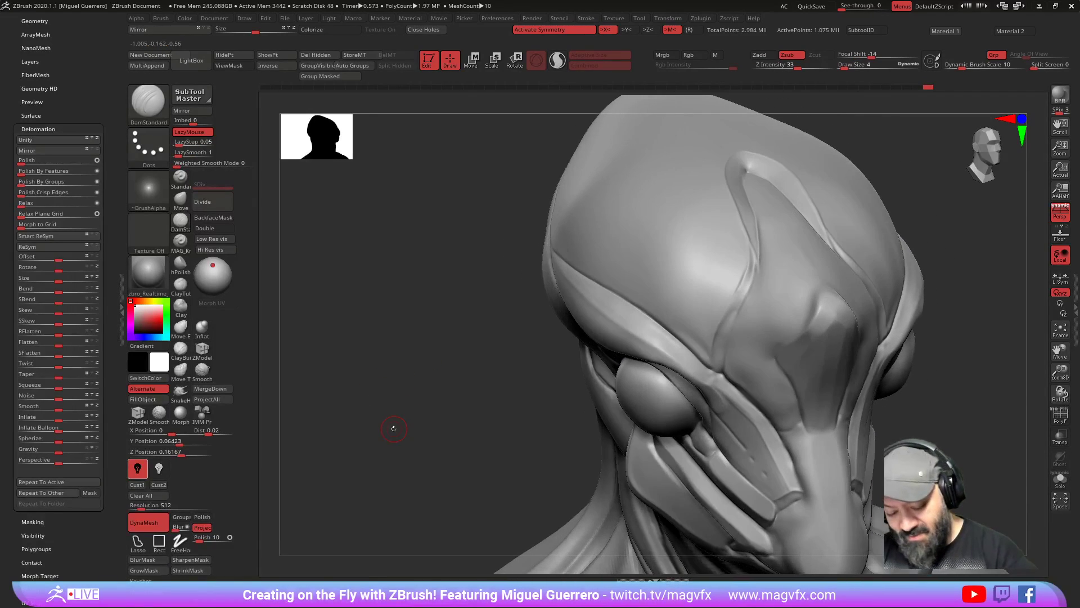
{"action": "key", "text": "1"}
{"action": "mouse_move", "coordinate": [361, 481]}
{"action": "left_mouse_down"}
{"action": "mouse_move", "coordinate": [379, 449]}
{"action": "mouse_move", "coordinate": [324, 489]}
{"action": "left_mouse_up"}
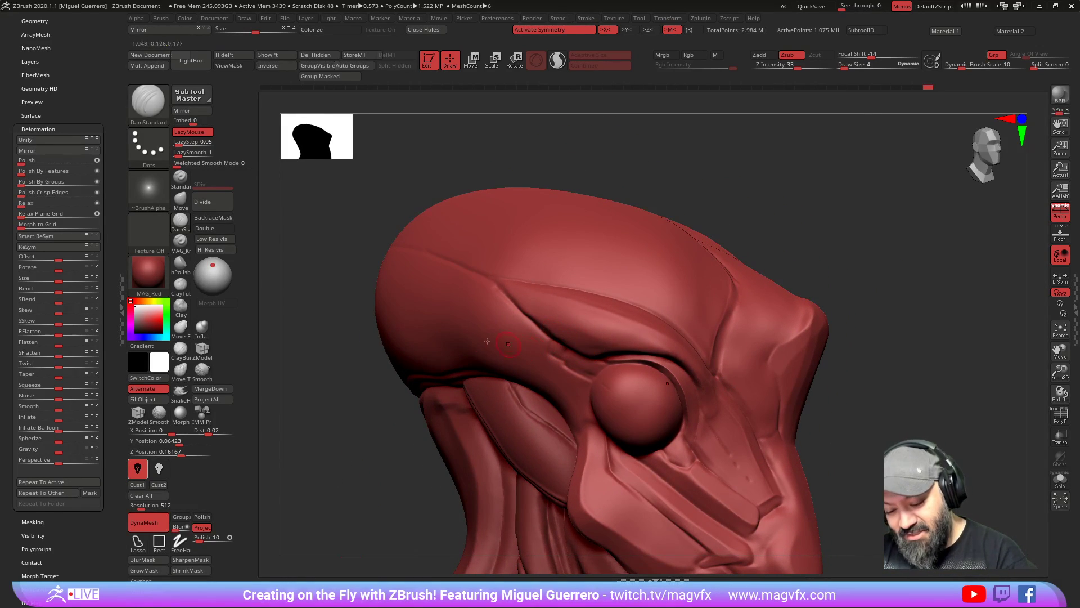
Step: Nudge the crease behind the eye, at the rear of the brow ridge, with the Move brush at draw size 5
{"action": "left_click", "coordinate": [181, 200]}
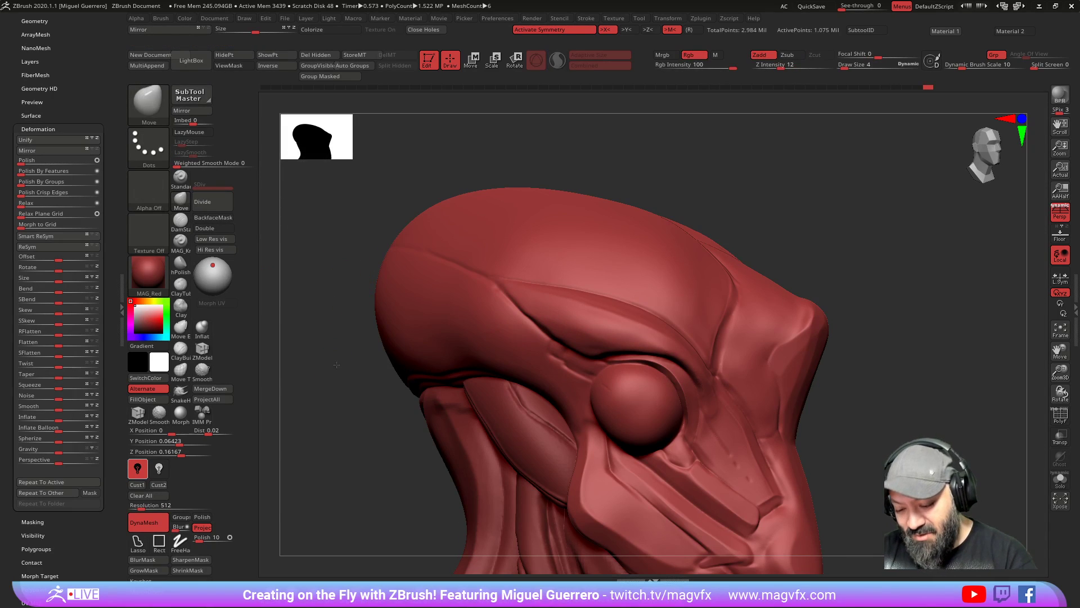
{"action": "left_click_drag", "start_coordinate": [339, 365], "coordinate": [360, 366]}
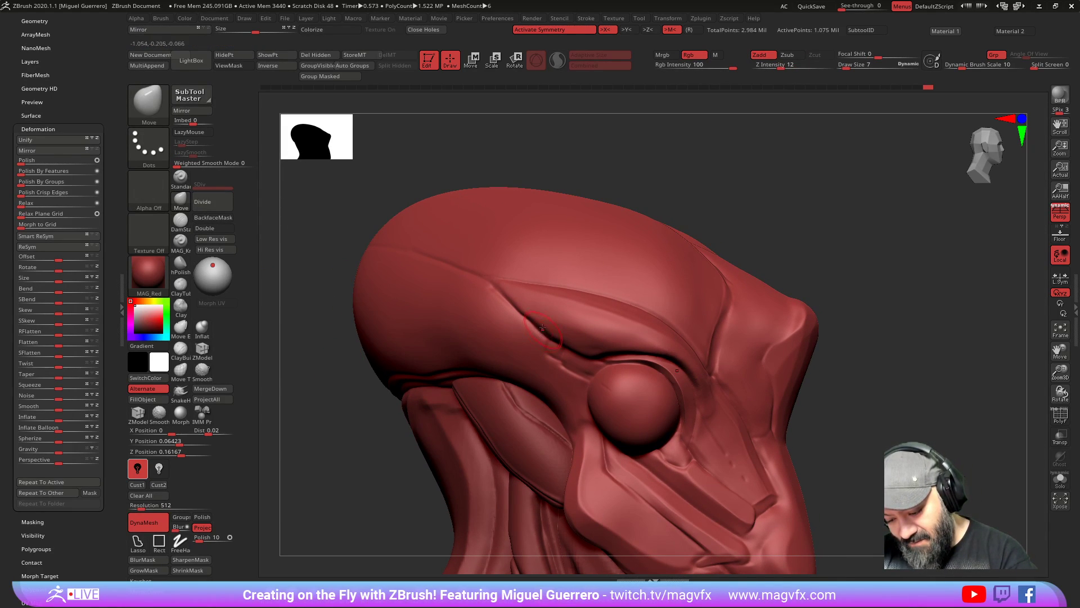
{"action": "key", "text": "bracketleft"}
{"action": "key", "text": "bracketleft"}
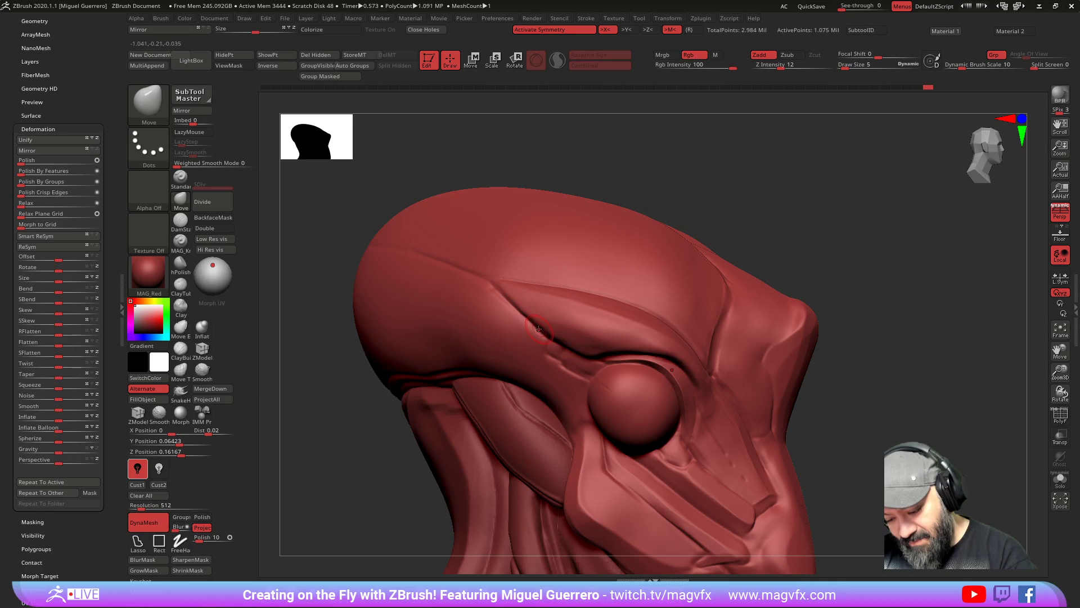
{"action": "left_click_drag", "start_coordinate": [537, 329], "coordinate": [531, 324]}
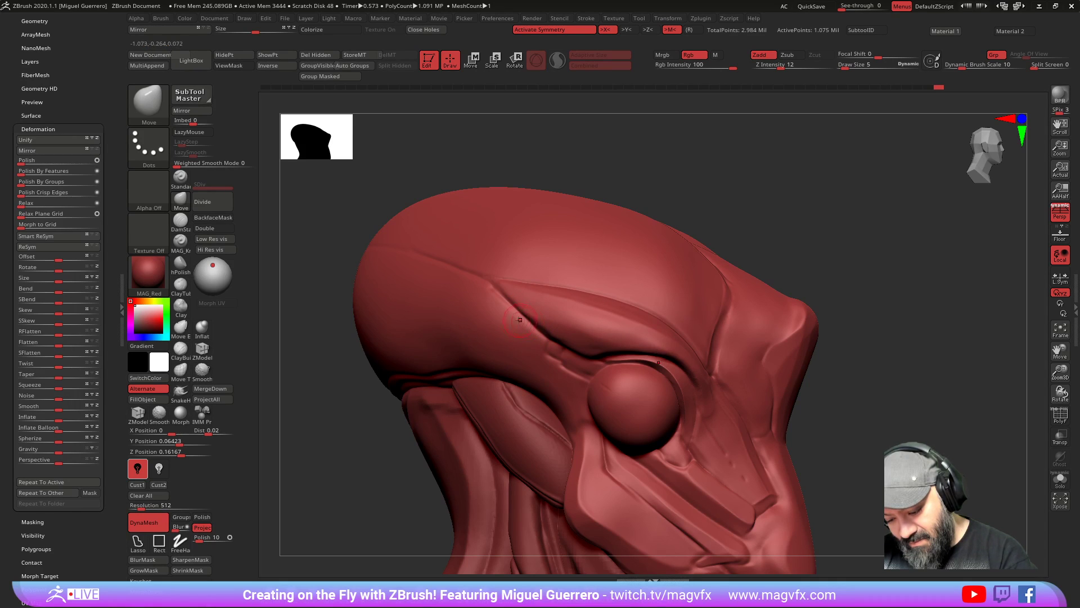
{"action": "left_click_drag", "start_coordinate": [355, 405], "coordinate": [281, 360]}
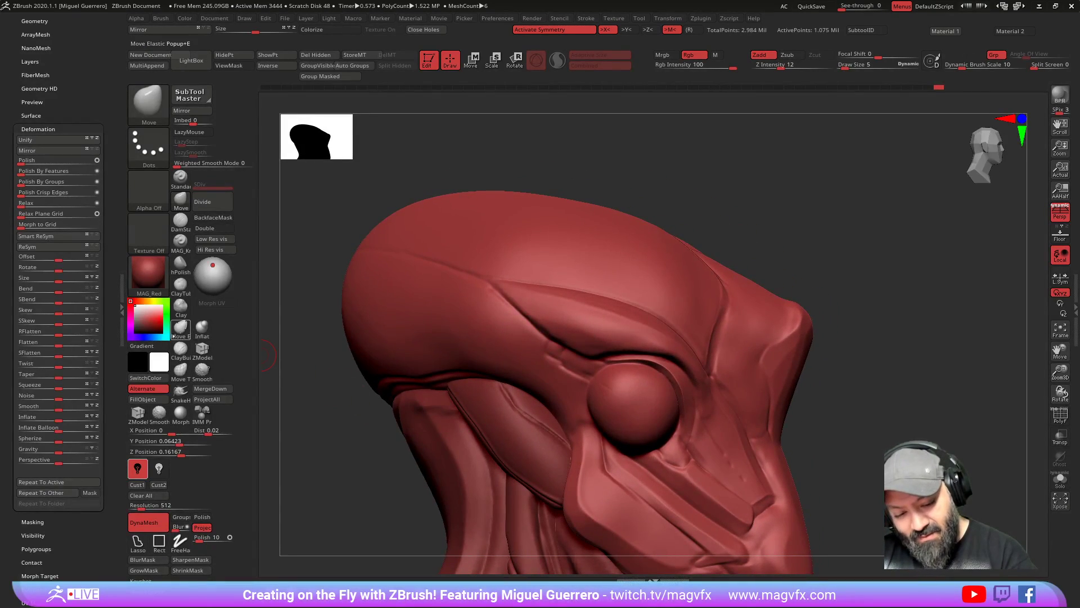
Step: Flatten the brow ridge surface above the eye with hPolish at draw size 5
{"action": "left_click", "coordinate": [180, 264]}
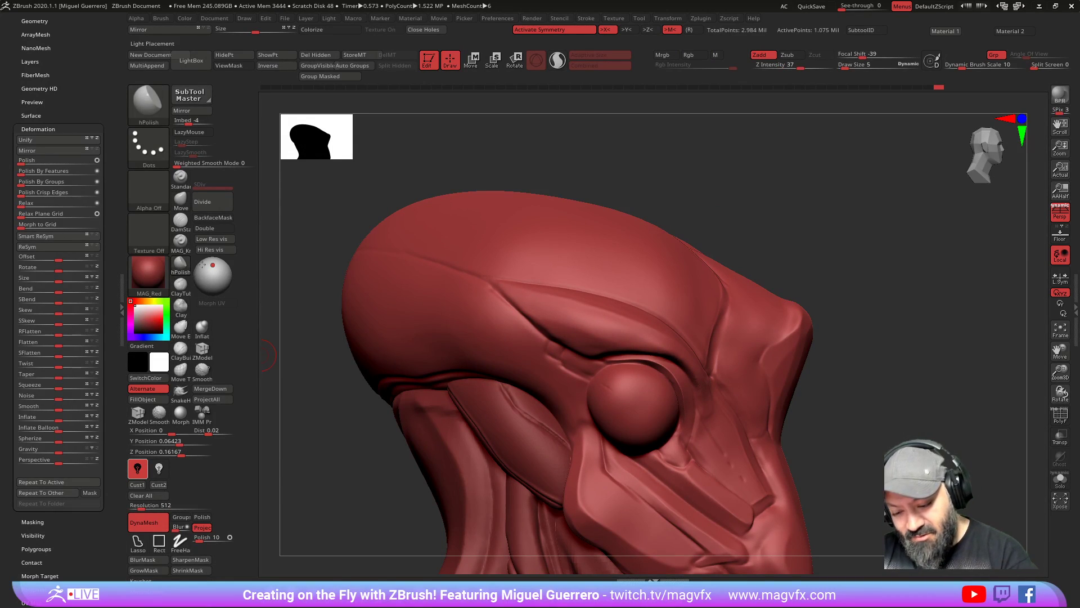
{"action": "mouse_move", "coordinate": [585, 347]}
{"action": "left_mouse_down"}
{"action": "mouse_move", "coordinate": [558, 339]}
{"action": "mouse_move", "coordinate": [591, 353]}
{"action": "mouse_move", "coordinate": [593, 342]}
{"action": "left_mouse_up"}
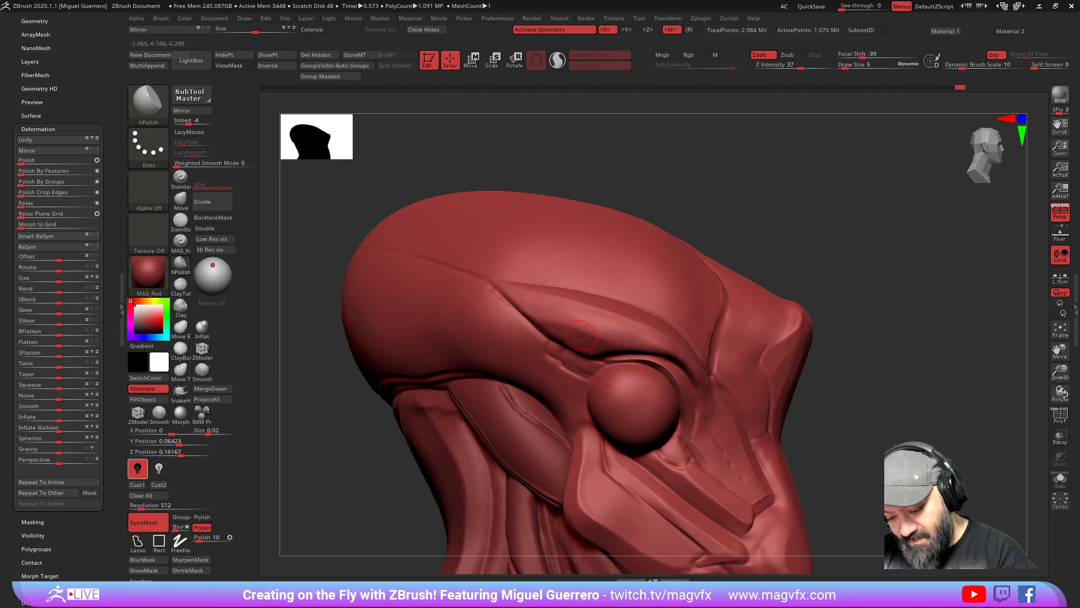
{"action": "mouse_move", "coordinate": [403, 379]}
{"action": "left_mouse_down"}
{"action": "mouse_move", "coordinate": [392, 423]}
{"action": "mouse_move", "coordinate": [406, 358]}
{"action": "mouse_move", "coordinate": [479, 338]}
{"action": "left_mouse_up"}
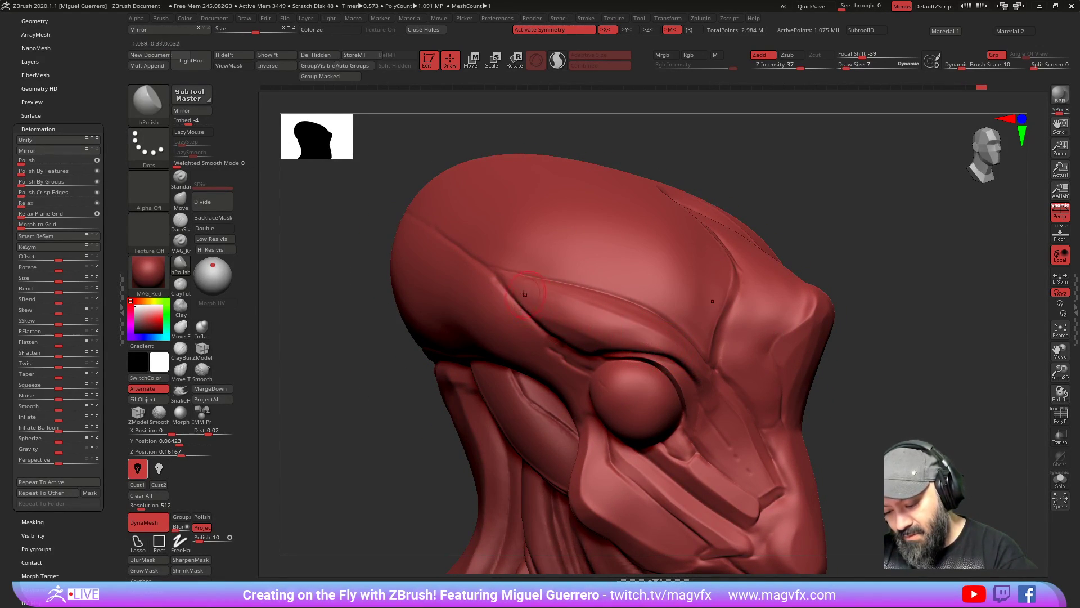
{"action": "mouse_move", "coordinate": [402, 402]}
{"action": "left_mouse_down"}
{"action": "mouse_move", "coordinate": [415, 386]}
{"action": "mouse_move", "coordinate": [415, 411]}
{"action": "left_mouse_up"}
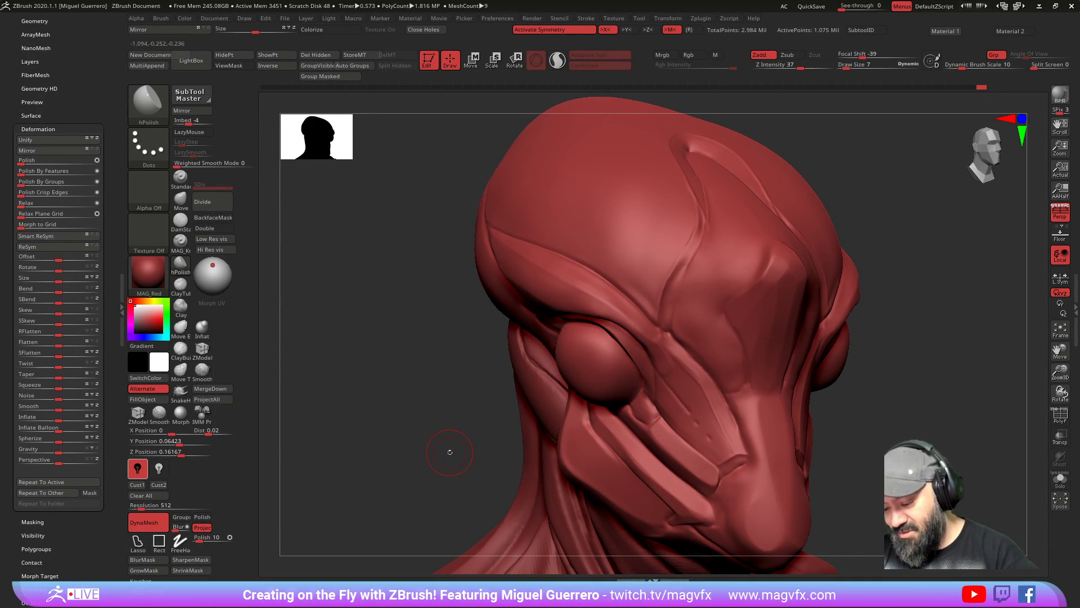
Step: Smooth the forehead groove's arm and the surface running down to the inner brow at draw size 3
{"action": "key", "text": "shift"}
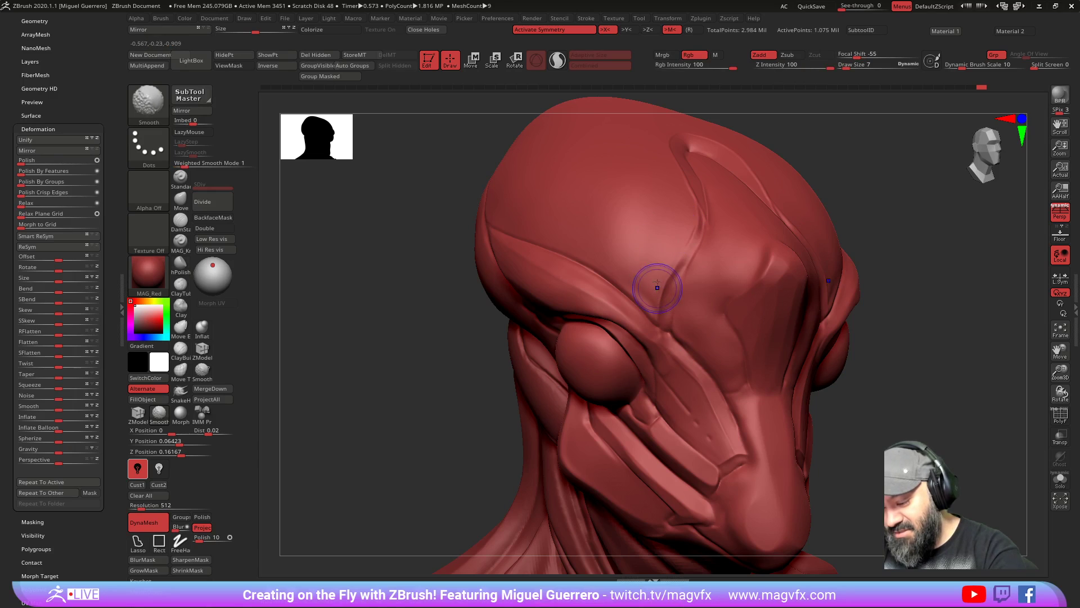
{"action": "left_click_drag", "start_coordinate": [697, 227], "coordinate": [702, 215]}
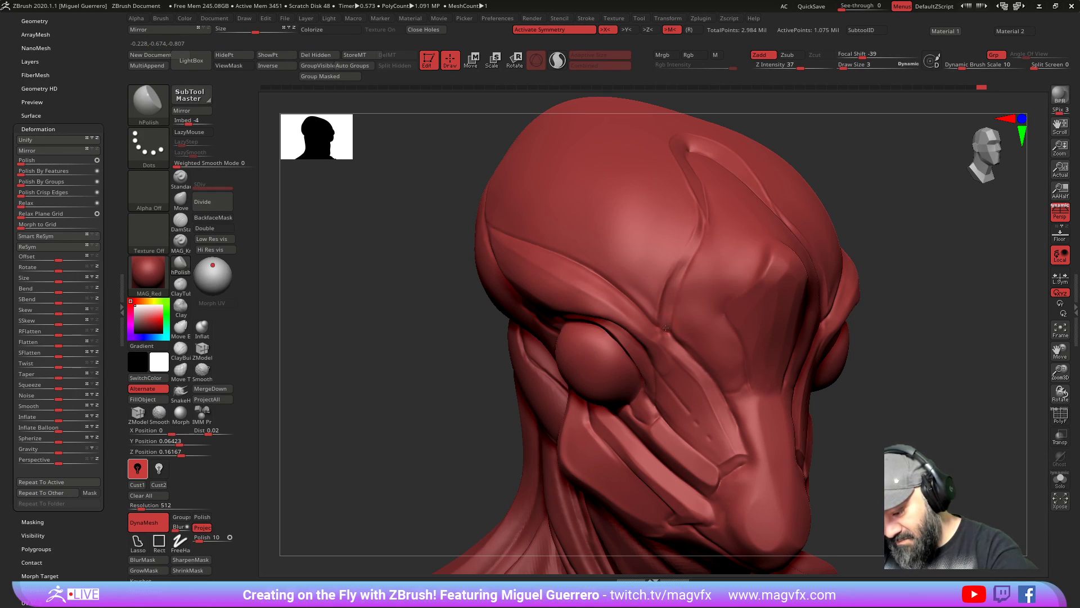
{"action": "key", "text": "shift"}
{"action": "left_click_drag", "start_coordinate": [694, 244], "coordinate": [668, 266], "text": "shift"}
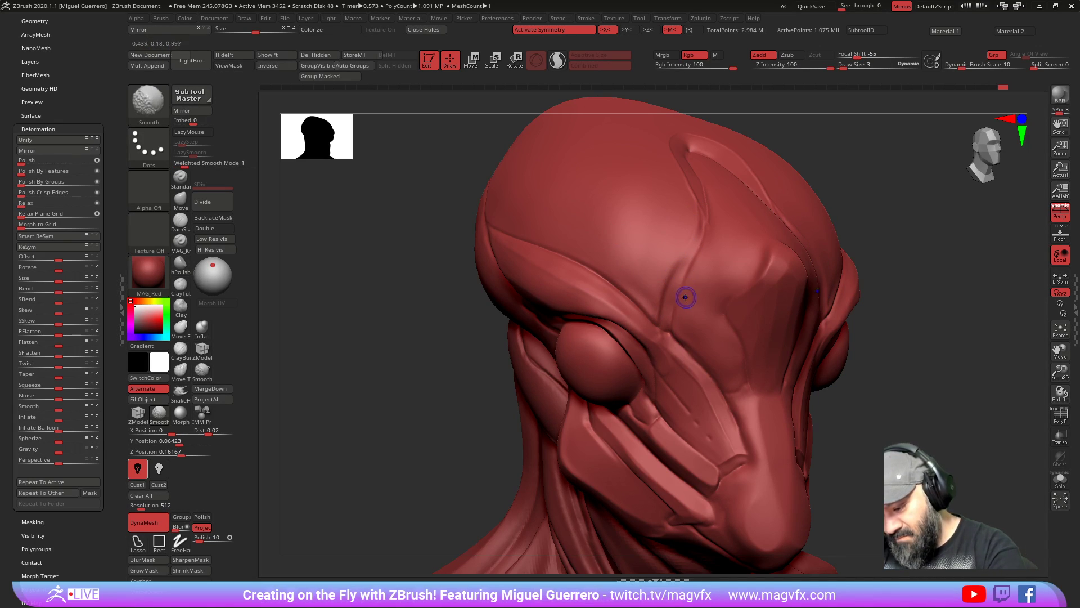
{"action": "left_click_drag", "start_coordinate": [714, 206], "coordinate": [701, 264], "text": "shift"}
{"action": "mouse_move", "coordinate": [702, 264]}
{"action": "right_mouse_down"}
{"action": "mouse_move", "coordinate": [649, 333]}
{"action": "mouse_move", "coordinate": [562, 366]}
{"action": "mouse_move", "coordinate": [390, 387]}
{"action": "mouse_move", "coordinate": [491, 411]}
{"action": "right_mouse_up"}
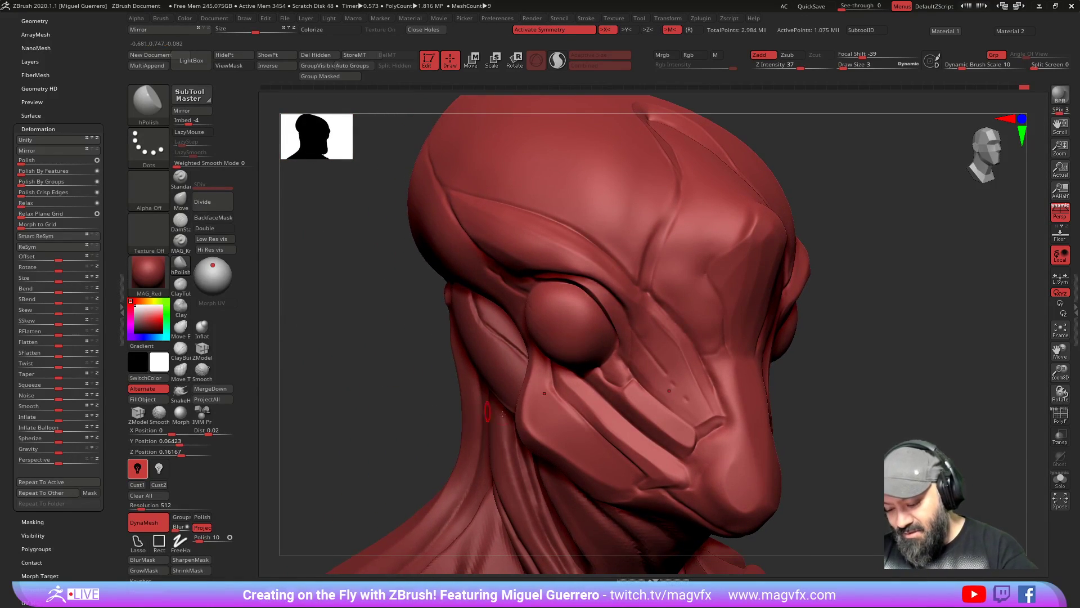
Step: Select MAG_Knife and mask the small end face of the strip beside the snout with MaskPen at draw size 2
{"action": "left_click", "coordinate": [180, 220]}
{"action": "right_click_drag", "start_coordinate": [386, 367], "coordinate": [352, 319]}
{"action": "left_click", "coordinate": [180, 198]}
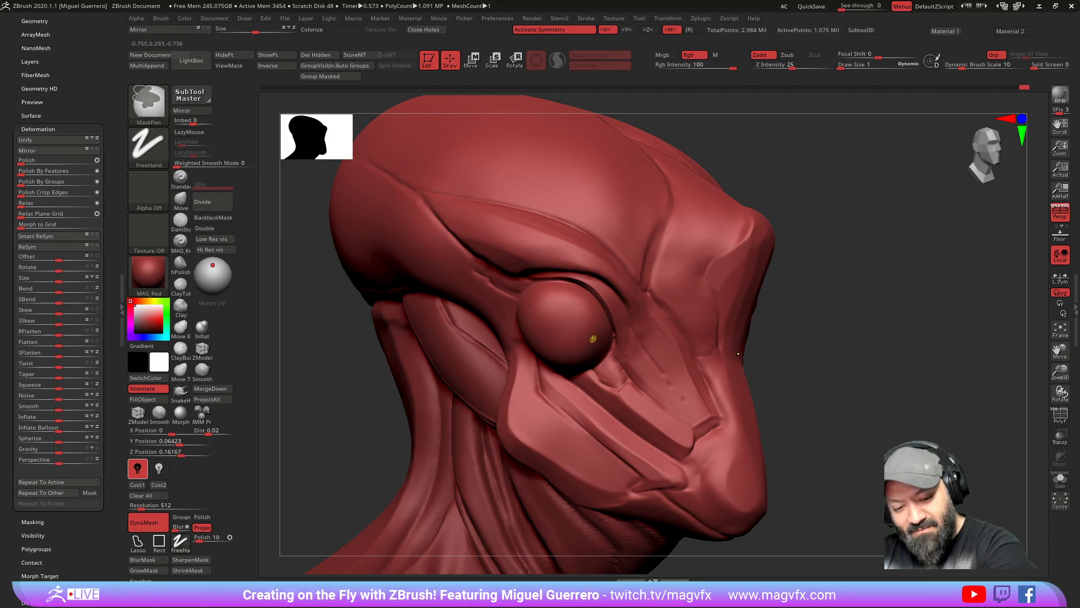
{"action": "left_click", "coordinate": [180, 241]}
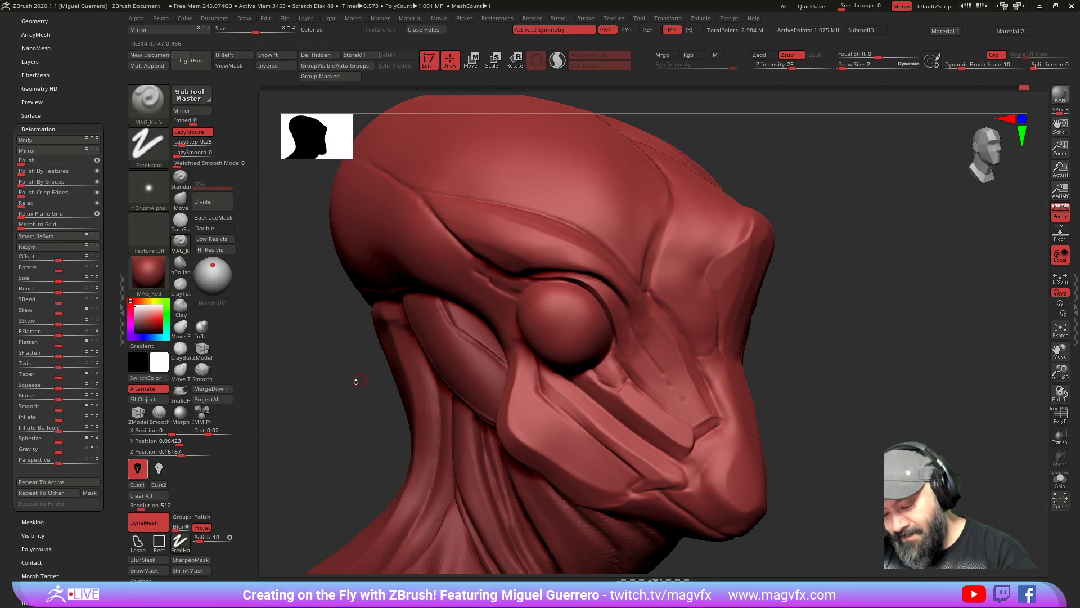
{"action": "left_click_drag", "start_coordinate": [799, 360], "coordinate": [371, 365]}
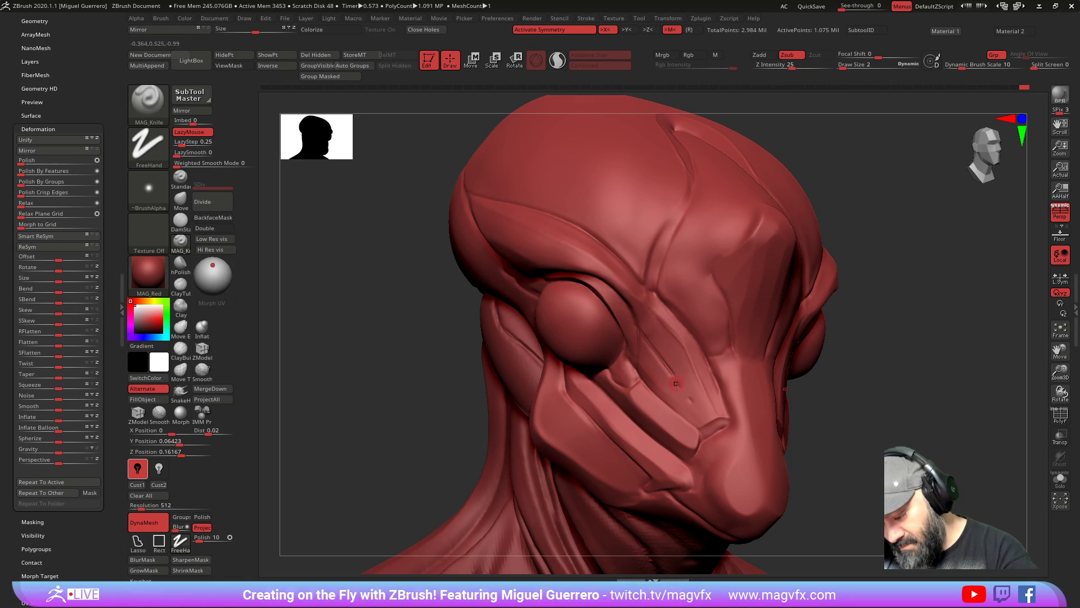
{"action": "left_click_drag", "start_coordinate": [681, 386], "coordinate": [690, 401]}
{"action": "left_click_drag", "start_coordinate": [636, 369], "coordinate": [693, 429]}
{"action": "mouse_move", "coordinate": [654, 393]}
{"action": "left_mouse_down"}
{"action": "mouse_move", "coordinate": [700, 434]}
{"action": "mouse_move", "coordinate": [724, 418]}
{"action": "left_mouse_up"}
Step: Invert the mask so that the small end face beside the snout is left unmasked
{"action": "key", "text": "ctrl"}
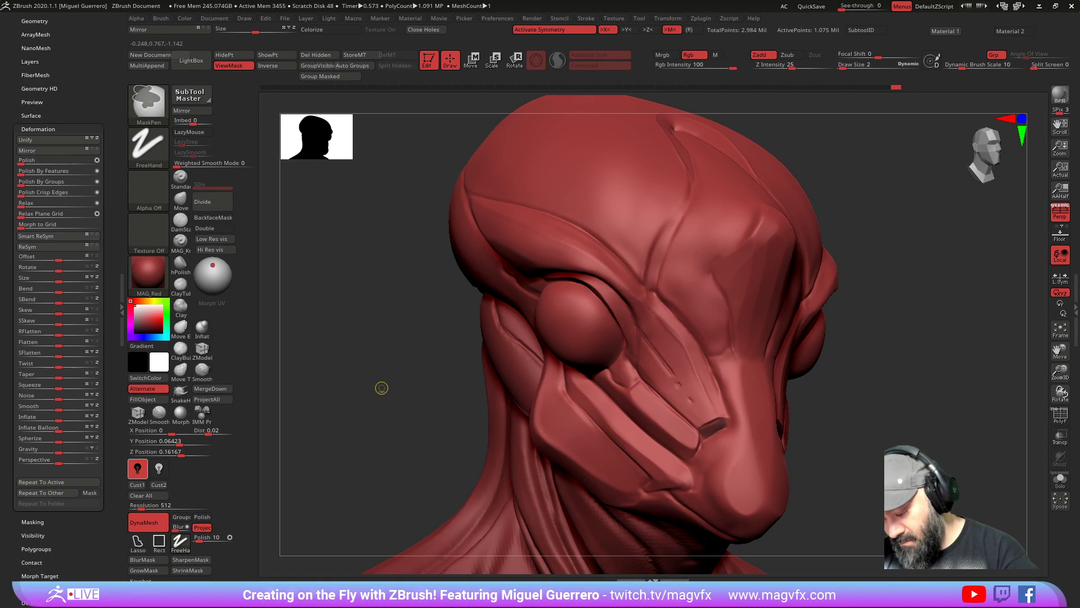
{"action": "left_click", "coordinate": [381, 388], "text": "ctrl"}
{"action": "right_click_drag", "start_coordinate": [362, 394], "coordinate": [393, 422]}
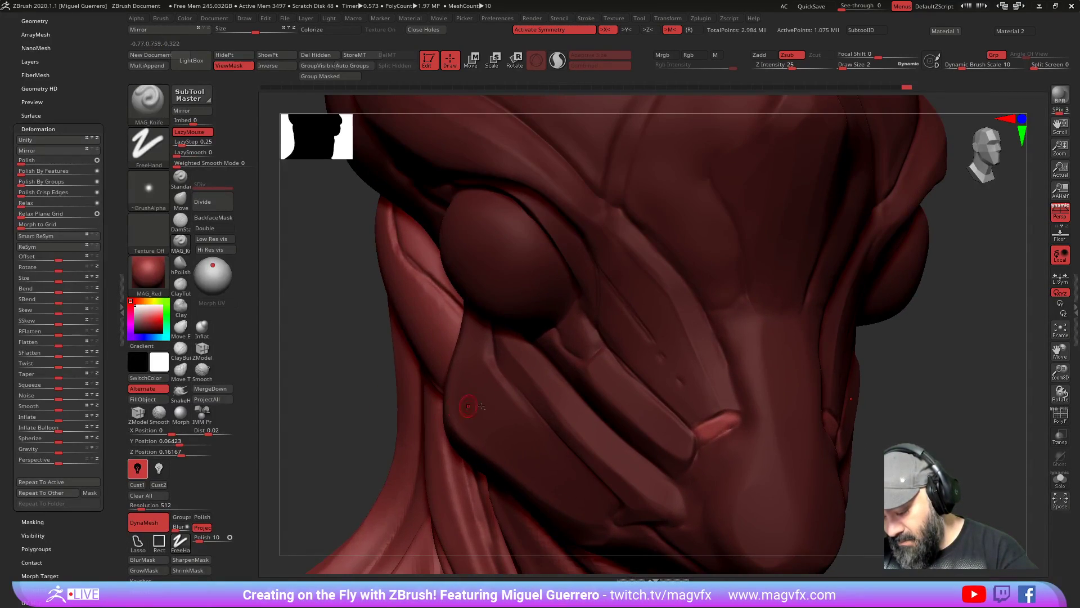
{"action": "key", "text": "ctrl"}
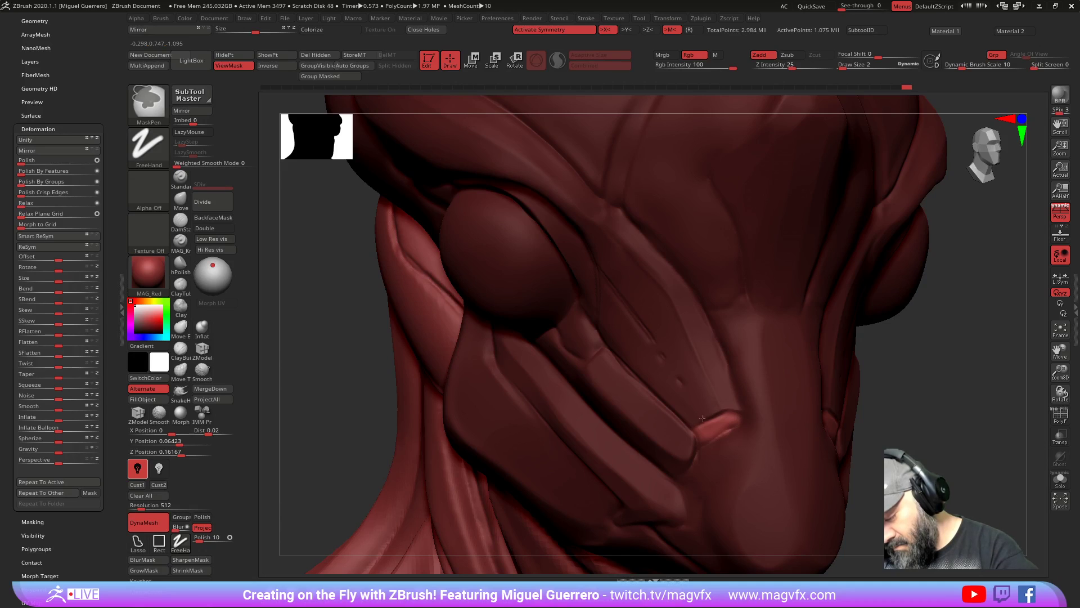
Step: Flatten the unmasked patch beside the snout with the hPolish brush at draw size 7
{"action": "left_click", "coordinate": [181, 200]}
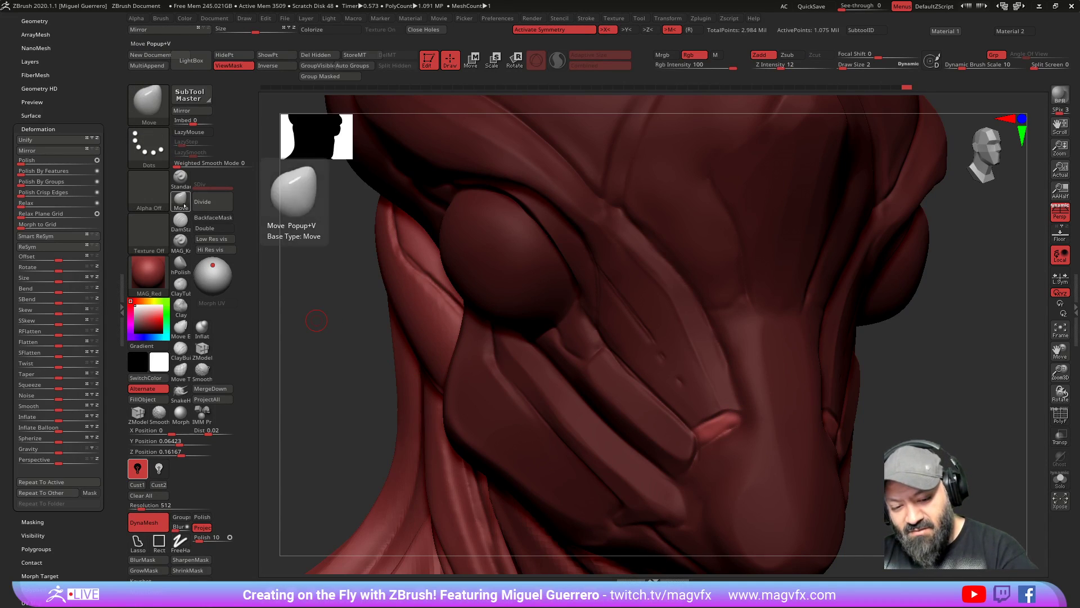
{"action": "key", "text": "bracketright"}
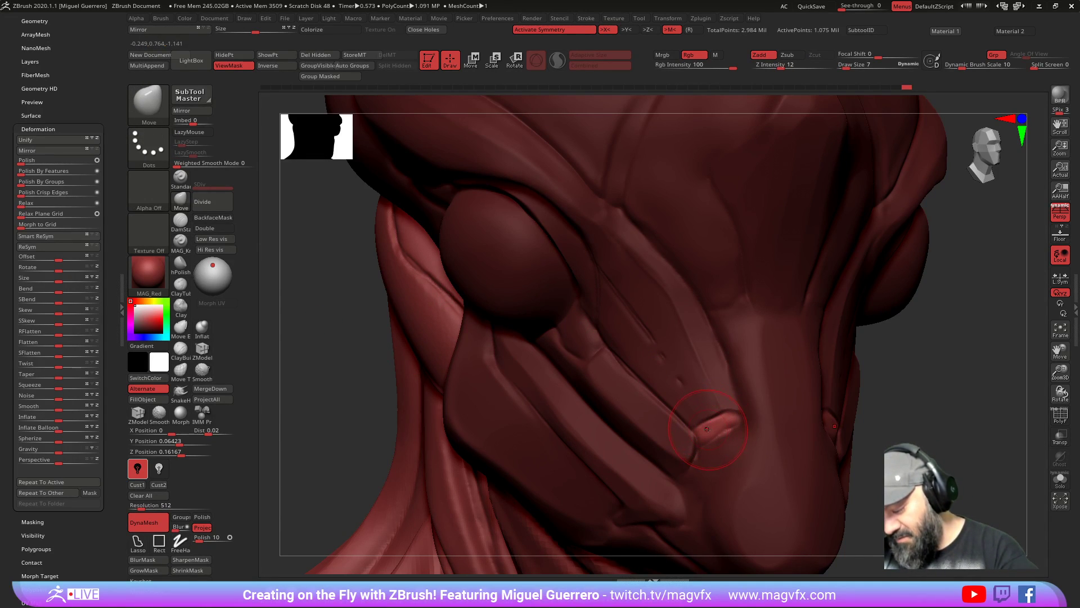
{"action": "left_click", "coordinate": [181, 263]}
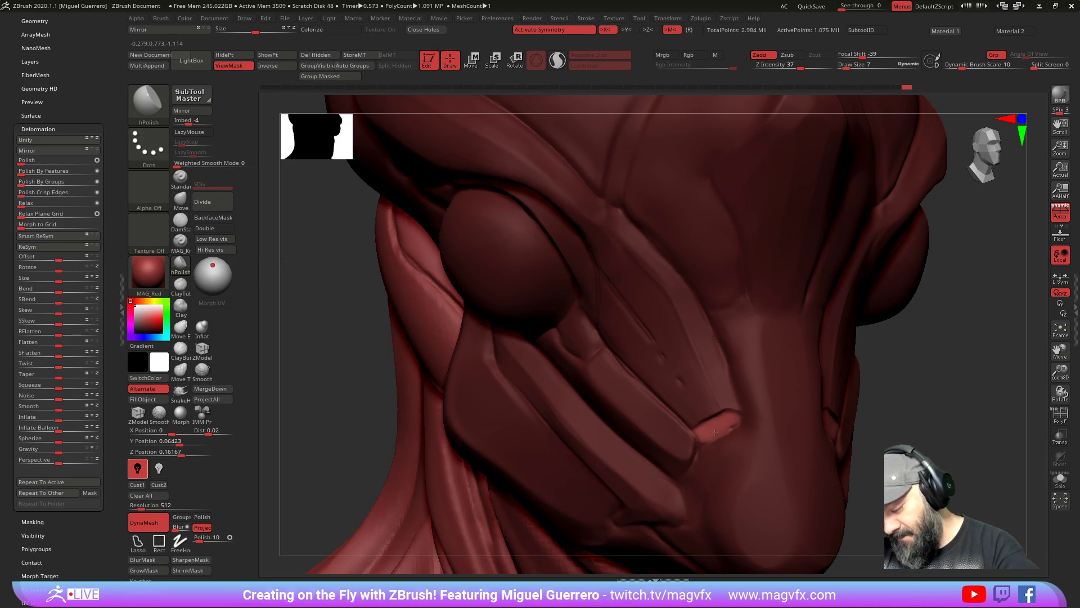
{"action": "left_click_drag", "start_coordinate": [726, 425], "coordinate": [677, 443]}
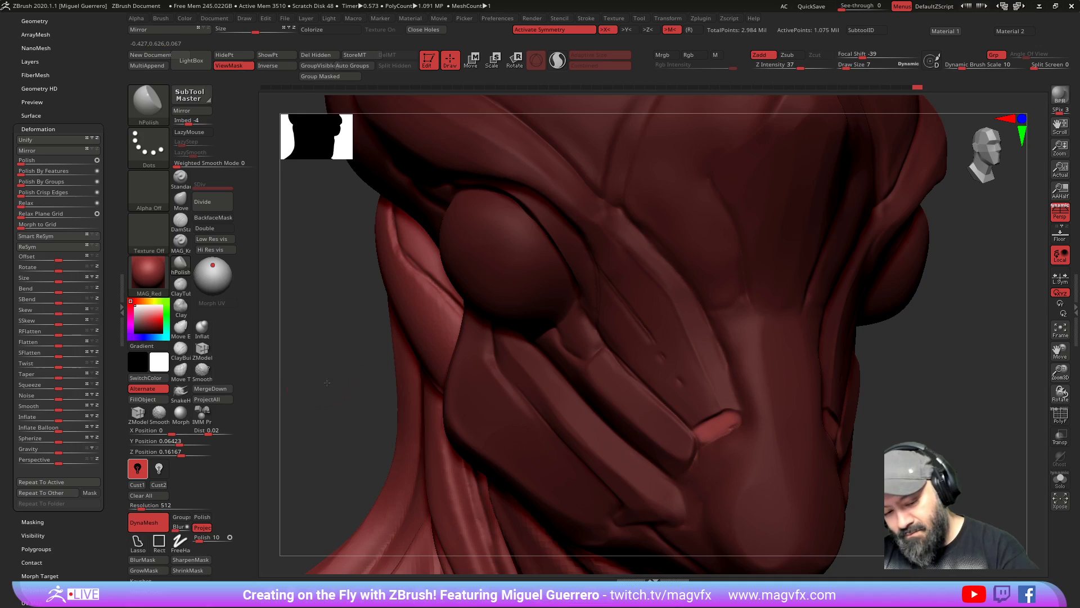
{"action": "left_click_drag", "start_coordinate": [325, 382], "coordinate": [282, 384]}
{"action": "left_click", "coordinate": [181, 219]}
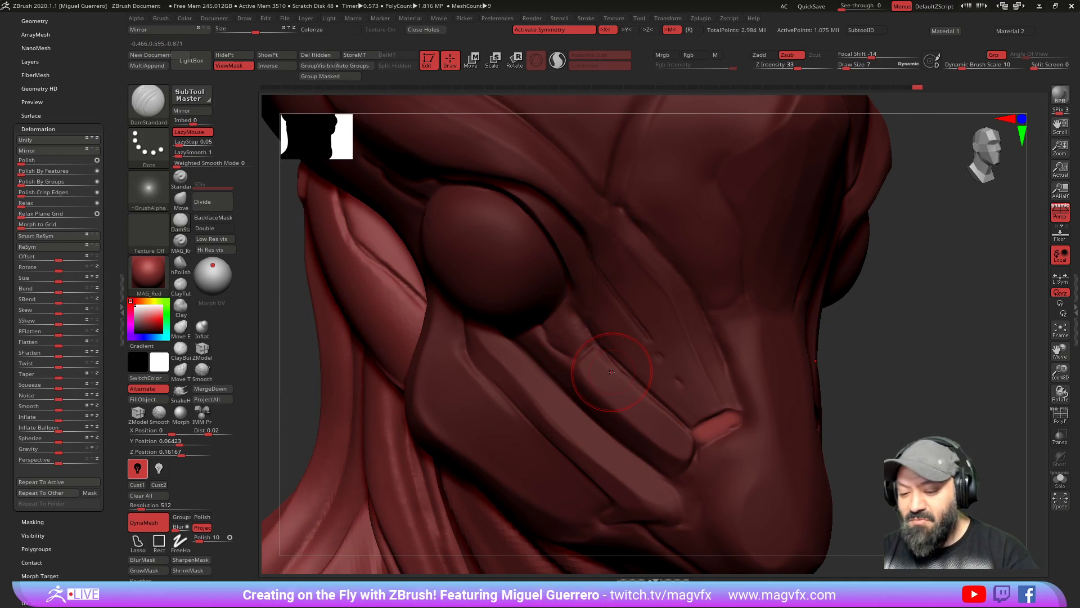
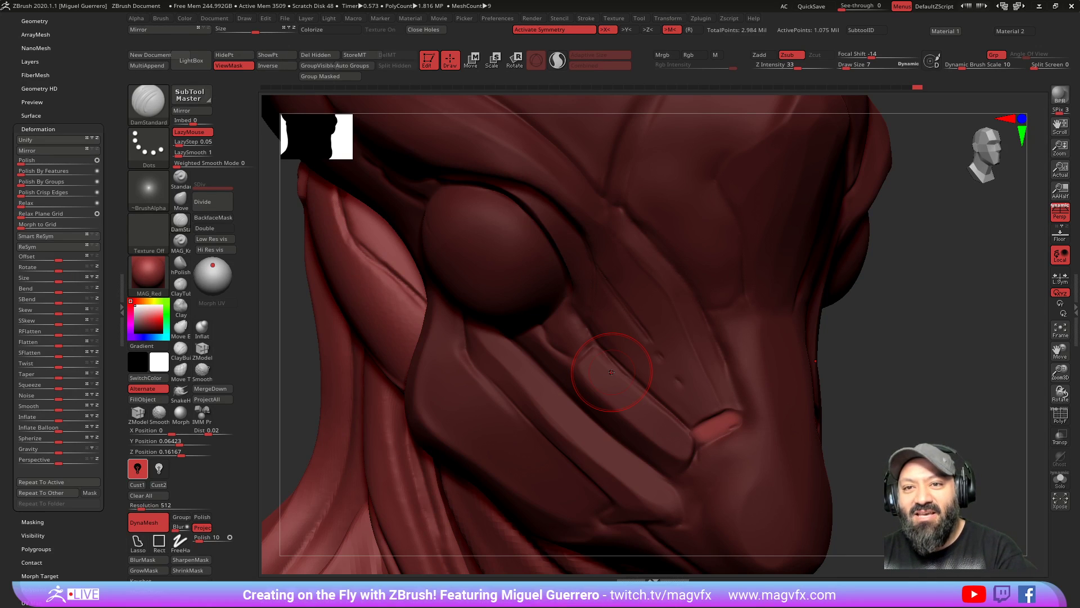
Step: Display the second botHead03 subtool in place of the first and inspect the alternate head version
{"action": "left_click_drag", "start_coordinate": [892, 430], "coordinate": [887, 417]}
{"action": "right_click_drag", "start_coordinate": [596, 361], "coordinate": [610, 329], "text": "ctrl"}
{"action": "right_click_drag", "start_coordinate": [535, 340], "coordinate": [480, 316], "text": "ctrl"}
{"action": "mouse_move", "coordinate": [423, 337]}
{"action": "right_mouse_down"}
{"action": "mouse_move", "coordinate": [394, 337]}
{"action": "mouse_move", "coordinate": [432, 338]}
{"action": "right_mouse_up"}
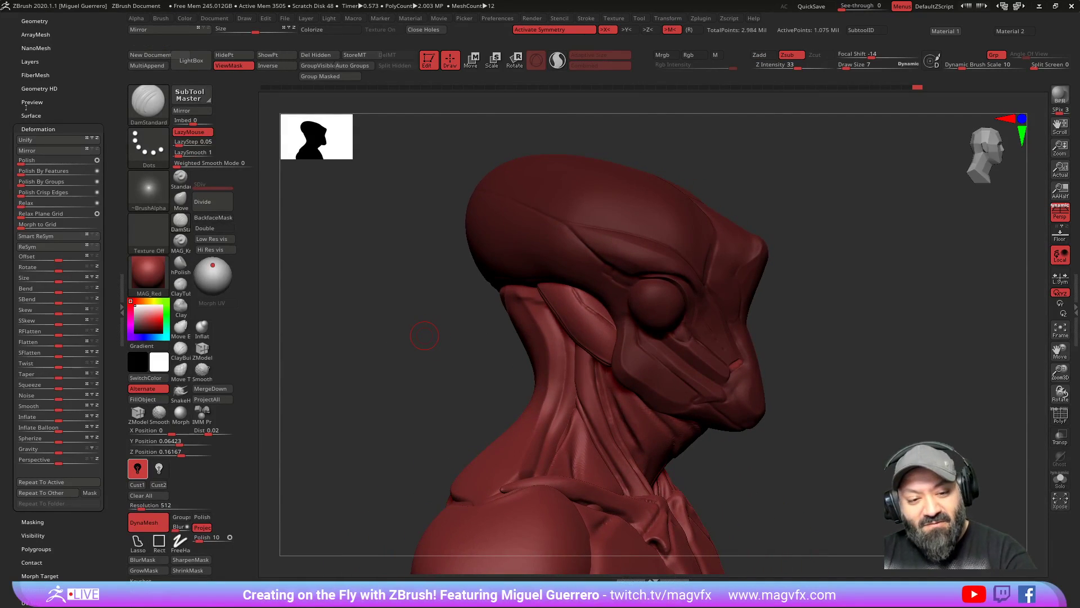
{"action": "left_click_drag", "start_coordinate": [53, 110], "coordinate": [18, 269]}
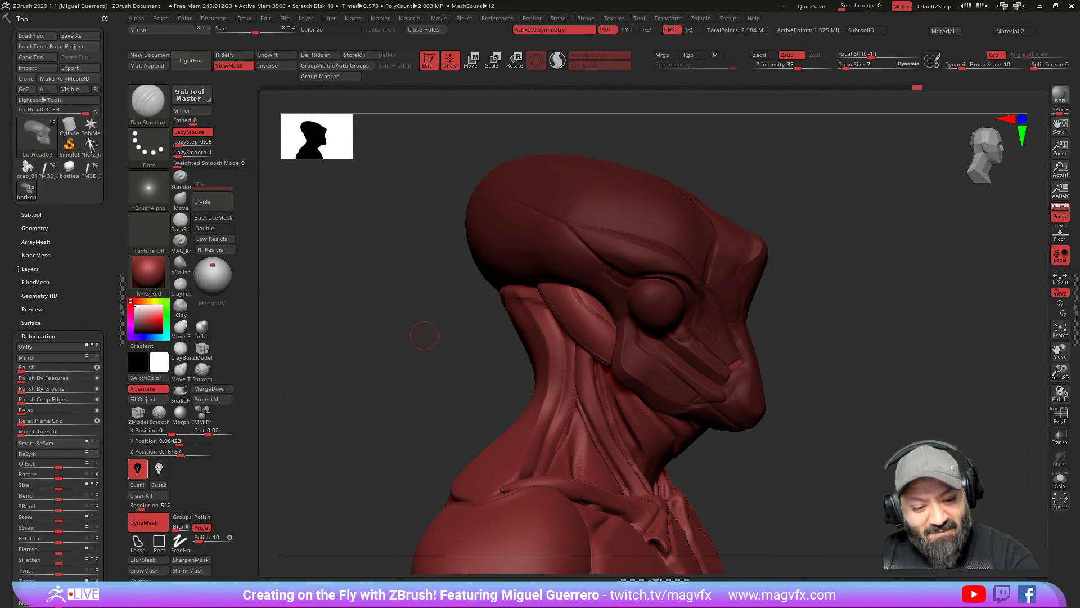
{"action": "left_click", "coordinate": [23, 216]}
{"action": "left_click", "coordinate": [50, 247]}
{"action": "left_click", "coordinate": [56, 262]}
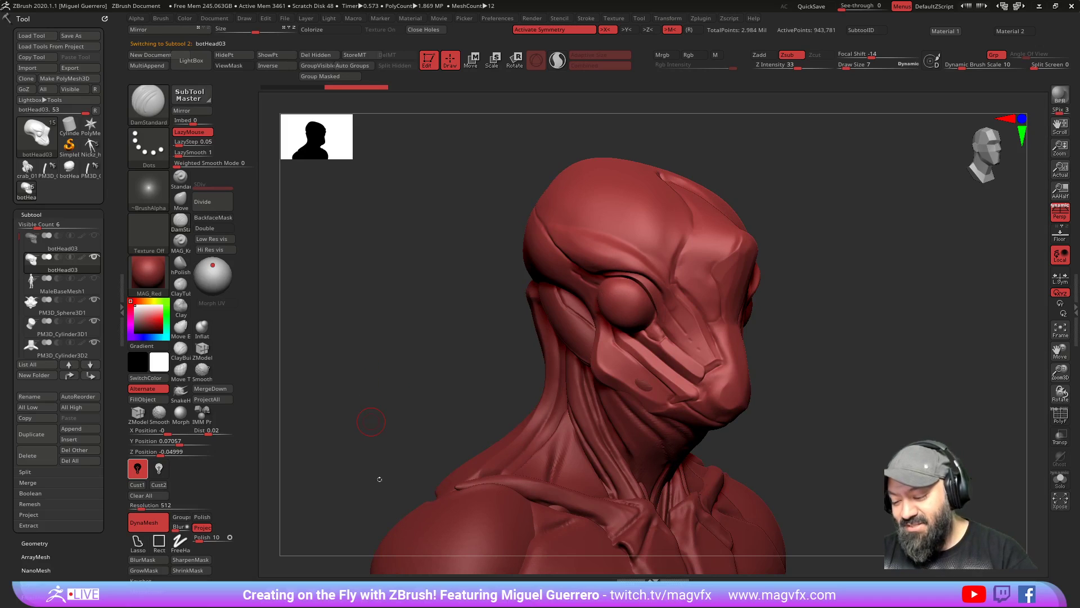
{"action": "left_click_drag", "start_coordinate": [366, 434], "coordinate": [384, 410]}
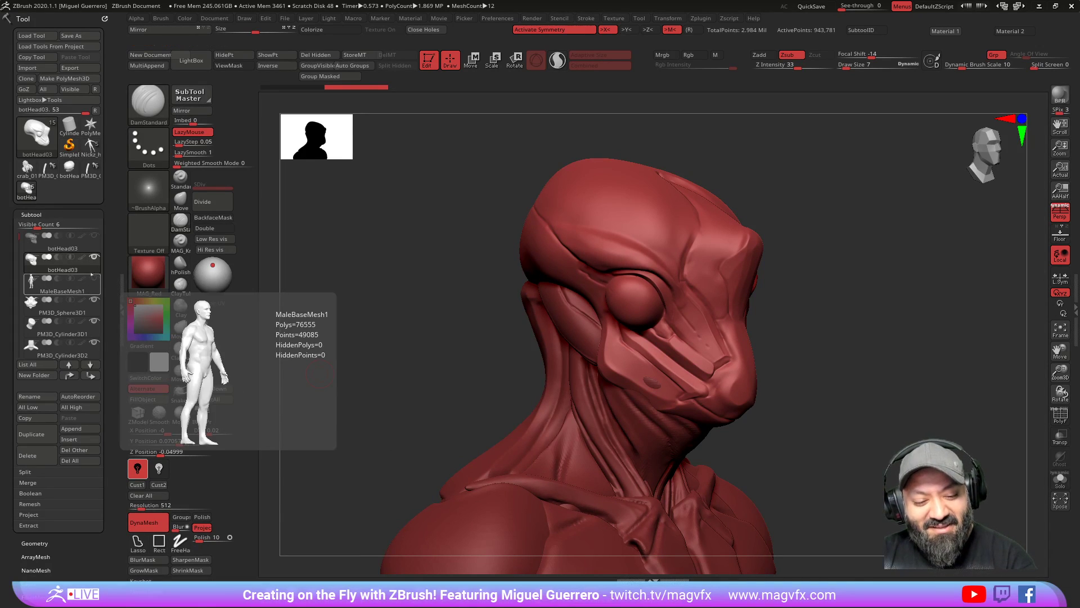
Step: Show and select the first botHead03 subtool again, and hide the second one
{"action": "left_click", "coordinate": [94, 236]}
{"action": "left_click", "coordinate": [88, 246]}
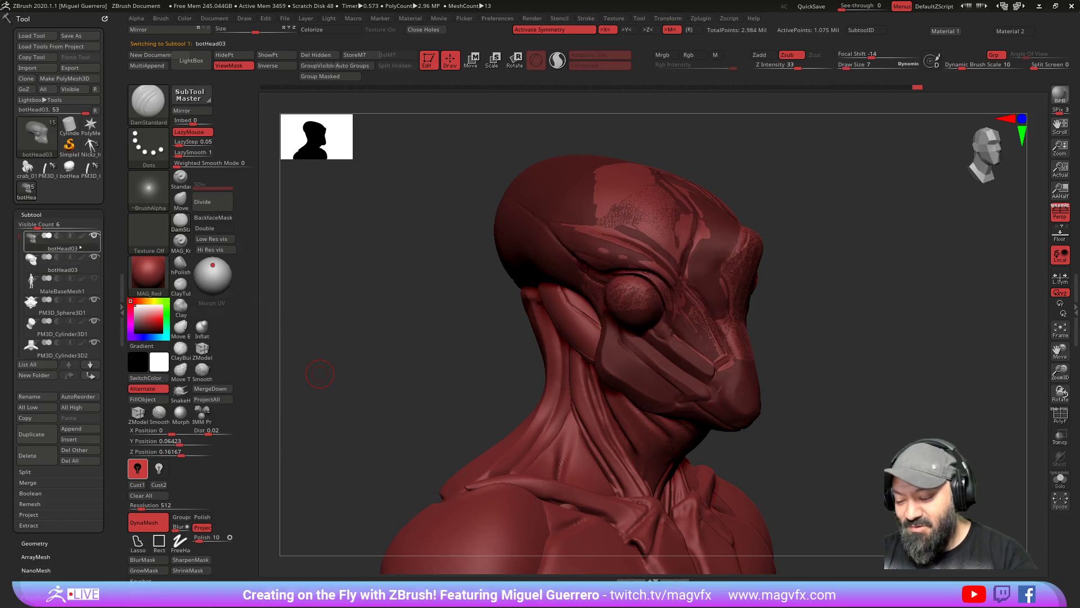
{"action": "left_click", "coordinate": [93, 256]}
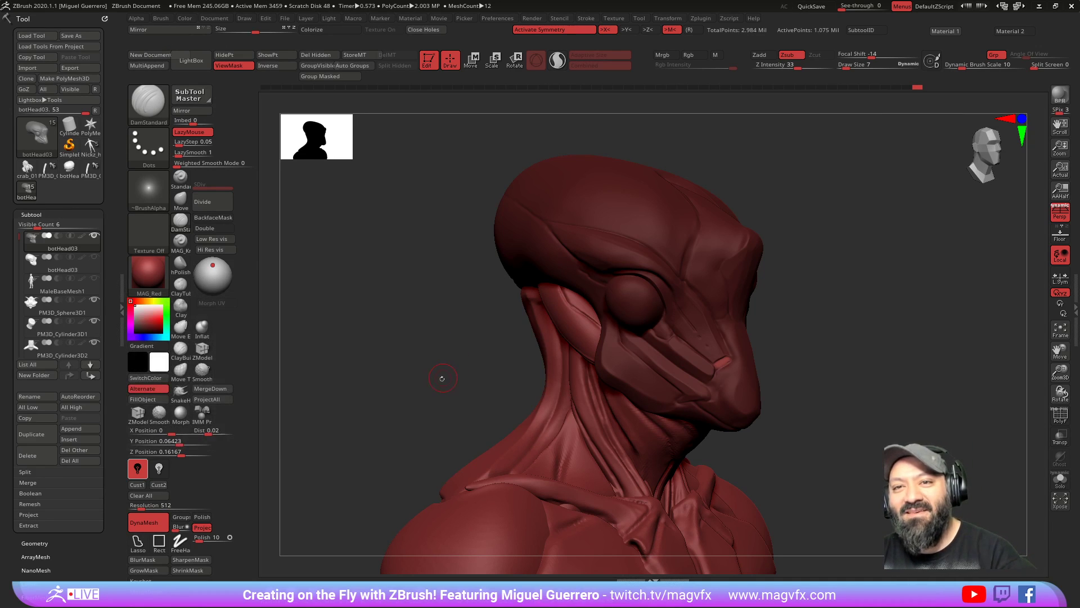
Step: Reshape the unmasked notch beside the snout using the Move brush at draw size 10
{"action": "mouse_move", "coordinate": [441, 376]}
{"action": "left_mouse_down"}
{"action": "mouse_move", "coordinate": [423, 342]}
{"action": "mouse_move", "coordinate": [458, 354]}
{"action": "left_mouse_up"}
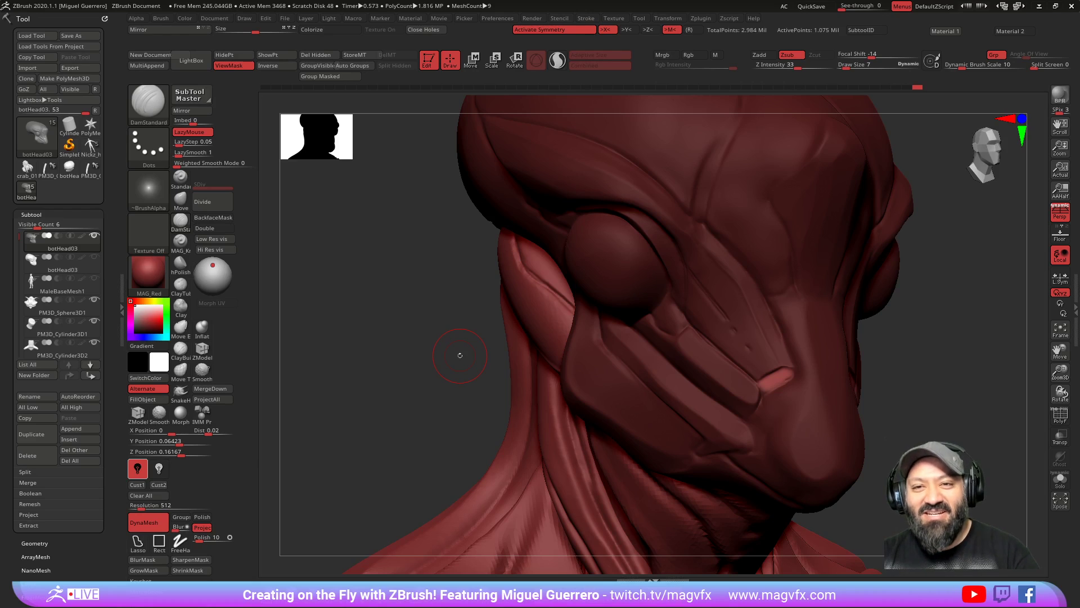
{"action": "left_click", "coordinate": [180, 199]}
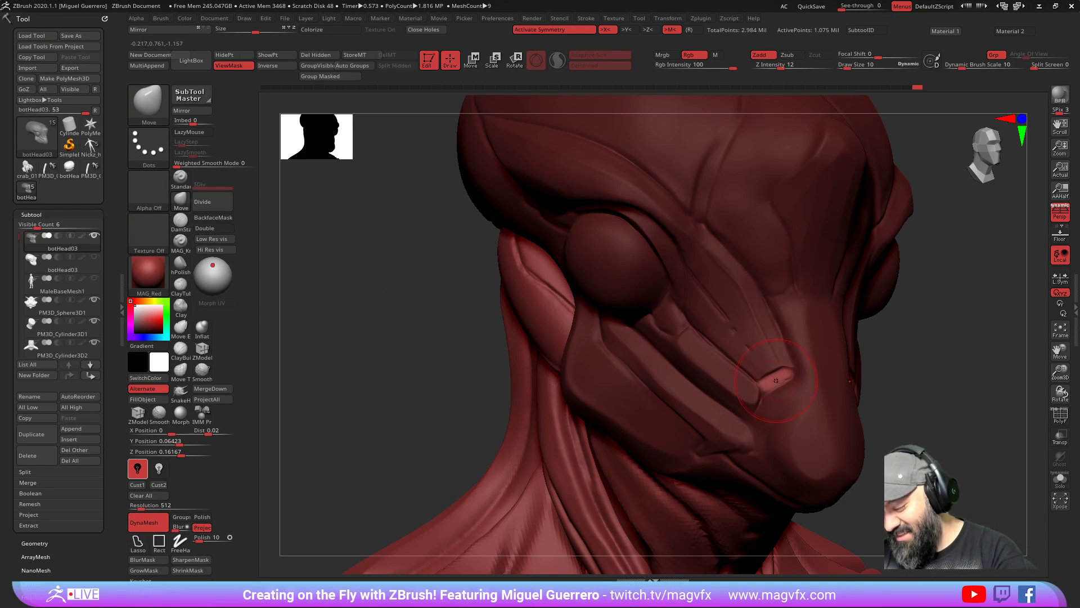
{"action": "left_click_drag", "start_coordinate": [760, 387], "coordinate": [774, 376]}
{"action": "right_click_drag", "start_coordinate": [696, 376], "coordinate": [808, 354]}
{"action": "mouse_move", "coordinate": [771, 377]}
{"action": "left_mouse_down"}
{"action": "mouse_move", "coordinate": [759, 350]}
{"action": "mouse_move", "coordinate": [743, 346]}
{"action": "left_mouse_up"}
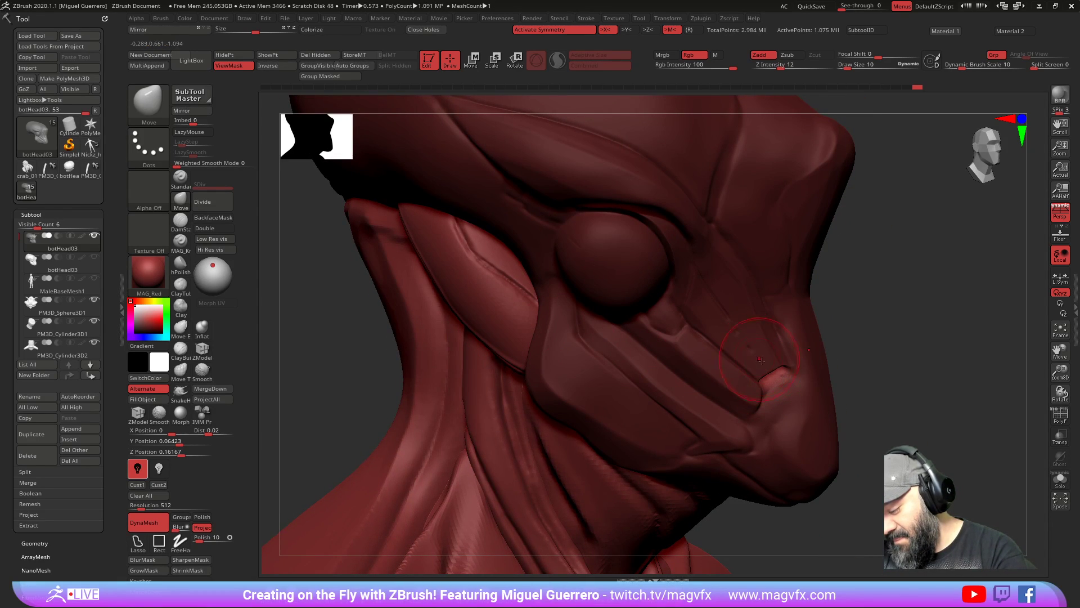
{"action": "mouse_move", "coordinate": [776, 360]}
{"action": "right_mouse_down"}
{"action": "mouse_move", "coordinate": [506, 309]}
{"action": "mouse_move", "coordinate": [521, 311]}
{"action": "right_mouse_up"}
{"action": "left_click_drag", "start_coordinate": [781, 376], "coordinate": [761, 363]}
{"action": "right_click_drag", "start_coordinate": [268, 297], "coordinate": [291, 293]}
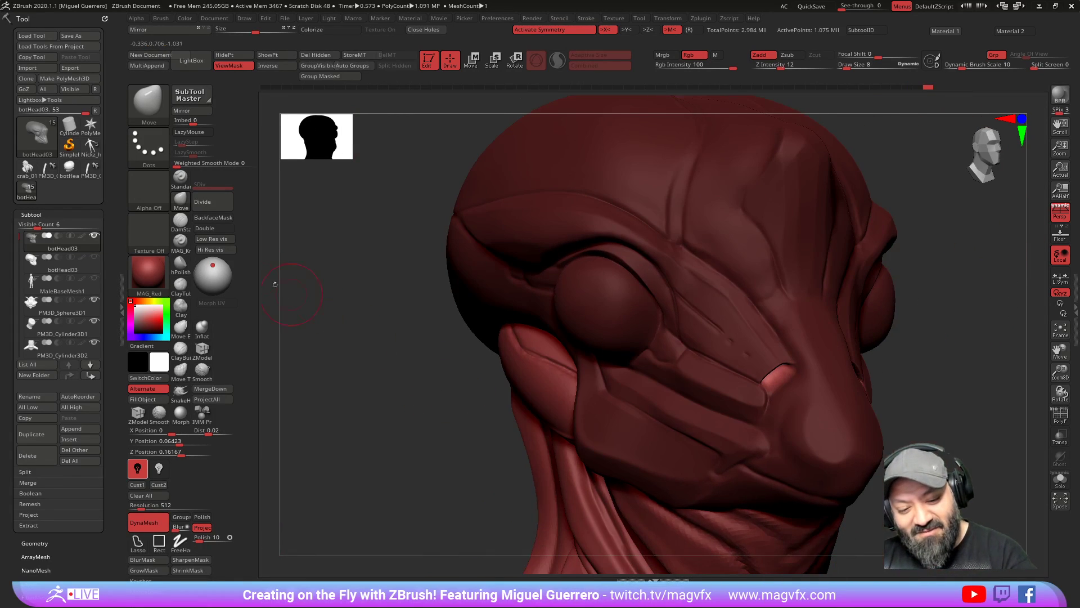
Step: Clear the mask from the head and update its DynaMesh
{"action": "key", "text": "b"}
{"action": "key", "text": "d"}
{"action": "key", "text": "s"}
{"action": "mouse_move", "coordinate": [364, 340]}
{"action": "right_mouse_down", "text": "ctrl"}
{"action": "mouse_move", "coordinate": [345, 380]}
{"action": "mouse_move", "coordinate": [394, 377]}
{"action": "right_mouse_up", "text": "ctrl"}
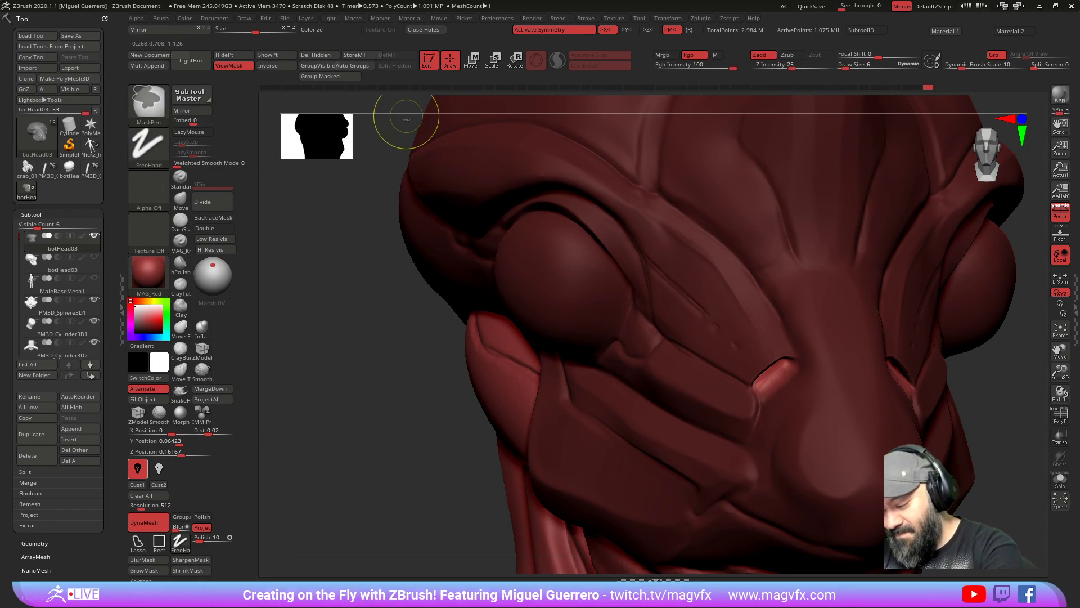
{"action": "mouse_move", "coordinate": [405, 415]}
{"action": "left_mouse_down", "text": "ctrl"}
{"action": "mouse_move", "coordinate": [428, 419]}
{"action": "mouse_move", "coordinate": [359, 438]}
{"action": "left_mouse_up", "text": "ctrl"}
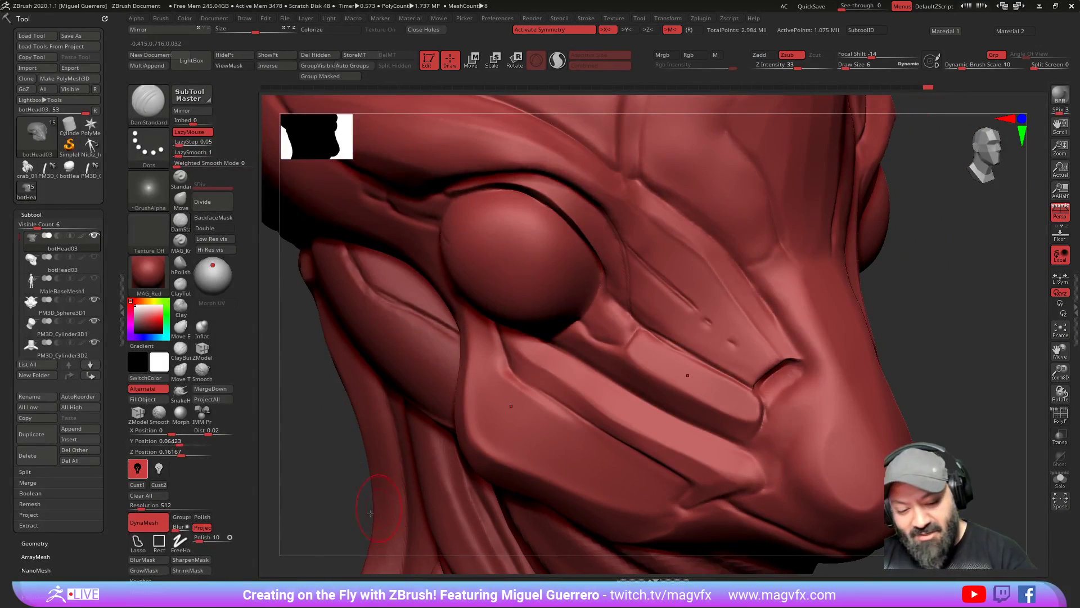
{"action": "key", "text": "ctrl"}
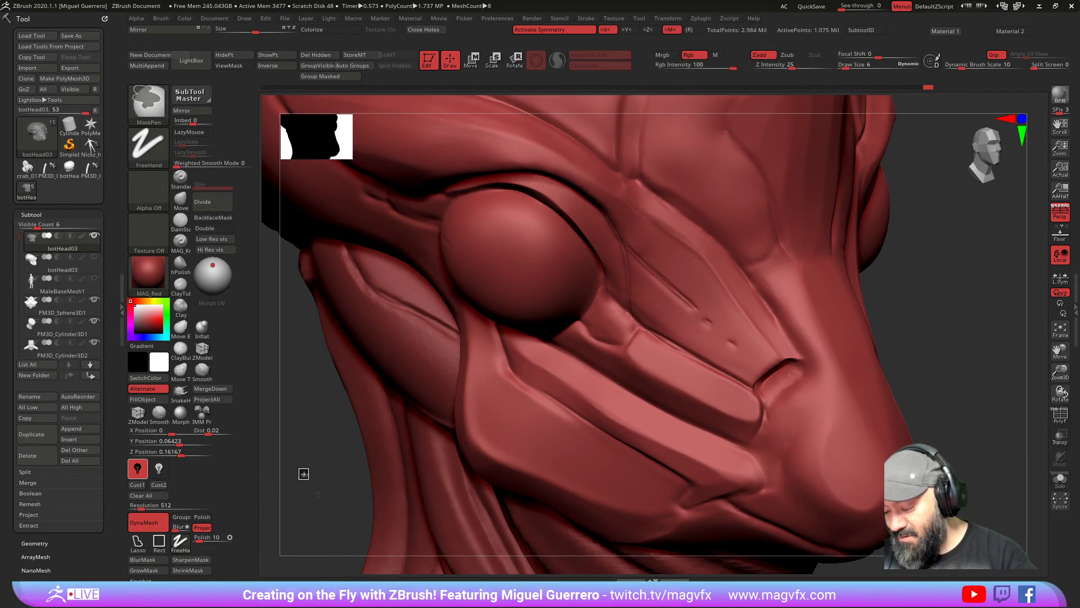
{"action": "left_click_drag", "start_coordinate": [301, 470], "coordinate": [324, 505], "text": "ctrl"}
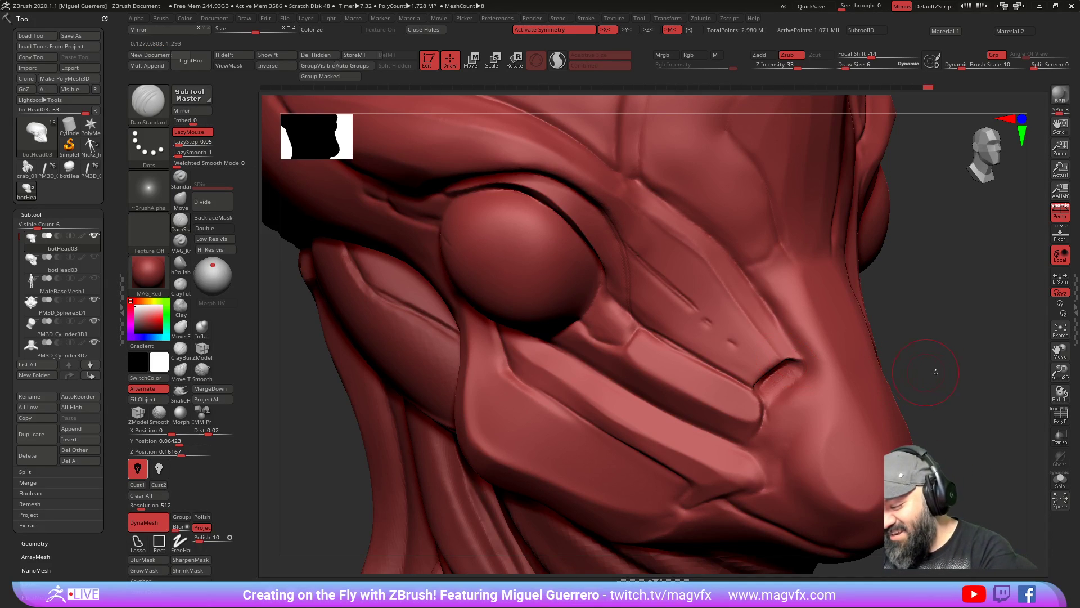
Step: Sharpen the notch edges beside the snout with DamStandard at draw size 5, and smooth the surface below it at draw size 3
{"action": "left_click_drag", "start_coordinate": [931, 372], "coordinate": [799, 378]}
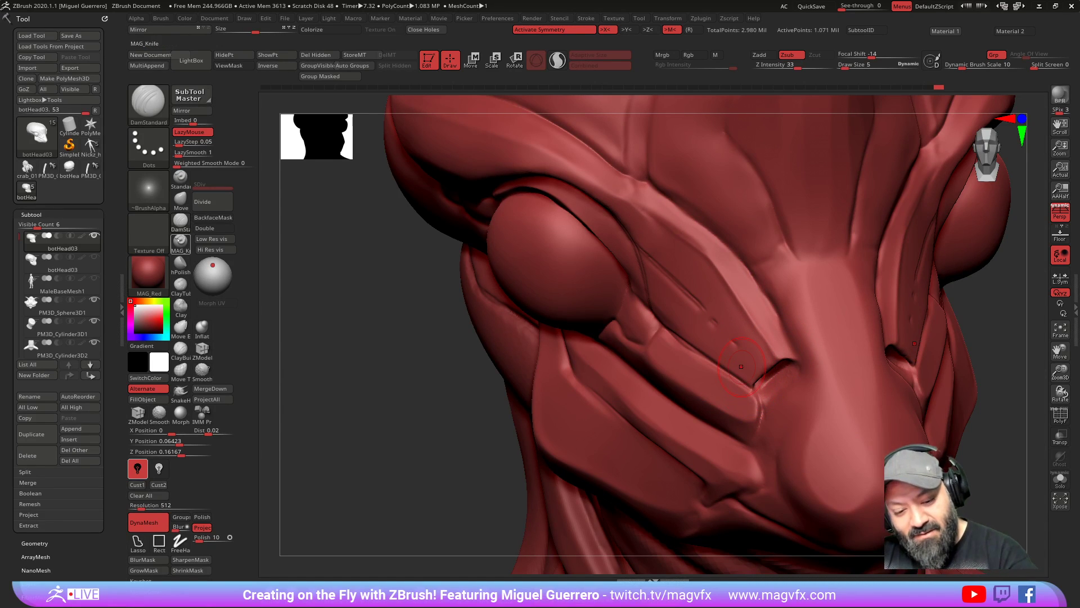
{"action": "key", "text": "b"}
{"action": "key", "text": "b"}
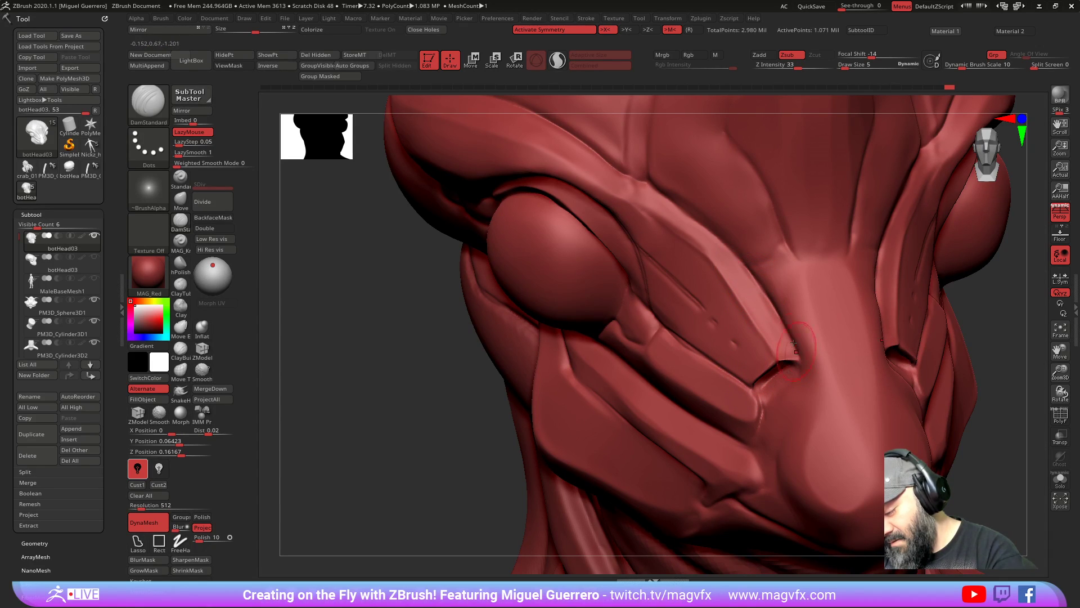
{"action": "left_click_drag", "start_coordinate": [413, 423], "coordinate": [436, 406]}
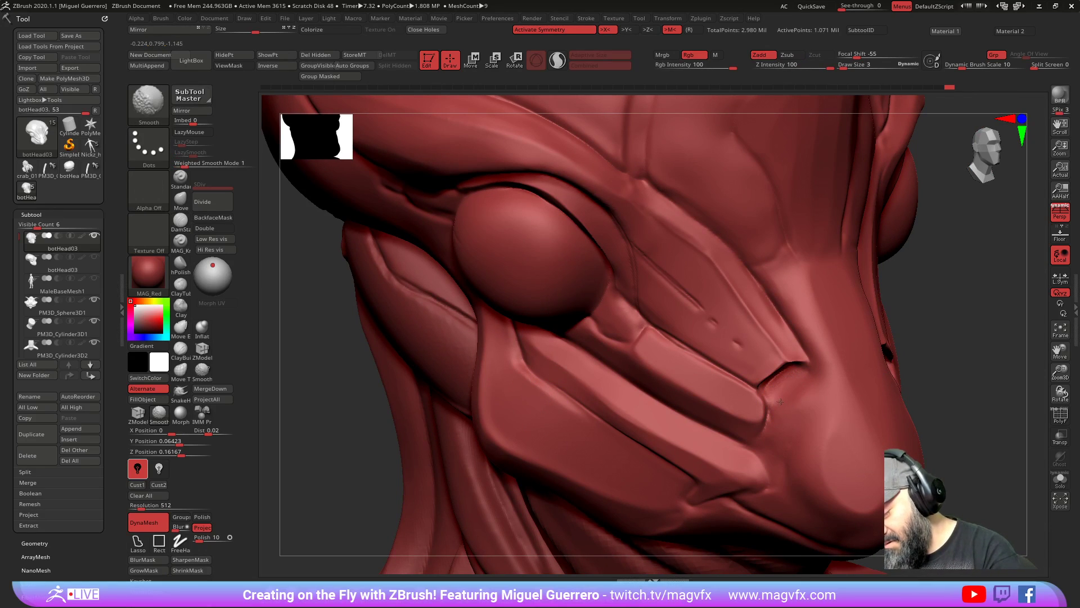
{"action": "left_click_drag", "start_coordinate": [777, 393], "coordinate": [782, 397]}
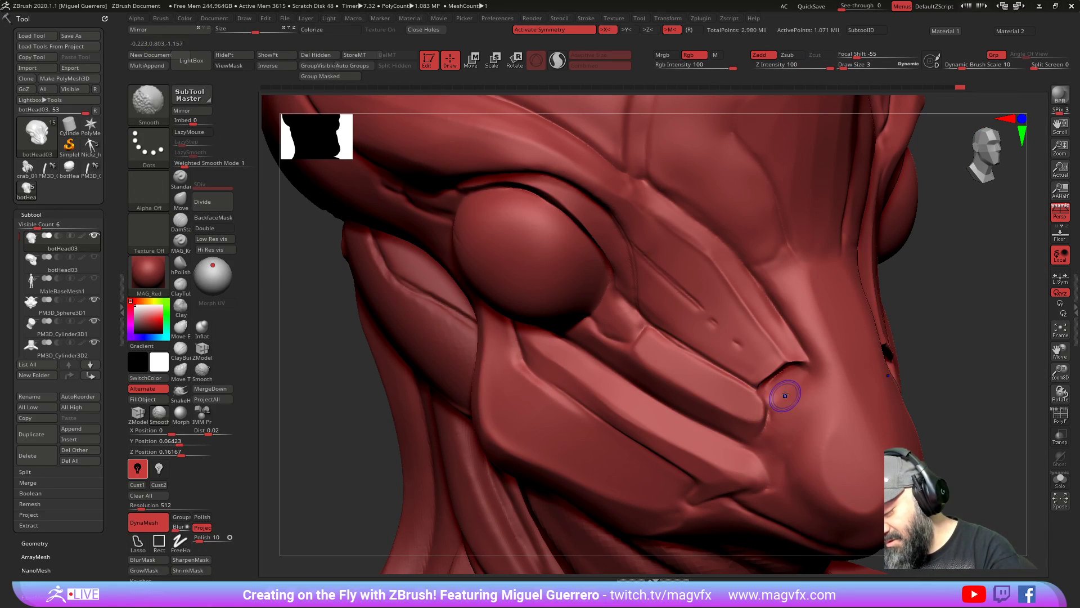
{"action": "right_click_drag", "start_coordinate": [782, 398], "coordinate": [666, 335]}
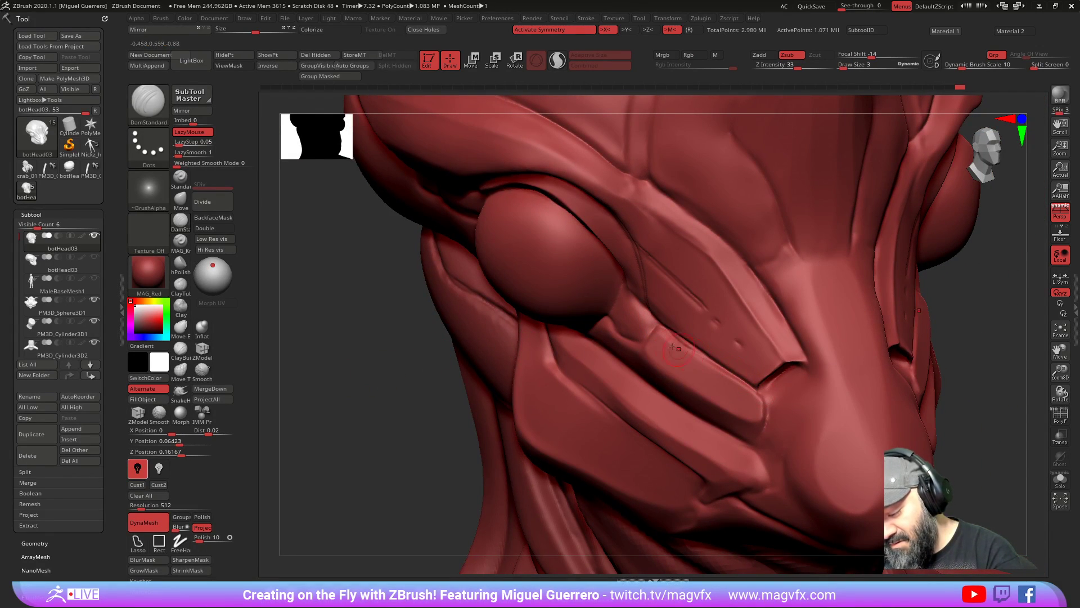
{"action": "right_click_drag", "start_coordinate": [694, 350], "coordinate": [660, 313]}
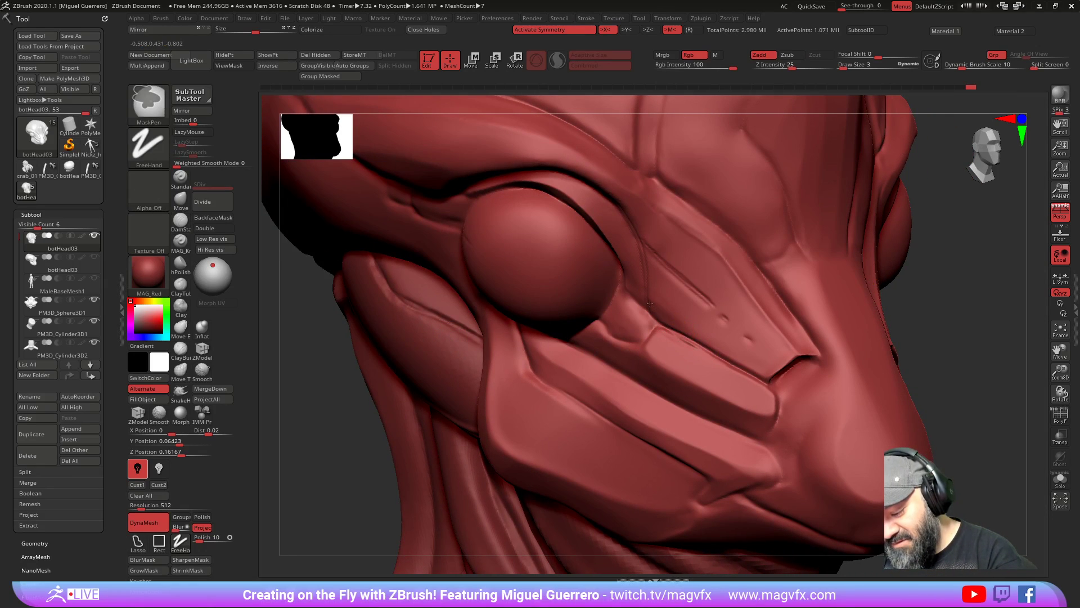
Step: Mask the narrow plate between the eye and the snout notch, and invert the mask so only that plate is editable
{"action": "mouse_move", "coordinate": [660, 313]}
{"action": "left_mouse_down", "text": "ctrl"}
{"action": "mouse_move", "coordinate": [768, 374]}
{"action": "mouse_move", "coordinate": [647, 288]}
{"action": "mouse_move", "coordinate": [685, 323]}
{"action": "mouse_move", "coordinate": [777, 366]}
{"action": "mouse_move", "coordinate": [652, 279]}
{"action": "mouse_move", "coordinate": [664, 264]}
{"action": "left_mouse_up", "text": "ctrl"}
{"action": "left_click", "coordinate": [949, 395], "text": "ctrl"}
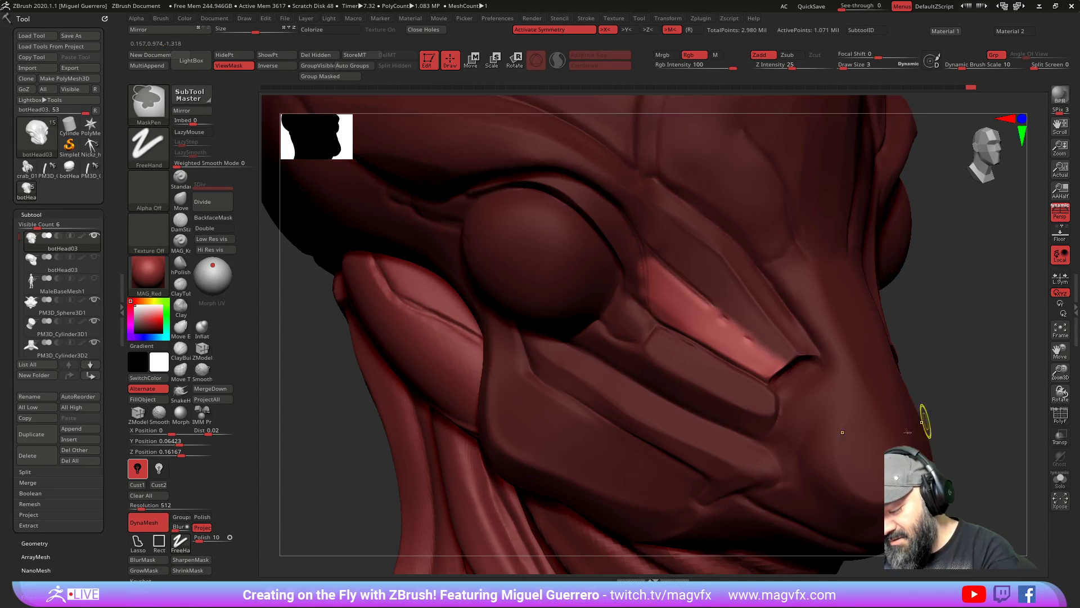
{"action": "left_click_drag", "start_coordinate": [964, 398], "coordinate": [960, 405]}
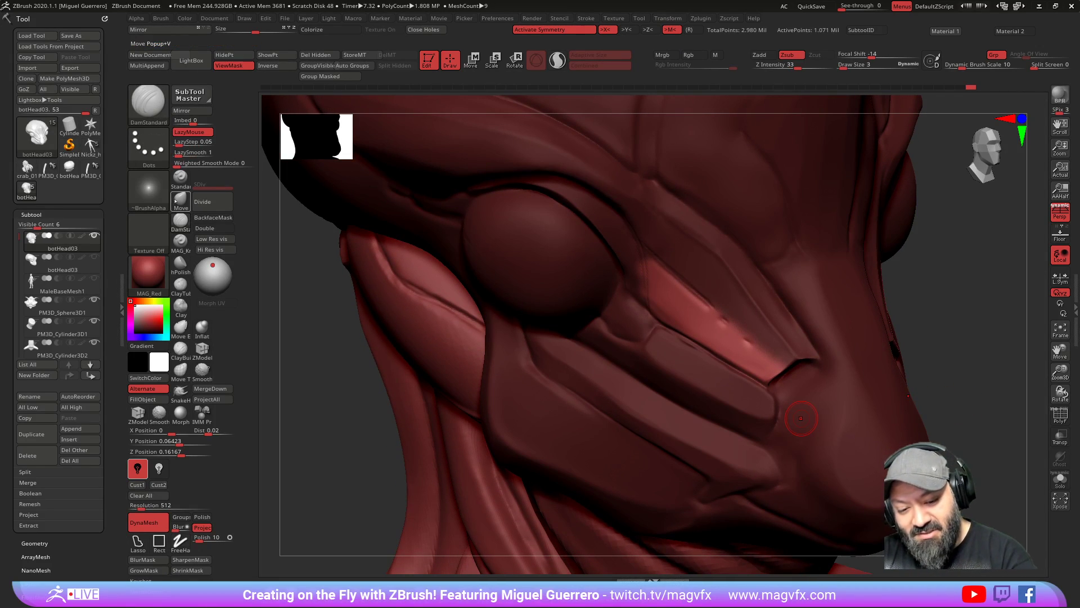
Step: Adjust the unmasked plate's lower edge with the Move brush, reducing the draw size from 14 to 10
{"action": "key", "text": "b"}
{"action": "key", "text": "m"}
{"action": "key", "text": "v"}
{"action": "left_click_drag", "start_coordinate": [666, 326], "coordinate": [667, 324]}
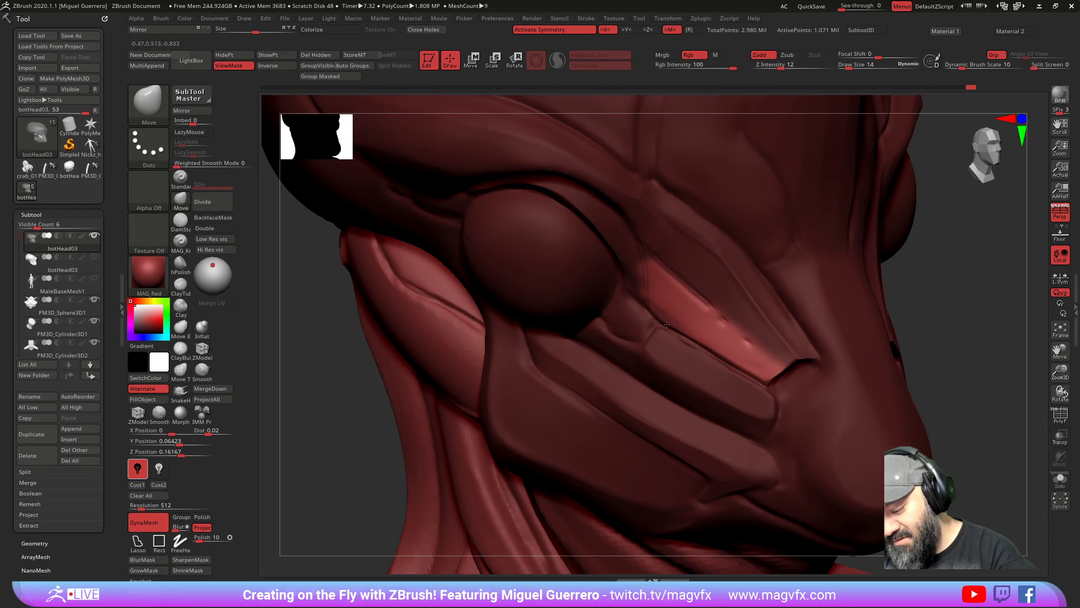
{"action": "key", "text": "bracketleft"}
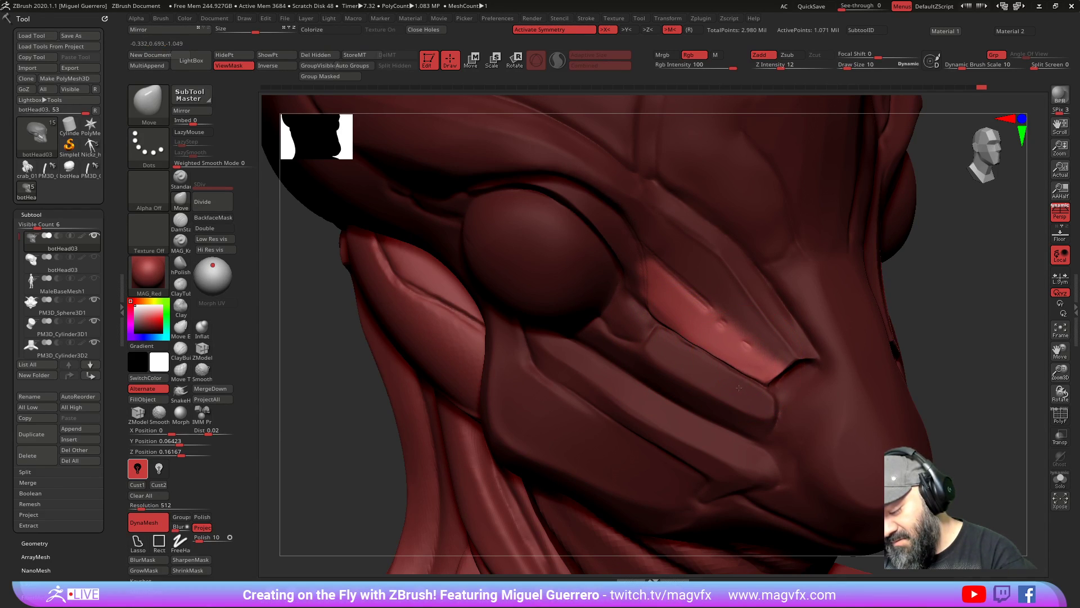
Step: Invert the mask and move the upper edge of the cheek bar against the masked plate at draw size 8
{"action": "mouse_move", "coordinate": [762, 387]}
{"action": "right_mouse_down"}
{"action": "mouse_move", "coordinate": [721, 349]}
{"action": "mouse_move", "coordinate": [376, 381]}
{"action": "mouse_move", "coordinate": [568, 316]}
{"action": "right_mouse_up"}
{"action": "key", "text": "bracketleft"}
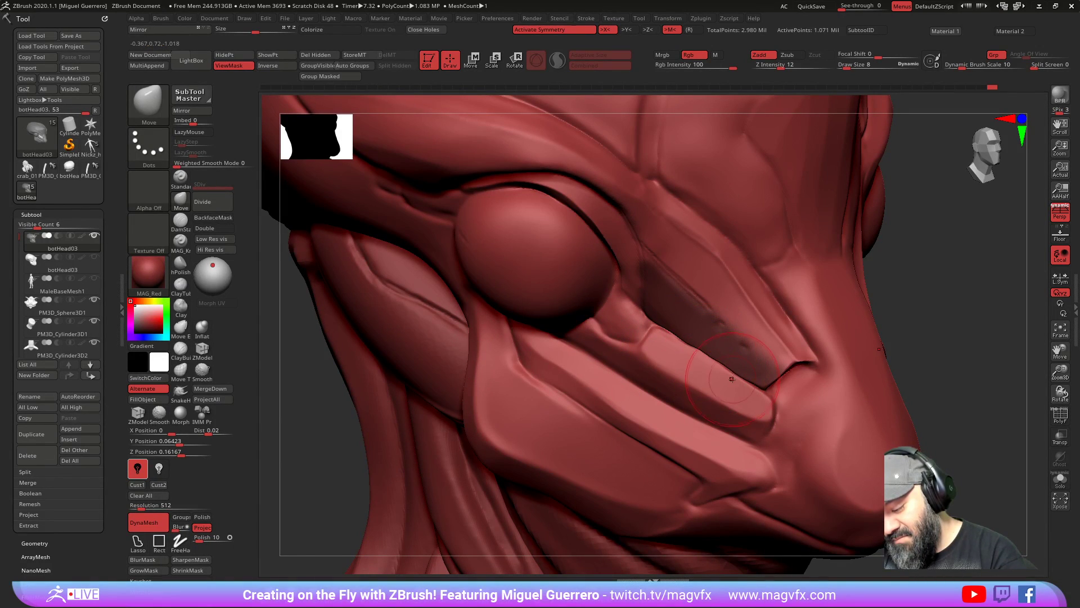
{"action": "mouse_move", "coordinate": [735, 380]}
{"action": "left_mouse_down"}
{"action": "mouse_move", "coordinate": [647, 335]}
{"action": "mouse_move", "coordinate": [653, 328]}
{"action": "mouse_move", "coordinate": [685, 347]}
{"action": "left_mouse_up"}
Step: With the mask cleared, refine the seam above the cheek bar using the Move brush at draw size 3, and update the DynaMesh
{"action": "mouse_move", "coordinate": [287, 427]}
{"action": "left_mouse_down"}
{"action": "mouse_move", "coordinate": [333, 415]}
{"action": "mouse_move", "coordinate": [353, 429]}
{"action": "mouse_move", "coordinate": [304, 419]}
{"action": "left_mouse_up"}
{"action": "key", "text": "["}
{"action": "key", "text": "["}
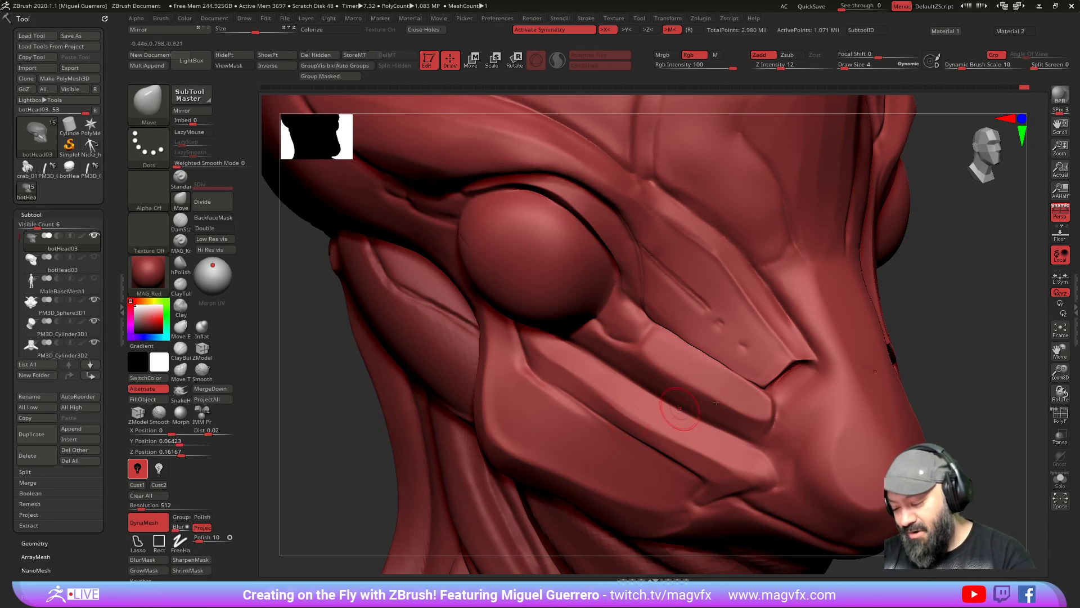
{"action": "key", "text": "["}
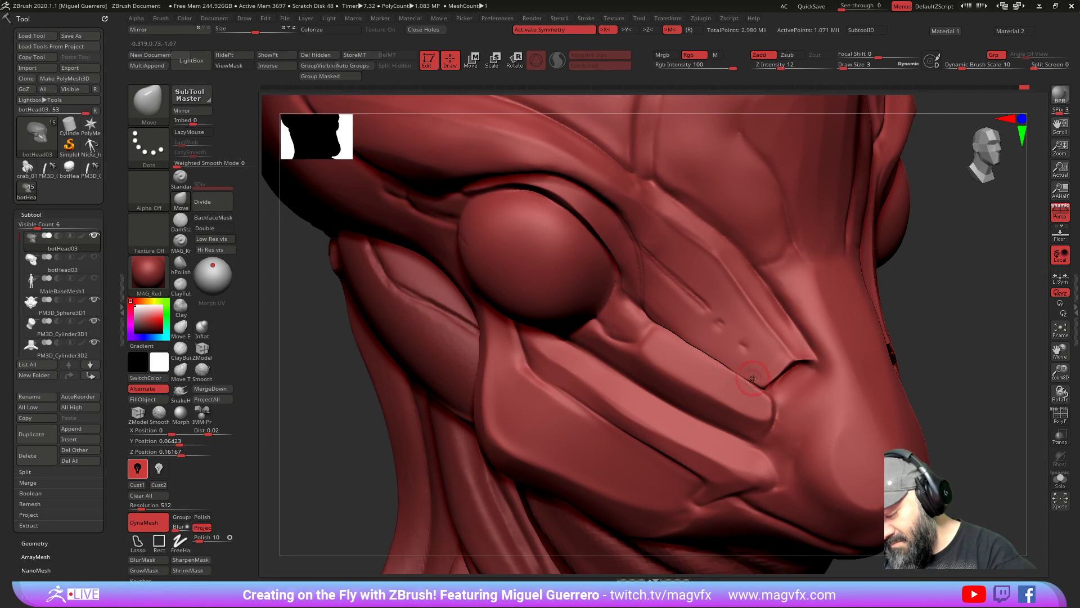
{"action": "key", "text": "ctrl"}
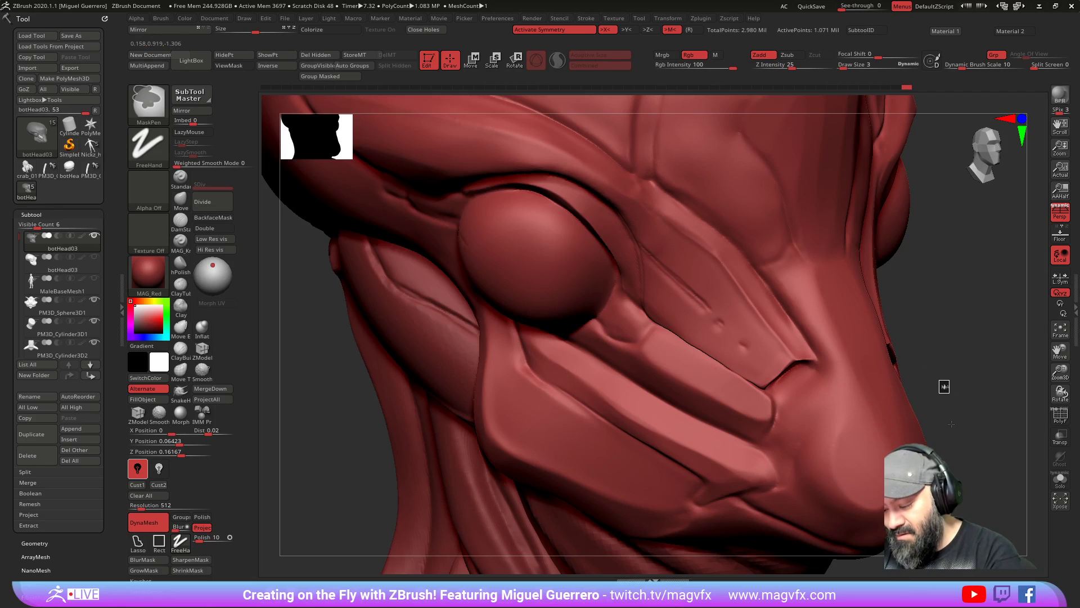
{"action": "left_click", "coordinate": [944, 387], "text": "ctrl"}
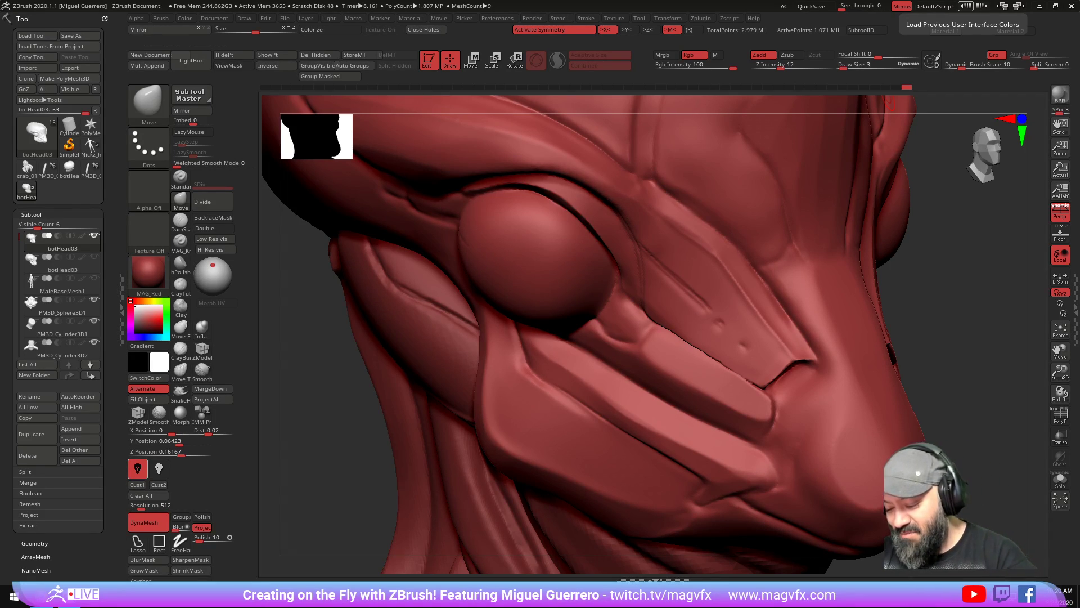
Step: Smooth the seam between the snout-side plate and the plate below it, and check the whole head from three-quarter and near-front views
{"action": "left_click_drag", "start_coordinate": [646, 315], "coordinate": [728, 367], "text": "shift"}
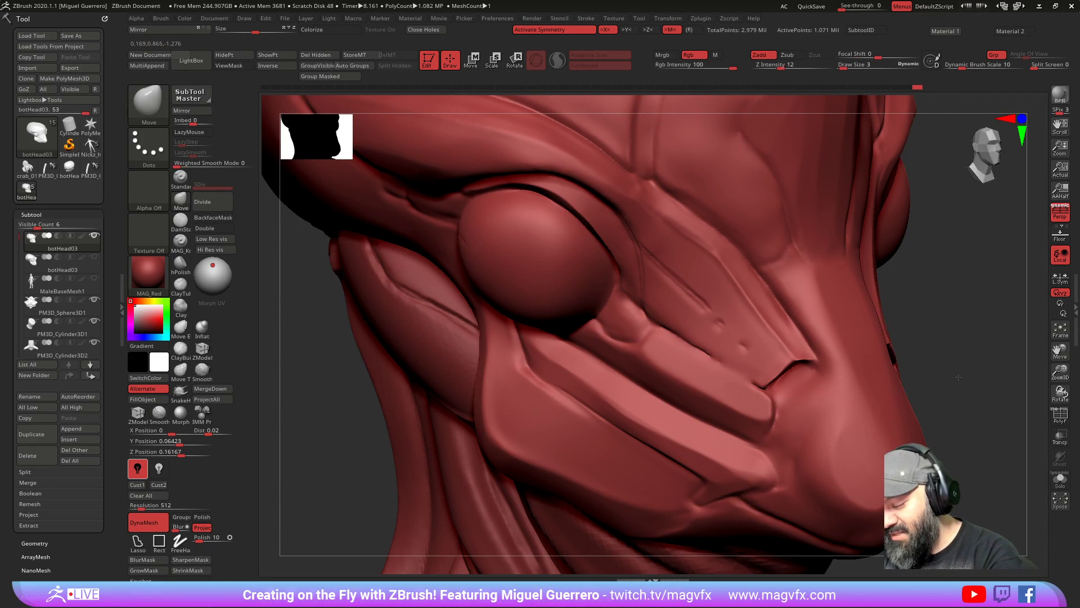
{"action": "right_click_drag", "start_coordinate": [961, 377], "coordinate": [948, 373]}
{"action": "right_click_drag", "start_coordinate": [412, 381], "coordinate": [318, 344], "text": "ctrl"}
{"action": "mouse_move", "coordinate": [318, 343]}
{"action": "left_mouse_down"}
{"action": "mouse_move", "coordinate": [450, 393]}
{"action": "mouse_move", "coordinate": [403, 388]}
{"action": "mouse_move", "coordinate": [372, 367]}
{"action": "mouse_move", "coordinate": [433, 376]}
{"action": "left_mouse_up"}
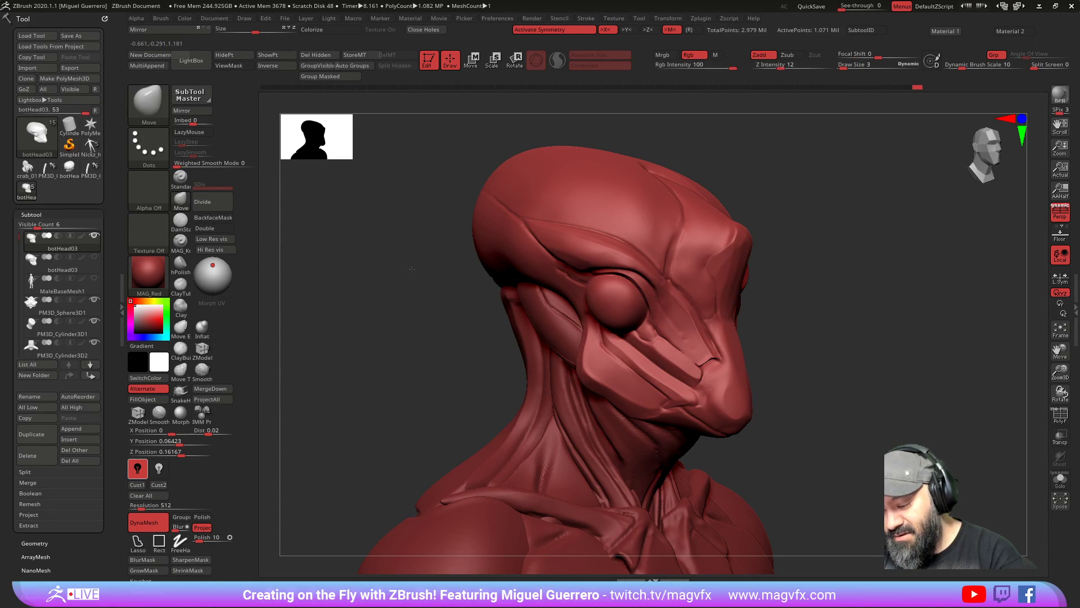
{"action": "right_click_drag", "start_coordinate": [664, 300], "coordinate": [660, 294]}
{"action": "left_click_drag", "start_coordinate": [397, 324], "coordinate": [440, 397]}
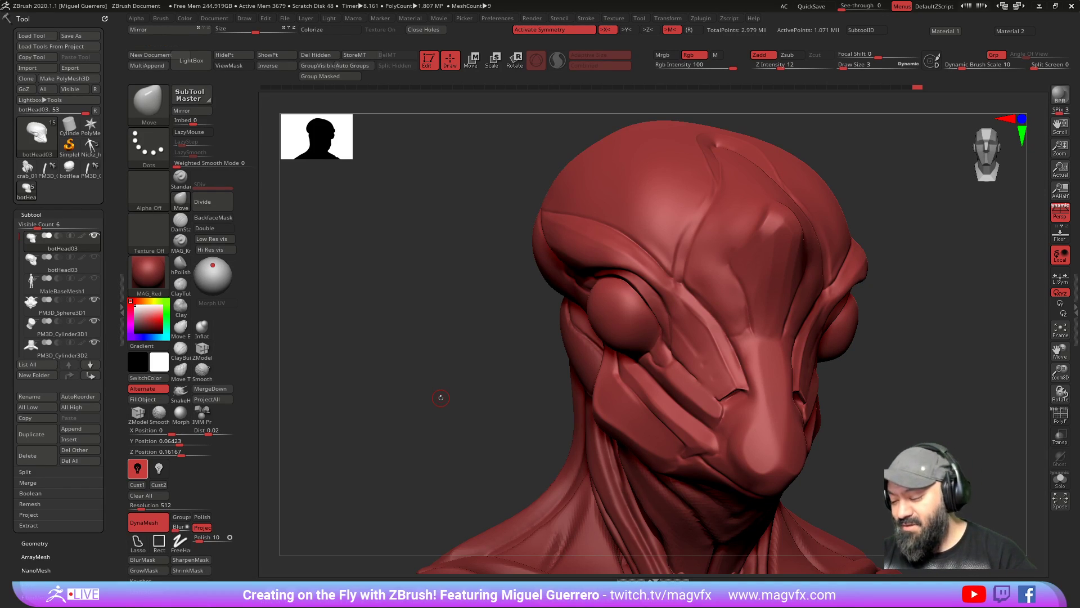
{"action": "left_click_drag", "start_coordinate": [441, 397], "coordinate": [444, 428]}
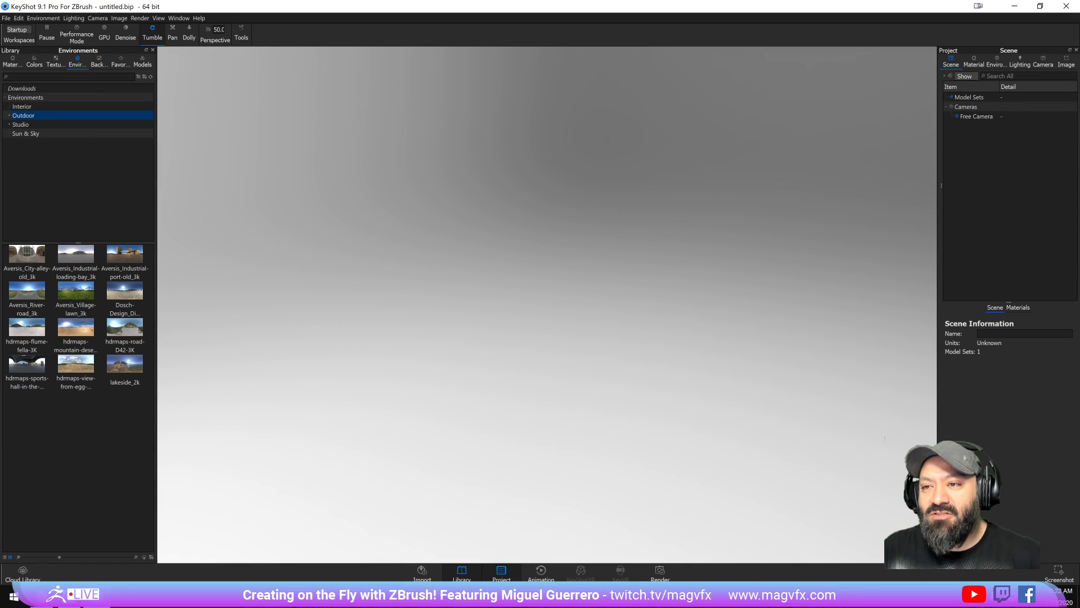
Step: Switch back to ZBrush, check the render settings for the external renderer, and send the bust to KeyShot with a Best-Preview Render
{"action": "key", "text": "alt+Tab"}
{"action": "left_click_drag", "start_coordinate": [370, 207], "coordinate": [338, 186]}
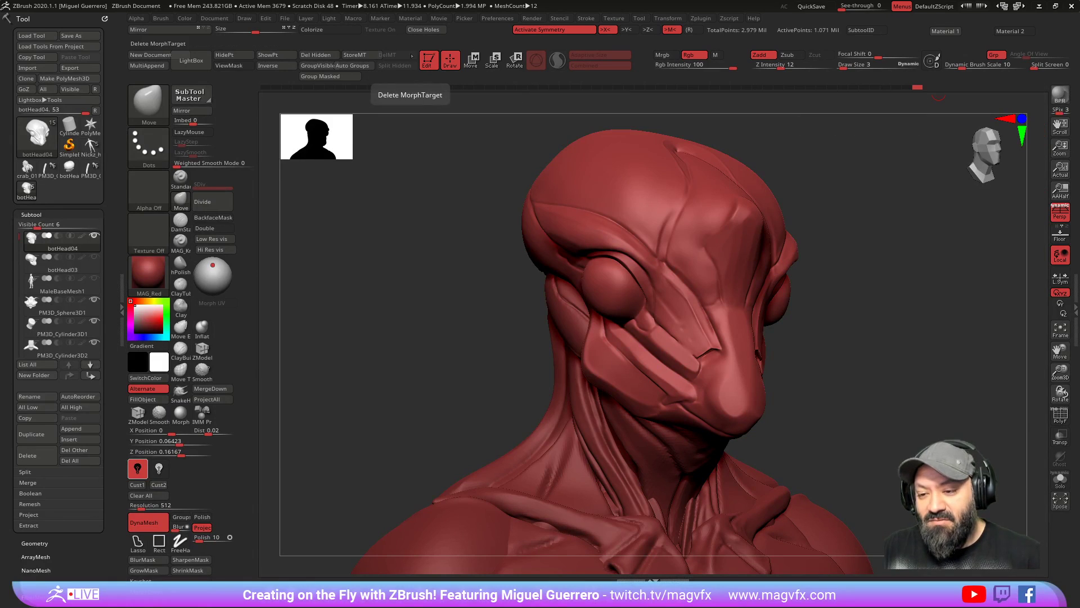
{"action": "left_click", "coordinate": [498, 18]}
{"action": "mouse_move", "coordinate": [533, 19]}
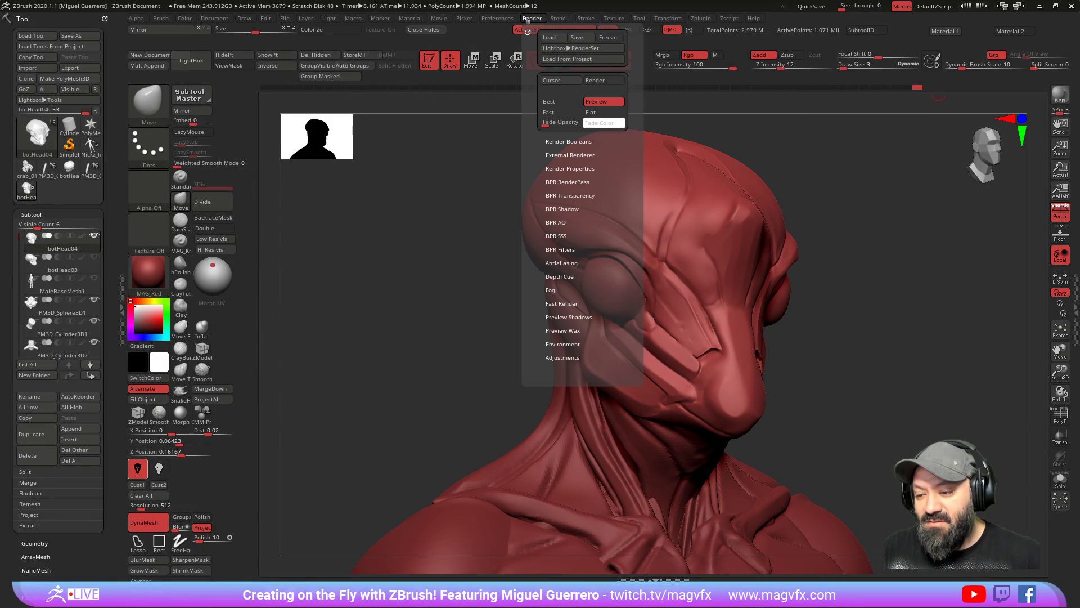
{"action": "left_click", "coordinate": [566, 142]}
{"action": "left_click", "coordinate": [558, 140]}
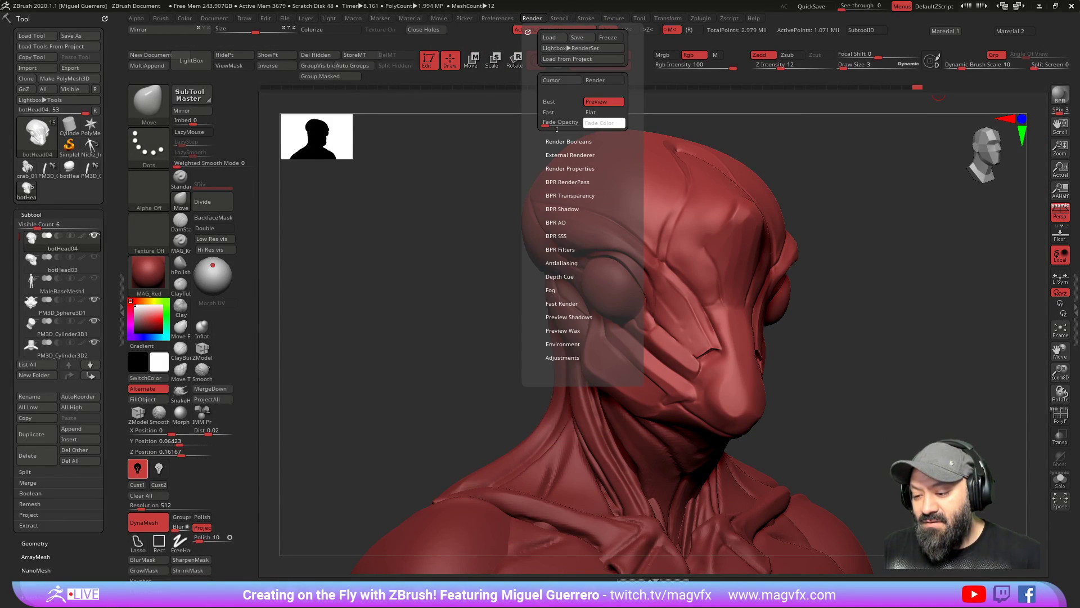
{"action": "left_click", "coordinate": [561, 154]}
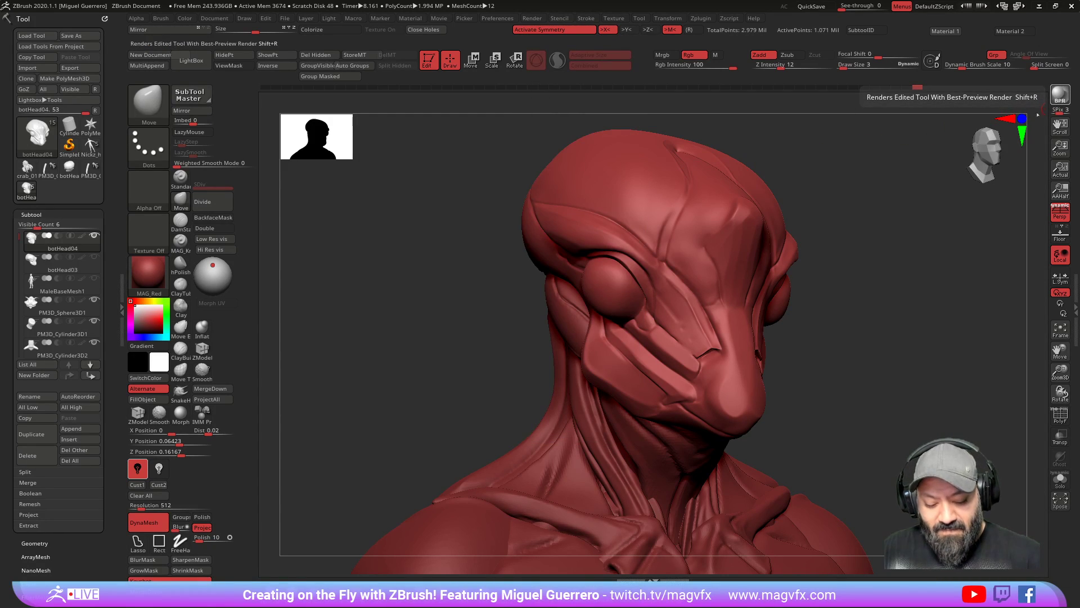
{"action": "left_click", "coordinate": [1060, 95]}
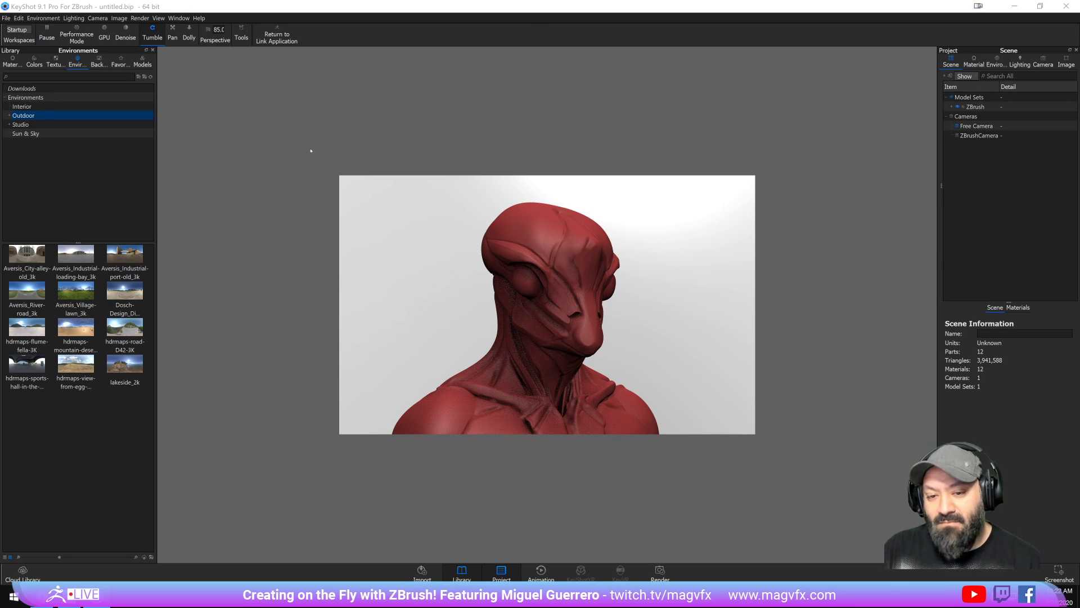
Step: Set the KeyShot camera's perspective to 85 and frame the bust slightly closer
{"action": "left_click", "coordinate": [218, 29]}
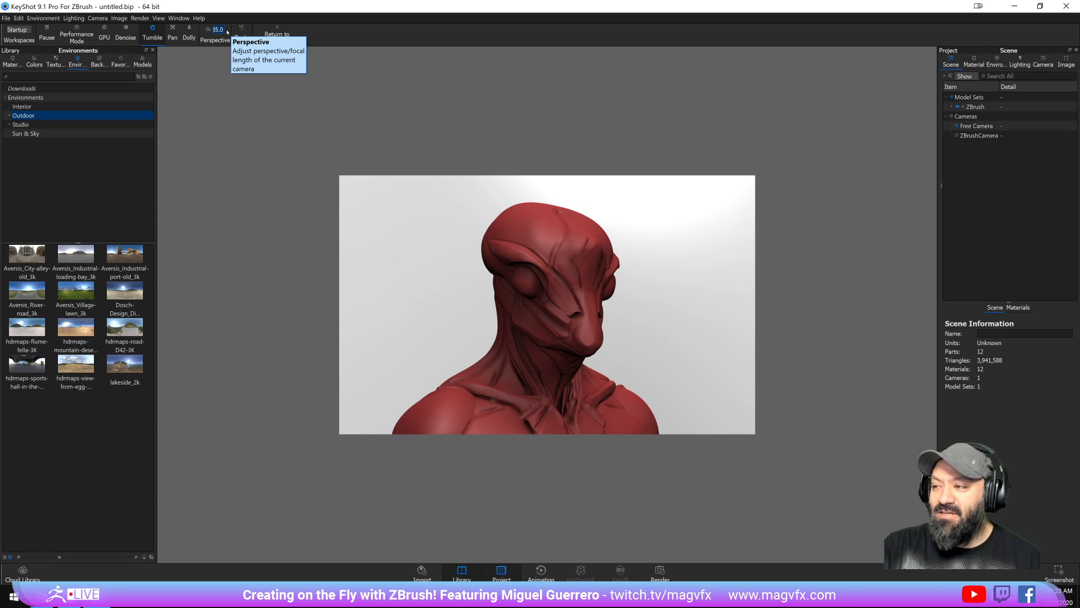
{"action": "type", "text": "8"}
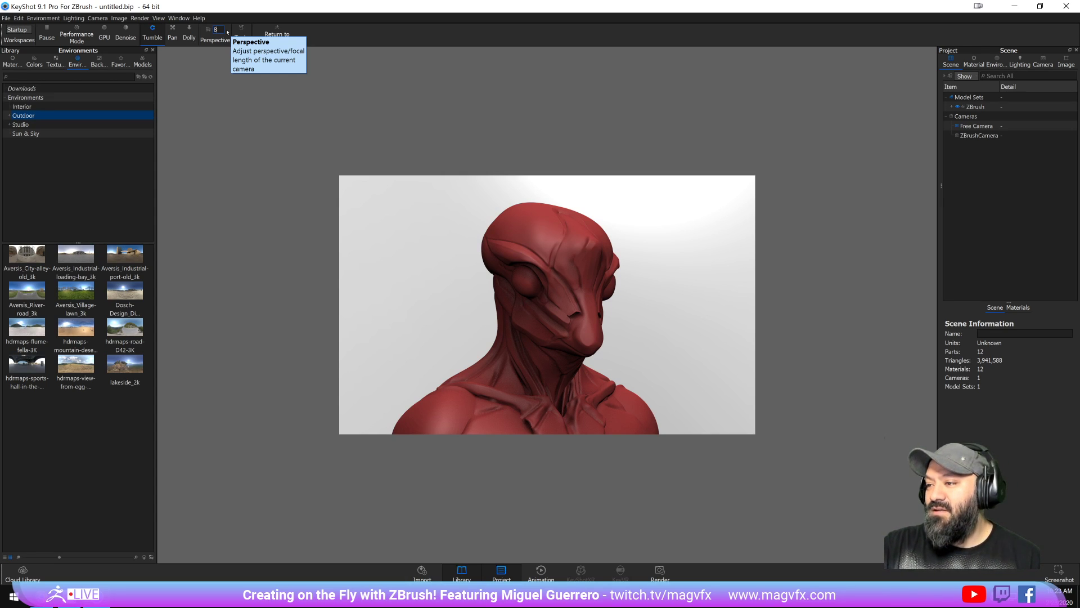
{"action": "type", "text": "5"}
{"action": "key", "text": "Return"}
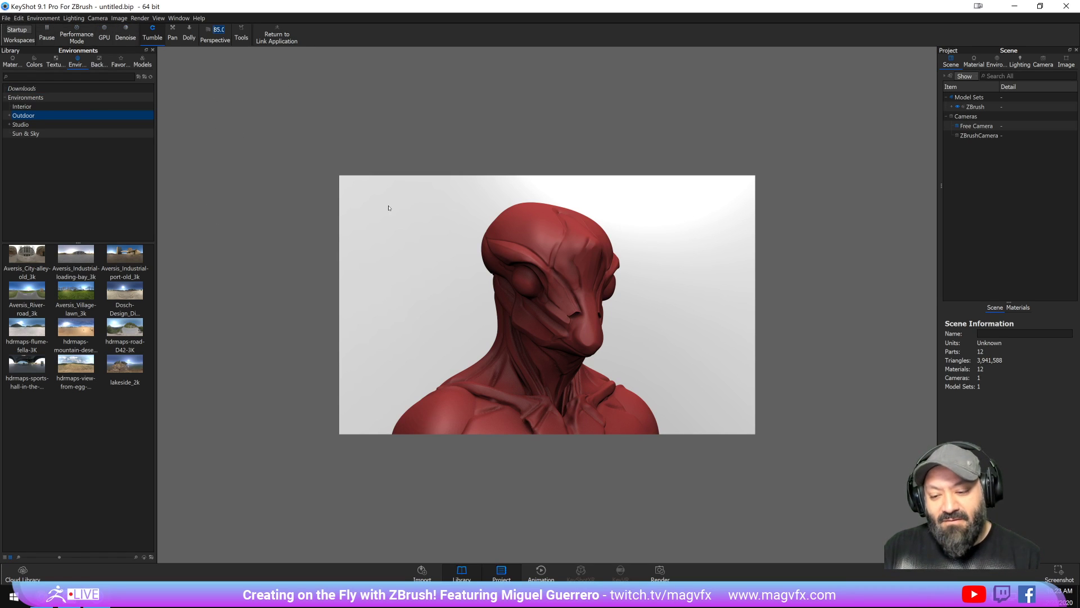
{"action": "scroll", "coordinate": [388, 207], "scroll_direction": "up", "scroll_amount": 2}
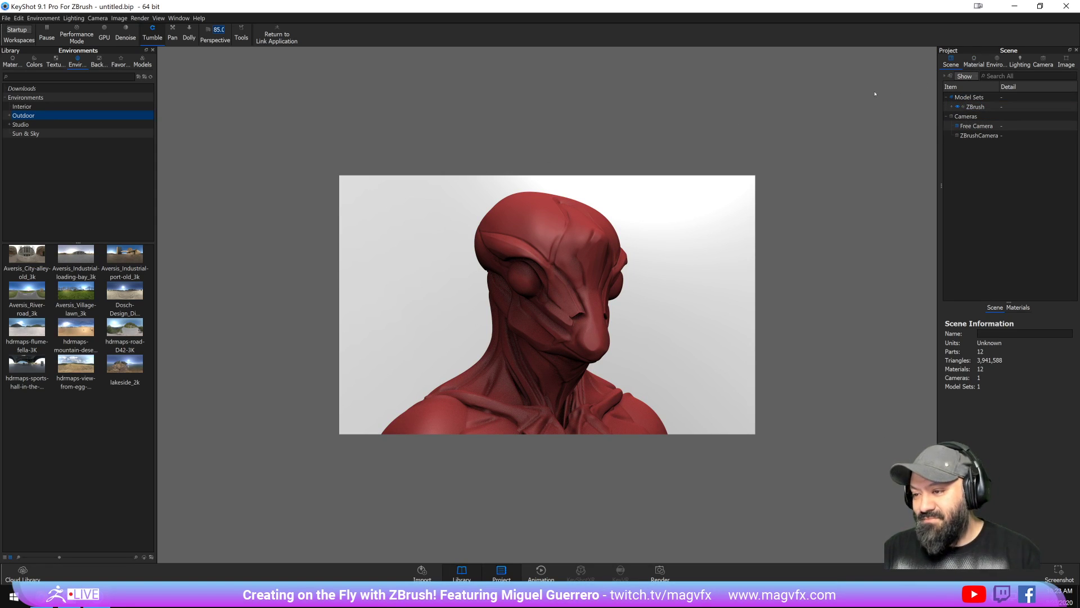
Step: Look through the library's backplates, favorites, models, textures and metal colors for assets to use on the bust
{"action": "left_click", "coordinate": [780, 112]}
{"action": "left_click", "coordinate": [970, 63]}
{"action": "left_click", "coordinate": [951, 62]}
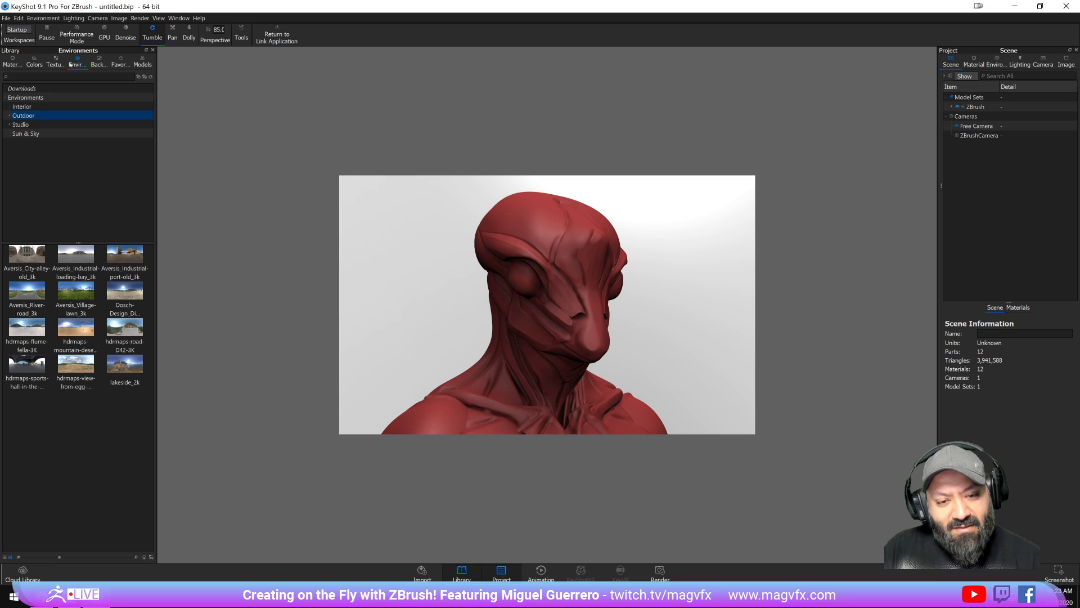
{"action": "left_click", "coordinate": [99, 63]}
{"action": "left_click", "coordinate": [120, 63]}
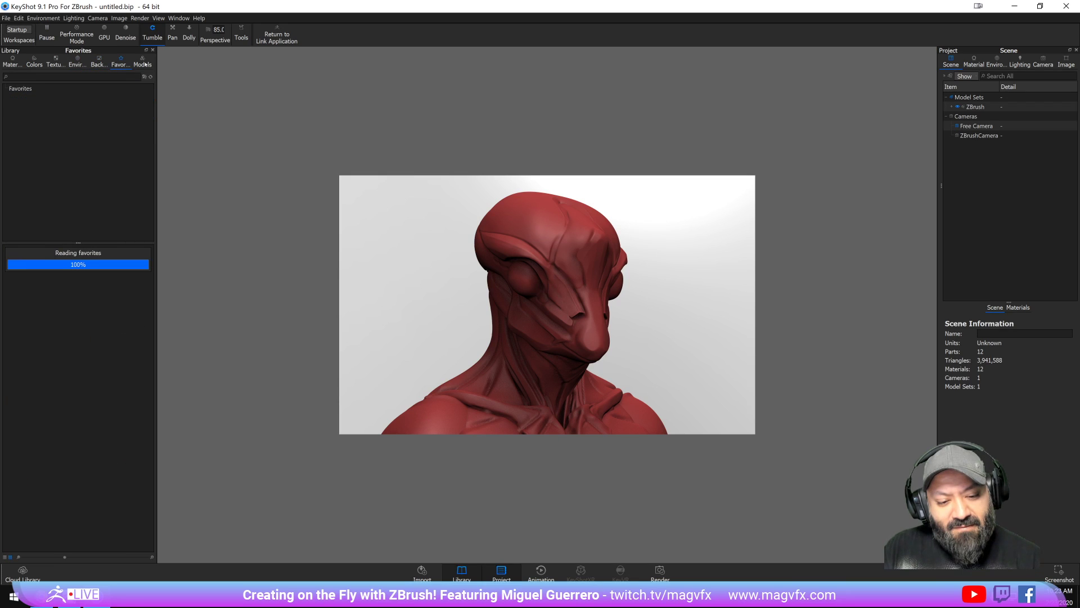
{"action": "left_click", "coordinate": [143, 63]}
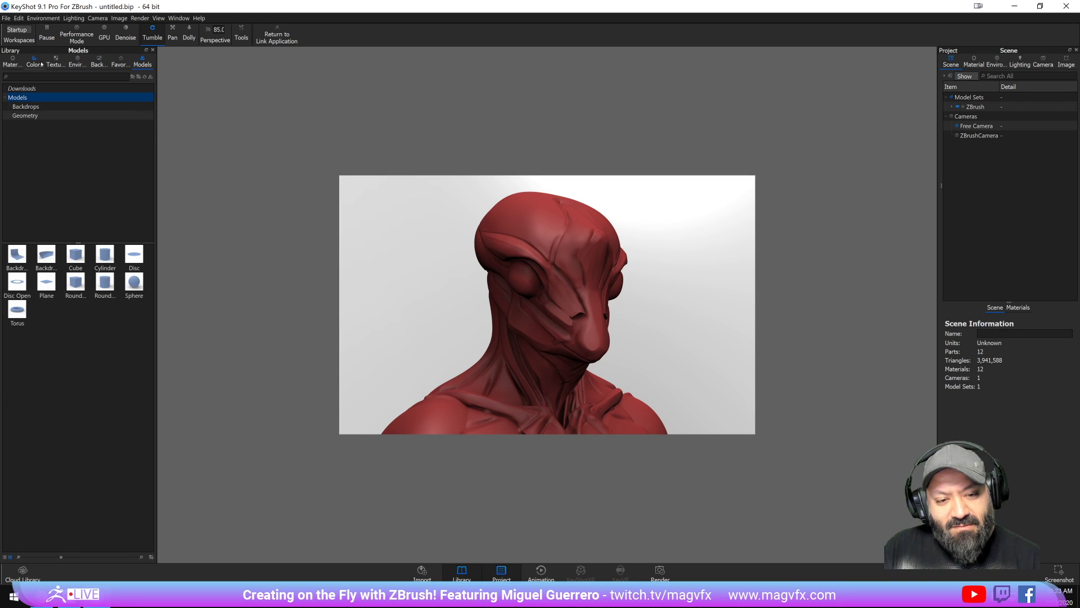
{"action": "left_click", "coordinate": [35, 62]}
{"action": "left_click", "coordinate": [54, 63]}
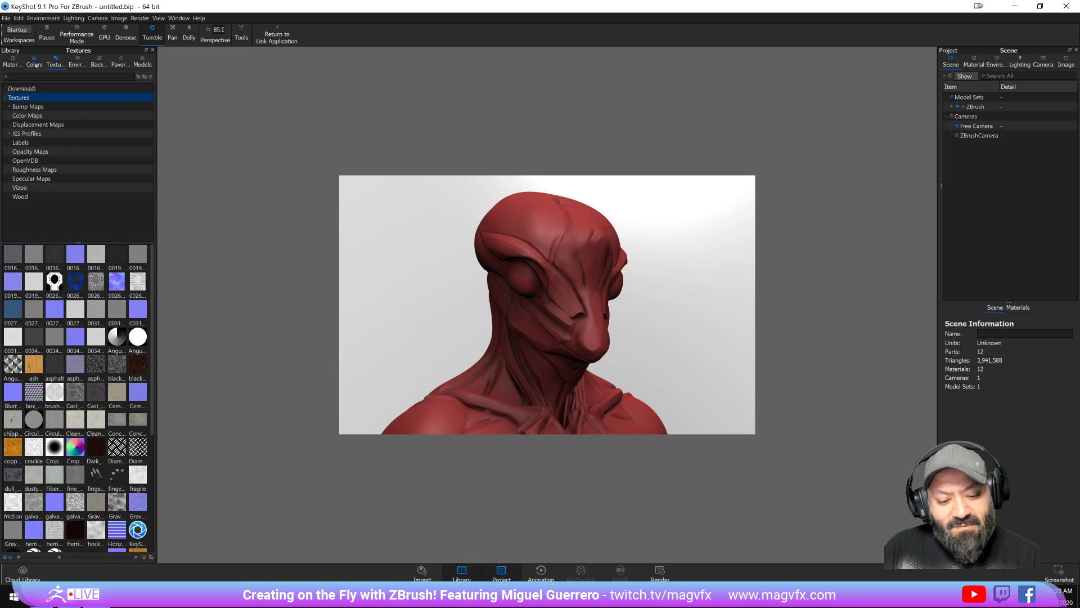
{"action": "left_click", "coordinate": [35, 63]}
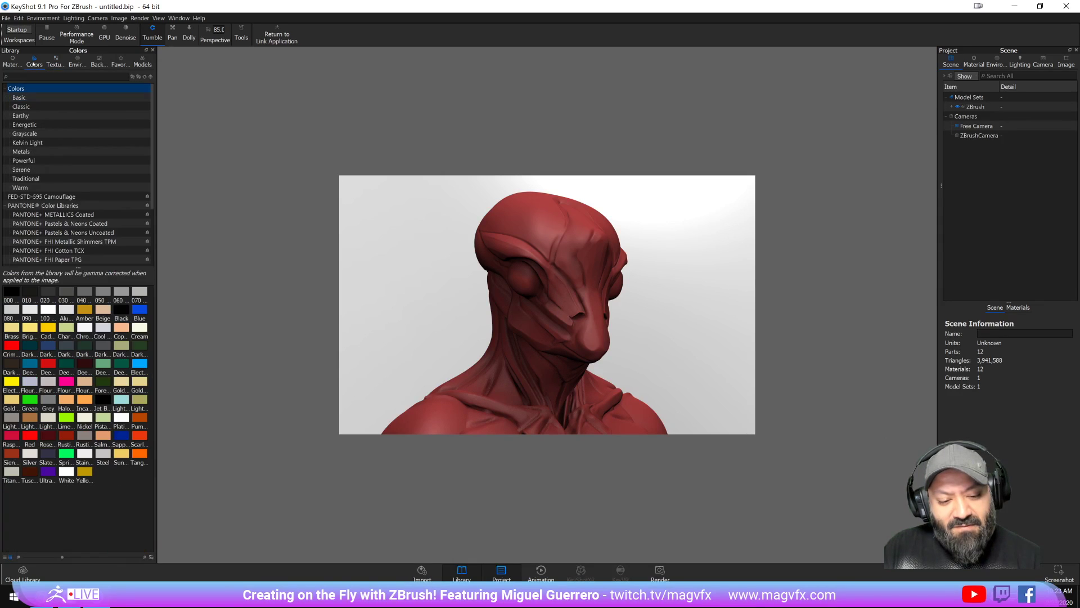
{"action": "left_click", "coordinate": [22, 152]}
Step: Apply the first Mold-Tech material, Mold-Tech-11010, to the head and to the entire ZBrush model
{"action": "left_click", "coordinate": [12, 62]}
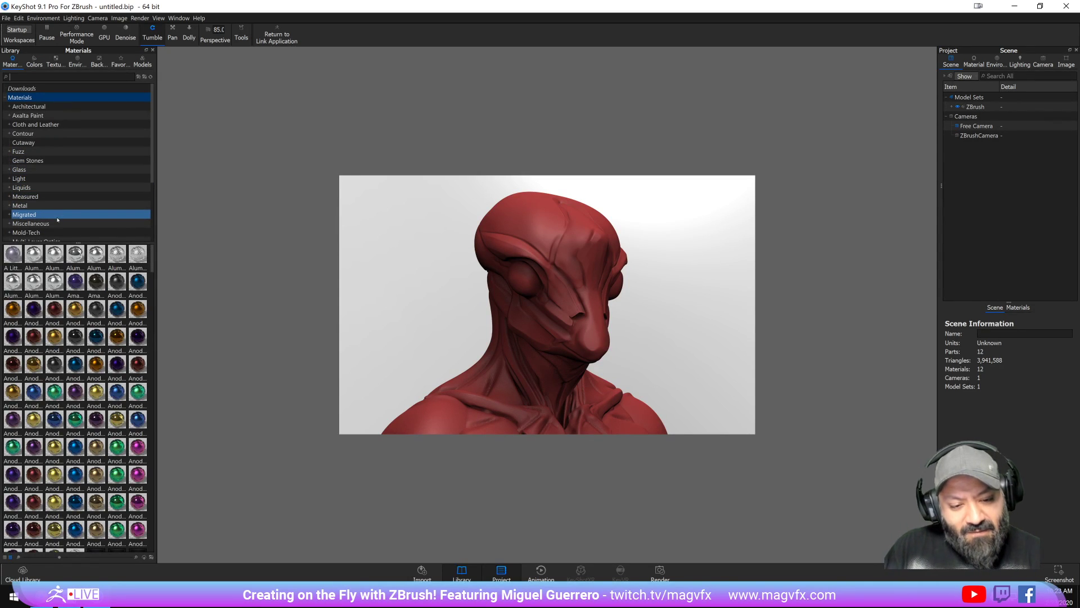
{"action": "scroll", "coordinate": [48, 185], "scroll_direction": "down", "scroll_amount": 2}
{"action": "left_click", "coordinate": [25, 179]}
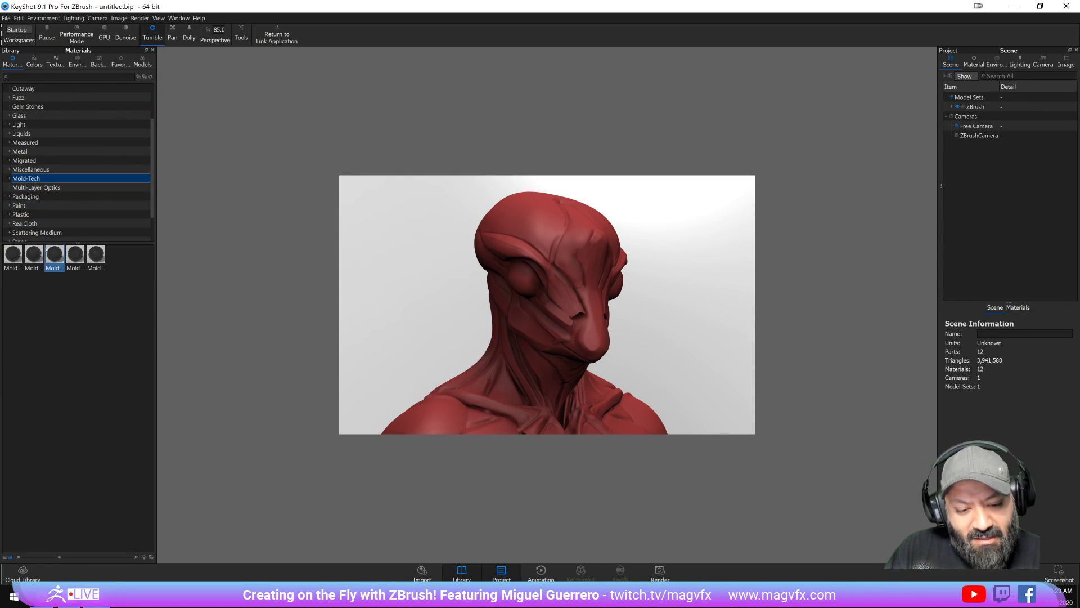
{"action": "left_click_drag", "start_coordinate": [13, 254], "coordinate": [514, 254]}
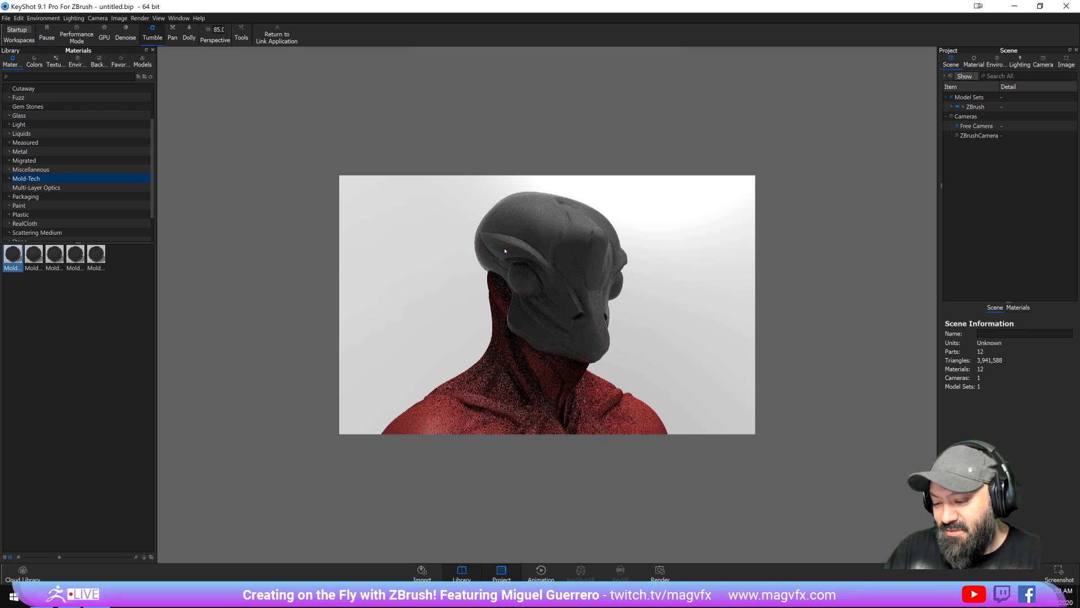
{"action": "left_click_drag", "start_coordinate": [6, 254], "coordinate": [976, 107]}
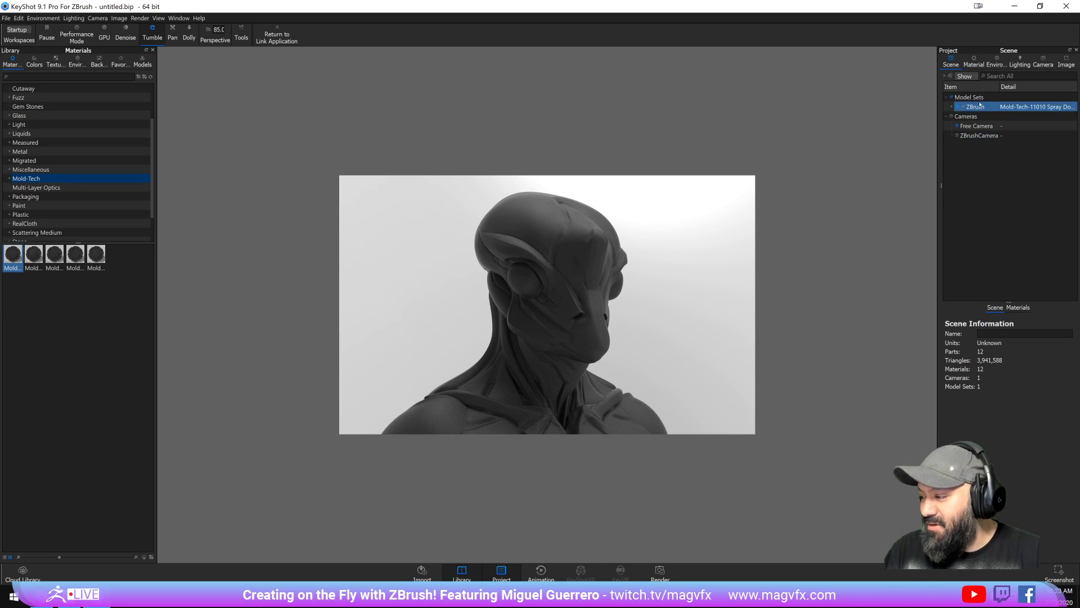
Step: Try the Aversis_Industrial-port-old_3k outdoor environment, and replace it with hdrmaps-sports-hall-in-the-shadow-3K
{"action": "left_click", "coordinate": [996, 63]}
{"action": "left_click", "coordinate": [55, 62]}
{"action": "left_click", "coordinate": [77, 62]}
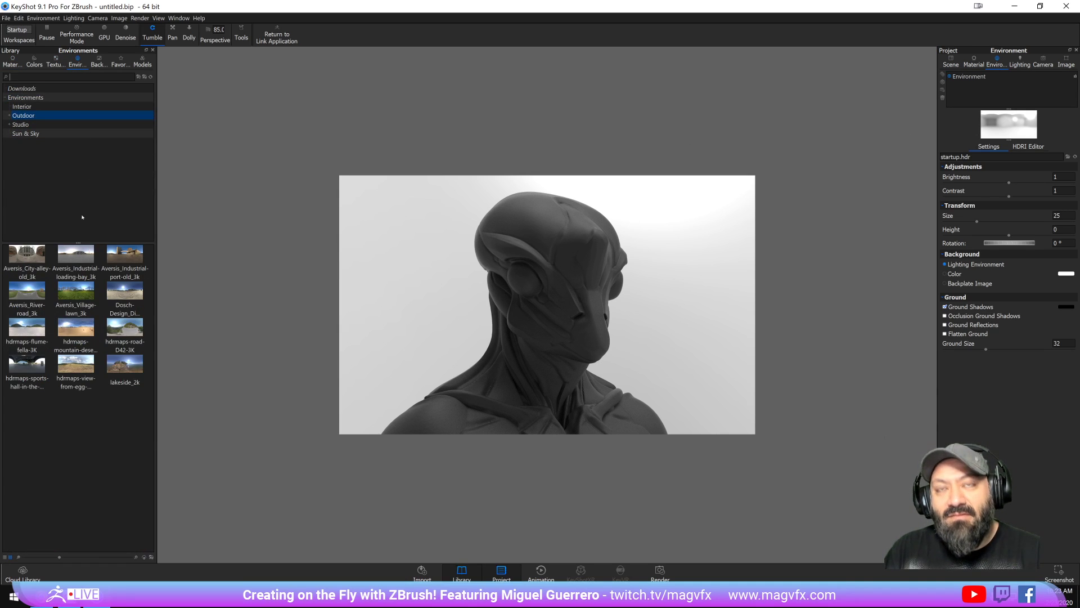
{"action": "left_click_drag", "start_coordinate": [125, 254], "coordinate": [233, 259]}
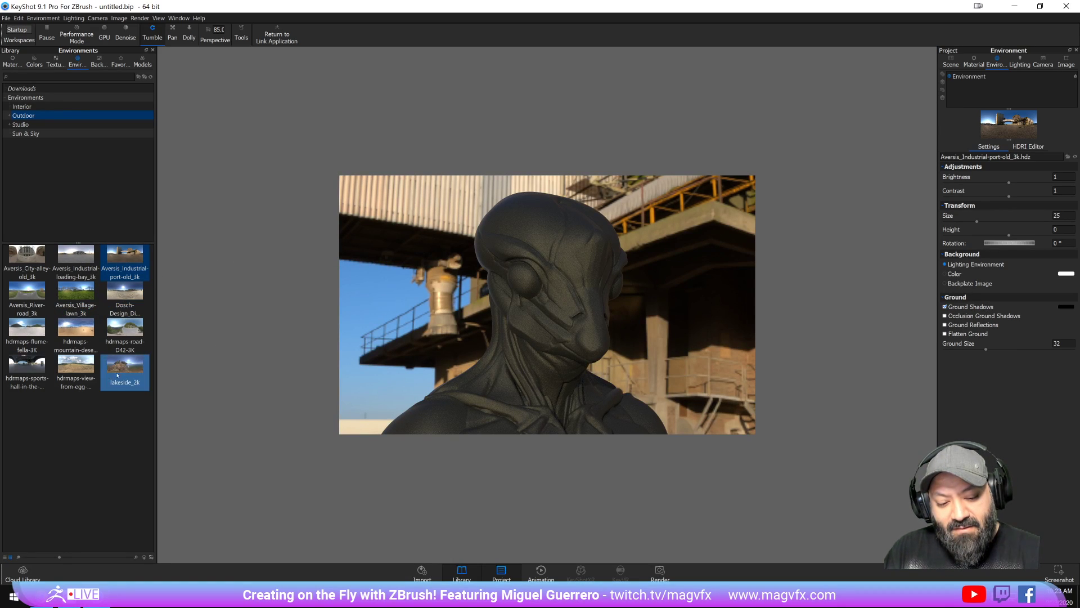
{"action": "left_click_drag", "start_coordinate": [27, 366], "coordinate": [406, 343]}
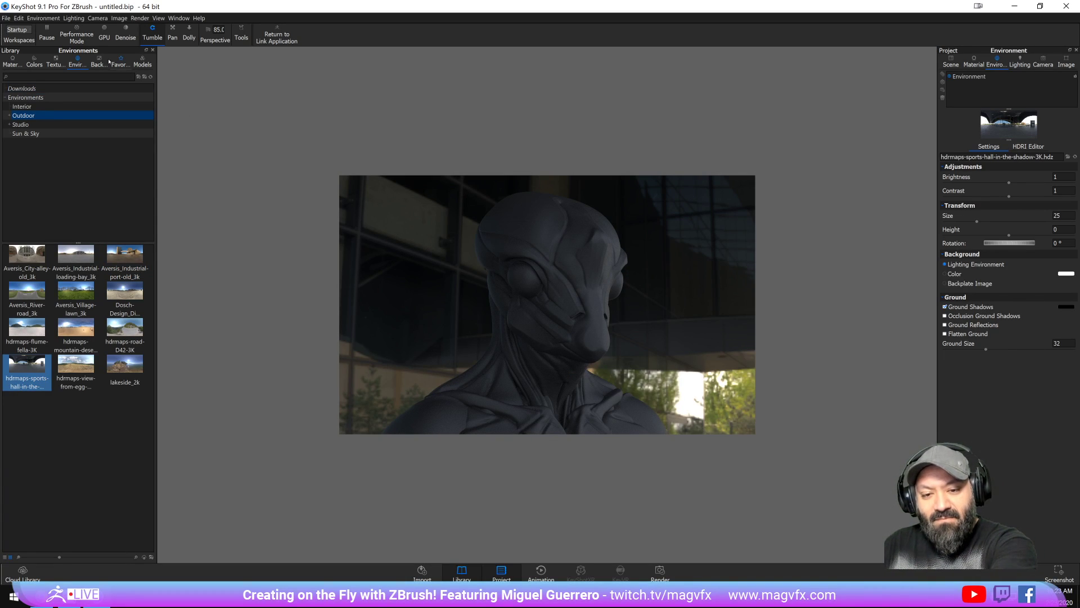
Step: Try the Pan and Tumble camera modes on the bust, and switch the camera to Dolly mode
{"action": "left_click", "coordinate": [173, 35]}
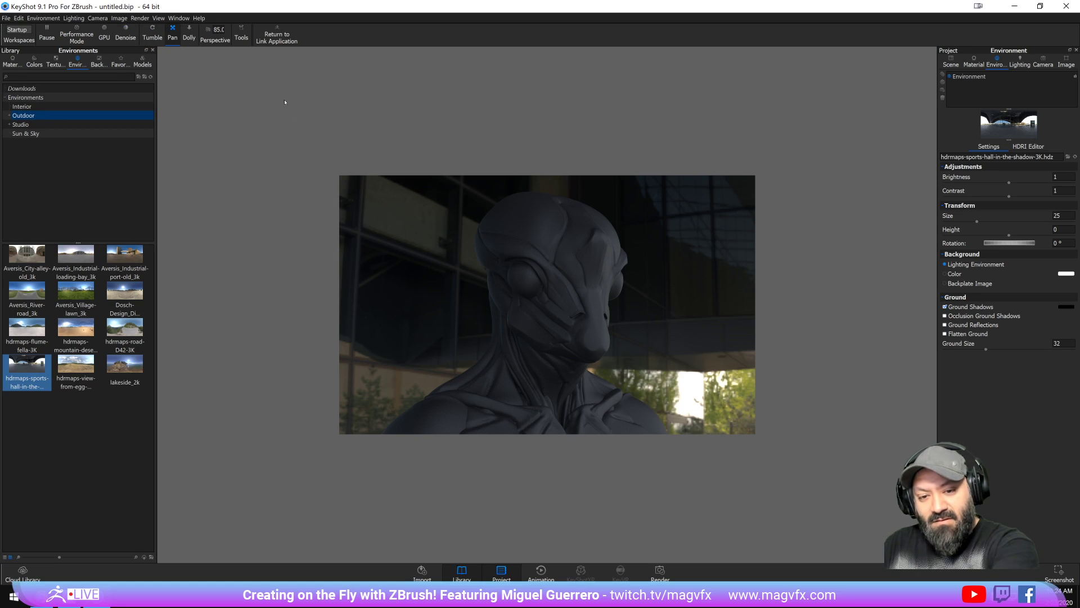
{"action": "left_click", "coordinate": [153, 37]}
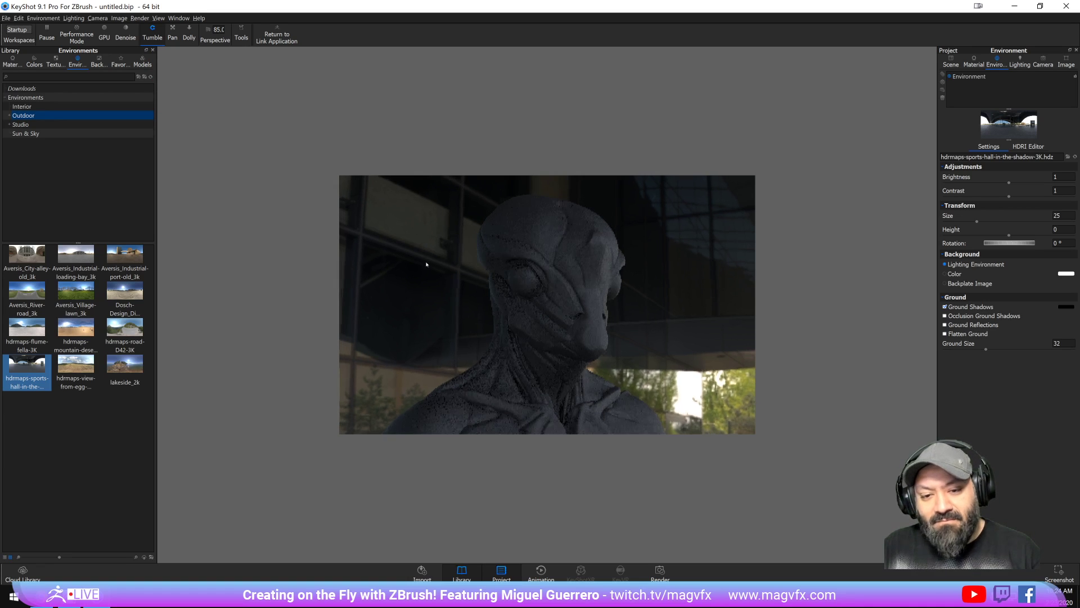
{"action": "left_click", "coordinate": [179, 36]}
{"action": "left_click", "coordinate": [193, 38]}
Step: Look through the preferences' Interface, General, Folders, Plugins and Import Settings pages for the camera navigation options
{"action": "left_click", "coordinate": [7, 18]}
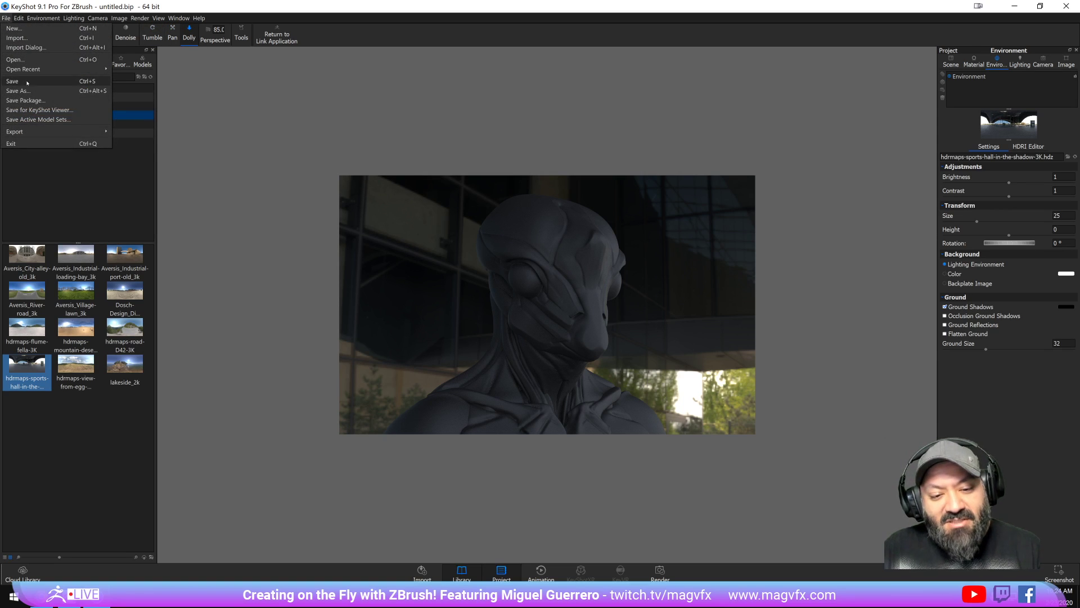
{"action": "mouse_move", "coordinate": [18, 18]}
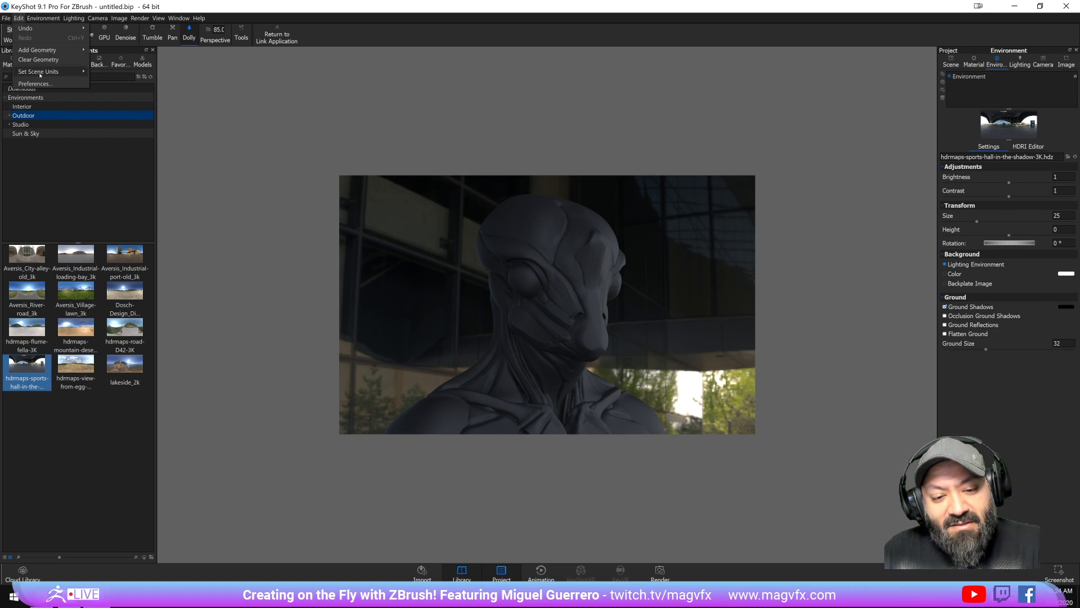
{"action": "key", "text": "Escape"}
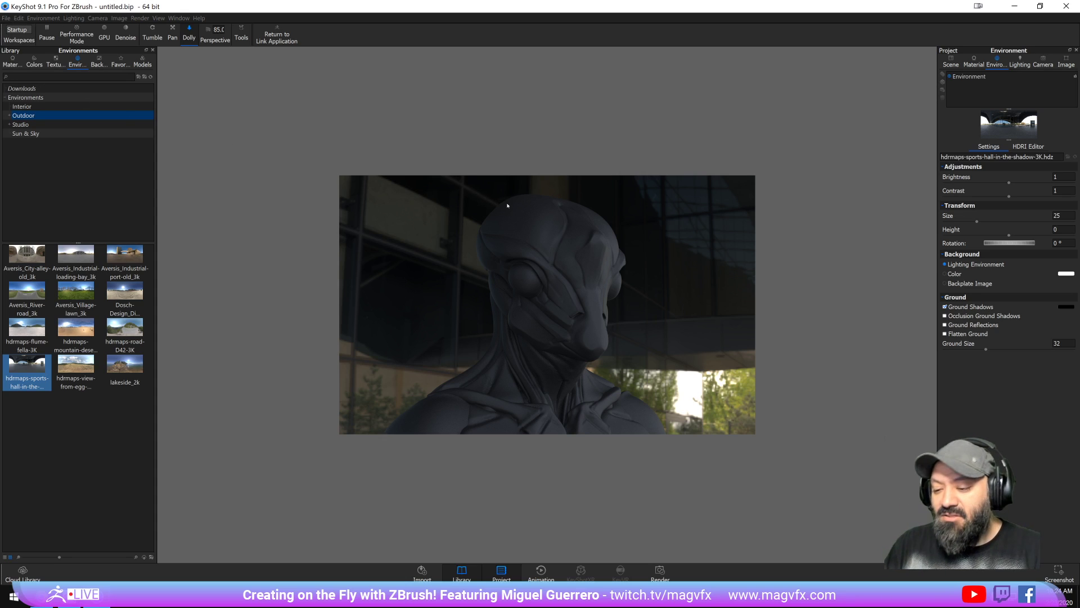
{"action": "key", "text": "ctrl+p"}
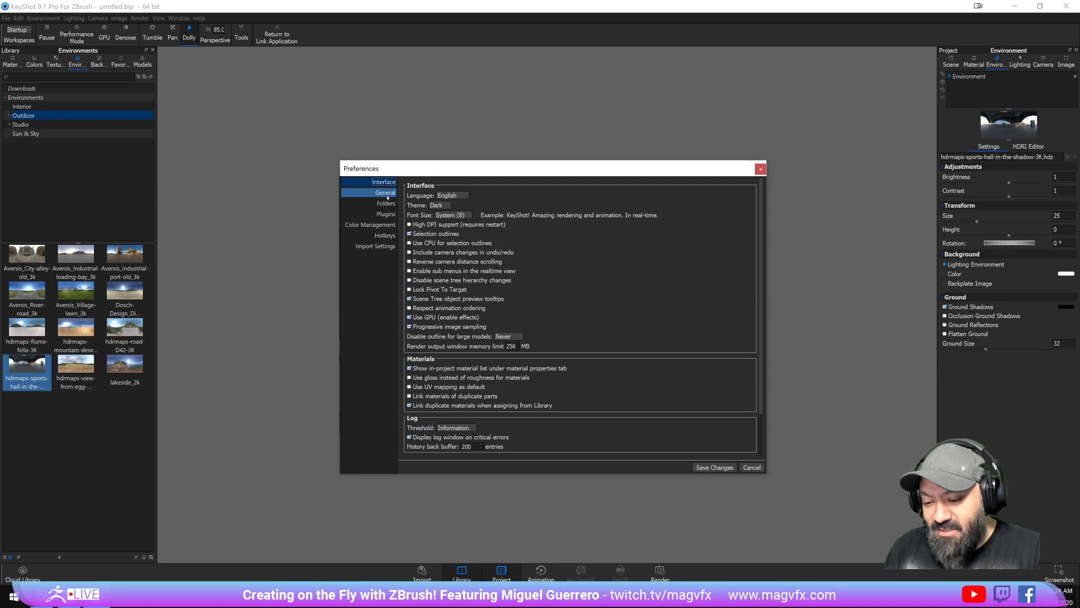
{"action": "left_click", "coordinate": [386, 193]}
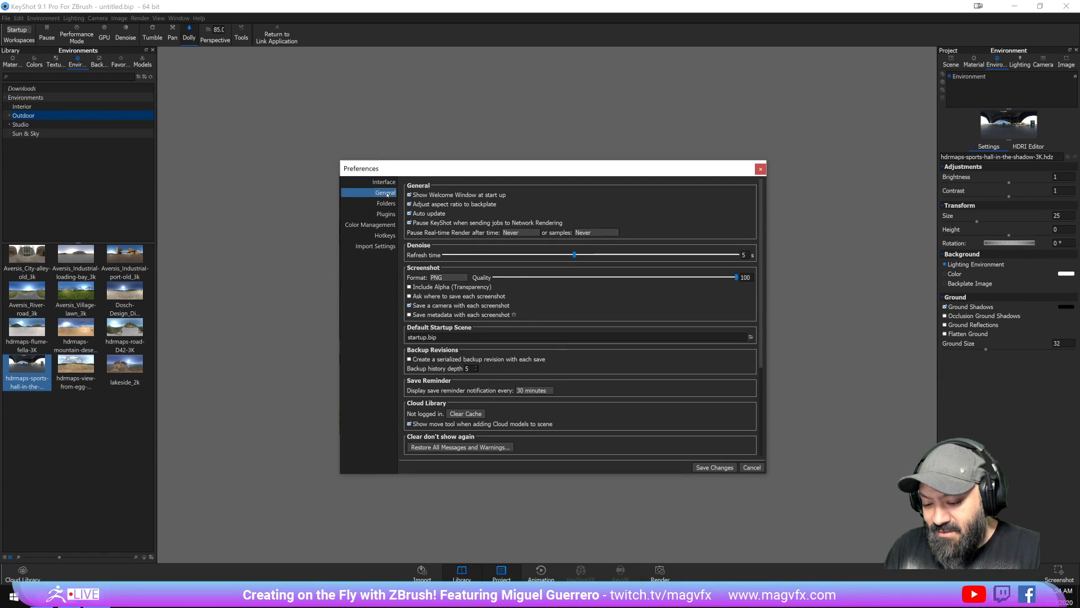
{"action": "left_click", "coordinate": [387, 203]}
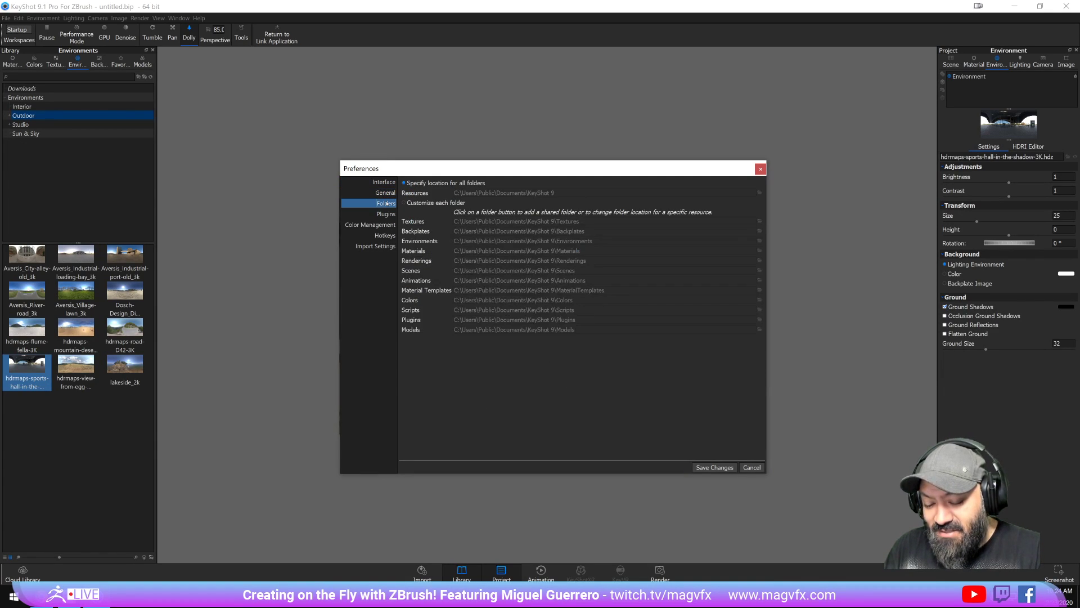
{"action": "left_click", "coordinate": [386, 214]}
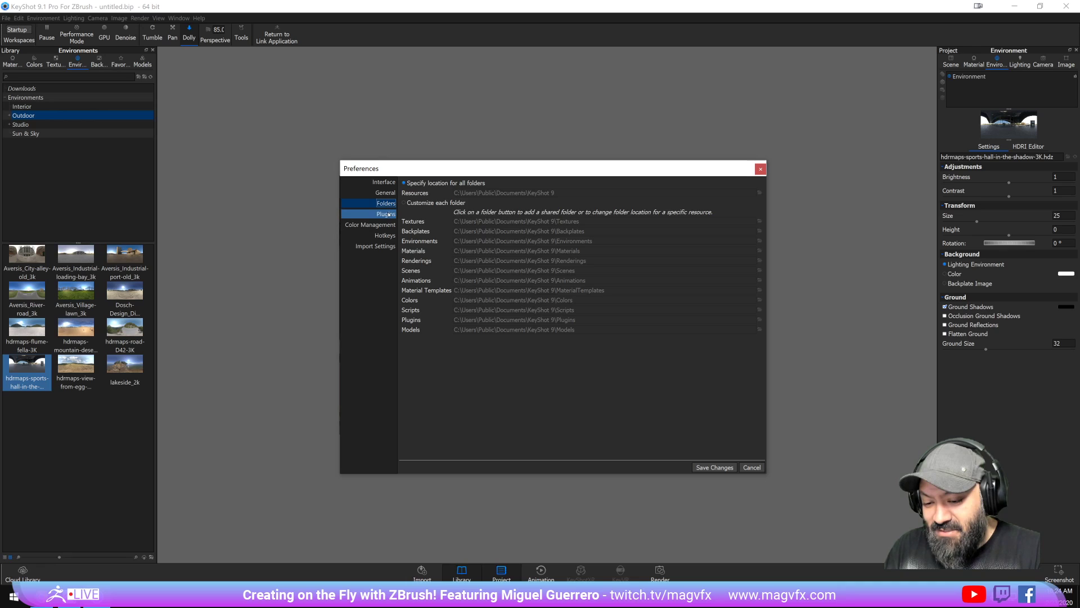
{"action": "left_click", "coordinate": [388, 246]}
Step: Replace the Maya camera-control hotkey preset with another program's preset and save the preferences
{"action": "left_click", "coordinate": [385, 236]}
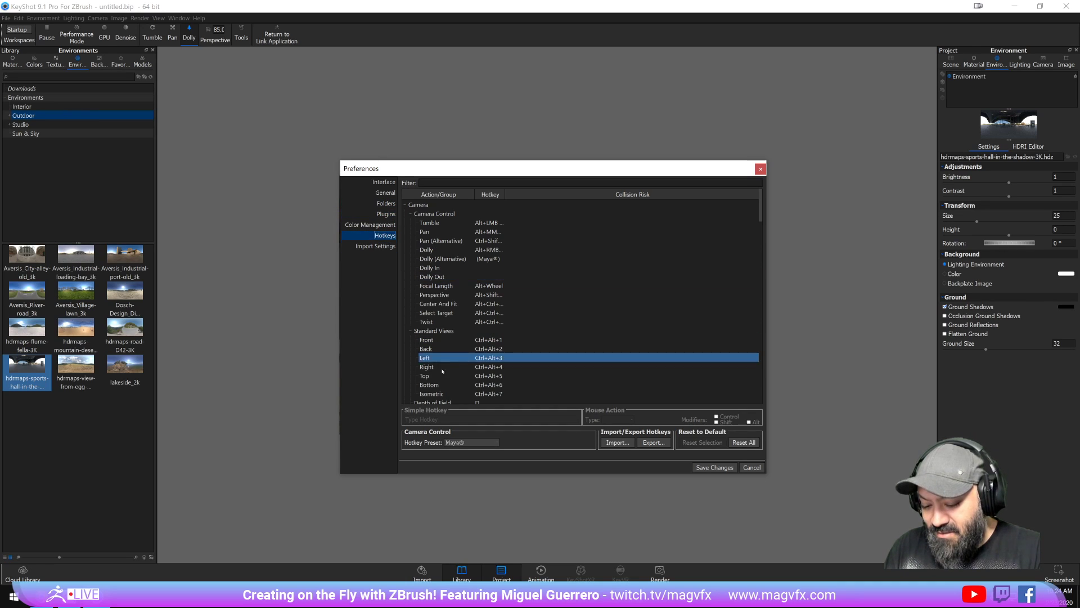
{"action": "left_click", "coordinate": [471, 442]}
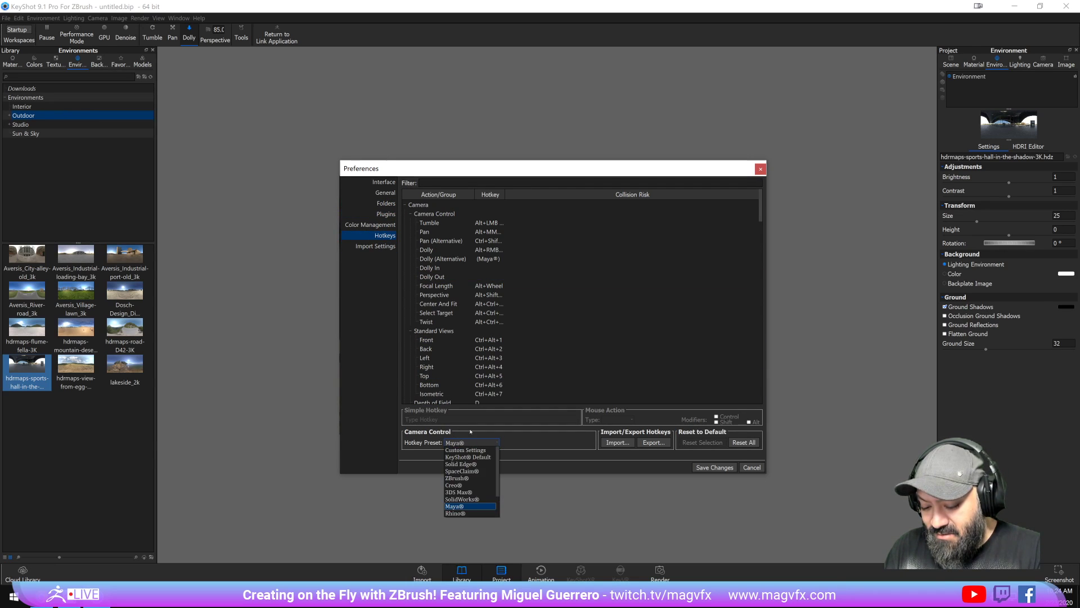
{"action": "left_click", "coordinate": [467, 507]}
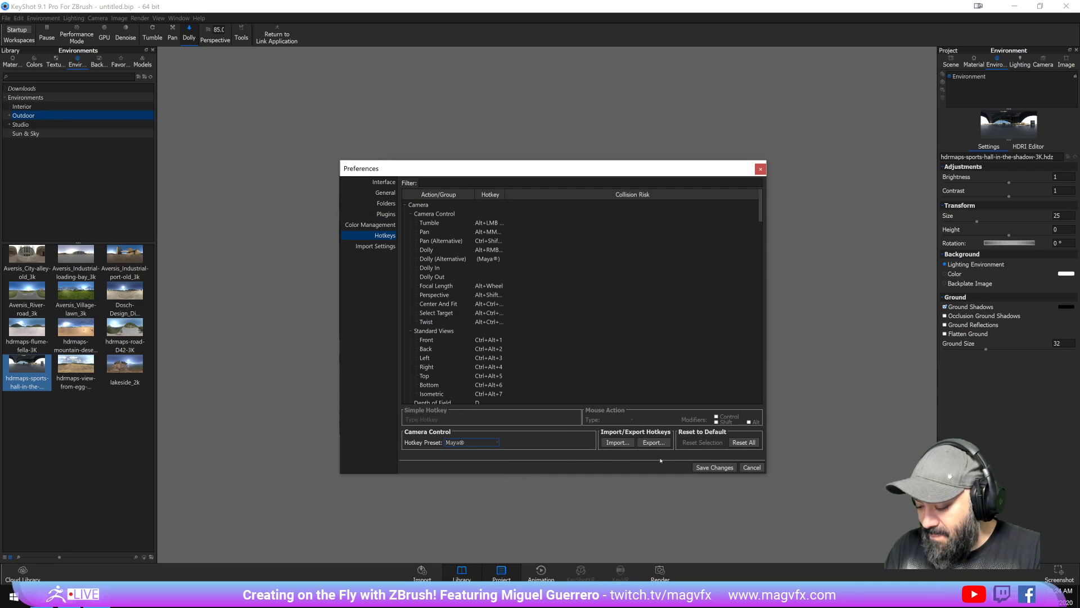
{"action": "left_click", "coordinate": [472, 442]}
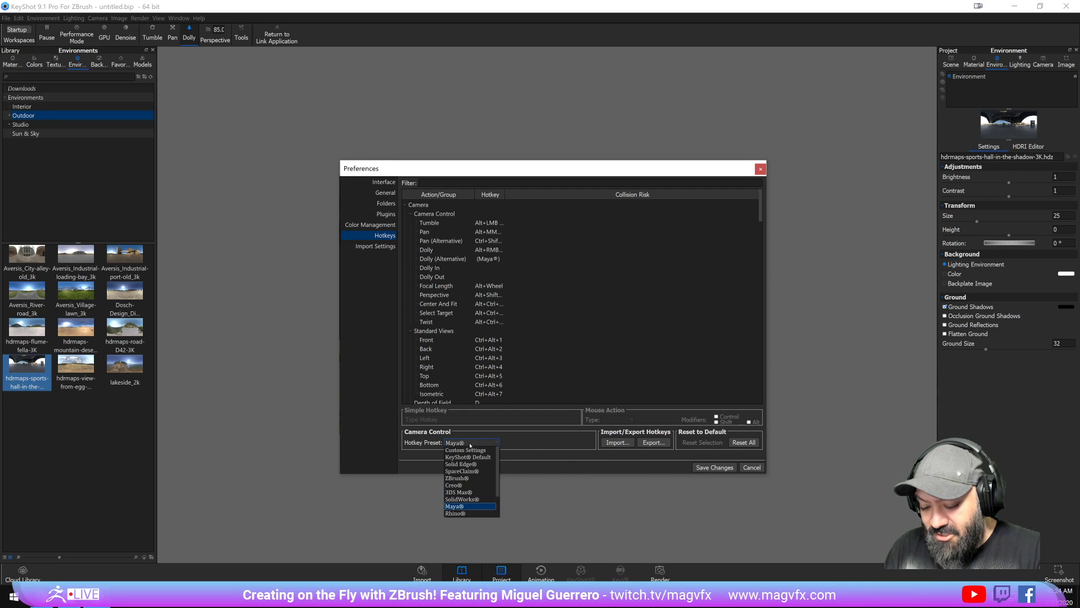
{"action": "scroll", "coordinate": [471, 498], "scroll_direction": "down", "scroll_amount": 2}
{"action": "scroll", "coordinate": [471, 498], "scroll_direction": "up", "scroll_amount": 2}
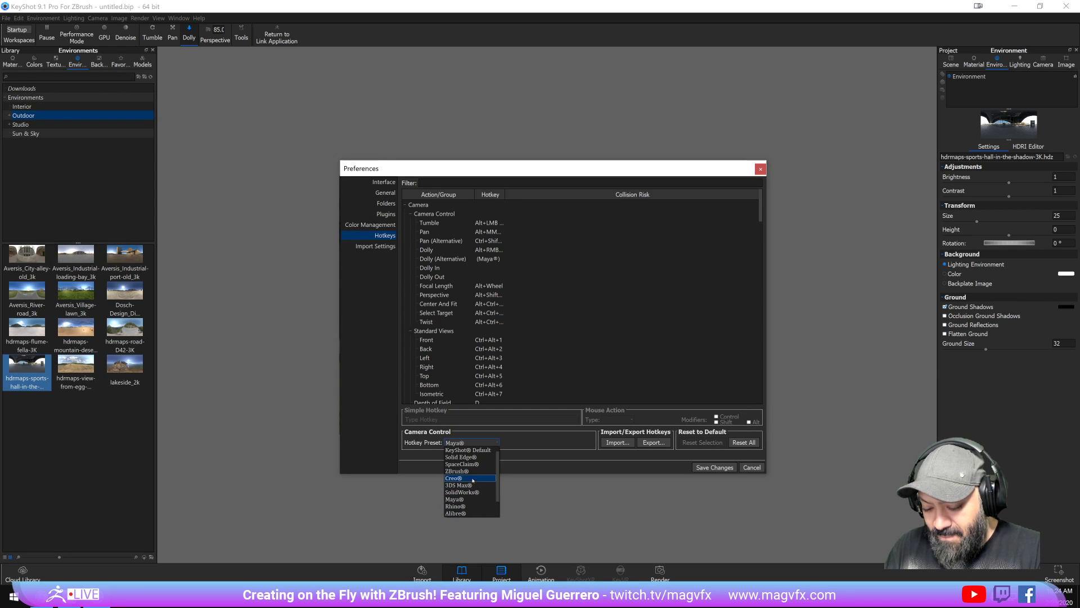
{"action": "left_click", "coordinate": [470, 478]}
{"action": "left_click", "coordinate": [714, 468]}
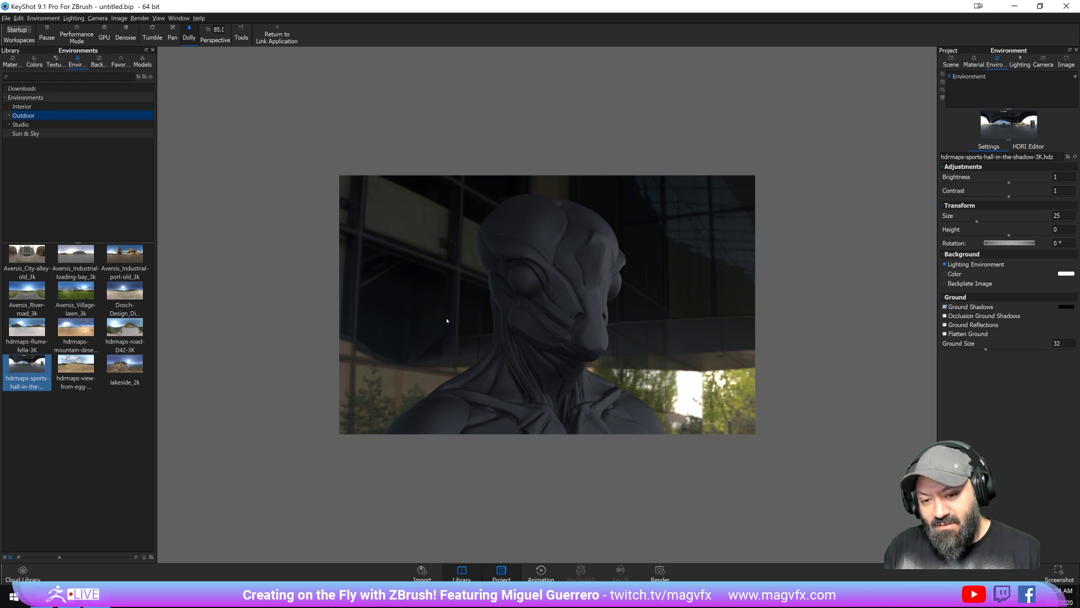
Step: Switch the camera to Tumble mode, orbit the bust, and rotate the lighting environment to 10.75°
{"action": "left_click", "coordinate": [152, 32]}
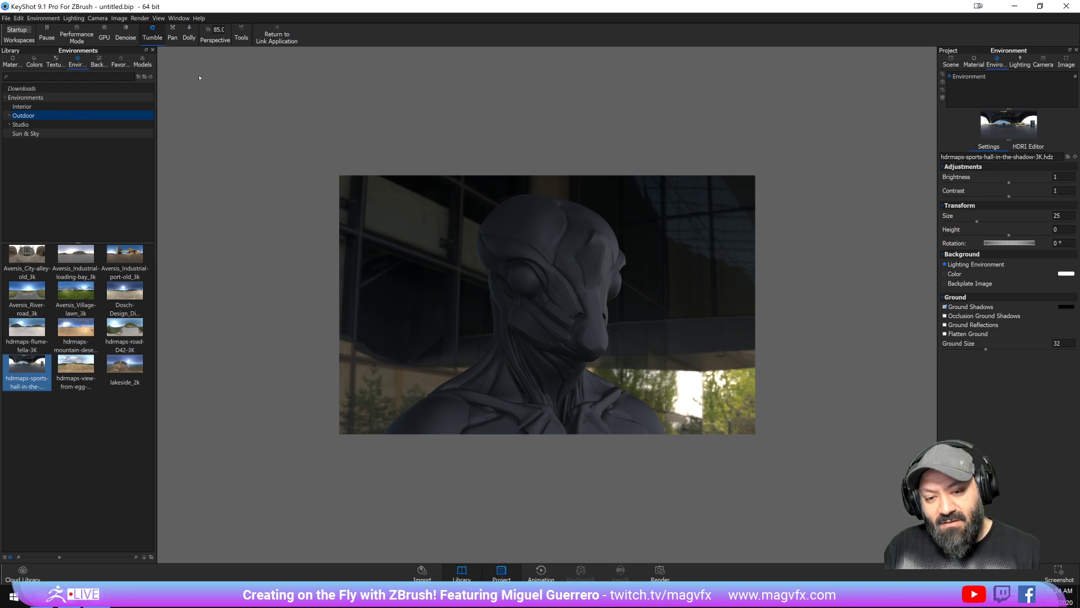
{"action": "left_click_drag", "start_coordinate": [496, 319], "coordinate": [412, 310]}
{"action": "left_click_drag", "start_coordinate": [495, 314], "coordinate": [450, 304], "text": "ctrl"}
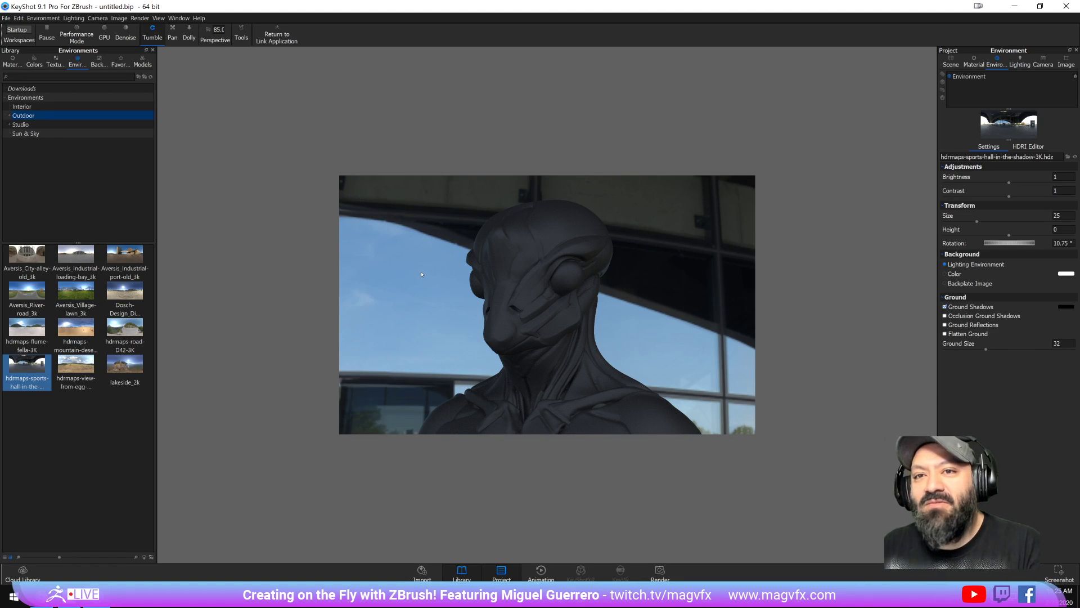
Step: Try the Aversis_Village-lawn_3k environment around the bust, and replace it with Aversis_Industrial-loading-bay_3k
{"action": "left_click_drag", "start_coordinate": [84, 304], "coordinate": [418, 307]}
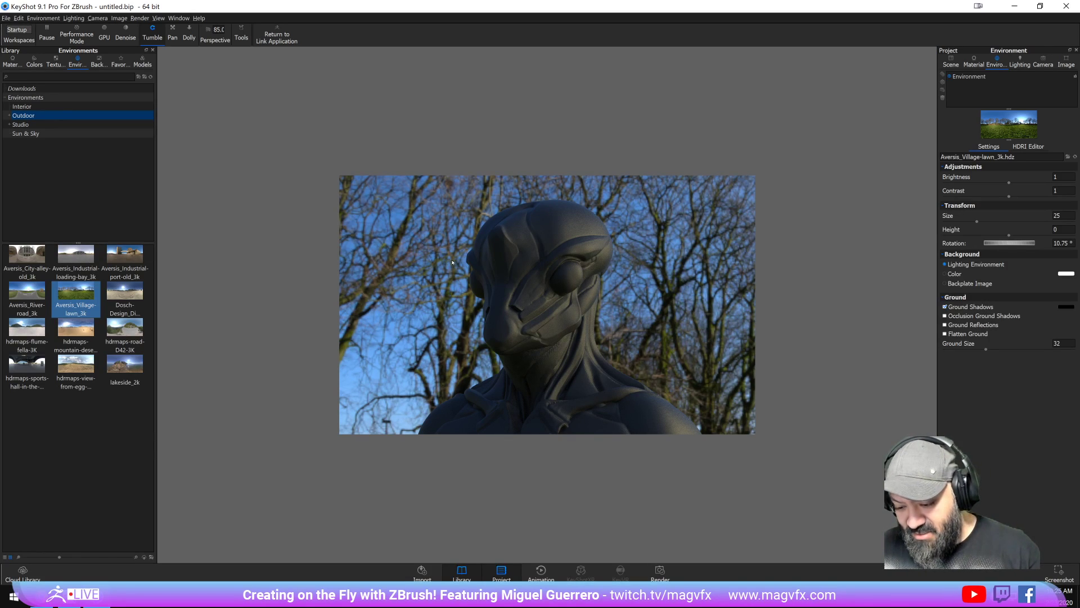
{"action": "left_click_drag", "start_coordinate": [403, 334], "coordinate": [585, 343]}
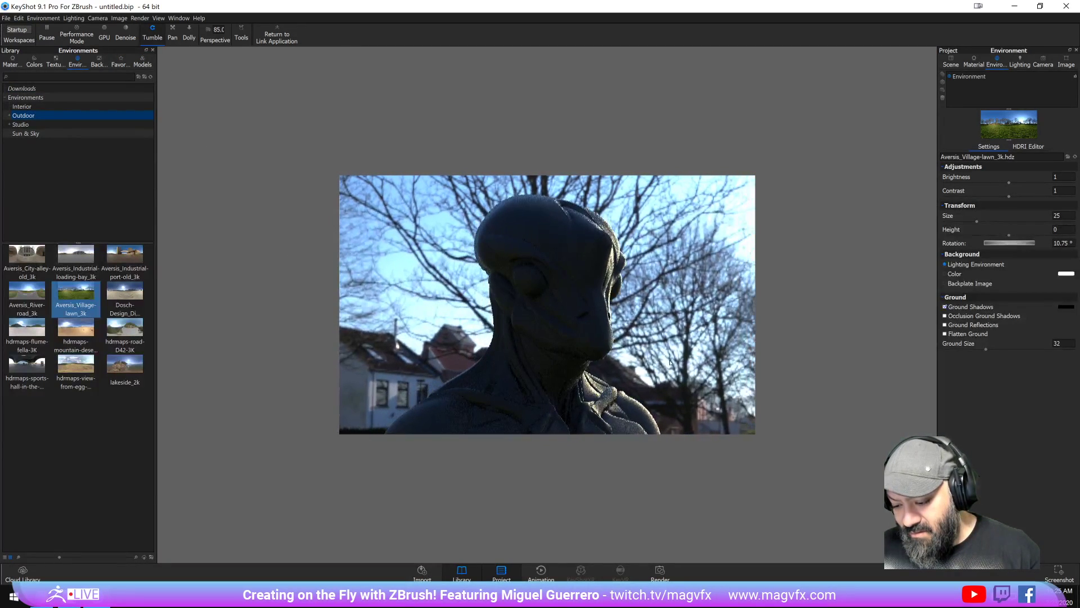
{"action": "left_click_drag", "start_coordinate": [671, 358], "coordinate": [242, 275]}
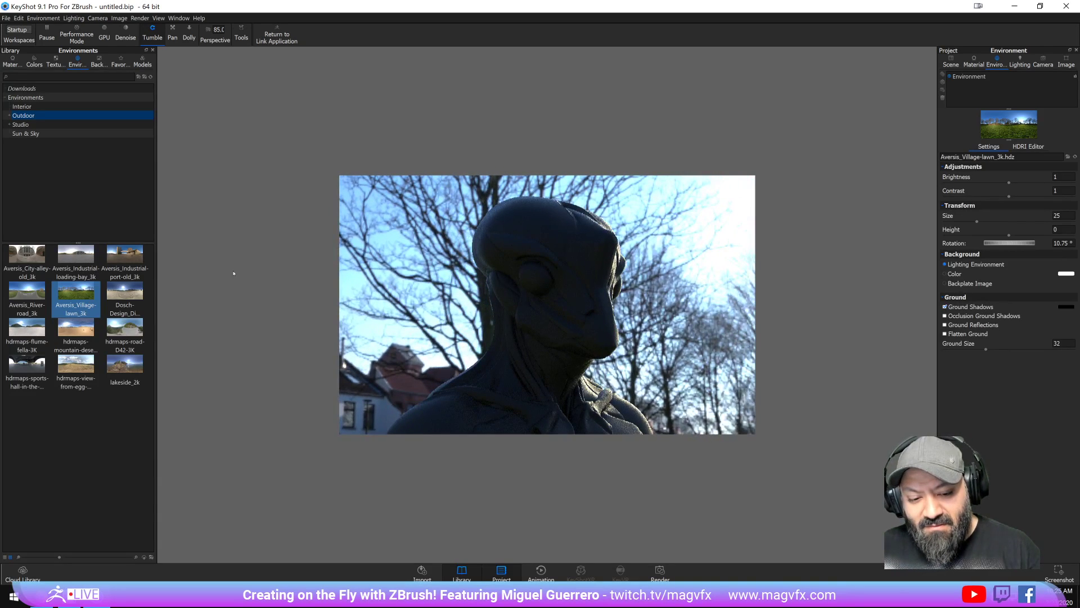
{"action": "left_click_drag", "start_coordinate": [75, 256], "coordinate": [409, 277]}
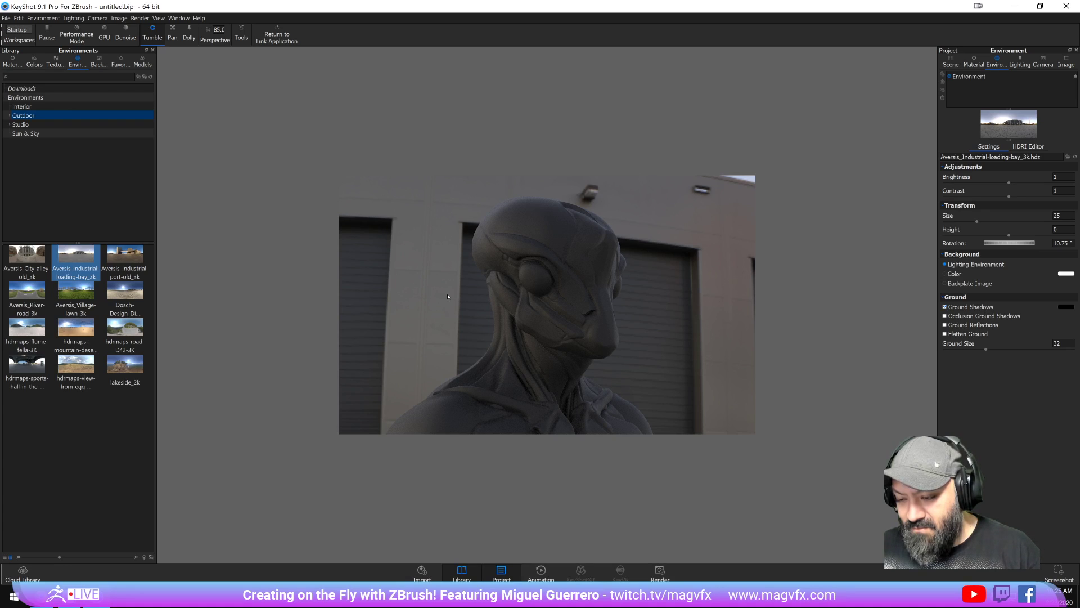
{"action": "left_click_drag", "start_coordinate": [441, 294], "coordinate": [323, 303]}
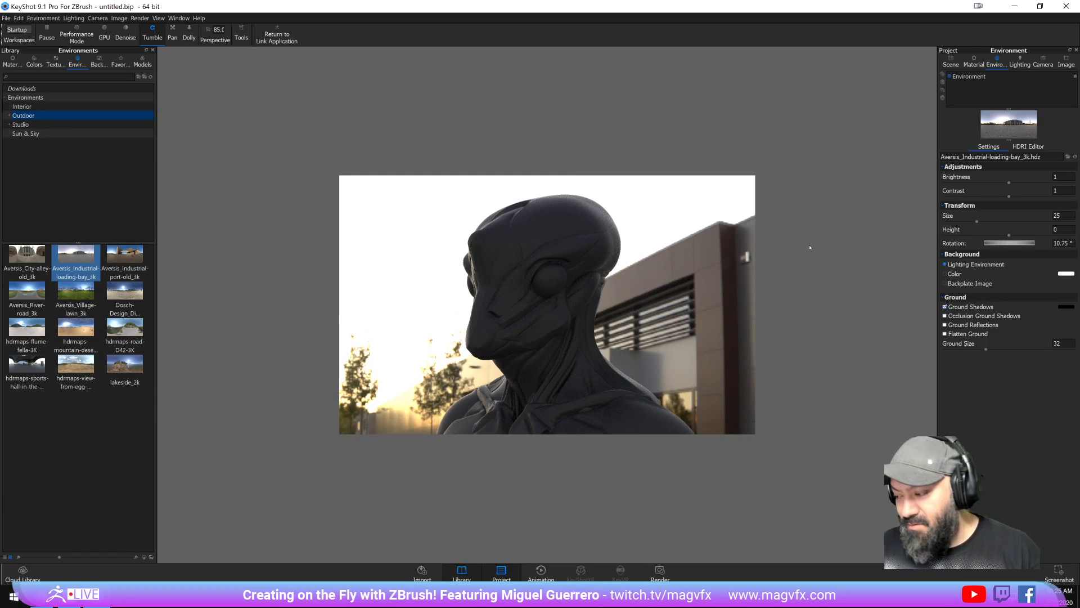
Step: Close KeyShot, discarding the scene changes, and return to the bust in ZBrush
{"action": "left_click", "coordinate": [1067, 6]}
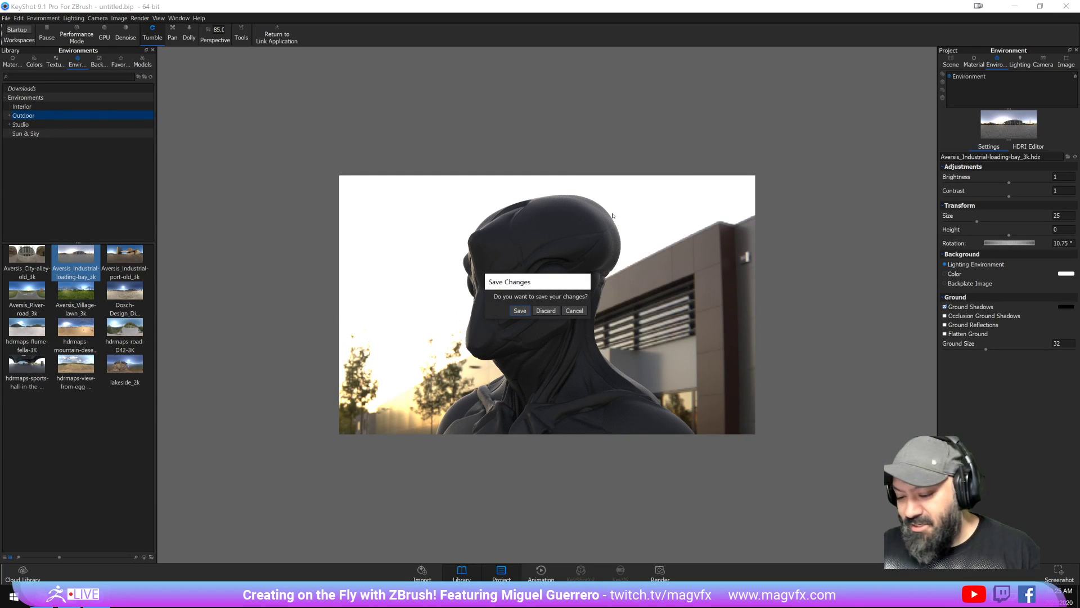
{"action": "left_click", "coordinate": [541, 311]}
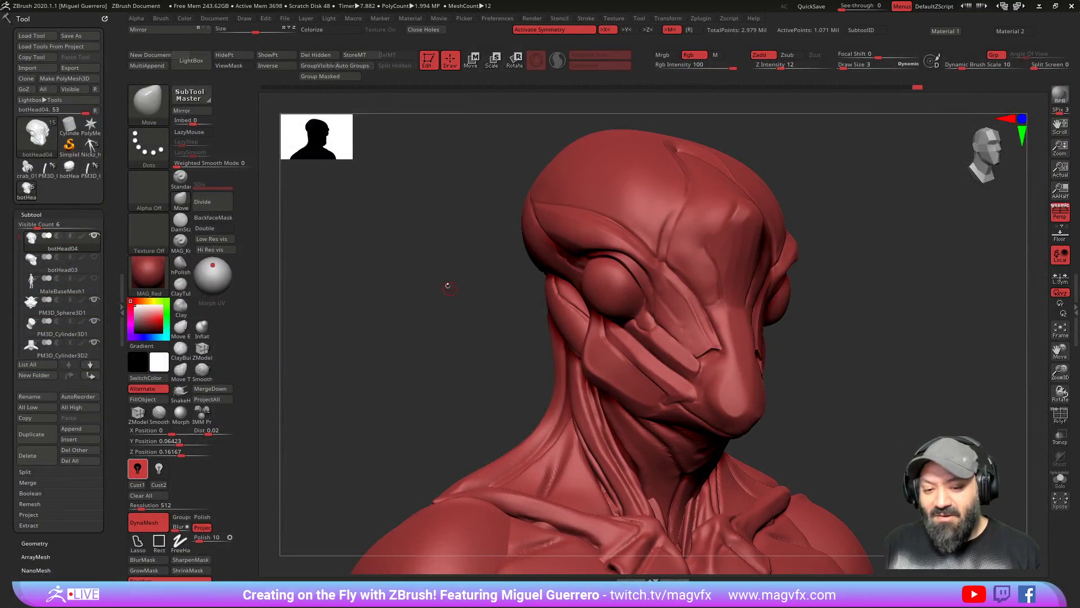
{"action": "left_click_drag", "start_coordinate": [436, 288], "coordinate": [413, 286]}
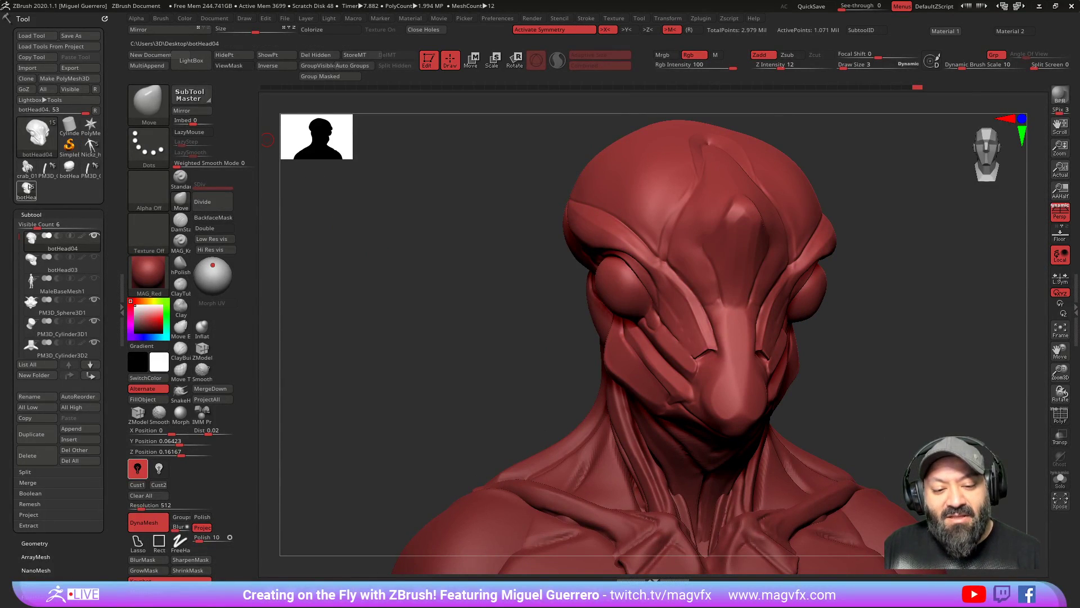
Step: Switch the active tool to the crab_01 sculpt and view it straight from the front
{"action": "mouse_move", "coordinate": [25, 168]}
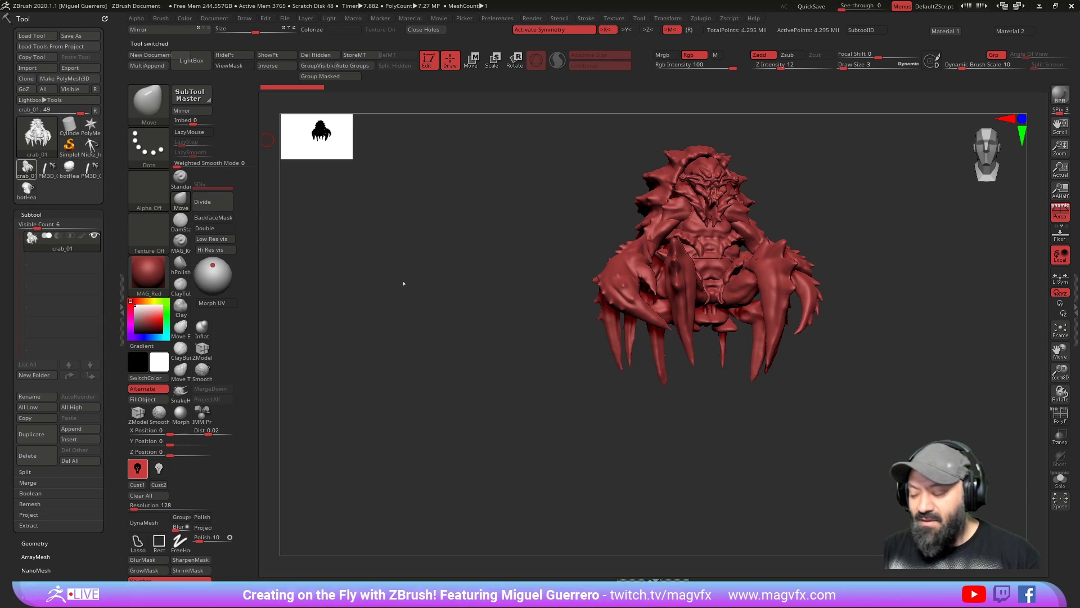
{"action": "mouse_move", "coordinate": [456, 364]}
{"action": "left_mouse_down"}
{"action": "mouse_move", "coordinate": [461, 353]}
{"action": "mouse_move", "coordinate": [415, 414]}
{"action": "mouse_move", "coordinate": [436, 424]}
{"action": "left_mouse_up"}
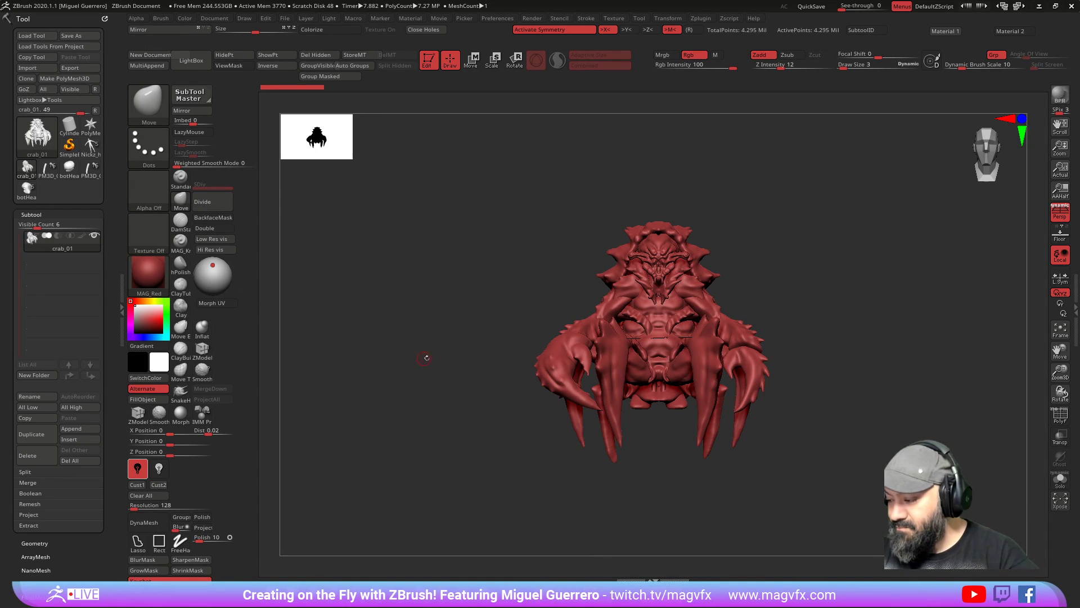
{"action": "left_click_drag", "start_coordinate": [400, 329], "coordinate": [467, 365]}
{"action": "left_click_drag", "start_coordinate": [405, 345], "coordinate": [652, 286]}
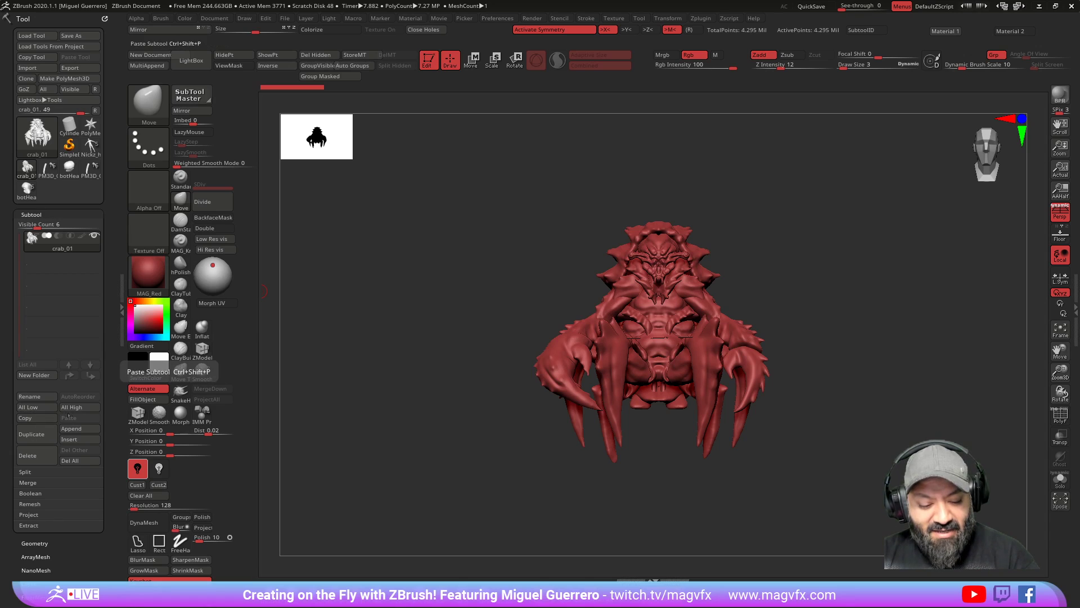
Step: Append a Cube3D subtool to crab_01 and scale it along X into a thin plane marking the centre
{"action": "left_click", "coordinate": [65, 432]}
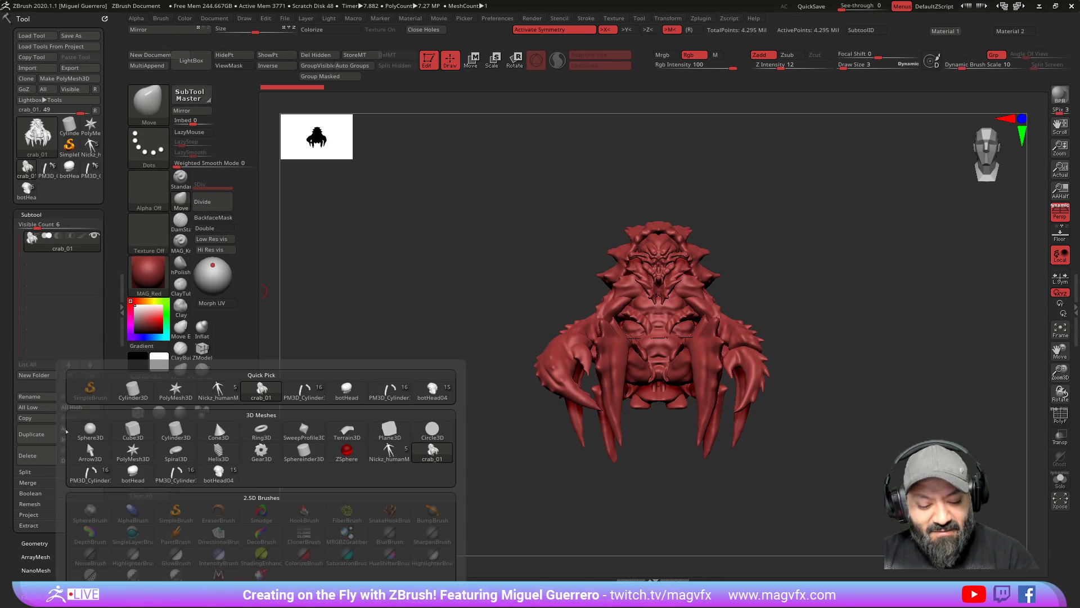
{"action": "left_click", "coordinate": [132, 430]}
{"action": "left_click", "coordinate": [62, 263]}
{"action": "key", "text": "w"}
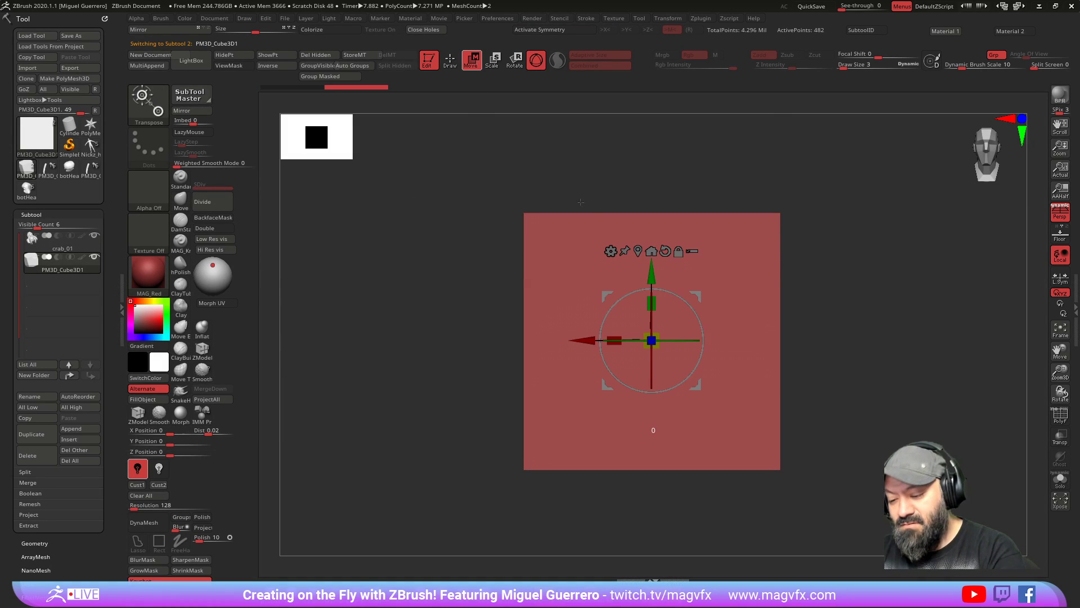
{"action": "left_click_drag", "start_coordinate": [614, 339], "coordinate": [409, 283]}
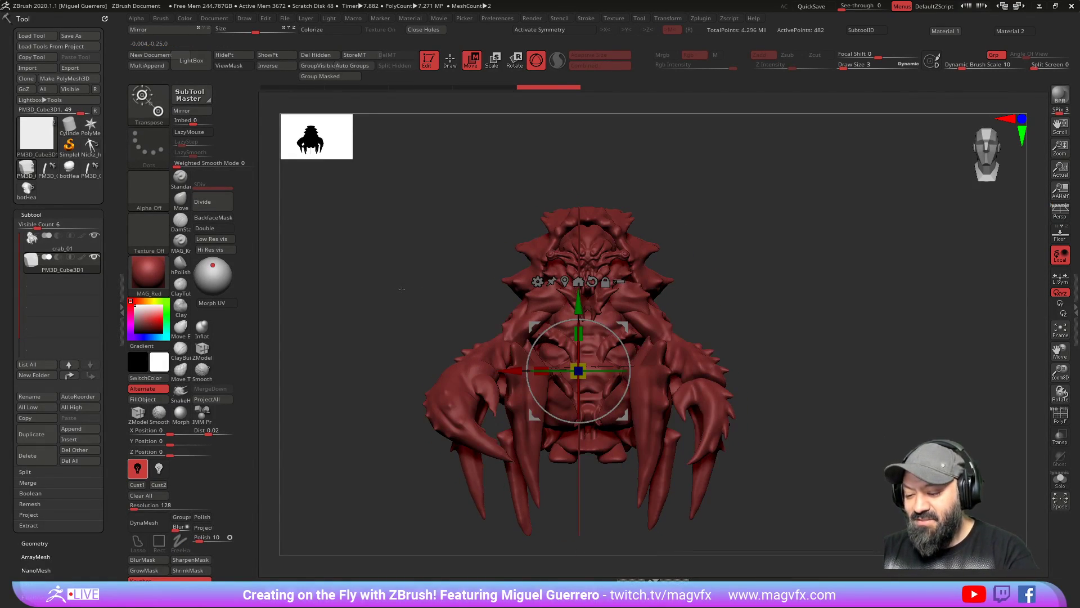
Step: Move the crab_01 subtool along X to about -0.054 to line it up with the thin cube, checking by undoing and redoing
{"action": "key", "text": "q"}
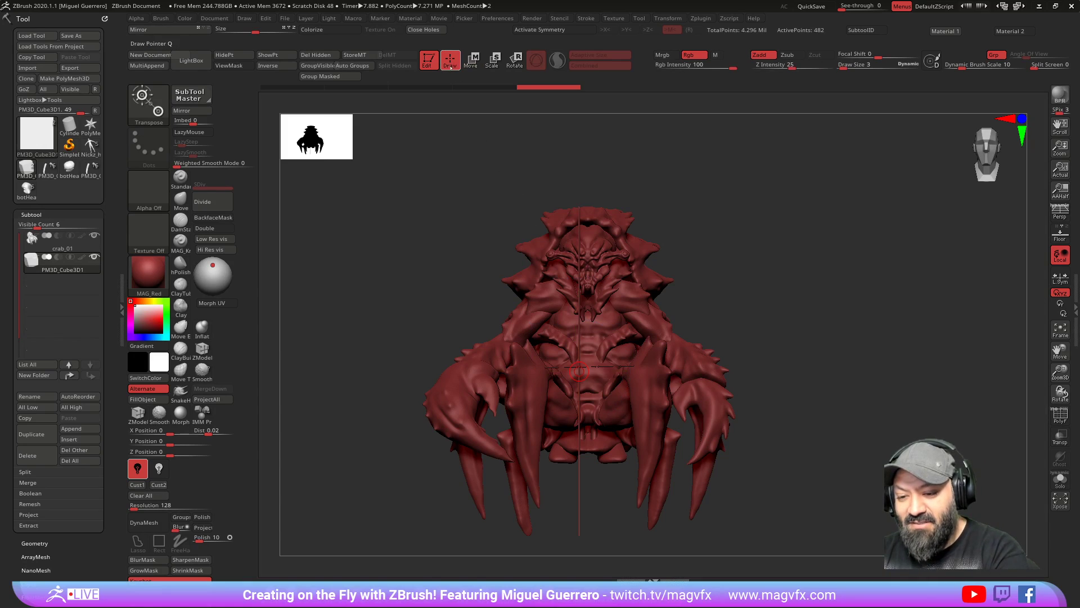
{"action": "left_click", "coordinate": [39, 242]}
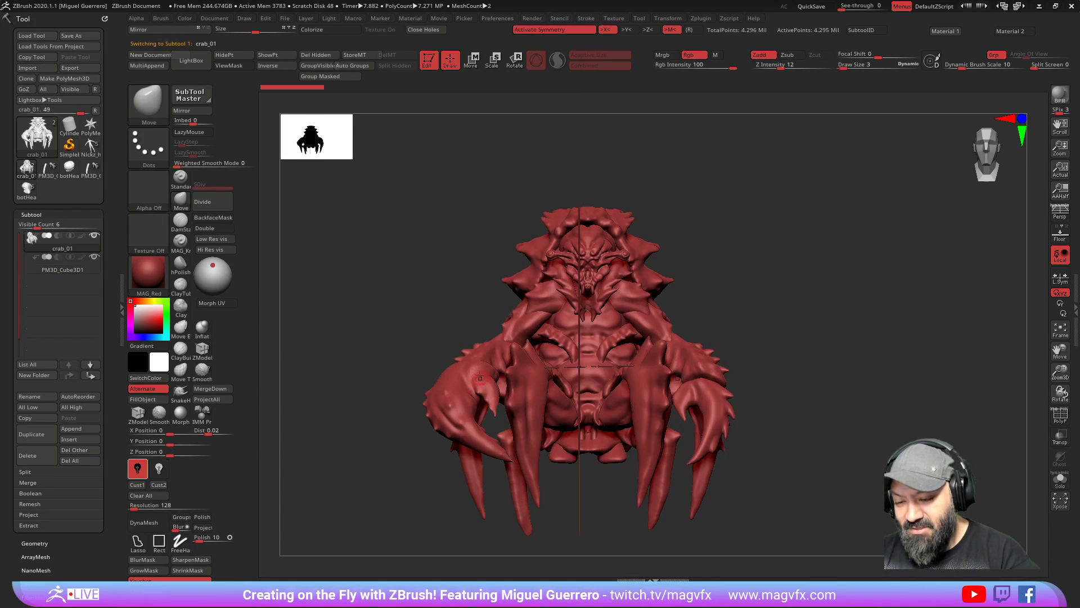
{"action": "key", "text": "w"}
{"action": "left_click_drag", "start_coordinate": [509, 370], "coordinate": [498, 370]}
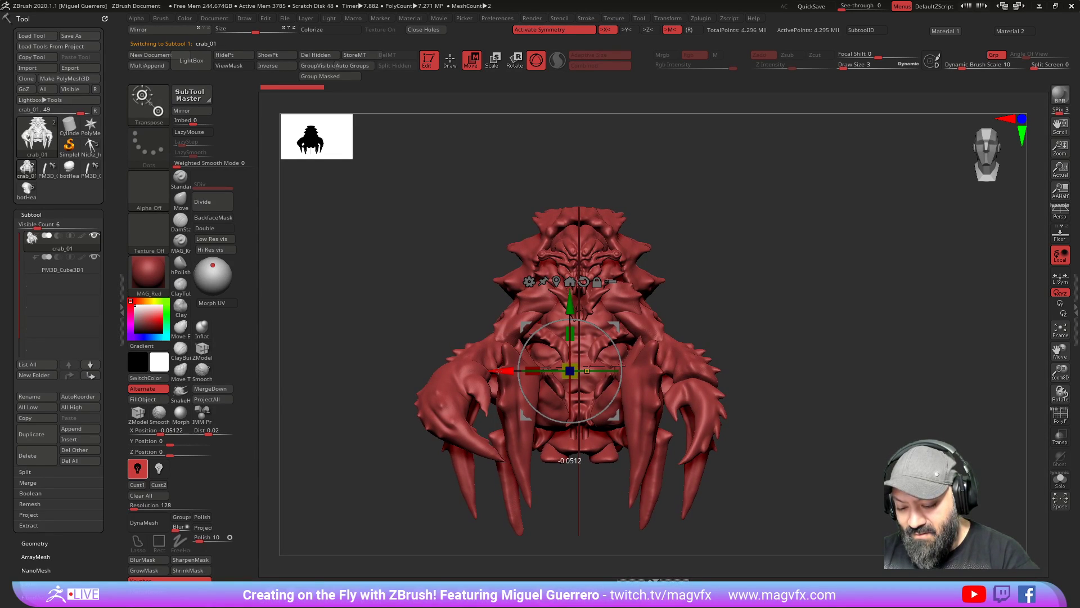
{"action": "left_click_drag", "start_coordinate": [460, 274], "coordinate": [537, 500], "text": "alt"}
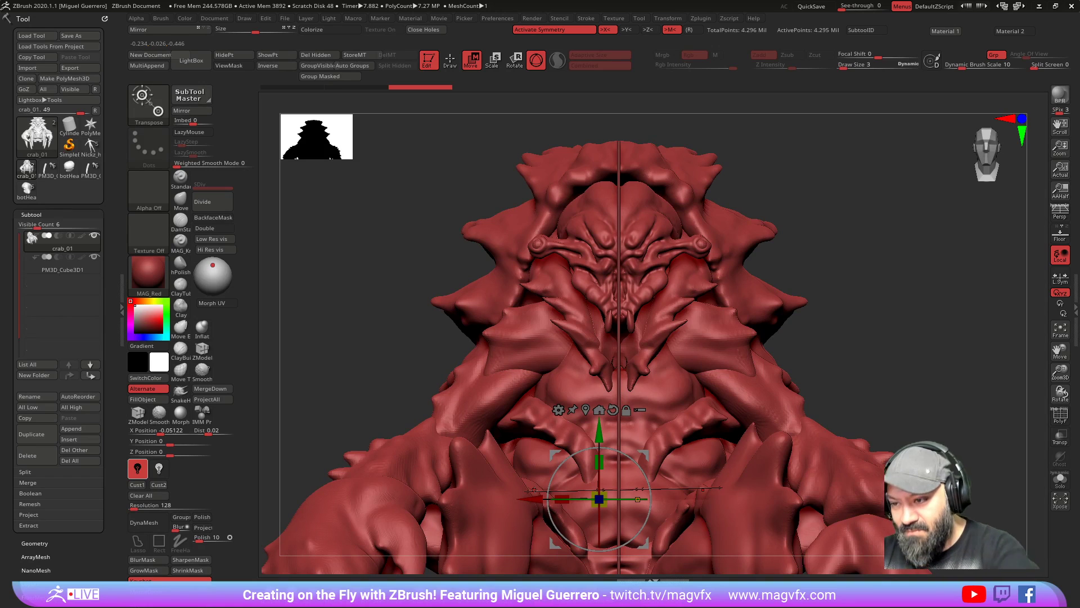
{"action": "key", "text": "ctrl+z"}
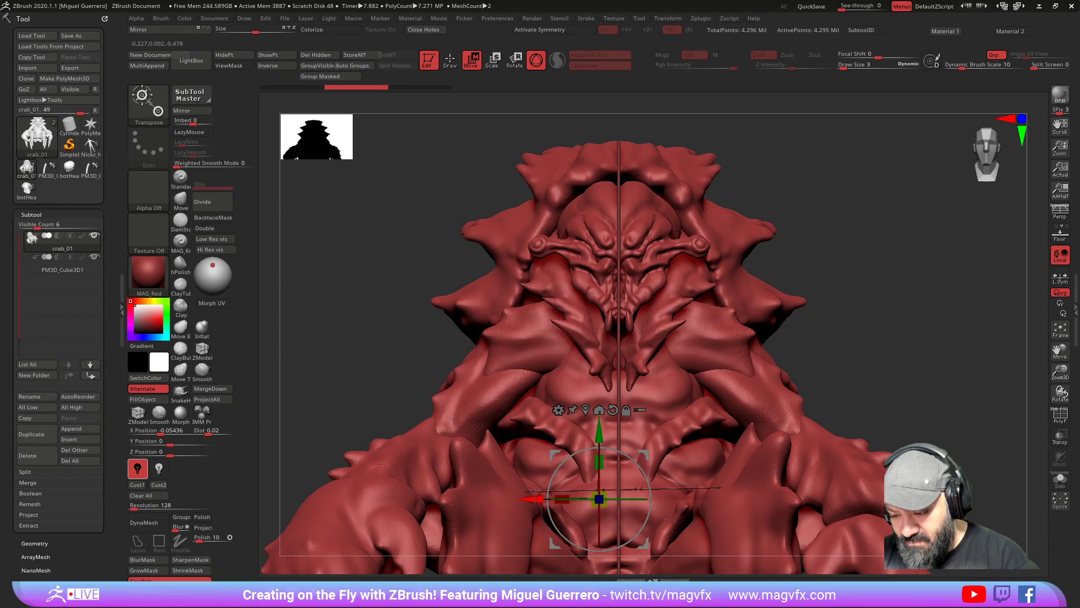
{"action": "key", "text": "ctrl+shift+z"}
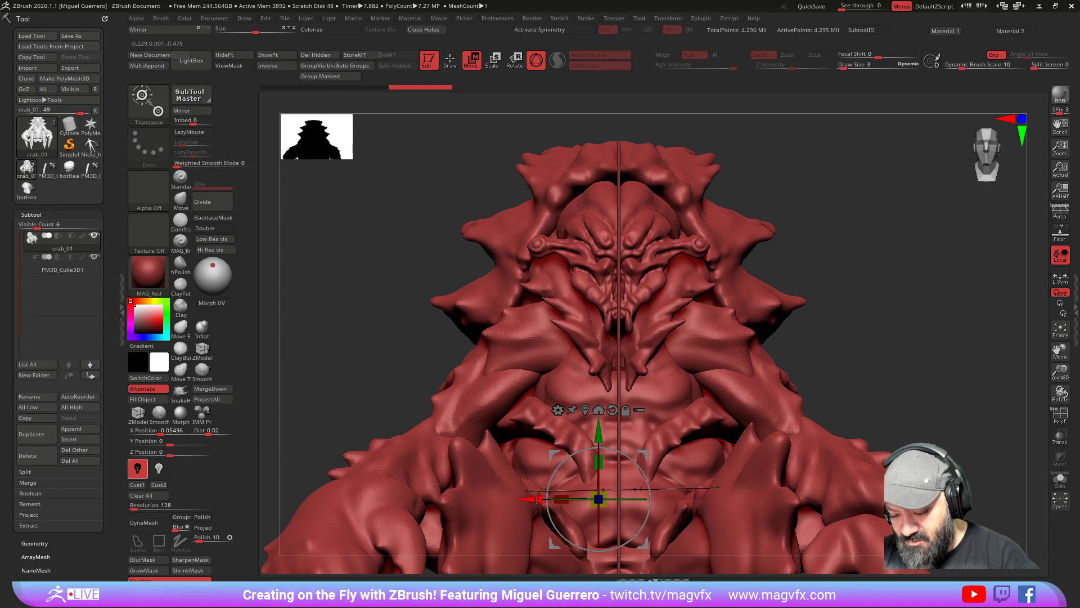
Step: Try to realign the symmetry of the crab_01 subtool with the Smart ReSym deformation
{"action": "scroll", "coordinate": [481, 251], "scroll_direction": "down", "scroll_amount": 3}
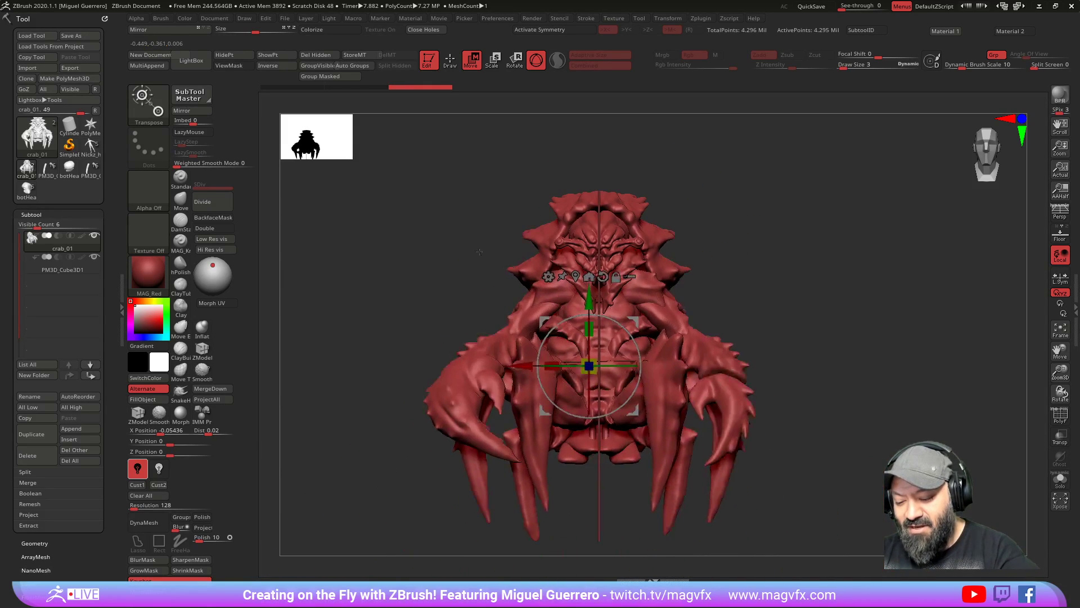
{"action": "left_click_drag", "start_coordinate": [481, 251], "coordinate": [484, 245], "text": "alt"}
{"action": "mouse_move", "coordinate": [403, 329]}
{"action": "left_mouse_down"}
{"action": "mouse_move", "coordinate": [510, 332]}
{"action": "mouse_move", "coordinate": [402, 332]}
{"action": "left_mouse_up"}
{"action": "key", "text": "q"}
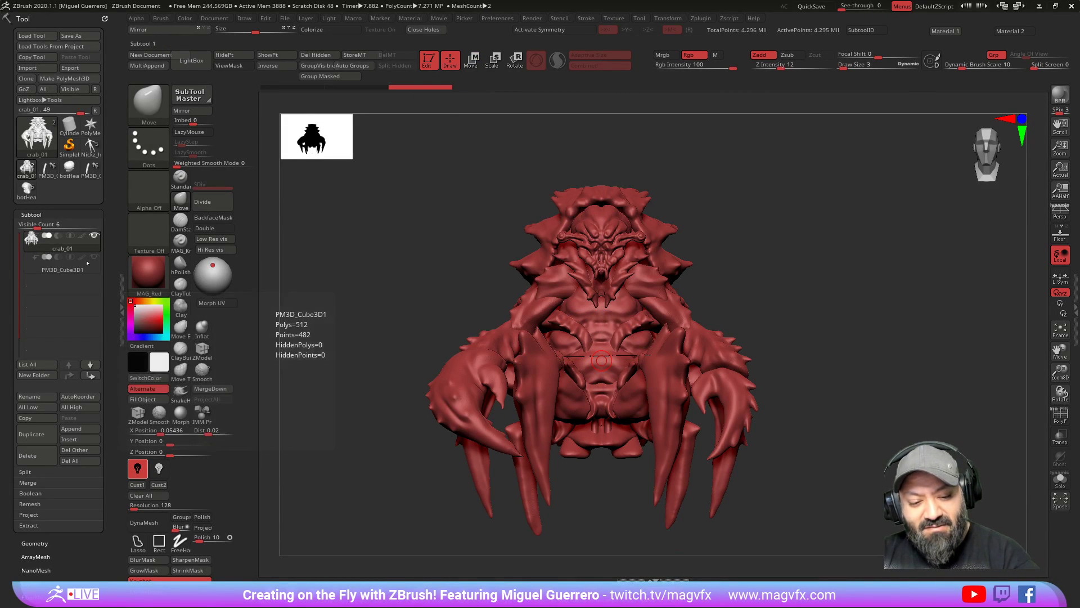
{"action": "left_click_drag", "start_coordinate": [357, 356], "coordinate": [307, 425]}
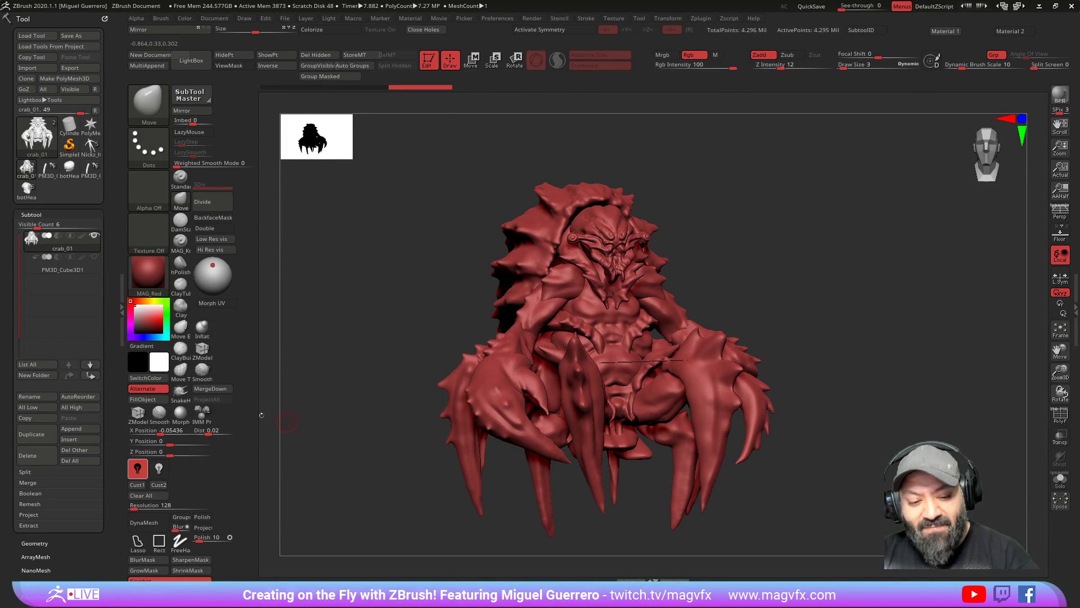
{"action": "scroll", "coordinate": [102, 450], "scroll_direction": "down", "scroll_amount": 5}
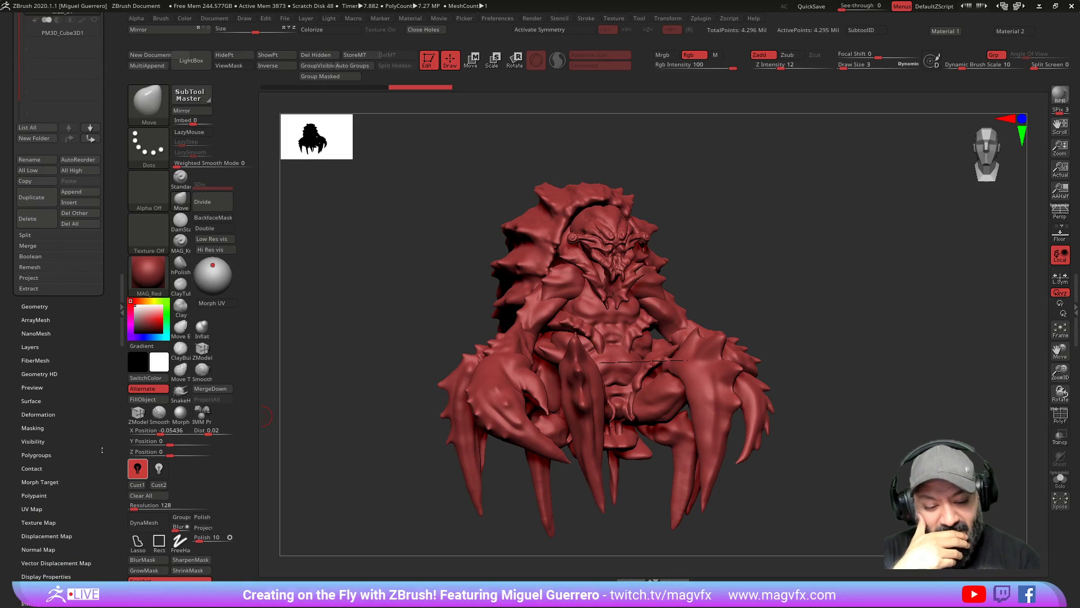
{"action": "left_click", "coordinate": [38, 414]}
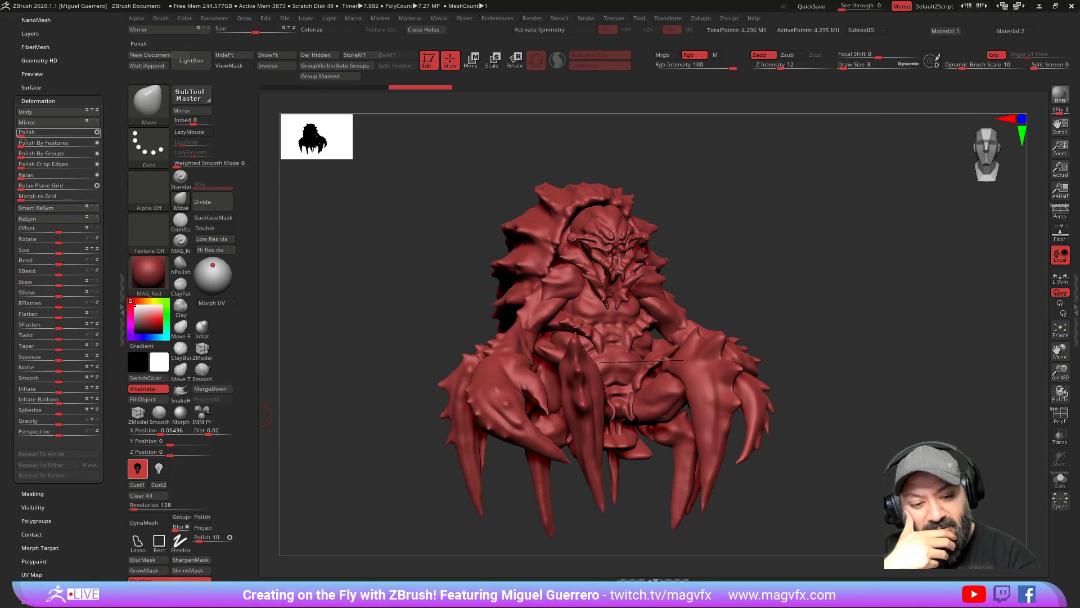
{"action": "left_click", "coordinate": [20, 211]}
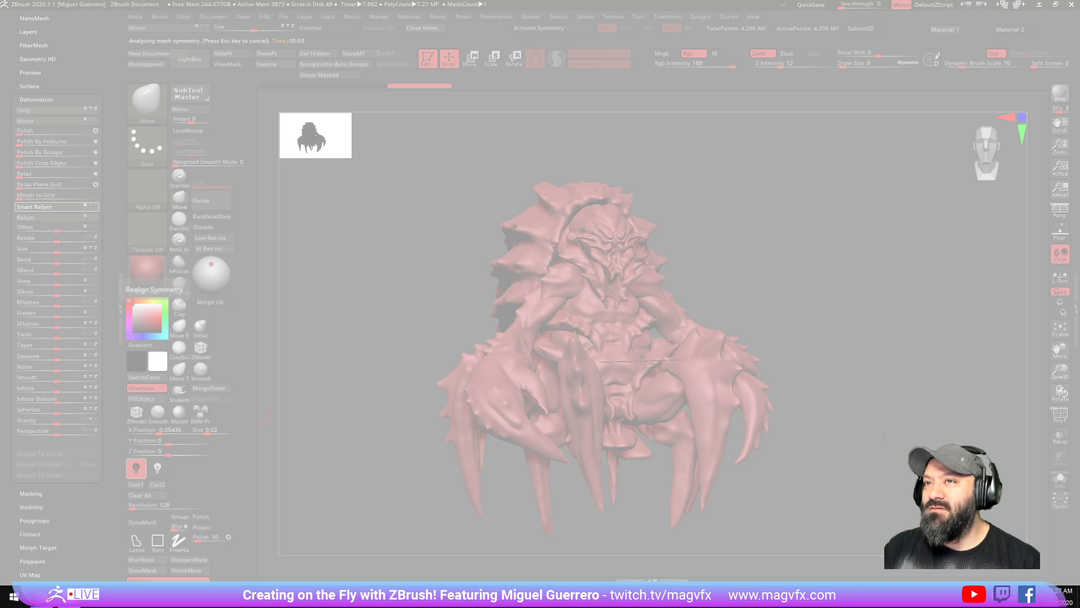
Step: Browse the sea-creature reference photos in Photos, including the giant isopod, octopus, goblin shark and crab
{"action": "left_click_drag", "start_coordinate": [506, 0], "coordinate": [585, 71]}
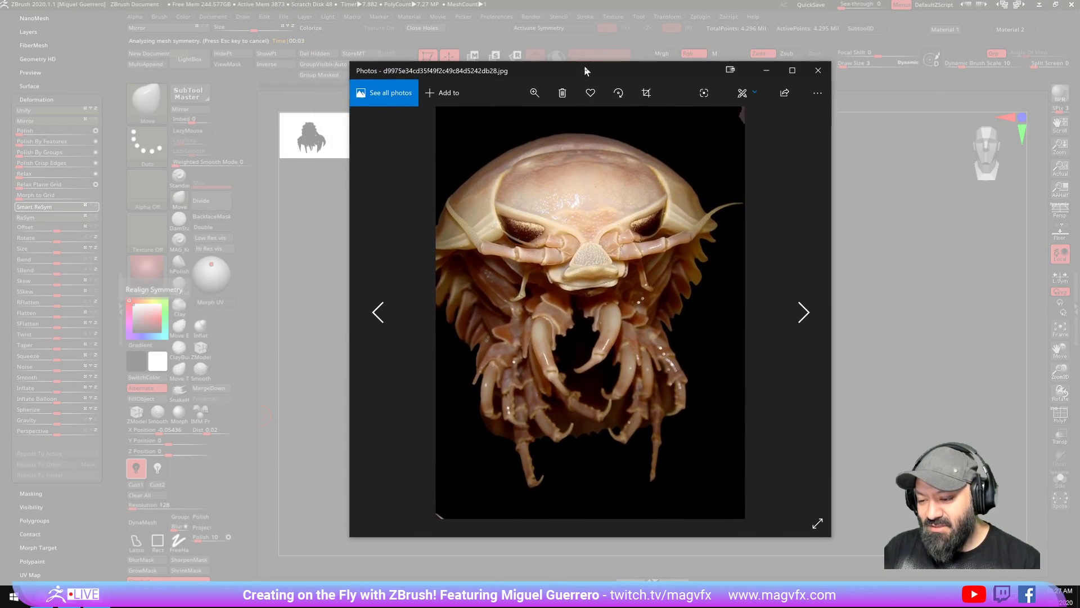
{"action": "left_click", "coordinate": [795, 319]}
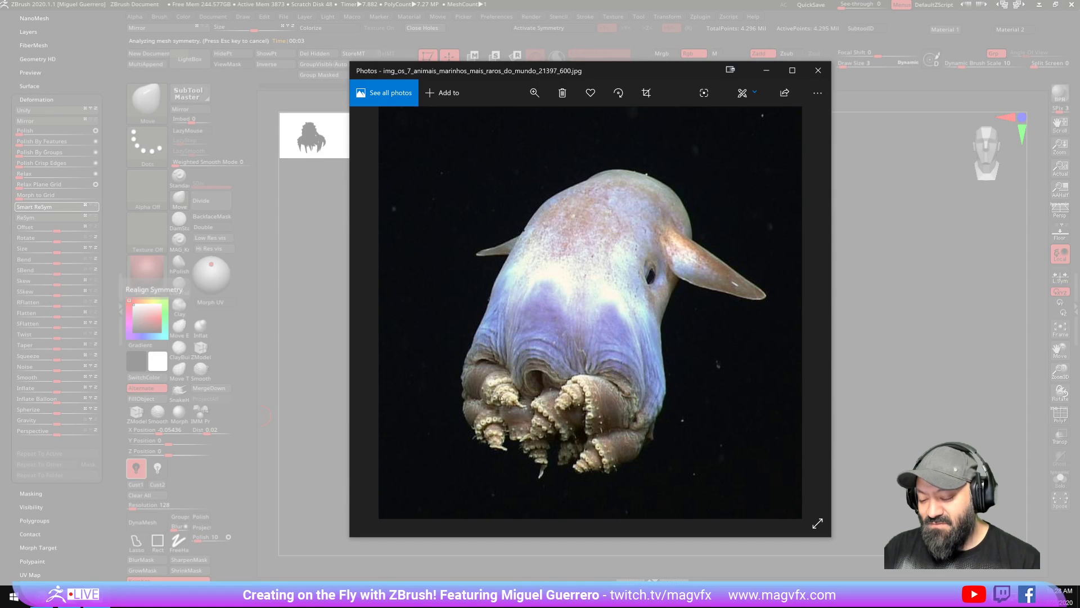
{"action": "left_click", "coordinate": [809, 305]}
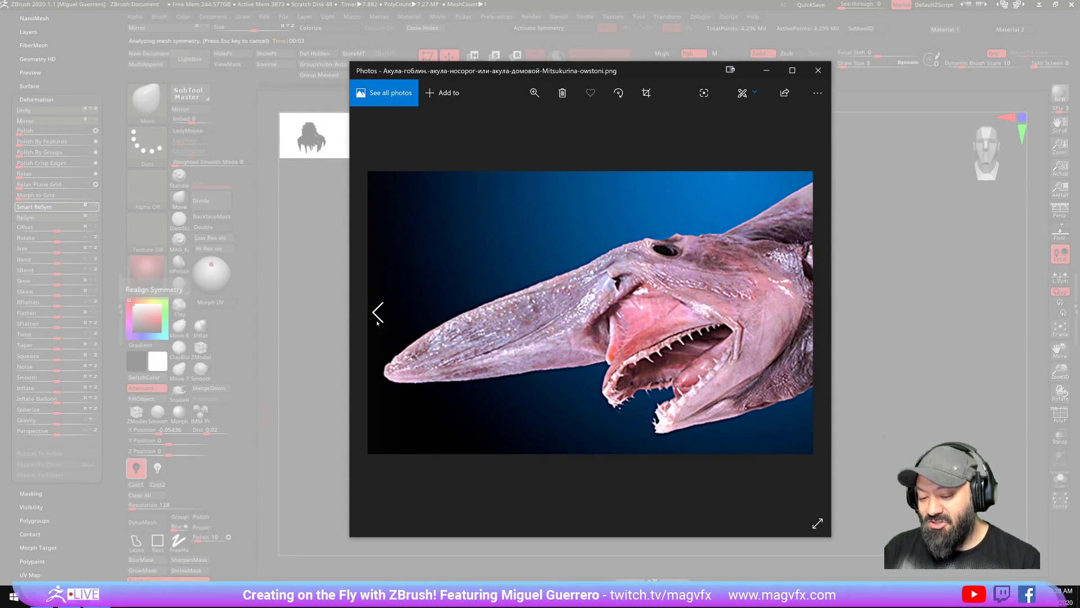
{"action": "left_click", "coordinate": [376, 314]}
{"action": "left_click", "coordinate": [377, 316]}
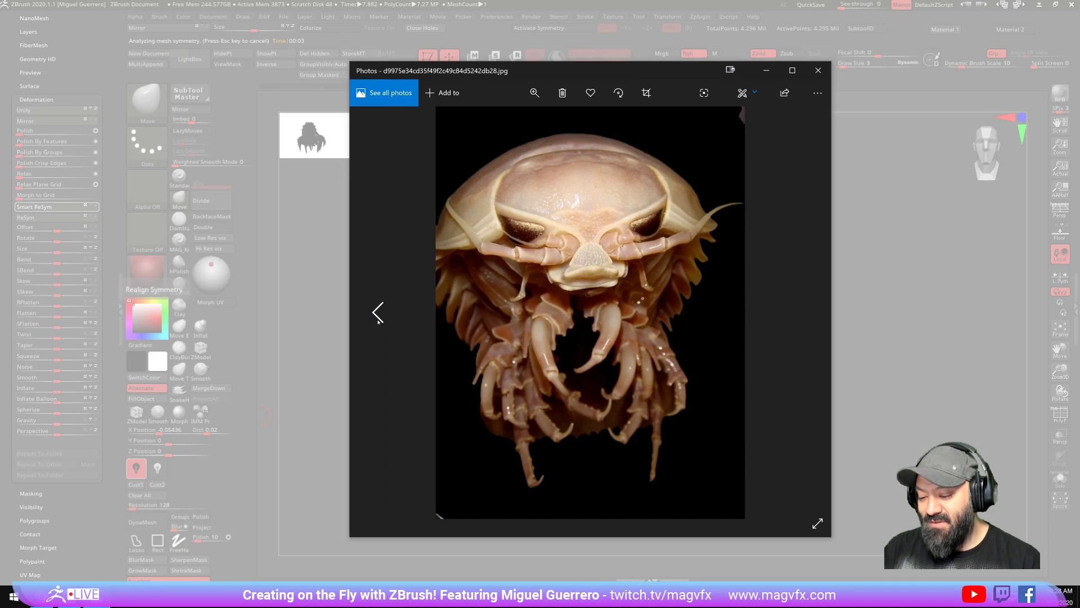
{"action": "left_click", "coordinate": [377, 316]}
{"action": "left_click", "coordinate": [378, 319]}
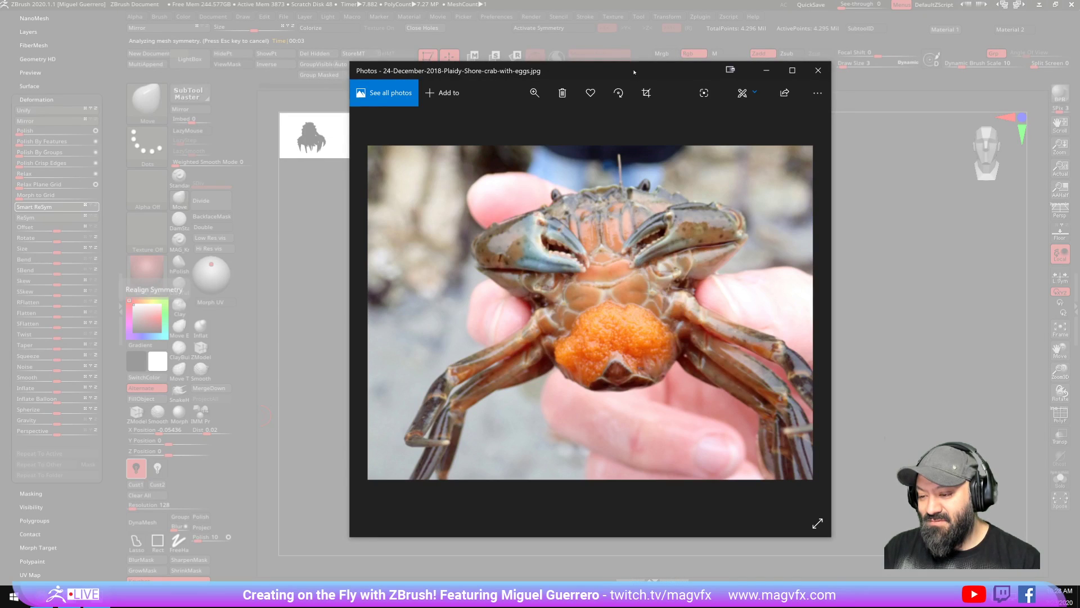
{"action": "left_click_drag", "start_coordinate": [626, 65], "coordinate": [563, 0]}
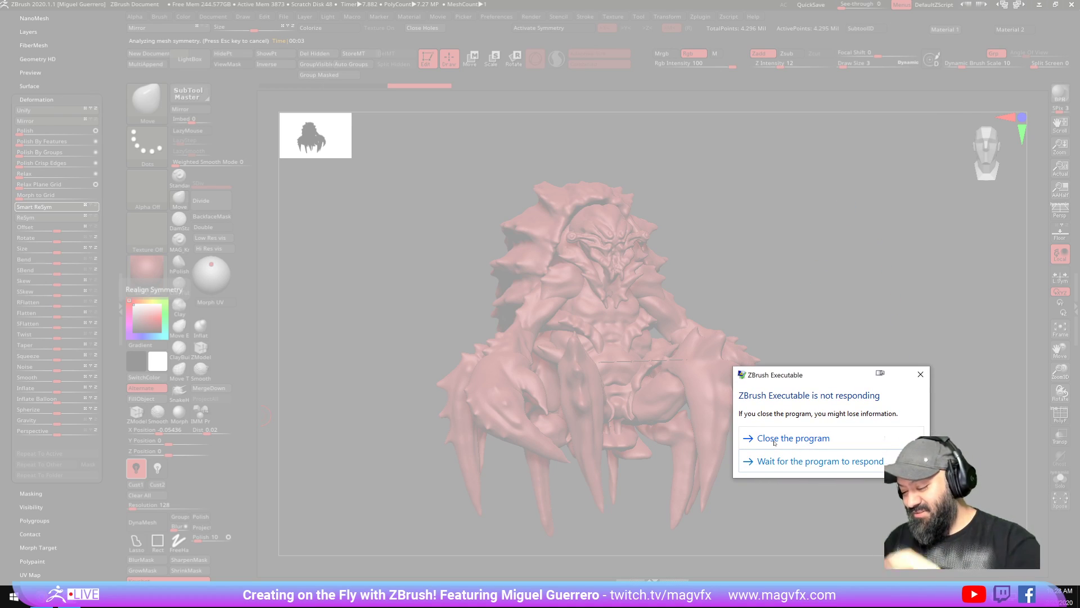
Step: Force-close the unresponsive ZBrush, relaunch it, dismiss LightBox and put the reloaded robotic bust into edit mode
{"action": "left_click", "coordinate": [783, 462]}
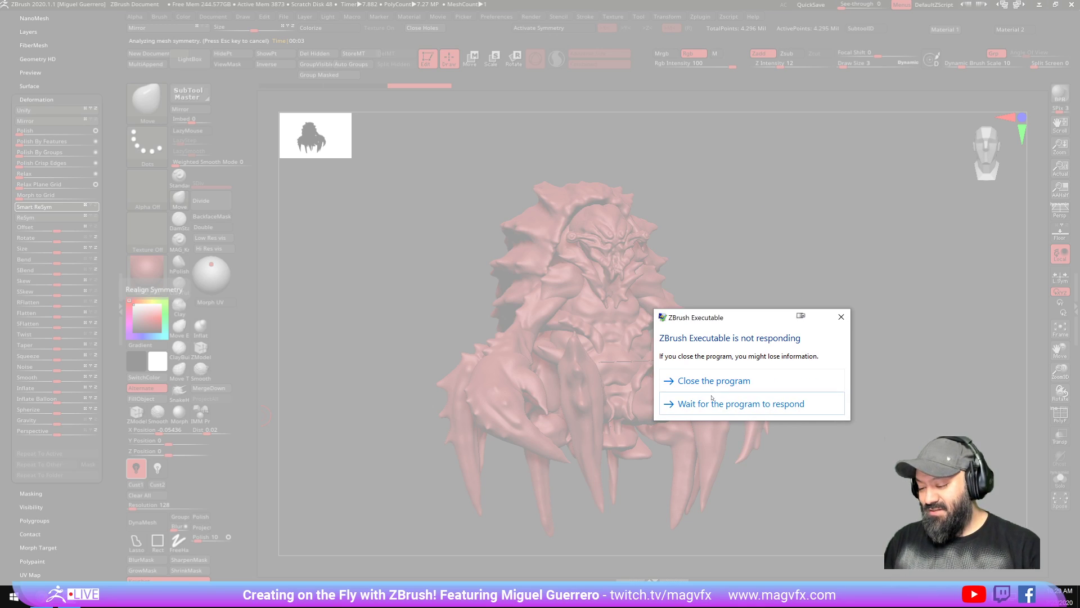
{"action": "left_click", "coordinate": [713, 382]}
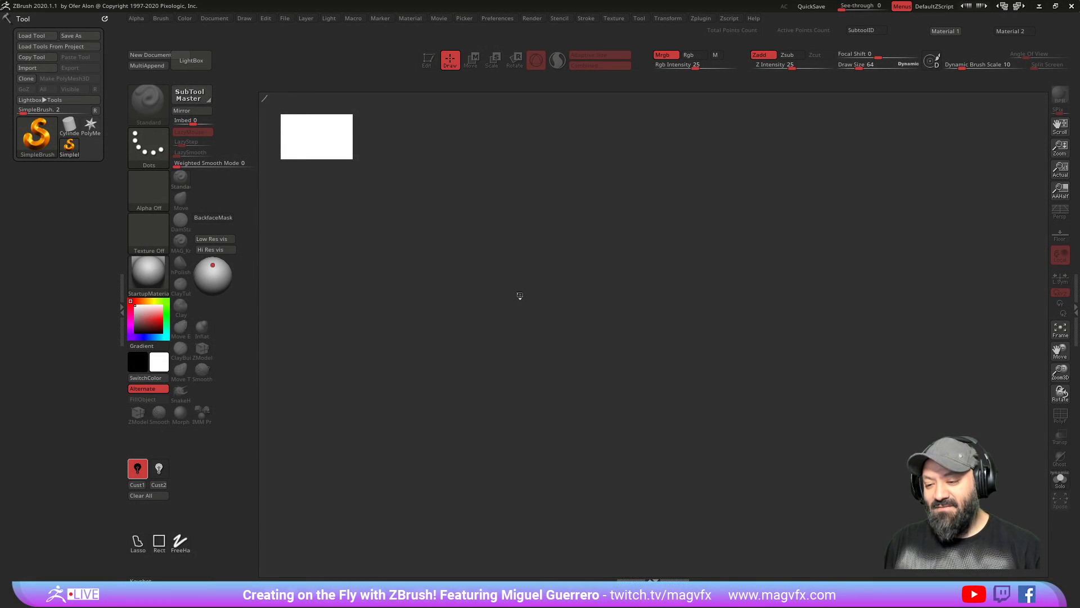
{"action": "left_click", "coordinate": [625, 337]}
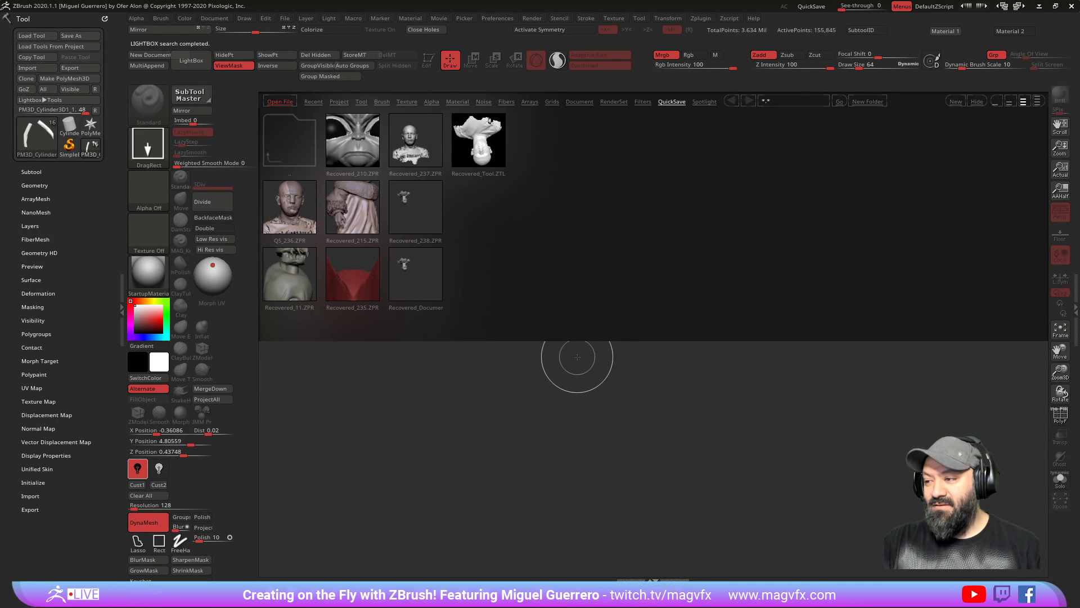
{"action": "key", "text": "comma"}
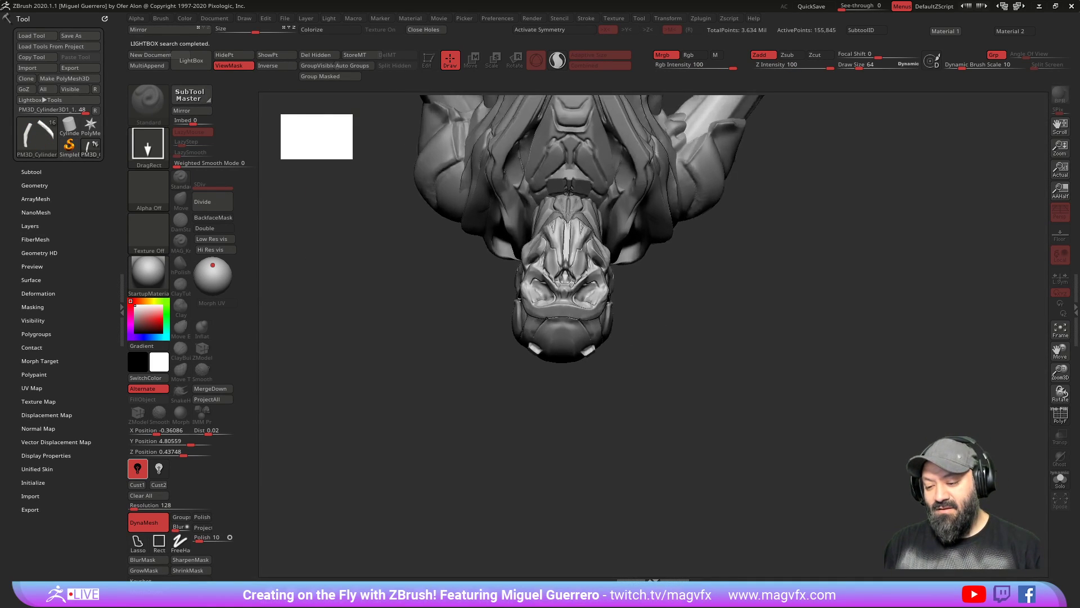
{"action": "left_click", "coordinate": [427, 58]}
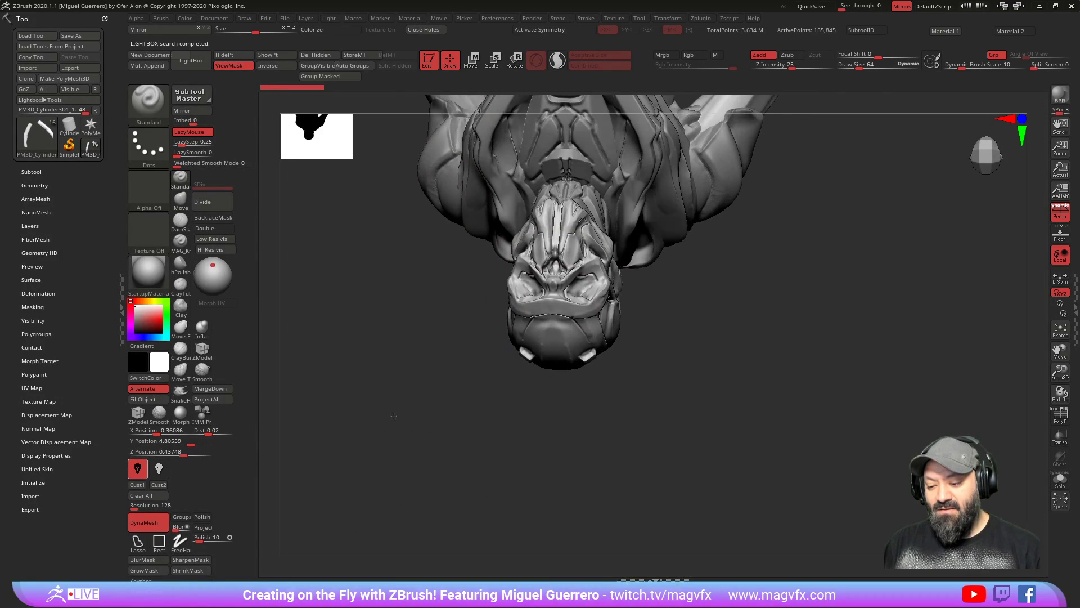
{"action": "left_click_drag", "start_coordinate": [459, 336], "coordinate": [276, 246]}
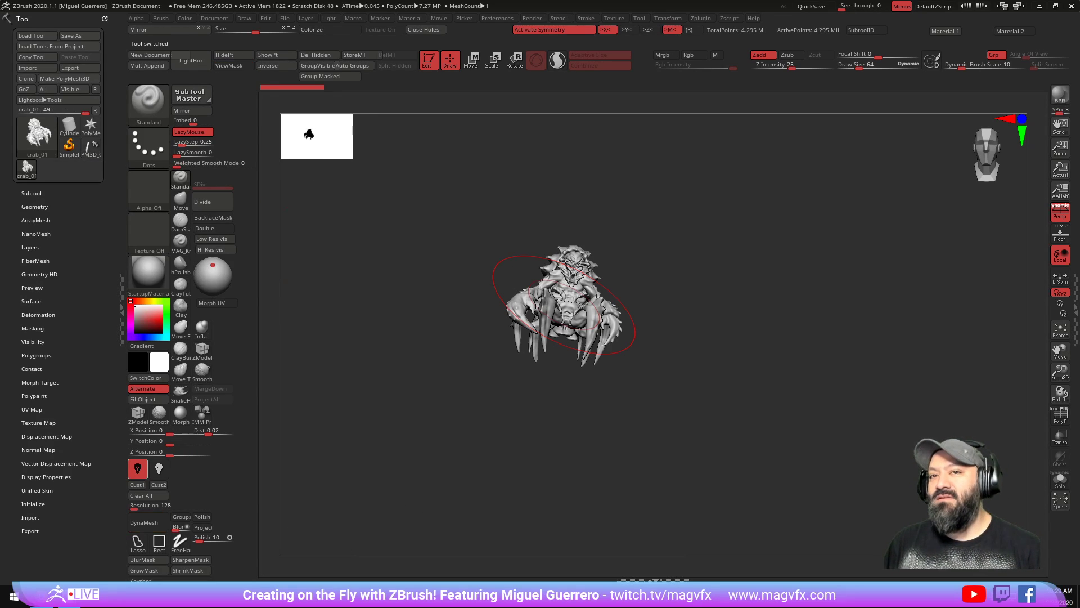
Step: Frame the reopened crab_01 sculpt, inspect its wireframe from the front and hide the wireframe again
{"action": "key", "text": "f"}
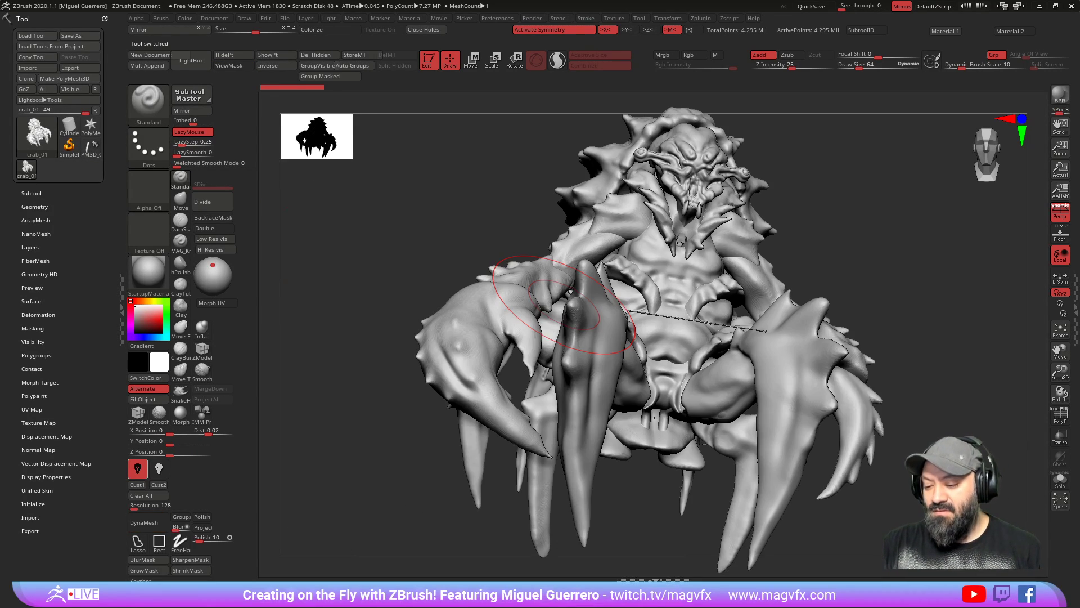
{"action": "left_click", "coordinate": [1061, 416]}
{"action": "mouse_move", "coordinate": [592, 306]}
{"action": "right_mouse_down", "text": "ctrl"}
{"action": "mouse_move", "coordinate": [607, 343]}
{"action": "mouse_move", "coordinate": [610, 428]}
{"action": "mouse_move", "coordinate": [434, 248]}
{"action": "mouse_move", "coordinate": [380, 236]}
{"action": "mouse_move", "coordinate": [378, 250]}
{"action": "mouse_move", "coordinate": [439, 231]}
{"action": "mouse_move", "coordinate": [446, 309]}
{"action": "mouse_move", "coordinate": [467, 338]}
{"action": "right_mouse_up", "text": "ctrl"}
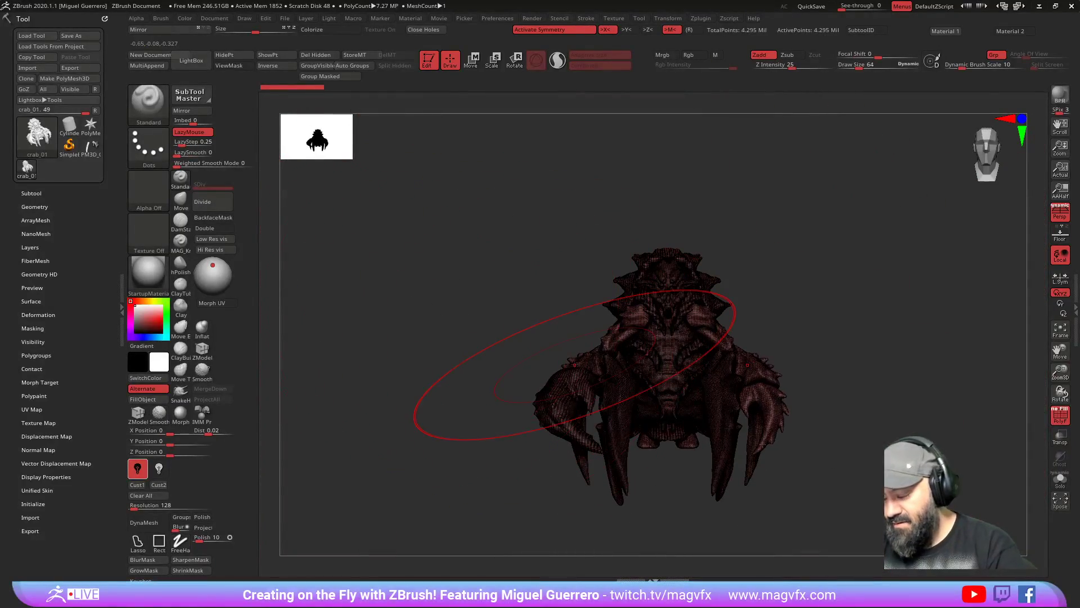
{"action": "left_click", "coordinate": [1060, 416]}
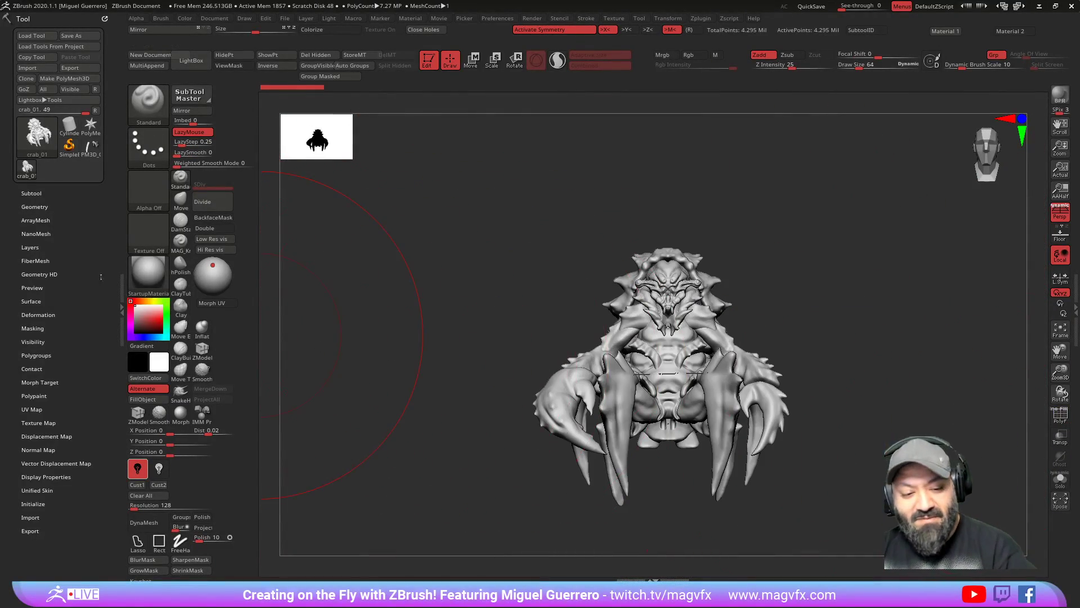
Step: Append a Cube3D subtool to crab_01 and scale it along X into a thin centre-marking plane
{"action": "left_click", "coordinate": [31, 193]}
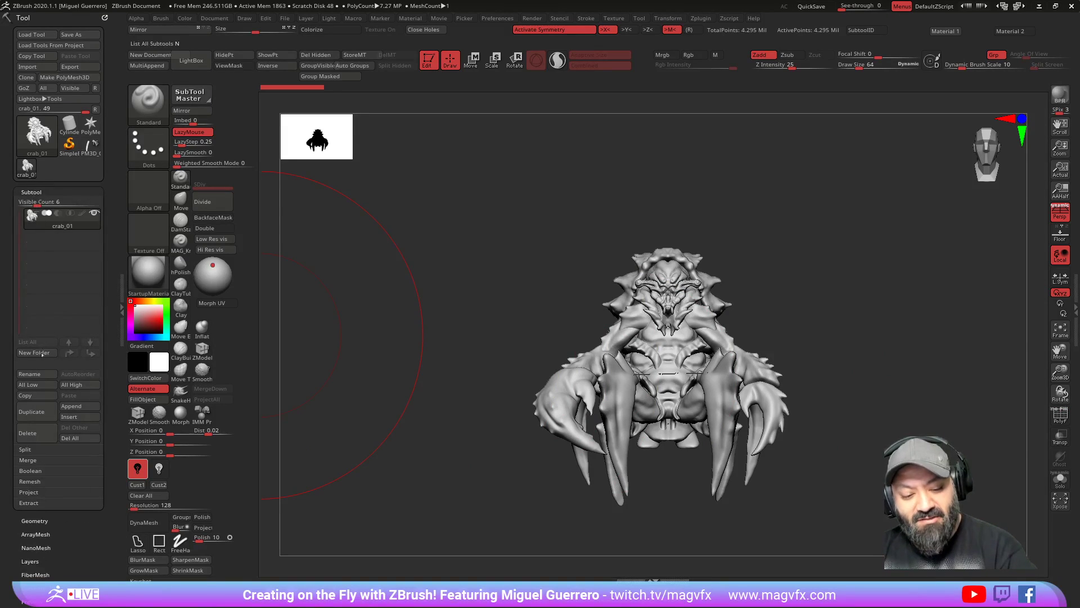
{"action": "left_click", "coordinate": [71, 406]}
{"action": "left_click", "coordinate": [133, 451]}
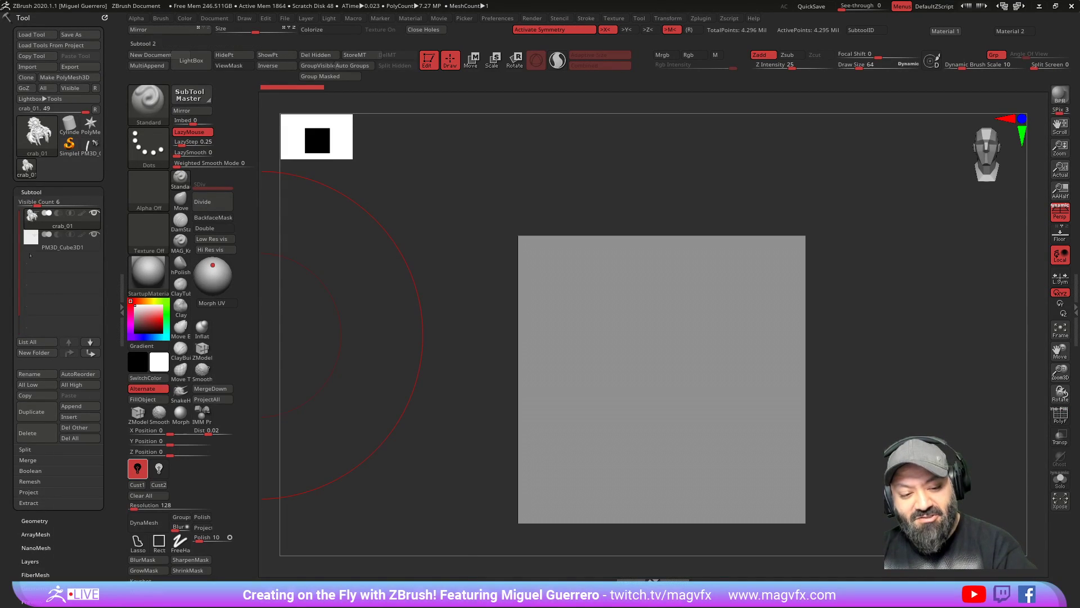
{"action": "key", "text": "w"}
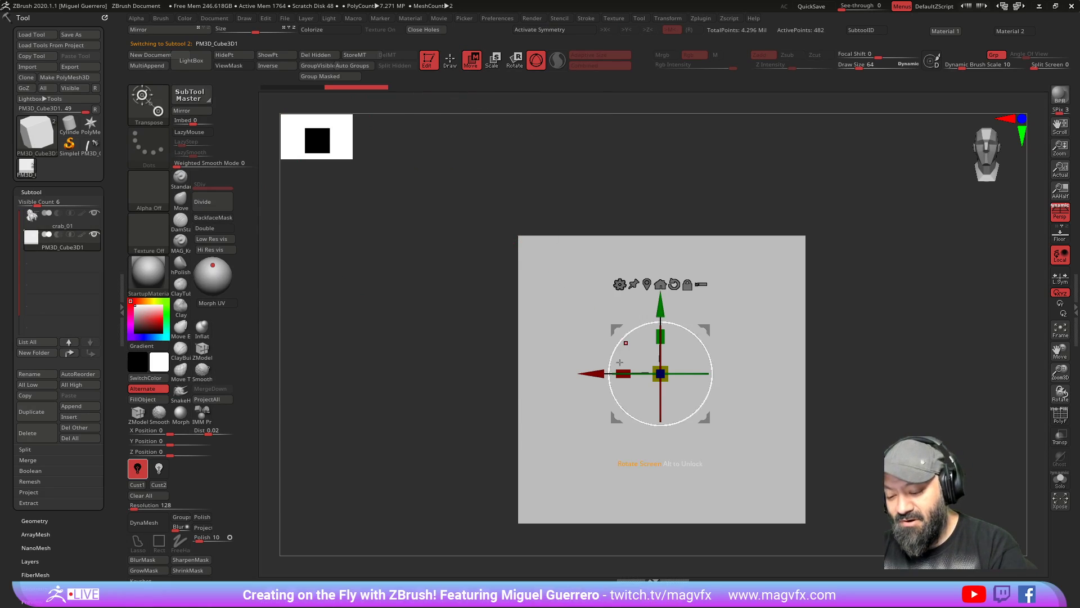
{"action": "left_click_drag", "start_coordinate": [623, 373], "coordinate": [737, 395]}
{"action": "key", "text": "p"}
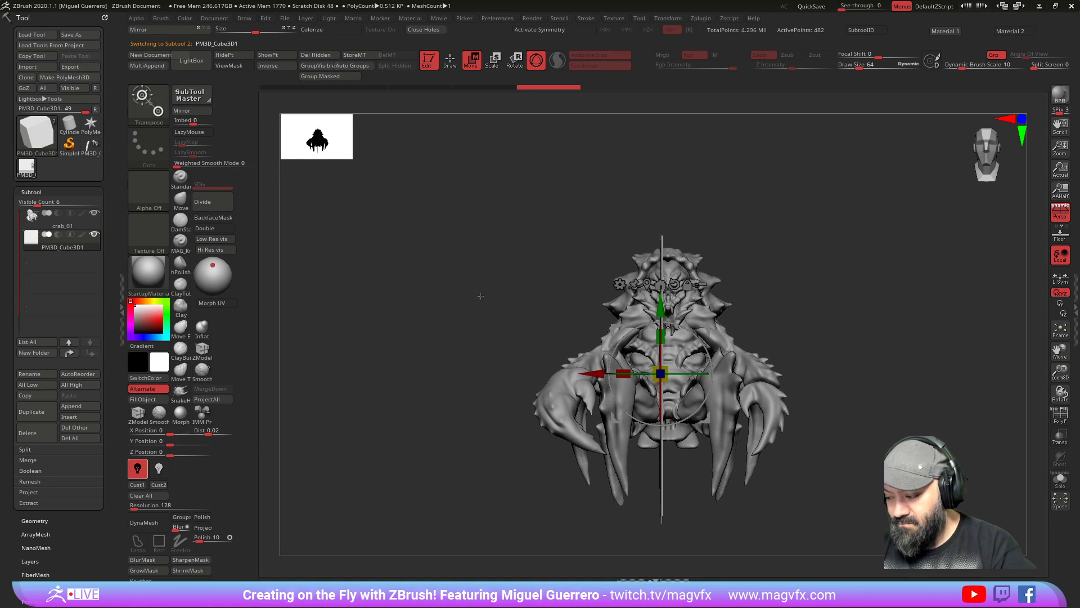
{"action": "mouse_move", "coordinate": [488, 306]}
{"action": "right_mouse_down", "text": "alt"}
{"action": "mouse_move", "coordinate": [389, 307]}
{"action": "mouse_move", "coordinate": [472, 340]}
{"action": "mouse_move", "coordinate": [495, 300]}
{"action": "right_mouse_up", "text": "alt"}
{"action": "right_click_drag", "start_coordinate": [495, 299], "coordinate": [415, 282], "text": "alt"}
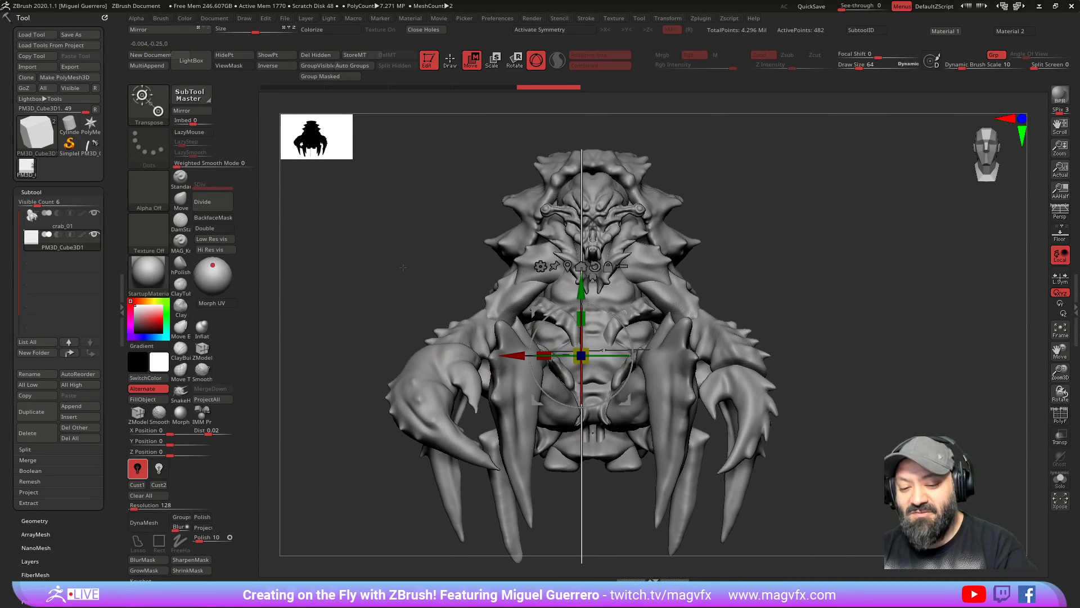
Step: Switch to the crab_01 subtool and move it along X to about -0.052, centring it on the thin cube
{"action": "left_click", "coordinate": [493, 59]}
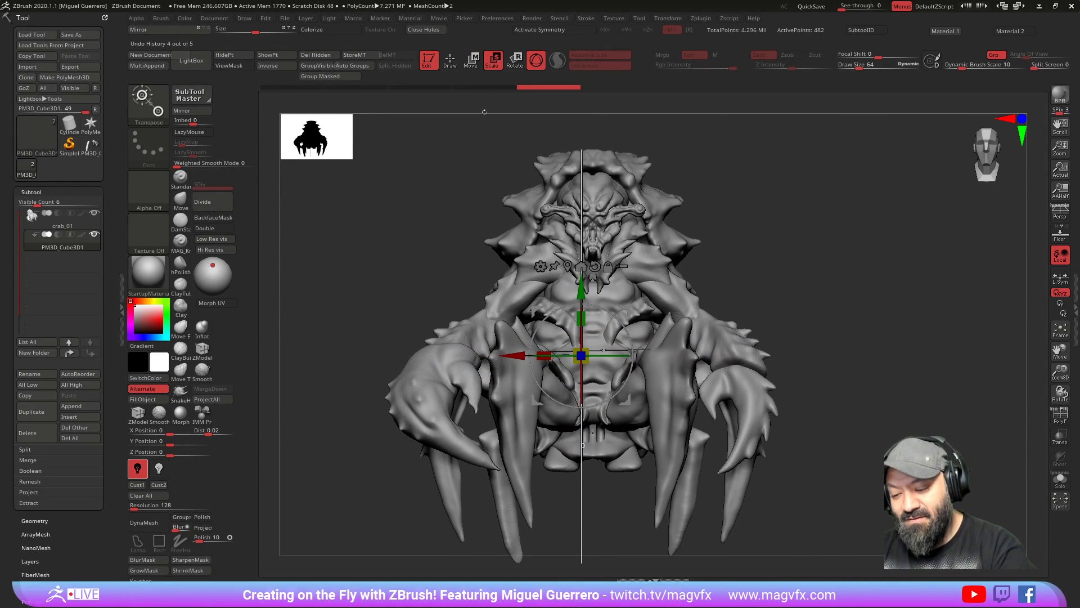
{"action": "left_click_drag", "start_coordinate": [507, 355], "coordinate": [506, 354]}
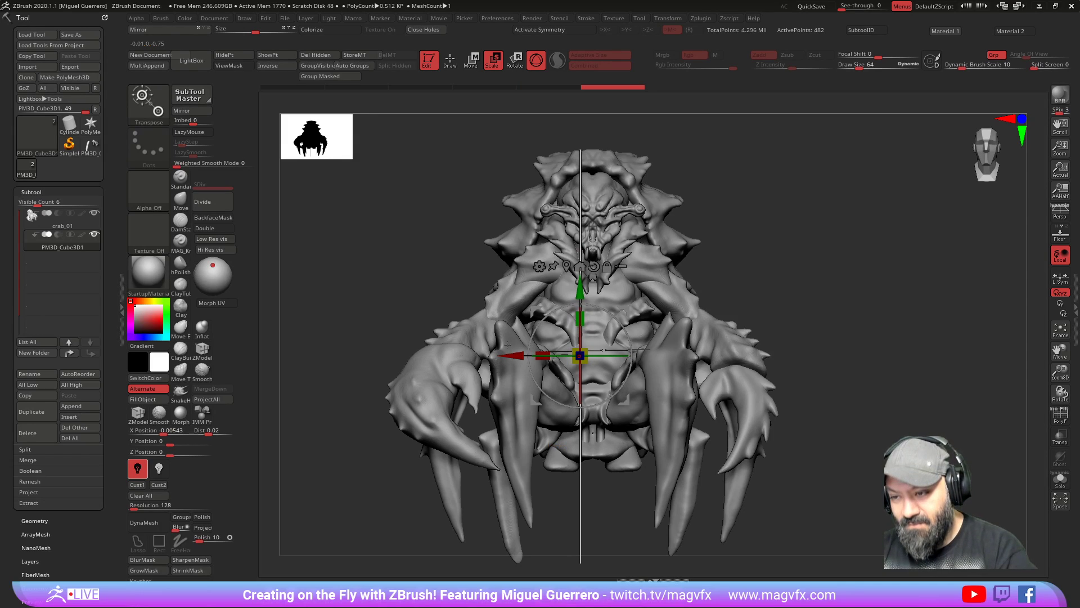
{"action": "left_click", "coordinate": [507, 344], "text": "alt"}
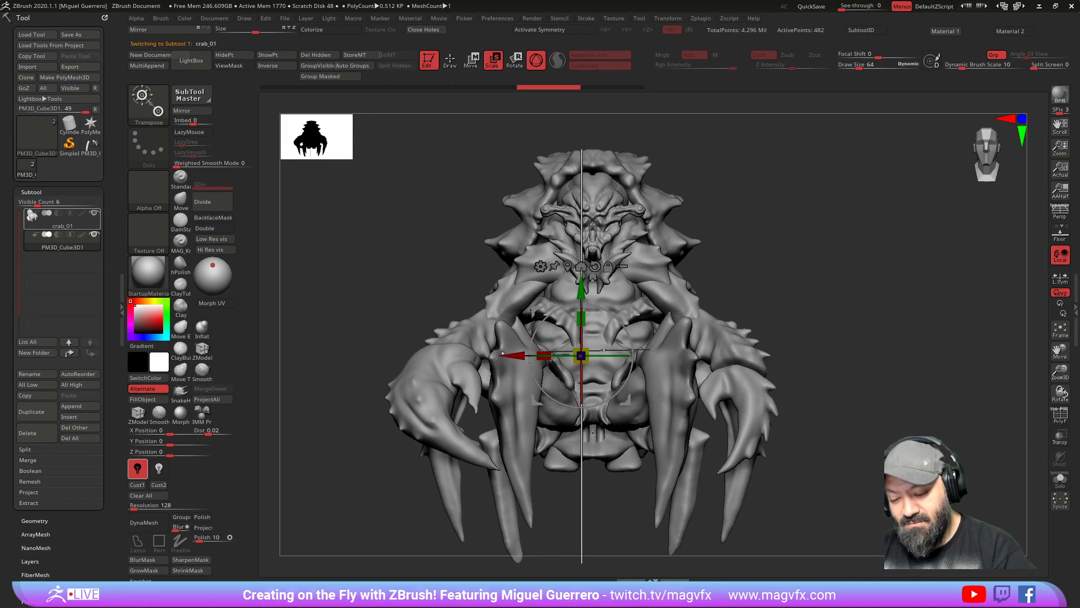
{"action": "left_click_drag", "start_coordinate": [508, 355], "coordinate": [495, 355]}
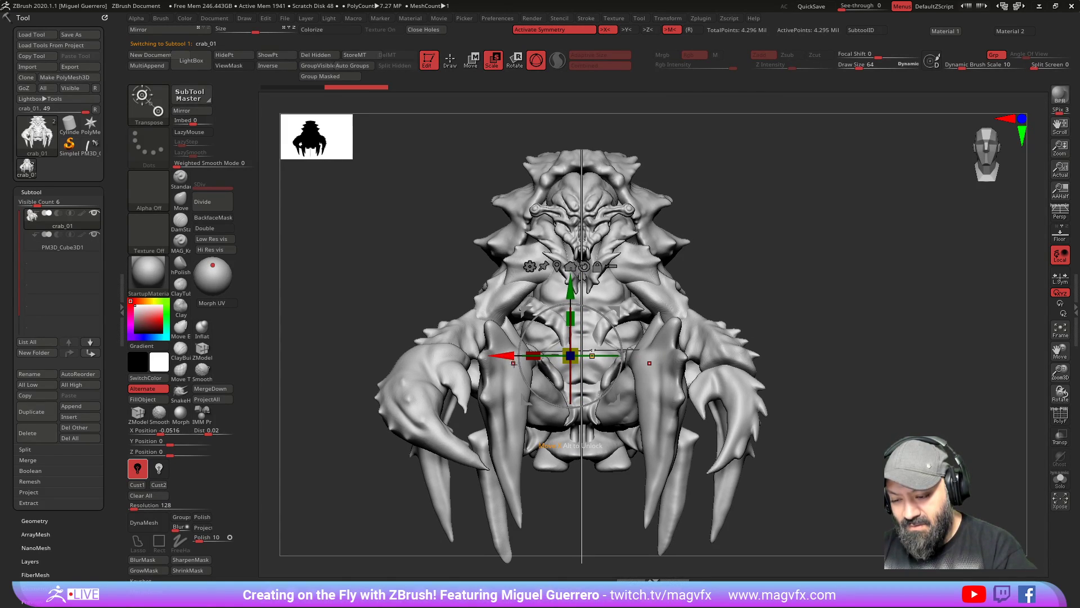
{"action": "right_click_drag", "start_coordinate": [567, 417], "coordinate": [568, 400], "text": "alt"}
Step: Turn off X symmetry and mask the half of crab_01 on the viewer's right of the thin cube
{"action": "key", "text": "q"}
{"action": "right_click_drag", "start_coordinate": [488, 261], "coordinate": [476, 214], "text": "ctrl"}
{"action": "key", "text": "["}
{"action": "key", "text": "x"}
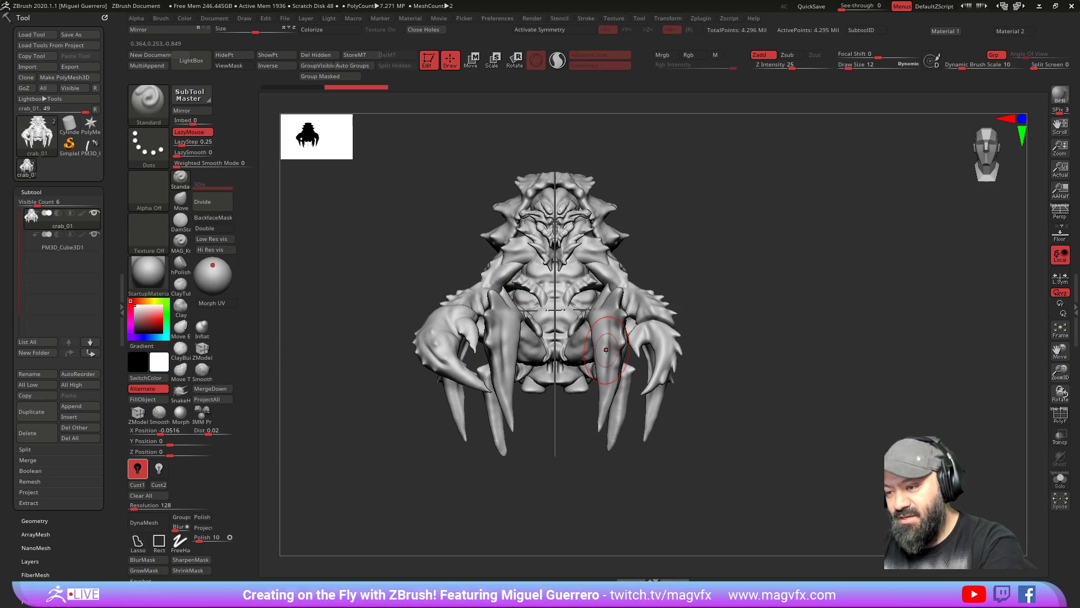
{"action": "left_click_drag", "start_coordinate": [764, 517], "coordinate": [555, 123], "text": "ctrl"}
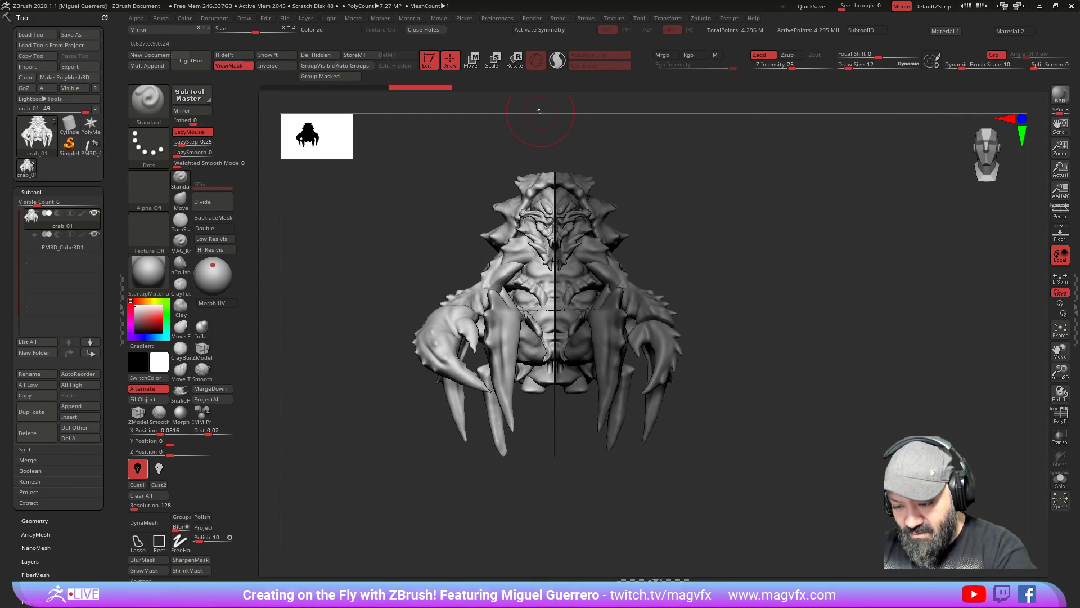
{"action": "key", "text": "ctrl+h"}
{"action": "right_click_drag", "start_coordinate": [619, 427], "coordinate": [629, 451], "text": "ctrl"}
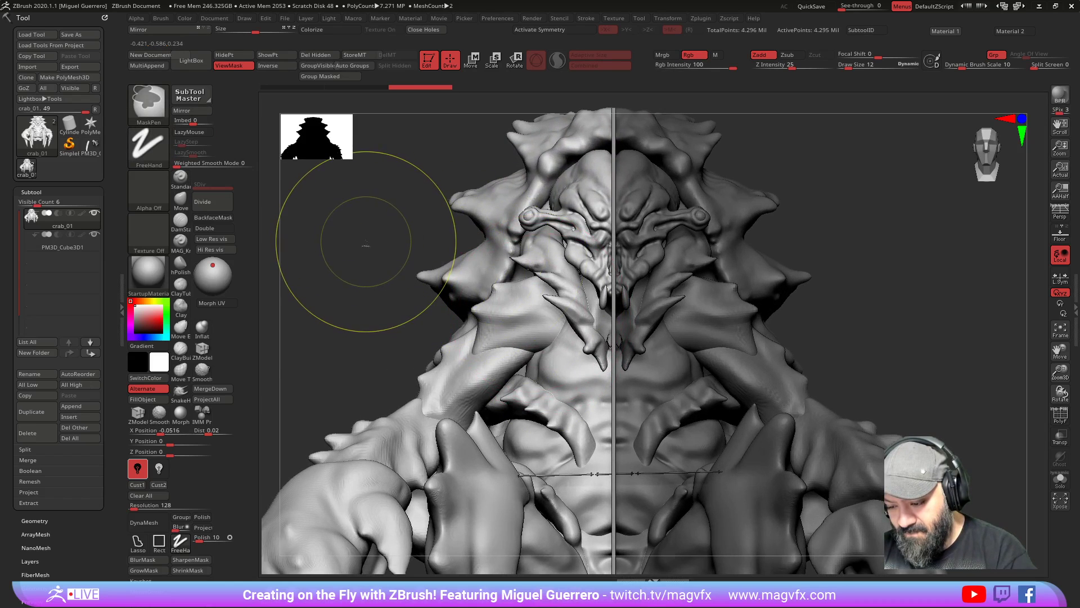
Step: Invert the mask on crab_01, then hide and delete its unmasked half
{"action": "left_click", "coordinate": [360, 236], "text": "ctrl"}
{"action": "right_click_drag", "start_coordinate": [372, 253], "coordinate": [394, 254], "text": "alt"}
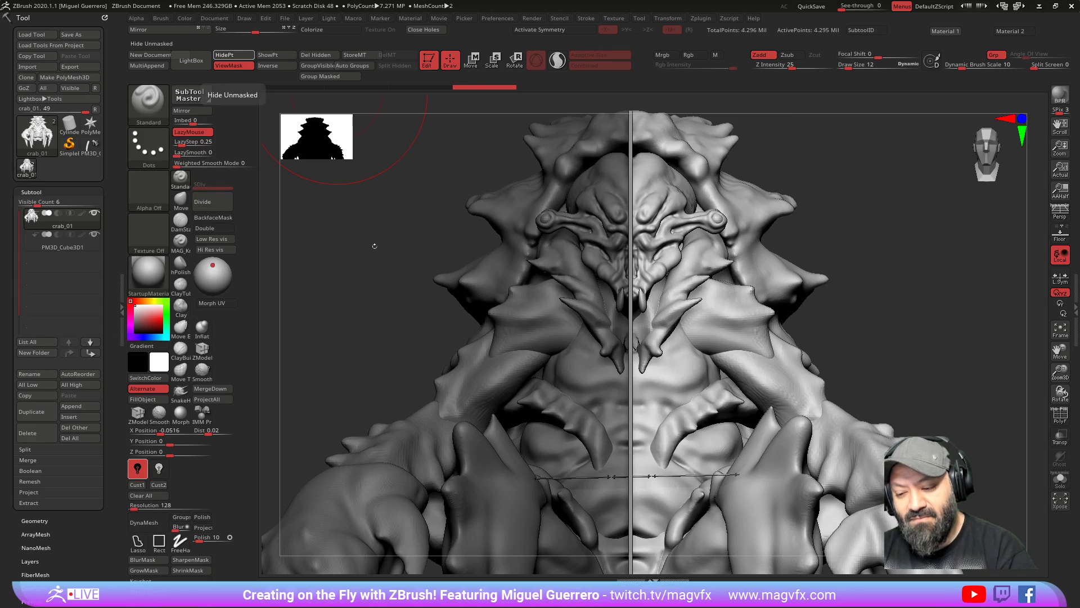
{"action": "left_click", "coordinate": [315, 55]}
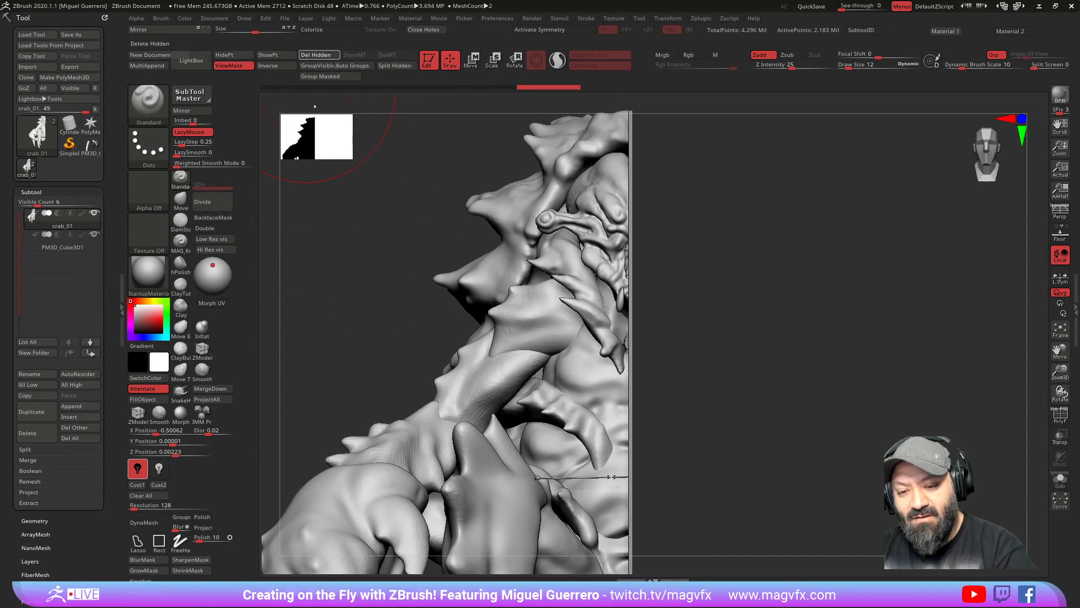
Step: Try mirroring a duplicate of the crab_01 half into a complete body, accepting the combined mesh warning, and delete that duplicate subtool
{"action": "left_click", "coordinate": [32, 419]}
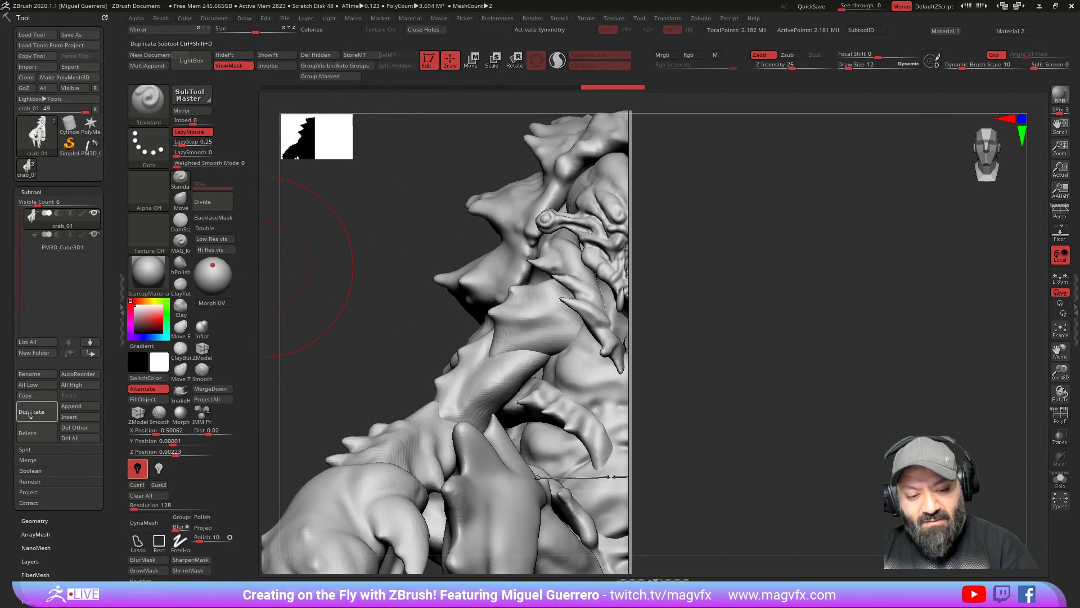
{"action": "left_click", "coordinate": [192, 110]}
{"action": "left_click", "coordinate": [479, 287]}
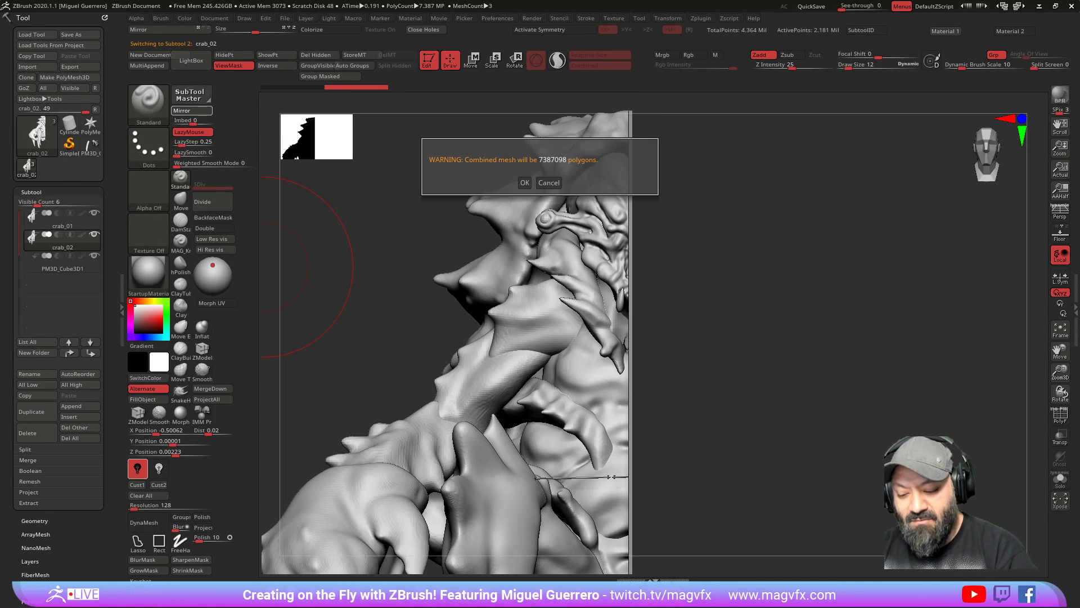
{"action": "left_click", "coordinate": [528, 183]}
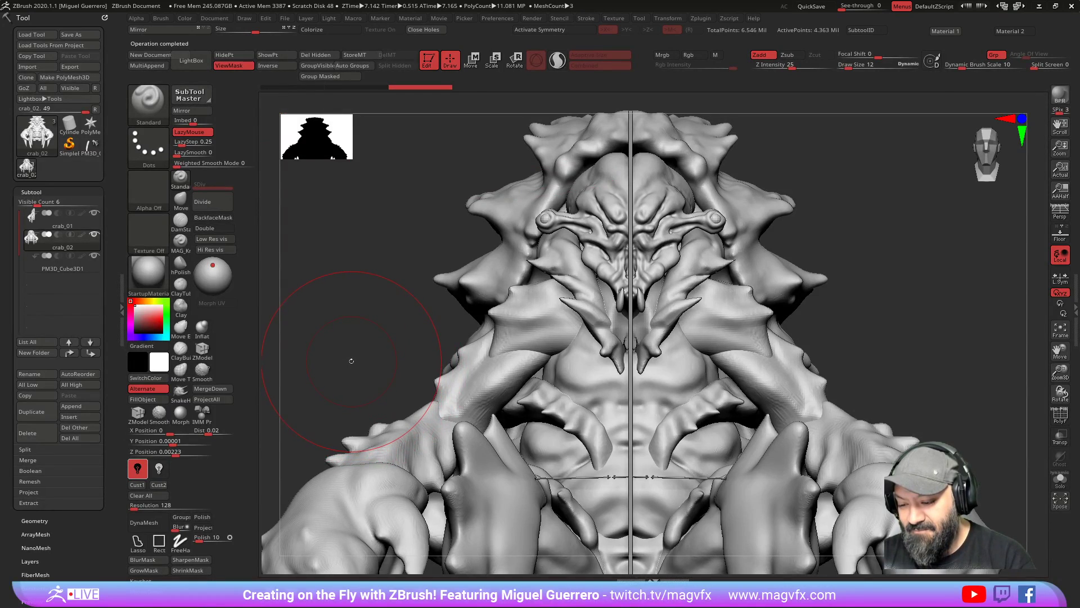
{"action": "left_click_drag", "start_coordinate": [350, 360], "coordinate": [339, 350]}
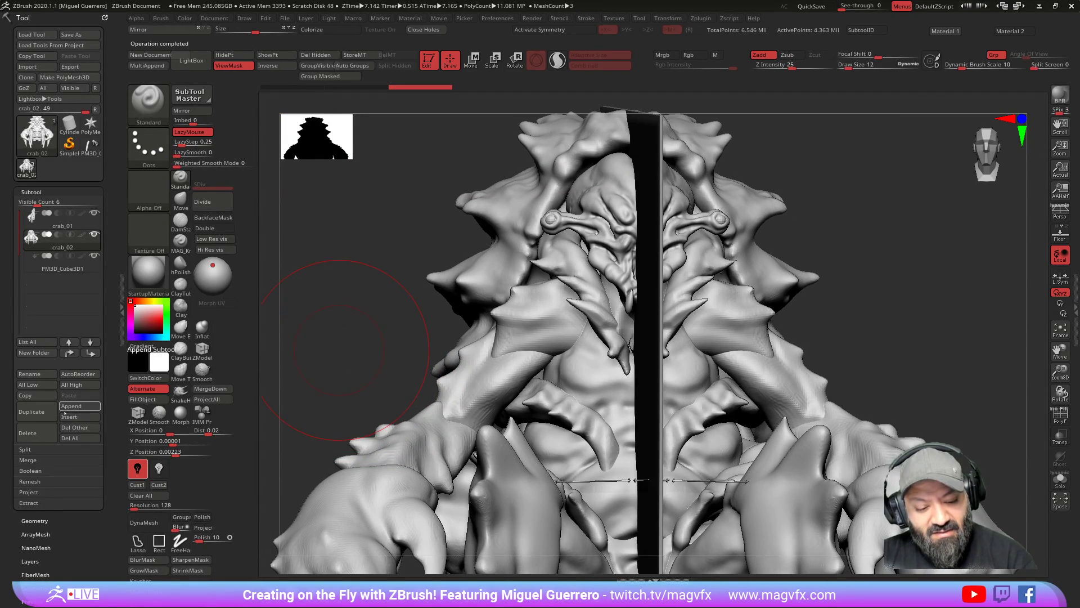
{"action": "left_click", "coordinate": [35, 436]}
{"action": "left_click", "coordinate": [135, 458]}
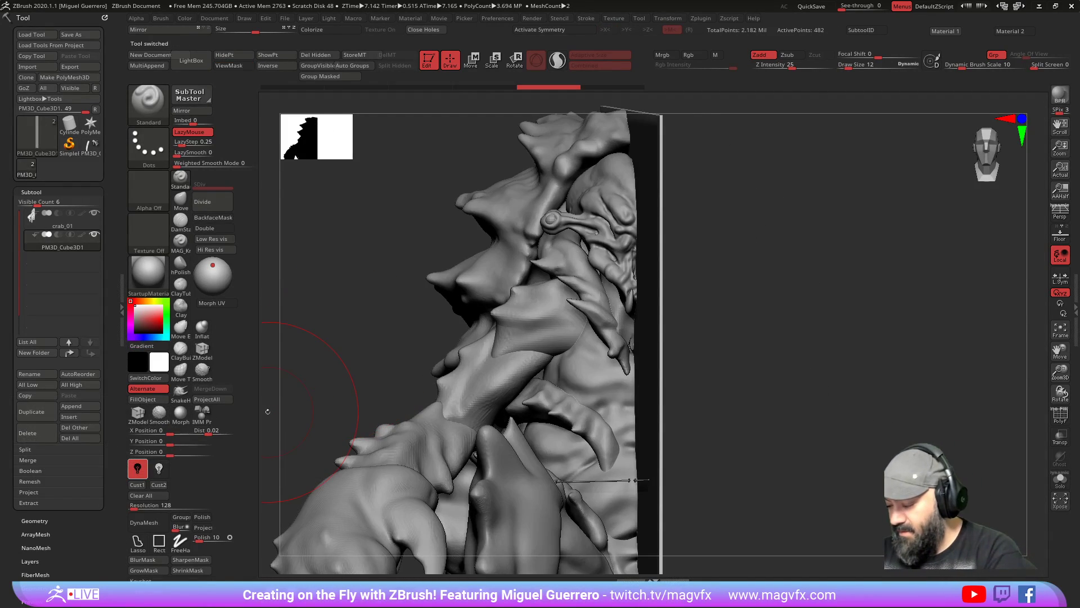
Step: Select crab_01, show its Polyframe and try splitting it into polygroups with Auto Groups
{"action": "left_click", "coordinate": [1060, 416]}
{"action": "left_click", "coordinate": [542, 386], "text": "alt"}
{"action": "mouse_move", "coordinate": [357, 318]}
{"action": "left_mouse_down"}
{"action": "mouse_move", "coordinate": [370, 327]}
{"action": "mouse_move", "coordinate": [260, 439]}
{"action": "left_mouse_up"}
{"action": "left_click_drag", "start_coordinate": [110, 508], "coordinate": [111, 474]}
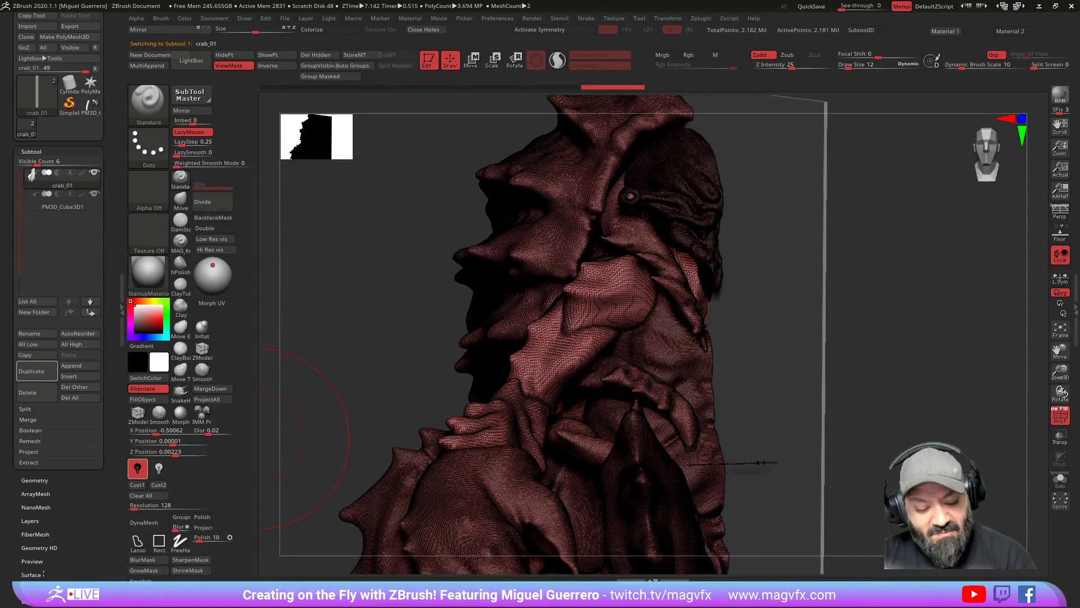
{"action": "scroll", "coordinate": [43, 573], "scroll_direction": "down", "scroll_amount": 3}
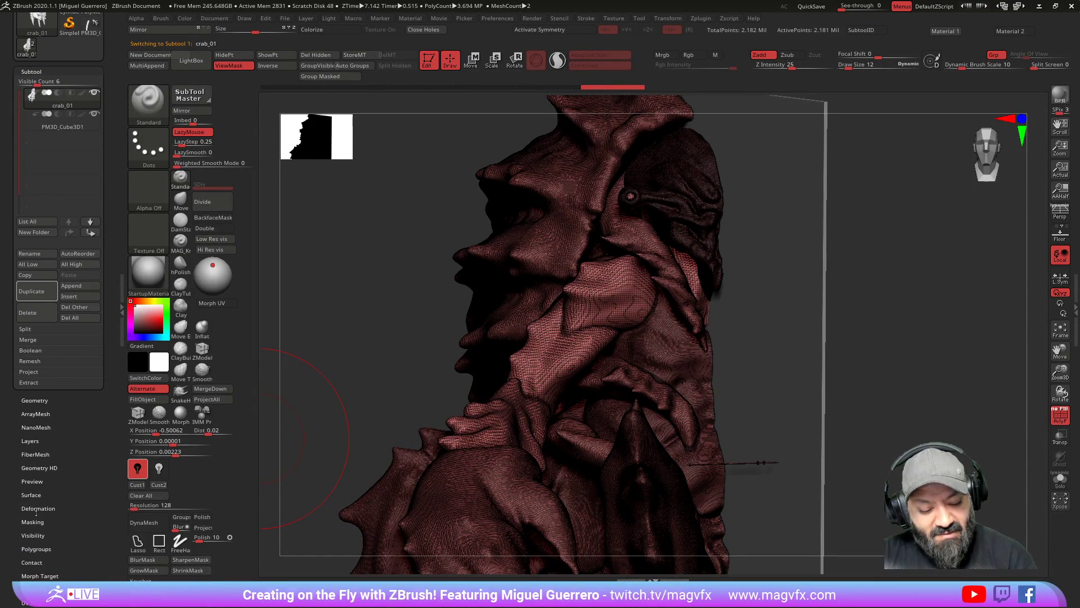
{"action": "scroll", "coordinate": [28, 522], "scroll_direction": "down", "scroll_amount": 2}
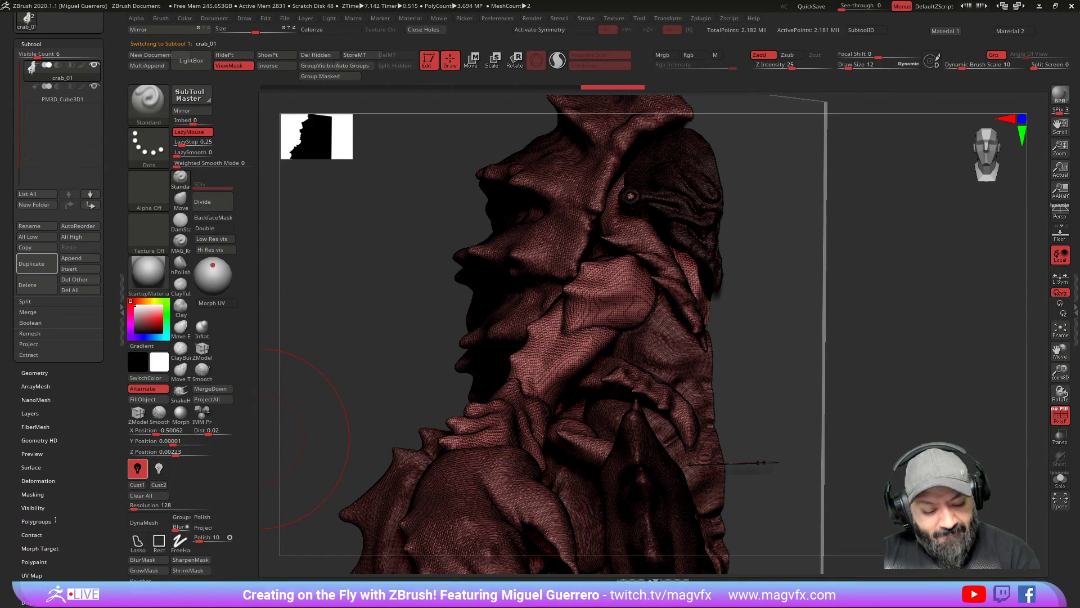
{"action": "left_click", "coordinate": [36, 521]}
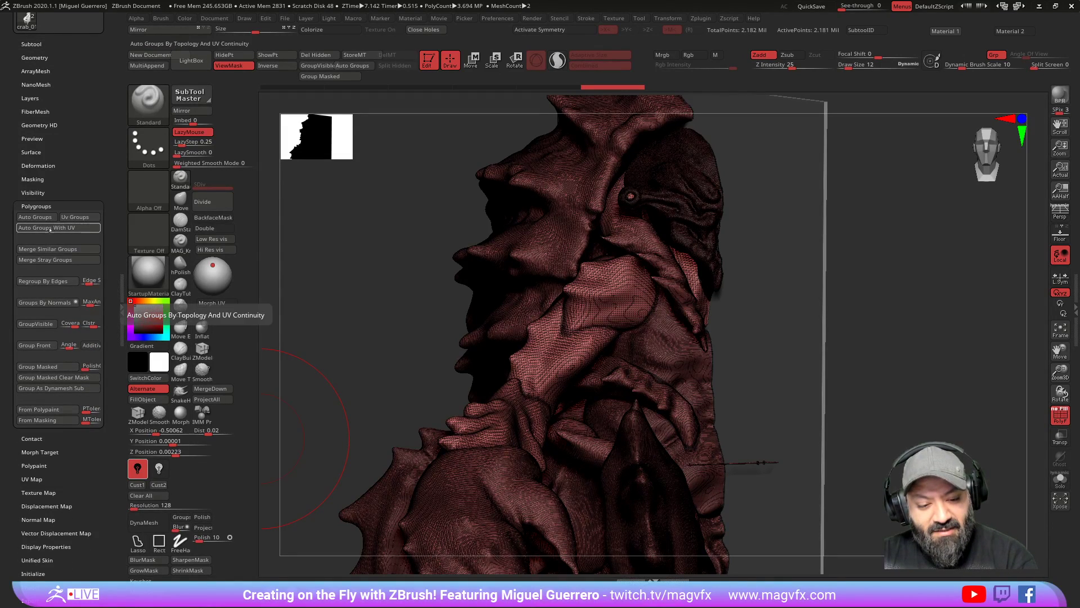
{"action": "left_click", "coordinate": [23, 248]}
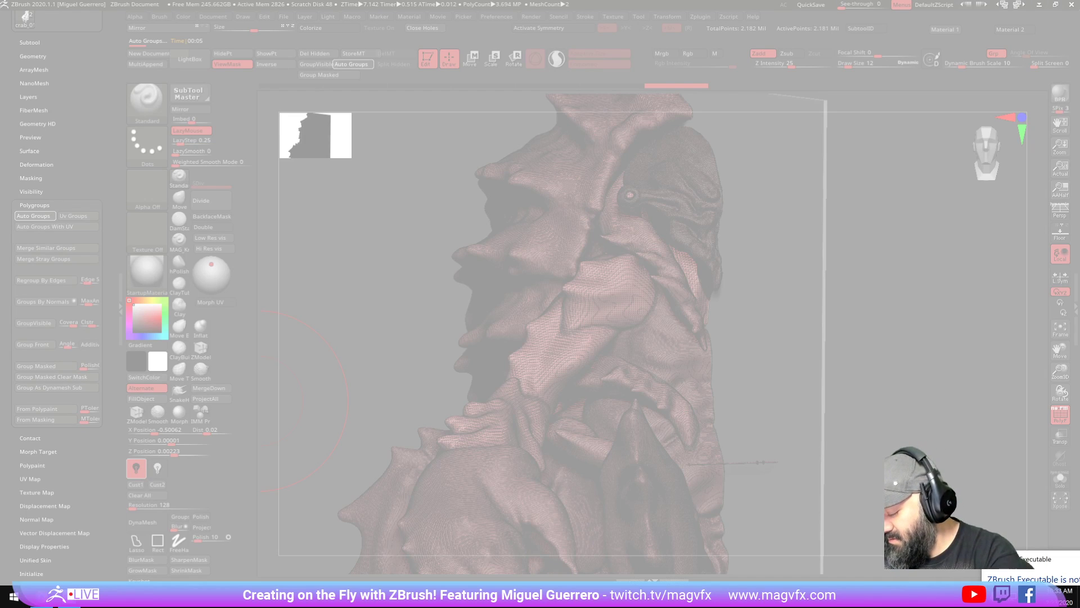
Step: Close the unresponsive ZBrush session, restart the program and dismiss the abnormal termination note
{"action": "left_click", "coordinate": [703, 332]}
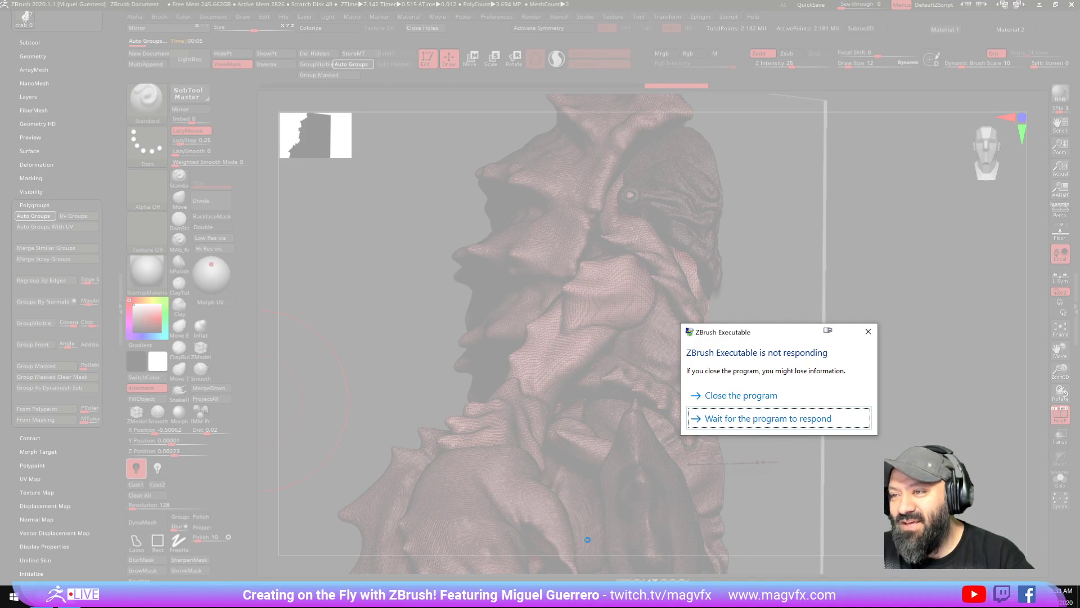
{"action": "left_click", "coordinate": [731, 395]}
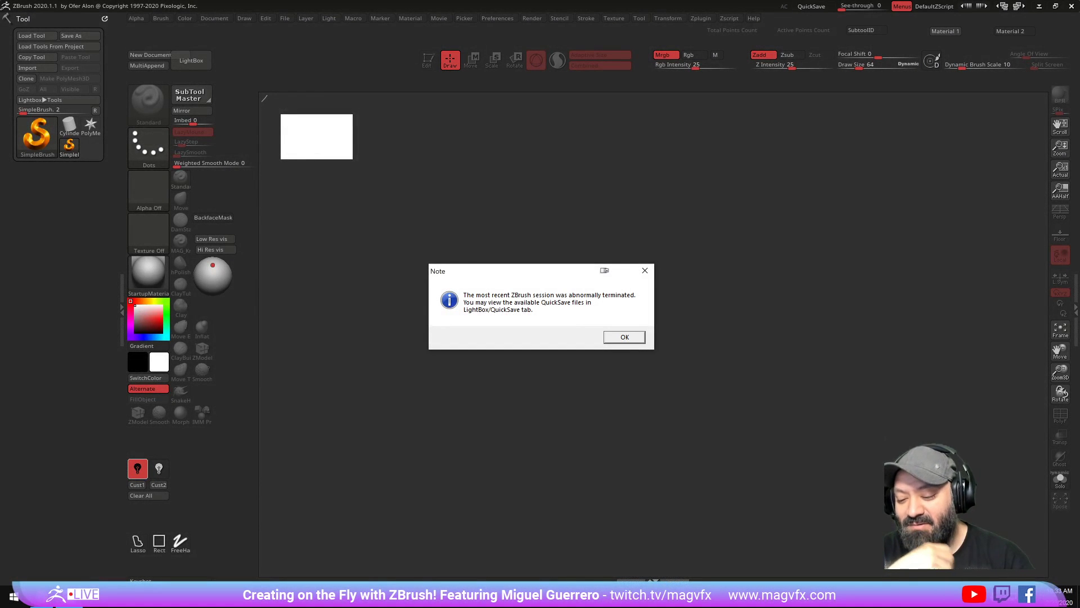
{"action": "left_click", "coordinate": [622, 337]}
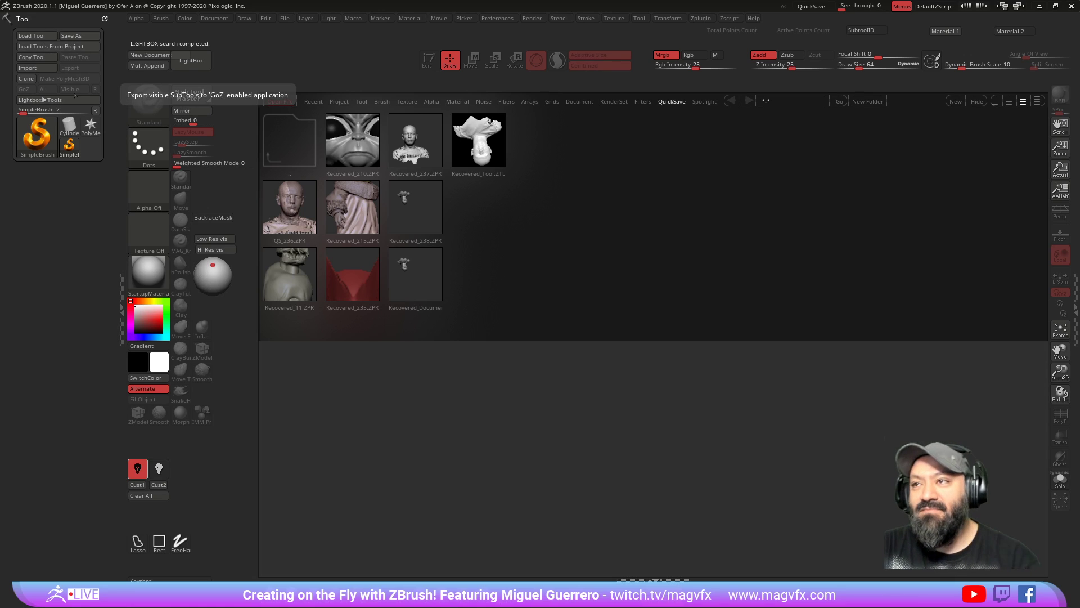
Step: Close LightBox, load crab_01, place it on the canvas in Edit mode and turn it upright into a three-quarter view
{"action": "left_click", "coordinate": [192, 60]}
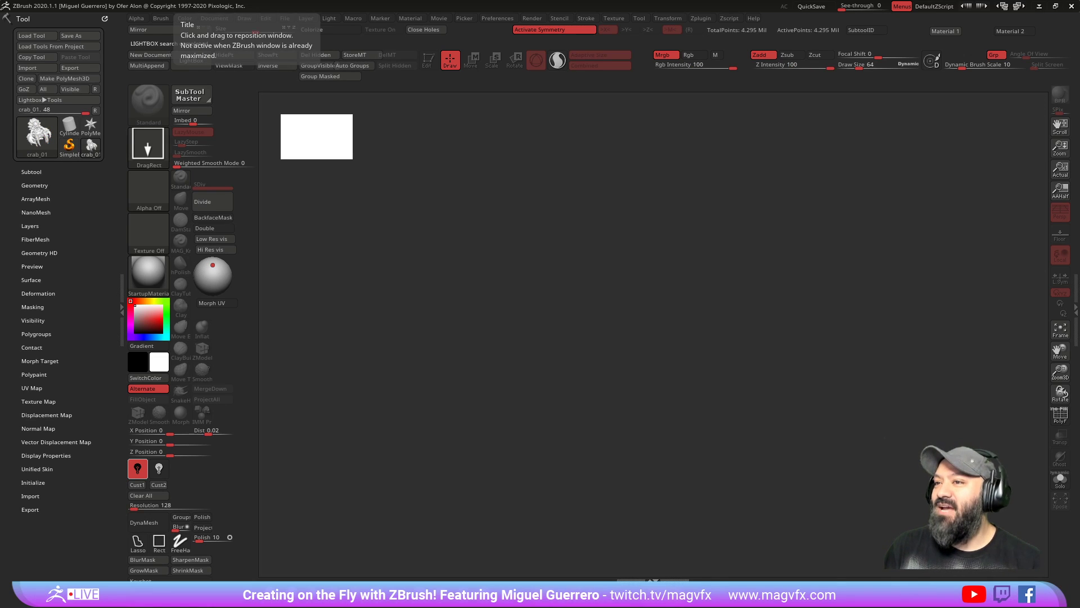
{"action": "left_click_drag", "start_coordinate": [592, 345], "coordinate": [592, 408]}
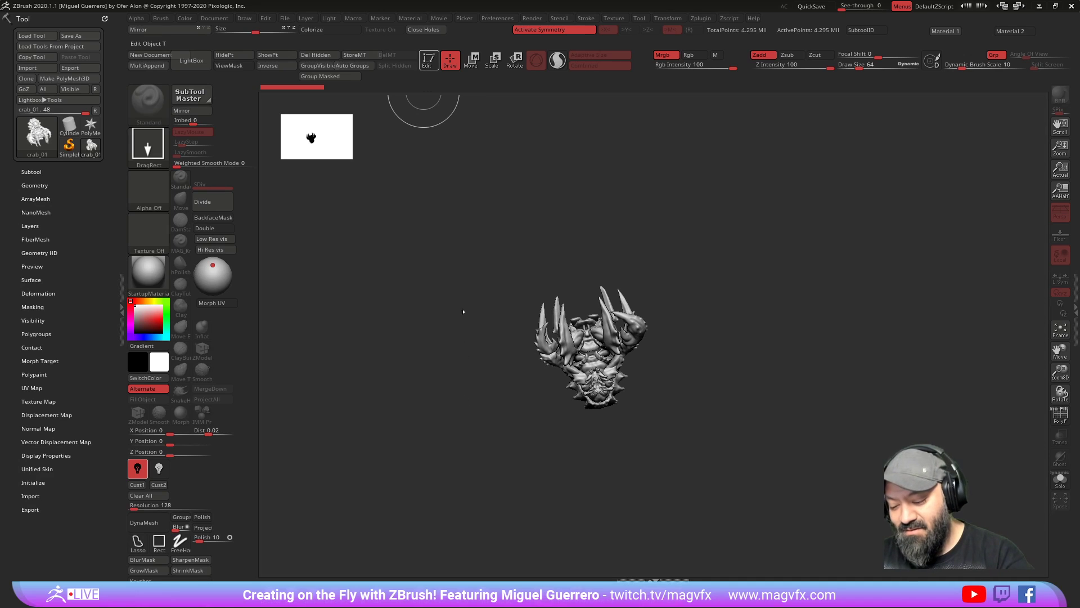
{"action": "key", "text": "t"}
{"action": "mouse_move", "coordinate": [441, 343]}
{"action": "left_mouse_down"}
{"action": "mouse_move", "coordinate": [434, 338]}
{"action": "mouse_move", "coordinate": [442, 383]}
{"action": "mouse_move", "coordinate": [505, 383]}
{"action": "left_mouse_up"}
{"action": "left_click_drag", "start_coordinate": [505, 383], "coordinate": [508, 415], "text": "alt"}
{"action": "left_click_drag", "start_coordinate": [358, 351], "coordinate": [405, 376], "text": "alt"}
{"action": "right_click_drag", "start_coordinate": [405, 376], "coordinate": [453, 380]}
{"action": "right_click_drag", "start_coordinate": [453, 380], "coordinate": [461, 428], "text": "ctrl"}
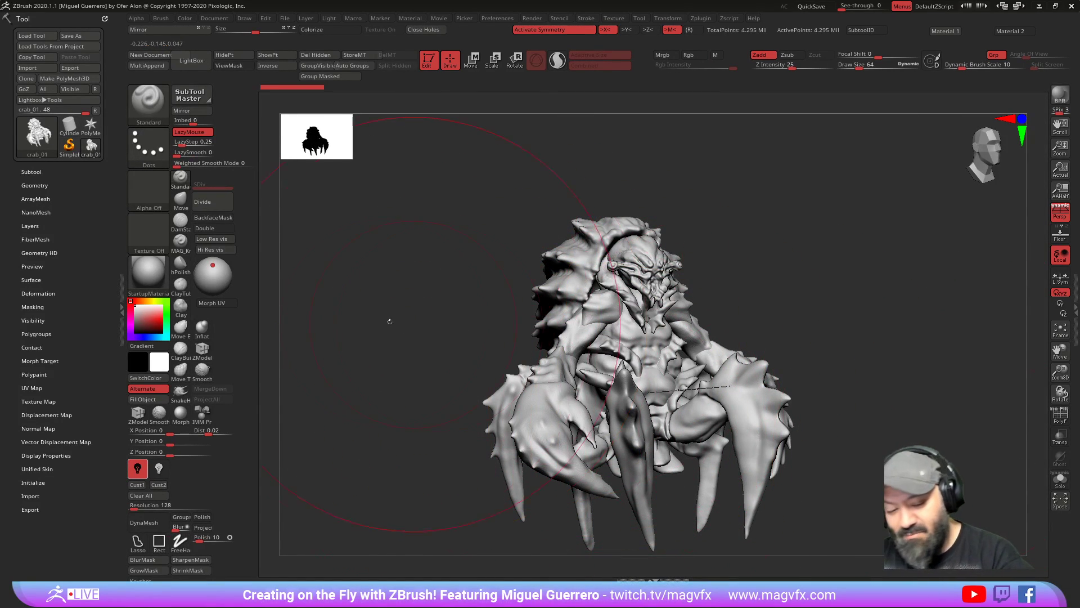
{"action": "left_click_drag", "start_coordinate": [403, 323], "coordinate": [321, 331]}
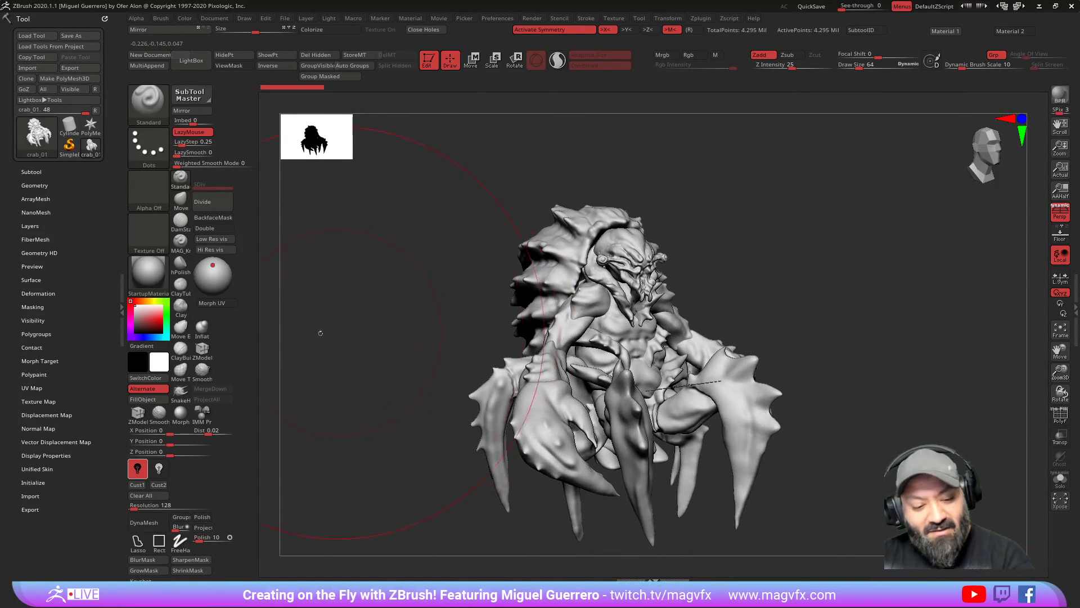
Step: Regroup crab_01's polygroups with Regroup By Edges and show the Polyframe to inspect the grouping up close
{"action": "left_click", "coordinate": [29, 225]}
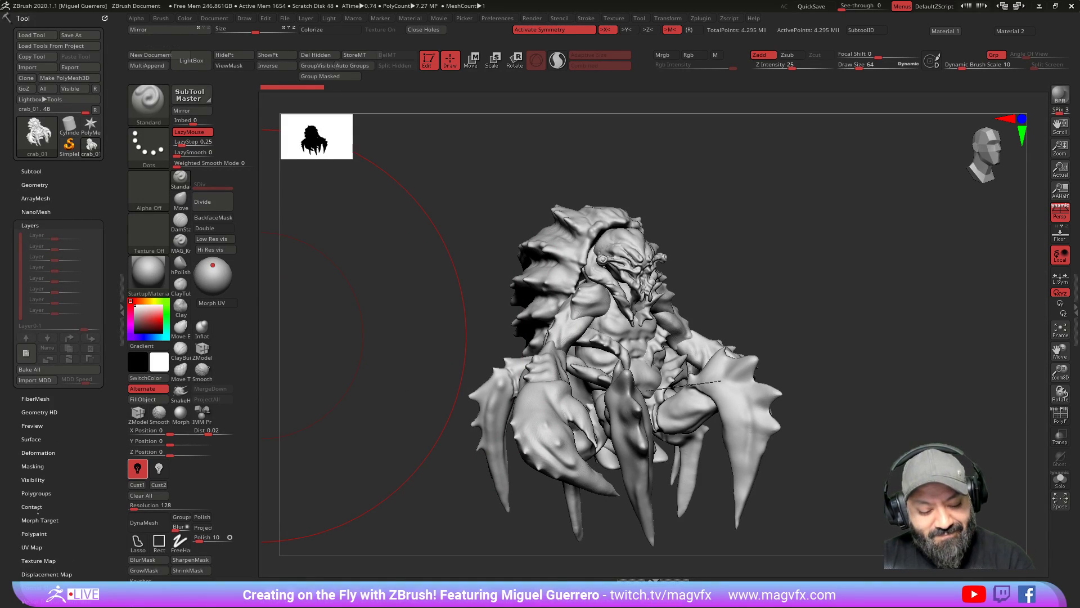
{"action": "left_click", "coordinate": [36, 493]}
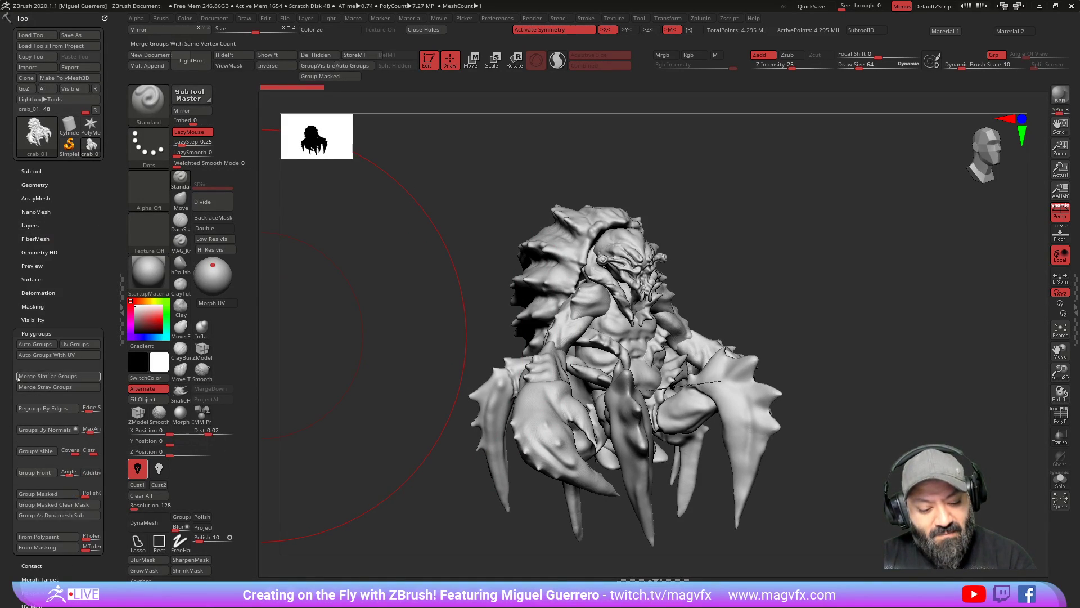
{"action": "left_click", "coordinate": [35, 410]}
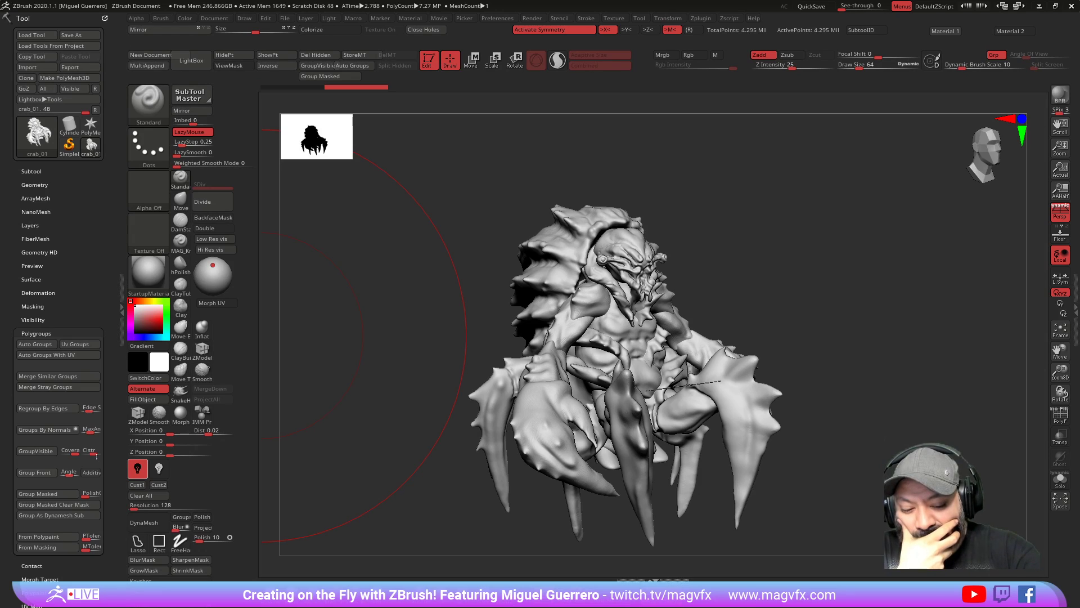
{"action": "left_click", "coordinate": [1060, 416]}
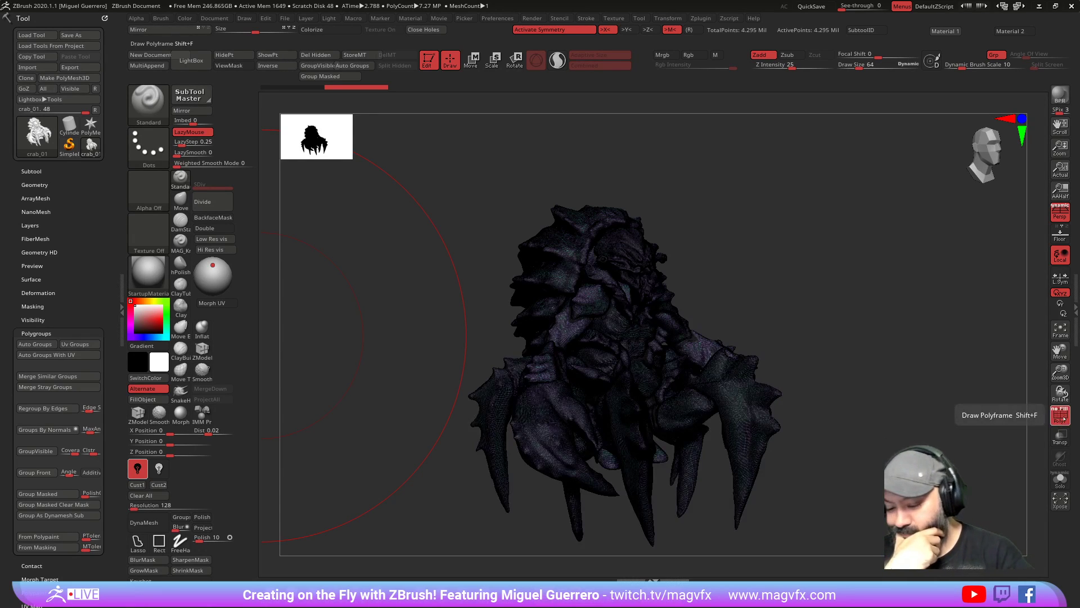
{"action": "key", "text": "ctrl"}
{"action": "right_click_drag", "start_coordinate": [382, 390], "coordinate": [473, 388], "text": "ctrl"}
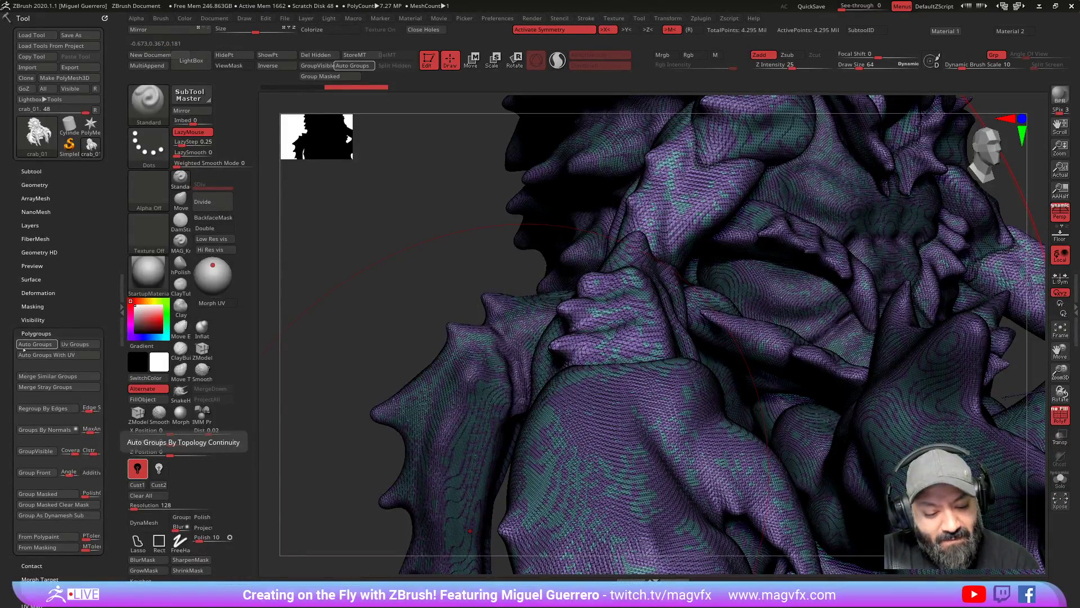
Step: Regroup crab_01 with UV Groups and try Auto Groups With UV
{"action": "left_click", "coordinate": [69, 346]}
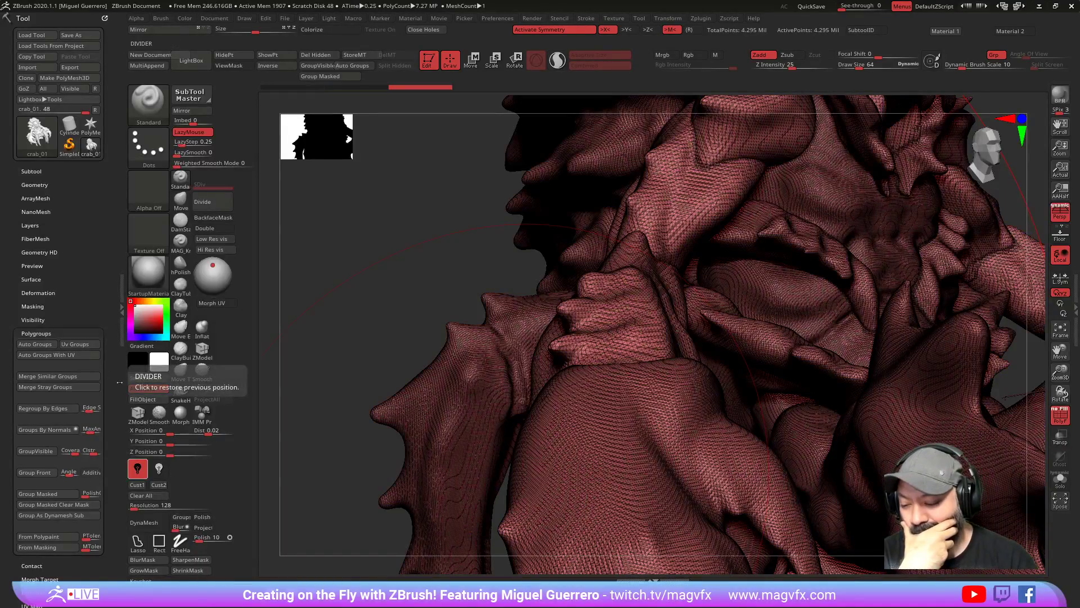
{"action": "key", "text": "ctrl+shift"}
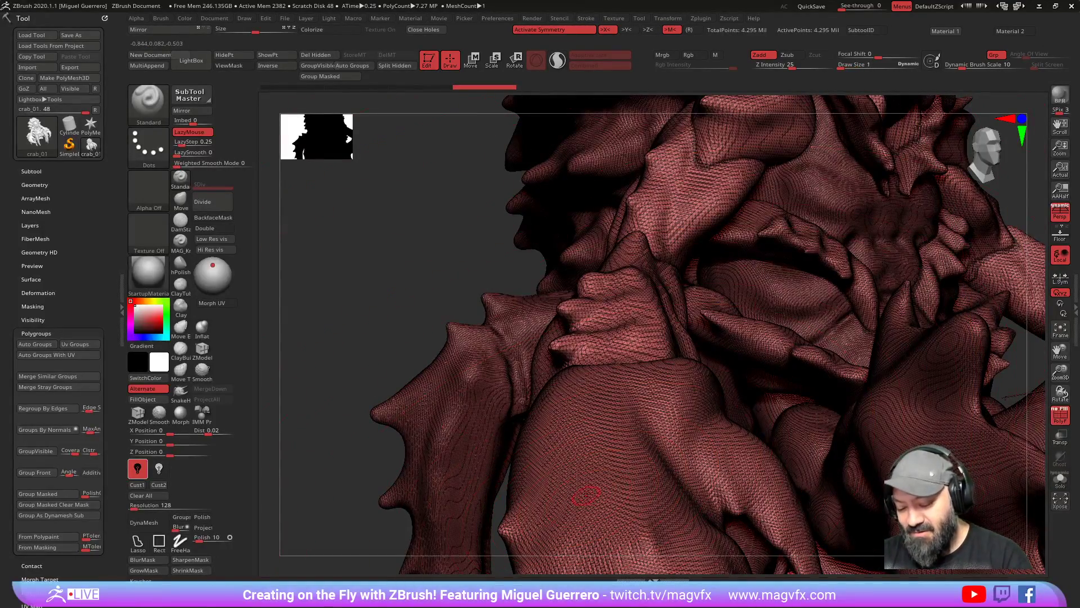
{"action": "mouse_move", "coordinate": [589, 495]}
{"action": "right_mouse_down"}
{"action": "mouse_move", "coordinate": [639, 505]}
{"action": "mouse_move", "coordinate": [332, 399]}
{"action": "right_mouse_up"}
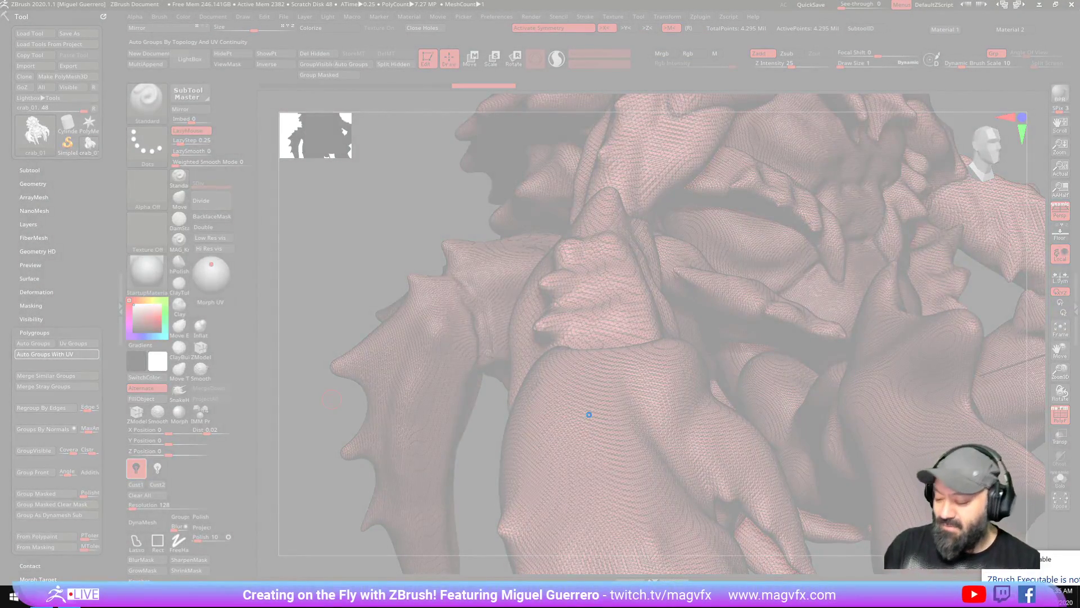
Step: Force-close the frozen ZBrush session, relaunch it and dismiss the recovery note
{"action": "left_click", "coordinate": [1029, 577]}
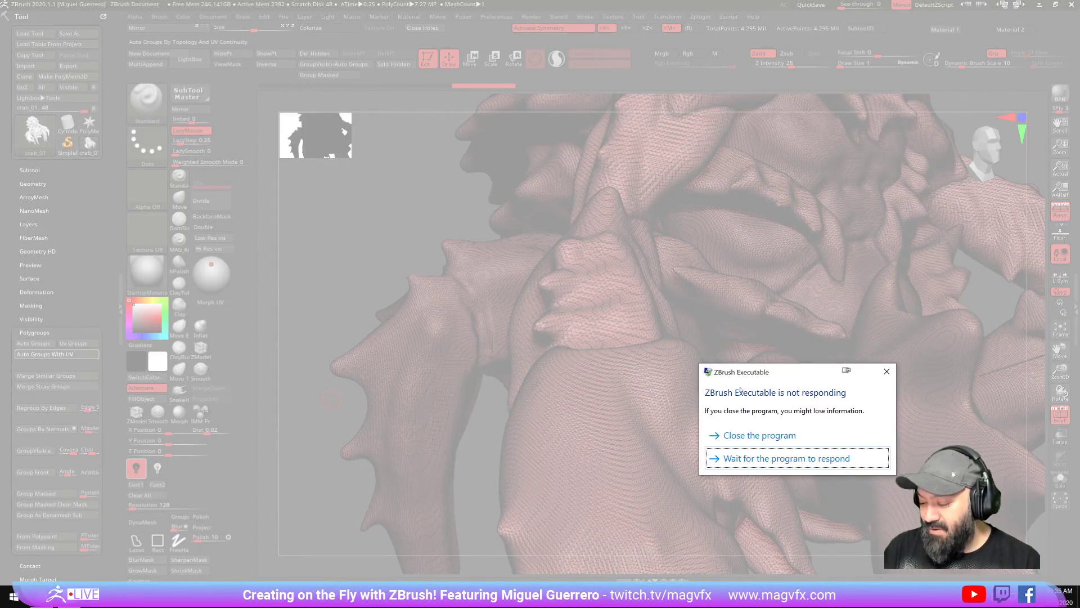
{"action": "left_click", "coordinate": [743, 434]}
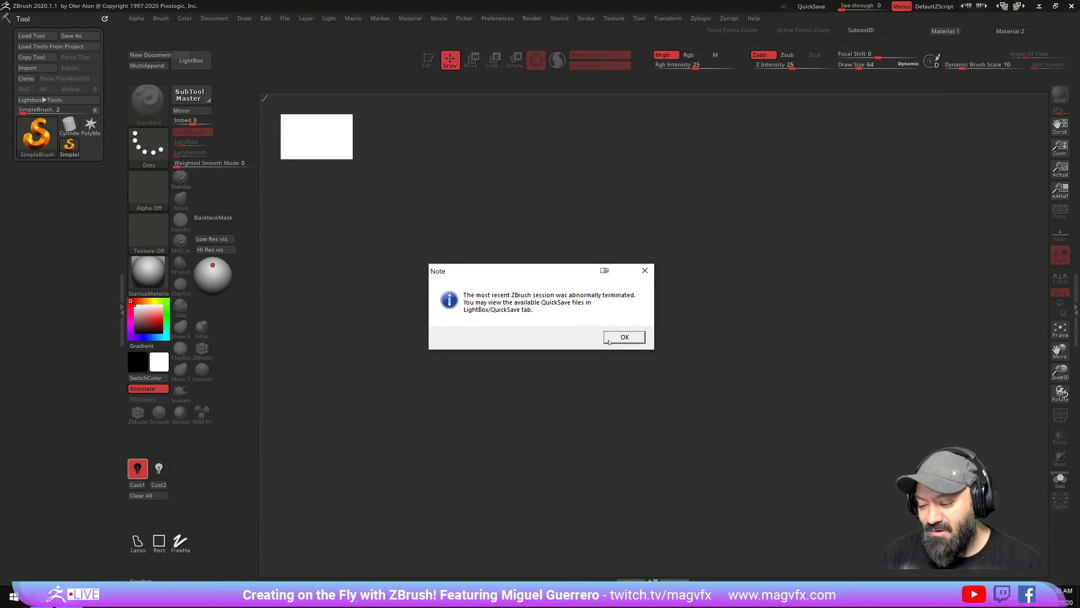
{"action": "left_click", "coordinate": [610, 341]}
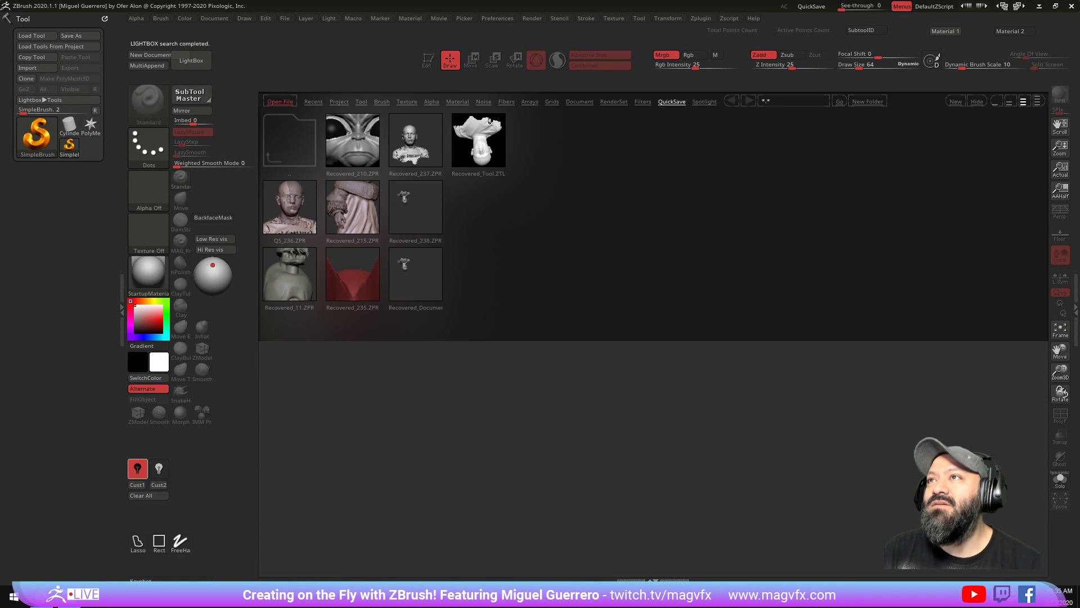
Step: Reload crab_01, close LightBox and place the sculpt on the canvas in Edit mode, framed from the front
{"action": "double_click", "coordinate": [360, 163]}
{"action": "left_click", "coordinate": [191, 60]}
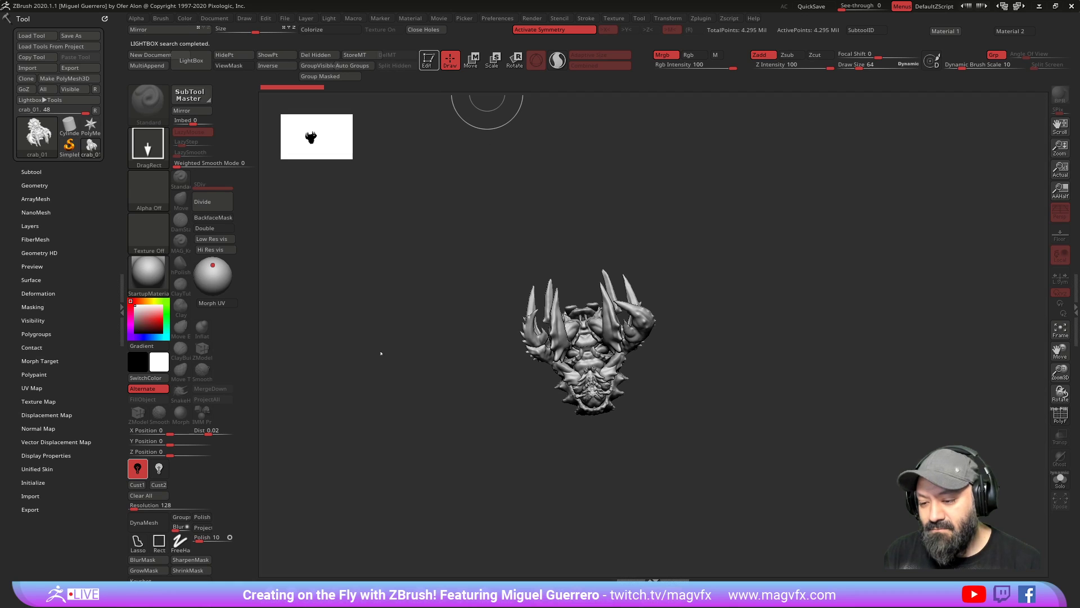
{"action": "left_click_drag", "start_coordinate": [396, 434], "coordinate": [430, 373]}
{"action": "key", "text": "f"}
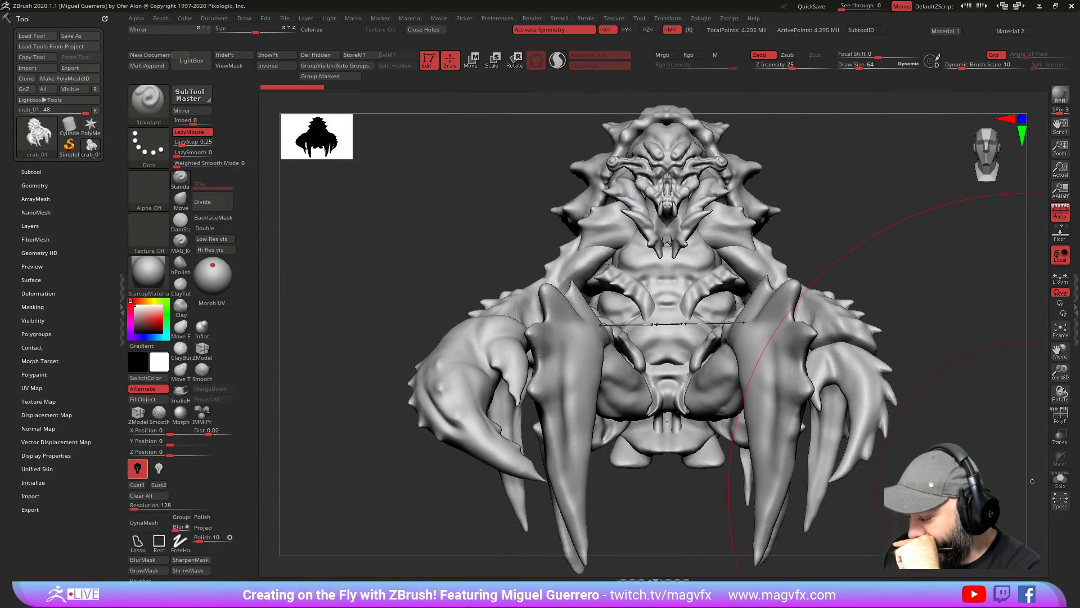
Step: Show crab_01's Polyframe and run Decimation Master's Pre-process Current on it
{"action": "key", "text": "shift+f"}
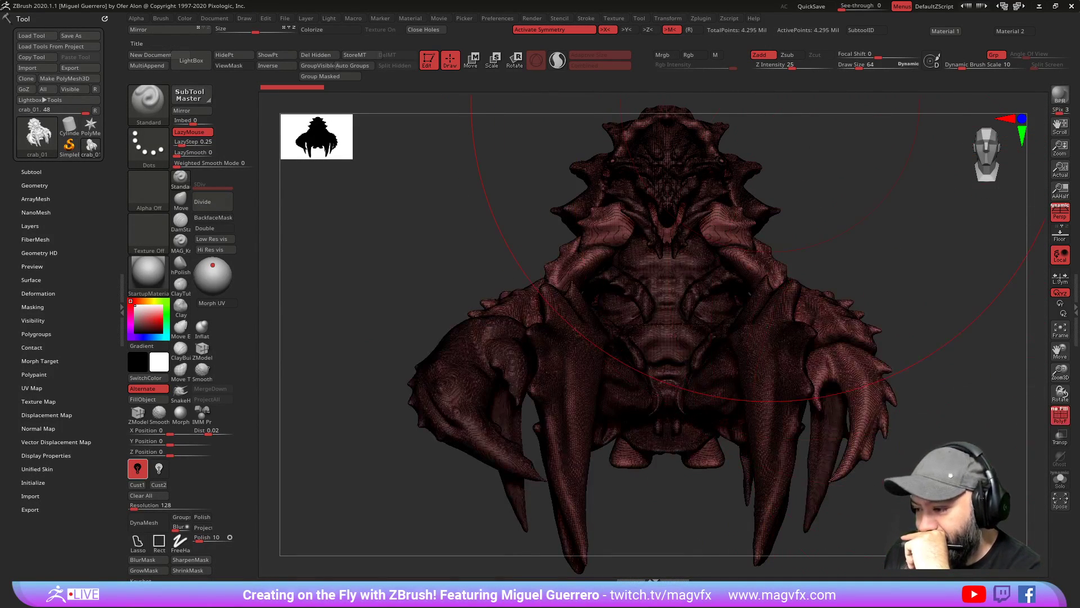
{"action": "left_click", "coordinate": [726, 18]}
{"action": "mouse_move", "coordinate": [709, 22]}
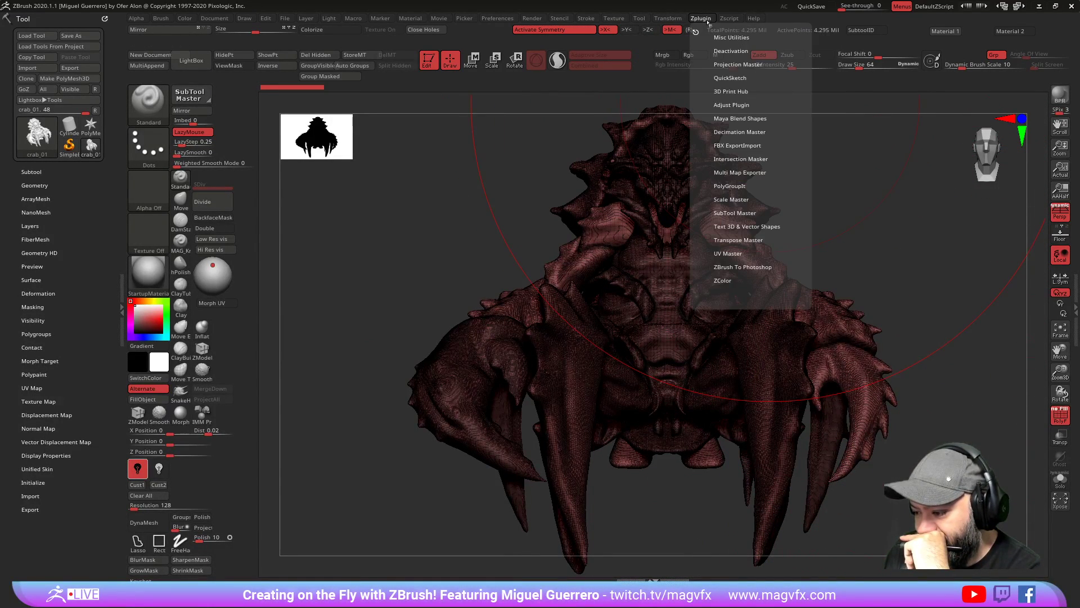
{"action": "left_click", "coordinate": [727, 132]}
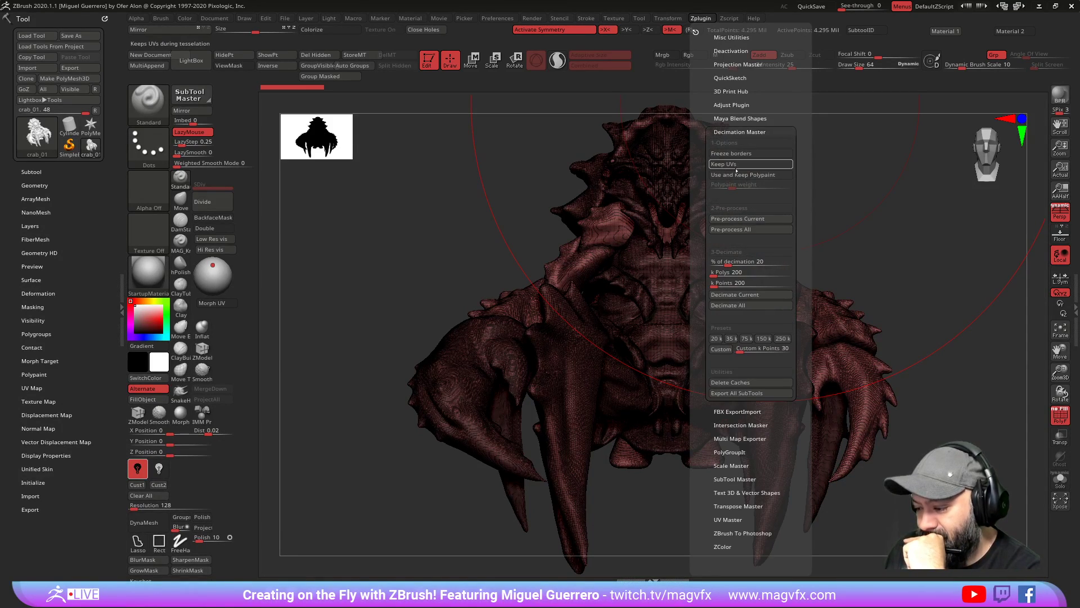
{"action": "left_click", "coordinate": [746, 218]}
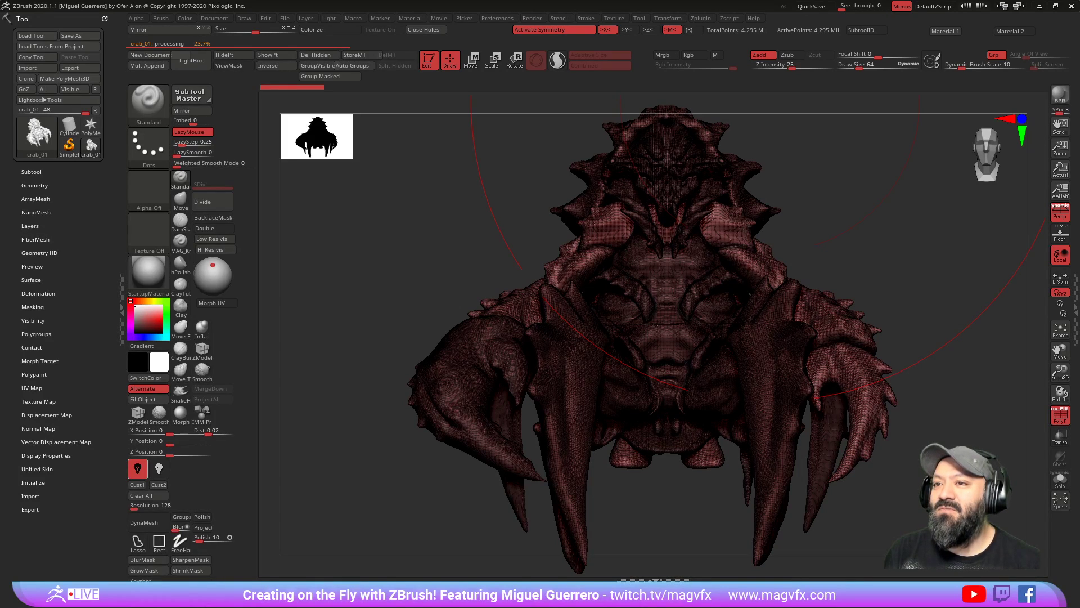
Step: Switch to Photos and place the shore crab with eggs reference image over the sculpt for viewing
{"action": "left_click_drag", "start_coordinate": [540, 0], "coordinate": [449, 87]}
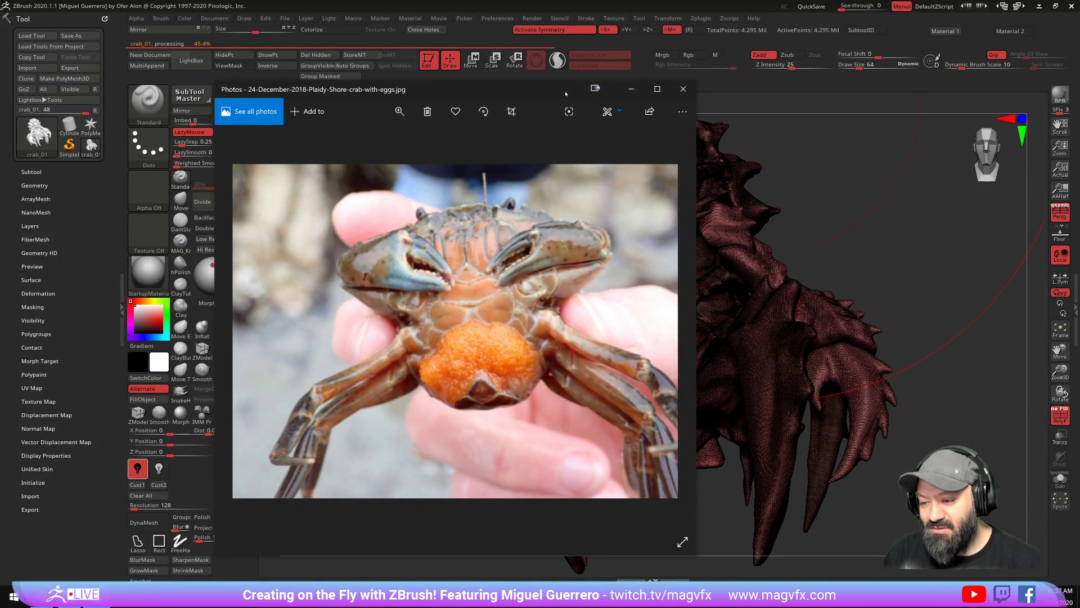
Step: Move the reference photo off the sculpt, decimate crab_01 with Decimation Master and inspect the reduced mesh without Polyframe
{"action": "left_click_drag", "start_coordinate": [566, 91], "coordinate": [574, 0]}
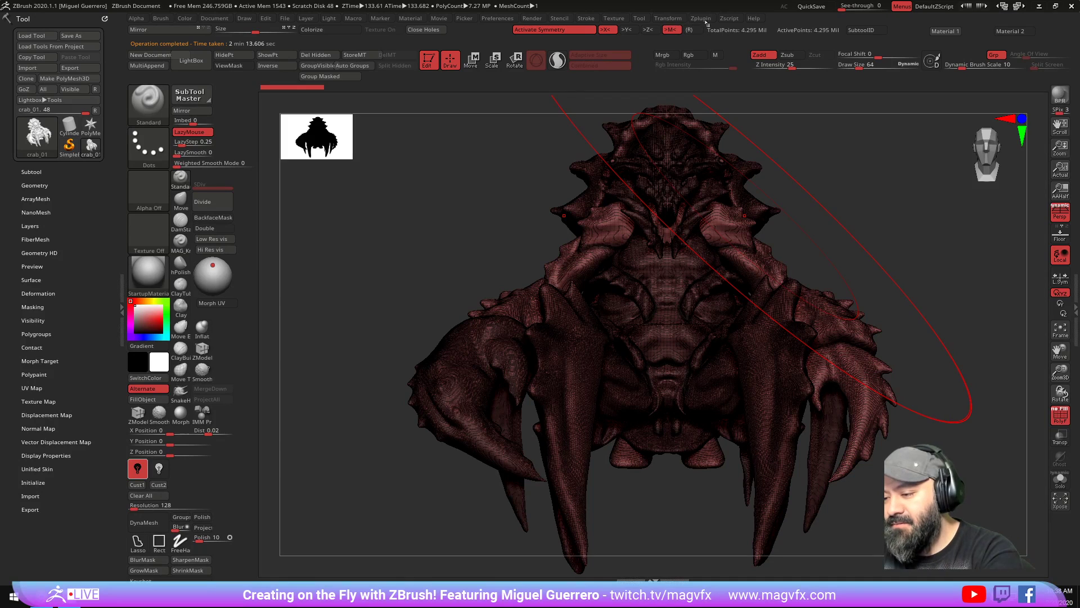
{"action": "left_click", "coordinate": [733, 18]}
{"action": "left_click", "coordinate": [703, 18]}
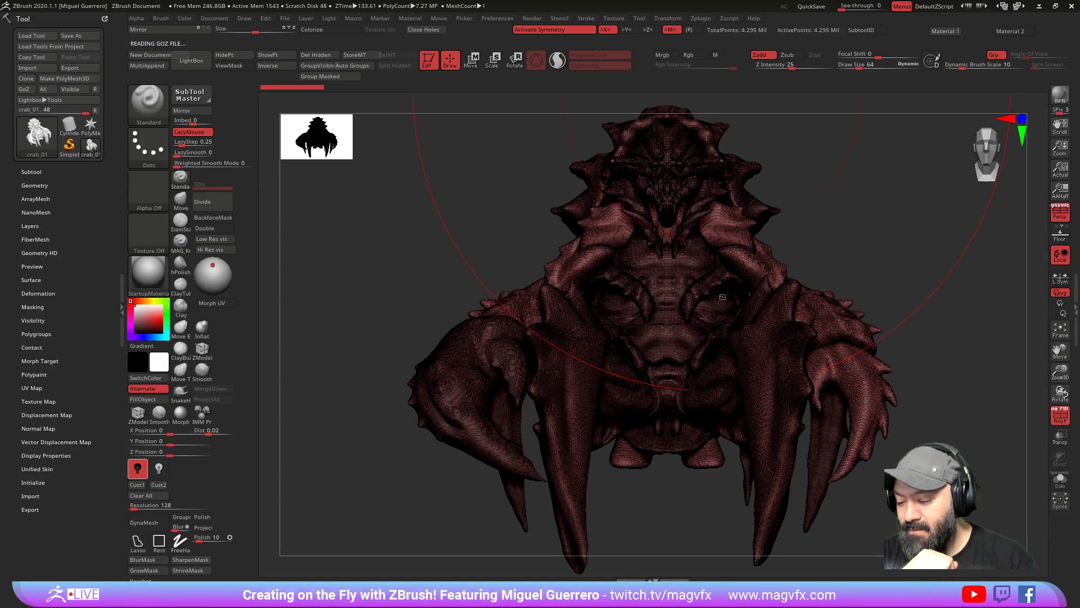
{"action": "left_click_drag", "start_coordinate": [376, 256], "coordinate": [523, 308]}
{"action": "left_click", "coordinate": [1053, 419]}
{"action": "mouse_move", "coordinate": [524, 308]}
{"action": "right_mouse_down", "text": "ctrl"}
{"action": "mouse_move", "coordinate": [524, 385]}
{"action": "mouse_move", "coordinate": [522, 319]}
{"action": "right_mouse_up", "text": "ctrl"}
{"action": "left_click_drag", "start_coordinate": [345, 326], "coordinate": [403, 316], "text": "alt"}
{"action": "left_click_drag", "start_coordinate": [380, 274], "coordinate": [383, 285]}
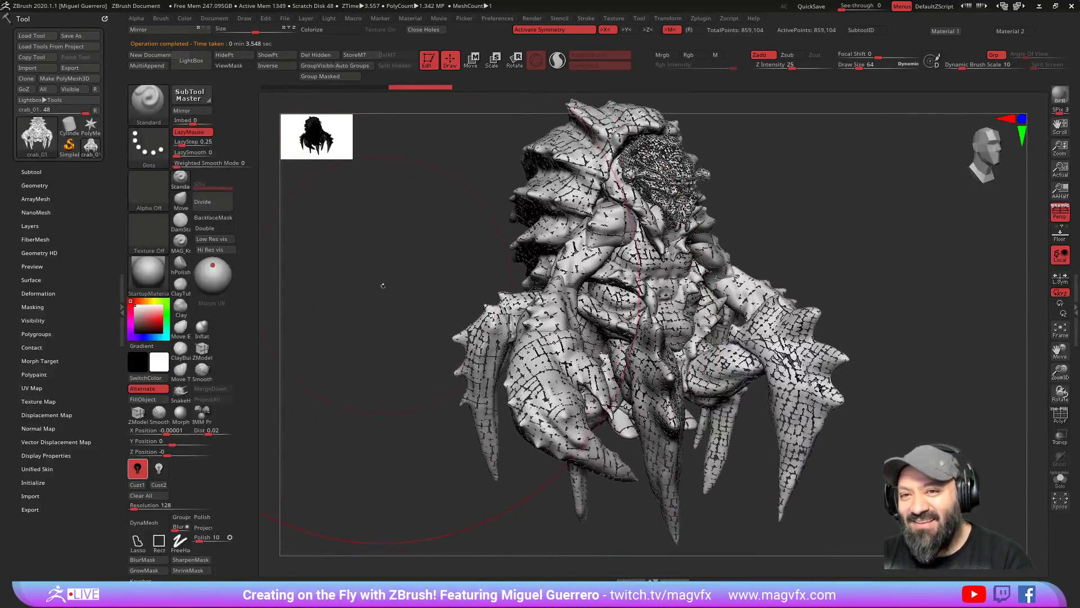
Step: Undo the decimation of crab_01 and check the restored mesh from the front with Polyframe
{"action": "key", "text": "ctrl"}
{"action": "key", "text": "ctrl+z"}
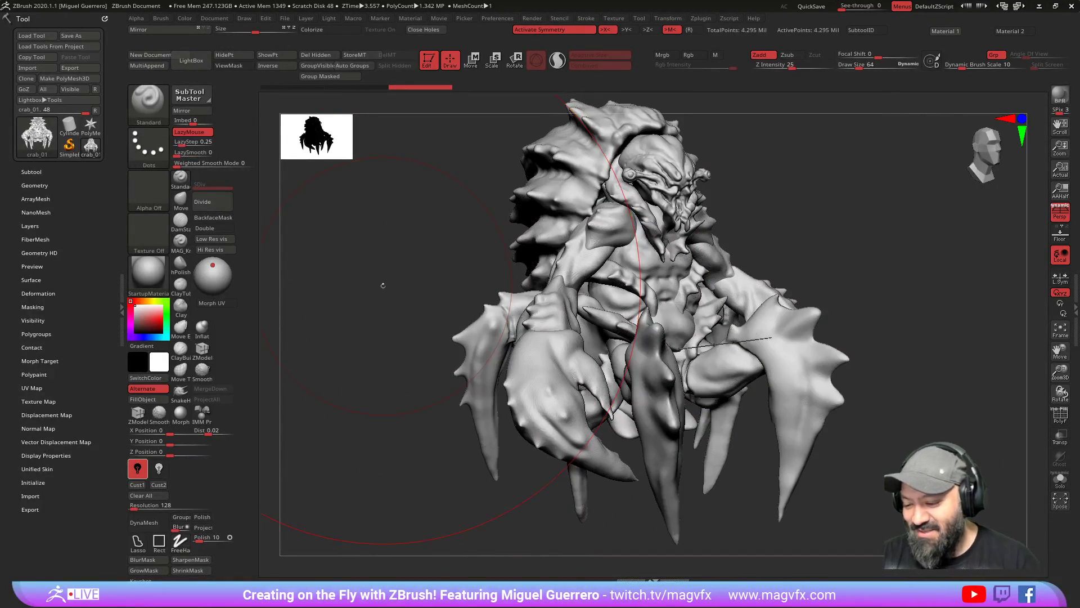
{"action": "mouse_move", "coordinate": [393, 463]}
{"action": "left_mouse_down"}
{"action": "mouse_move", "coordinate": [385, 435]}
{"action": "mouse_move", "coordinate": [383, 469]}
{"action": "mouse_move", "coordinate": [391, 452]}
{"action": "left_mouse_up"}
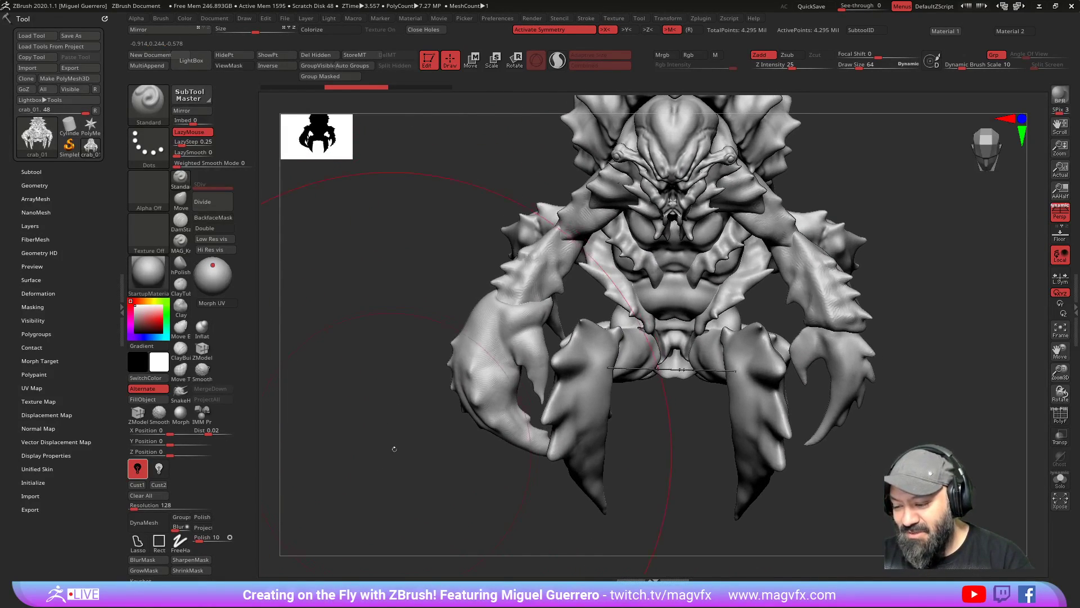
{"action": "left_click", "coordinate": [1060, 415]}
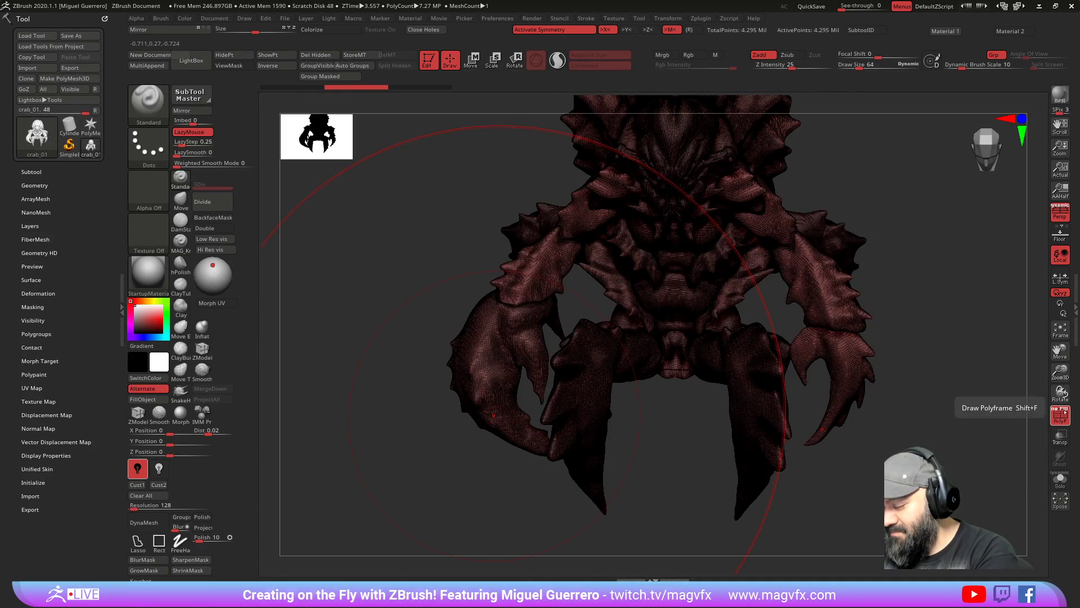
{"action": "left_click", "coordinate": [1057, 410]}
Step: Append a Cube3D subtool with perspective off and flatten it along X into a thin centre plane
{"action": "left_click_drag", "start_coordinate": [404, 338], "coordinate": [402, 290]}
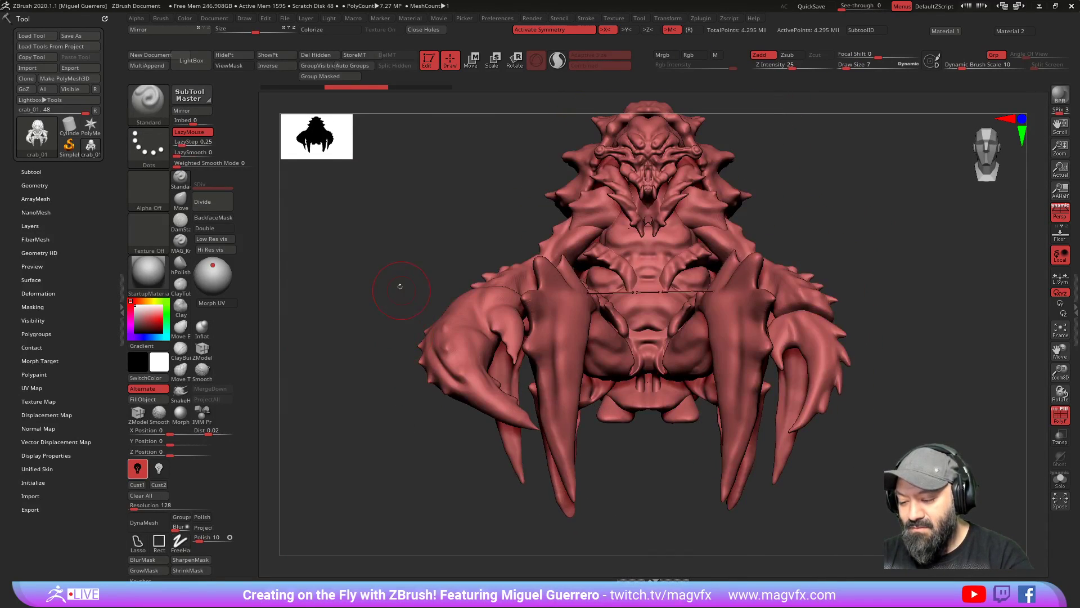
{"action": "mouse_move", "coordinate": [394, 286]}
{"action": "right_mouse_down", "text": "ctrl"}
{"action": "mouse_move", "coordinate": [383, 271]}
{"action": "mouse_move", "coordinate": [378, 284]}
{"action": "mouse_move", "coordinate": [407, 321]}
{"action": "mouse_move", "coordinate": [391, 267]}
{"action": "right_mouse_up", "text": "ctrl"}
{"action": "key", "text": "p"}
{"action": "left_click", "coordinate": [31, 171]}
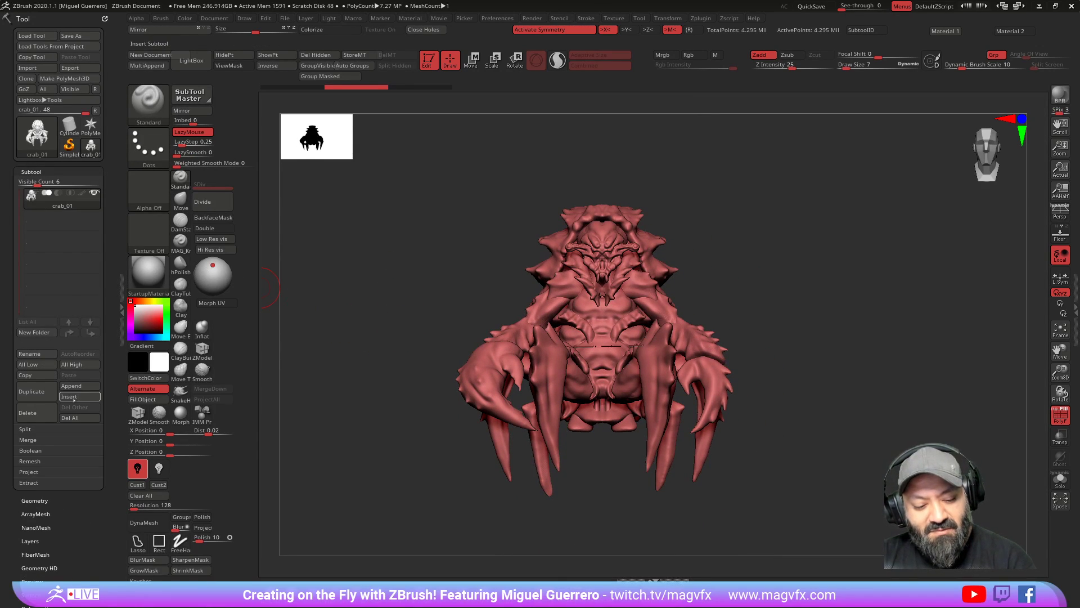
{"action": "left_click", "coordinate": [70, 386]}
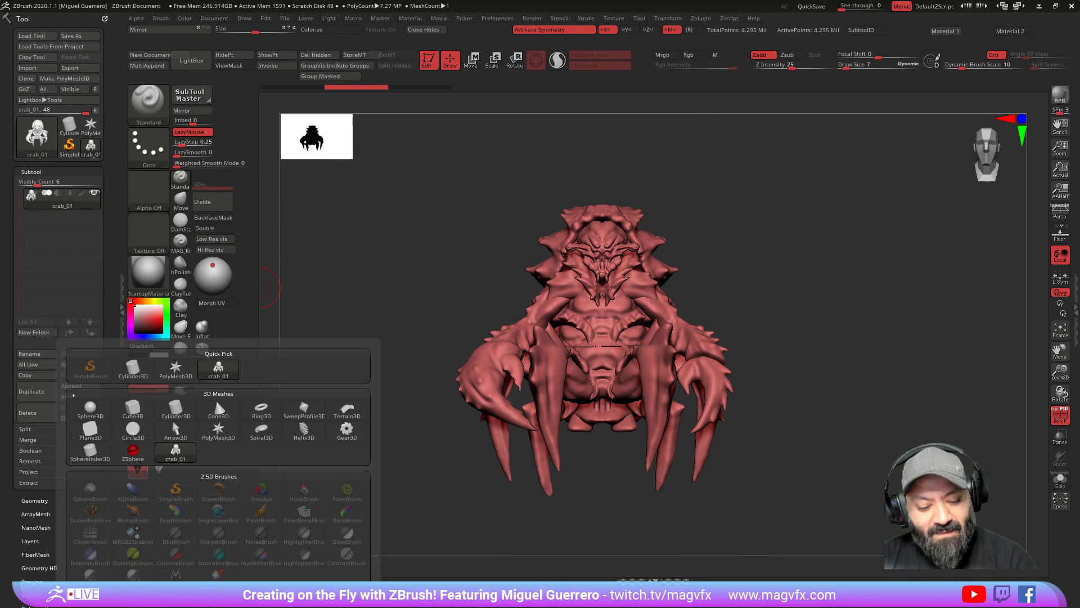
{"action": "left_click", "coordinate": [133, 408]}
{"action": "left_click", "coordinate": [35, 223]}
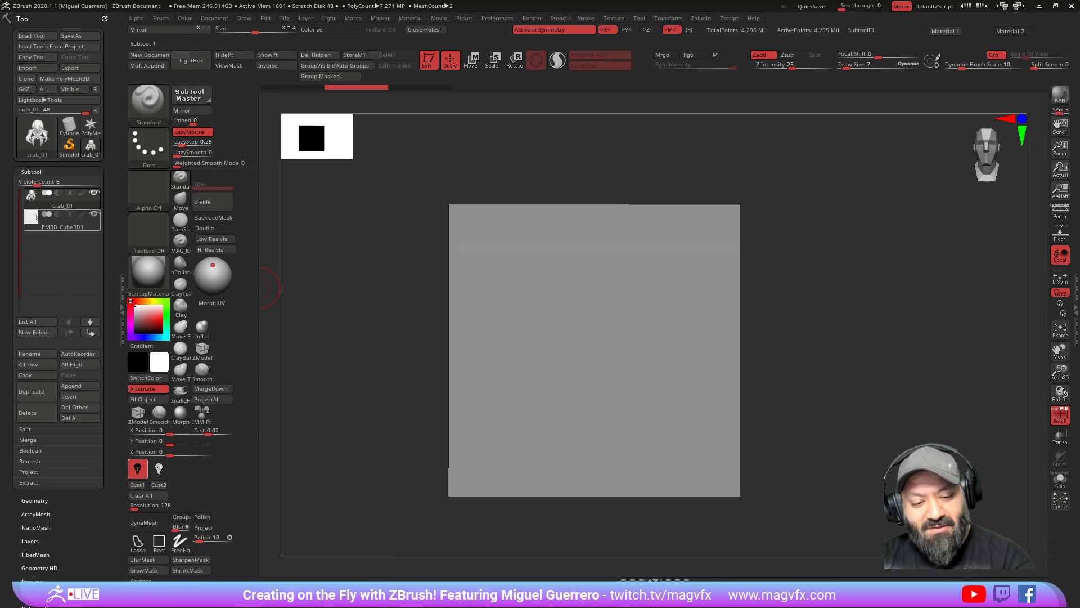
{"action": "key", "text": "w"}
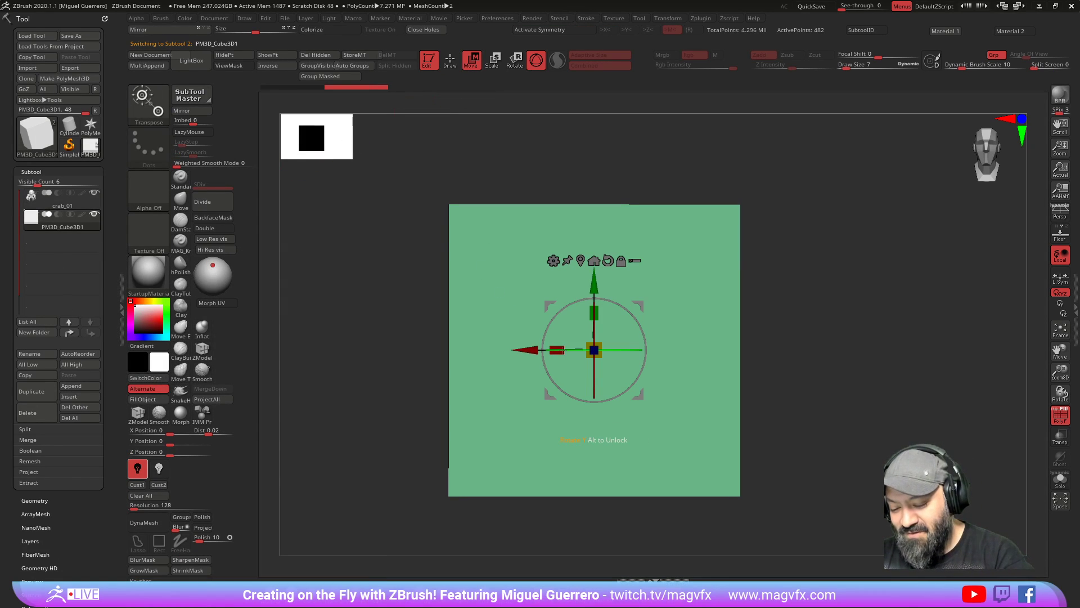
{"action": "left_click_drag", "start_coordinate": [557, 353], "coordinate": [695, 384]}
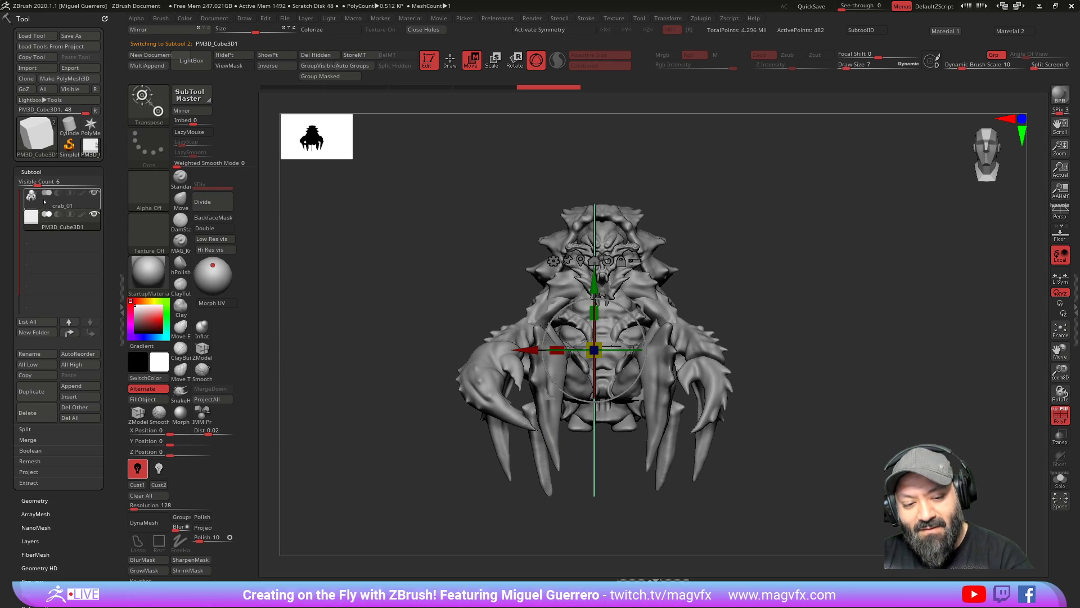
Step: Select crab_01 and shift it along X by -0.0521 relative to the thin centre plane
{"action": "left_click", "coordinate": [62, 198]}
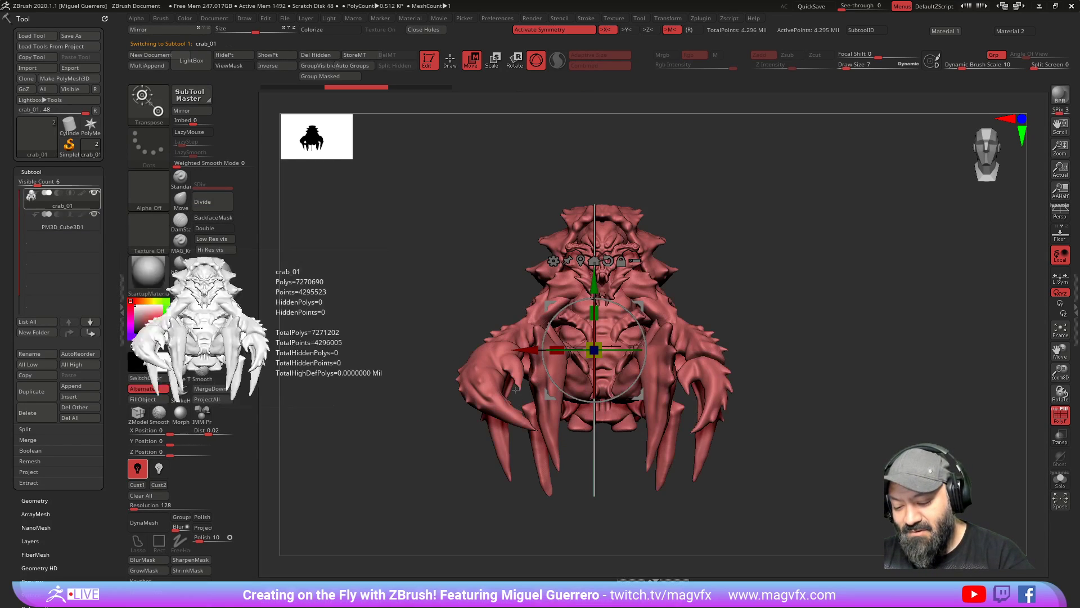
{"action": "key", "text": "f"}
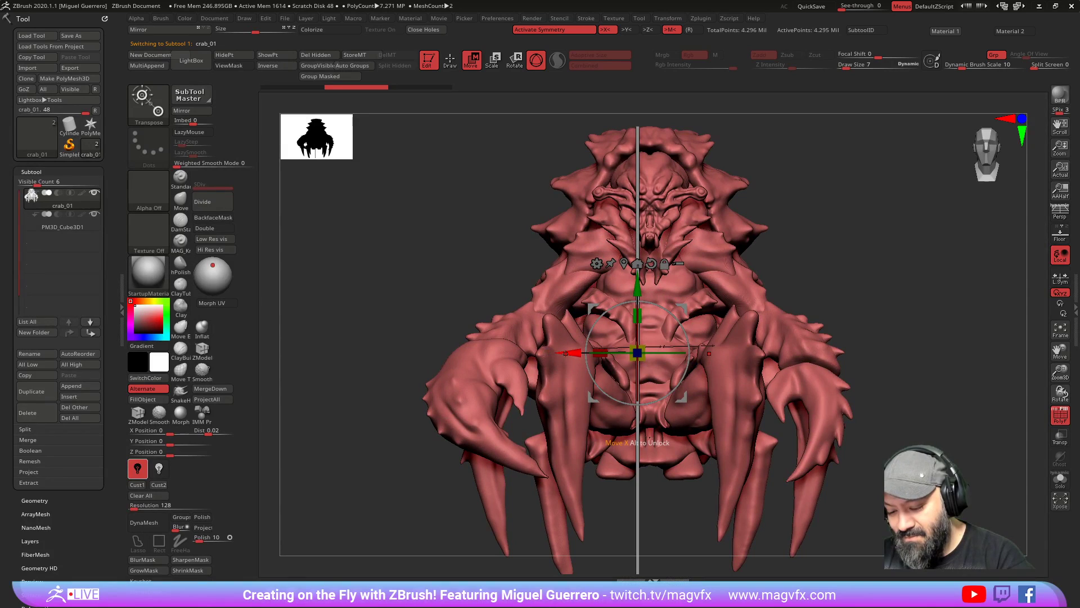
{"action": "left_click_drag", "start_coordinate": [640, 442], "coordinate": [625, 442]}
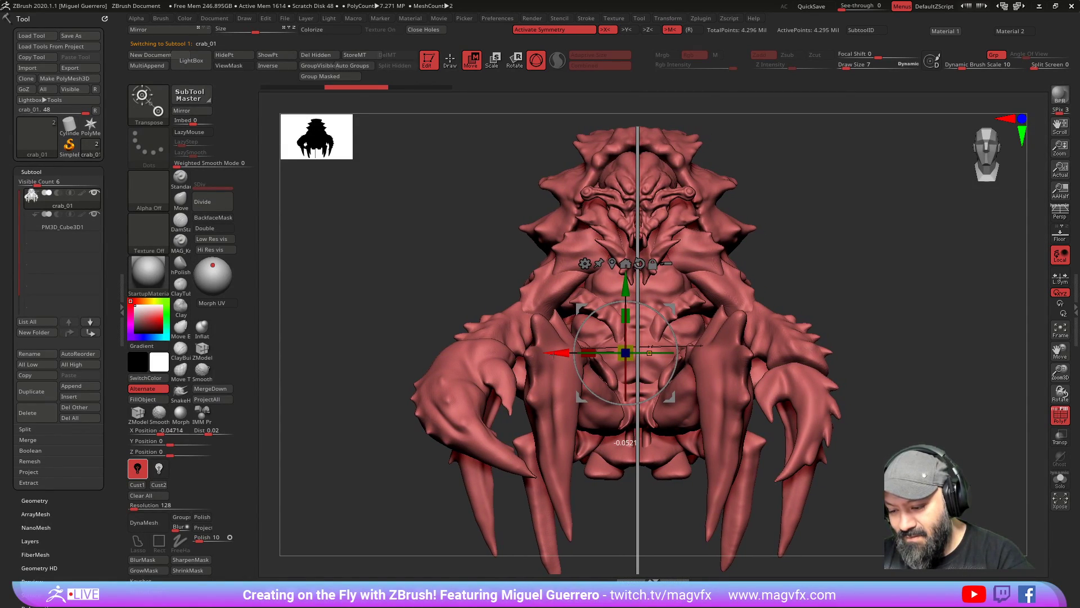
{"action": "key", "text": "q"}
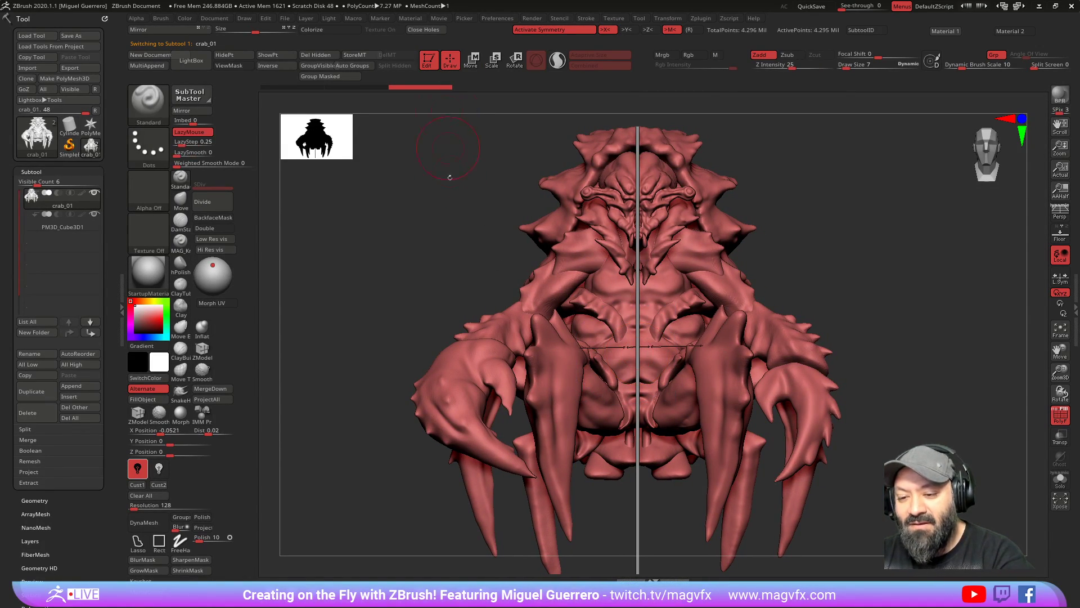
Step: Duplicate crab_01 with the original hidden, and turn off X symmetry for masking the copy
{"action": "key", "text": "ctrl+z"}
{"action": "key", "text": "ctrl+z"}
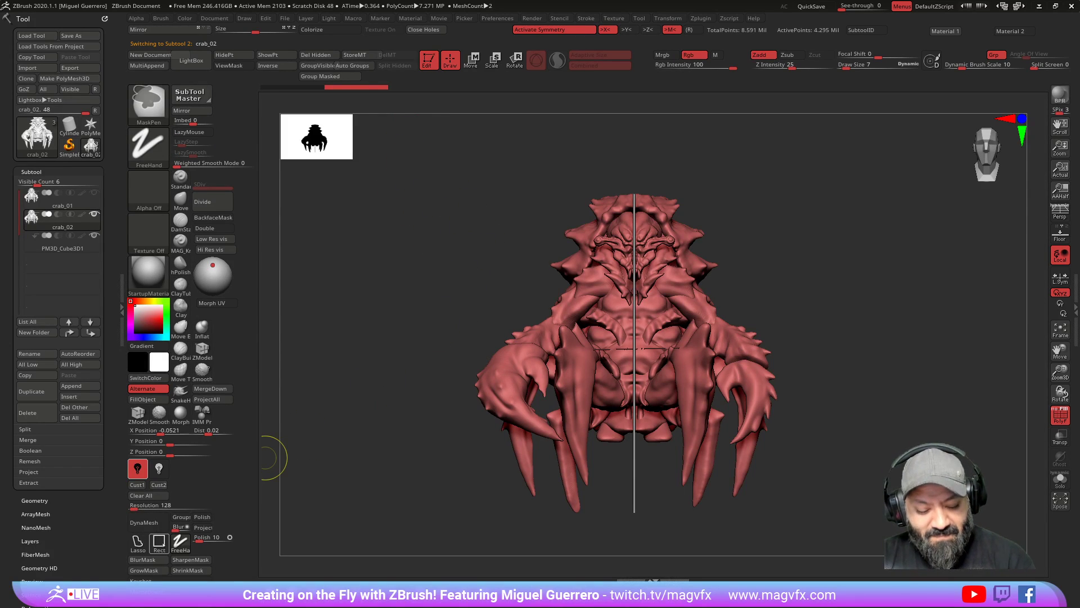
{"action": "left_click_drag", "start_coordinate": [421, 123], "coordinate": [632, 535], "text": "ctrl"}
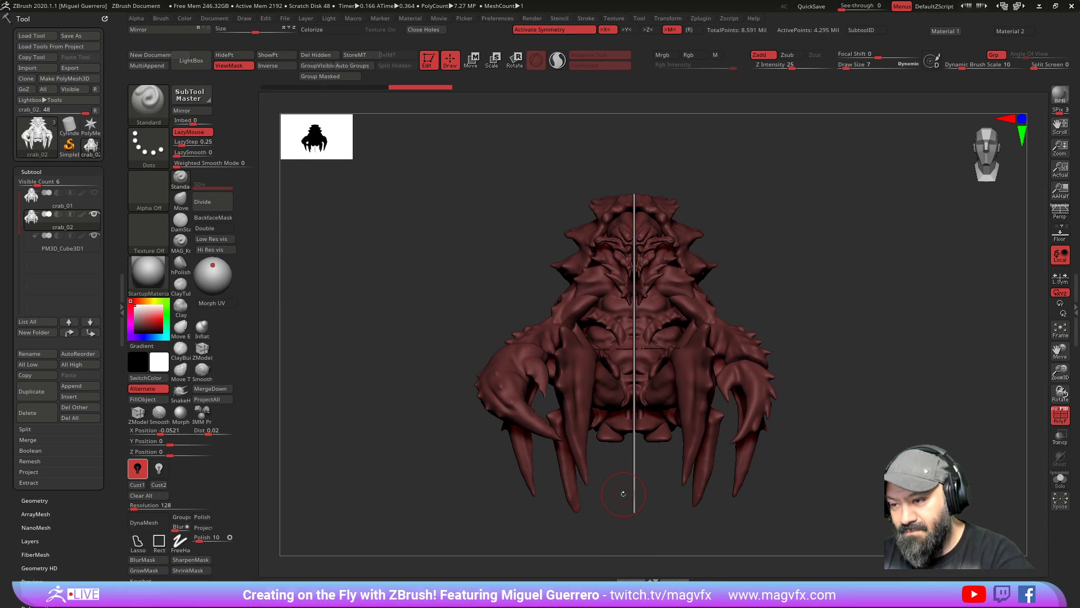
{"action": "key", "text": "x"}
Step: Mask the copy's half left of the centre plane in front view, then hide and delete the unmasked half
{"action": "left_click", "coordinate": [422, 214], "text": "ctrl"}
{"action": "left_click_drag", "start_coordinate": [398, 147], "coordinate": [634, 533], "text": "ctrl"}
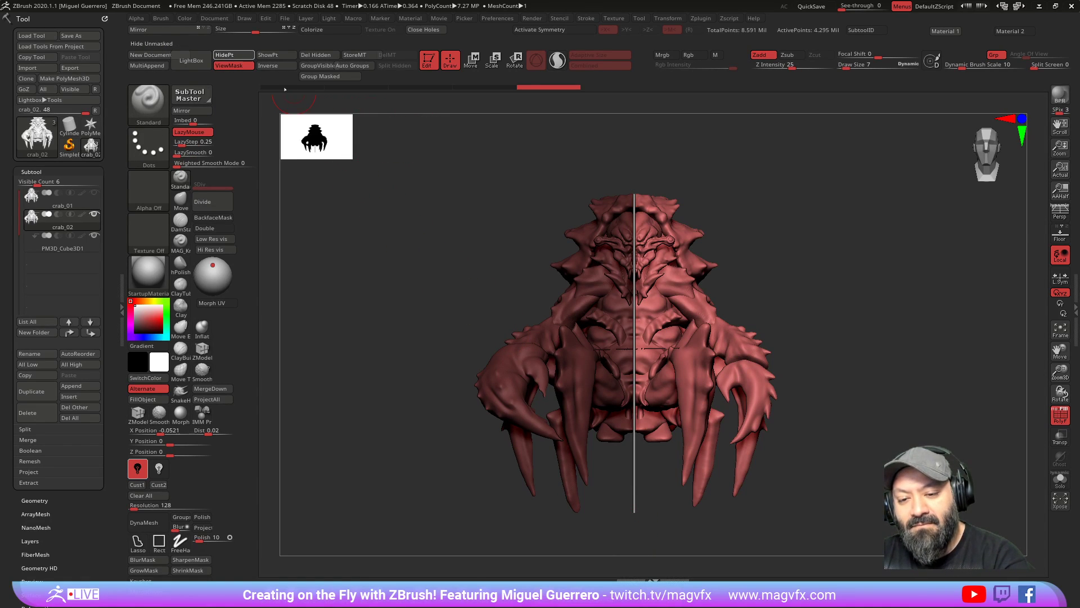
{"action": "left_click", "coordinate": [231, 54]}
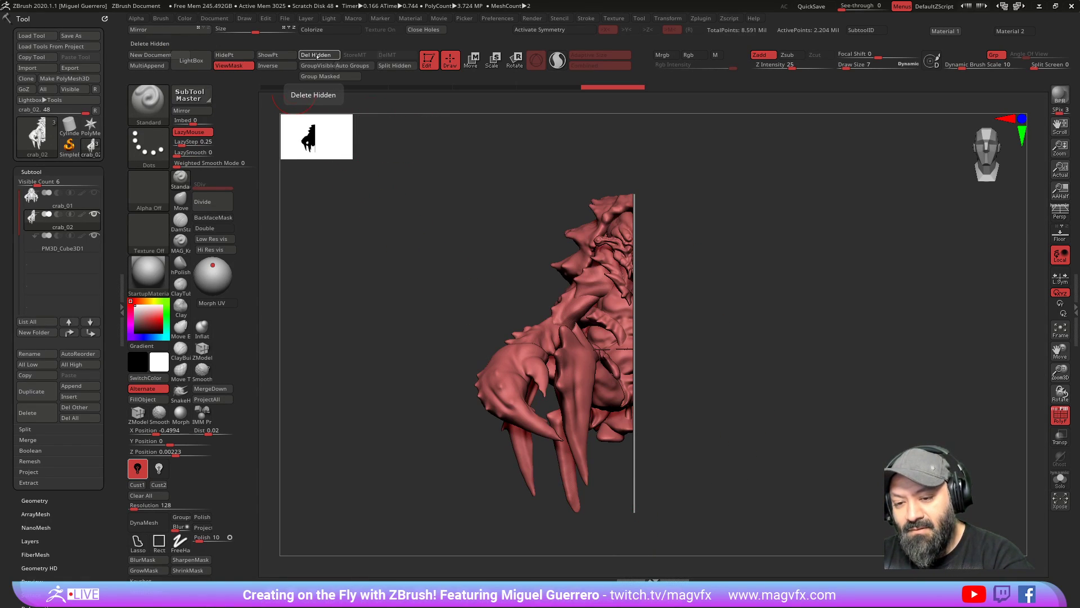
Step: Isolate the half crab with Solo and examine its legs and mesh density with Polyframe
{"action": "left_click_drag", "start_coordinate": [434, 311], "coordinate": [475, 434]}
{"action": "left_click", "coordinate": [1060, 479]}
{"action": "left_click", "coordinate": [1060, 415]}
{"action": "left_click", "coordinate": [1060, 415]}
{"action": "left_click", "coordinate": [1060, 415]}
{"action": "mouse_move", "coordinate": [473, 311]}
{"action": "right_mouse_down", "text": "ctrl"}
{"action": "mouse_move", "coordinate": [477, 360]}
{"action": "mouse_move", "coordinate": [489, 315]}
{"action": "mouse_move", "coordinate": [521, 349]}
{"action": "mouse_move", "coordinate": [657, 425]}
{"action": "mouse_move", "coordinate": [614, 402]}
{"action": "mouse_move", "coordinate": [569, 343]}
{"action": "mouse_move", "coordinate": [640, 369]}
{"action": "mouse_move", "coordinate": [540, 301]}
{"action": "mouse_move", "coordinate": [415, 320]}
{"action": "mouse_move", "coordinate": [422, 285]}
{"action": "mouse_move", "coordinate": [428, 318]}
{"action": "right_mouse_up", "text": "ctrl"}
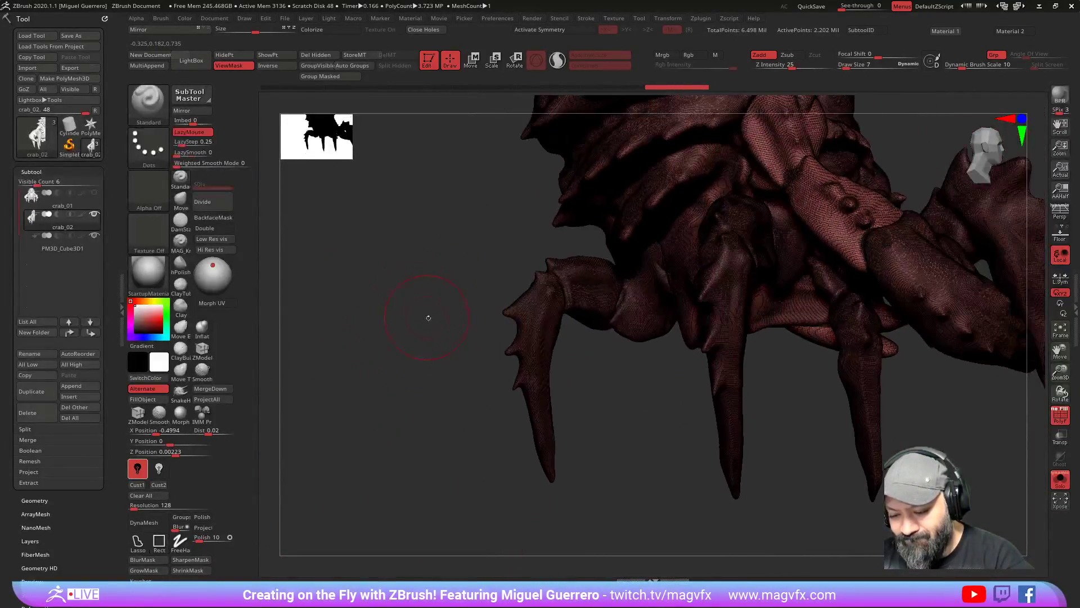
{"action": "key", "text": "shift+f"}
Step: Examine the half crab's open cut side and interior shells with Double-sided display on and off
{"action": "left_click_drag", "start_coordinate": [456, 358], "coordinate": [558, 515], "text": "ctrl"}
{"action": "left_click", "coordinate": [138, 541]}
{"action": "mouse_move", "coordinate": [437, 412]}
{"action": "left_mouse_down", "text": "ctrl"}
{"action": "mouse_move", "coordinate": [456, 436]}
{"action": "mouse_move", "coordinate": [645, 435]}
{"action": "mouse_move", "coordinate": [635, 315]}
{"action": "mouse_move", "coordinate": [569, 248]}
{"action": "mouse_move", "coordinate": [459, 286]}
{"action": "mouse_move", "coordinate": [551, 214]}
{"action": "mouse_move", "coordinate": [682, 394]}
{"action": "left_mouse_up", "text": "ctrl"}
{"action": "left_click", "coordinate": [210, 229]}
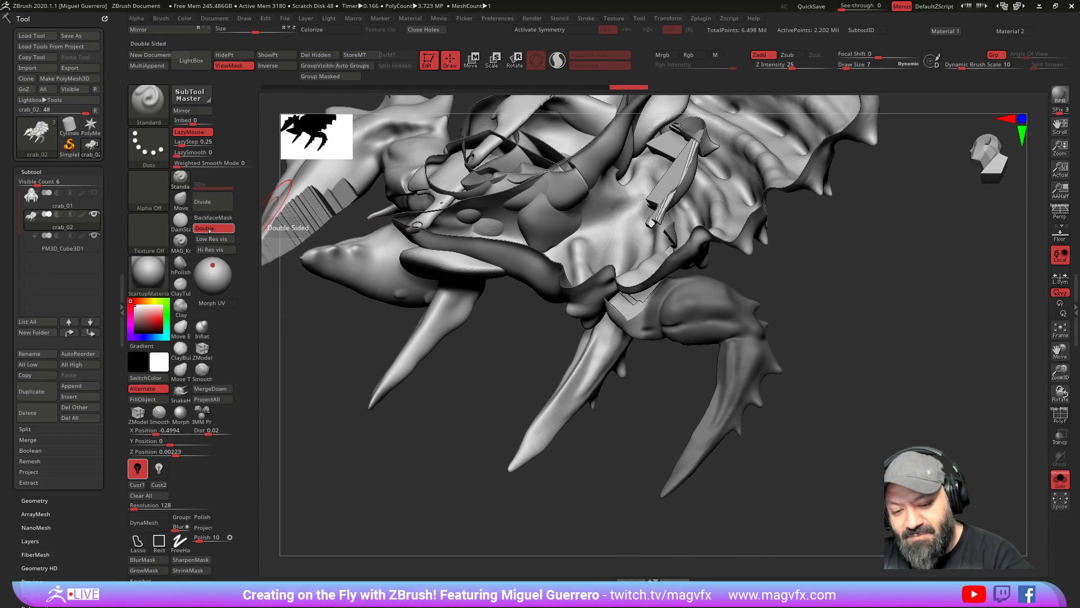
{"action": "left_click_drag", "start_coordinate": [475, 390], "coordinate": [304, 281]}
{"action": "left_click", "coordinate": [205, 228]}
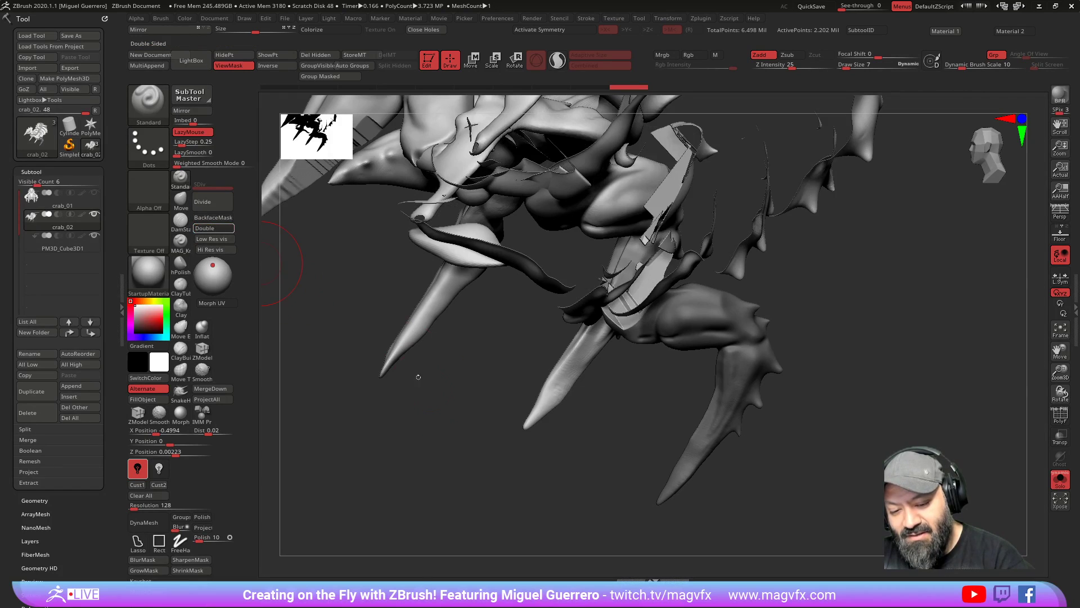
{"action": "left_click_drag", "start_coordinate": [394, 388], "coordinate": [444, 425]}
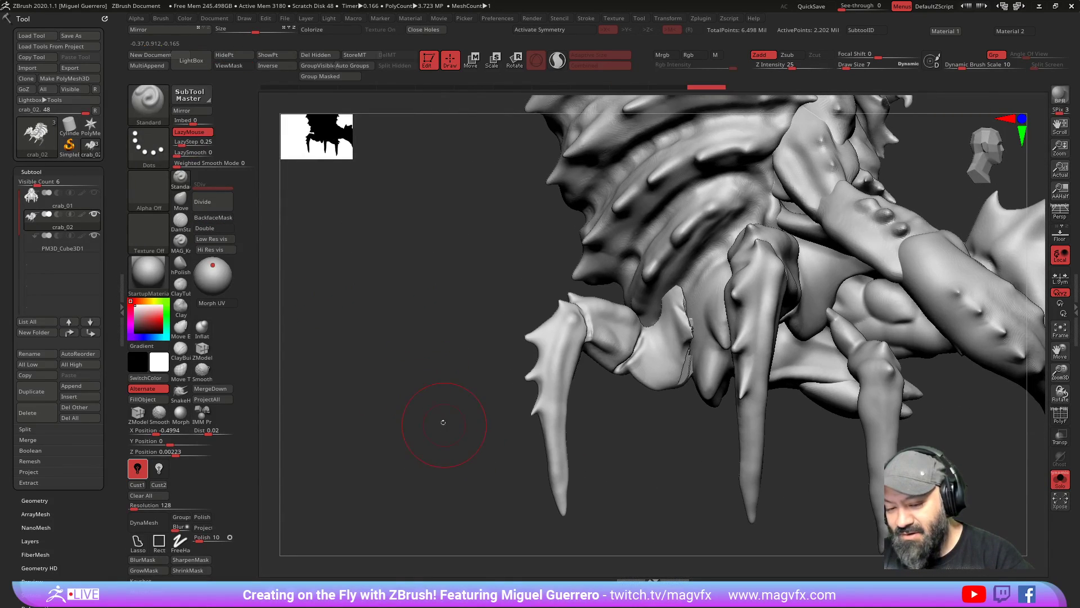
{"action": "right_click_drag", "start_coordinate": [443, 407], "coordinate": [385, 354], "text": "ctrl"}
{"action": "left_click_drag", "start_coordinate": [385, 354], "coordinate": [376, 328]}
Step: Try to delete hidden geometry from the half crab and check the mesh from several angles
{"action": "left_click", "coordinate": [317, 55]}
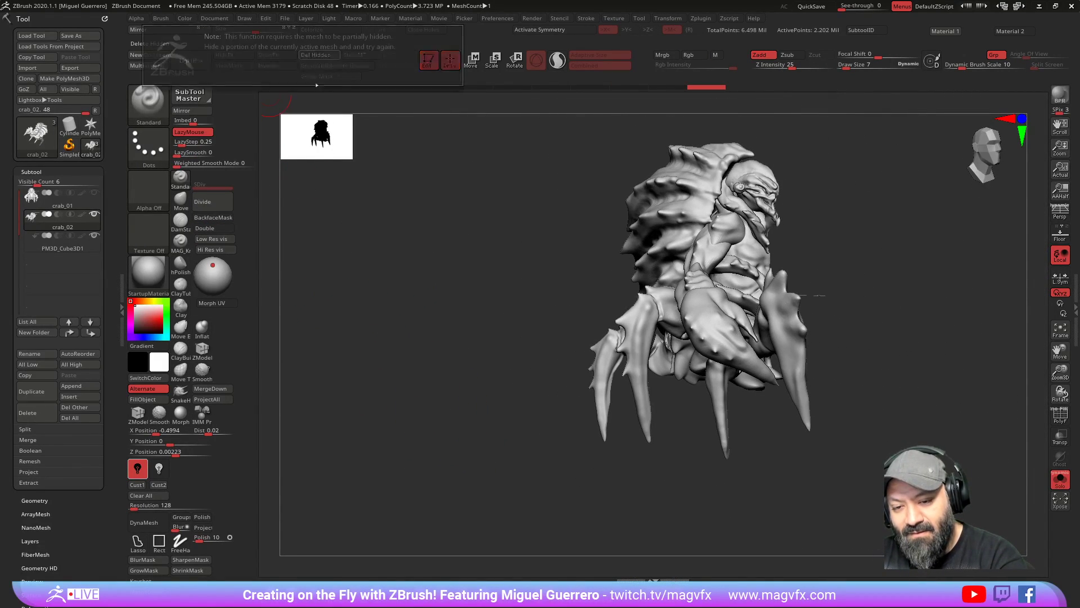
{"action": "left_click_drag", "start_coordinate": [458, 261], "coordinate": [416, 265]}
{"action": "left_click_drag", "start_coordinate": [439, 130], "coordinate": [702, 507], "text": "ctrl+shift"}
{"action": "left_click_drag", "start_coordinate": [439, 265], "coordinate": [396, 317]}
{"action": "left_click_drag", "start_coordinate": [396, 317], "coordinate": [437, 297]}
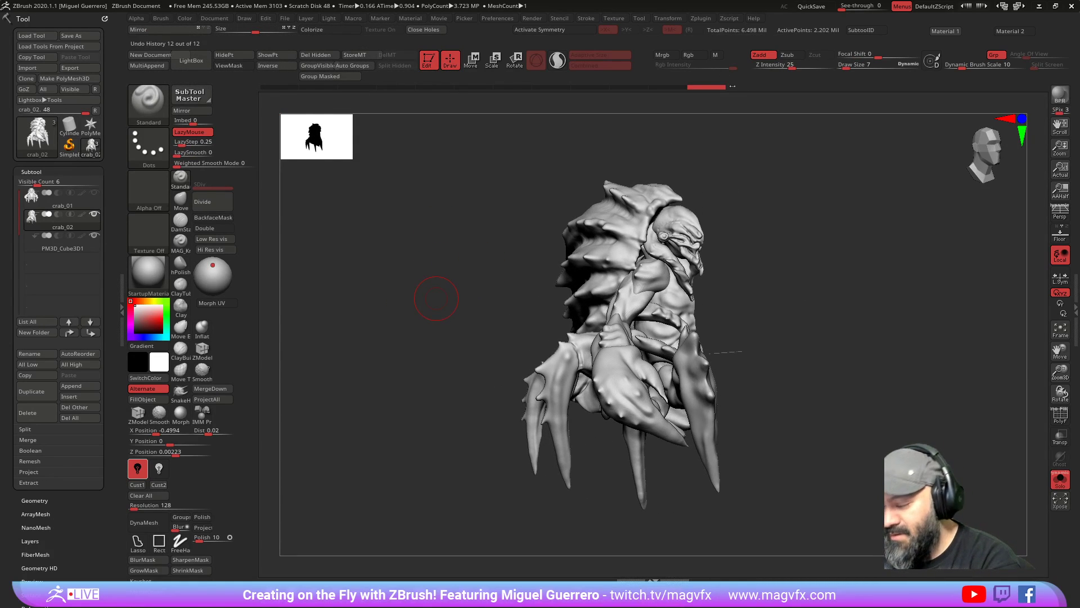
Step: Try decimating the half crab with Decimation Master's 250 k preset, then revert to the full-resolution mesh
{"action": "left_click", "coordinate": [1060, 415]}
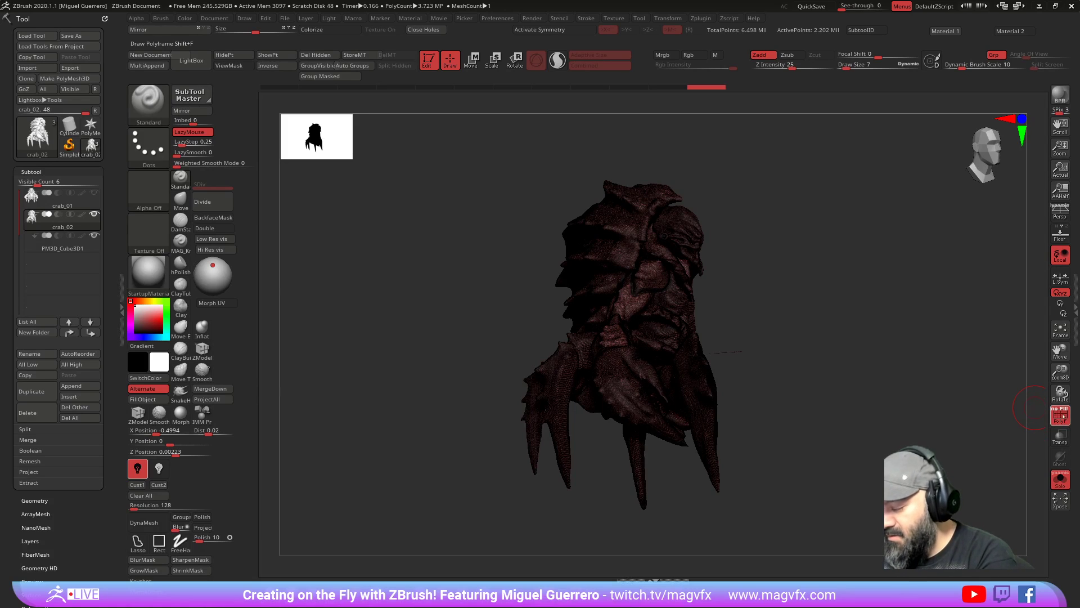
{"action": "left_click", "coordinate": [1060, 415]}
{"action": "left_click", "coordinate": [700, 18]}
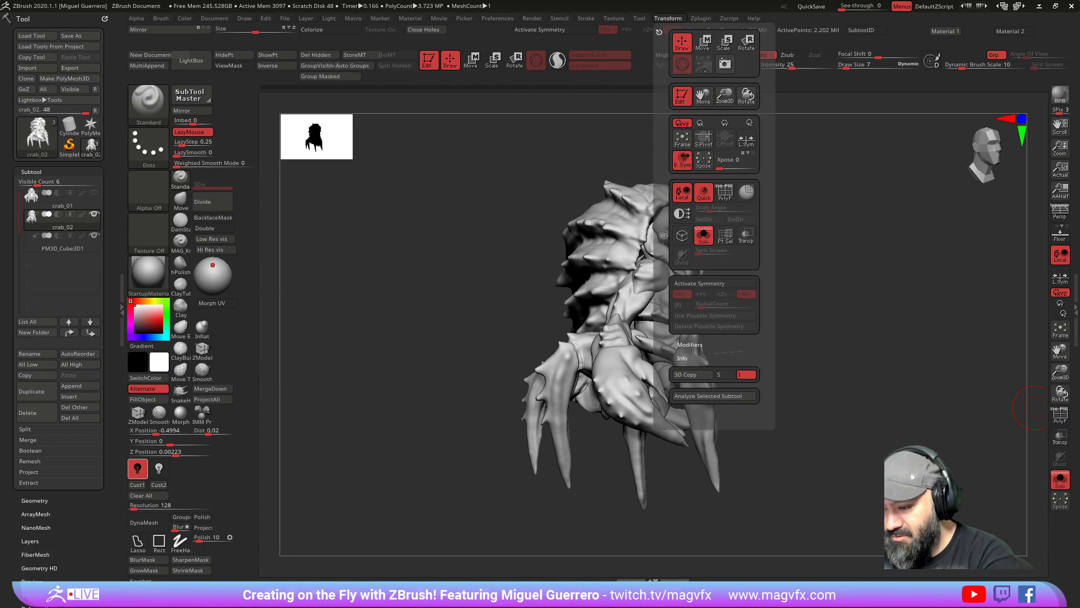
{"action": "mouse_move", "coordinate": [708, 21]}
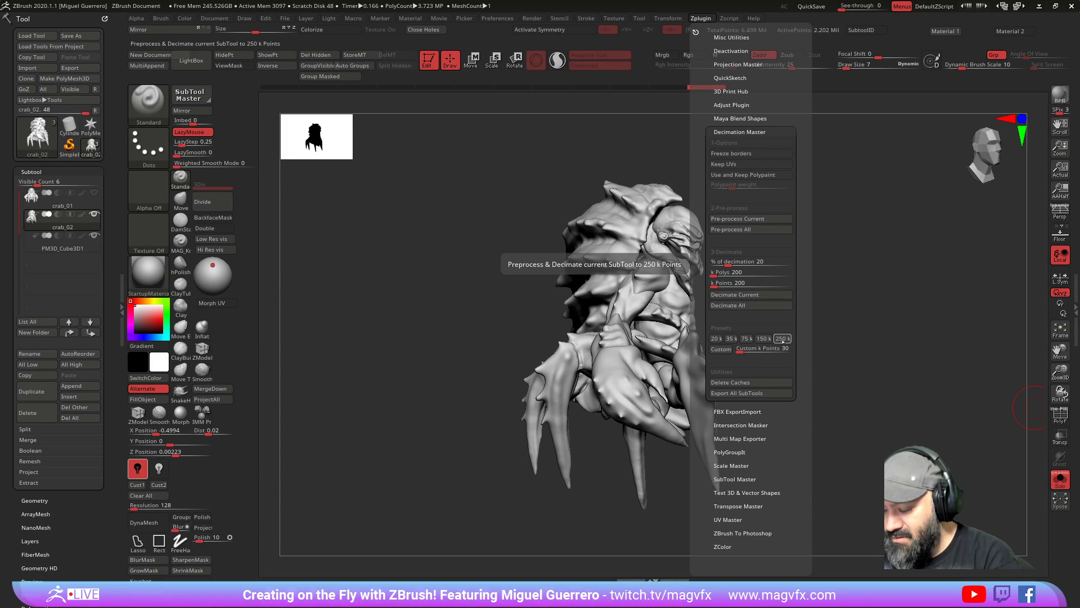
{"action": "left_click", "coordinate": [782, 347]}
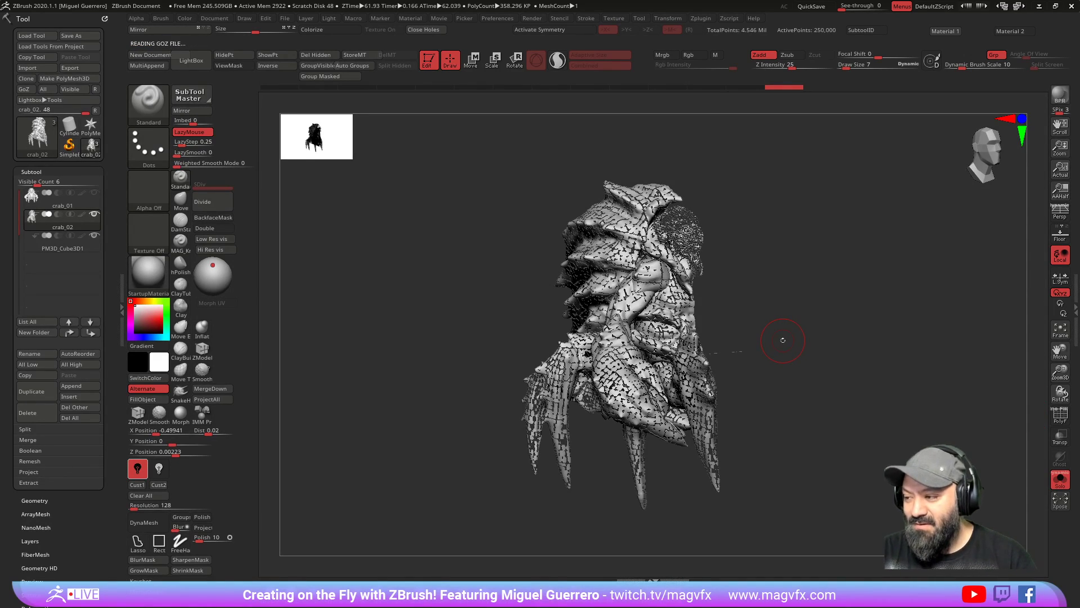
{"action": "mouse_move", "coordinate": [782, 340]}
{"action": "right_mouse_down", "text": "ctrl"}
{"action": "mouse_move", "coordinate": [422, 386]}
{"action": "mouse_move", "coordinate": [624, 373]}
{"action": "mouse_move", "coordinate": [403, 385]}
{"action": "right_mouse_up", "text": "ctrl"}
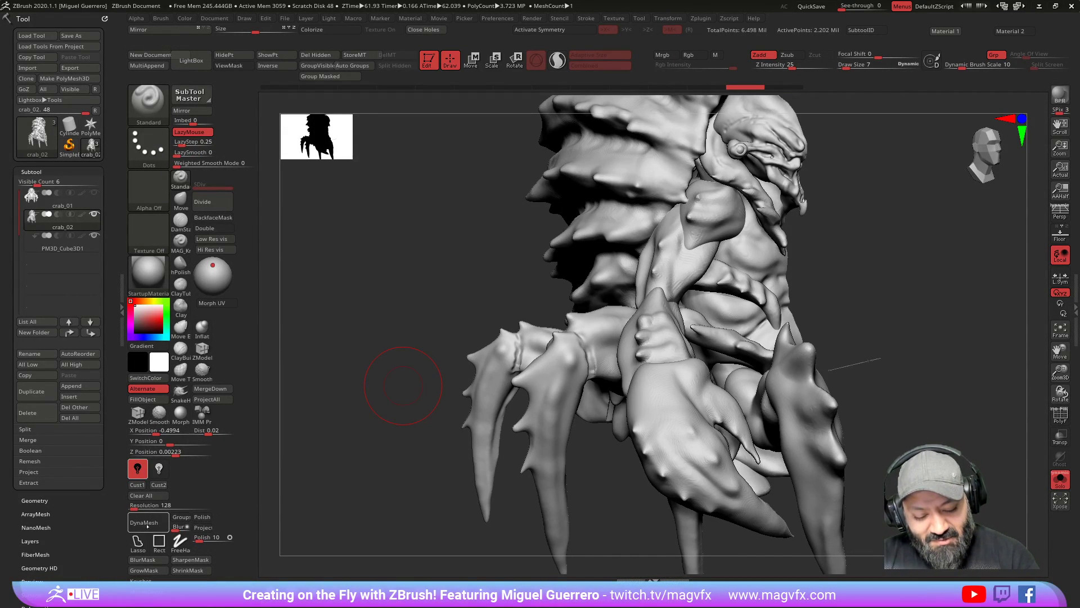
Step: Try DynaMesh on the half crab with Group on at resolution 128, check its Polyframe and undo it
{"action": "left_click", "coordinate": [181, 516]}
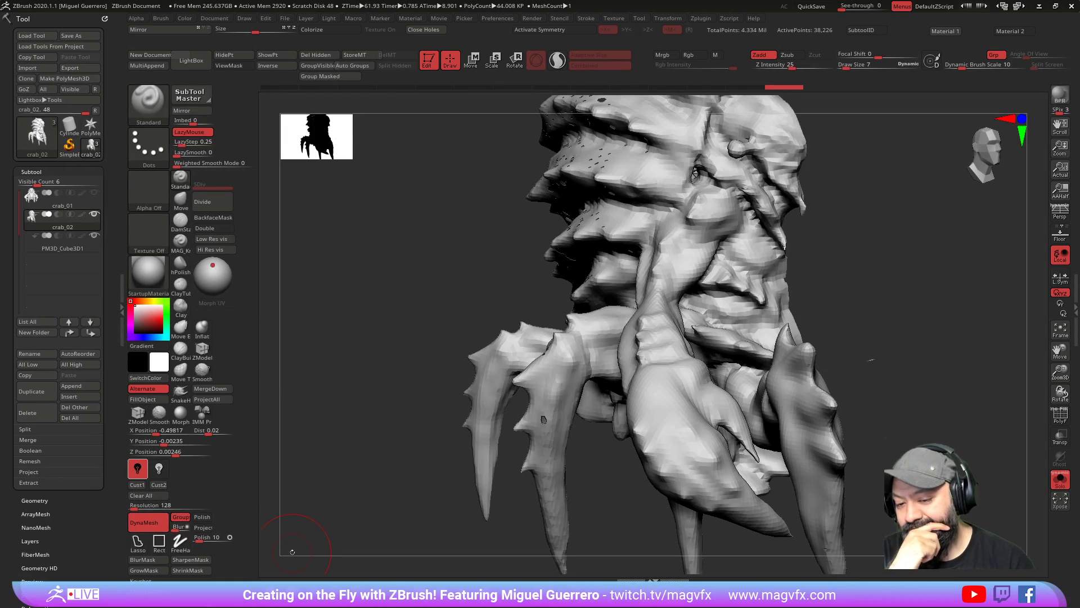
{"action": "left_click_drag", "start_coordinate": [371, 468], "coordinate": [427, 445]}
{"action": "left_click", "coordinate": [1060, 417]}
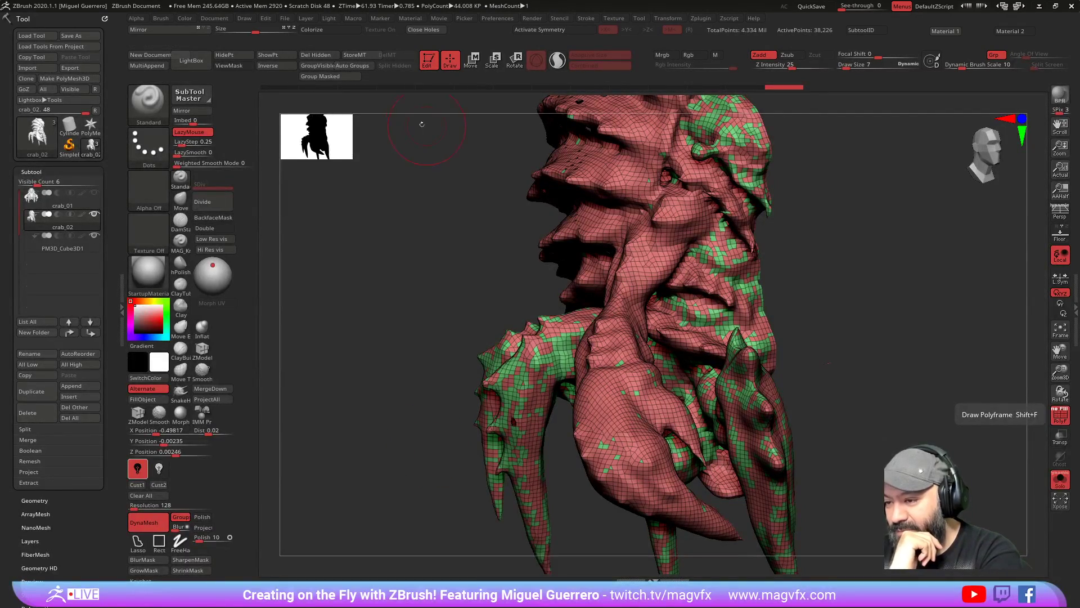
{"action": "key", "text": "ctrl+z"}
{"action": "left_click_drag", "start_coordinate": [397, 214], "coordinate": [374, 412]}
{"action": "left_click", "coordinate": [1061, 415]}
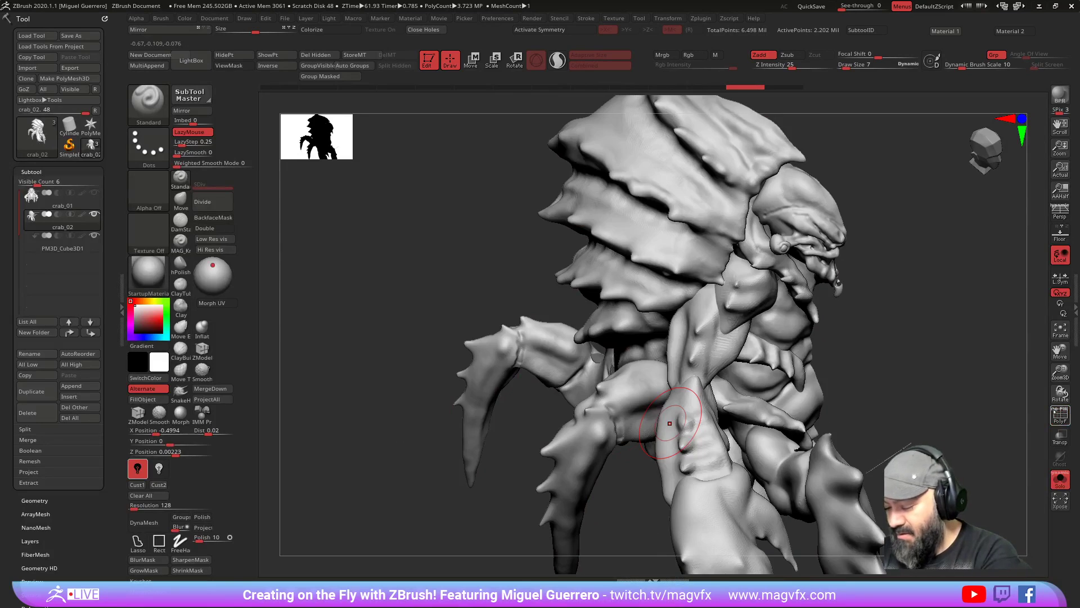
Step: Lasso-mask the half crab's head, assign it to its own polygroup and clear the mask
{"action": "mouse_move", "coordinate": [438, 333]}
{"action": "left_mouse_down"}
{"action": "mouse_move", "coordinate": [422, 314]}
{"action": "mouse_move", "coordinate": [421, 253]}
{"action": "mouse_move", "coordinate": [580, 292]}
{"action": "left_mouse_up"}
{"action": "mouse_move", "coordinate": [689, 193]}
{"action": "left_mouse_down"}
{"action": "mouse_move", "coordinate": [664, 198]}
{"action": "mouse_move", "coordinate": [669, 209]}
{"action": "left_mouse_up"}
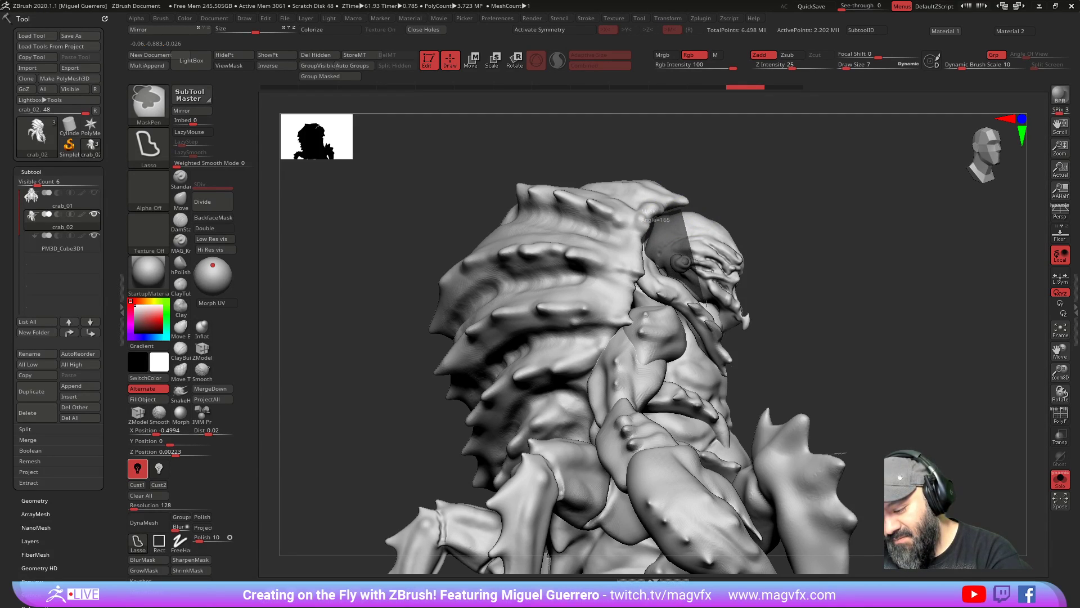
{"action": "mouse_move", "coordinate": [710, 263]}
{"action": "left_mouse_down", "text": "ctrl"}
{"action": "mouse_move", "coordinate": [815, 304]}
{"action": "mouse_move", "coordinate": [767, 174]}
{"action": "mouse_move", "coordinate": [773, 351]}
{"action": "left_mouse_up", "text": "ctrl"}
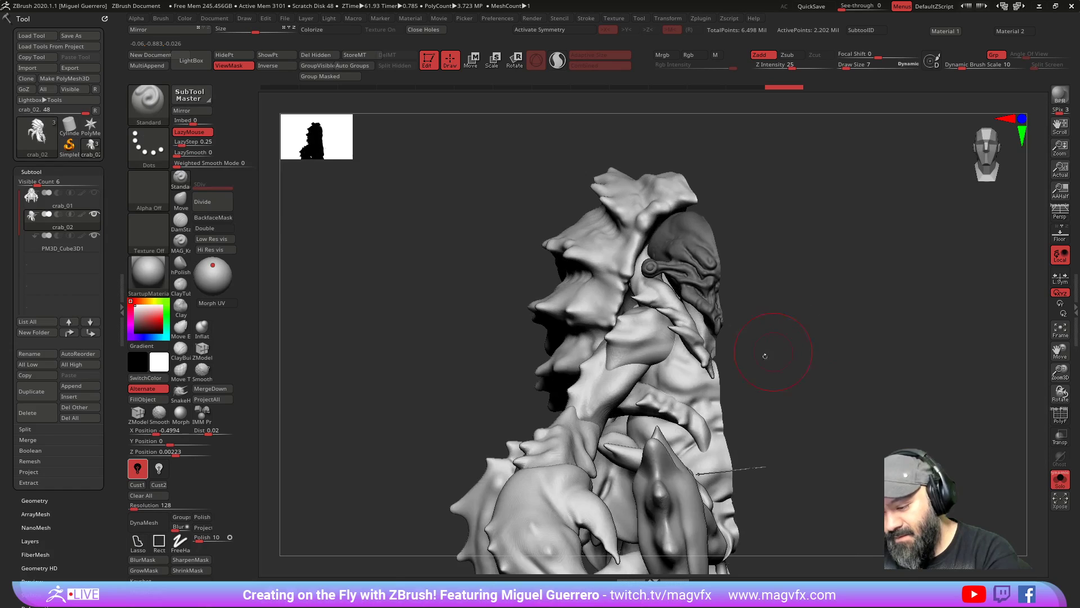
{"action": "left_click_drag", "start_coordinate": [408, 361], "coordinate": [354, 499]}
{"action": "left_click_drag", "start_coordinate": [79, 563], "coordinate": [85, 519]}
{"action": "left_click", "coordinate": [322, 78]}
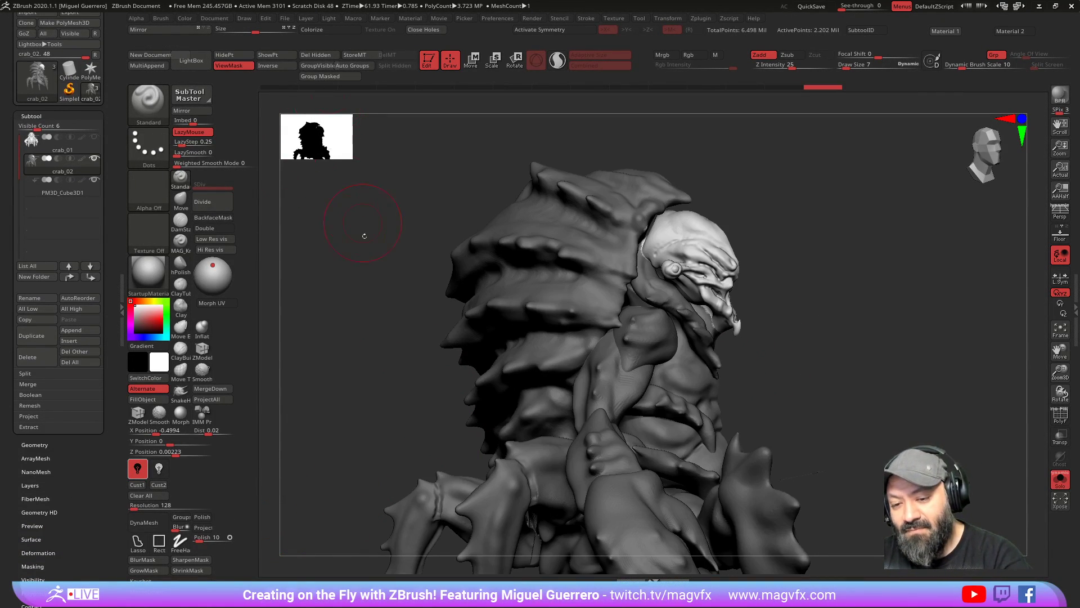
{"action": "left_click_drag", "start_coordinate": [349, 312], "coordinate": [357, 325], "text": "ctrl"}
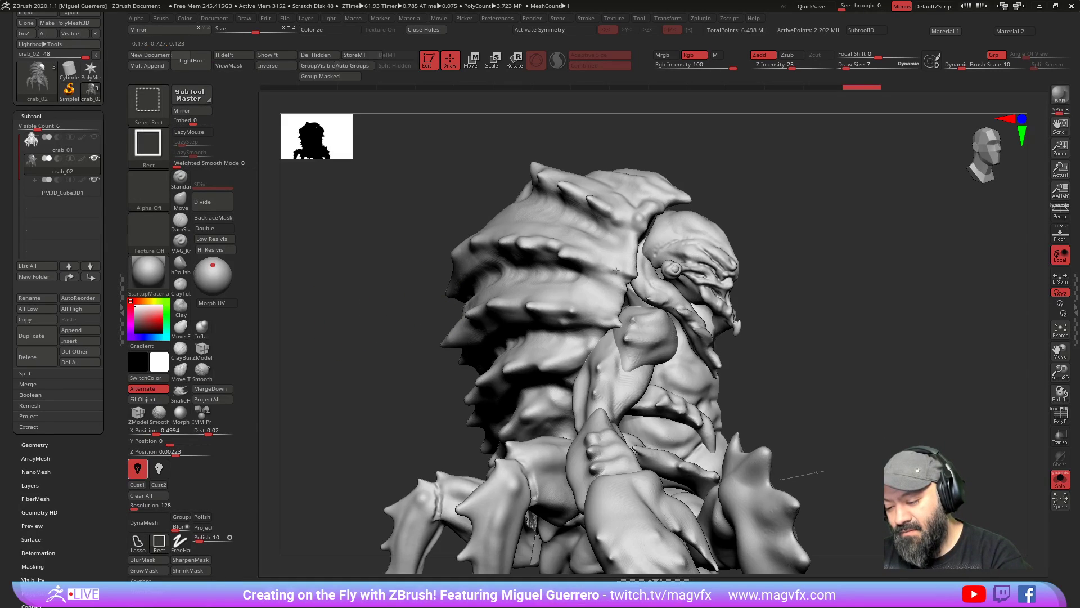
{"action": "left_click", "coordinate": [627, 270], "text": "ctrl+shift"}
{"action": "left_click", "coordinate": [365, 313], "text": "ctrl+shift"}
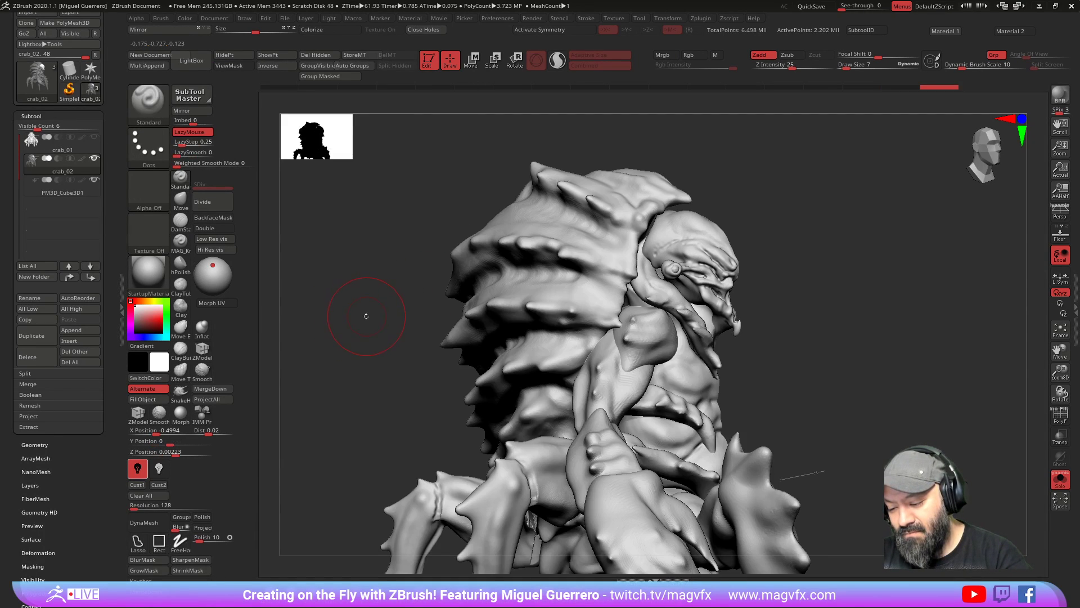
Step: Lasso-mask the spiky back shell, group it as a separate polygroup and hide it
{"action": "mouse_move", "coordinate": [382, 297]}
{"action": "left_mouse_down"}
{"action": "mouse_move", "coordinate": [359, 289]}
{"action": "mouse_move", "coordinate": [393, 265]}
{"action": "mouse_move", "coordinate": [402, 276]}
{"action": "mouse_move", "coordinate": [389, 245]}
{"action": "left_mouse_up"}
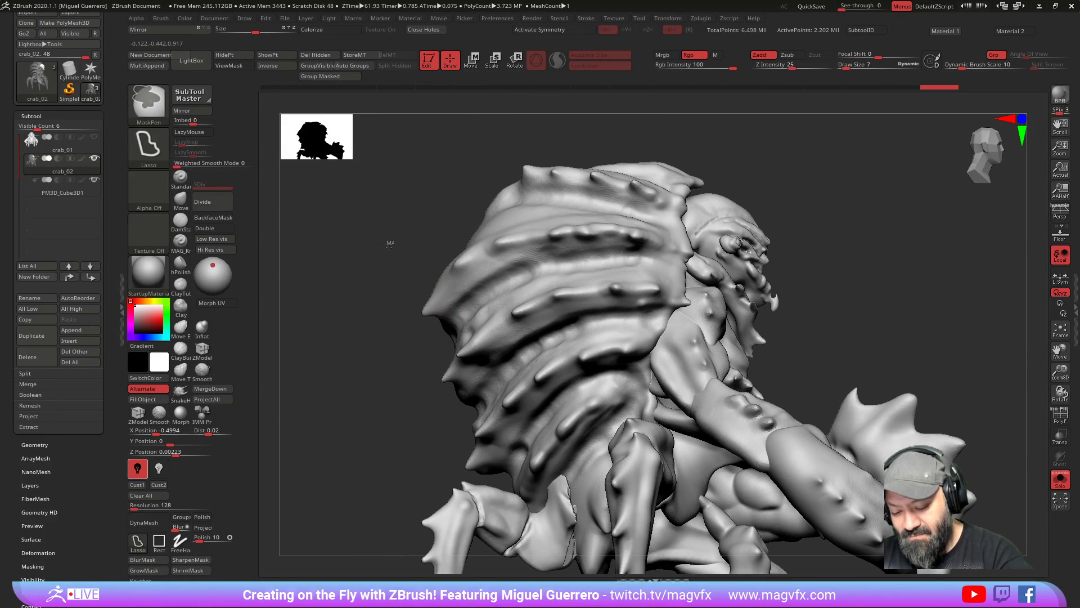
{"action": "mouse_move", "coordinate": [397, 386]}
{"action": "left_mouse_down", "text": "ctrl"}
{"action": "mouse_move", "coordinate": [434, 459]}
{"action": "mouse_move", "coordinate": [512, 490]}
{"action": "left_mouse_up", "text": "ctrl"}
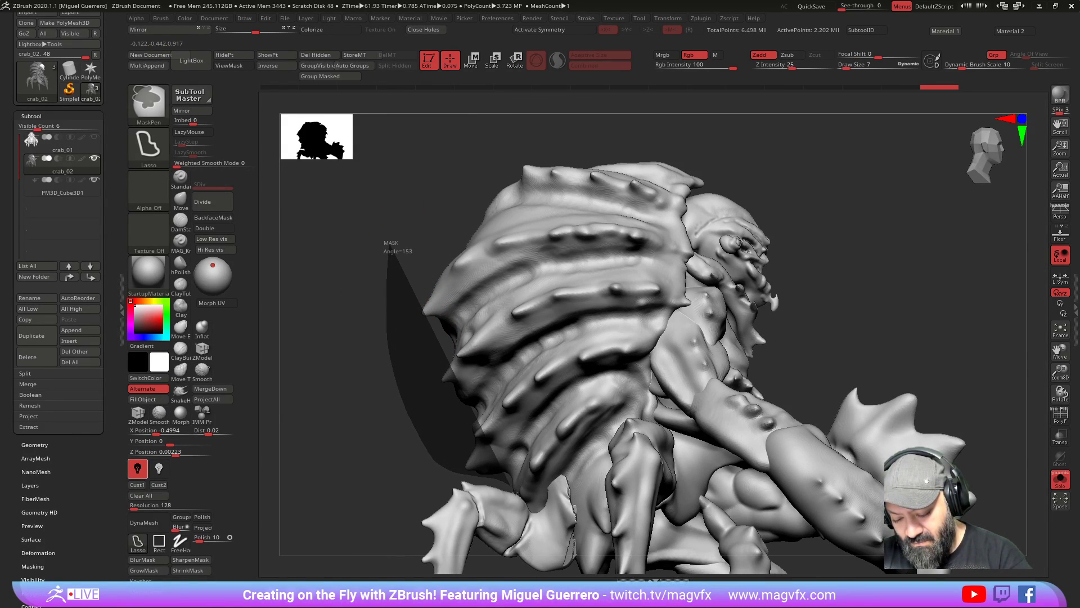
{"action": "mouse_move", "coordinate": [533, 525]}
{"action": "left_mouse_down", "text": "ctrl"}
{"action": "mouse_move", "coordinate": [553, 528]}
{"action": "mouse_move", "coordinate": [654, 396]}
{"action": "mouse_move", "coordinate": [690, 306]}
{"action": "mouse_move", "coordinate": [698, 205]}
{"action": "mouse_move", "coordinate": [716, 149]}
{"action": "mouse_move", "coordinate": [419, 152]}
{"action": "mouse_move", "coordinate": [393, 211]}
{"action": "left_mouse_up", "text": "ctrl"}
{"action": "mouse_move", "coordinate": [374, 270]}
{"action": "left_mouse_down"}
{"action": "mouse_move", "coordinate": [300, 305]}
{"action": "mouse_move", "coordinate": [382, 304]}
{"action": "left_mouse_up"}
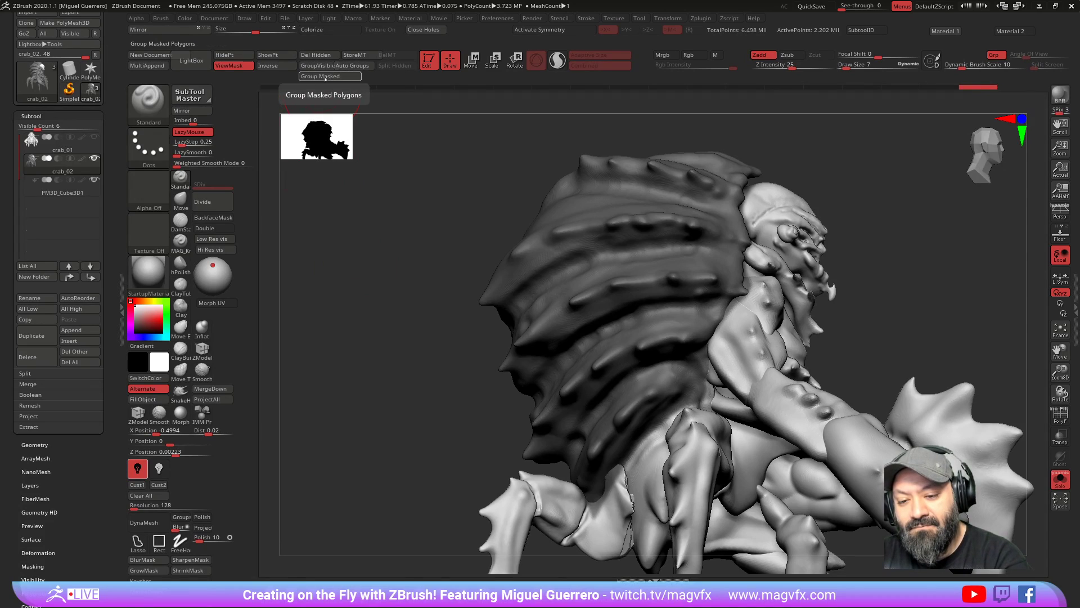
{"action": "left_click", "coordinate": [449, 372], "text": "ctrl"}
{"action": "mouse_move", "coordinate": [449, 372]}
{"action": "left_mouse_down"}
{"action": "mouse_move", "coordinate": [415, 326]}
{"action": "mouse_move", "coordinate": [365, 387]}
{"action": "mouse_move", "coordinate": [483, 241]}
{"action": "left_mouse_up"}
{"action": "key", "text": "ctrl+shift"}
{"action": "left_click", "coordinate": [490, 228], "text": "ctrl+shift"}
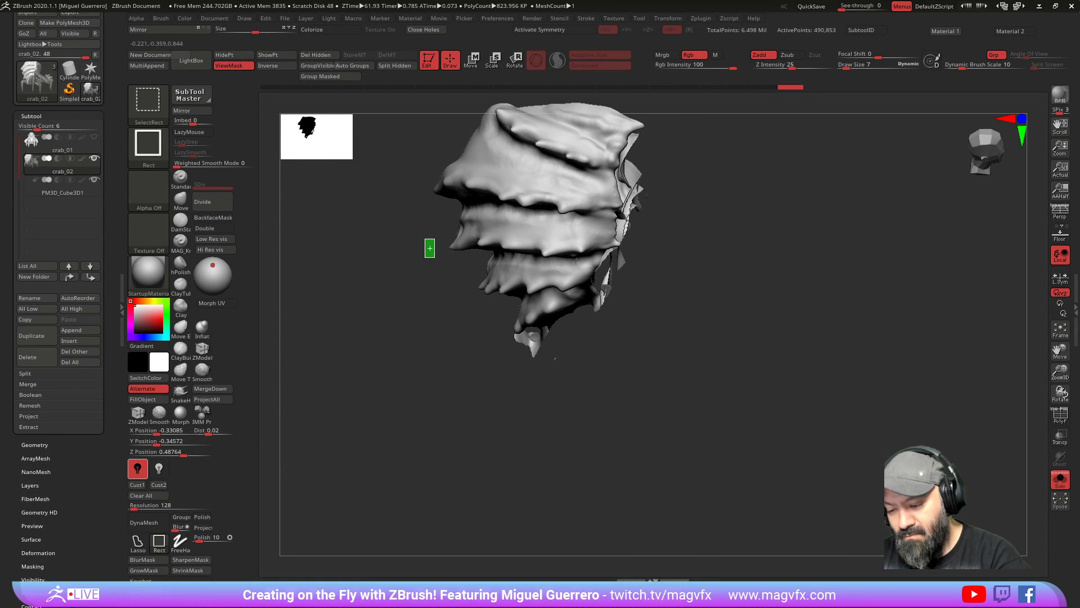
{"action": "left_click", "coordinate": [430, 248], "text": "ctrl+shift"}
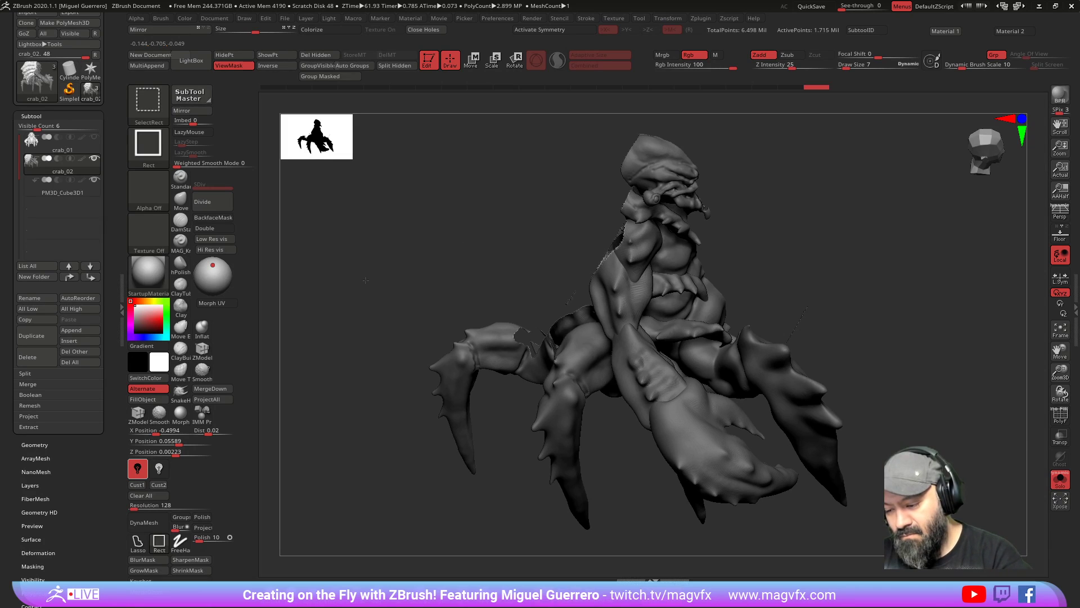
Step: Hide the head, lasso-mask the front leg up to its base and assign the leg to its own polygroup
{"action": "mouse_move", "coordinate": [357, 294]}
{"action": "left_mouse_down"}
{"action": "mouse_move", "coordinate": [383, 343]}
{"action": "mouse_move", "coordinate": [410, 336]}
{"action": "mouse_move", "coordinate": [401, 394]}
{"action": "left_mouse_up"}
{"action": "key", "text": "ctrl+h"}
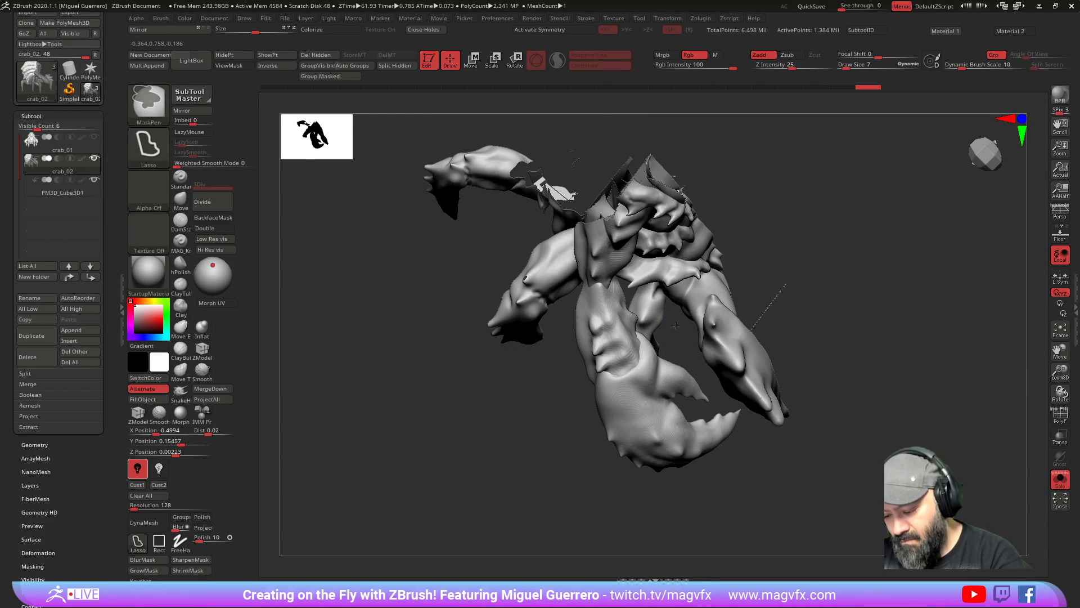
{"action": "mouse_move", "coordinate": [798, 460]}
{"action": "left_mouse_down", "text": "ctrl"}
{"action": "mouse_move", "coordinate": [824, 347]}
{"action": "mouse_move", "coordinate": [779, 230]}
{"action": "left_mouse_up", "text": "ctrl"}
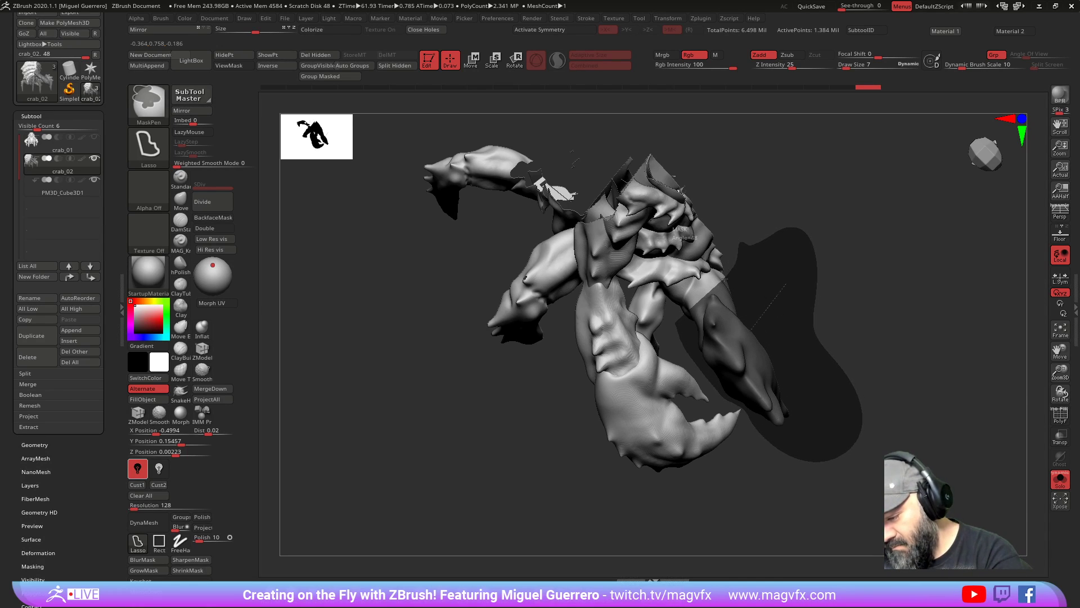
{"action": "left_click_drag", "start_coordinate": [694, 288], "coordinate": [690, 293], "text": "ctrl"}
{"action": "mouse_move", "coordinate": [677, 294]}
{"action": "right_mouse_down"}
{"action": "mouse_move", "coordinate": [678, 355]}
{"action": "mouse_move", "coordinate": [634, 318]}
{"action": "mouse_move", "coordinate": [615, 342]}
{"action": "right_mouse_up"}
{"action": "key", "text": "ctrl"}
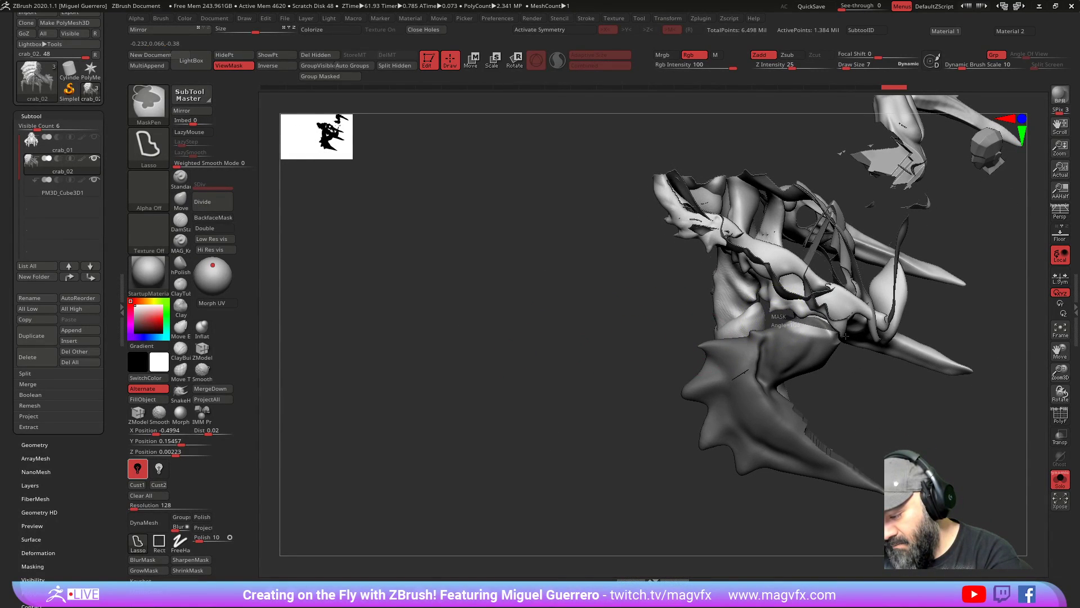
{"action": "mouse_move", "coordinate": [567, 362]}
{"action": "right_mouse_down"}
{"action": "mouse_move", "coordinate": [428, 358]}
{"action": "mouse_move", "coordinate": [461, 388]}
{"action": "mouse_move", "coordinate": [497, 461]}
{"action": "mouse_move", "coordinate": [423, 471]}
{"action": "mouse_move", "coordinate": [407, 451]}
{"action": "right_mouse_up"}
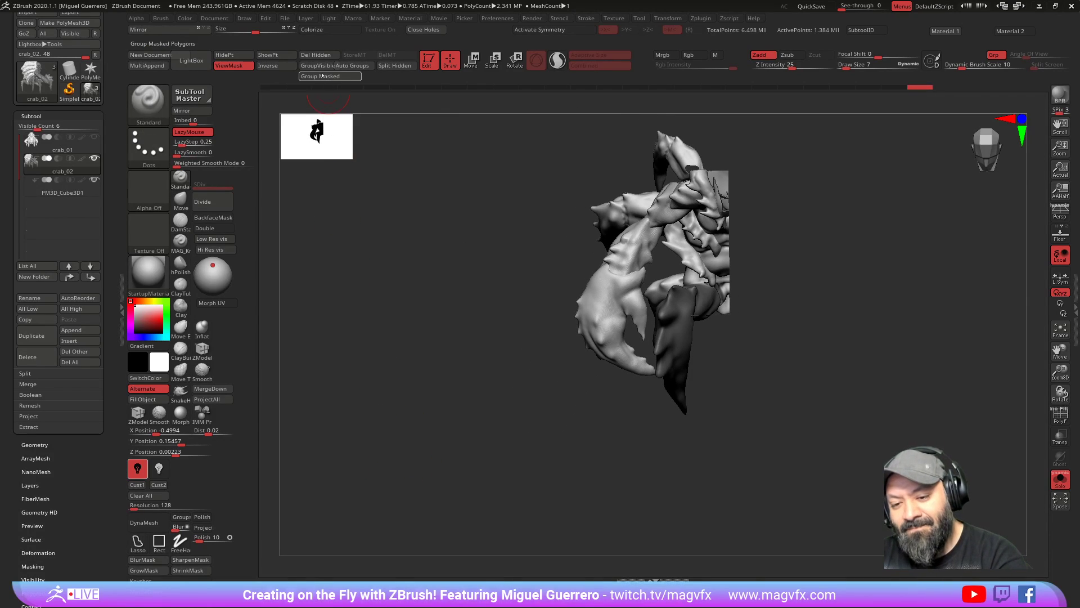
{"action": "left_click", "coordinate": [451, 314], "text": "ctrl"}
{"action": "key", "text": "ctrl+shift"}
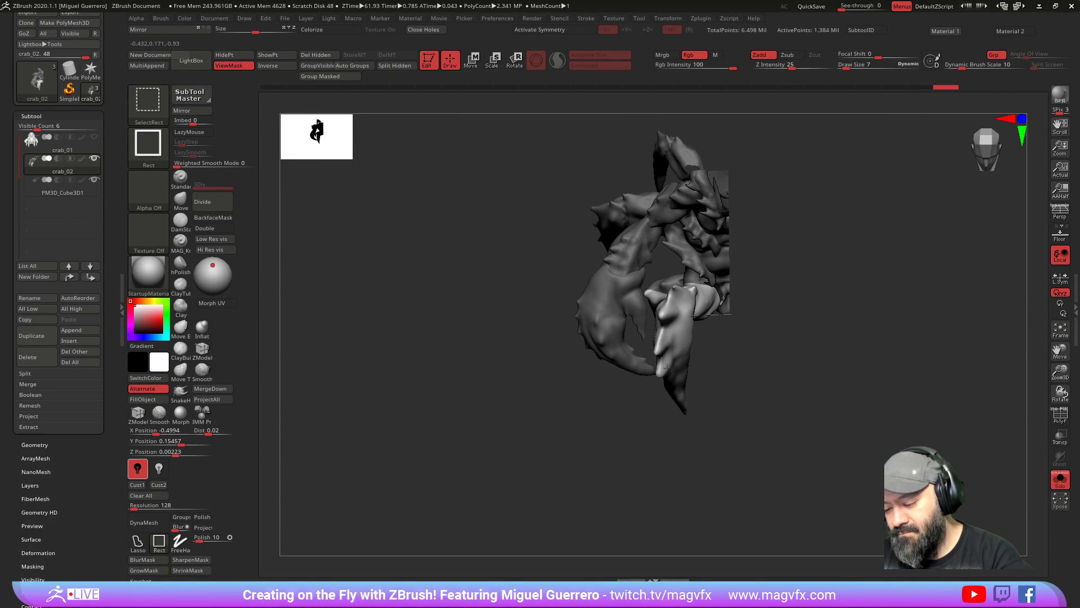
Step: With the front leg hidden, lasso-mask the whole claw arm, make it a separate polygroup and hide it
{"action": "mouse_move", "coordinate": [475, 314]}
{"action": "right_mouse_down"}
{"action": "mouse_move", "coordinate": [458, 280]}
{"action": "mouse_move", "coordinate": [471, 261]}
{"action": "mouse_move", "coordinate": [466, 276]}
{"action": "mouse_move", "coordinate": [429, 270]}
{"action": "right_mouse_up"}
{"action": "mouse_move", "coordinate": [446, 290]}
{"action": "left_mouse_down", "text": "ctrl"}
{"action": "mouse_move", "coordinate": [534, 427]}
{"action": "mouse_move", "coordinate": [593, 404]}
{"action": "mouse_move", "coordinate": [606, 335]}
{"action": "mouse_move", "coordinate": [621, 309]}
{"action": "mouse_move", "coordinate": [653, 296]}
{"action": "left_mouse_up", "text": "ctrl"}
{"action": "mouse_move", "coordinate": [550, 224]}
{"action": "right_mouse_down"}
{"action": "mouse_move", "coordinate": [508, 278]}
{"action": "mouse_move", "coordinate": [511, 304]}
{"action": "mouse_move", "coordinate": [482, 278]}
{"action": "right_mouse_up"}
{"action": "key", "text": "ctrl"}
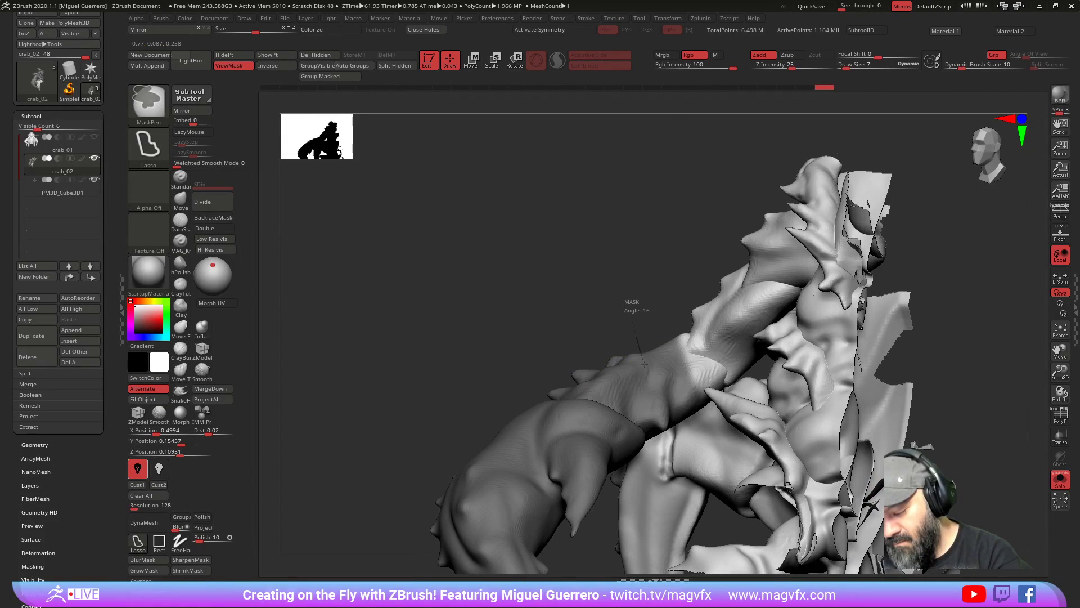
{"action": "mouse_move", "coordinate": [689, 409]}
{"action": "left_mouse_down", "text": "ctrl"}
{"action": "mouse_move", "coordinate": [737, 344]}
{"action": "mouse_move", "coordinate": [756, 360]}
{"action": "mouse_move", "coordinate": [808, 291]}
{"action": "mouse_move", "coordinate": [811, 251]}
{"action": "mouse_move", "coordinate": [776, 168]}
{"action": "left_mouse_up", "text": "ctrl"}
{"action": "mouse_move", "coordinate": [571, 248]}
{"action": "left_mouse_down"}
{"action": "mouse_move", "coordinate": [664, 276]}
{"action": "mouse_move", "coordinate": [786, 287]}
{"action": "left_mouse_up"}
{"action": "mouse_move", "coordinate": [507, 189]}
{"action": "left_mouse_down", "text": "ctrl"}
{"action": "mouse_move", "coordinate": [494, 204]}
{"action": "mouse_move", "coordinate": [482, 181]}
{"action": "mouse_move", "coordinate": [439, 229]}
{"action": "mouse_move", "coordinate": [451, 278]}
{"action": "mouse_move", "coordinate": [507, 202]}
{"action": "left_mouse_up", "text": "ctrl"}
{"action": "left_click_drag", "start_coordinate": [478, 231], "coordinate": [394, 242]}
{"action": "mouse_move", "coordinate": [394, 242]}
{"action": "left_mouse_down", "text": "alt"}
{"action": "mouse_move", "coordinate": [389, 218]}
{"action": "mouse_move", "coordinate": [323, 228]}
{"action": "mouse_move", "coordinate": [472, 225]}
{"action": "mouse_move", "coordinate": [382, 248]}
{"action": "mouse_move", "coordinate": [434, 242]}
{"action": "mouse_move", "coordinate": [392, 255]}
{"action": "mouse_move", "coordinate": [407, 306]}
{"action": "mouse_move", "coordinate": [374, 314]}
{"action": "mouse_move", "coordinate": [561, 417]}
{"action": "left_mouse_up", "text": "alt"}
{"action": "left_click", "coordinate": [391, 256], "text": "ctrl"}
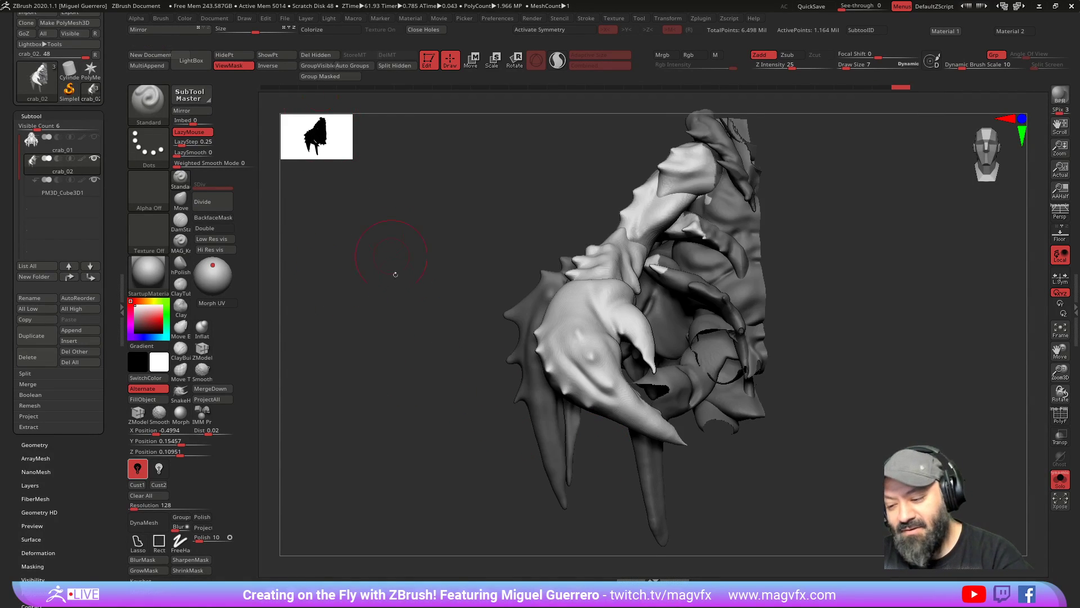
{"action": "key", "text": "ctrl+shift"}
{"action": "left_click", "coordinate": [573, 339], "text": "ctrl+shift"}
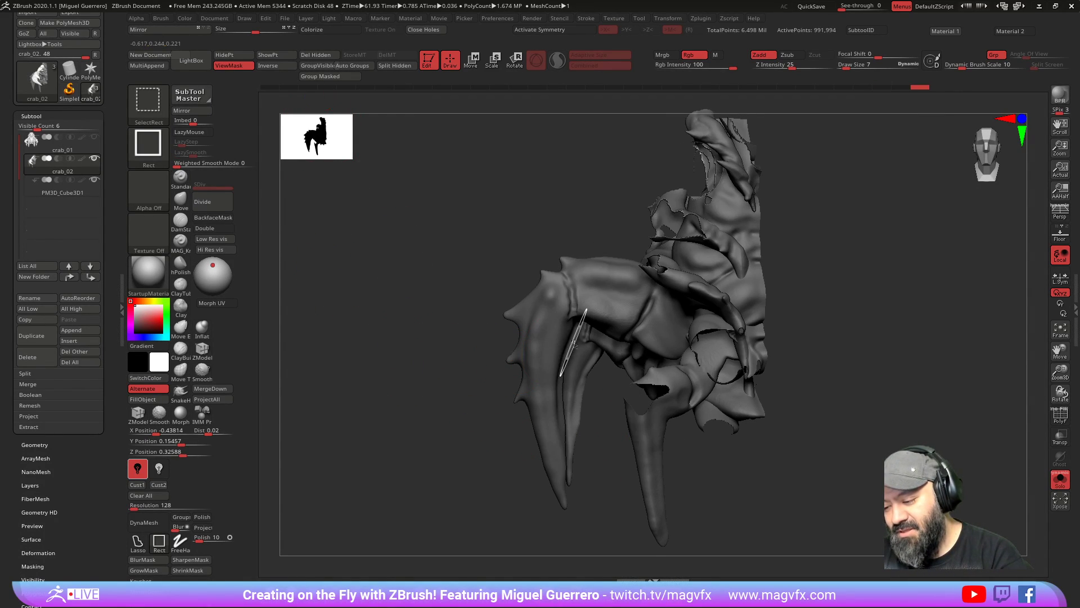
Step: Mask the rearmost leg, turn it into its own polygroup and hide it
{"action": "mouse_move", "coordinate": [478, 335]}
{"action": "left_mouse_down"}
{"action": "mouse_move", "coordinate": [497, 347]}
{"action": "mouse_move", "coordinate": [430, 278]}
{"action": "mouse_move", "coordinate": [388, 357]}
{"action": "mouse_move", "coordinate": [458, 495]}
{"action": "mouse_move", "coordinate": [579, 454]}
{"action": "mouse_move", "coordinate": [394, 352]}
{"action": "mouse_move", "coordinate": [397, 289]}
{"action": "left_mouse_up"}
{"action": "key", "text": "ctrl"}
{"action": "key", "text": "ctrl+h"}
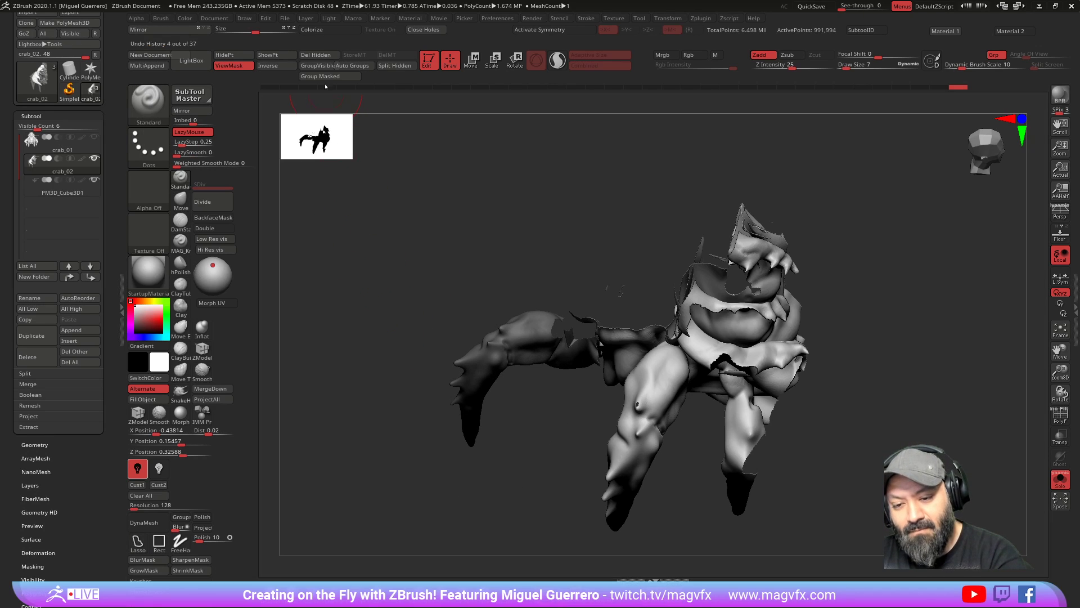
{"action": "key", "text": "ctrl+h"}
{"action": "key", "text": "ctrl+shift"}
{"action": "left_click", "coordinate": [471, 366], "text": "ctrl+alt+shift"}
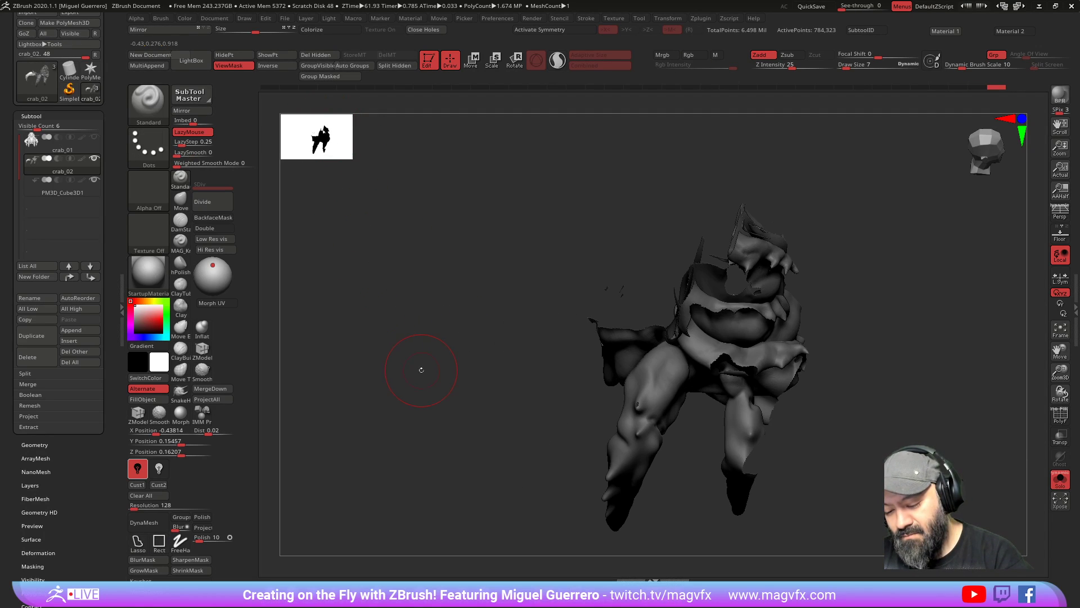
Step: Mask the middle leg beside the hidden rear leg, group its masked polygons and hide it
{"action": "mouse_move", "coordinate": [434, 374]}
{"action": "left_mouse_down"}
{"action": "mouse_move", "coordinate": [430, 386]}
{"action": "mouse_move", "coordinate": [466, 399]}
{"action": "mouse_move", "coordinate": [475, 326]}
{"action": "mouse_move", "coordinate": [610, 467]}
{"action": "mouse_move", "coordinate": [694, 360]}
{"action": "mouse_move", "coordinate": [684, 296]}
{"action": "mouse_move", "coordinate": [636, 280]}
{"action": "mouse_move", "coordinate": [597, 308]}
{"action": "left_mouse_up"}
{"action": "key", "text": "ctrl+h"}
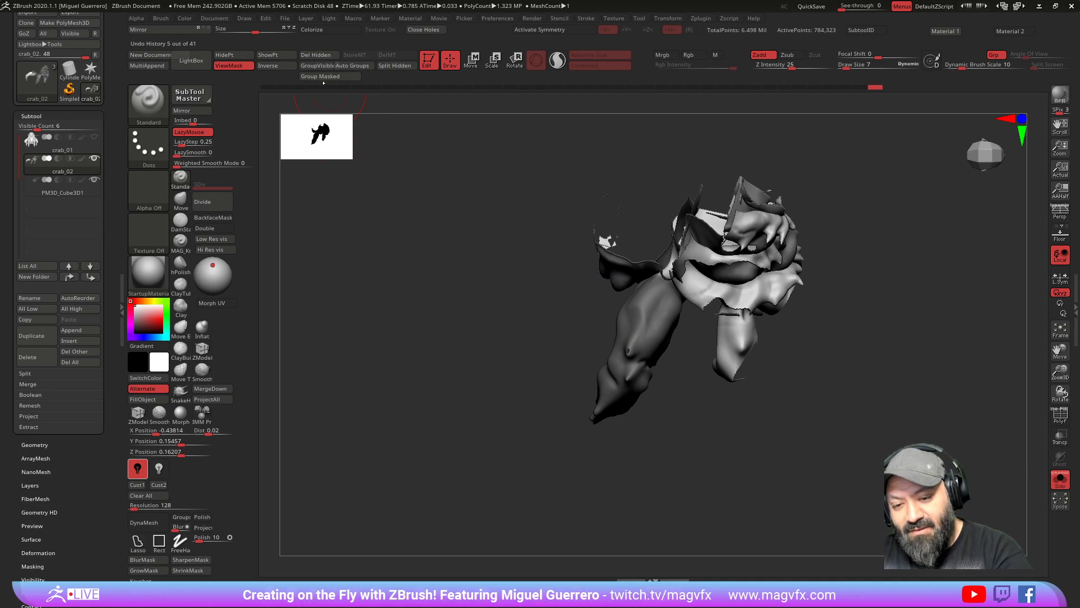
{"action": "left_click", "coordinate": [321, 77]}
{"action": "left_click_drag", "start_coordinate": [458, 366], "coordinate": [610, 372]}
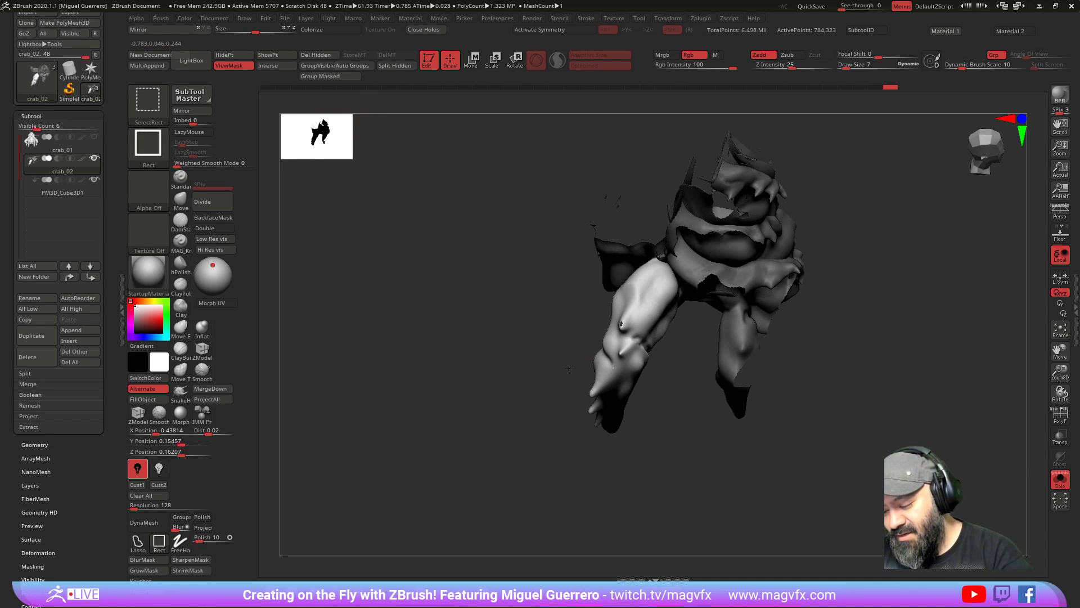
{"action": "left_click", "coordinate": [613, 367], "text": "ctrl+shift"}
Step: Lasso-mask the remaining inner leg and assign it to its own polygroup
{"action": "mouse_move", "coordinate": [495, 356]}
{"action": "left_mouse_down"}
{"action": "mouse_move", "coordinate": [504, 338]}
{"action": "mouse_move", "coordinate": [534, 332]}
{"action": "mouse_move", "coordinate": [613, 354]}
{"action": "left_mouse_up"}
{"action": "mouse_move", "coordinate": [685, 360]}
{"action": "left_mouse_down", "text": "ctrl"}
{"action": "mouse_move", "coordinate": [687, 374]}
{"action": "mouse_move", "coordinate": [706, 337]}
{"action": "left_mouse_up", "text": "ctrl"}
{"action": "left_click_drag", "start_coordinate": [748, 297], "coordinate": [692, 400], "text": "ctrl"}
{"action": "key", "text": "ctrl+shift"}
{"action": "left_click", "coordinate": [674, 396], "text": "ctrl+shift"}
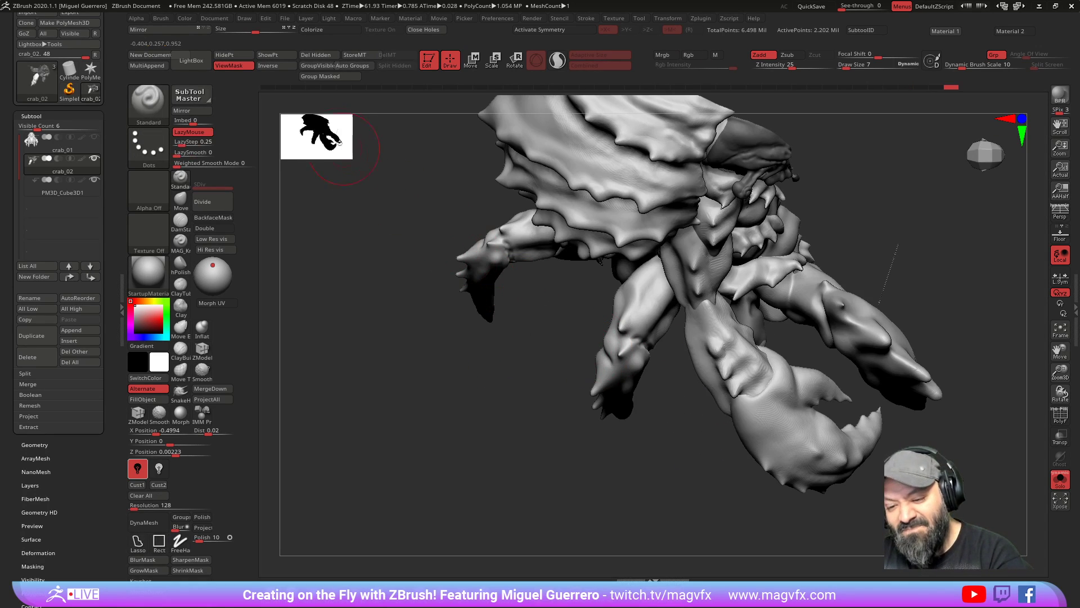
{"action": "key", "text": "ctrl+z"}
{"action": "mouse_move", "coordinate": [388, 225]}
{"action": "left_mouse_down"}
{"action": "mouse_move", "coordinate": [483, 330]}
{"action": "mouse_move", "coordinate": [457, 328]}
{"action": "mouse_move", "coordinate": [453, 338]}
{"action": "mouse_move", "coordinate": [471, 354]}
{"action": "mouse_move", "coordinate": [467, 409]}
{"action": "left_mouse_up"}
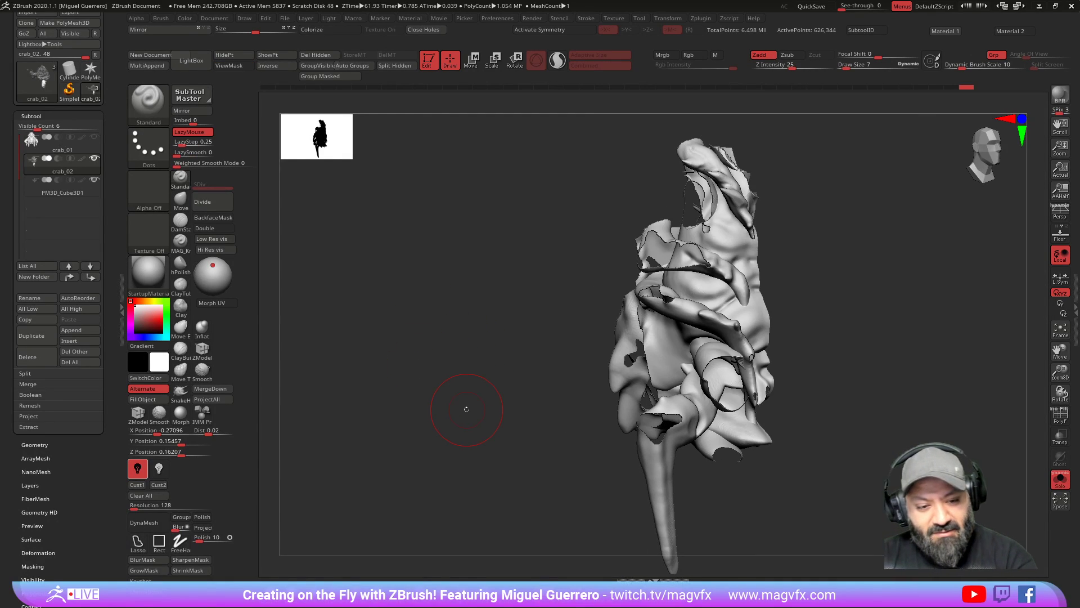
Step: Turn on Polyframe without wire lines and unhide the whole half crab to check its polygroup colours
{"action": "left_click", "coordinate": [32, 162]}
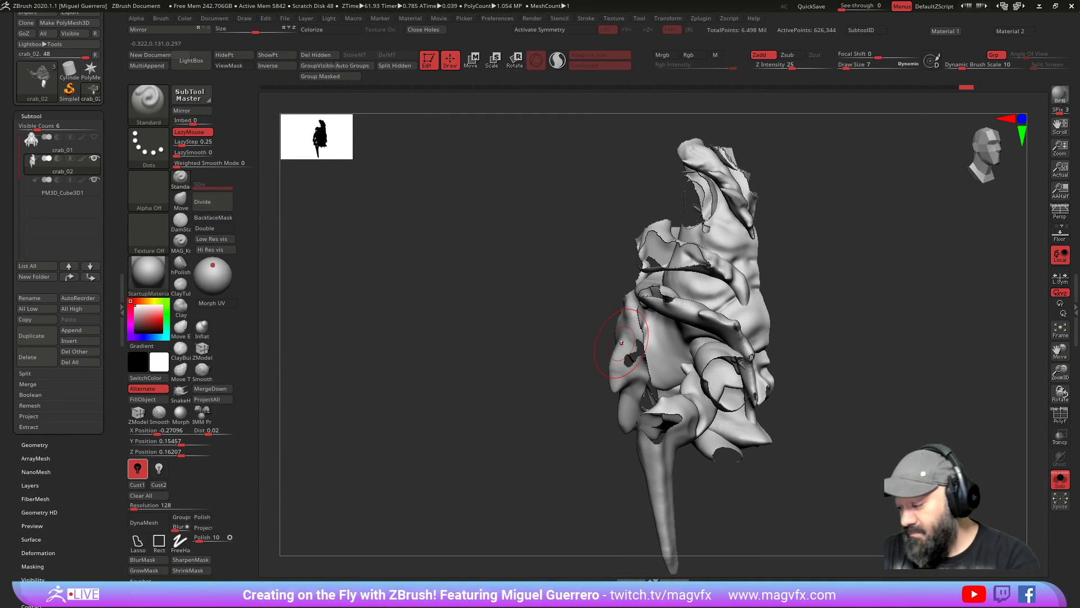
{"action": "left_click", "coordinate": [1060, 416]}
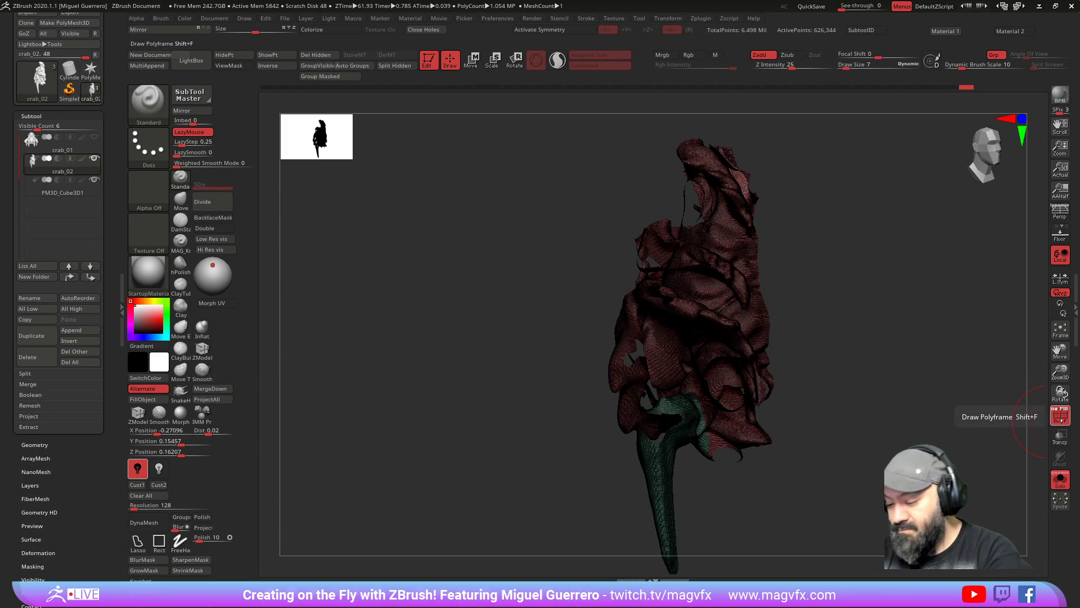
{"action": "key", "text": "ctrl+shift"}
{"action": "left_click", "coordinate": [547, 389], "text": "ctrl+shift"}
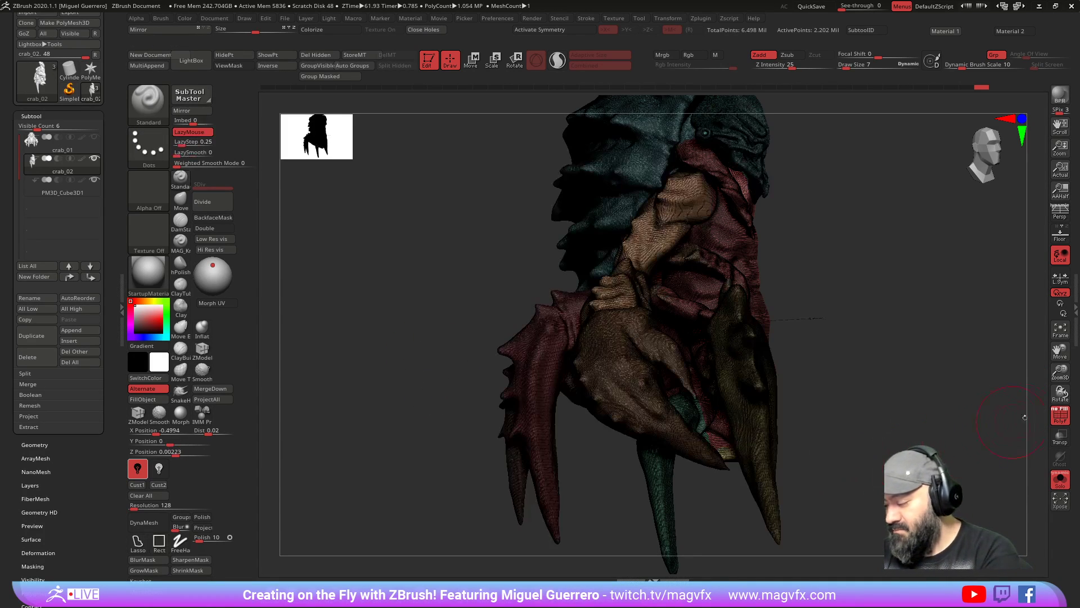
{"action": "left_click", "coordinate": [1055, 411]}
{"action": "left_click_drag", "start_coordinate": [850, 394], "coordinate": [945, 394]}
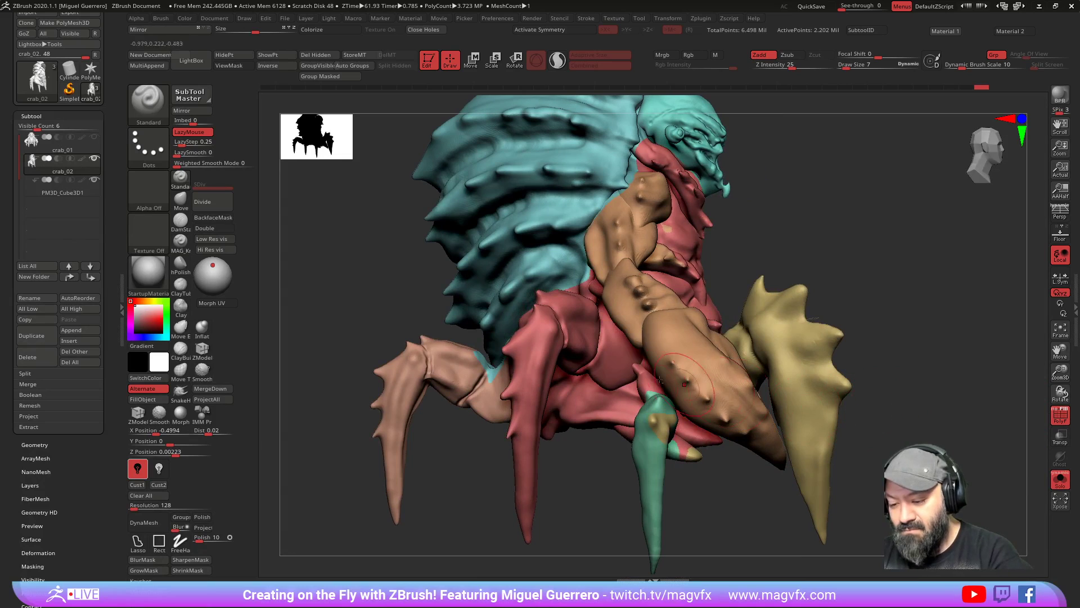
{"action": "left_click_drag", "start_coordinate": [494, 349], "coordinate": [453, 328], "text": "alt"}
{"action": "mouse_move", "coordinate": [403, 307]}
{"action": "right_mouse_down", "text": "ctrl"}
{"action": "mouse_move", "coordinate": [445, 324]}
{"action": "mouse_move", "coordinate": [343, 279]}
{"action": "mouse_move", "coordinate": [450, 315]}
{"action": "mouse_move", "coordinate": [388, 304]}
{"action": "mouse_move", "coordinate": [412, 336]}
{"action": "right_mouse_up", "text": "ctrl"}
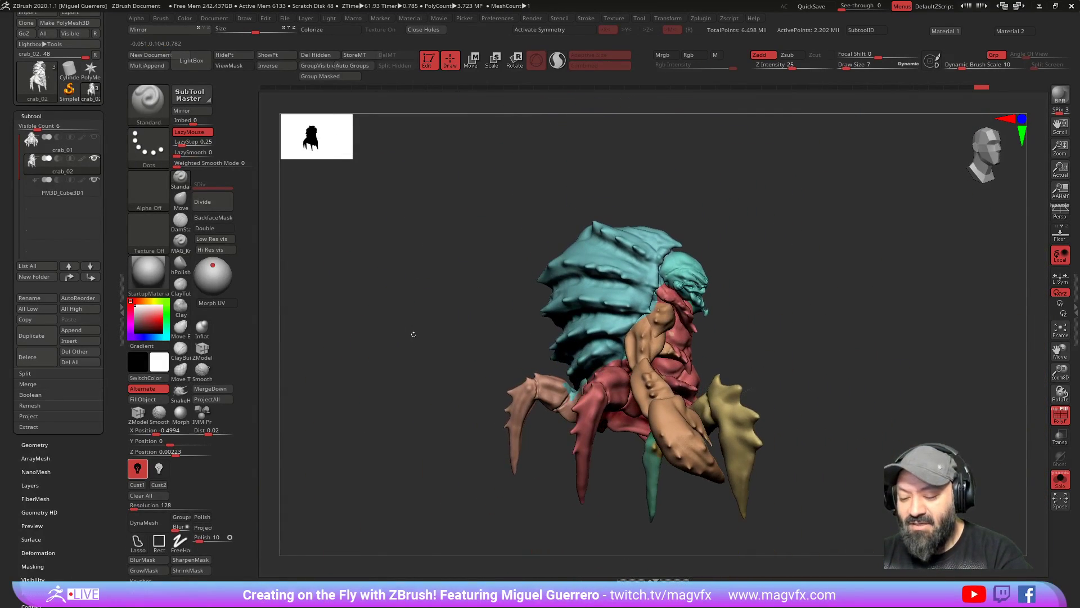
Step: Save the tool to disk and mirror the half crab across the X axis, merged into one SubTool
{"action": "scroll", "coordinate": [67, 58], "scroll_direction": "up", "scroll_amount": 2}
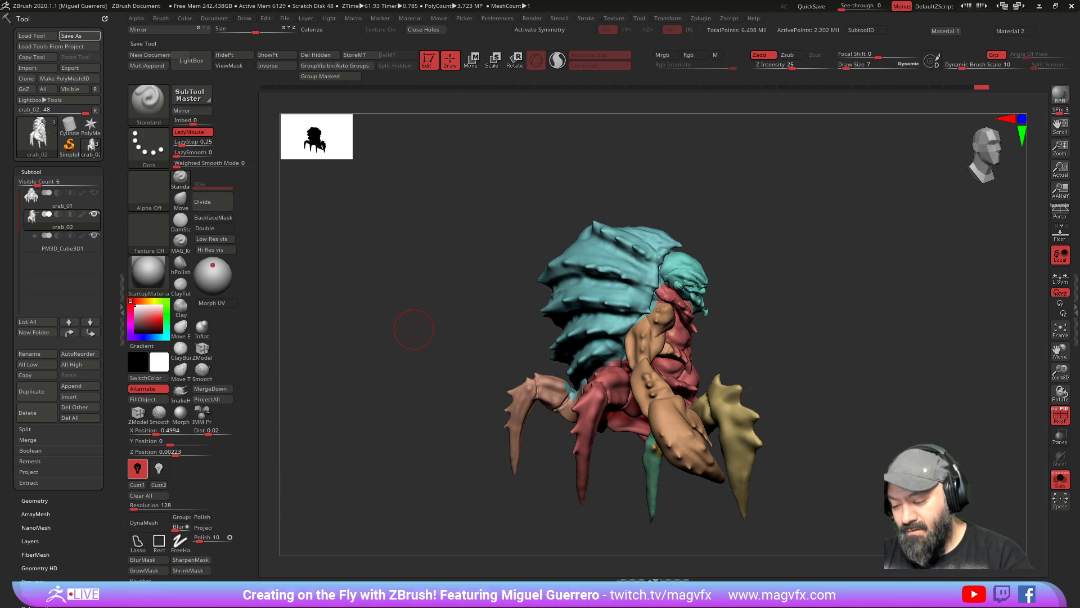
{"action": "left_click_drag", "start_coordinate": [404, 388], "coordinate": [372, 364]}
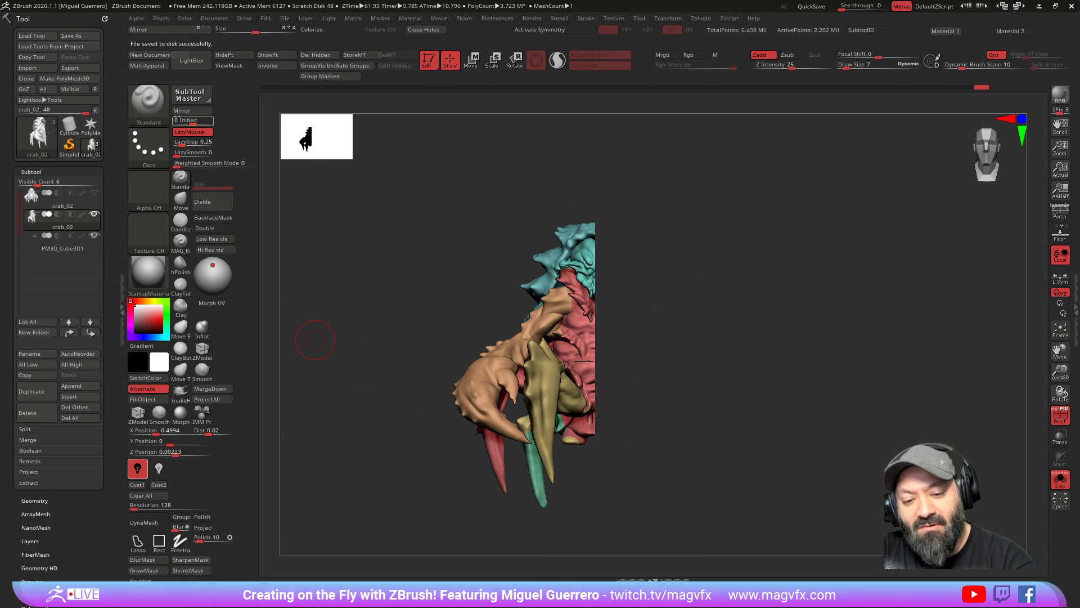
{"action": "left_click", "coordinate": [192, 111]}
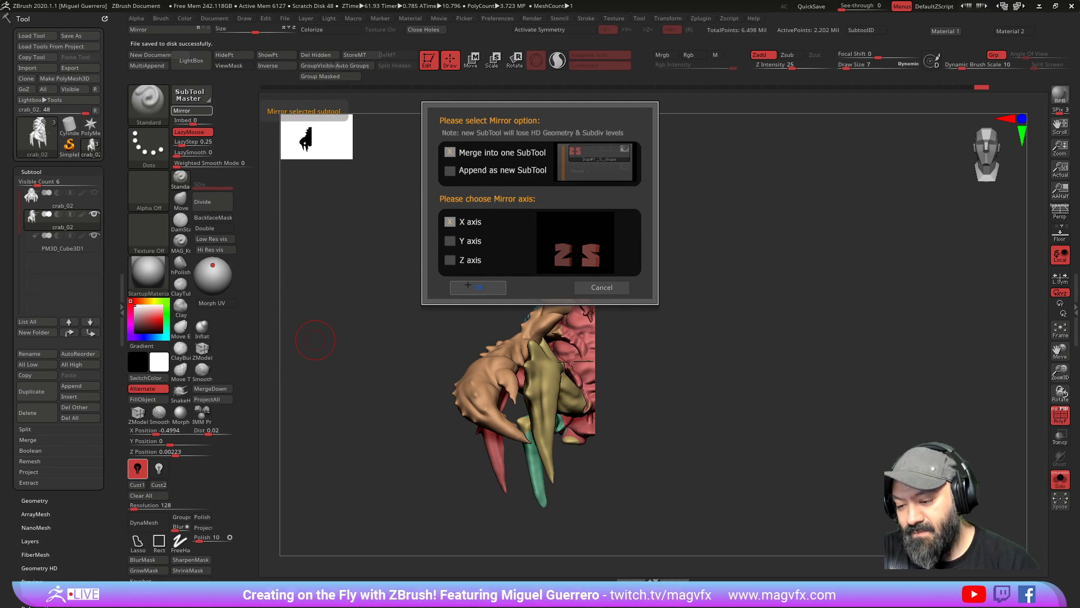
{"action": "left_click", "coordinate": [477, 289]}
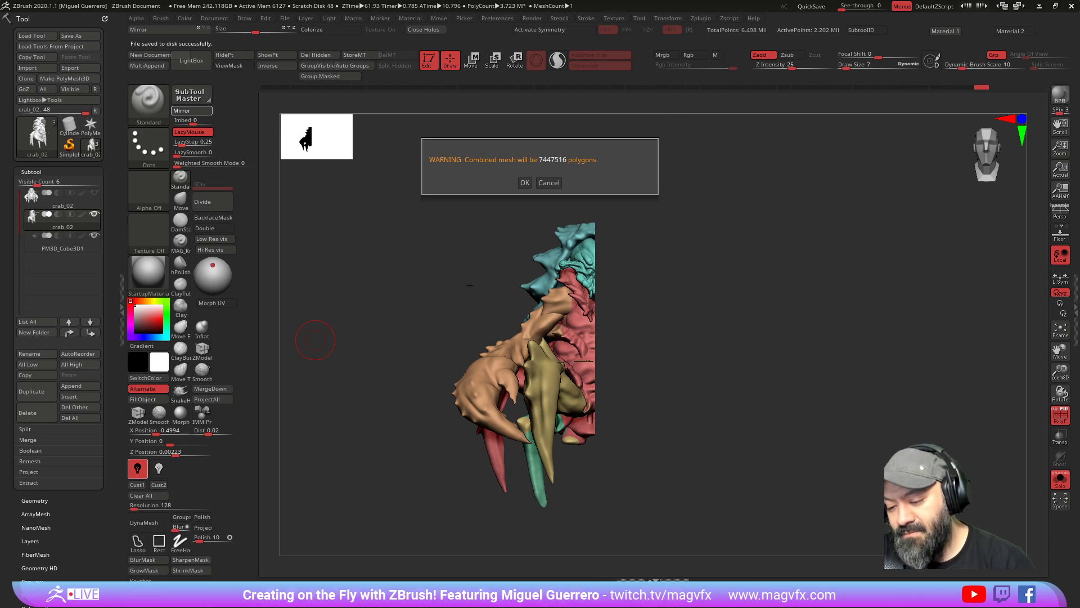
{"action": "left_click", "coordinate": [527, 183]}
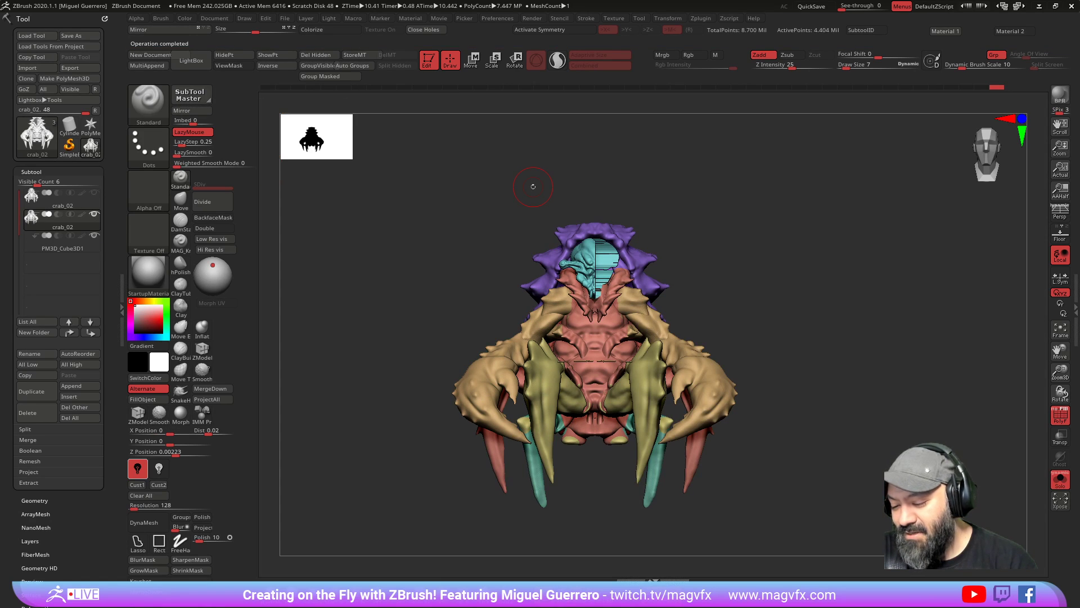
{"action": "left_click_drag", "start_coordinate": [372, 420], "coordinate": [366, 383]}
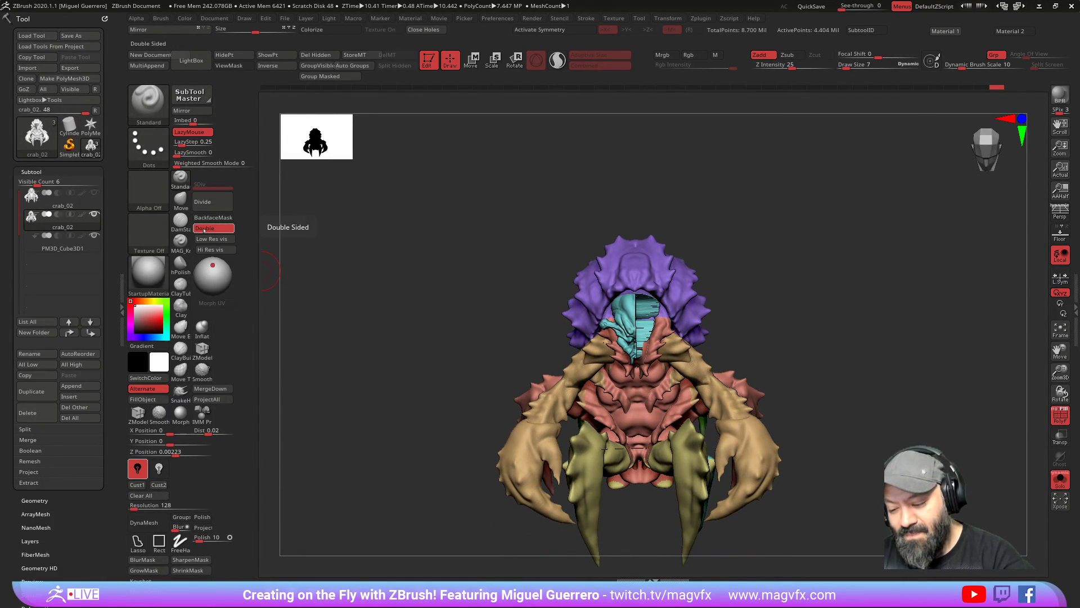
Step: Split the mirrored crab into separate SubTools by polygroup and confirm the operation
{"action": "left_click_drag", "start_coordinate": [260, 248], "coordinate": [408, 381]}
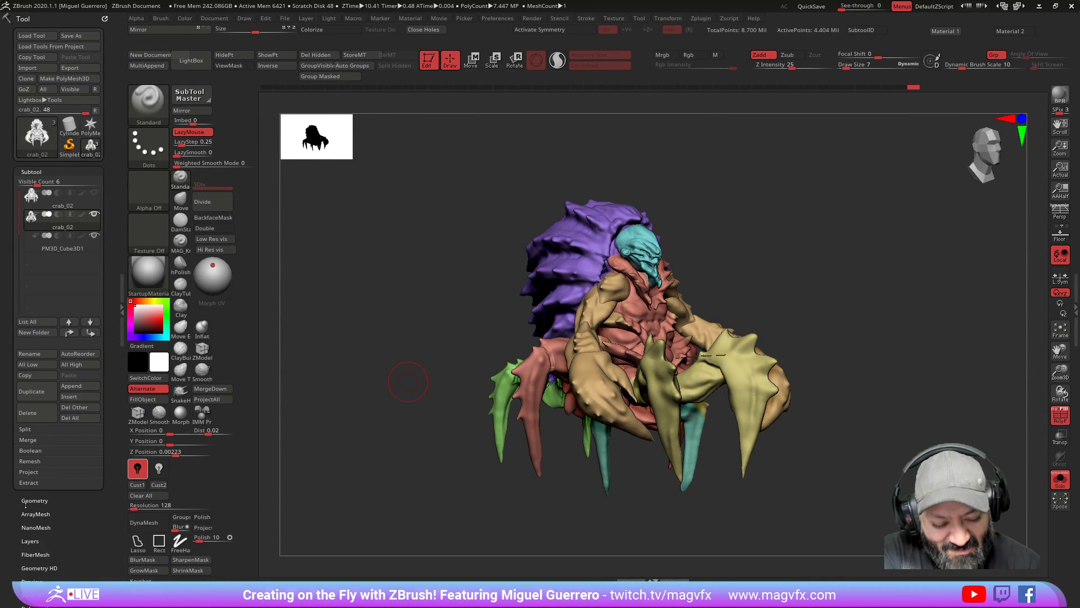
{"action": "scroll", "coordinate": [31, 506], "scroll_direction": "down", "scroll_amount": 3}
{"action": "left_click", "coordinate": [25, 379]}
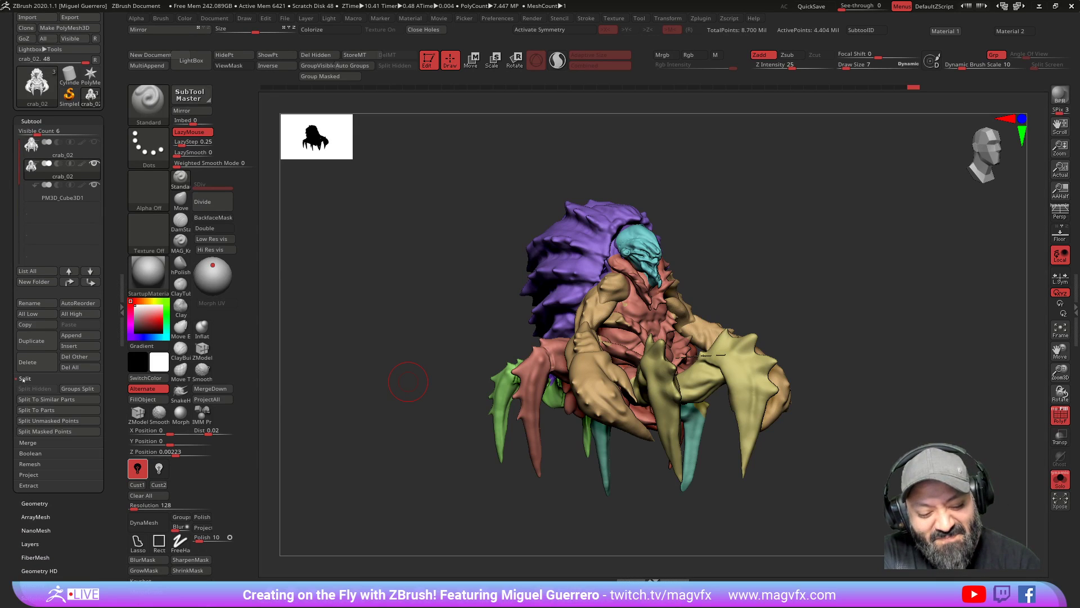
{"action": "left_click", "coordinate": [76, 388]}
{"action": "left_click", "coordinate": [135, 414]}
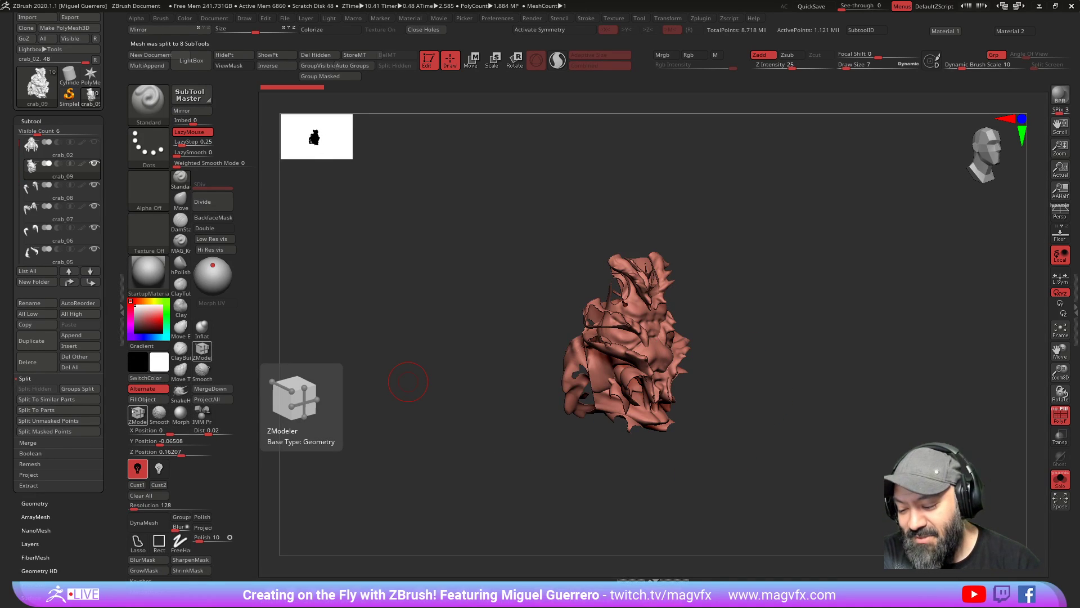
Step: Go through the split crab SubTools and make the teal head piece, crab_02, active
{"action": "left_click_drag", "start_coordinate": [408, 382], "coordinate": [370, 460]}
{"action": "key", "text": "Down"}
{"action": "key", "text": "Down"}
{"action": "key", "text": "Down"}
{"action": "key", "text": "Down"}
{"action": "key", "text": "Down"}
{"action": "key", "text": "Down"}
{"action": "key", "text": "Down"}
{"action": "key", "text": "Down"}
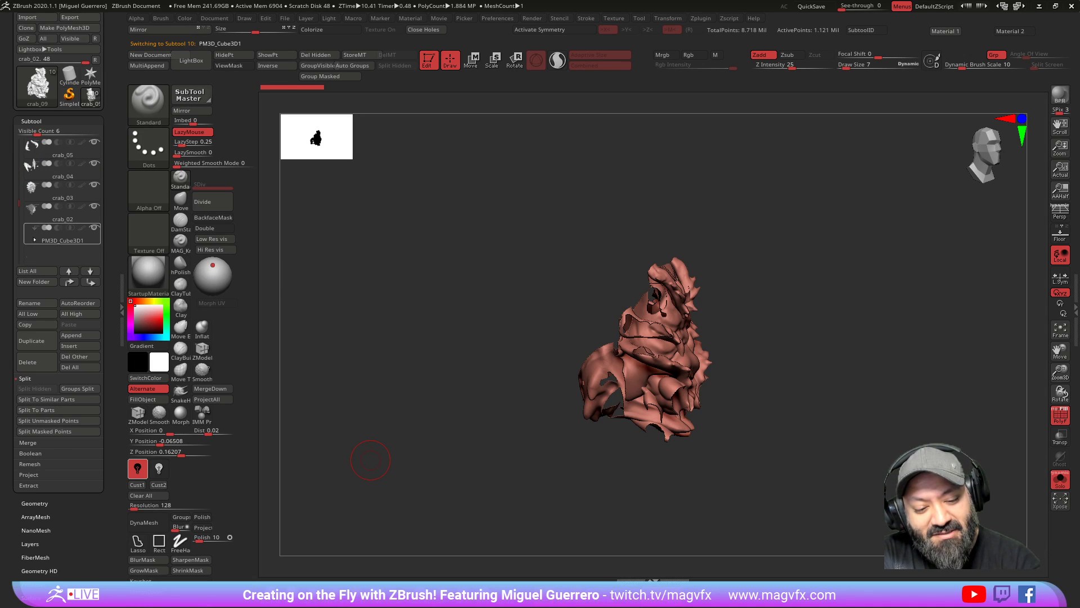
{"action": "key", "text": "Up"}
{"action": "left_click_drag", "start_coordinate": [433, 355], "coordinate": [471, 454]}
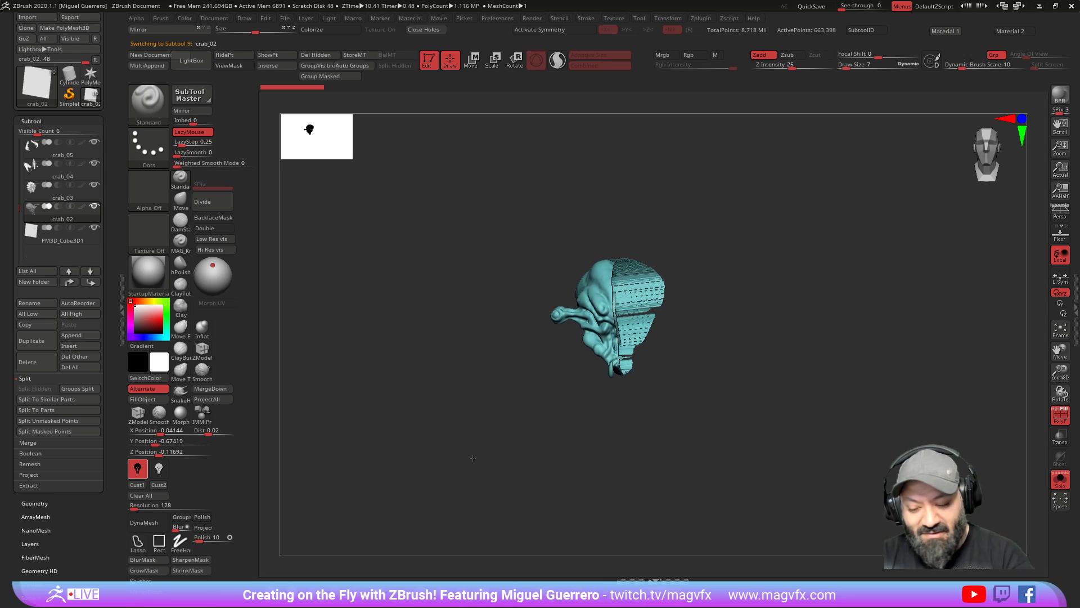
Step: Try to DynaMesh the crab head at resolution 128 and undo the remesh
{"action": "left_click", "coordinate": [144, 522]}
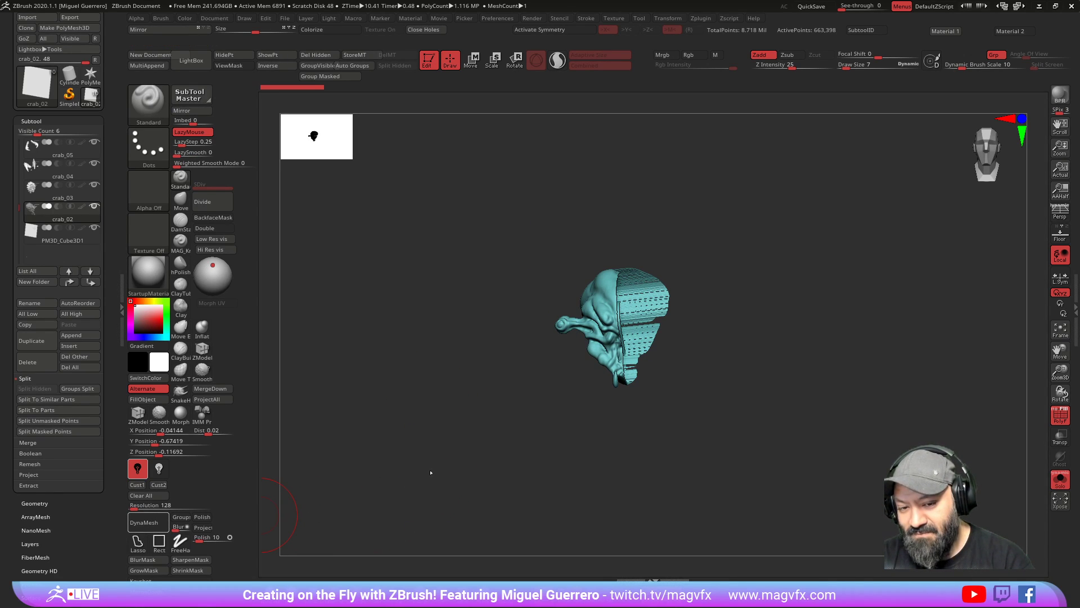
{"action": "key", "text": "ctrl+z"}
{"action": "key", "text": "ctrl+z"}
{"action": "key", "text": "ctrl+z"}
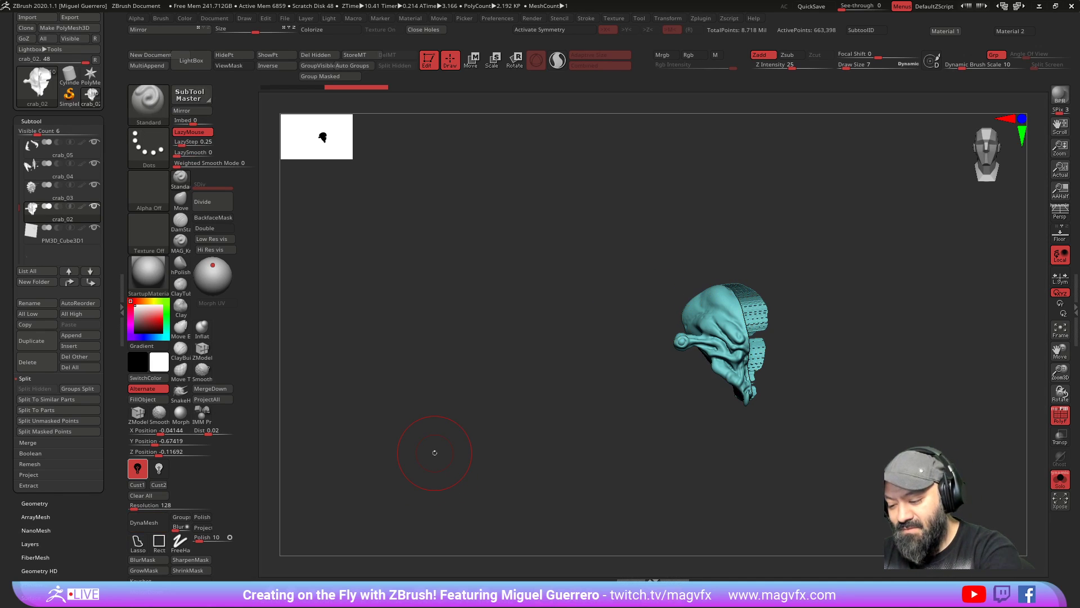
{"action": "key", "text": "ctrl+z"}
{"action": "key", "text": "ctrl+z"}
{"action": "key", "text": "ctrl+z"}
{"action": "key", "text": "ctrl+z"}
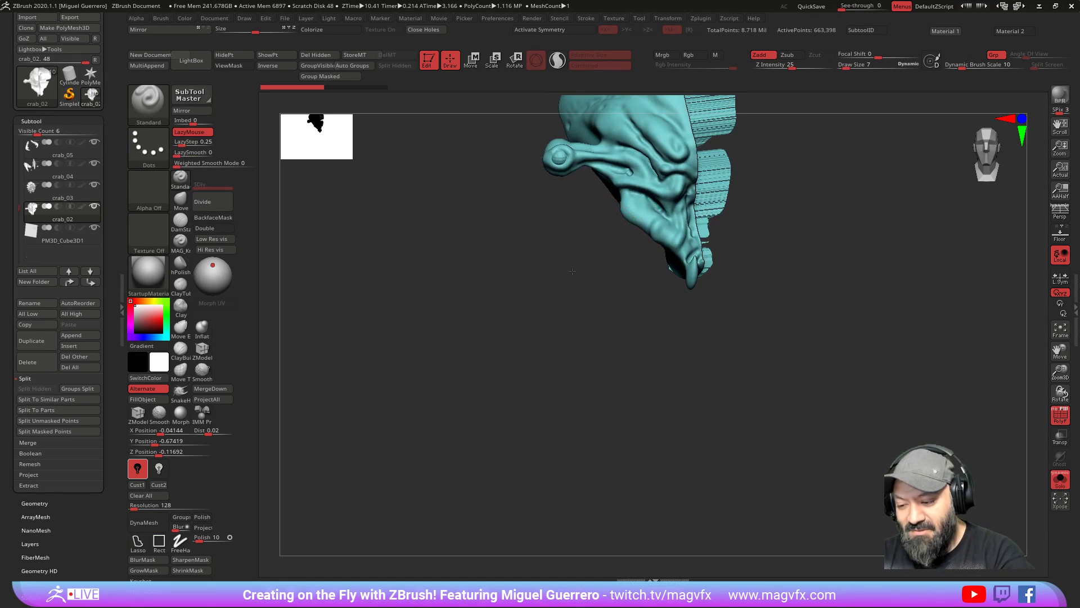
Step: Try to DynaMesh the crab head at resolution 800 and undo the remesh
{"action": "left_click", "coordinate": [149, 506]}
{"action": "type", "text": "800"}
{"action": "key", "text": "Return"}
{"action": "left_click", "coordinate": [147, 523]}
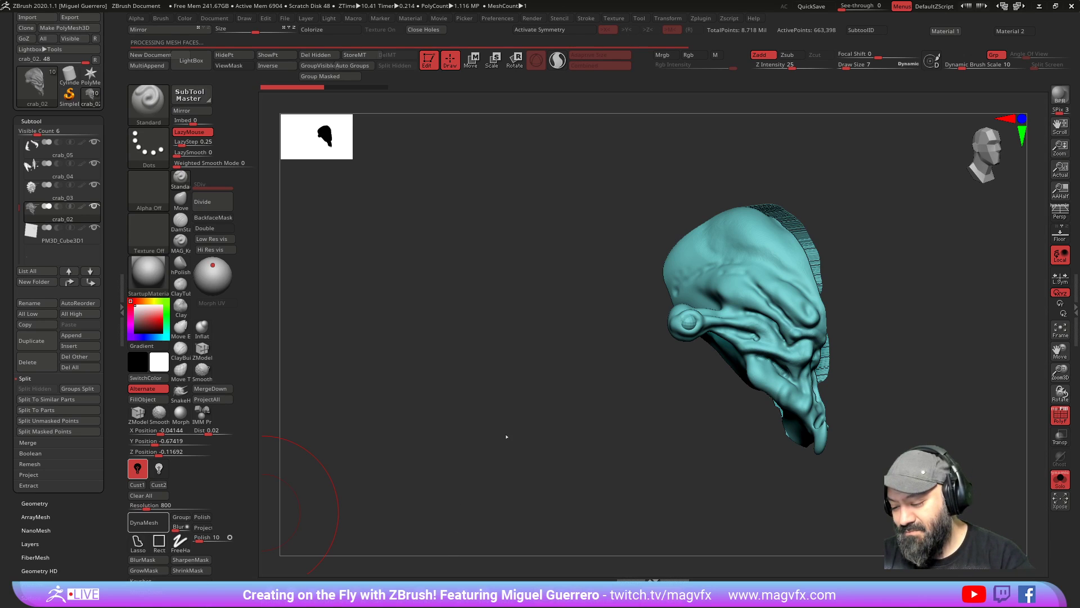
{"action": "left_click_drag", "start_coordinate": [490, 433], "coordinate": [463, 399], "text": "shift"}
{"action": "key", "text": "ctrl+z"}
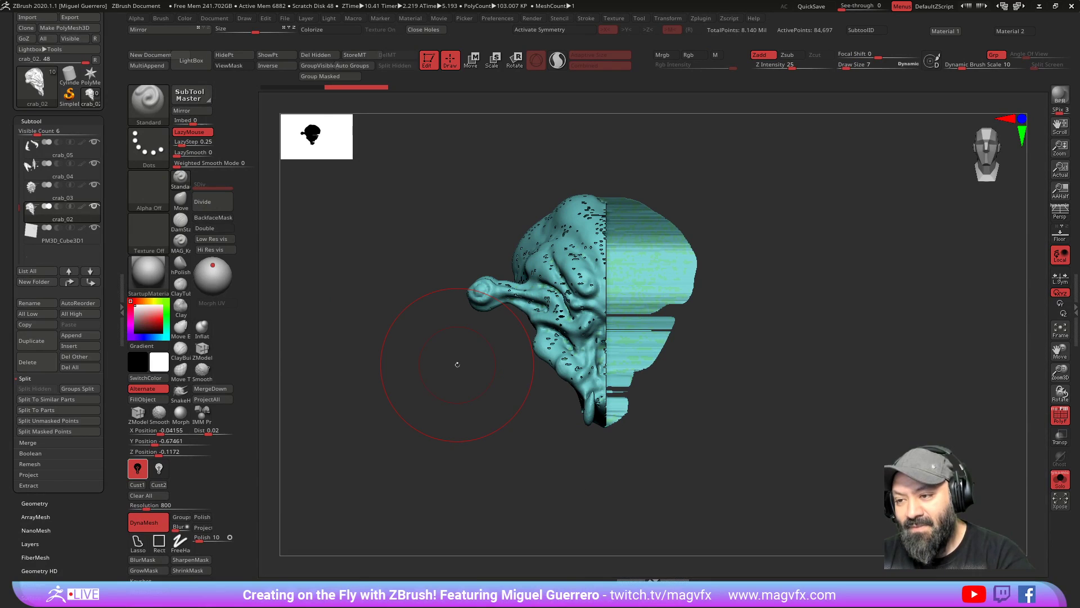
{"action": "key", "text": "ctrl+z"}
Step: Select the shell SubTool crab_03, regroup its polygroups by edges and run Auto Groups on it
{"action": "left_click", "coordinate": [33, 189]}
{"action": "mouse_move", "coordinate": [496, 405]}
{"action": "left_mouse_down", "text": "alt"}
{"action": "mouse_move", "coordinate": [374, 374]}
{"action": "mouse_move", "coordinate": [396, 391]}
{"action": "mouse_move", "coordinate": [434, 316]}
{"action": "mouse_move", "coordinate": [375, 319]}
{"action": "left_mouse_up", "text": "alt"}
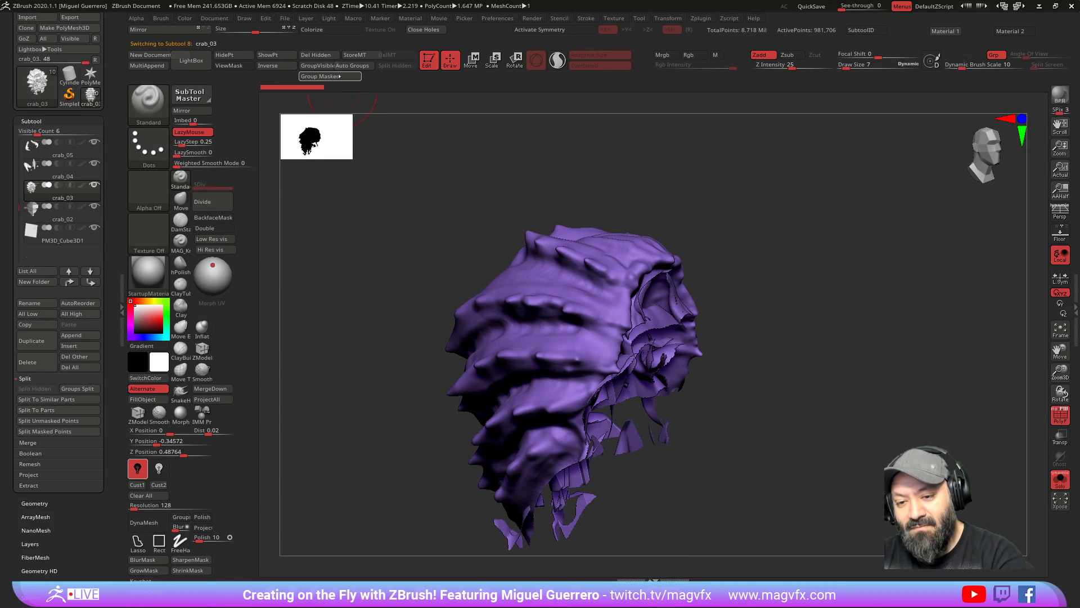
{"action": "left_click_drag", "start_coordinate": [120, 483], "coordinate": [119, 464]}
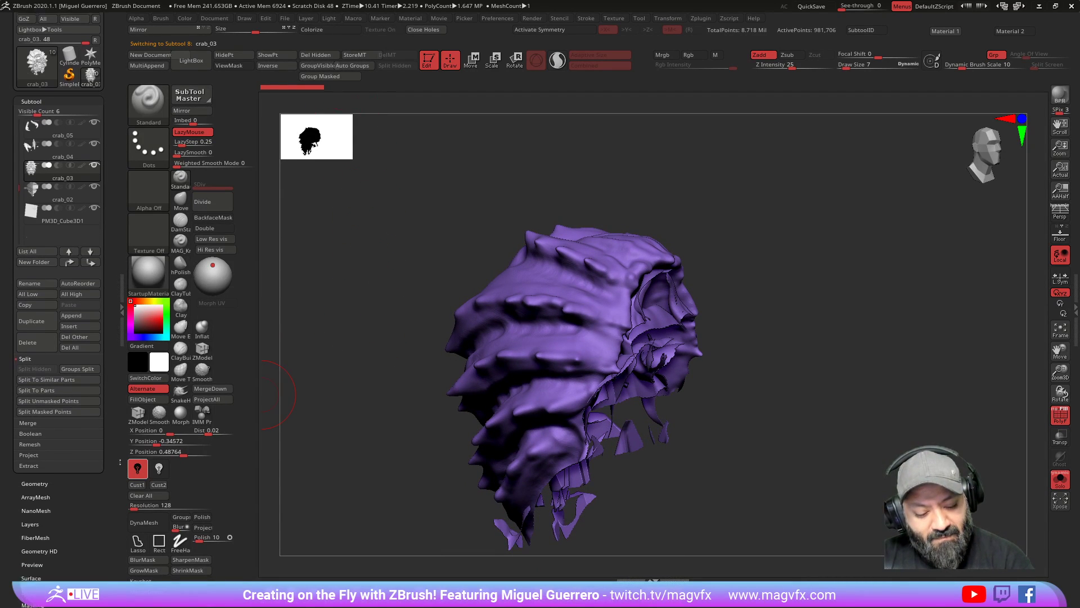
{"action": "scroll", "coordinate": [78, 494], "scroll_direction": "down", "scroll_amount": 5}
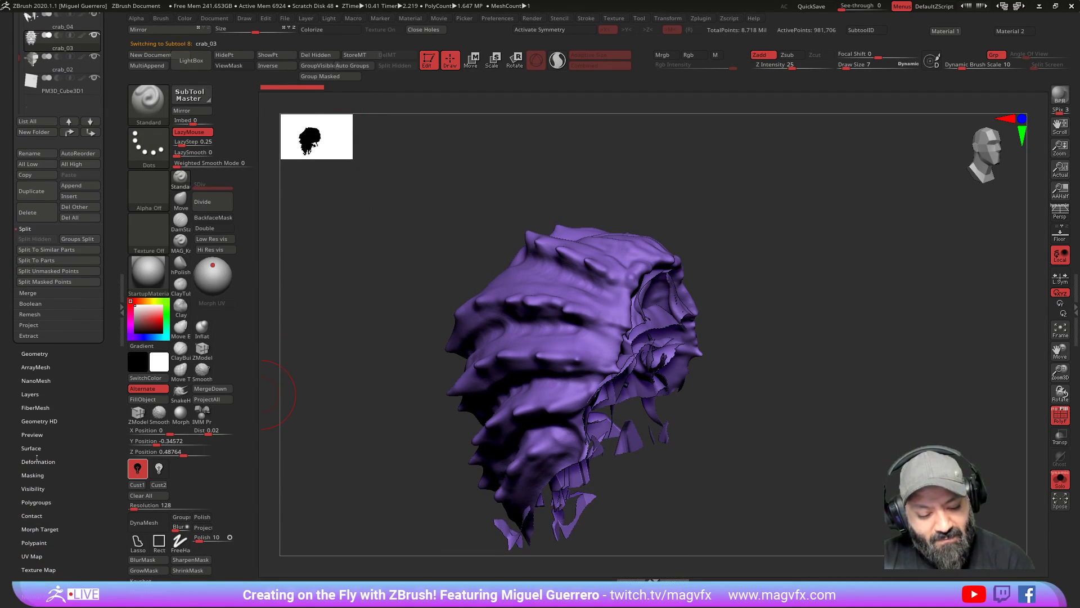
{"action": "left_click", "coordinate": [28, 502]}
{"action": "left_click", "coordinate": [63, 212]}
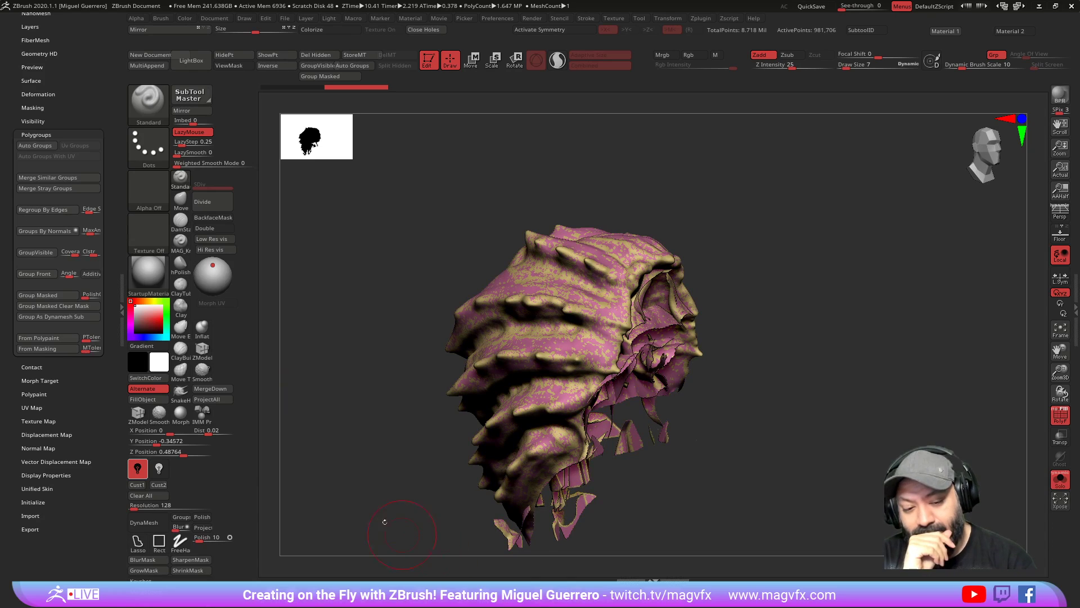
{"action": "left_click", "coordinate": [24, 145]}
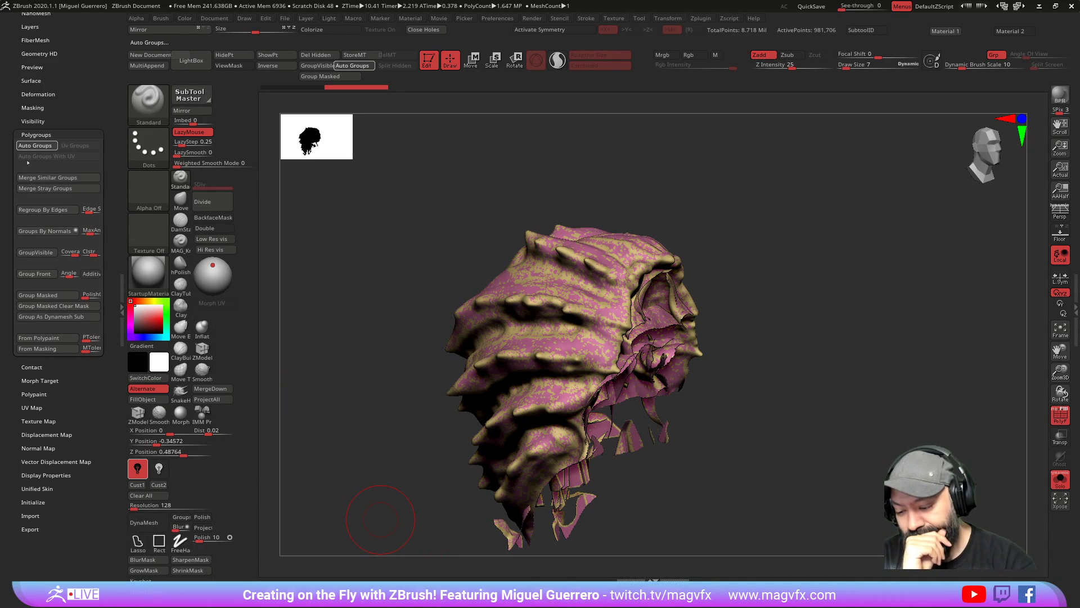
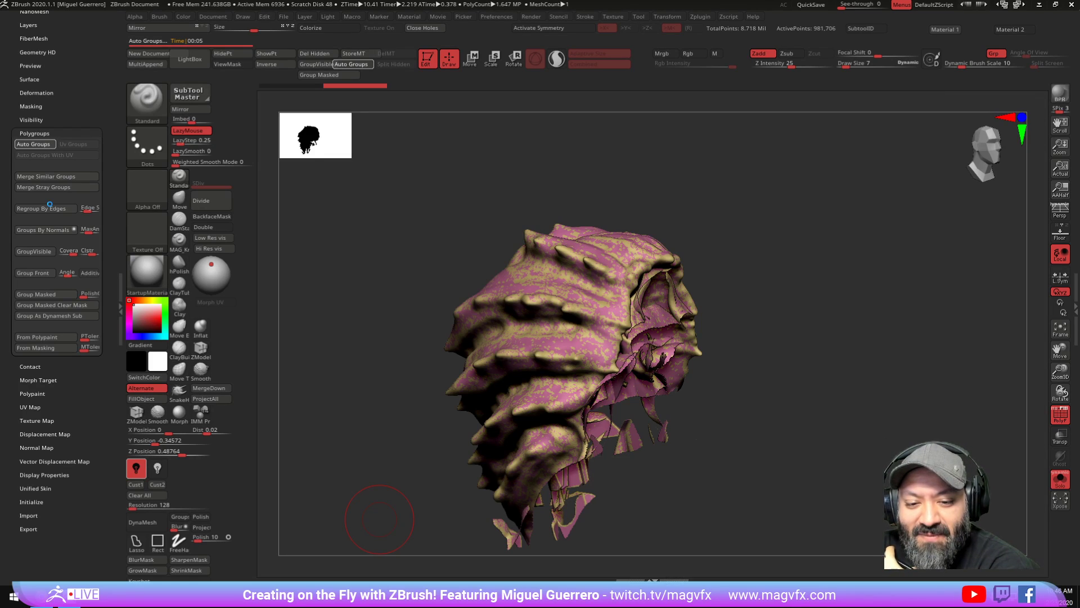
{"action": "left_click", "coordinate": [50, 206]}
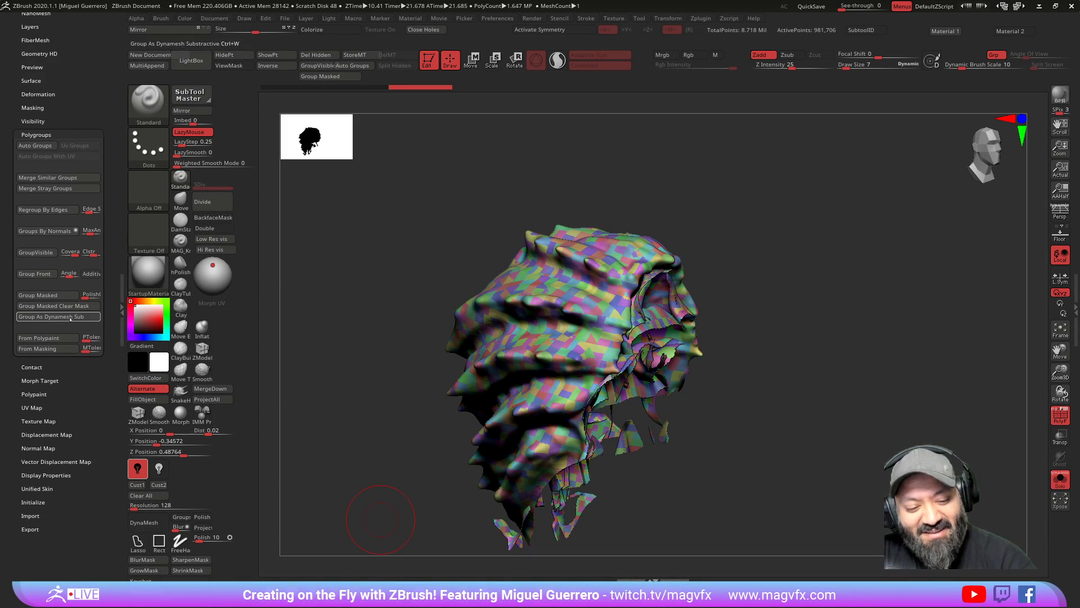
Step: Switch to the helmeted character's tool, turn off Solo and make the head SubTool deathTest2-v006 active
{"action": "scroll", "coordinate": [115, 202], "scroll_direction": "up", "scroll_amount": 3}
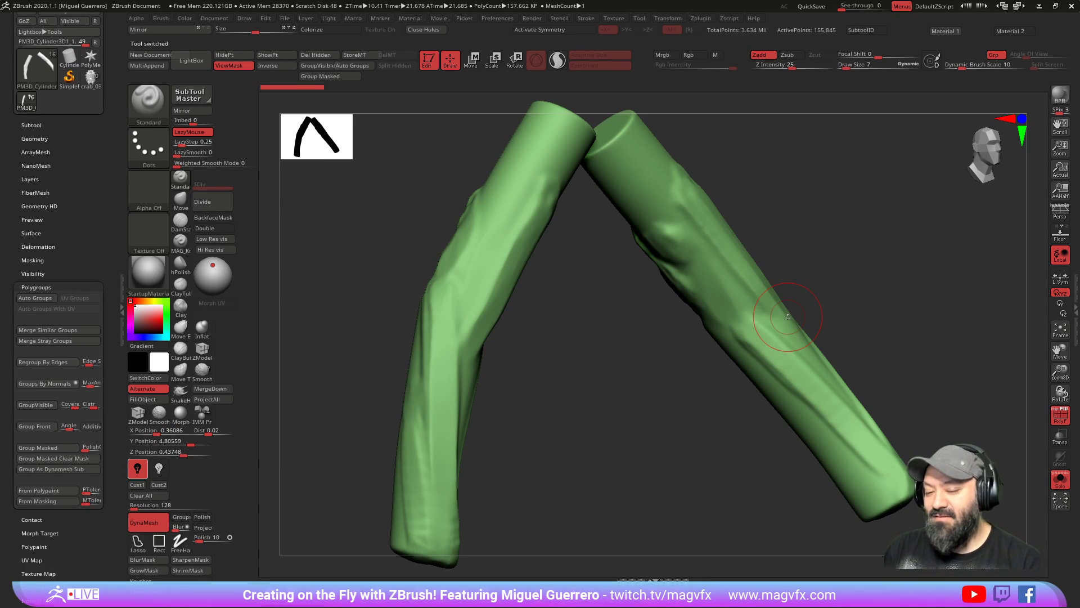
{"action": "left_click", "coordinate": [1065, 484]}
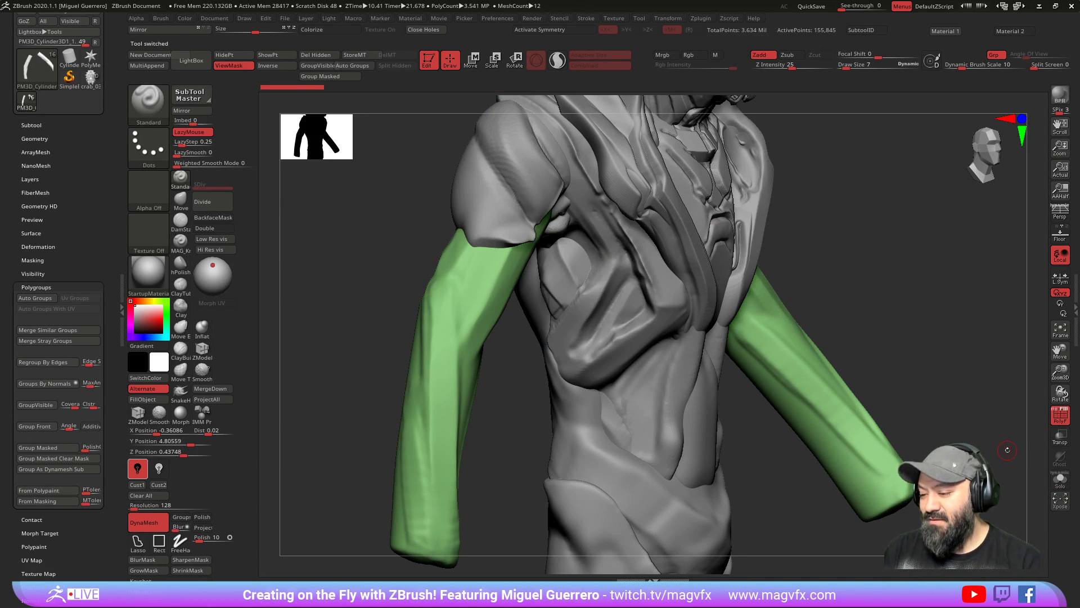
{"action": "left_click_drag", "start_coordinate": [1007, 450], "coordinate": [450, 304]}
{"action": "left_click_drag", "start_coordinate": [585, 298], "coordinate": [467, 293]}
{"action": "left_click", "coordinate": [688, 340], "text": "alt"}
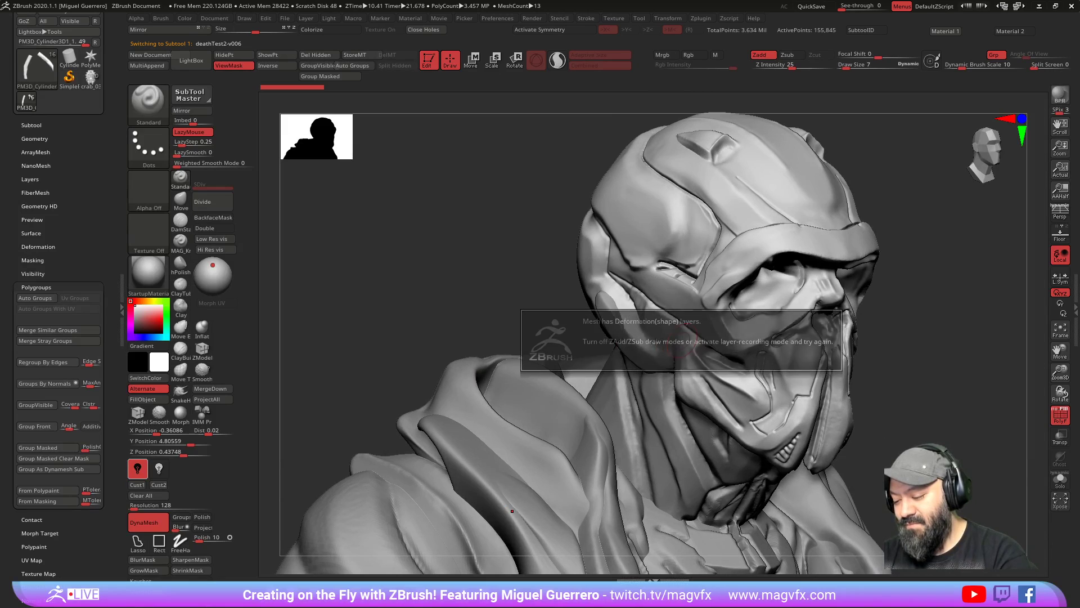
{"action": "left_click_drag", "start_coordinate": [475, 304], "coordinate": [388, 285]}
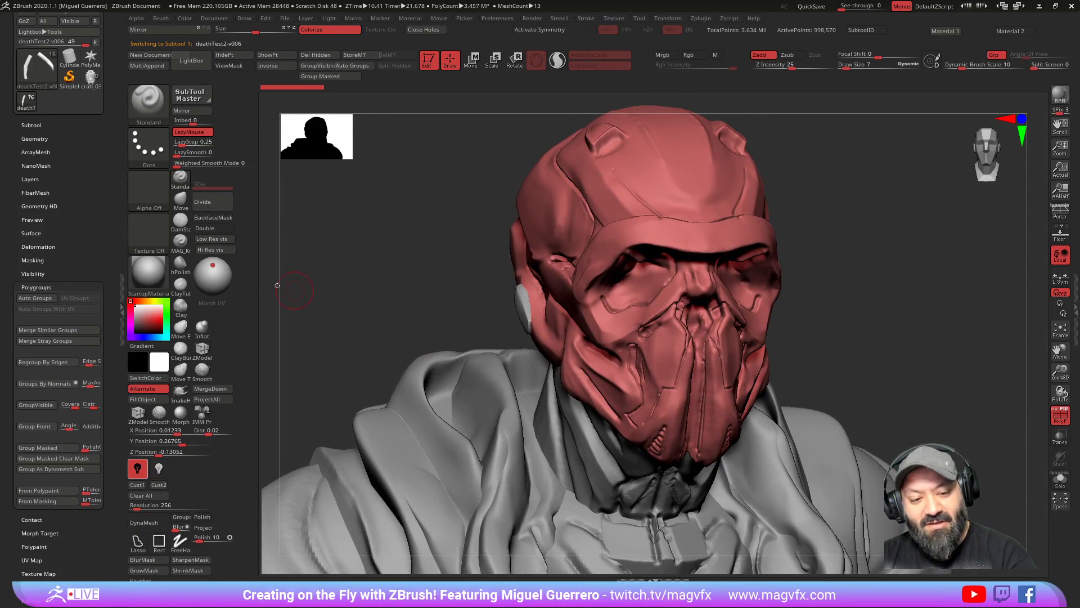
Step: Turn off Polyframe and change the character's material to zbro_Realtime_Gray
{"action": "left_click", "coordinate": [1060, 416]}
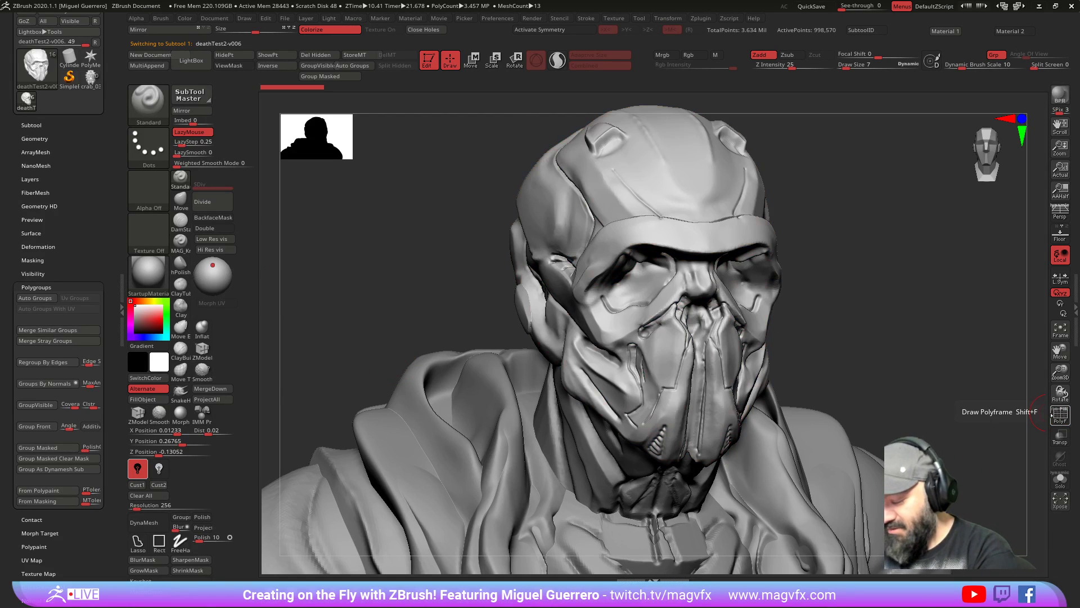
{"action": "left_click", "coordinate": [374, 591]}
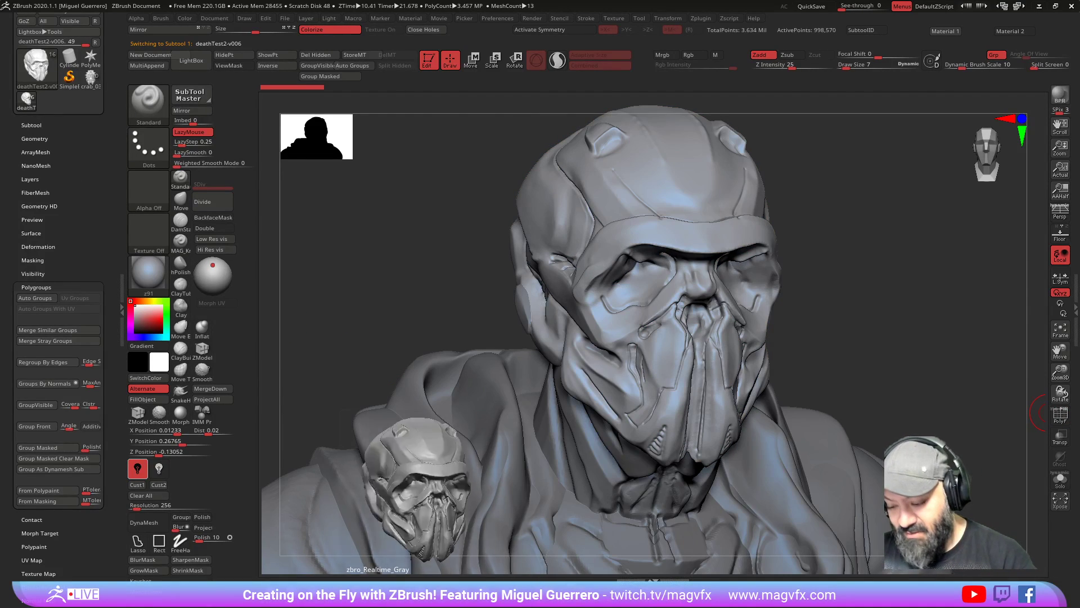
{"action": "left_click", "coordinate": [397, 591]}
{"action": "left_click_drag", "start_coordinate": [389, 282], "coordinate": [492, 217]}
{"action": "left_click_drag", "start_coordinate": [415, 216], "coordinate": [490, 222]}
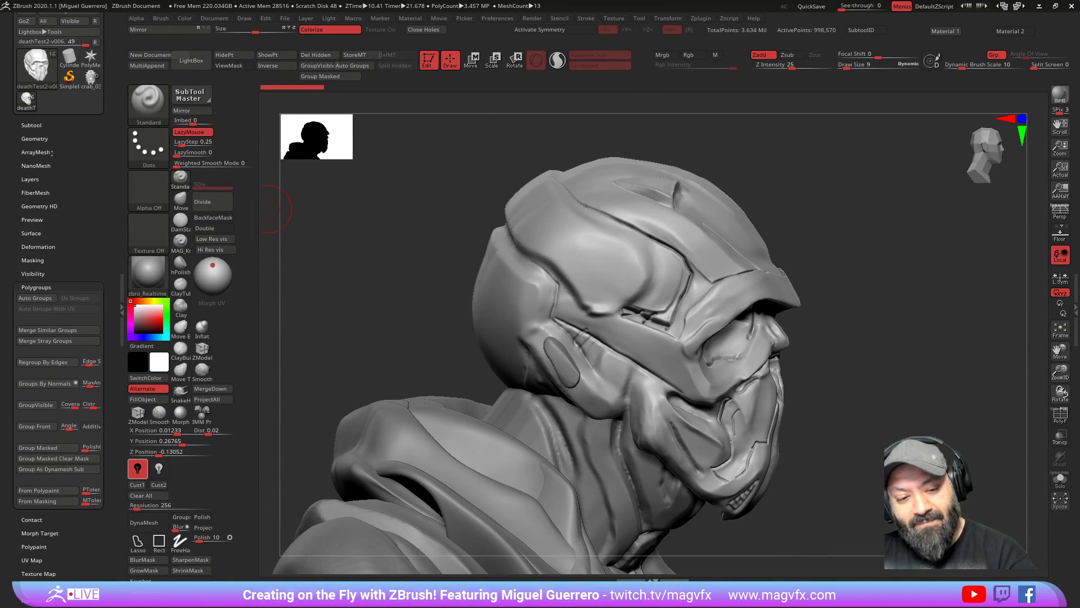
Step: Show the SubTool list and smooth the panel on the side of the helmet
{"action": "left_click", "coordinate": [31, 125]}
{"action": "key", "text": "shift"}
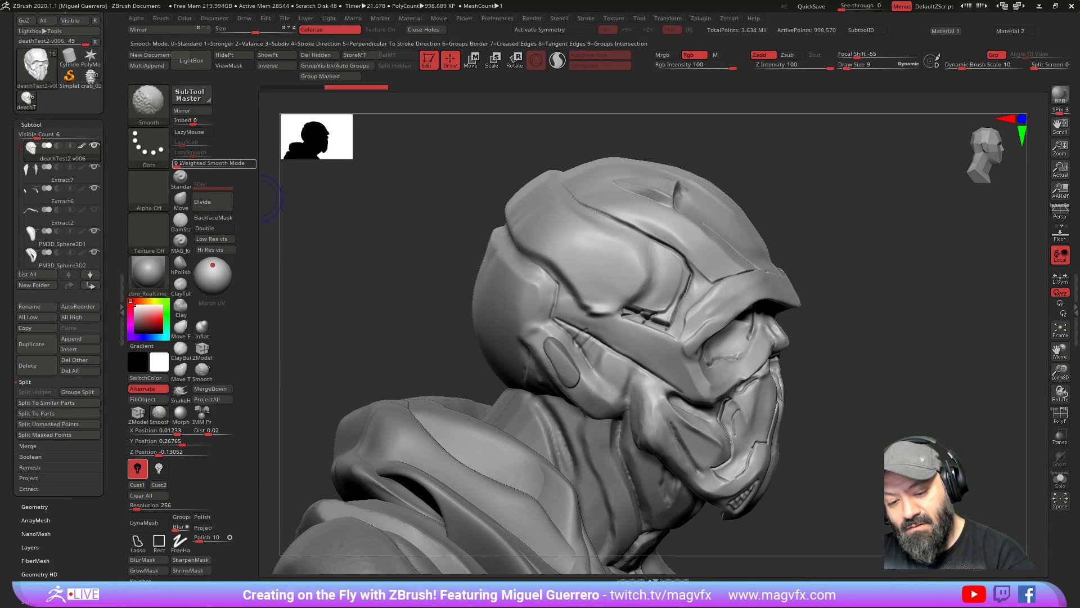
{"action": "mouse_move", "coordinate": [444, 249]}
{"action": "left_mouse_down"}
{"action": "mouse_move", "coordinate": [543, 241]}
{"action": "mouse_move", "coordinate": [427, 241]}
{"action": "left_mouse_up"}
{"action": "key", "text": "shift"}
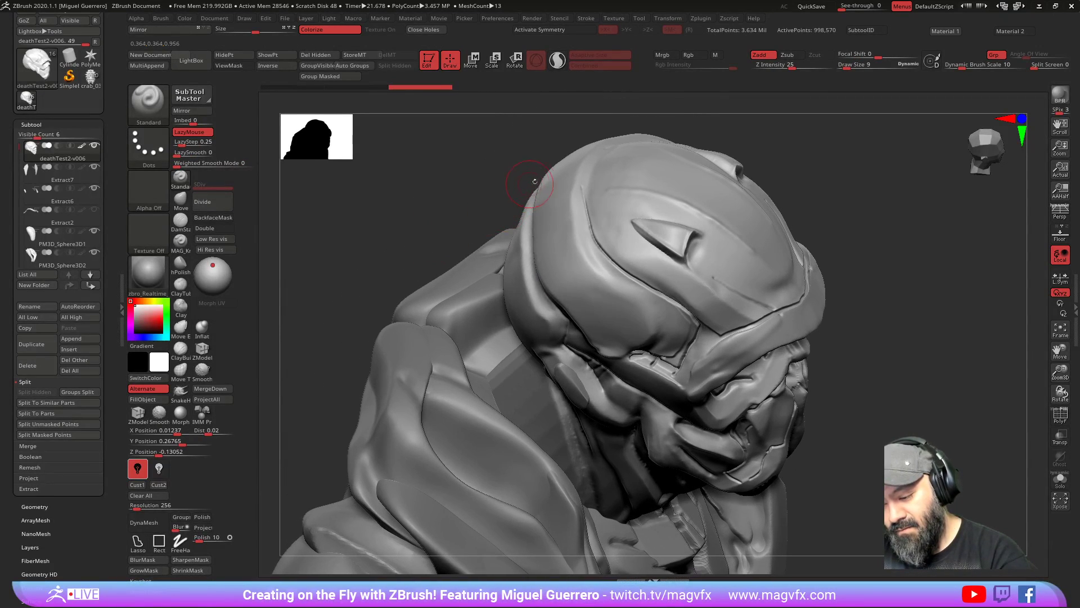
{"action": "key", "text": "shift"}
{"action": "left_click_drag", "start_coordinate": [587, 223], "coordinate": [622, 267], "text": "shift"}
{"action": "left_click_drag", "start_coordinate": [450, 248], "coordinate": [437, 214]}
{"action": "left_click_drag", "start_coordinate": [613, 263], "coordinate": [688, 316], "text": "shift"}
{"action": "left_click_drag", "start_coordinate": [489, 246], "coordinate": [477, 208]}
{"action": "mouse_move", "coordinate": [673, 313]}
{"action": "left_mouse_down", "text": "shift"}
{"action": "mouse_move", "coordinate": [655, 350]}
{"action": "mouse_move", "coordinate": [543, 303]}
{"action": "left_mouse_up", "text": "shift"}
{"action": "left_click_drag", "start_coordinate": [424, 244], "coordinate": [430, 234]}
Step: Lasso-mask the helmet's side panel, invert the mask to isolate it and smooth the panel
{"action": "key", "text": "ctrl"}
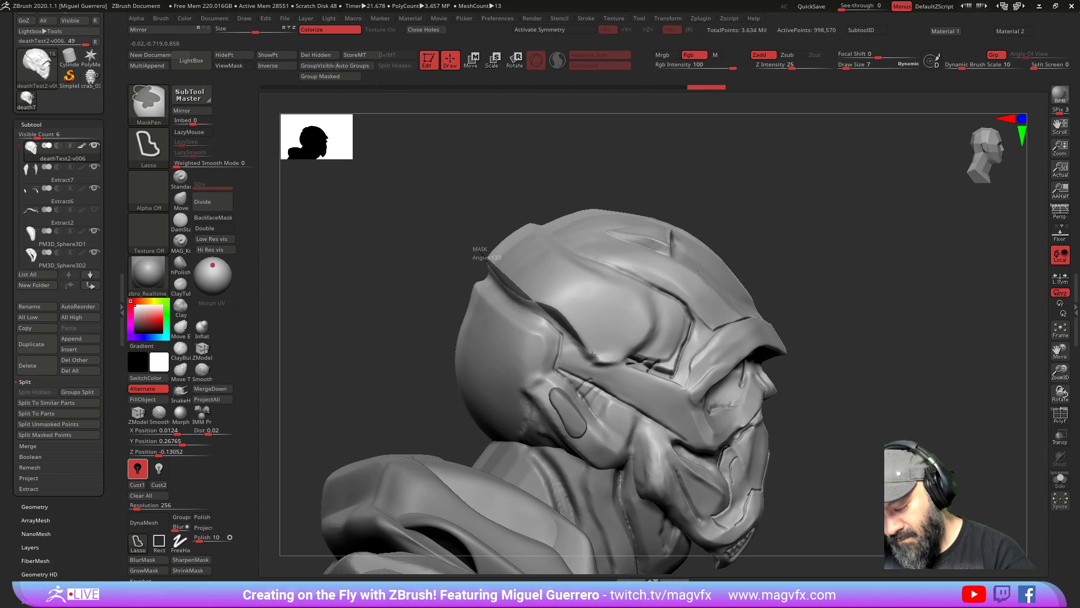
{"action": "mouse_move", "coordinate": [607, 360]}
{"action": "left_mouse_down", "text": "ctrl"}
{"action": "mouse_move", "coordinate": [651, 315]}
{"action": "mouse_move", "coordinate": [642, 284]}
{"action": "mouse_move", "coordinate": [562, 252]}
{"action": "mouse_move", "coordinate": [517, 207]}
{"action": "left_mouse_up", "text": "ctrl"}
{"action": "mouse_move", "coordinate": [456, 239]}
{"action": "left_mouse_down"}
{"action": "mouse_move", "coordinate": [437, 262]}
{"action": "mouse_move", "coordinate": [520, 264]}
{"action": "mouse_move", "coordinate": [601, 287]}
{"action": "left_mouse_up"}
{"action": "left_click", "coordinate": [430, 295], "text": "ctrl"}
{"action": "left_click_drag", "start_coordinate": [423, 283], "coordinate": [369, 289]}
{"action": "left_click_drag", "start_coordinate": [528, 276], "coordinate": [566, 336], "text": "shift"}
{"action": "mouse_move", "coordinate": [318, 313]}
{"action": "left_mouse_down"}
{"action": "mouse_move", "coordinate": [359, 311]}
{"action": "mouse_move", "coordinate": [265, 329]}
{"action": "left_mouse_up"}
Step: Flatten the unmasked helmet side panel with the hPolish brush at draw size 30
{"action": "left_click", "coordinate": [178, 222]}
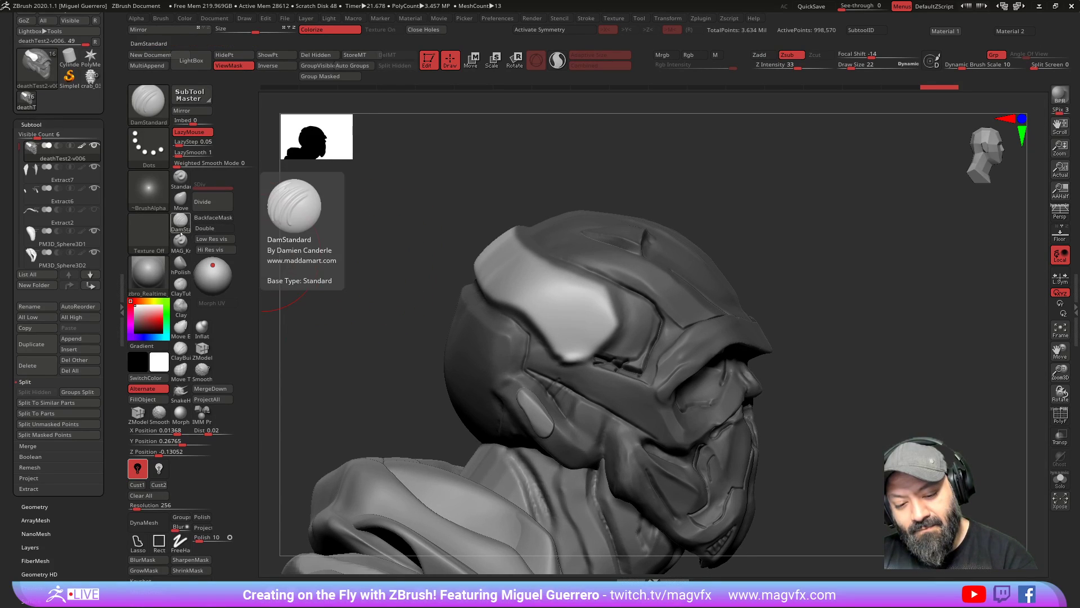
{"action": "left_click", "coordinate": [180, 262]}
{"action": "mouse_move", "coordinate": [504, 285]}
{"action": "left_mouse_down"}
{"action": "mouse_move", "coordinate": [552, 318]}
{"action": "mouse_move", "coordinate": [526, 285]}
{"action": "mouse_move", "coordinate": [595, 317]}
{"action": "left_mouse_up"}
{"action": "left_click_drag", "start_coordinate": [360, 228], "coordinate": [476, 264]}
{"action": "mouse_move", "coordinate": [388, 205]}
{"action": "left_mouse_down"}
{"action": "mouse_move", "coordinate": [397, 228]}
{"action": "mouse_move", "coordinate": [446, 235]}
{"action": "left_mouse_up"}
{"action": "key", "text": "ctrl+z"}
{"action": "key", "text": "ctrl+z"}
{"action": "key", "text": "ctrl+z"}
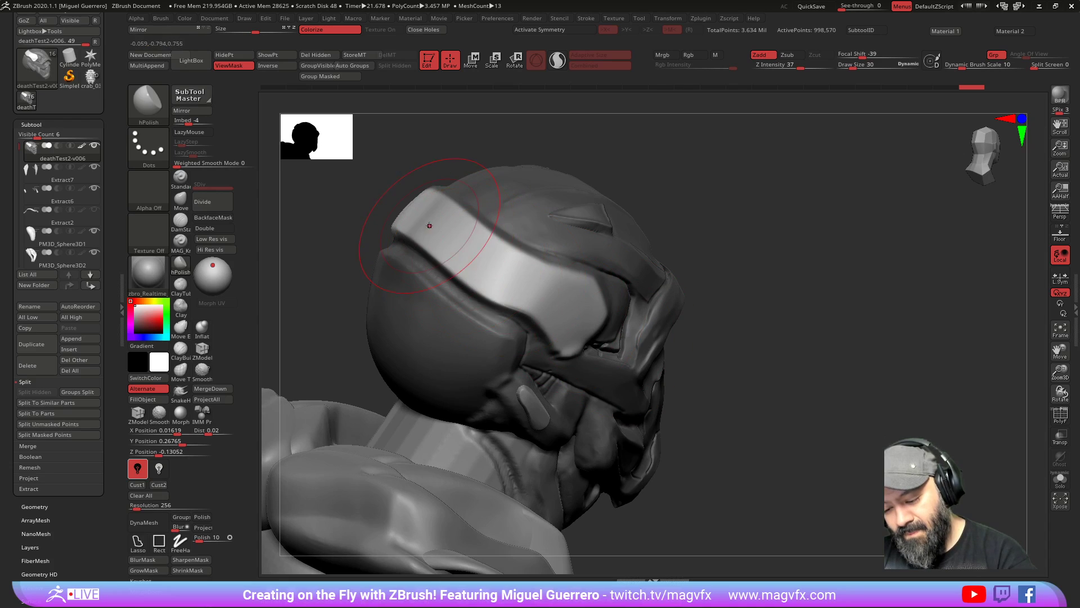
{"action": "key", "text": "ctrl+shift+z"}
{"action": "key", "text": "ctrl+shift+z"}
{"action": "key", "text": "ctrl+shift+z"}
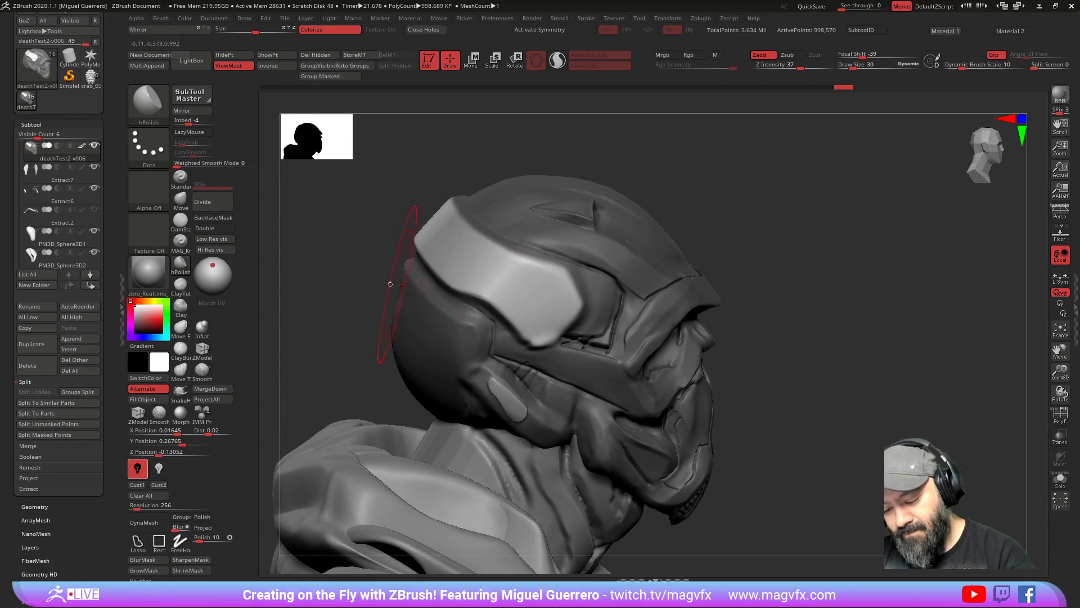
{"action": "mouse_move", "coordinate": [530, 307]}
{"action": "left_mouse_down"}
{"action": "mouse_move", "coordinate": [514, 292]}
{"action": "mouse_move", "coordinate": [534, 272]}
{"action": "mouse_move", "coordinate": [556, 295]}
{"action": "left_mouse_up"}
Step: Invert the mask to protect the helmet's side panel and polish the surface in front of it with hPolish at draw size 4
{"action": "mouse_move", "coordinate": [427, 264]}
{"action": "right_mouse_down", "text": "alt"}
{"action": "mouse_move", "coordinate": [451, 299]}
{"action": "mouse_move", "coordinate": [441, 290]}
{"action": "mouse_move", "coordinate": [511, 289]}
{"action": "right_mouse_up", "text": "alt"}
{"action": "key", "text": "bracketleft"}
{"action": "left_click_drag", "start_coordinate": [664, 295], "coordinate": [659, 292]}
{"action": "key", "text": "bracketleft"}
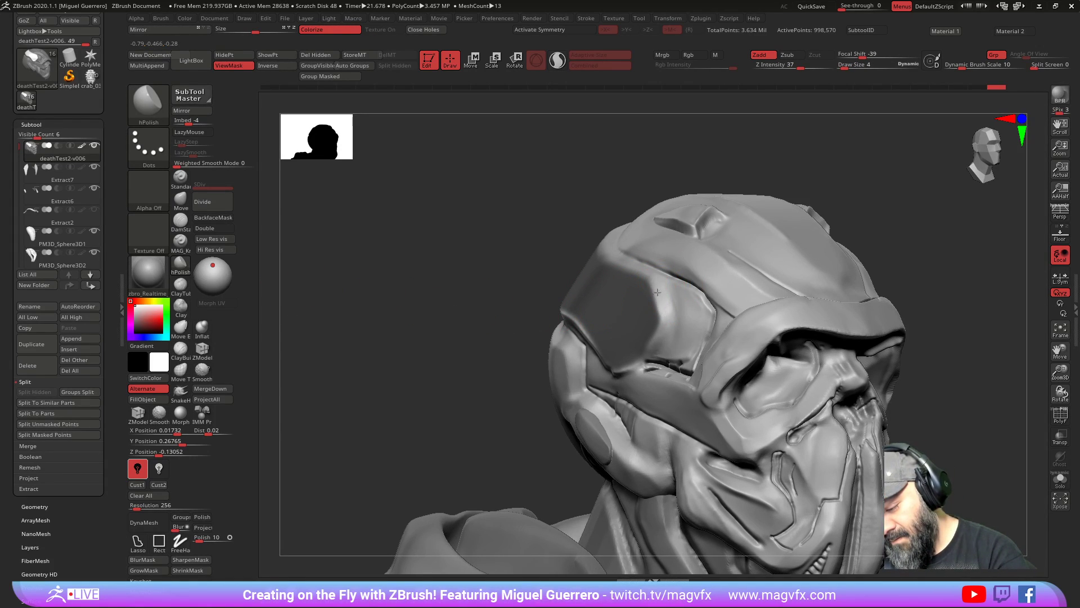
{"action": "left_click_drag", "start_coordinate": [521, 272], "coordinate": [529, 191]}
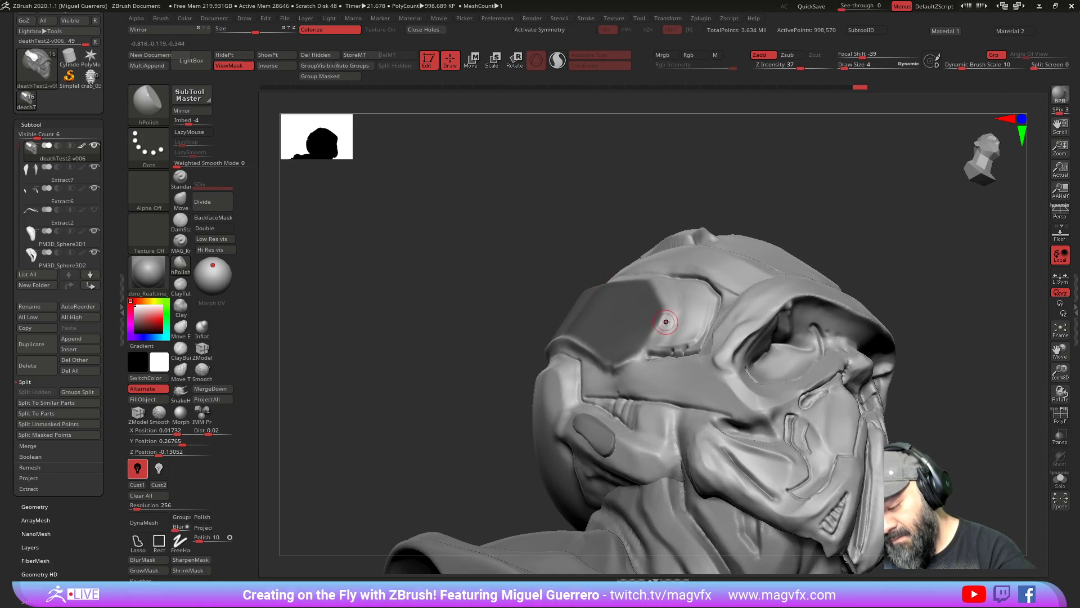
{"action": "left_click_drag", "start_coordinate": [669, 317], "coordinate": [670, 310]}
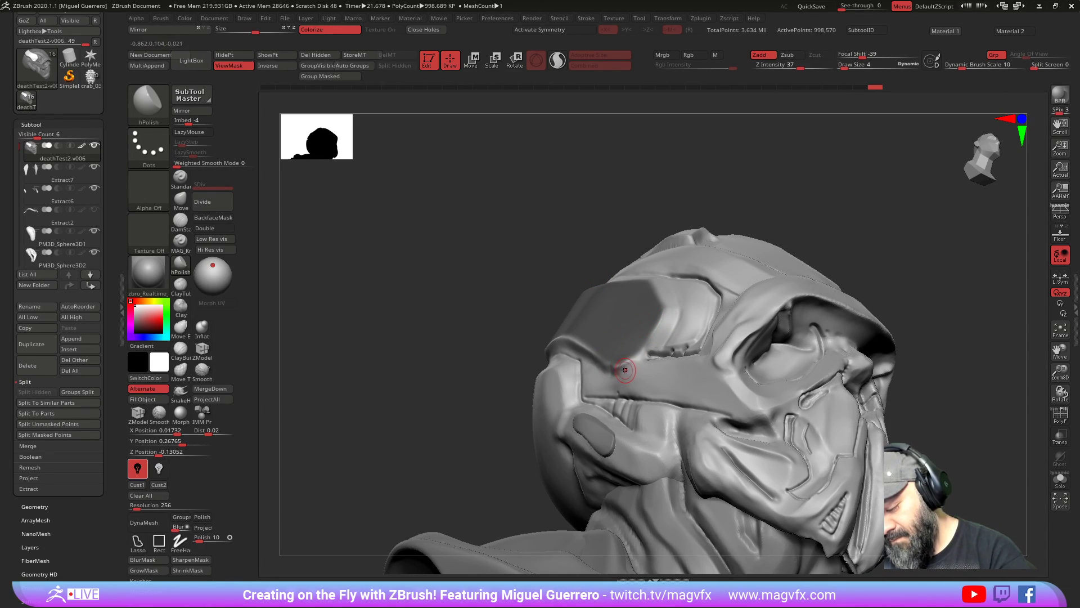
Step: Polish the helmet surface along the upper and front edges of the masked side panel with hPolish
{"action": "mouse_move", "coordinate": [484, 273]}
{"action": "left_mouse_down"}
{"action": "mouse_move", "coordinate": [497, 350]}
{"action": "mouse_move", "coordinate": [586, 237]}
{"action": "mouse_move", "coordinate": [563, 203]}
{"action": "left_mouse_up"}
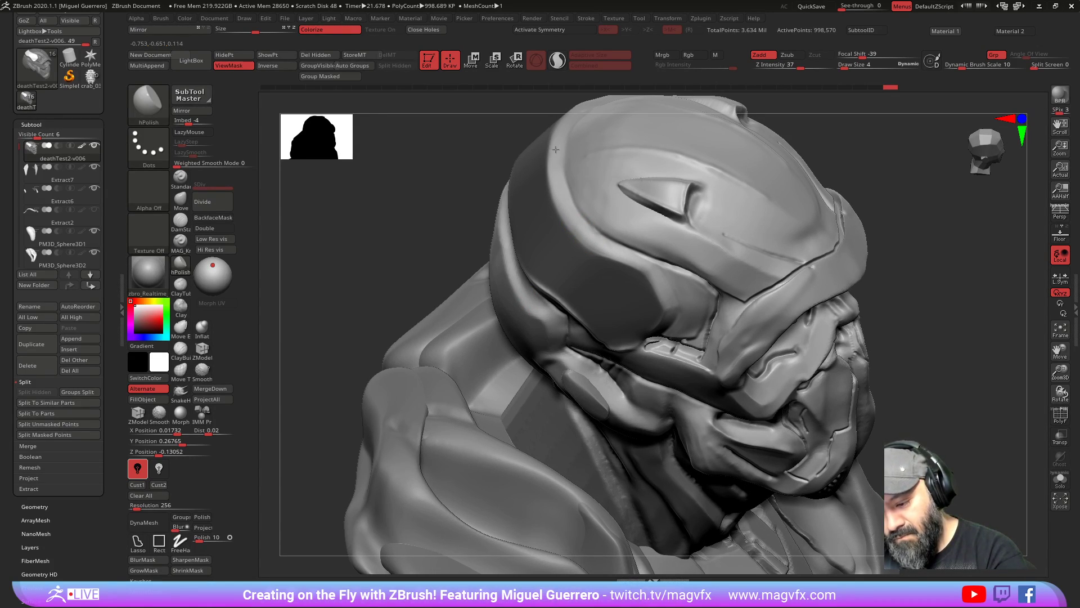
{"action": "left_click_drag", "start_coordinate": [562, 125], "coordinate": [557, 151]}
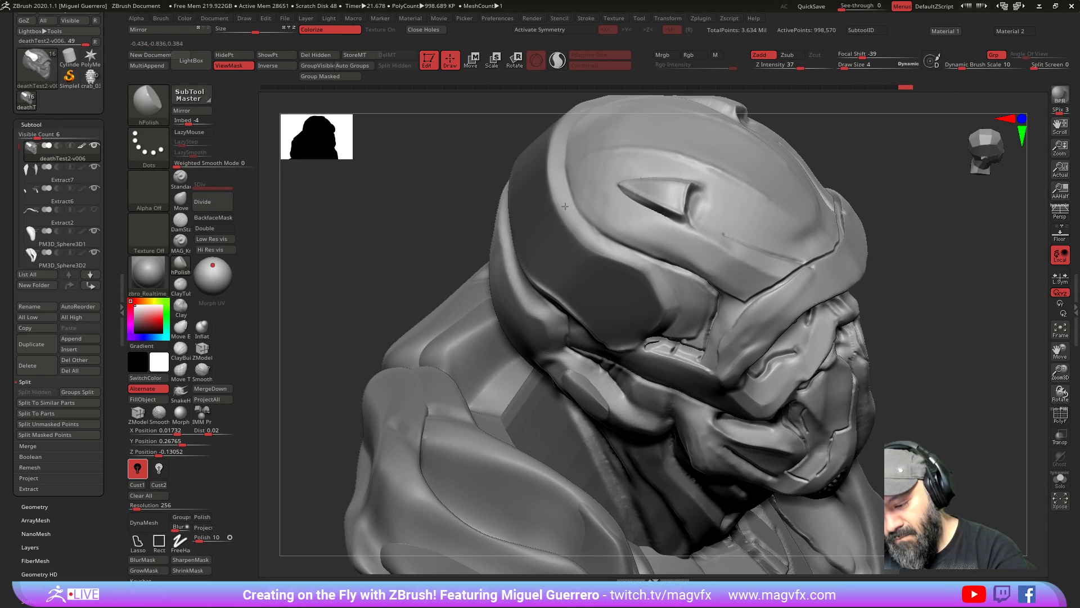
{"action": "left_click_drag", "start_coordinate": [636, 262], "coordinate": [649, 267]}
{"action": "left_click_drag", "start_coordinate": [414, 234], "coordinate": [465, 286], "text": "alt"}
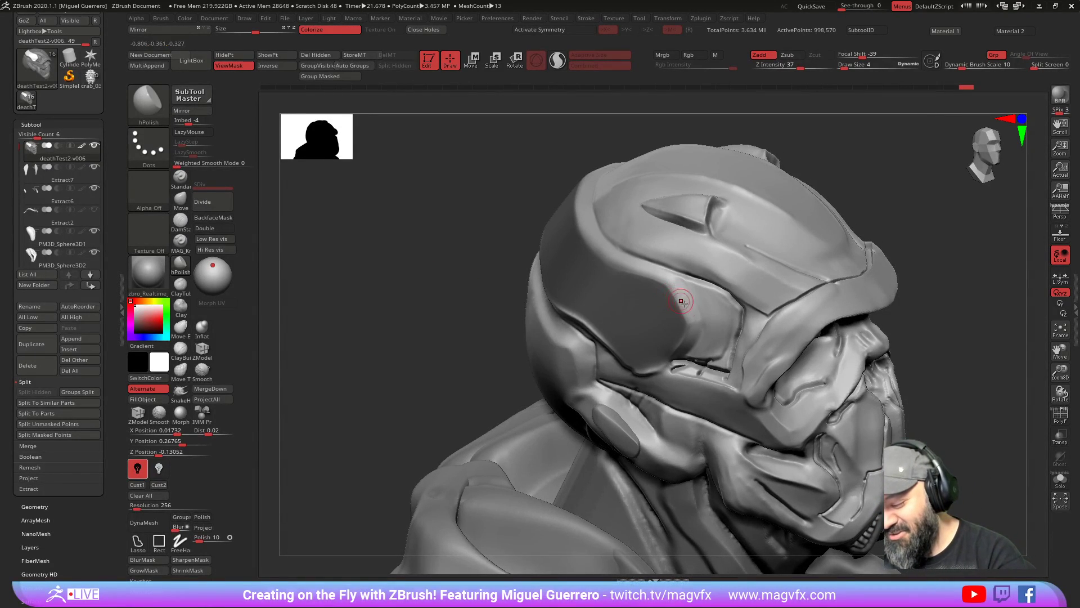
{"action": "left_click_drag", "start_coordinate": [673, 295], "coordinate": [683, 312]}
Step: Polish the rim of the helmet just beneath the masked side panel, towards the back of the head
{"action": "left_click_drag", "start_coordinate": [501, 307], "coordinate": [468, 286]}
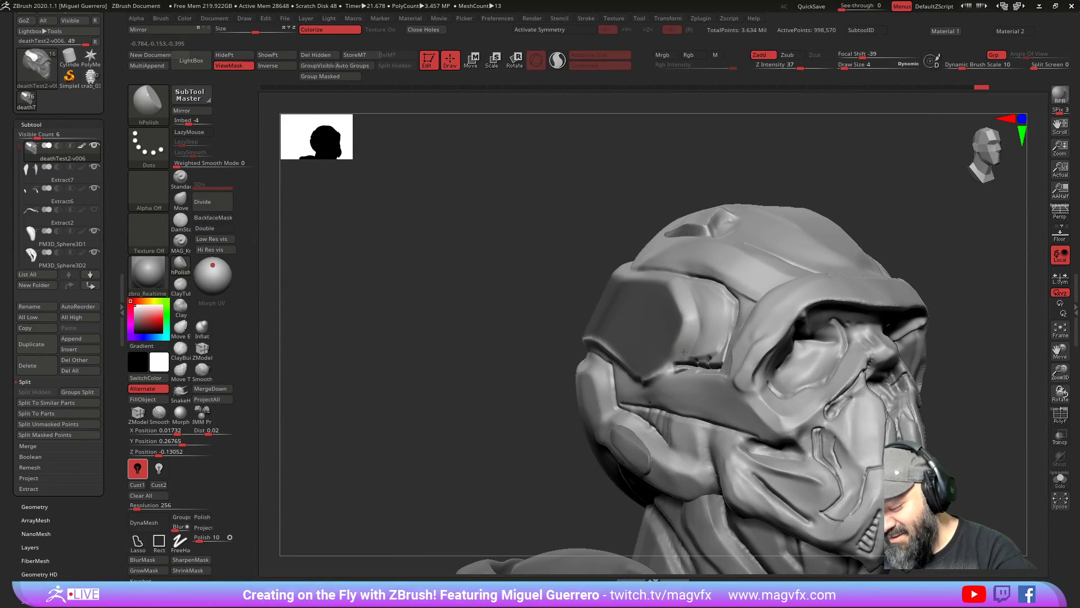
{"action": "left_click_drag", "start_coordinate": [428, 318], "coordinate": [475, 313]}
{"action": "left_click_drag", "start_coordinate": [403, 343], "coordinate": [450, 309]}
{"action": "left_click_drag", "start_coordinate": [603, 323], "coordinate": [612, 338]}
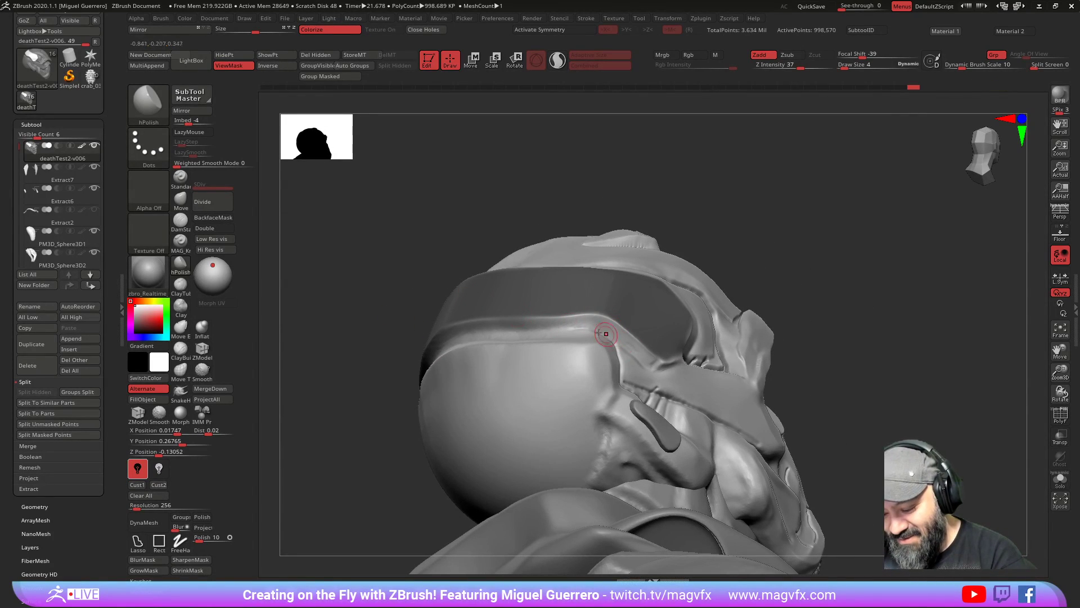
{"action": "mouse_move", "coordinate": [516, 321]}
{"action": "left_mouse_down"}
{"action": "mouse_move", "coordinate": [565, 319]}
{"action": "mouse_move", "coordinate": [527, 324]}
{"action": "left_mouse_up"}
{"action": "left_click_drag", "start_coordinate": [385, 290], "coordinate": [343, 368]}
{"action": "left_click_drag", "start_coordinate": [435, 419], "coordinate": [407, 374]}
{"action": "left_click_drag", "start_coordinate": [514, 258], "coordinate": [710, 236]}
{"action": "mouse_move", "coordinate": [429, 302]}
{"action": "left_mouse_down"}
{"action": "mouse_move", "coordinate": [413, 307]}
{"action": "mouse_move", "coordinate": [464, 303]}
{"action": "mouse_move", "coordinate": [432, 281]}
{"action": "mouse_move", "coordinate": [439, 310]}
{"action": "left_mouse_up"}
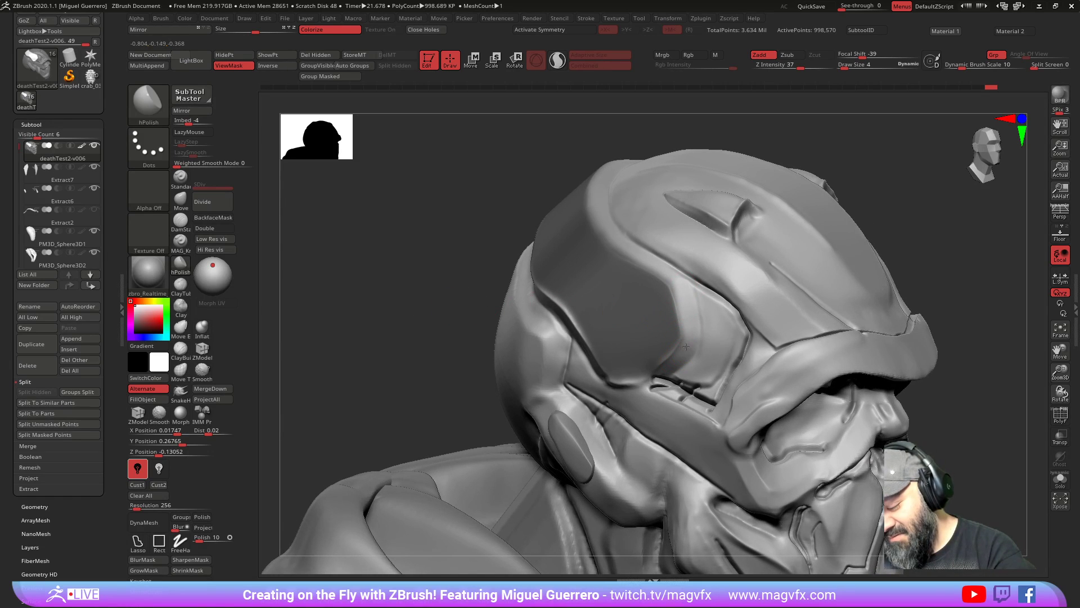
Step: Clear the mask from the helmet's side panel
{"action": "left_click", "coordinate": [631, 329]}
{"action": "right_click_drag", "start_coordinate": [632, 329], "coordinate": [567, 282]}
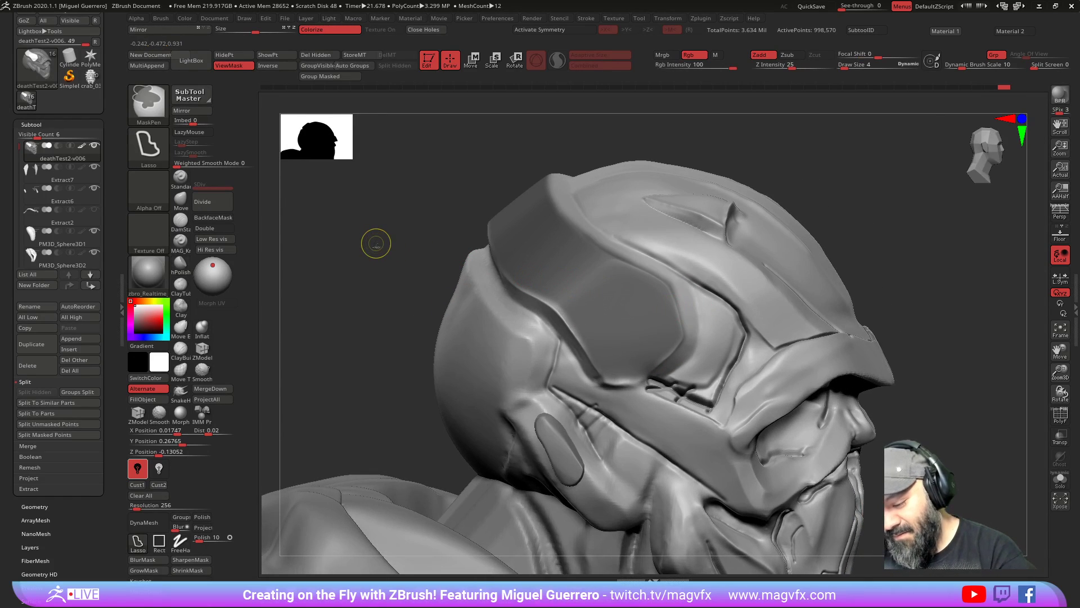
{"action": "left_click_drag", "start_coordinate": [383, 262], "coordinate": [393, 270], "text": "ctrl"}
{"action": "mouse_move", "coordinate": [393, 270]}
{"action": "left_mouse_down"}
{"action": "mouse_move", "coordinate": [373, 263]}
{"action": "mouse_move", "coordinate": [365, 276]}
{"action": "left_mouse_up"}
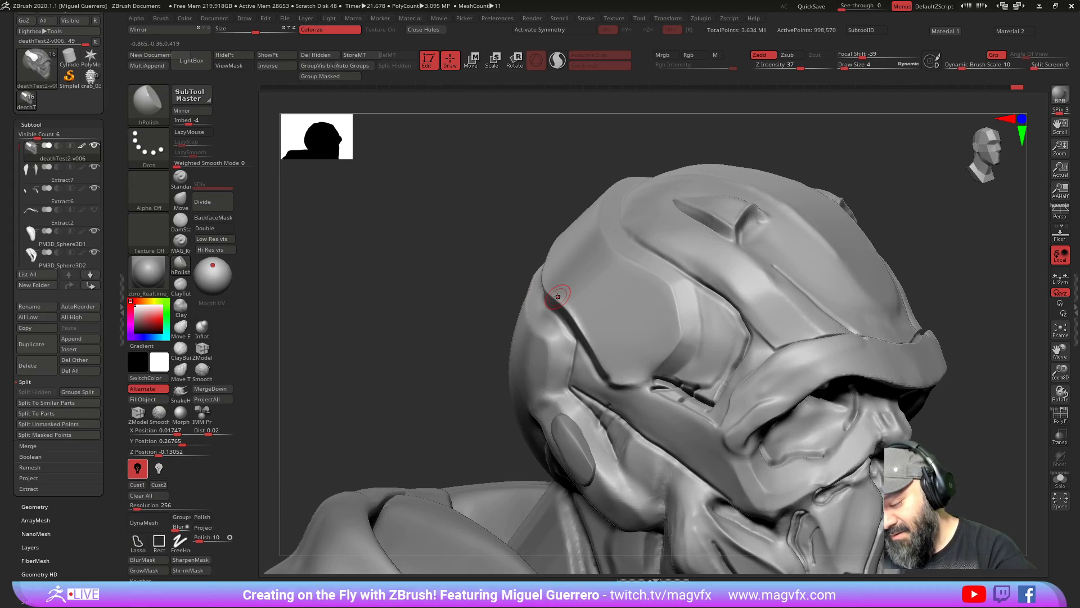
Step: Lasso-mask the small recessed panel in front of the helmet's side panel and invert the mask to isolate it
{"action": "key", "text": "ctrl"}
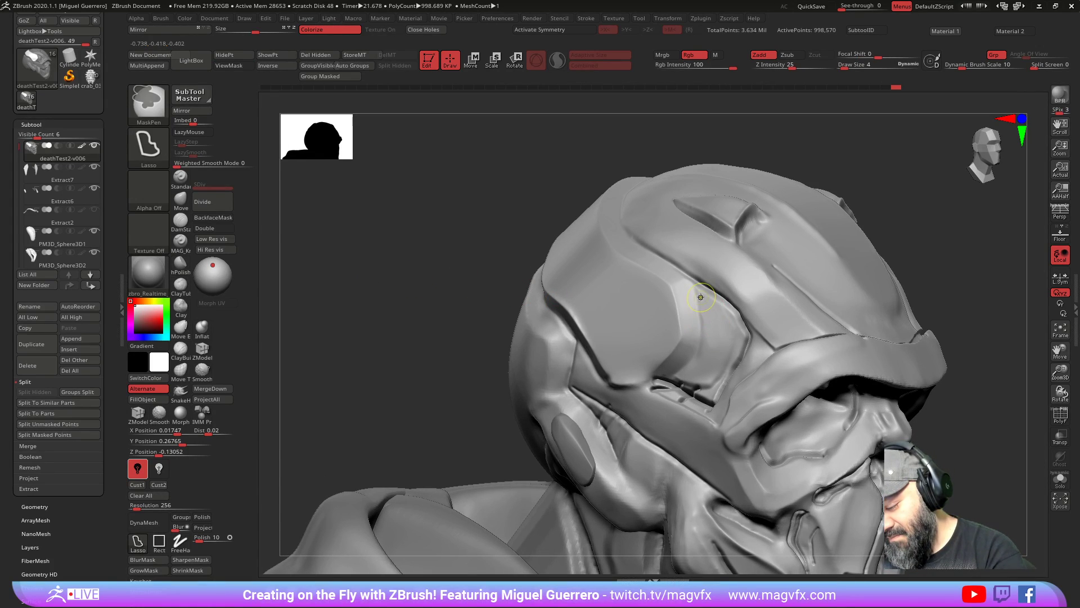
{"action": "left_click_drag", "start_coordinate": [706, 326], "coordinate": [696, 290], "text": "ctrl"}
{"action": "mouse_move", "coordinate": [702, 336]}
{"action": "left_mouse_down", "text": "ctrl"}
{"action": "mouse_move", "coordinate": [671, 376]}
{"action": "mouse_move", "coordinate": [678, 387]}
{"action": "mouse_move", "coordinate": [704, 386]}
{"action": "mouse_move", "coordinate": [742, 337]}
{"action": "mouse_move", "coordinate": [699, 289]}
{"action": "left_mouse_up", "text": "ctrl"}
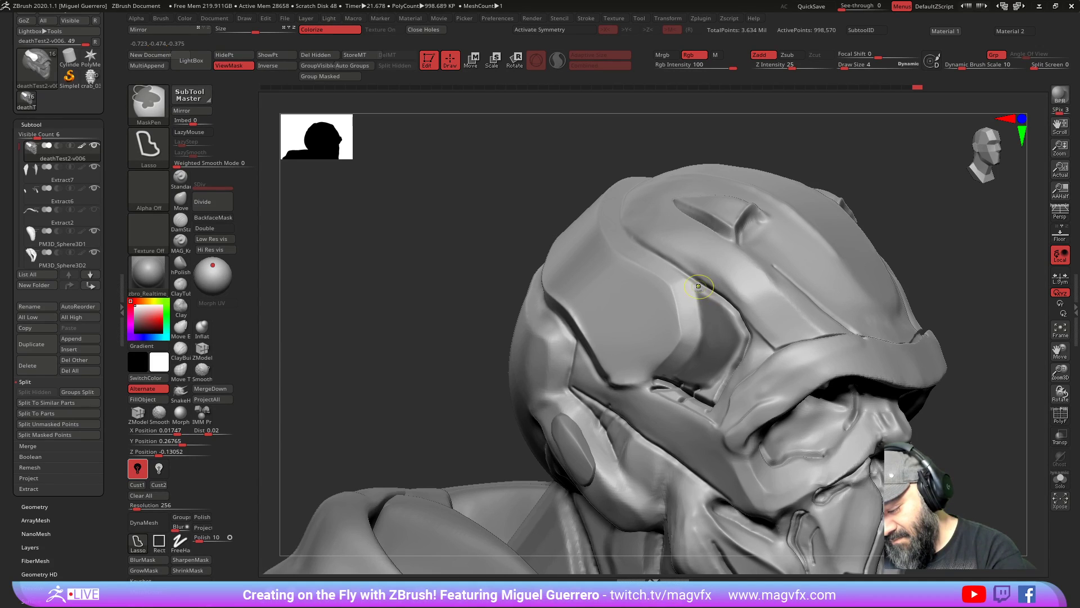
{"action": "mouse_move", "coordinate": [456, 262]}
{"action": "left_mouse_down", "text": "ctrl"}
{"action": "mouse_move", "coordinate": [417, 282]}
{"action": "mouse_move", "coordinate": [326, 282]}
{"action": "left_mouse_up", "text": "ctrl"}
{"action": "key", "text": "ctrl+h"}
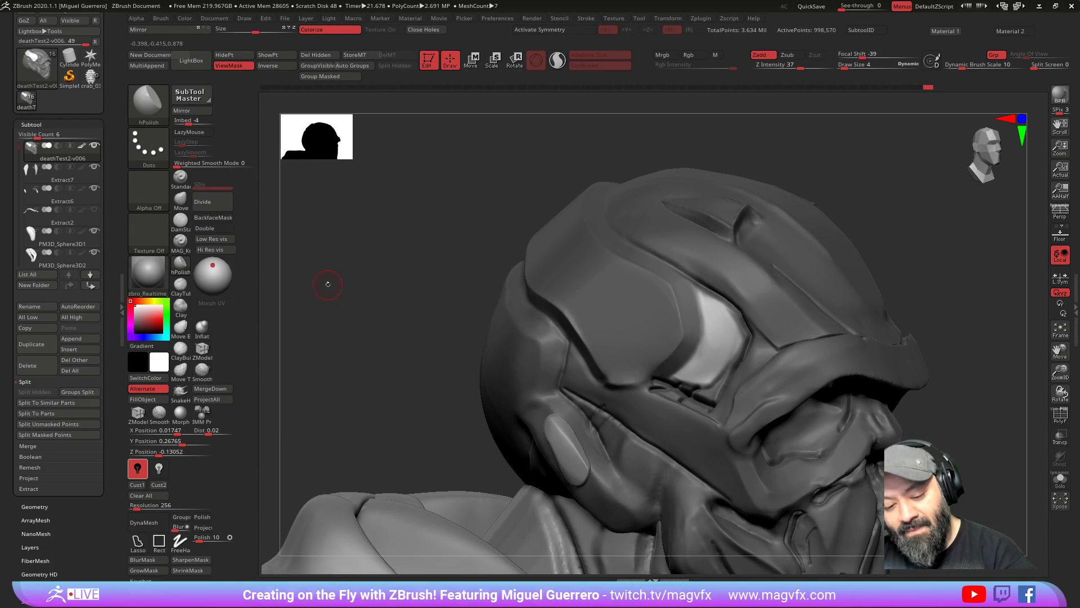
Step: Flatten the isolated small panel with the hPolish brush and clear the mask
{"action": "key", "text": "shift"}
{"action": "left_click", "coordinate": [180, 264]}
{"action": "key", "text": "b"}
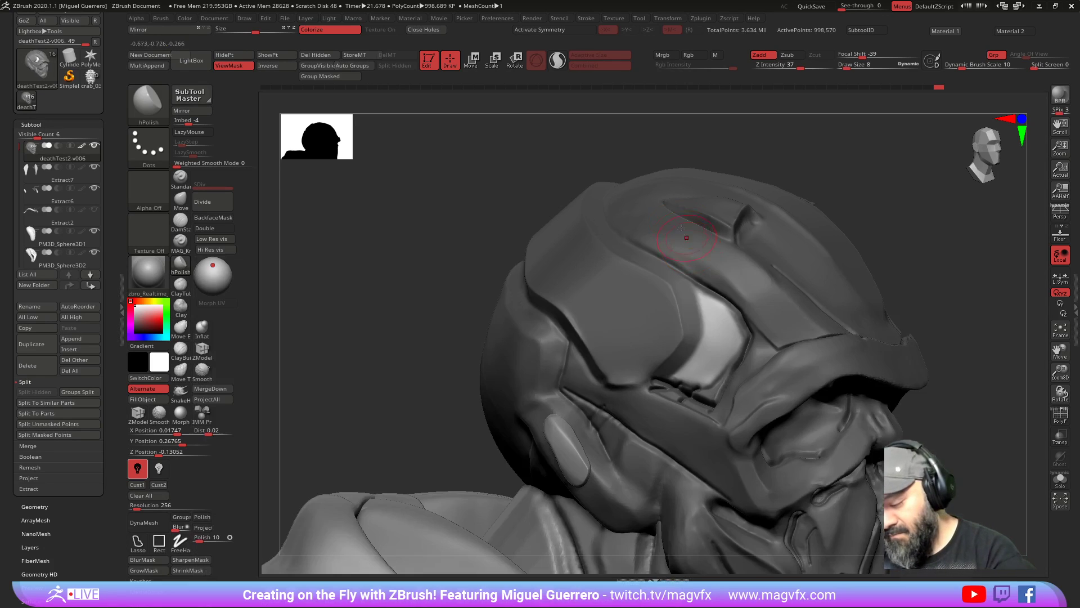
{"action": "left_click_drag", "start_coordinate": [721, 319], "coordinate": [697, 364]}
{"action": "left_click_drag", "start_coordinate": [473, 293], "coordinate": [428, 309]}
{"action": "left_click_drag", "start_coordinate": [438, 301], "coordinate": [419, 292]}
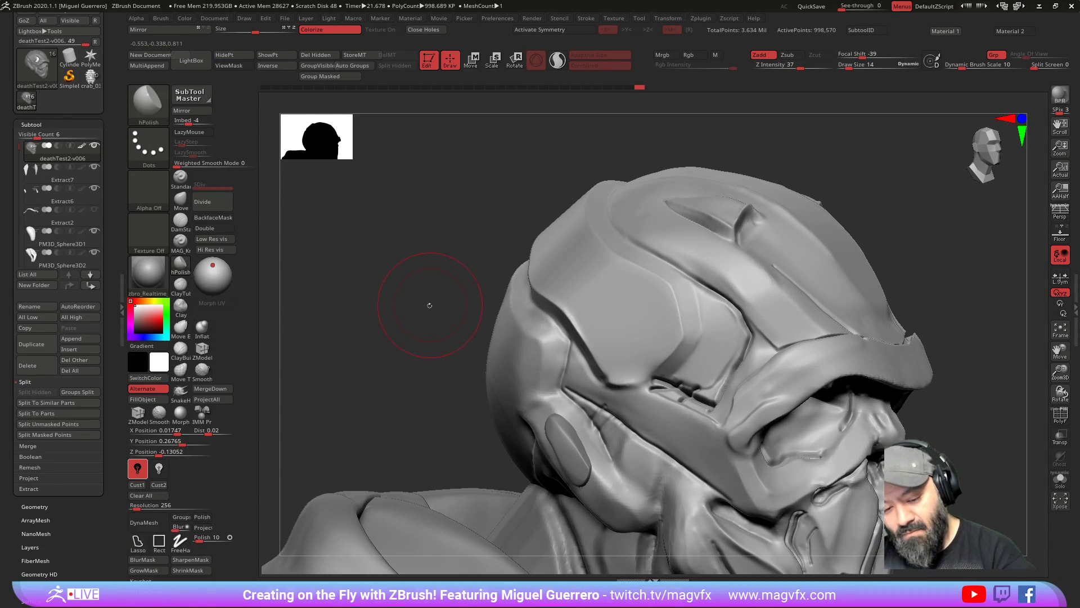
Step: Engrave the seam around the small recessed panel with the DamStandard and MAG_Knife brushes at draw size 2
{"action": "left_click", "coordinate": [180, 221]}
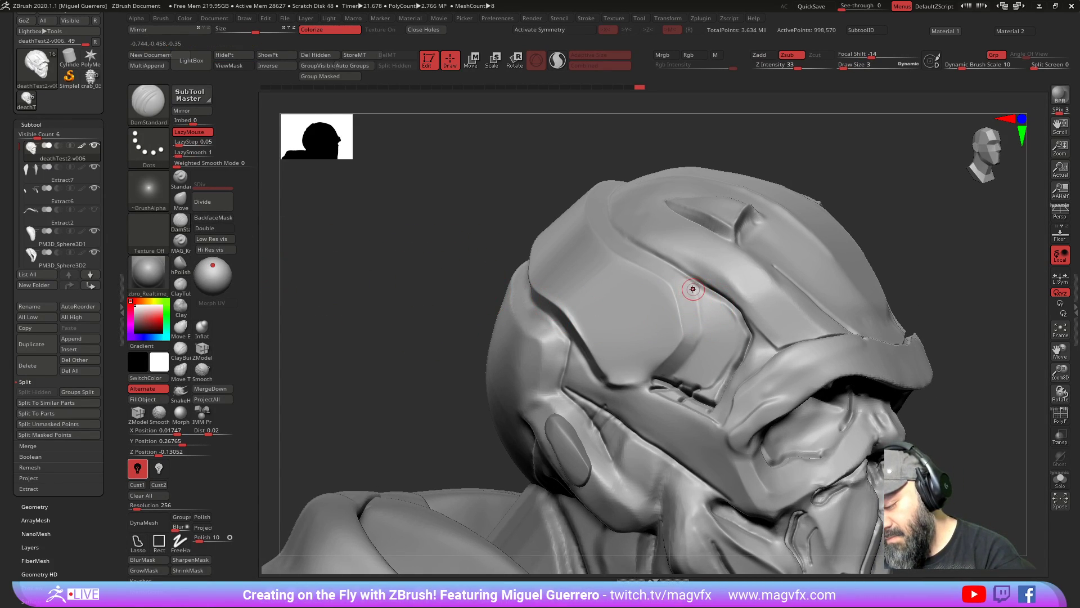
{"action": "key", "text": "bracketleft"}
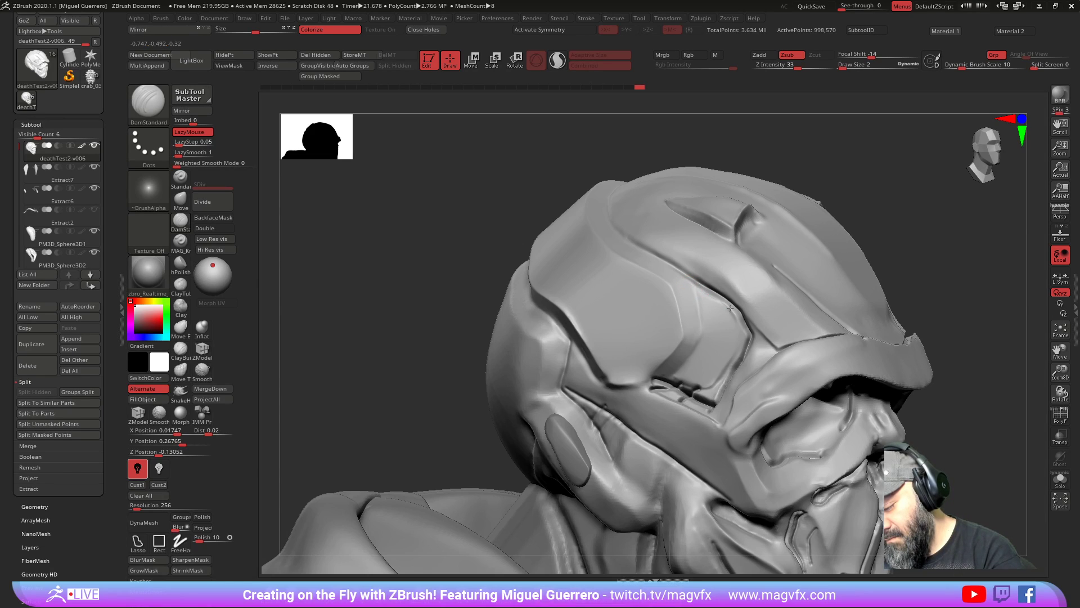
{"action": "left_click", "coordinate": [180, 240]}
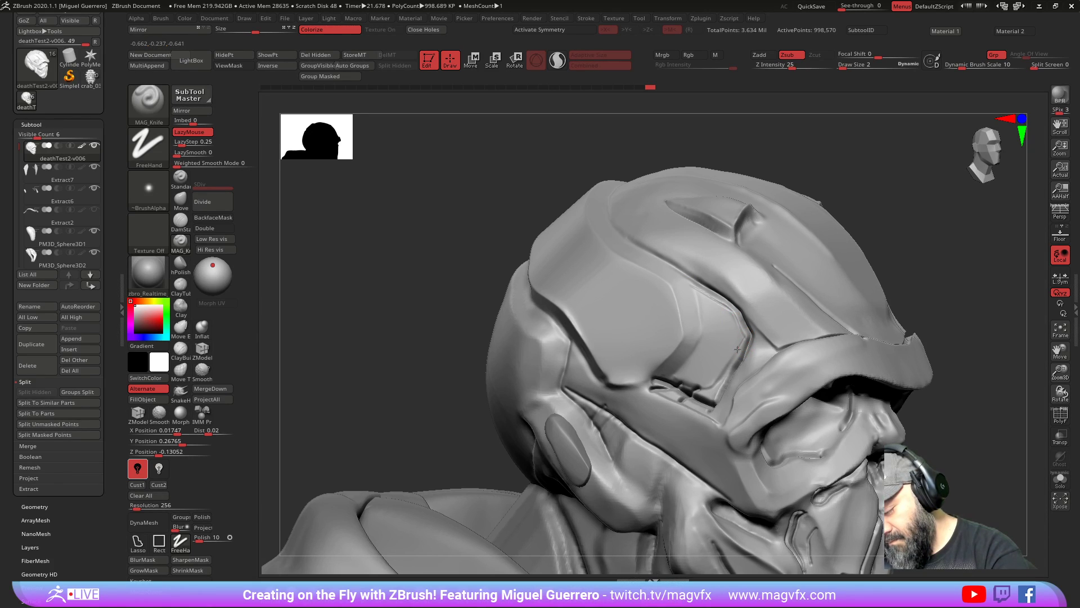
{"action": "mouse_move", "coordinate": [699, 386]}
{"action": "right_mouse_down"}
{"action": "mouse_move", "coordinate": [568, 298]}
{"action": "mouse_move", "coordinate": [404, 274]}
{"action": "mouse_move", "coordinate": [669, 271]}
{"action": "right_mouse_up"}
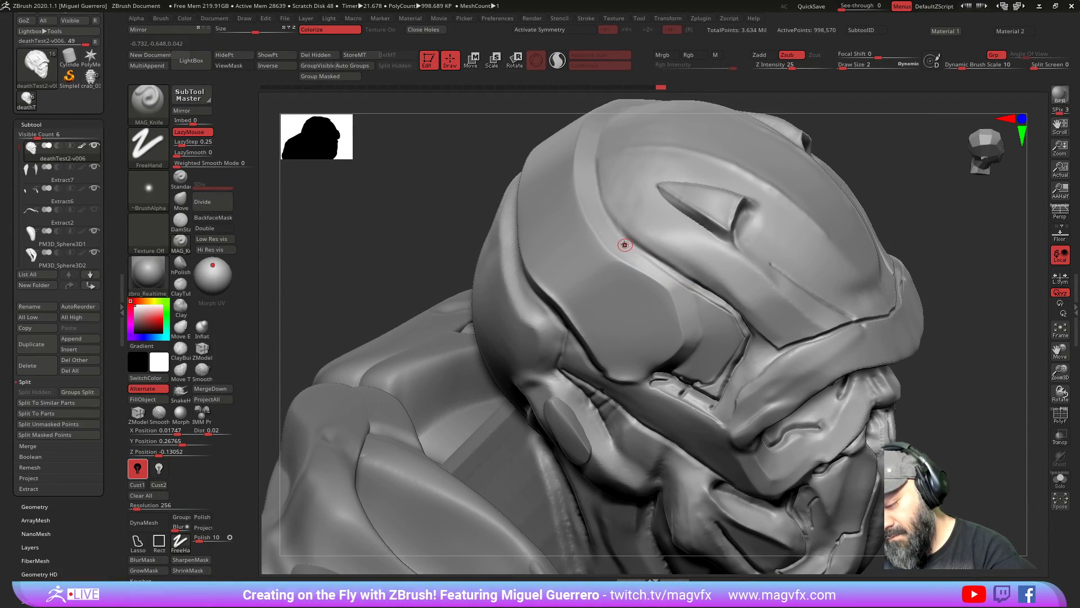
{"action": "mouse_move", "coordinate": [730, 295]}
{"action": "right_mouse_down"}
{"action": "mouse_move", "coordinate": [419, 284]}
{"action": "mouse_move", "coordinate": [530, 264]}
{"action": "right_mouse_up"}
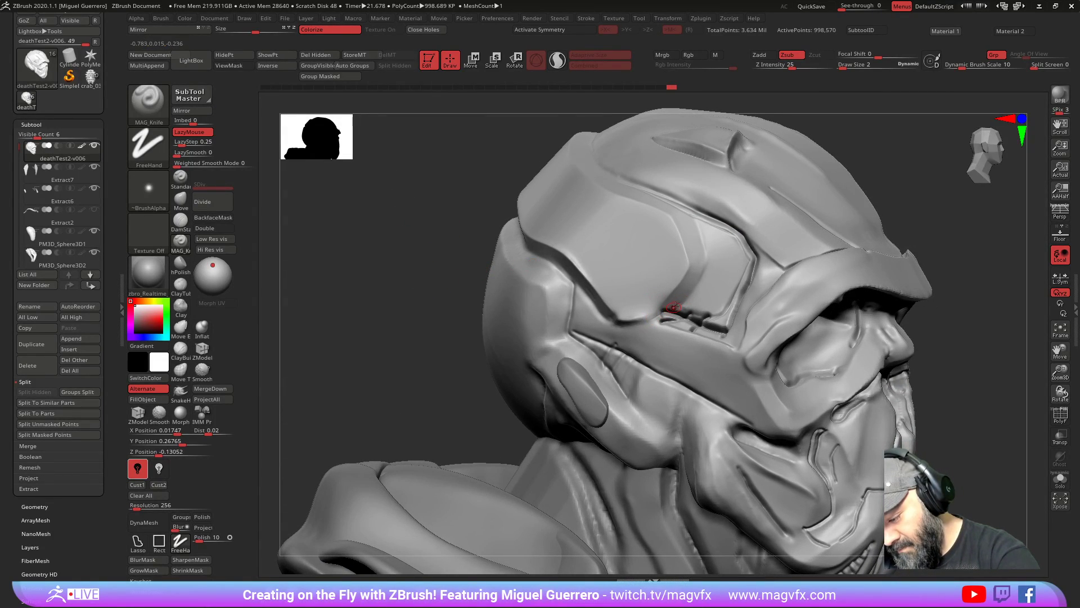
Step: Cut the seam along the side panel's lower edge and the rear corner beneath it with MAG_Knife at draw size 2
{"action": "left_click_drag", "start_coordinate": [655, 316], "coordinate": [647, 323]}
{"action": "right_click_drag", "start_coordinate": [653, 314], "coordinate": [574, 285]}
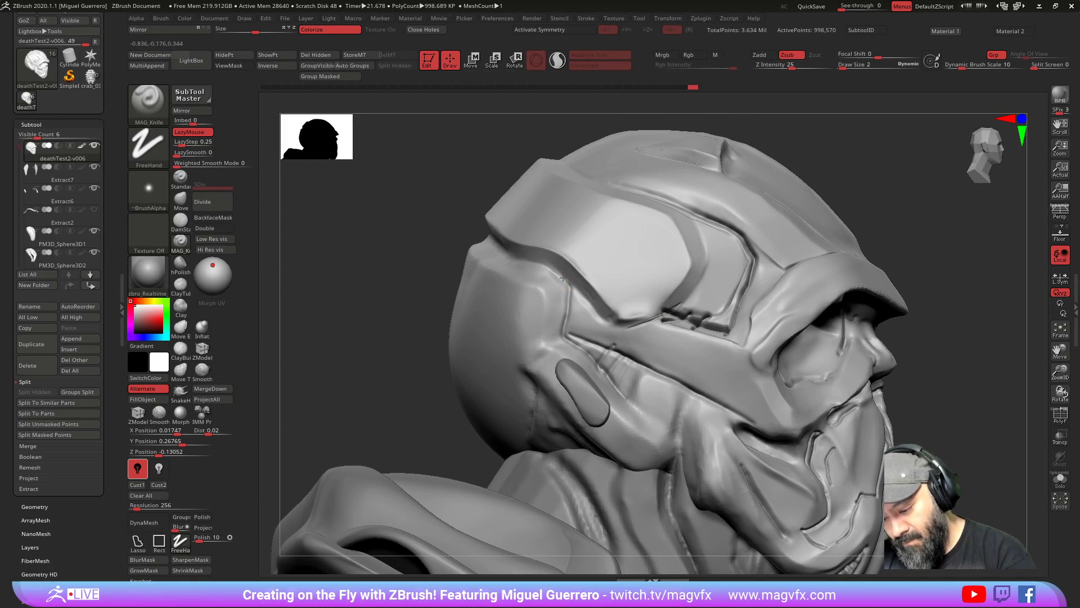
{"action": "left_click_drag", "start_coordinate": [593, 307], "coordinate": [574, 284]}
{"action": "right_click_drag", "start_coordinate": [574, 284], "coordinate": [605, 322]}
{"action": "left_click_drag", "start_coordinate": [607, 324], "coordinate": [567, 317]}
{"action": "right_click_drag", "start_coordinate": [572, 290], "coordinate": [866, 405]}
Step: Smooth the surface beneath the side panel and sharpen the groove along its lower edge with MAG_Knife
{"action": "right_click_drag", "start_coordinate": [426, 286], "coordinate": [425, 317], "text": "alt"}
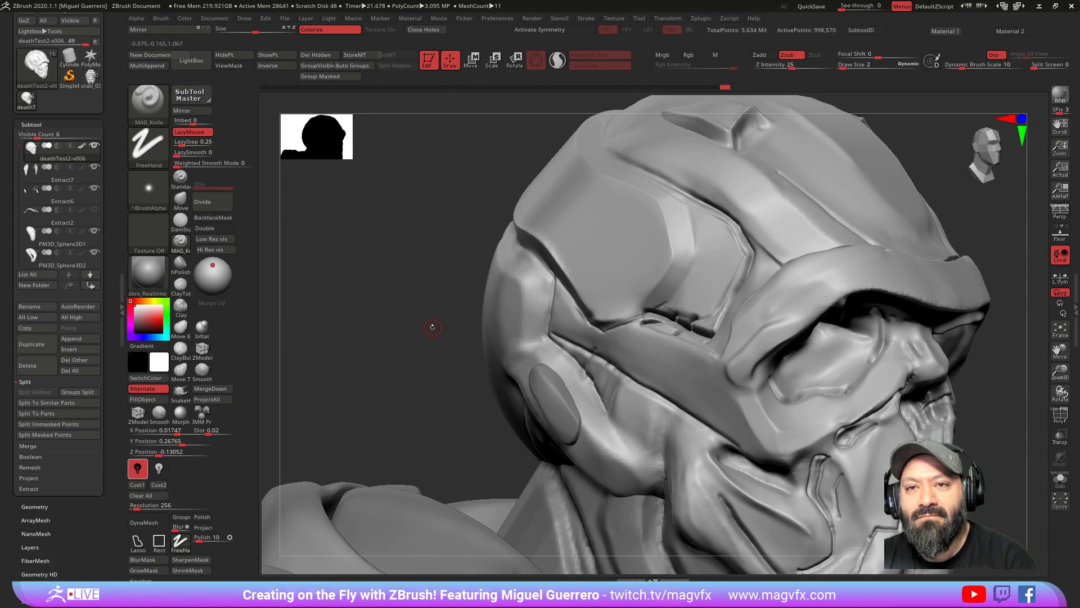
{"action": "right_click_drag", "start_coordinate": [429, 324], "coordinate": [467, 310], "text": "alt"}
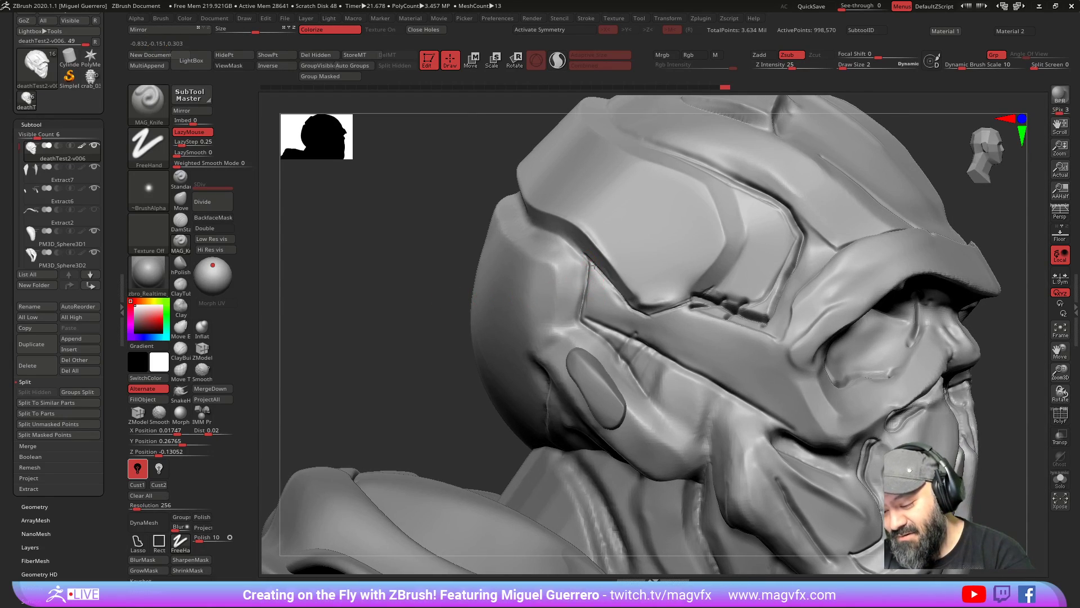
{"action": "key", "text": "shift"}
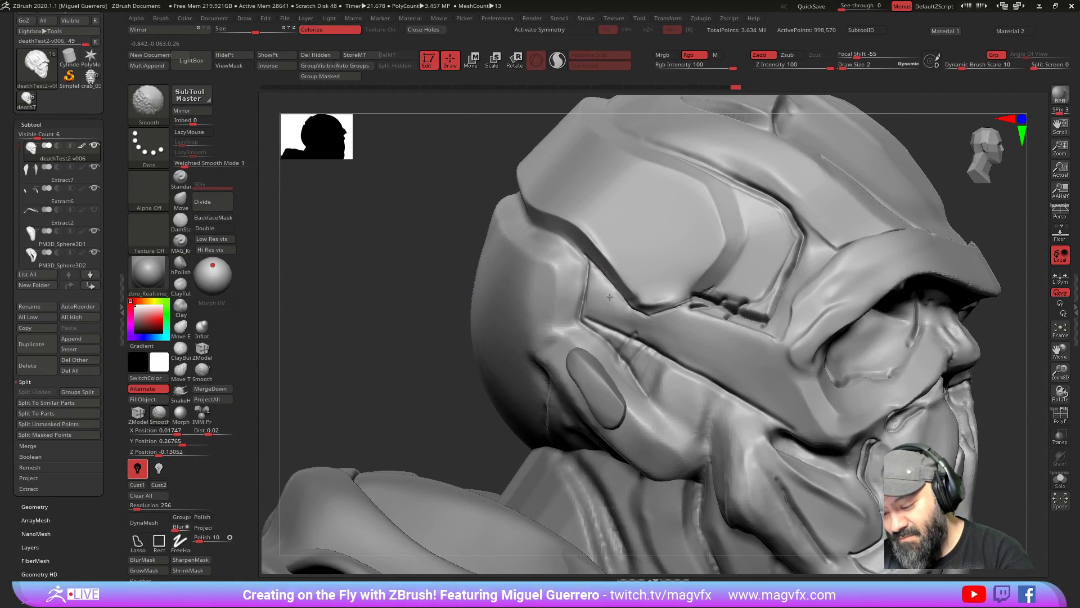
{"action": "left_click_drag", "start_coordinate": [596, 273], "coordinate": [628, 309]}
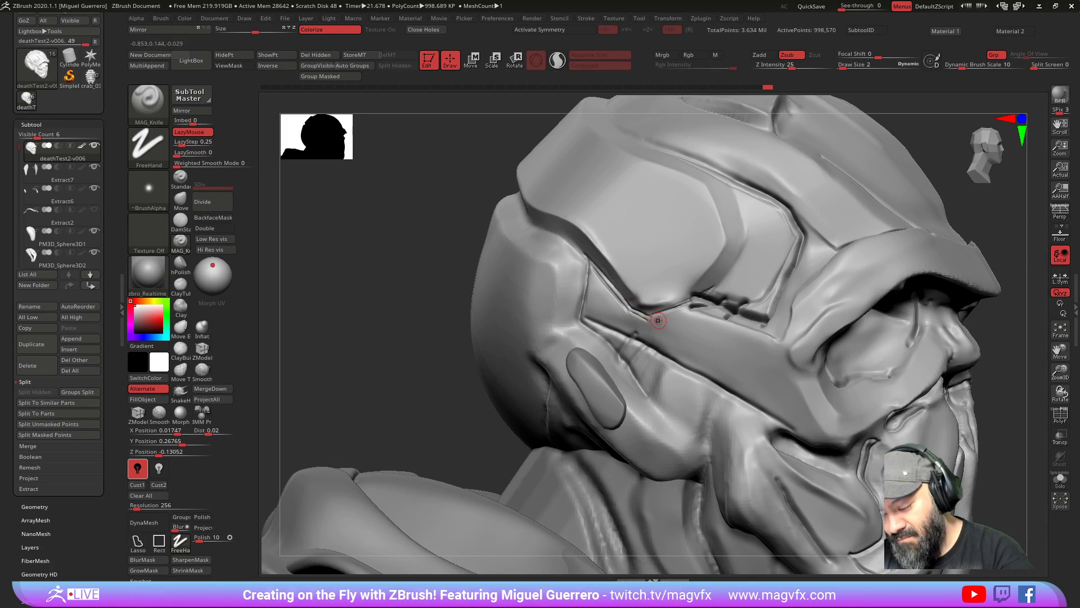
{"action": "left_click_drag", "start_coordinate": [674, 317], "coordinate": [696, 312]}
Step: Cut a groove along the lower edge of the helmet band above the ear piece with MAG_Knife
{"action": "right_click_drag", "start_coordinate": [631, 312], "coordinate": [591, 281]}
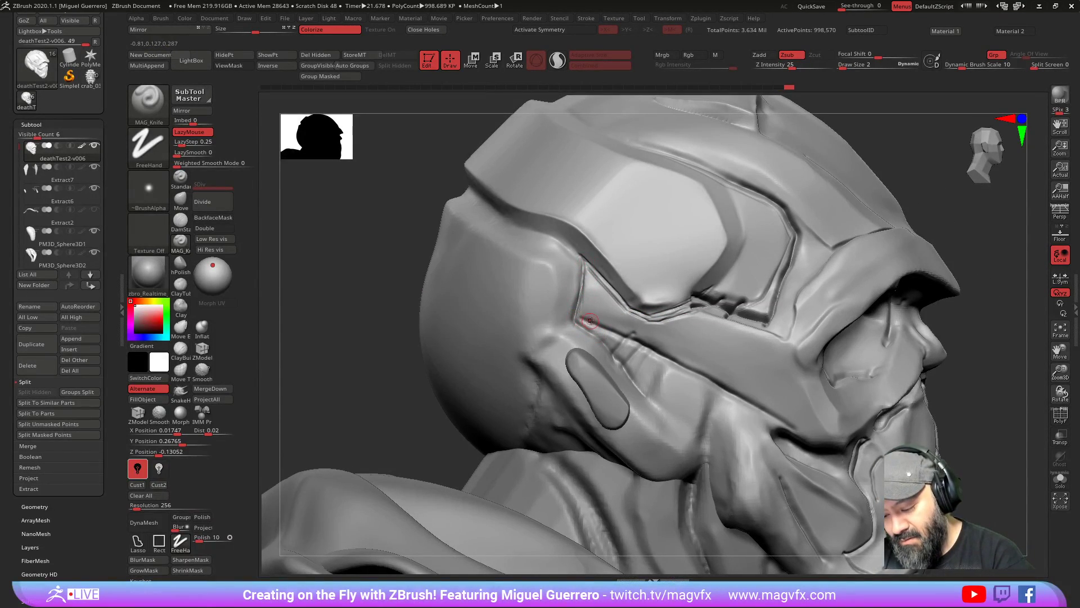
{"action": "left_click_drag", "start_coordinate": [669, 357], "coordinate": [723, 387]}
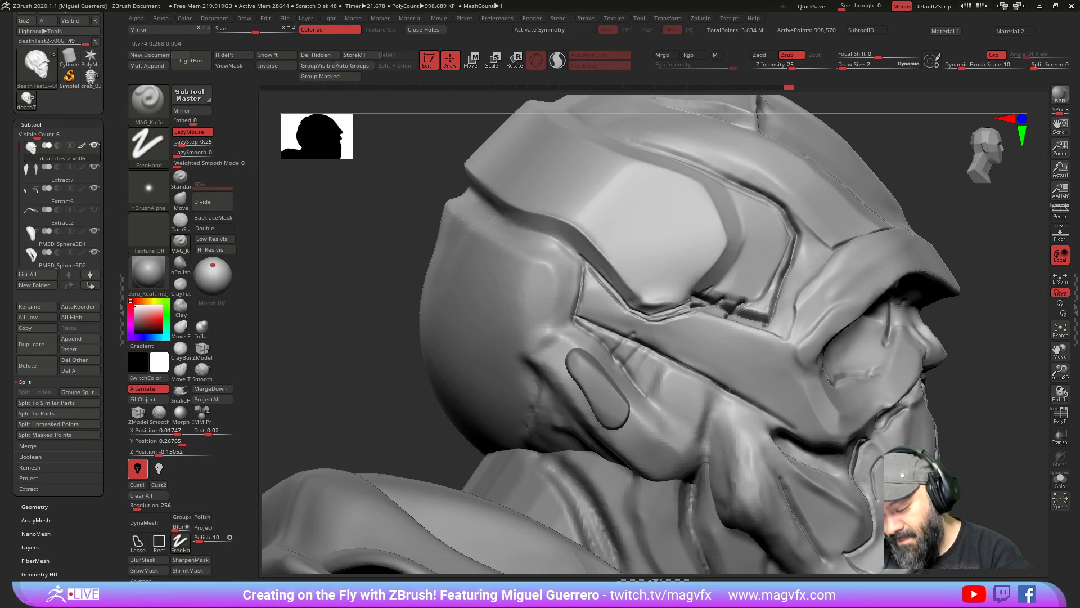
{"action": "right_click_drag", "start_coordinate": [404, 285], "coordinate": [632, 299]}
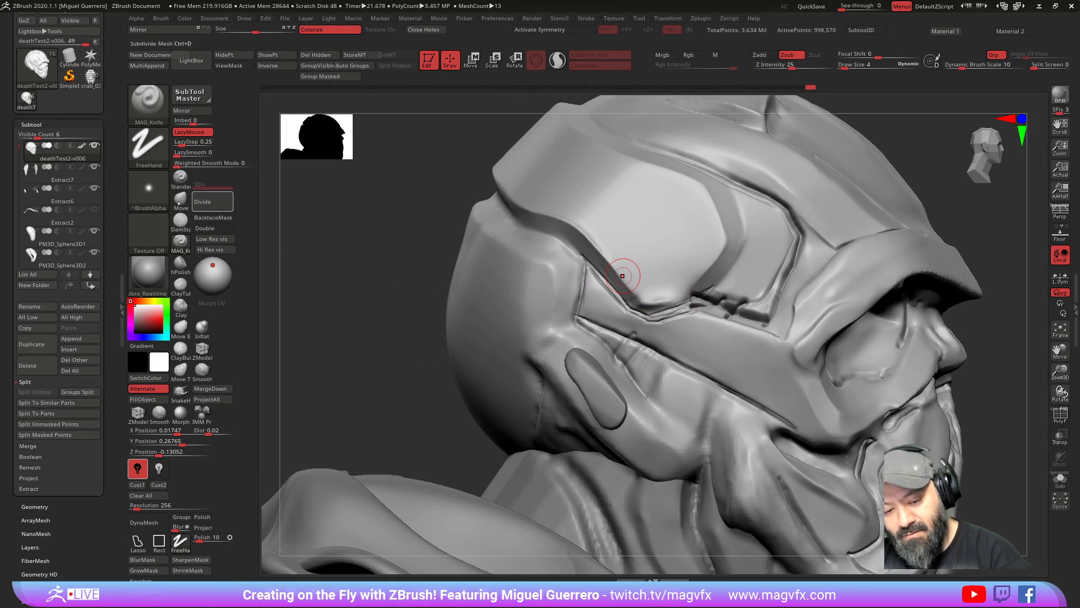
Step: Carve the recess around the vents and between the small panel and the brow with MAG_Knife at draw size 5
{"action": "mouse_move", "coordinate": [699, 311]}
{"action": "left_mouse_down"}
{"action": "mouse_move", "coordinate": [779, 335]}
{"action": "mouse_move", "coordinate": [794, 306]}
{"action": "left_mouse_up"}
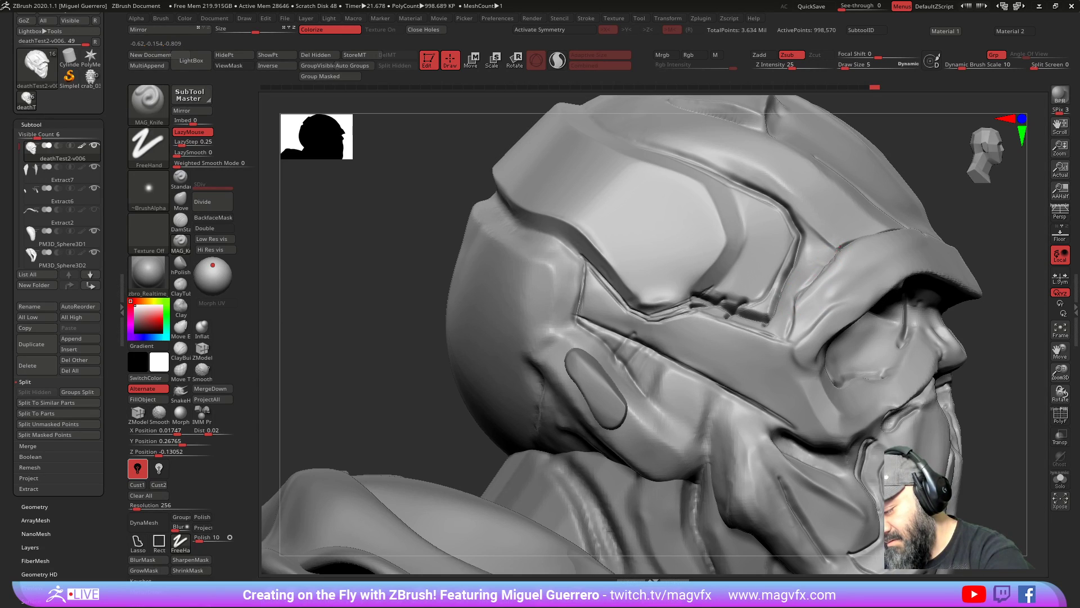
{"action": "left_click_drag", "start_coordinate": [424, 229], "coordinate": [475, 248]}
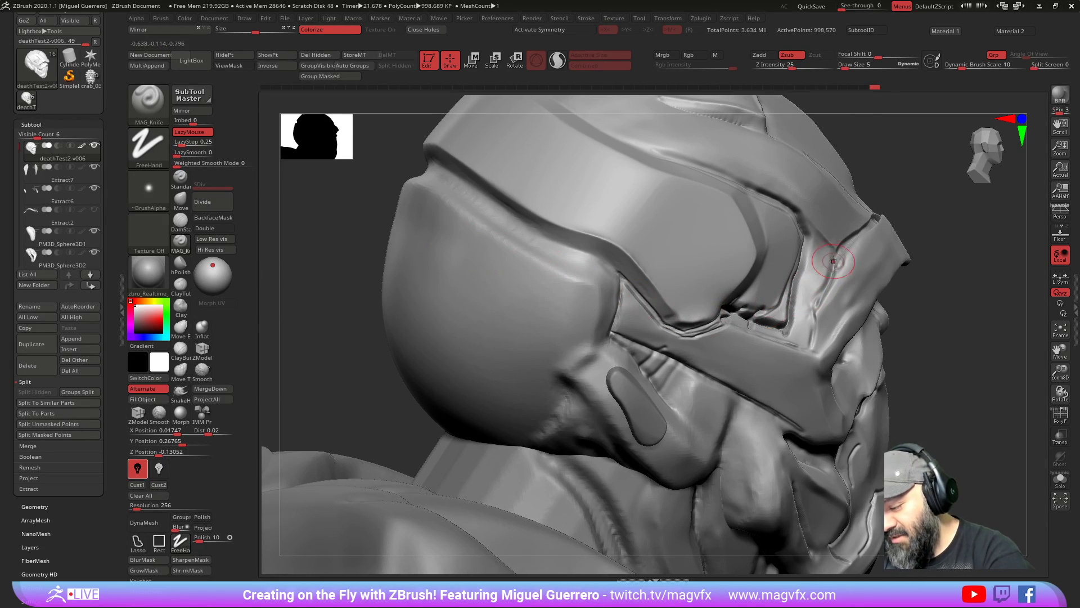
{"action": "left_click_drag", "start_coordinate": [832, 262], "coordinate": [818, 276]}
{"action": "left_click_drag", "start_coordinate": [956, 254], "coordinate": [900, 251]}
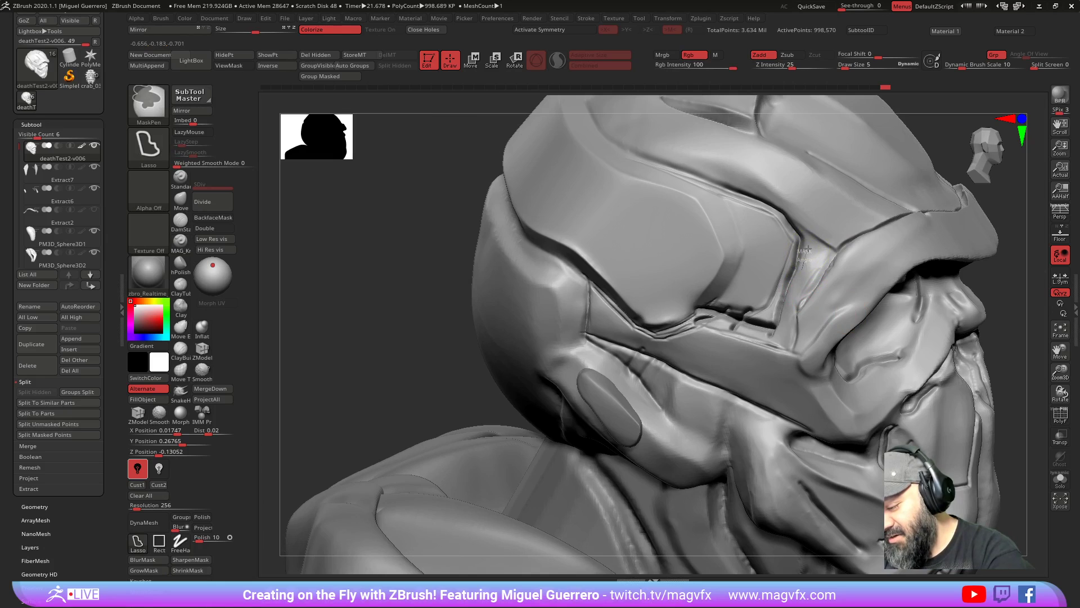
Step: Lasso-mask the recess between the small panel and the brow, invert the mask to isolate it and smooth the surface
{"action": "left_click_drag", "start_coordinate": [412, 220], "coordinate": [619, 234]}
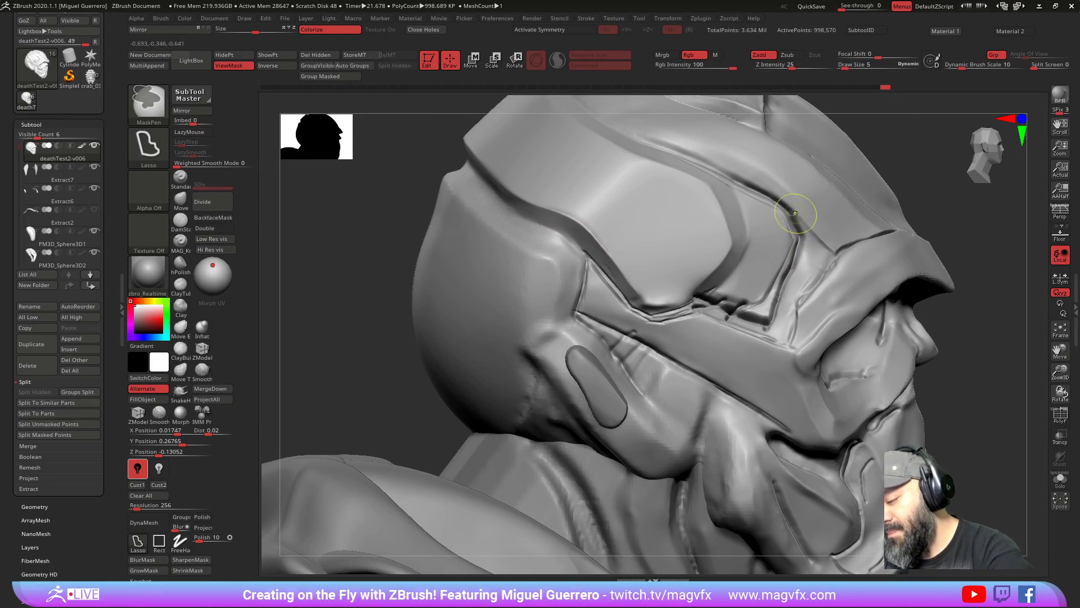
{"action": "mouse_move", "coordinate": [800, 245]}
{"action": "left_mouse_down", "text": "ctrl"}
{"action": "mouse_move", "coordinate": [770, 323]}
{"action": "mouse_move", "coordinate": [695, 298]}
{"action": "mouse_move", "coordinate": [726, 326]}
{"action": "mouse_move", "coordinate": [797, 344]}
{"action": "left_mouse_up", "text": "ctrl"}
{"action": "left_click_drag", "start_coordinate": [796, 307], "coordinate": [841, 253], "text": "ctrl"}
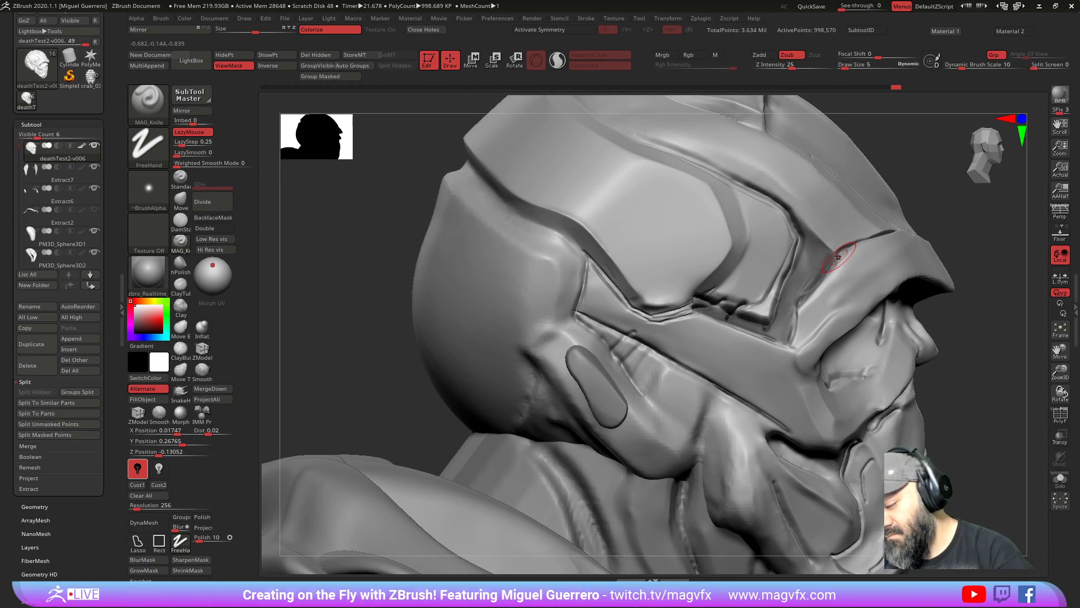
{"action": "left_click", "coordinate": [352, 279], "text": "ctrl"}
{"action": "mouse_move", "coordinate": [704, 307]}
{"action": "left_mouse_down", "text": "shift"}
{"action": "mouse_move", "coordinate": [776, 340]}
{"action": "mouse_move", "coordinate": [802, 276]}
{"action": "mouse_move", "coordinate": [773, 333]}
{"action": "left_mouse_up", "text": "shift"}
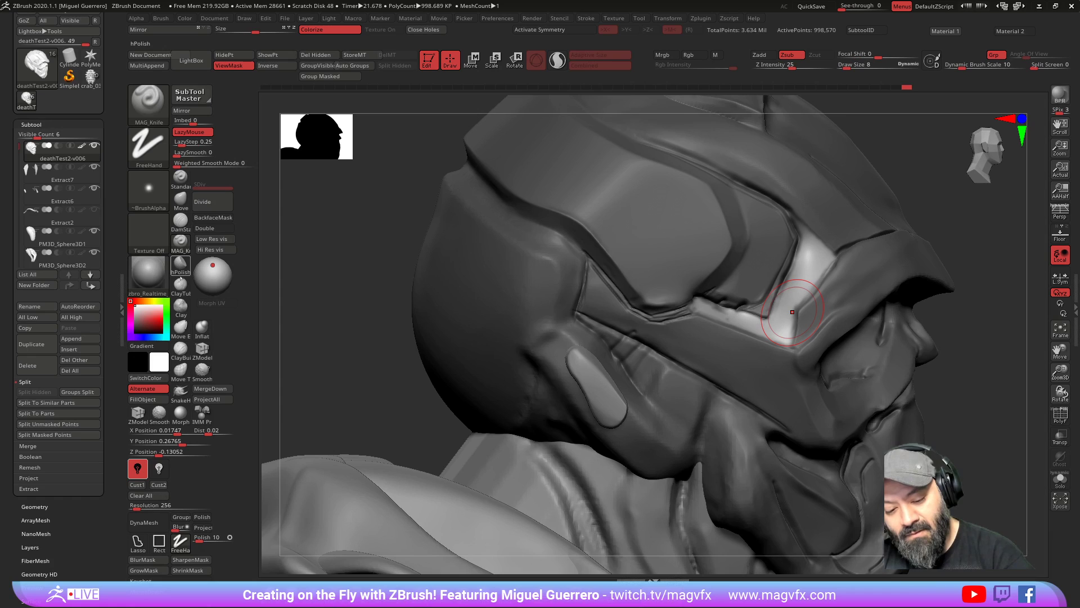
Step: Polish and smooth the isolated recess between the small panel and the brow with hPolish, and clear the mask
{"action": "key", "text": "bracketright"}
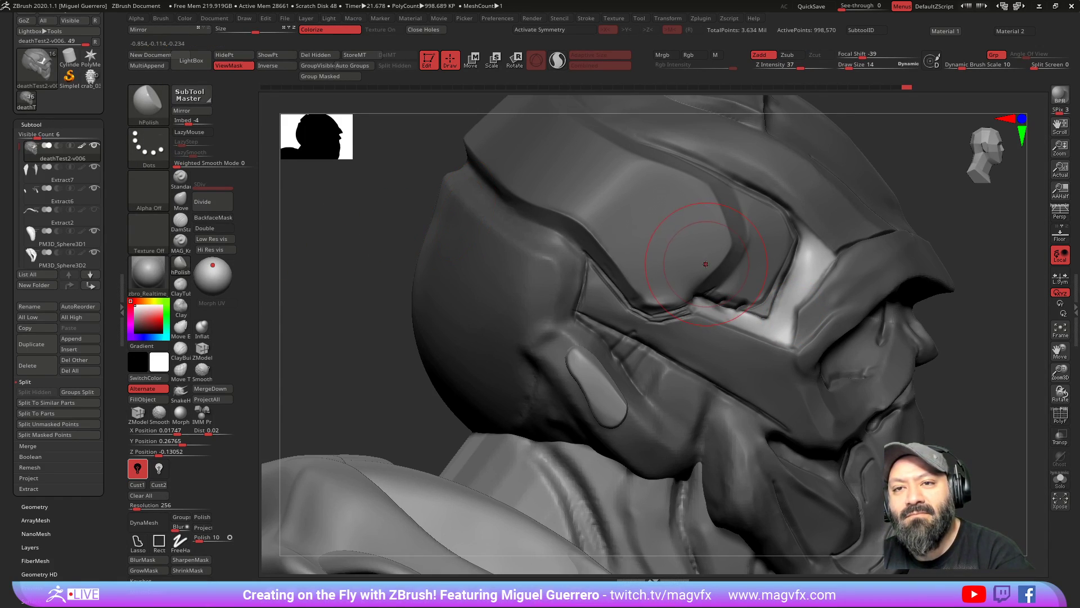
{"action": "mouse_move", "coordinate": [803, 256]}
{"action": "left_mouse_down"}
{"action": "mouse_move", "coordinate": [793, 280]}
{"action": "mouse_move", "coordinate": [812, 243]}
{"action": "mouse_move", "coordinate": [794, 281]}
{"action": "mouse_move", "coordinate": [812, 260]}
{"action": "left_mouse_up"}
{"action": "key", "text": "shift"}
{"action": "mouse_move", "coordinate": [967, 403]}
{"action": "left_mouse_down"}
{"action": "mouse_move", "coordinate": [993, 445]}
{"action": "mouse_move", "coordinate": [979, 487]}
{"action": "left_mouse_up"}
{"action": "mouse_move", "coordinate": [796, 288]}
{"action": "left_mouse_down"}
{"action": "mouse_move", "coordinate": [704, 310]}
{"action": "mouse_move", "coordinate": [750, 310]}
{"action": "mouse_move", "coordinate": [781, 330]}
{"action": "mouse_move", "coordinate": [795, 285]}
{"action": "mouse_move", "coordinate": [807, 350]}
{"action": "left_mouse_up"}
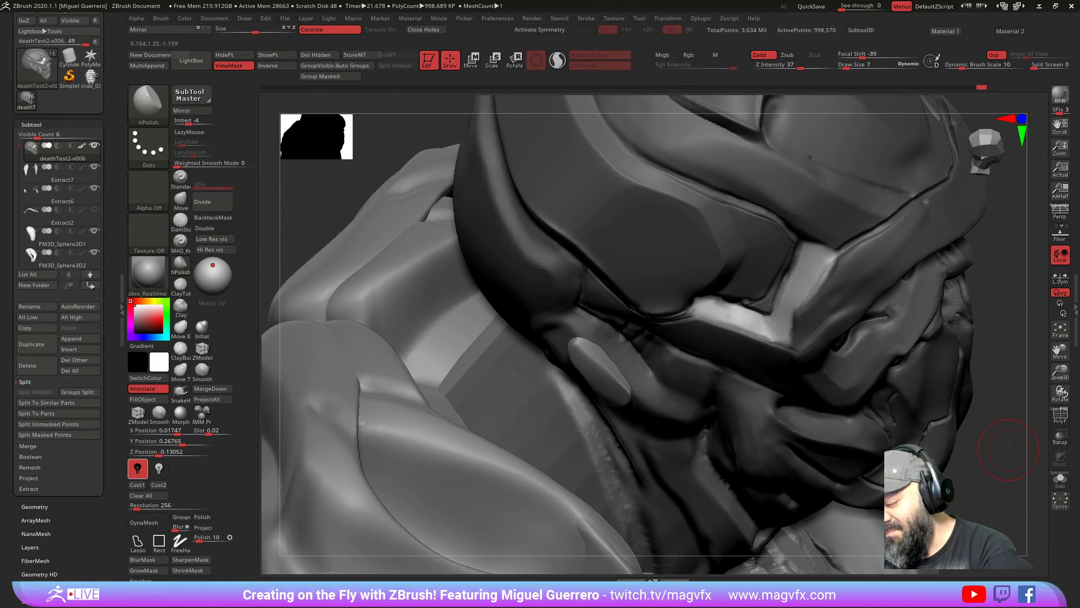
{"action": "left_click_drag", "start_coordinate": [1008, 446], "coordinate": [1003, 395]}
{"action": "left_click_drag", "start_coordinate": [370, 306], "coordinate": [407, 327]}
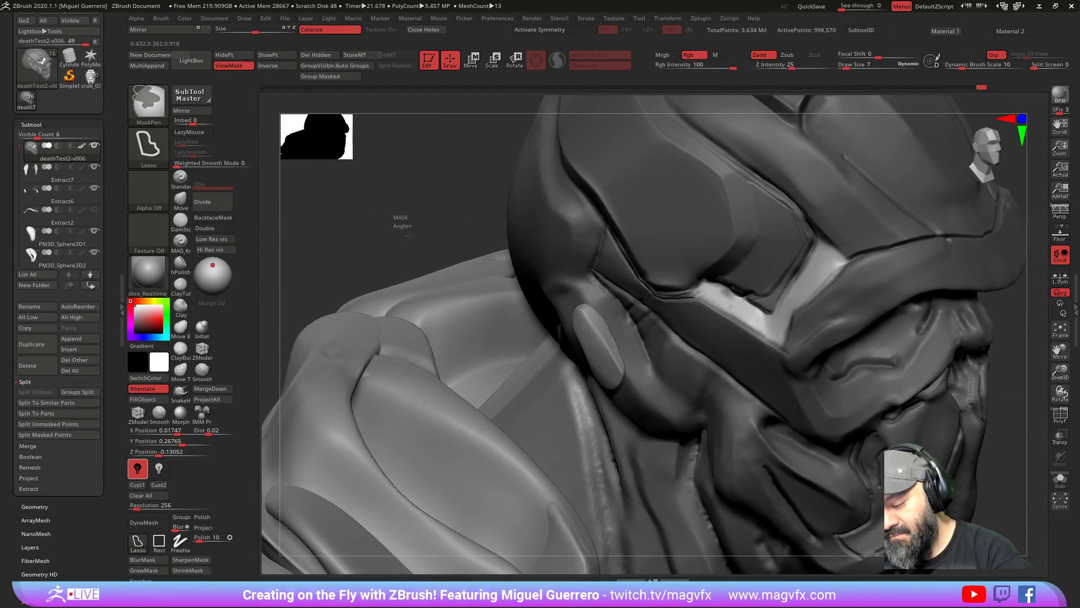
{"action": "key", "text": "ctrl+h"}
Step: Polish the groove along the side panel's rear lower edge with hPolish, using draw sizes from 1 to 5
{"action": "key", "text": "bracketleft"}
{"action": "key", "text": "bracketleft"}
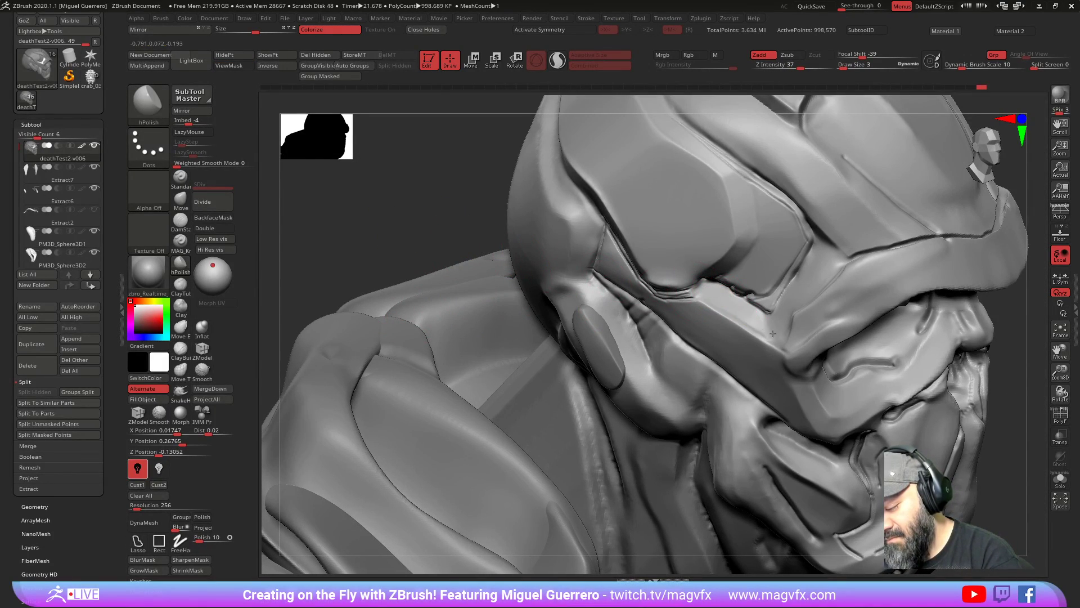
{"action": "left_click_drag", "start_coordinate": [420, 210], "coordinate": [447, 189]}
{"action": "key", "text": "bracketleft"}
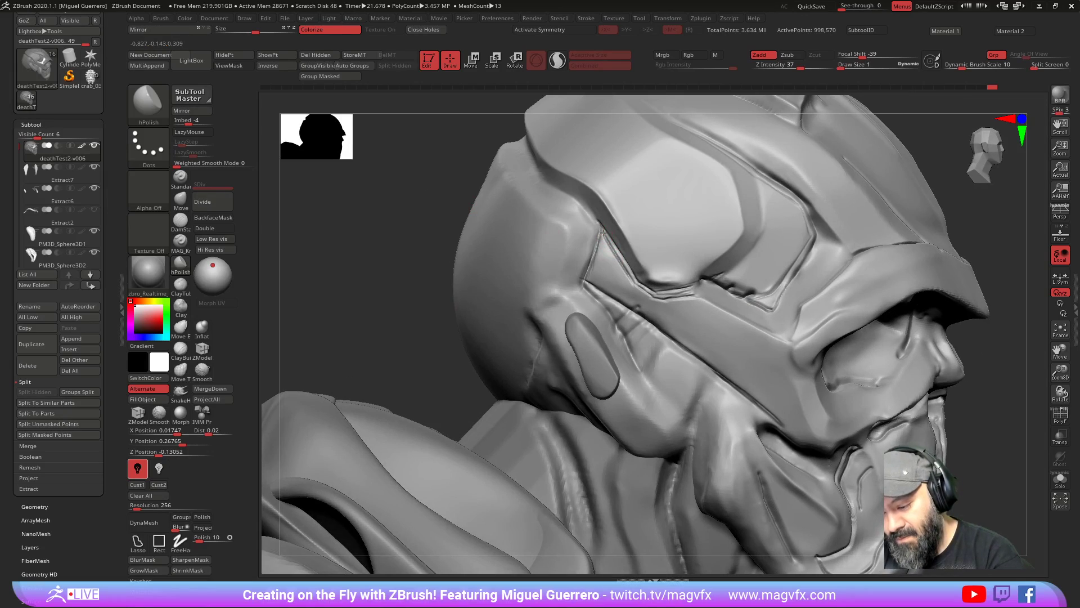
{"action": "mouse_move", "coordinate": [611, 247]}
{"action": "left_mouse_down"}
{"action": "mouse_move", "coordinate": [626, 267]}
{"action": "mouse_move", "coordinate": [680, 292]}
{"action": "left_mouse_up"}
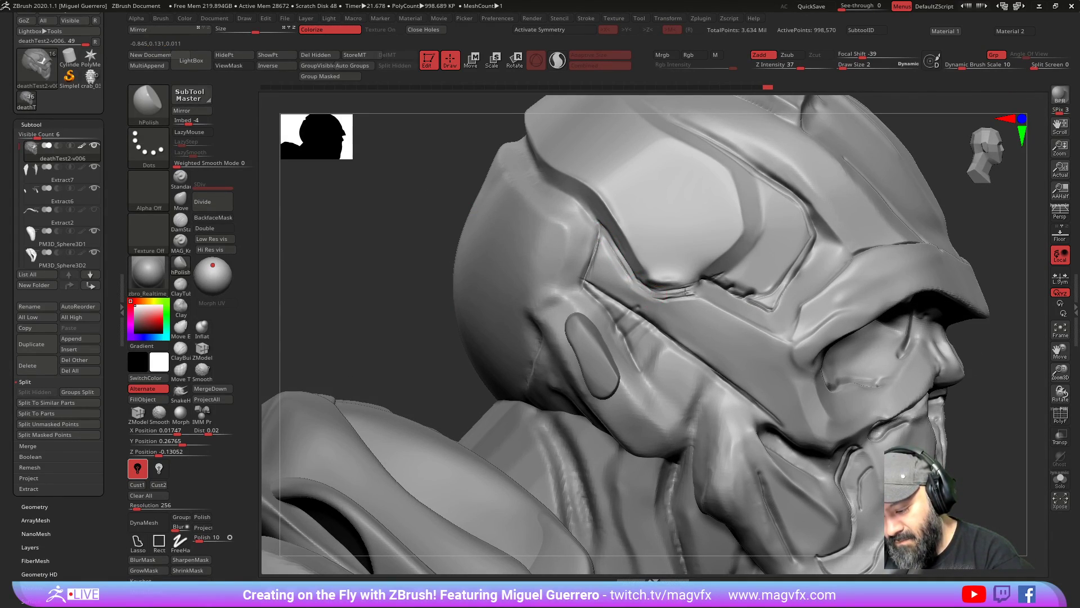
{"action": "key", "text": "bracketright"}
{"action": "key", "text": "bracketright"}
{"action": "key", "text": "bracketright"}
{"action": "left_click_drag", "start_coordinate": [651, 277], "coordinate": [682, 278]}
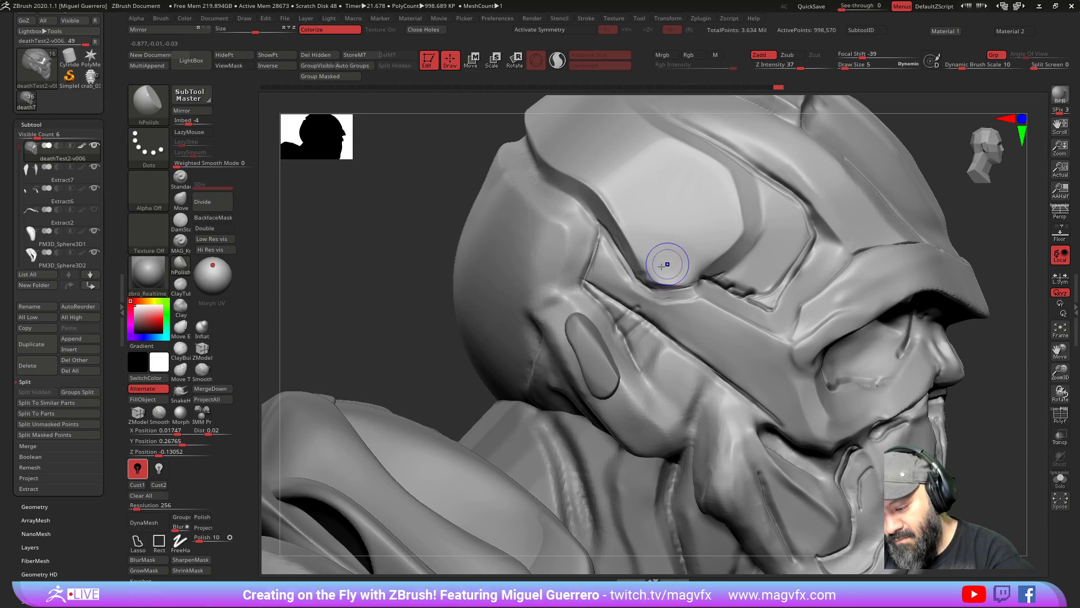
Step: Flatten the bevel along the side panel's rear edge down to its lower corner with hPolish at draw size 5
{"action": "mouse_move", "coordinate": [457, 233]}
{"action": "left_mouse_down"}
{"action": "mouse_move", "coordinate": [442, 199]}
{"action": "mouse_move", "coordinate": [463, 190]}
{"action": "left_mouse_up"}
{"action": "mouse_move", "coordinate": [597, 231]}
{"action": "left_mouse_down"}
{"action": "mouse_move", "coordinate": [638, 274]}
{"action": "mouse_move", "coordinate": [696, 285]}
{"action": "left_mouse_up"}
{"action": "left_click_drag", "start_coordinate": [589, 215], "coordinate": [616, 242]}
{"action": "mouse_move", "coordinate": [367, 267]}
{"action": "left_mouse_down"}
{"action": "mouse_move", "coordinate": [369, 236]}
{"action": "mouse_move", "coordinate": [403, 241]}
{"action": "mouse_move", "coordinate": [386, 261]}
{"action": "mouse_move", "coordinate": [404, 261]}
{"action": "mouse_move", "coordinate": [381, 227]}
{"action": "left_mouse_up"}
{"action": "left_click_drag", "start_coordinate": [666, 285], "coordinate": [694, 297]}
Step: Refine the side panel's short lower edge and its front corner beside the vents with hPolish
{"action": "key", "text": "["}
{"action": "key", "text": "["}
{"action": "left_click_drag", "start_coordinate": [433, 258], "coordinate": [612, 297]}
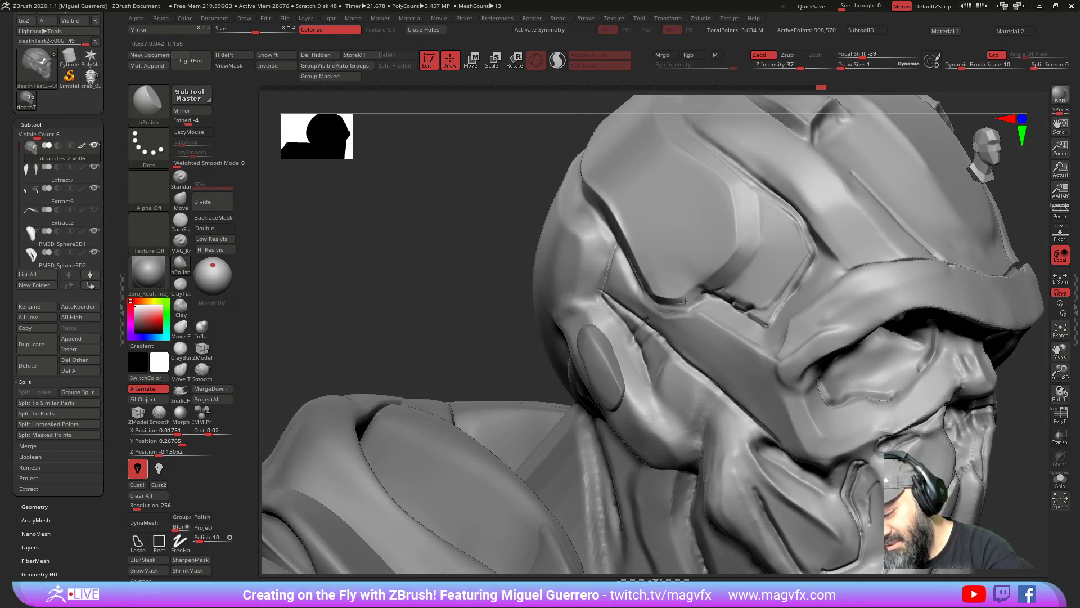
{"action": "mouse_move", "coordinate": [531, 264]}
{"action": "left_mouse_down"}
{"action": "mouse_move", "coordinate": [488, 239]}
{"action": "mouse_move", "coordinate": [496, 247]}
{"action": "left_mouse_up"}
{"action": "left_click_drag", "start_coordinate": [647, 299], "coordinate": [688, 297]}
{"action": "left_click_drag", "start_coordinate": [442, 234], "coordinate": [480, 238]}
{"action": "left_click_drag", "start_coordinate": [697, 274], "coordinate": [686, 285]}
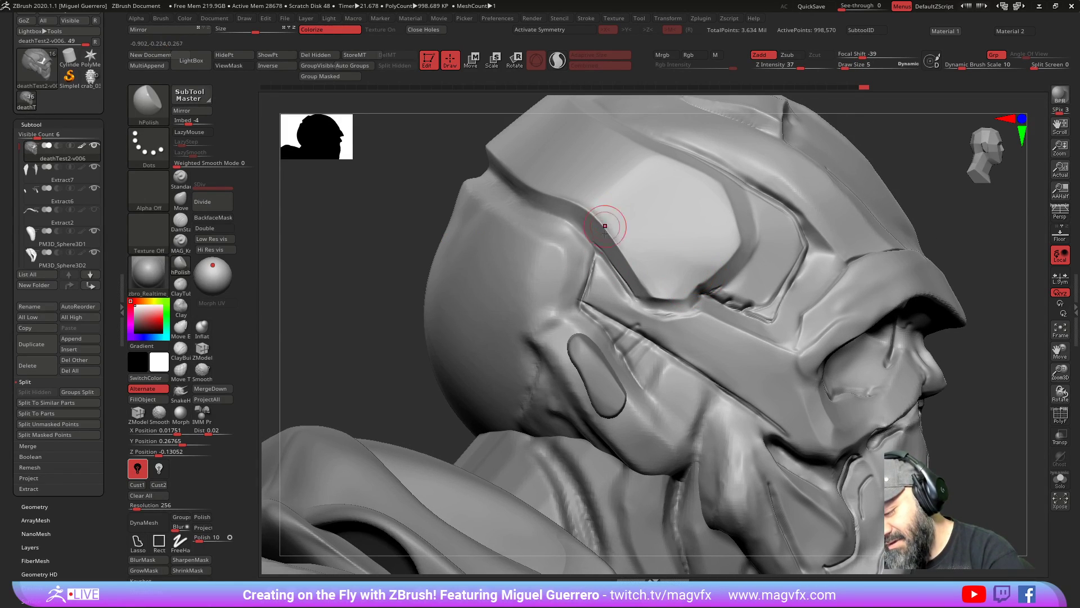
{"action": "left_click_drag", "start_coordinate": [476, 212], "coordinate": [430, 214]}
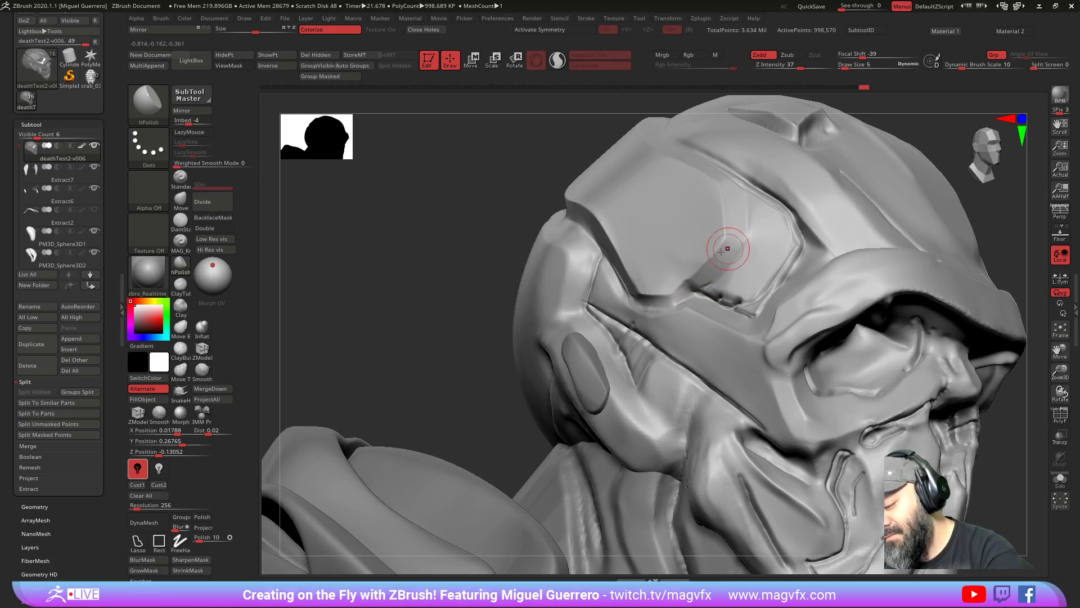
{"action": "left_click_drag", "start_coordinate": [698, 298], "coordinate": [685, 289]}
Step: Work the notch beside the vents with the Clay brush at draw size 3 and Z intensity 6, undoing the last stroke
{"action": "left_click", "coordinate": [181, 305]}
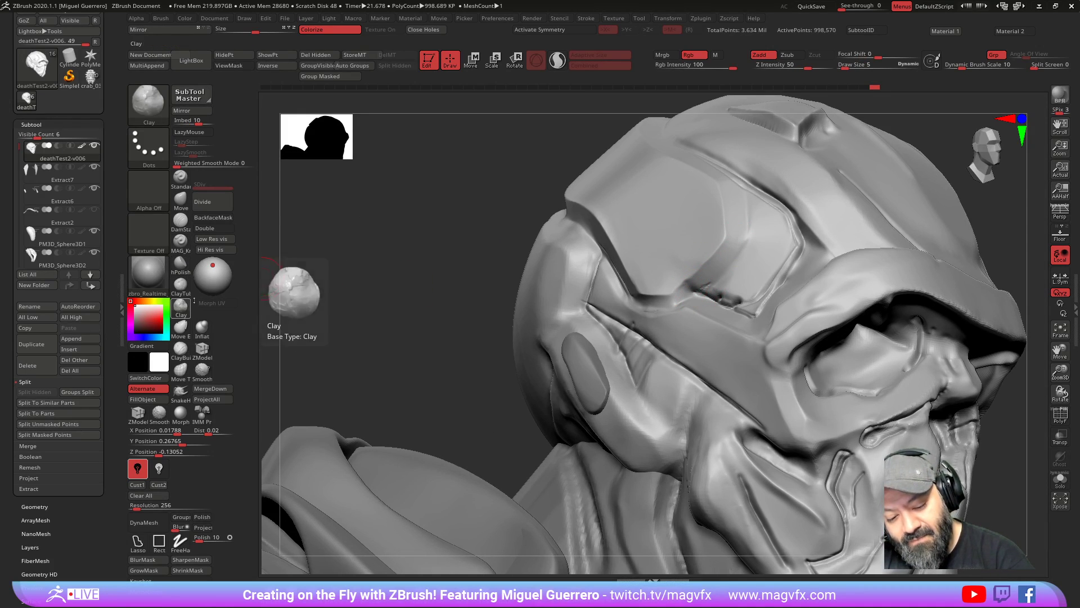
{"action": "key", "text": "["}
{"action": "key", "text": "["}
{"action": "key", "text": "["}
{"action": "left_click", "coordinate": [772, 65]}
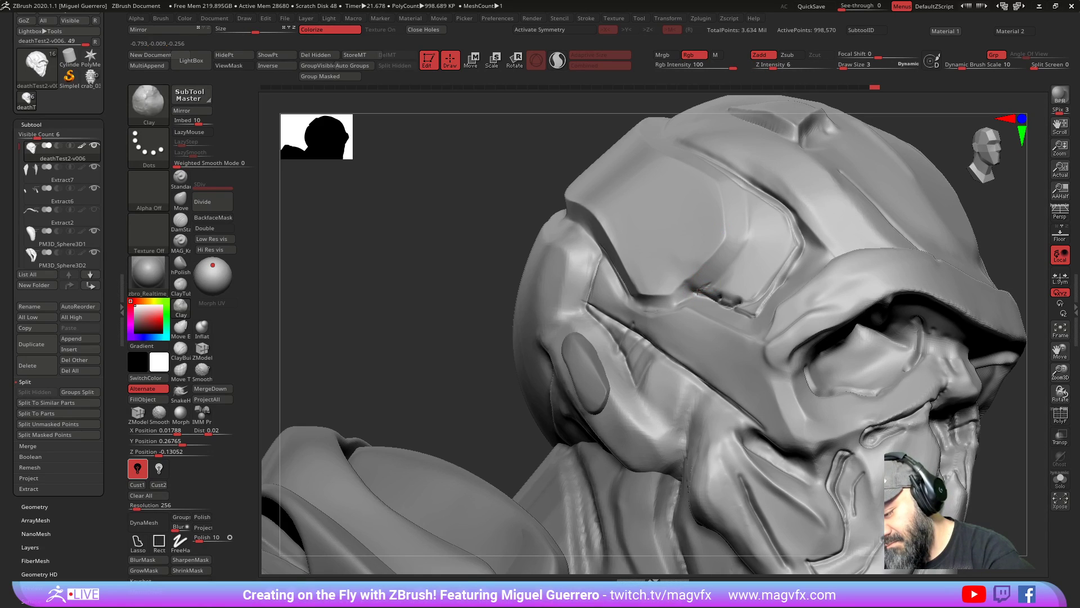
{"action": "mouse_move", "coordinate": [704, 284]}
{"action": "left_mouse_down"}
{"action": "mouse_move", "coordinate": [695, 287]}
{"action": "mouse_move", "coordinate": [714, 274]}
{"action": "mouse_move", "coordinate": [691, 281]}
{"action": "left_mouse_up"}
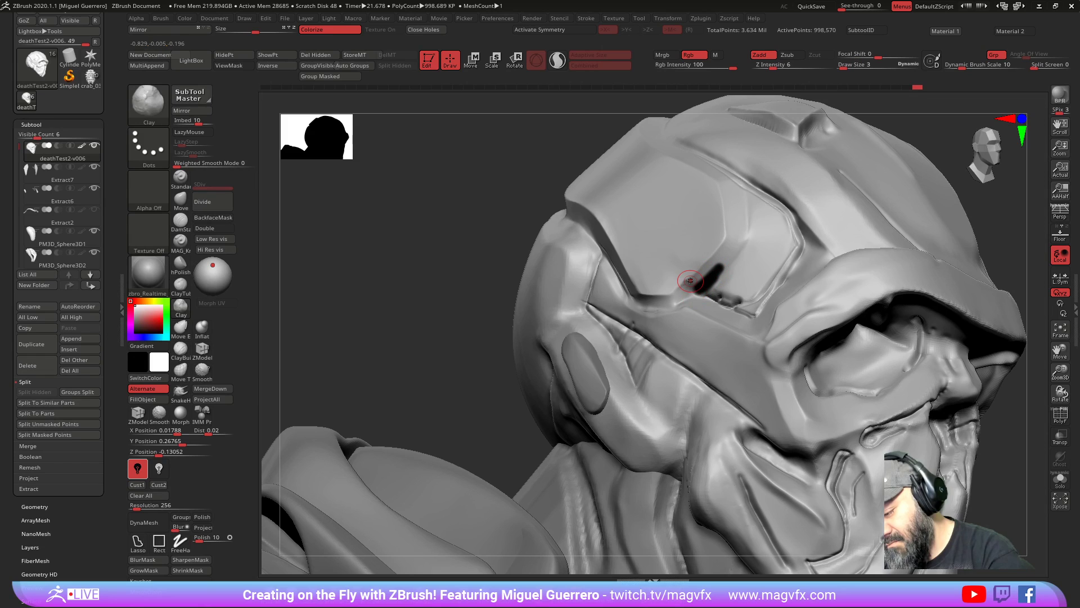
{"action": "key", "text": "ctrl+z"}
Step: Isolate the head with Solo and build up the hollow below the helmet band with Clay at draw size 5
{"action": "left_click_drag", "start_coordinate": [465, 236], "coordinate": [591, 386]}
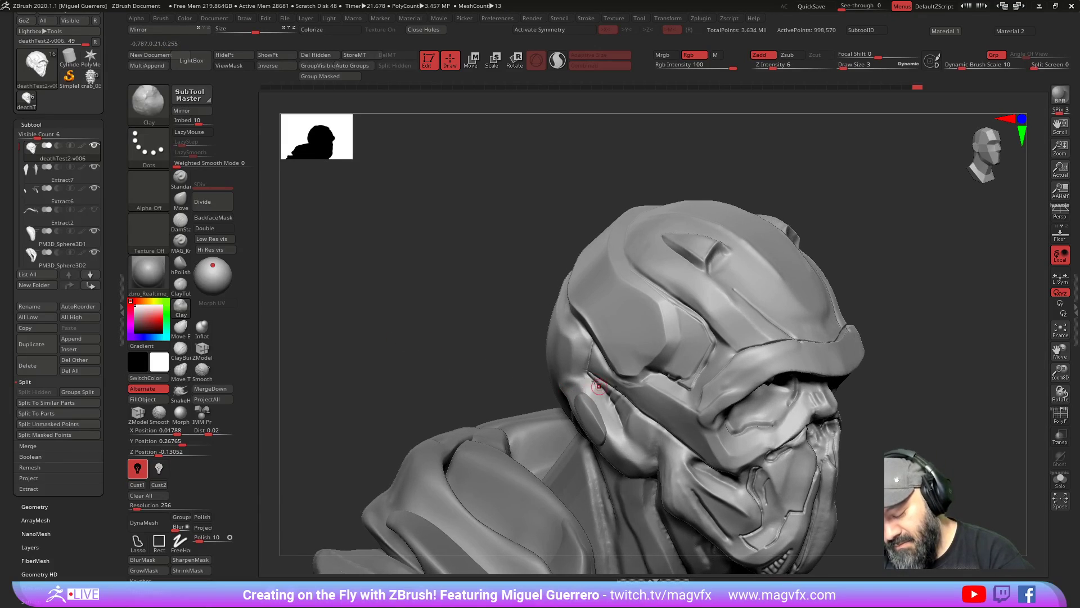
{"action": "left_click", "coordinate": [1060, 479]}
{"action": "left_click_drag", "start_coordinate": [528, 402], "coordinate": [535, 338], "text": "alt"}
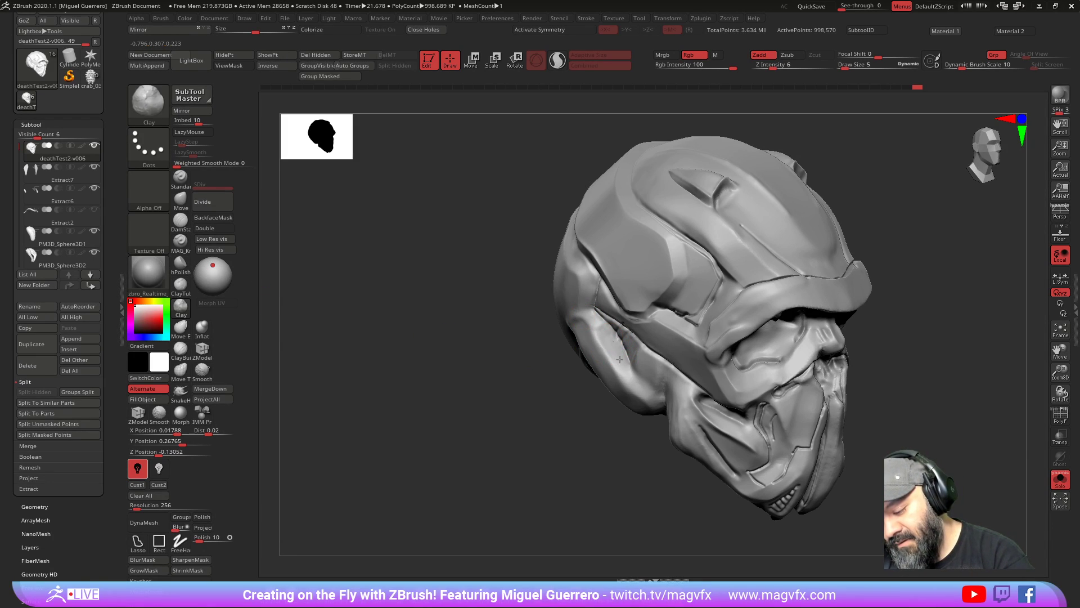
{"action": "left_click_drag", "start_coordinate": [515, 312], "coordinate": [622, 334]}
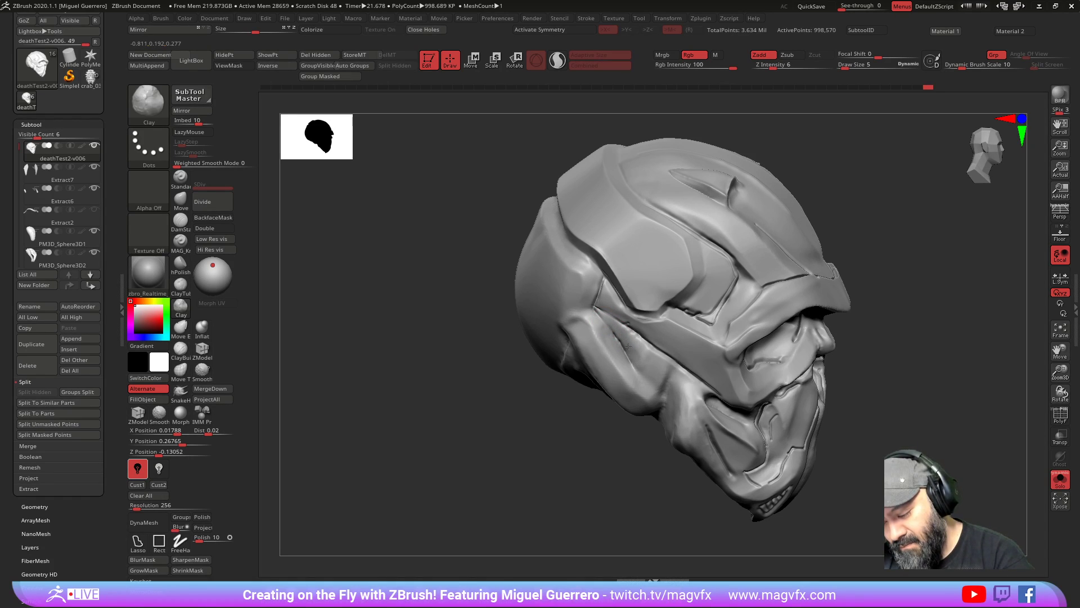
Step: Build up the upper jaw form and the top of the ridge behind the ear with Clay at draw size 7
{"action": "mouse_move", "coordinate": [460, 371]}
{"action": "left_mouse_down"}
{"action": "mouse_move", "coordinate": [509, 417]}
{"action": "mouse_move", "coordinate": [564, 445]}
{"action": "mouse_move", "coordinate": [585, 442]}
{"action": "left_mouse_up"}
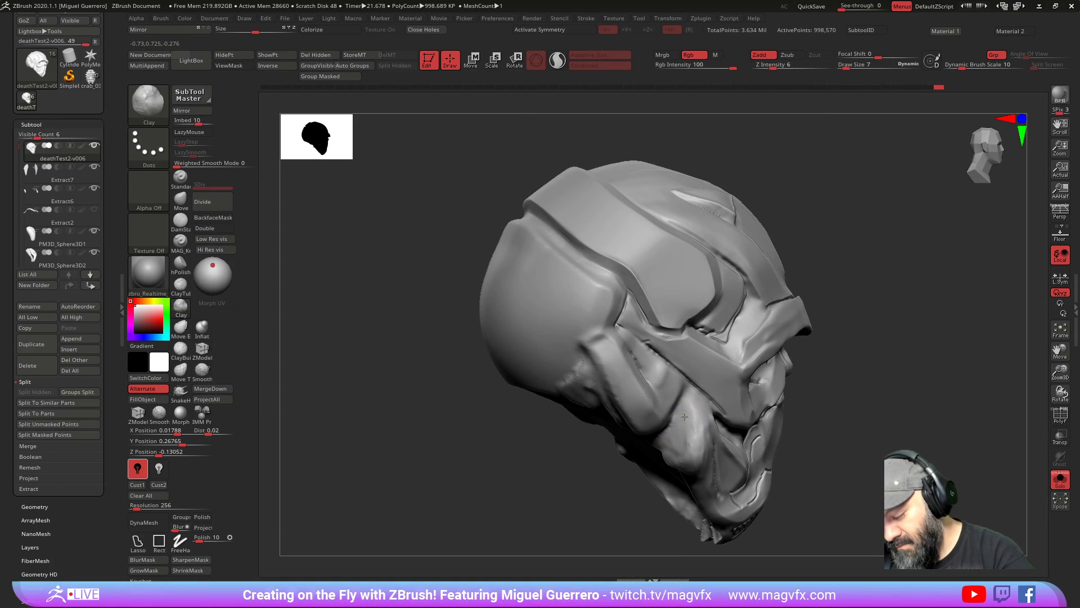
{"action": "left_click_drag", "start_coordinate": [689, 446], "coordinate": [691, 452]}
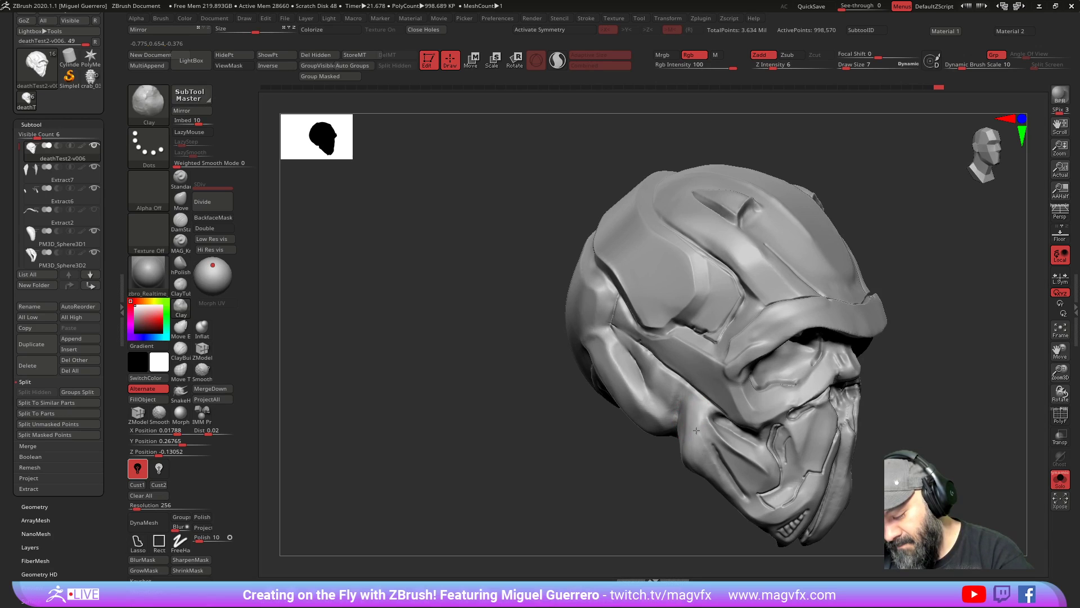
{"action": "left_click_drag", "start_coordinate": [701, 450], "coordinate": [701, 430]}
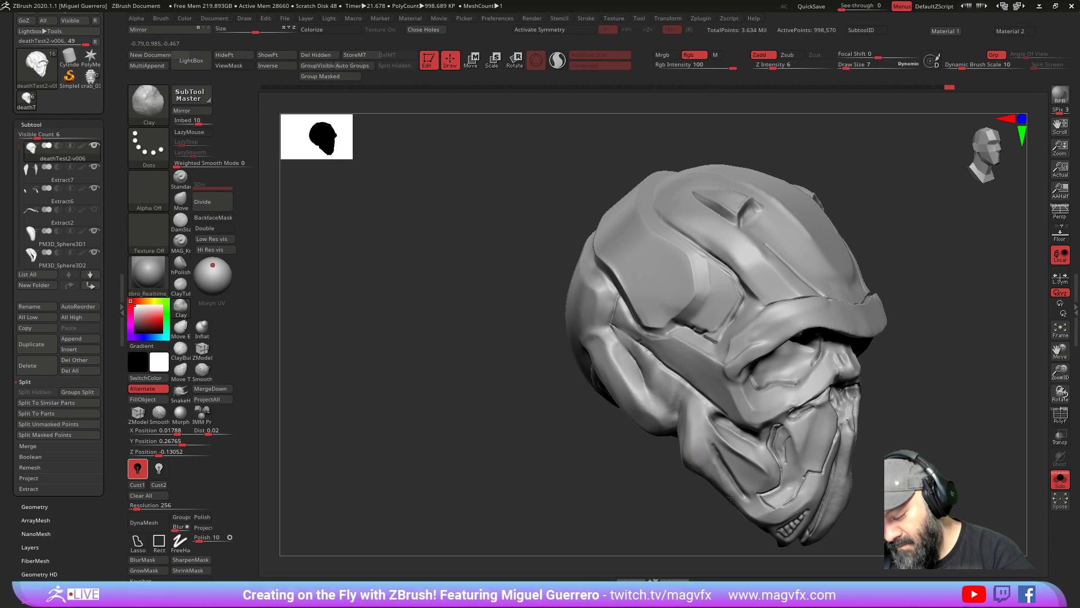
{"action": "left_click_drag", "start_coordinate": [542, 444], "coordinate": [418, 321], "text": "alt"}
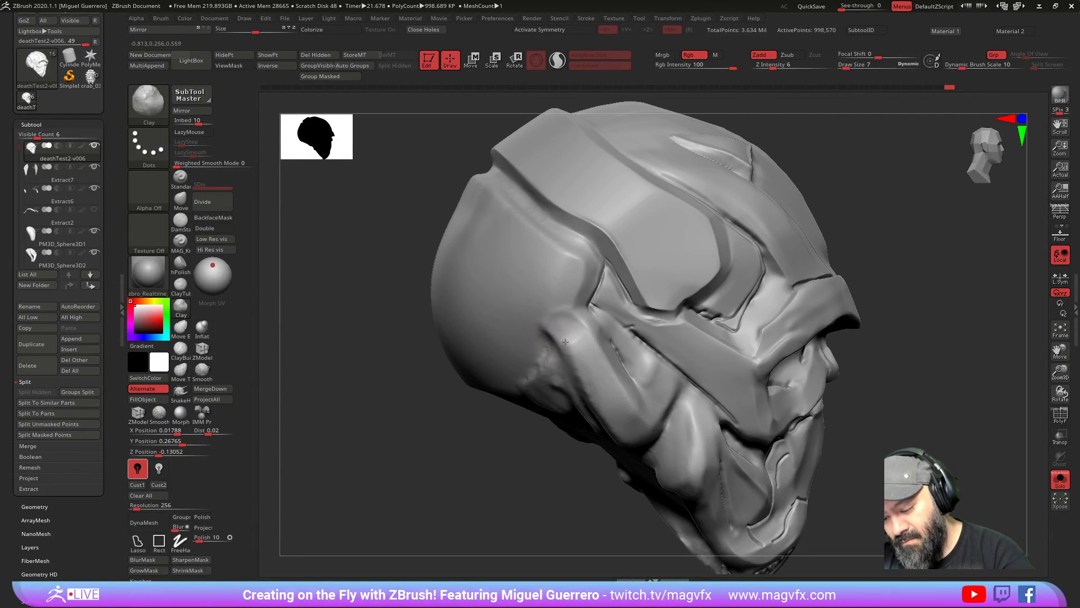
{"action": "left_click_drag", "start_coordinate": [569, 325], "coordinate": [579, 316]}
Step: Carve the seams at the side panel's rear corner and along the helmet band's lower edge with DamStandard at draw size 6
{"action": "left_click_drag", "start_coordinate": [417, 346], "coordinate": [362, 349]}
{"action": "key", "text": "b"}
{"action": "key", "text": "d"}
{"action": "key", "text": "s"}
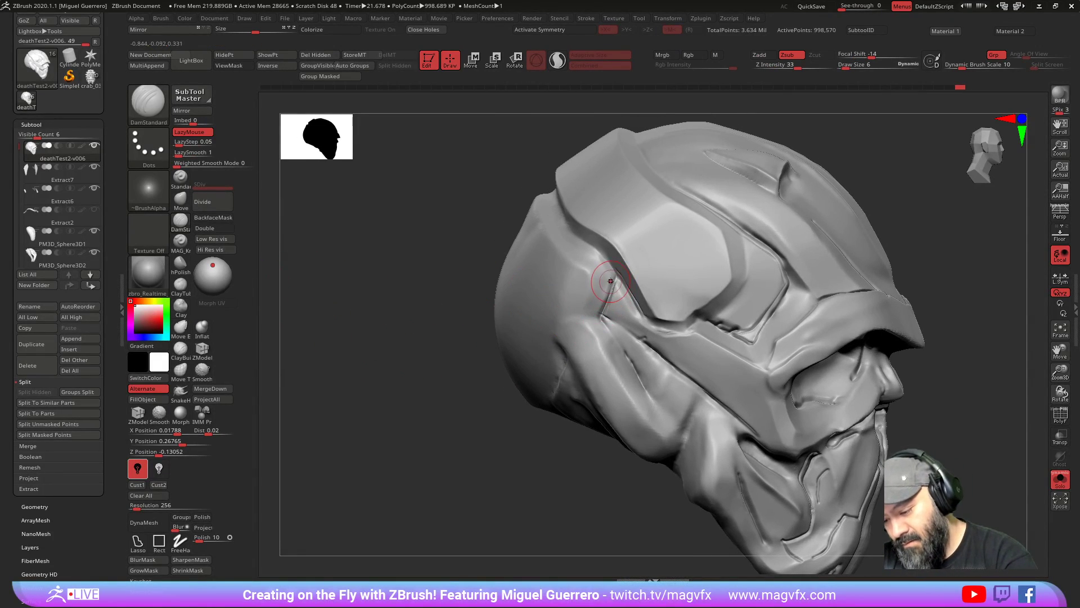
{"action": "key", "text": "b"}
{"action": "key", "text": "Escape"}
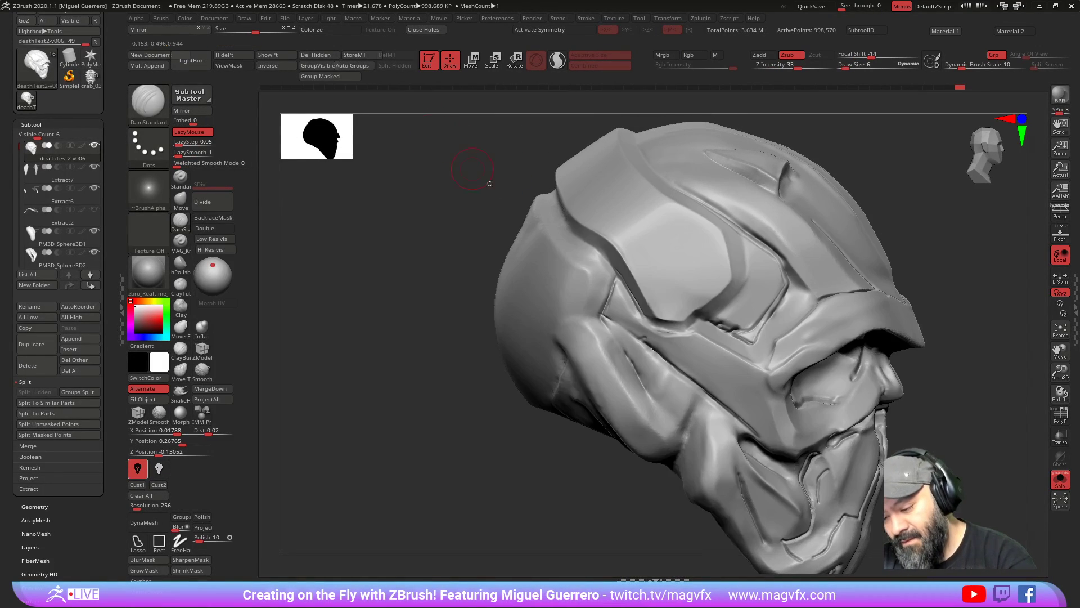
{"action": "mouse_move", "coordinate": [613, 276]}
{"action": "left_mouse_down"}
{"action": "mouse_move", "coordinate": [586, 321]}
{"action": "mouse_move", "coordinate": [560, 314]}
{"action": "mouse_move", "coordinate": [554, 334]}
{"action": "left_mouse_up"}
{"action": "mouse_move", "coordinate": [474, 386]}
{"action": "left_mouse_down"}
{"action": "mouse_move", "coordinate": [549, 357]}
{"action": "mouse_move", "coordinate": [586, 385]}
{"action": "mouse_move", "coordinate": [616, 448]}
{"action": "left_mouse_up"}
{"action": "right_click_drag", "start_coordinate": [639, 360], "coordinate": [608, 344]}
{"action": "mouse_move", "coordinate": [607, 327]}
{"action": "left_mouse_down"}
{"action": "mouse_move", "coordinate": [686, 437]}
{"action": "mouse_move", "coordinate": [702, 398]}
{"action": "left_mouse_up"}
{"action": "right_click_drag", "start_coordinate": [426, 369], "coordinate": [362, 411]}
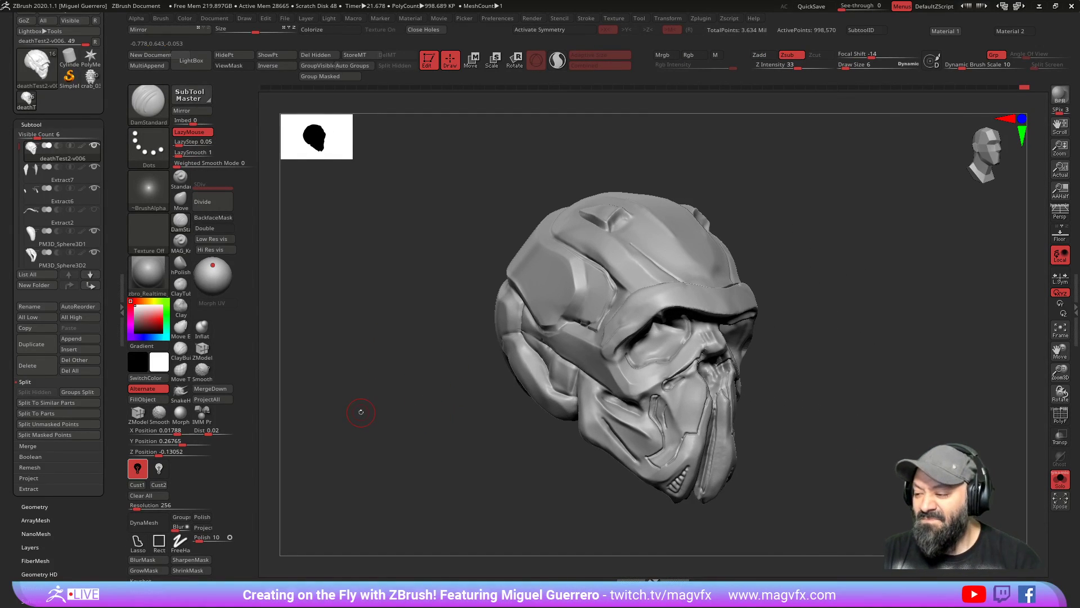
Step: Compare the head with its earlier versions by stepping back through the undo history to the beginning and returning to the latest state
{"action": "left_click", "coordinate": [370, 89]}
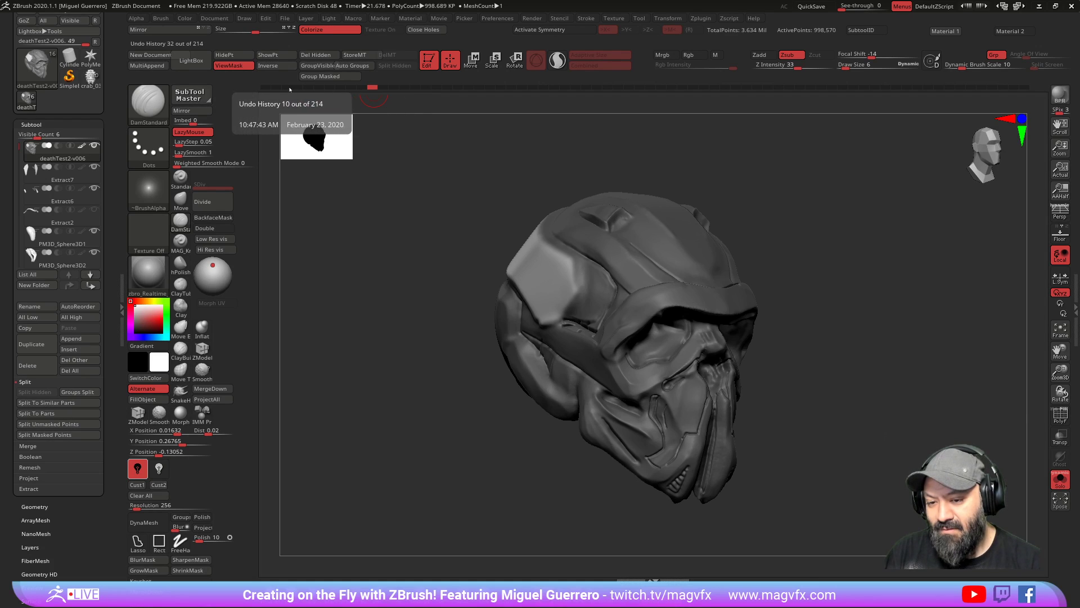
{"action": "left_click", "coordinate": [270, 89]}
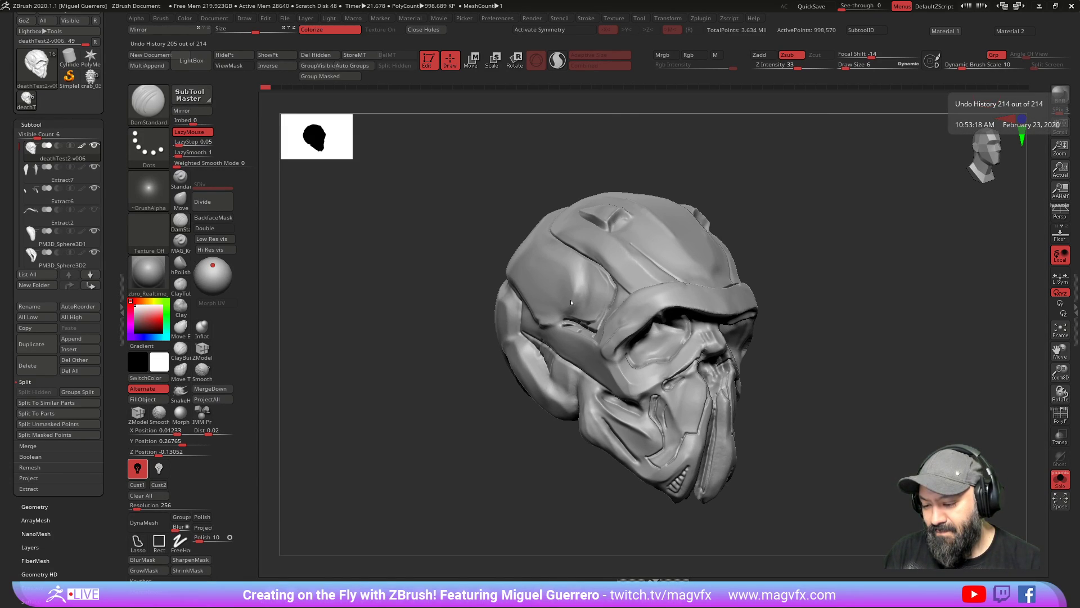
{"action": "left_click", "coordinate": [1024, 88]}
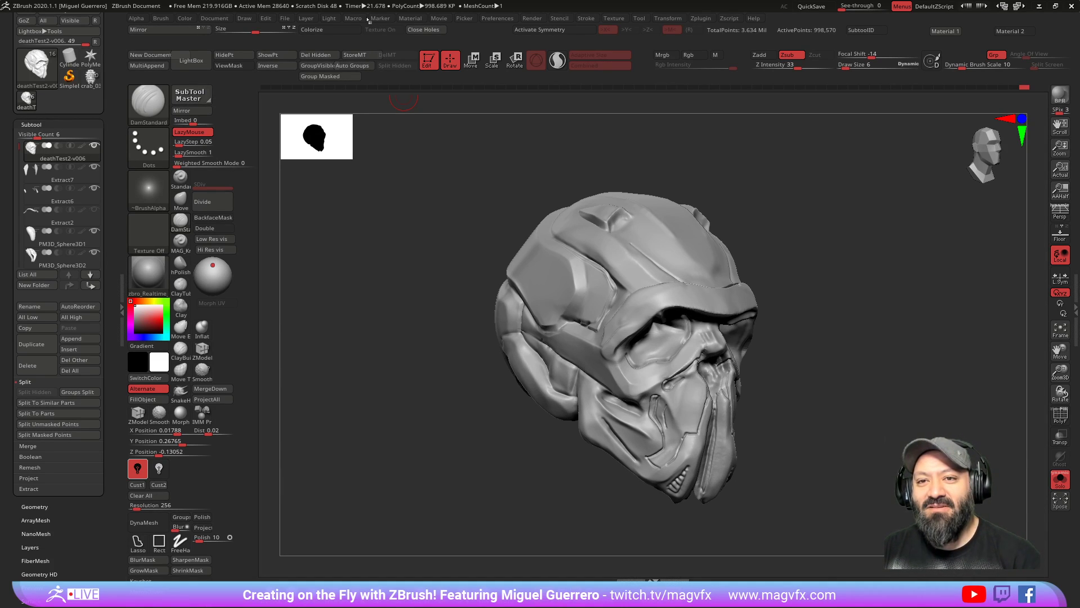
Step: Apply the dark bluish Monte material to the head and inspect its forms from the side
{"action": "mouse_move", "coordinate": [445, 367]}
{"action": "left_mouse_down"}
{"action": "mouse_move", "coordinate": [465, 410]}
{"action": "mouse_move", "coordinate": [443, 470]}
{"action": "left_mouse_up"}
{"action": "key", "text": "ctrl+2"}
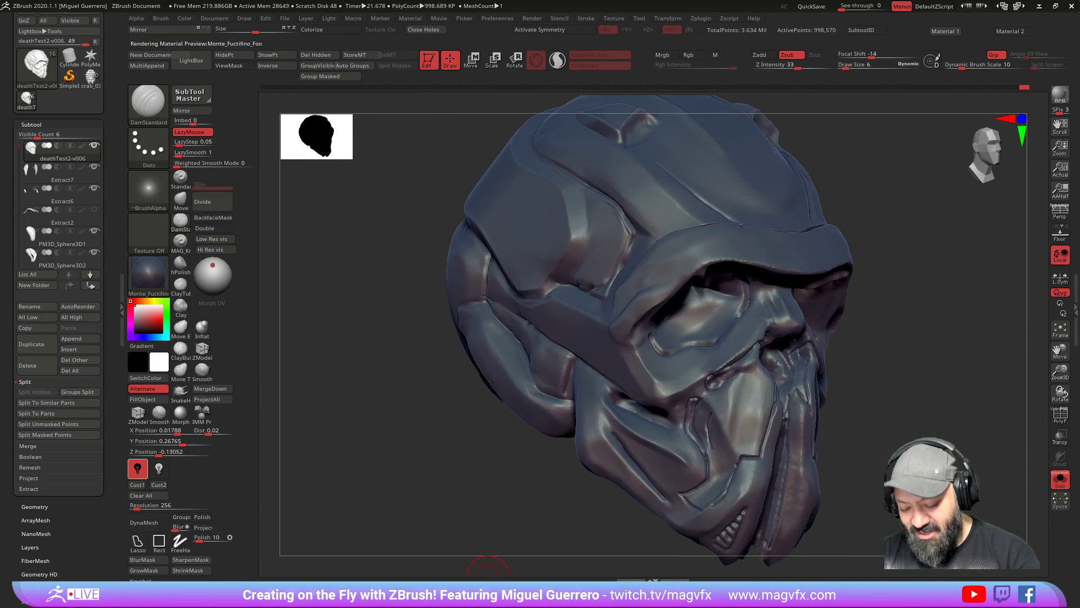
{"action": "mouse_move", "coordinate": [425, 415]}
{"action": "left_mouse_down"}
{"action": "mouse_move", "coordinate": [430, 428]}
{"action": "mouse_move", "coordinate": [454, 419]}
{"action": "mouse_move", "coordinate": [616, 329]}
{"action": "mouse_move", "coordinate": [870, 491]}
{"action": "left_mouse_up"}
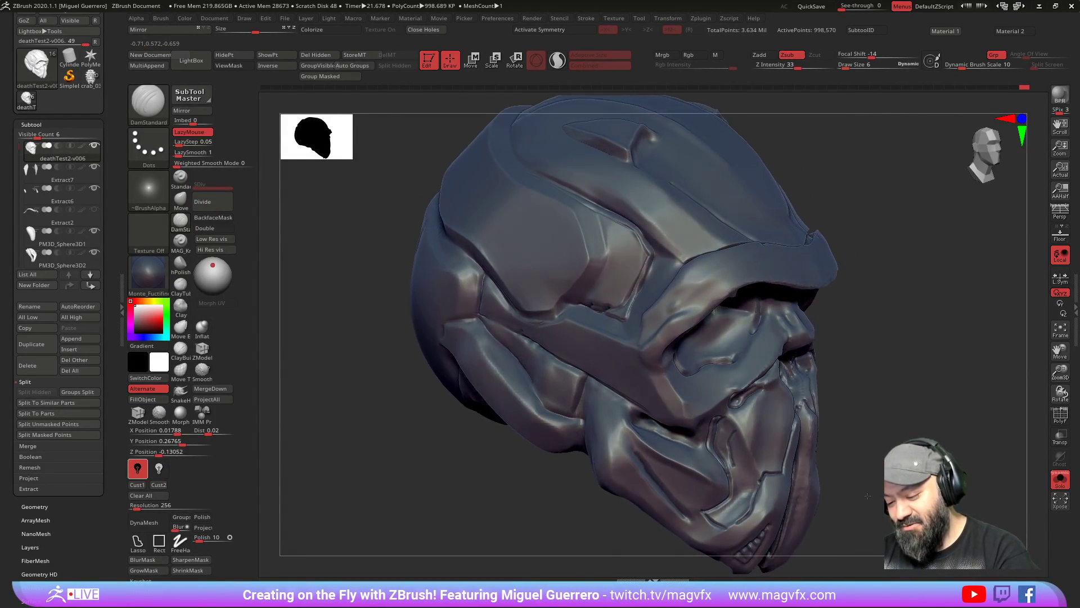
Step: Build up the outer end of the brow beside the small panel with the Clay brush at Z intensity 6
{"action": "key", "text": "b"}
{"action": "key", "text": "c"}
{"action": "key", "text": "t"}
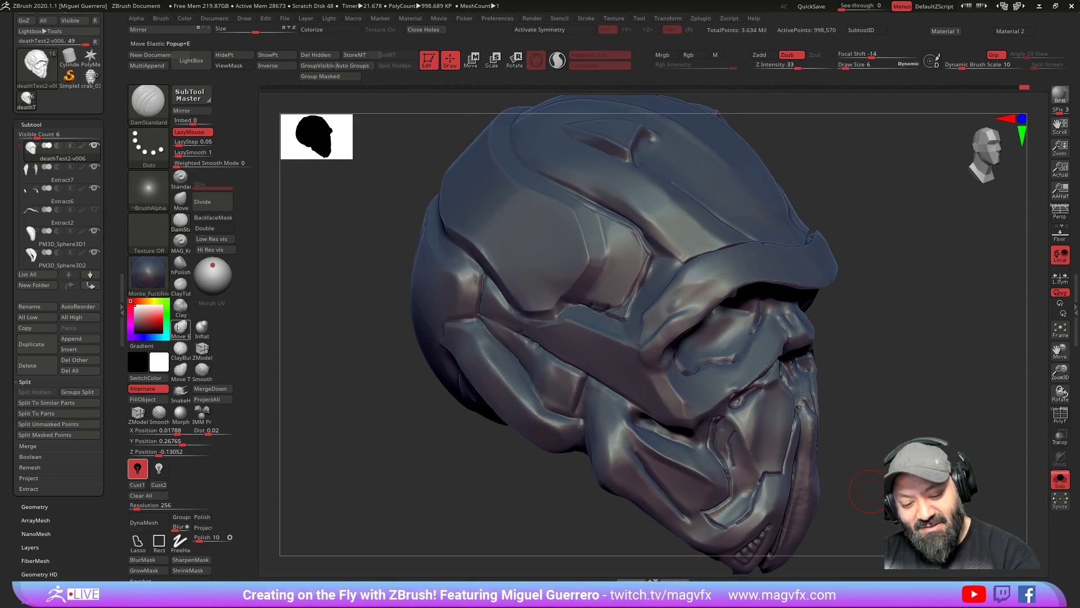
{"action": "key", "text": "b"}
{"action": "key", "text": "c"}
{"action": "key", "text": "l"}
{"action": "key", "text": "]"}
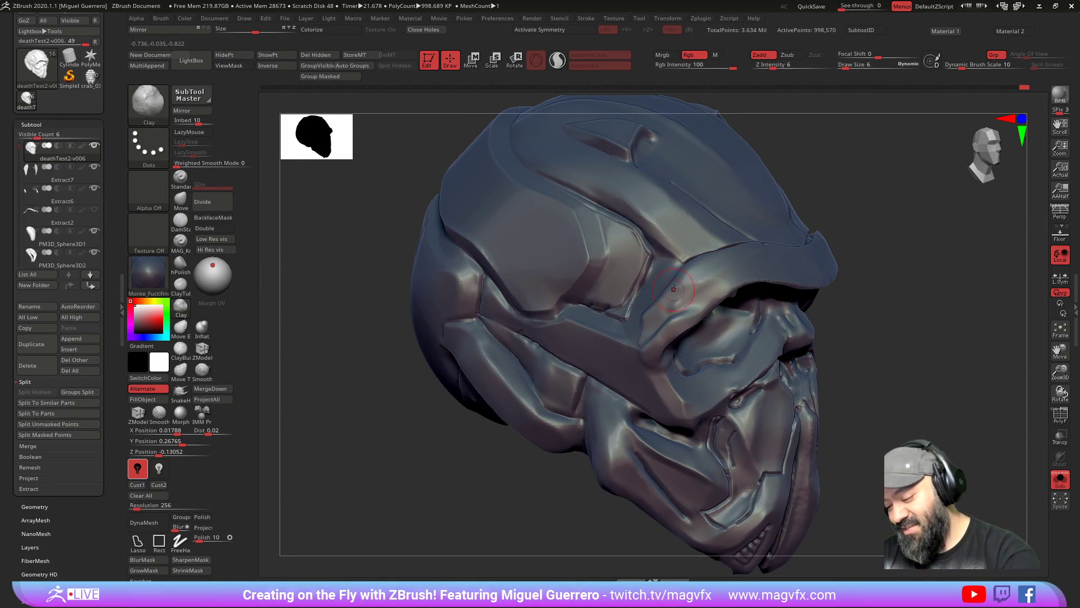
{"action": "left_click_drag", "start_coordinate": [655, 322], "coordinate": [697, 285]}
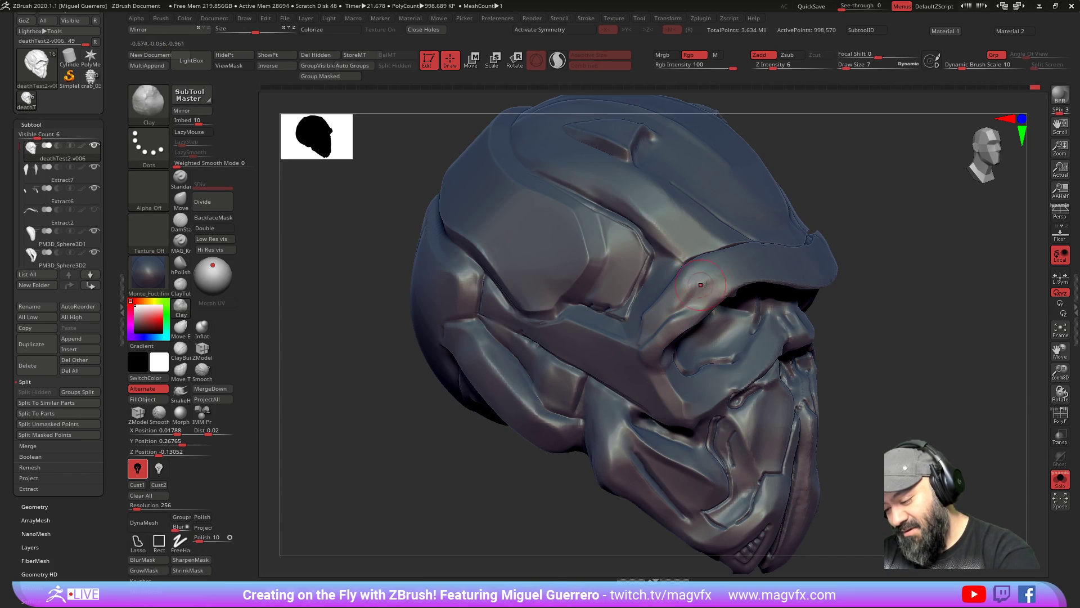
{"action": "key", "text": "ctrl+z"}
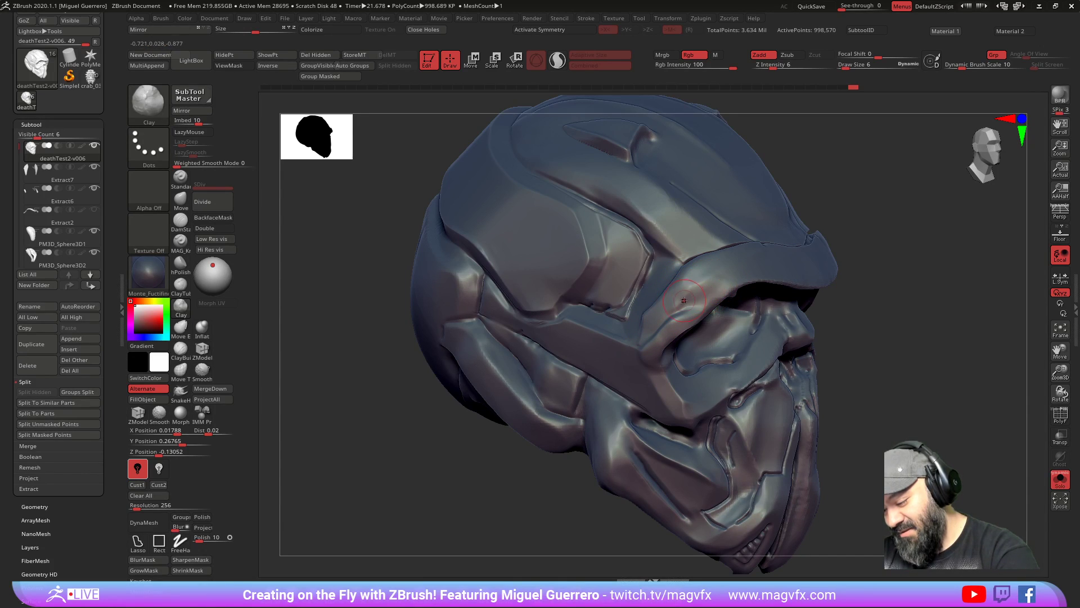
{"action": "key", "text": "ctrl+shift+z"}
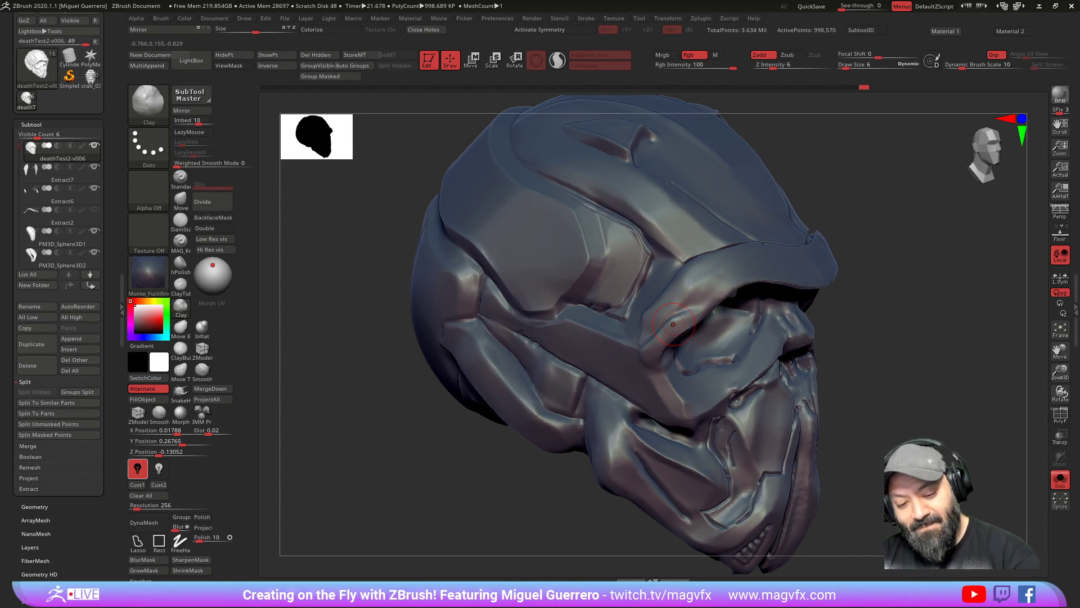
Step: Polish the brow's outer end and its corner above the eye socket with hPolish at draw size 6, and select the Move brush
{"action": "left_click", "coordinate": [181, 262]}
{"action": "left_click_drag", "start_coordinate": [681, 273], "coordinate": [688, 279]}
{"action": "left_click_drag", "start_coordinate": [429, 386], "coordinate": [388, 390]}
{"action": "right_click_drag", "start_coordinate": [552, 354], "coordinate": [651, 311]}
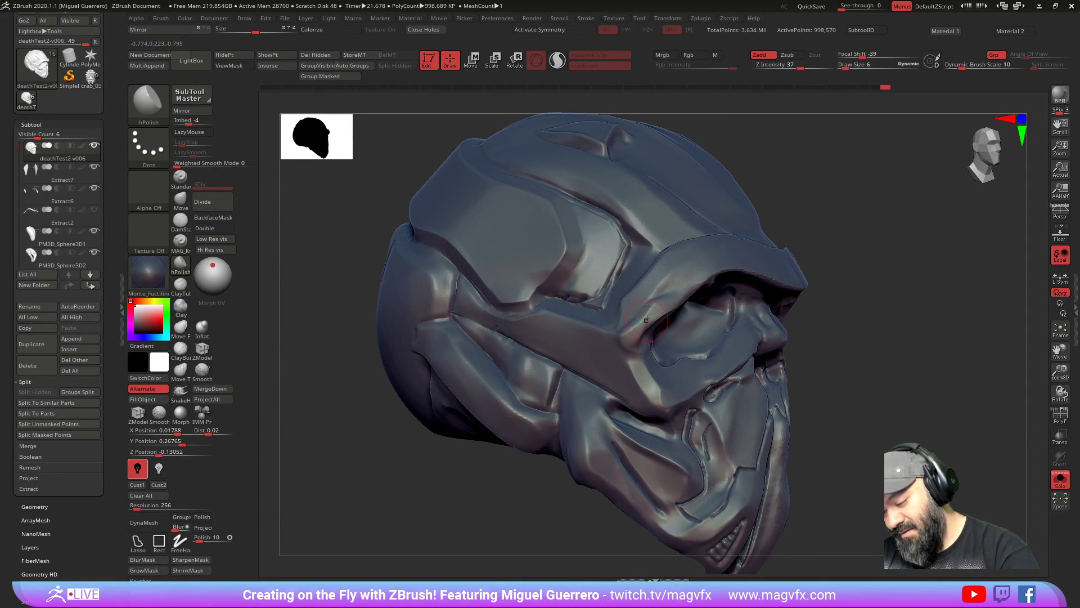
{"action": "left_click_drag", "start_coordinate": [632, 333], "coordinate": [664, 304]}
{"action": "mouse_move", "coordinate": [352, 250]}
{"action": "right_mouse_down"}
{"action": "mouse_move", "coordinate": [330, 249]}
{"action": "mouse_move", "coordinate": [326, 286]}
{"action": "right_mouse_up"}
{"action": "left_click", "coordinate": [180, 199]}
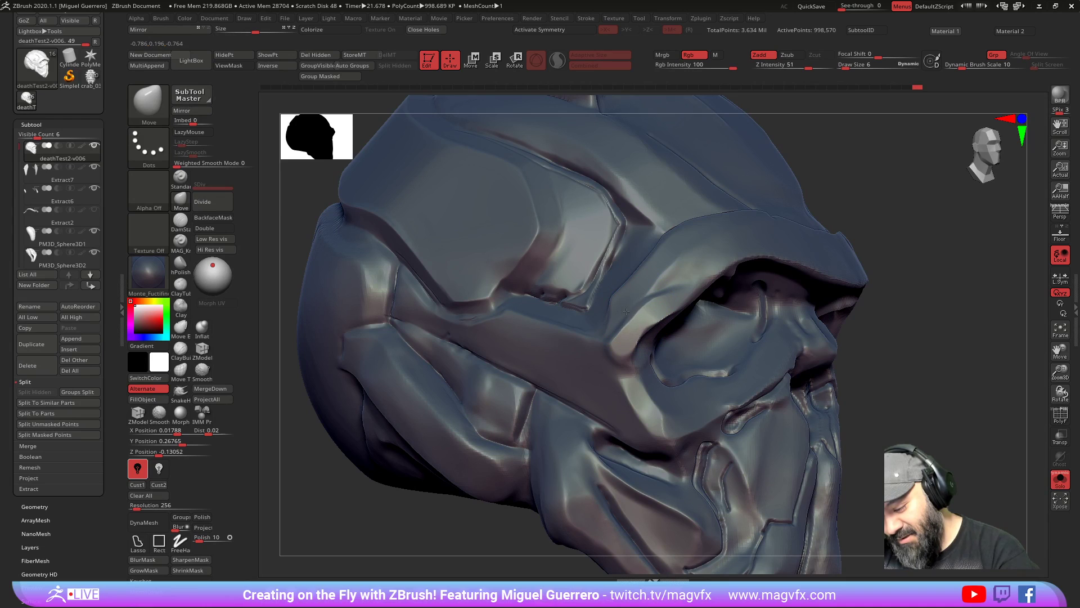
Step: Reshape the brow's outer corner above the eye socket with the Move brush at Z intensity 9 and draw size 4
{"action": "left_click", "coordinate": [777, 66]}
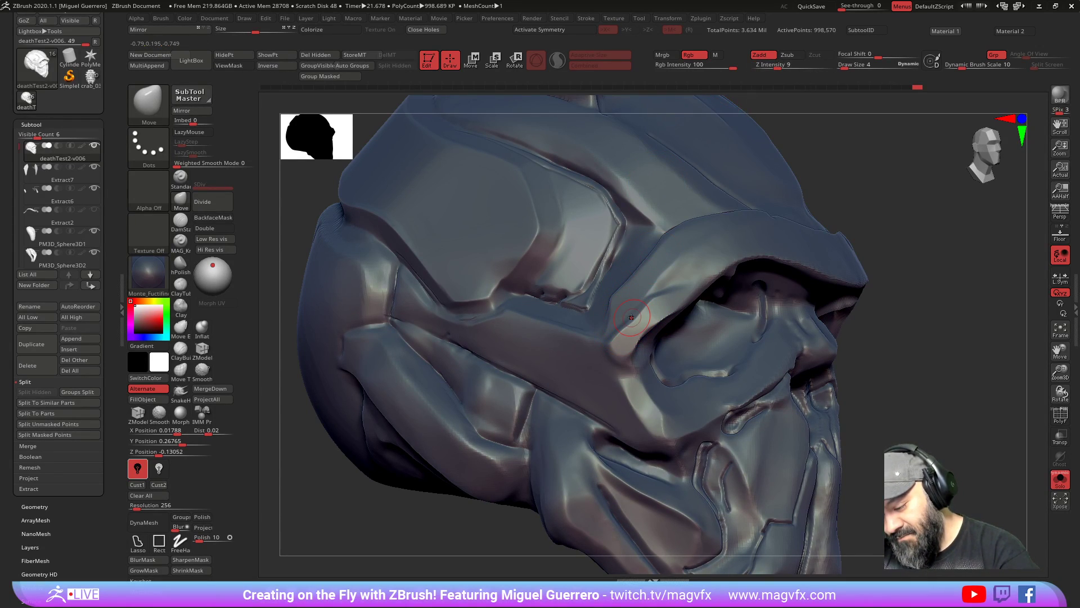
{"action": "left_click_drag", "start_coordinate": [624, 310], "coordinate": [628, 320]}
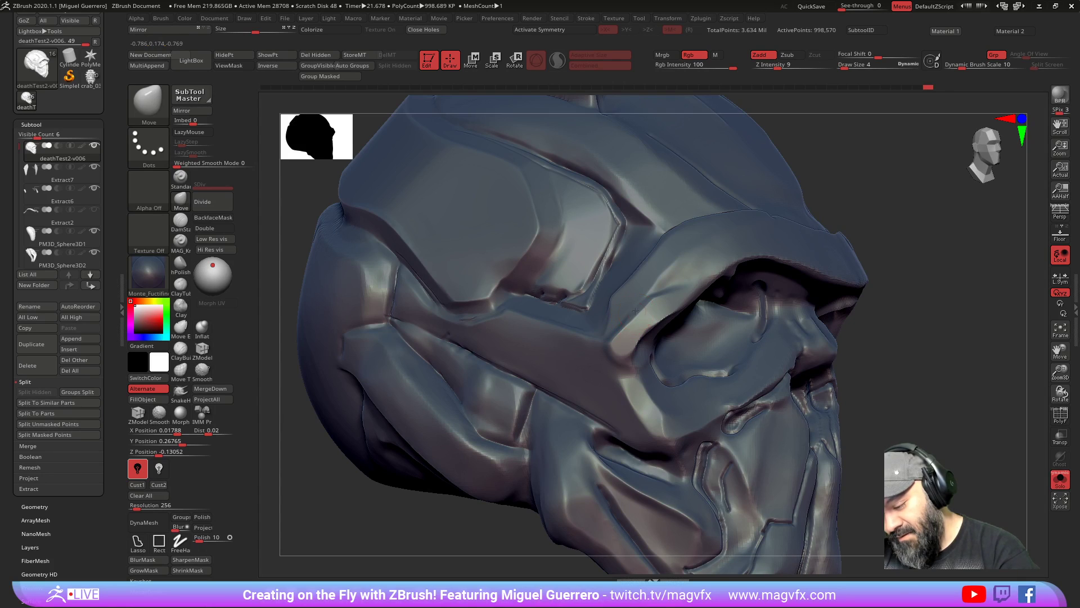
{"action": "mouse_move", "coordinate": [656, 338]}
{"action": "left_mouse_down"}
{"action": "mouse_move", "coordinate": [646, 331]}
{"action": "mouse_move", "coordinate": [650, 367]}
{"action": "left_mouse_up"}
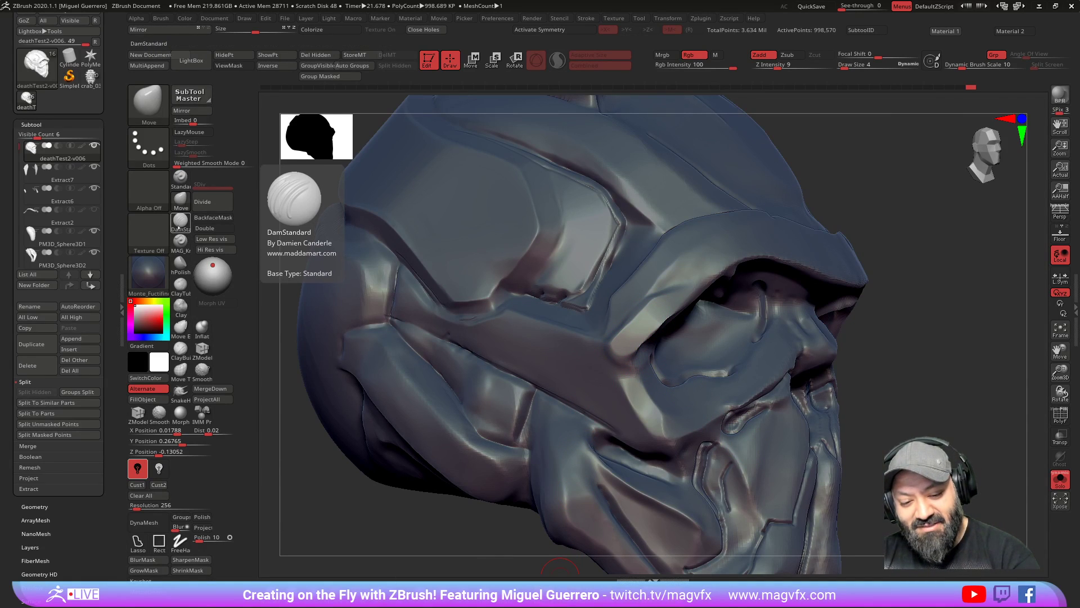
Step: Build up the surface around the eye socket's outer corner with the Clay brush at Z intensity 6 and draw size 5
{"action": "left_click", "coordinate": [181, 305]}
{"action": "left_click_drag", "start_coordinate": [355, 499], "coordinate": [641, 355]}
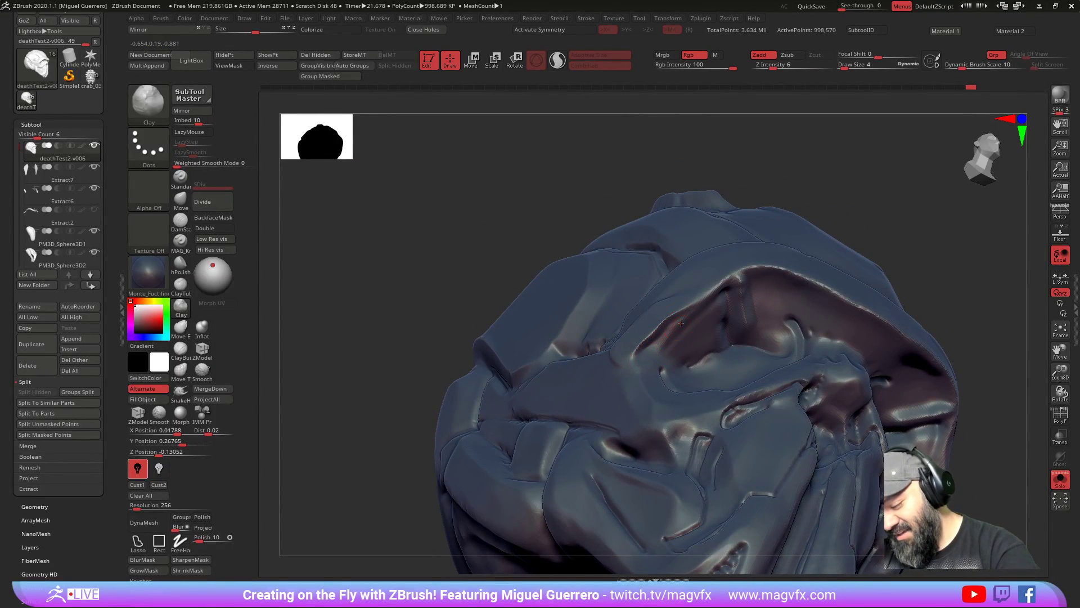
{"action": "key", "text": "b"}
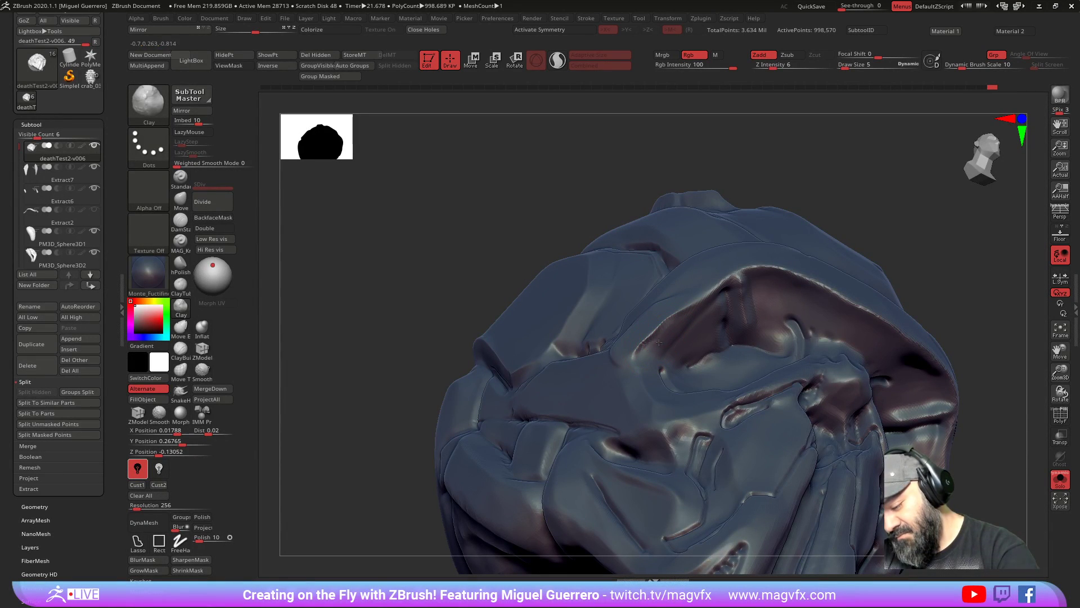
{"action": "right_click_drag", "start_coordinate": [662, 351], "coordinate": [743, 242]}
{"action": "mouse_move", "coordinate": [320, 271]}
{"action": "right_mouse_down", "text": "ctrl"}
{"action": "mouse_move", "coordinate": [413, 469]}
{"action": "mouse_move", "coordinate": [428, 427]}
{"action": "right_mouse_up", "text": "ctrl"}
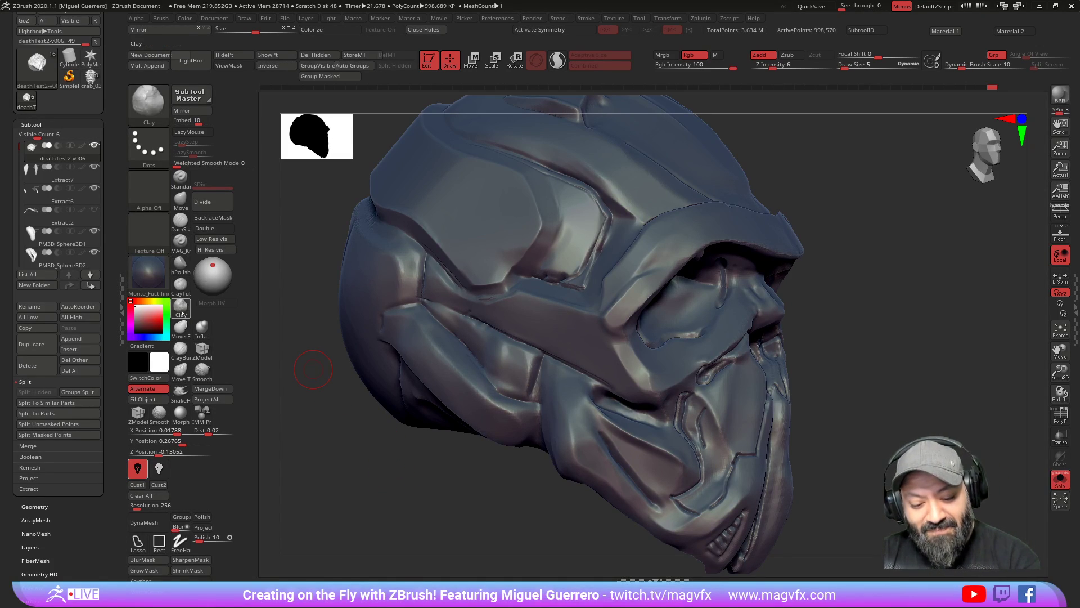
Step: Build up the recessed panel beneath the long side band with the Clay brush at draw size 5
{"action": "mouse_move", "coordinate": [410, 429]}
{"action": "right_mouse_down"}
{"action": "mouse_move", "coordinate": [392, 466]}
{"action": "mouse_move", "coordinate": [440, 500]}
{"action": "mouse_move", "coordinate": [529, 386]}
{"action": "mouse_move", "coordinate": [488, 444]}
{"action": "mouse_move", "coordinate": [473, 419]}
{"action": "right_mouse_up"}
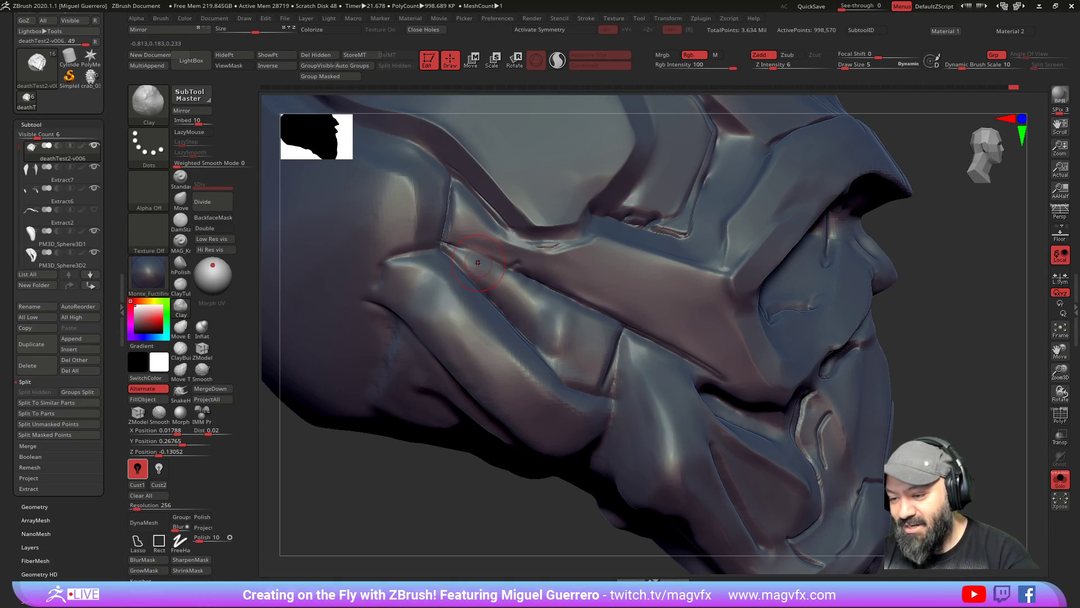
{"action": "mouse_move", "coordinate": [545, 326]}
{"action": "left_mouse_down"}
{"action": "mouse_move", "coordinate": [517, 289]}
{"action": "mouse_move", "coordinate": [554, 332]}
{"action": "mouse_move", "coordinate": [468, 262]}
{"action": "mouse_move", "coordinate": [528, 308]}
{"action": "left_mouse_up"}
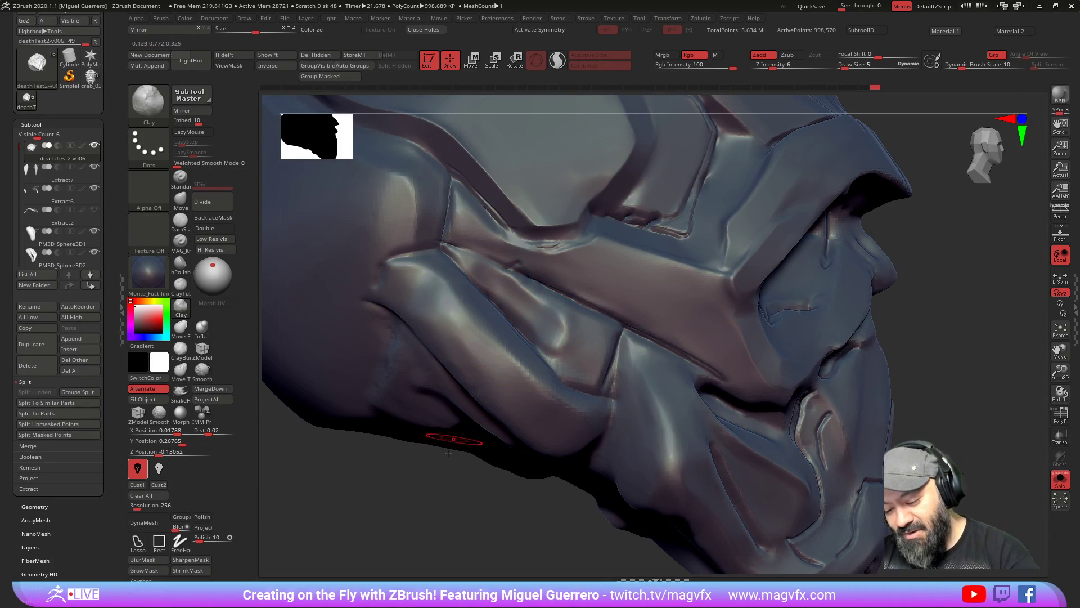
{"action": "left_click_drag", "start_coordinate": [452, 454], "coordinate": [436, 468]}
{"action": "mouse_move", "coordinate": [576, 377]}
{"action": "left_mouse_down"}
{"action": "mouse_move", "coordinate": [593, 342]}
{"action": "mouse_move", "coordinate": [585, 363]}
{"action": "left_mouse_up"}
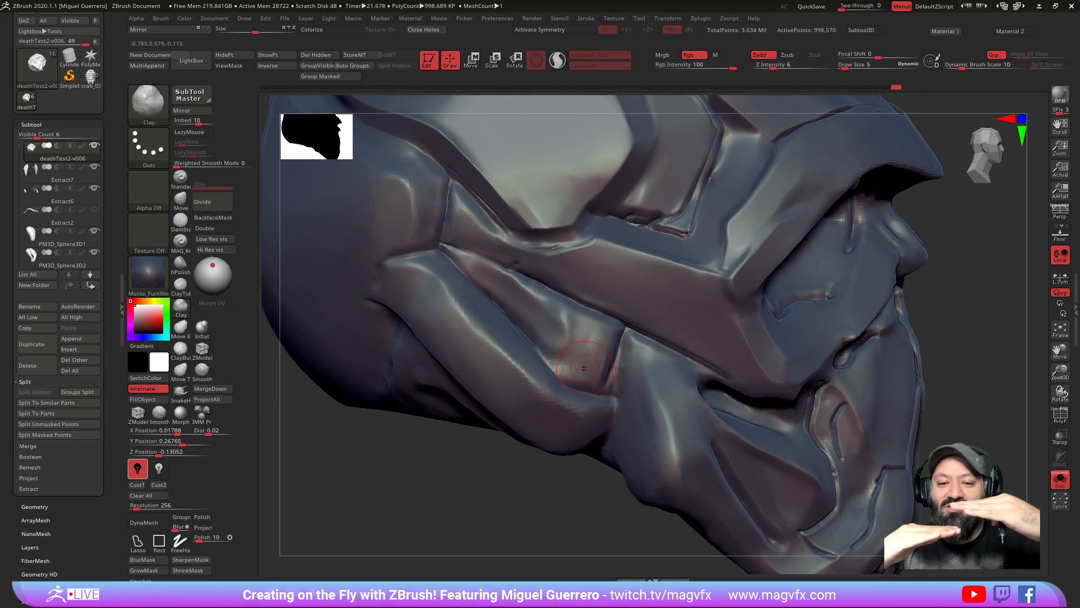
{"action": "left_click_drag", "start_coordinate": [427, 445], "coordinate": [412, 467]}
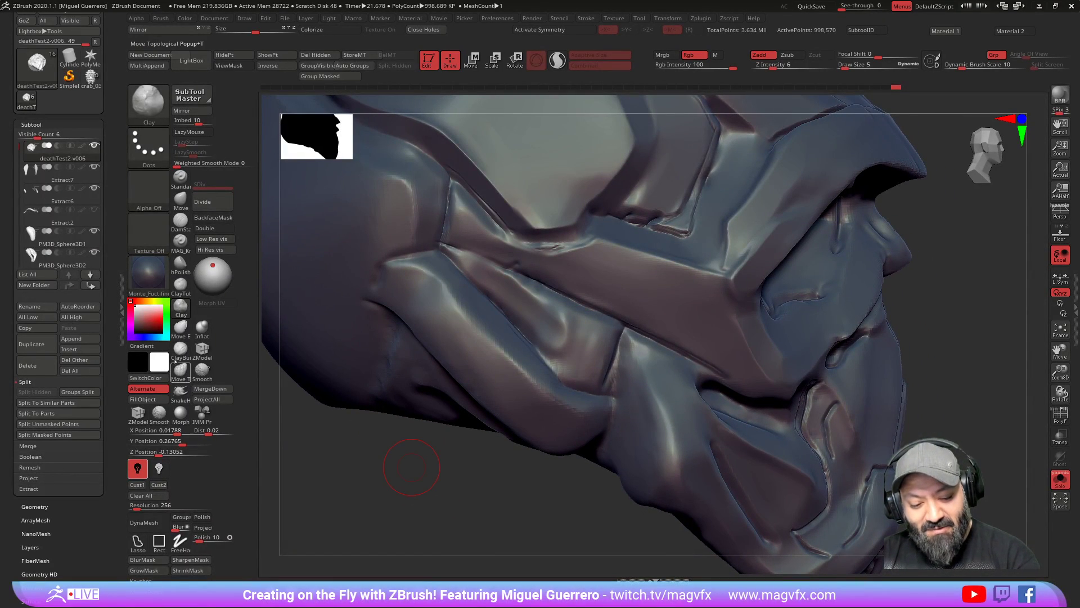
Step: Flatten the upper edge of the recessed panel along the side band with hPolish at draw size 2
{"action": "left_click", "coordinate": [181, 308]}
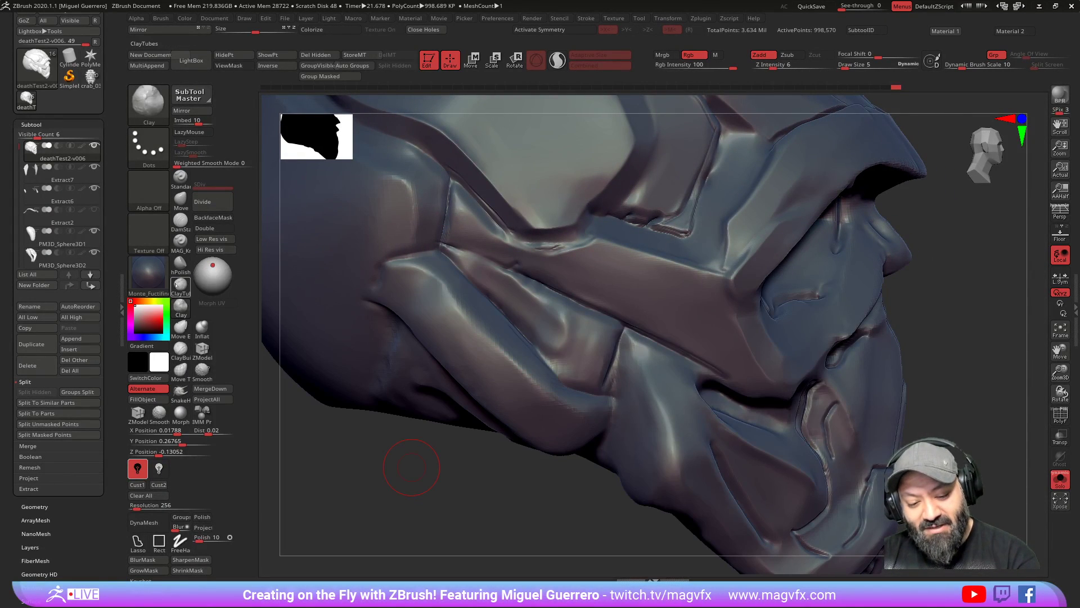
{"action": "left_click", "coordinate": [180, 263]}
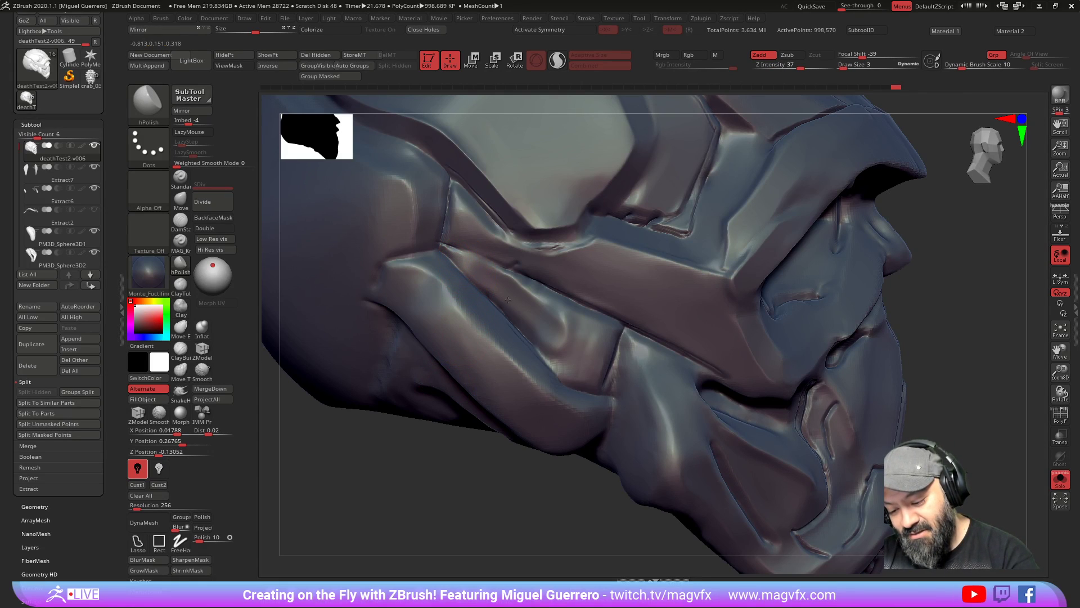
{"action": "left_click_drag", "start_coordinate": [500, 449], "coordinate": [507, 270]}
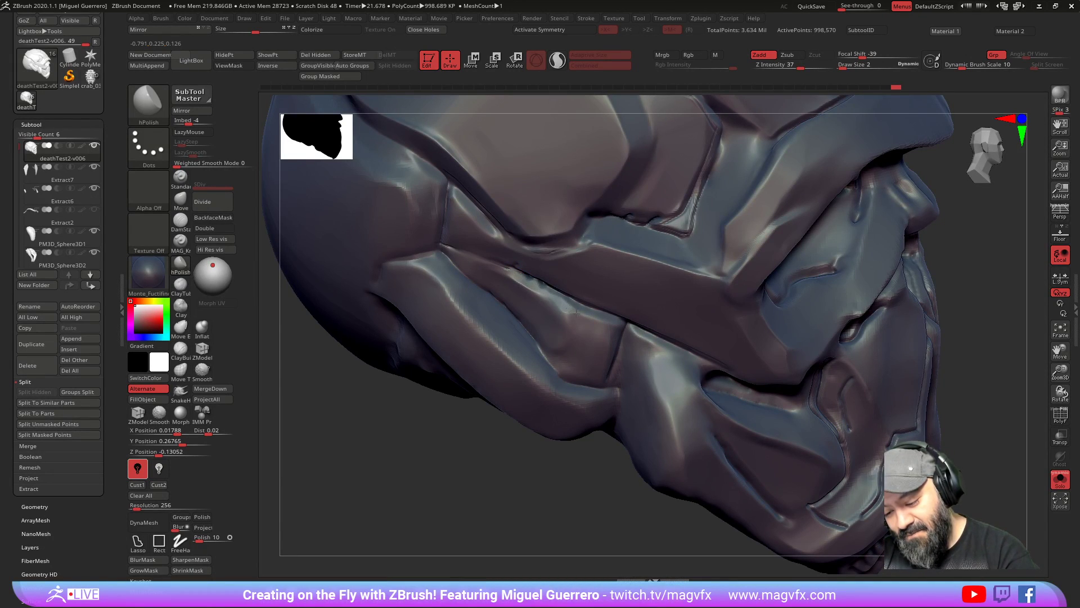
{"action": "left_click_drag", "start_coordinate": [575, 310], "coordinate": [579, 314]}
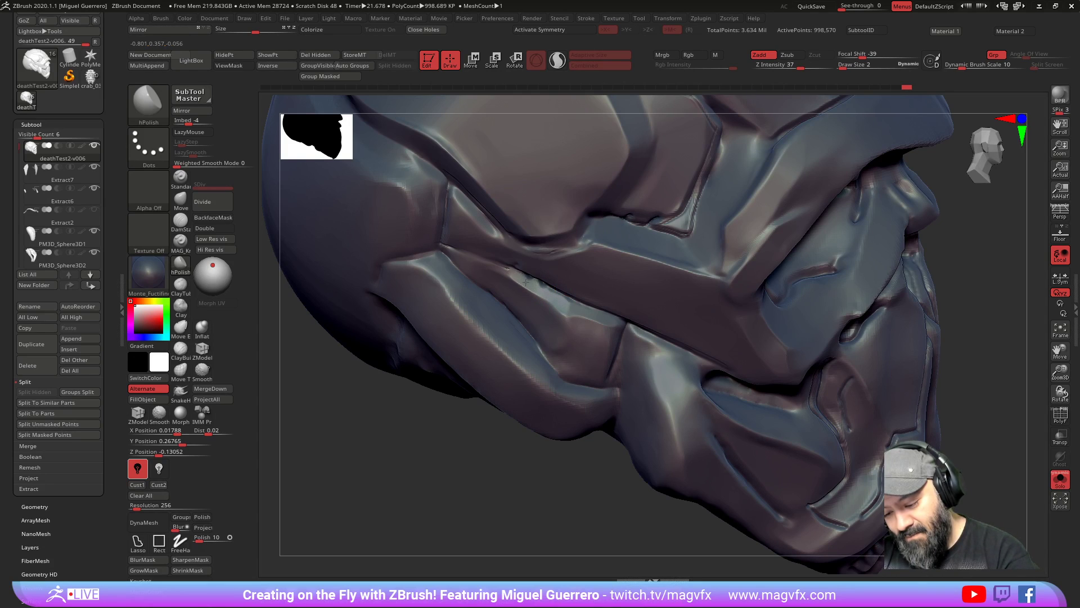
{"action": "left_click_drag", "start_coordinate": [472, 439], "coordinate": [579, 320]}
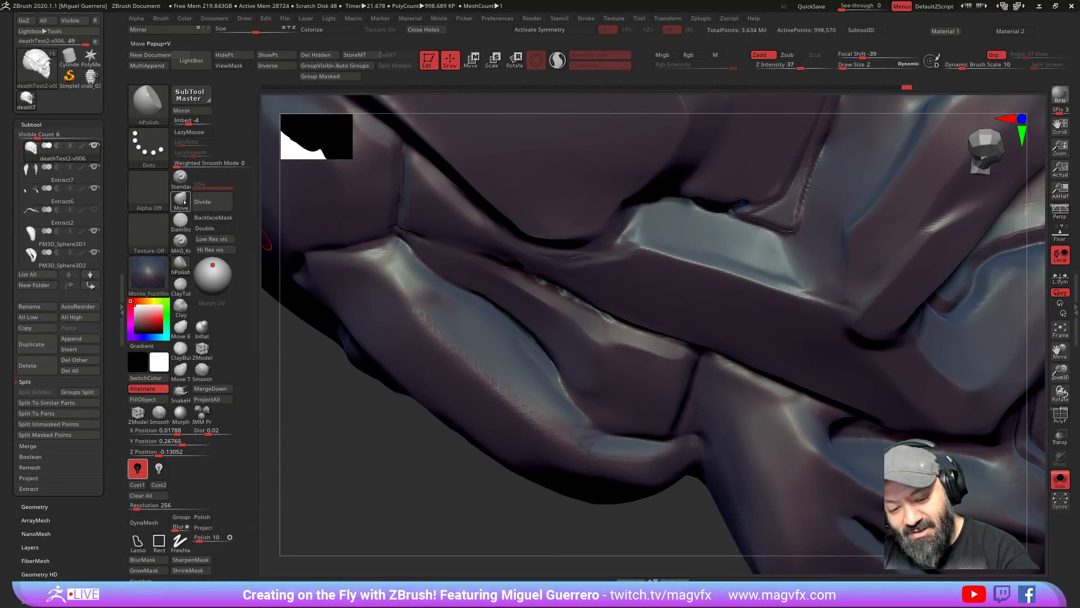
Step: Adjust the recessed panel with the Move brush at draw size 5, and refine its edge with hPolish at draw size 2
{"action": "key", "text": "b"}
{"action": "key", "text": "m"}
{"action": "key", "text": "v"}
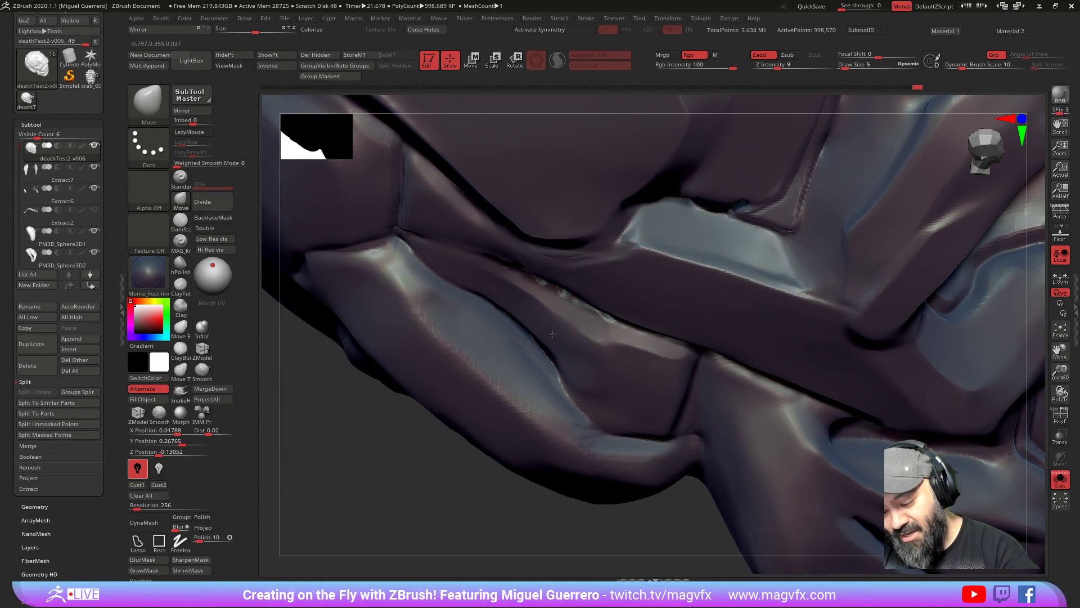
{"action": "key", "text": "b"}
{"action": "key", "text": "h"}
{"action": "key", "text": "p"}
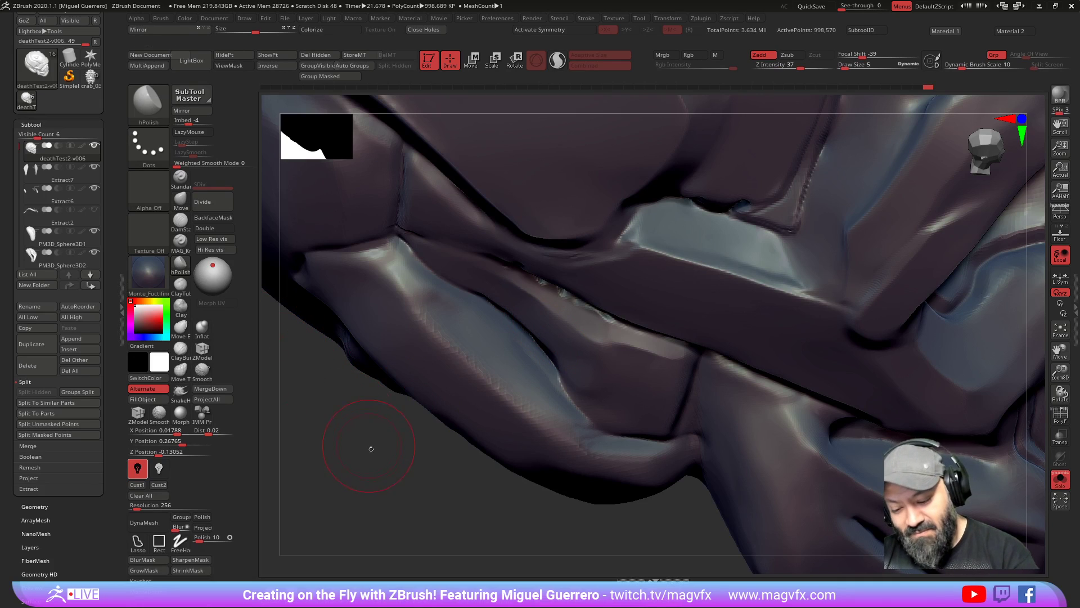
{"action": "left_click_drag", "start_coordinate": [370, 447], "coordinate": [382, 478]}
{"action": "key", "text": "bracketleft"}
{"action": "key", "text": "bracketleft"}
{"action": "key", "text": "bracketleft"}
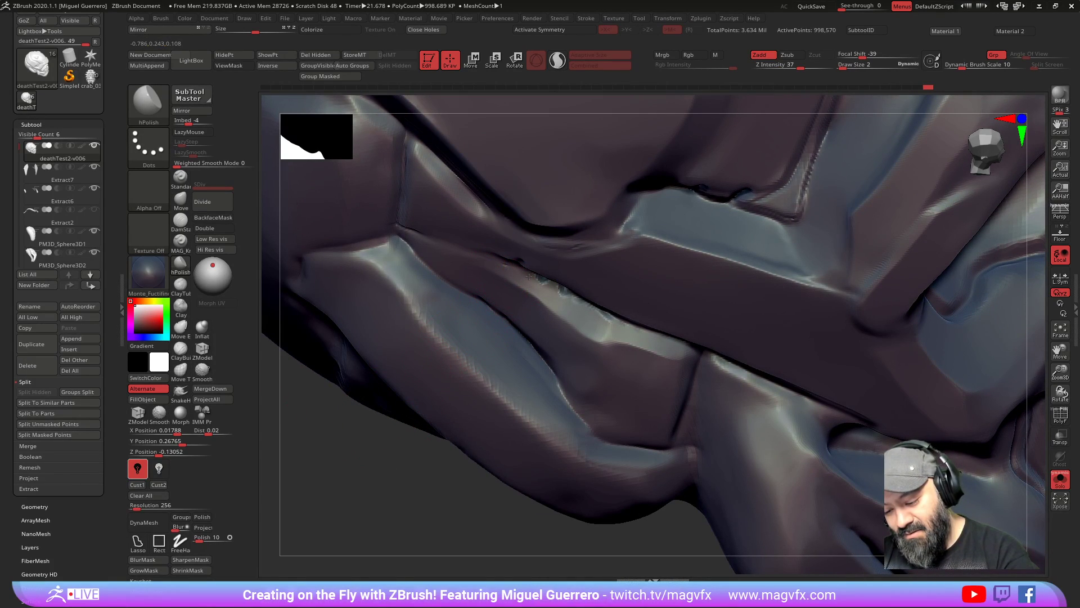
{"action": "mouse_move", "coordinate": [468, 454]}
{"action": "left_mouse_down"}
{"action": "mouse_move", "coordinate": [396, 451]}
{"action": "mouse_move", "coordinate": [369, 347]}
{"action": "left_mouse_up"}
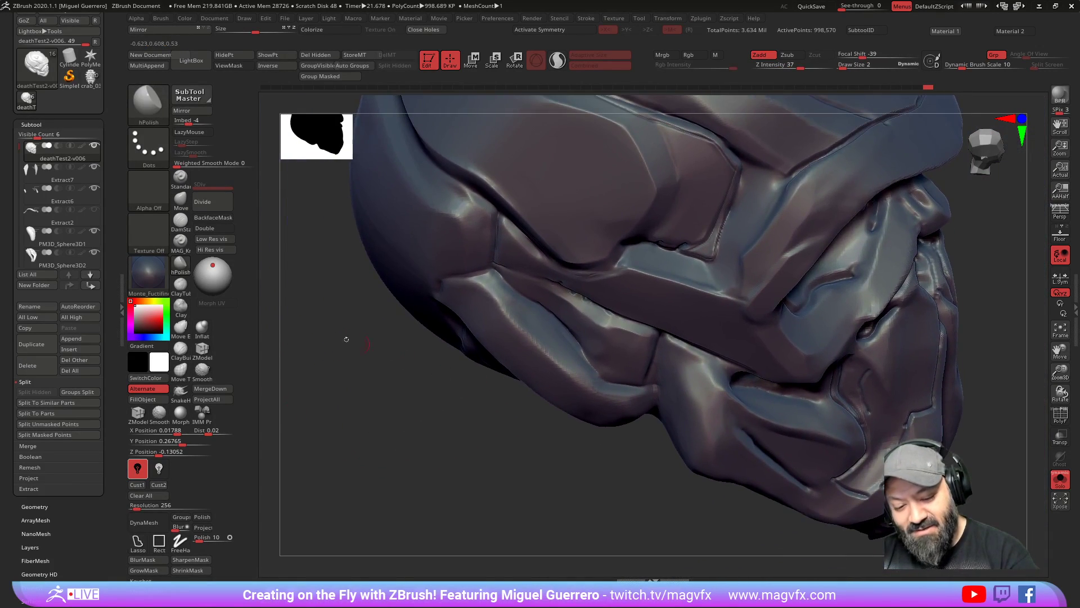
Step: Add material to the recessed panel below the side band with the Clay brush at draw size 2
{"action": "left_click", "coordinate": [180, 307]}
{"action": "left_click_drag", "start_coordinate": [430, 448], "coordinate": [441, 393]}
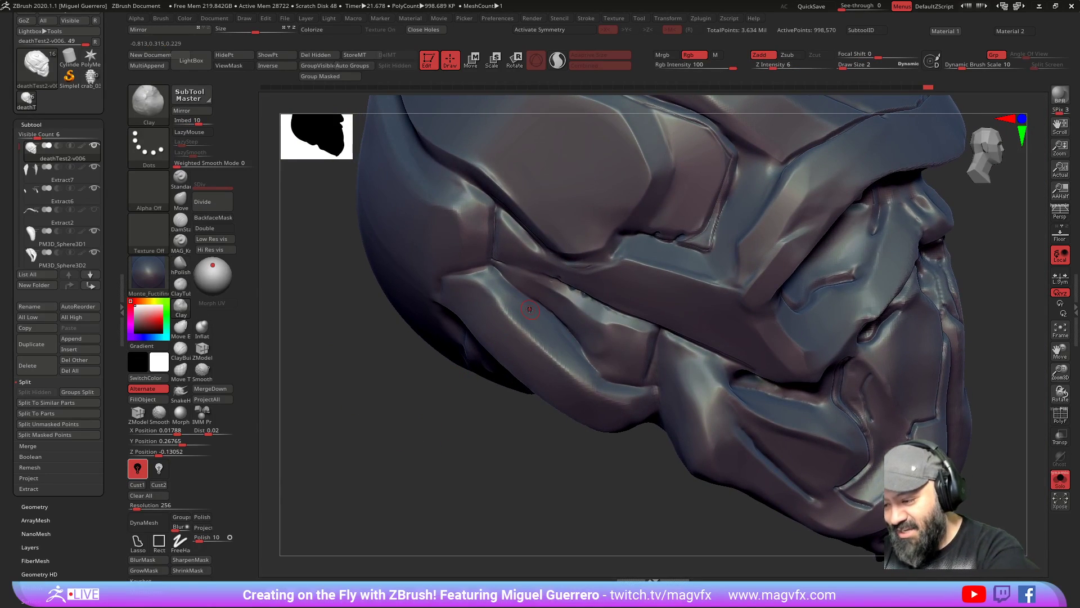
{"action": "mouse_move", "coordinate": [490, 430]}
{"action": "left_mouse_down"}
{"action": "mouse_move", "coordinate": [431, 425]}
{"action": "mouse_move", "coordinate": [422, 381]}
{"action": "mouse_move", "coordinate": [445, 389]}
{"action": "left_mouse_up"}
Step: Build up the front cheek plate beside the mouth with the Clay brush at draw sizes 4 to 6
{"action": "key", "text": "bracketright"}
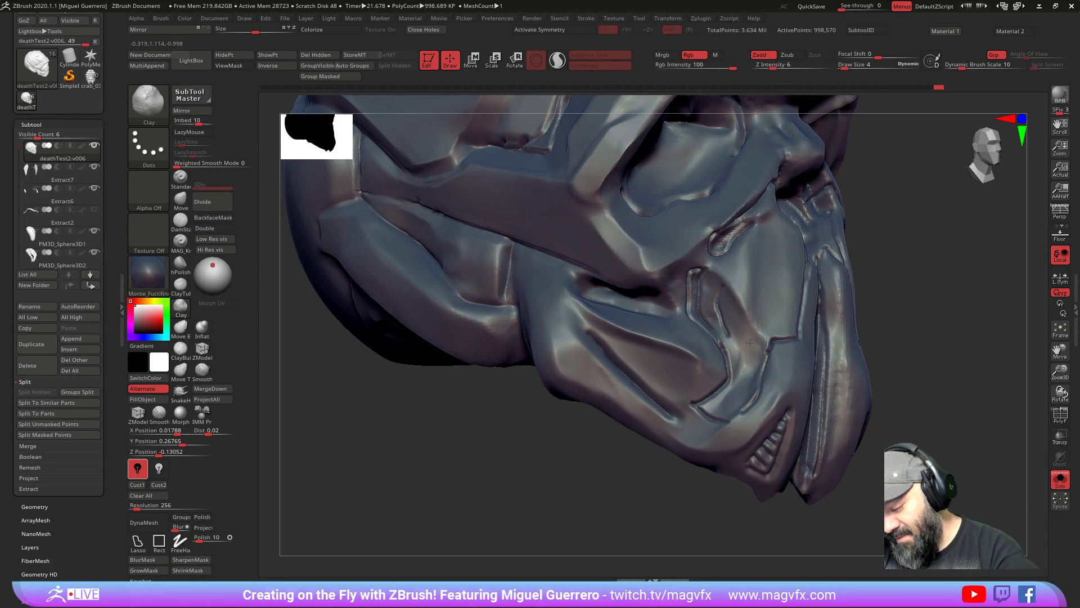
{"action": "left_click_drag", "start_coordinate": [750, 349], "coordinate": [748, 367]}
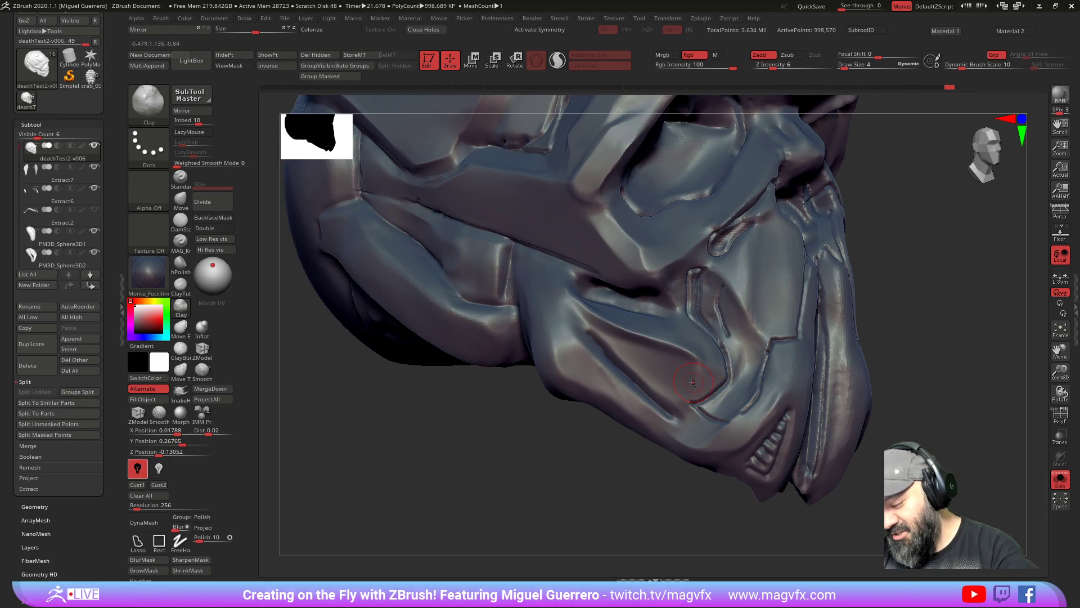
{"action": "right_click_drag", "start_coordinate": [695, 383], "coordinate": [567, 438]}
{"action": "mouse_move", "coordinate": [727, 329]}
{"action": "right_mouse_down"}
{"action": "mouse_move", "coordinate": [694, 281]}
{"action": "mouse_move", "coordinate": [691, 244]}
{"action": "mouse_move", "coordinate": [704, 330]}
{"action": "right_mouse_up"}
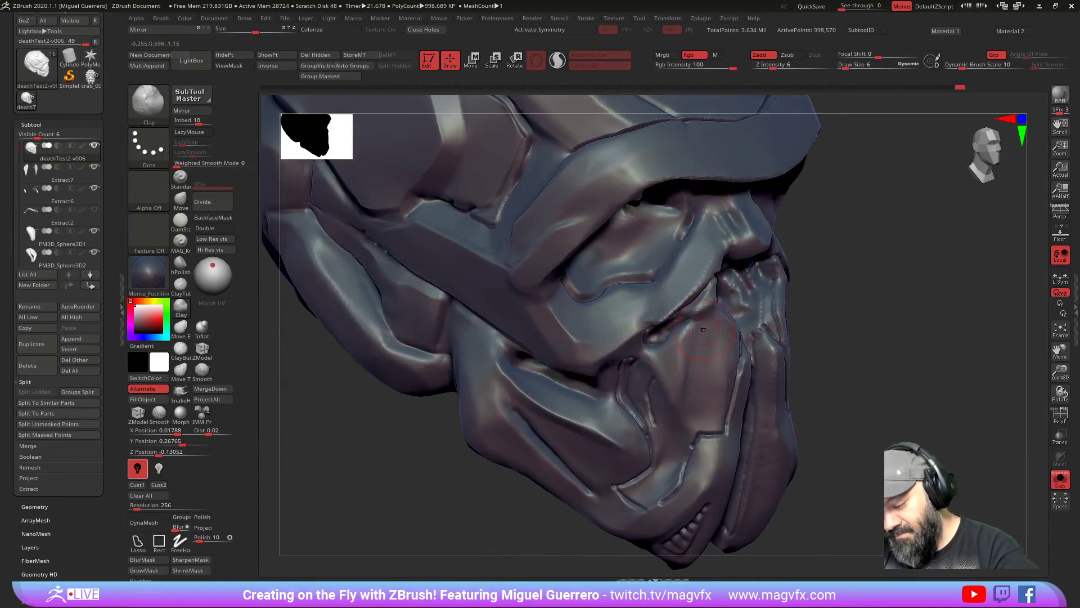
{"action": "right_click_drag", "start_coordinate": [827, 430], "coordinate": [531, 418]}
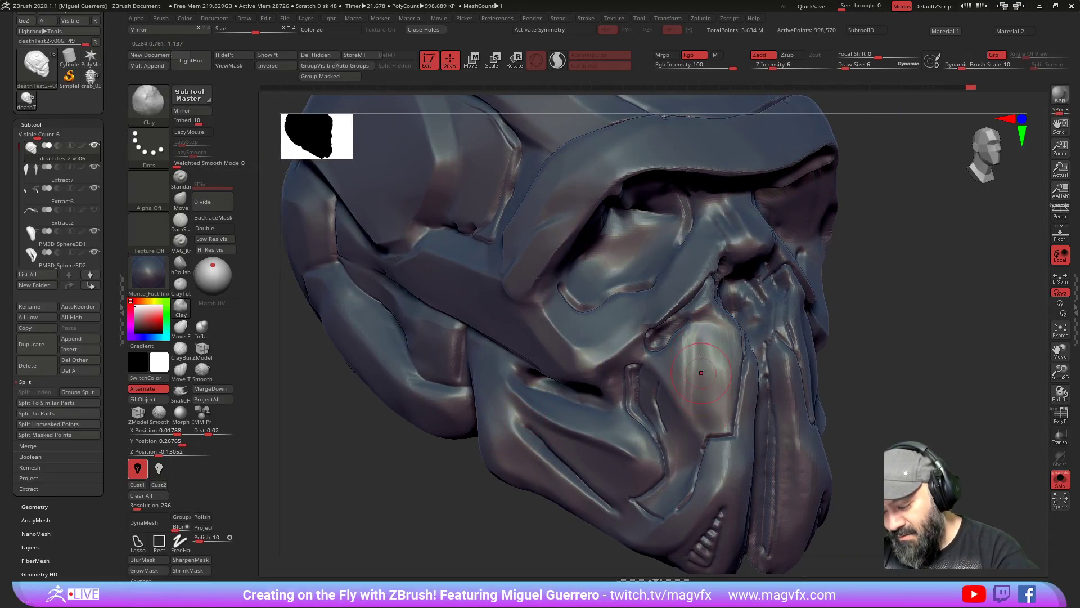
{"action": "mouse_move", "coordinate": [703, 428]}
{"action": "right_mouse_down"}
{"action": "mouse_move", "coordinate": [790, 472]}
{"action": "mouse_move", "coordinate": [567, 354]}
{"action": "mouse_move", "coordinate": [518, 348]}
{"action": "right_mouse_up"}
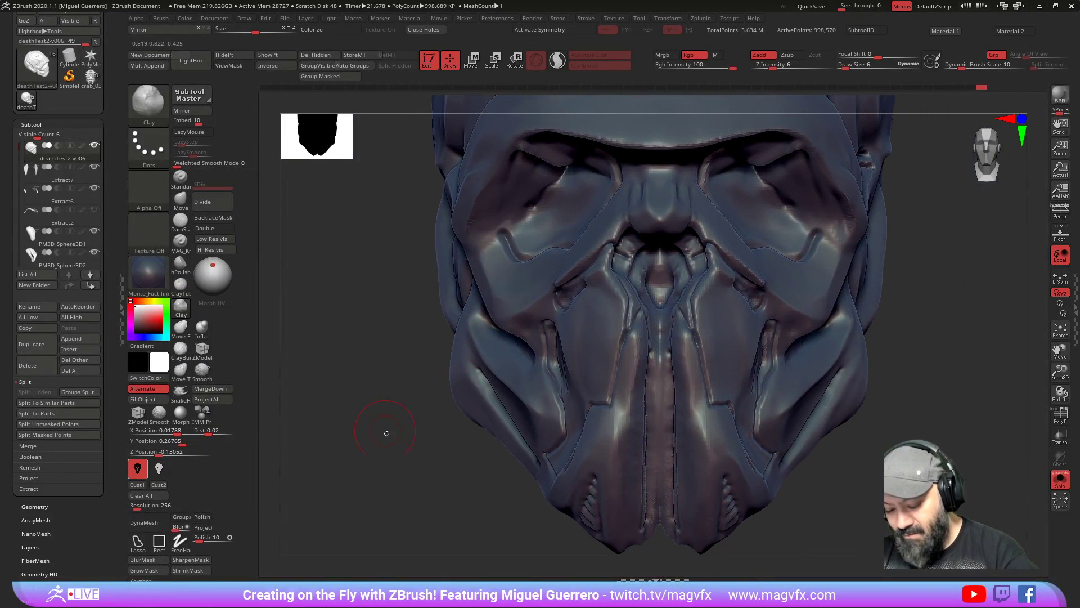
Step: Apply the grey Maya Blinn material and mask the small spot between the cheek's round knob and the narrow strut, with the mask display on
{"action": "key", "text": "ctrl+1"}
{"action": "right_click_drag", "start_coordinate": [310, 545], "coordinate": [254, 332]}
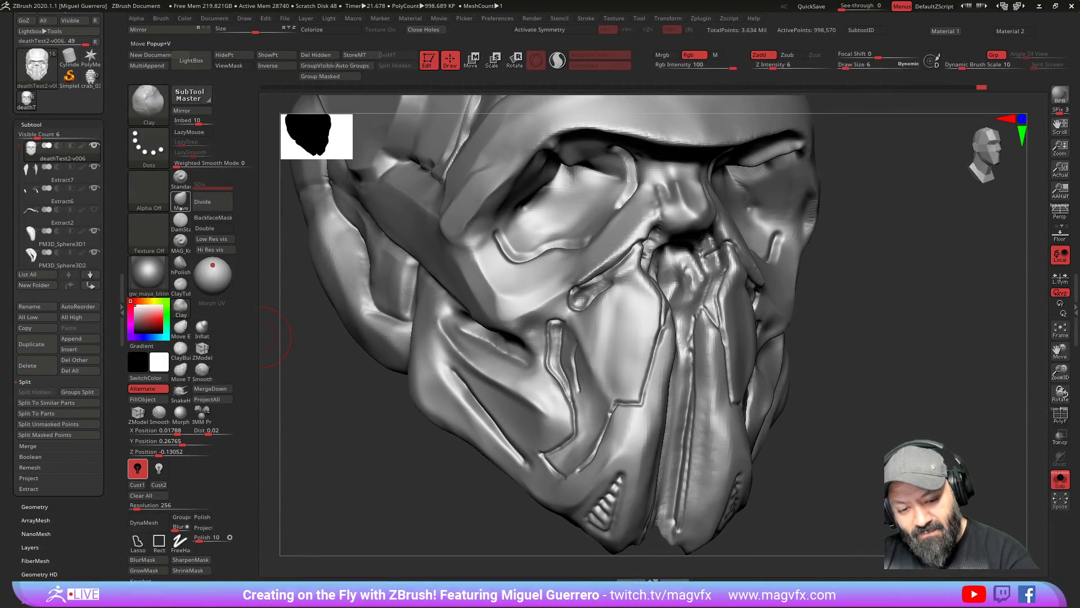
{"action": "left_click", "coordinate": [180, 262]}
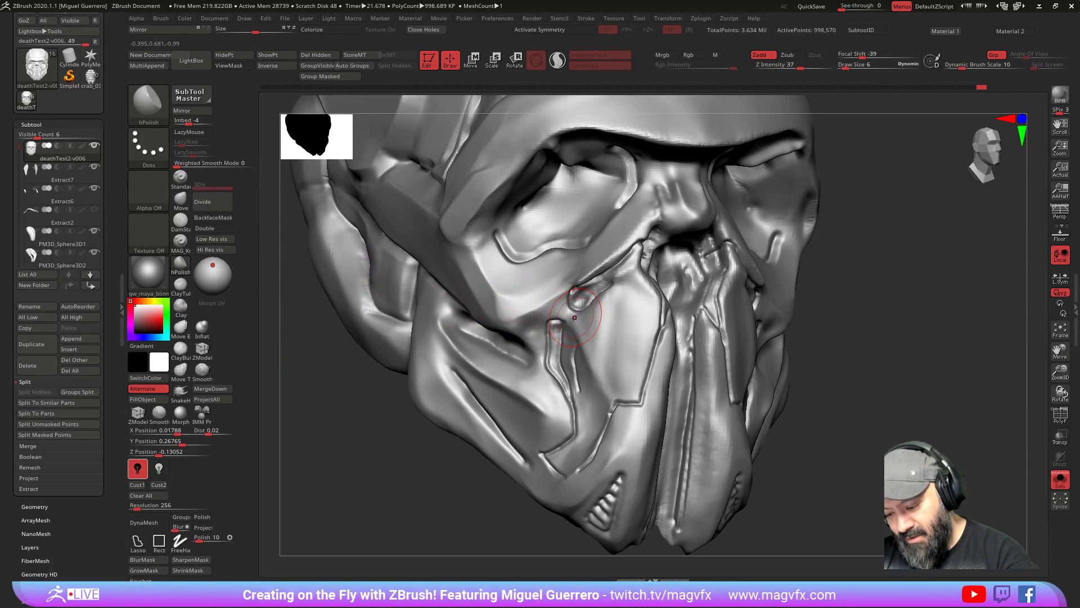
{"action": "key", "text": "ctrl"}
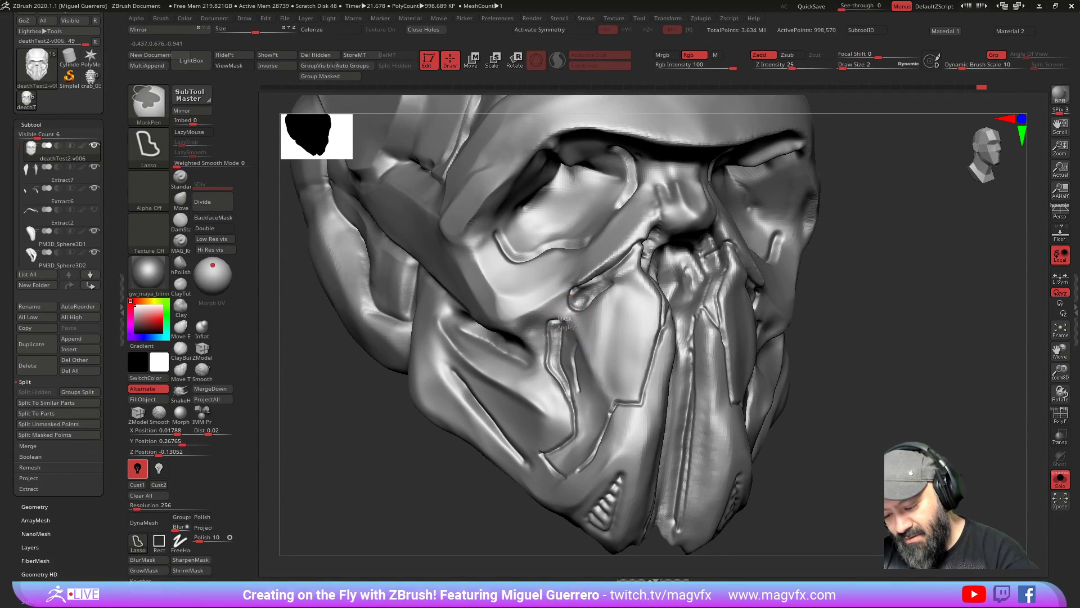
{"action": "key", "text": "ctrl+h"}
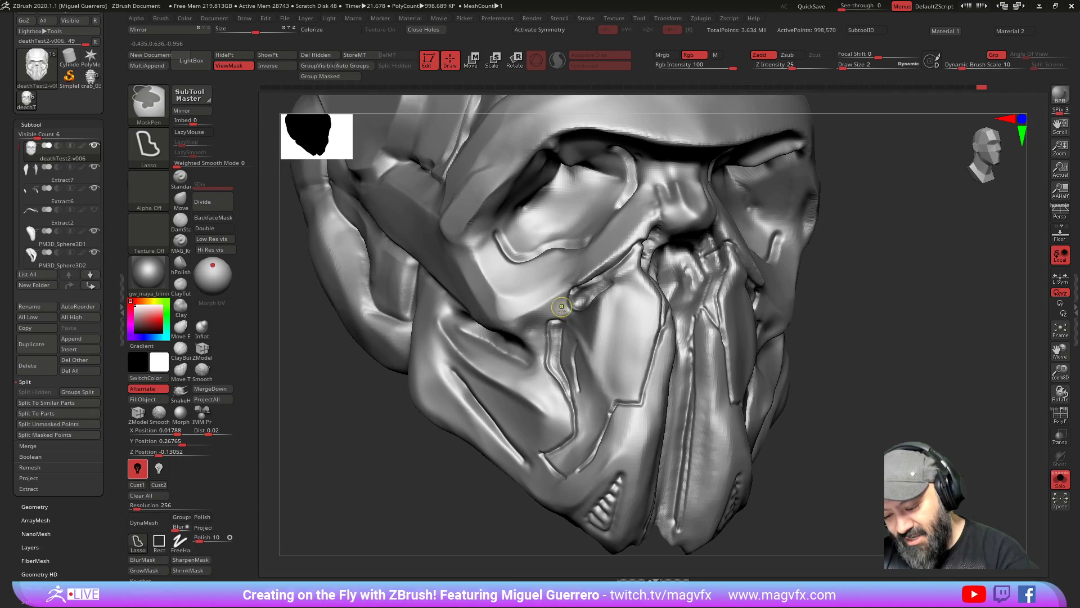
{"action": "mouse_move", "coordinate": [571, 302]}
{"action": "left_mouse_down", "text": "ctrl"}
{"action": "mouse_move", "coordinate": [601, 291]}
{"action": "mouse_move", "coordinate": [590, 363]}
{"action": "mouse_move", "coordinate": [561, 313]}
{"action": "left_mouse_up", "text": "ctrl"}
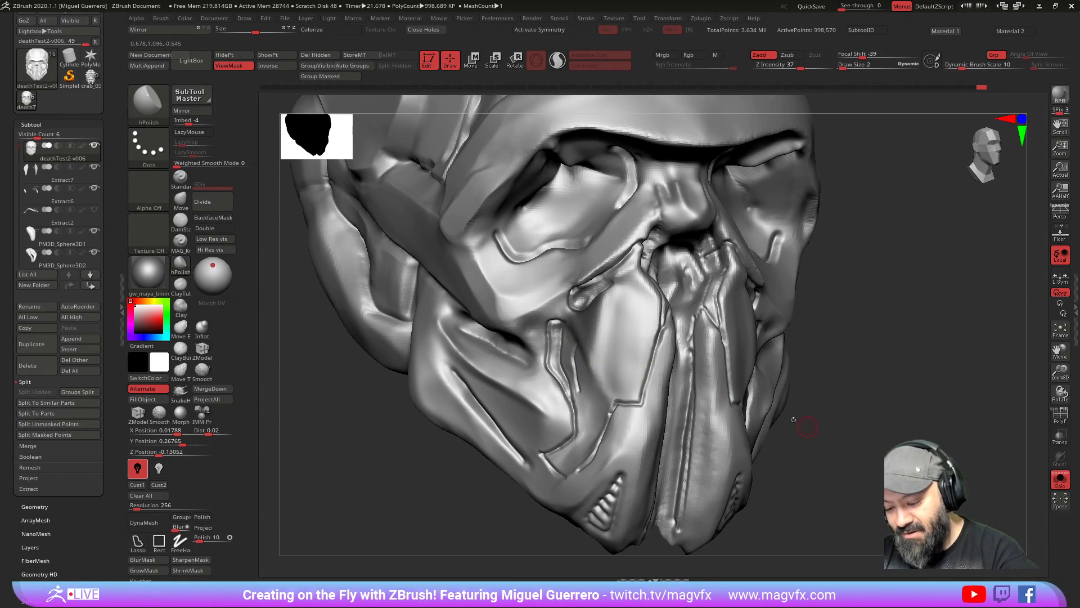
Step: Invert the mask to polish the exposed spot with hPolish at draw size 6, then clear the mask and polish the cheek plate
{"action": "key", "text": "ctrl+i"}
{"action": "left_click", "coordinate": [181, 265]}
{"action": "key", "text": "]"}
{"action": "mouse_move", "coordinate": [572, 322]}
{"action": "left_mouse_down"}
{"action": "mouse_move", "coordinate": [580, 309]}
{"action": "mouse_move", "coordinate": [592, 318]}
{"action": "left_mouse_up"}
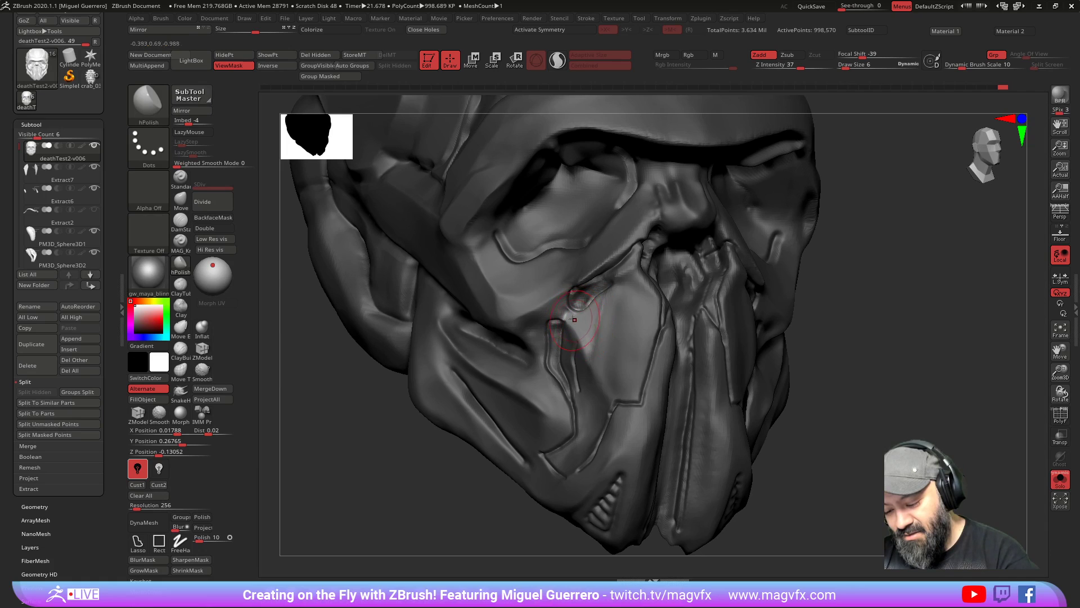
{"action": "left_click", "coordinate": [412, 420], "text": "ctrl"}
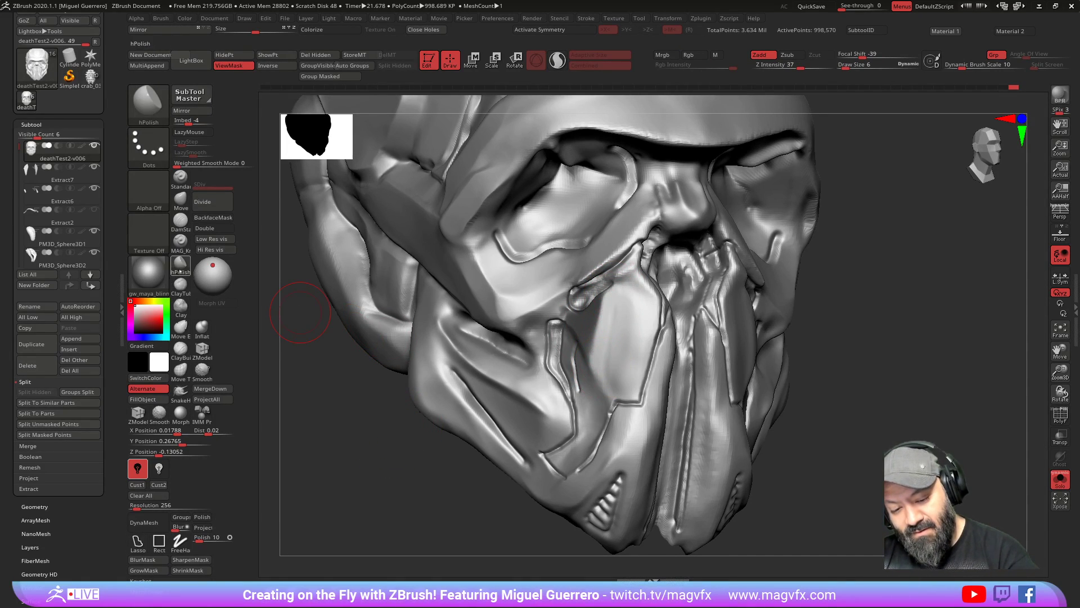
{"action": "left_click_drag", "start_coordinate": [642, 298], "coordinate": [625, 369]}
Step: Frame the whole head in a three-quarter side view and capture a screenshot of the region around it
{"action": "mouse_move", "coordinate": [344, 470]}
{"action": "left_mouse_down"}
{"action": "mouse_move", "coordinate": [391, 466]}
{"action": "mouse_move", "coordinate": [367, 476]}
{"action": "mouse_move", "coordinate": [372, 466]}
{"action": "mouse_move", "coordinate": [386, 482]}
{"action": "left_mouse_up"}
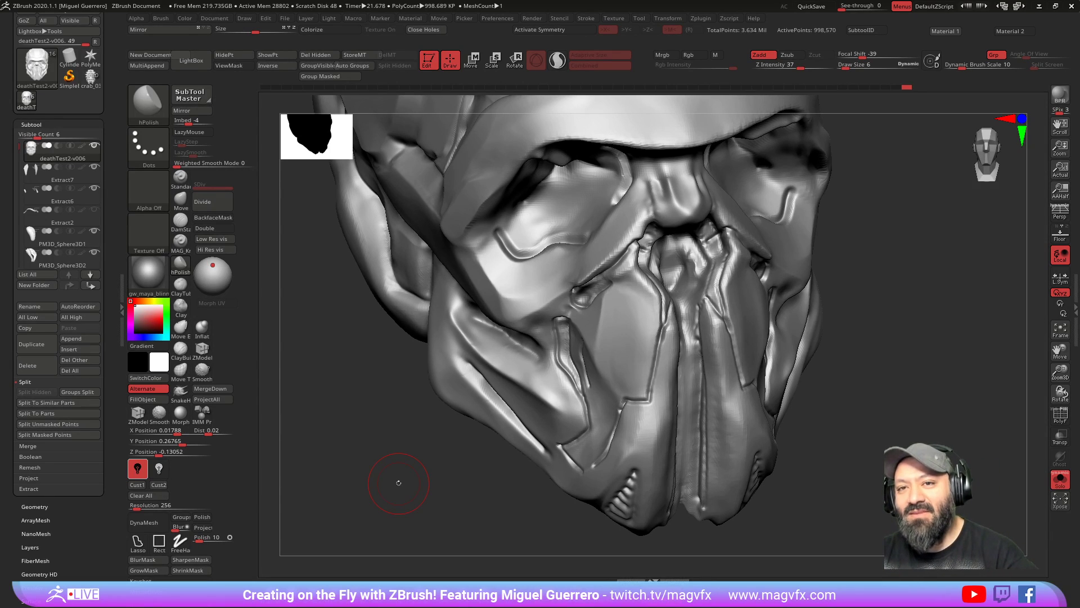
{"action": "left_click_drag", "start_coordinate": [393, 461], "coordinate": [386, 410]}
{"action": "key", "text": "ctrl"}
{"action": "right_click_drag", "start_coordinate": [388, 331], "coordinate": [458, 395], "text": "ctrl"}
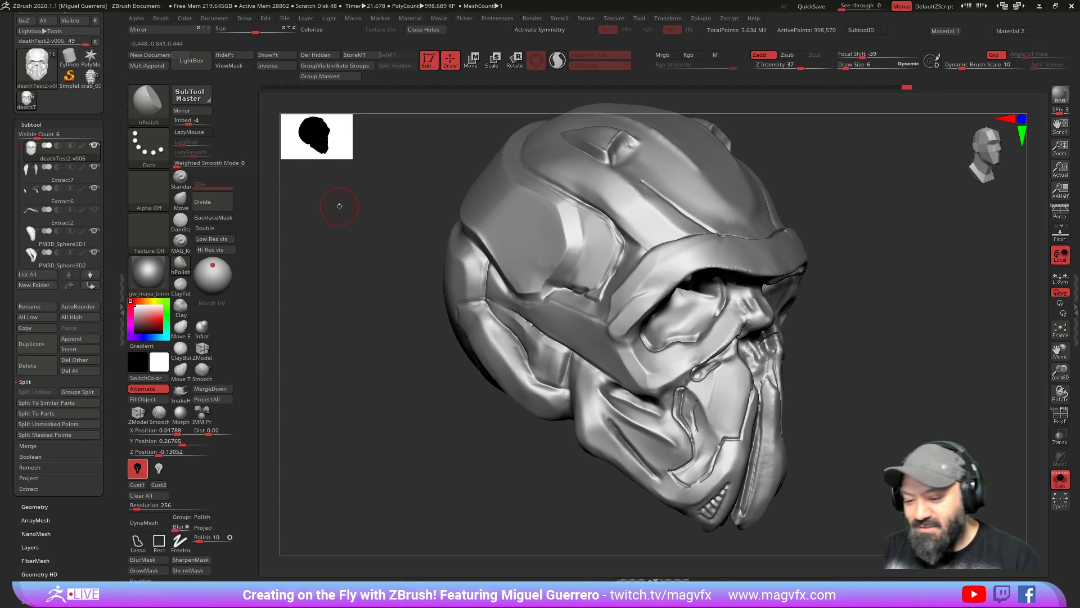
{"action": "key", "text": "Print"}
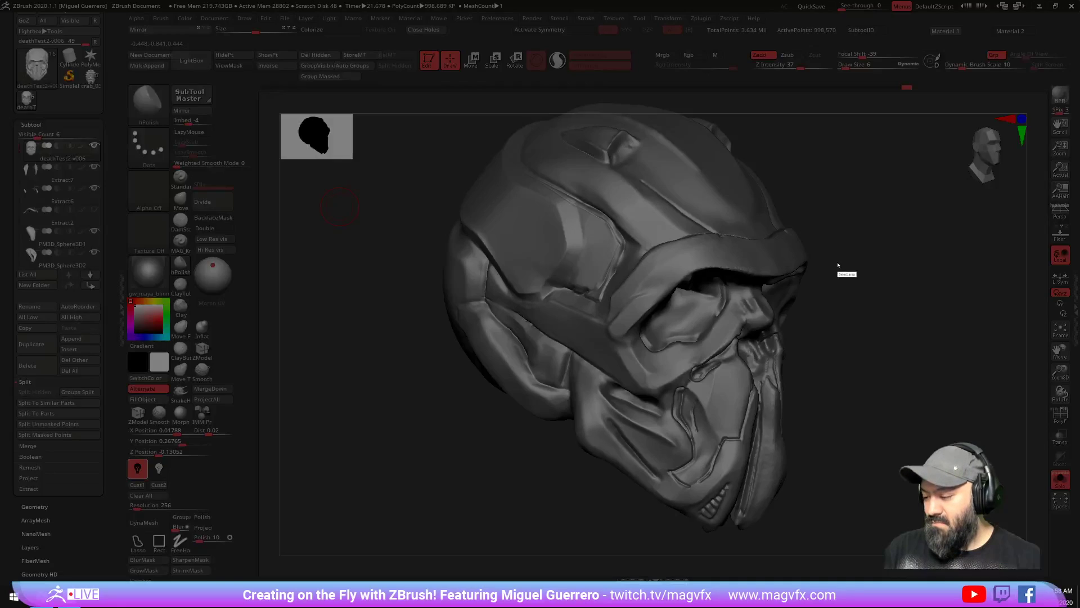
{"action": "left_click_drag", "start_coordinate": [838, 263], "coordinate": [943, 386]}
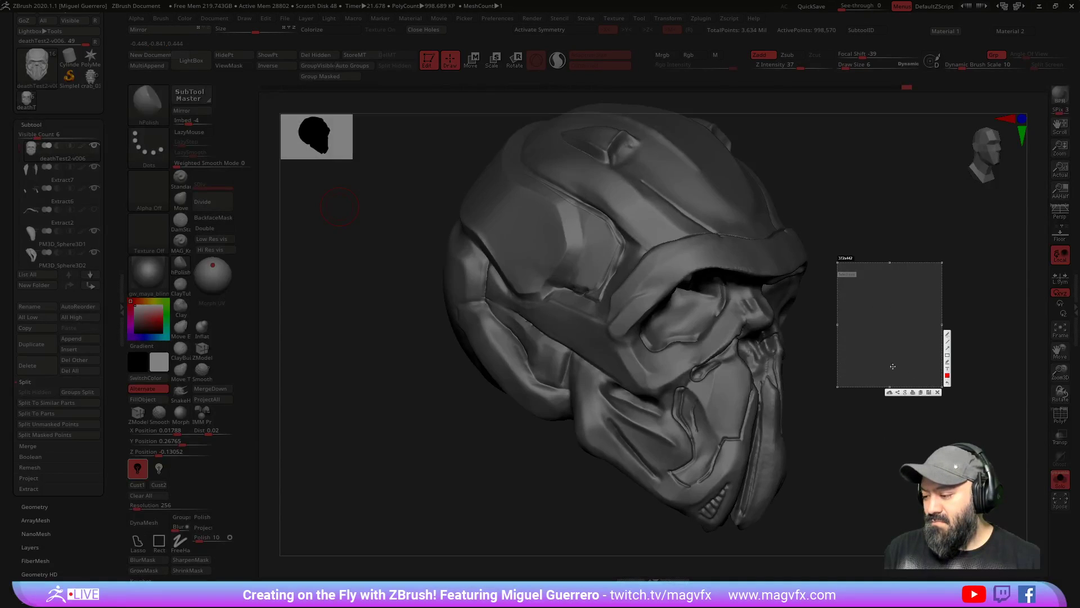
{"action": "left_click_drag", "start_coordinate": [434, 90], "coordinate": [888, 543]}
{"action": "left_click", "coordinate": [865, 550]}
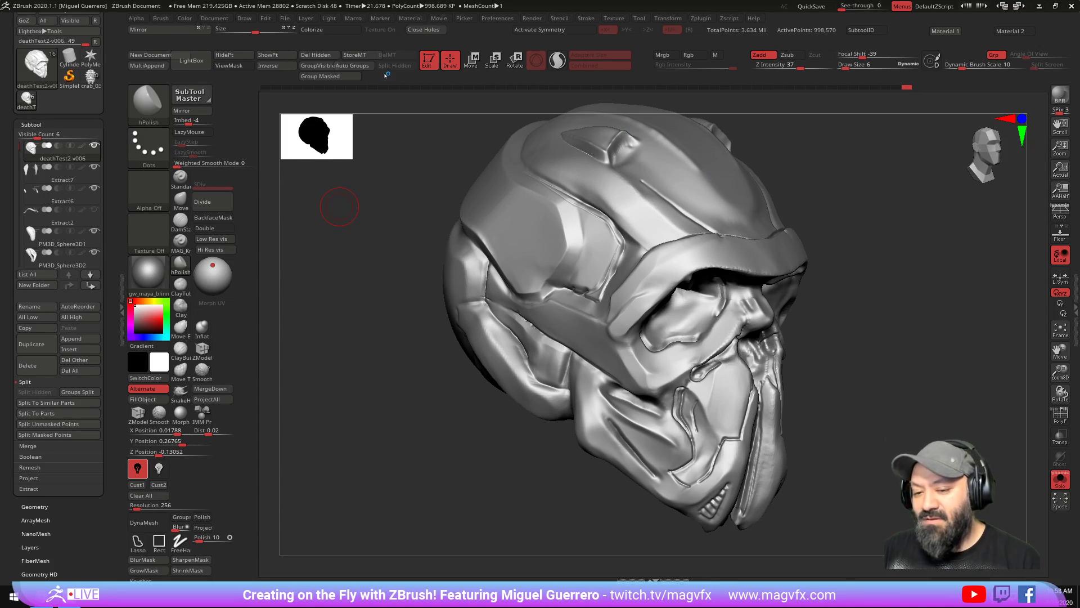
Step: Roll the undo history back to its earliest state and screenshot the head from the same view
{"action": "mouse_move", "coordinate": [267, 91]}
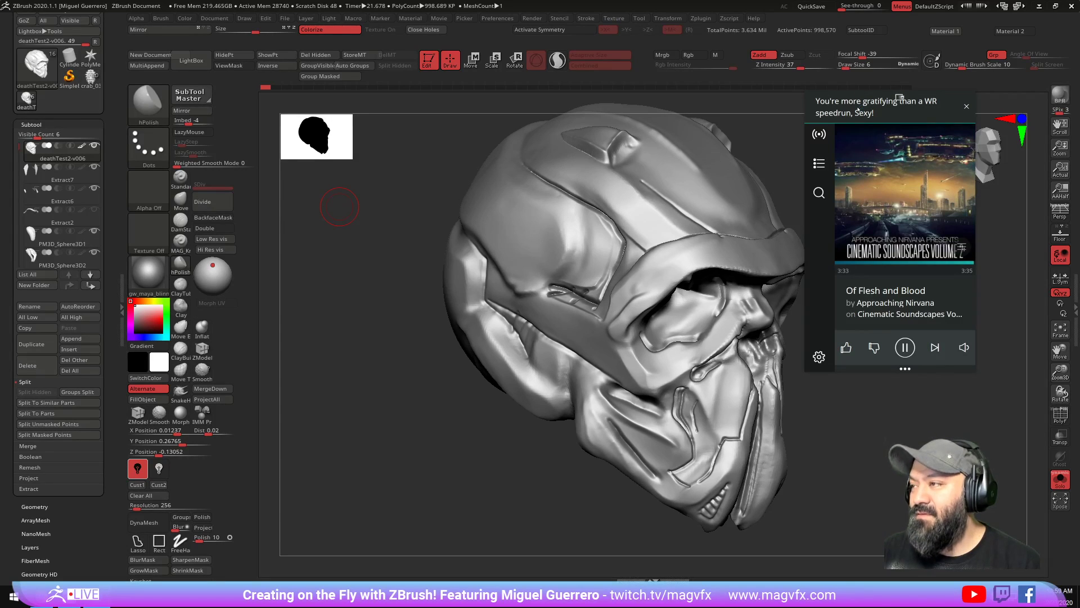
{"action": "key", "text": "alt+Tab"}
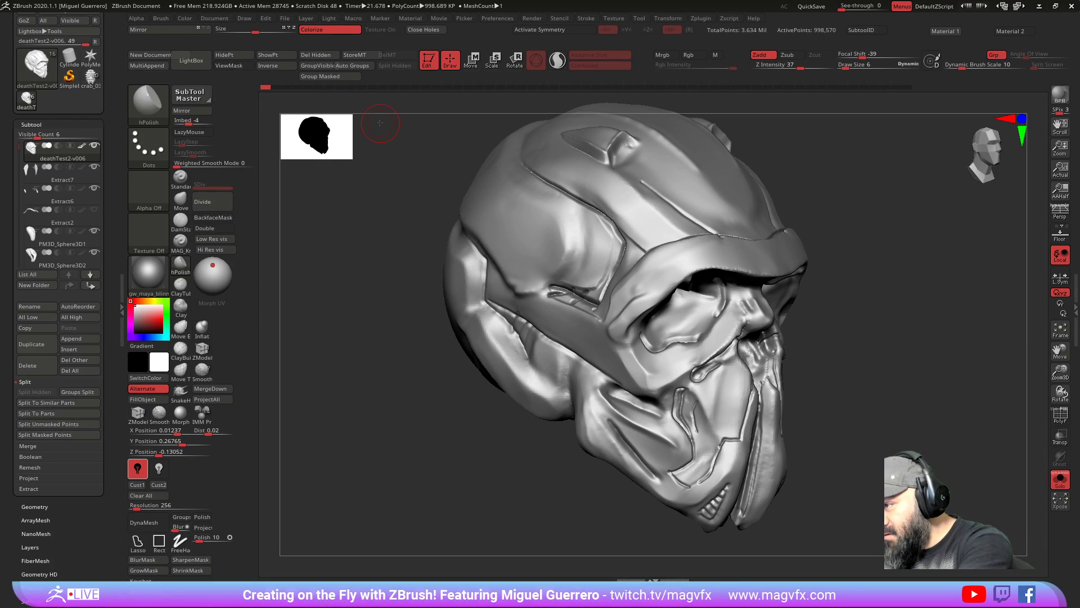
{"action": "key", "text": "ctrl+Print"}
{"action": "left_click_drag", "start_coordinate": [391, 82], "coordinate": [870, 558]}
{"action": "left_click", "coordinate": [847, 562]}
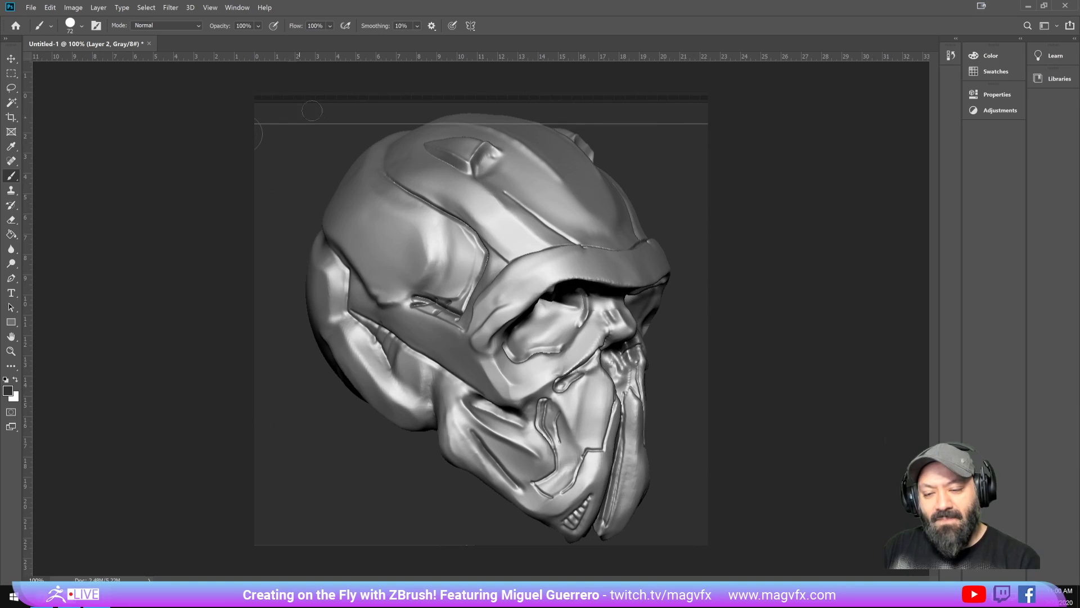
Step: In Photoshop, extend the canvas sideways with the Crop tool to make room beside the head captures
{"action": "key", "text": "ctrl+minus"}
{"action": "key", "text": "ctrl+minus"}
{"action": "key", "text": "ctrl+minus"}
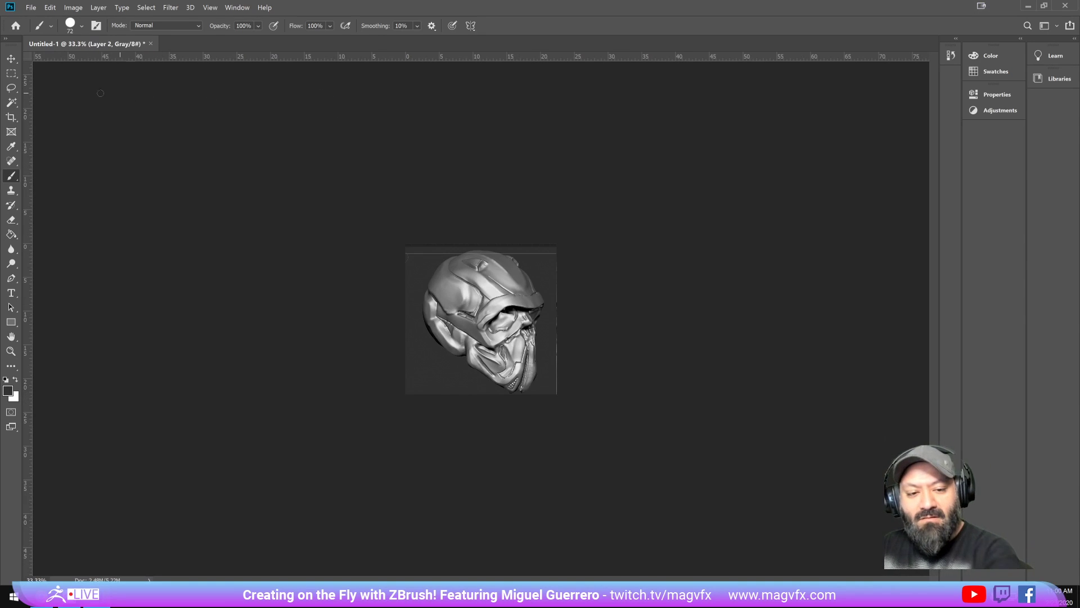
{"action": "left_click", "coordinate": [11, 116]}
{"action": "left_click_drag", "start_coordinate": [557, 319], "coordinate": [670, 319]}
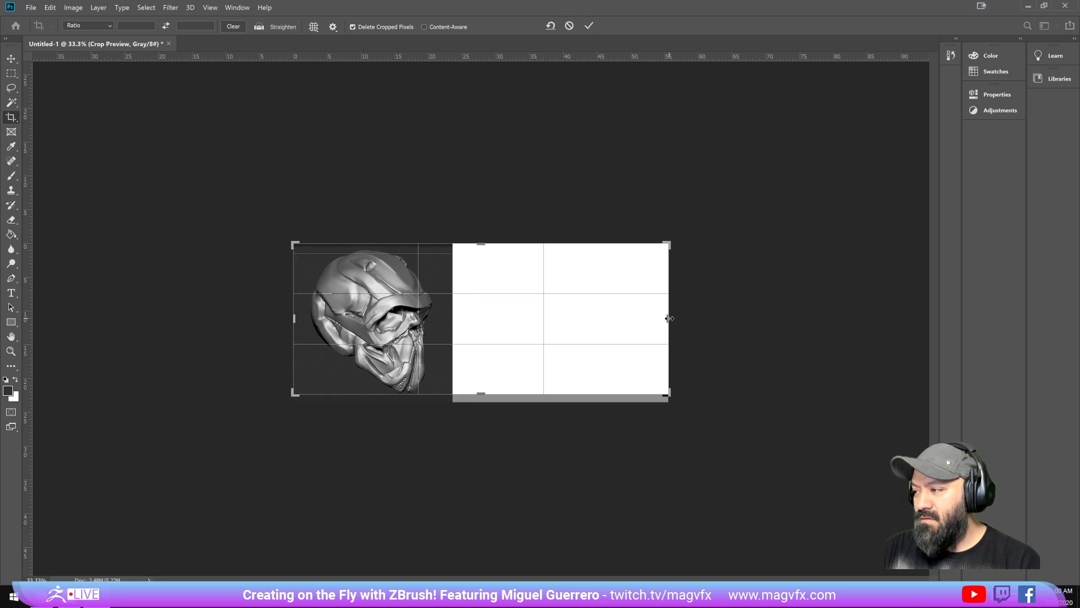
{"action": "key", "text": "Return"}
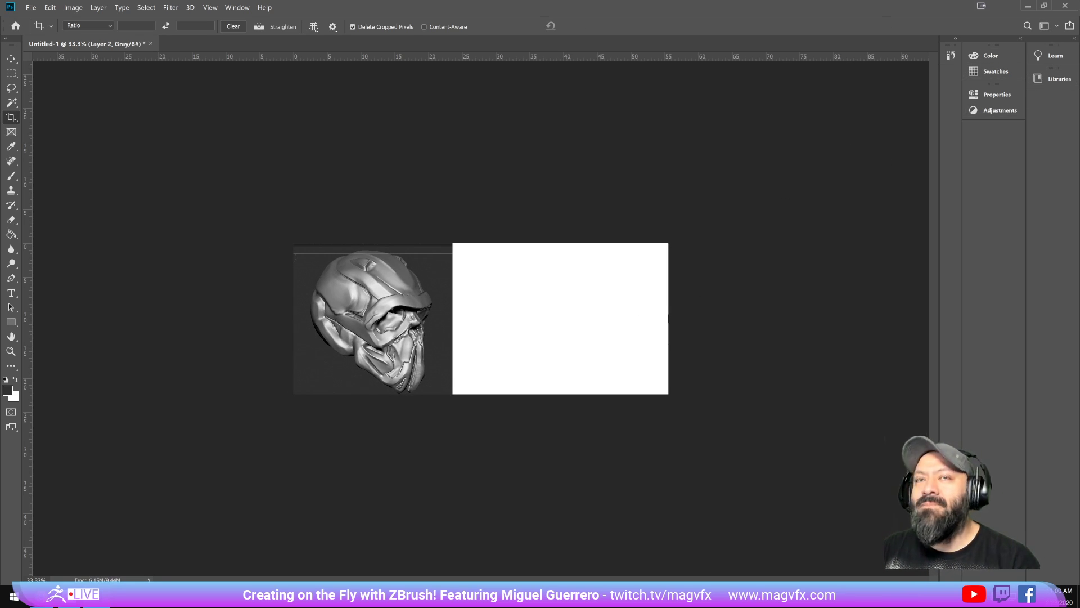
Step: Move the top capture about 20.86 in sideways so both head versions sit side by side, and fit the comparison to the window
{"action": "left_click", "coordinate": [12, 59]}
{"action": "left_click_drag", "start_coordinate": [400, 312], "coordinate": [538, 313]}
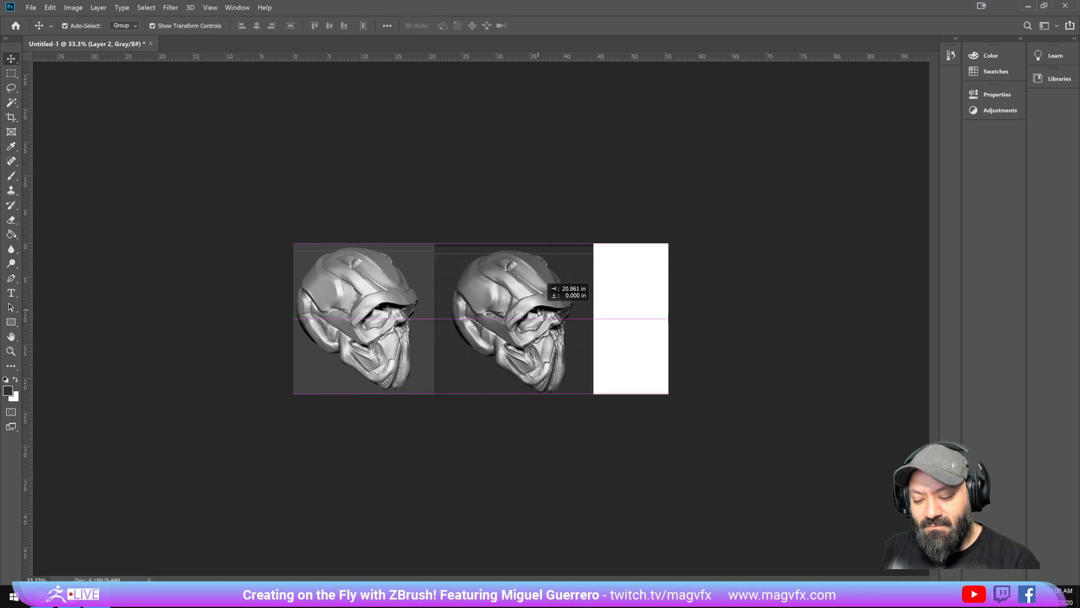
{"action": "left_click", "coordinate": [790, 244]}
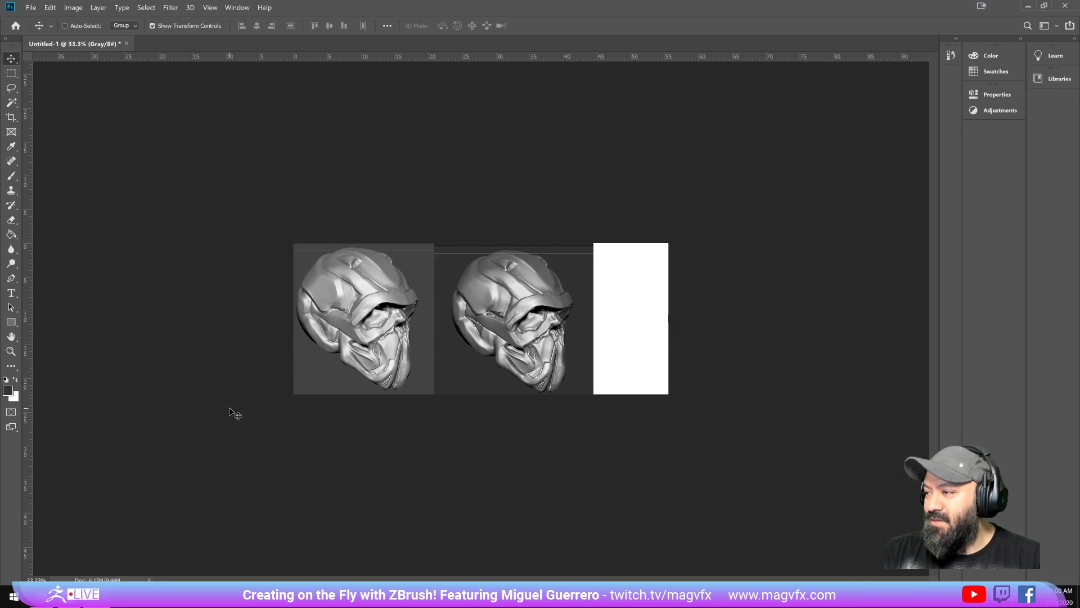
{"action": "key", "text": "ctrl+0"}
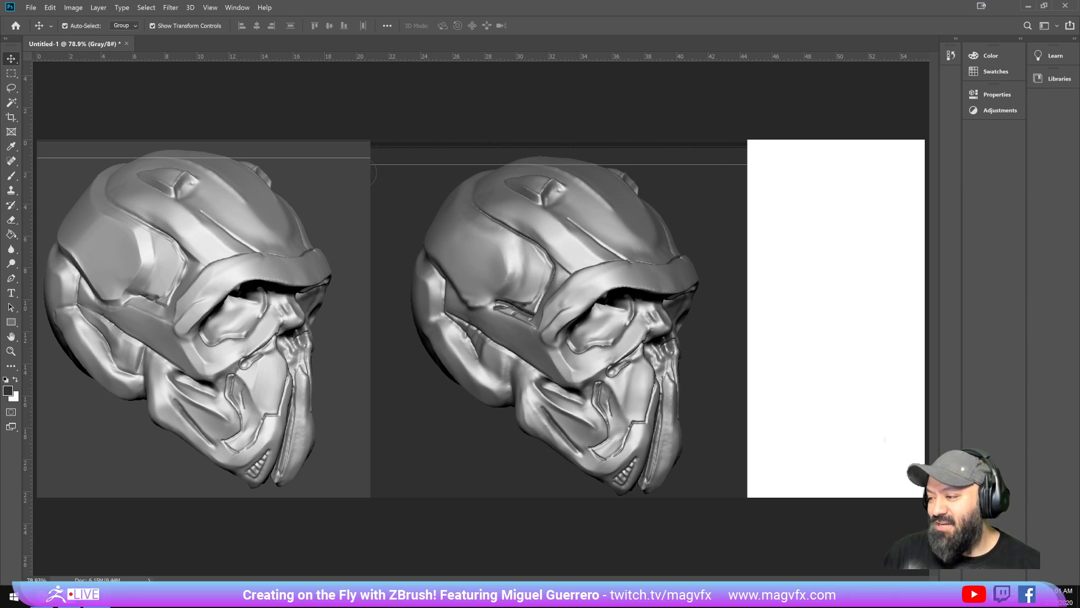
Step: Switch back to ZBrush, return to the latest sculpt state and apply Polish Crisp Edges at 100 to the head
{"action": "left_click", "coordinate": [1028, 5]}
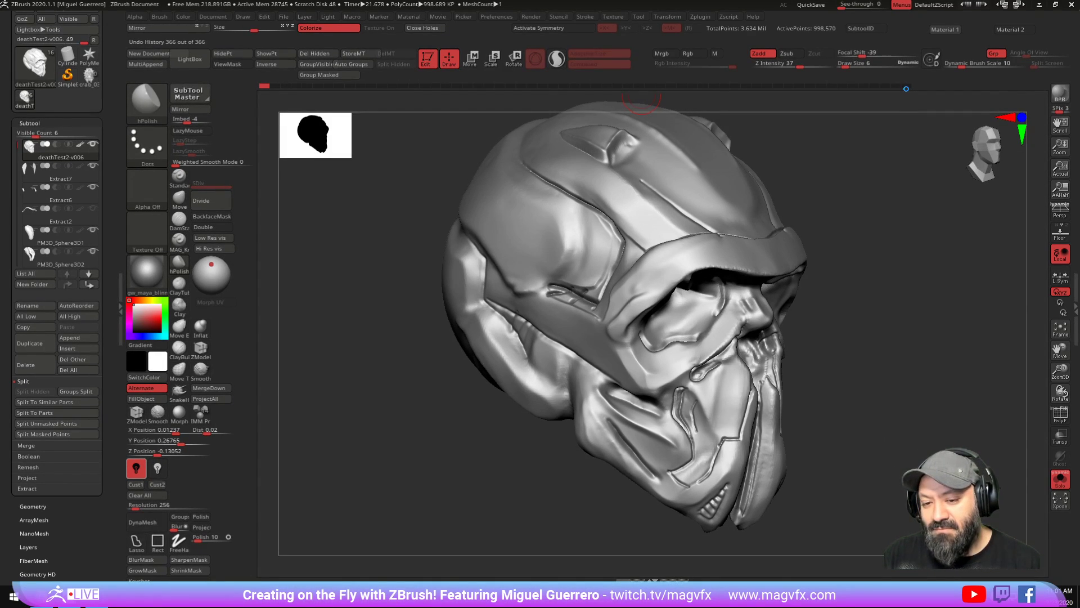
{"action": "scroll", "coordinate": [76, 452], "scroll_direction": "down", "scroll_amount": 5}
{"action": "left_click", "coordinate": [65, 414]}
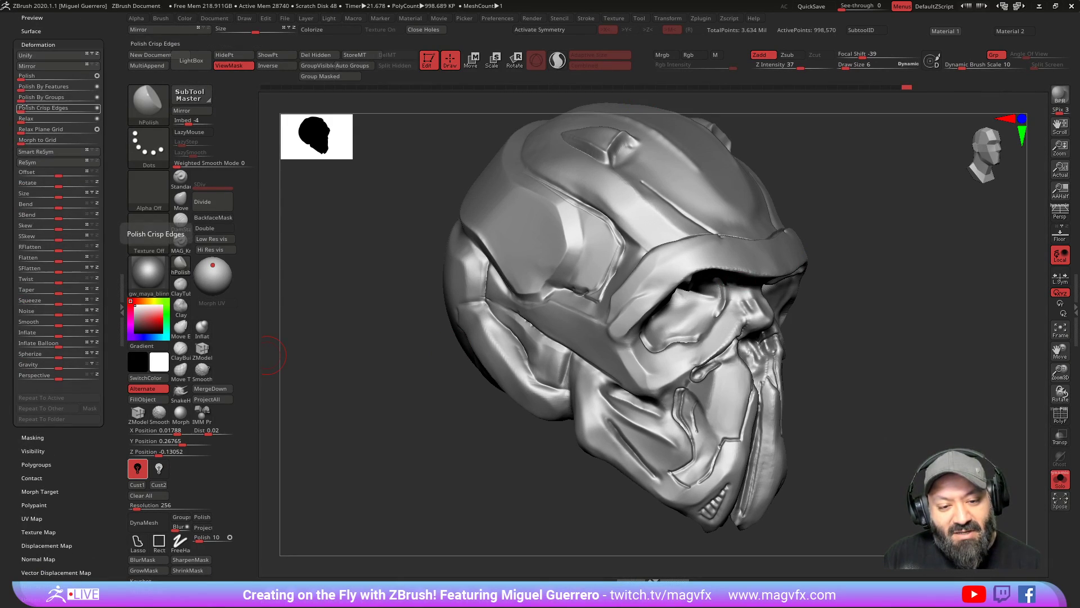
{"action": "left_click_drag", "start_coordinate": [22, 108], "coordinate": [95, 109]}
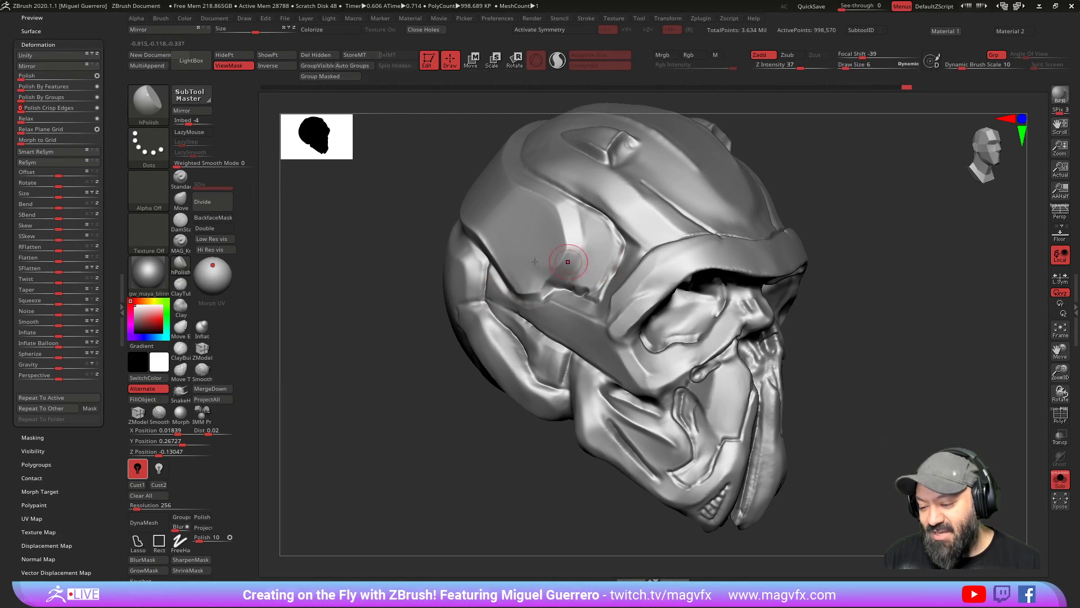
{"action": "left_click_drag", "start_coordinate": [35, 109], "coordinate": [103, 113]}
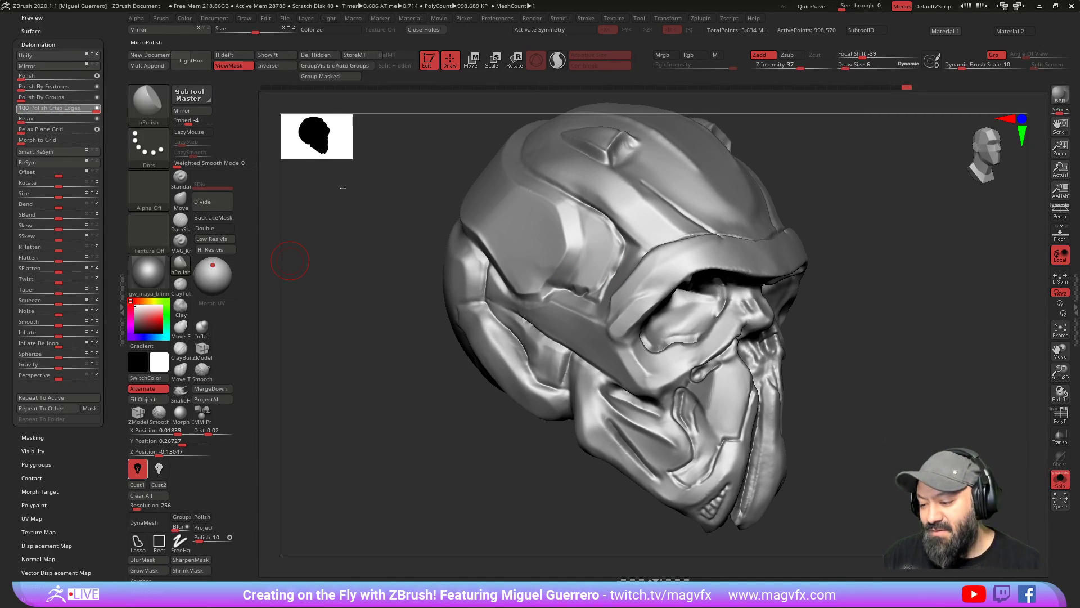
Step: Compare the head with an earlier undo history state, then return to the latest one
{"action": "mouse_move", "coordinate": [885, 88]}
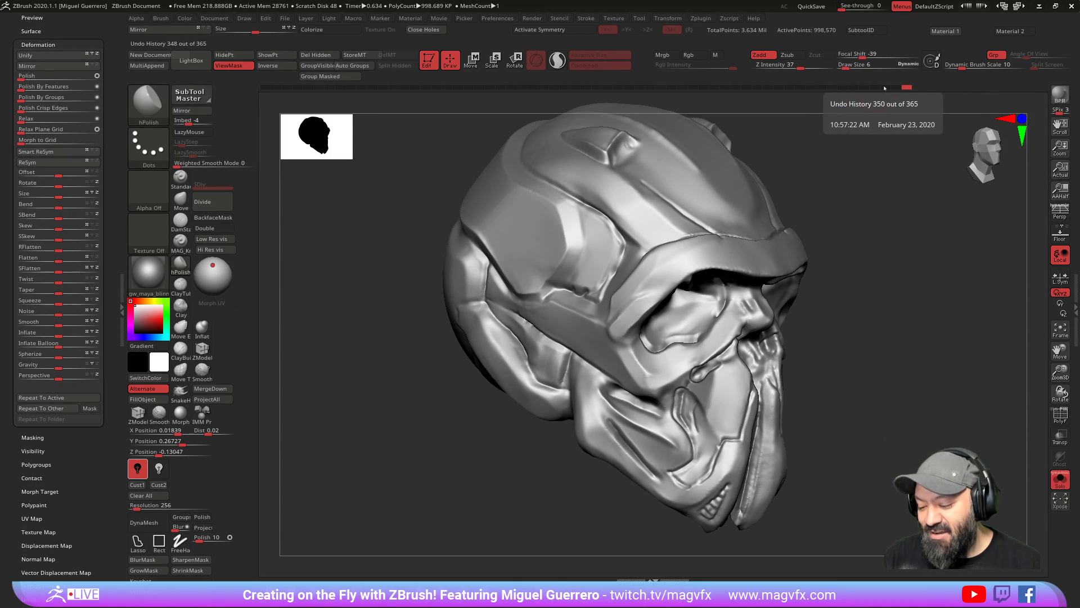
{"action": "left_click", "coordinate": [885, 88]}
{"action": "left_click", "coordinate": [909, 88]}
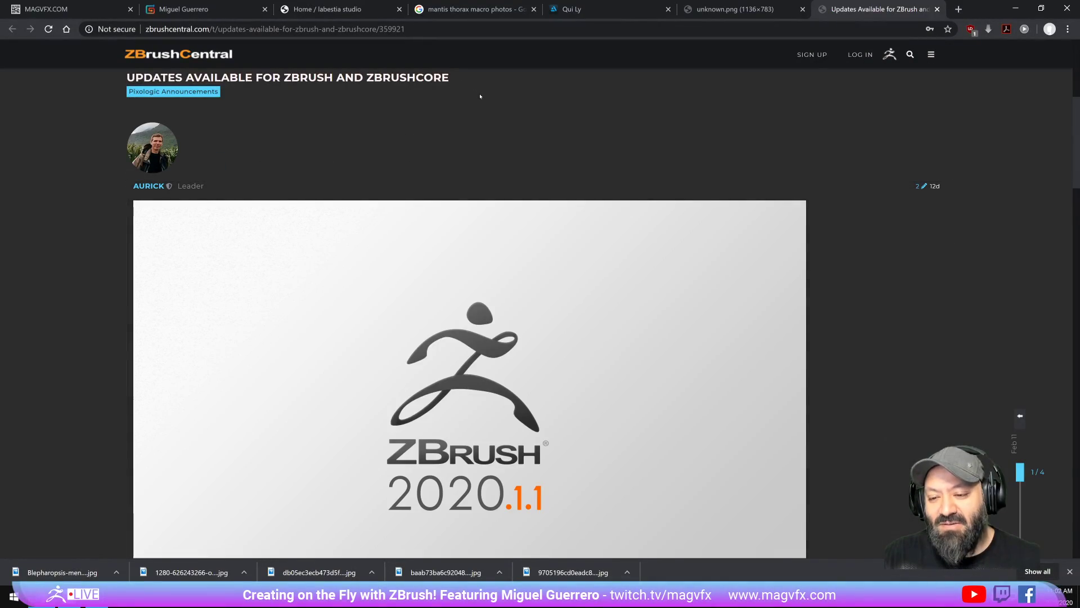
Step: Read the ZBrush and ZBrushCore 2020.1.1 update notes and upgrade instructions on the ZBrushCentral page in the browser
{"action": "scroll", "coordinate": [483, 98], "scroll_direction": "down", "scroll_amount": 4}
{"action": "scroll", "coordinate": [484, 101], "scroll_direction": "down", "scroll_amount": 15}
{"action": "scroll", "coordinate": [489, 107], "scroll_direction": "up", "scroll_amount": 16}
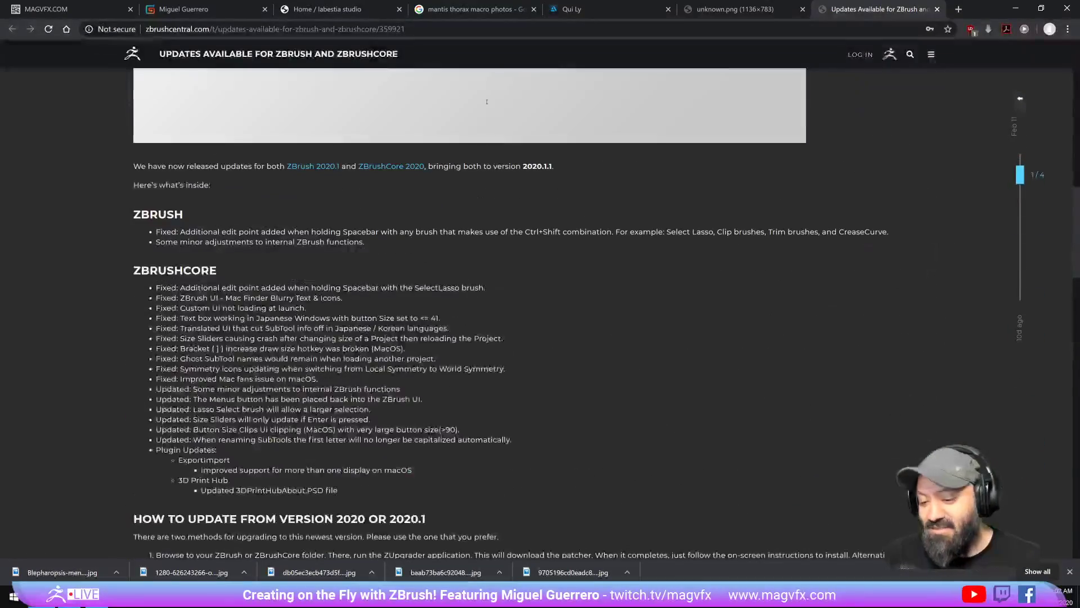
{"action": "scroll", "coordinate": [492, 109], "scroll_direction": "down", "scroll_amount": 7}
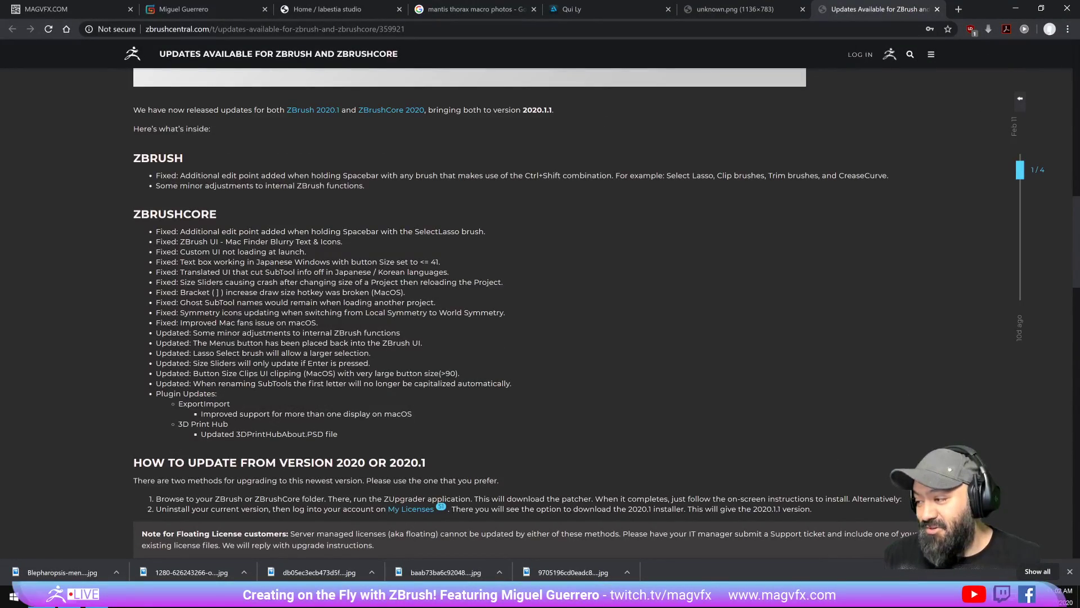
{"action": "left_click_drag", "start_coordinate": [975, 18], "coordinate": [2, 7]}
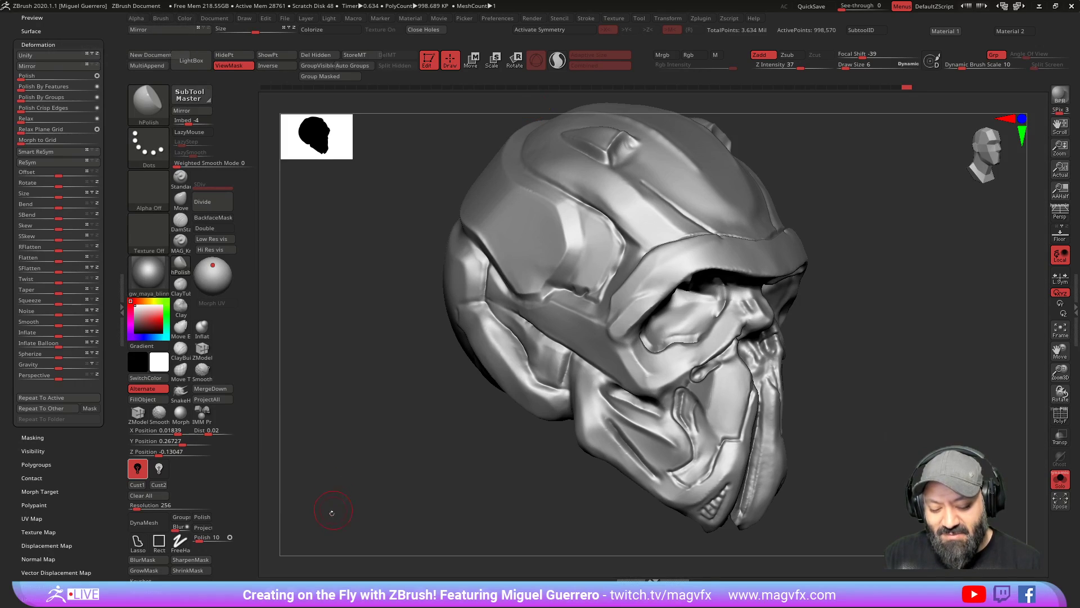
Step: Apply the matte grey zbro_Realtime material to the head
{"action": "left_click", "coordinate": [373, 589]}
{"action": "left_click", "coordinate": [381, 589]}
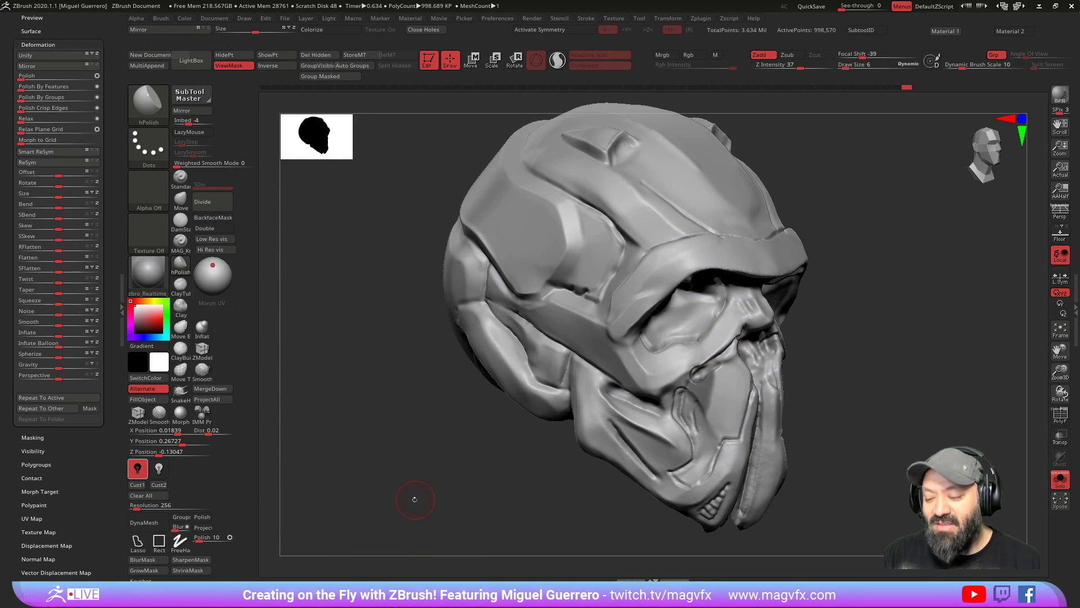